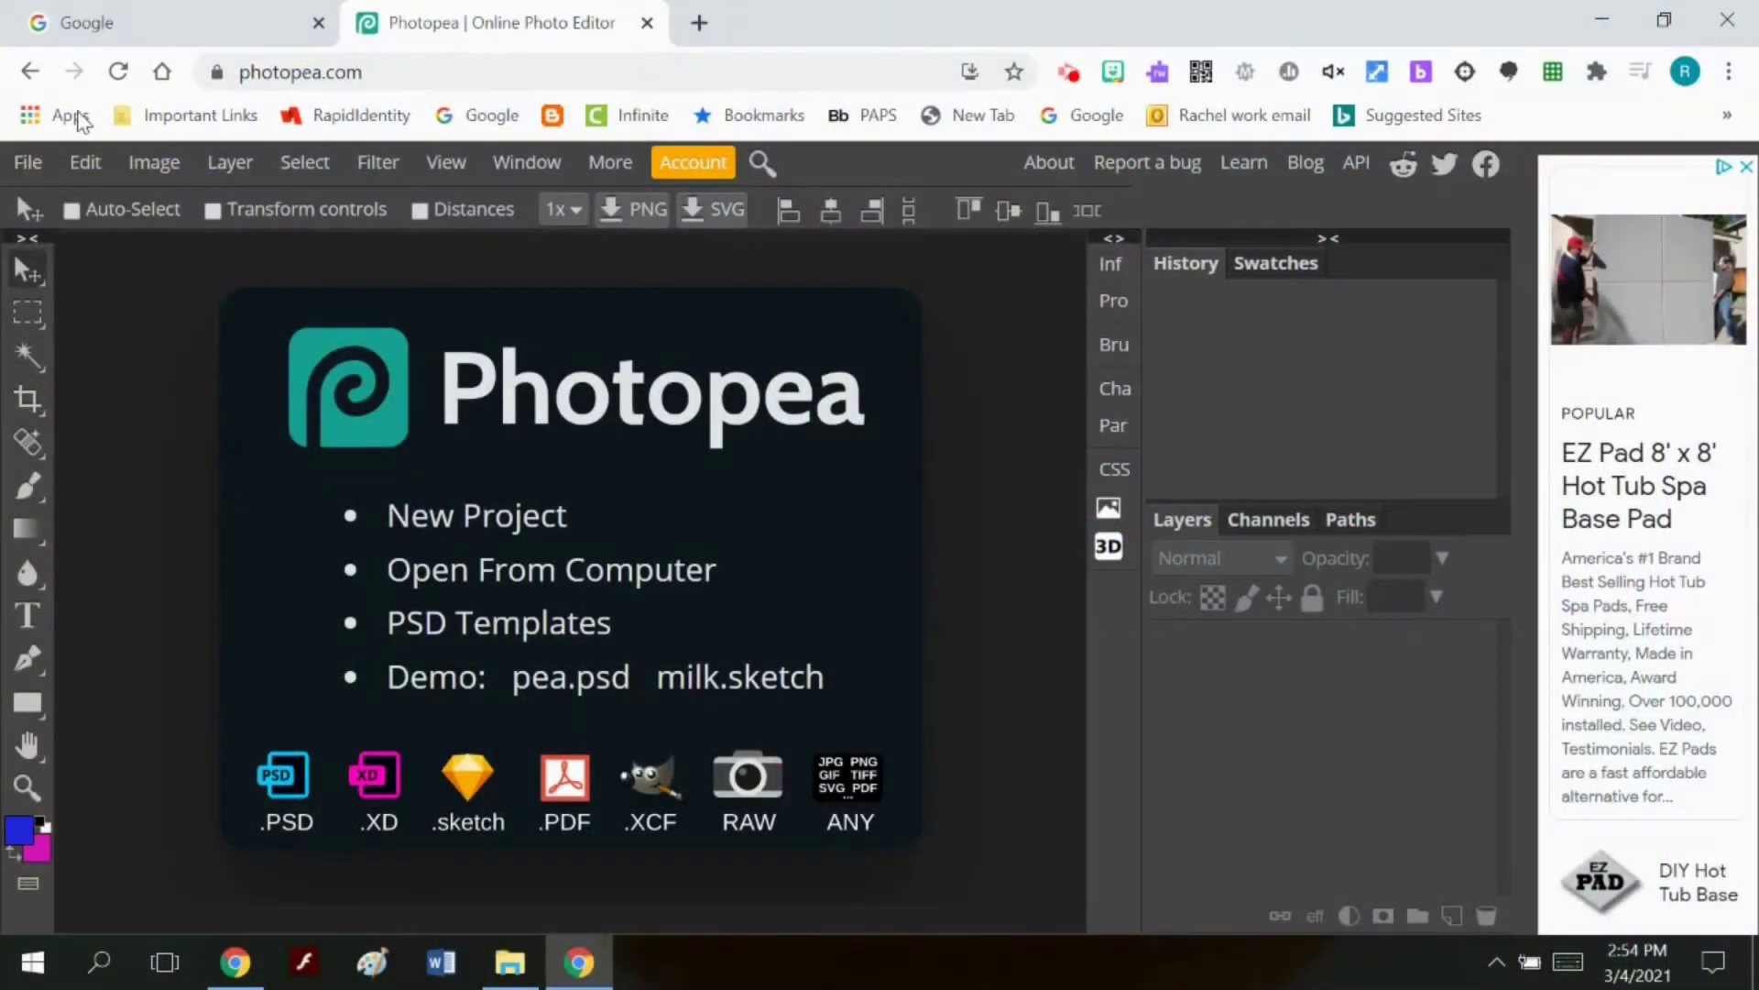
Step: Create a new project from the Letter print preset, 8.5 x 11 in
{"action": "left_click", "coordinate": [34, 171]}
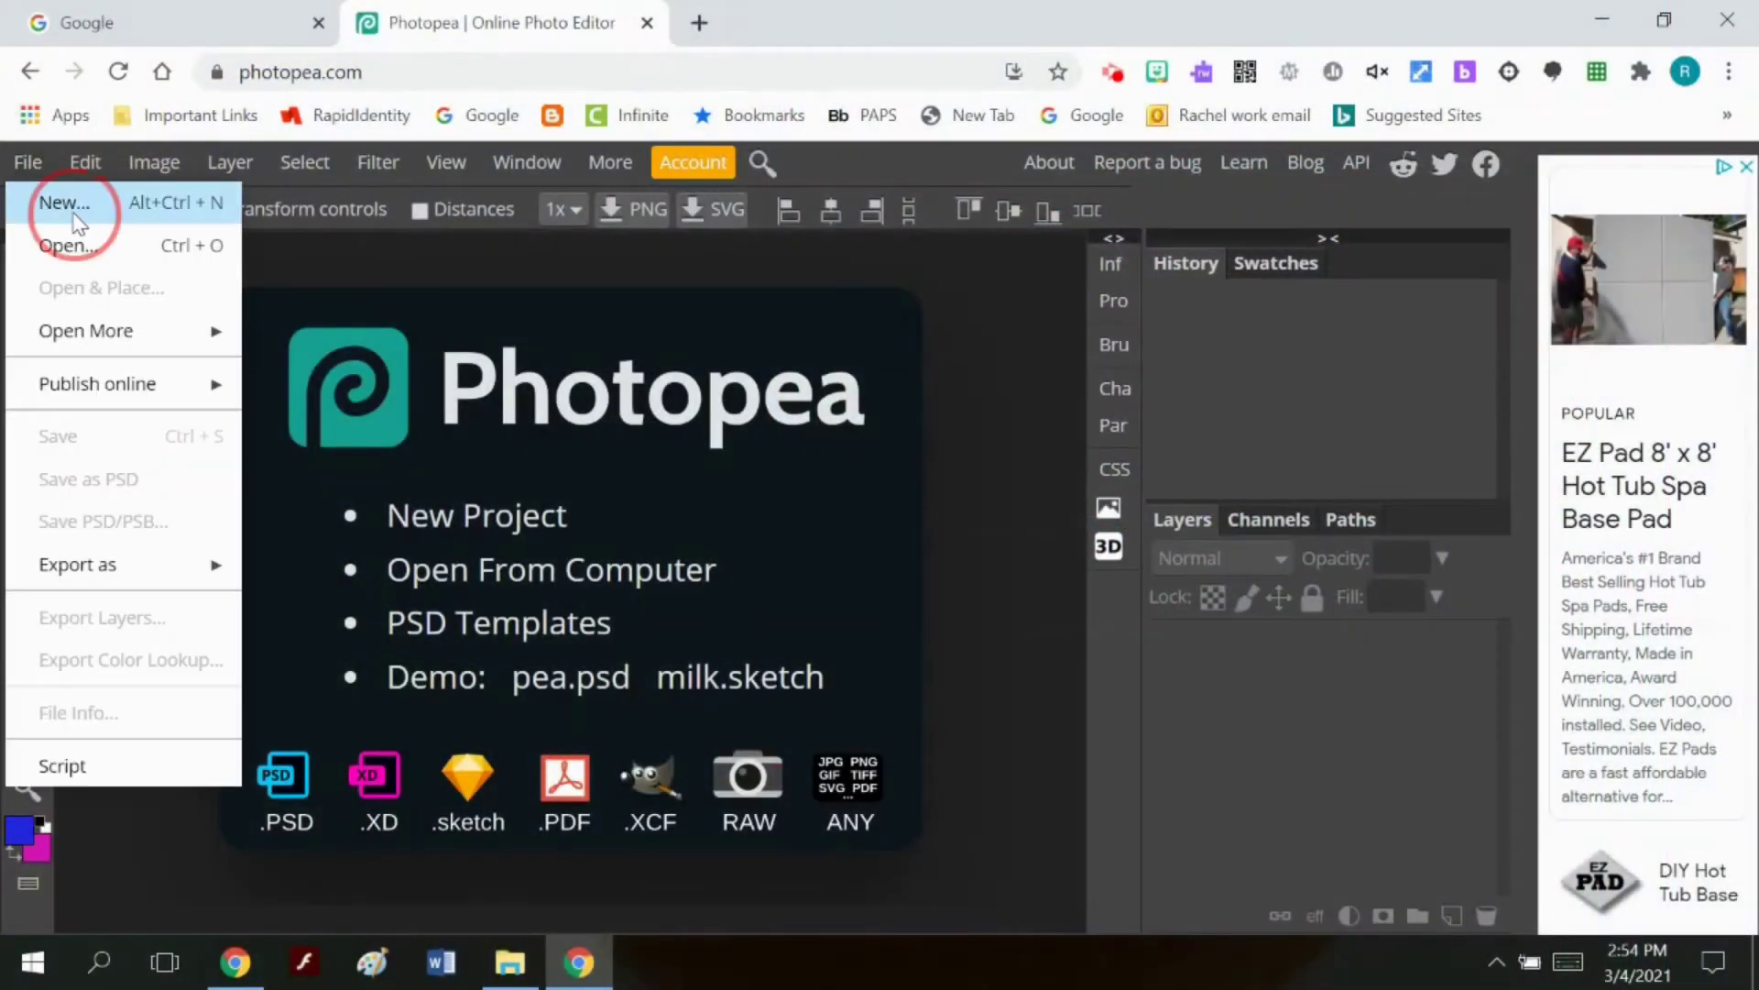
{"action": "left_click", "coordinate": [64, 203]}
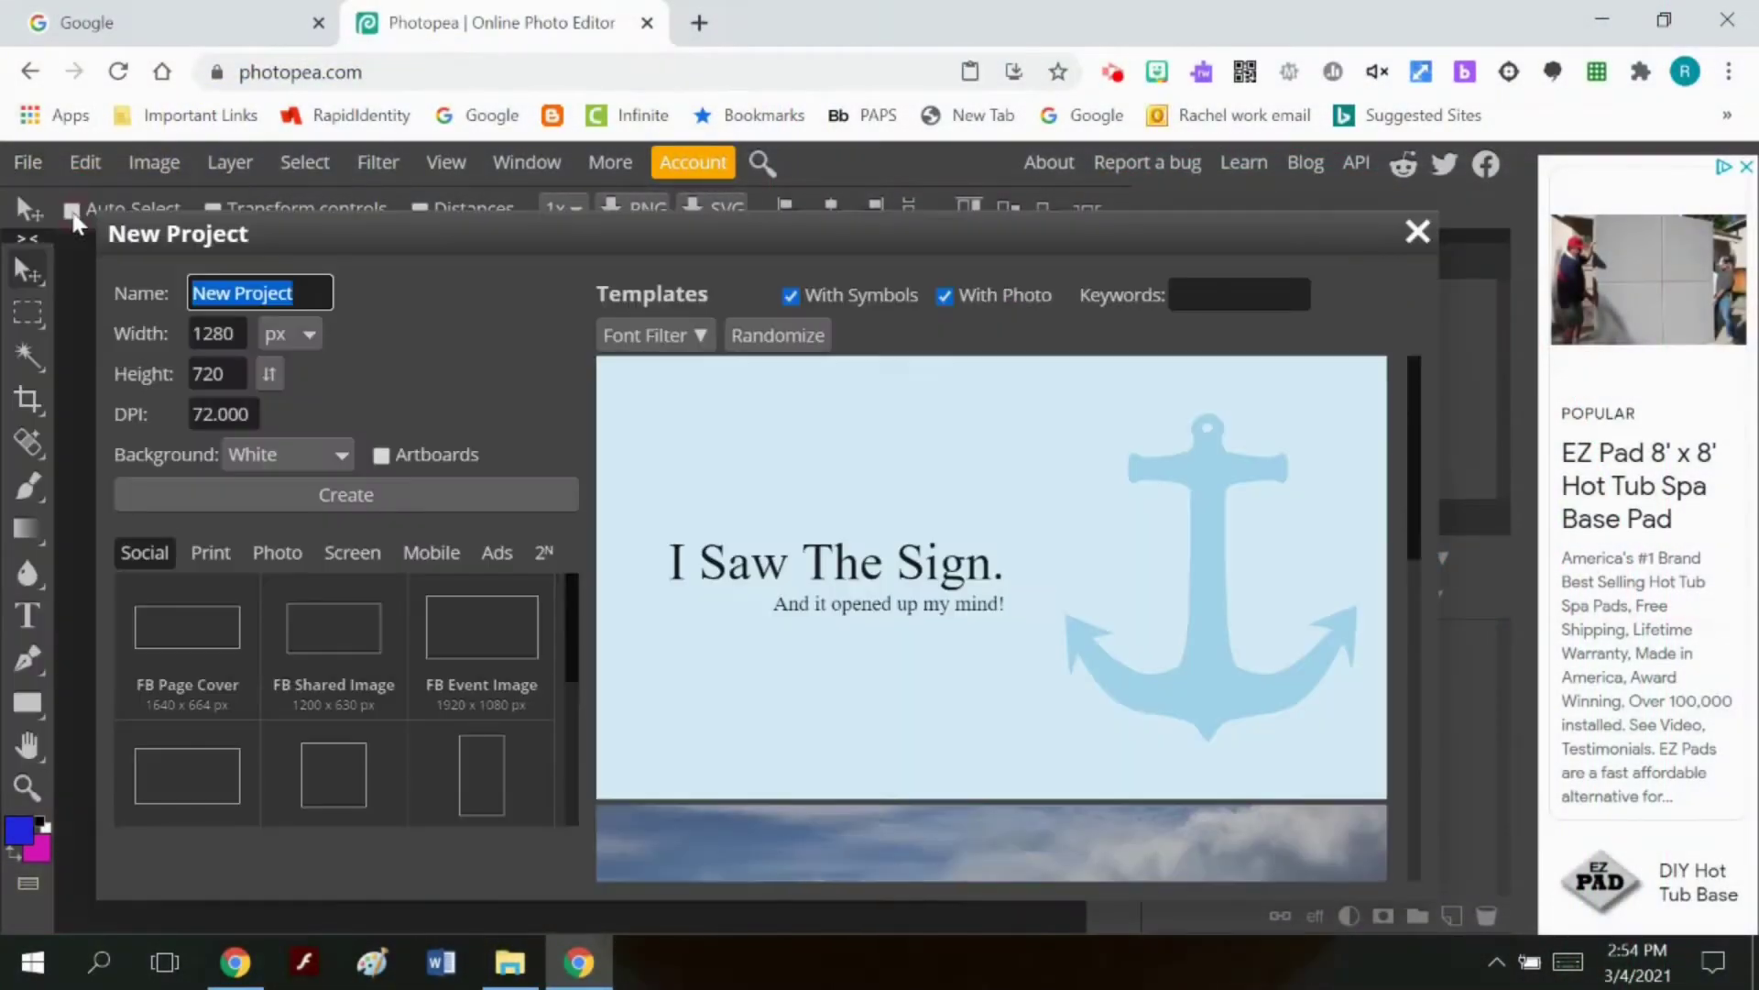
{"action": "left_click", "coordinate": [211, 553]}
{"action": "scroll", "coordinate": [263, 733], "scroll_direction": "down", "scroll_amount": 3}
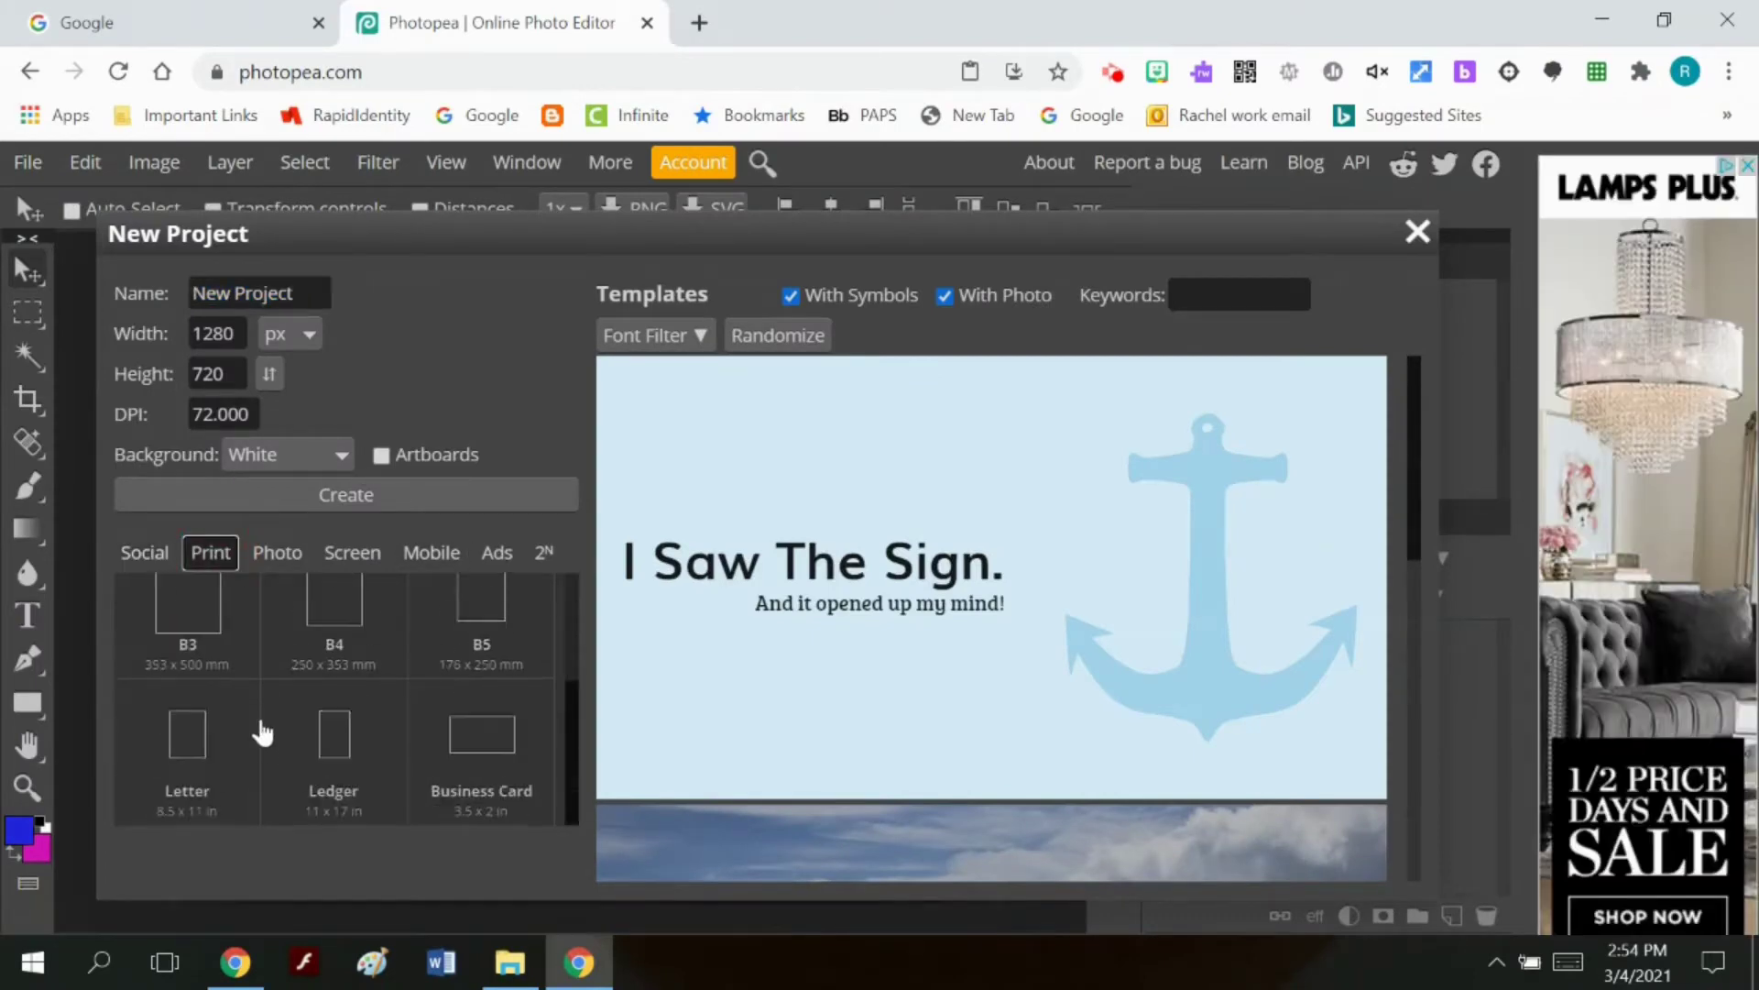
{"action": "left_click", "coordinate": [194, 768]}
{"action": "left_click", "coordinate": [328, 495]}
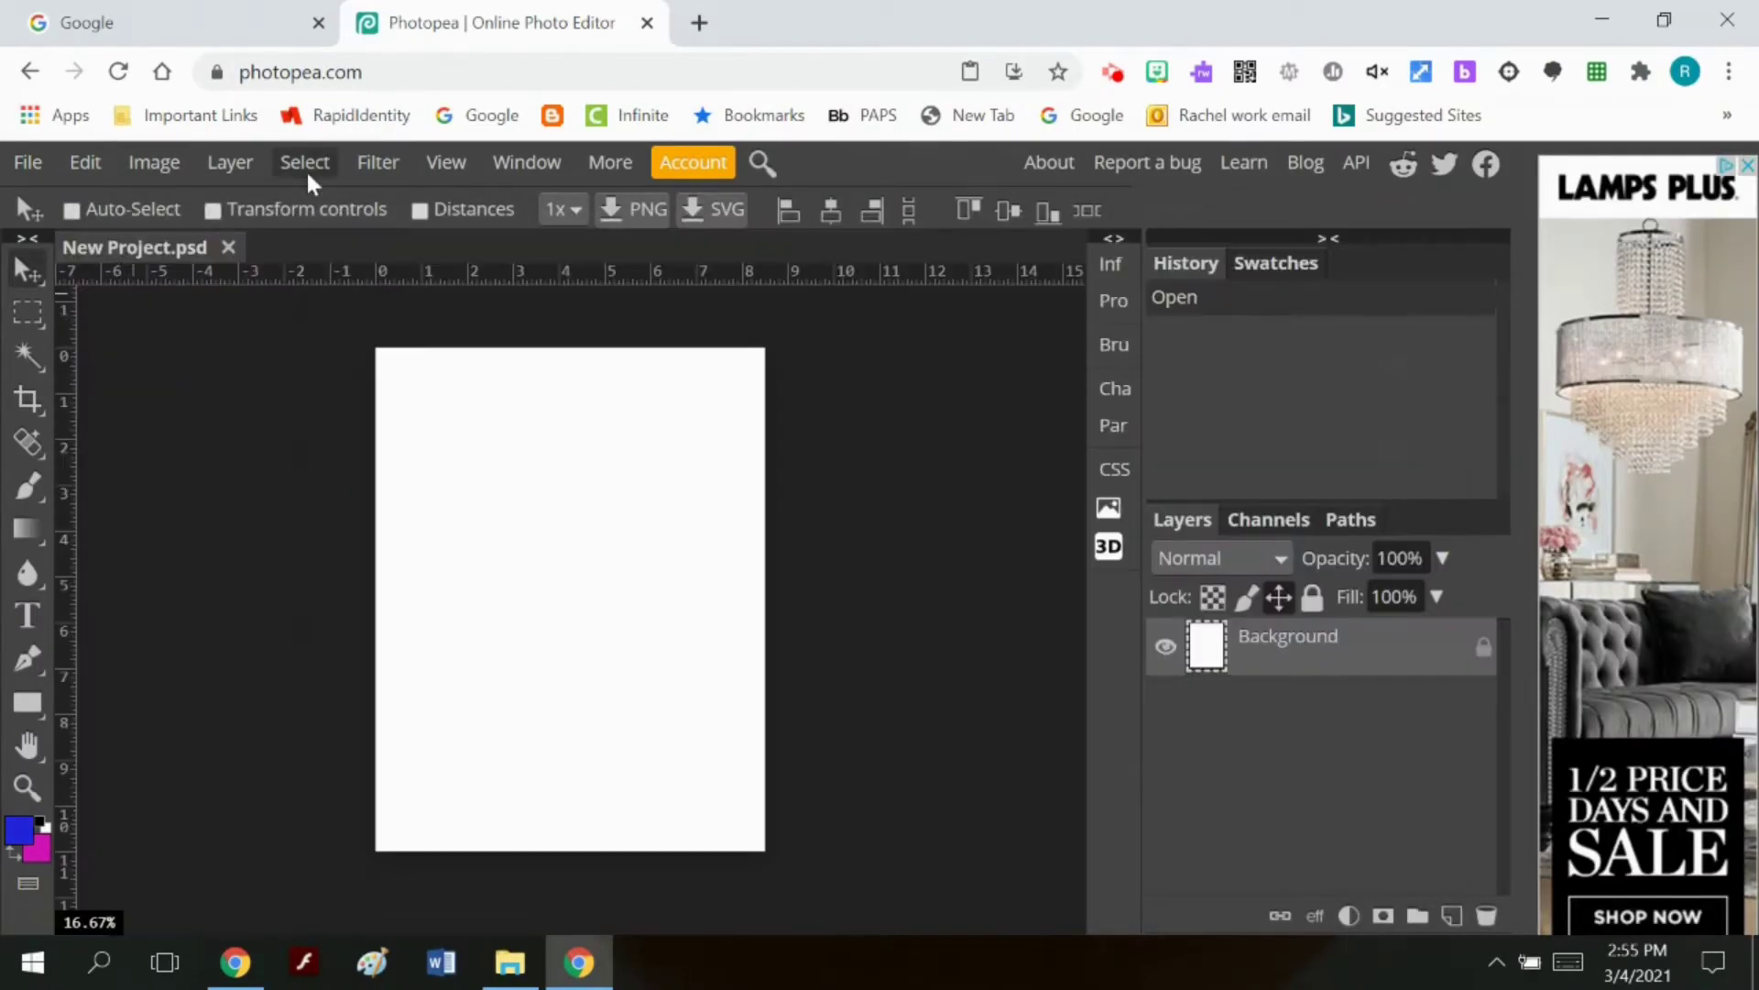
Step: Rotate the whole image 90° counterclockwise to give the page a landscape orientation
{"action": "left_click", "coordinate": [153, 162]}
{"action": "mouse_move", "coordinate": [209, 154]}
{"action": "mouse_move", "coordinate": [154, 162]}
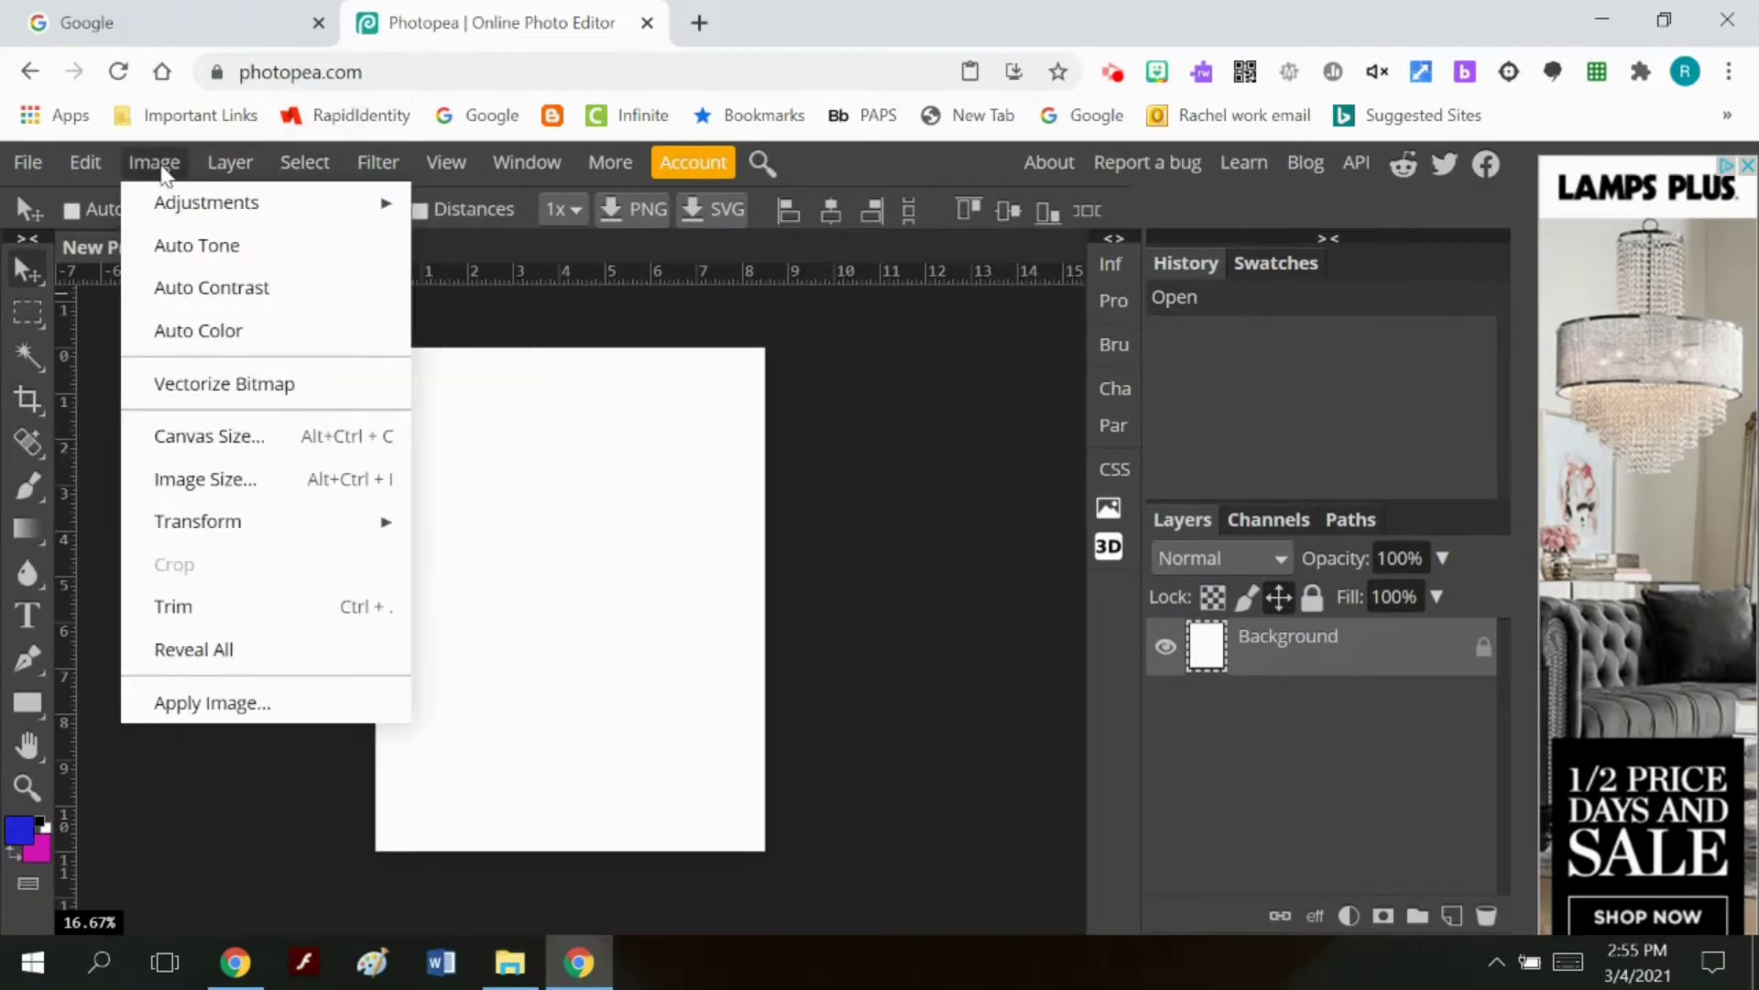
{"action": "mouse_move", "coordinate": [294, 522]}
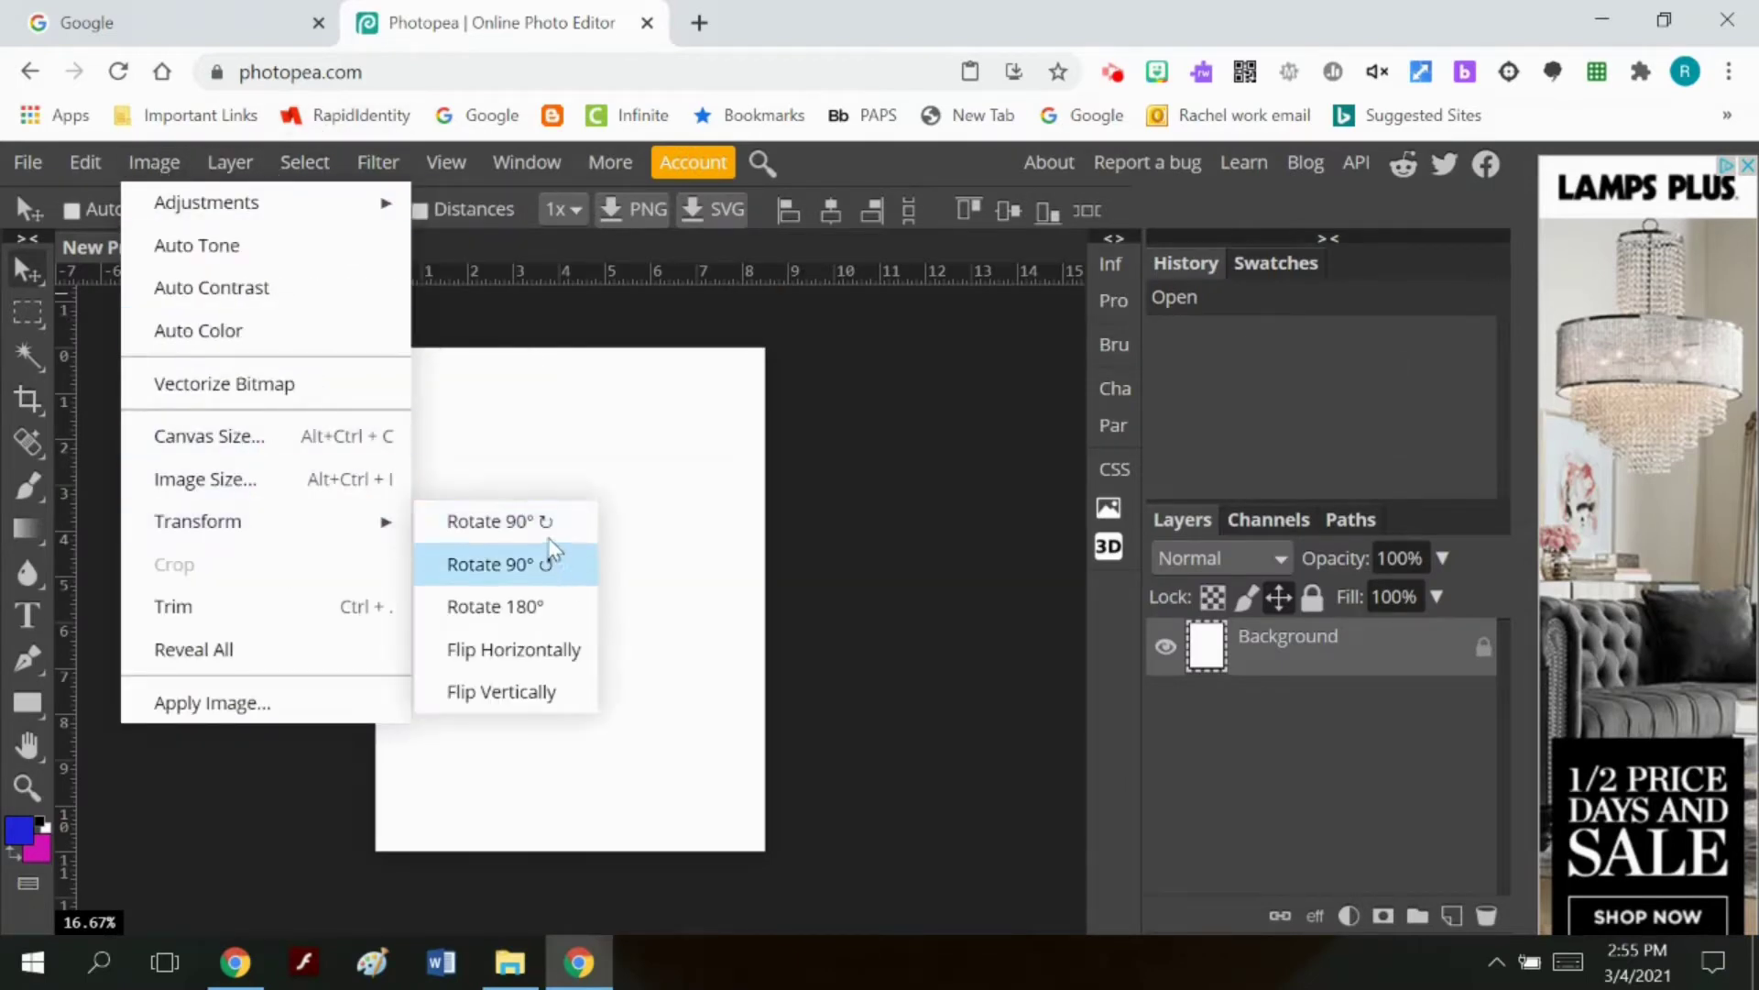
{"action": "left_click", "coordinate": [557, 564]}
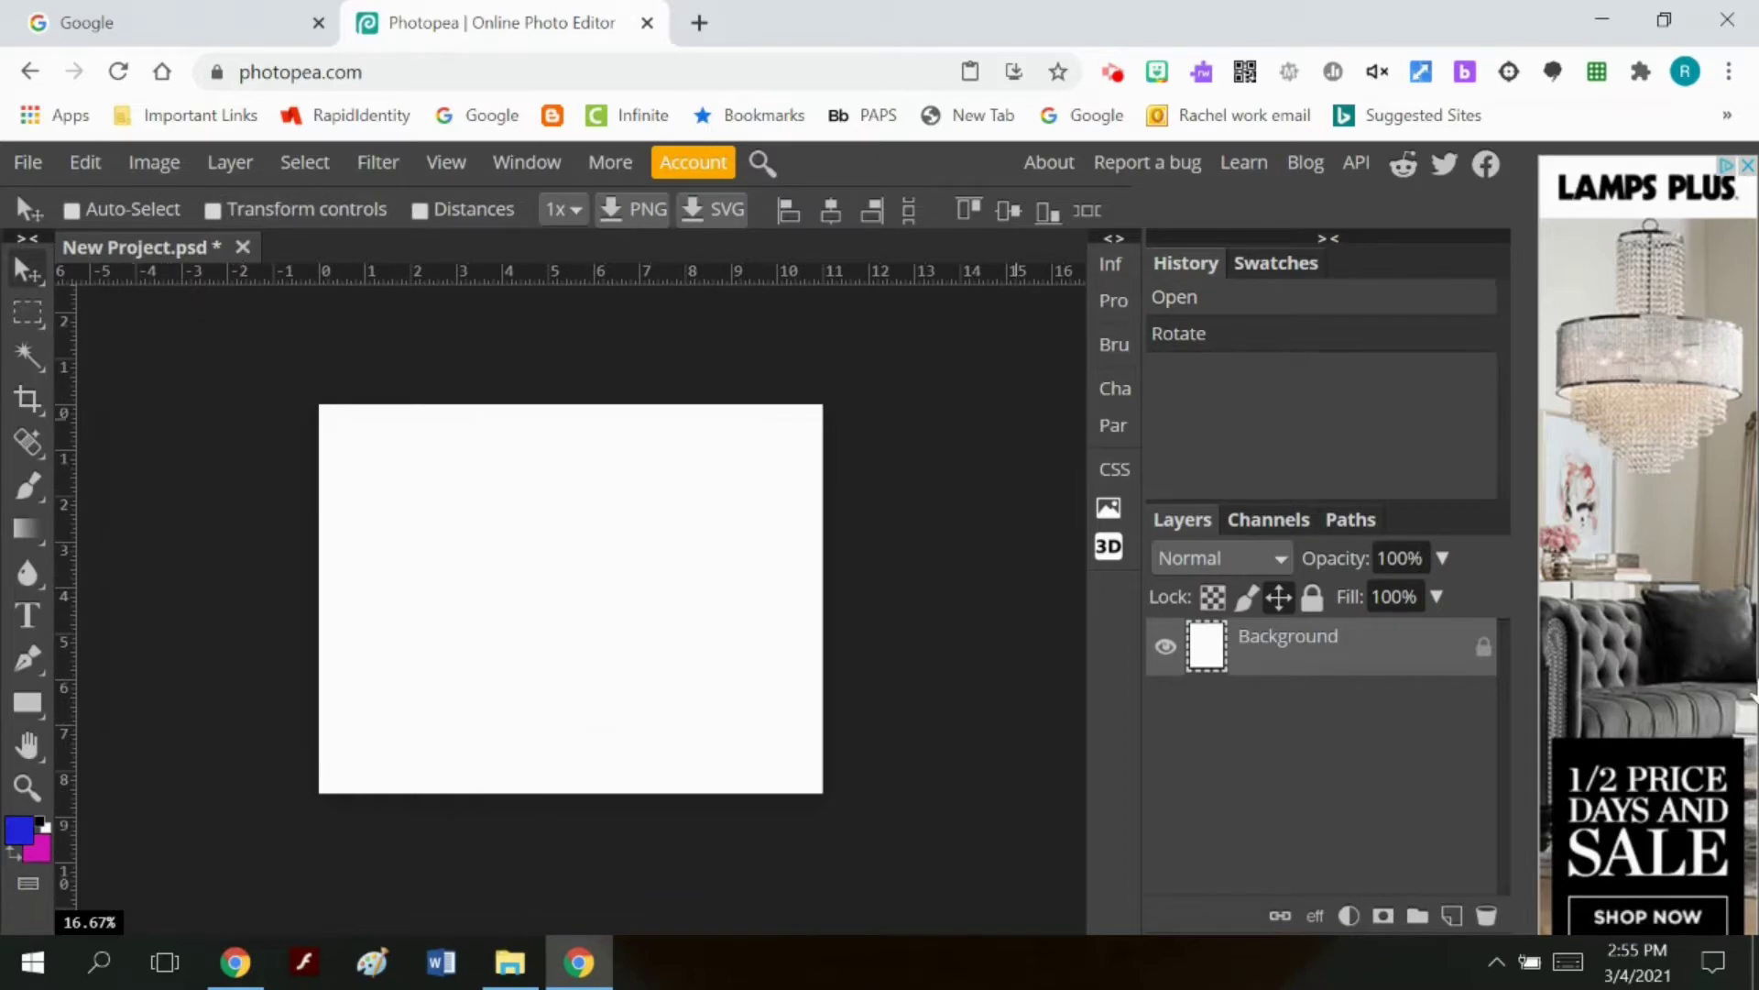
Step: Add a new empty layer above the Background layer
{"action": "left_click", "coordinate": [230, 170]}
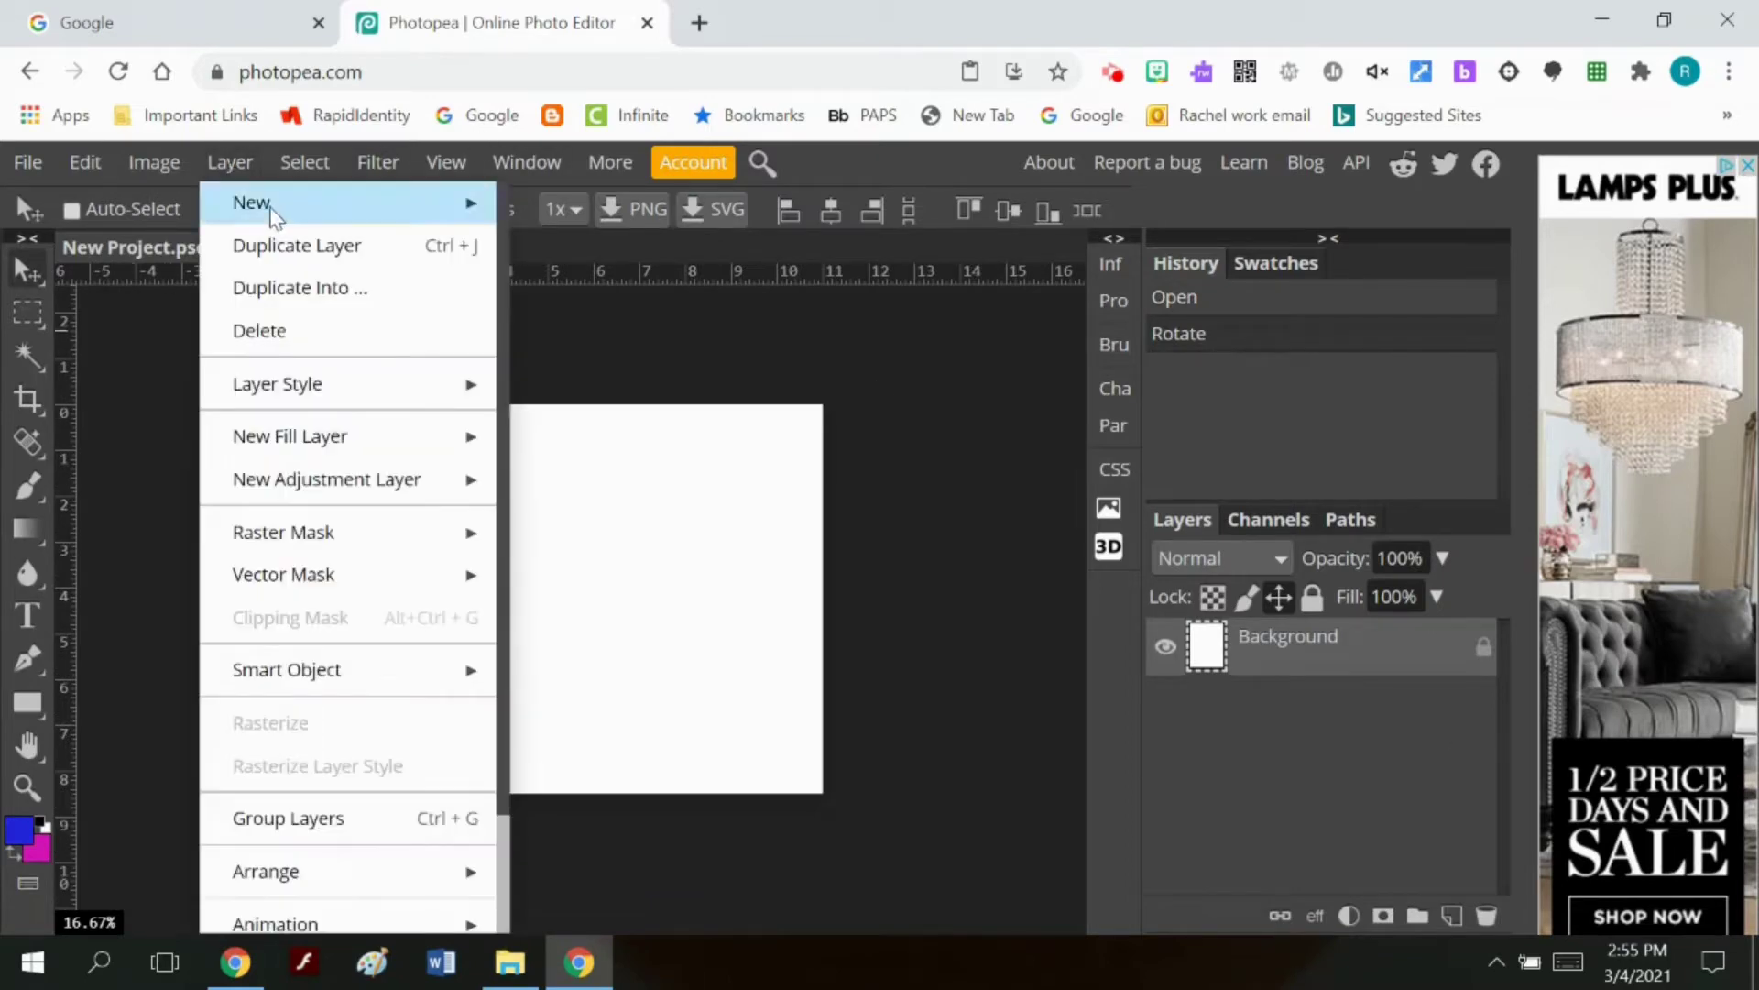
{"action": "mouse_move", "coordinate": [271, 205]}
{"action": "left_click", "coordinate": [626, 209]}
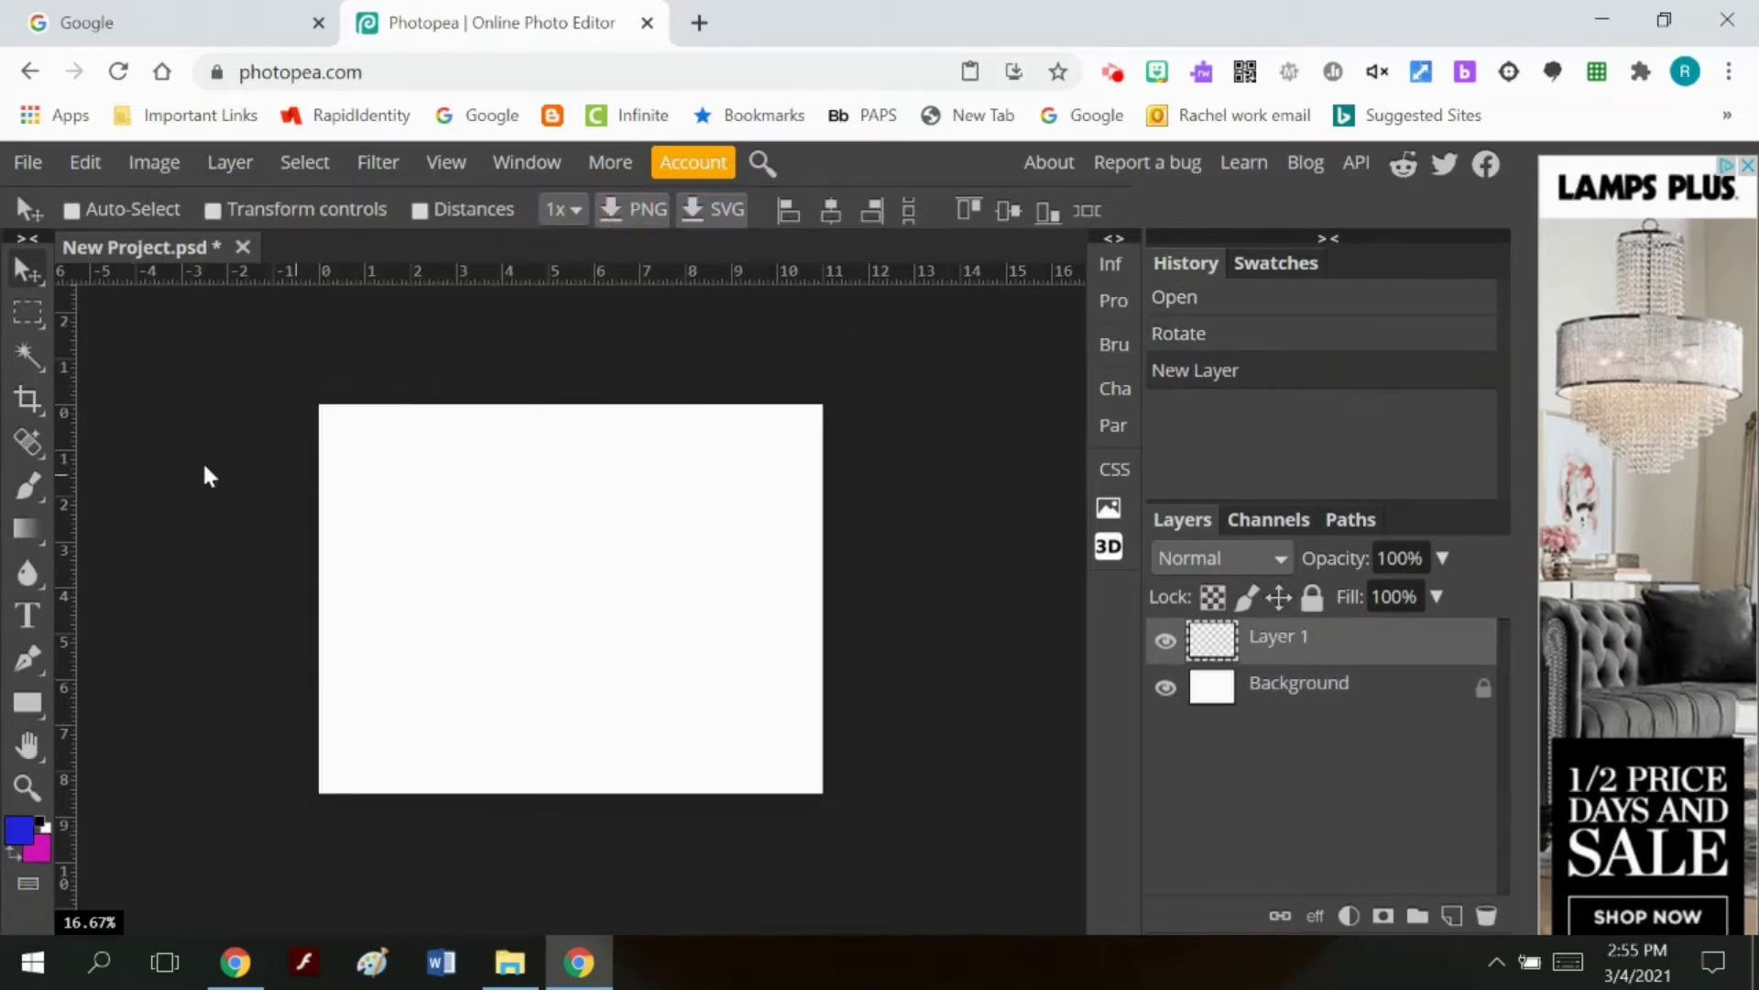
Step: Place a horizontal guide across the page about 3.7 in below its upper edge
{"action": "left_click", "coordinate": [29, 486]}
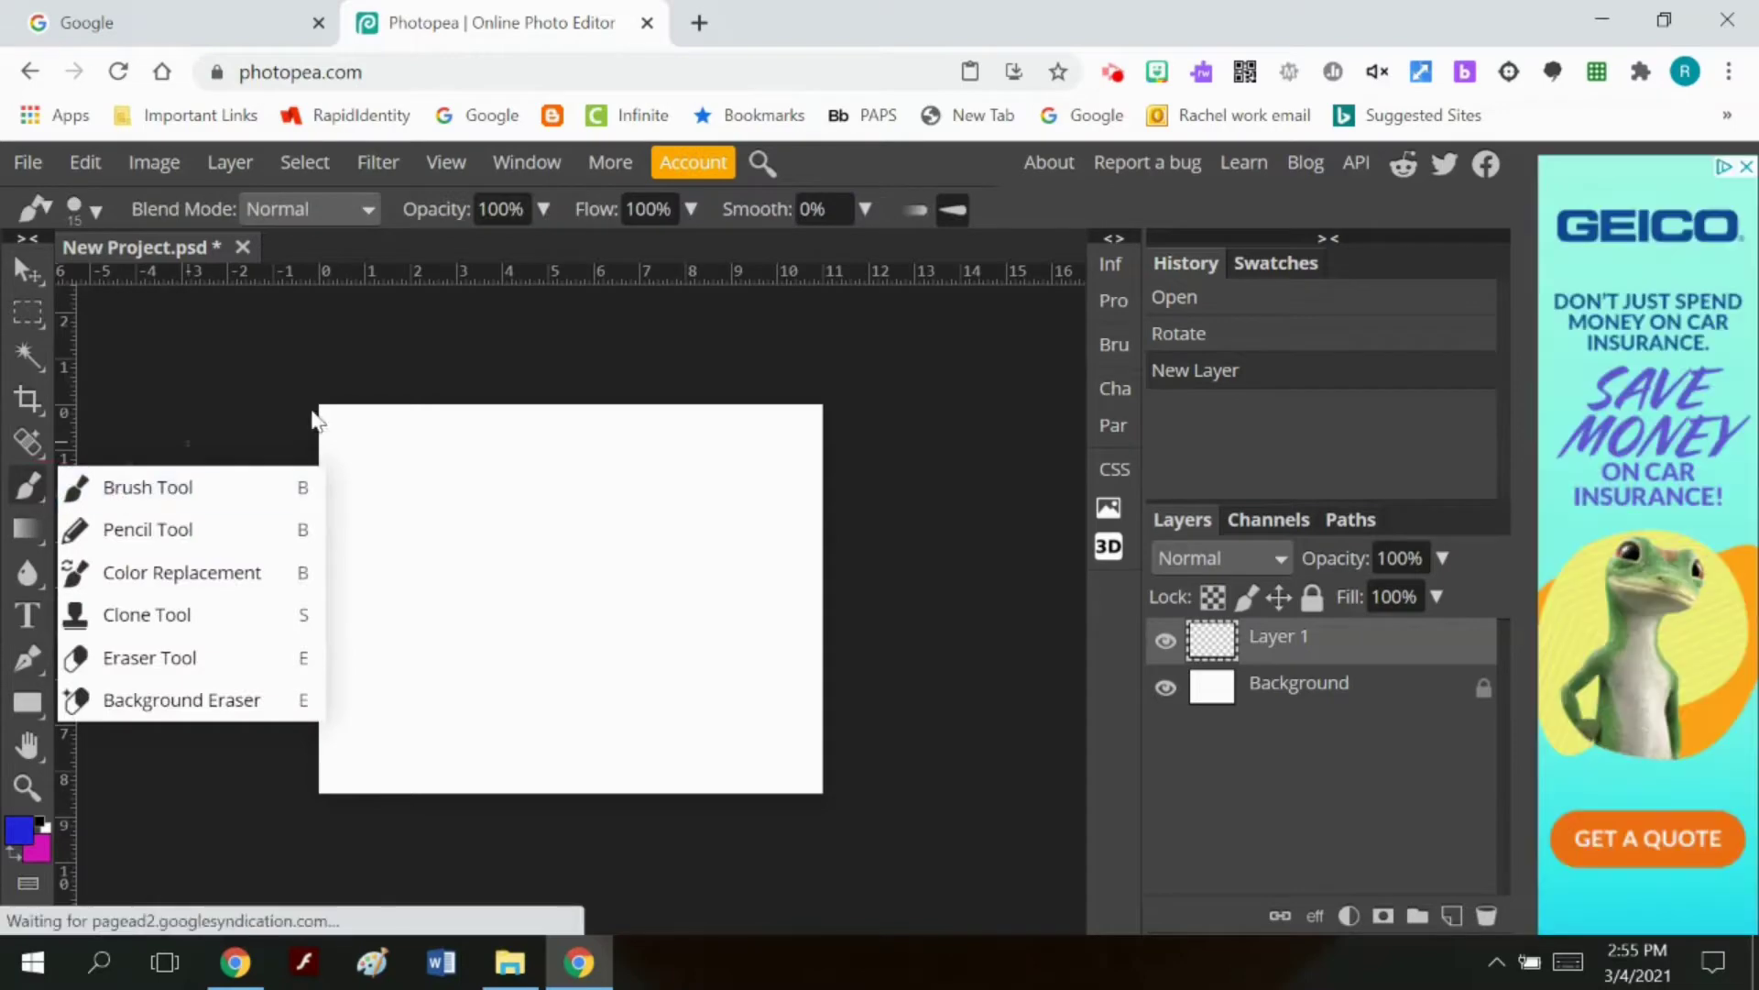
{"action": "left_click", "coordinate": [345, 305]}
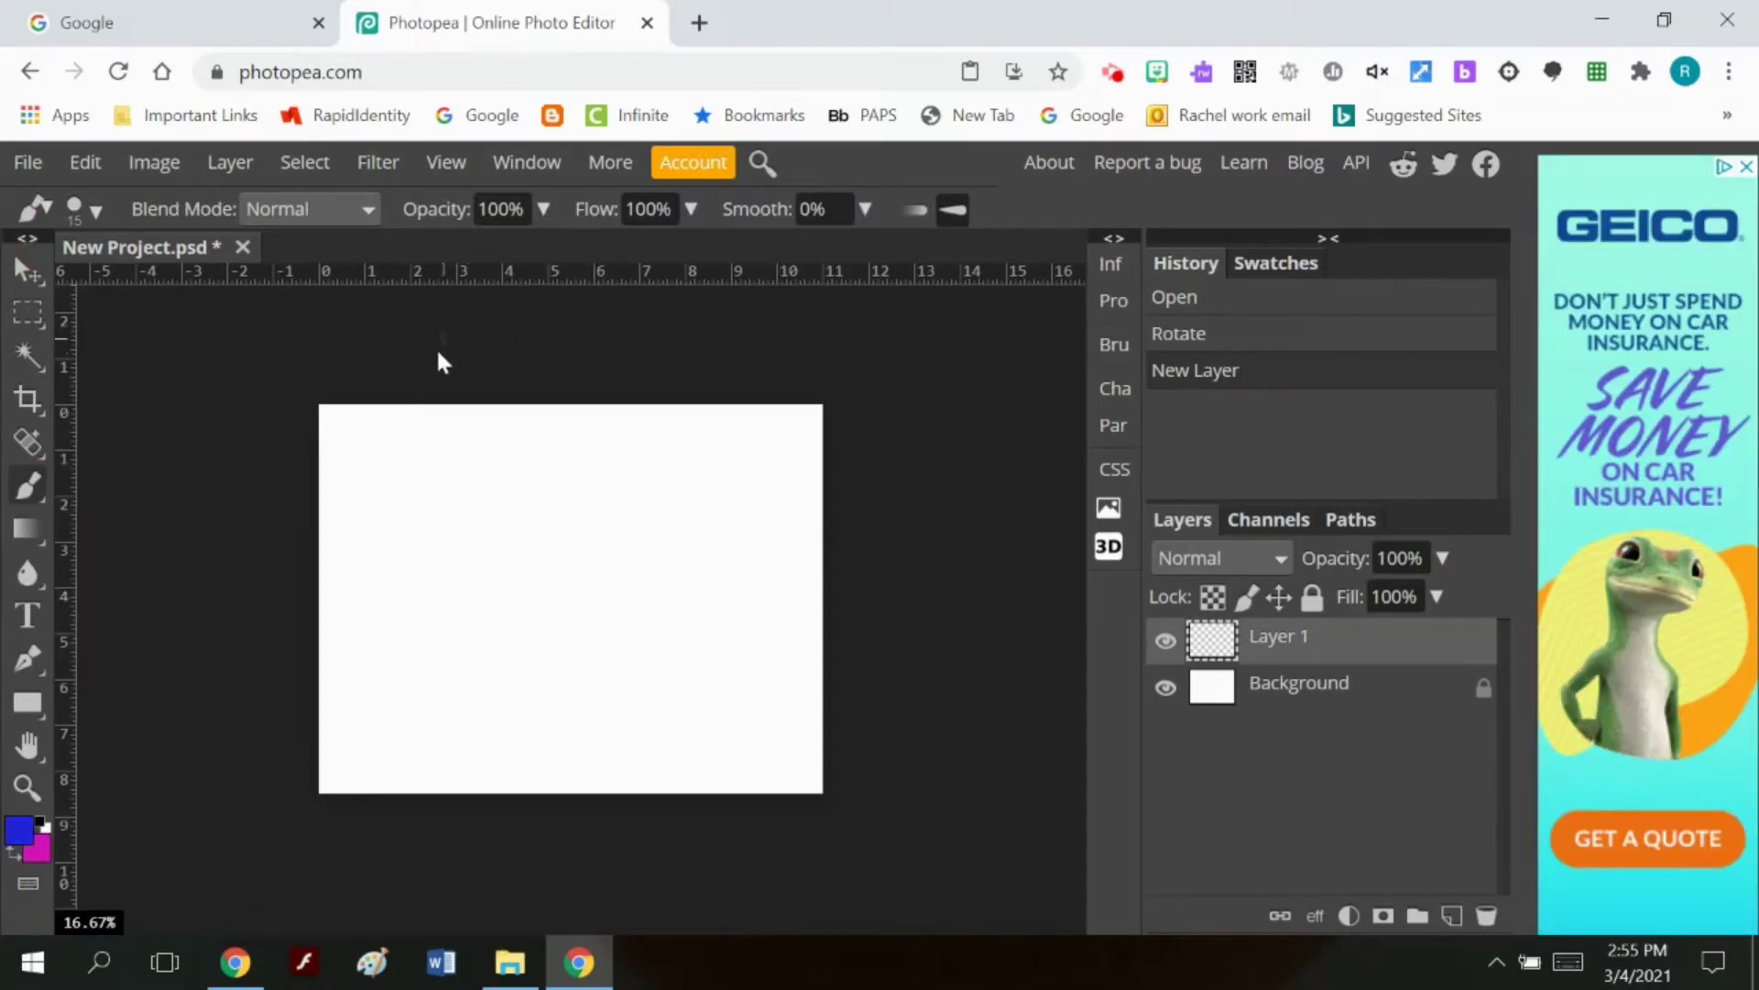
{"action": "left_click", "coordinate": [27, 268]}
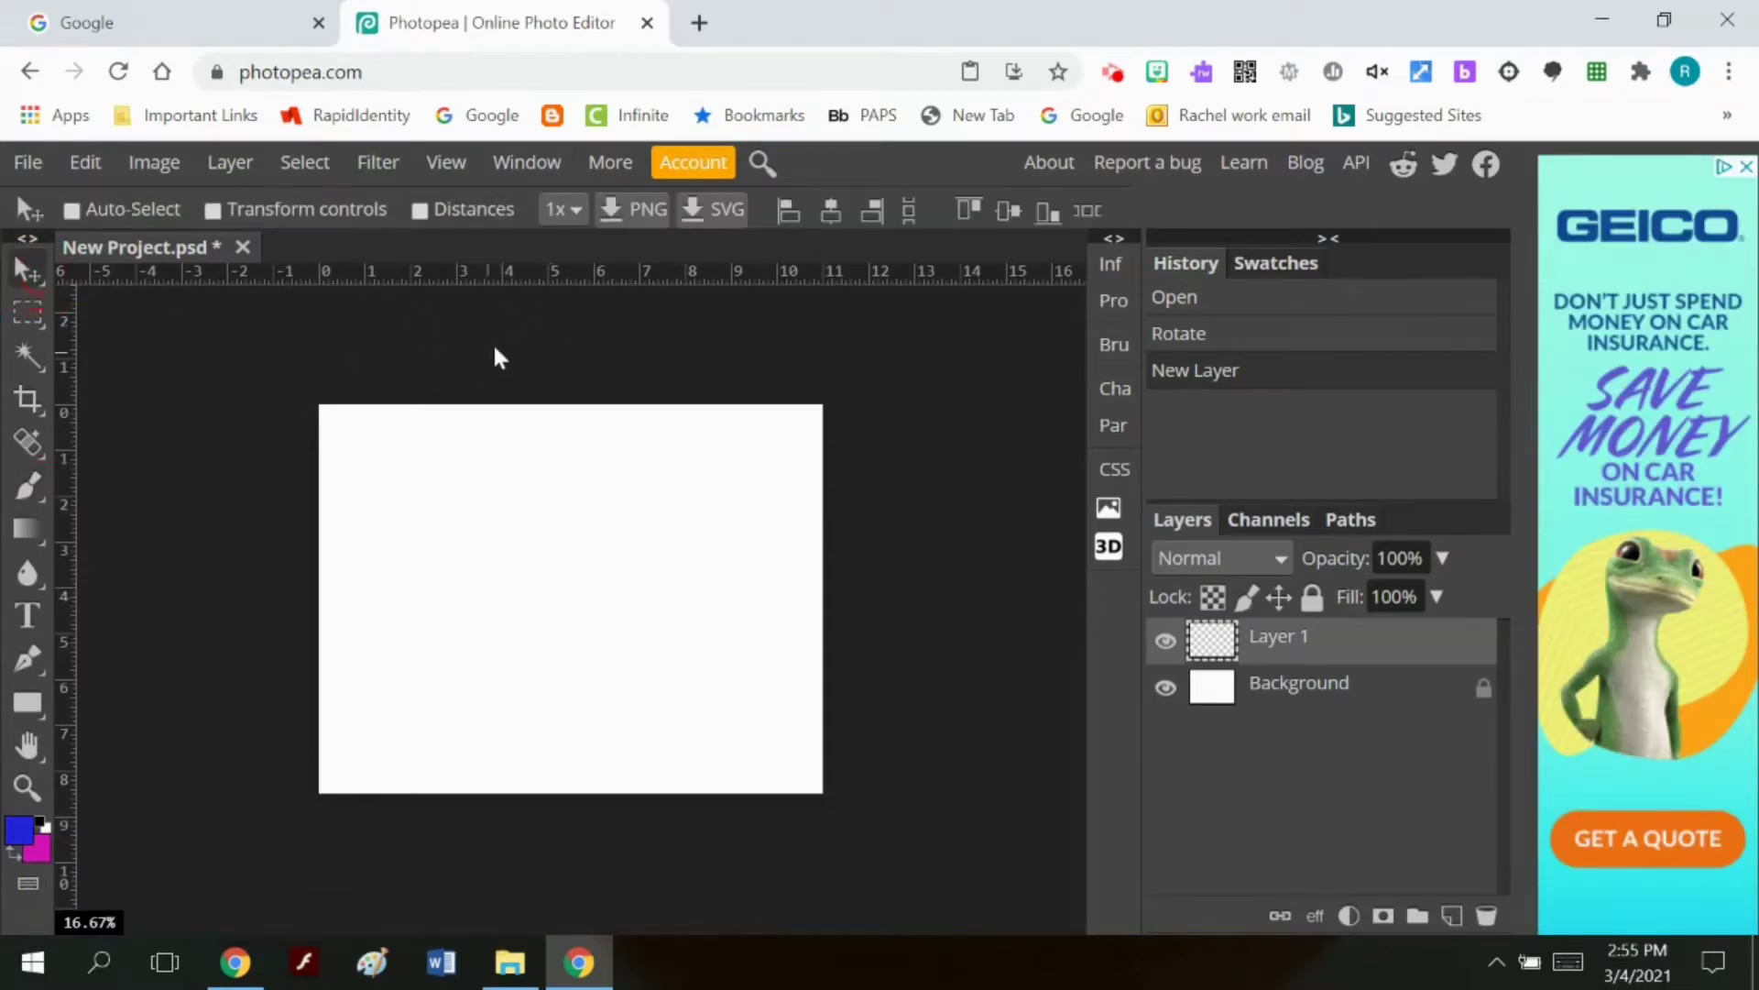
{"action": "mouse_move", "coordinate": [520, 276]}
{"action": "left_mouse_down"}
{"action": "mouse_move", "coordinate": [554, 601]}
{"action": "mouse_move", "coordinate": [555, 579]}
{"action": "left_mouse_up"}
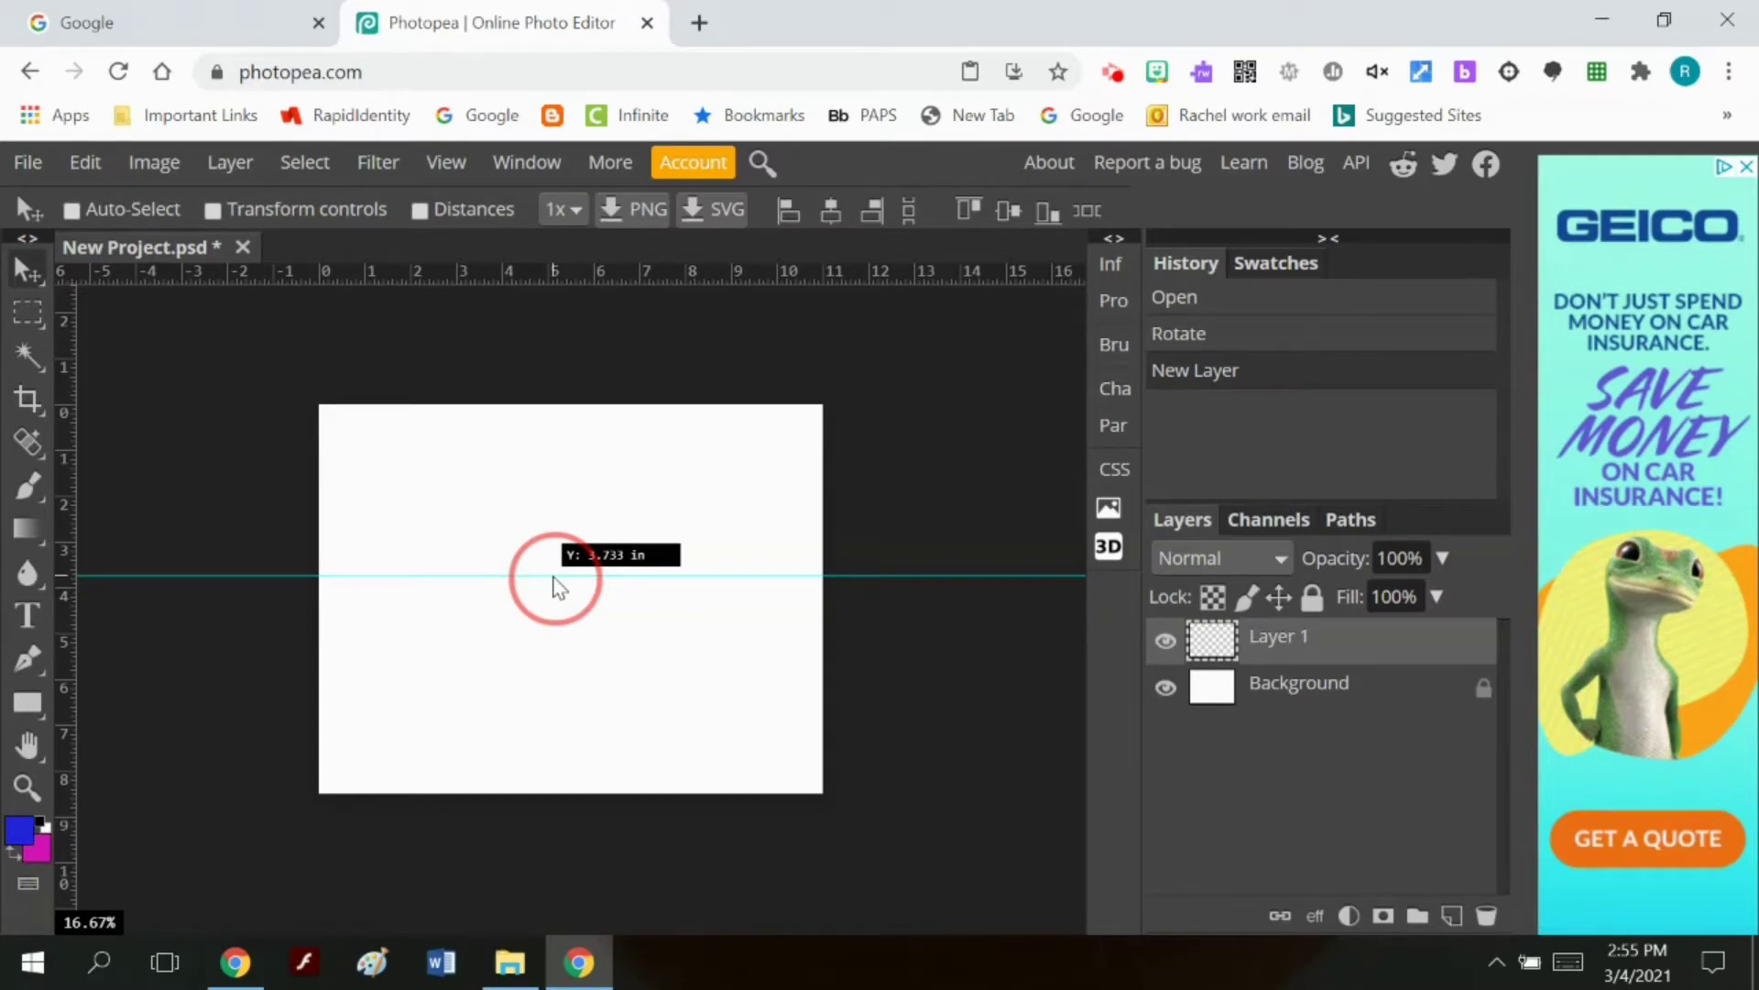
{"action": "left_click_drag", "start_coordinate": [554, 577], "coordinate": [551, 577]}
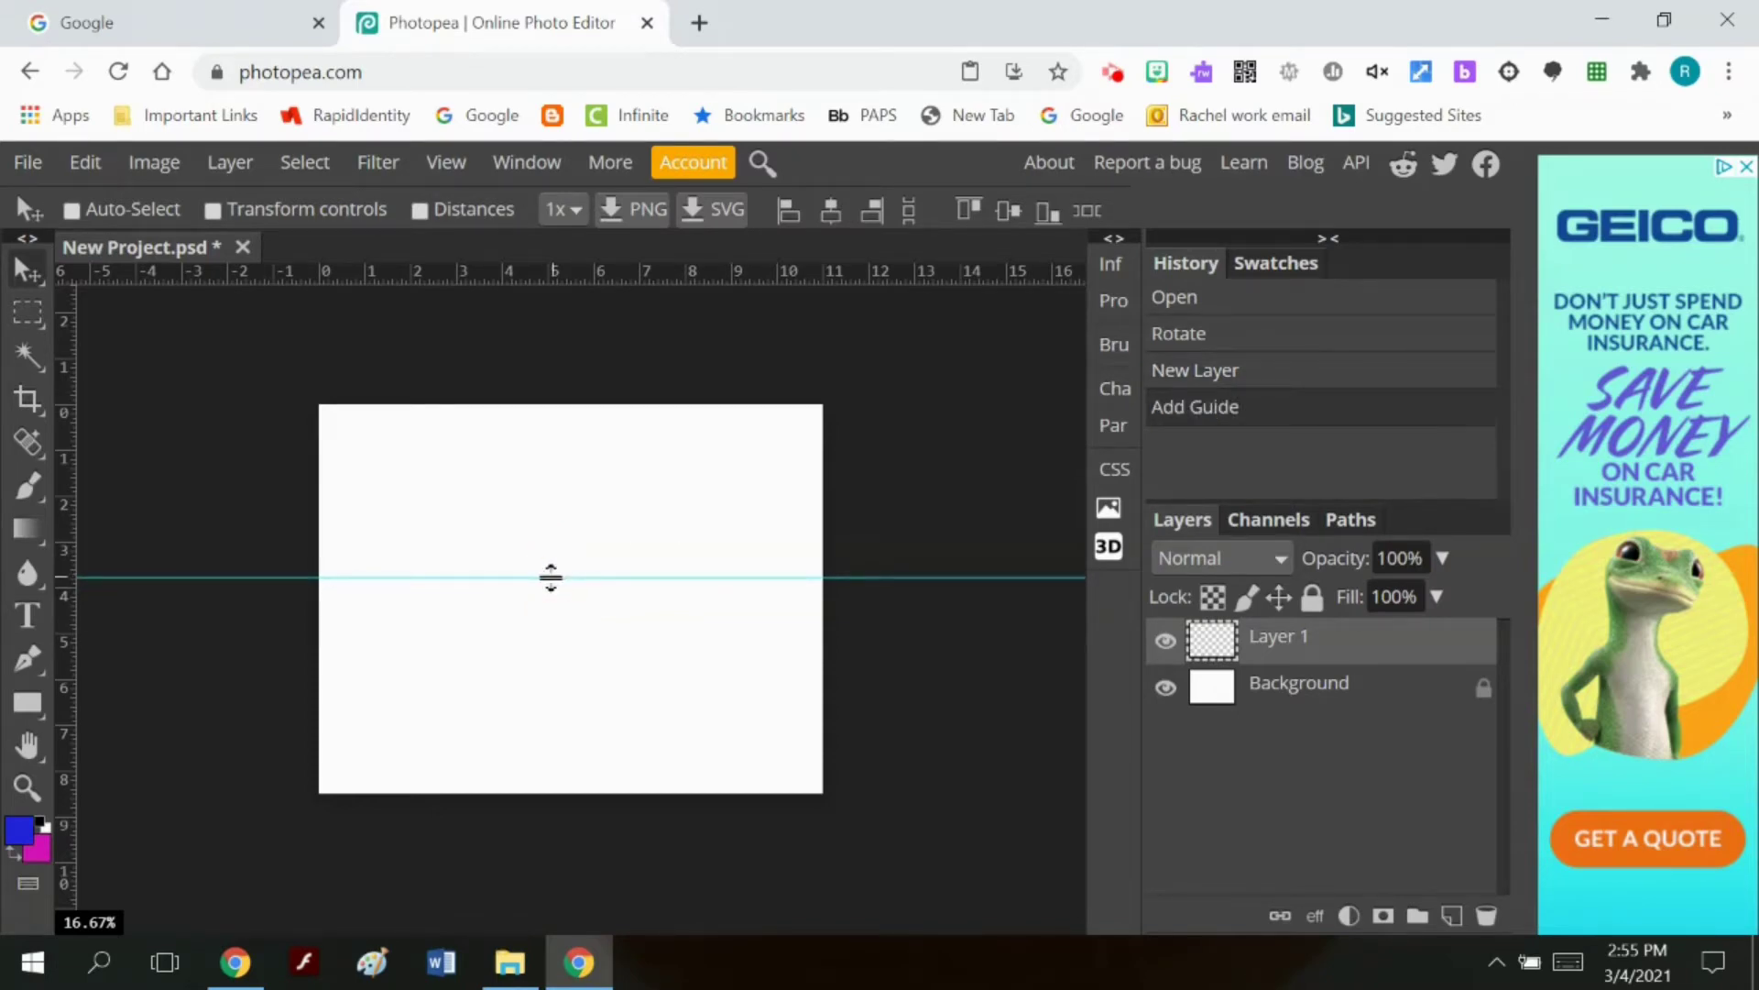
Step: Set the foreground color to black and brush a straight horizon line along the guide across the full page width
{"action": "left_click", "coordinate": [26, 487]}
{"action": "left_click", "coordinate": [18, 829]}
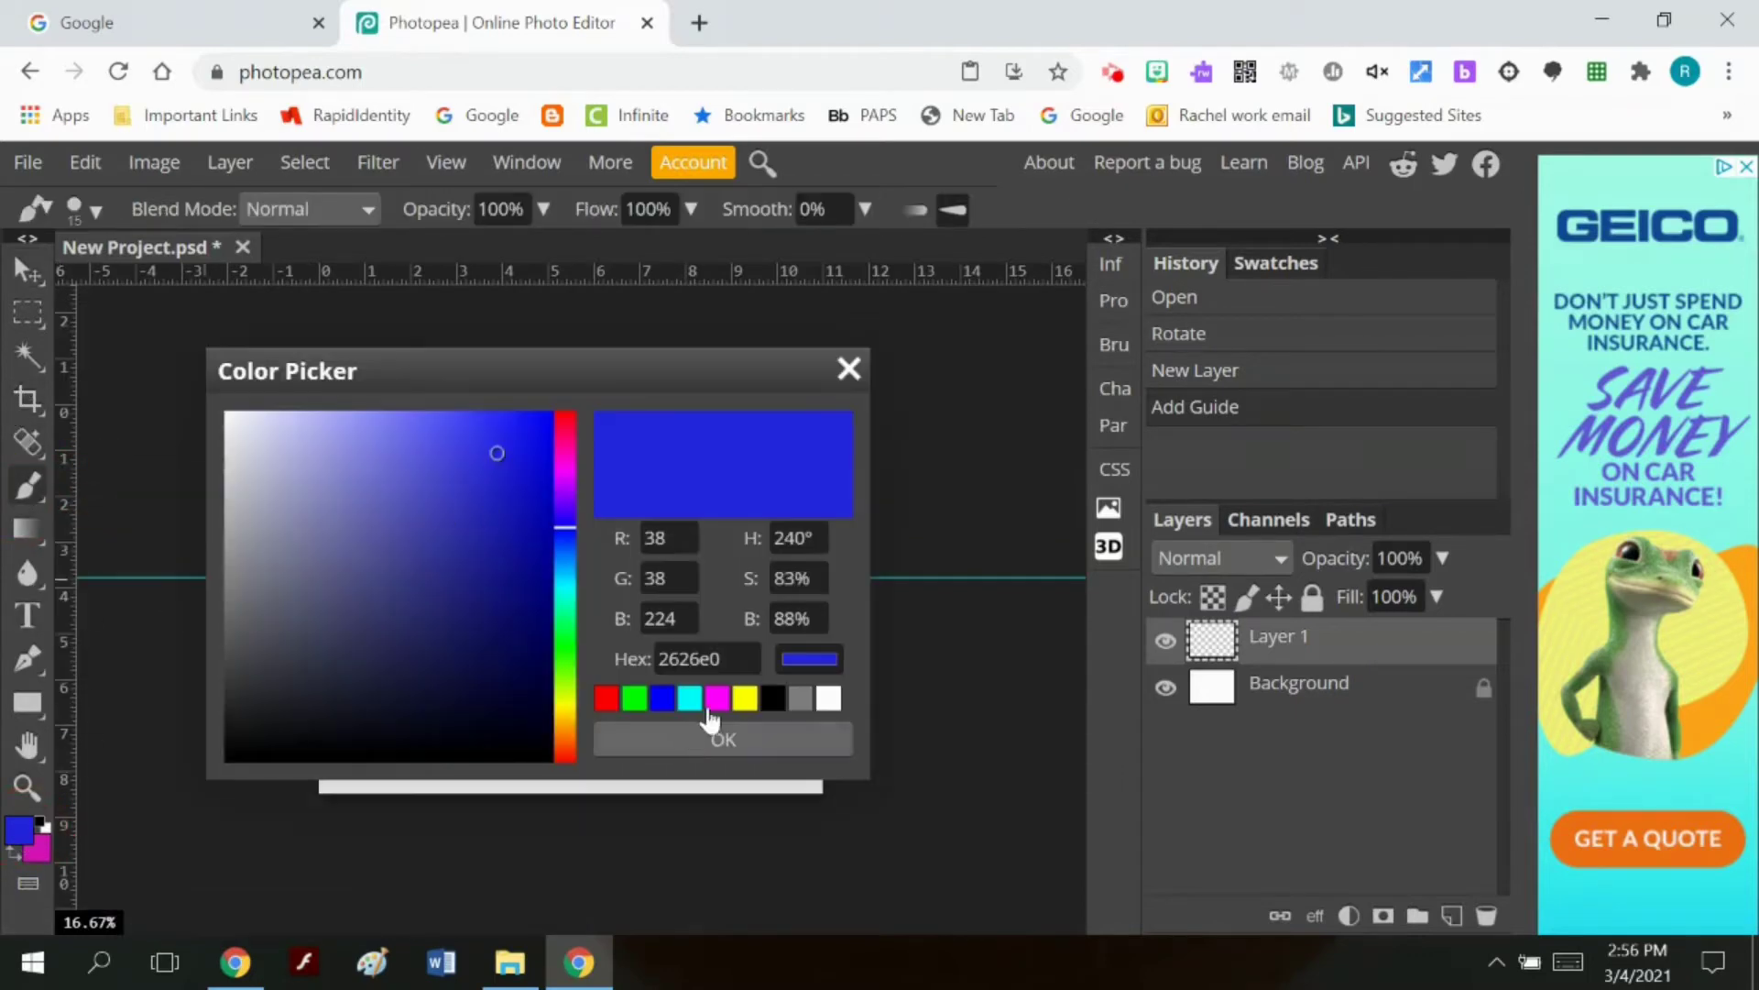
{"action": "left_click", "coordinate": [772, 701]}
{"action": "left_click", "coordinate": [768, 735]}
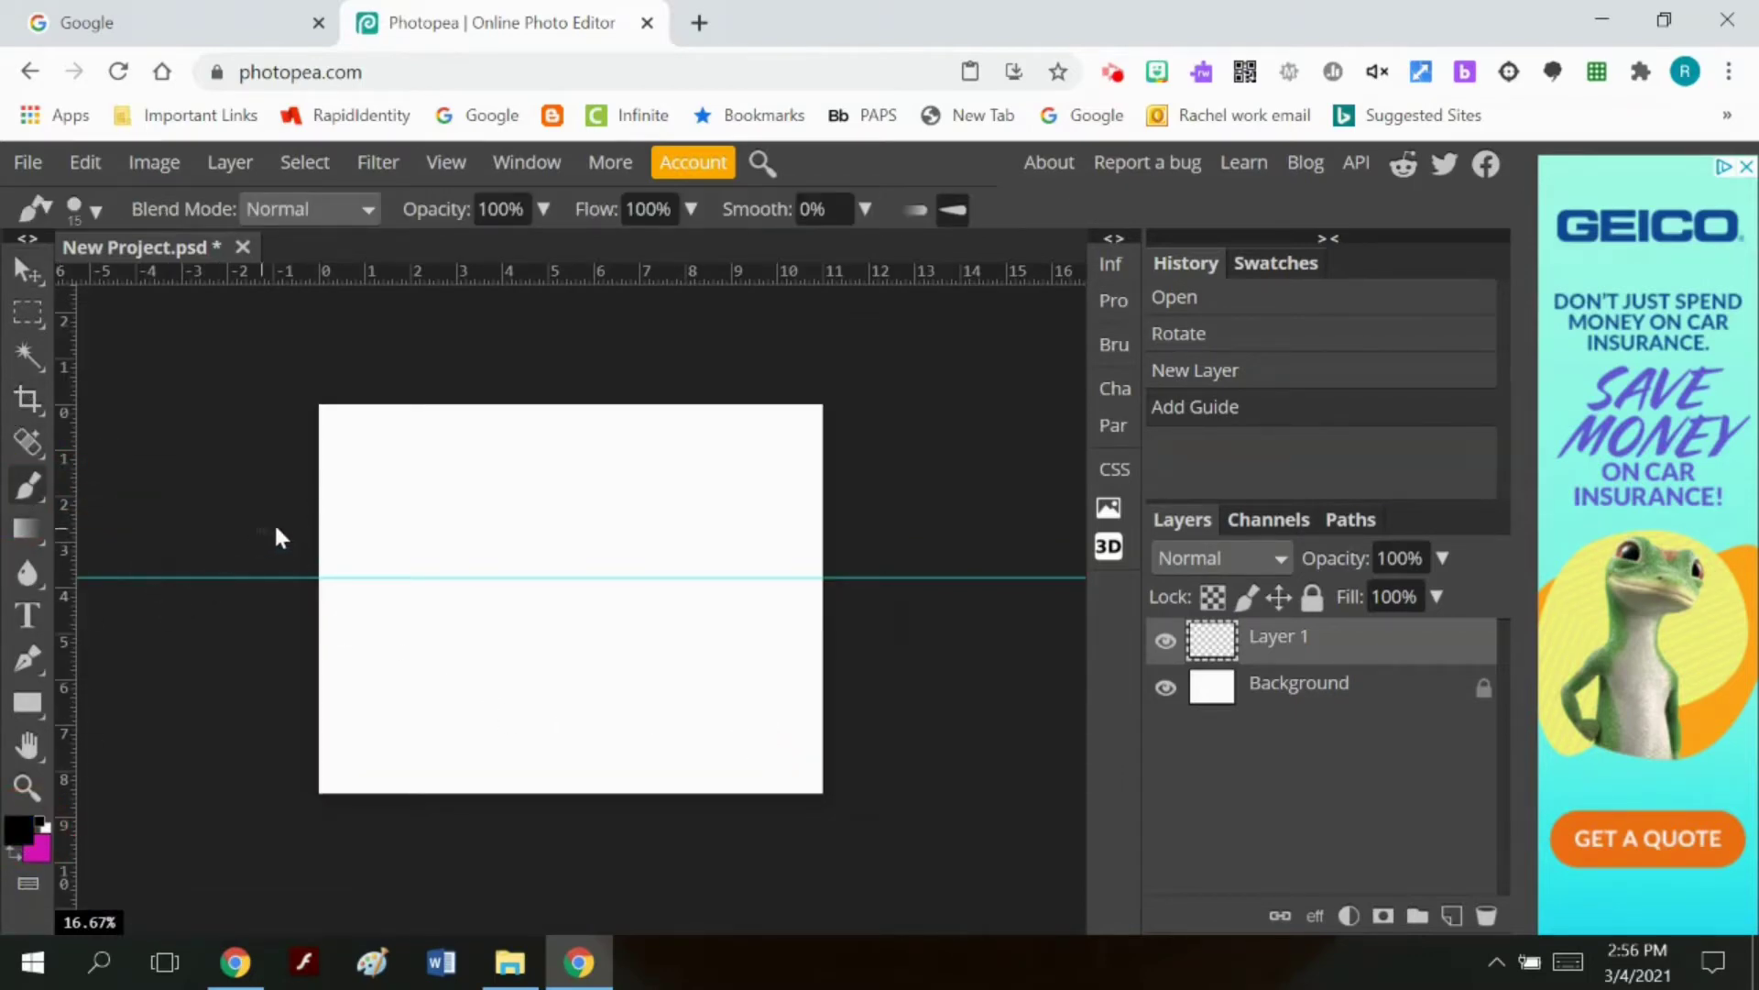
{"action": "left_click", "coordinate": [323, 588]}
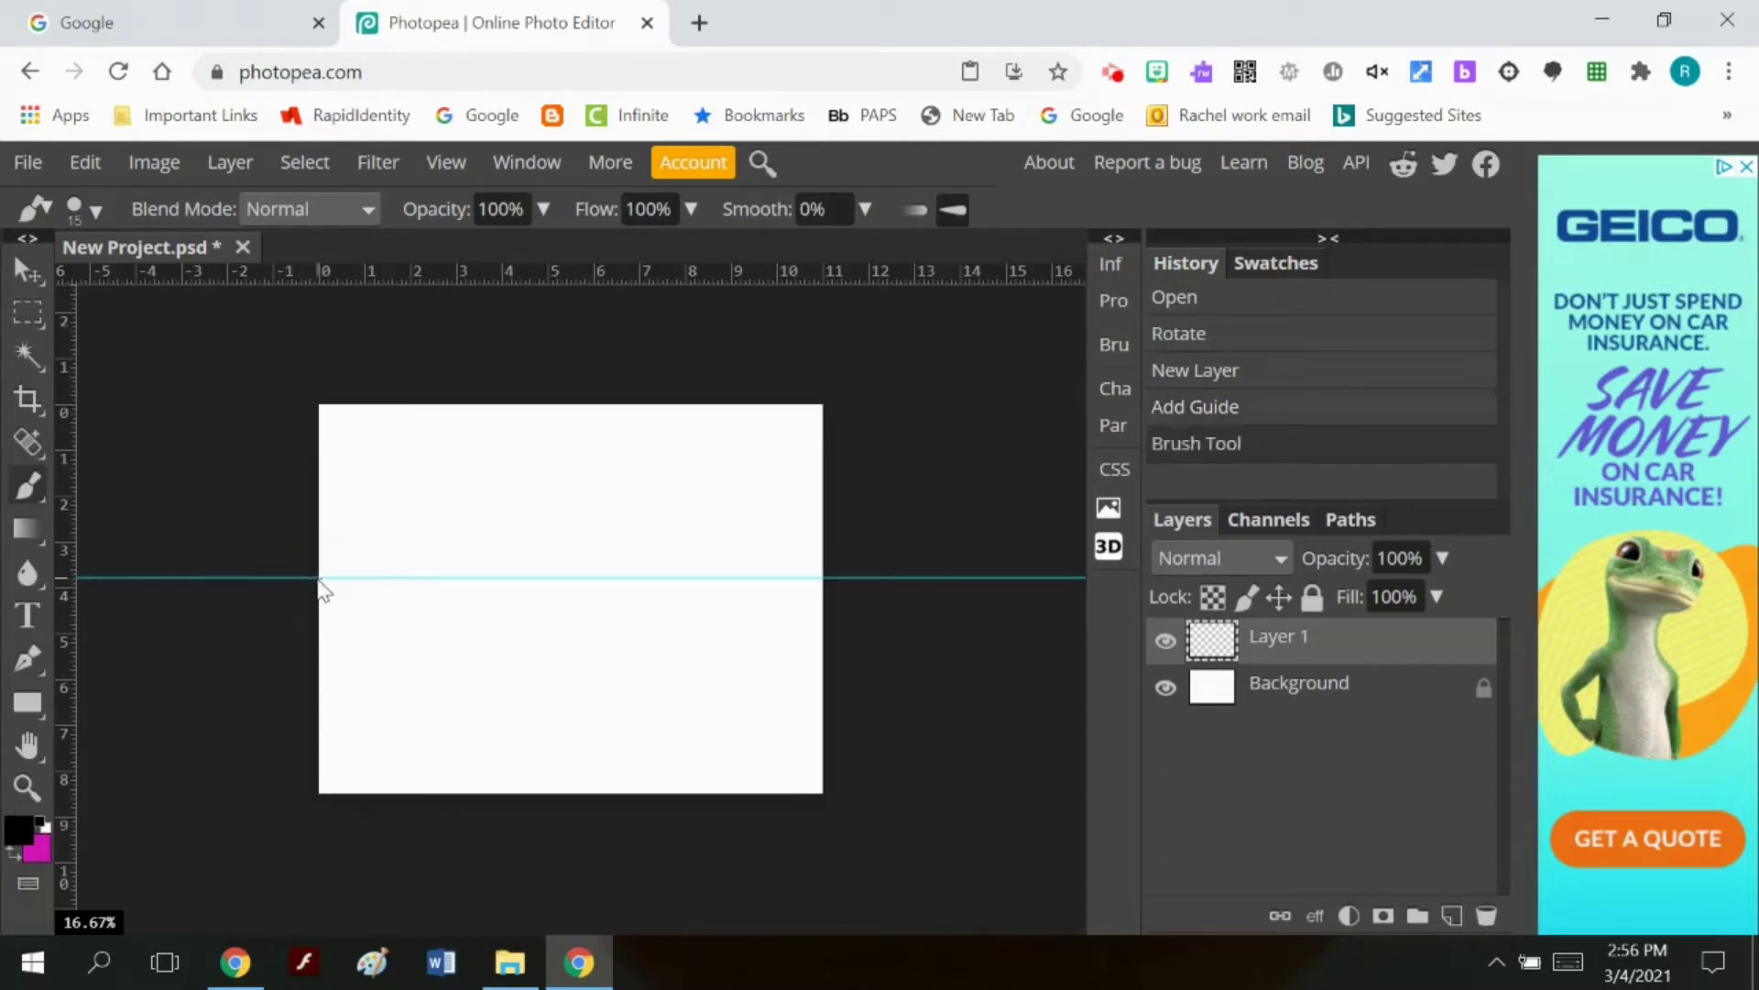
{"action": "left_click", "coordinate": [824, 576], "text": "shift"}
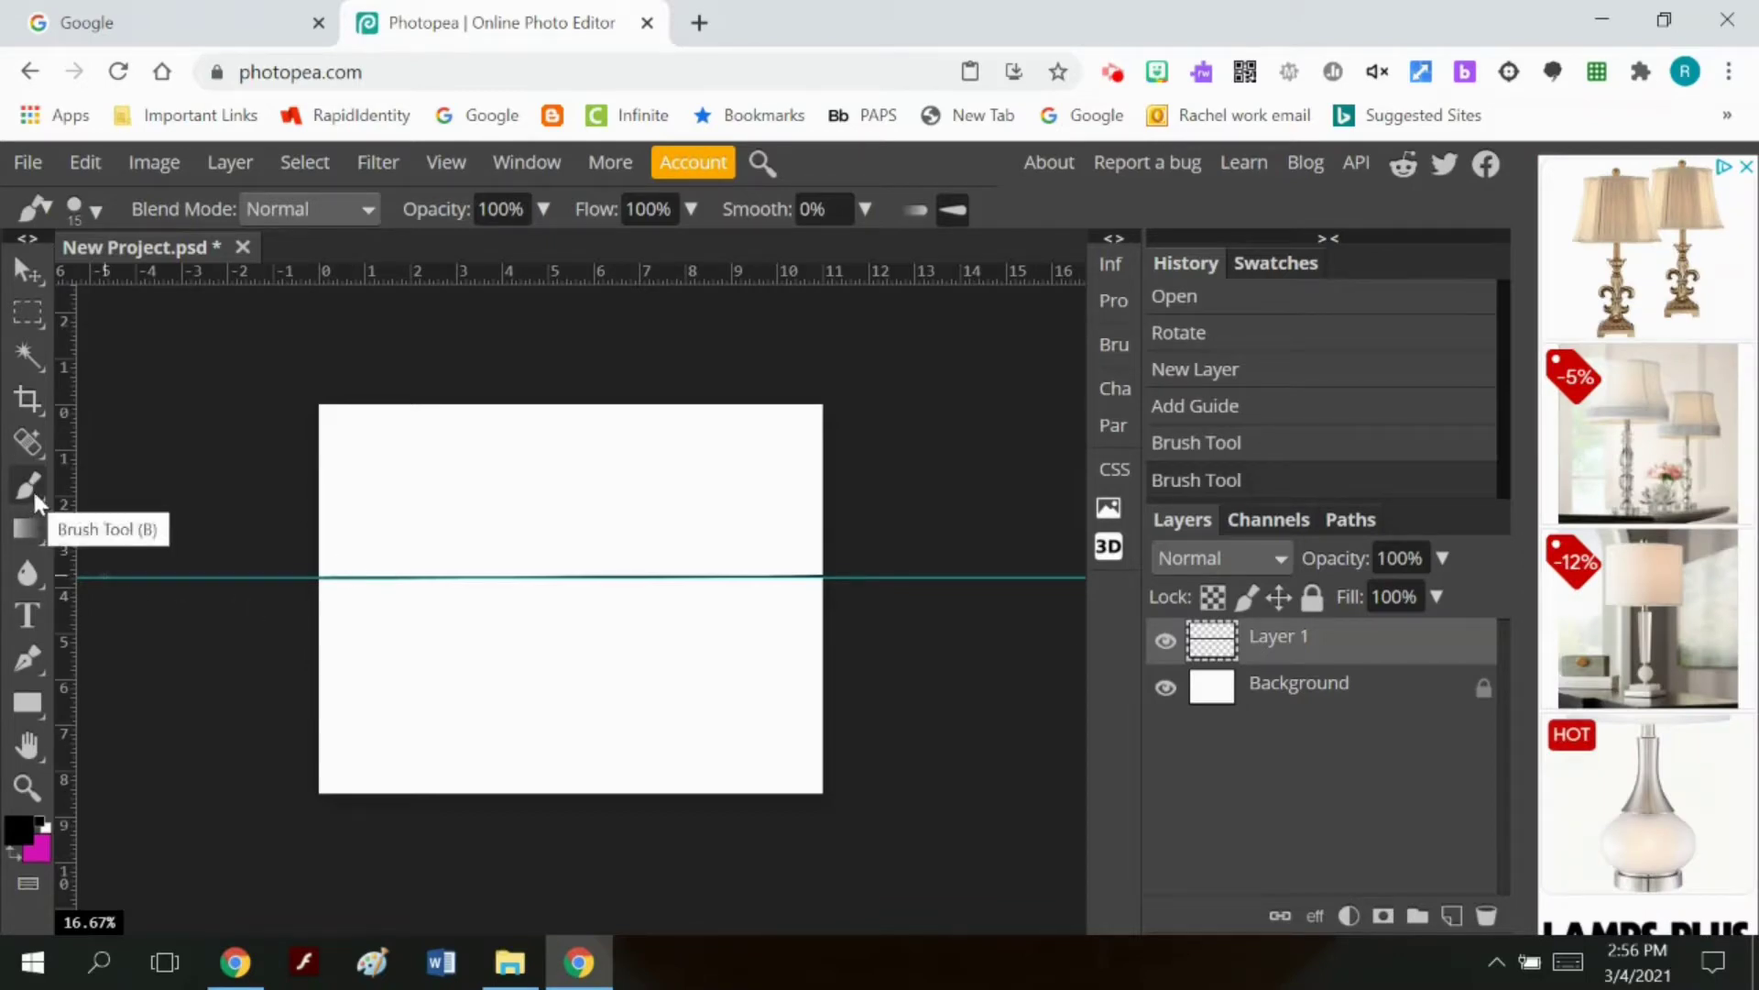
Step: Set the brush size to 112 px and paint a vanishing-point dot at the middle of the horizon line
{"action": "left_click", "coordinate": [82, 209]}
{"action": "left_click_drag", "start_coordinate": [144, 287], "coordinate": [214, 287]}
{"action": "left_click", "coordinate": [490, 353]}
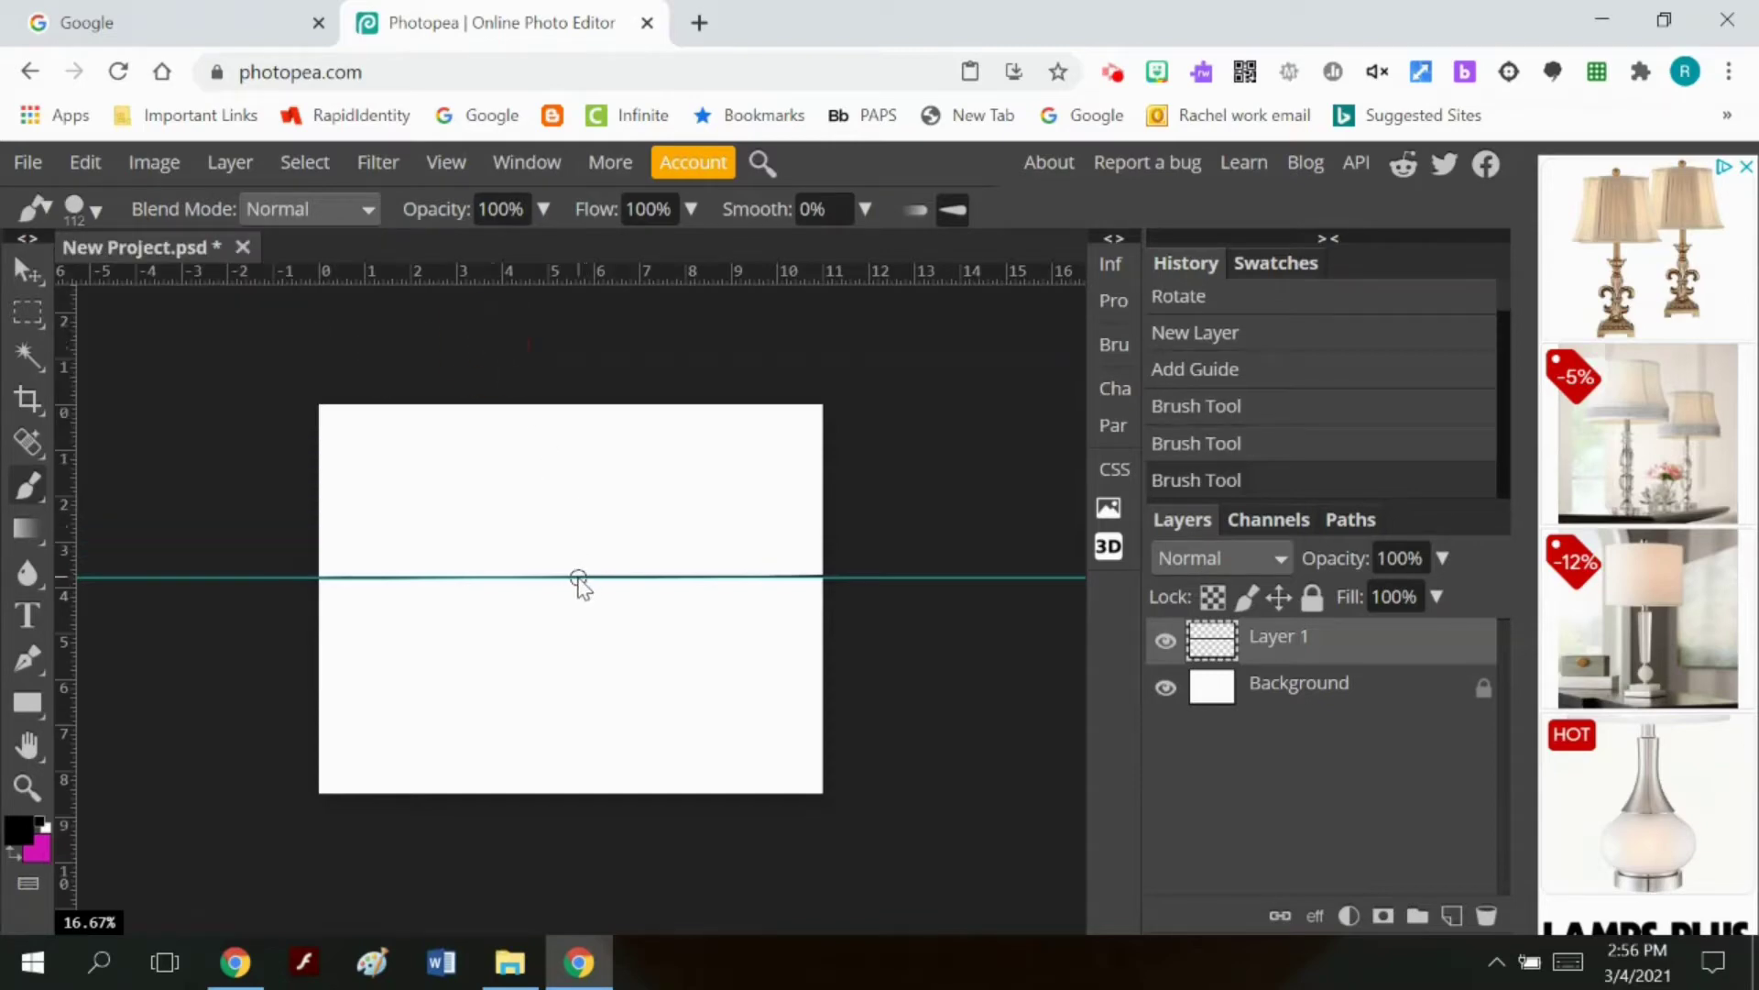
{"action": "left_click", "coordinate": [570, 576]}
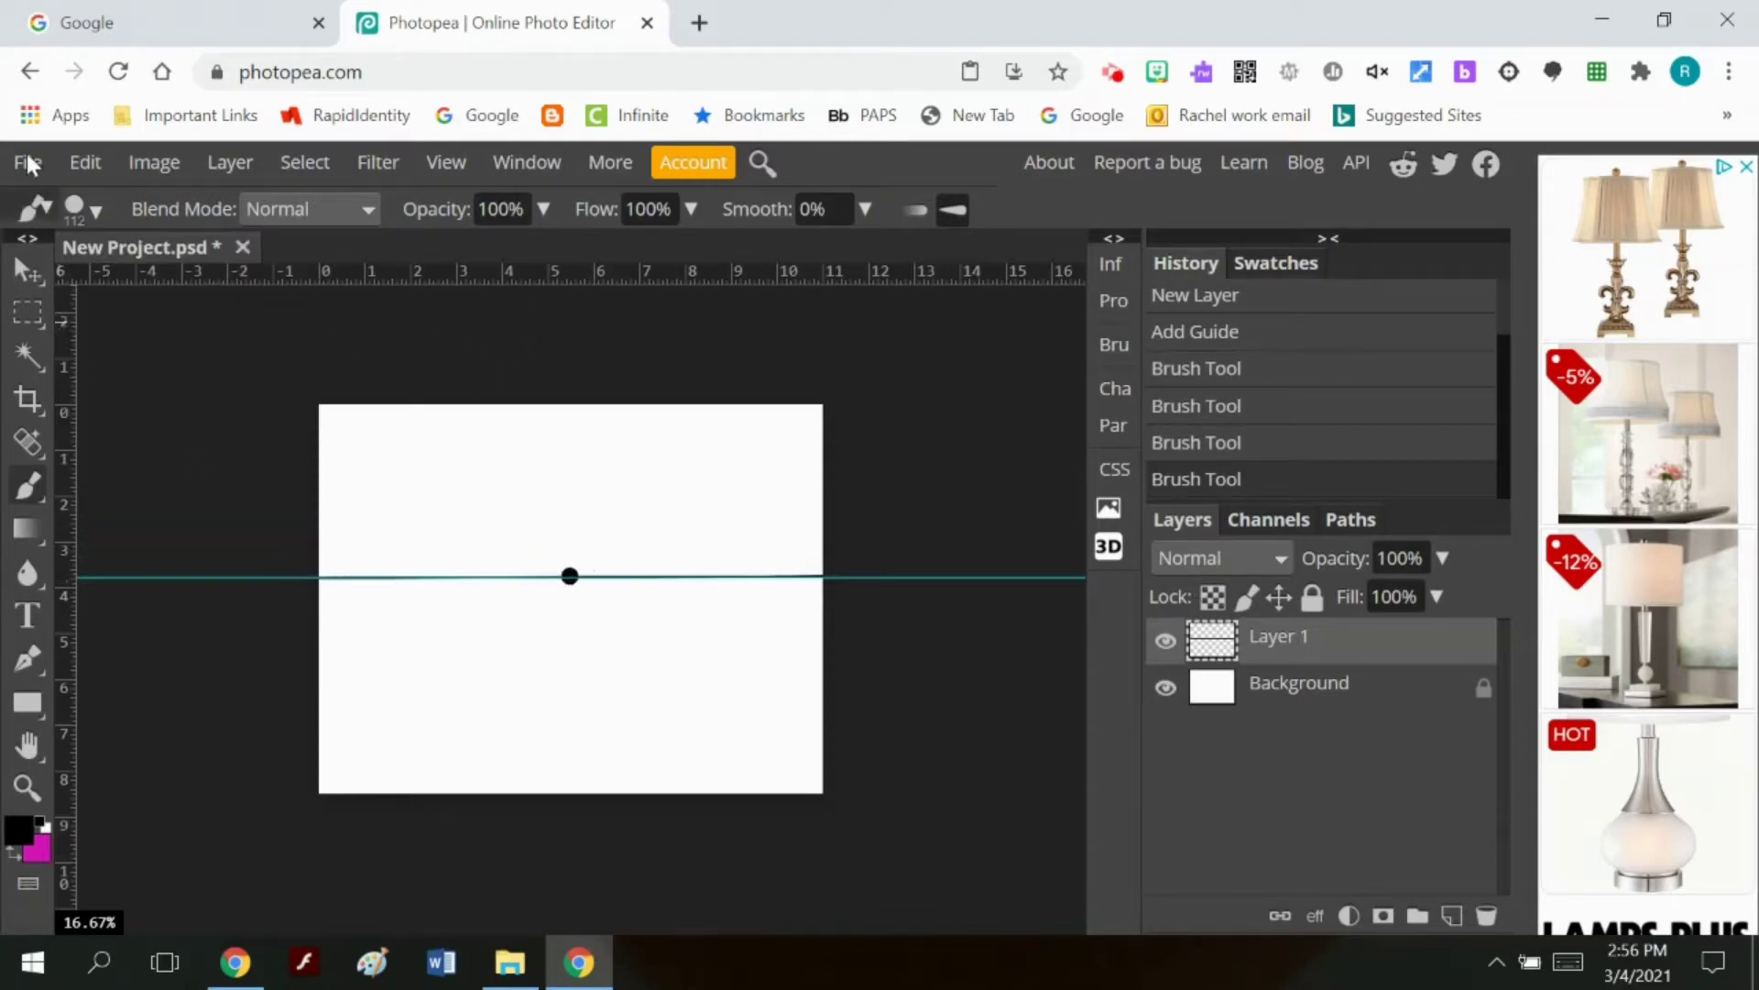
Step: Set the brush size to 41 px and draw a straight line from the vanishing point to the page's lower-left edge
{"action": "left_click", "coordinate": [96, 213]}
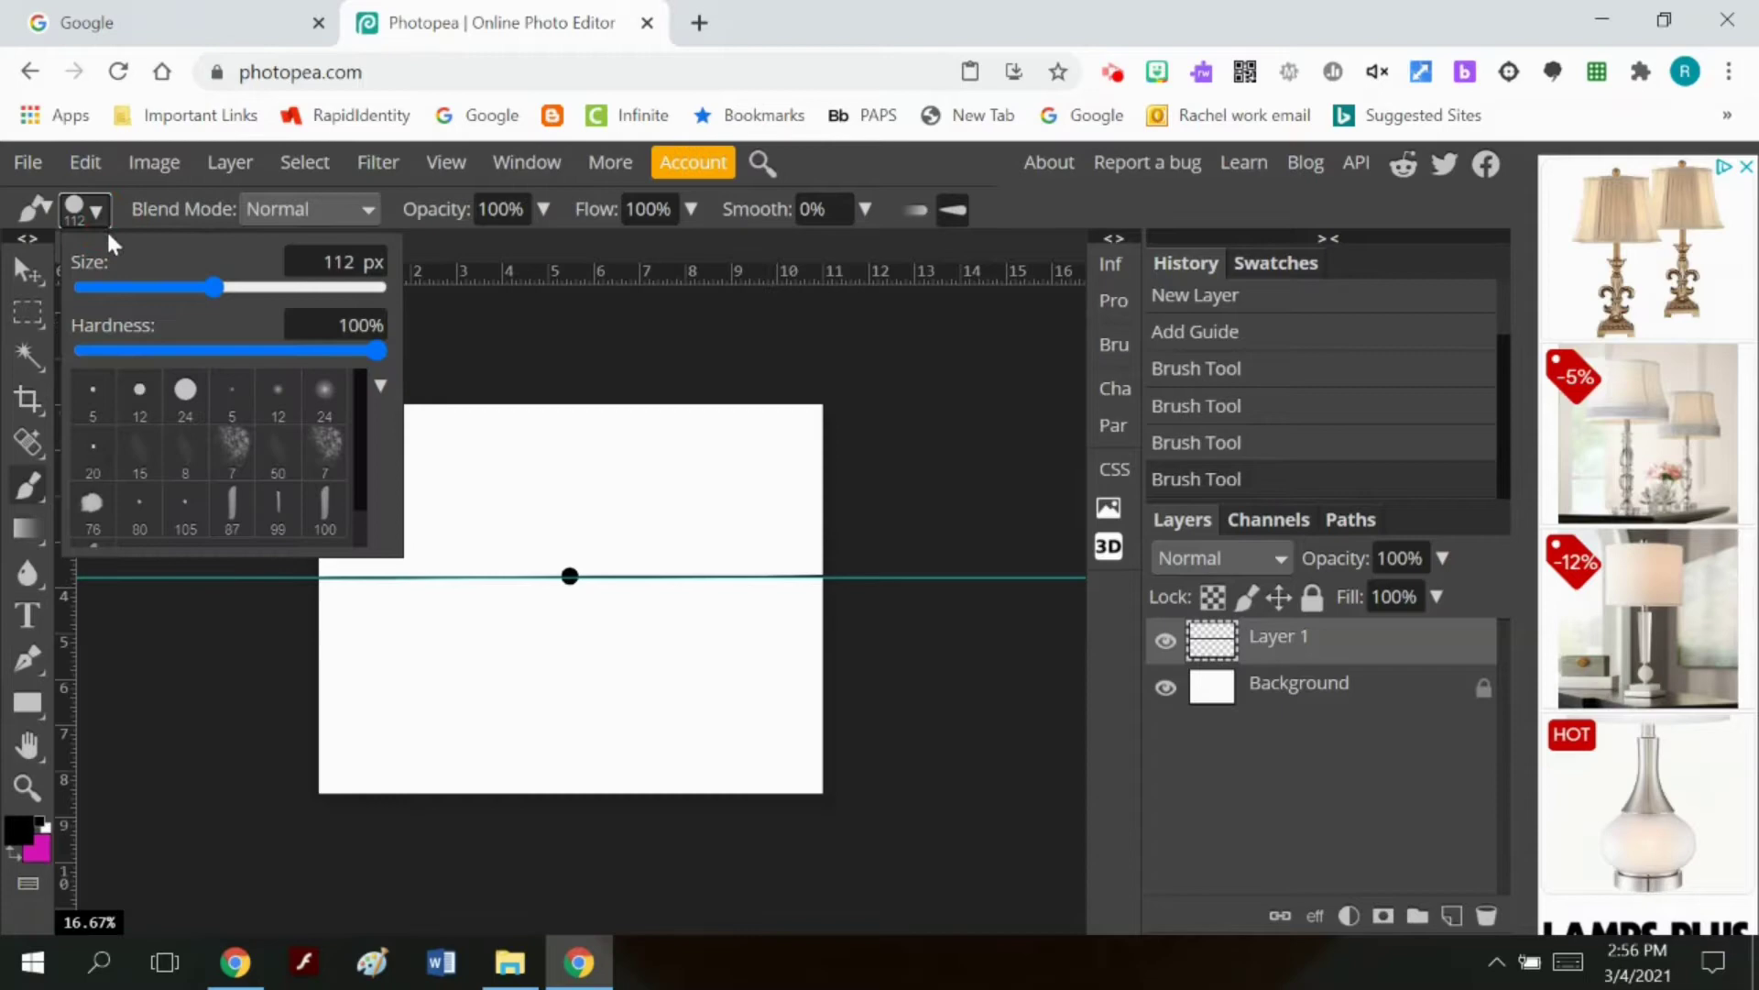
{"action": "left_click", "coordinate": [157, 287]}
{"action": "left_click", "coordinate": [174, 288]}
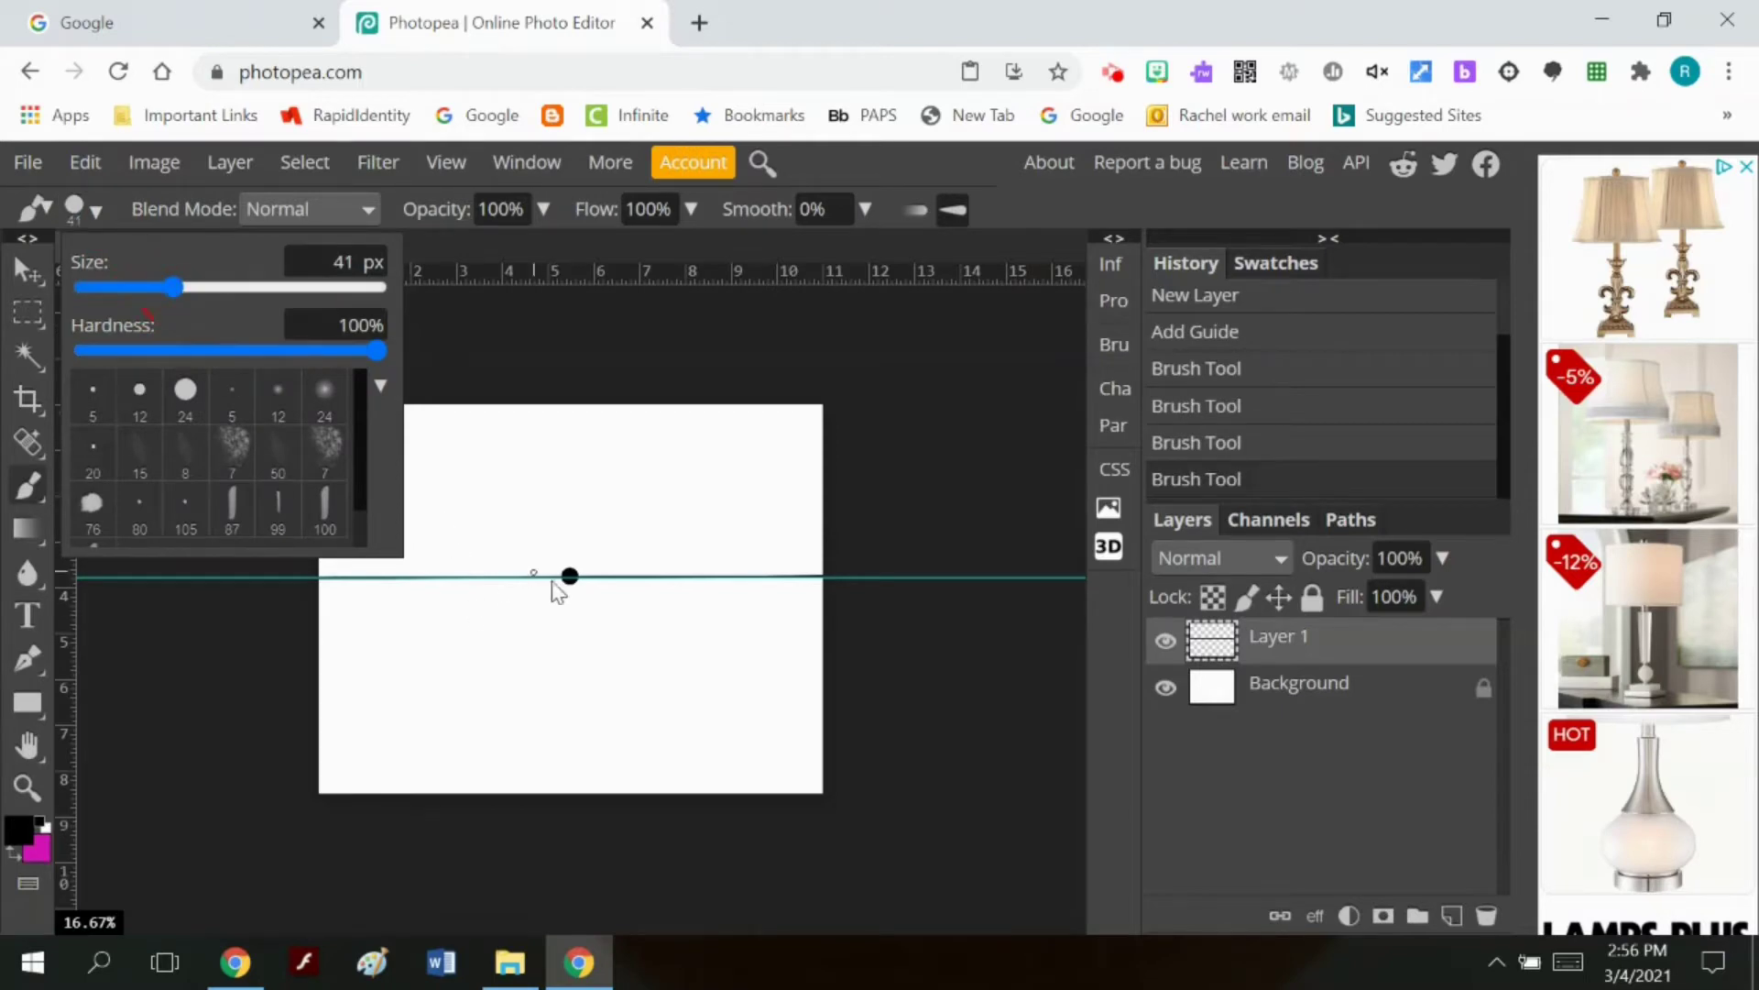
{"action": "left_click", "coordinate": [572, 584]}
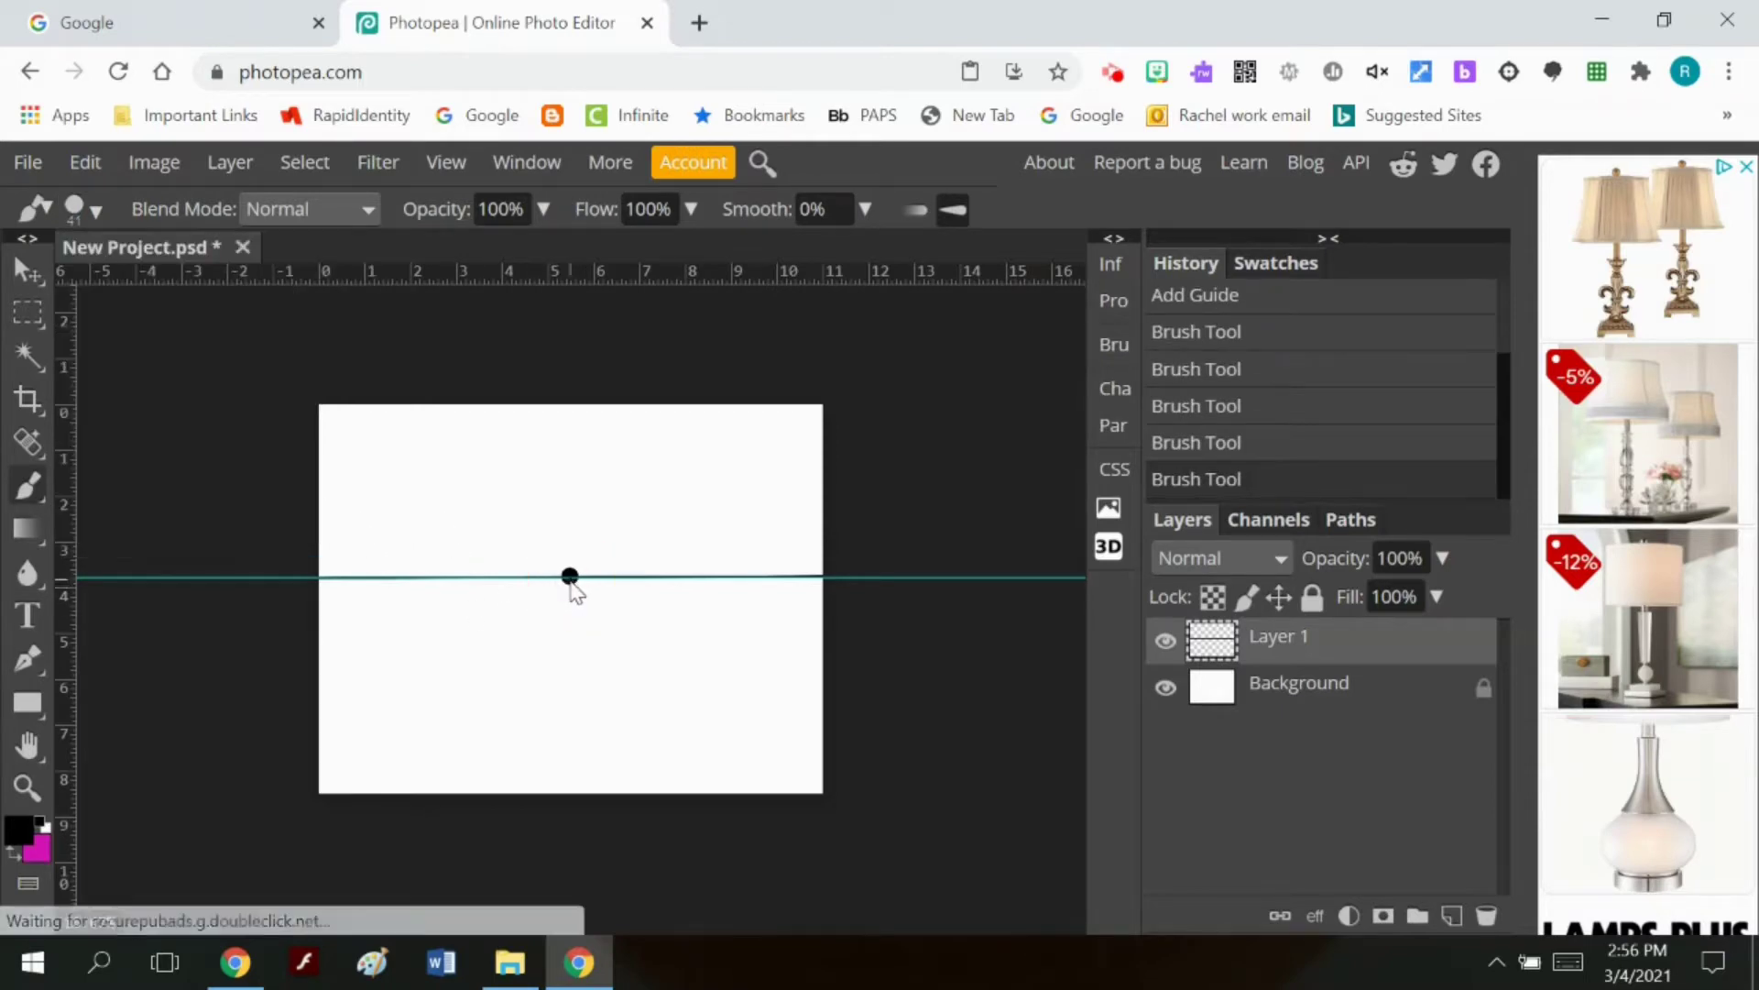
{"action": "left_click", "coordinate": [321, 761], "text": "shift"}
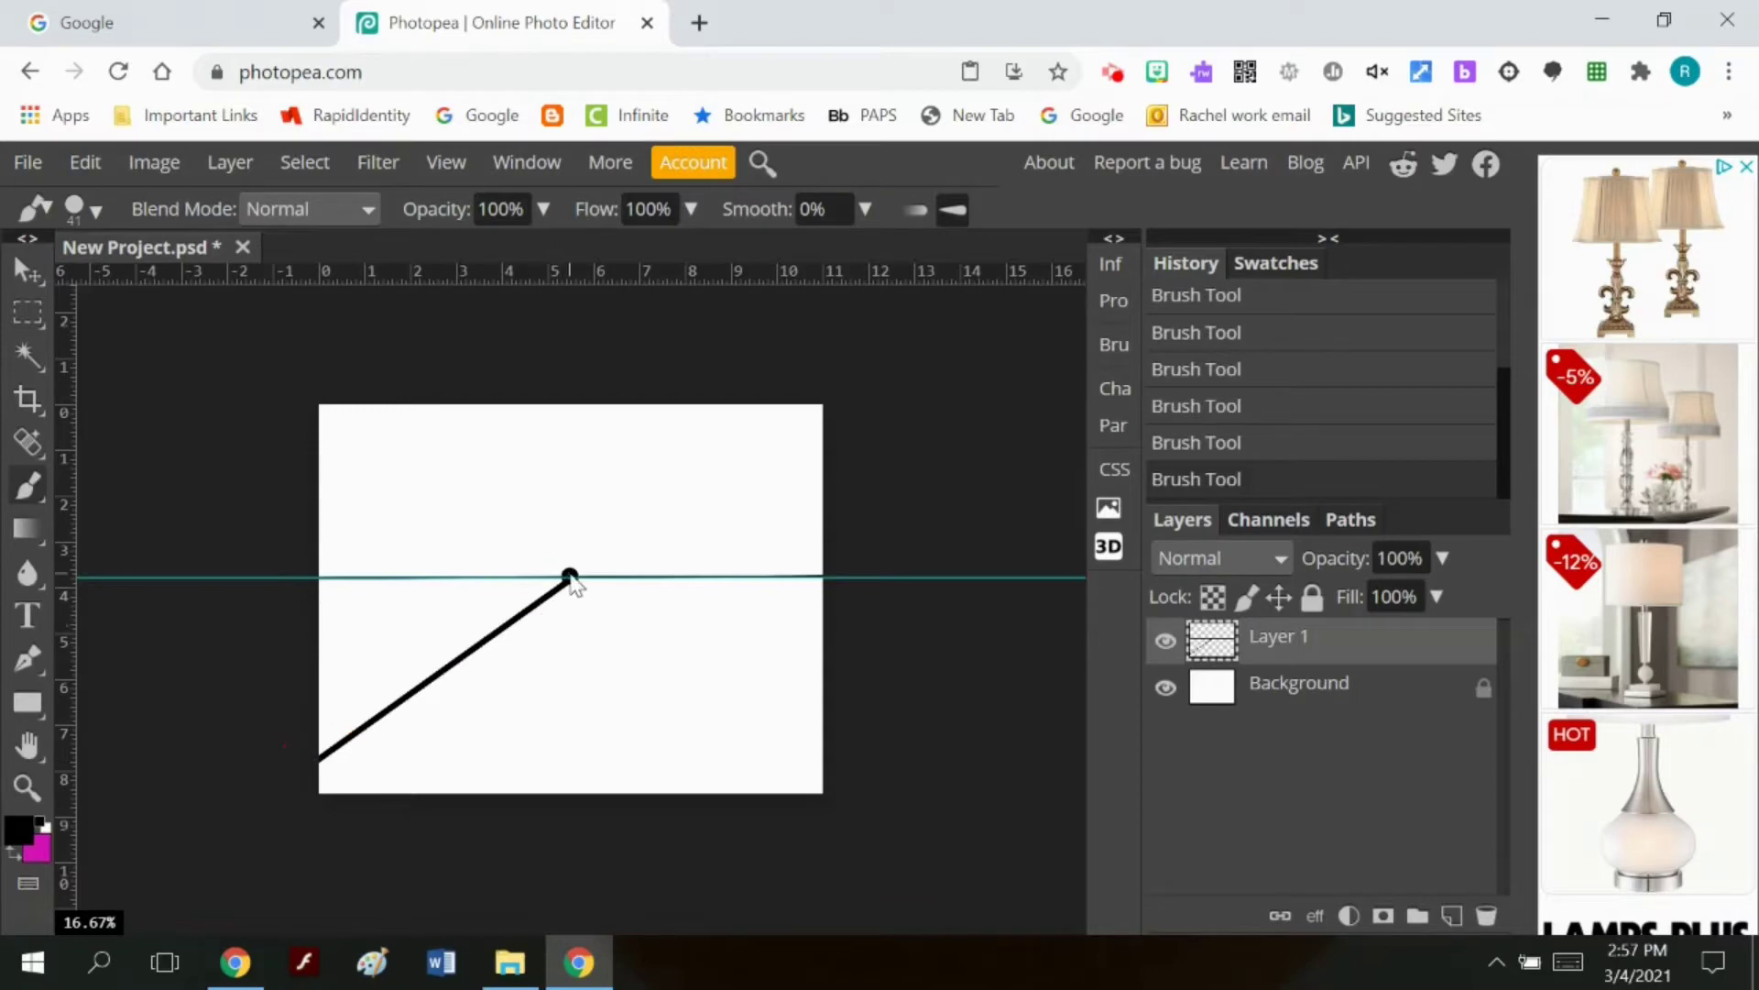
Step: Draw straight lines from the vanishing point vertically down to the page's bottom edge and diagonally to its lower-right edge
{"action": "left_click", "coordinate": [570, 578]}
{"action": "left_click", "coordinate": [572, 810], "text": "shift"}
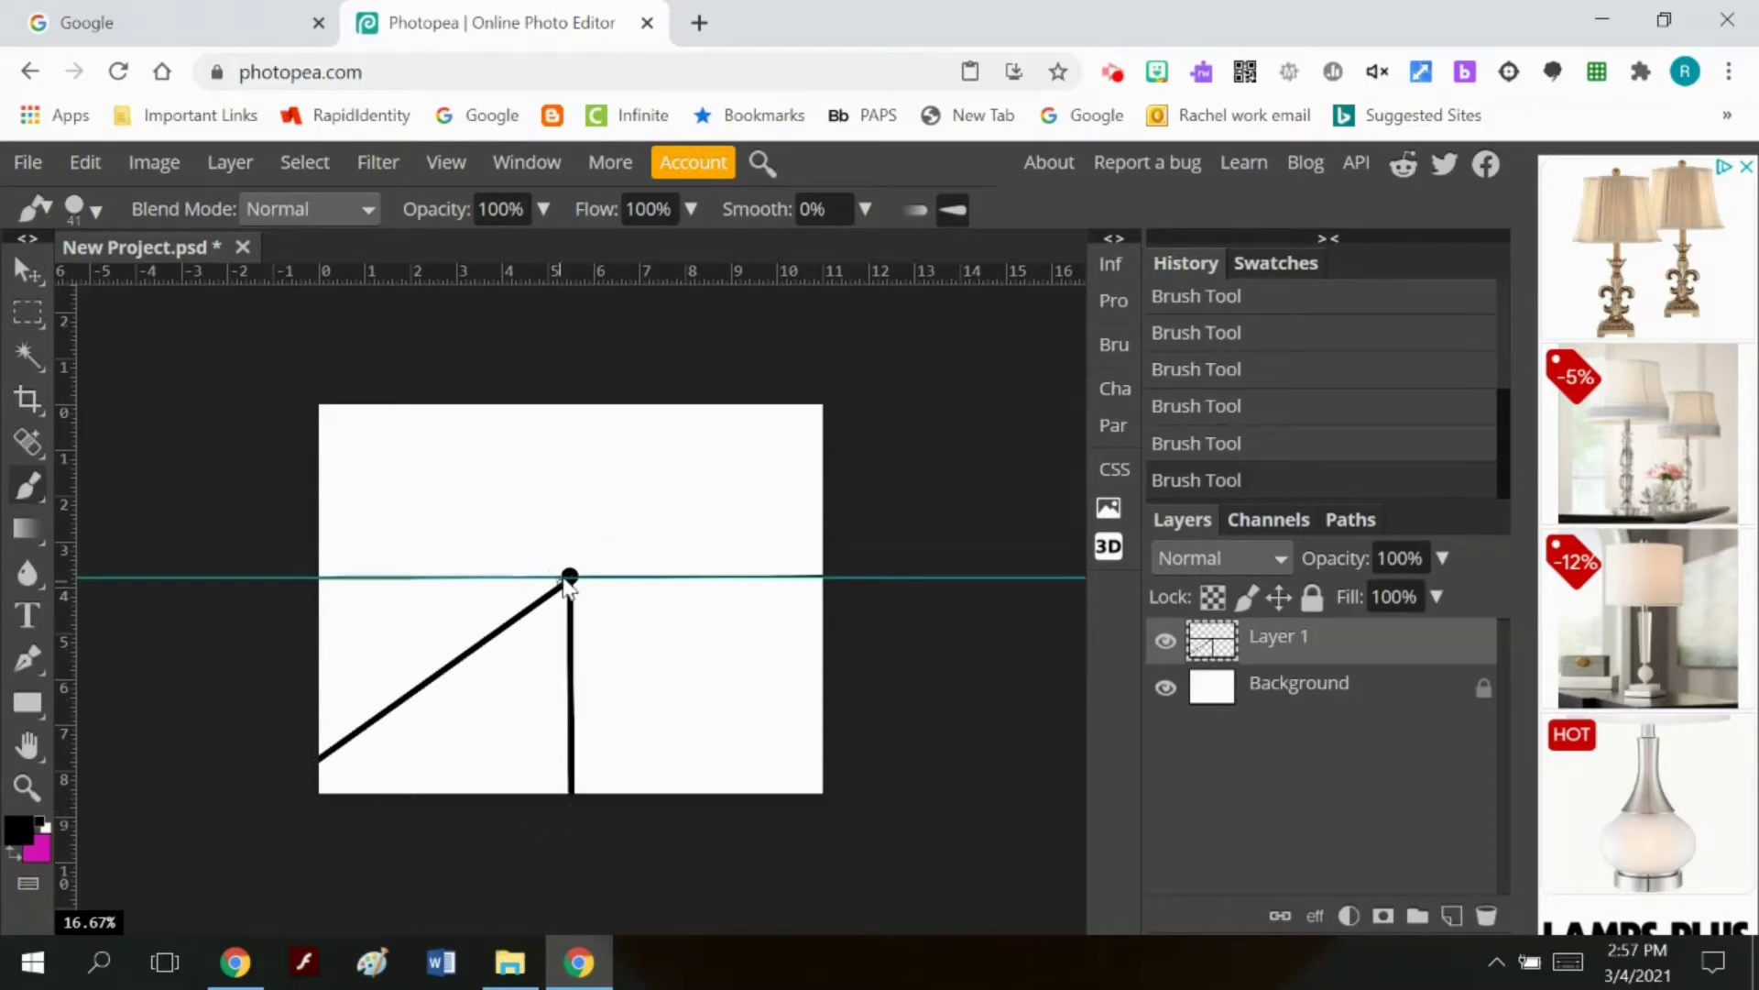
{"action": "left_click", "coordinate": [832, 764], "text": "shift"}
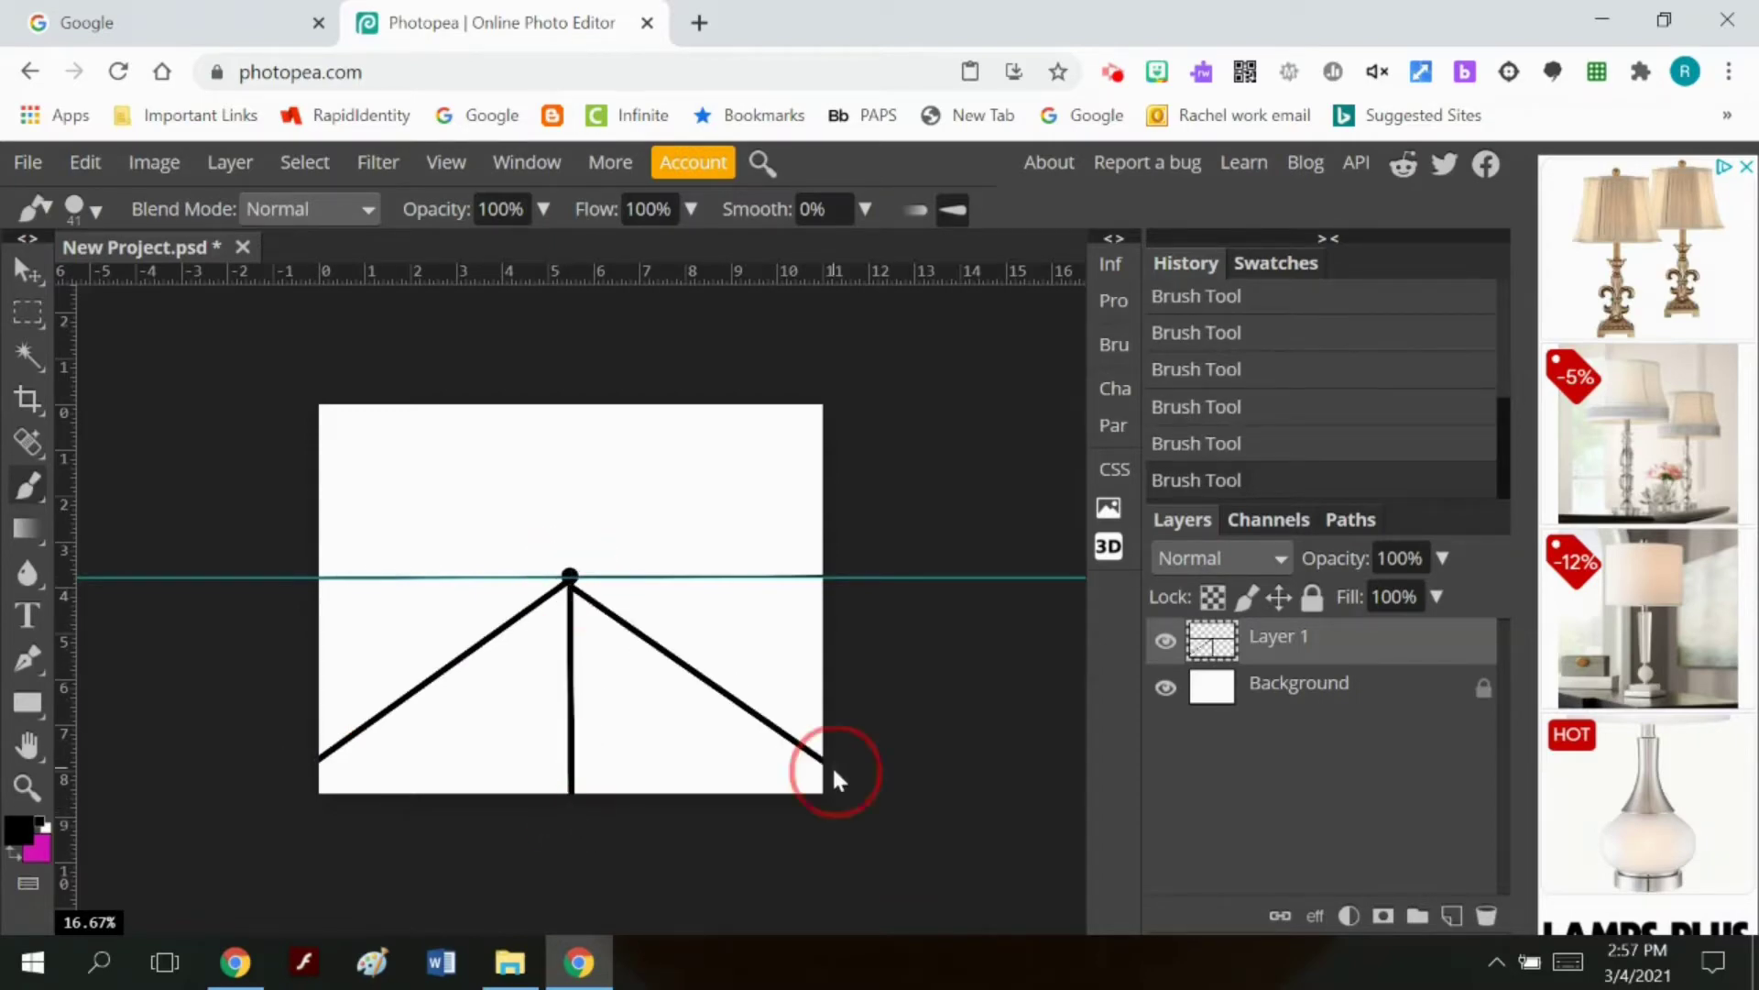
{"action": "key", "text": "ctrl+z"}
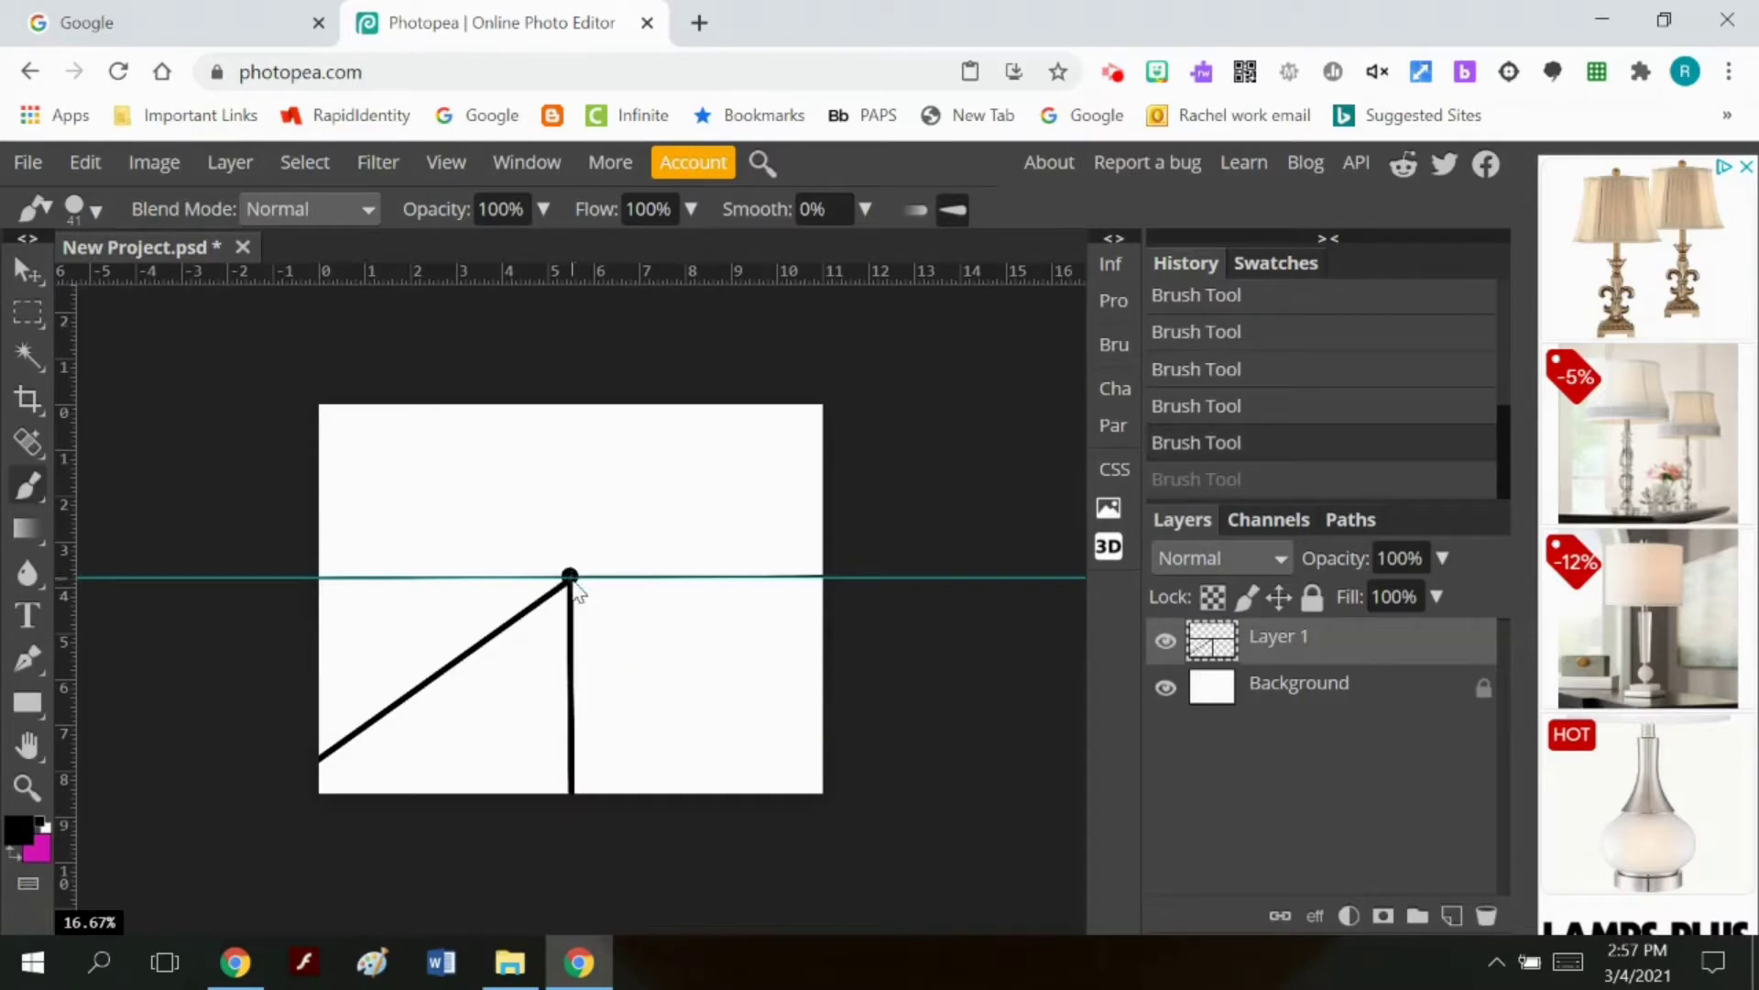
{"action": "left_click", "coordinate": [859, 749], "text": "shift"}
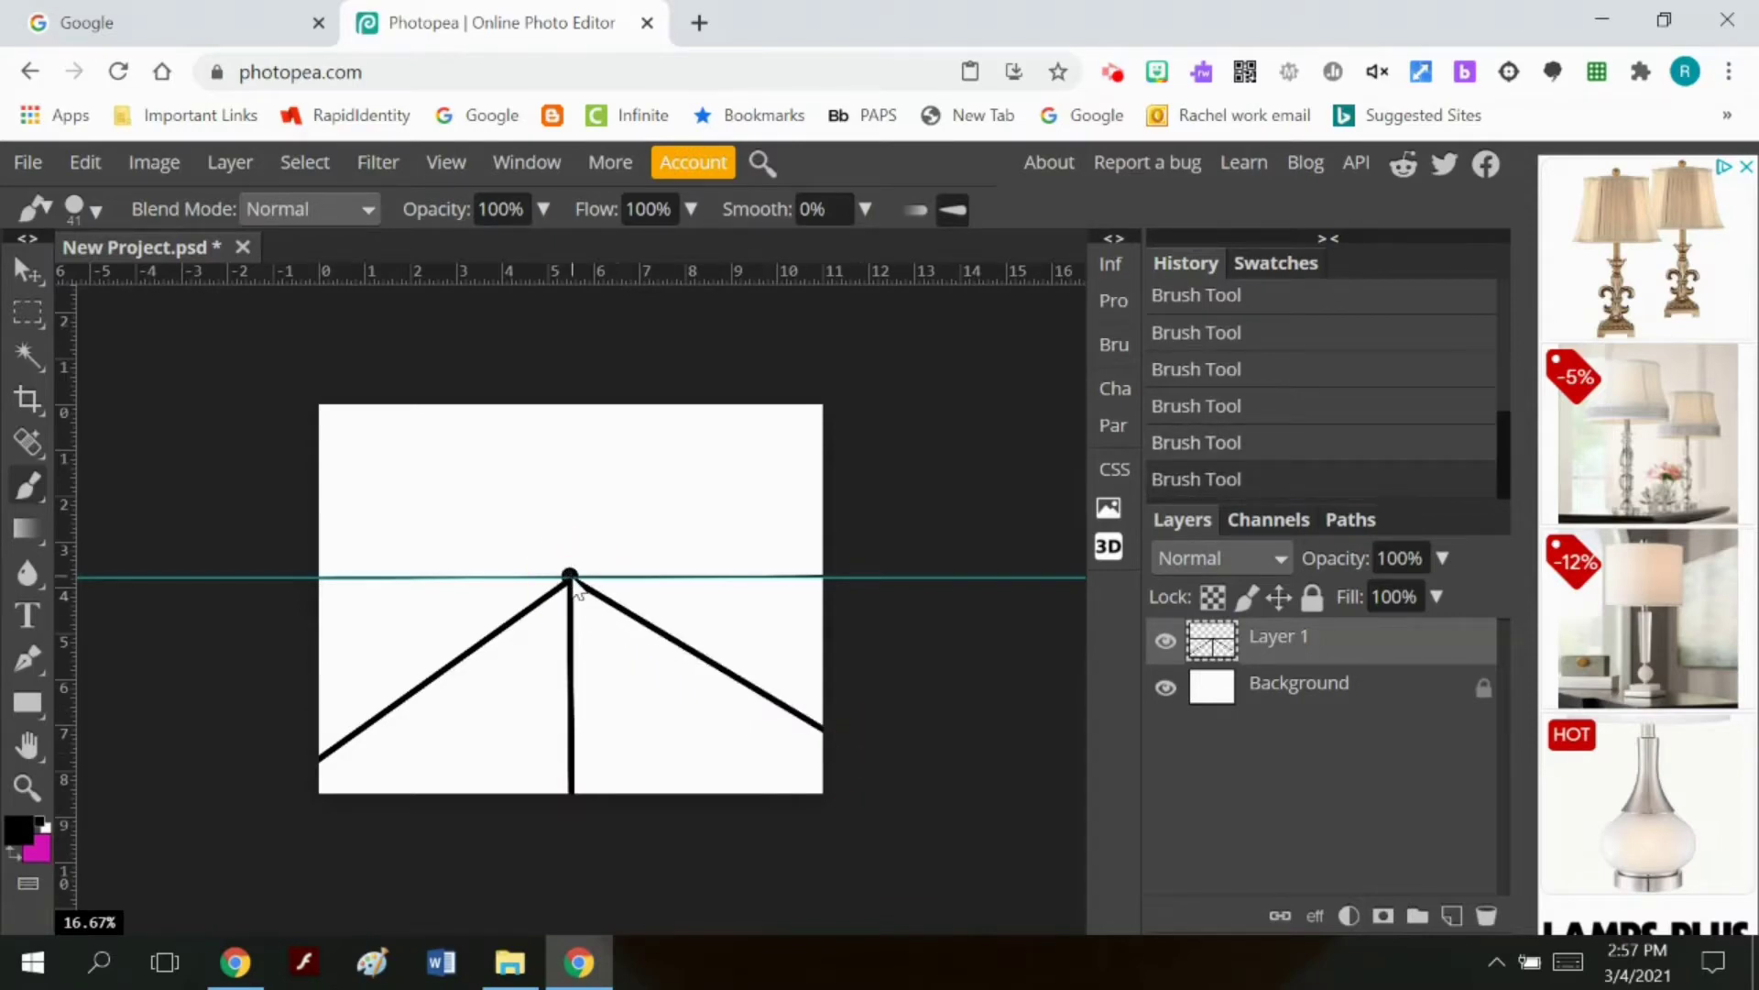
Step: Draw three more lines from the vanishing point: to the right and left page edges just below the horizon, and to the bottom edge left of centre
{"action": "left_click", "coordinate": [867, 627], "text": "shift"}
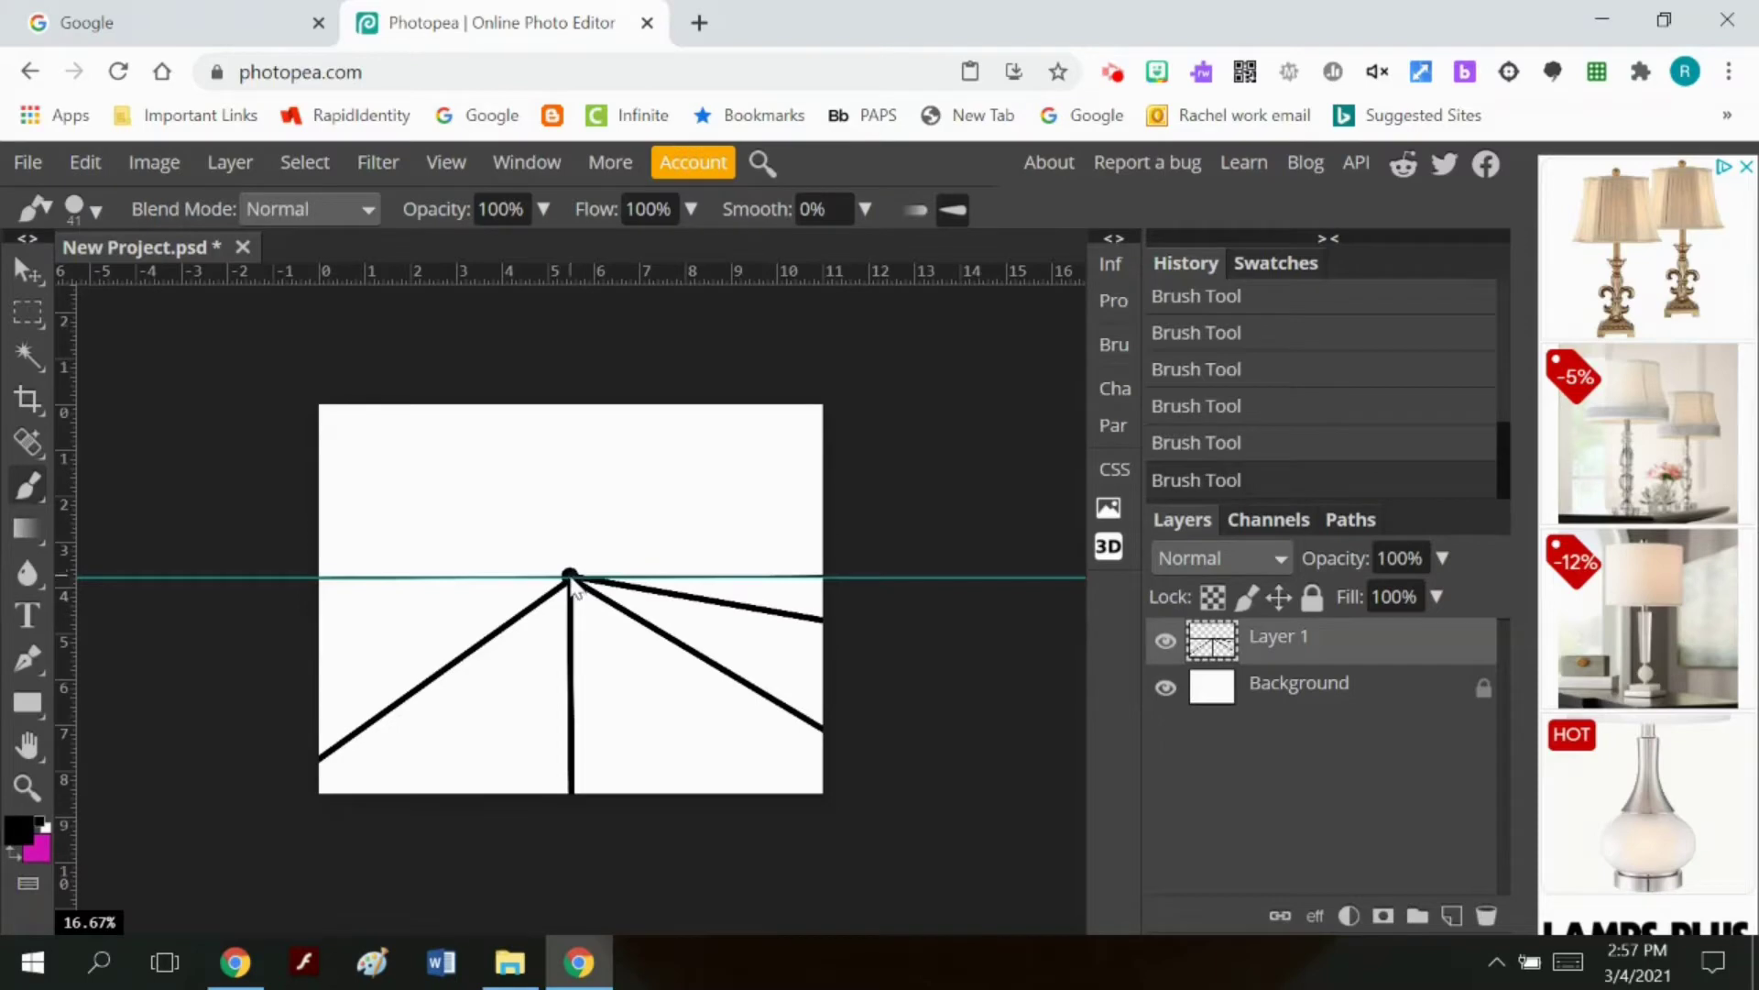
{"action": "left_click", "coordinate": [569, 577]}
{"action": "left_click", "coordinate": [257, 614], "text": "shift"}
{"action": "left_click", "coordinate": [570, 578]}
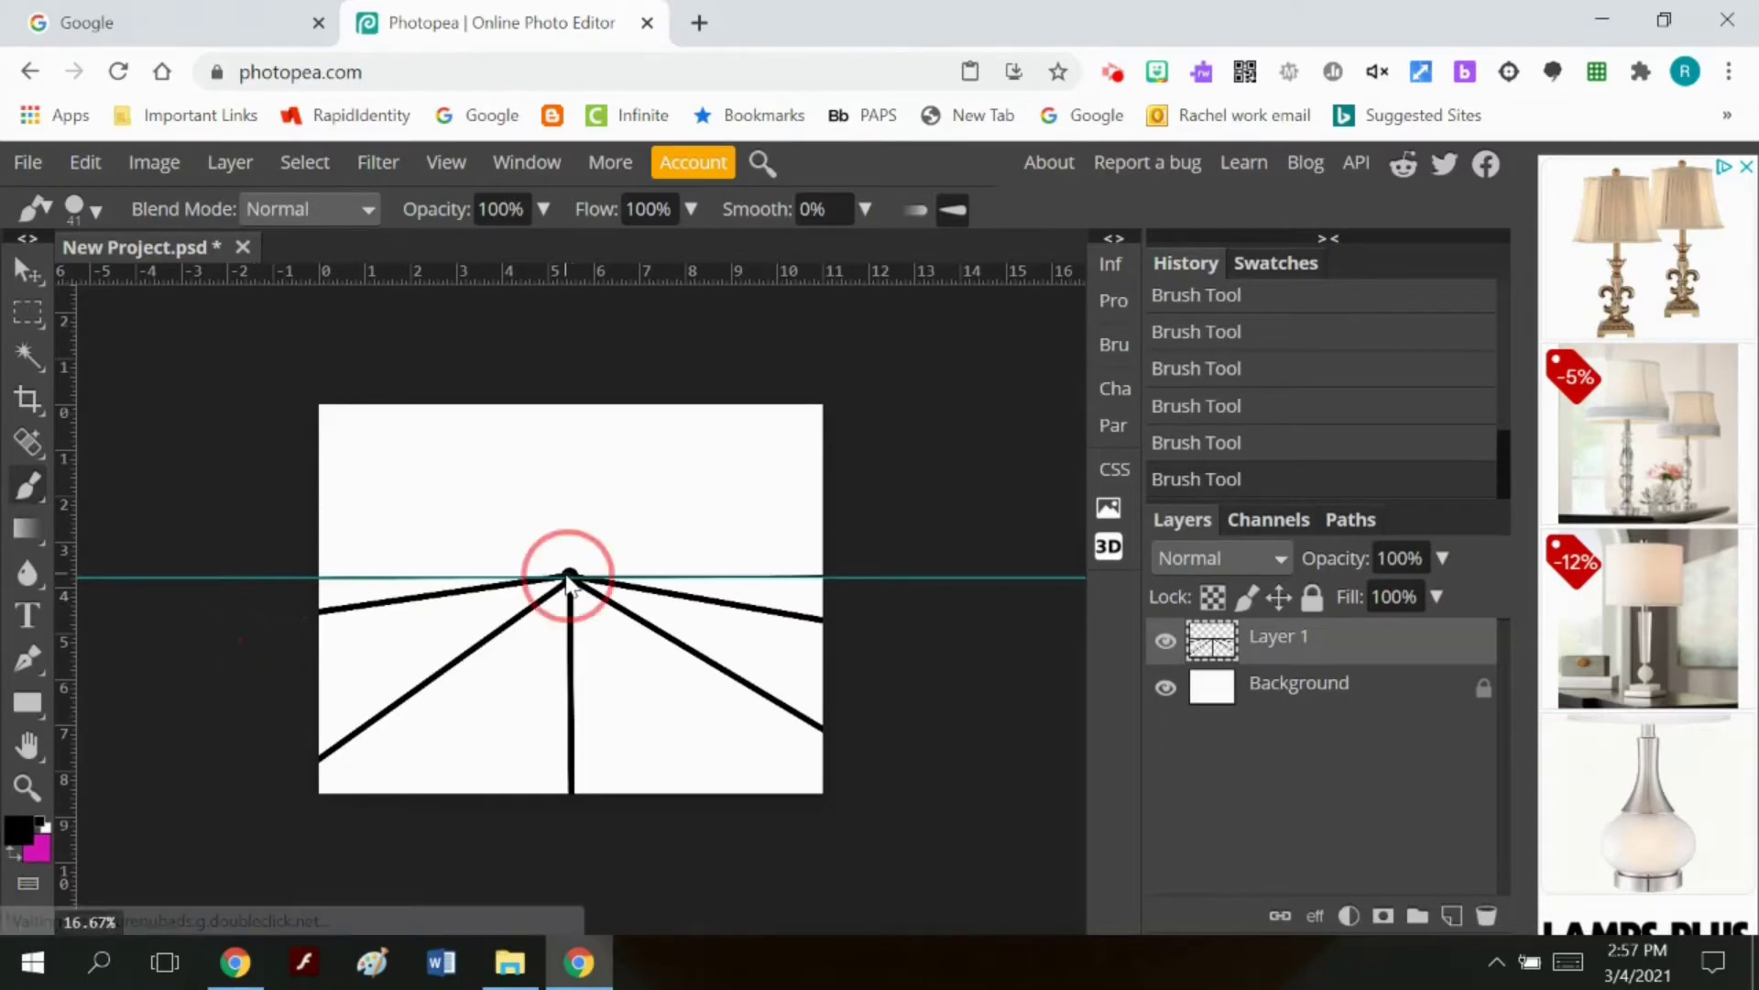
{"action": "left_click", "coordinate": [463, 781], "text": "shift"}
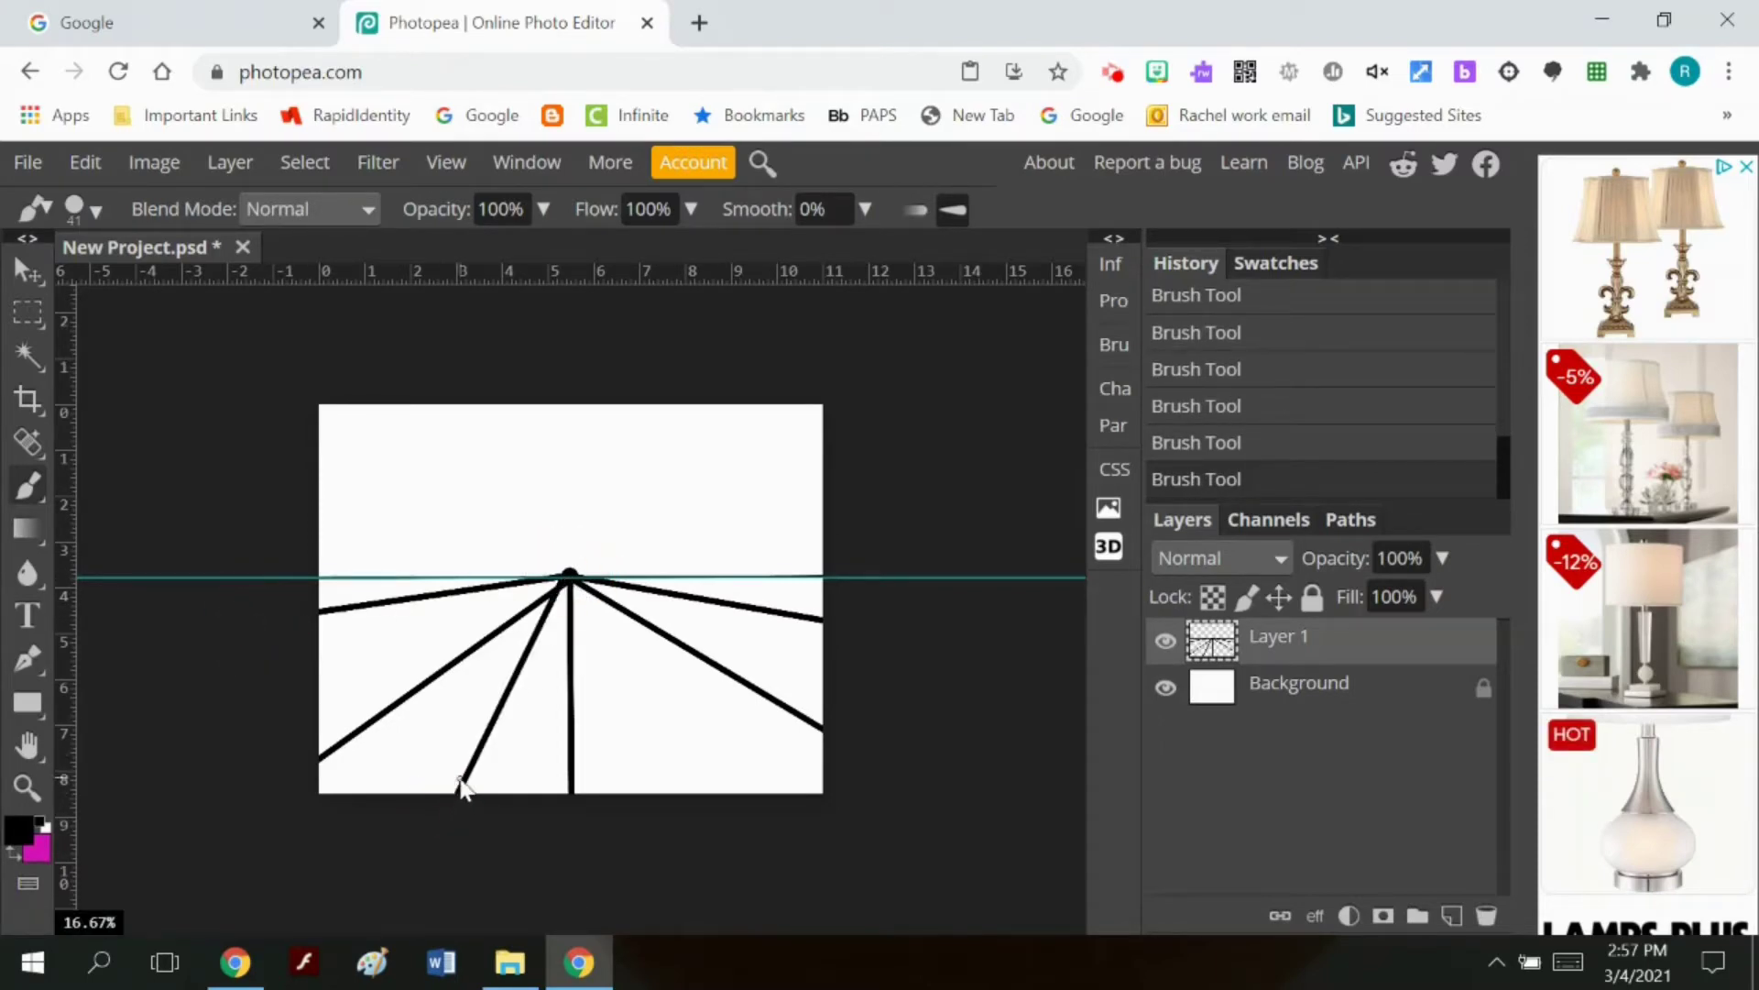
Step: Move the guide down to about 5 in and brush a straight horizontal line along it across the page
{"action": "left_click", "coordinate": [28, 270]}
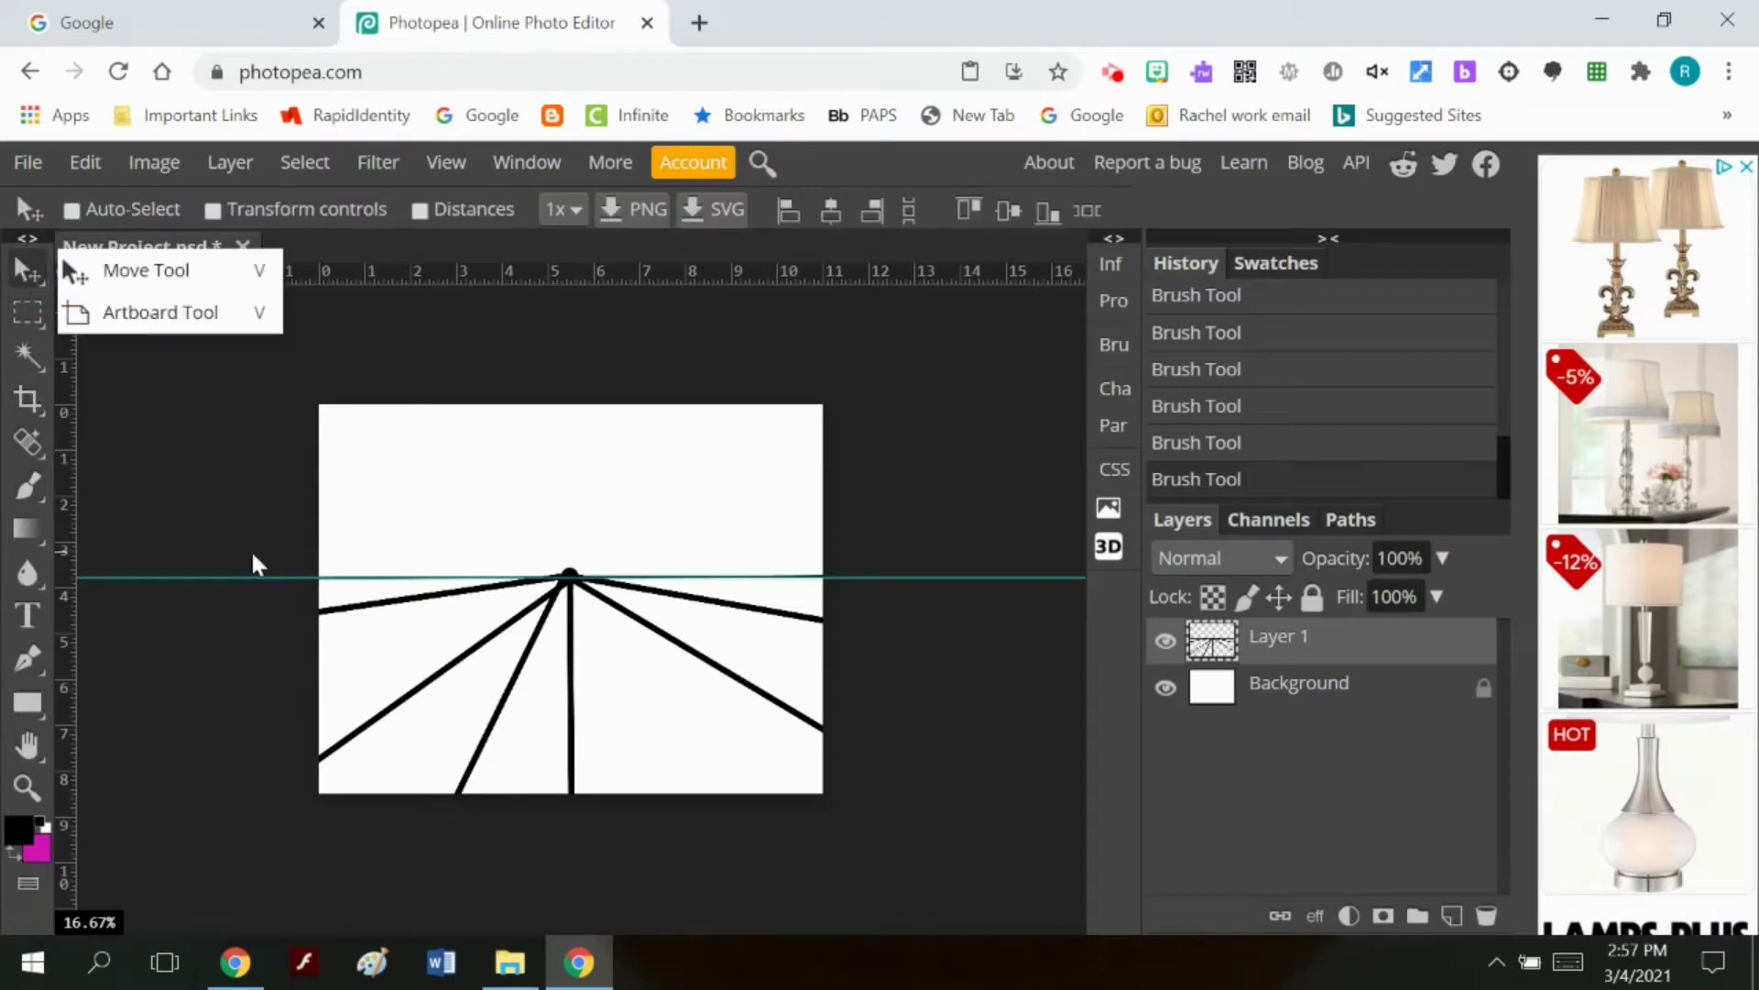
{"action": "mouse_move", "coordinate": [263, 578]}
{"action": "left_mouse_down"}
{"action": "mouse_move", "coordinate": [267, 668]}
{"action": "mouse_move", "coordinate": [266, 635]}
{"action": "left_mouse_up"}
{"action": "key", "text": "b"}
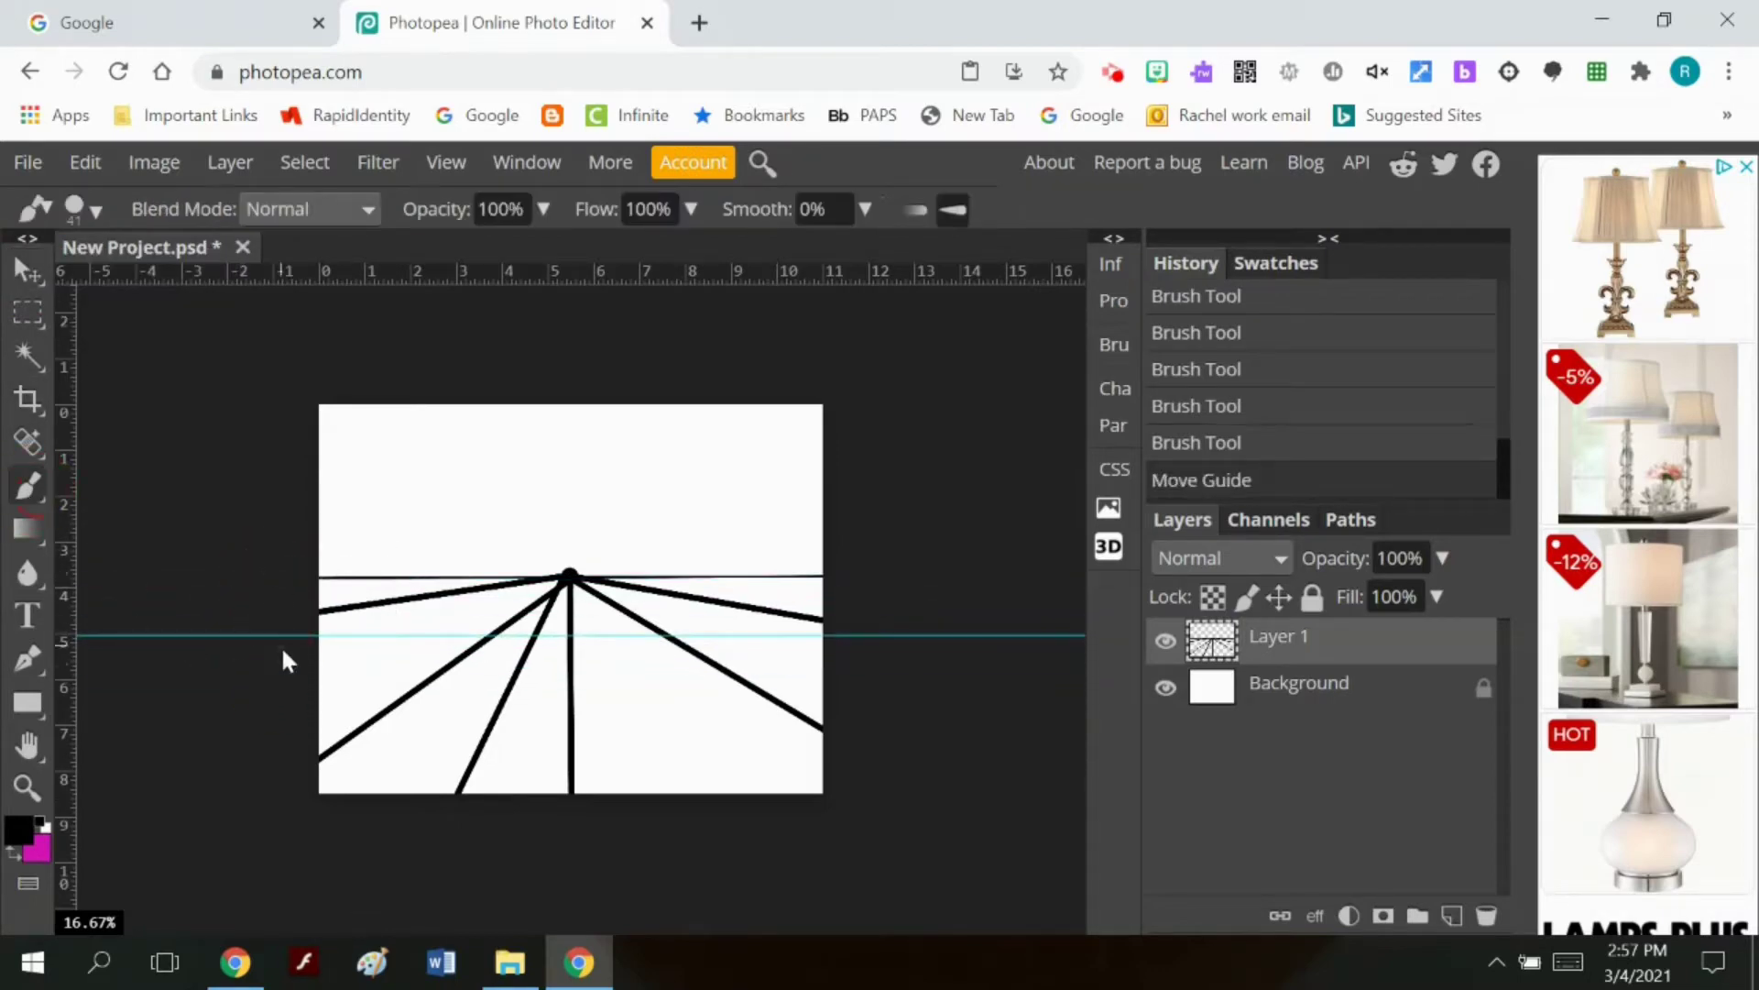
{"action": "left_click", "coordinate": [317, 647]}
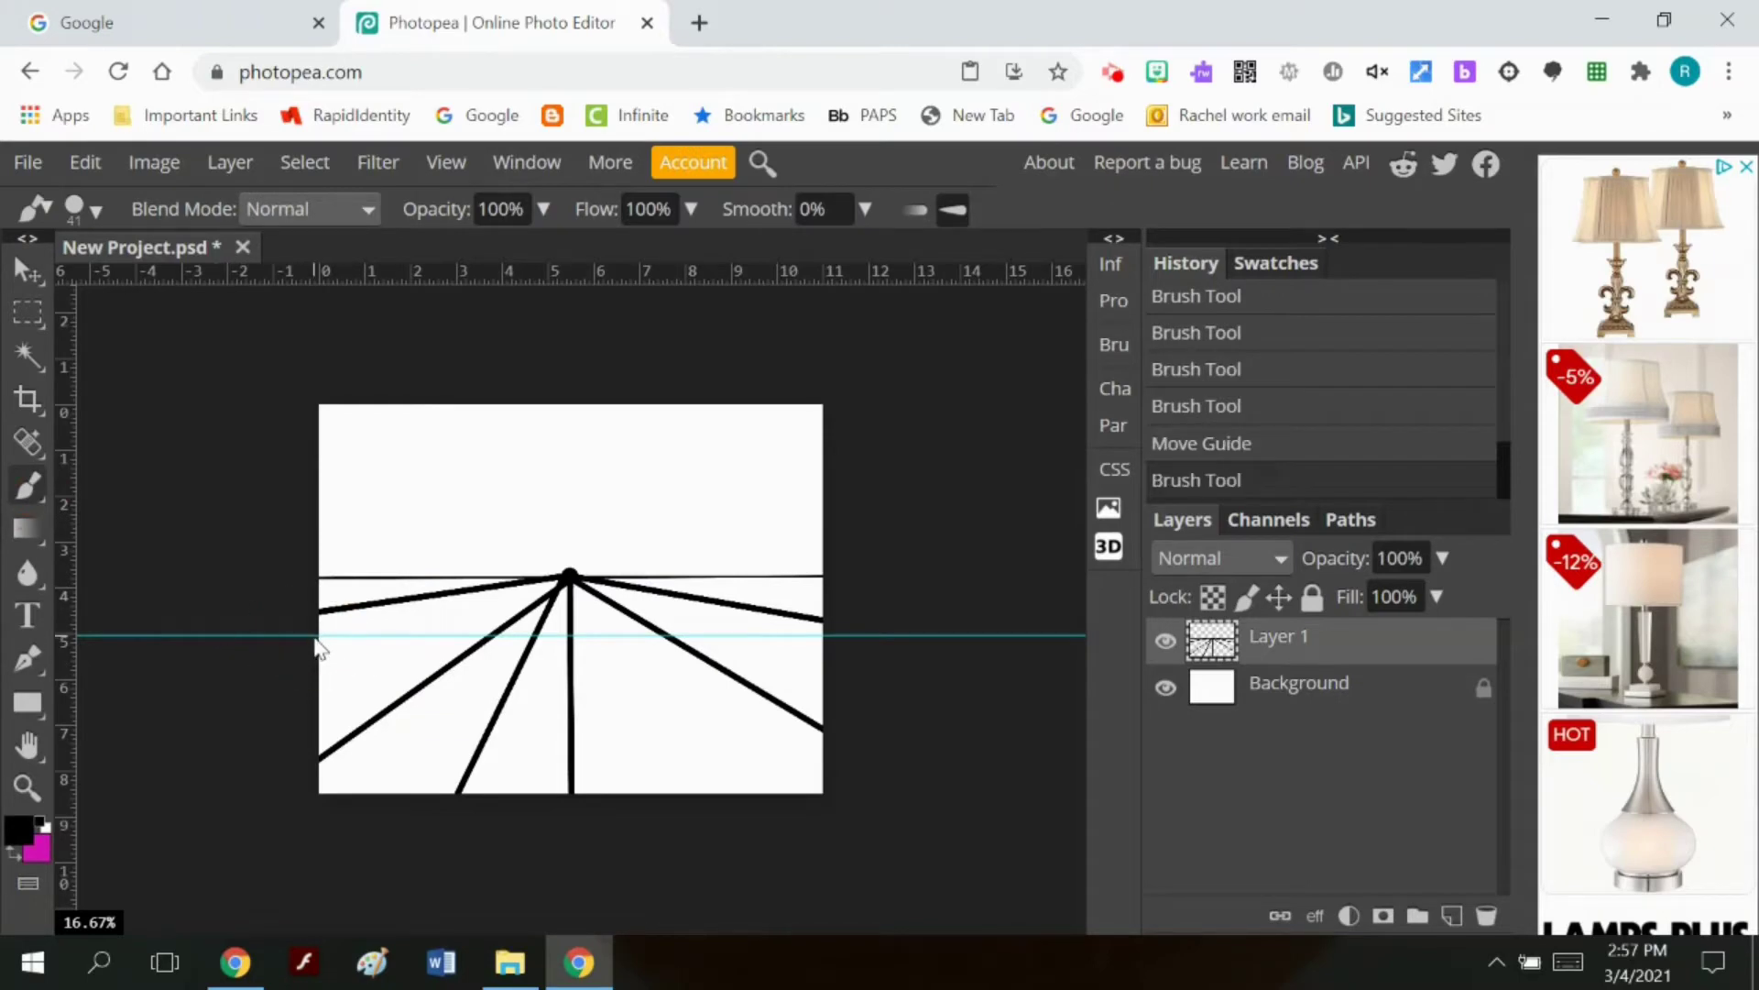
{"action": "left_click", "coordinate": [826, 631], "text": "shift"}
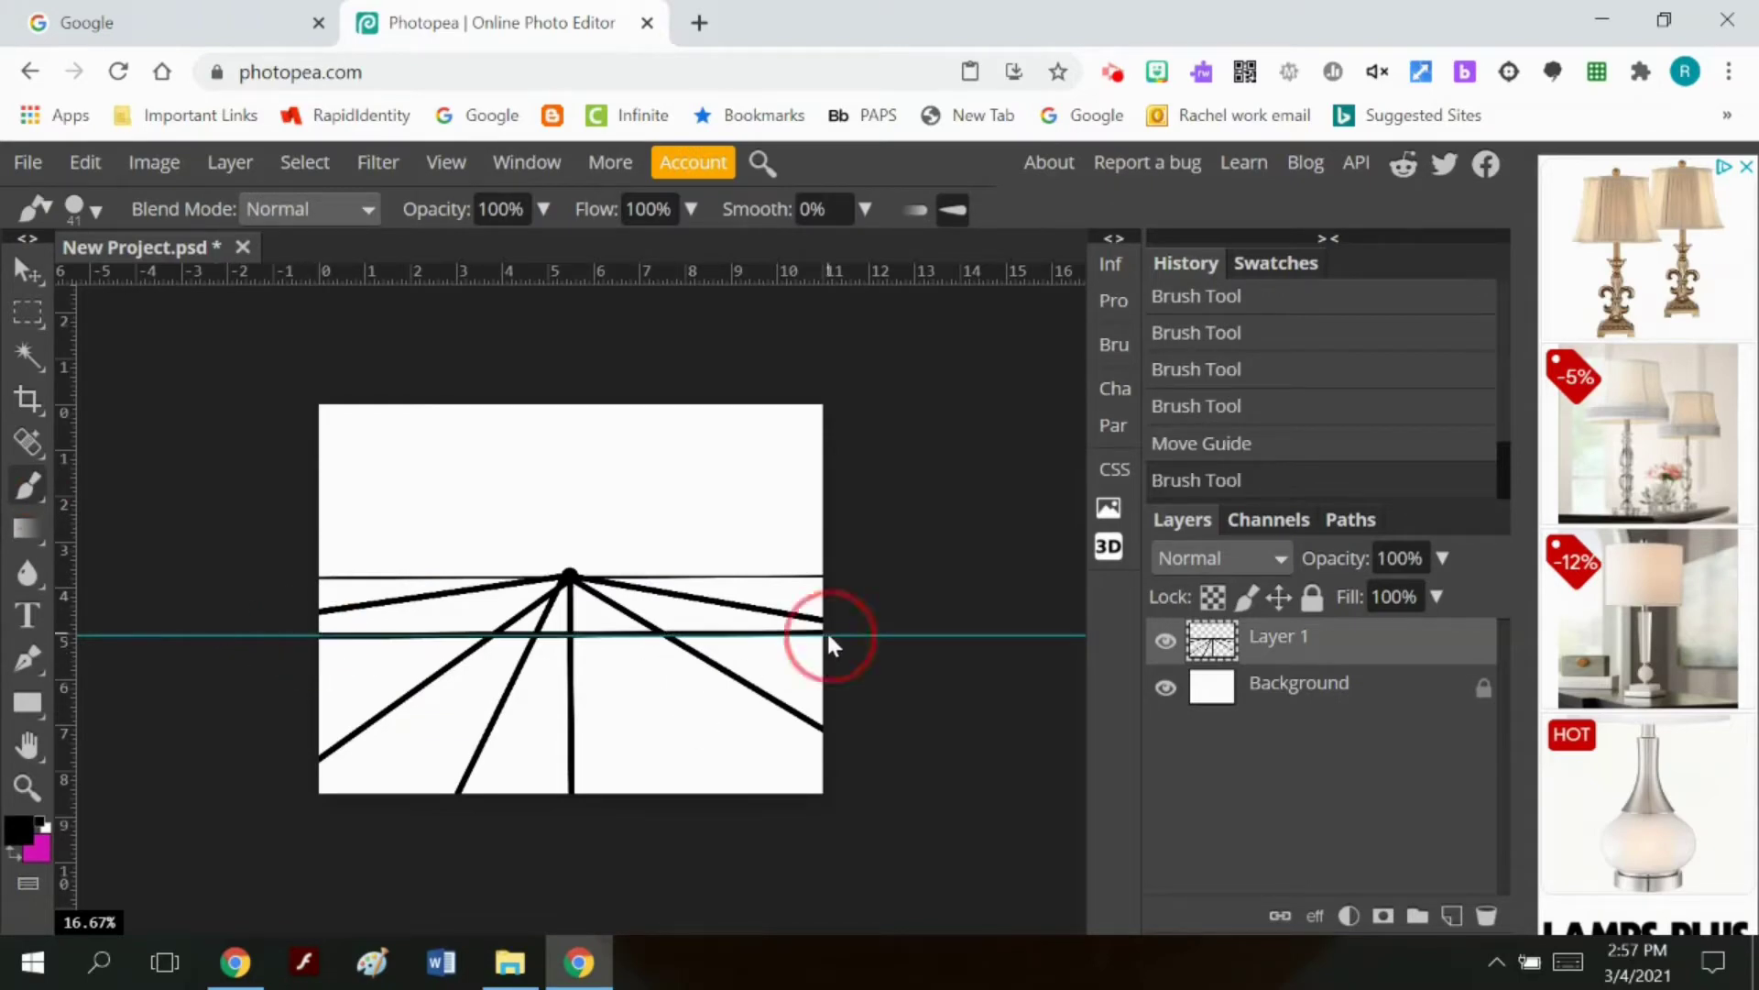
Step: Move the horizontal guide down to about 6.5 in and switch back to the Brush tool
{"action": "left_click", "coordinate": [28, 271]}
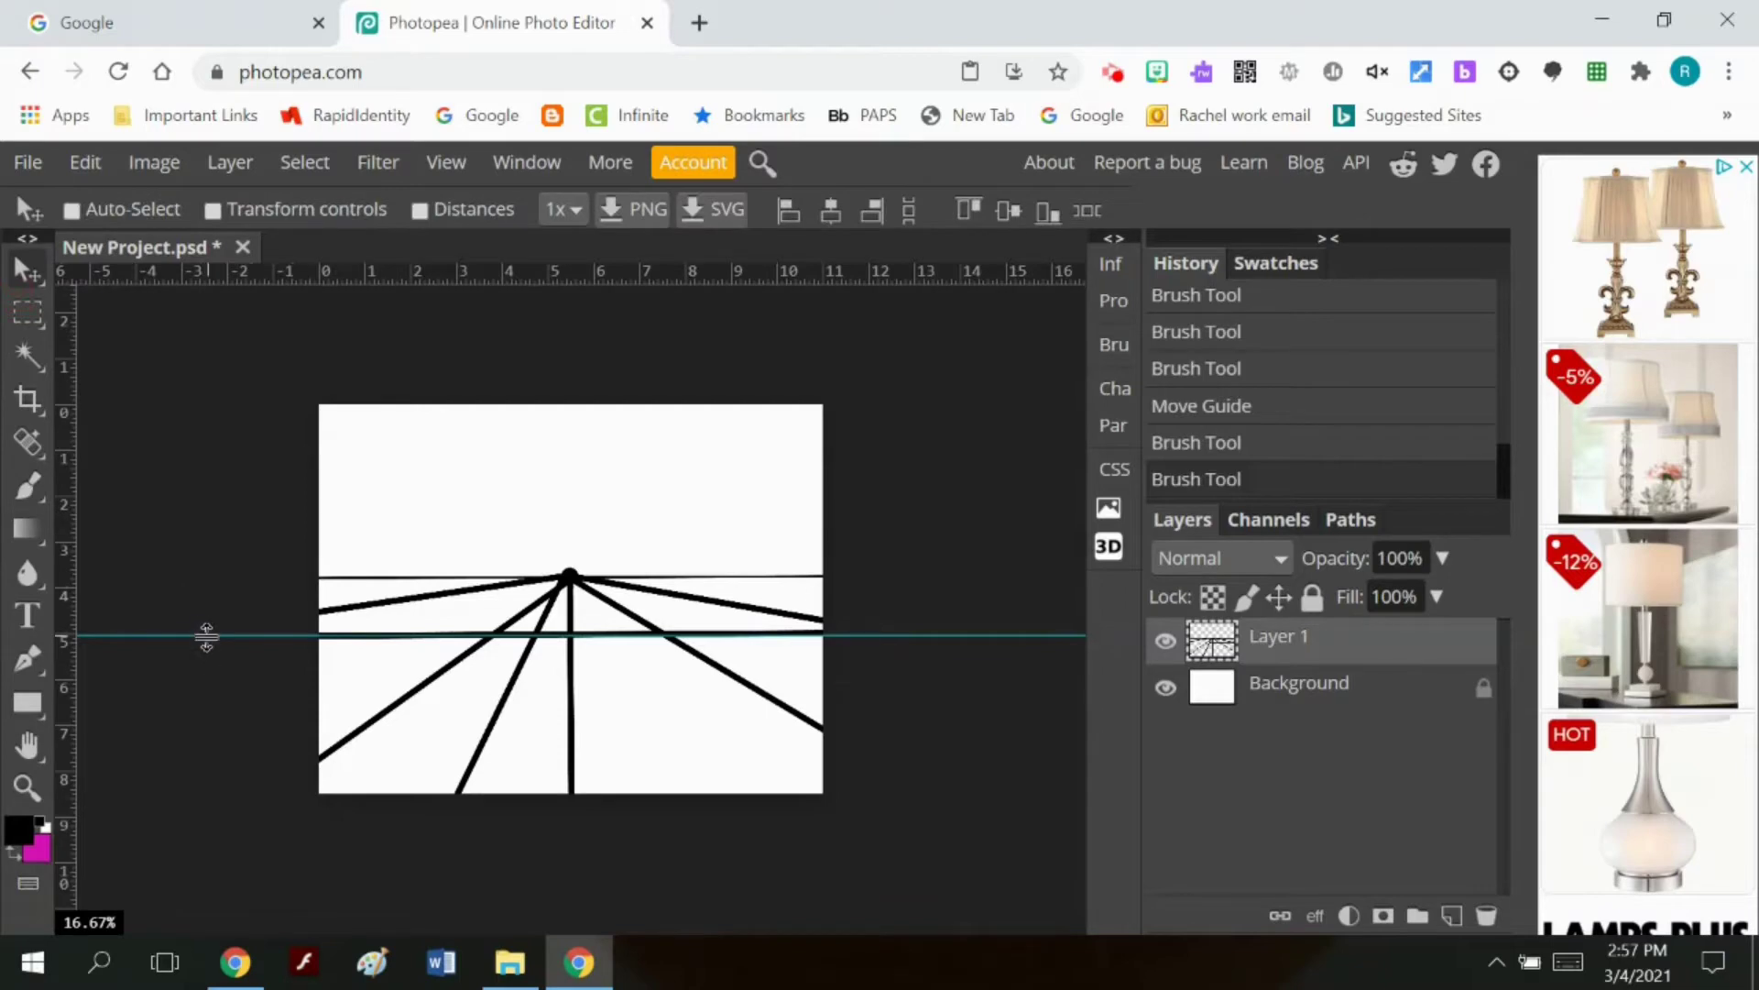
{"action": "left_click_drag", "start_coordinate": [204, 634], "coordinate": [208, 703]}
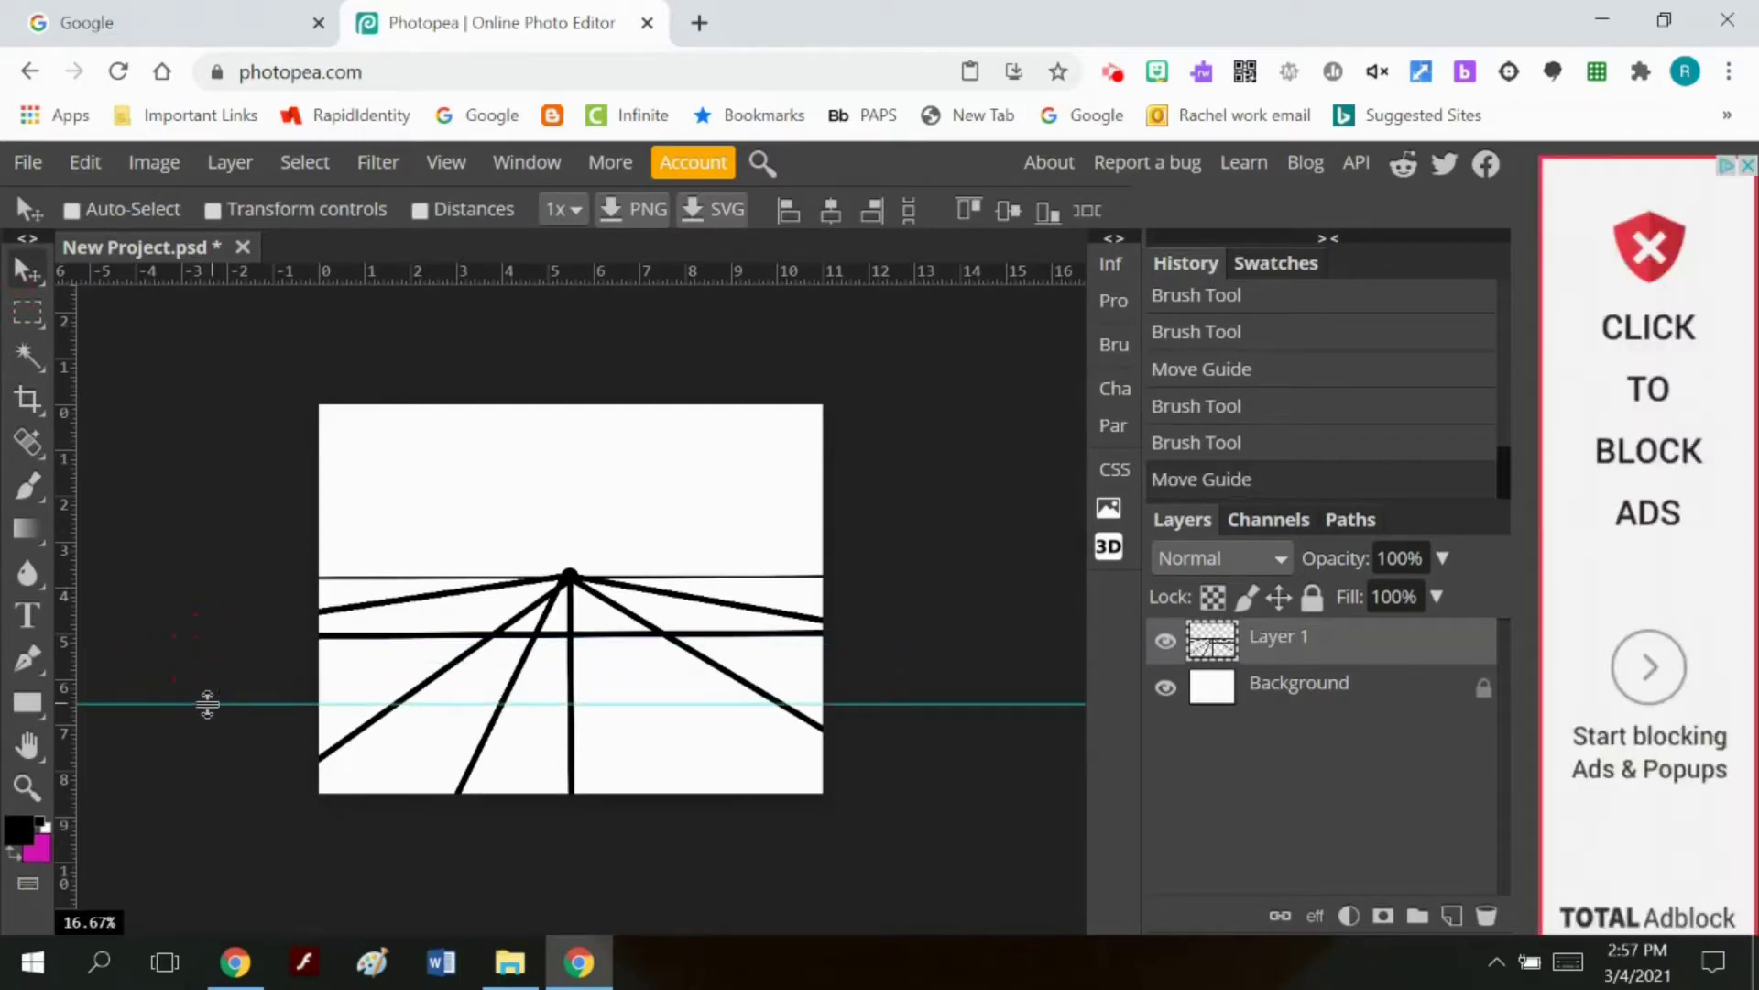
{"action": "left_click", "coordinate": [28, 484]}
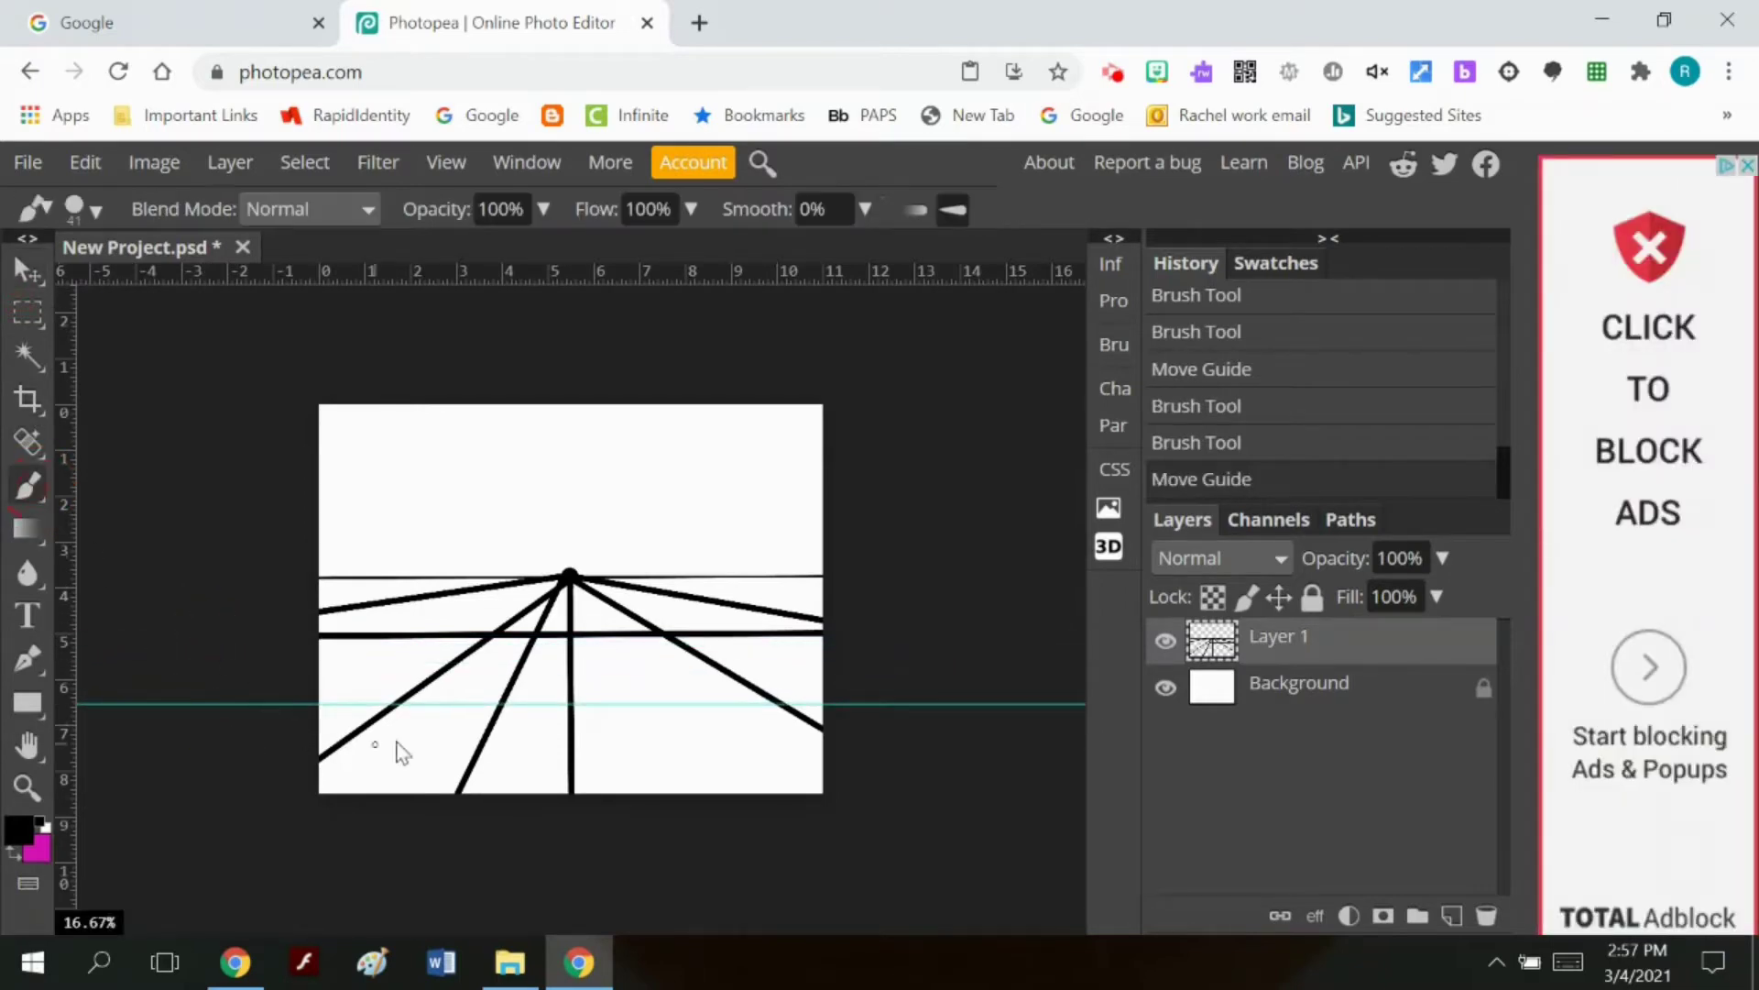
{"action": "left_click", "coordinate": [319, 703], "text": "shift"}
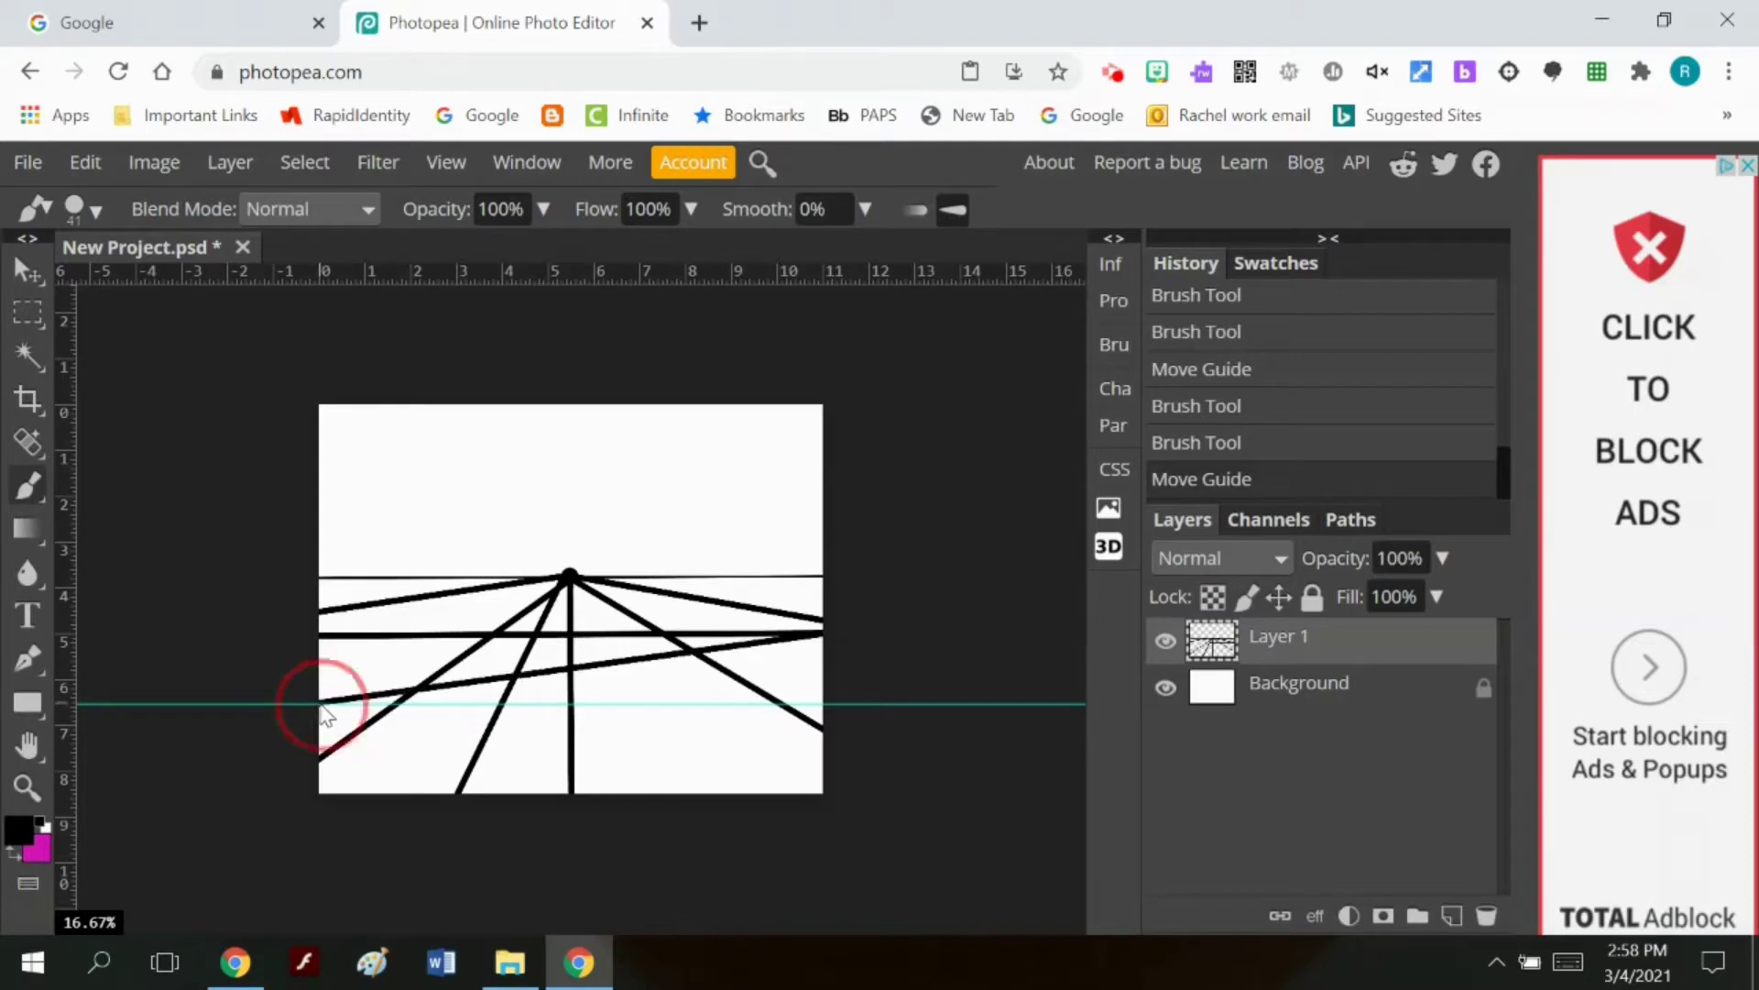
{"action": "key", "text": "ctrl+z"}
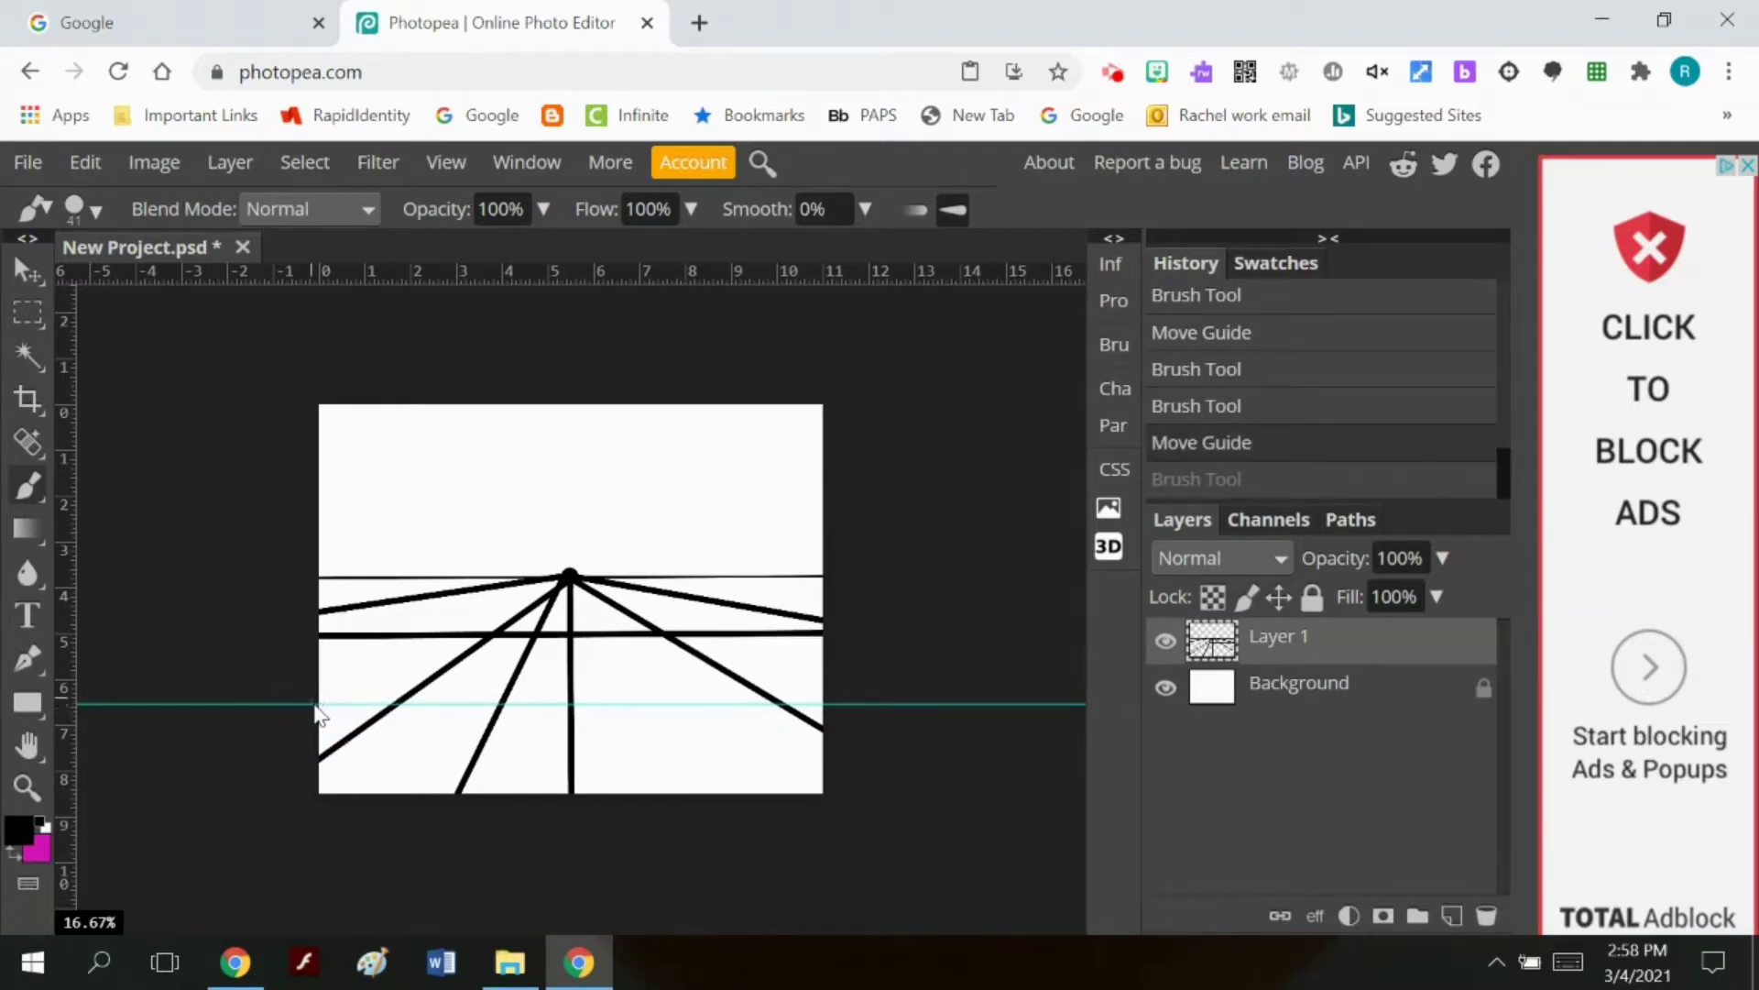
{"action": "left_click", "coordinate": [316, 705]}
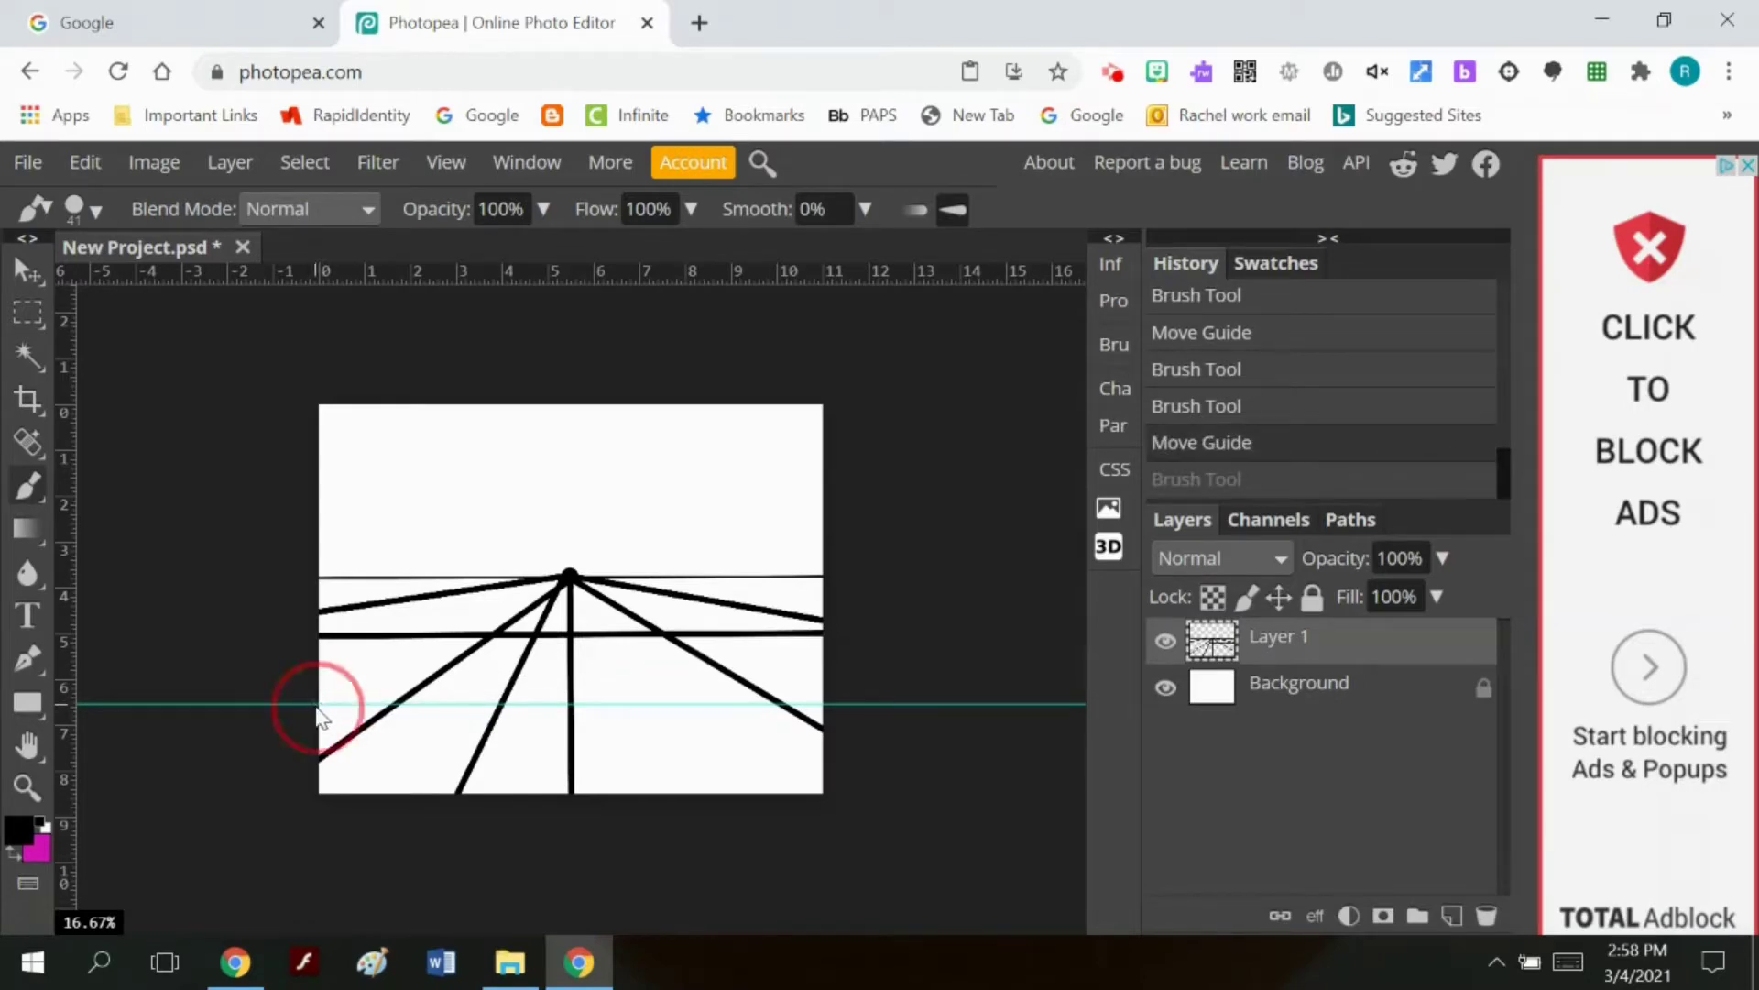
{"action": "left_click", "coordinate": [834, 703], "text": "shift"}
{"action": "key", "text": "ctrl+z"}
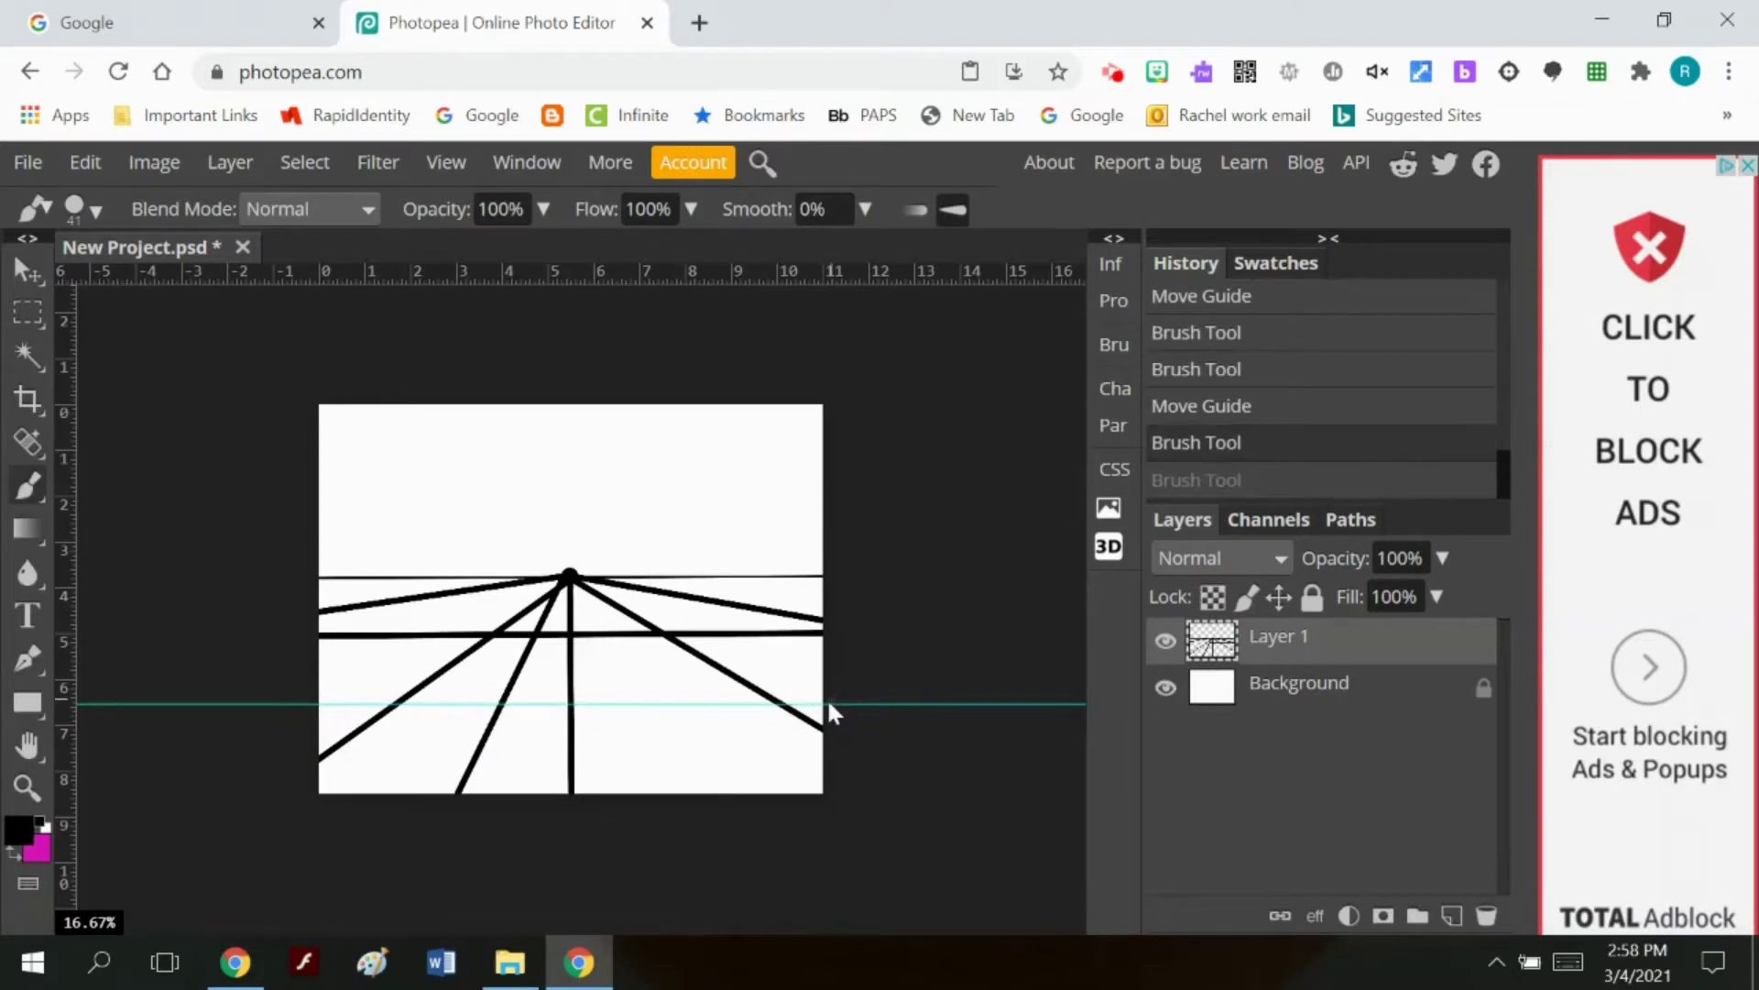
Step: Brush a straight horizontal line across the page along the guide at about 6.5 in
{"action": "left_click", "coordinate": [828, 703]}
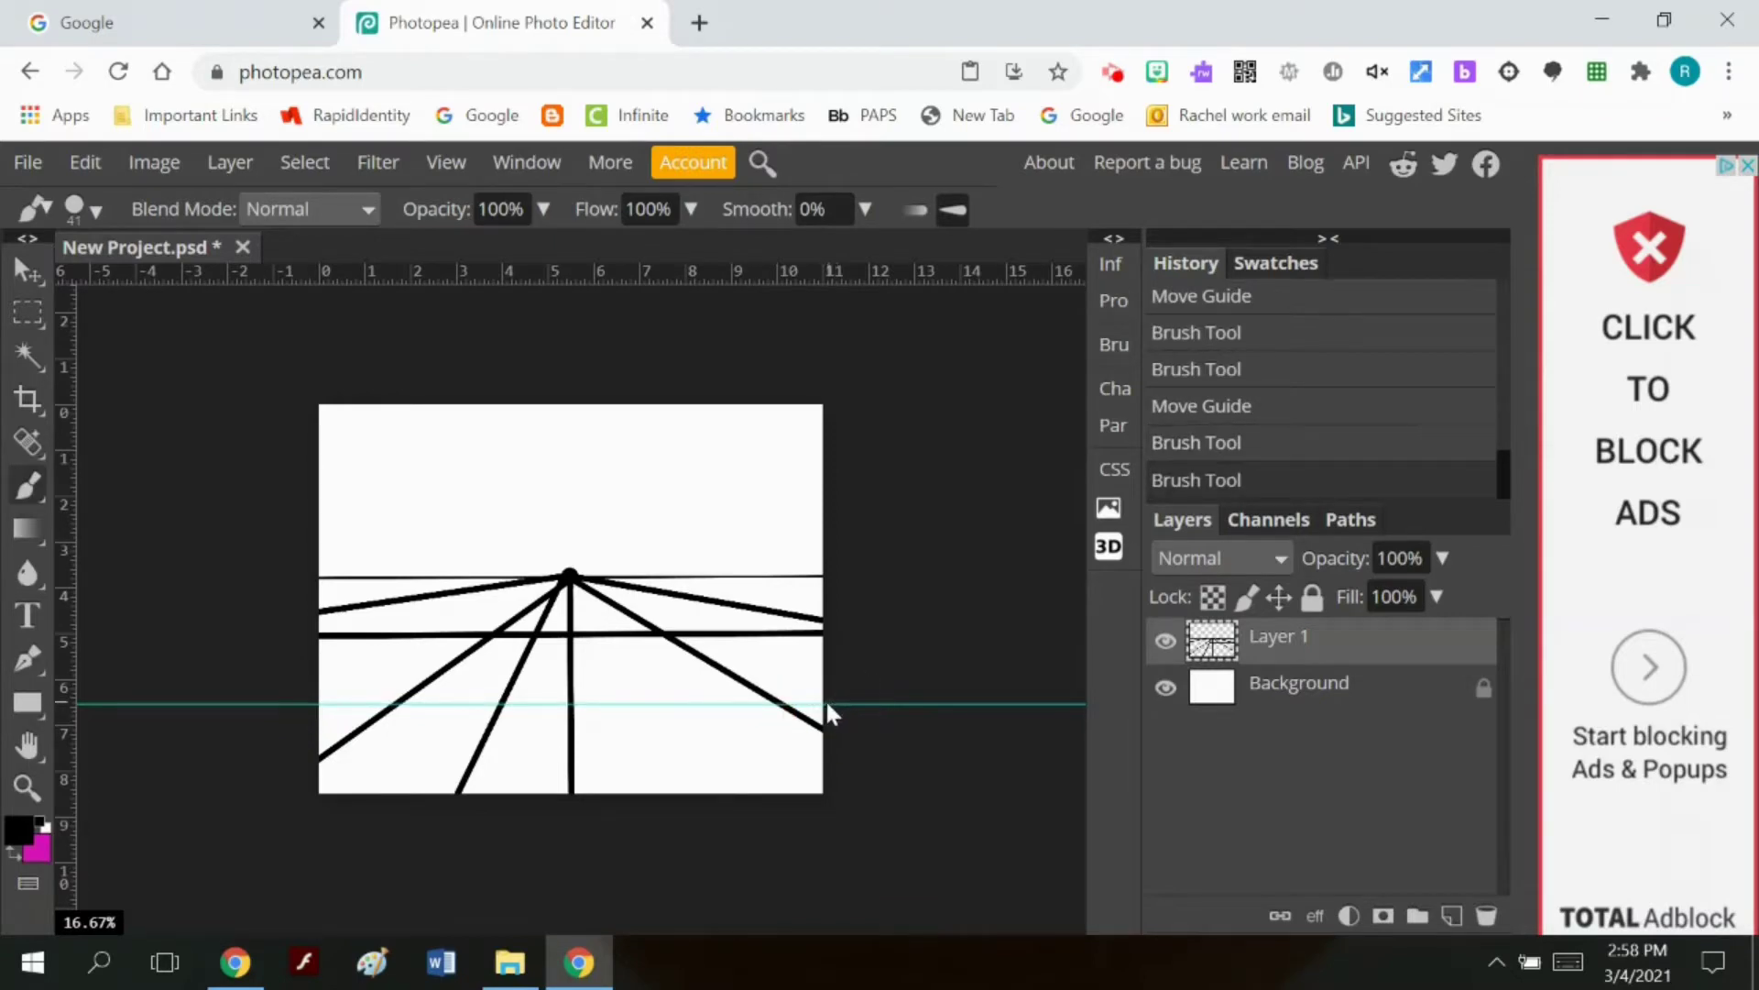
{"action": "left_click", "coordinate": [312, 703], "text": "shift"}
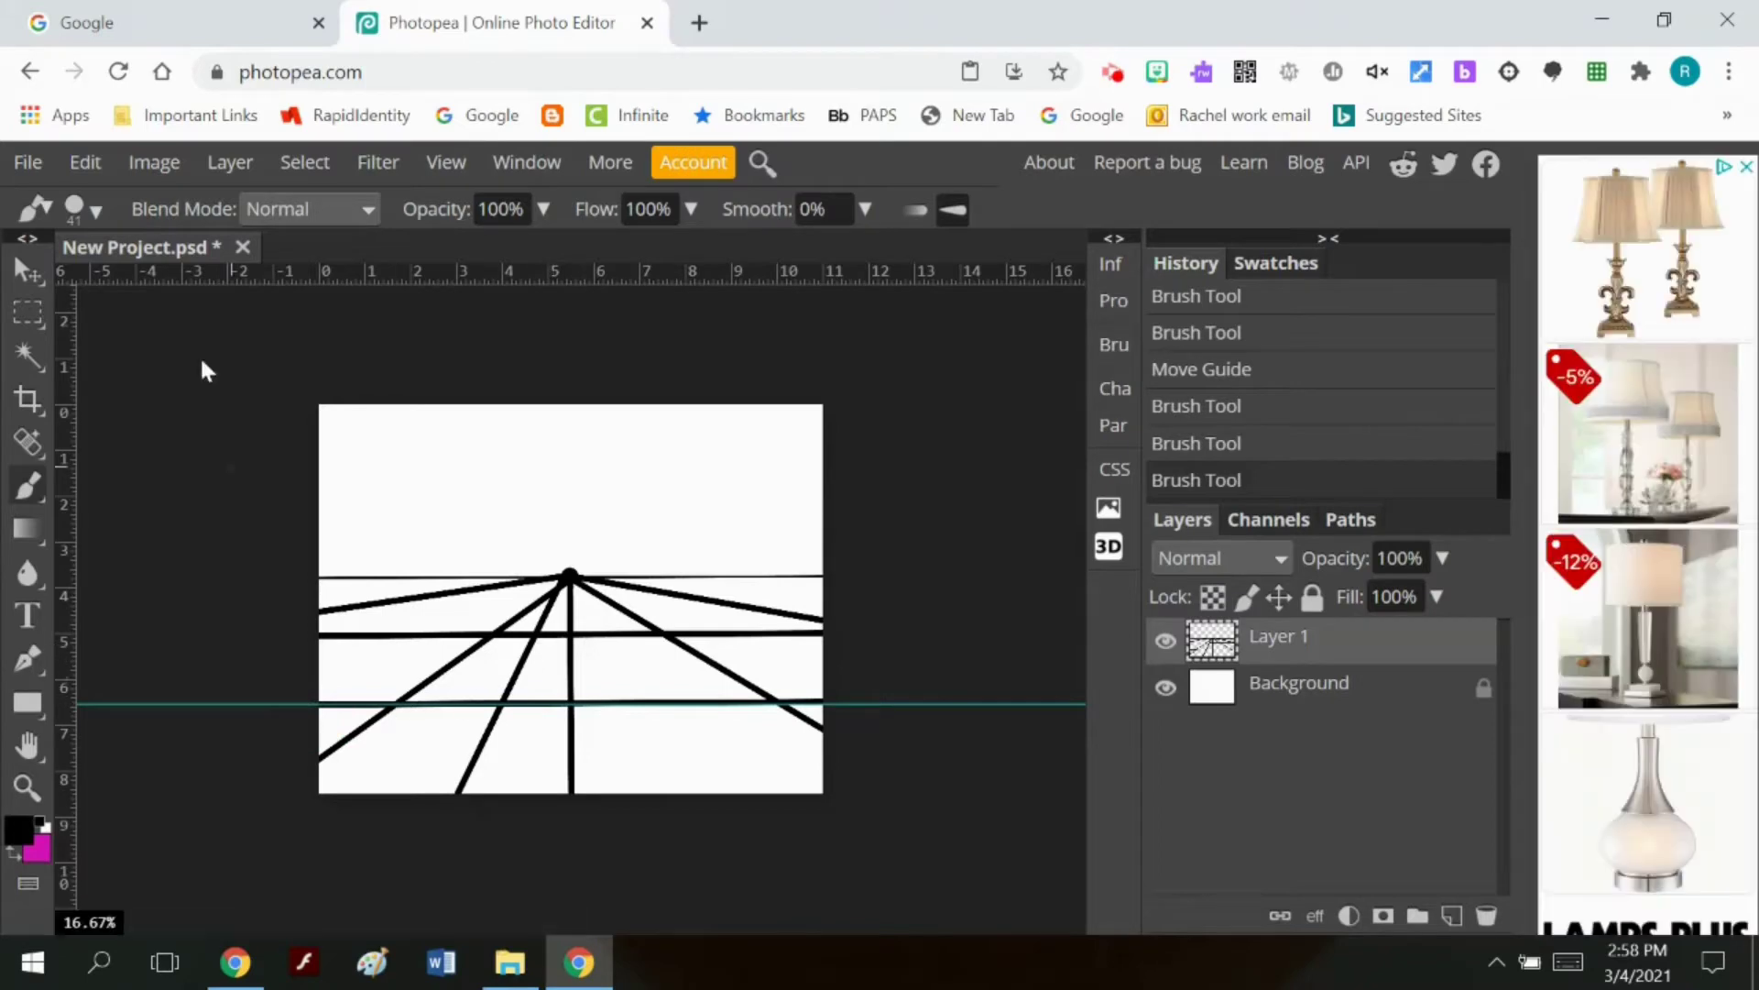
Step: Move the guide down to about 7.8 in and brush a straight horizontal line along it across the page
{"action": "left_click", "coordinate": [28, 270]}
{"action": "left_click_drag", "start_coordinate": [271, 705], "coordinate": [287, 760]}
{"action": "left_click", "coordinate": [24, 493]}
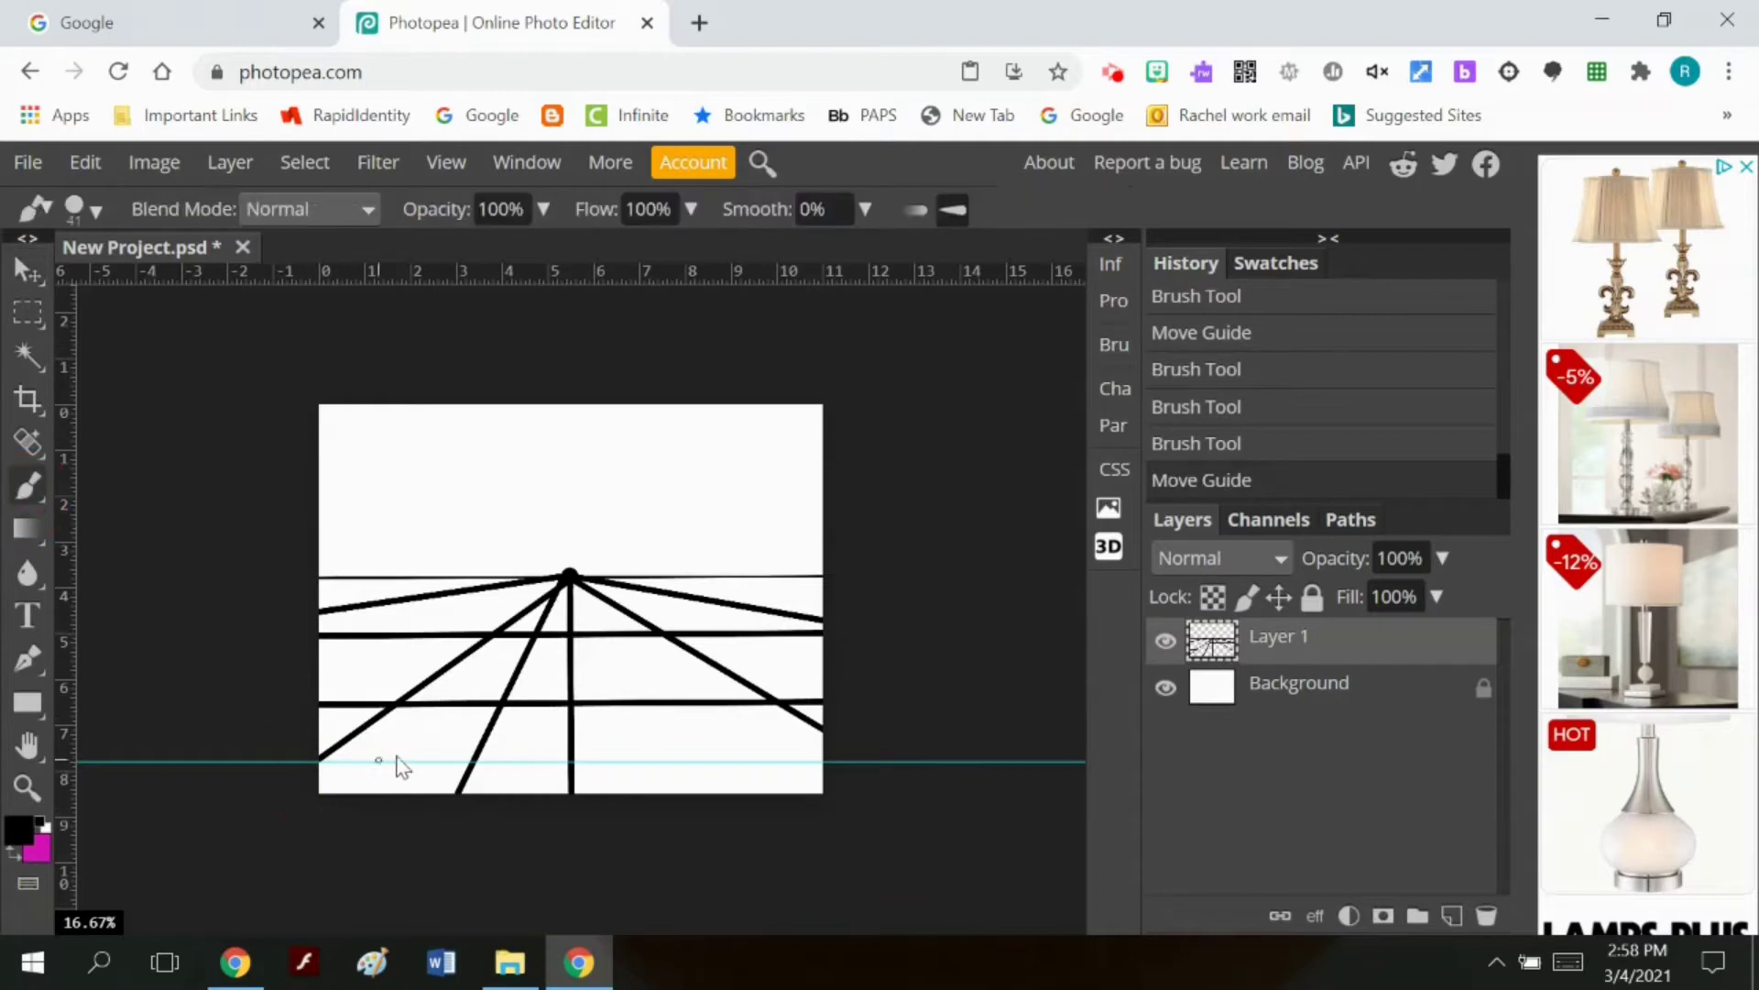
{"action": "left_click", "coordinate": [321, 764]}
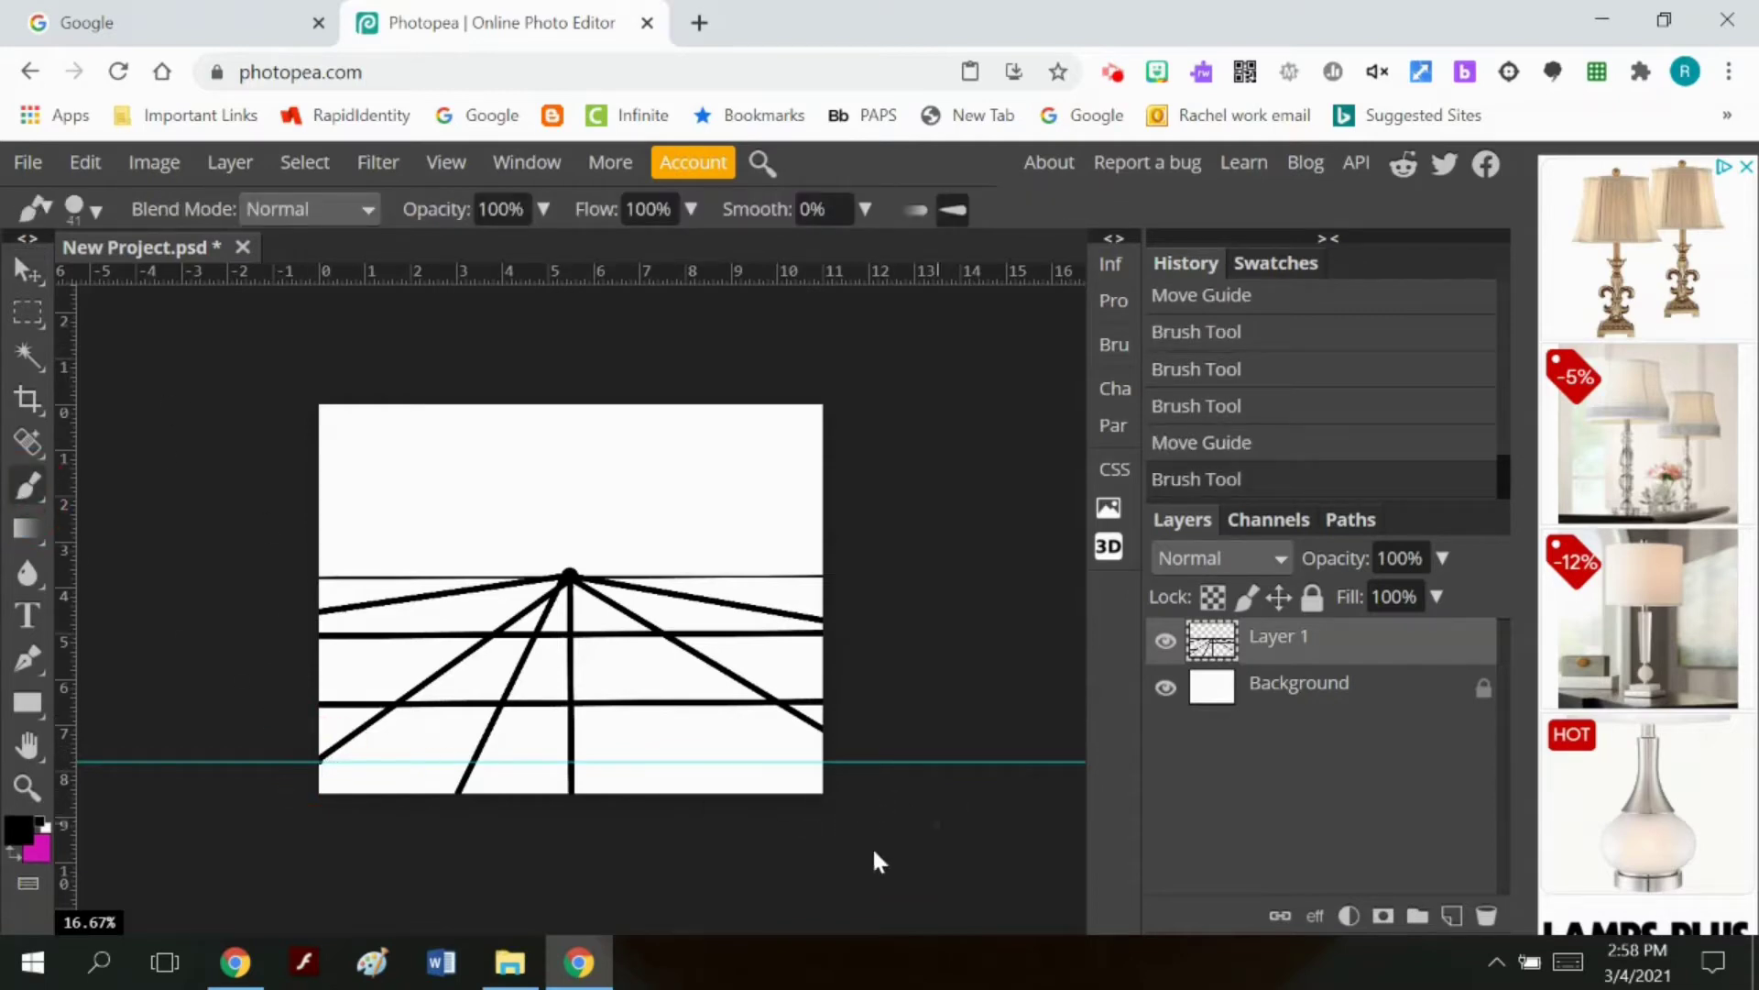
{"action": "left_click", "coordinate": [821, 762], "text": "shift"}
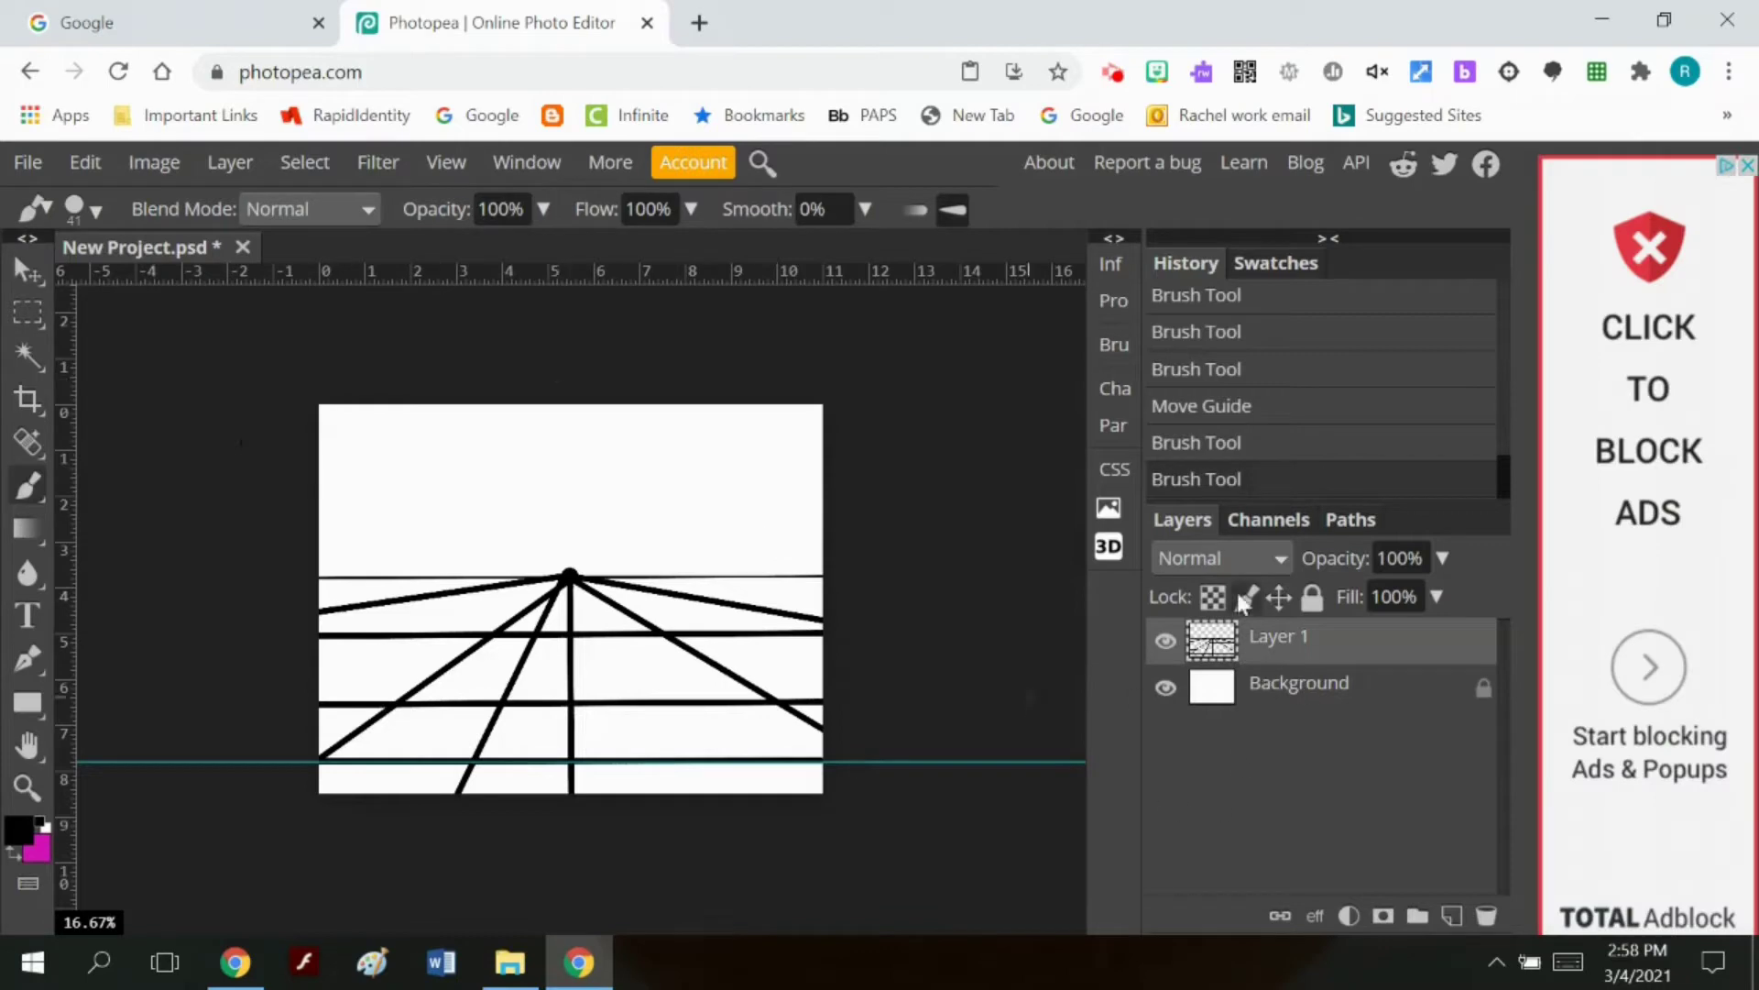
Step: Lower the opacity of the grid layer to 43% and add a new empty layer above it
{"action": "left_click", "coordinate": [1442, 558]}
{"action": "left_click_drag", "start_coordinate": [1452, 597], "coordinate": [1370, 608]}
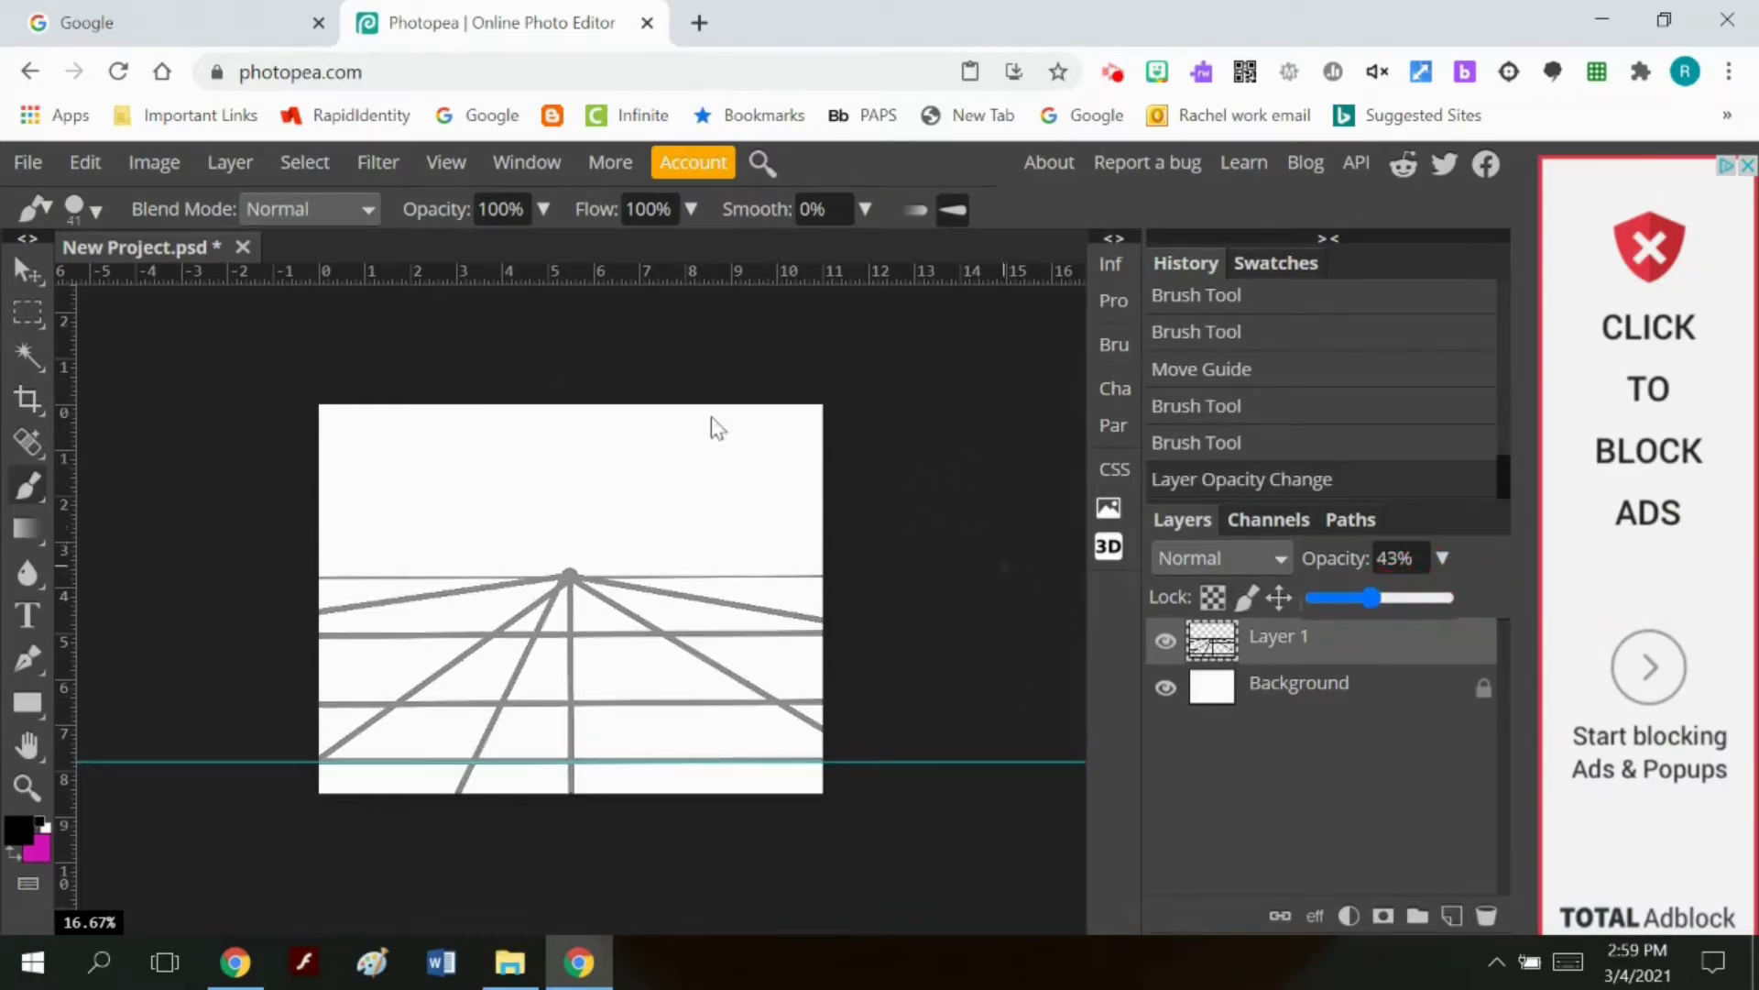
{"action": "left_click", "coordinate": [230, 159]}
{"action": "mouse_move", "coordinate": [264, 205]}
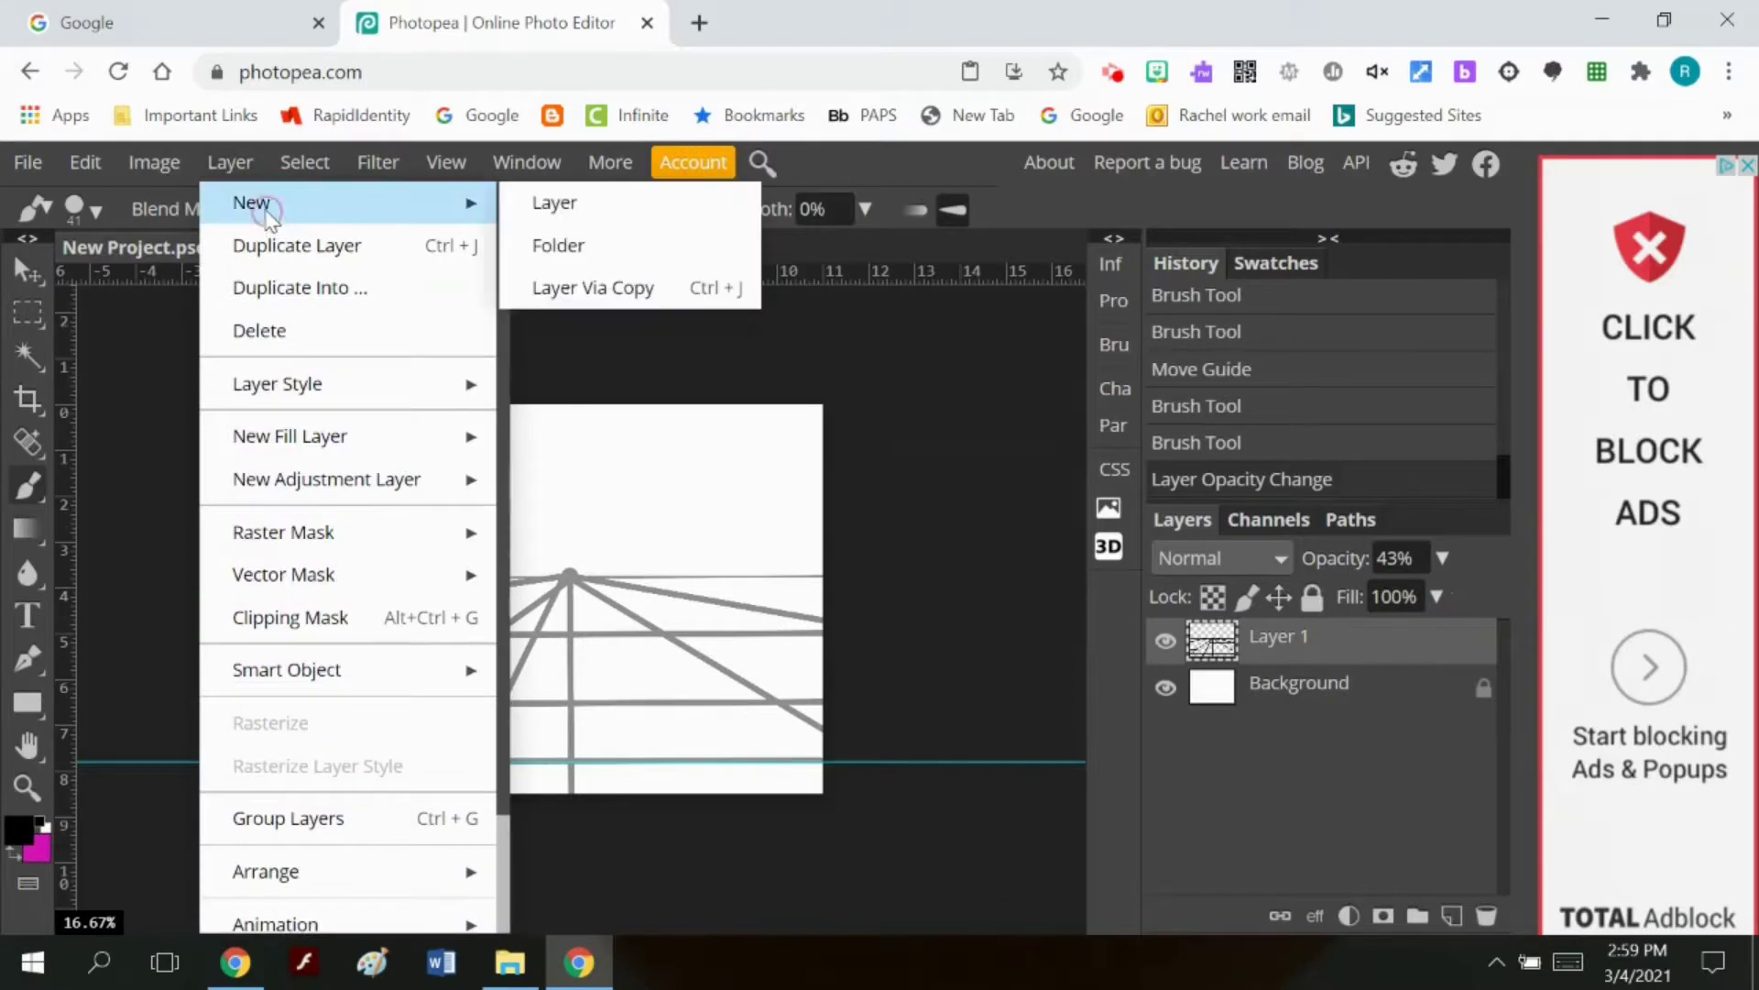
{"action": "left_click", "coordinate": [541, 204]}
Step: Draw a blue 0000ff rectangle about 4.2 by 3.4 in, from the centre vertical line rightward and down to the second horizontal grid line
{"action": "left_click", "coordinate": [35, 702]}
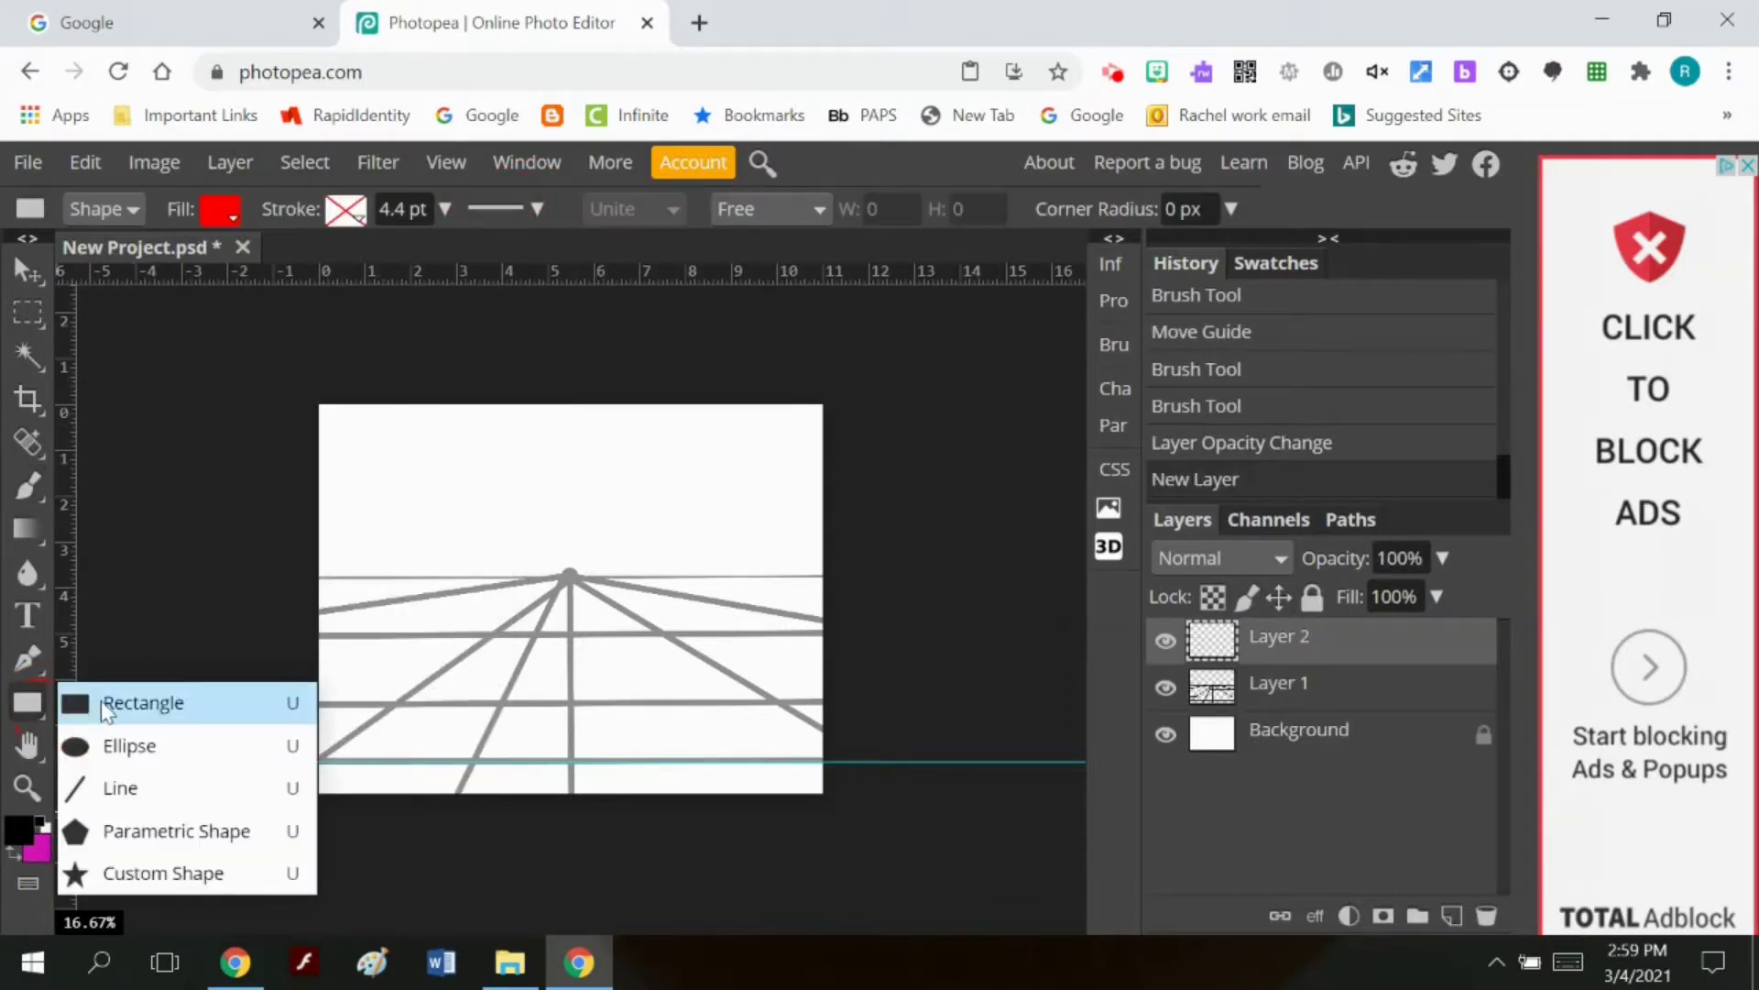
{"action": "left_click", "coordinate": [100, 700]}
{"action": "left_click", "coordinate": [224, 212]}
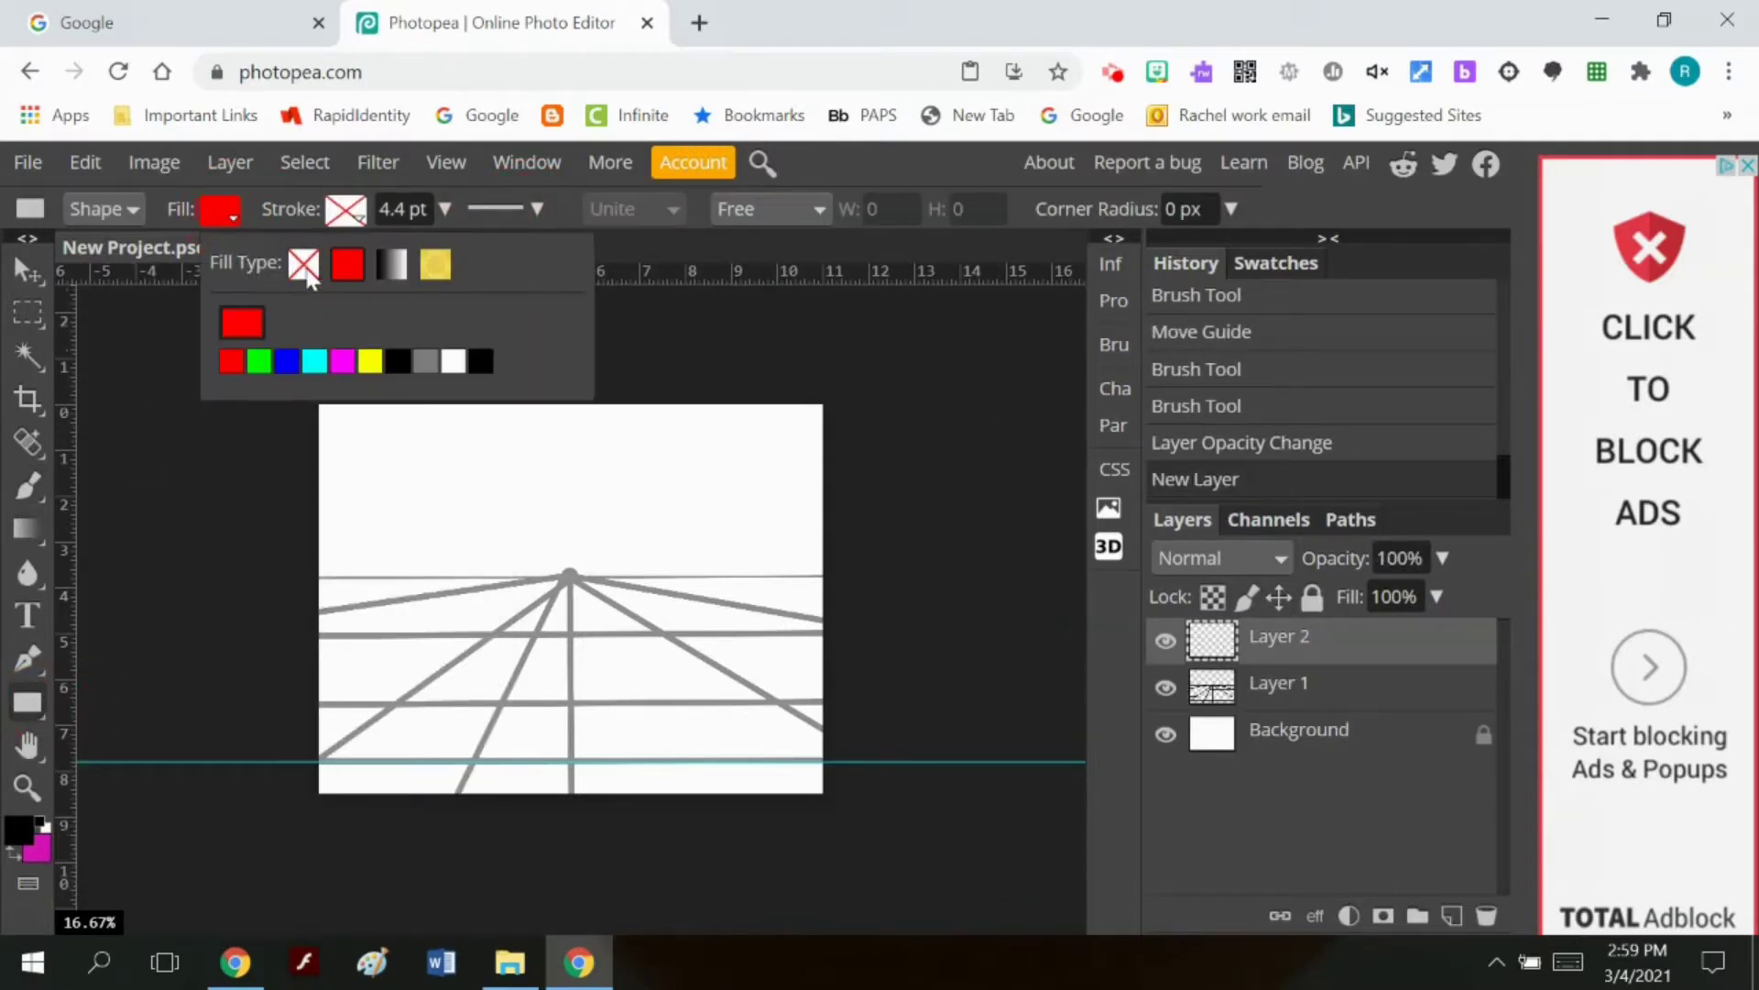
{"action": "left_click", "coordinate": [241, 322]}
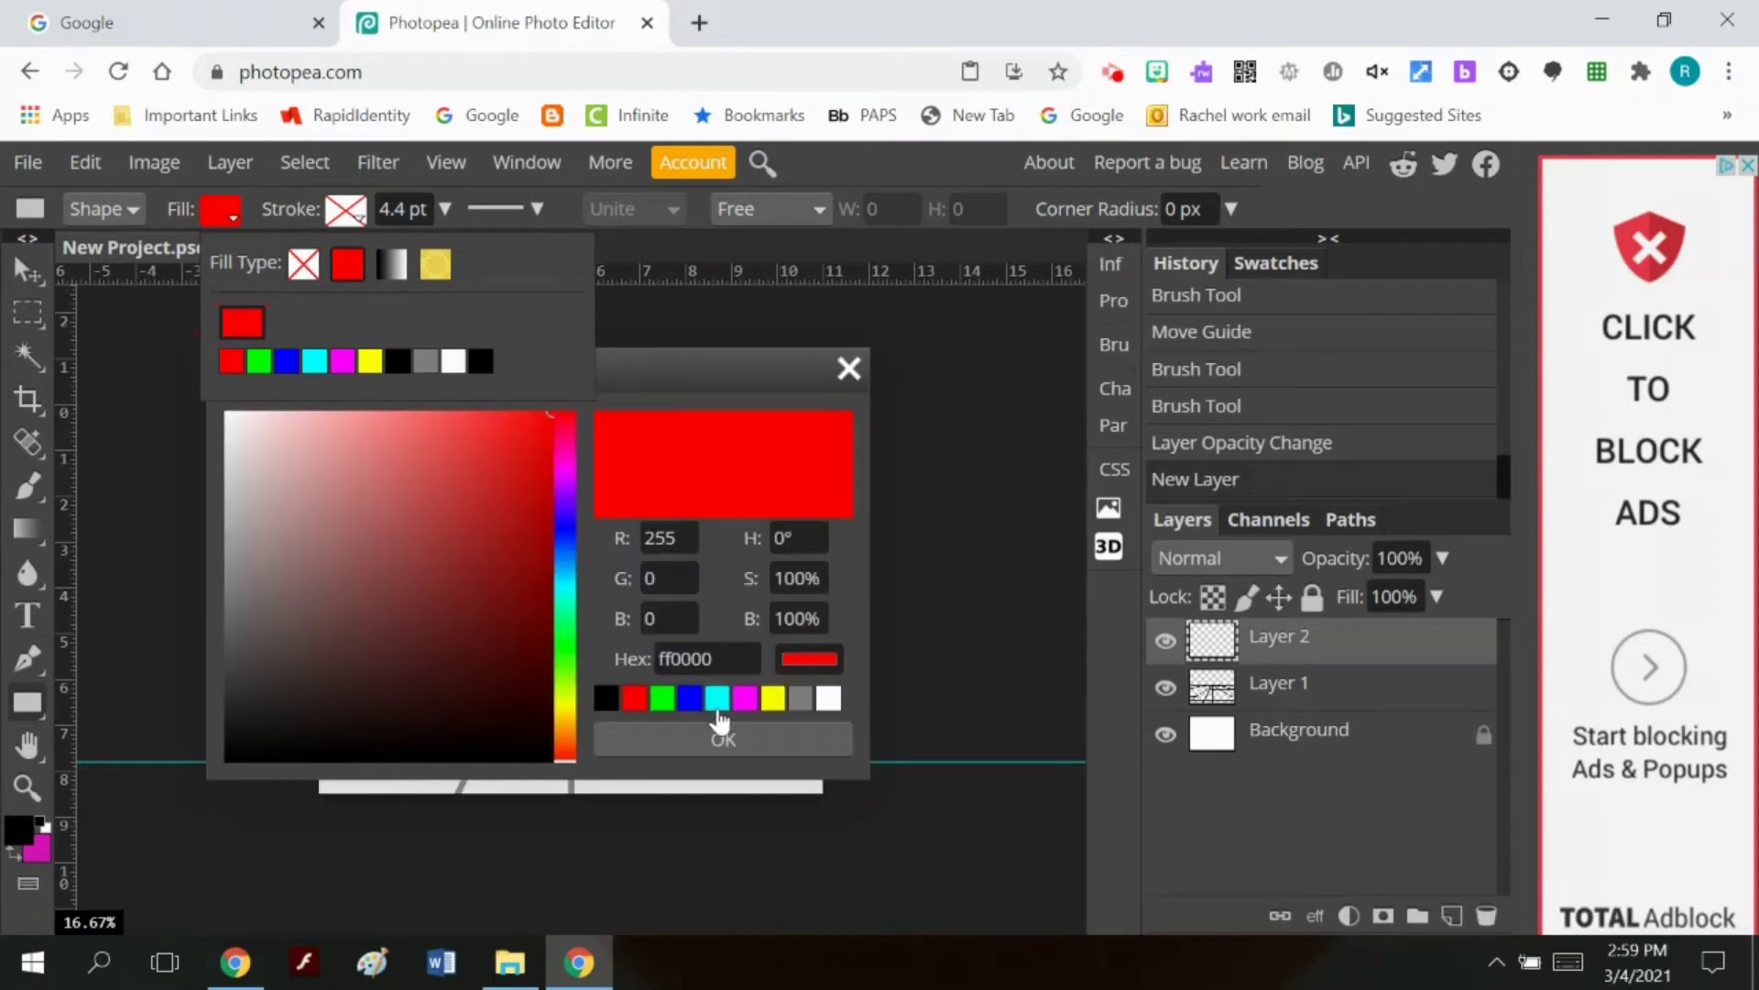
{"action": "left_click", "coordinate": [689, 698]}
{"action": "left_click", "coordinate": [691, 739]}
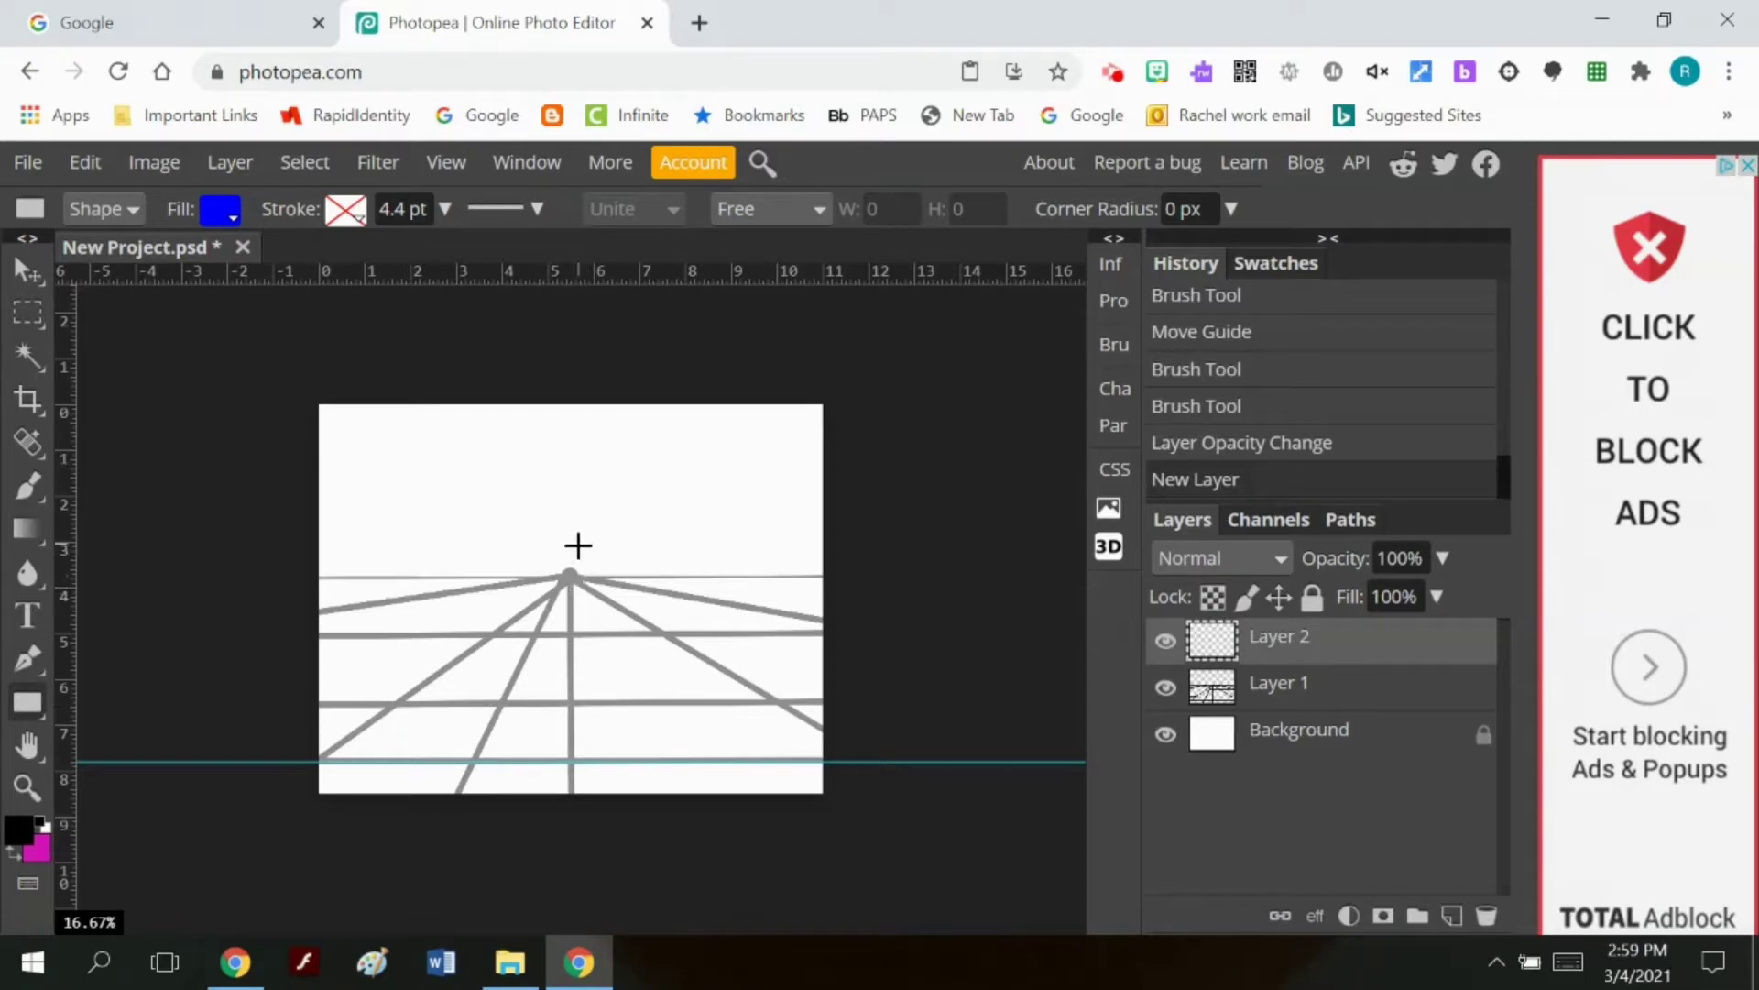
{"action": "left_click_drag", "start_coordinate": [570, 544], "coordinate": [762, 700]}
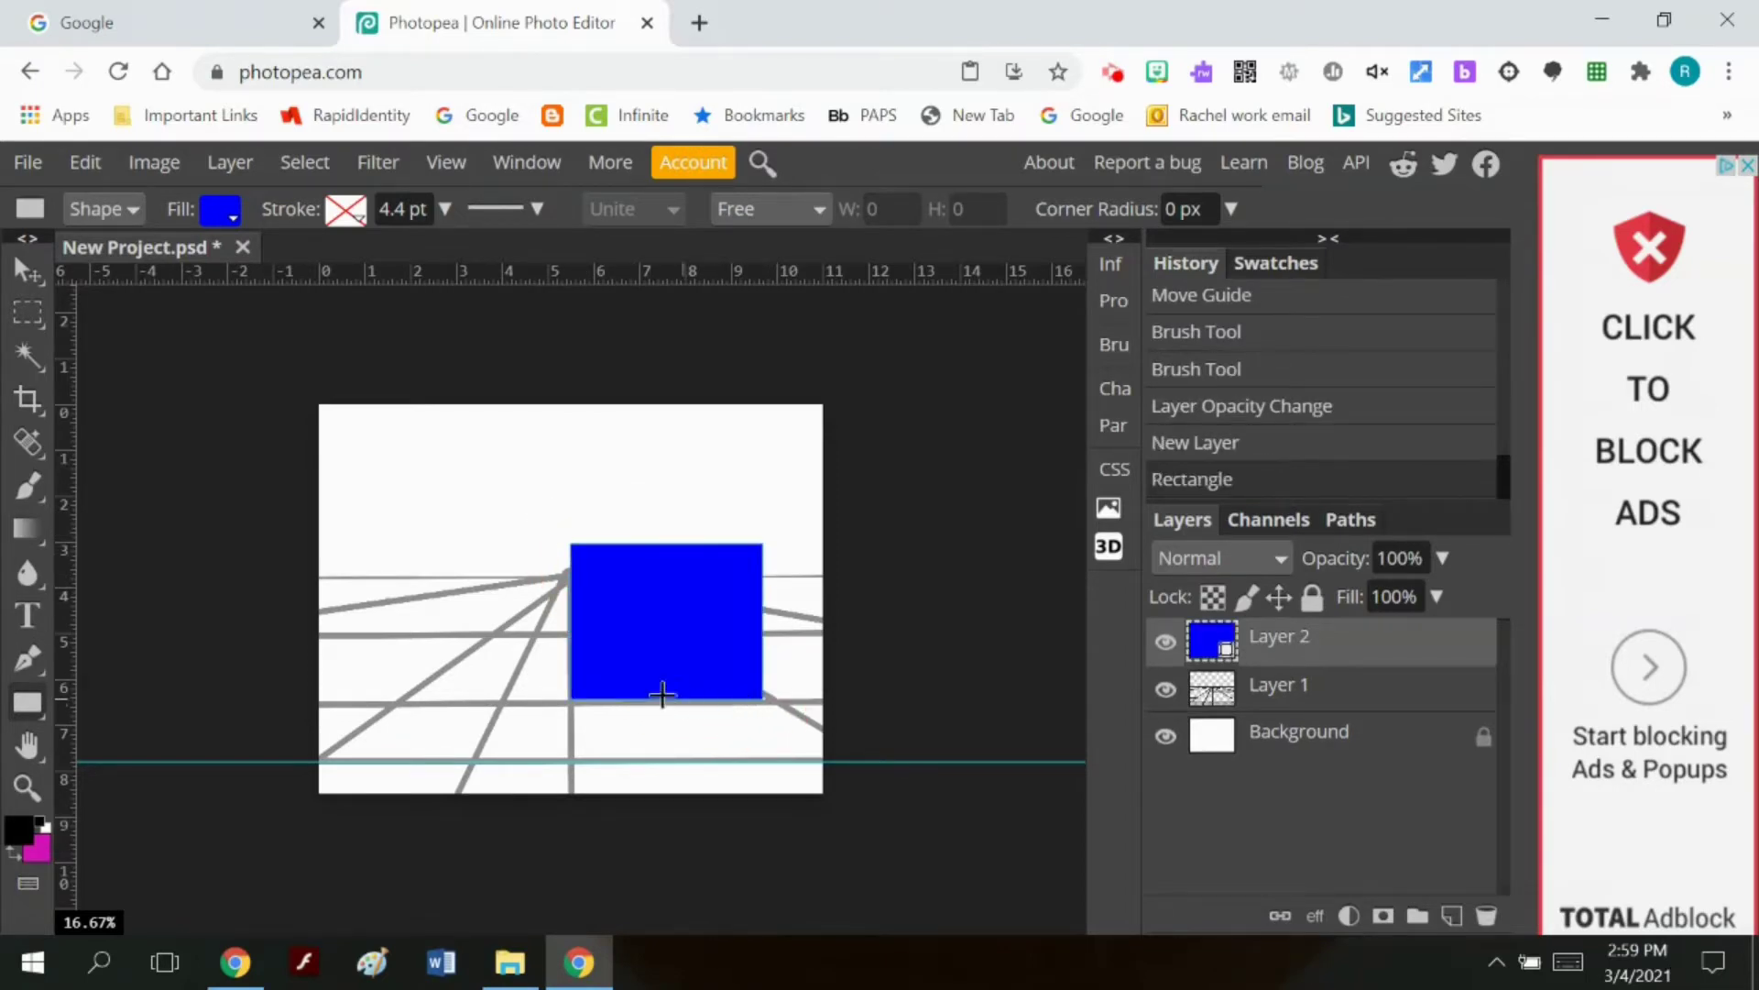
Step: Change the rectangle's fill to the muted blue 5b5bcc
{"action": "left_click", "coordinate": [223, 218]}
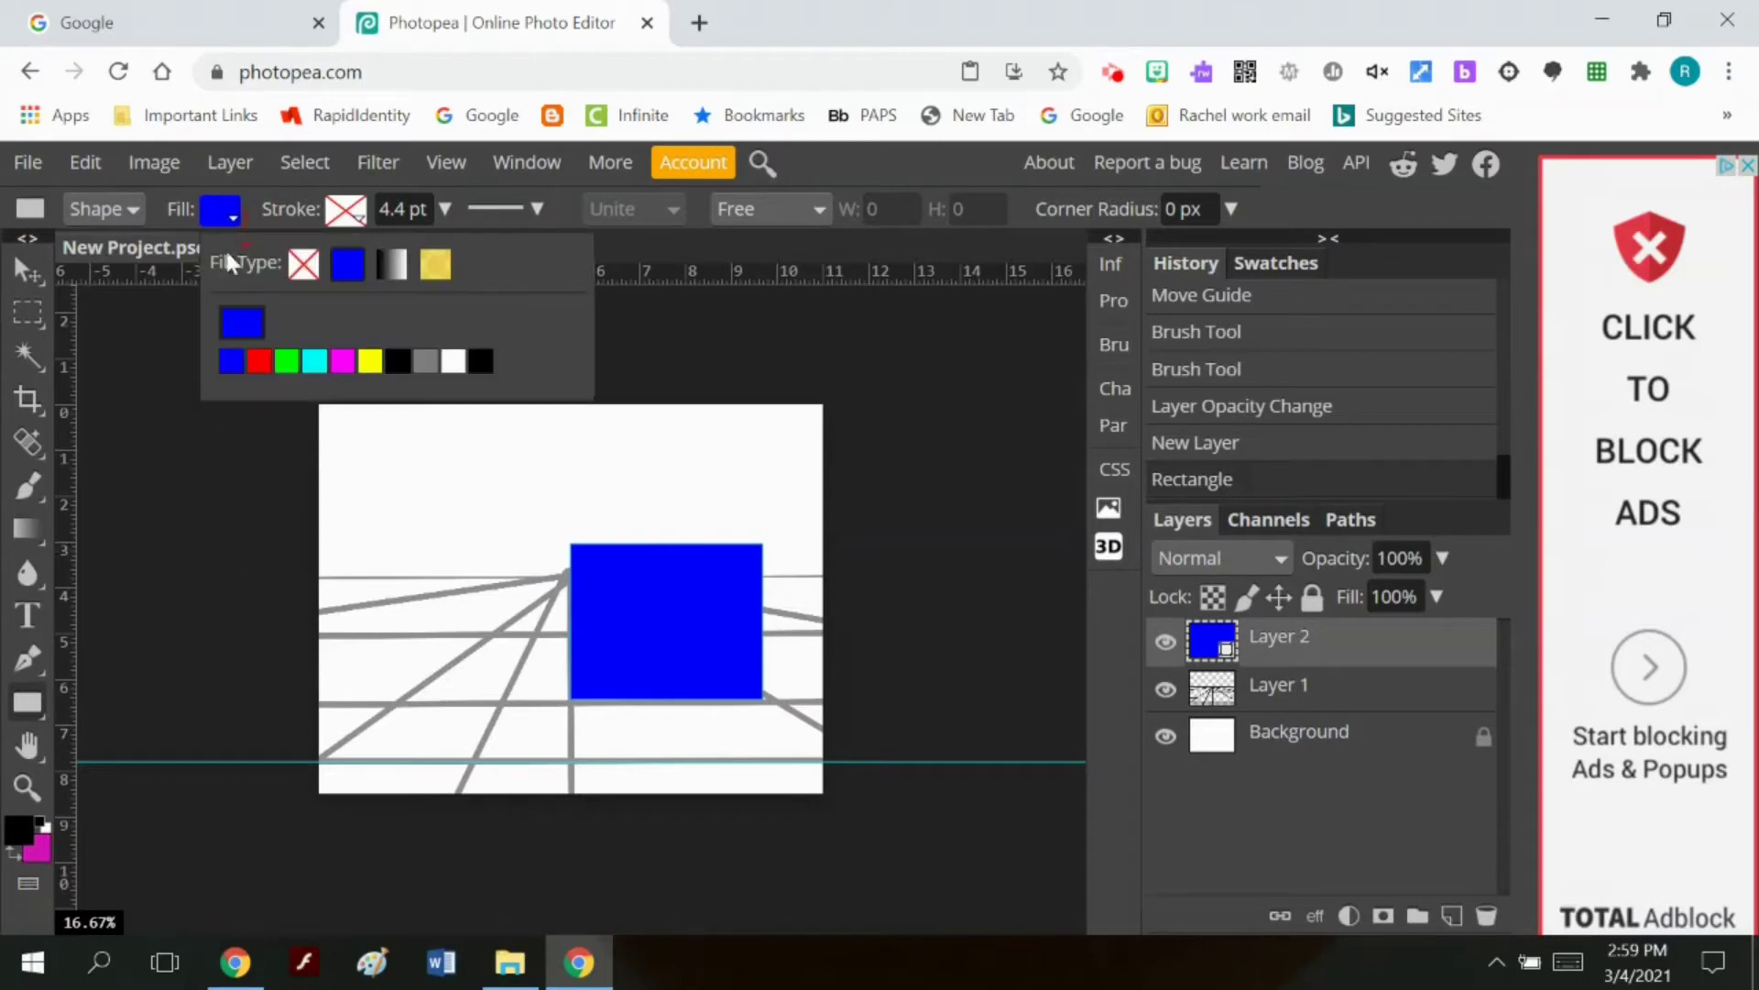
{"action": "left_click", "coordinate": [238, 325]}
{"action": "left_click_drag", "start_coordinate": [587, 374], "coordinate": [1291, 340]}
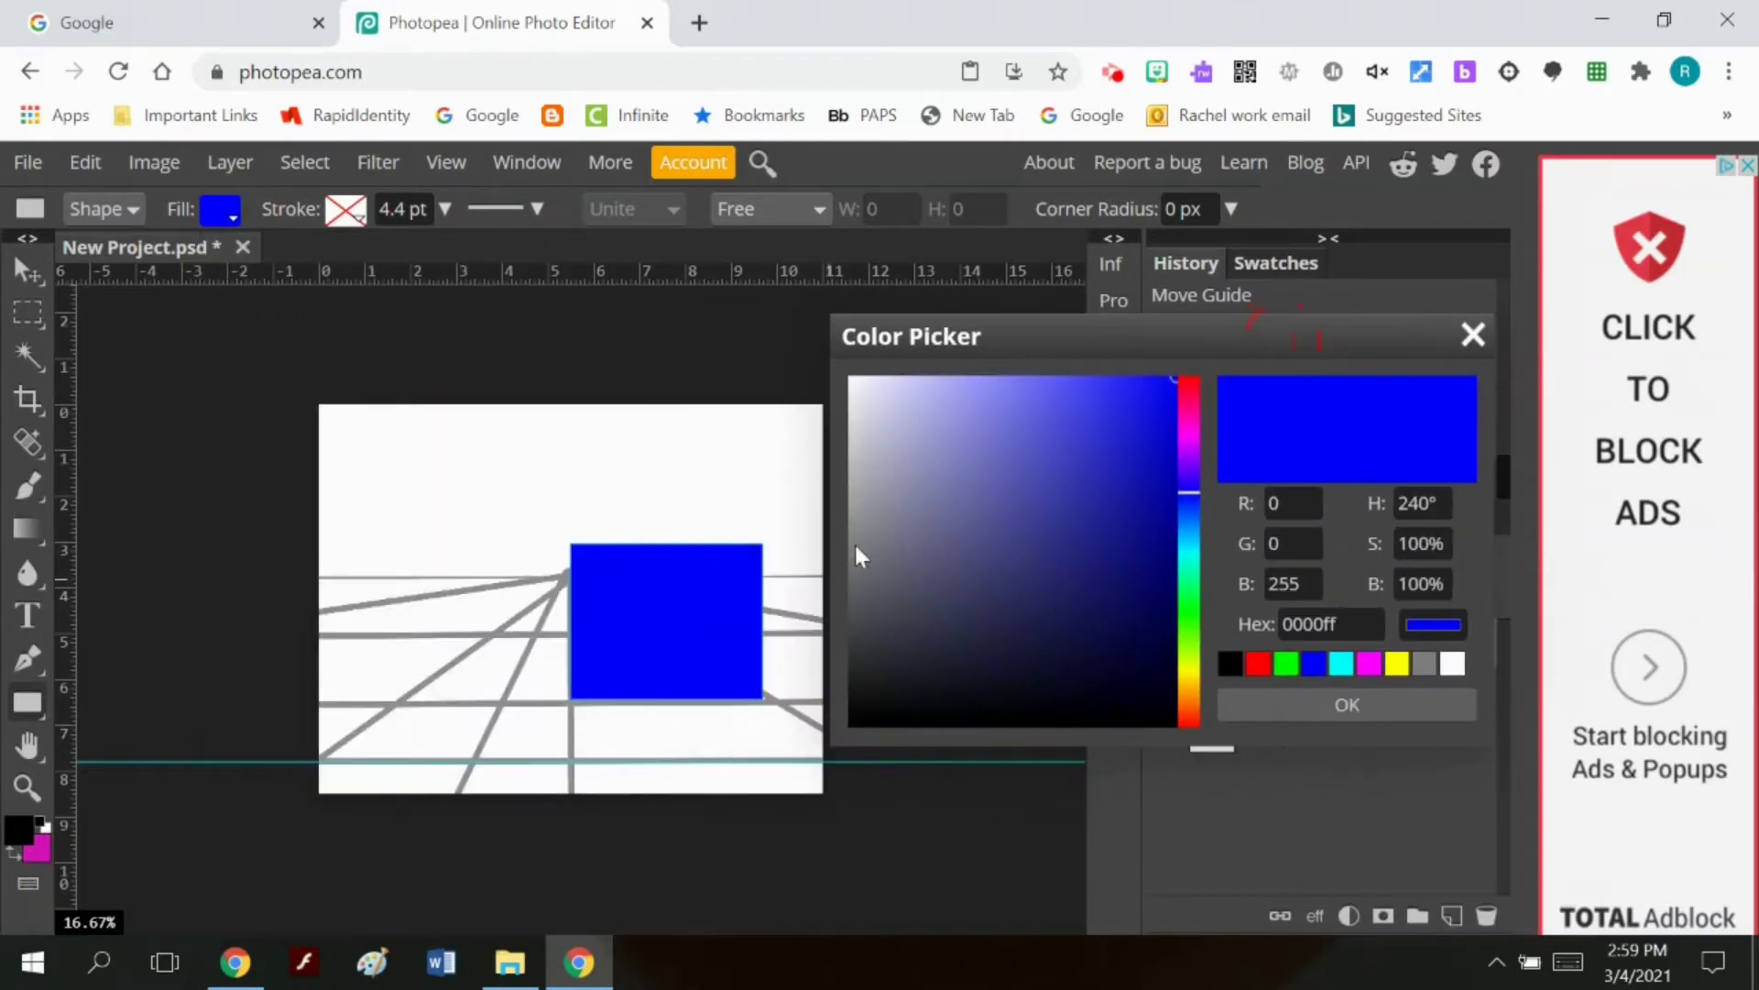
{"action": "left_click", "coordinate": [991, 396]}
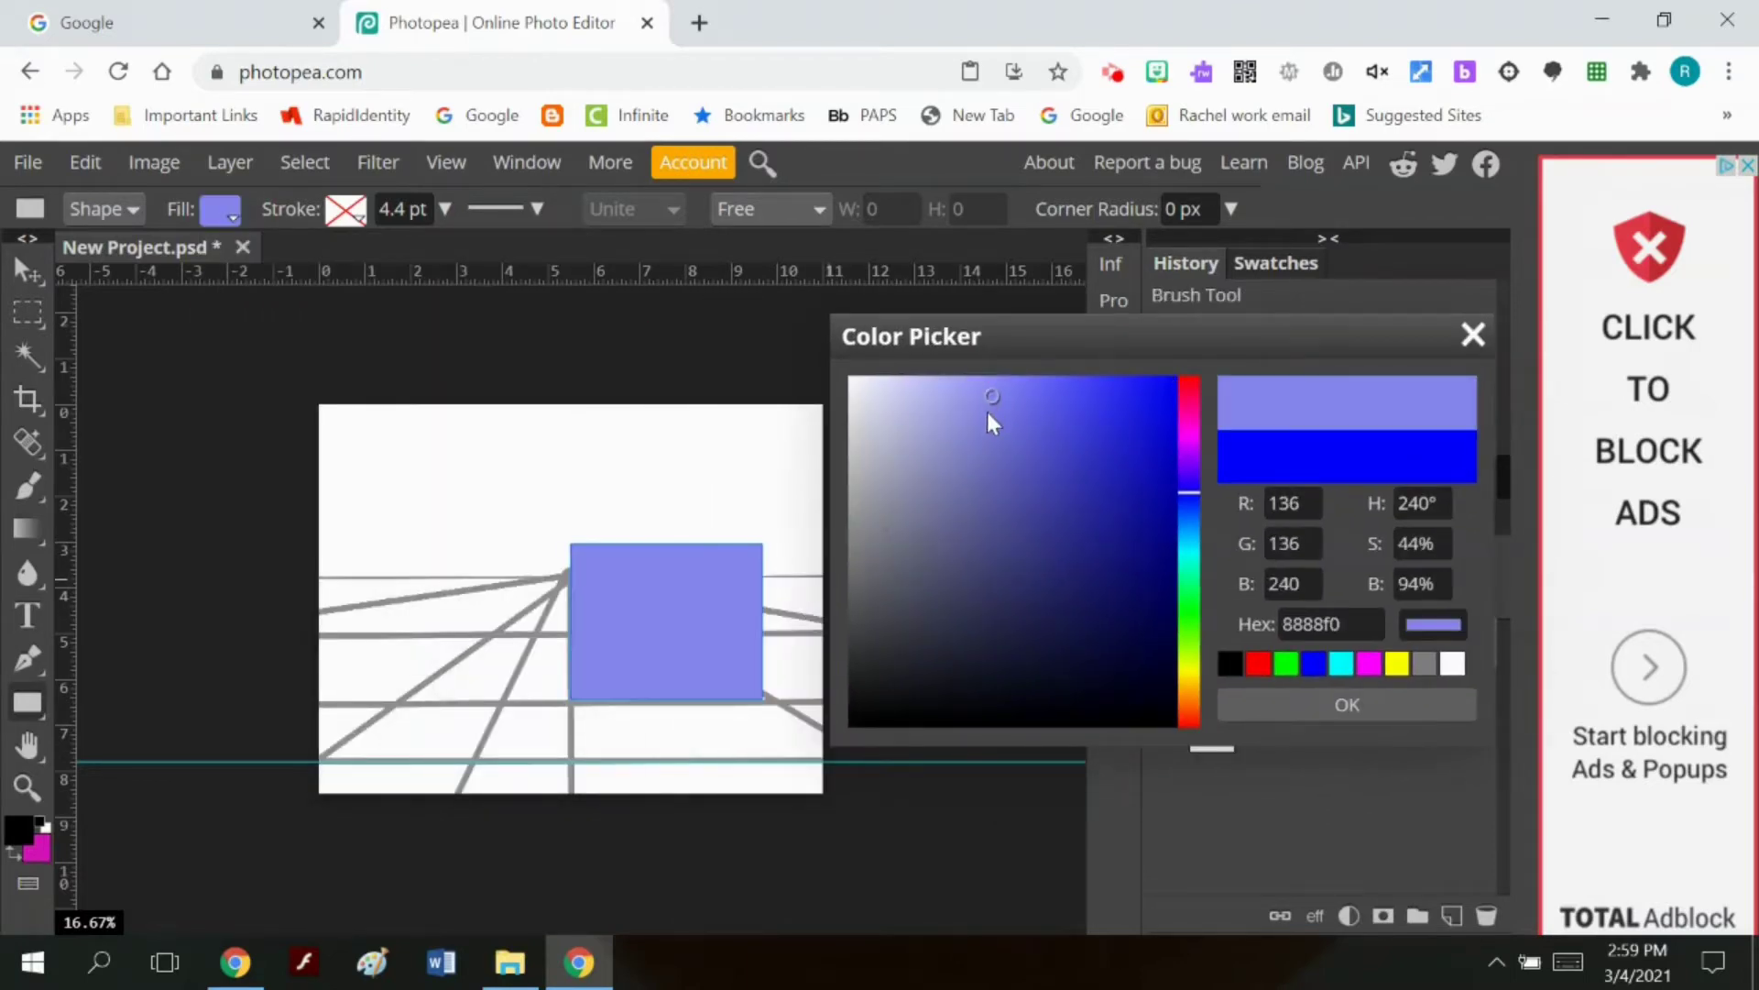
{"action": "left_click", "coordinate": [993, 417]}
{"action": "left_click", "coordinate": [1033, 448]}
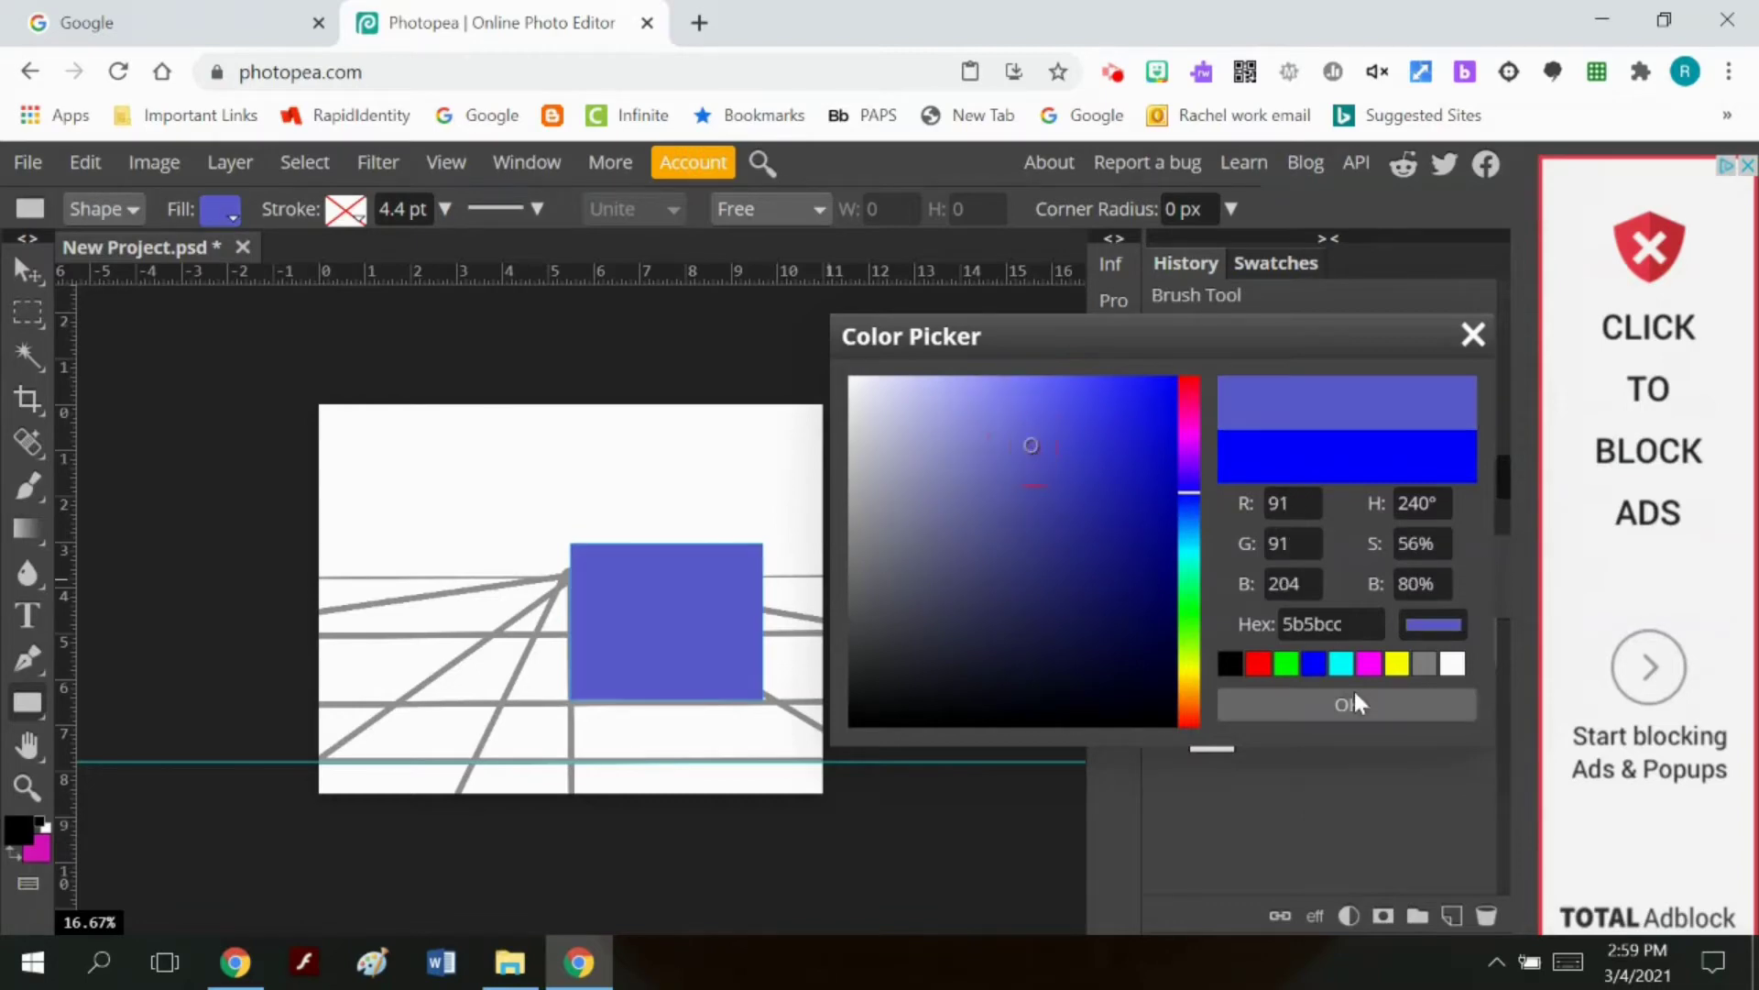
{"action": "left_click", "coordinate": [1347, 704]}
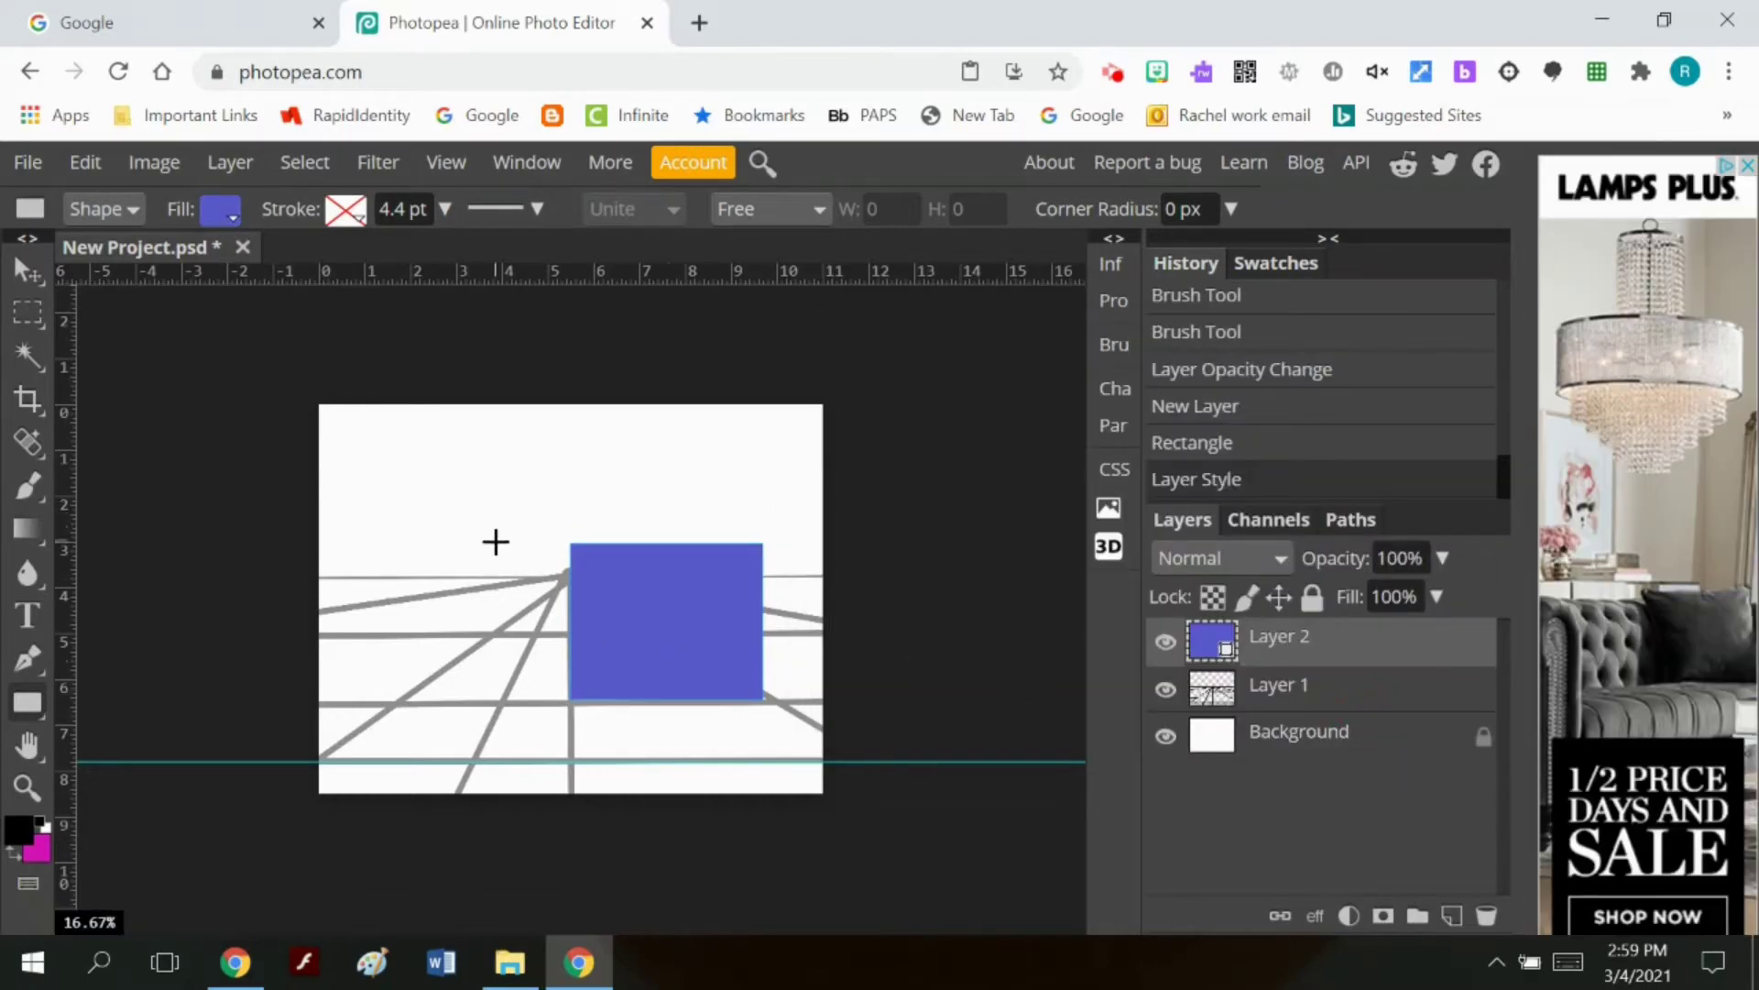
Step: Draw a smaller rectangle about 1.7 by 2.1 in left of the vanishing point and give it a darker blue fill
{"action": "left_click_drag", "start_coordinate": [480, 525], "coordinate": [554, 620]}
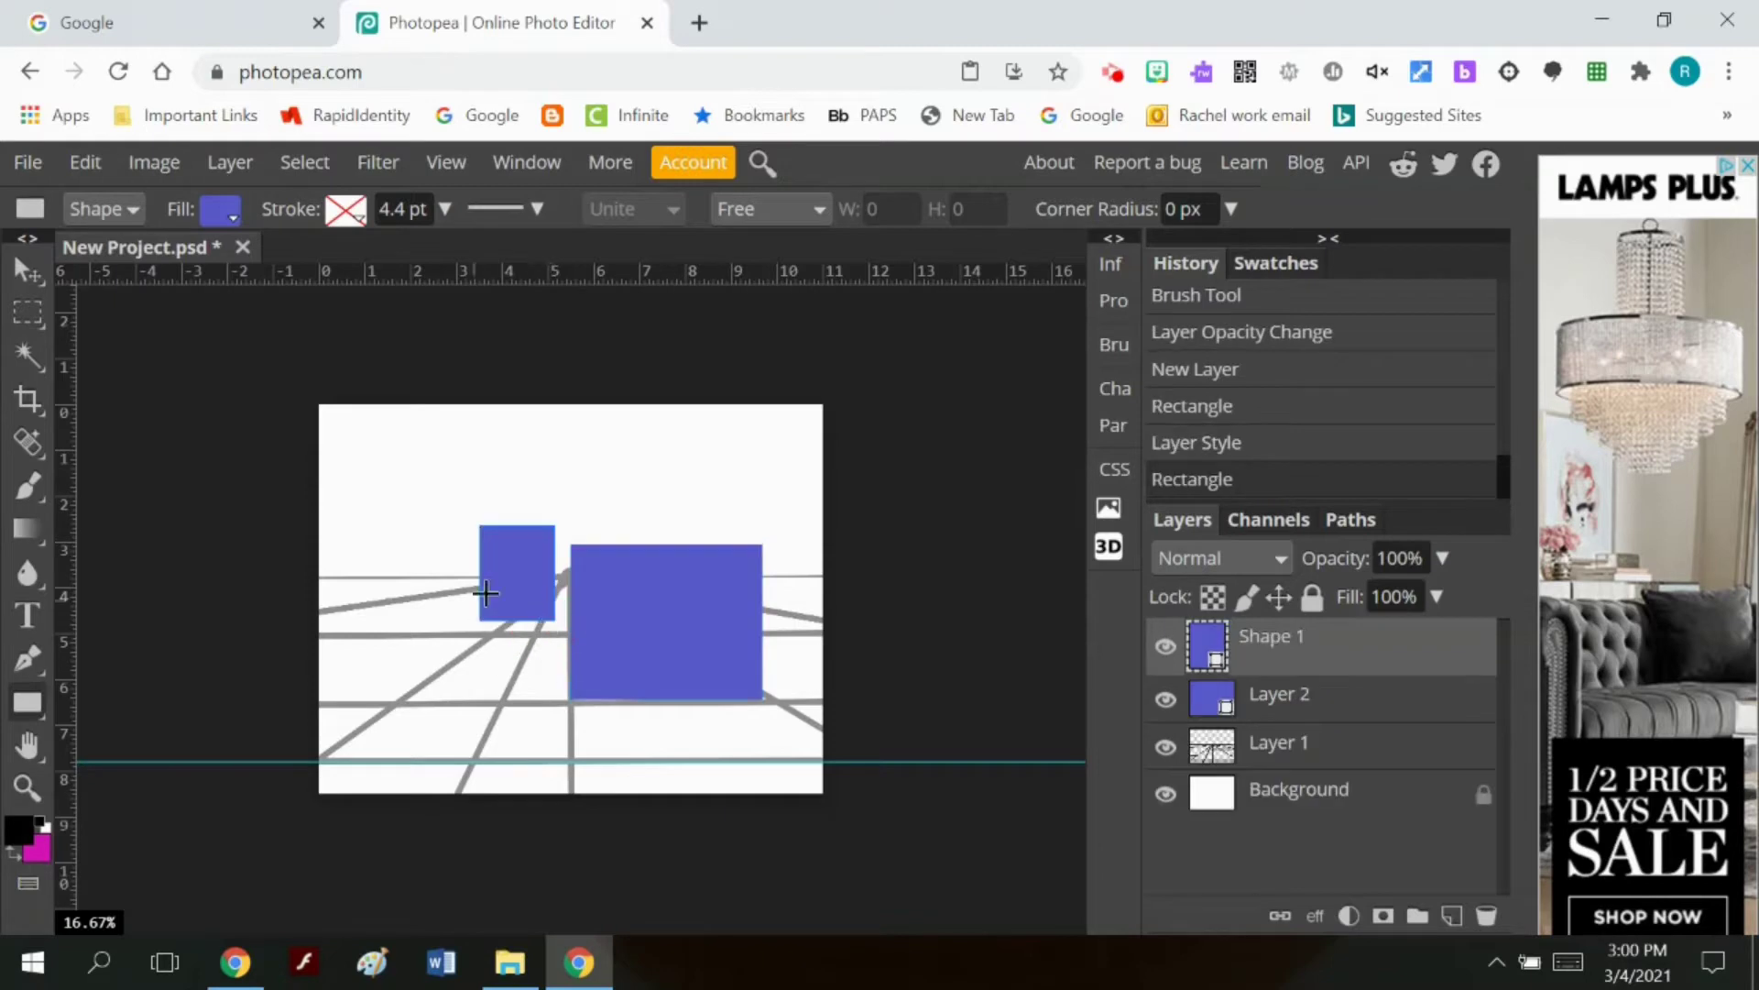
{"action": "left_click", "coordinate": [221, 210]}
{"action": "left_click", "coordinate": [241, 326]}
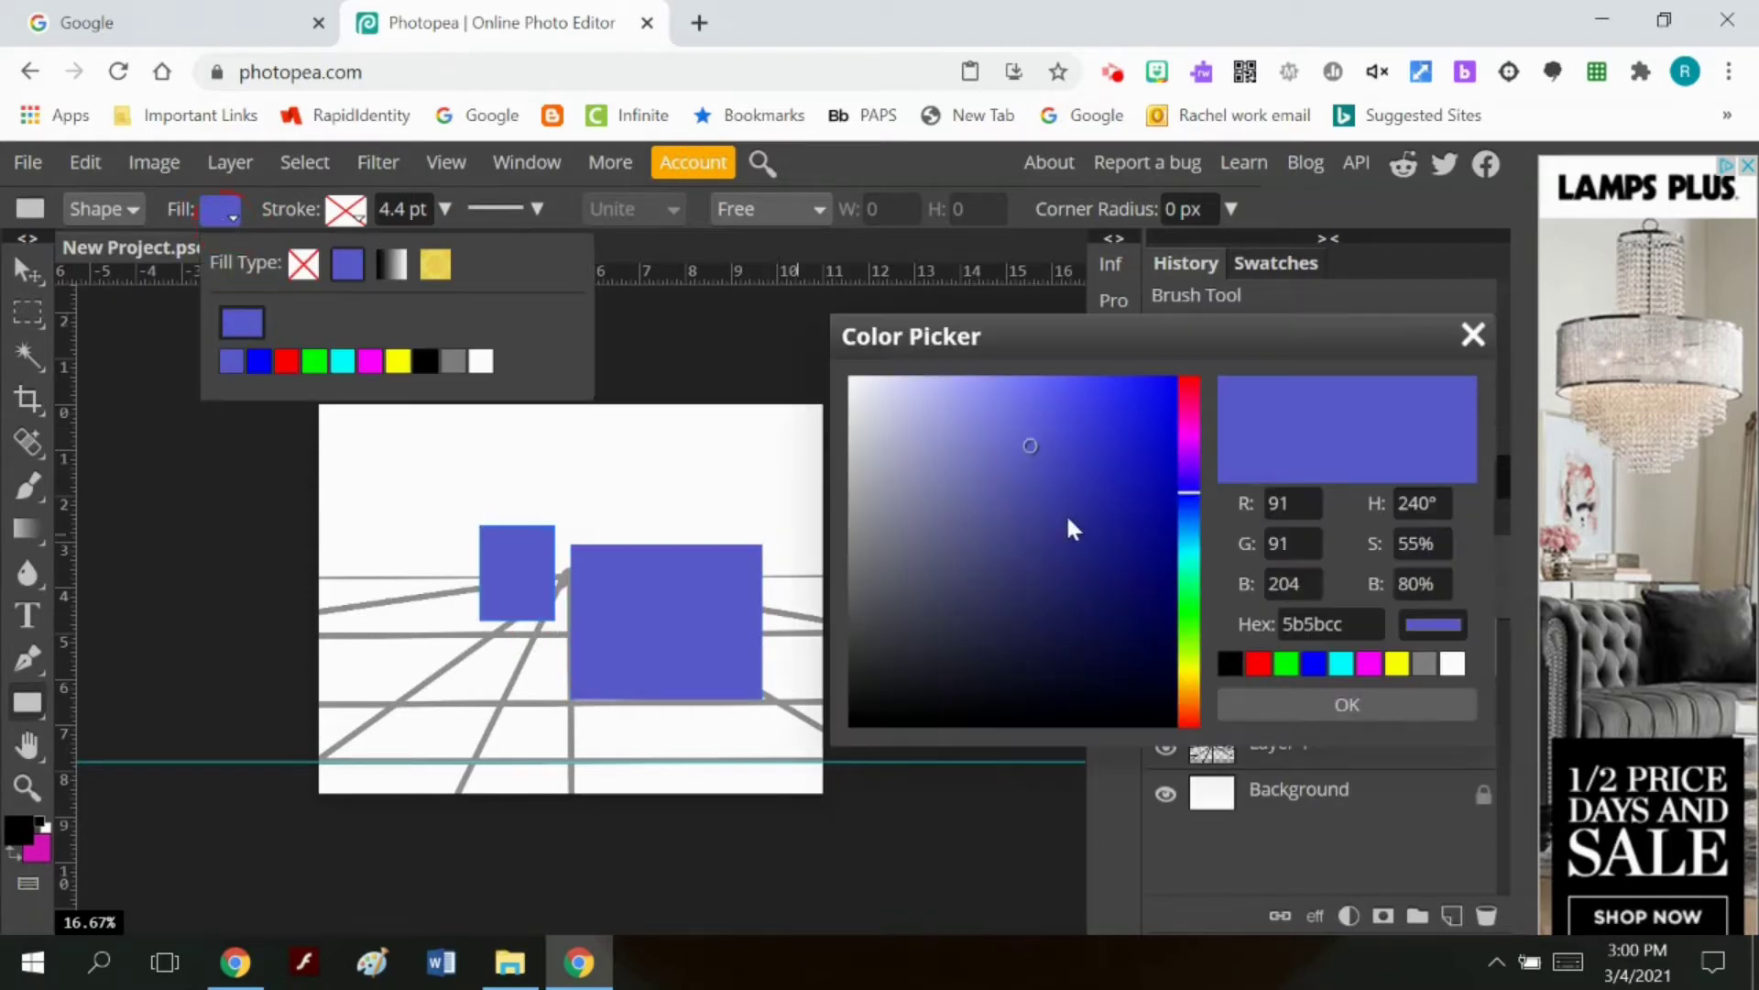
{"action": "left_click", "coordinate": [1038, 513]}
{"action": "left_click", "coordinate": [1345, 704]}
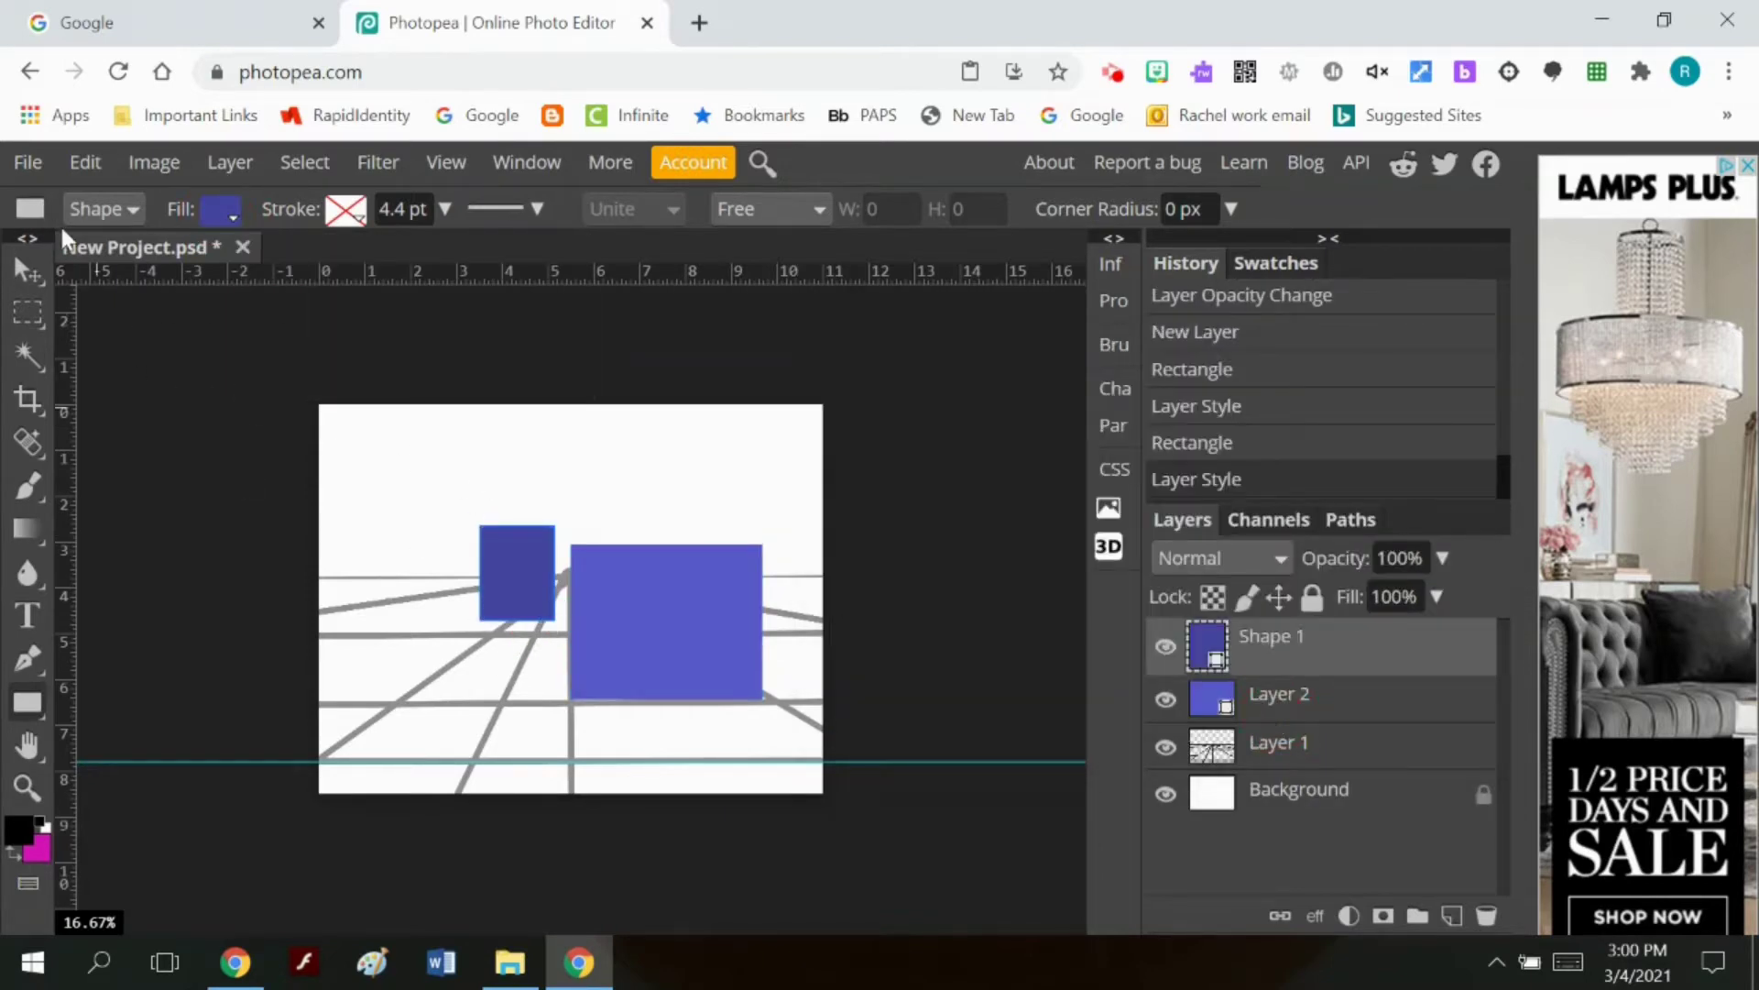
Step: Apply a Perspective transform to the small rectangle, making its right side taller, and move it left until its right edge is at about 3.4 in
{"action": "left_click", "coordinate": [99, 169]}
{"action": "mouse_move", "coordinate": [138, 840]}
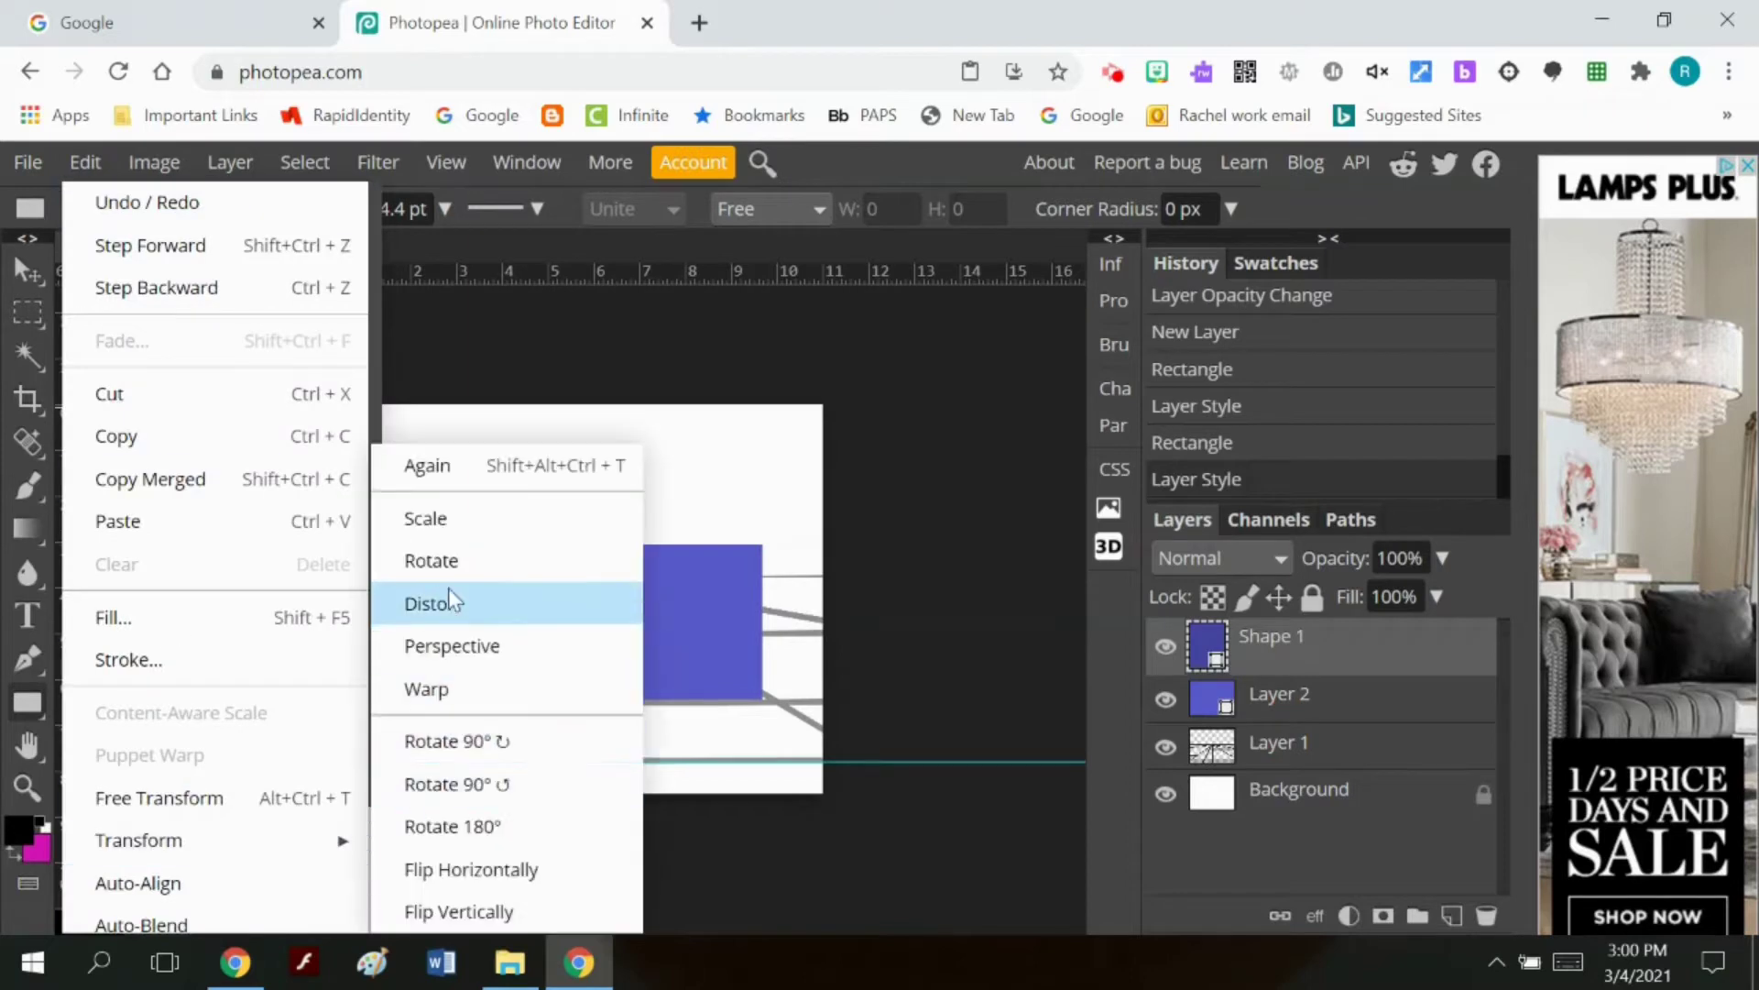
{"action": "left_click", "coordinate": [470, 653]}
{"action": "left_click_drag", "start_coordinate": [550, 622], "coordinate": [554, 656]}
{"action": "left_click_drag", "start_coordinate": [518, 569], "coordinate": [428, 601]}
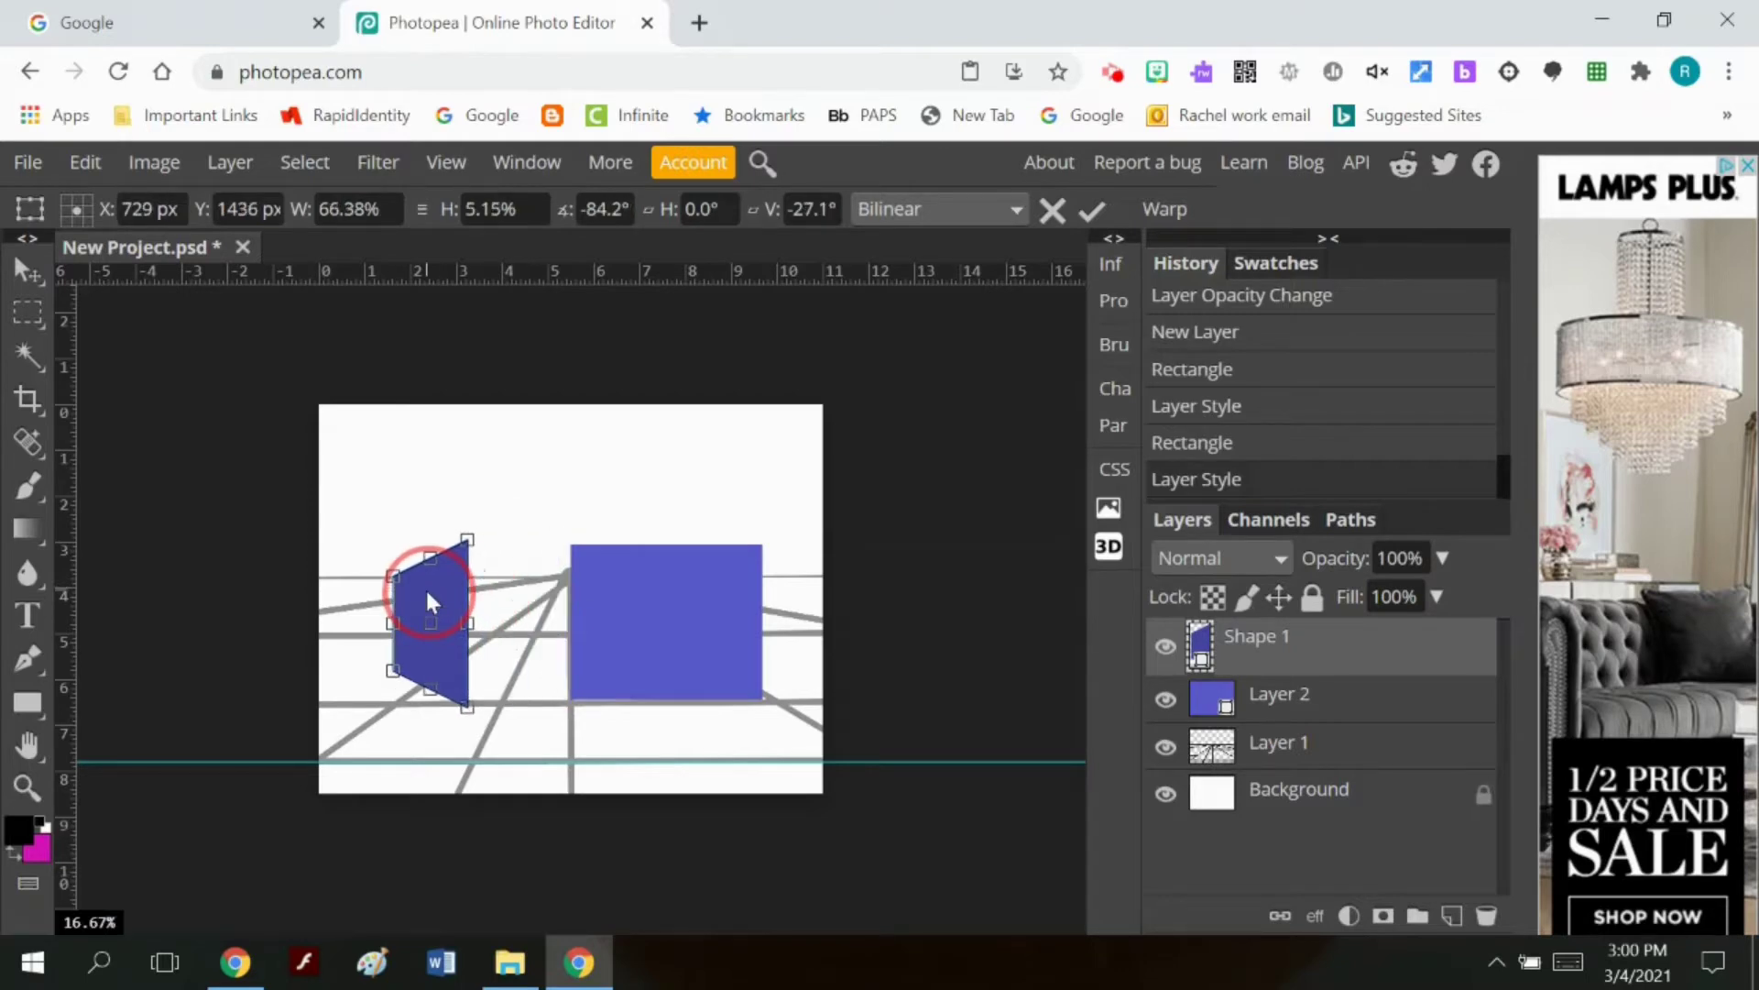
{"action": "left_click_drag", "start_coordinate": [643, 617], "coordinate": [649, 621]}
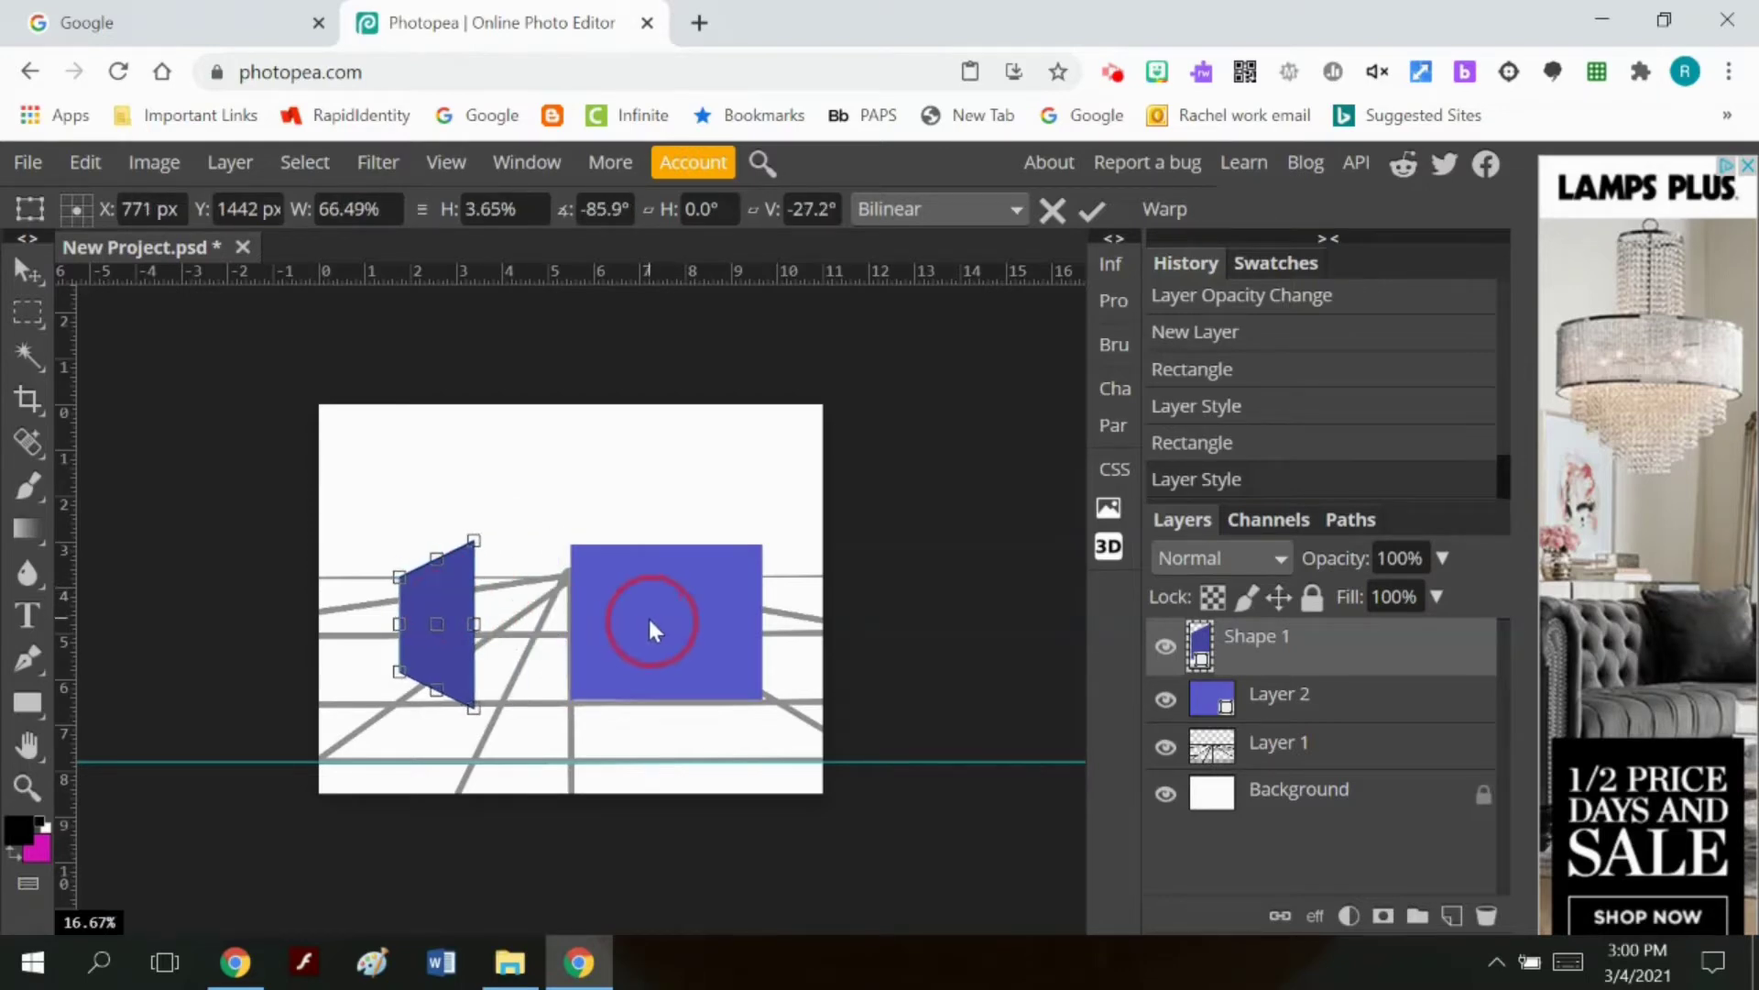
{"action": "left_click", "coordinate": [1094, 211]}
Step: Flip the whole image horizontally
{"action": "left_click", "coordinate": [1295, 699]}
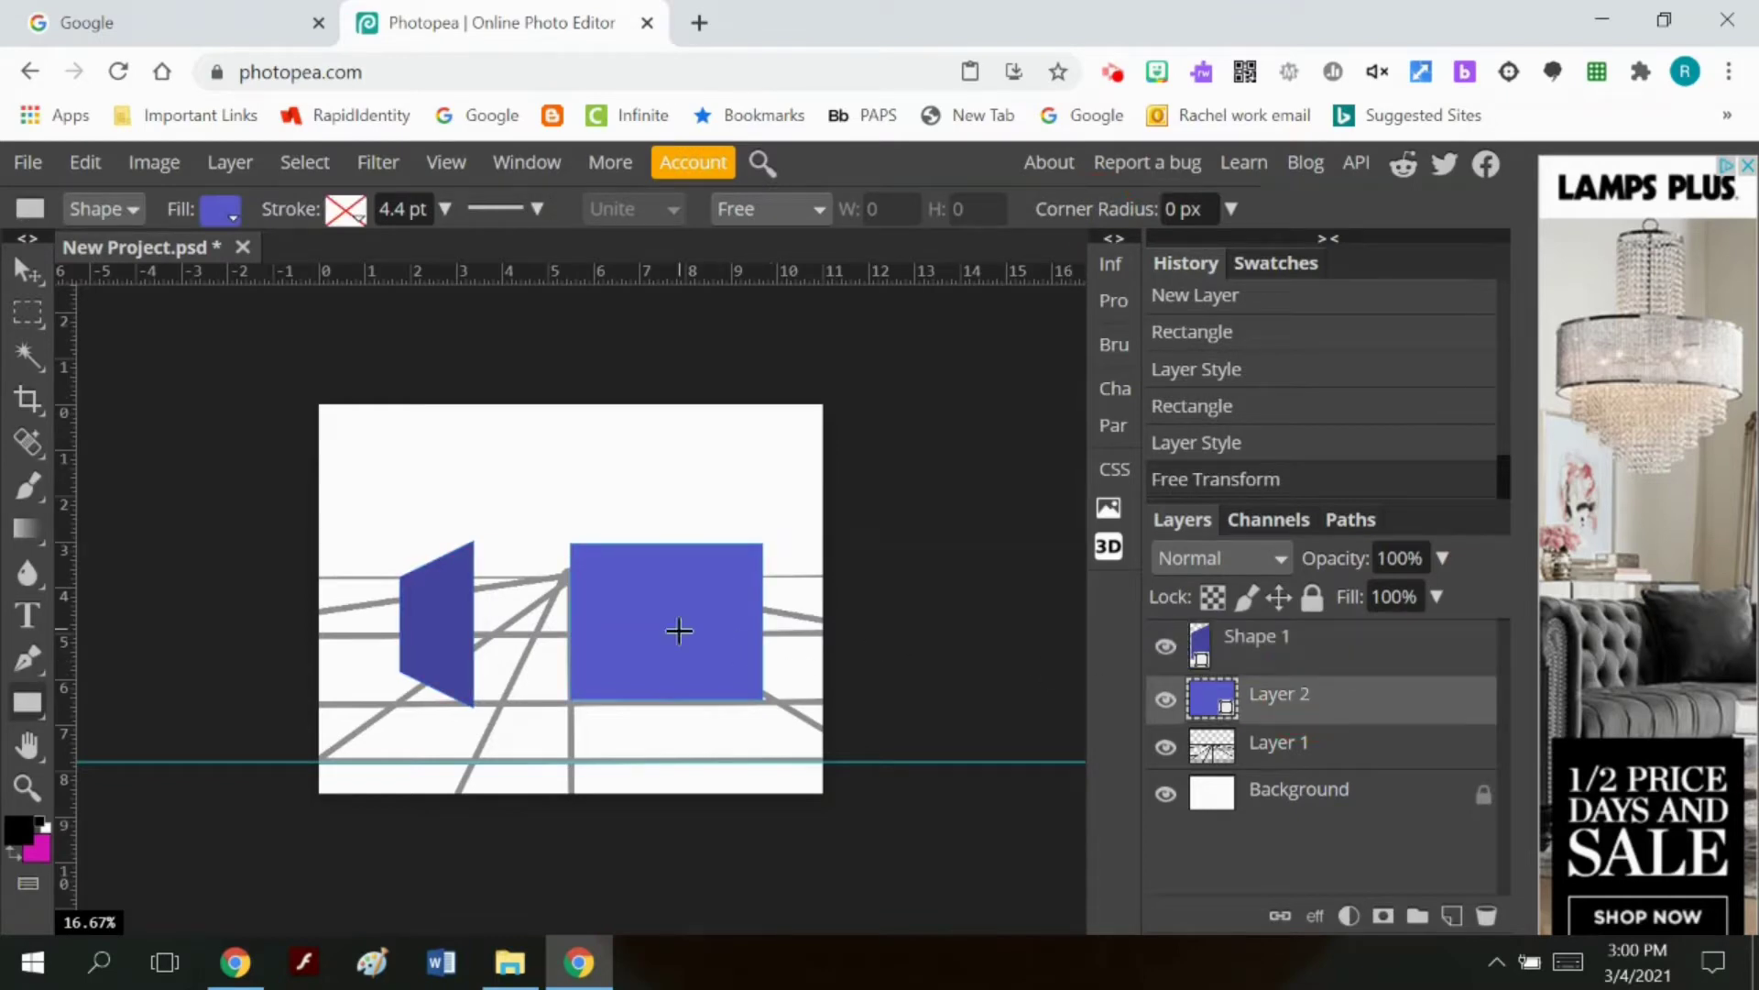
{"action": "left_click", "coordinate": [1228, 649]}
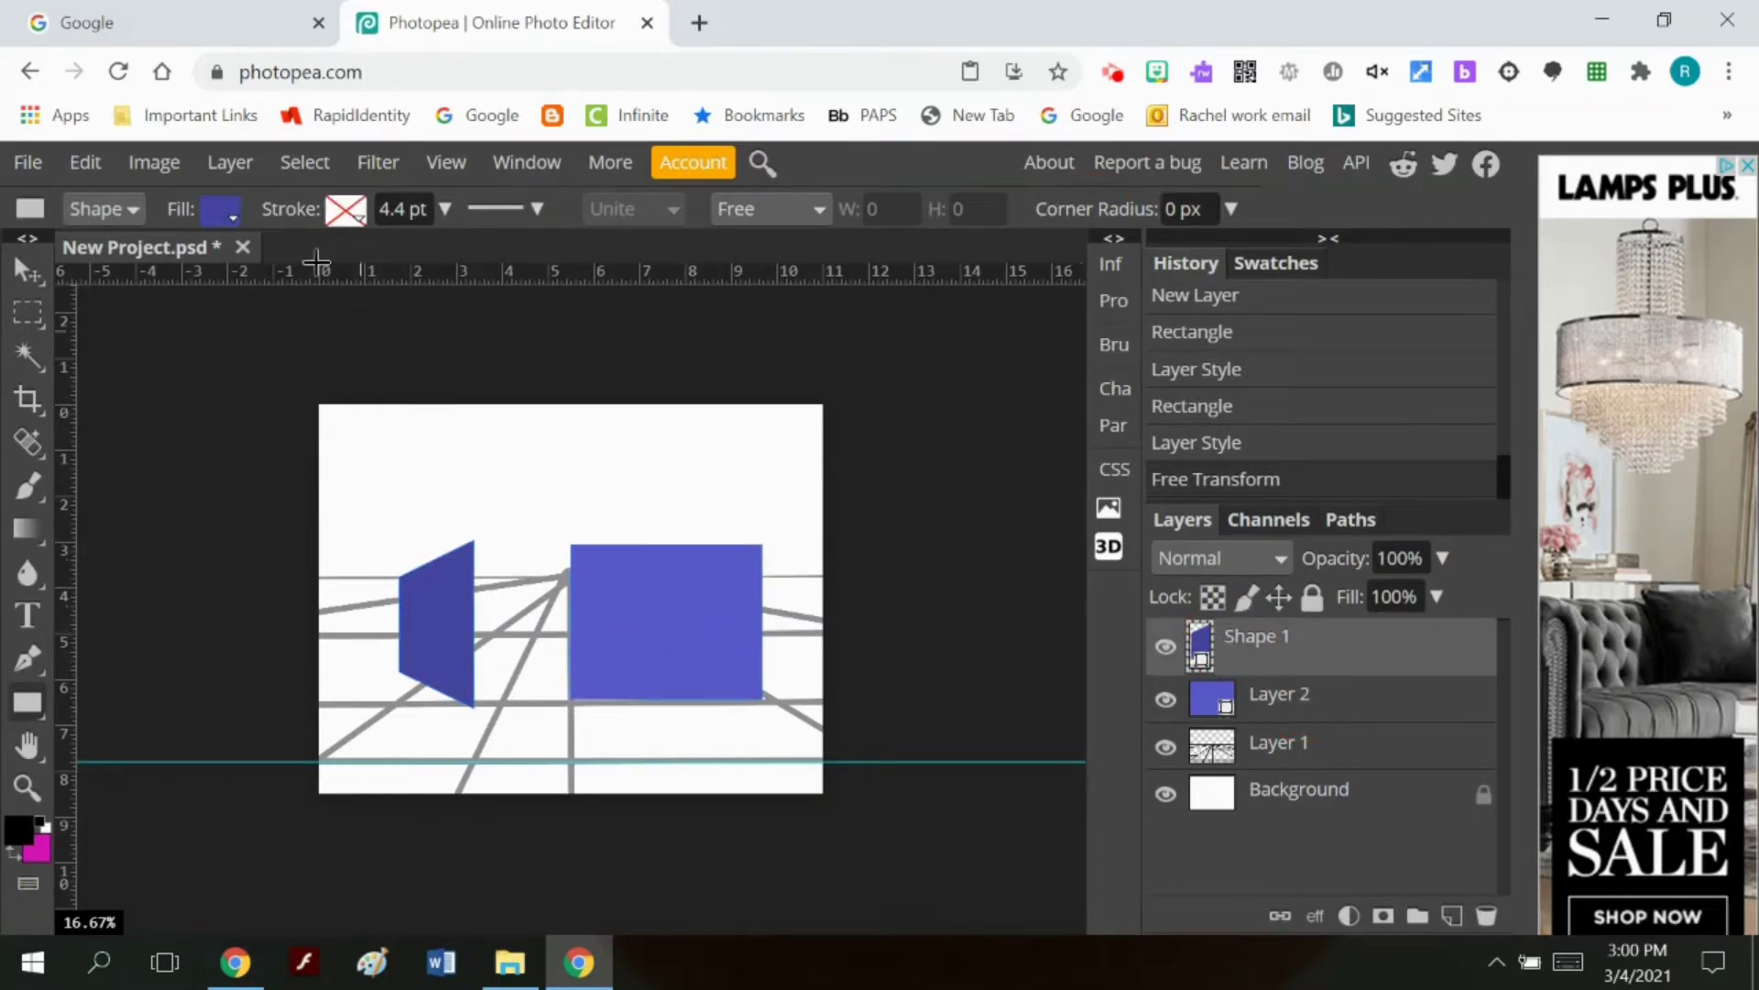
{"action": "left_click", "coordinate": [130, 161]}
{"action": "mouse_move", "coordinate": [183, 522]}
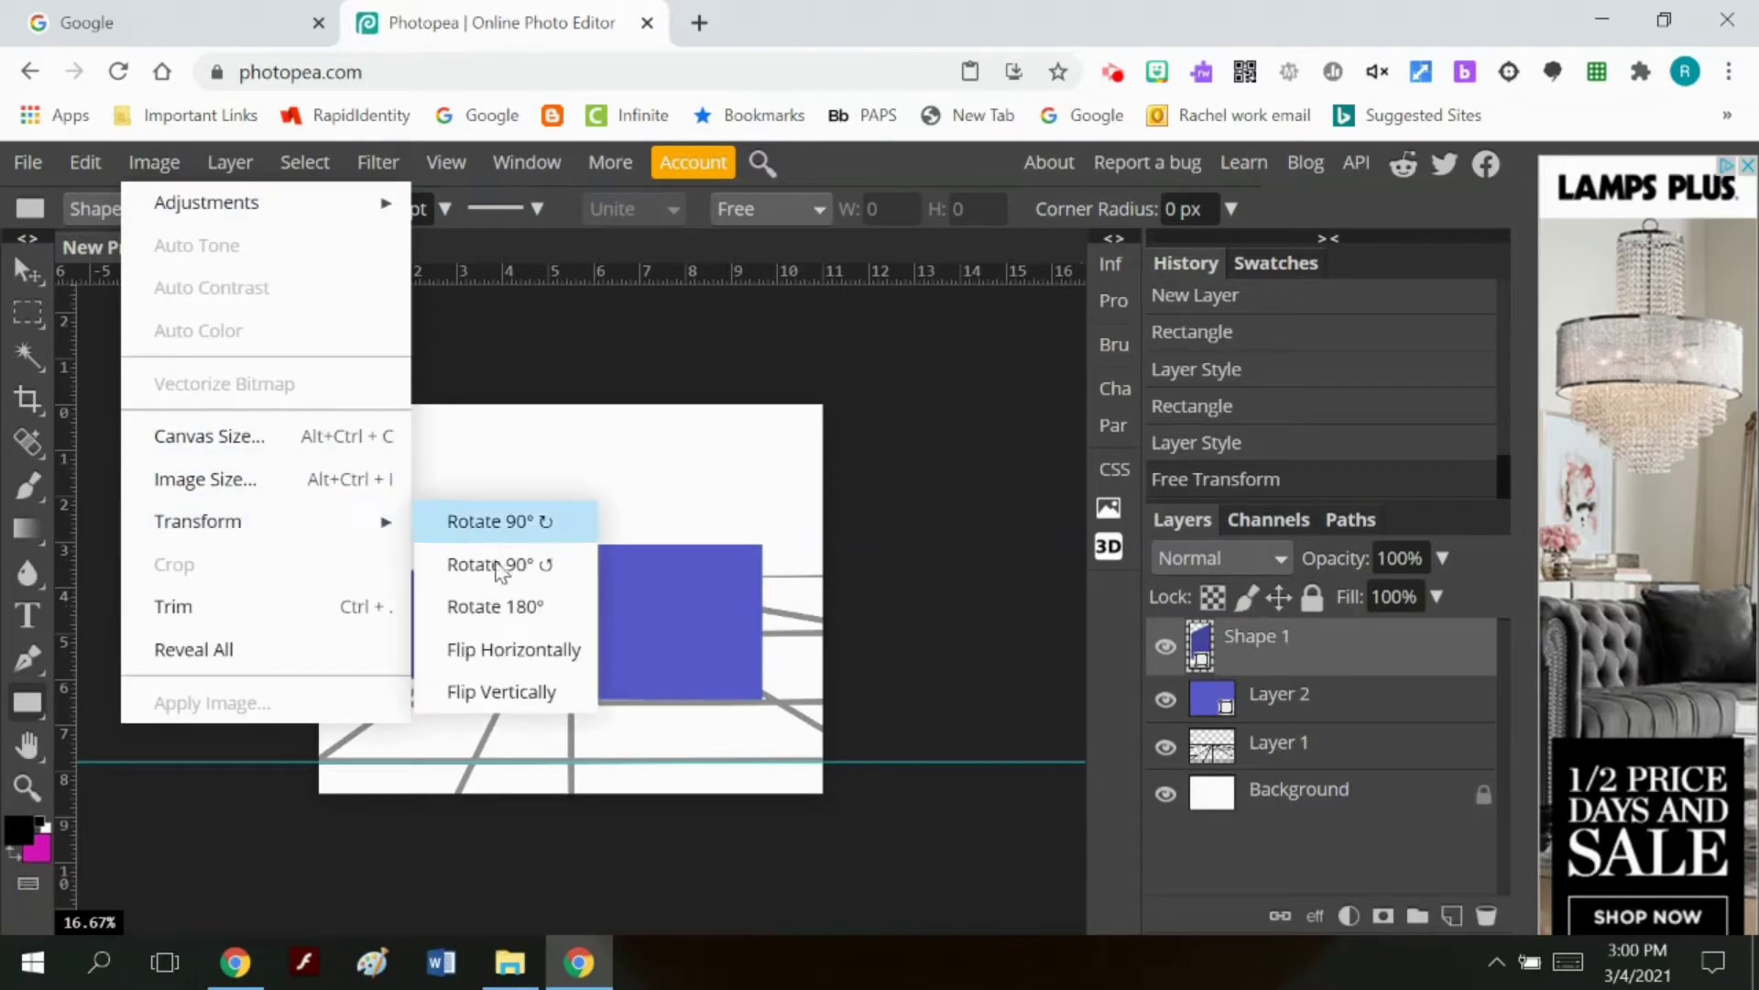
{"action": "left_click", "coordinate": [499, 652]}
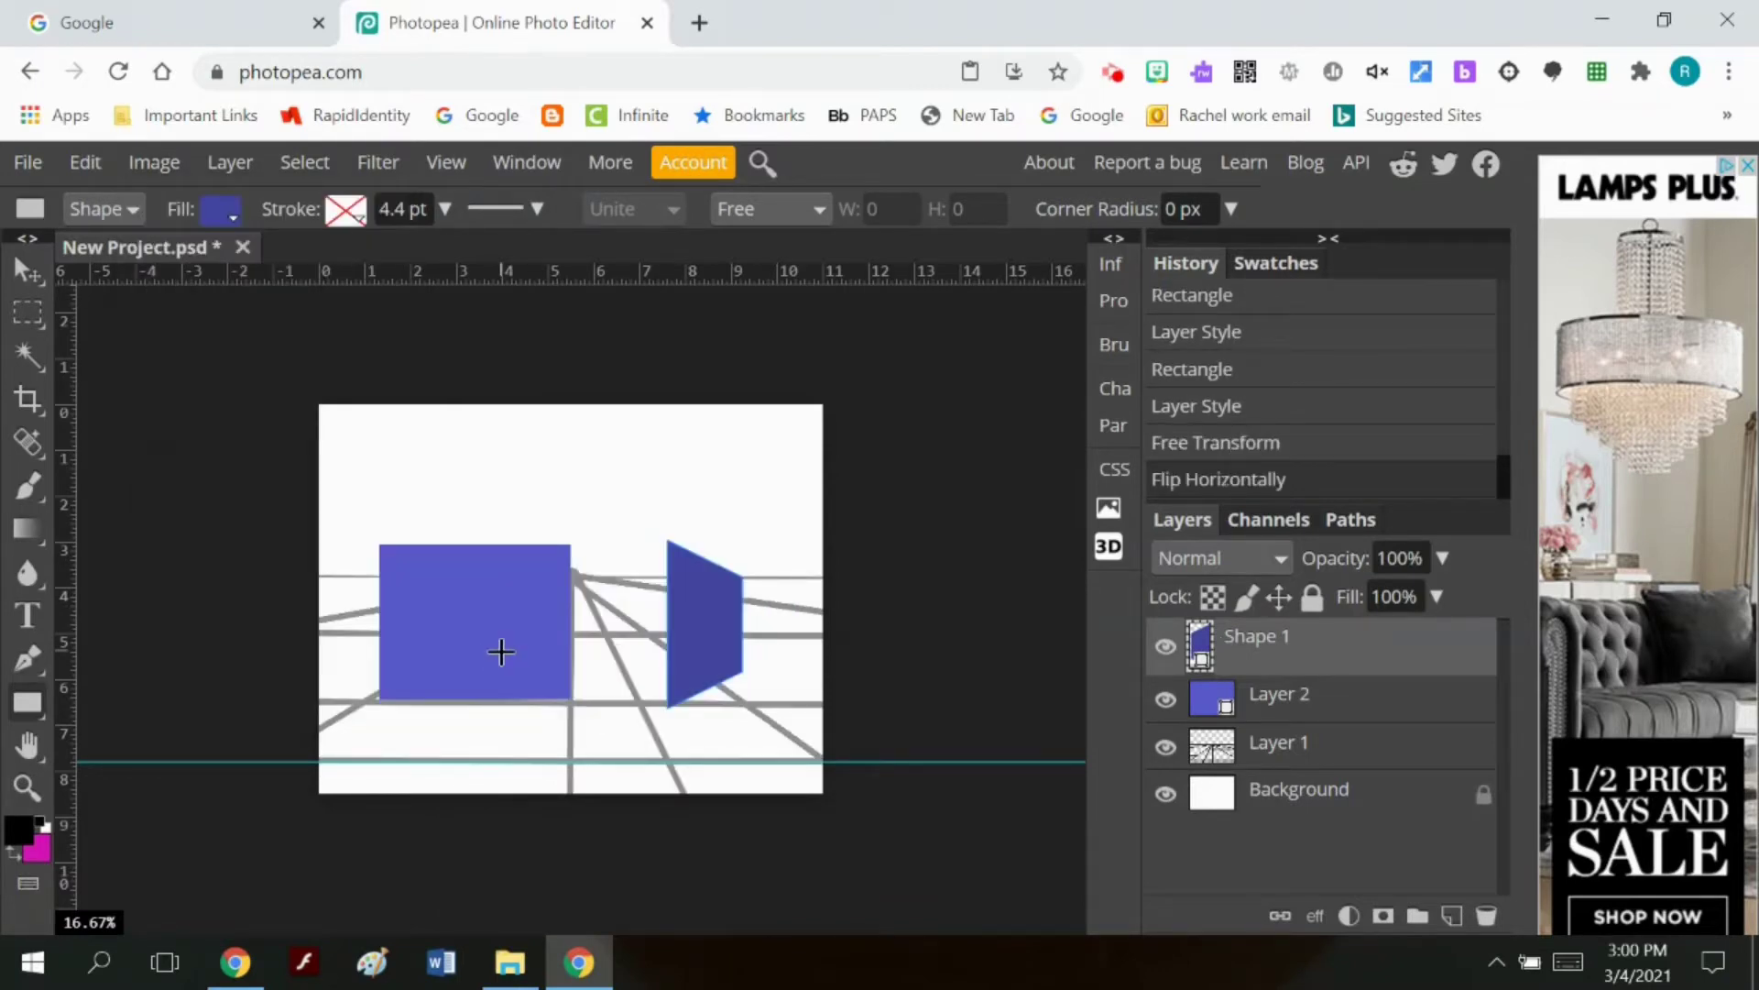
Step: Transform the large blue rectangle: move it down to the horizontal guide, widen it to about 147% past the page edge, and reduce its height to about 56%
{"action": "left_click", "coordinate": [1255, 712]}
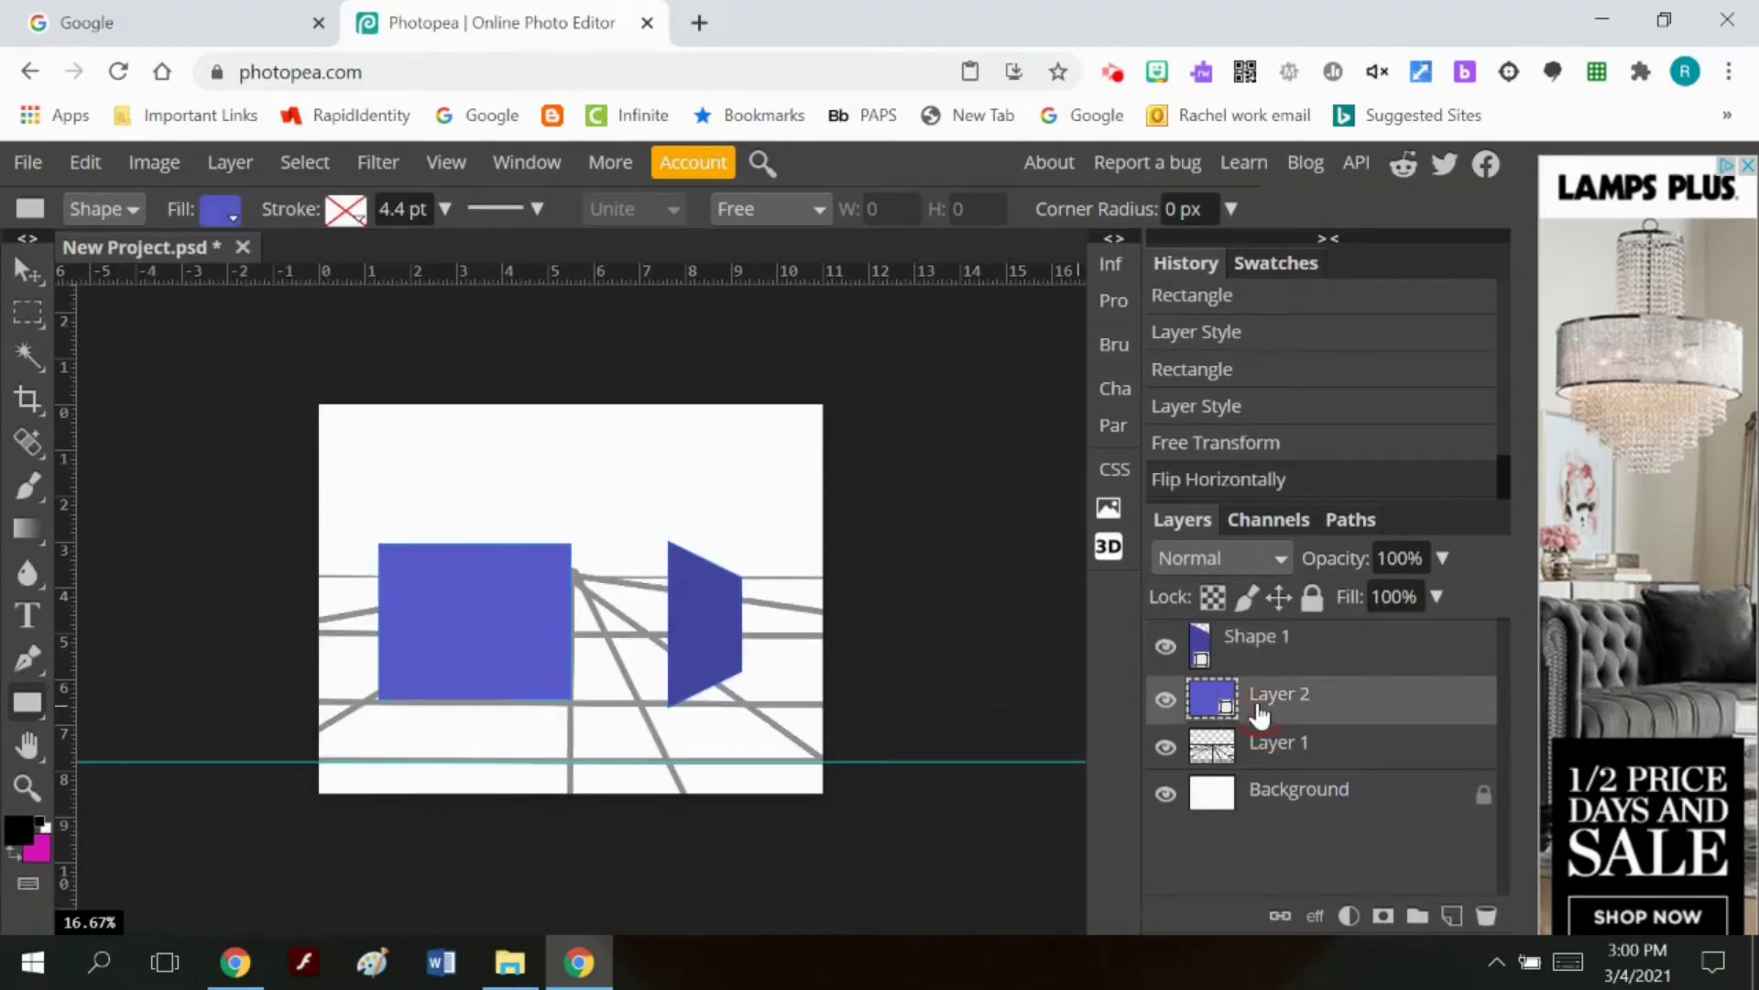
{"action": "left_click", "coordinate": [85, 163]}
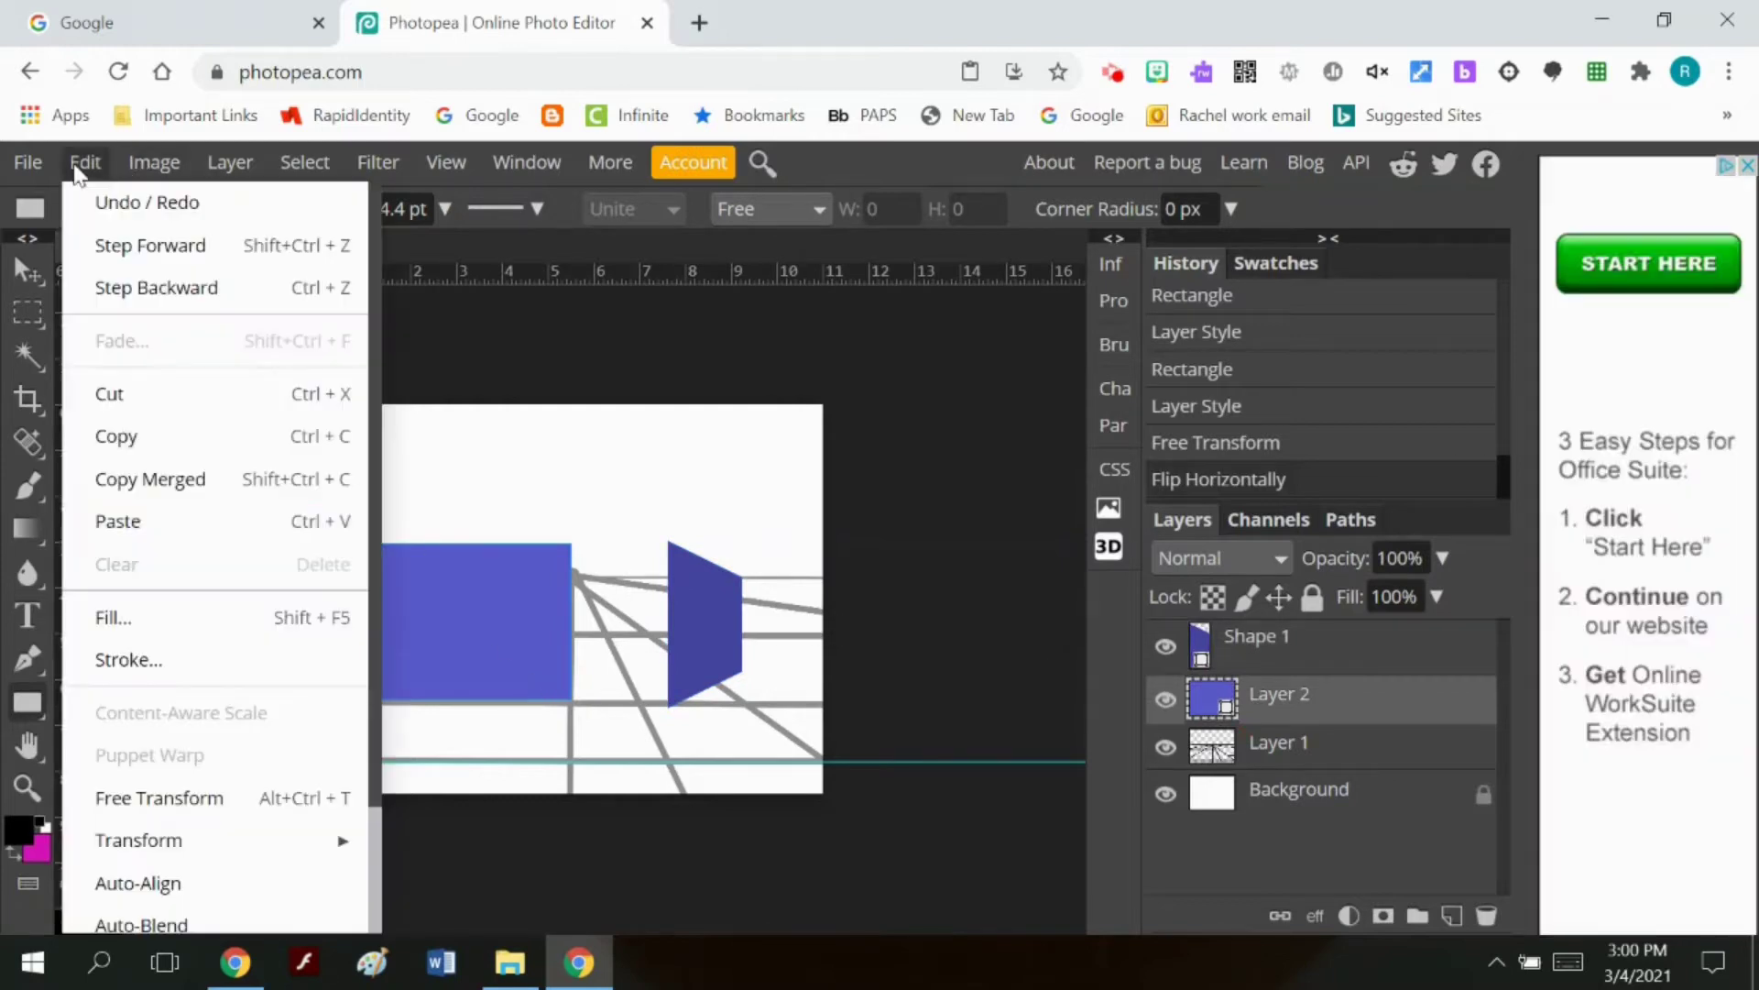
{"action": "mouse_move", "coordinate": [205, 837]}
{"action": "left_click", "coordinate": [433, 560]}
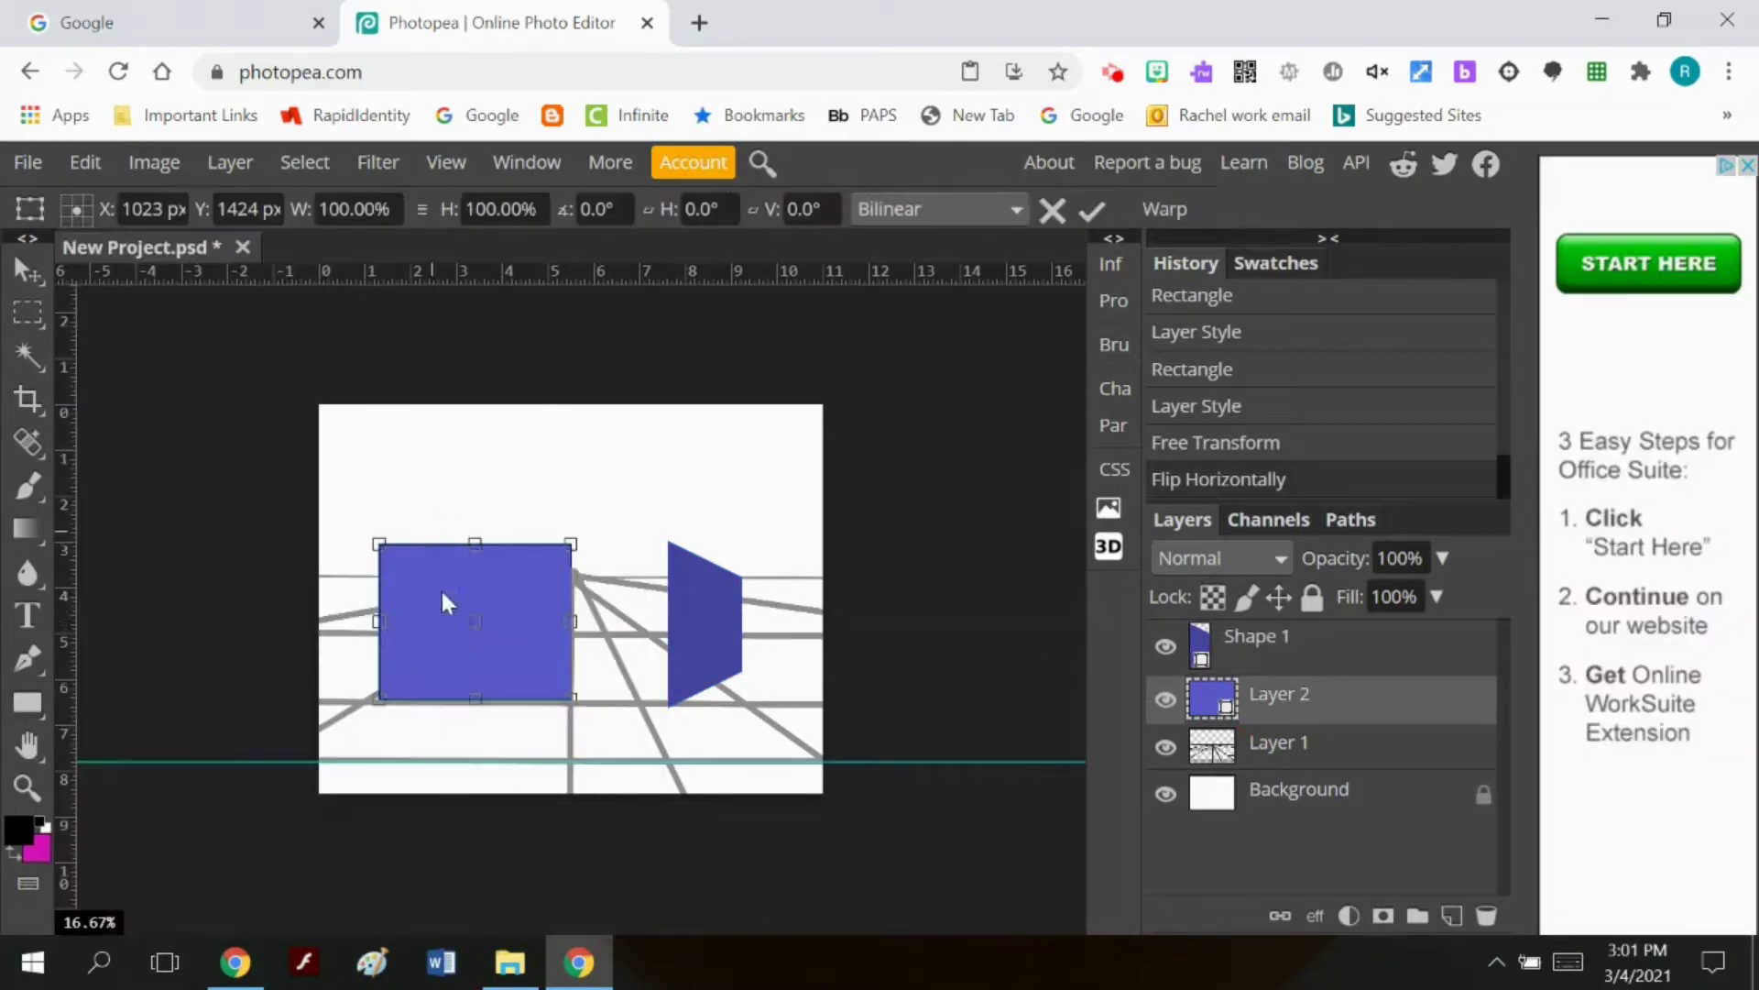
{"action": "left_click_drag", "start_coordinate": [464, 625], "coordinate": [289, 692]}
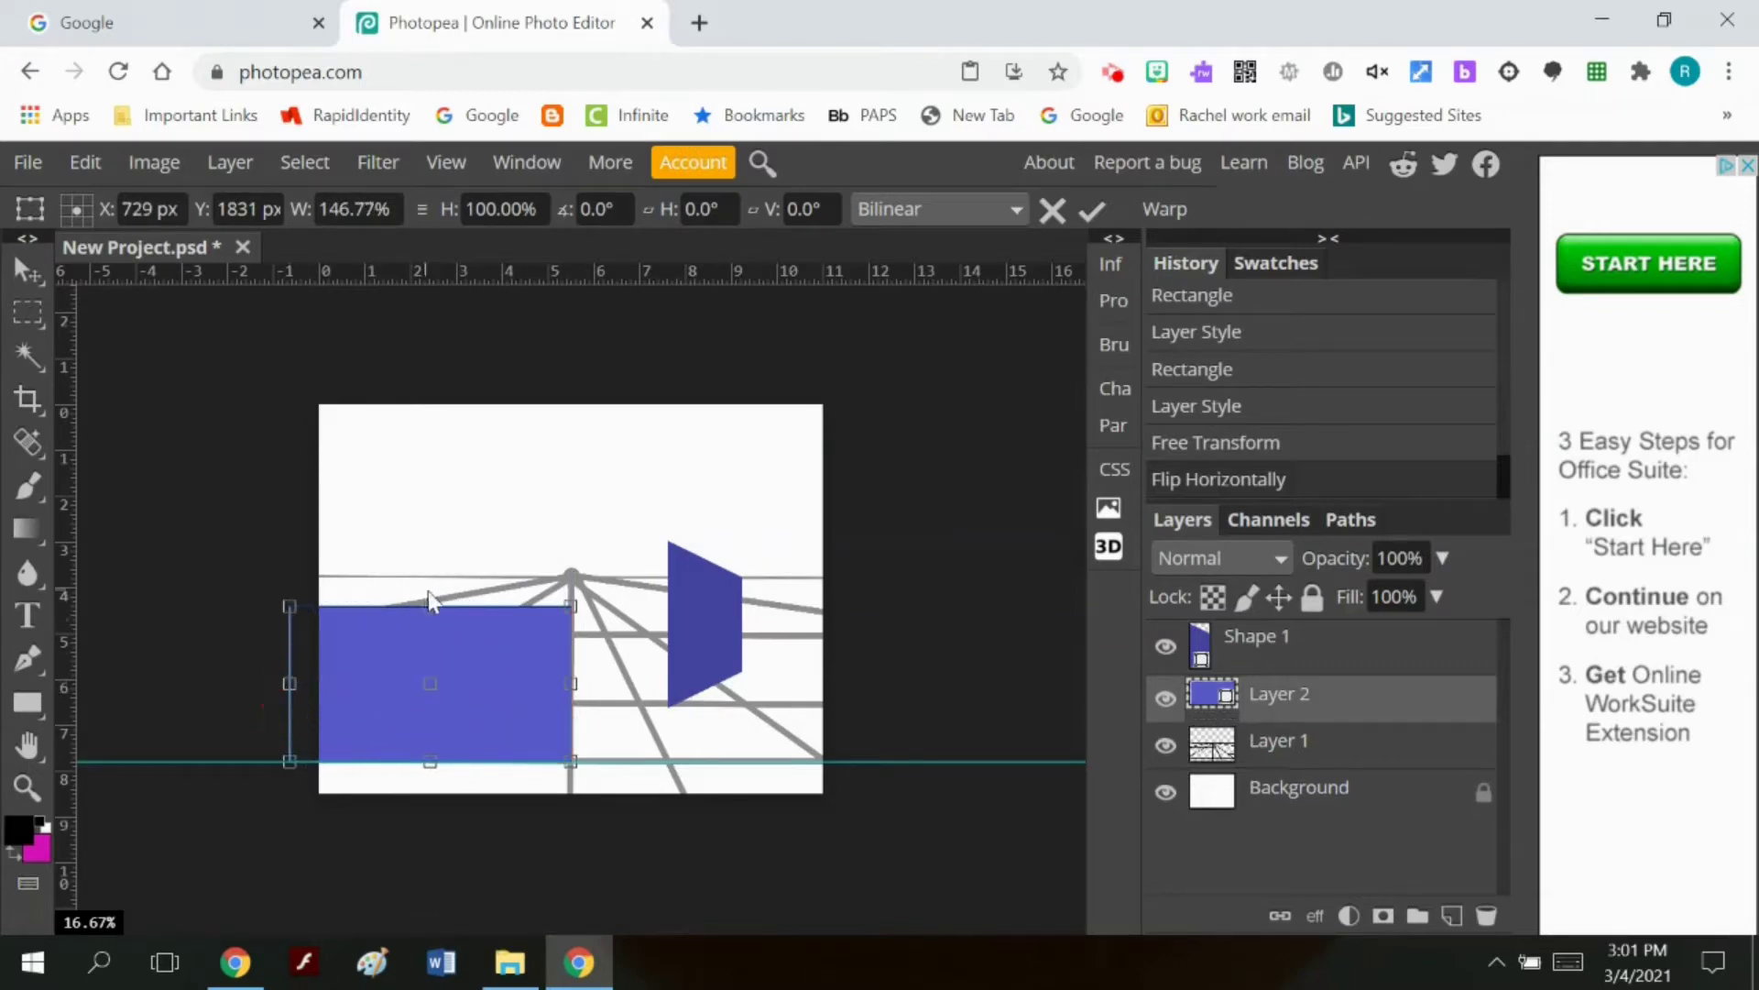
{"action": "left_click_drag", "start_coordinate": [430, 606], "coordinate": [429, 673]}
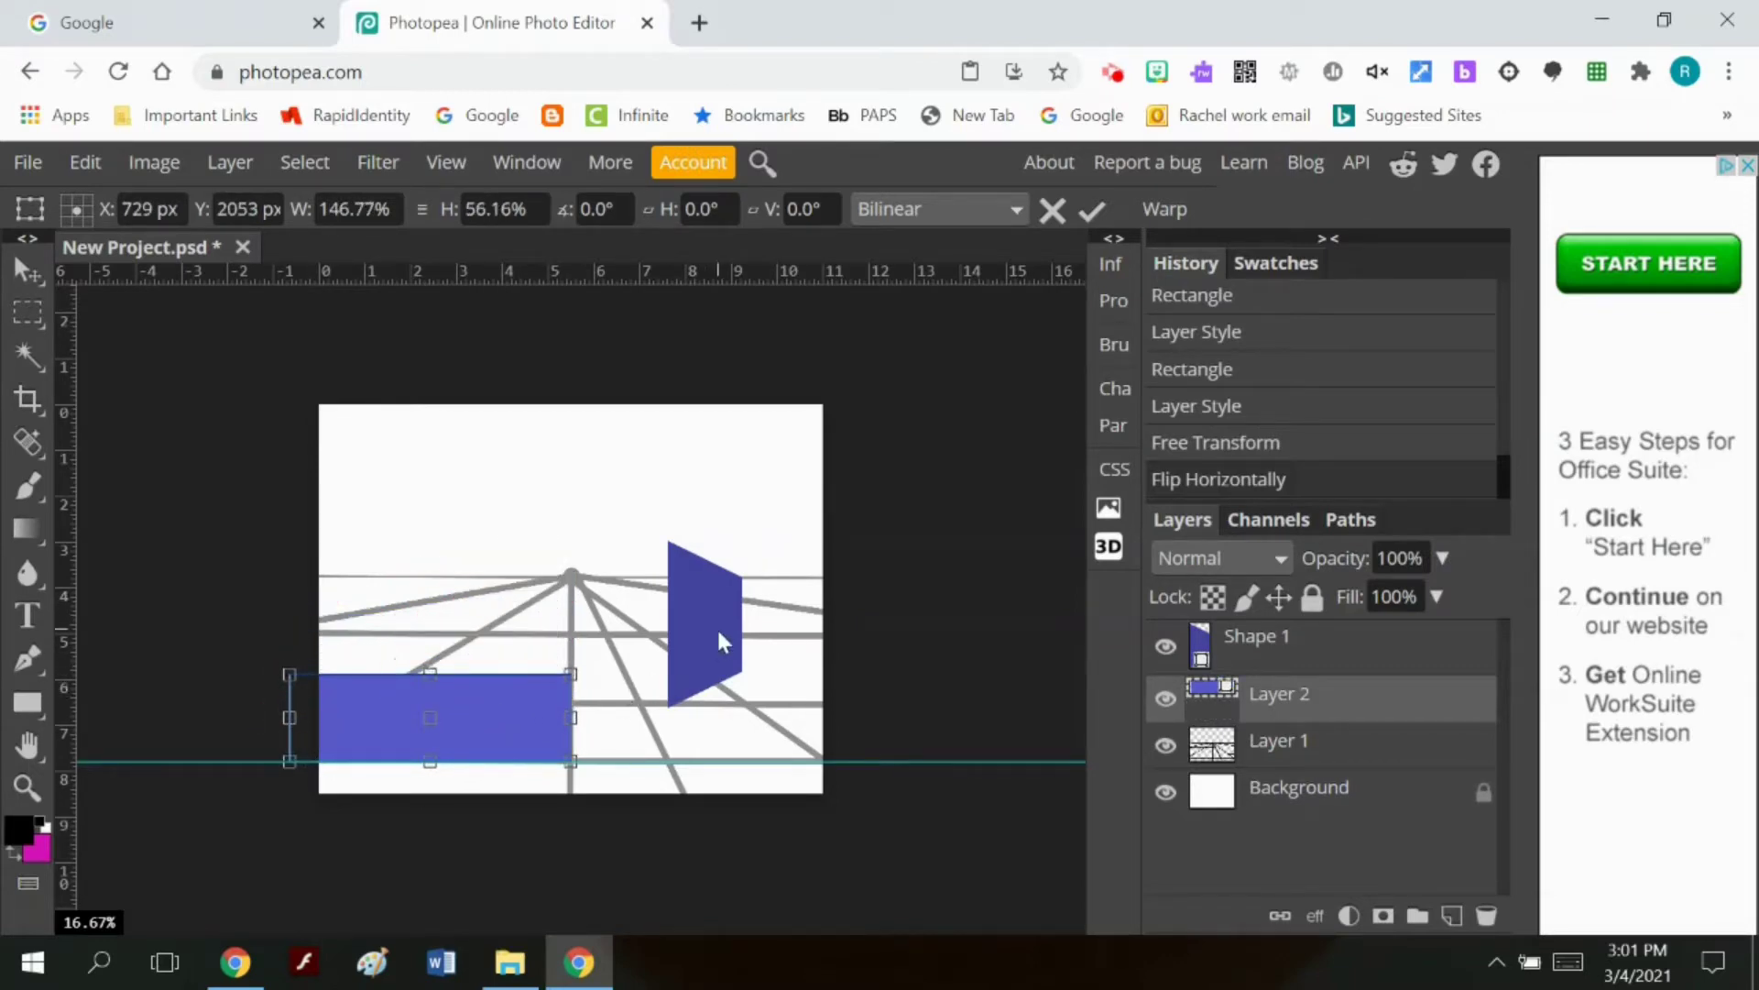
Step: Move the large rectangle up onto the ground line at about 5 in and place the dark side face against its right edge
{"action": "left_click", "coordinate": [1251, 651]}
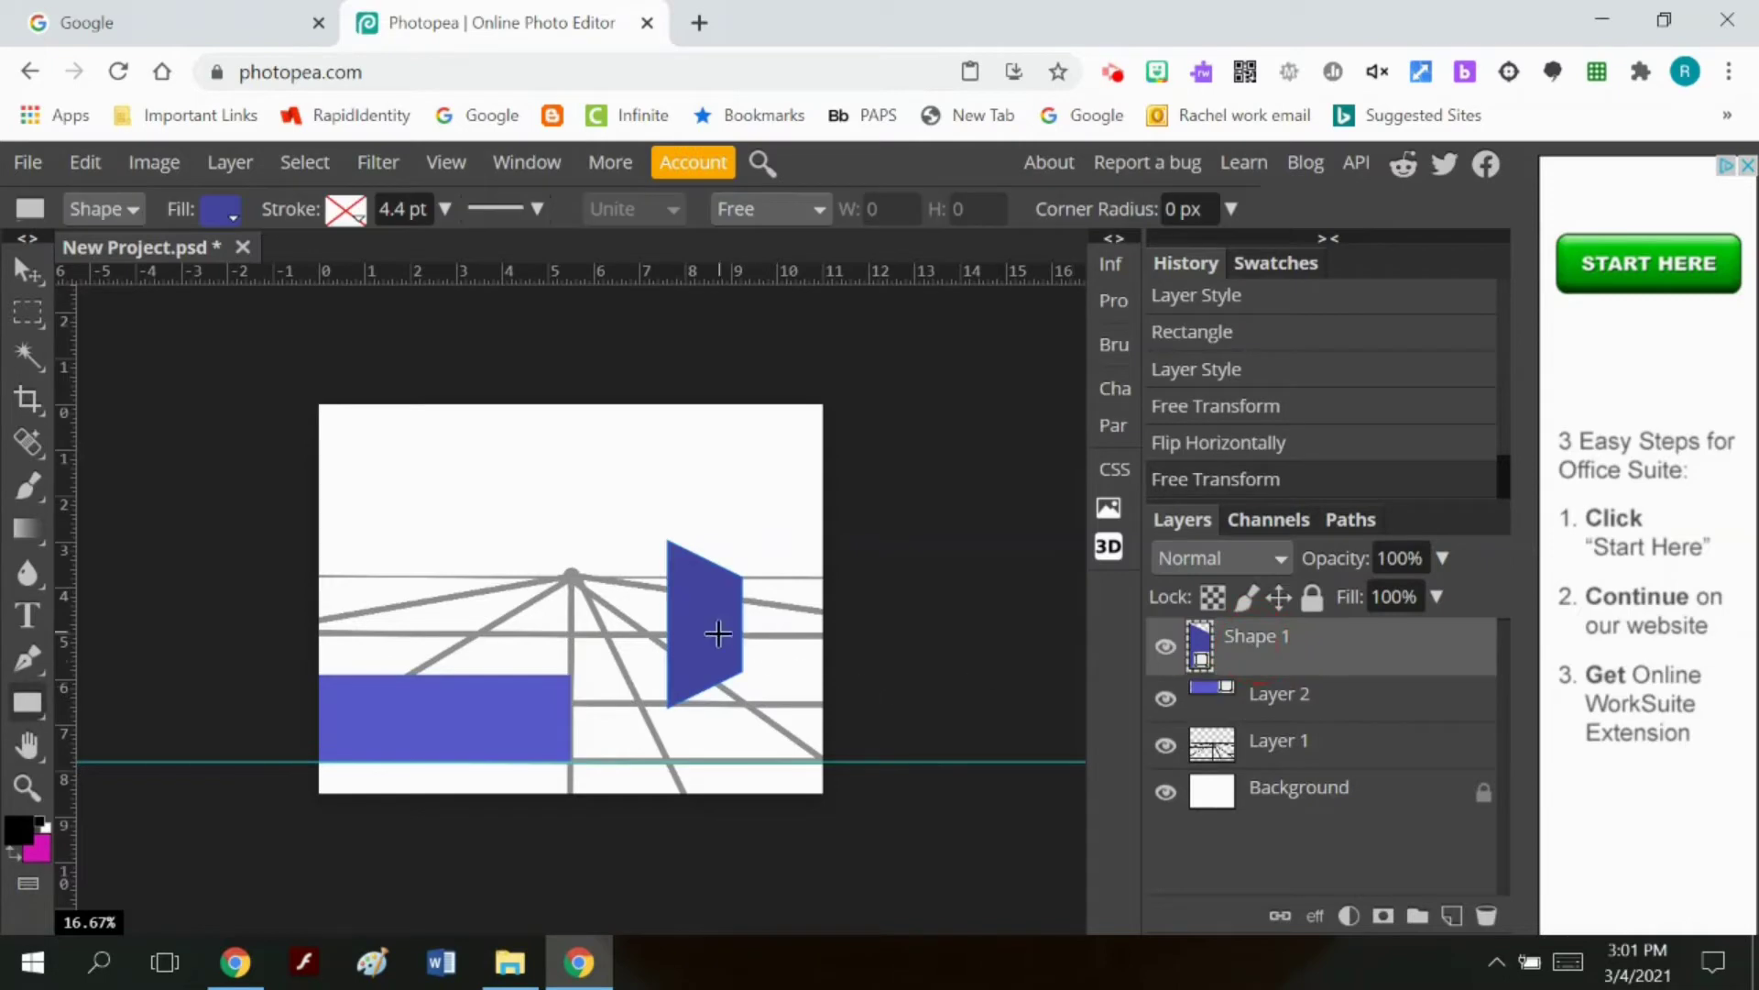
{"action": "left_click", "coordinate": [1310, 696]}
{"action": "key", "text": "v"}
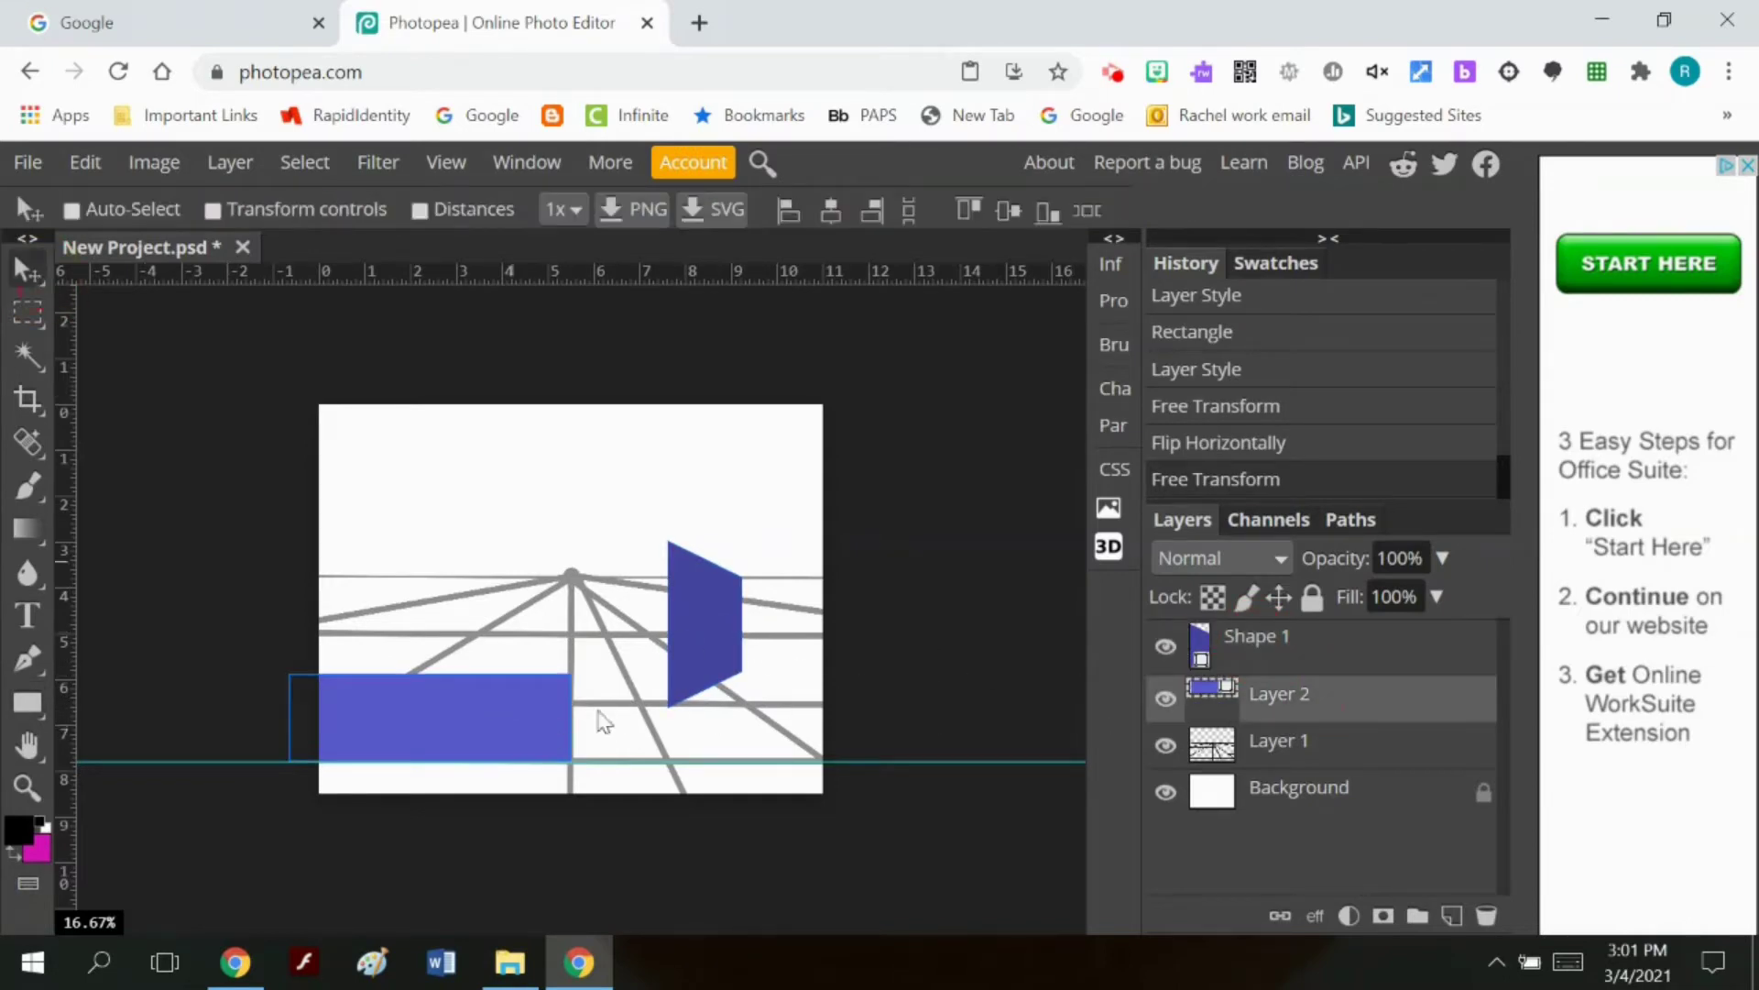
{"action": "left_click_drag", "start_coordinate": [518, 718], "coordinate": [437, 591]}
{"action": "left_click", "coordinate": [1356, 652]}
{"action": "left_click_drag", "start_coordinate": [703, 614], "coordinate": [528, 531]}
Step: Transform the dark side face to lower its top until its left edge matches the large rectangle's height
{"action": "left_click", "coordinate": [86, 162]}
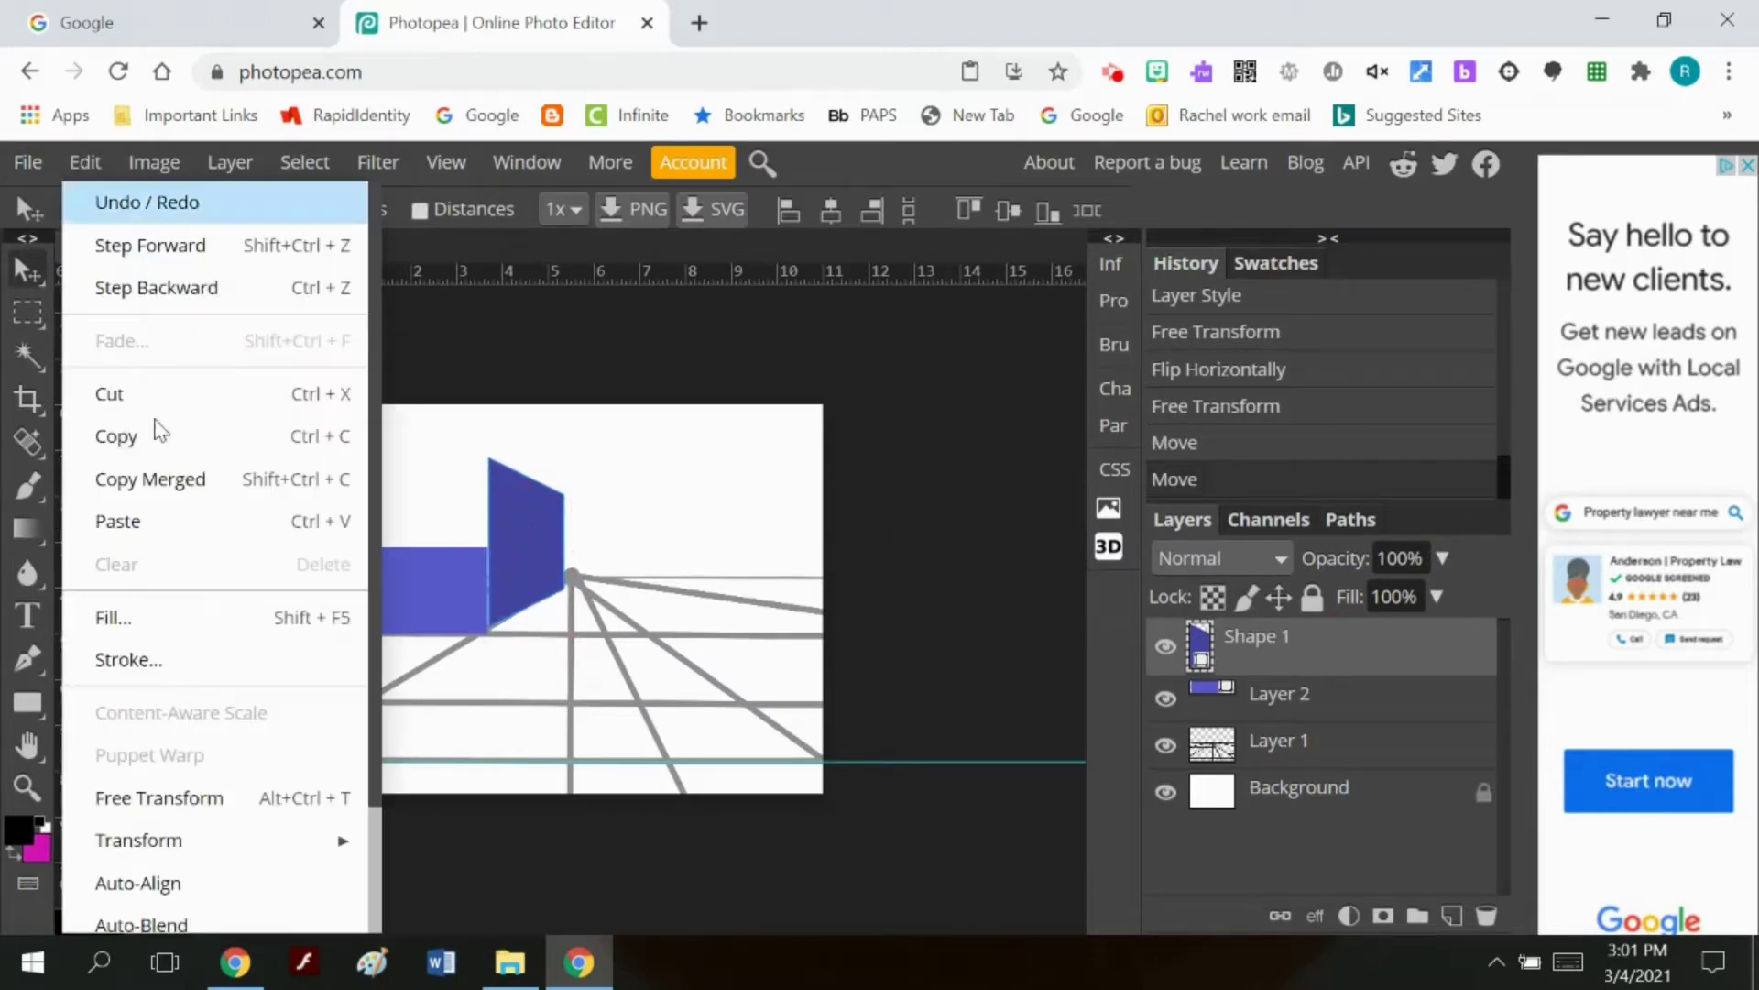
{"action": "mouse_move", "coordinate": [229, 840]}
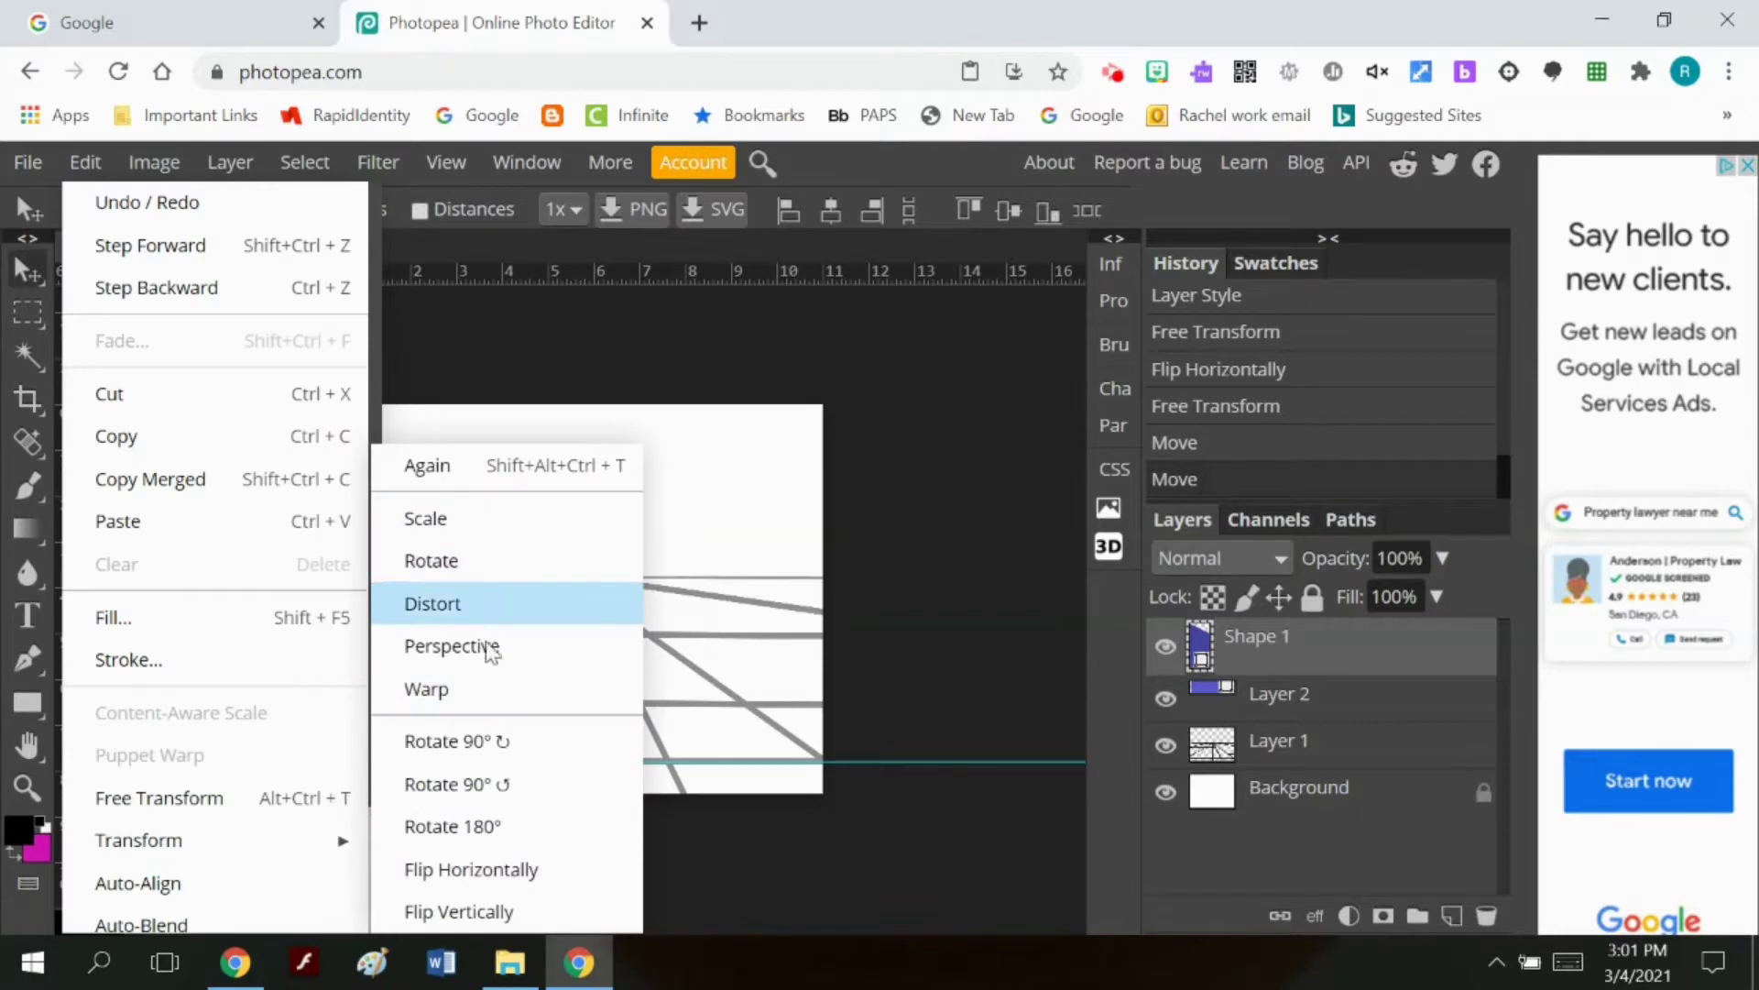
{"action": "left_click", "coordinate": [449, 689]}
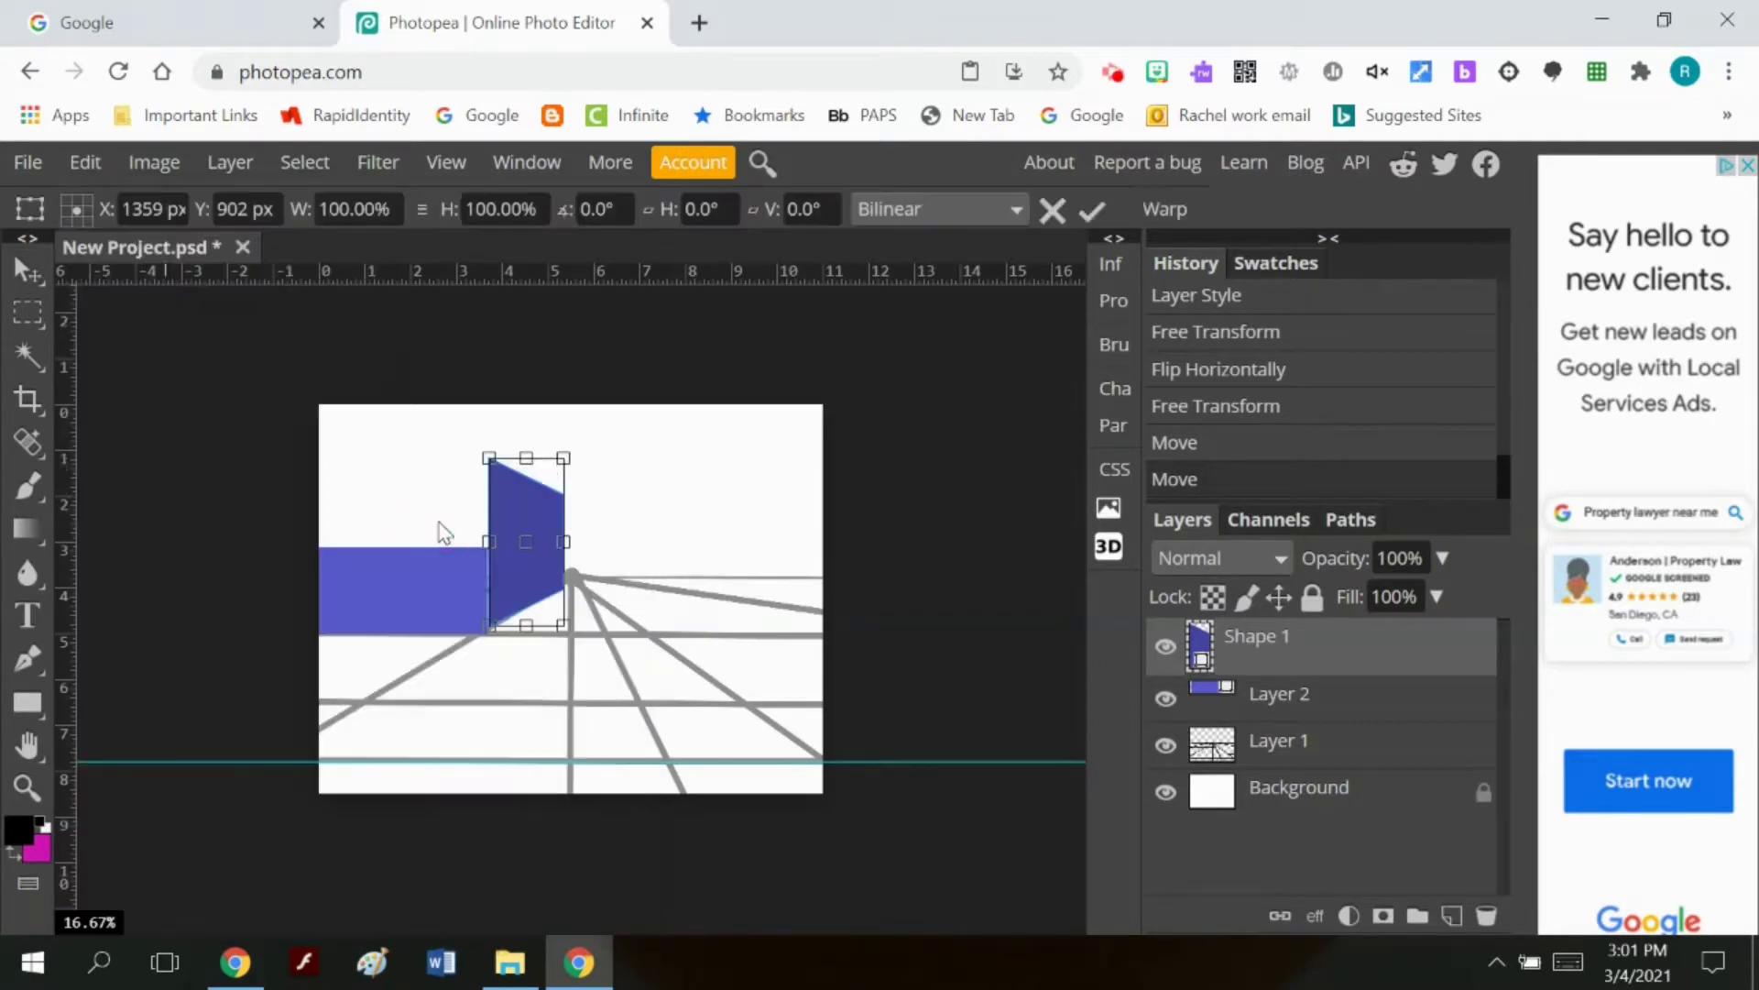
{"action": "left_click_drag", "start_coordinate": [525, 460], "coordinate": [525, 545]}
{"action": "left_click_drag", "start_coordinate": [570, 633], "coordinate": [566, 619]}
{"action": "left_click", "coordinate": [1091, 210]}
Step: Apply a Perspective transform to the dark side face, shortening its right edge symmetrically toward the vanishing point
{"action": "left_click", "coordinate": [101, 157]}
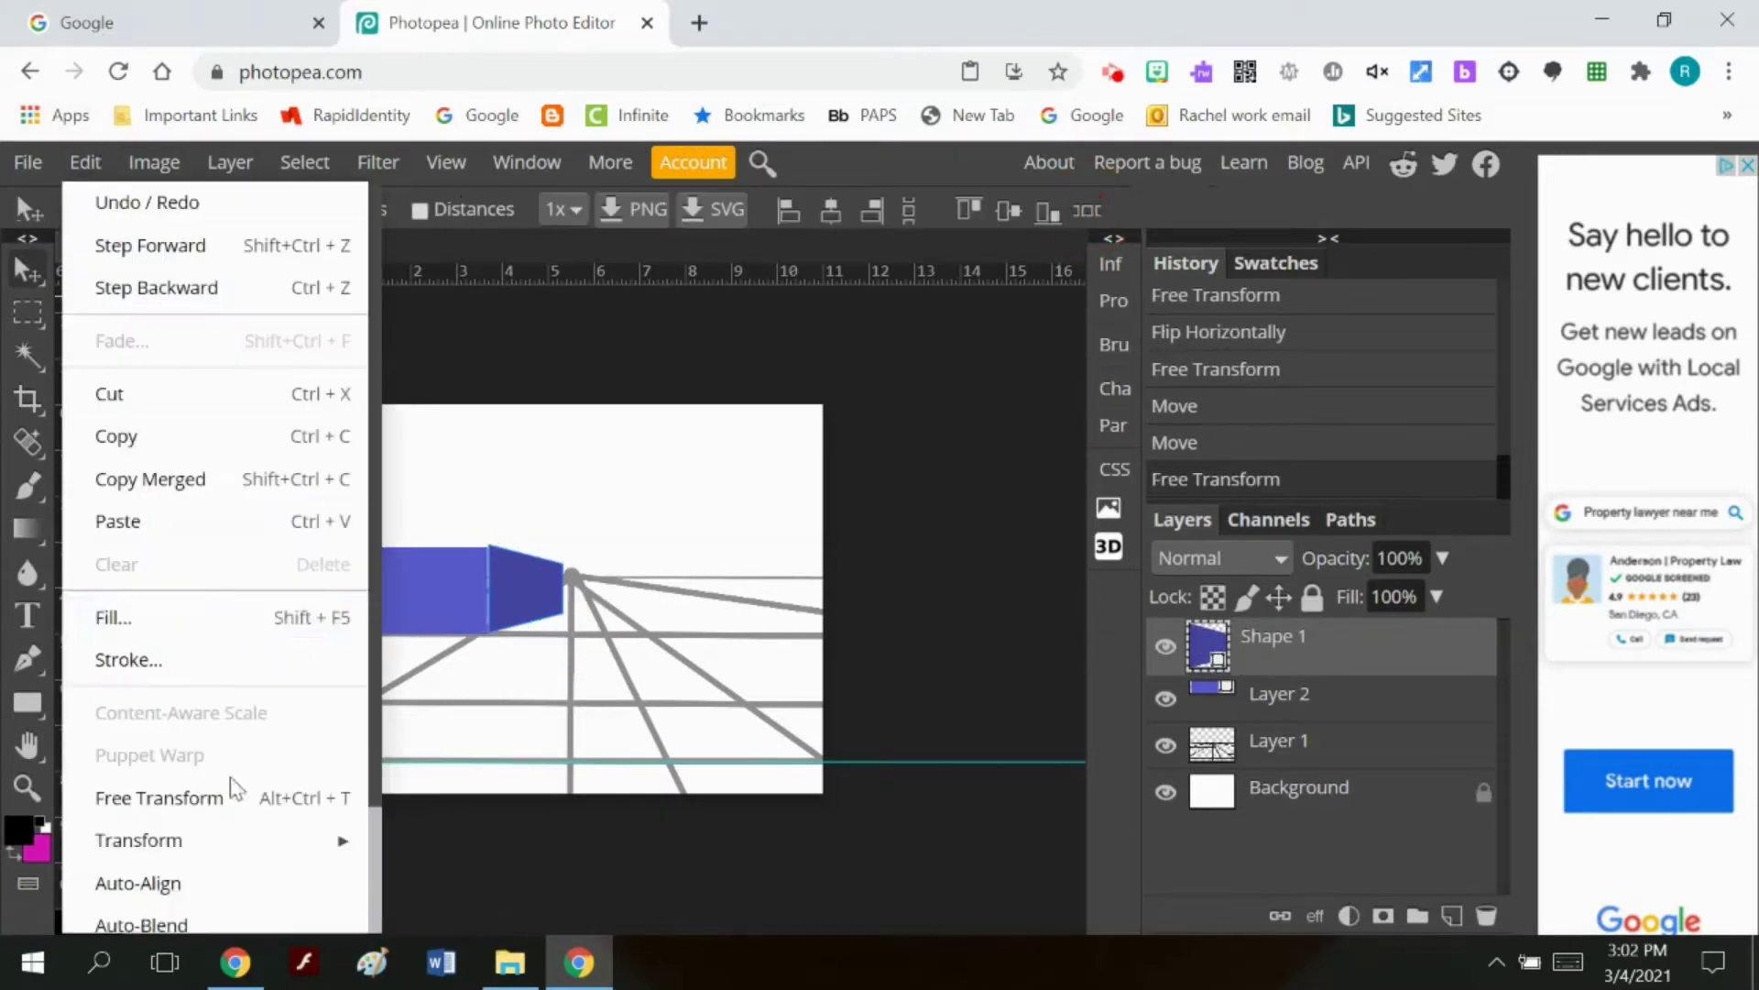
{"action": "mouse_move", "coordinate": [239, 837]}
{"action": "left_click", "coordinate": [483, 644]}
{"action": "left_click_drag", "start_coordinate": [562, 625], "coordinate": [565, 549]}
{"action": "left_click", "coordinate": [543, 603]}
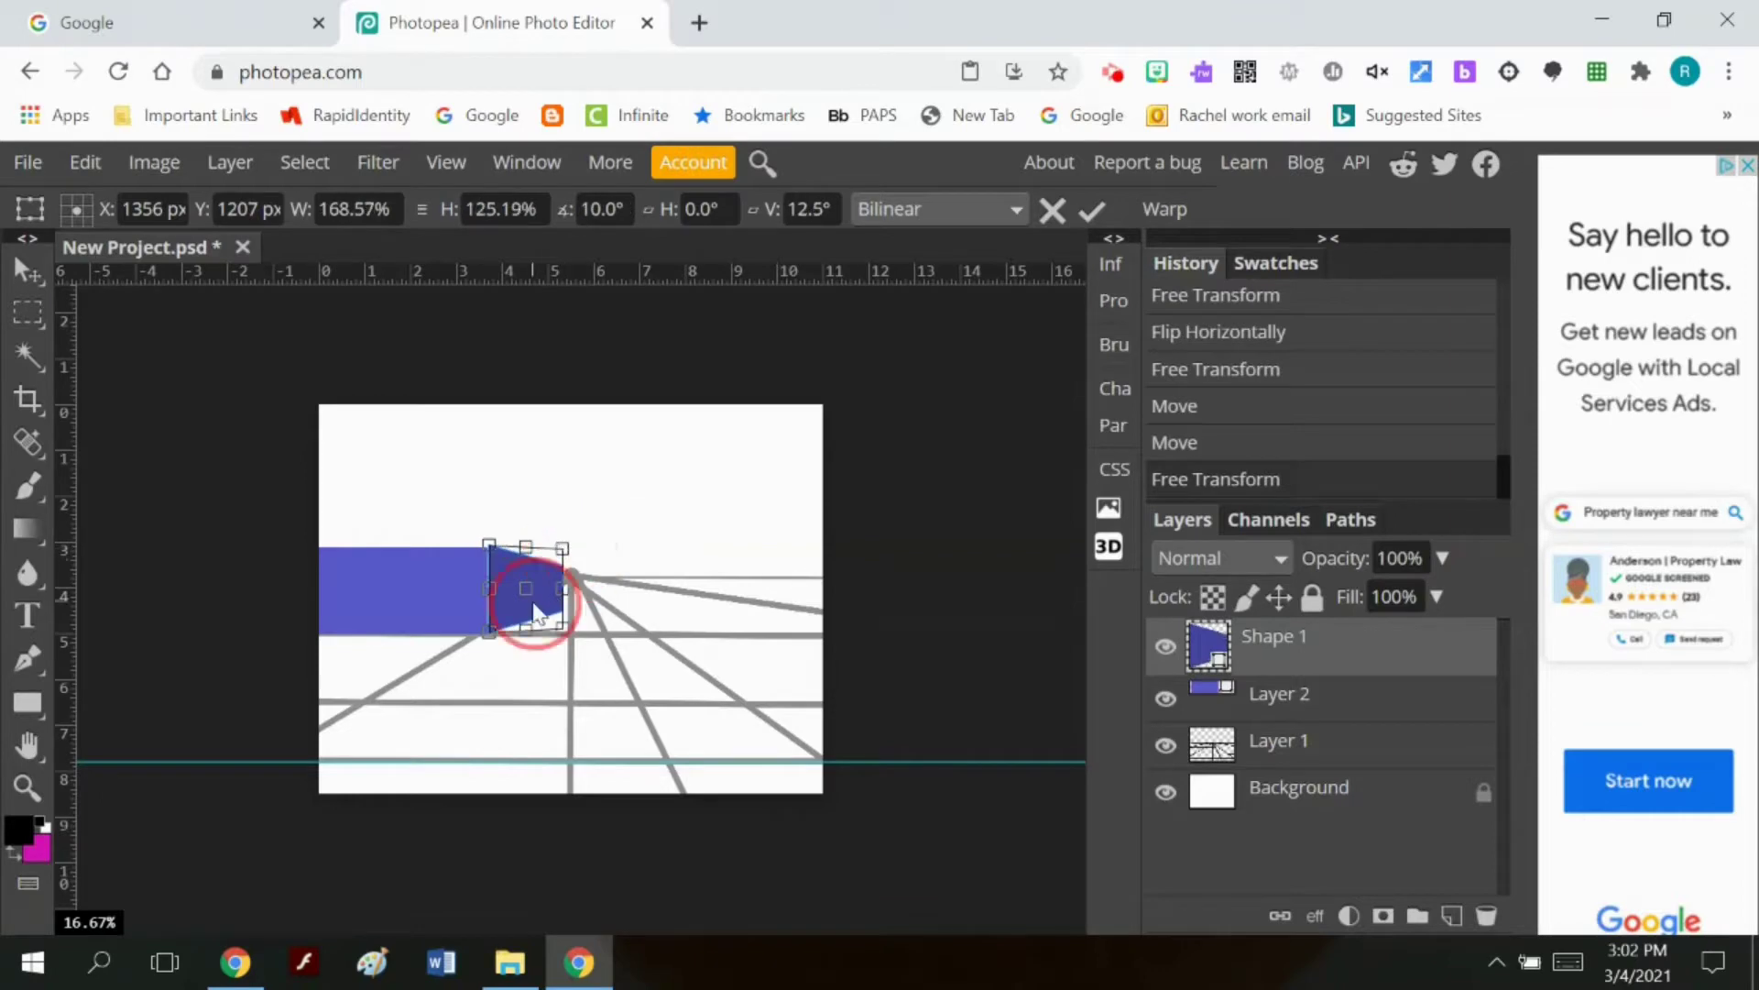
{"action": "left_click_drag", "start_coordinate": [557, 623], "coordinate": [561, 617]}
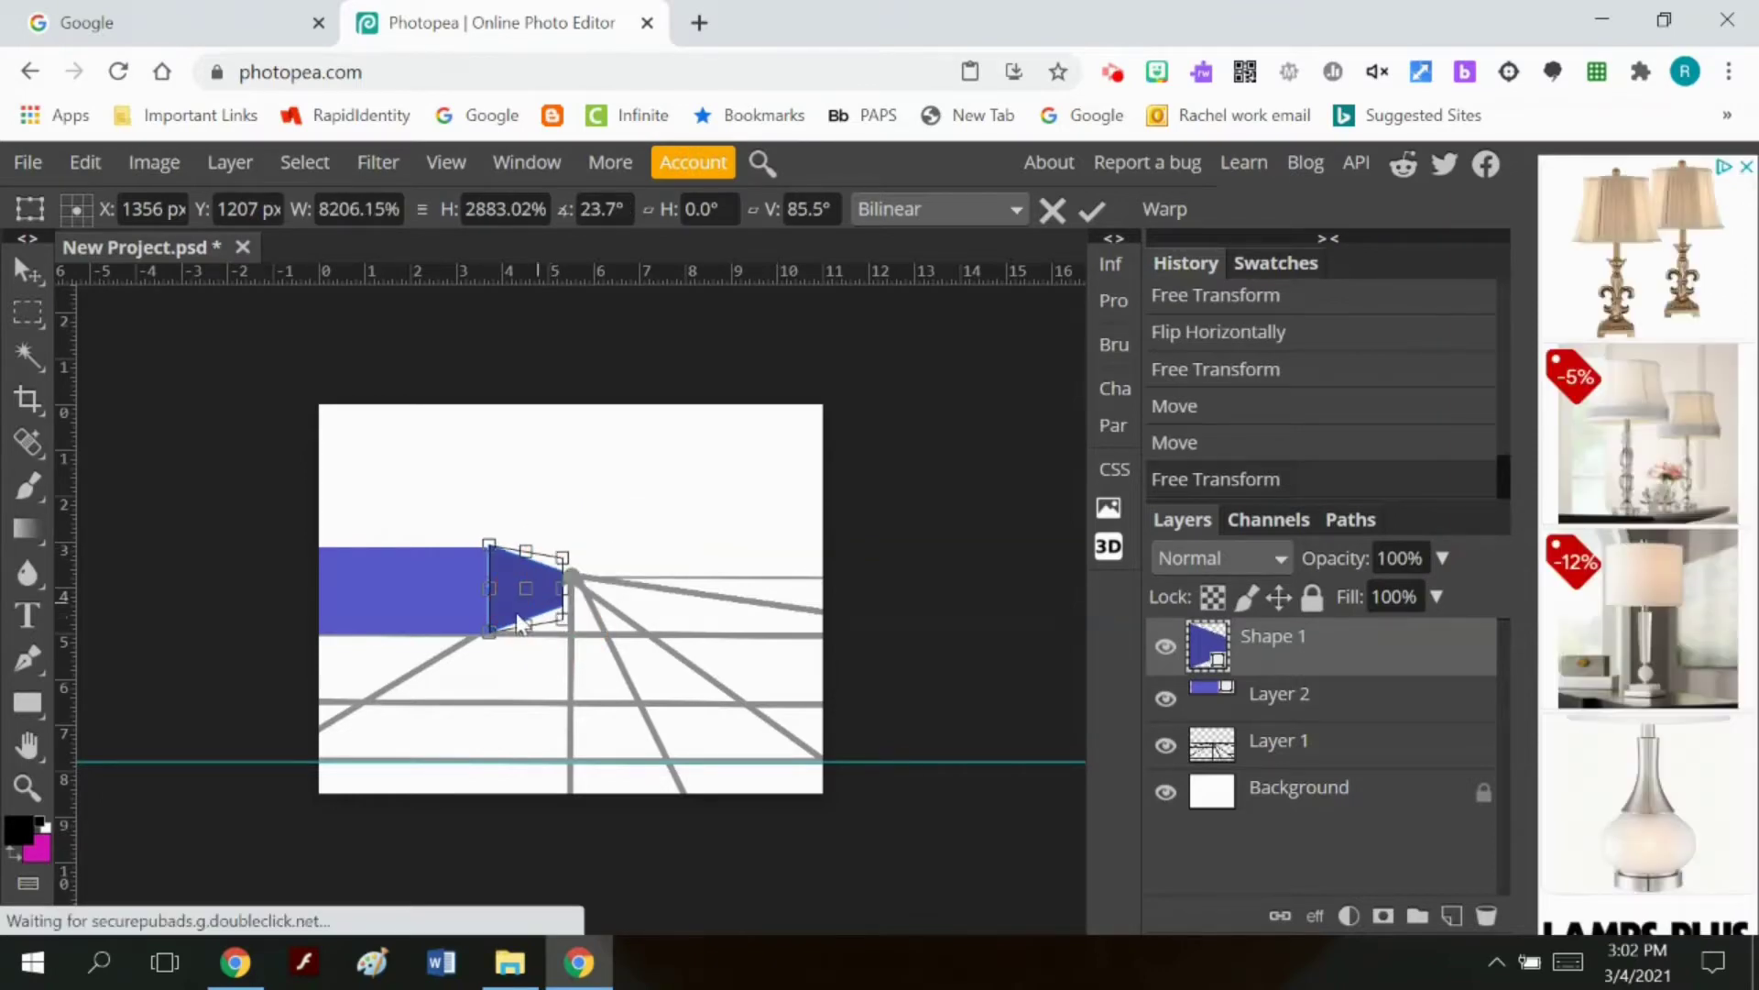
{"action": "left_click", "coordinate": [1089, 209]}
Step: Move the light front face and the dark side face slightly up so the left box sits just above the ground line
{"action": "left_click", "coordinate": [1273, 697]}
{"action": "left_click_drag", "start_coordinate": [443, 609], "coordinate": [535, 605]}
{"action": "left_click", "coordinate": [1274, 653]}
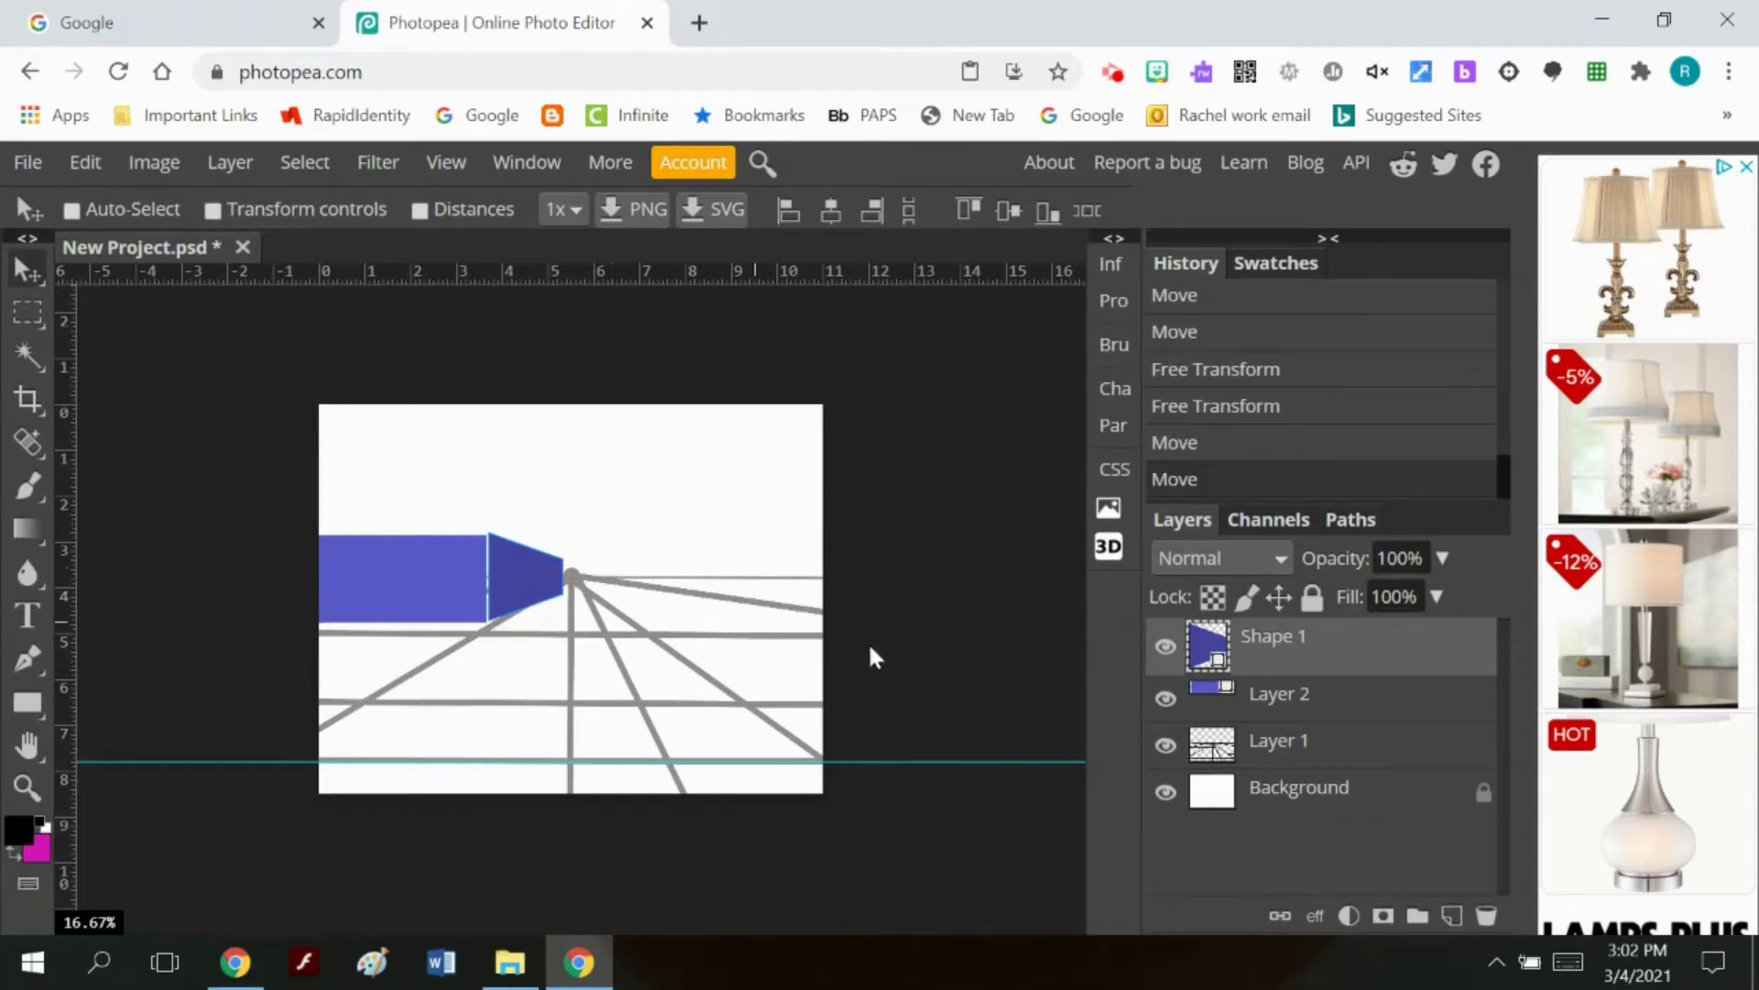
Step: Above Layer 1, draw a rectangle about 3.8 by 3.4 in that starts at about 9 in and runs past the page's right edge
{"action": "left_click", "coordinate": [1278, 753]}
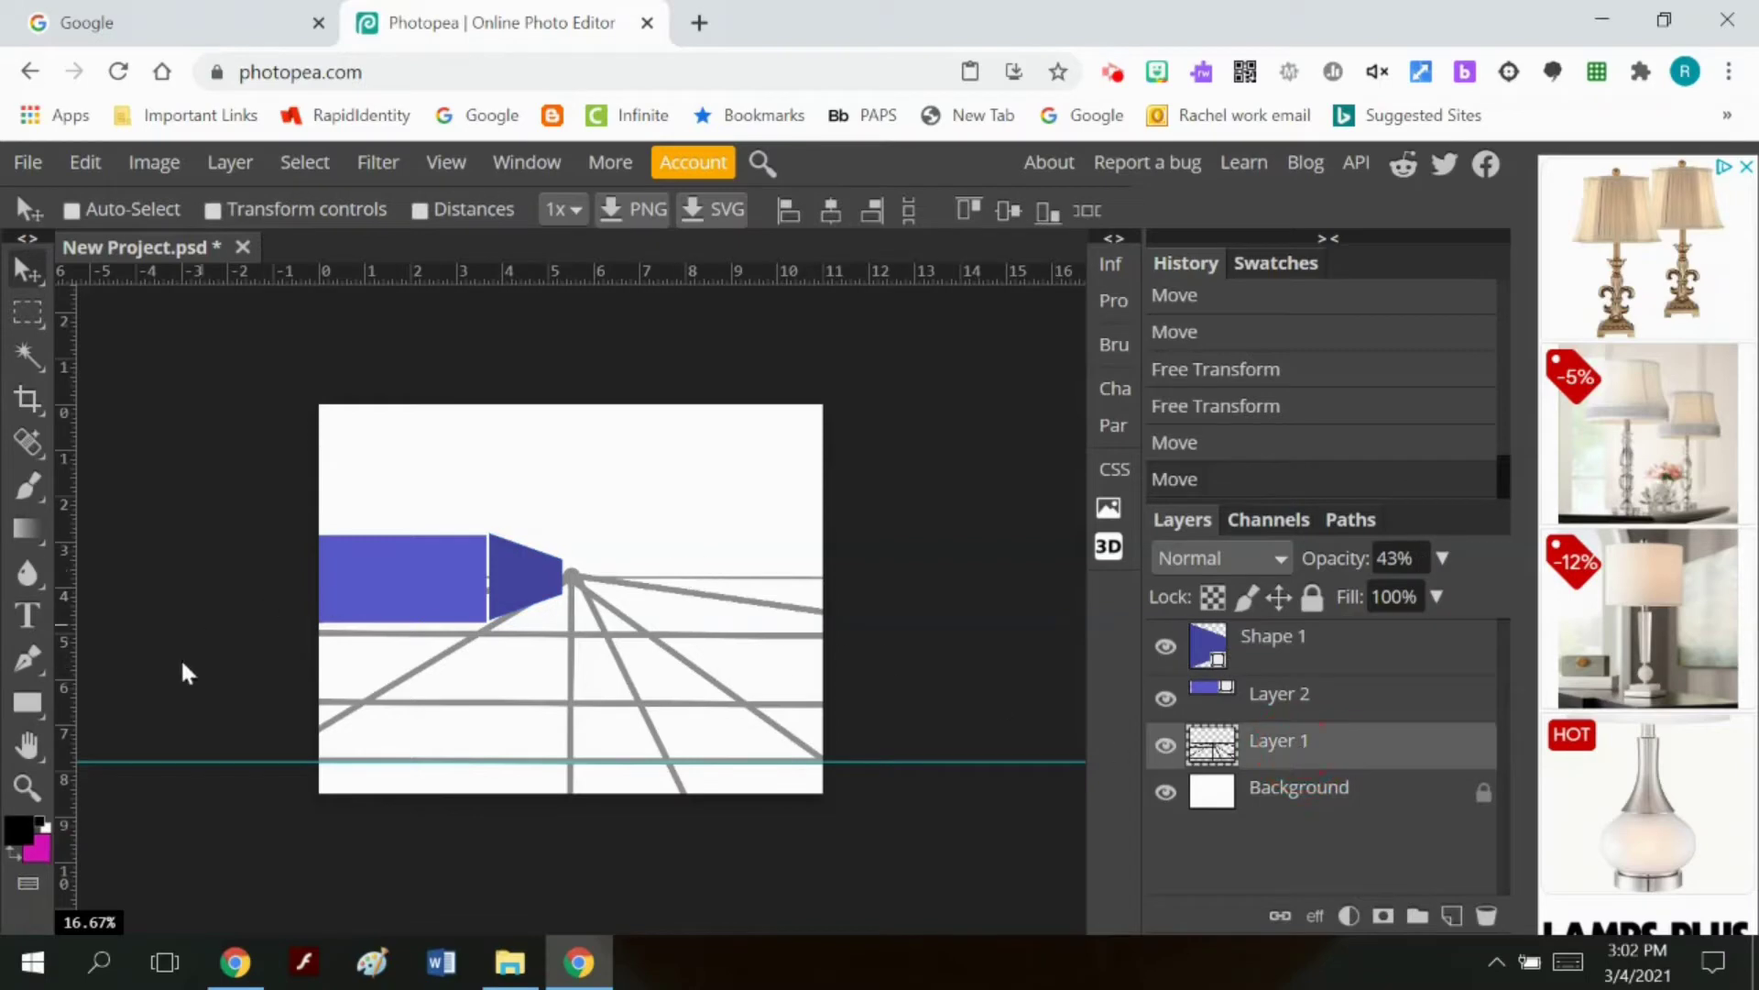
{"action": "left_click", "coordinate": [27, 702]}
{"action": "left_click_drag", "start_coordinate": [734, 553], "coordinate": [905, 705]}
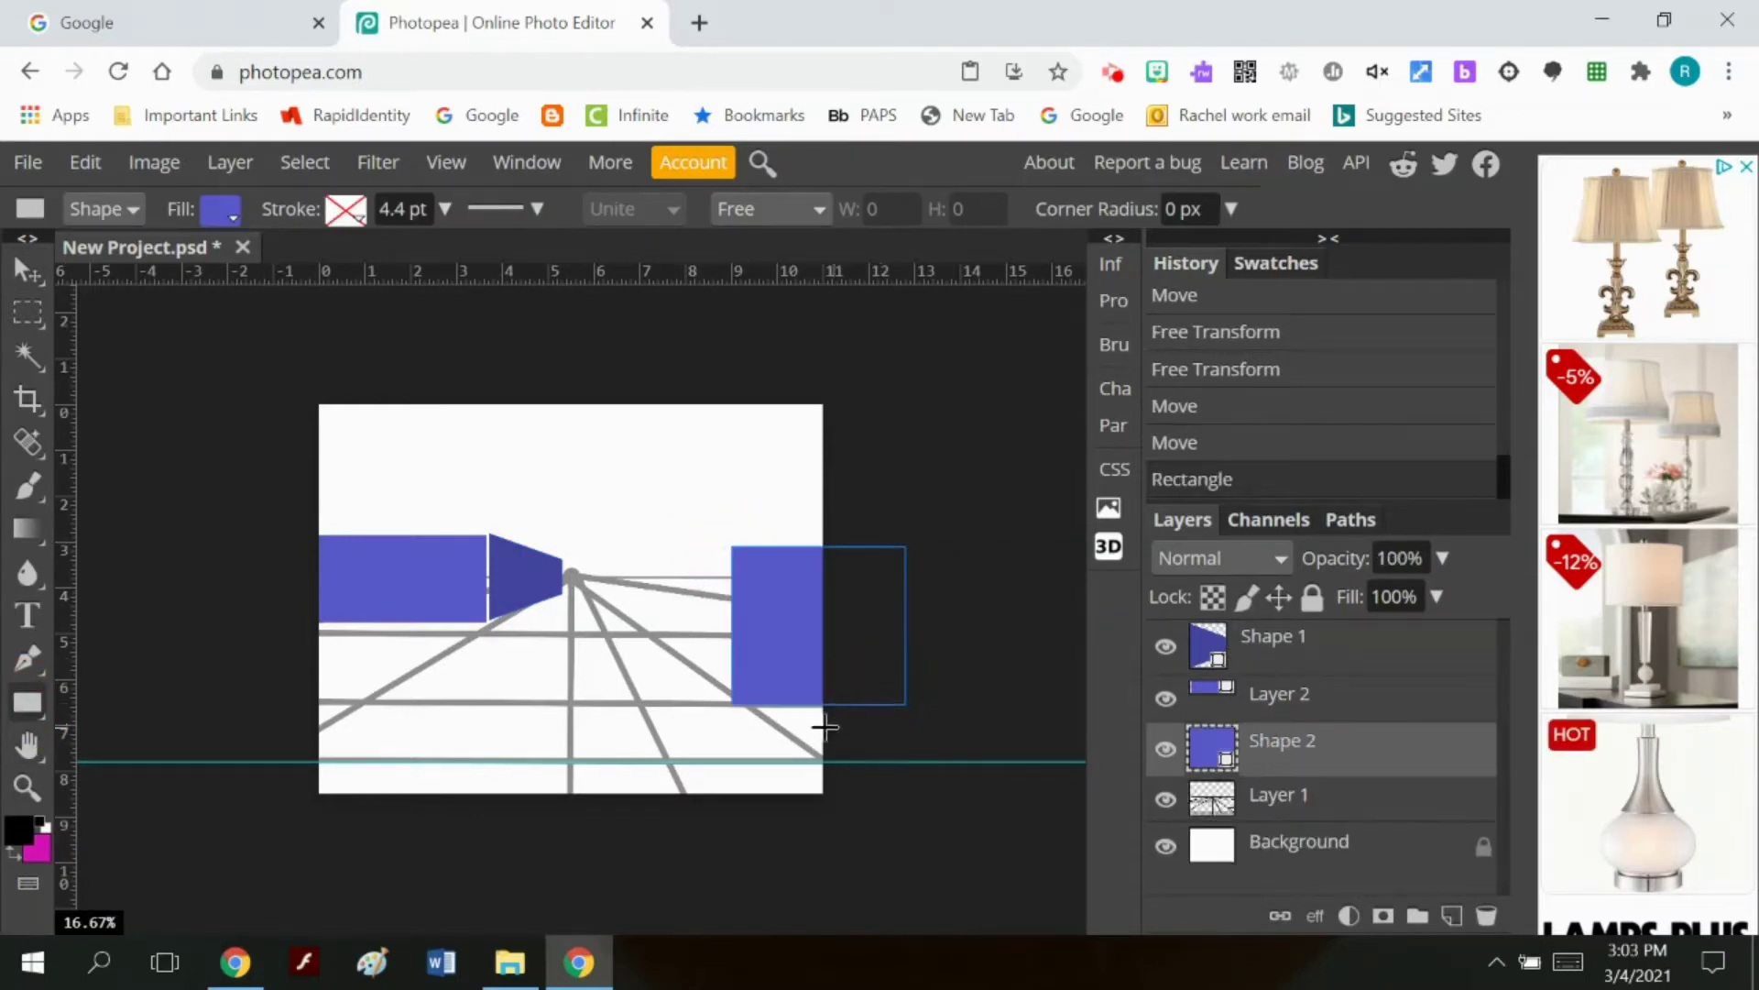
Step: Draw a smaller rectangle about 1.8 by 2.4 in left of the new one and fill it with the darker blue 4343a6
{"action": "left_click_drag", "start_coordinate": [631, 559], "coordinate": [712, 670]}
{"action": "left_click", "coordinate": [209, 218]}
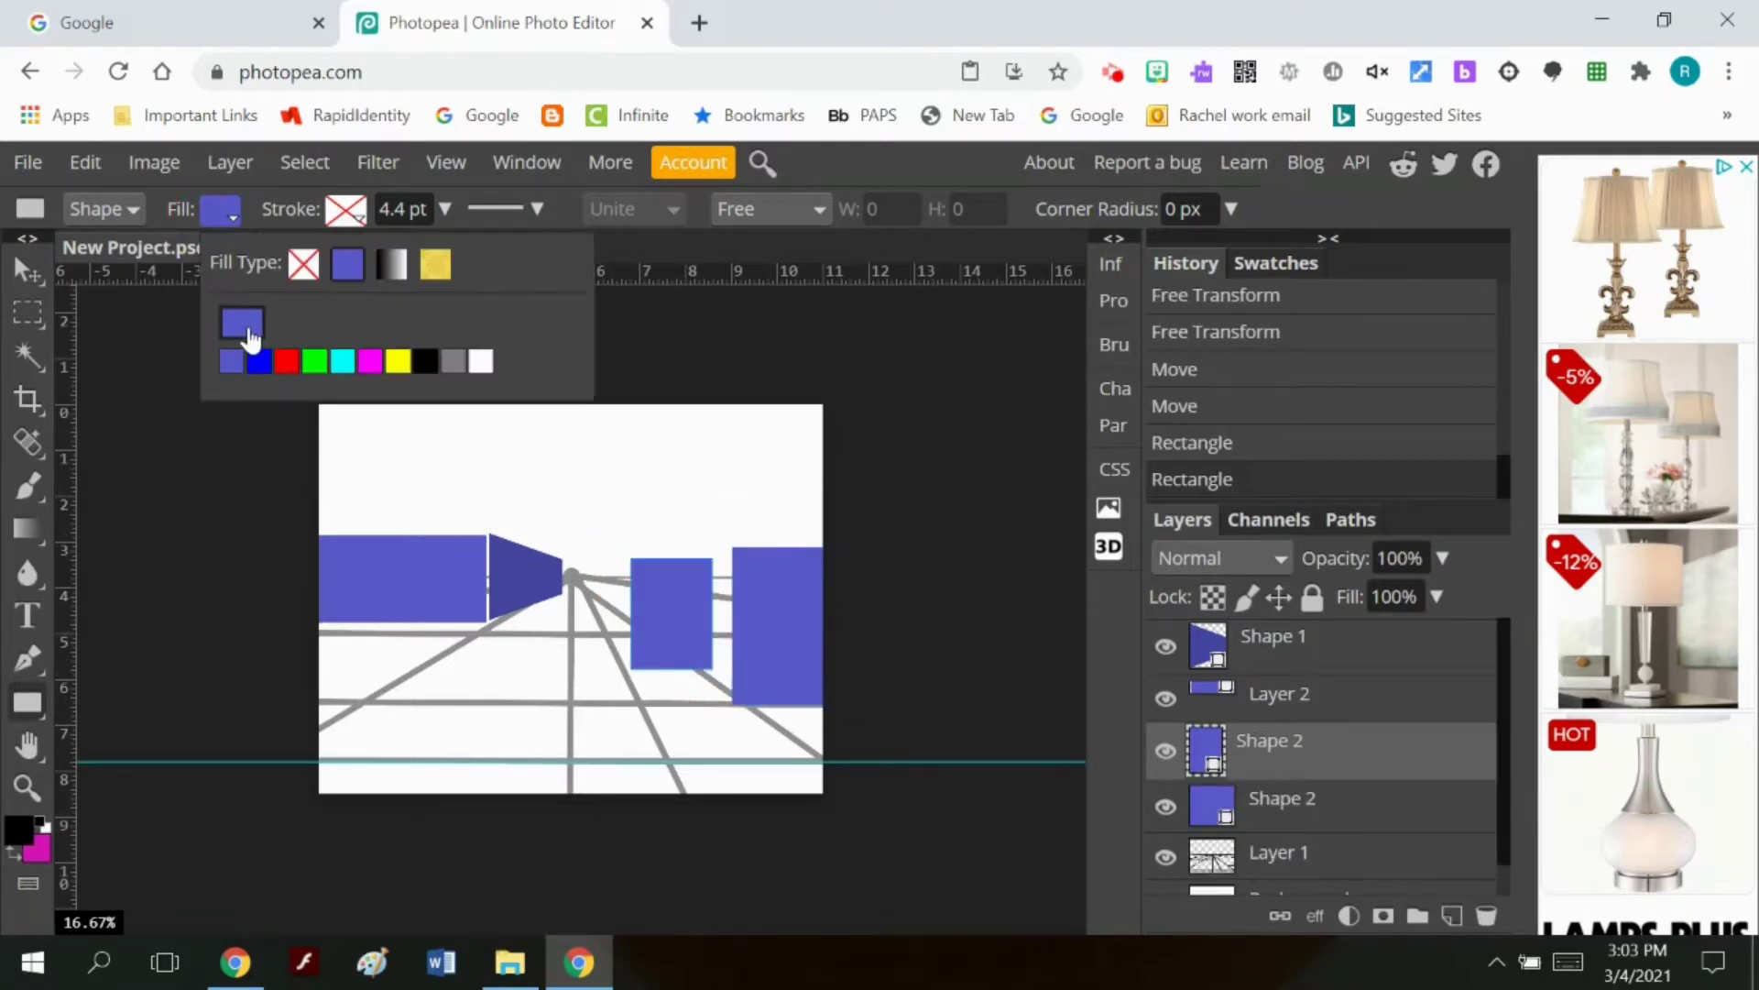
{"action": "left_click", "coordinate": [248, 334]}
{"action": "left_click", "coordinate": [1043, 497]}
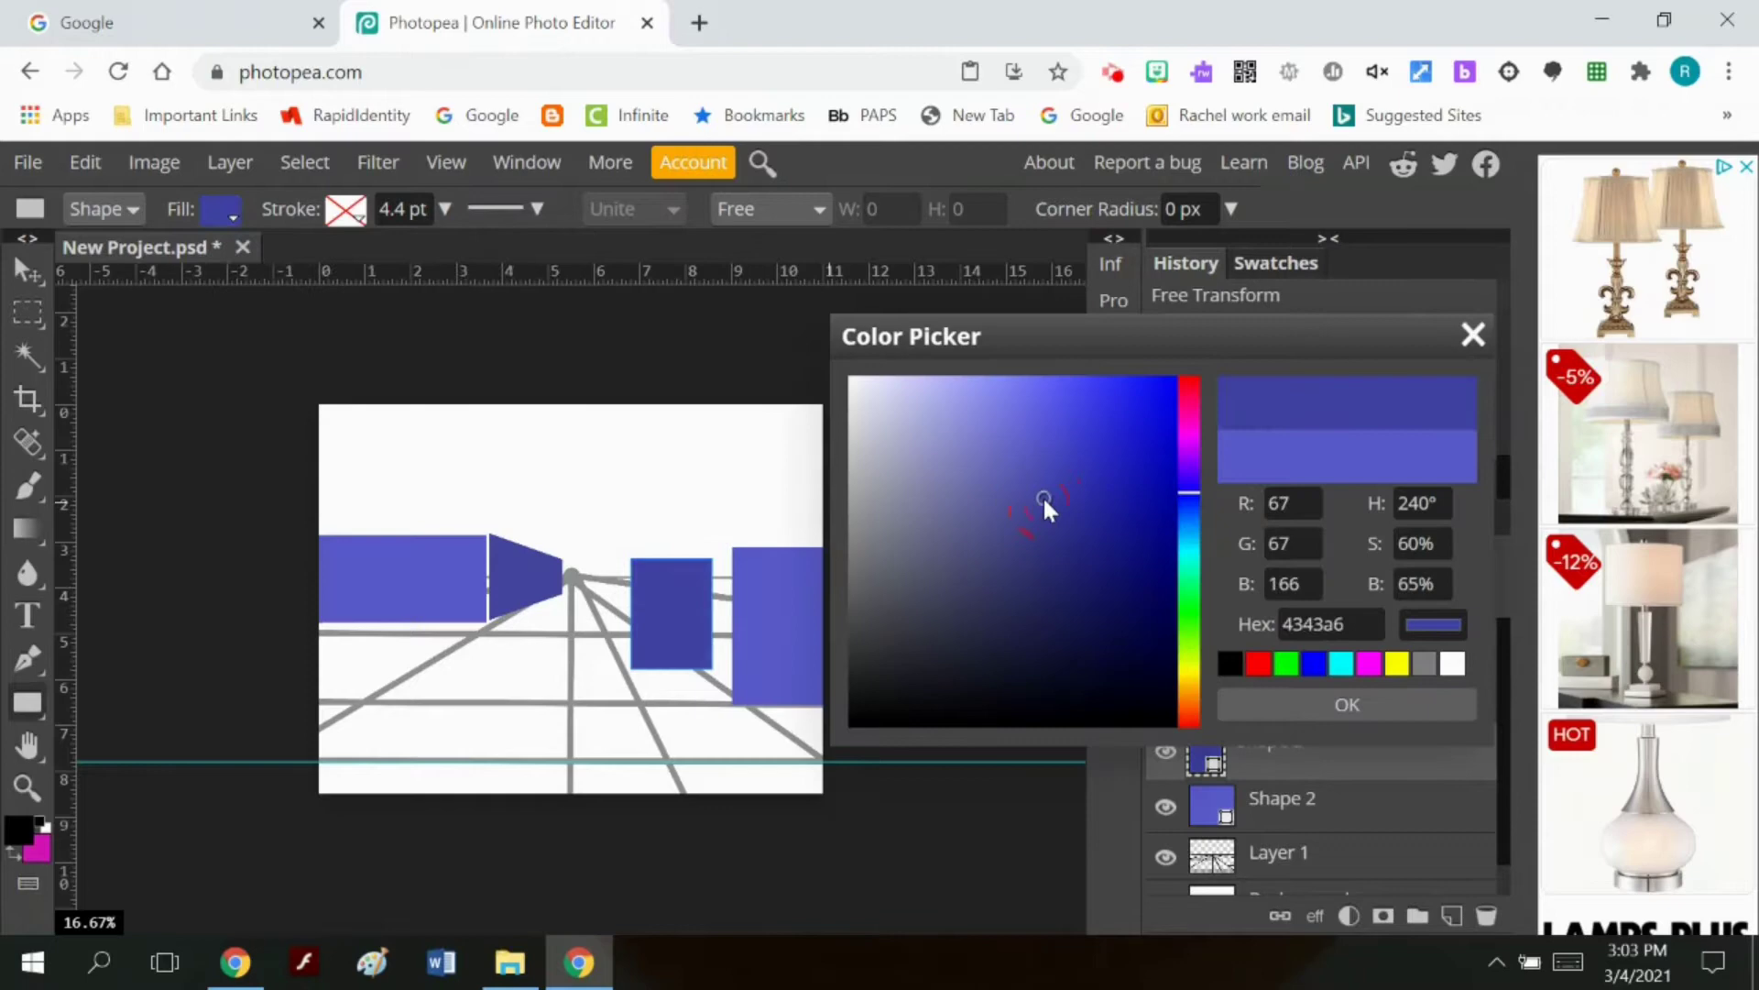
{"action": "left_click", "coordinate": [1243, 702]}
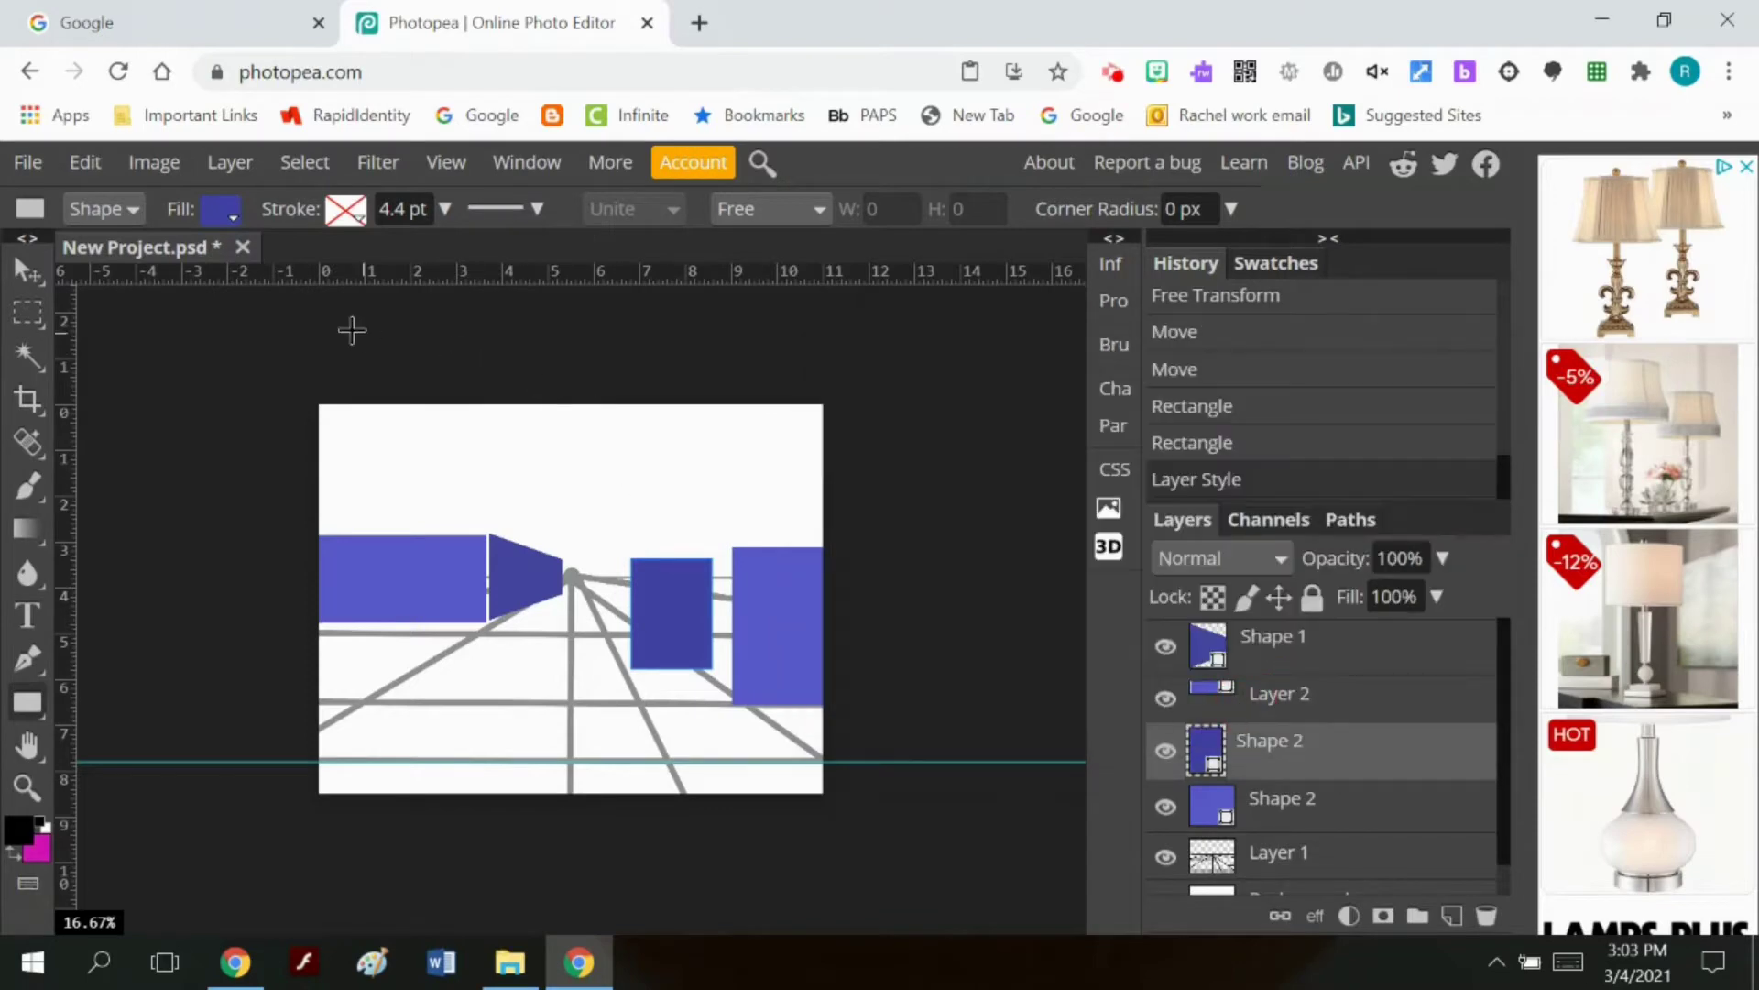
Step: Distort the small dark rectangle into a side face that meets the large right rectangle, with its lower edge following the grid line to the vanishing point
{"action": "left_click", "coordinate": [84, 161]}
{"action": "mouse_move", "coordinate": [184, 839]}
{"action": "left_click", "coordinate": [465, 607]}
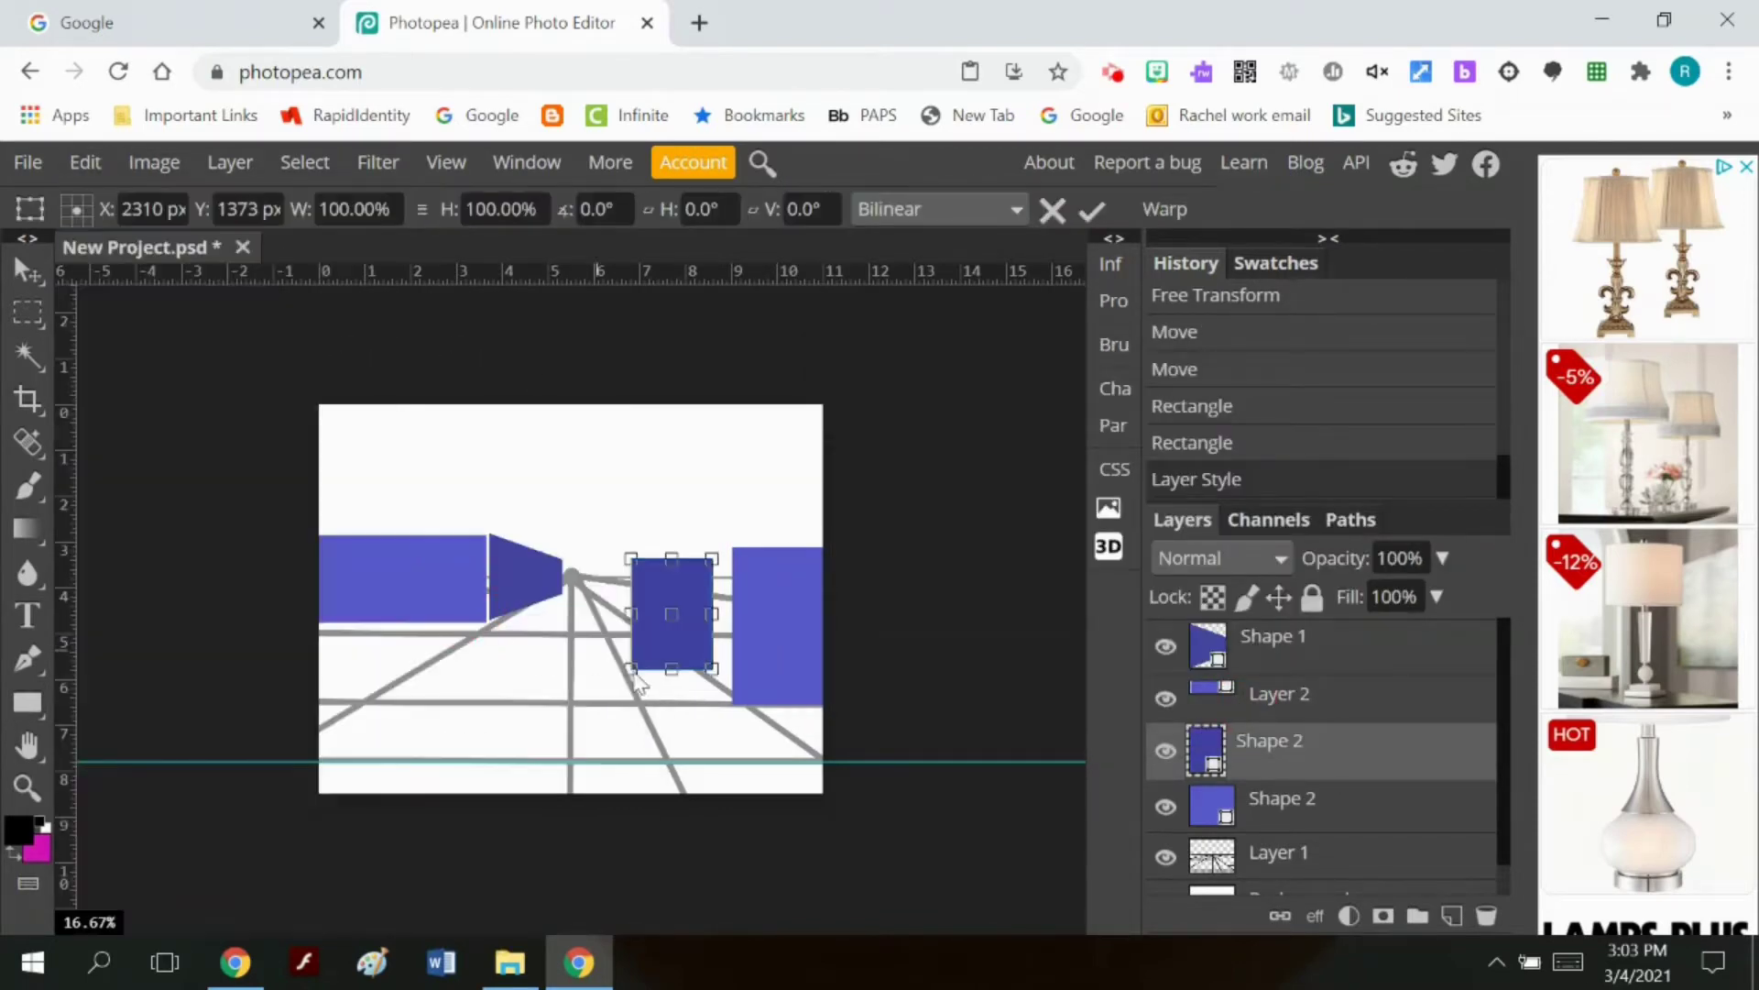
{"action": "left_click_drag", "start_coordinate": [635, 668], "coordinate": [633, 621]}
{"action": "left_click_drag", "start_coordinate": [712, 668], "coordinate": [720, 684]}
{"action": "left_click_drag", "start_coordinate": [712, 558], "coordinate": [724, 556]}
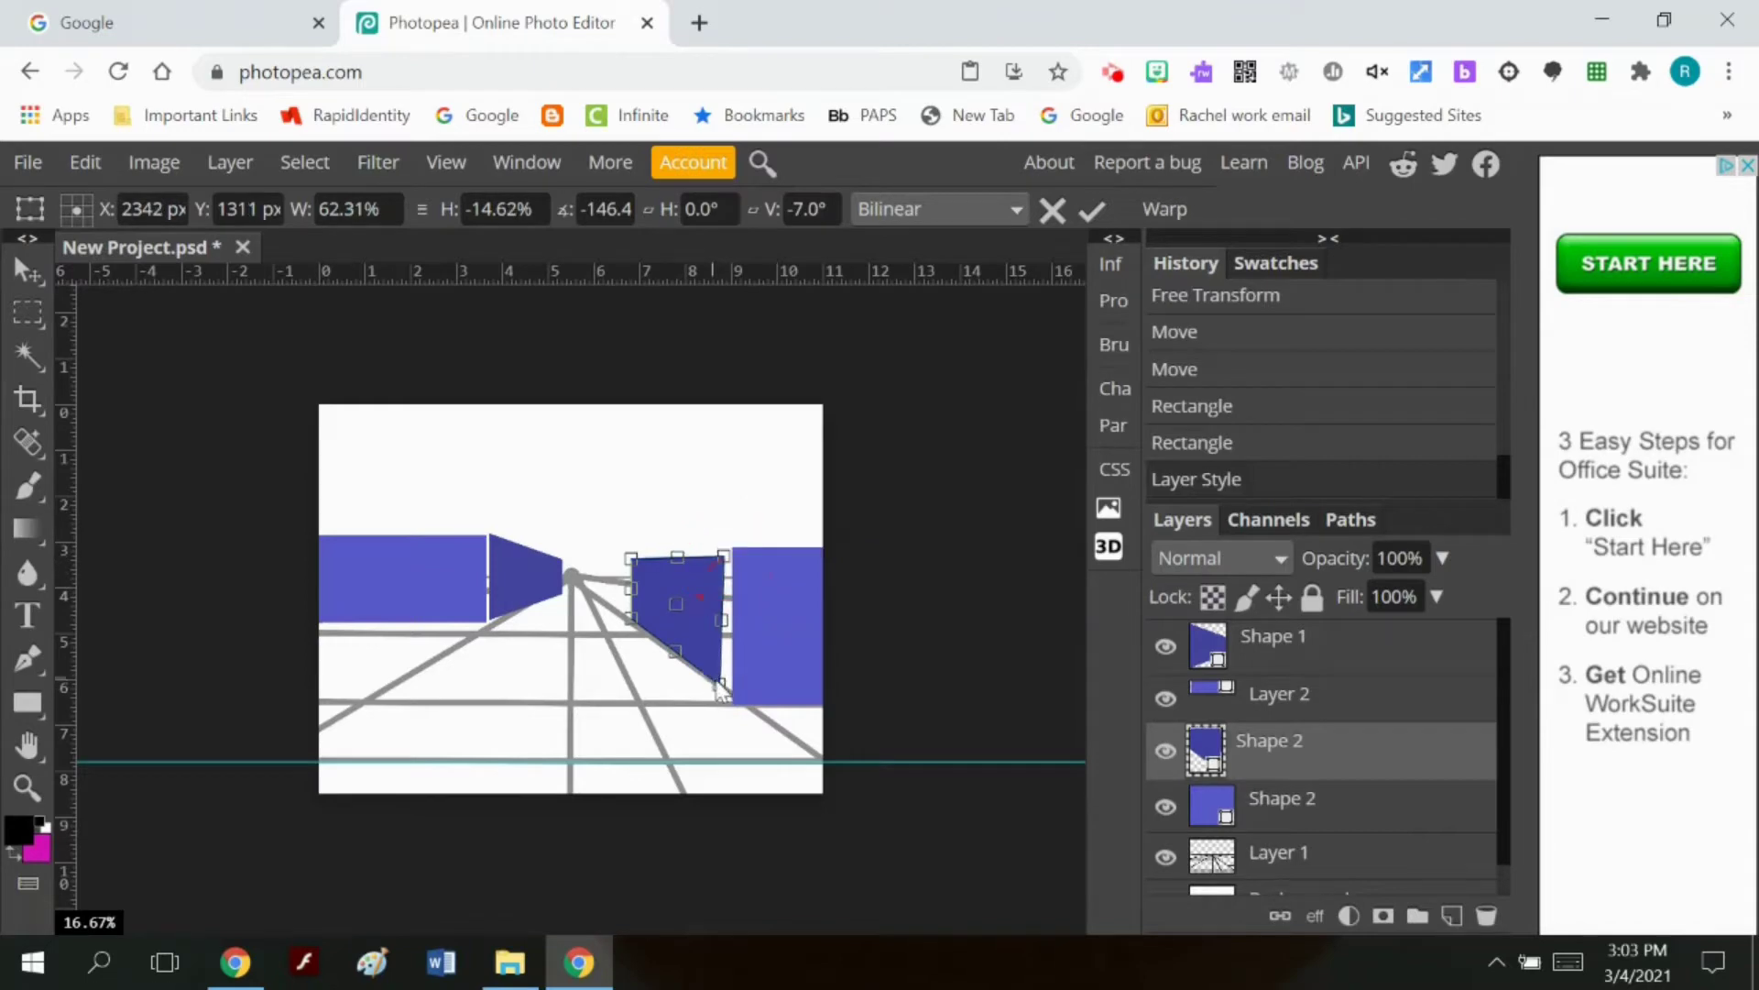
{"action": "left_click_drag", "start_coordinate": [719, 622], "coordinate": [728, 623]}
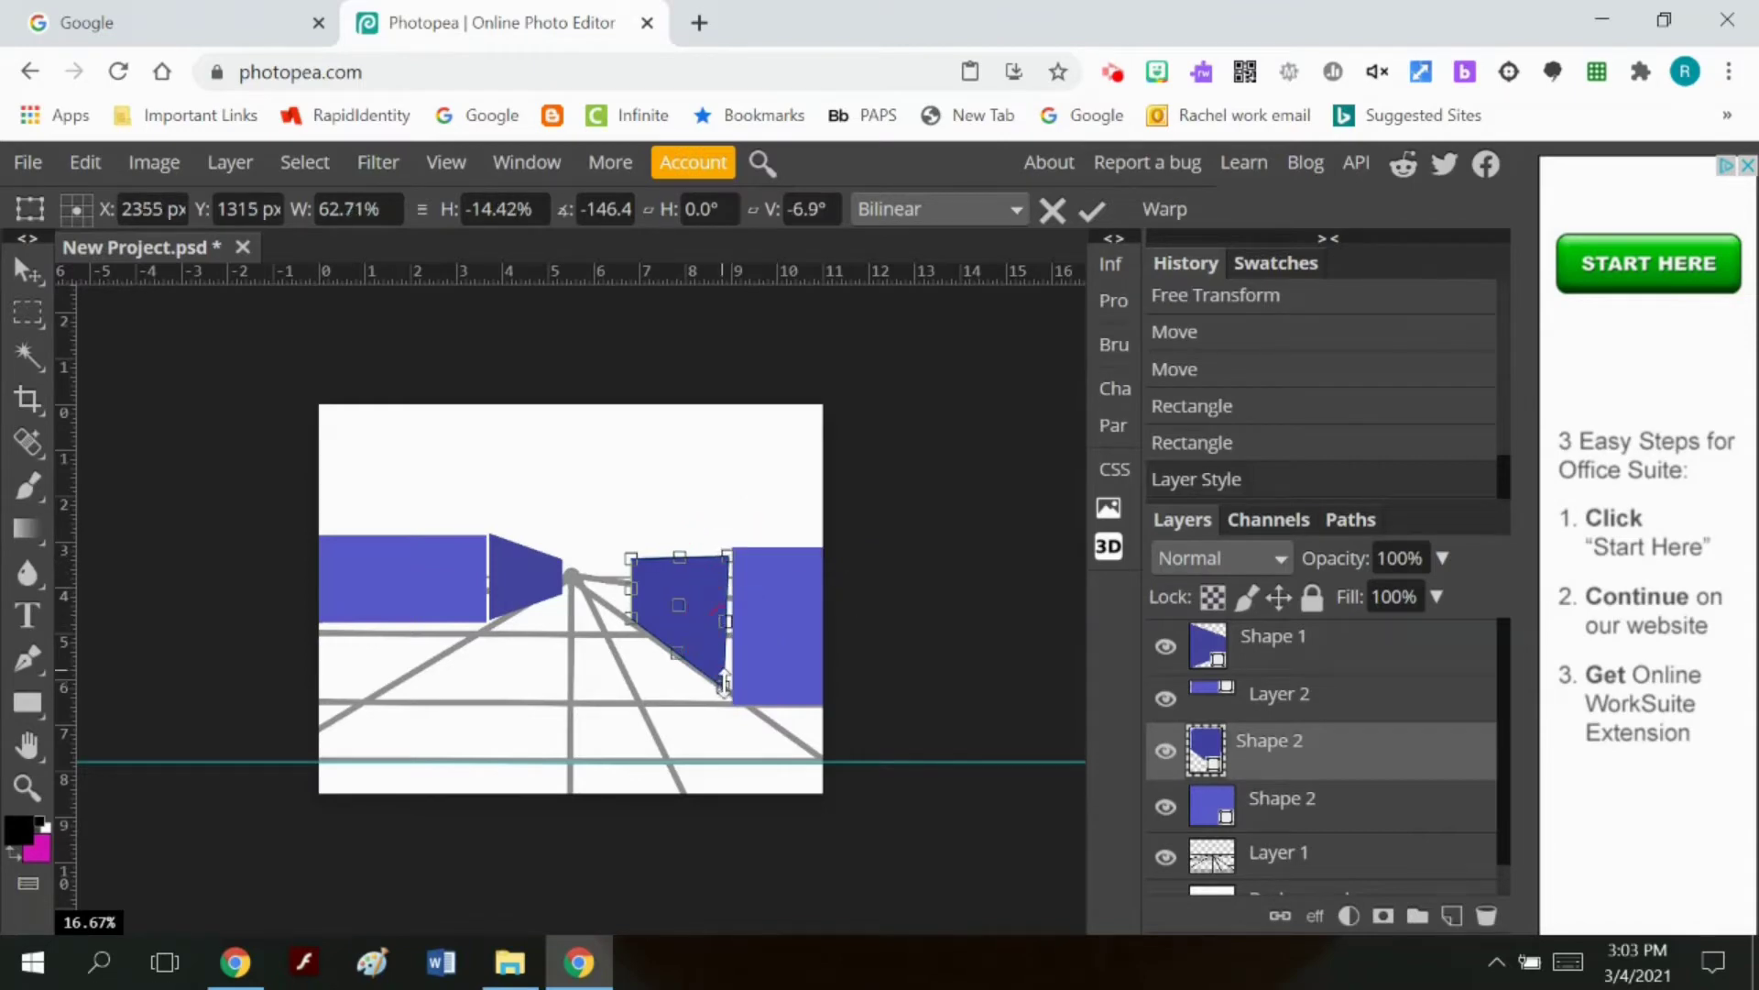
{"action": "left_click_drag", "start_coordinate": [728, 686], "coordinate": [728, 689]}
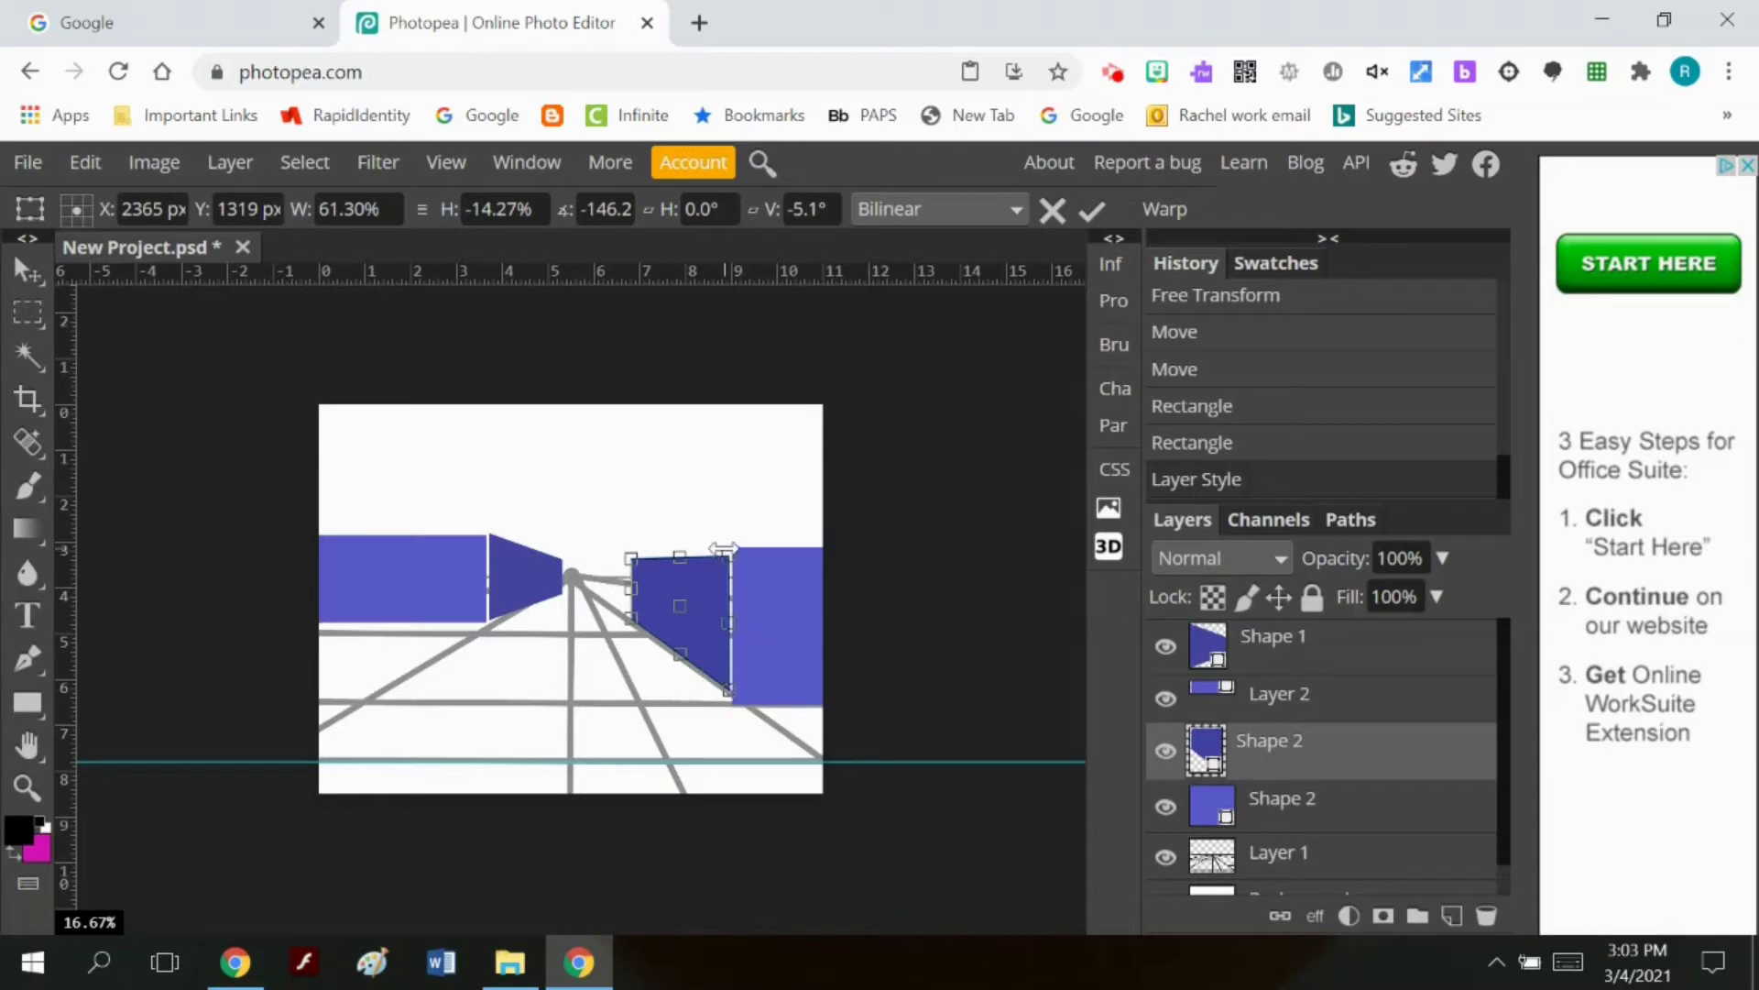
{"action": "left_click_drag", "start_coordinate": [728, 556], "coordinate": [731, 551]}
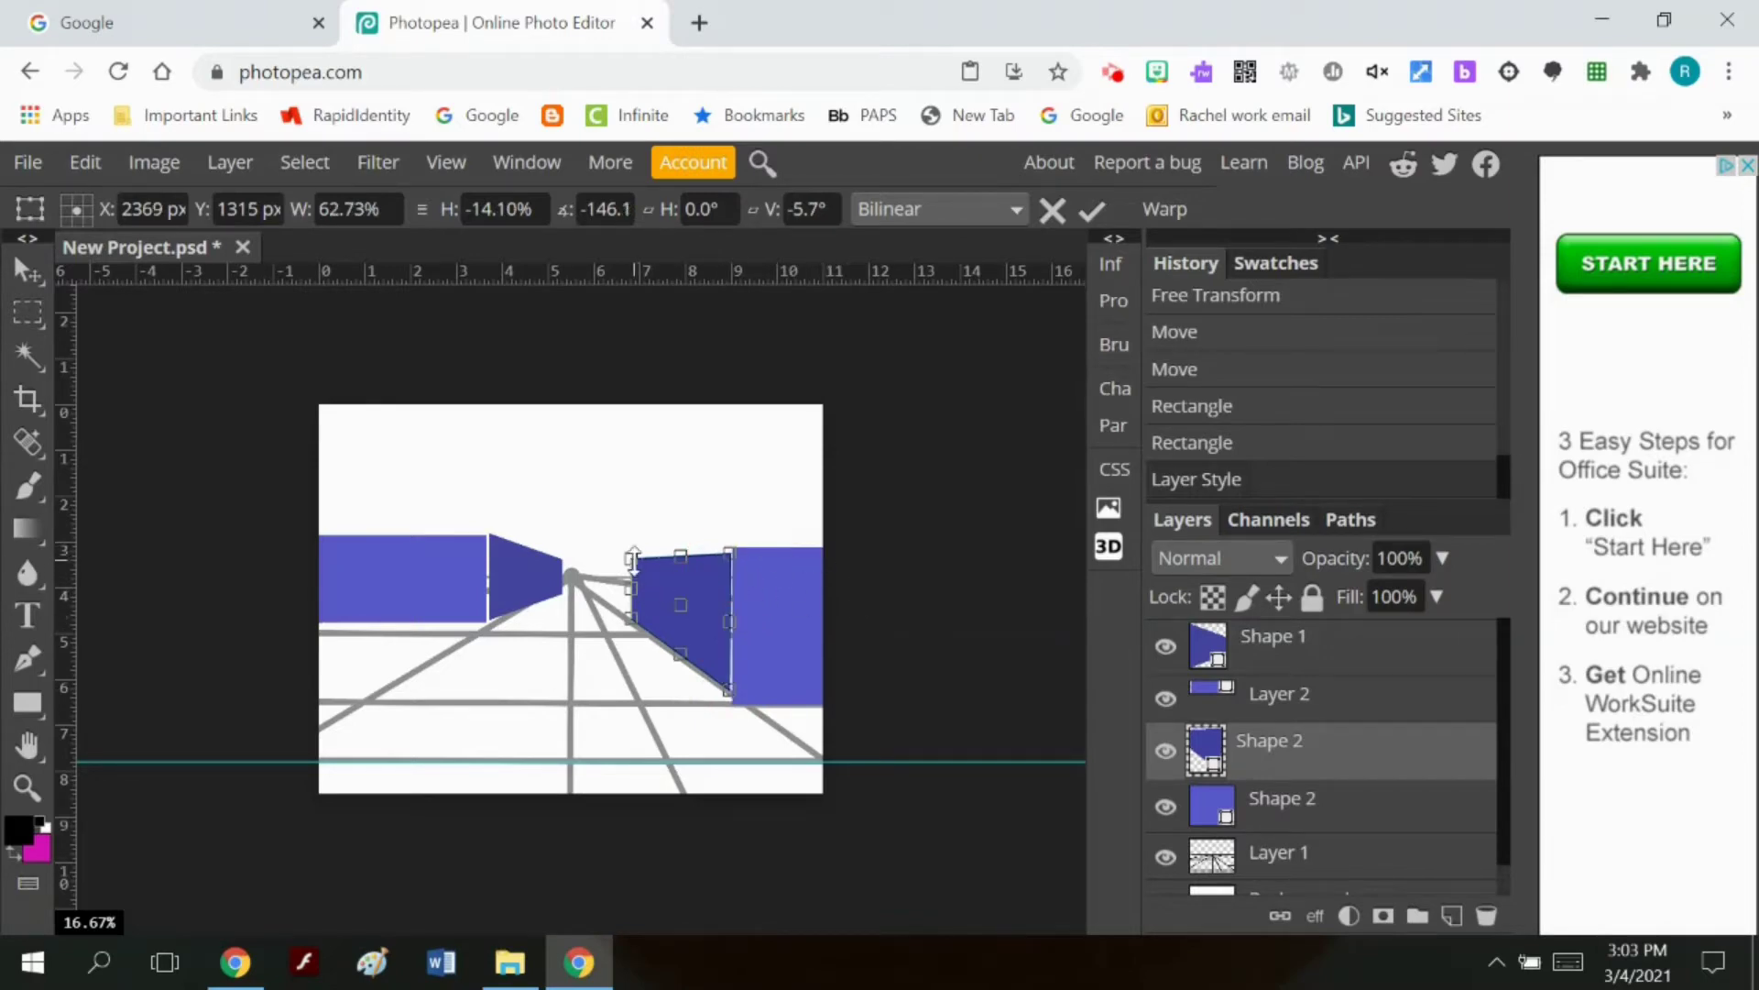
{"action": "left_click_drag", "start_coordinate": [632, 557], "coordinate": [631, 564]}
{"action": "left_click", "coordinate": [1090, 213]}
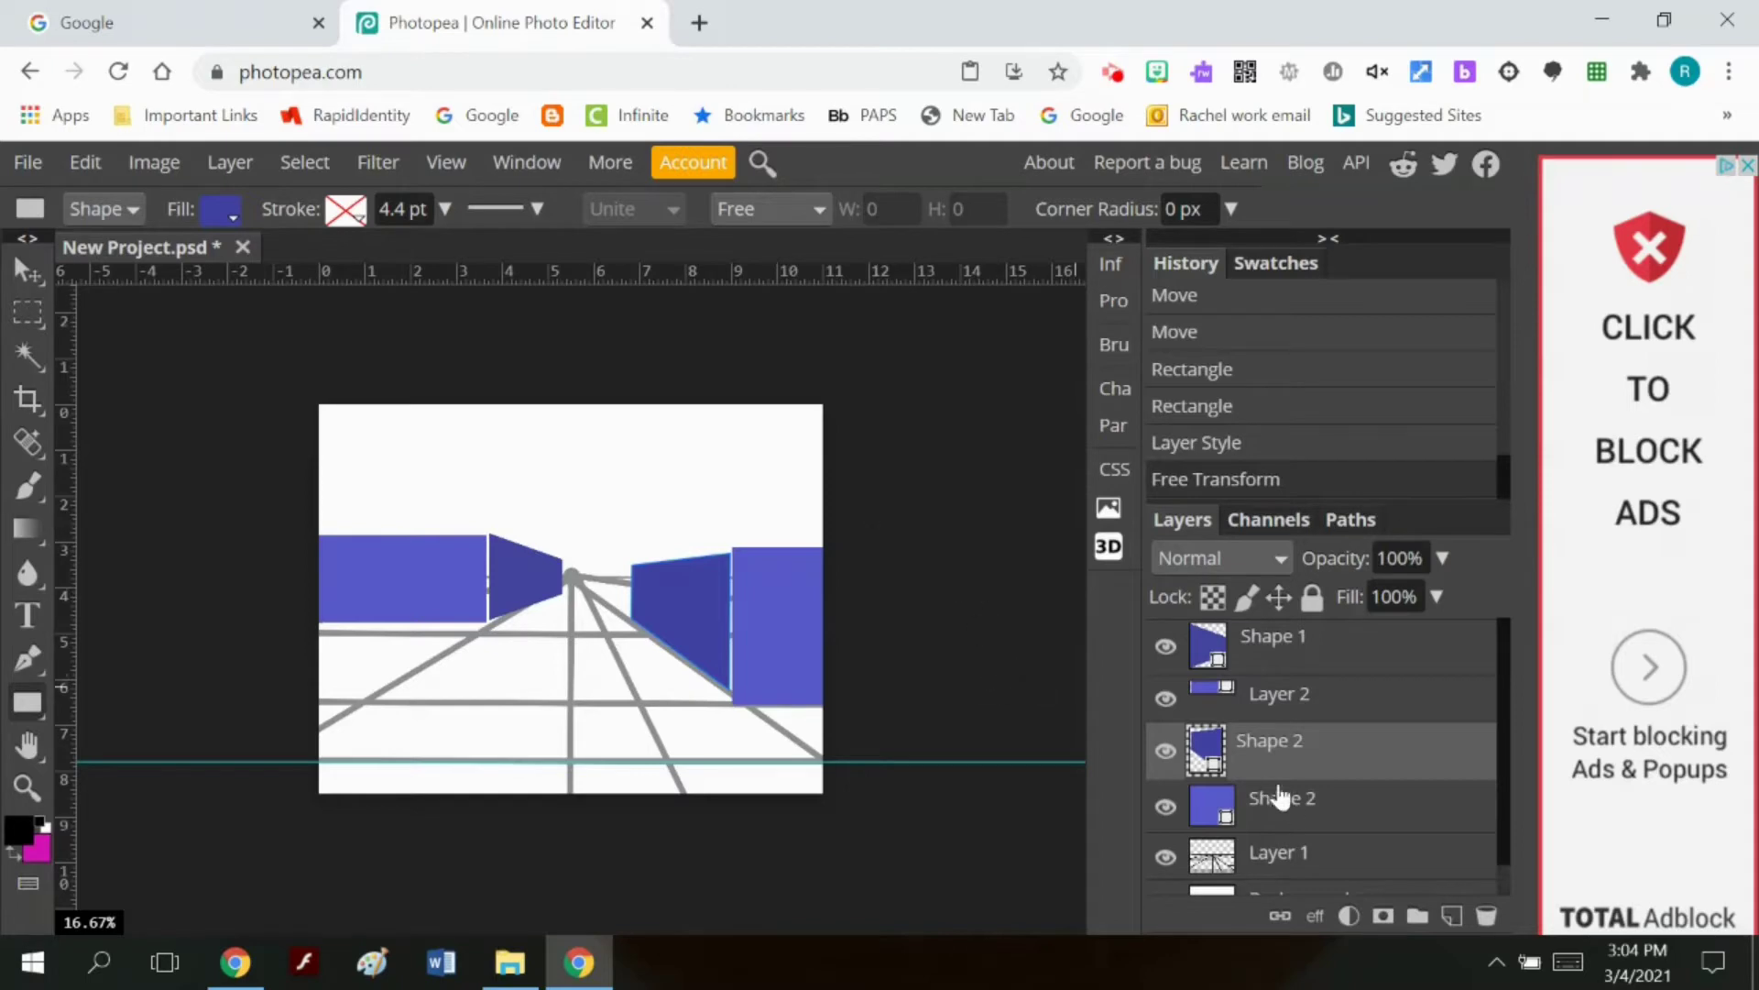
Step: Above Layer 1, draw two yellow rectangles right of the center grid line: one about 1.9 by 2.6 in, and one about 1.4 by 0.8 in above it
{"action": "left_click", "coordinate": [1278, 863]}
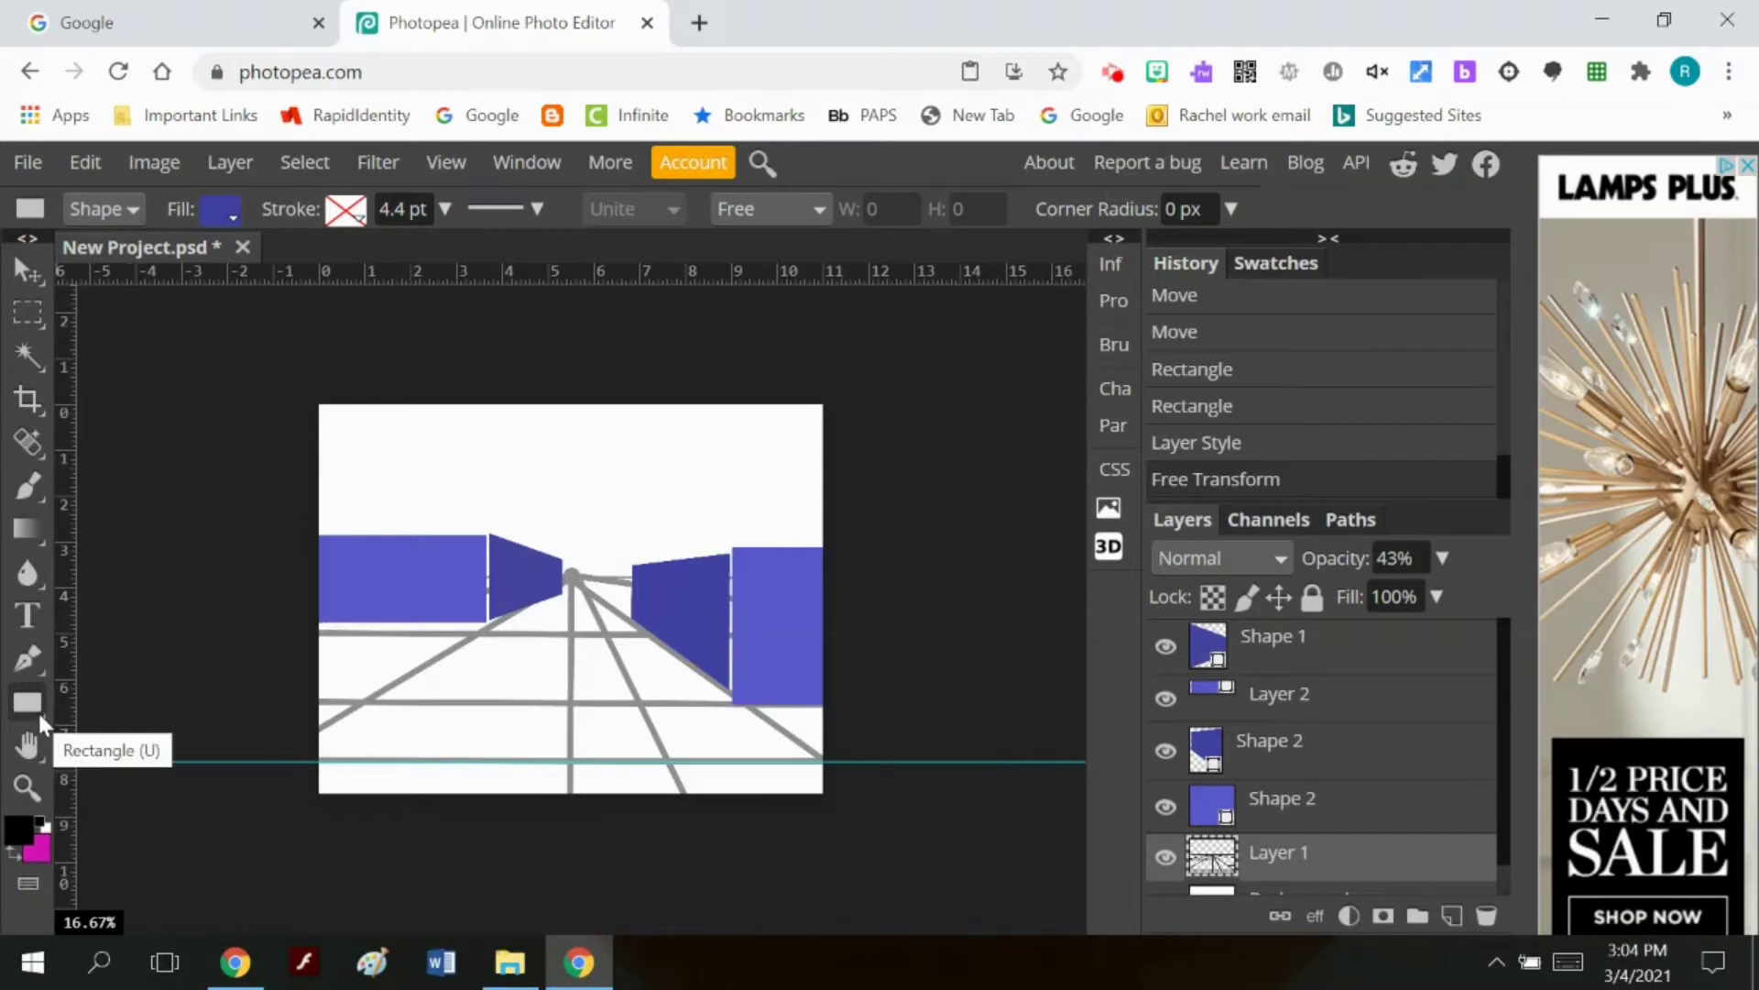
{"action": "left_click", "coordinate": [226, 212]}
{"action": "left_click", "coordinate": [425, 362]}
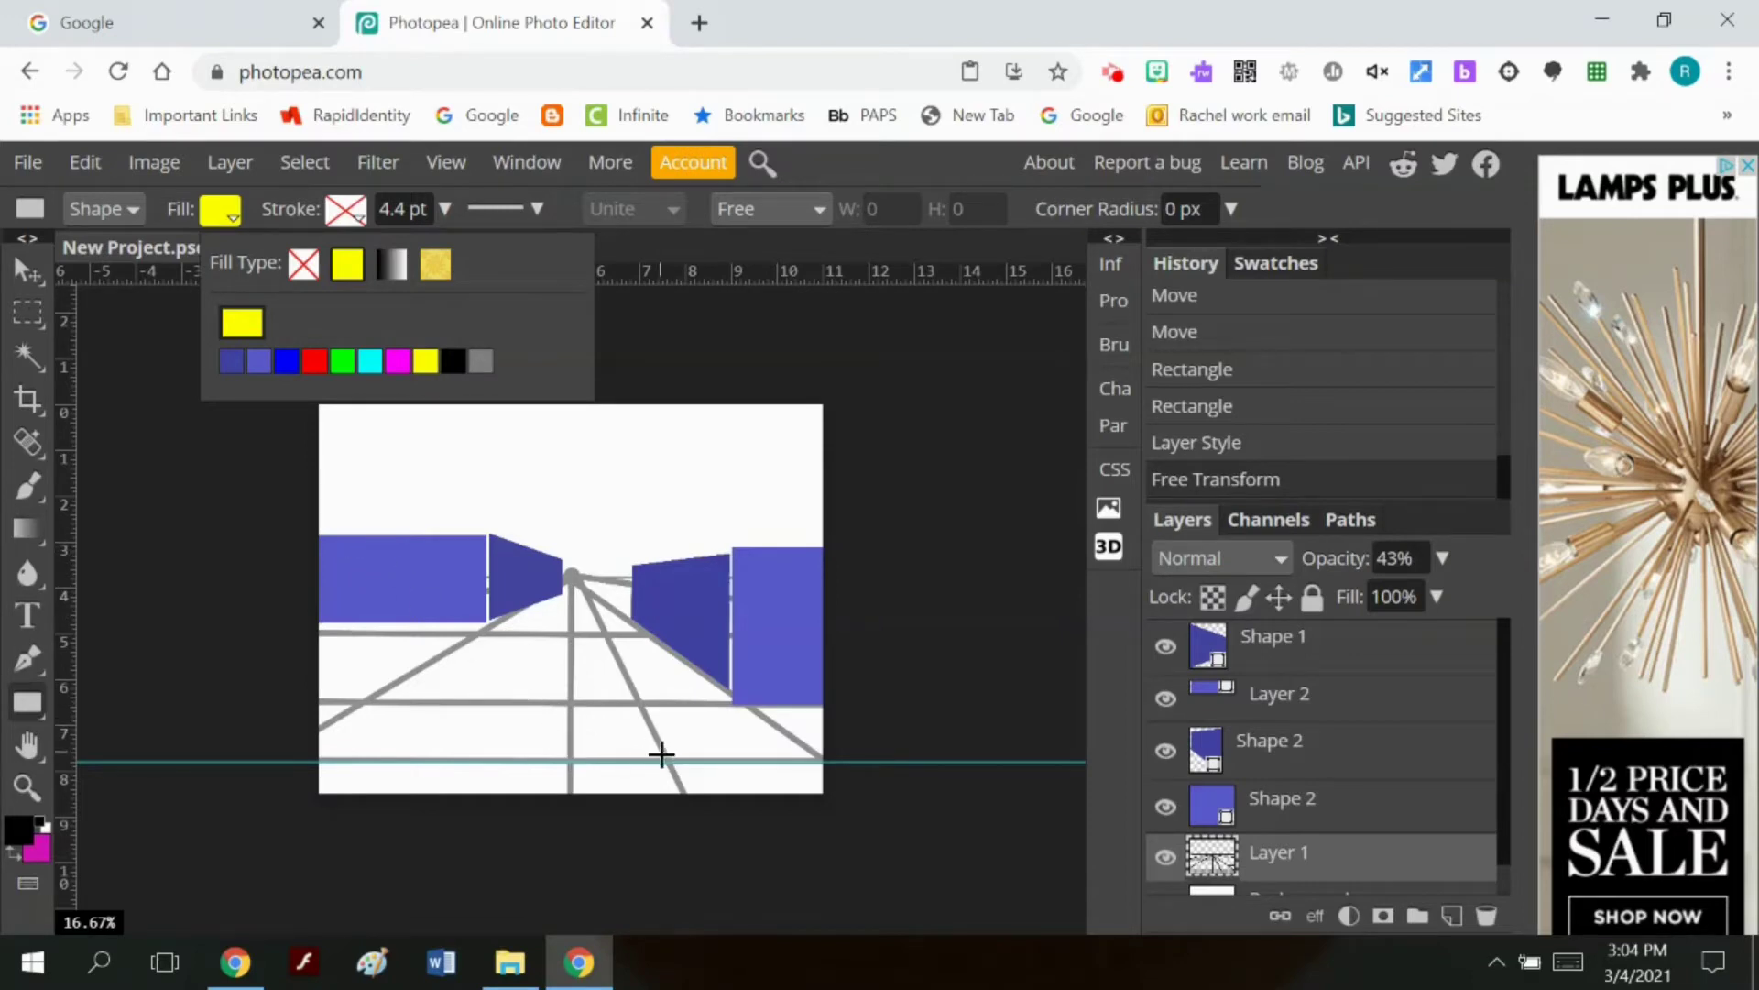
{"action": "left_click_drag", "start_coordinate": [576, 762], "coordinate": [662, 645]}
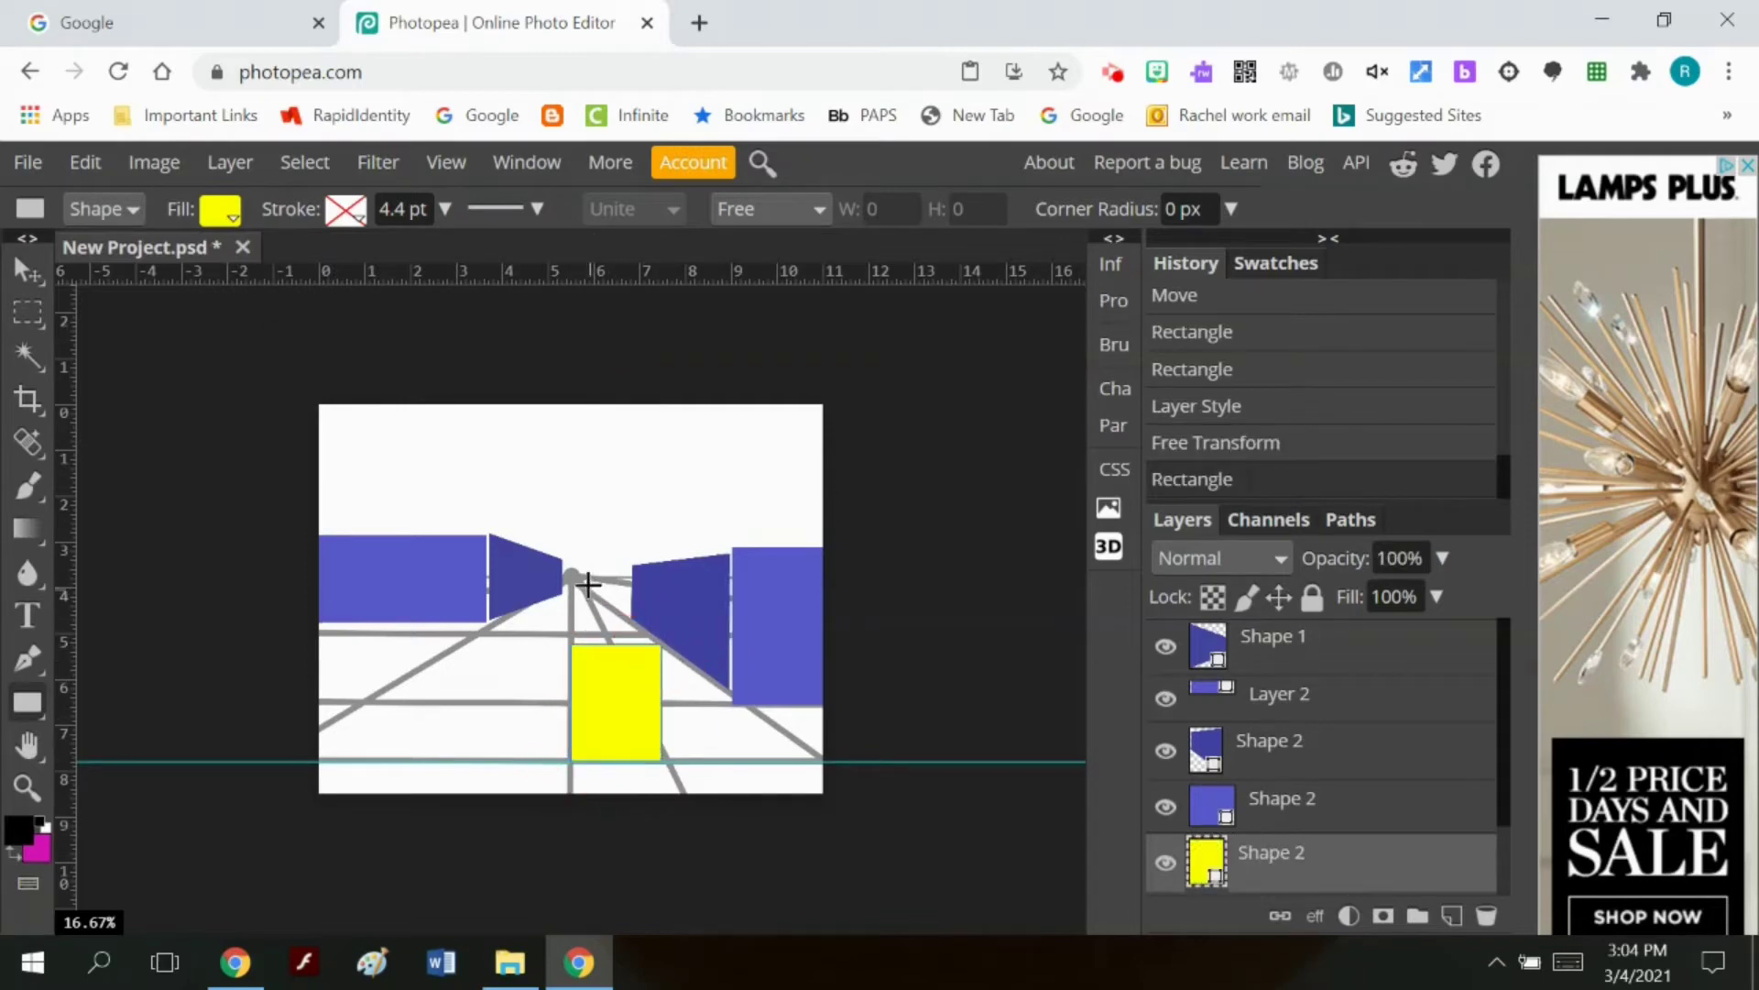
{"action": "left_click_drag", "start_coordinate": [571, 600], "coordinate": [634, 639]}
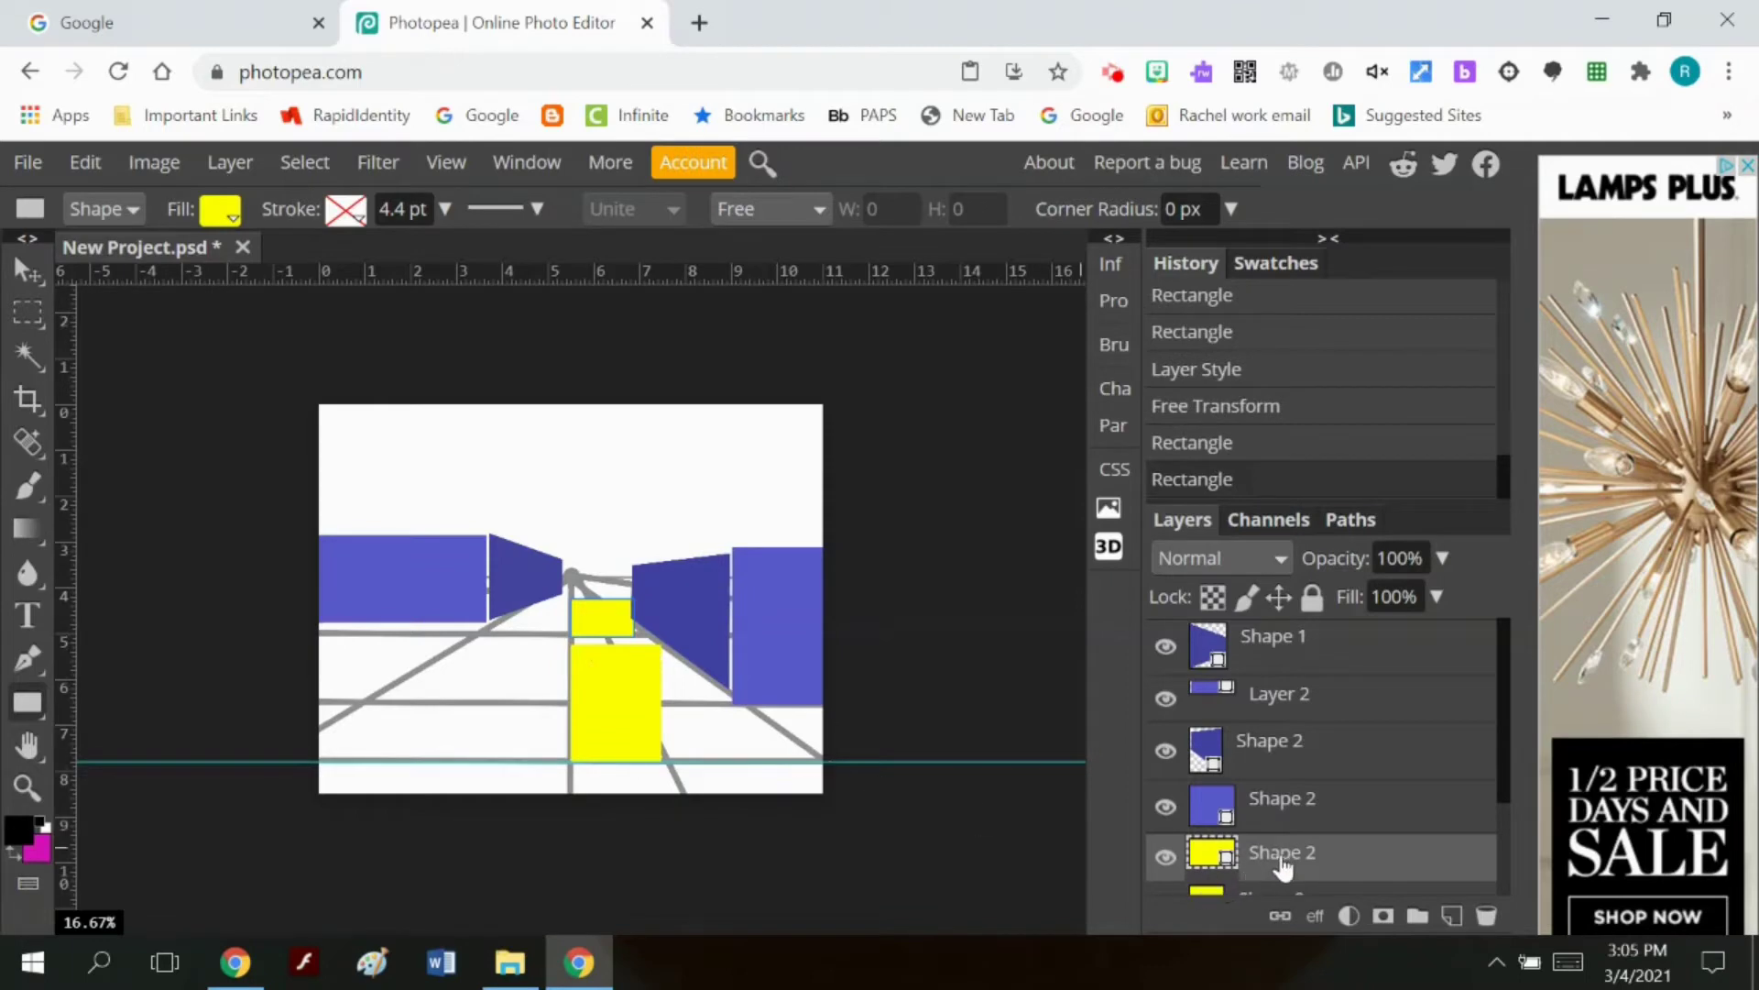
Step: Move both yellow rectangle layers to the top of the layer stack, with the smaller one uppermost
{"action": "left_click_drag", "start_coordinate": [1285, 866], "coordinate": [1256, 632]}
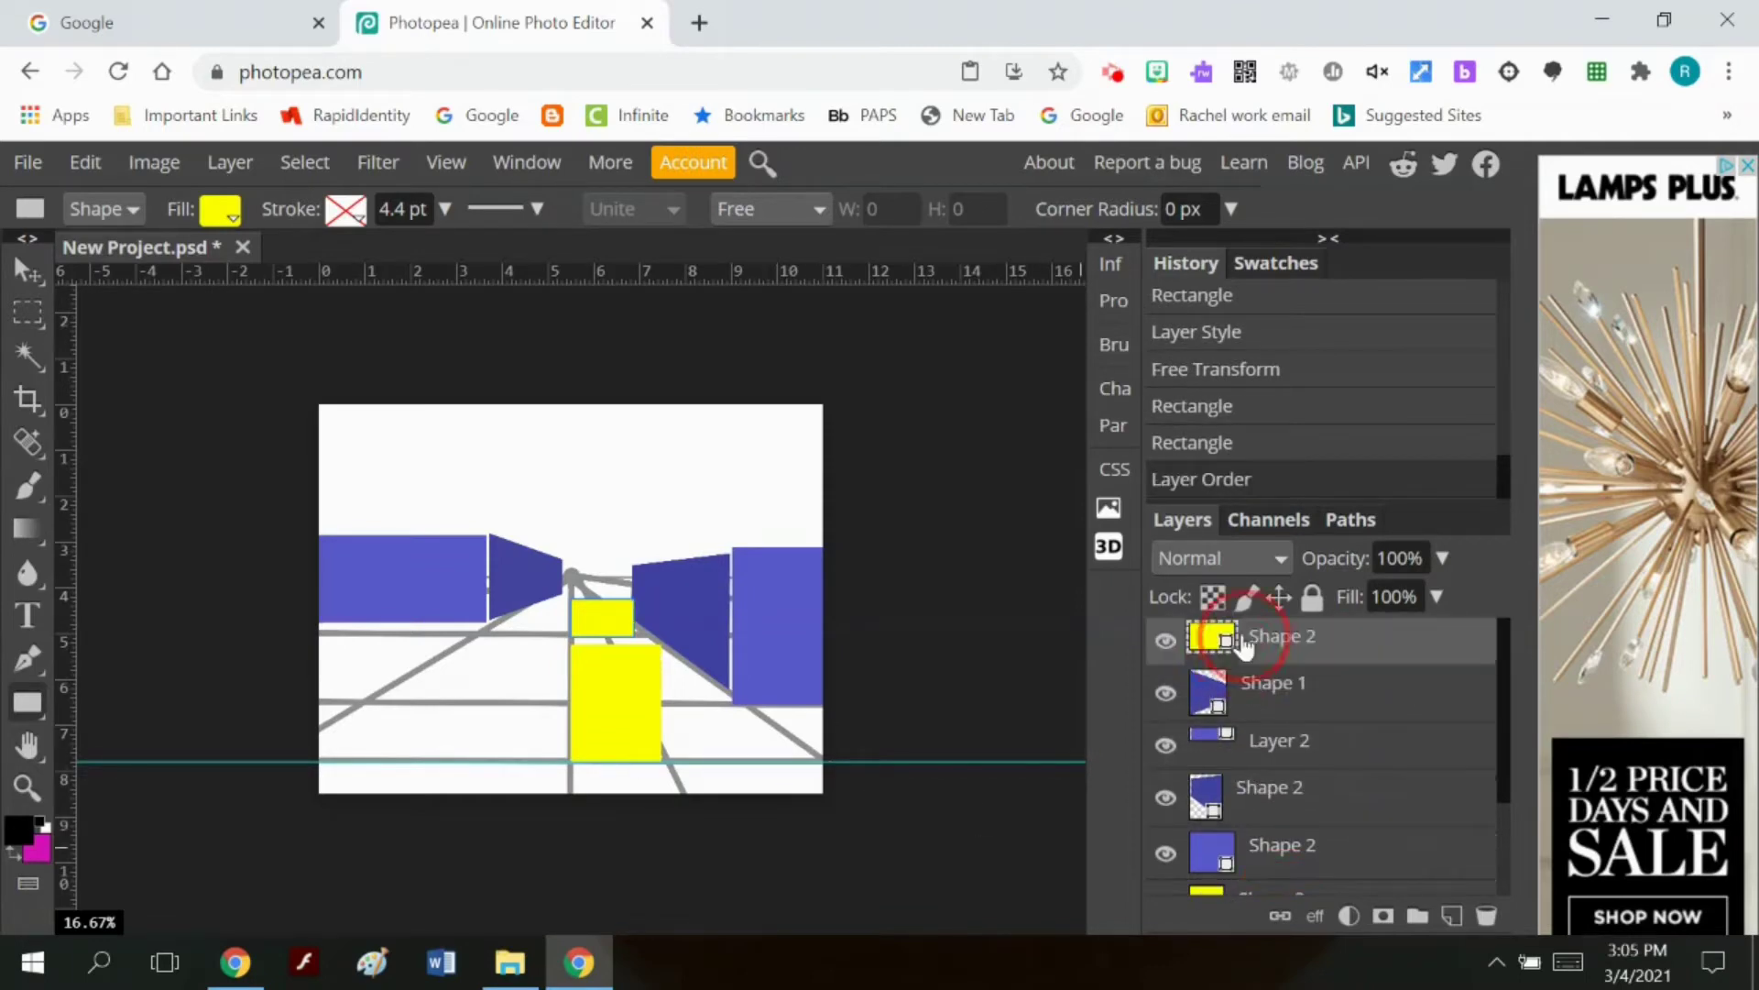
{"action": "scroll", "coordinate": [1329, 856], "scroll_direction": "down", "scroll_amount": 3}
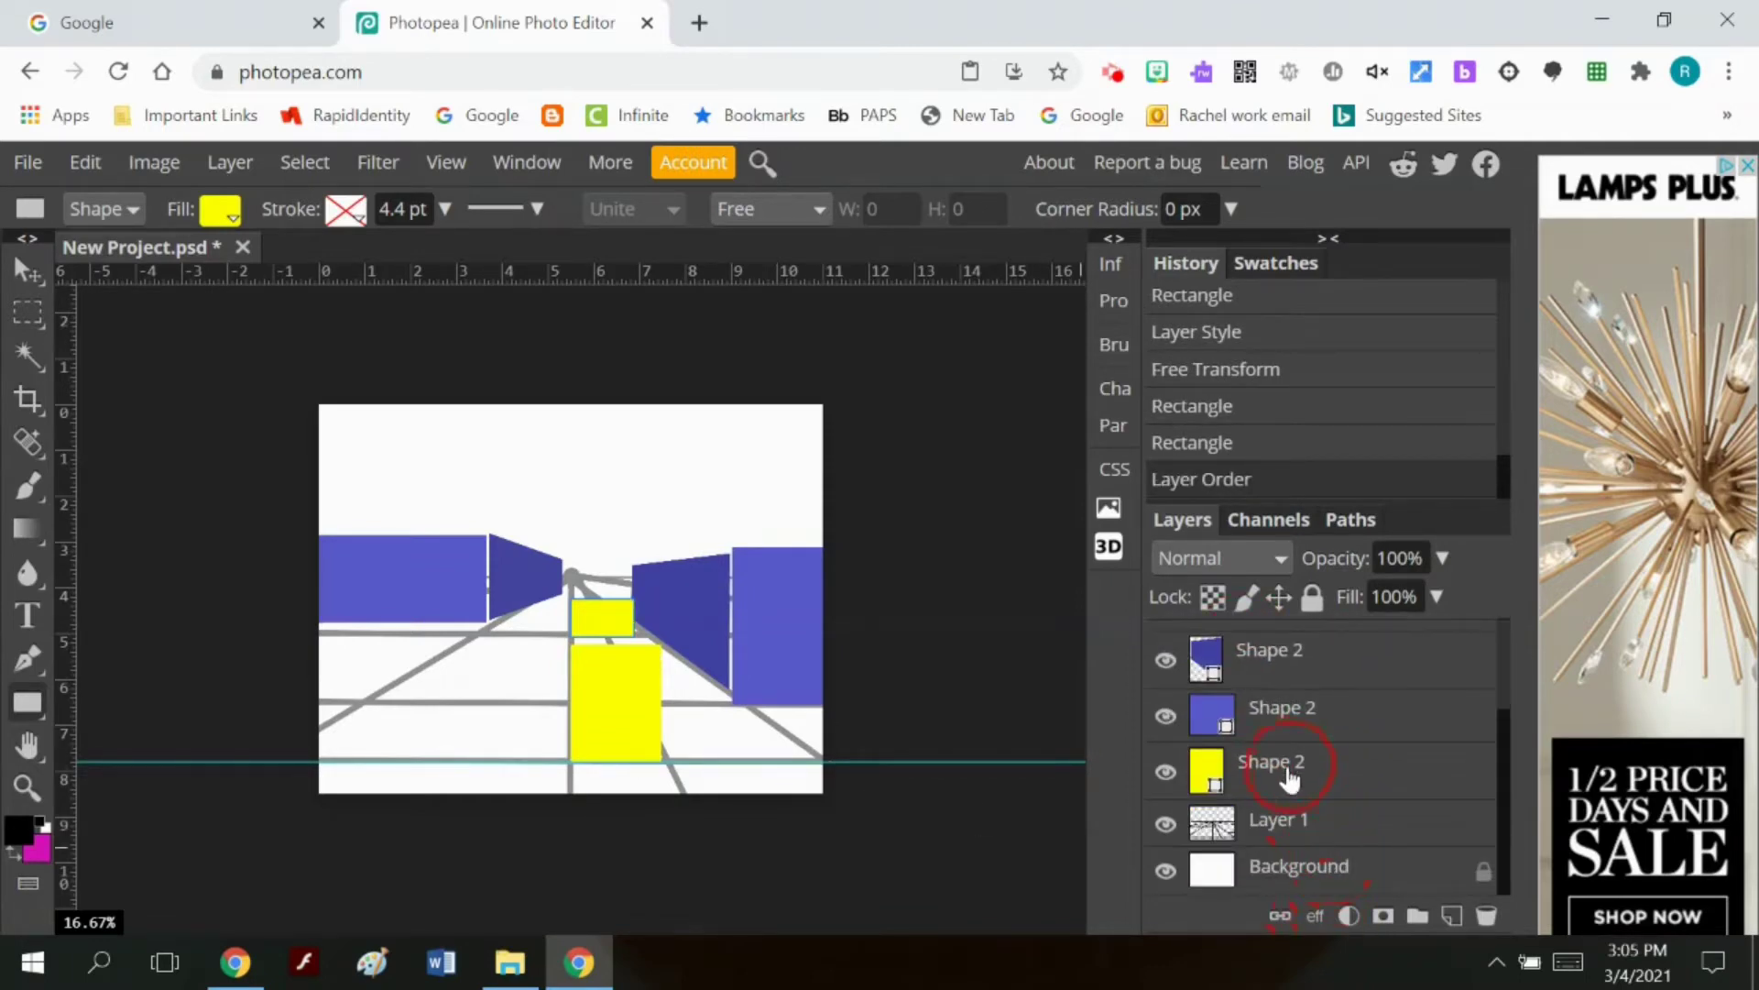
{"action": "left_click_drag", "start_coordinate": [1248, 662], "coordinate": [1248, 661]}
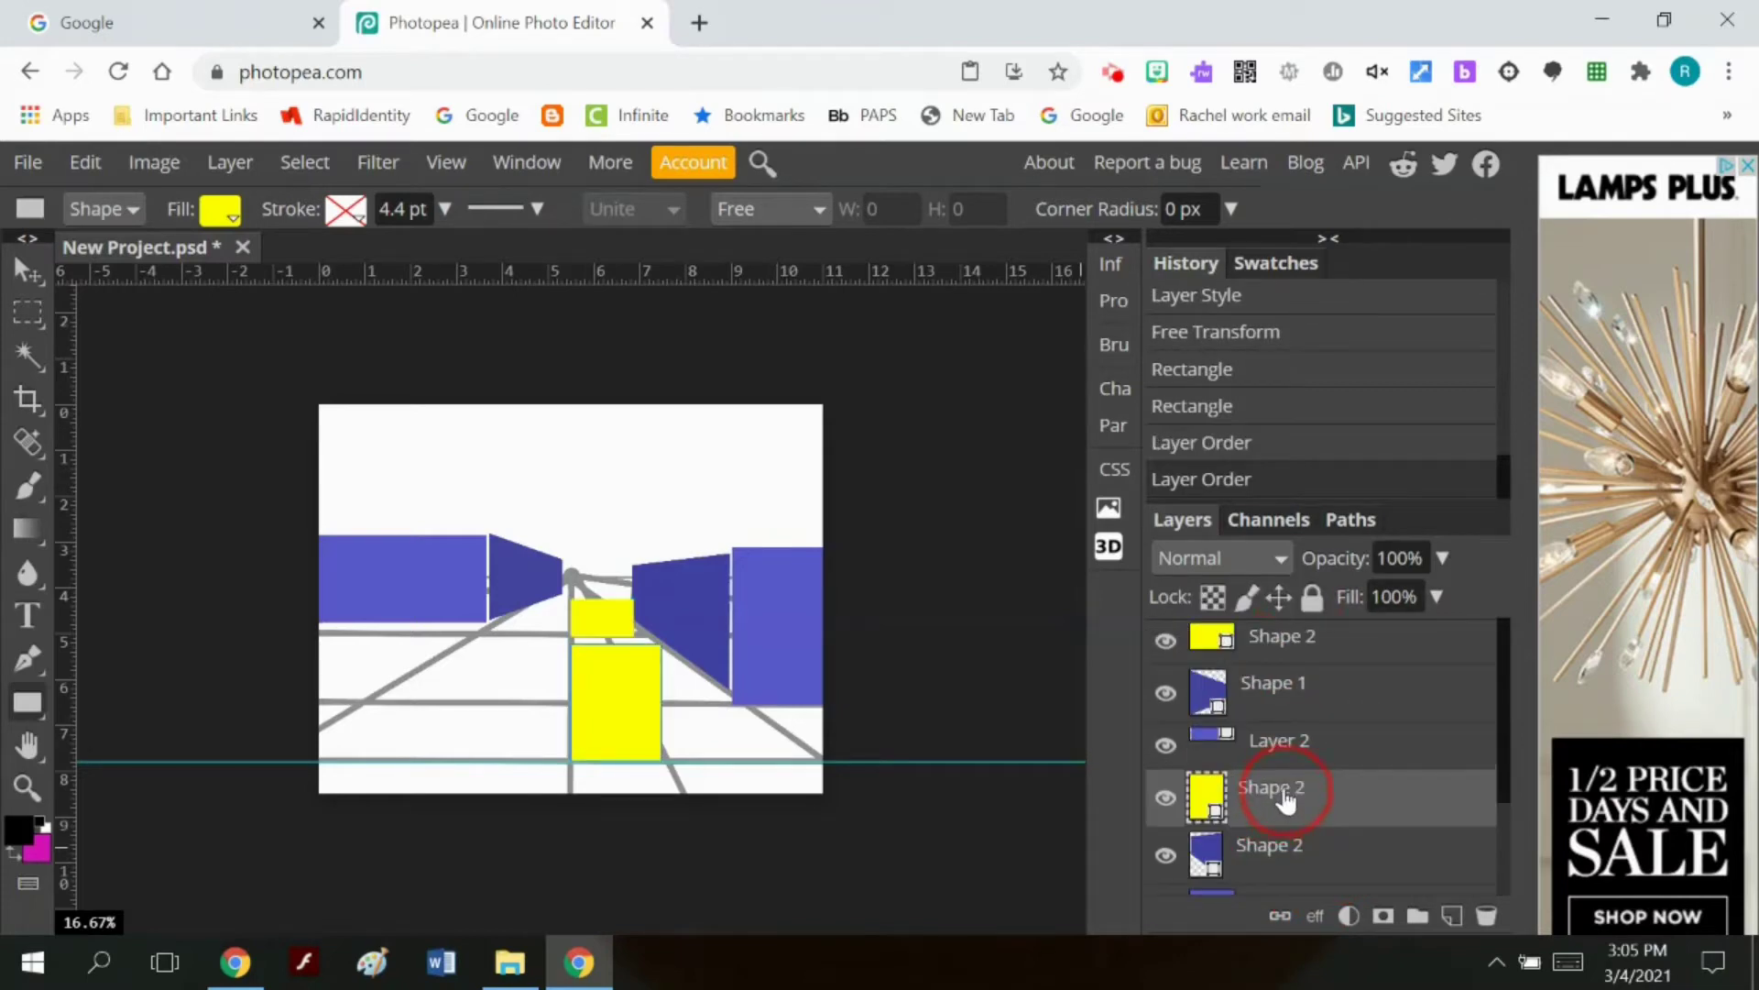
{"action": "left_click_drag", "start_coordinate": [1277, 794], "coordinate": [1281, 719]}
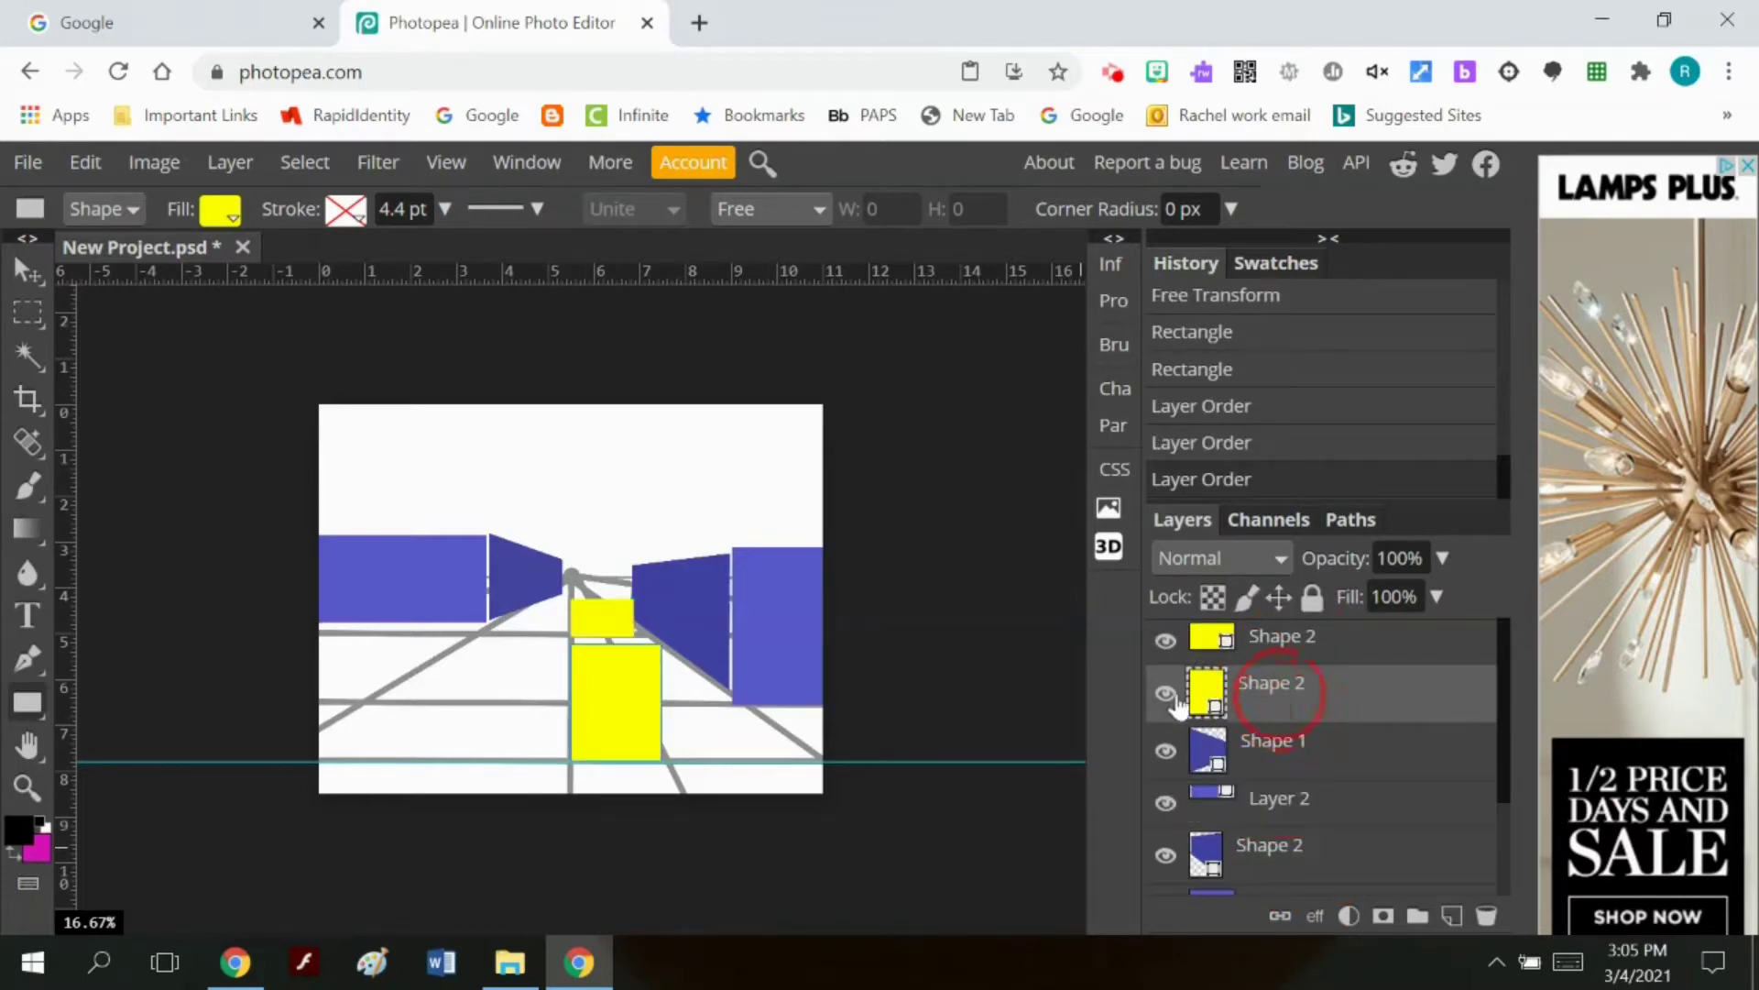
Step: Fill the large yellow rectangle beside the center grid line with the darker yellow b7b701
{"action": "left_click", "coordinate": [71, 600]}
{"action": "left_click", "coordinate": [216, 214]}
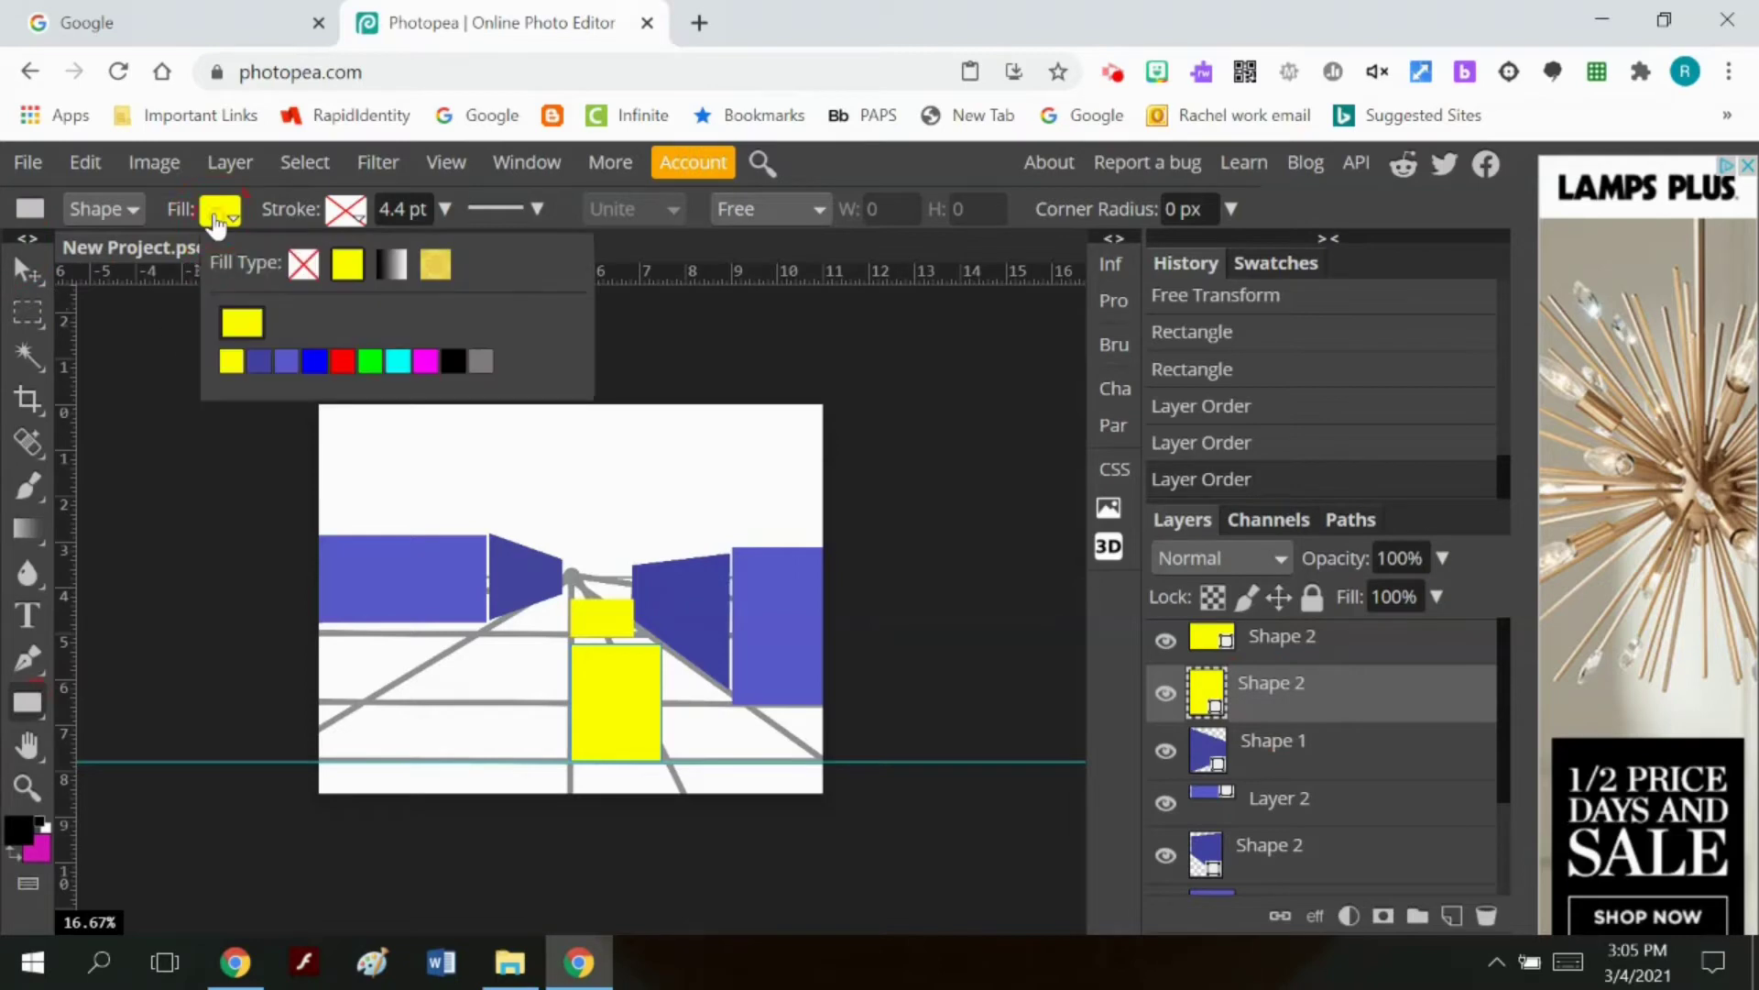
{"action": "left_click", "coordinate": [242, 325]}
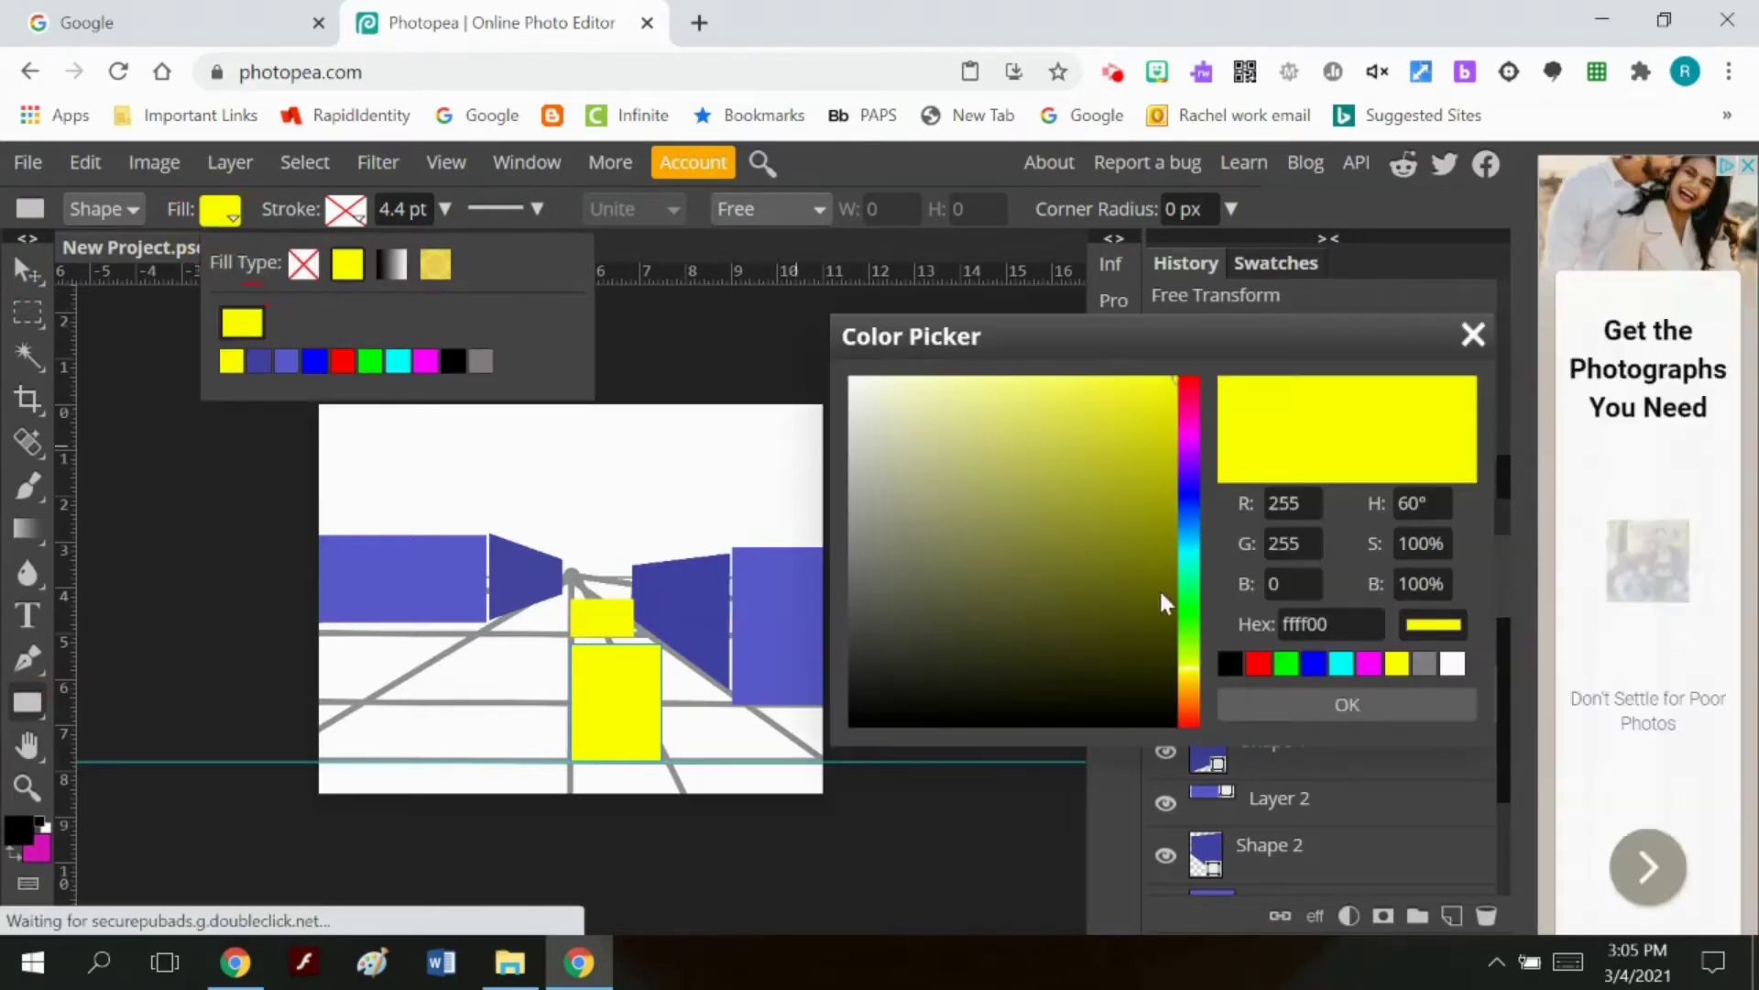
{"action": "left_click", "coordinate": [1176, 474]}
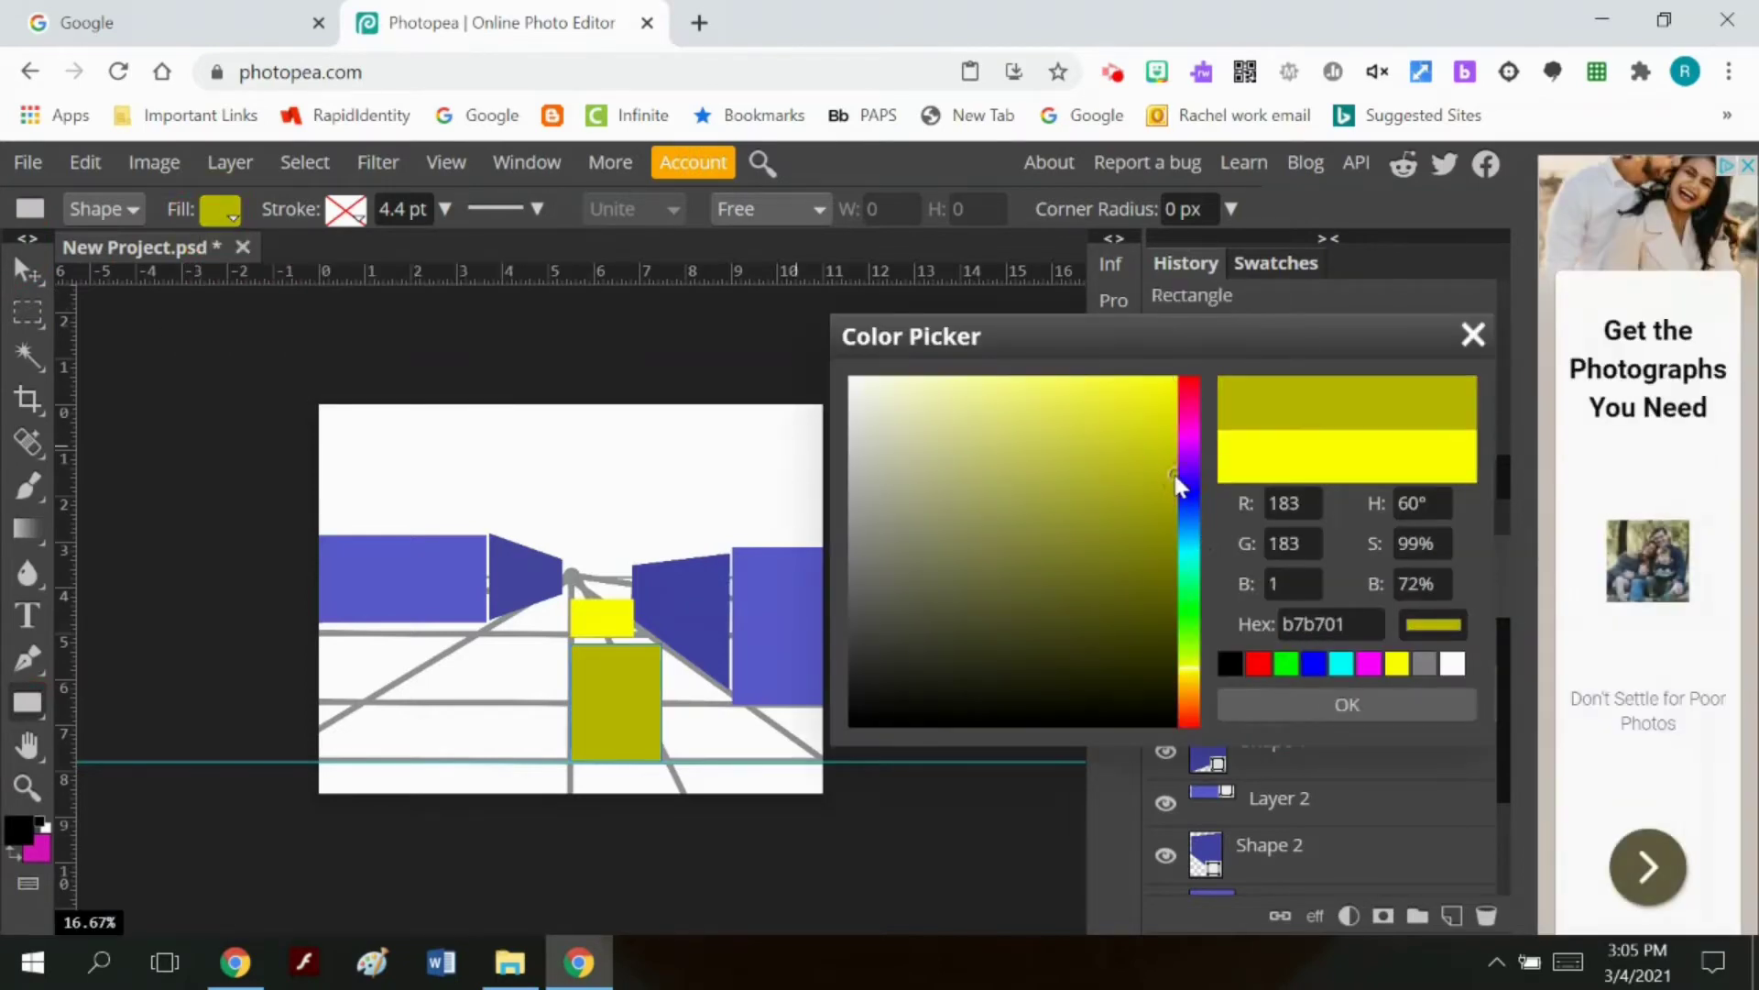
{"action": "left_click", "coordinate": [1376, 700]}
Step: Apply a perspective transform to the small yellow rectangle, making a trapezoid whose lower edge is as wide as the dark yellow rectangle
{"action": "left_click", "coordinate": [1270, 642]}
{"action": "left_click", "coordinate": [85, 162]}
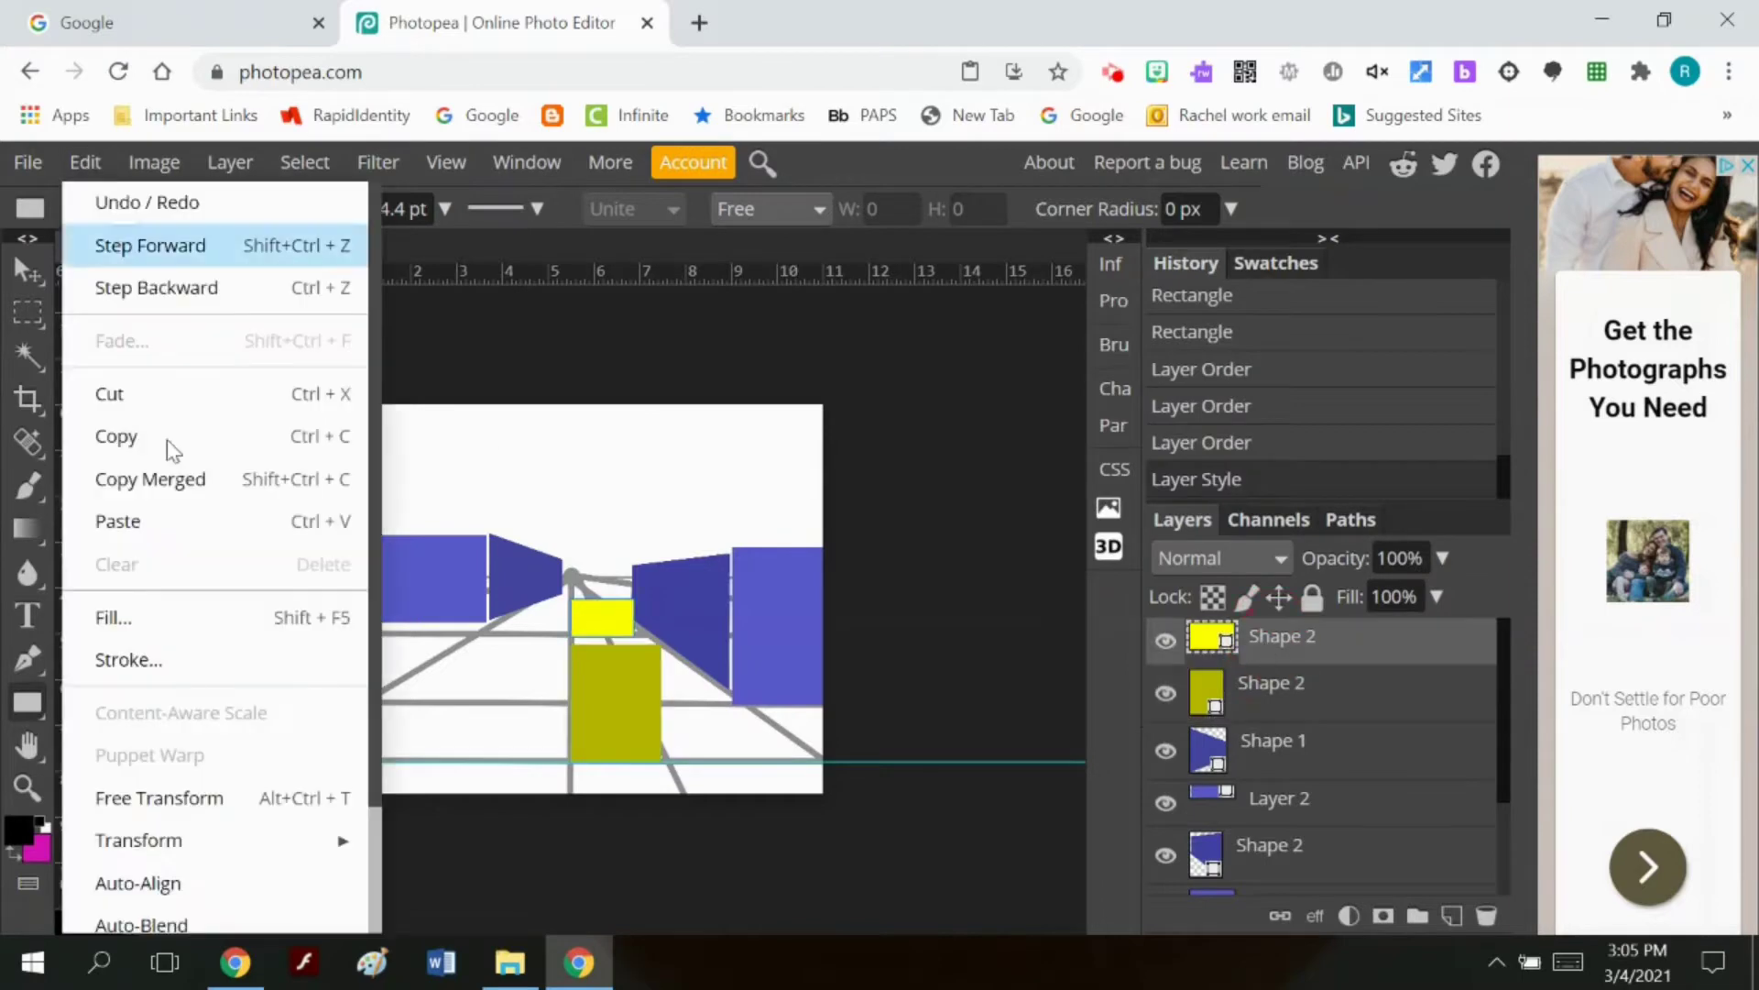
{"action": "mouse_move", "coordinate": [229, 839]}
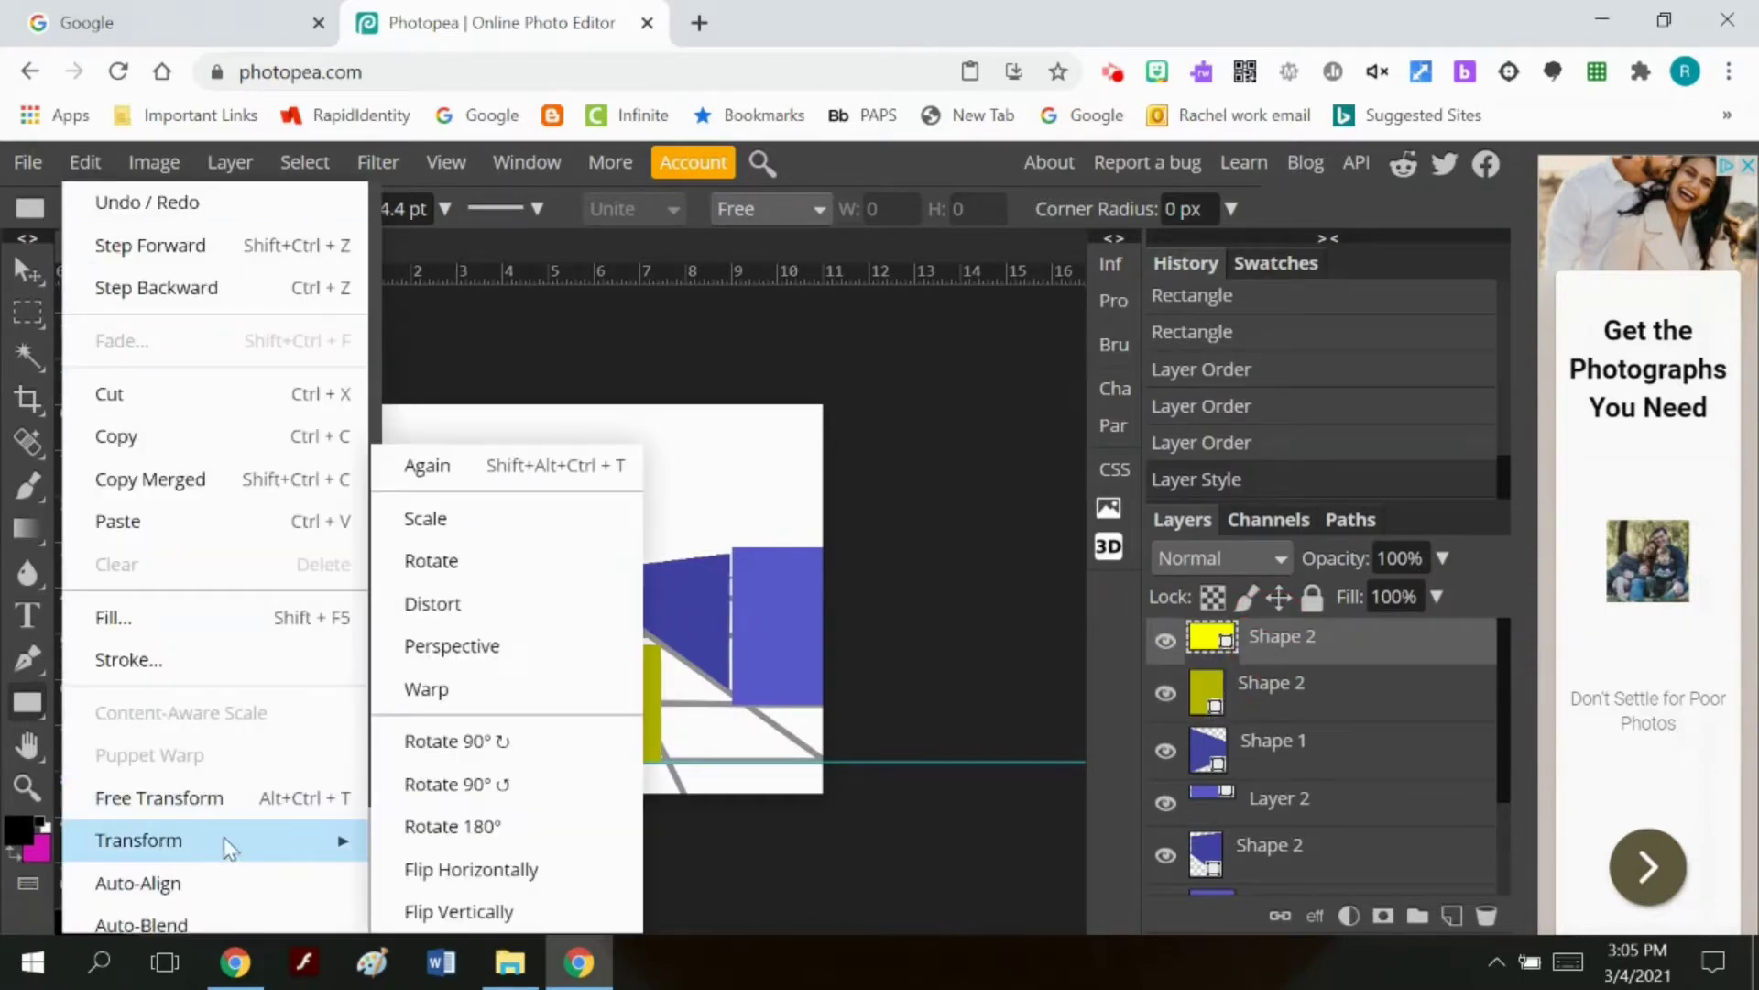
{"action": "left_click", "coordinate": [429, 653]}
{"action": "left_click_drag", "start_coordinate": [630, 640], "coordinate": [598, 631]}
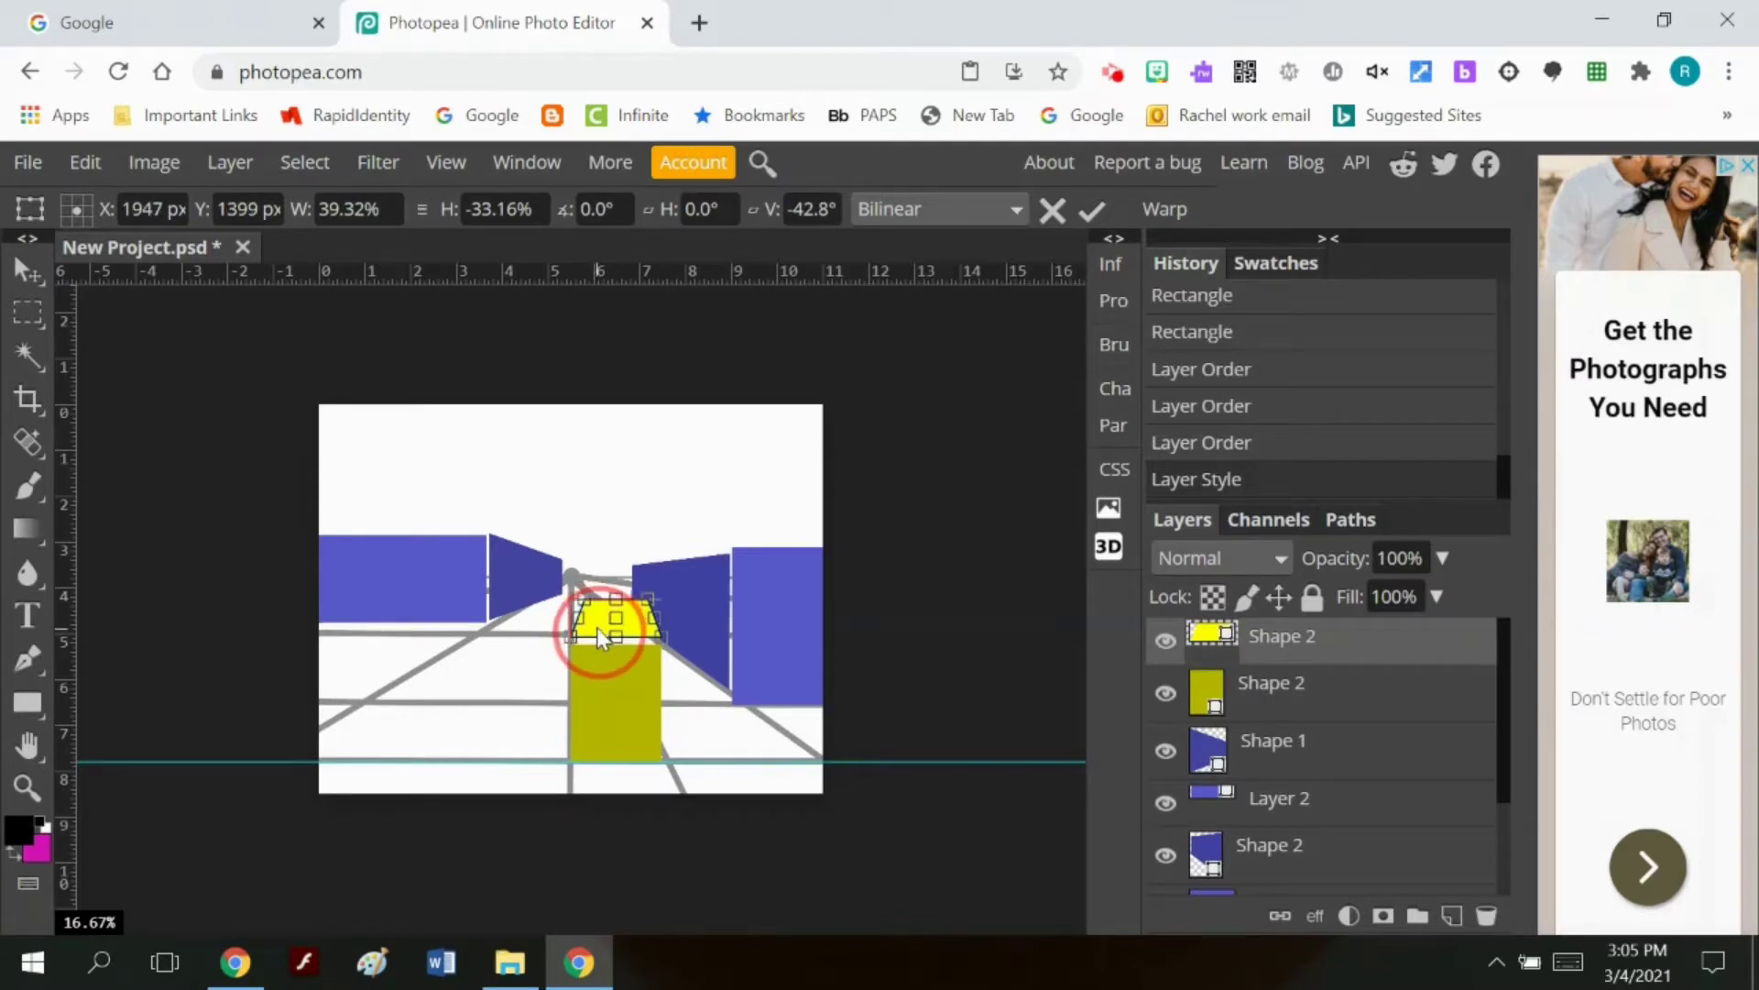
{"action": "key", "text": "Return"}
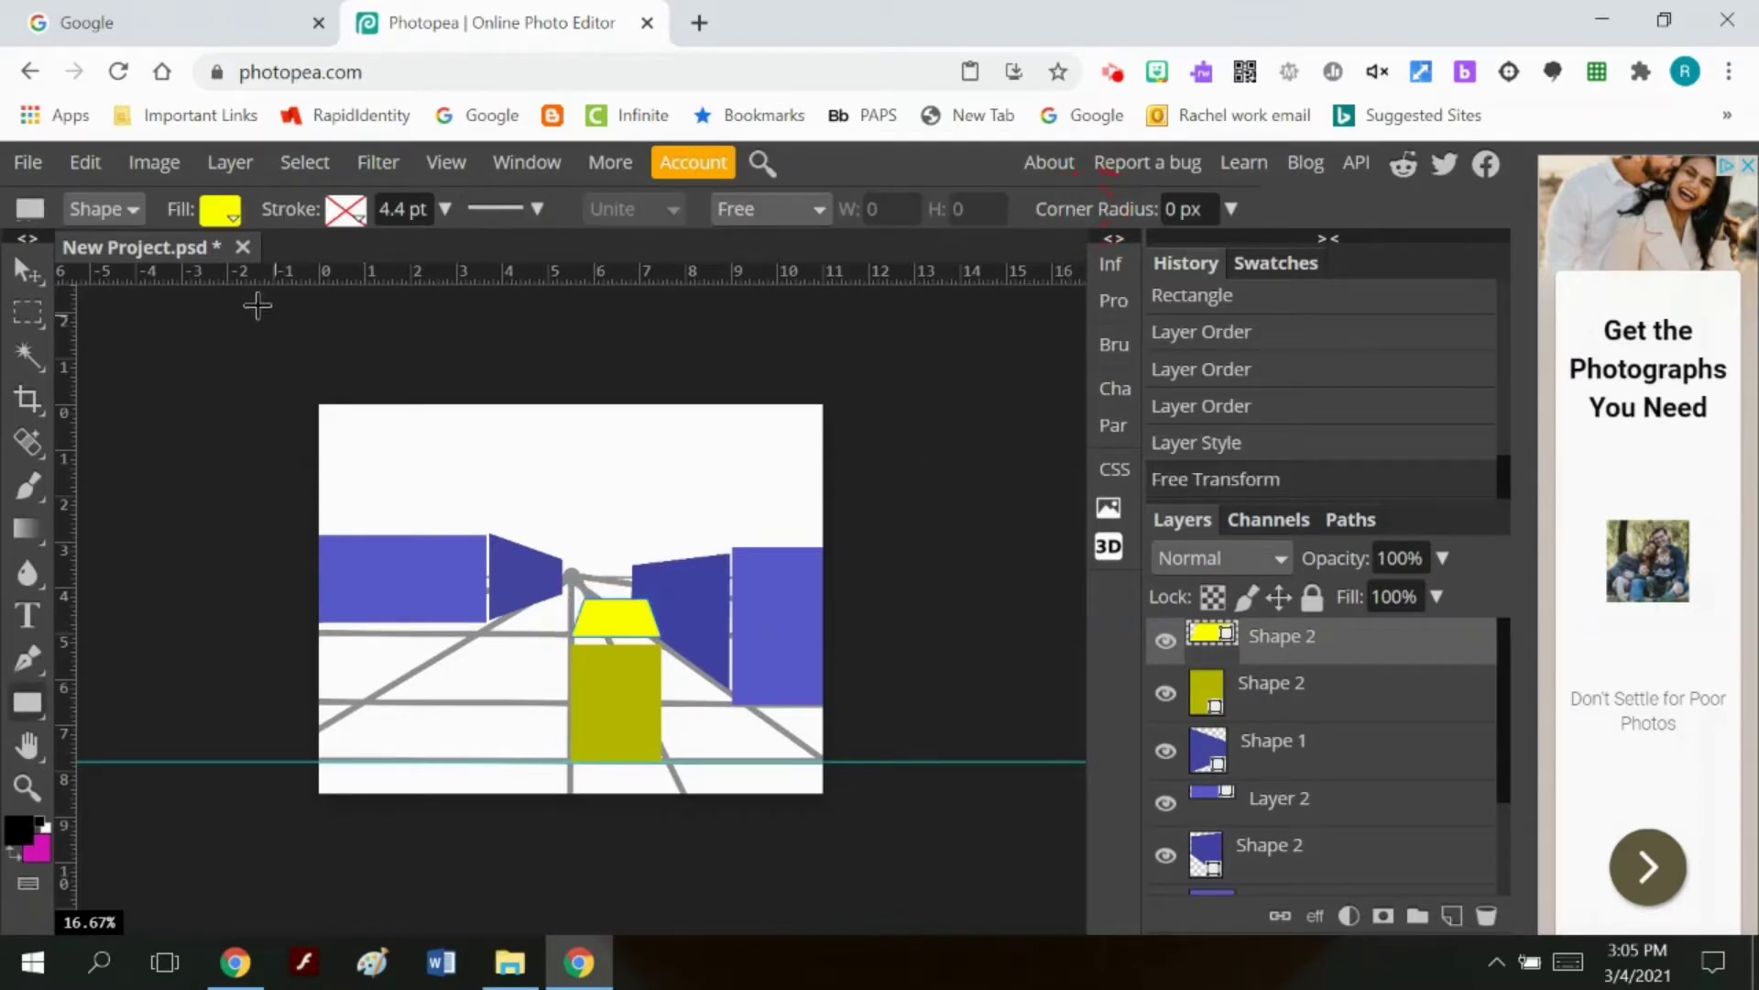
Step: Distort the yellow trapezoid by shifting its top edge left so its right side slants toward the vanishing point
{"action": "left_click", "coordinate": [87, 163]}
{"action": "mouse_move", "coordinate": [216, 837]}
{"action": "left_click", "coordinate": [496, 607]}
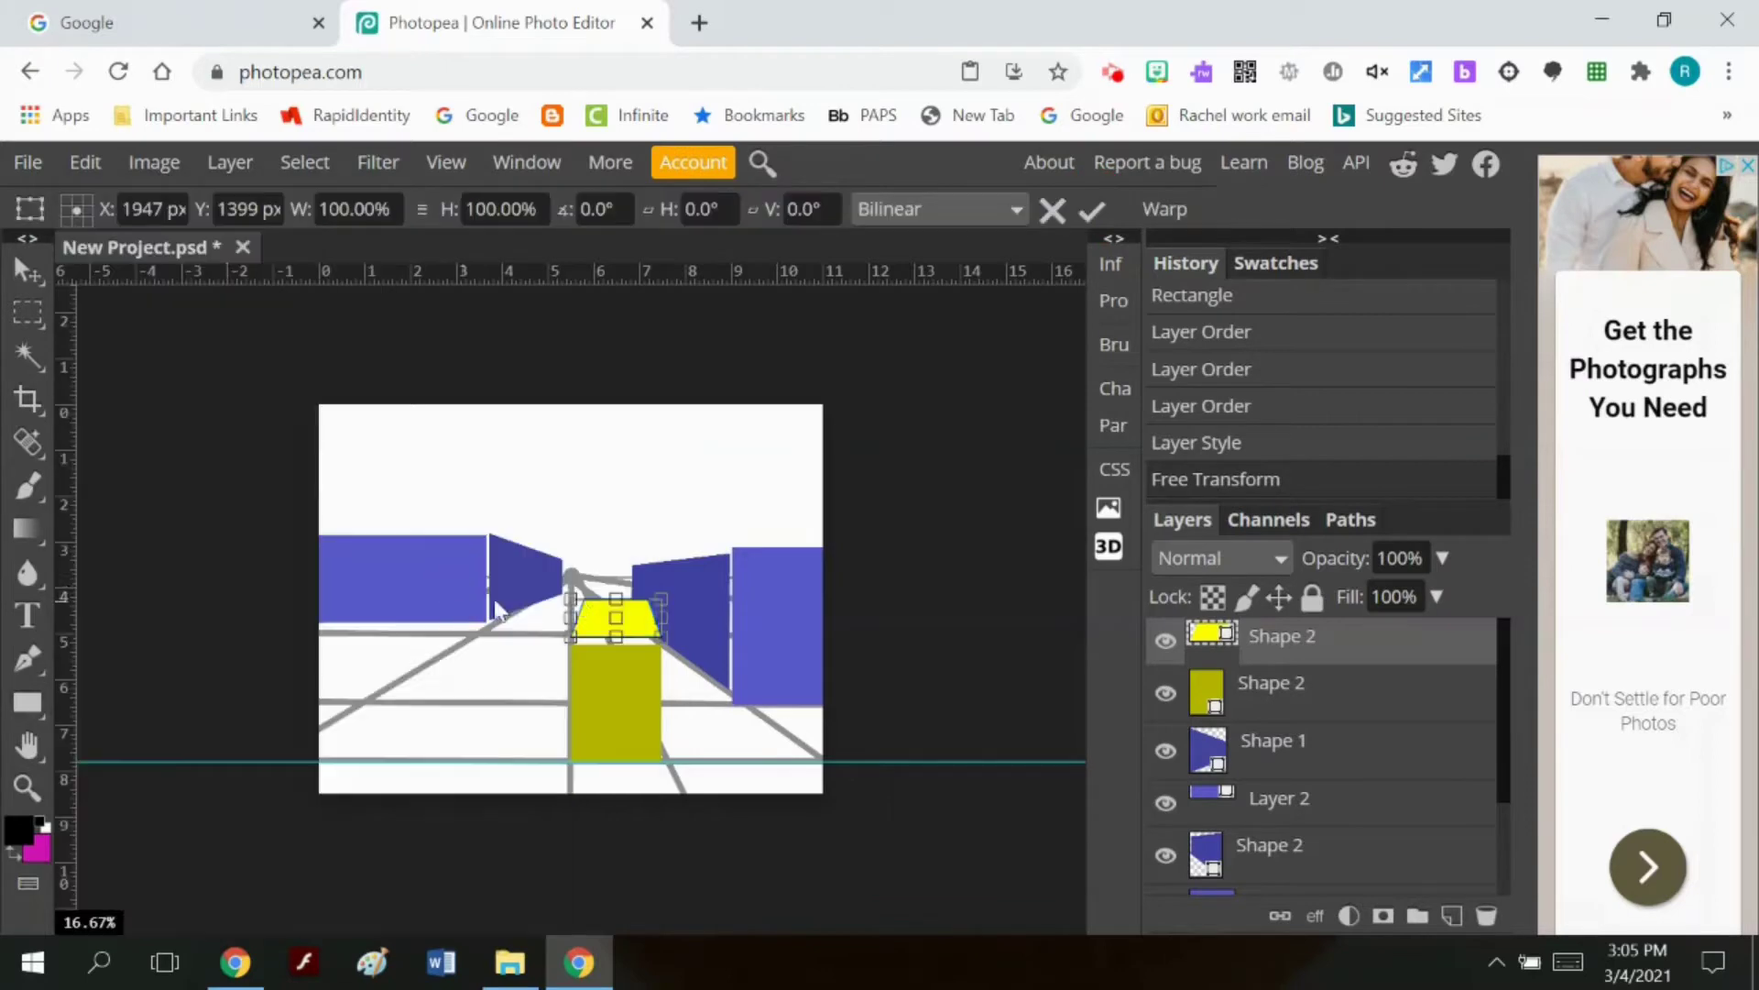
{"action": "left_click_drag", "start_coordinate": [570, 603], "coordinate": [612, 601]}
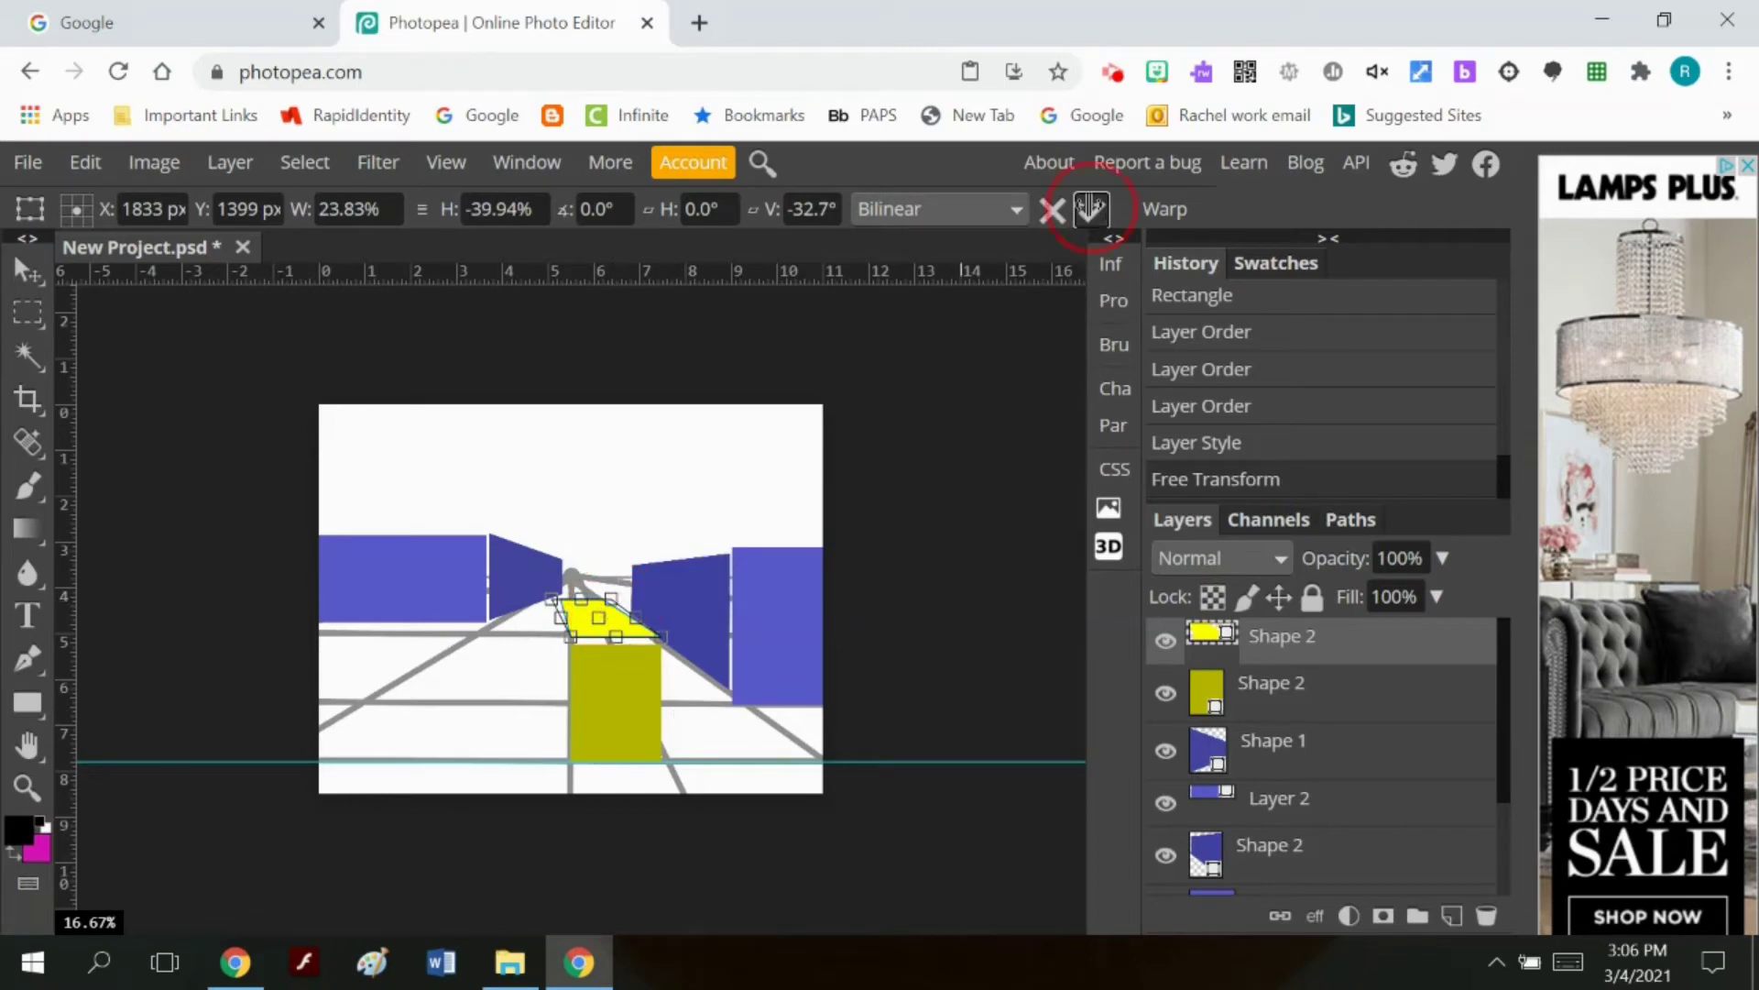
{"action": "left_click", "coordinate": [1091, 209]}
Step: Distort the yellow trapezoid again so its left side follows the center grid line and its base rests on the dark yellow front
{"action": "left_click", "coordinate": [85, 162]}
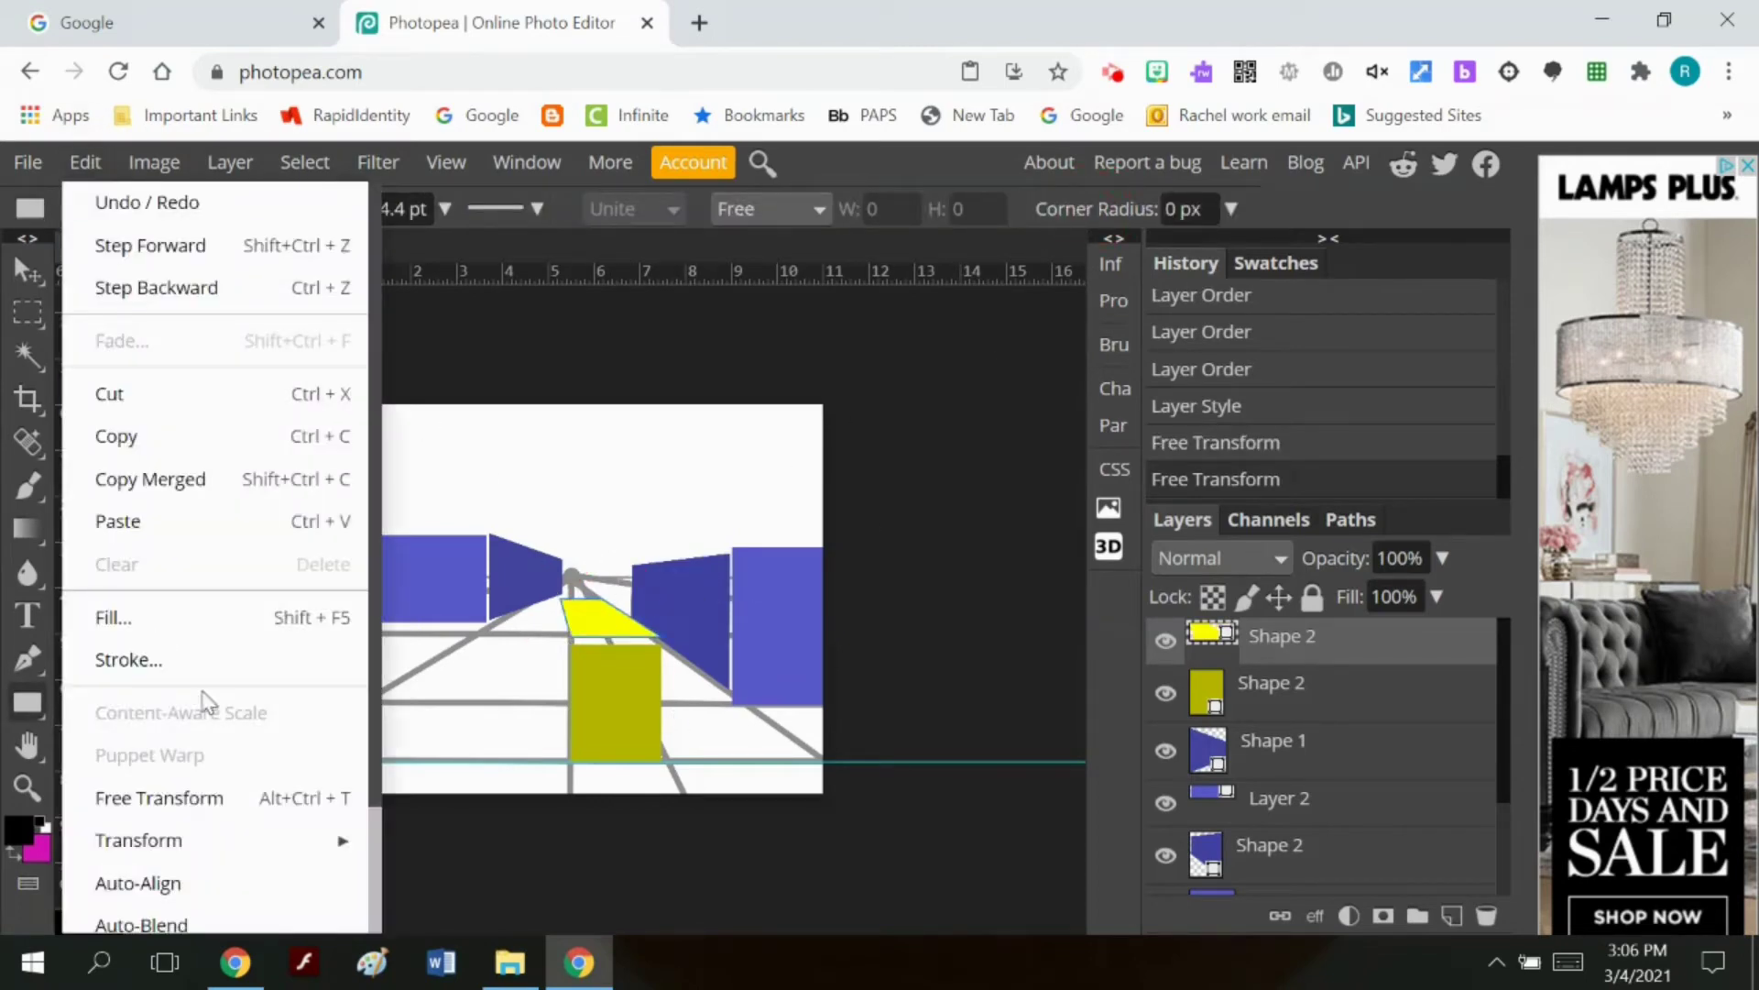
{"action": "mouse_move", "coordinate": [211, 838]}
{"action": "left_click", "coordinate": [463, 575]}
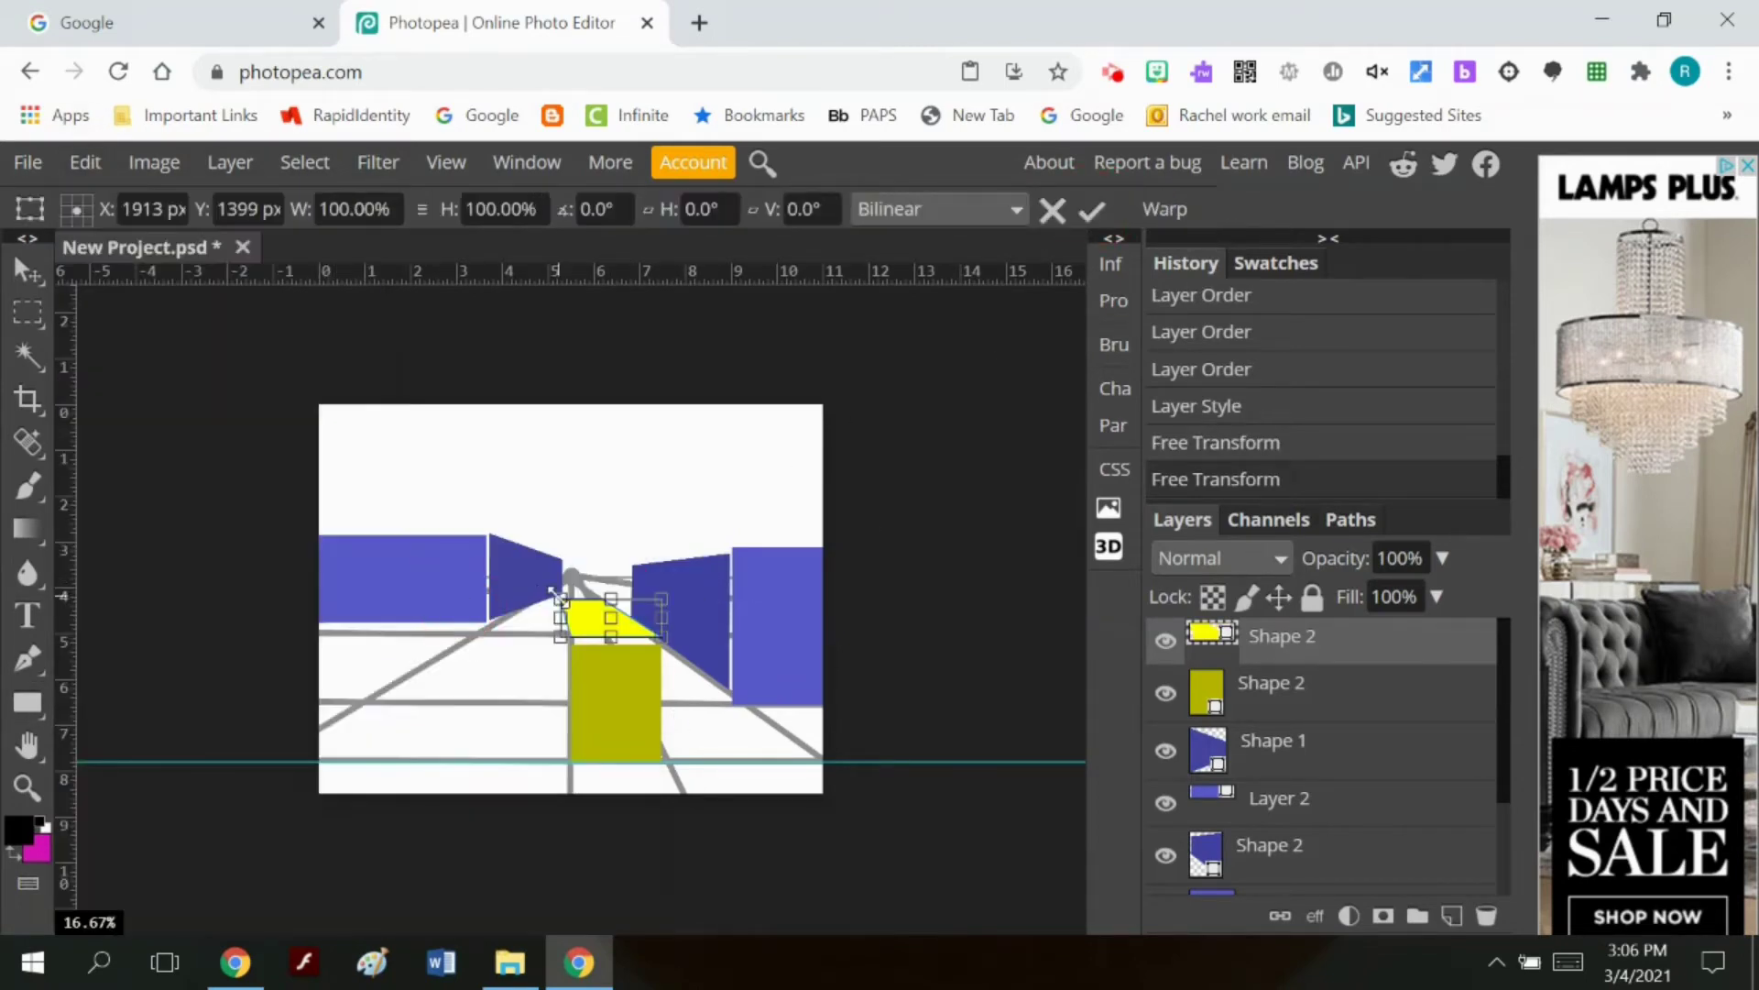
{"action": "left_click_drag", "start_coordinate": [553, 592], "coordinate": [603, 623]}
{"action": "left_click", "coordinate": [1091, 213]}
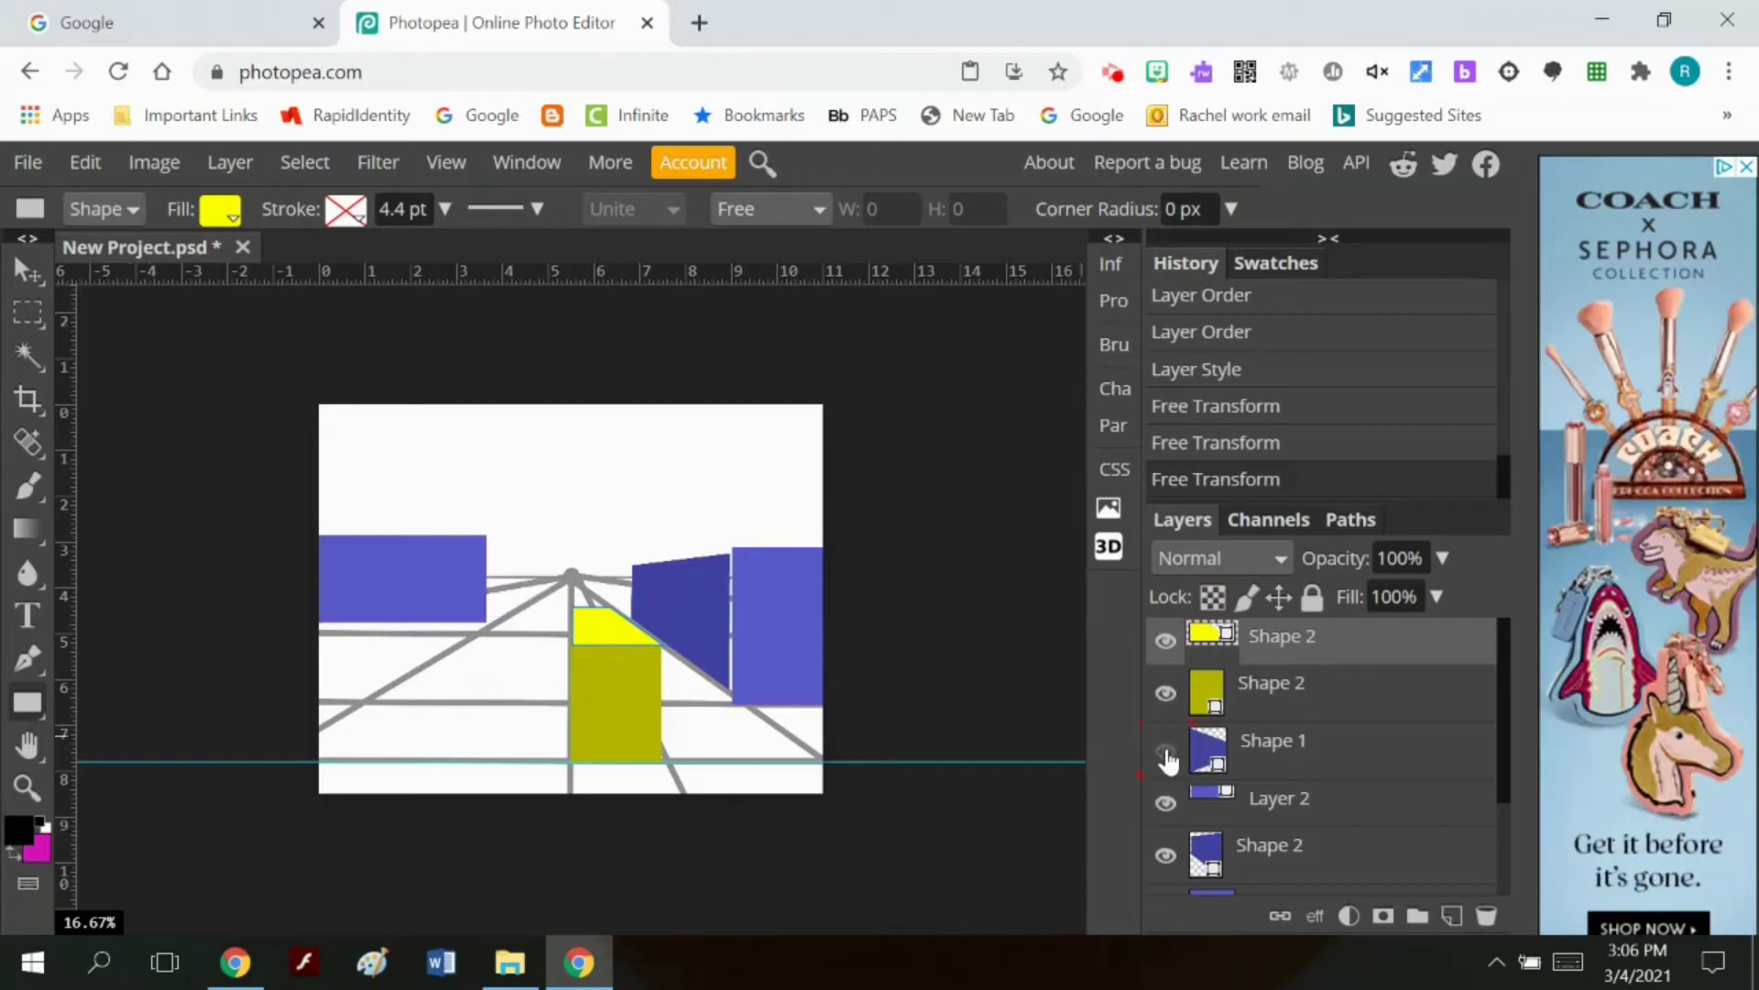
Step: Distort the right dark blue side face so its outer corners reach the light blue front's top edge and the diagonal grid line
{"action": "left_click", "coordinate": [1186, 862]}
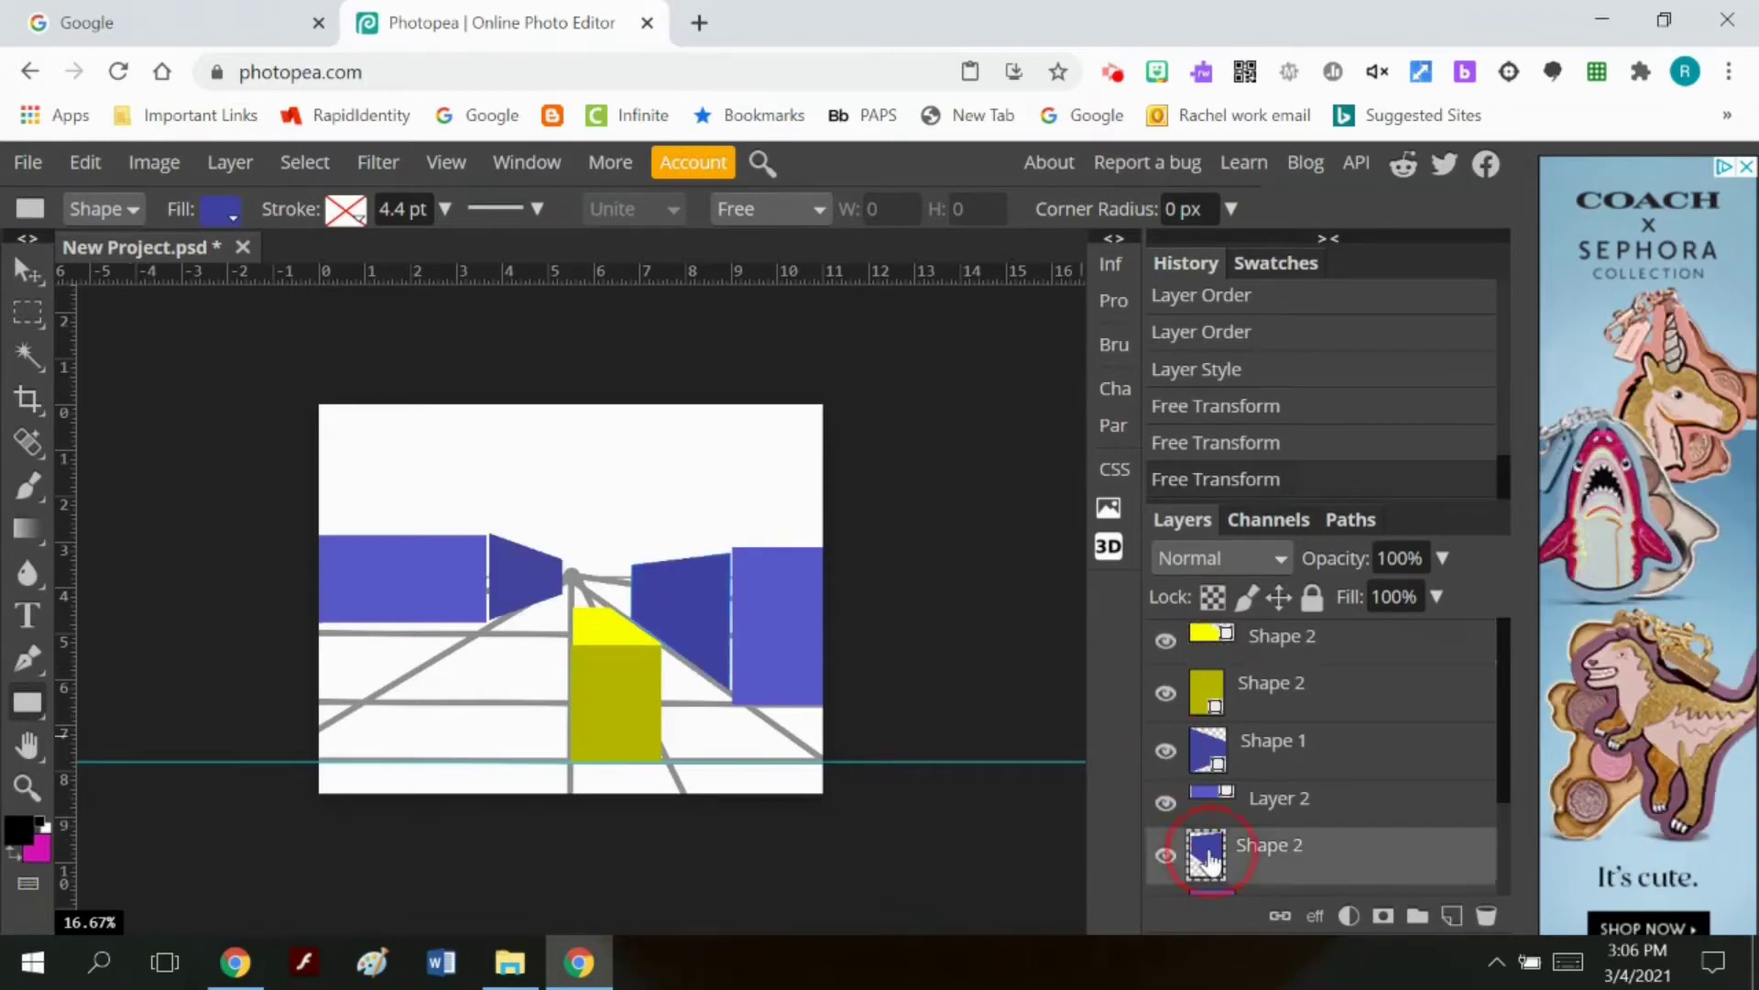
{"action": "left_click", "coordinate": [85, 162]}
{"action": "mouse_move", "coordinate": [275, 841]}
{"action": "left_click", "coordinate": [470, 597]}
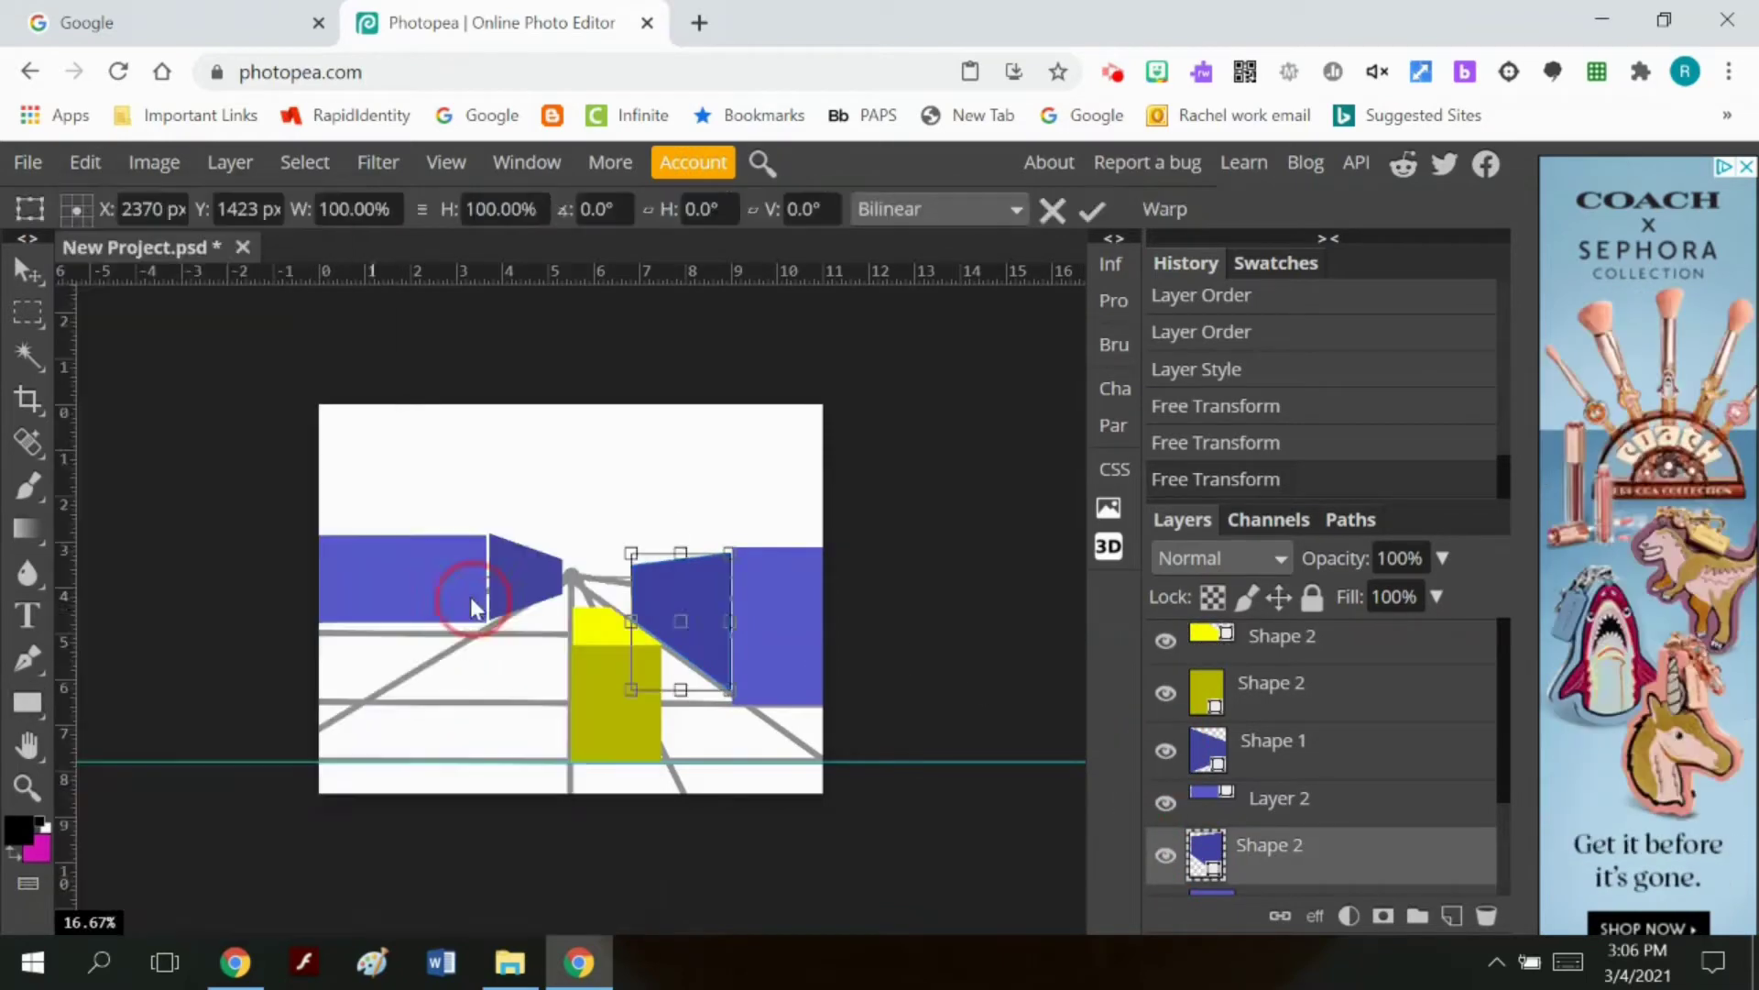
{"action": "left_click_drag", "start_coordinate": [729, 554], "coordinate": [743, 520]}
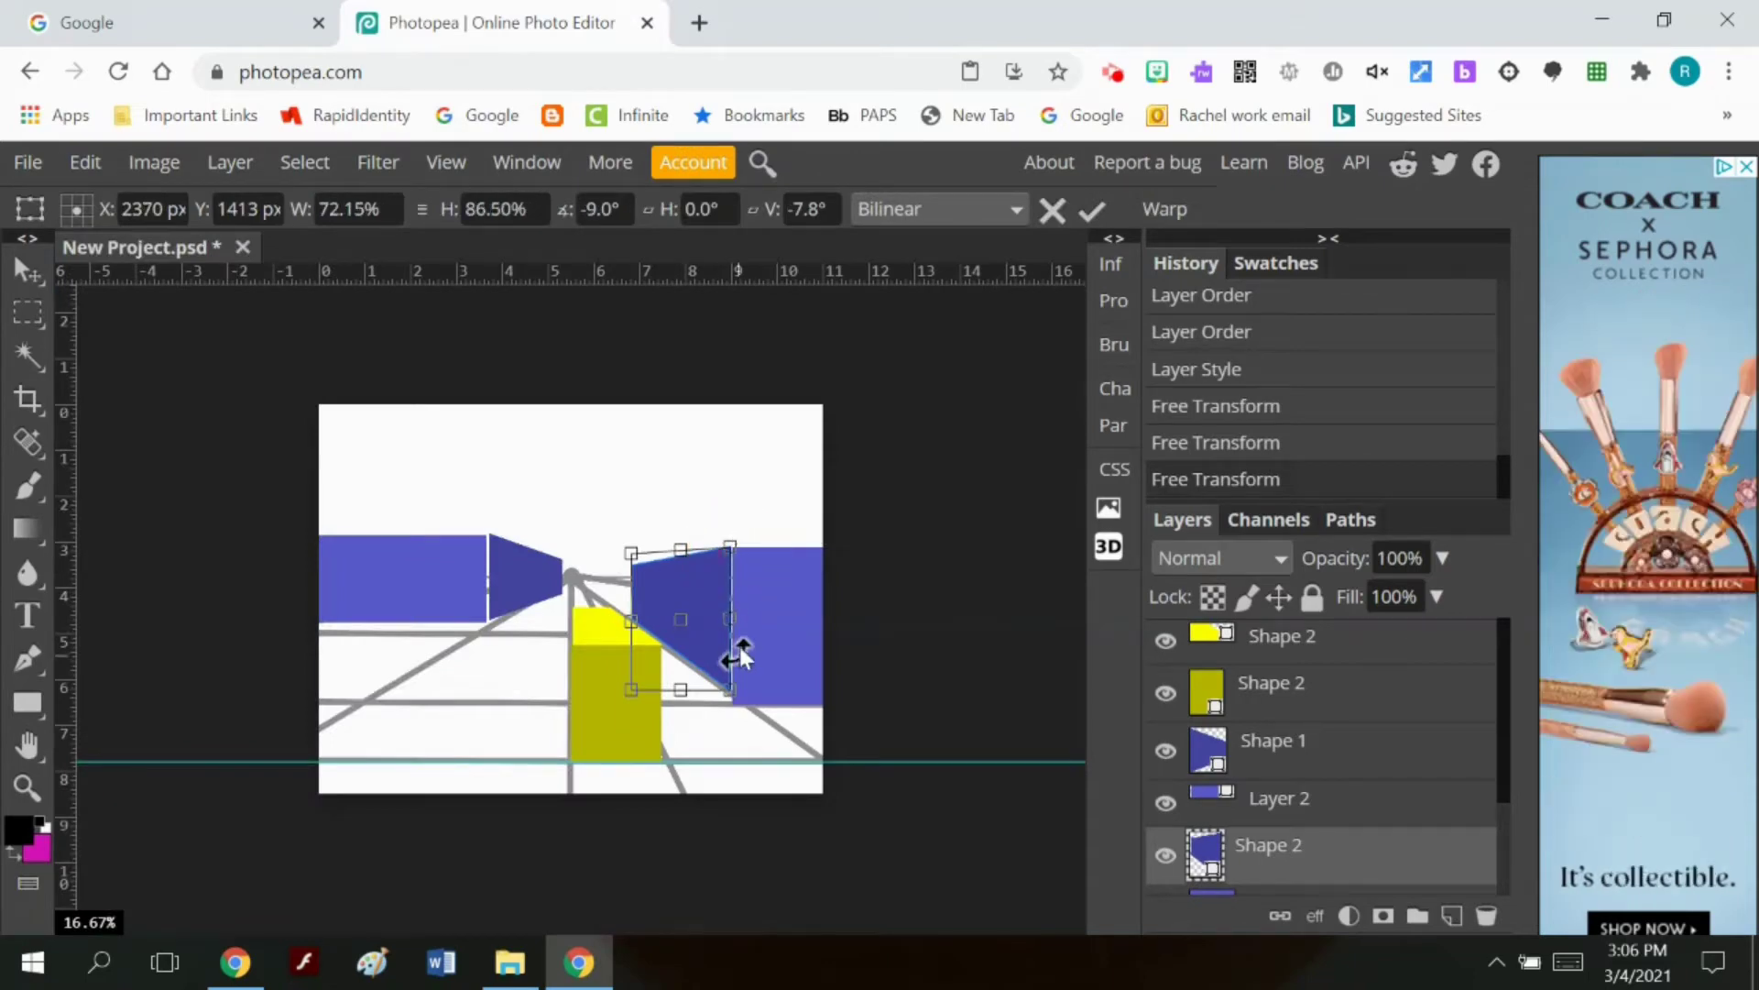
{"action": "left_click_drag", "start_coordinate": [732, 618], "coordinate": [740, 702]}
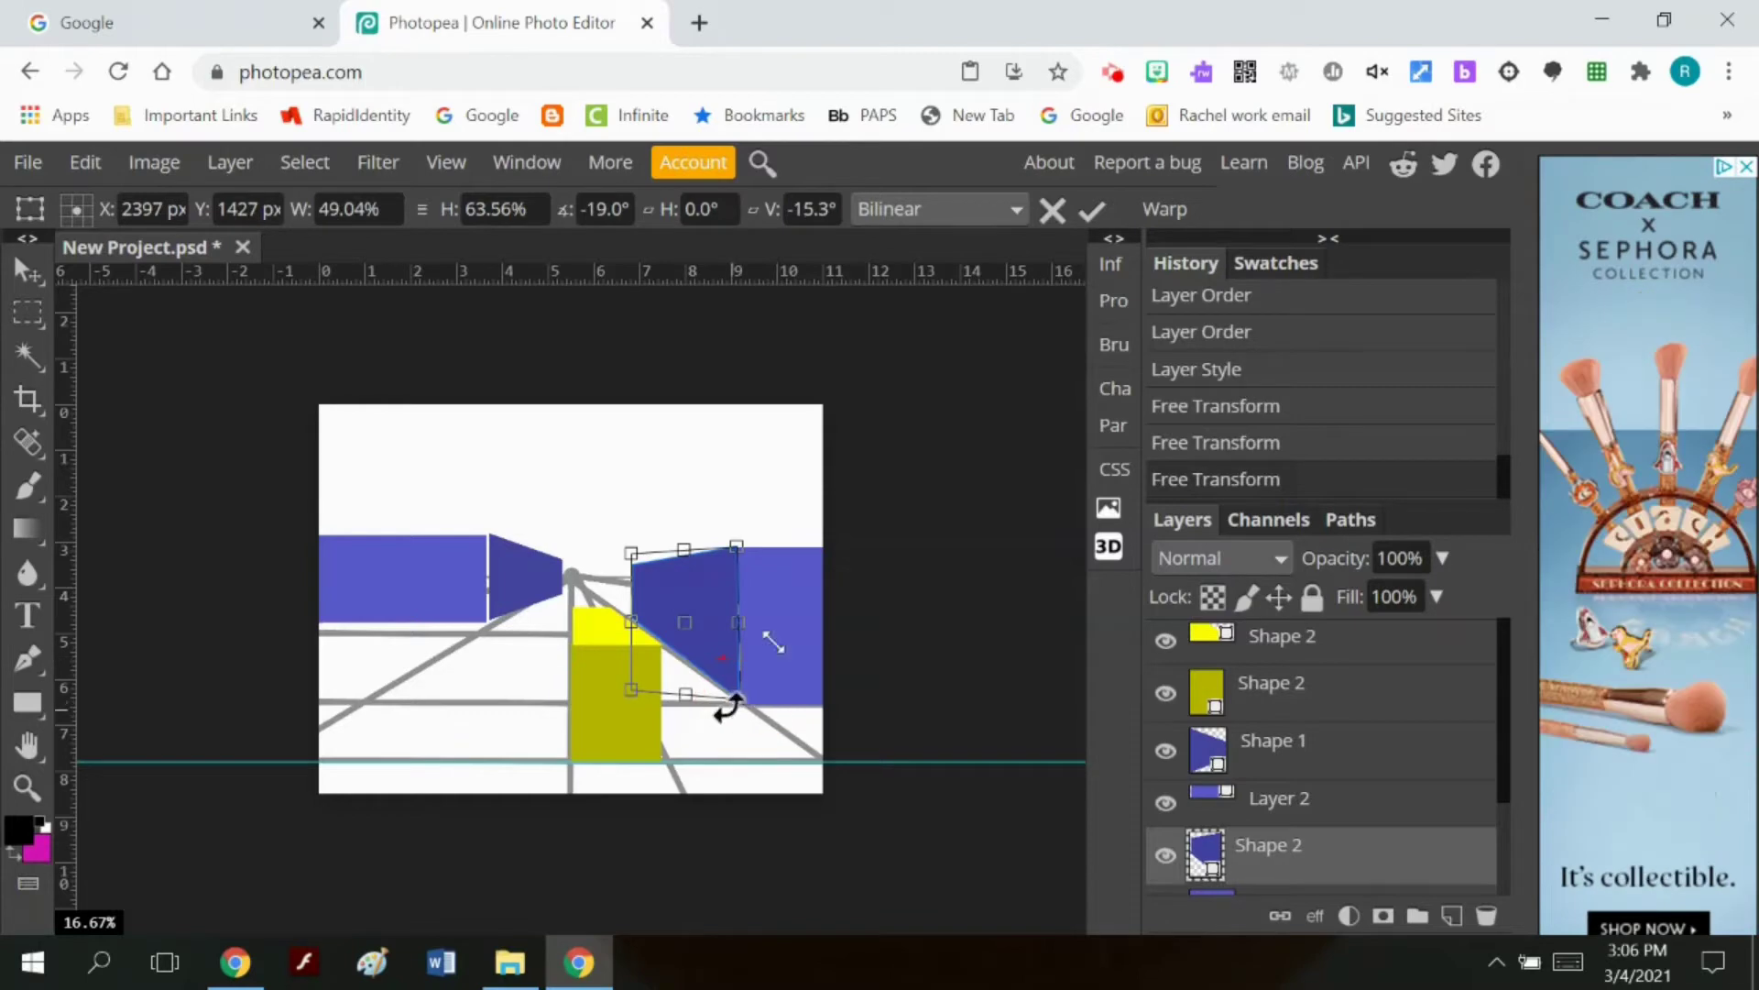
{"action": "left_click", "coordinate": [1082, 218]}
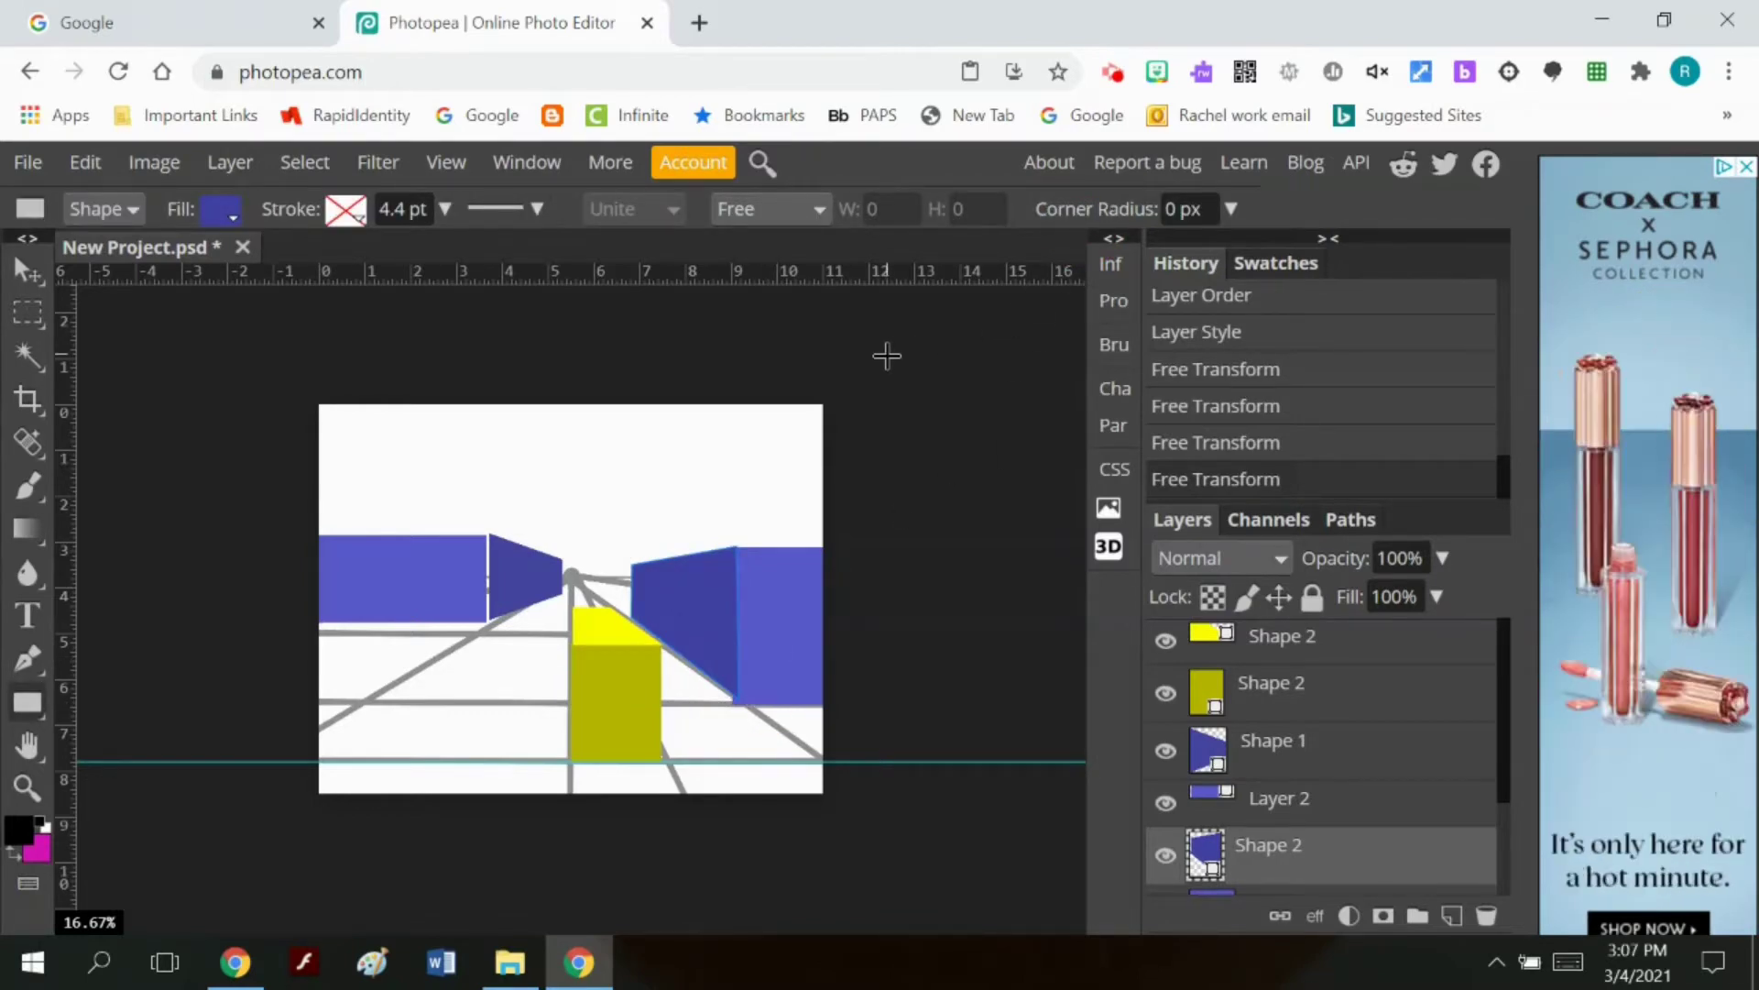
Step: Try to distort the right light blue rectangle by raising its bottom edge to the side face's lower corner
{"action": "scroll", "coordinate": [1173, 825], "scroll_direction": "down", "scroll_amount": 3}
{"action": "left_click", "coordinate": [1165, 824]}
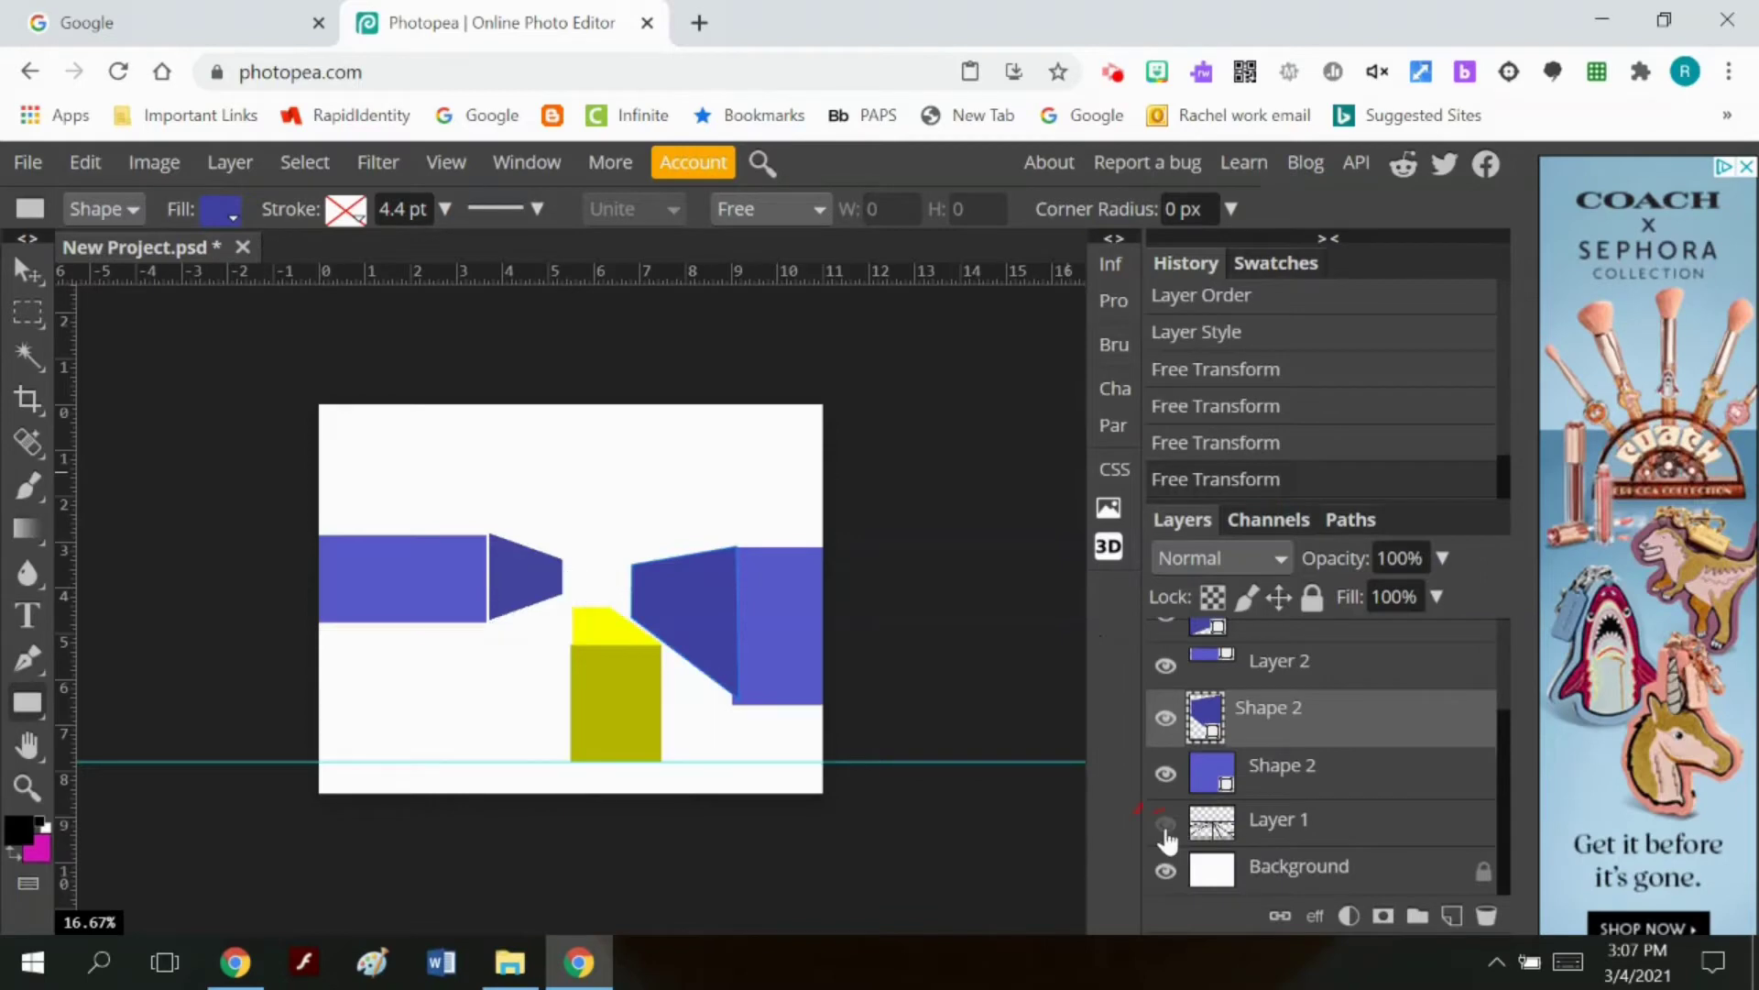
{"action": "left_click", "coordinate": [1165, 824]}
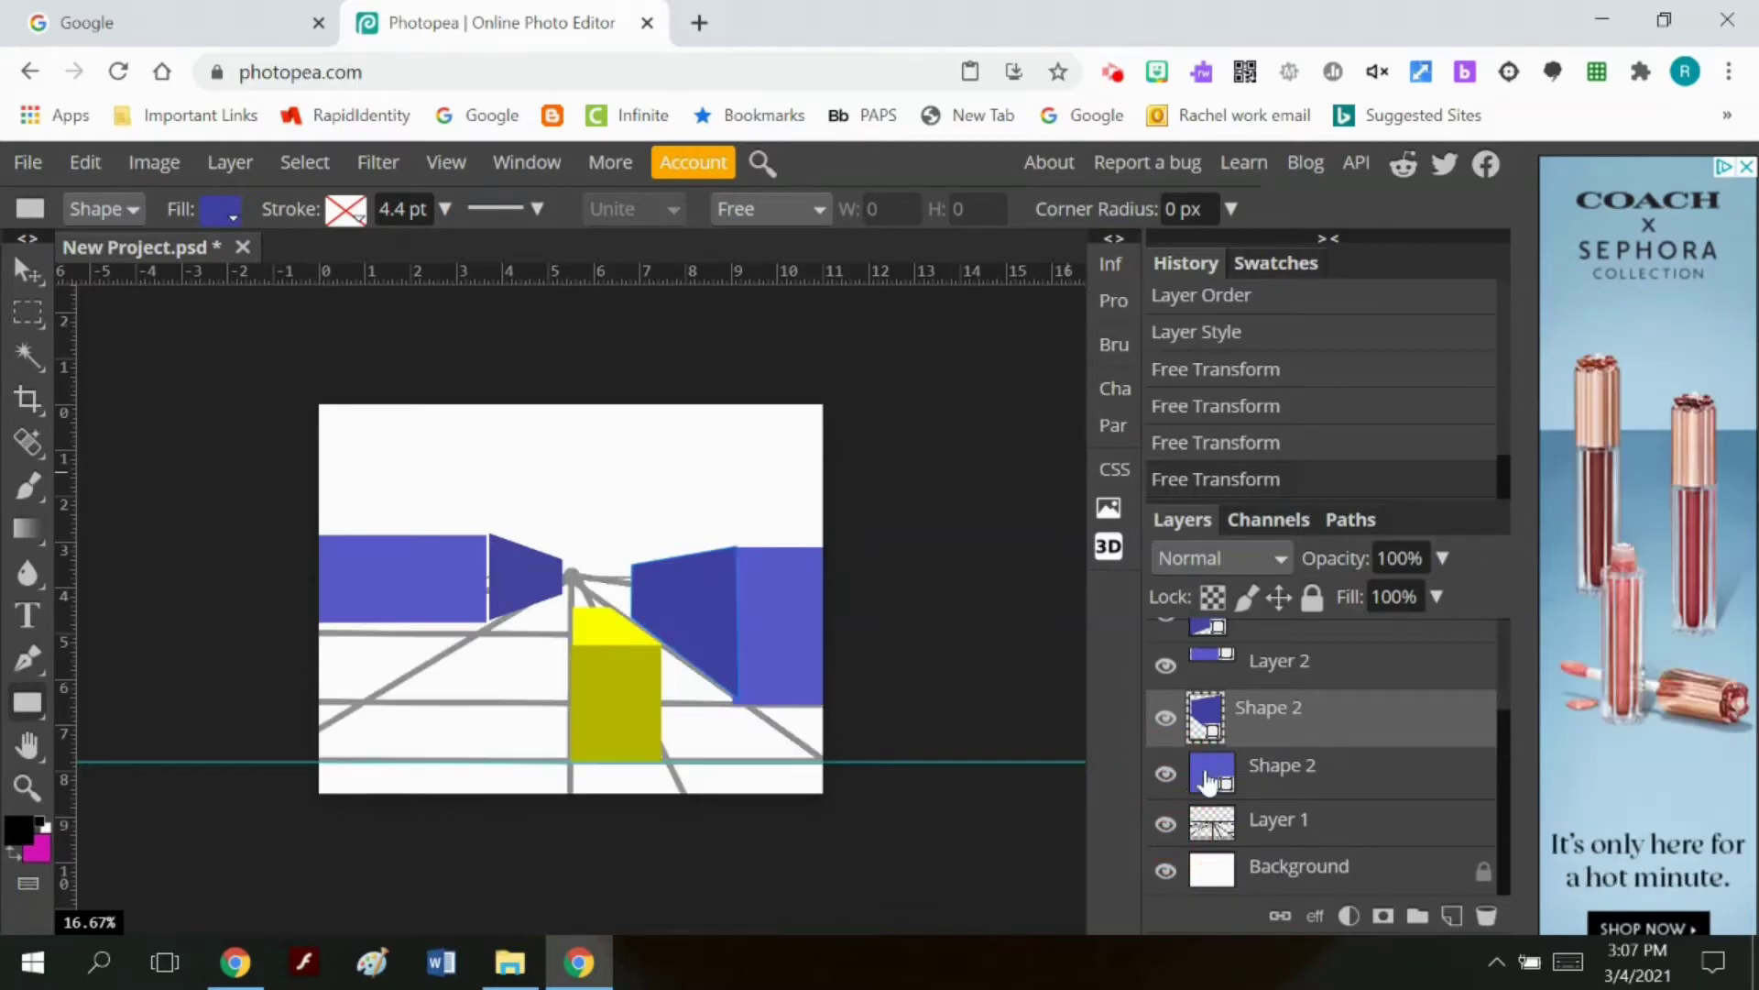
{"action": "left_click", "coordinate": [1208, 781]}
{"action": "left_click", "coordinate": [87, 161]}
{"action": "mouse_move", "coordinate": [129, 840]}
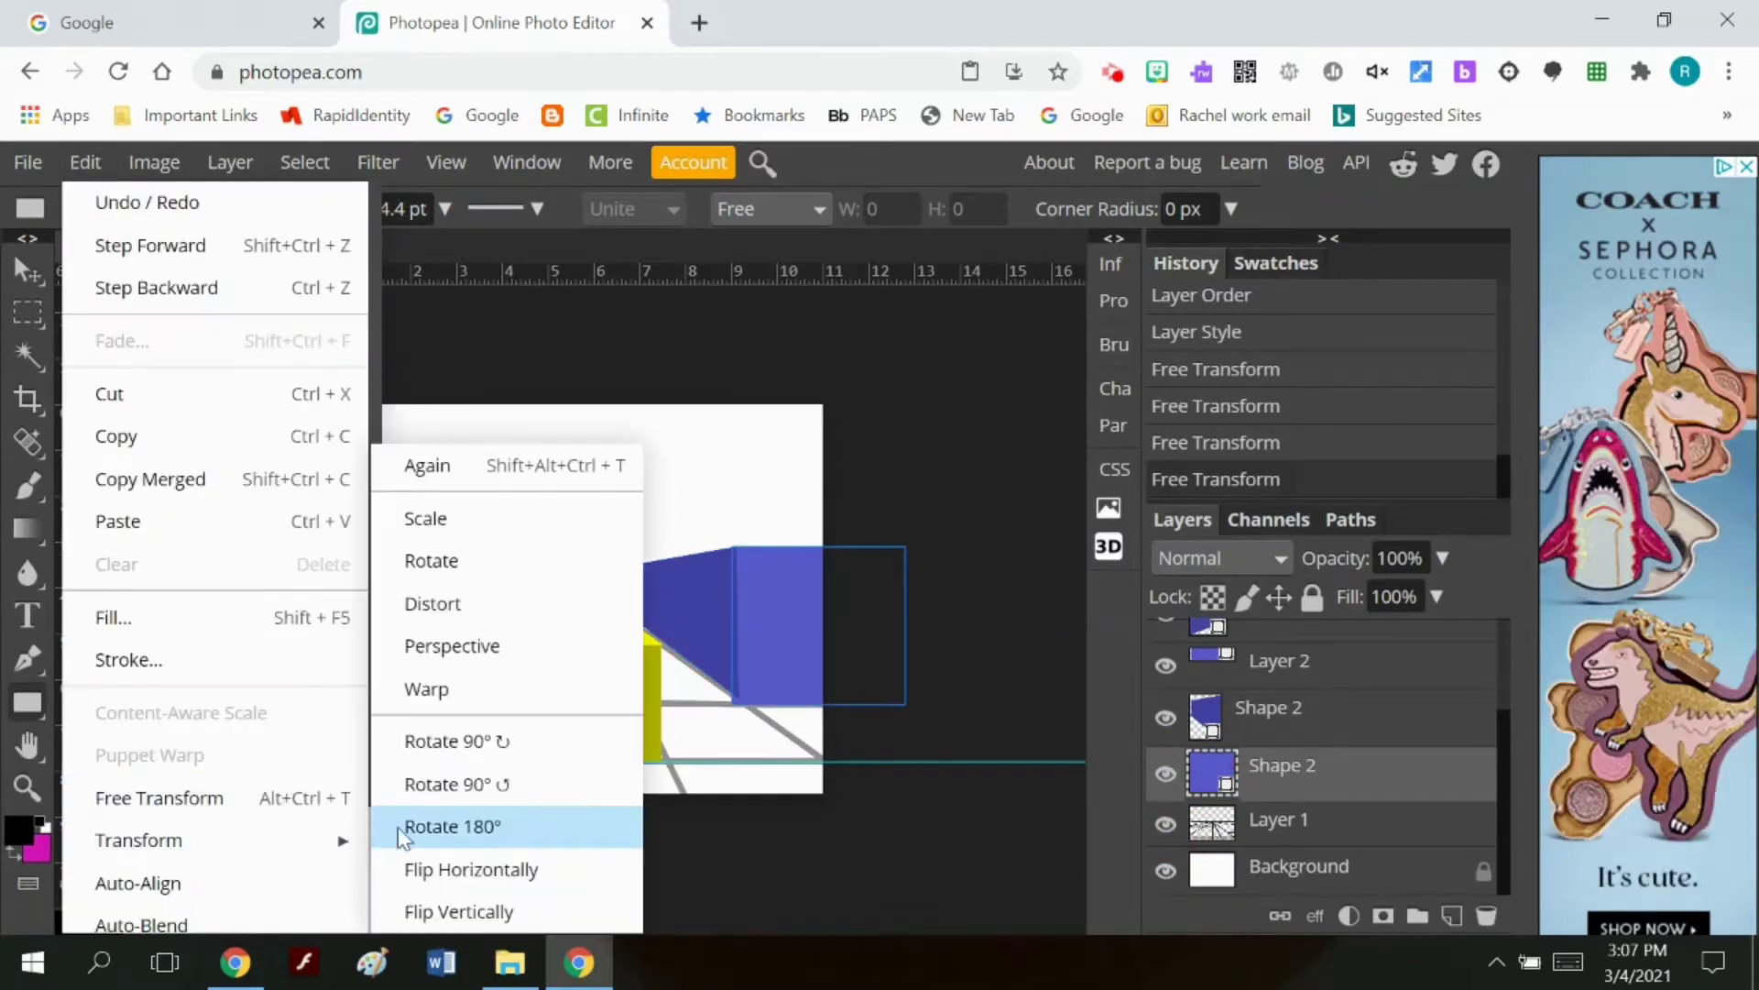
{"action": "left_click", "coordinate": [433, 604]}
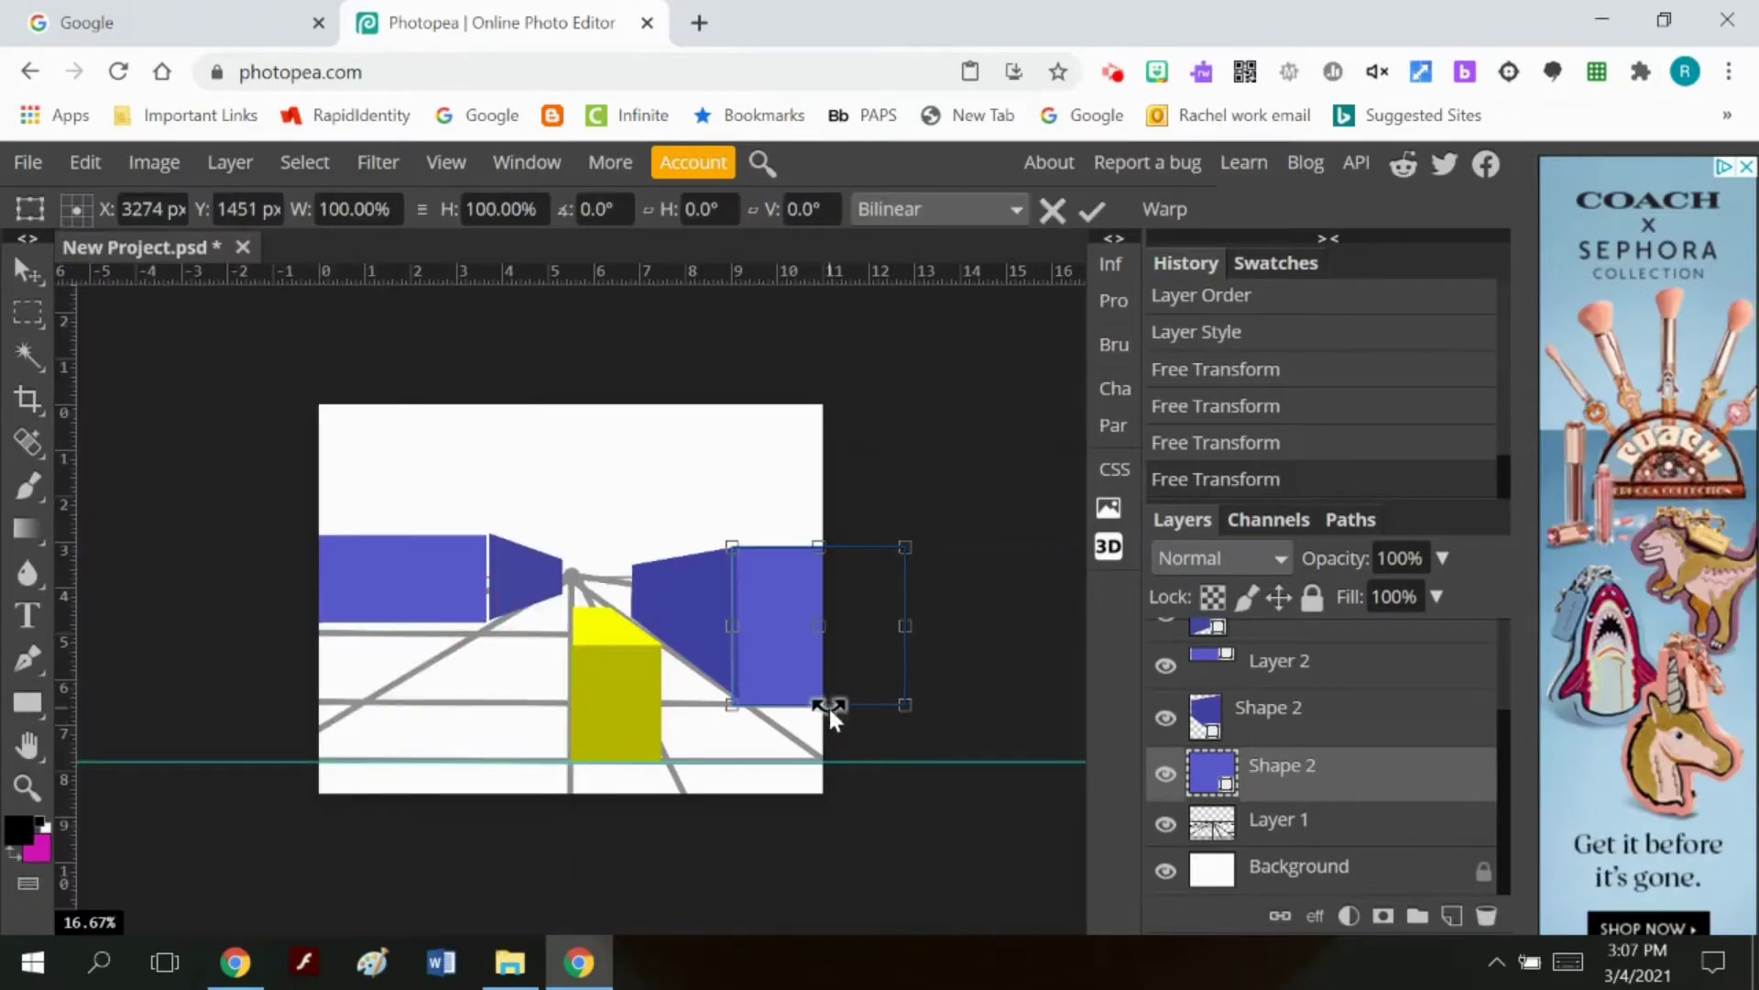
{"action": "left_click_drag", "start_coordinate": [819, 701], "coordinate": [821, 698]}
{"action": "left_click", "coordinate": [1089, 211]}
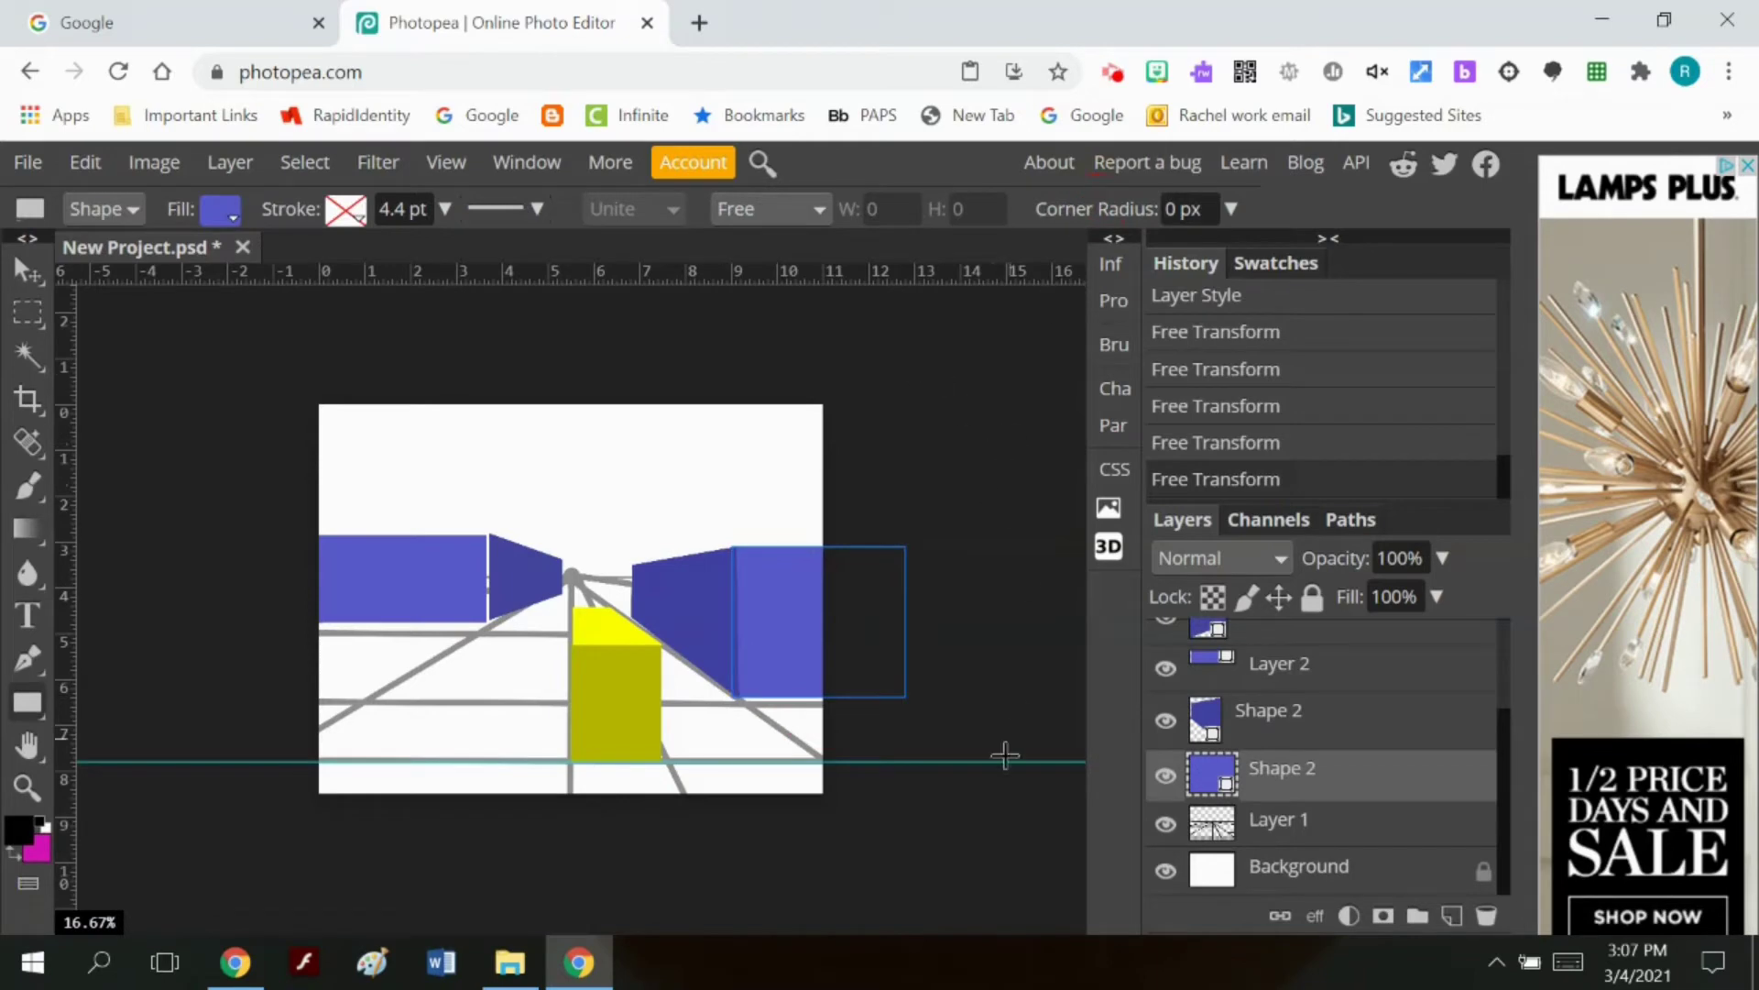
Step: Undo the last distortion of the right light blue rectangle
{"action": "left_click", "coordinate": [1276, 834]}
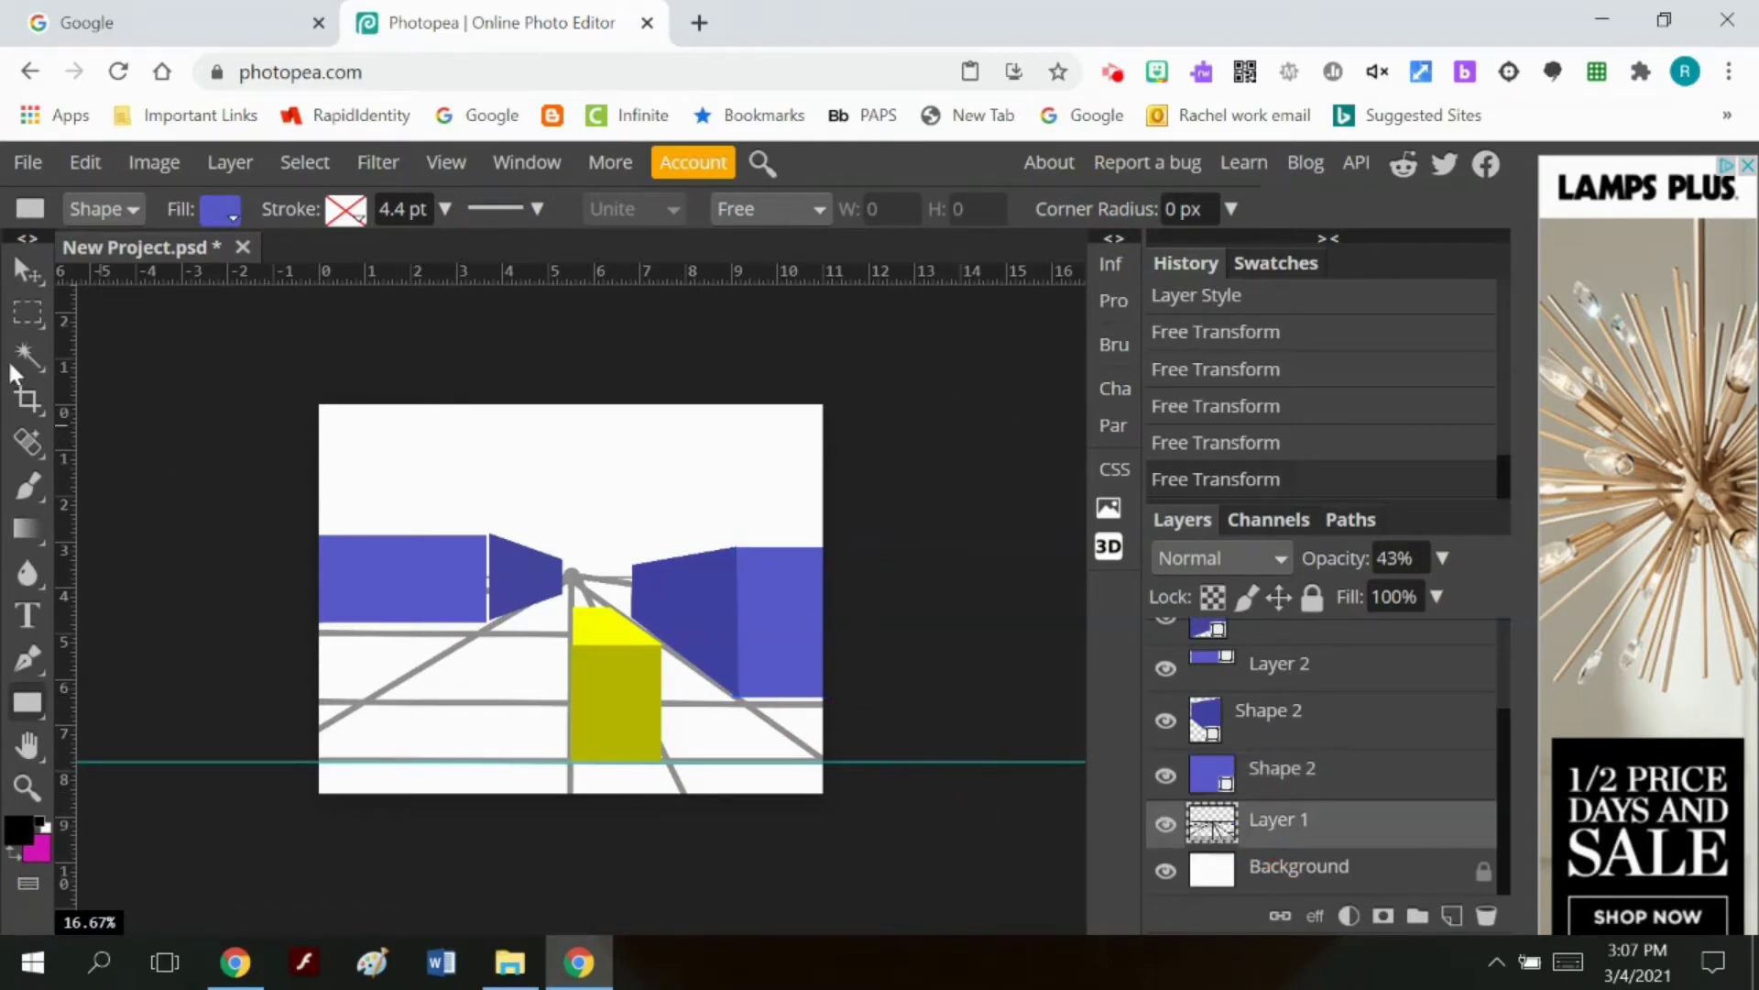
{"action": "left_click", "coordinate": [27, 271]}
{"action": "left_click_drag", "start_coordinate": [766, 644], "coordinate": [760, 636]}
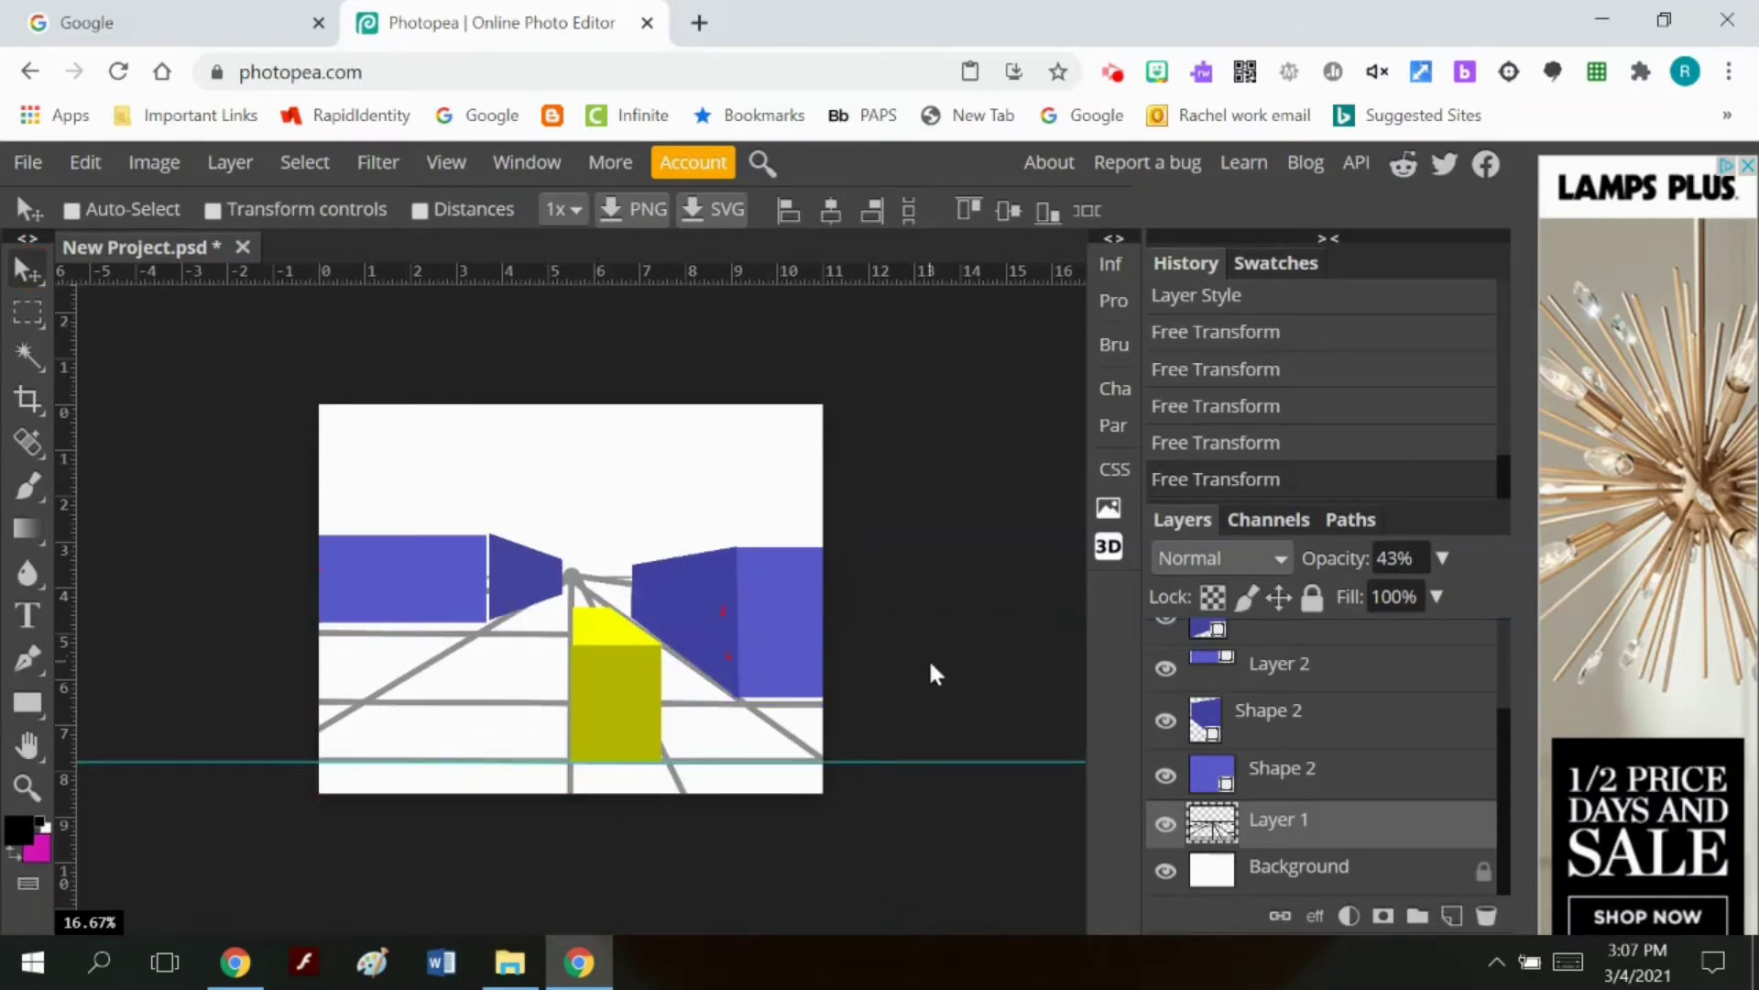
{"action": "key", "text": "ctrl+z"}
Step: Move the right light blue rectangle slightly up and right to line up with its dark side face
{"action": "left_click", "coordinate": [1320, 793]}
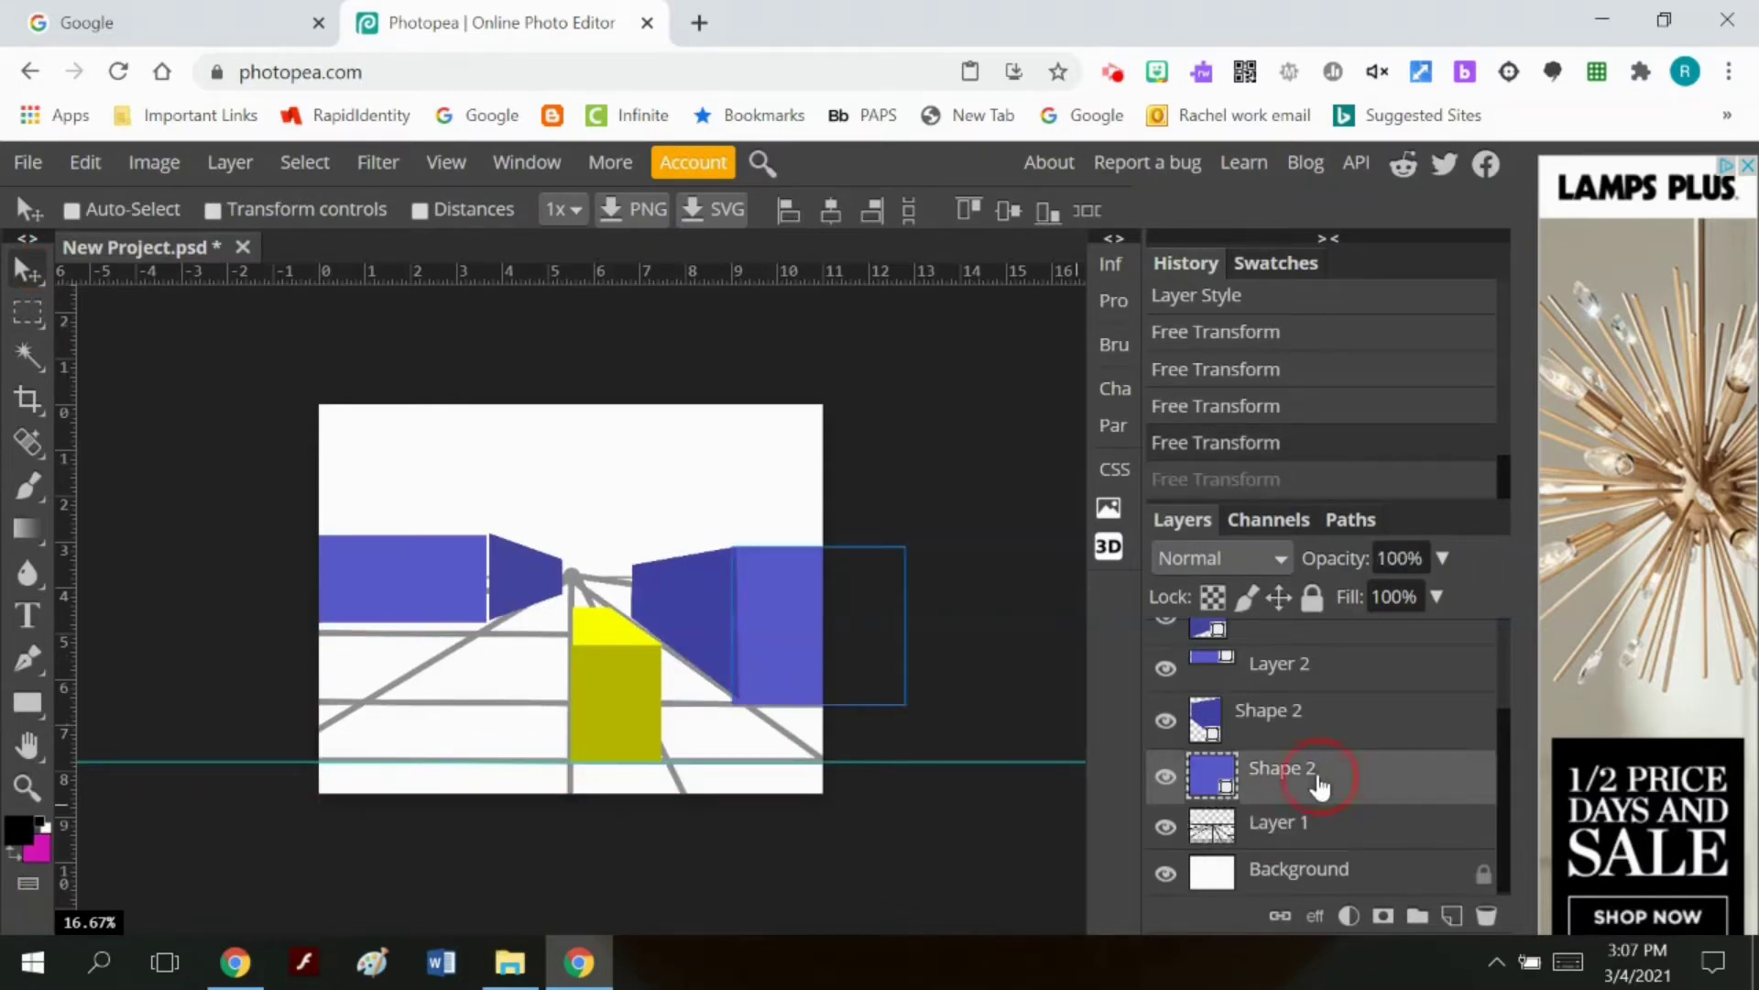
{"action": "left_click_drag", "start_coordinate": [756, 694], "coordinate": [766, 689]}
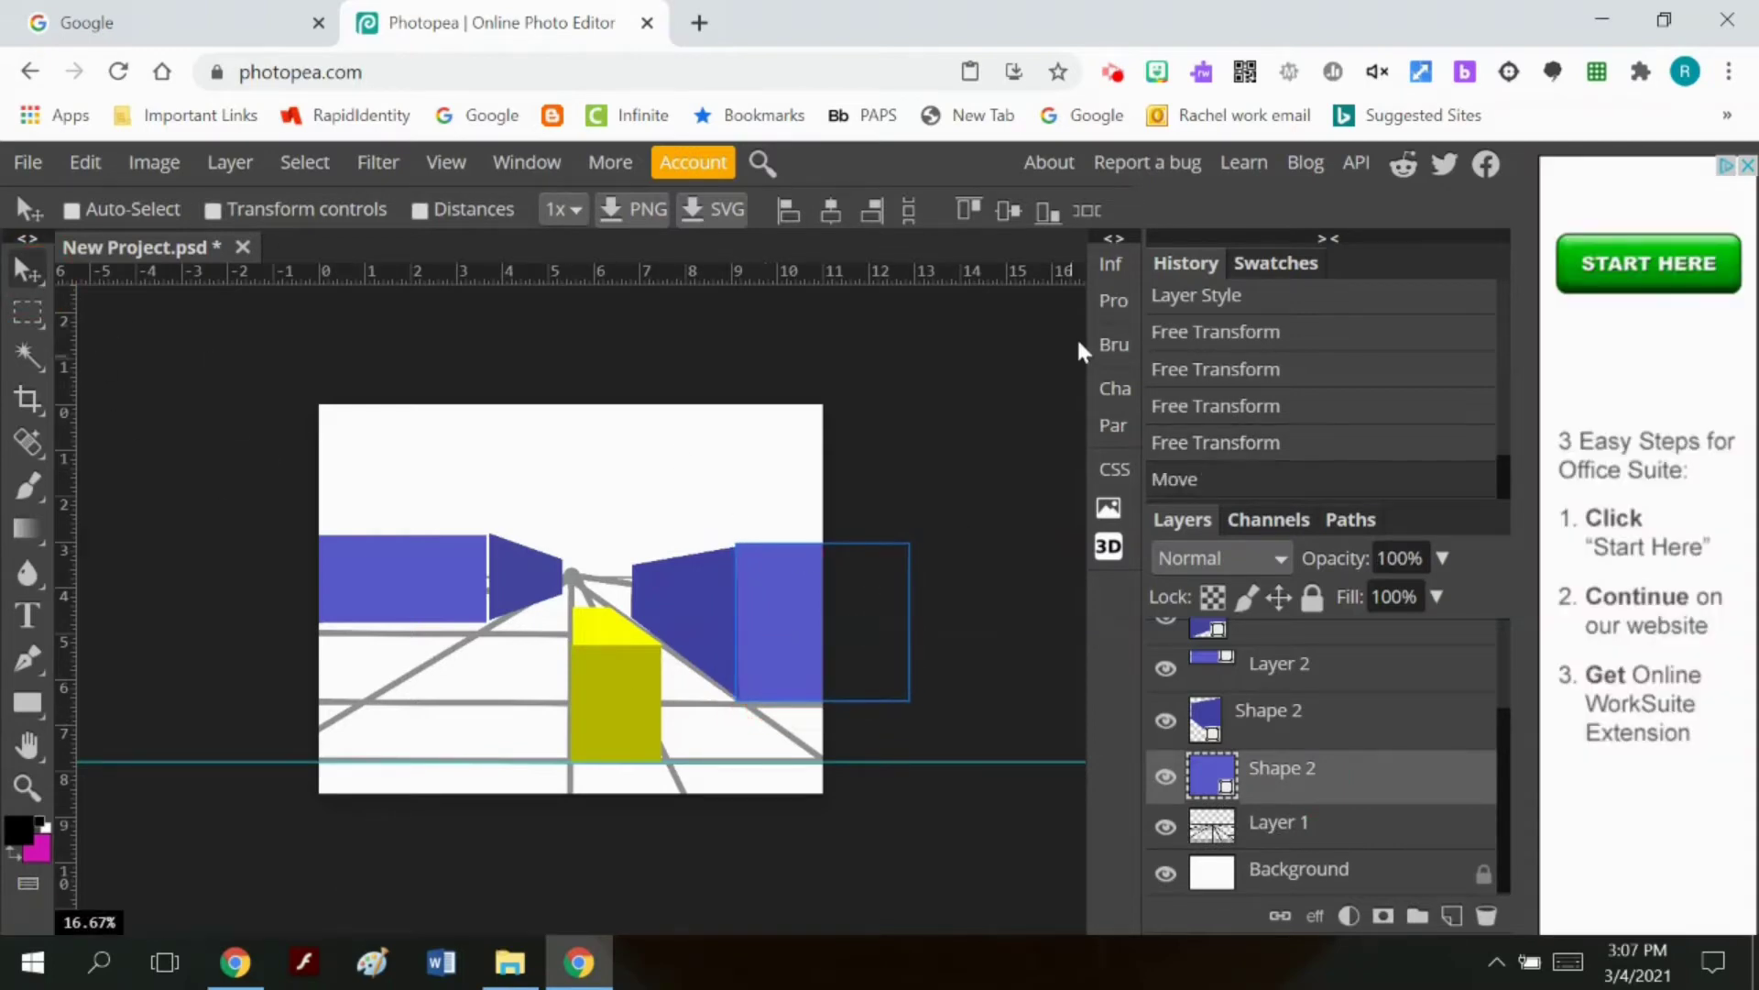
{"action": "left_click", "coordinate": [1191, 875]}
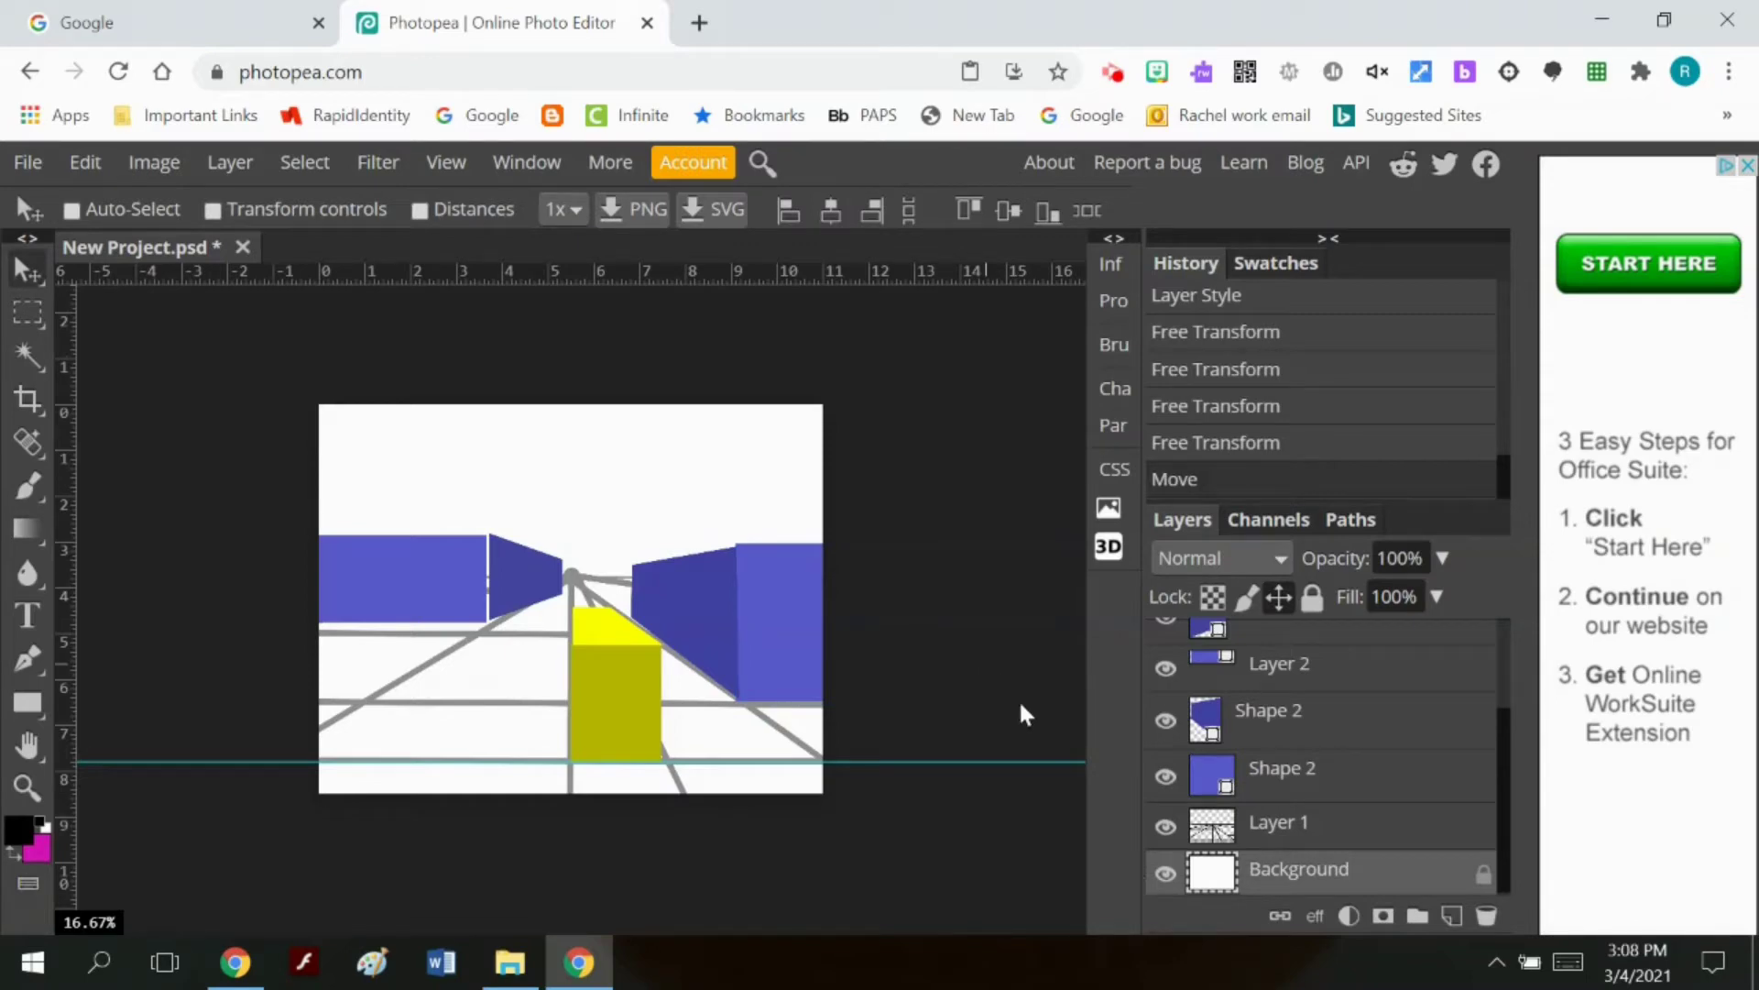
Step: Nudge the bright yellow top face slightly up and left to align it with the dark yellow front
{"action": "scroll", "coordinate": [1378, 769], "scroll_direction": "up", "scroll_amount": 3}
{"action": "left_click", "coordinate": [1297, 641]}
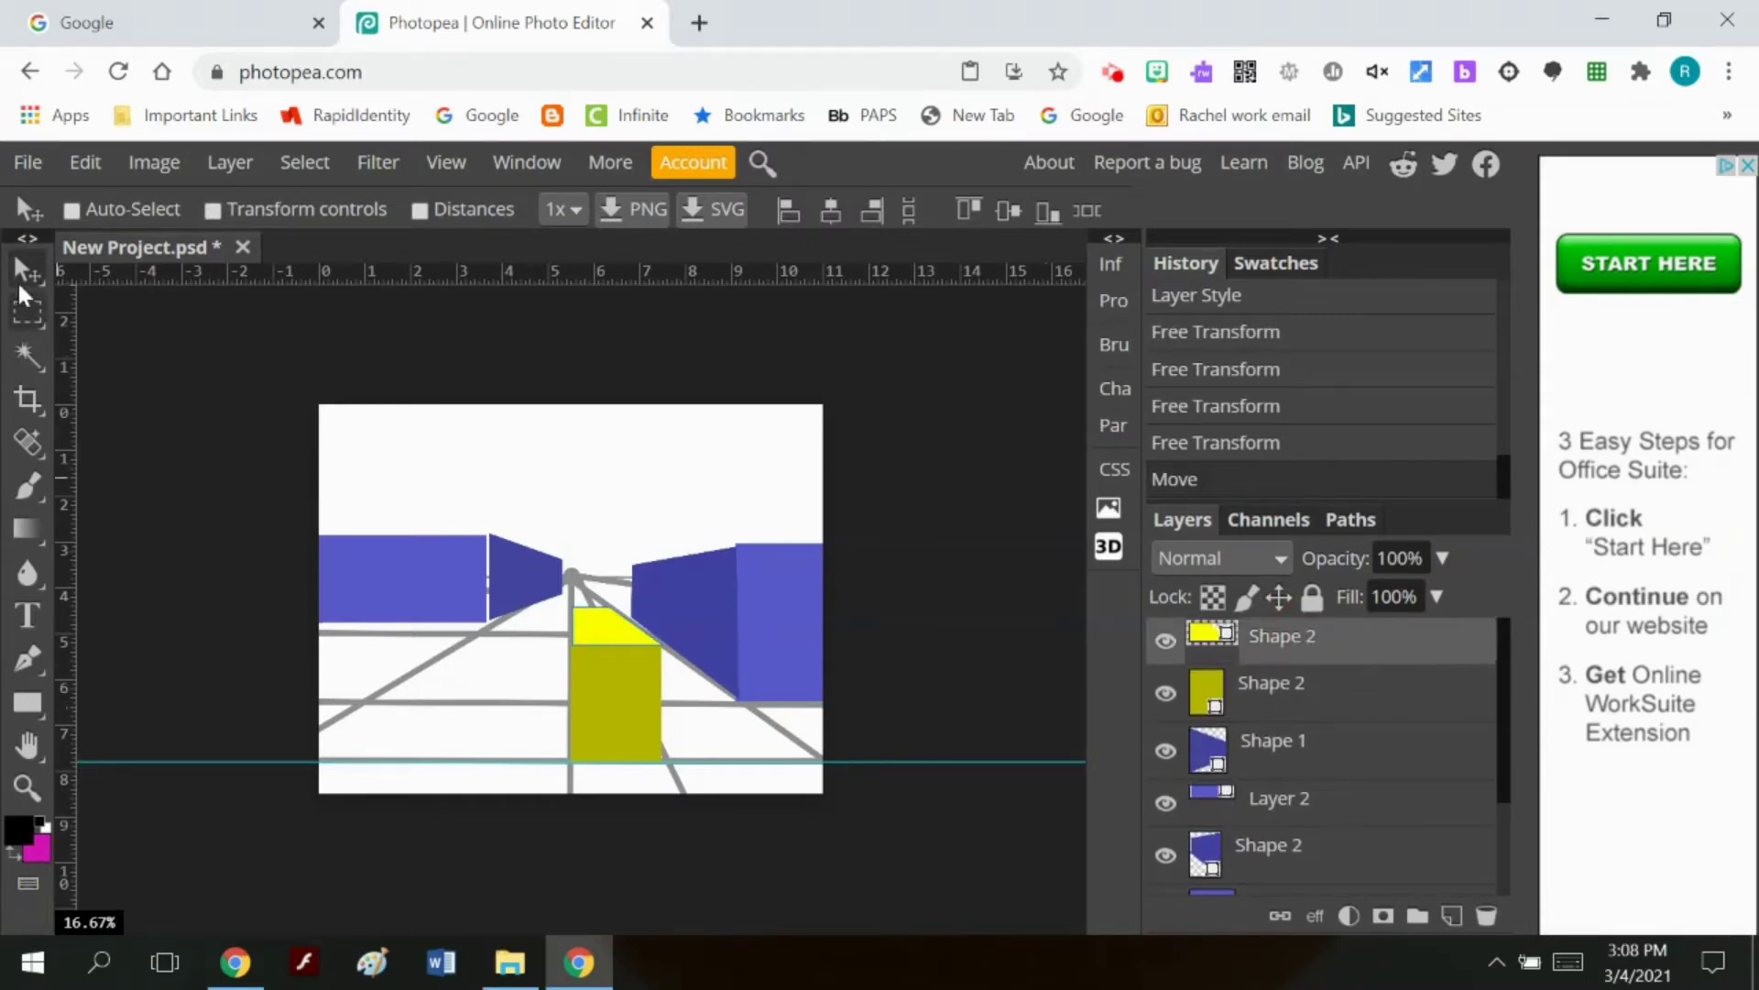
{"action": "left_click", "coordinate": [583, 633]}
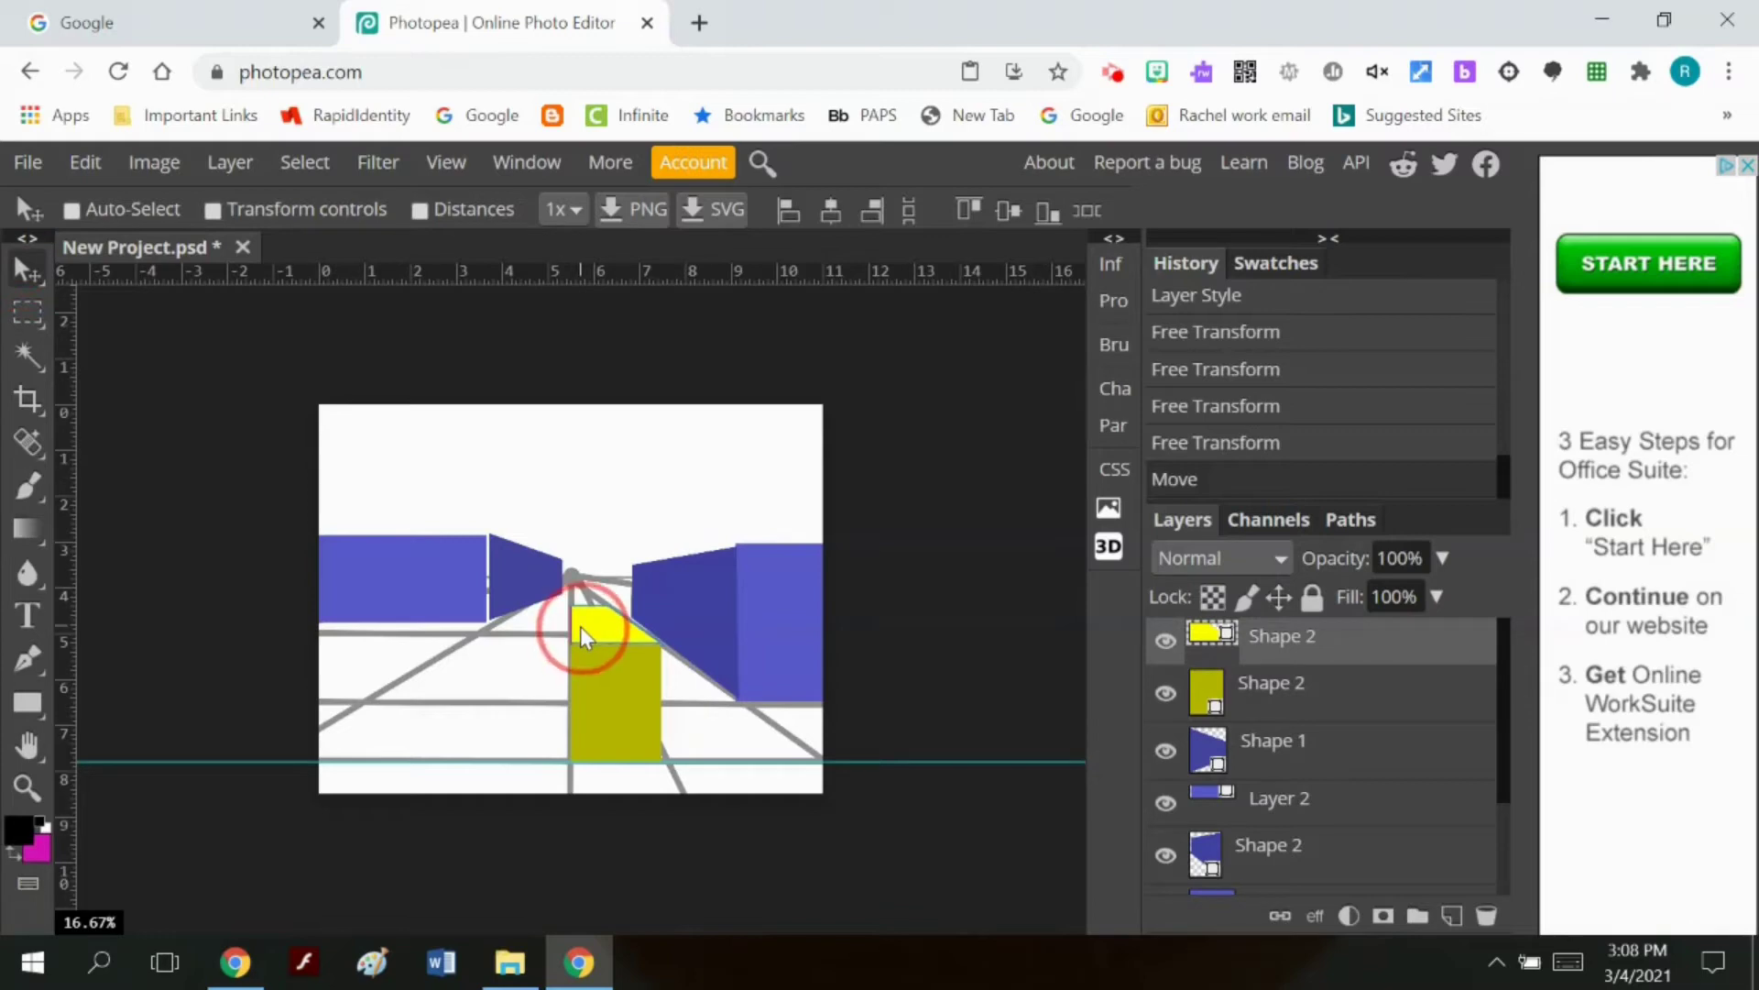
Step: Move the left dark blue side face slightly left to close the gap with the left light blue rectangle
{"action": "left_click", "coordinate": [1290, 851]}
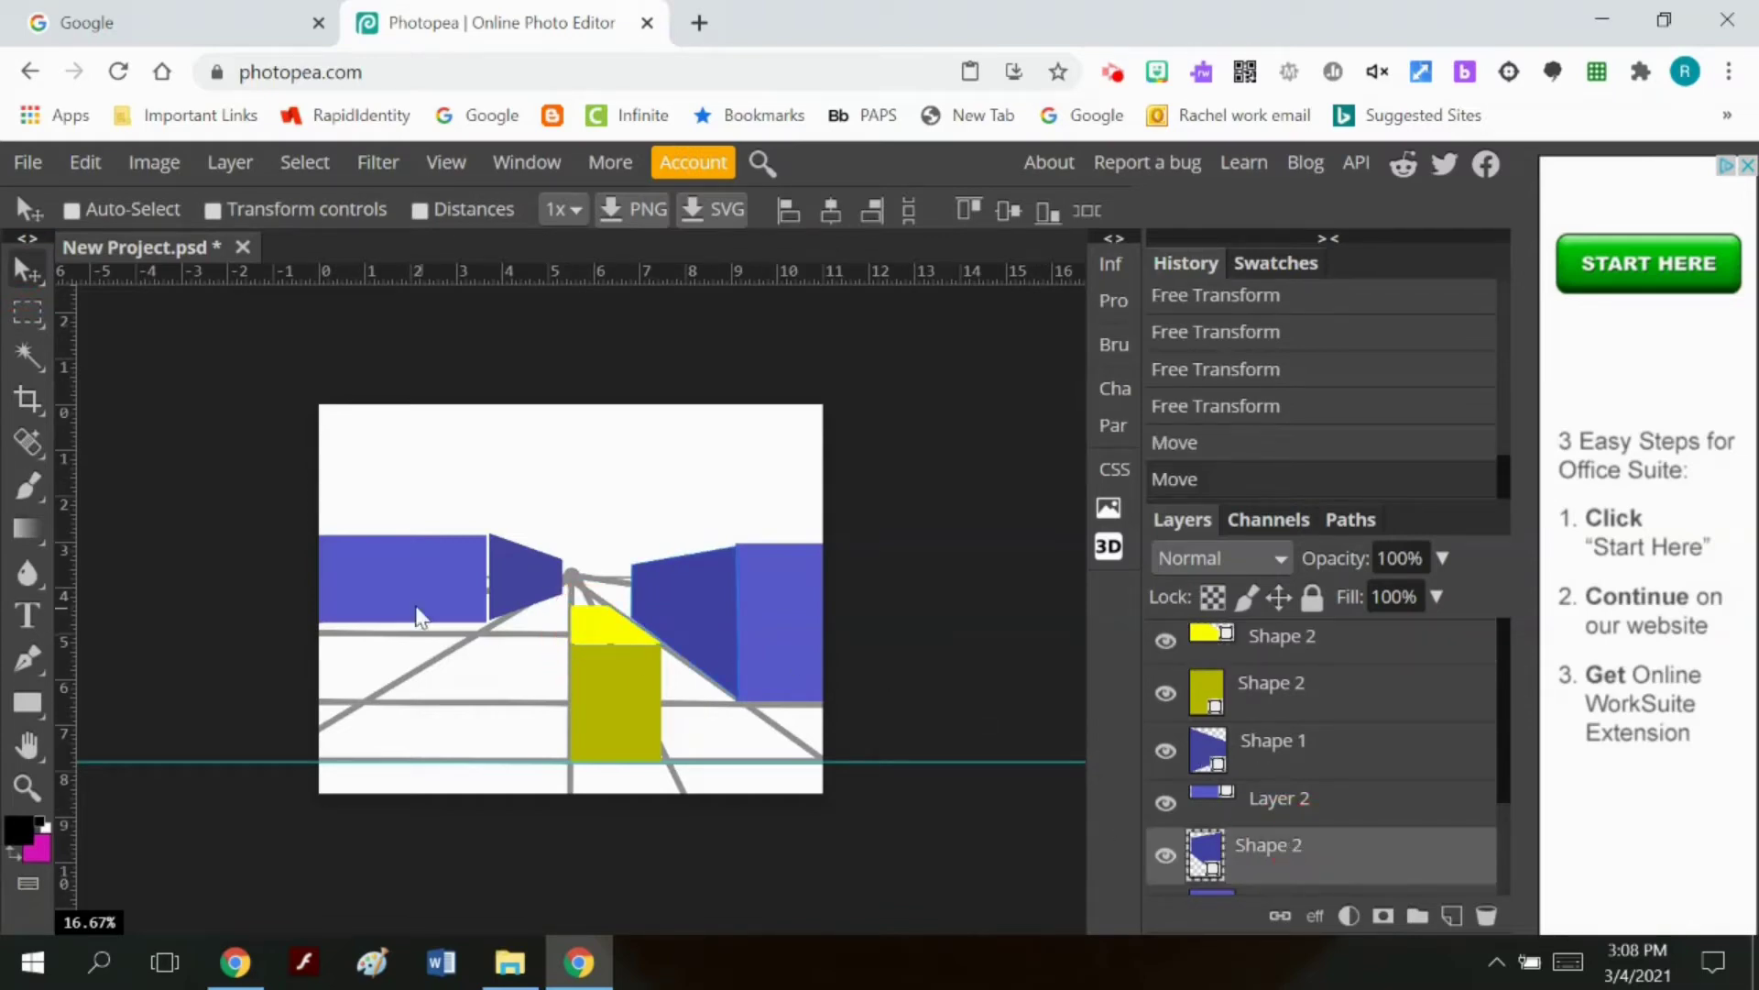
{"action": "left_click", "coordinate": [27, 703]}
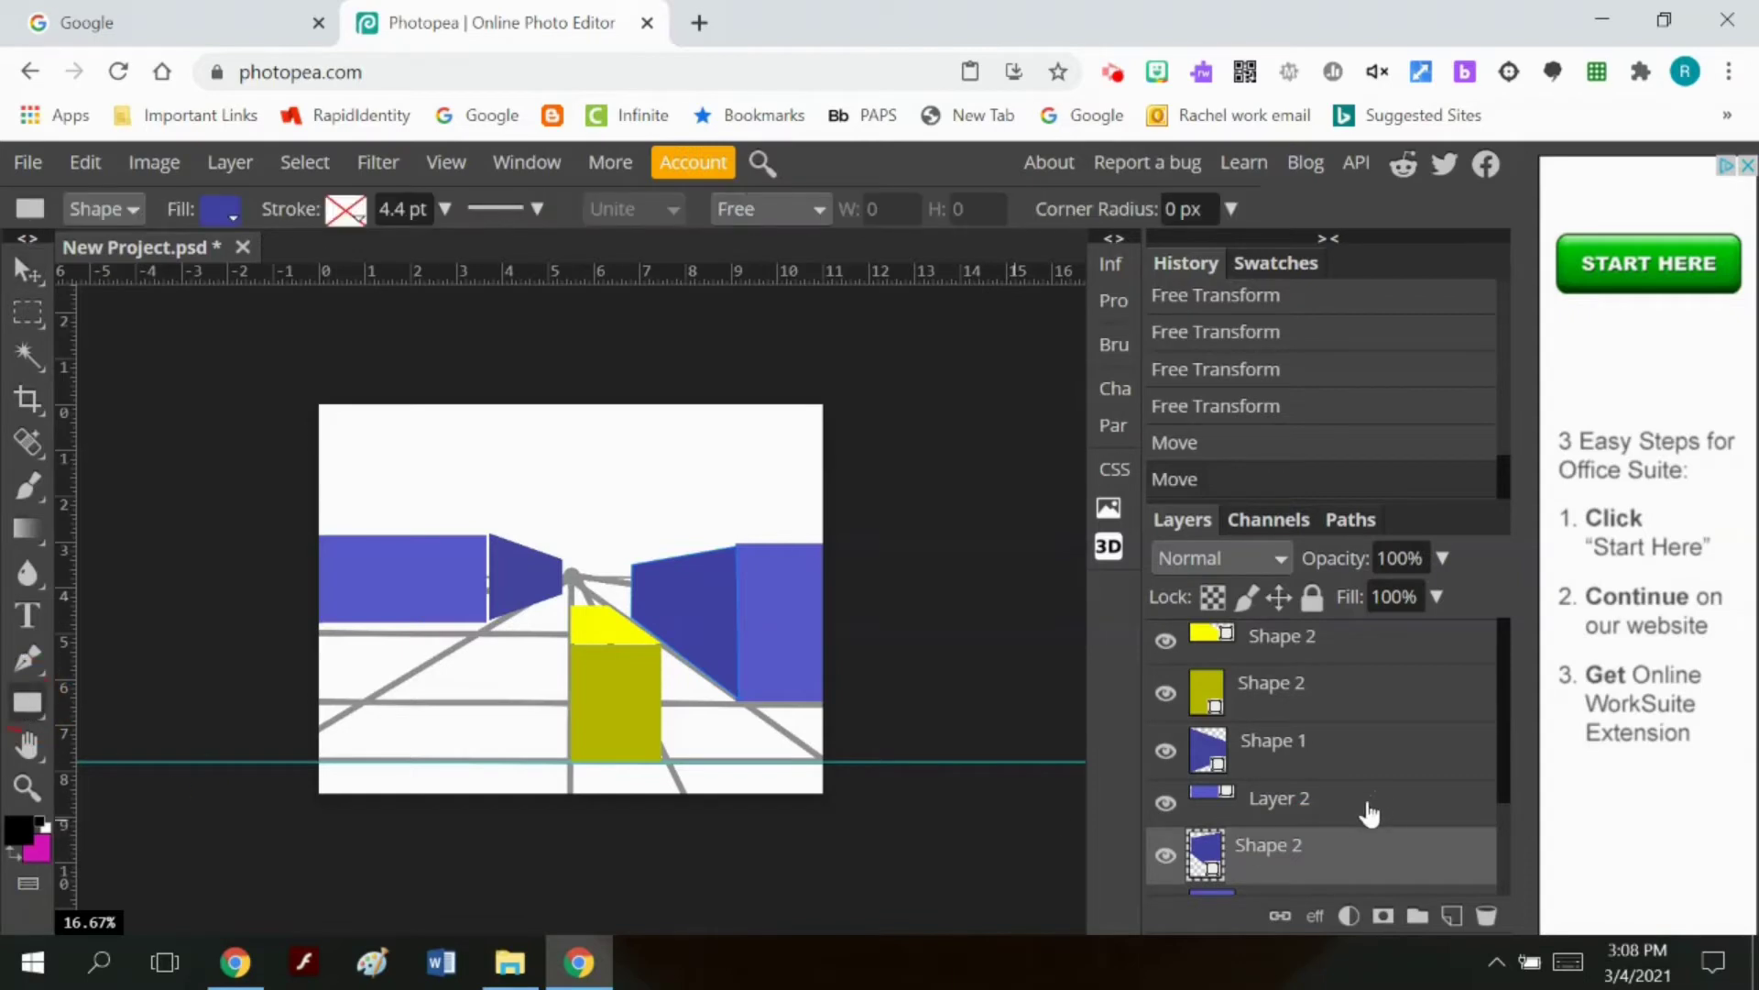
{"action": "left_click", "coordinate": [1281, 768]}
{"action": "left_click", "coordinate": [27, 270]}
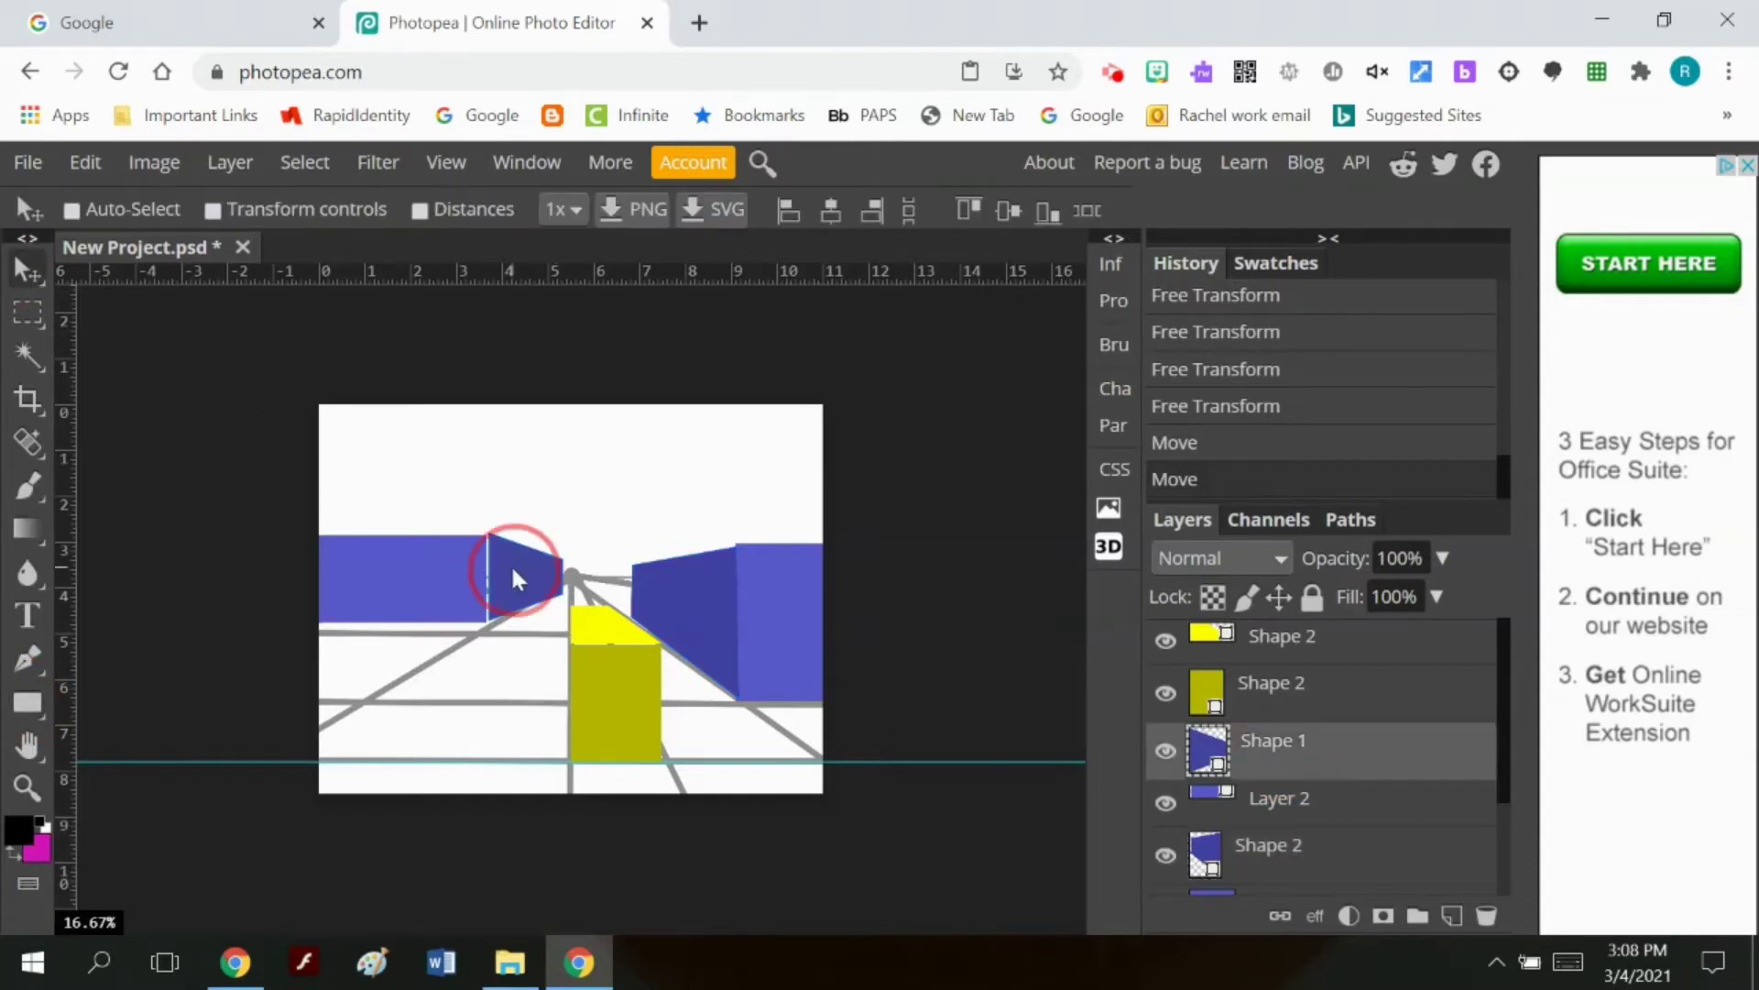
{"action": "left_click_drag", "start_coordinate": [510, 570], "coordinate": [521, 585]}
Step: Distort the left dark blue side face so its lower edge follows the diagonal ground grid line toward the vanishing point
{"action": "left_click", "coordinate": [84, 165]}
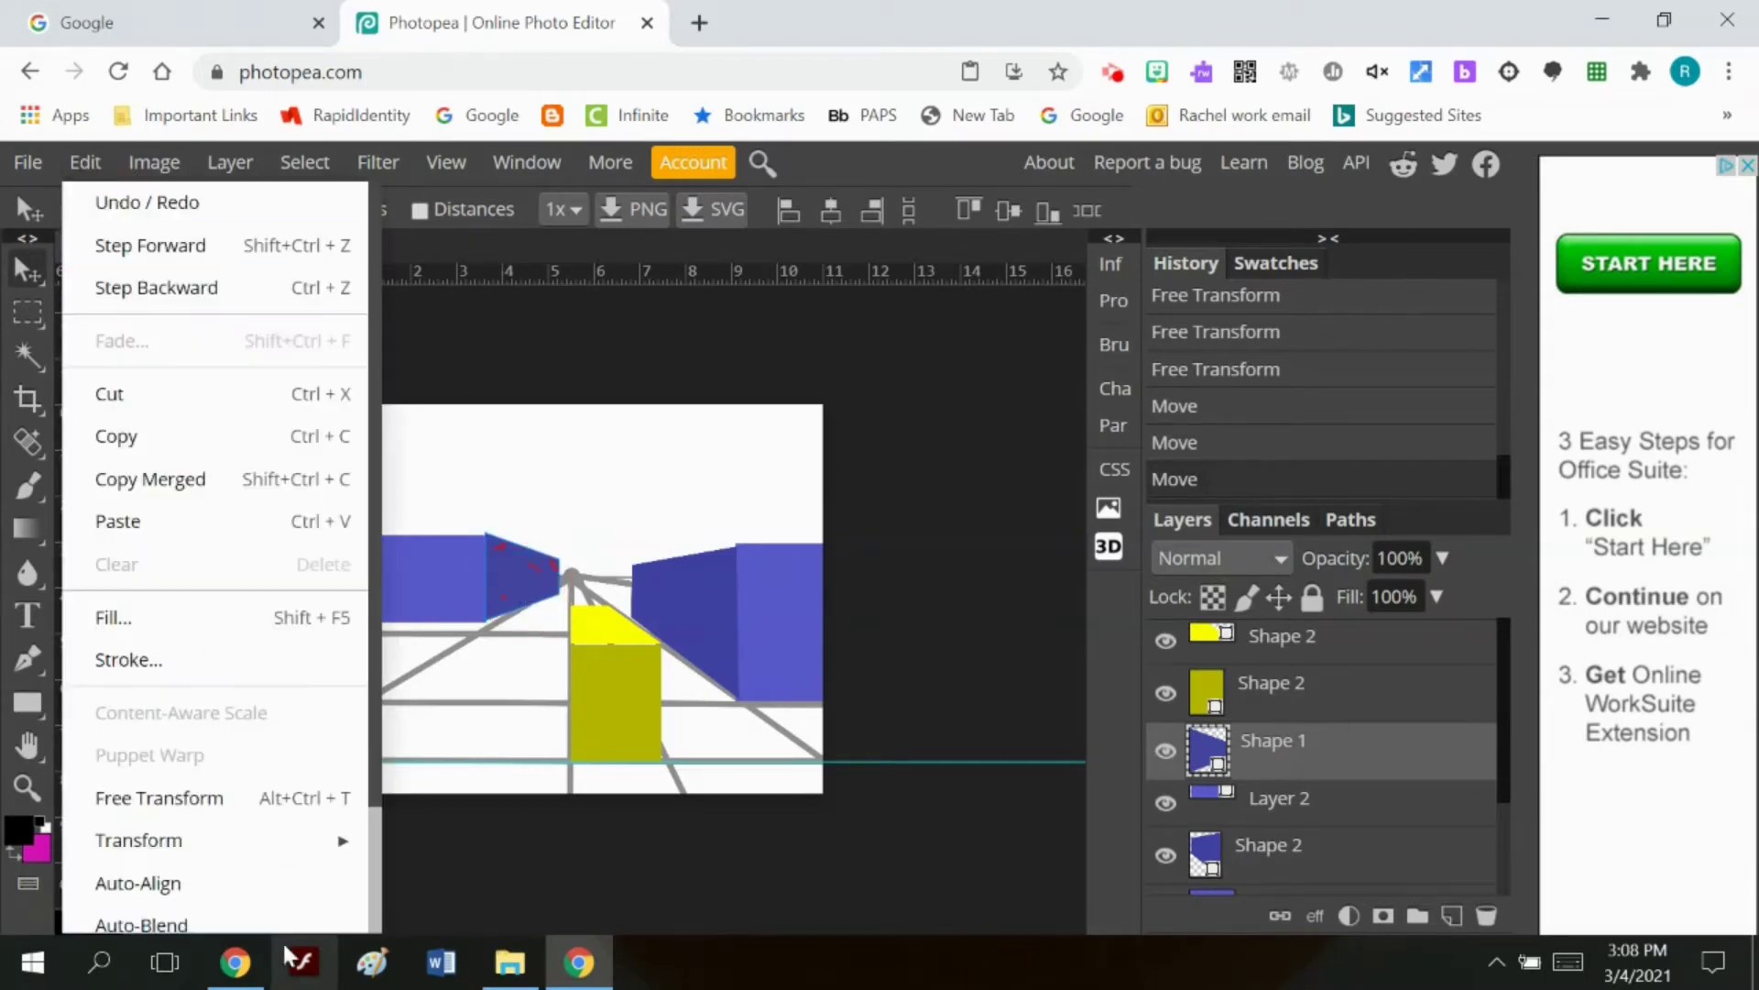
{"action": "mouse_move", "coordinate": [156, 836]}
{"action": "left_click", "coordinate": [452, 641]}
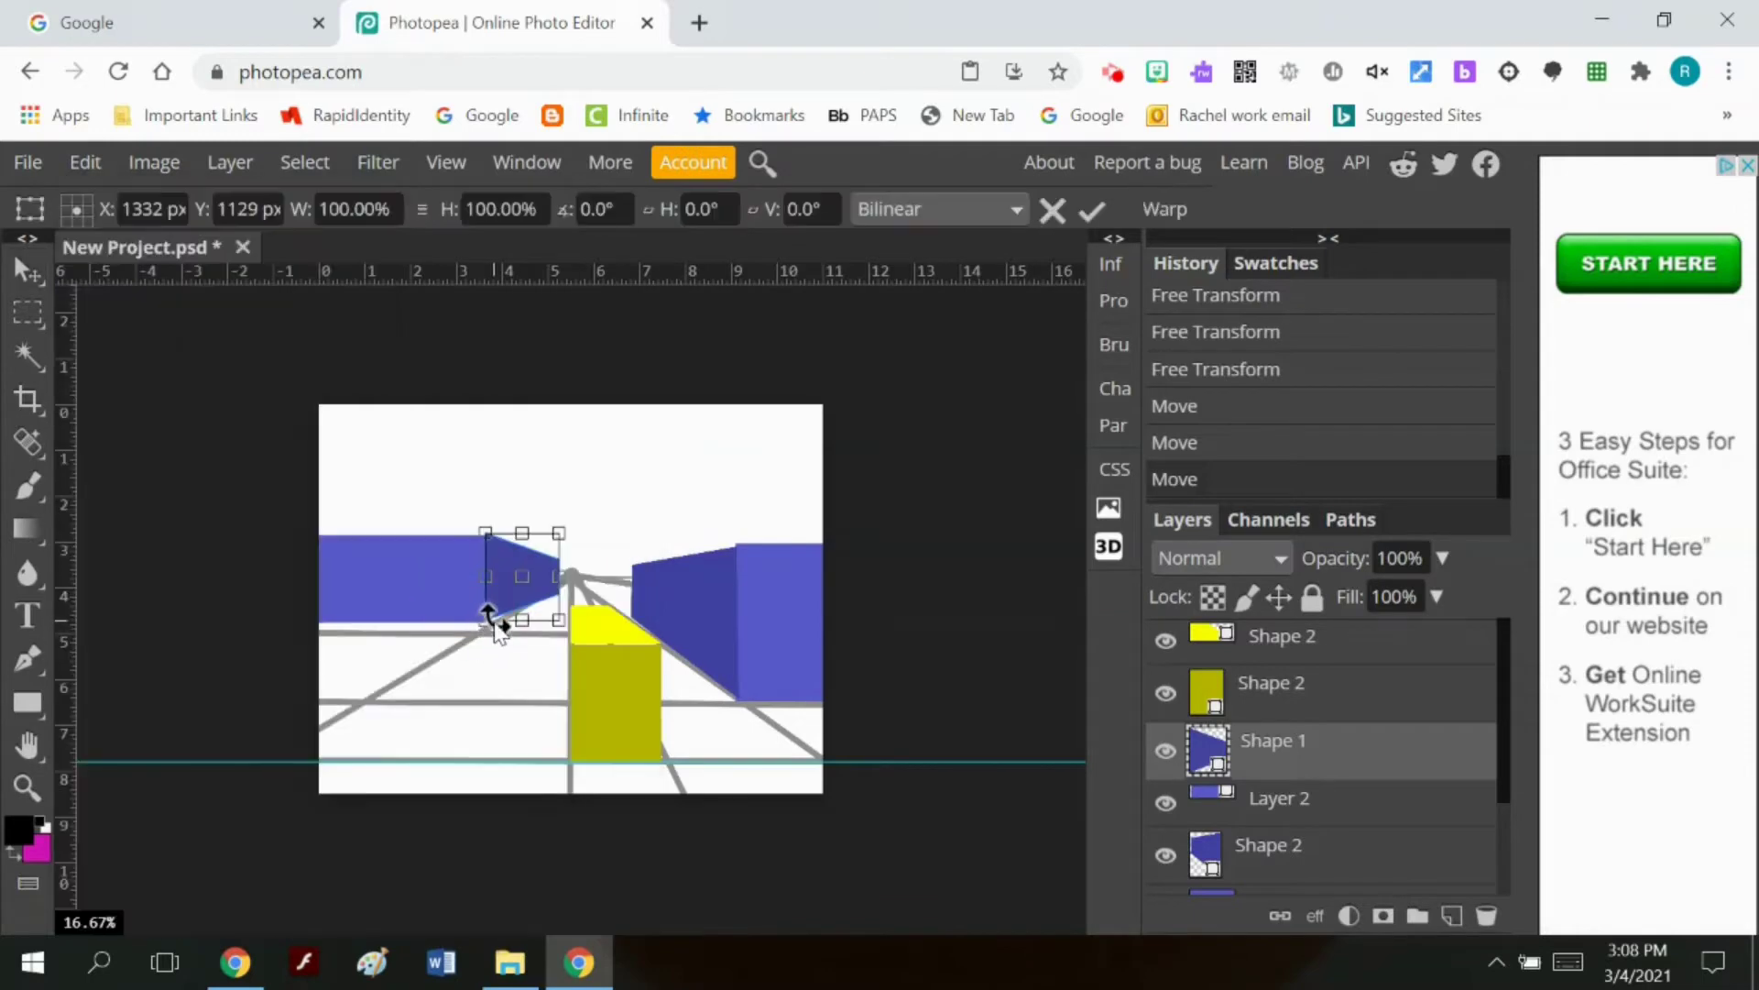
{"action": "left_click_drag", "start_coordinate": [486, 621], "coordinate": [556, 611]}
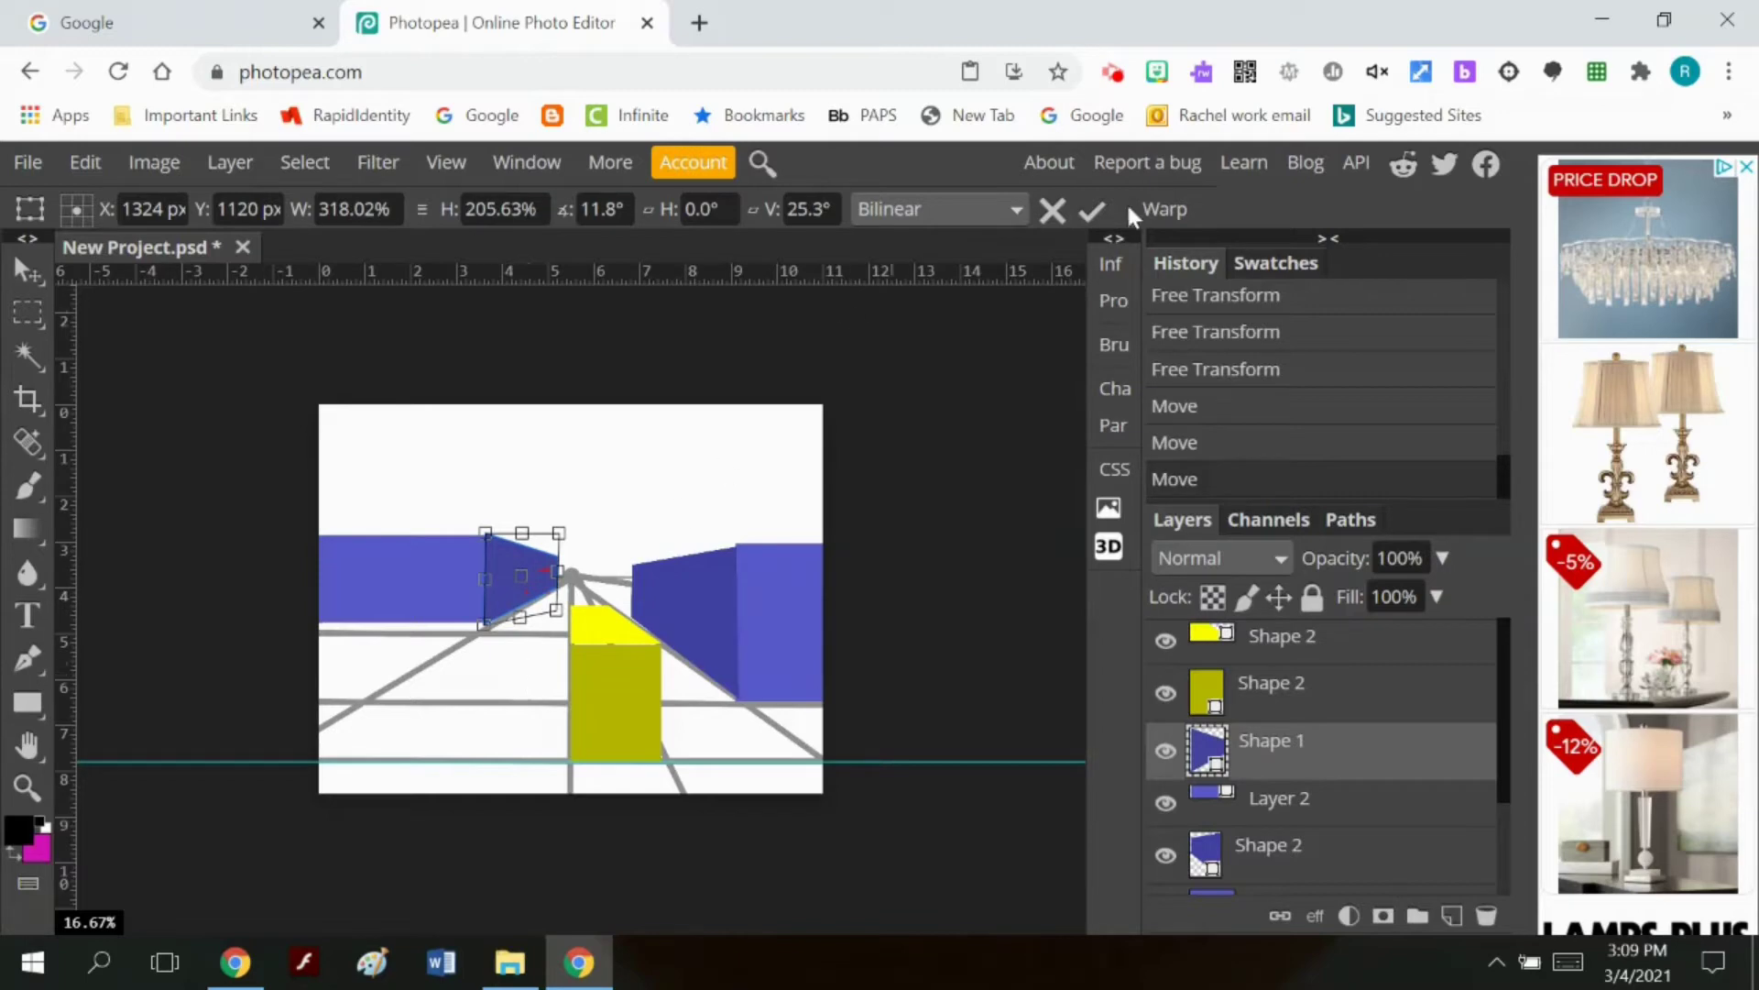
{"action": "left_click", "coordinate": [1092, 210]}
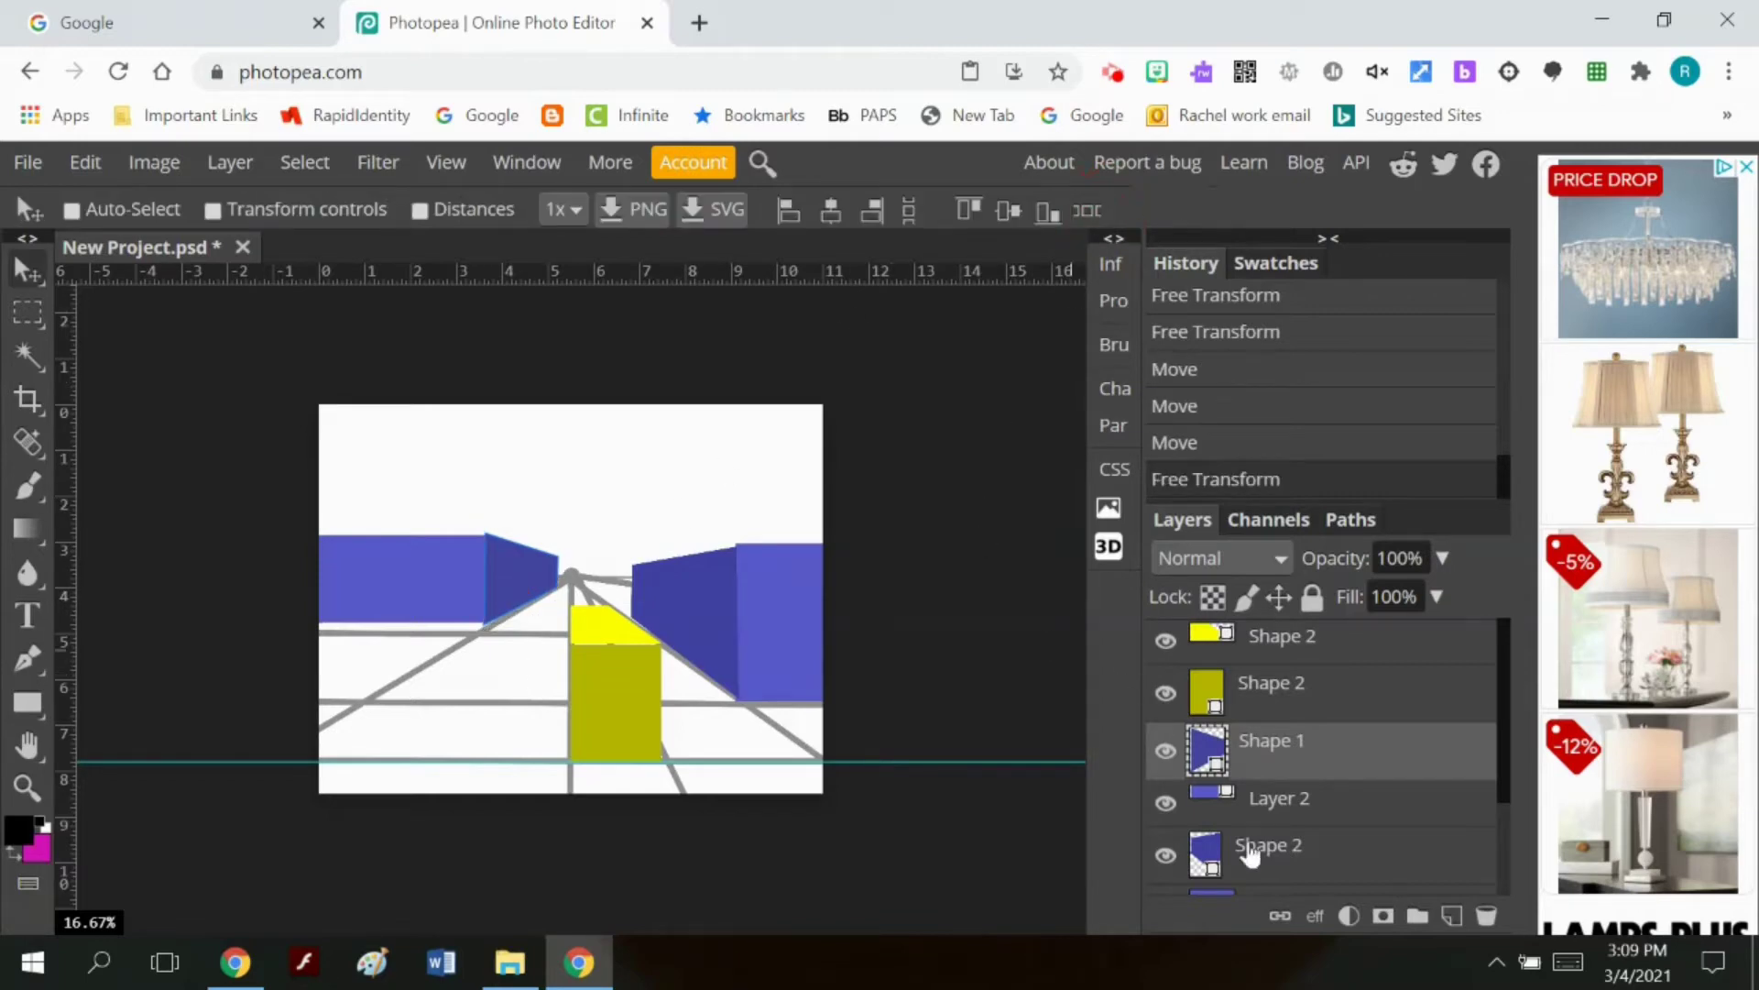
Step: Transform the left light blue rectangle slightly so its lower edge lines up with the adjoining dark blue side face
{"action": "left_click", "coordinate": [1214, 804]}
{"action": "left_click", "coordinate": [85, 162]}
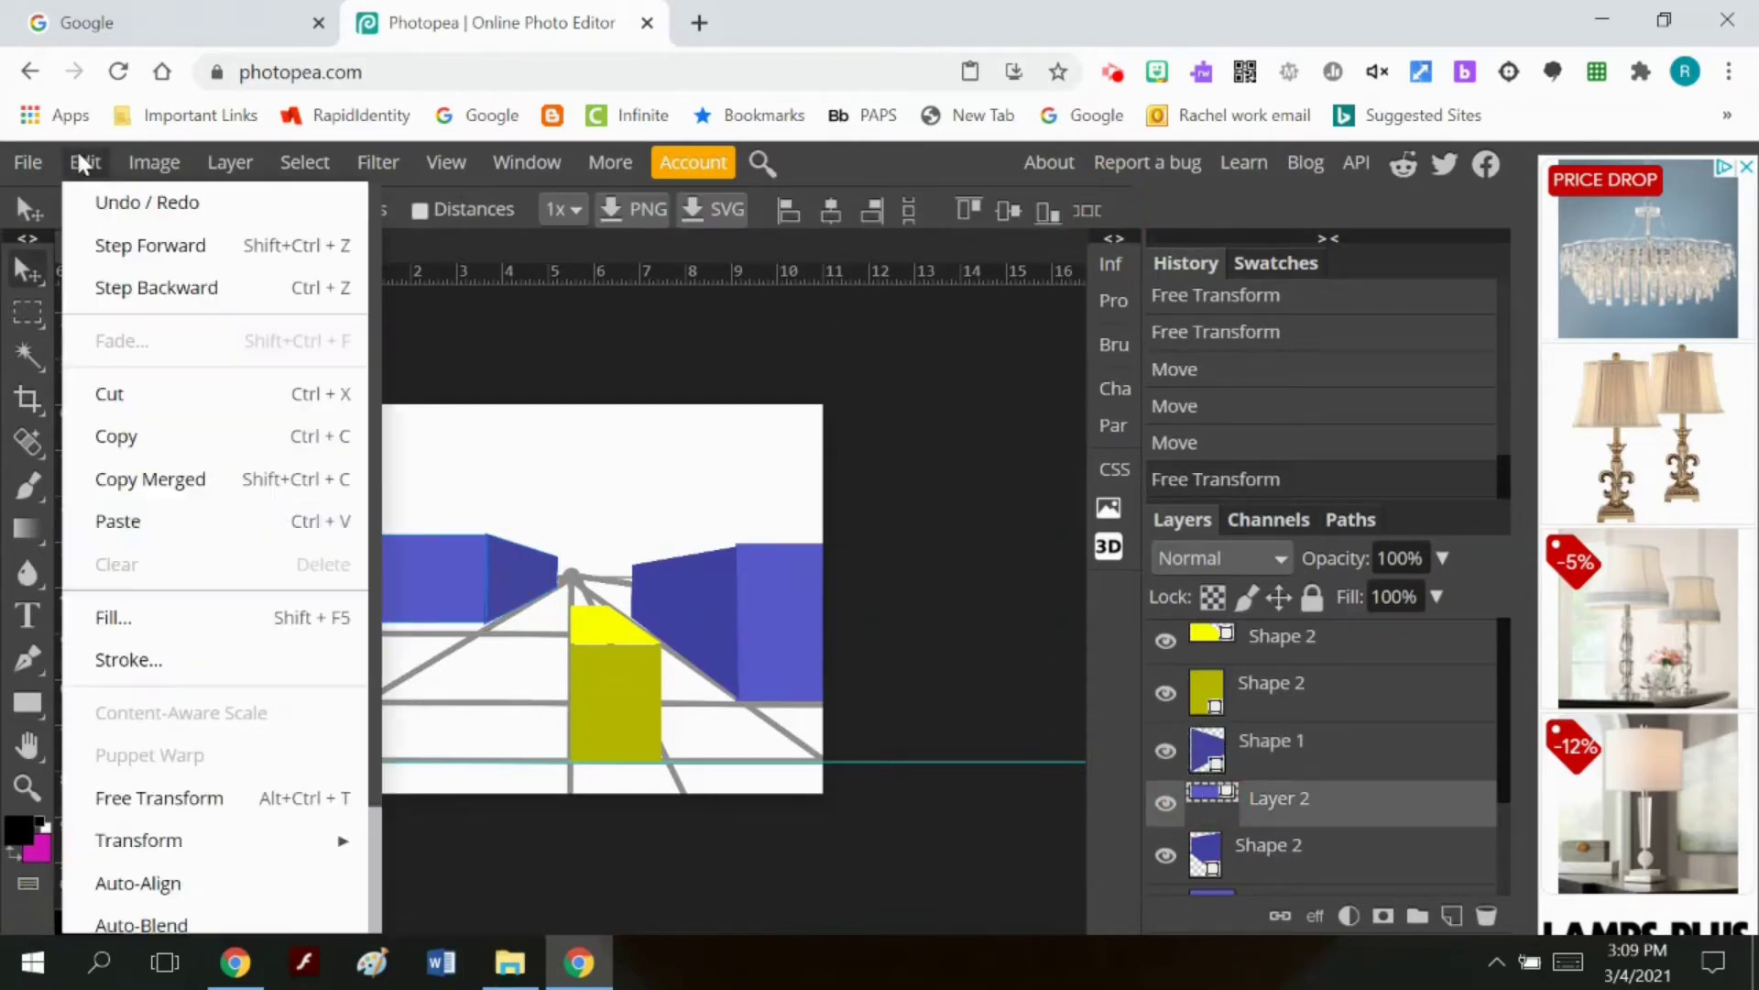
{"action": "mouse_move", "coordinate": [137, 838]}
{"action": "left_click", "coordinate": [476, 684]}
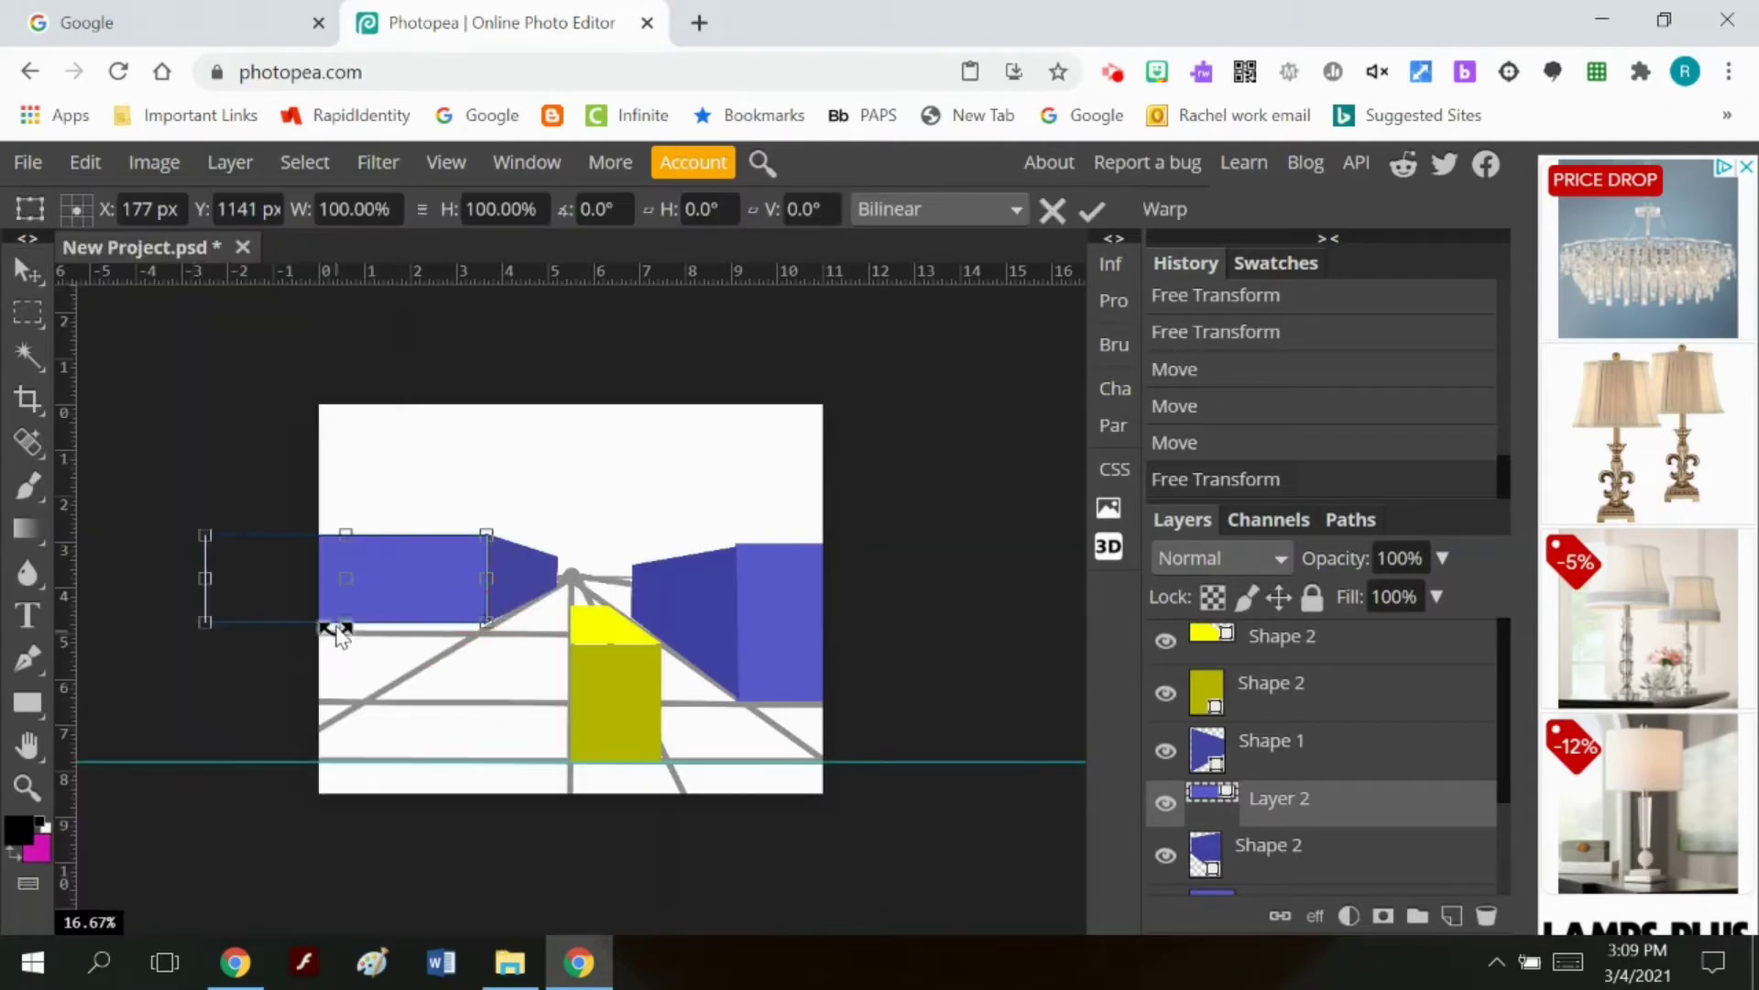
{"action": "left_click_drag", "start_coordinate": [346, 622], "coordinate": [351, 628]}
{"action": "left_click", "coordinate": [1091, 209]}
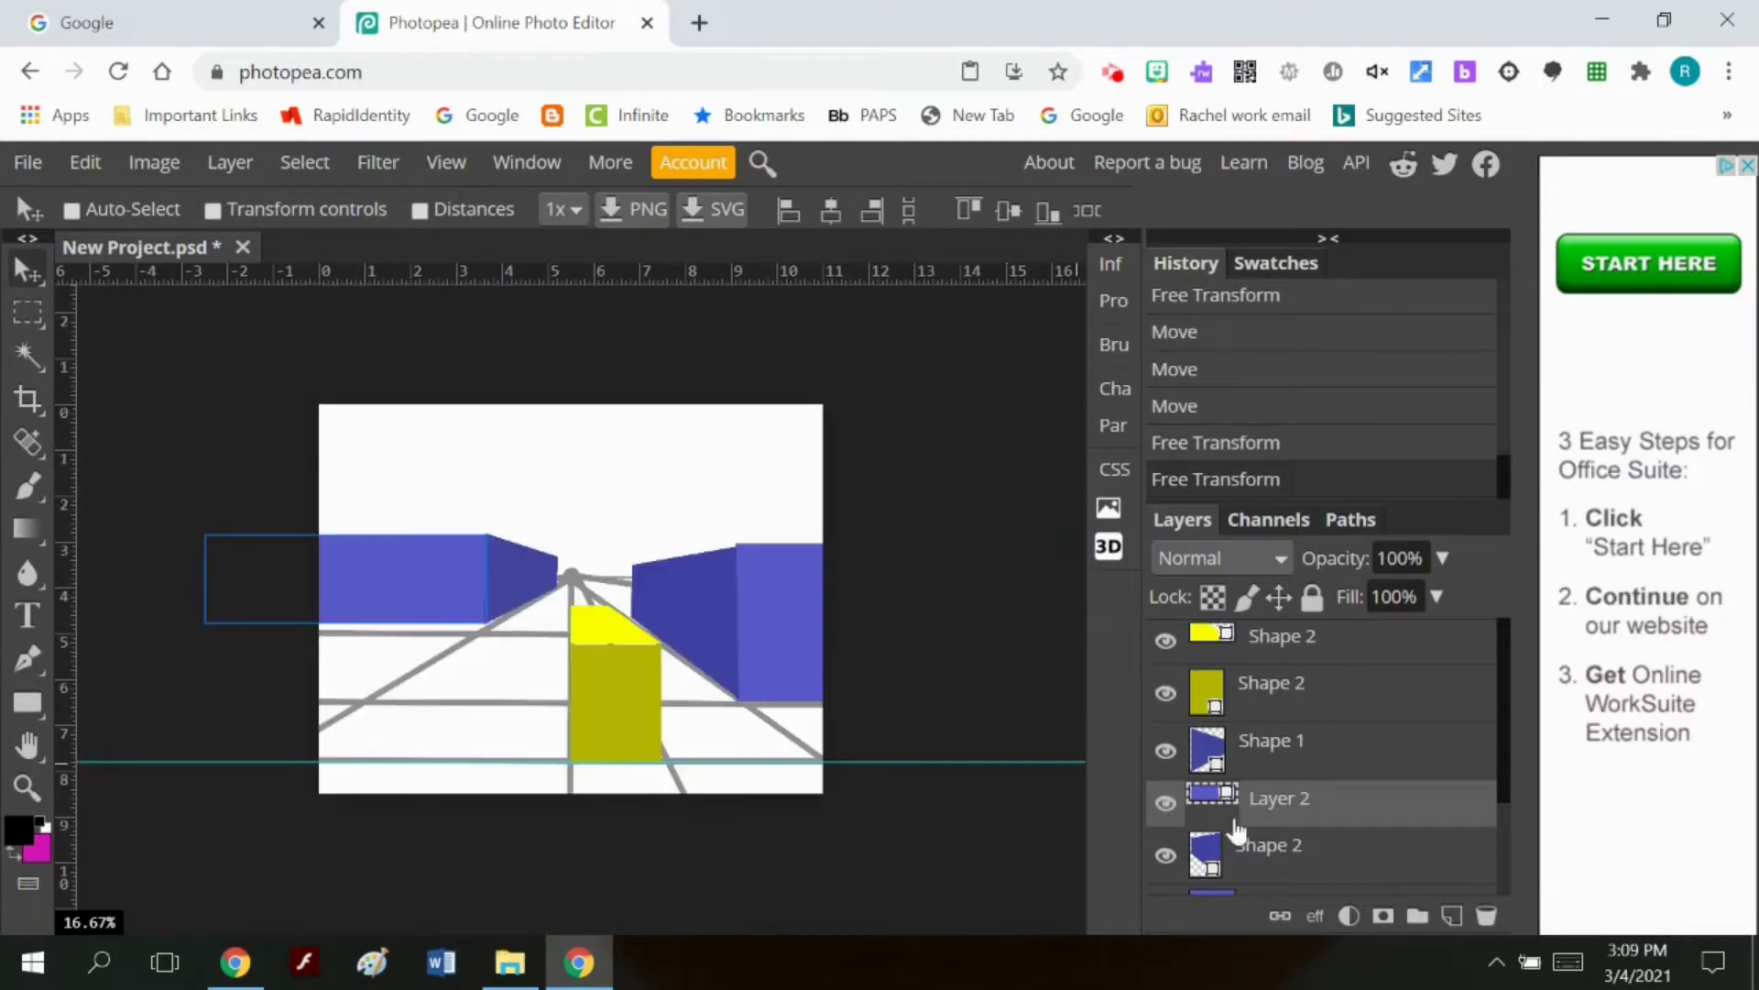
Step: Hide the perspective grid on Layer 1 and select the Background layer to clear the shape outlines
{"action": "scroll", "coordinate": [1393, 836], "scroll_direction": "down", "scroll_amount": 3}
{"action": "left_click", "coordinate": [1165, 823]}
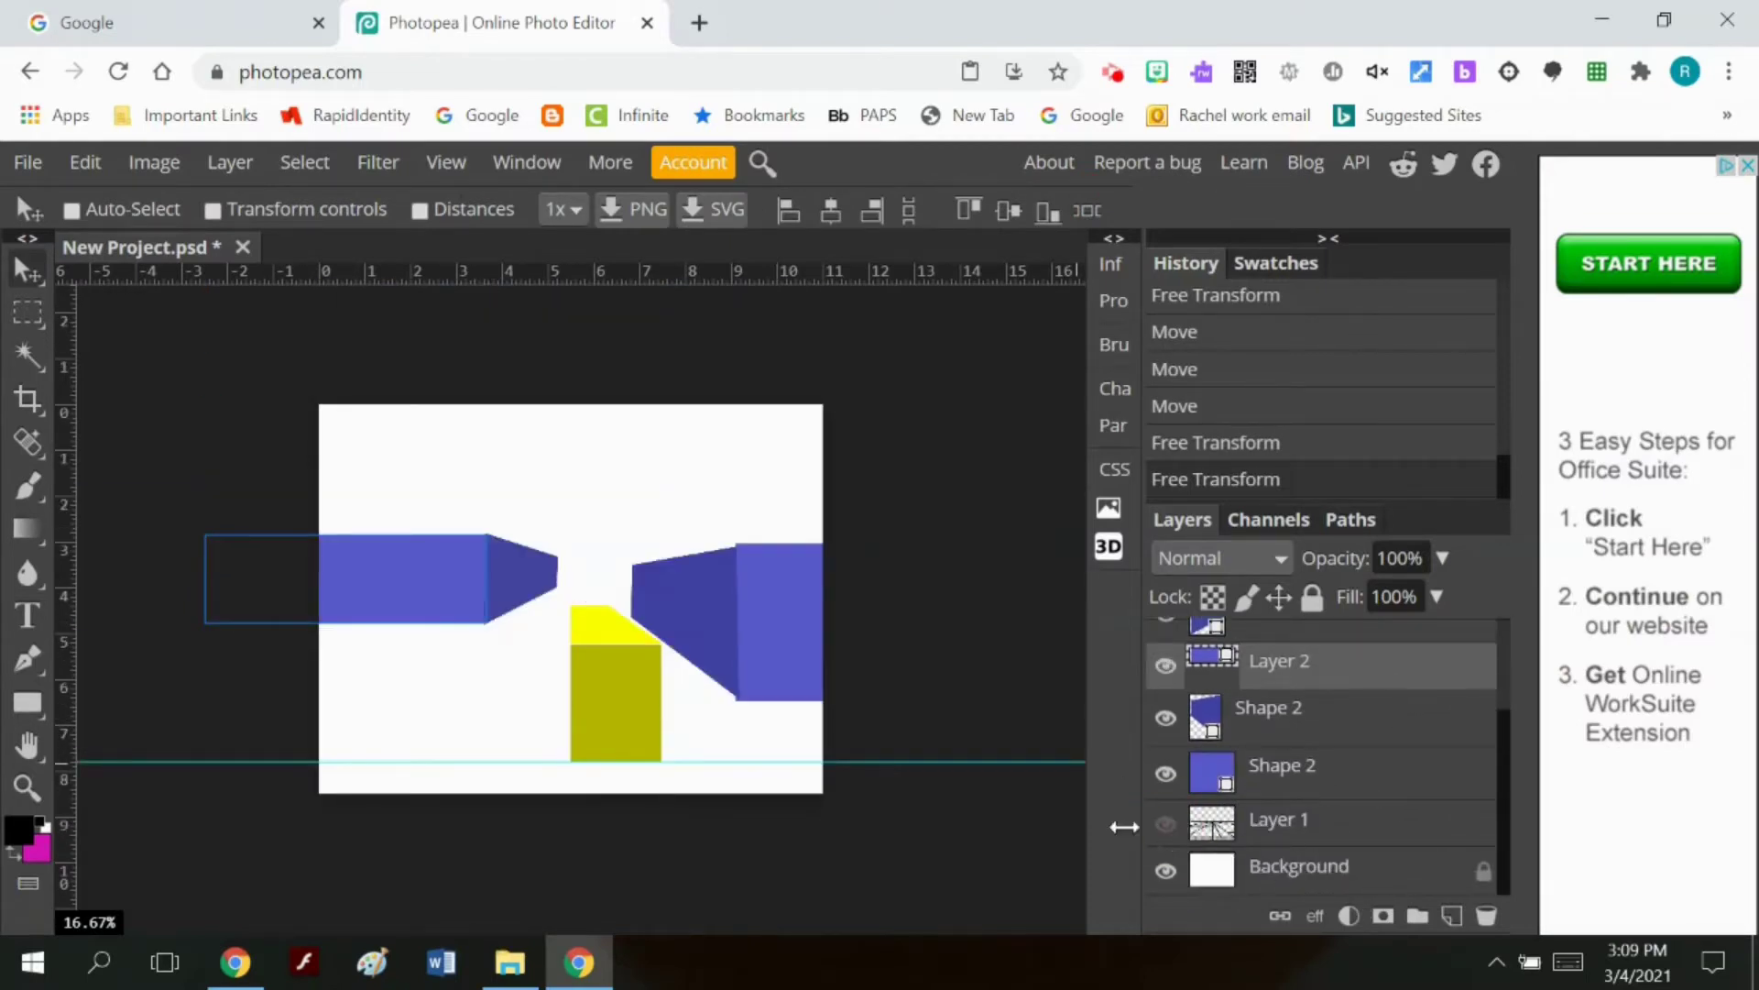
{"action": "left_click", "coordinate": [1214, 880]}
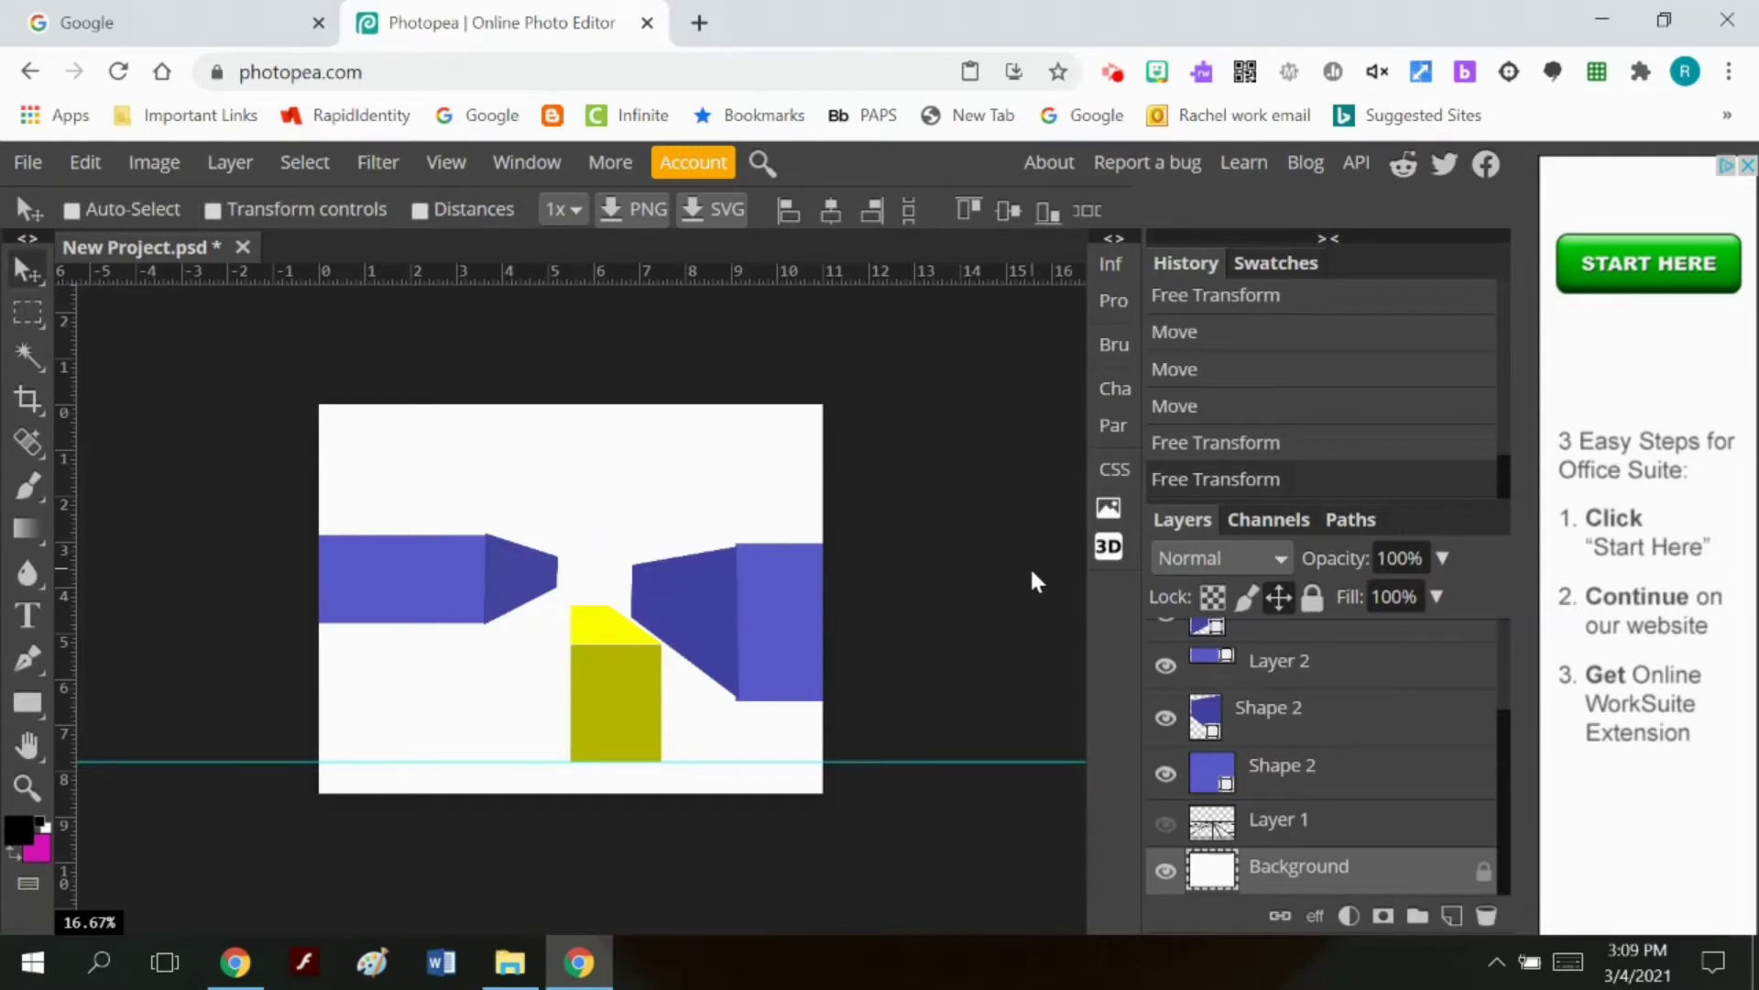
{"action": "left_click", "coordinate": [1333, 776]}
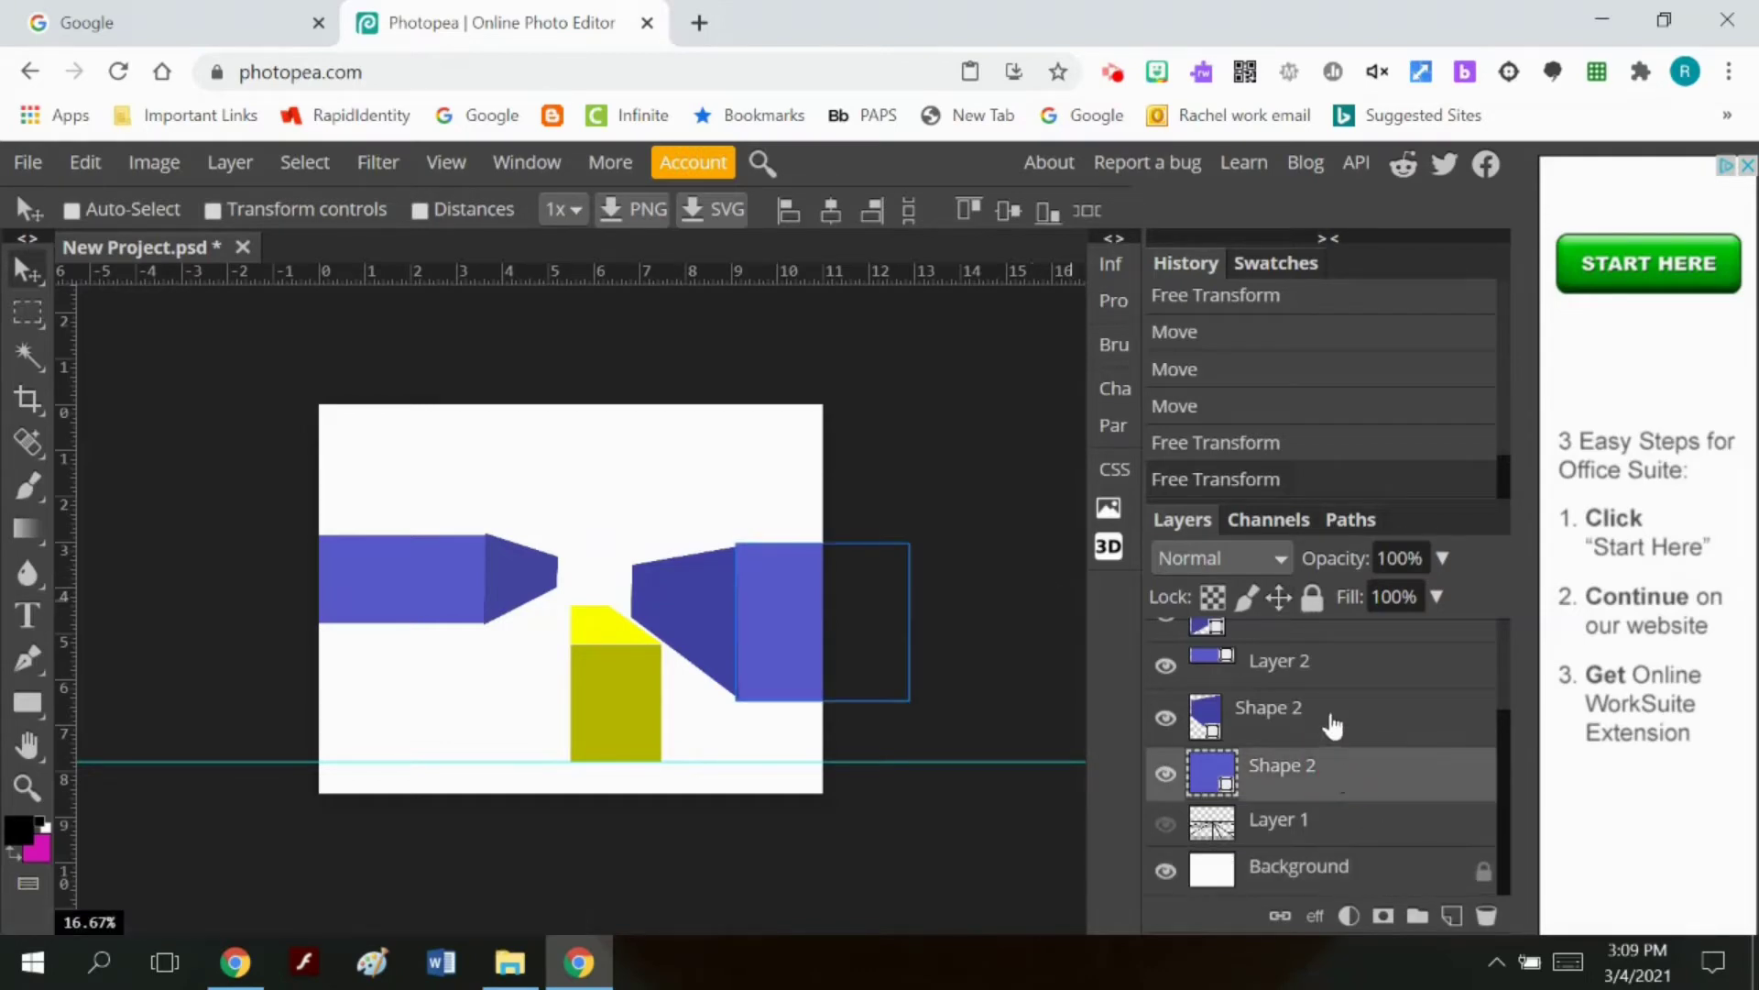
{"action": "left_click", "coordinate": [1335, 723], "text": "shift"}
{"action": "left_click", "coordinate": [1345, 680], "text": "shift"}
{"action": "scroll", "coordinate": [1347, 697], "scroll_direction": "up", "scroll_amount": 3}
{"action": "left_click", "coordinate": [1328, 747], "text": "shift"}
{"action": "left_click", "coordinate": [1327, 706], "text": "shift"}
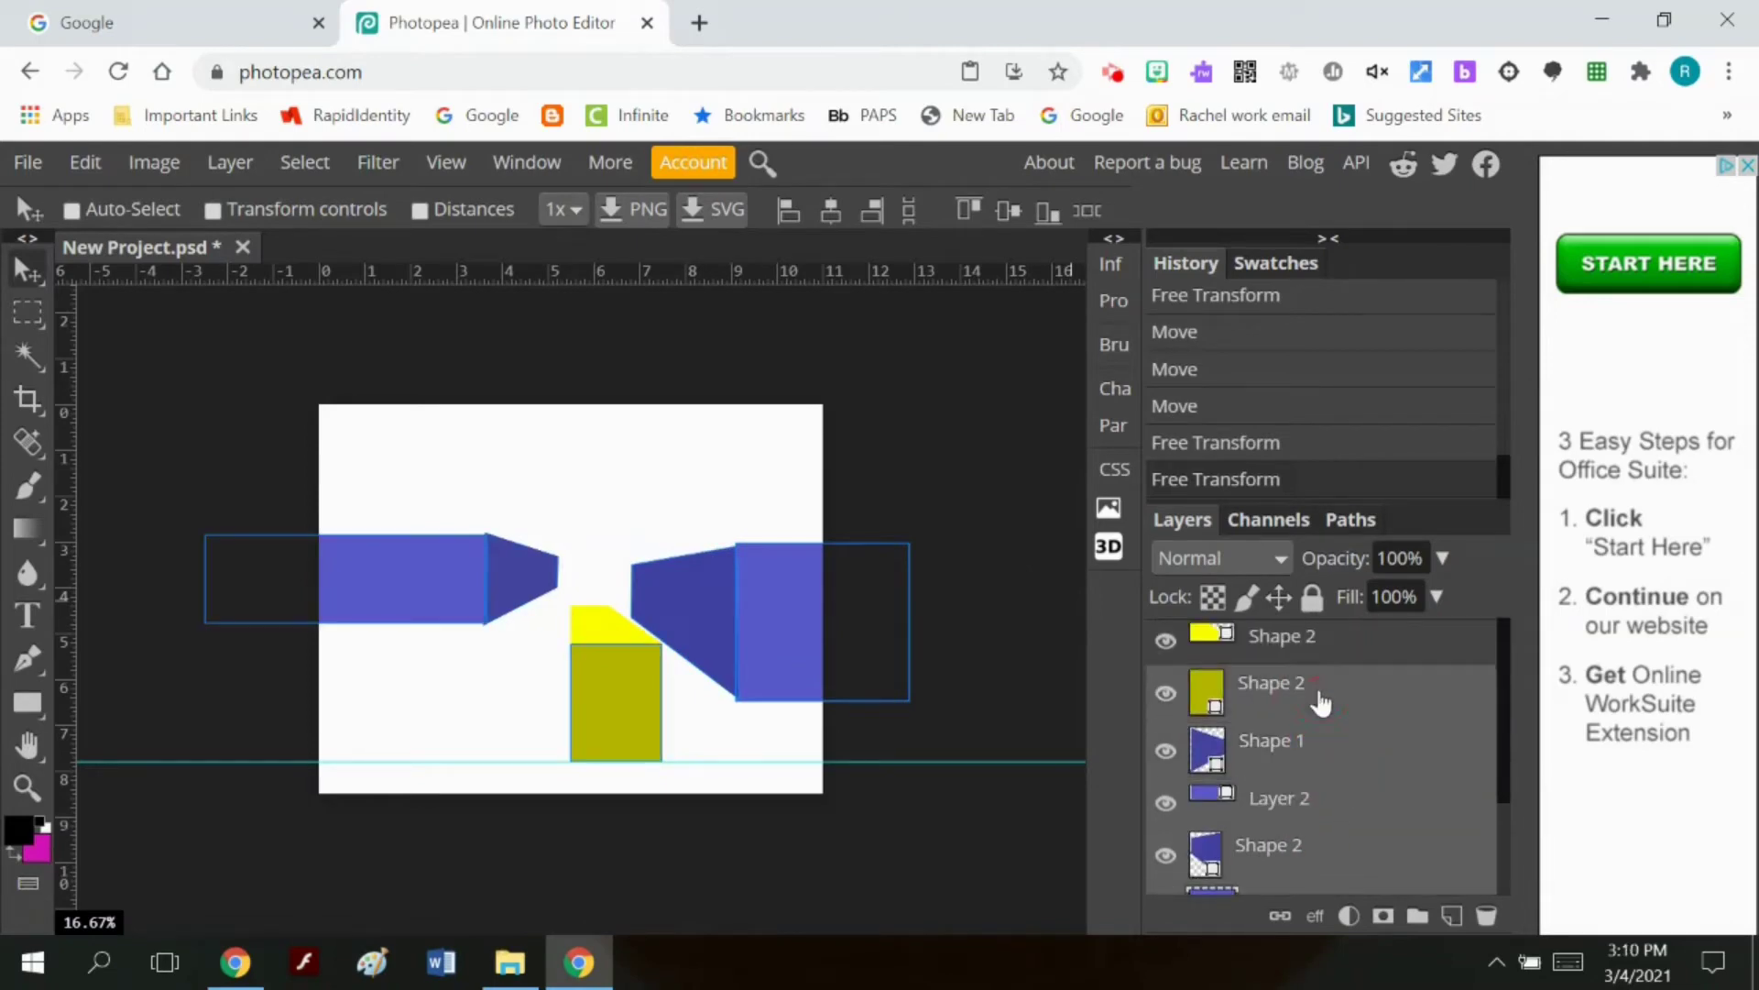
Step: Select all six blue and yellow shape layers, leaving out Layer 1 and the Background, and duplicate them
{"action": "left_click", "coordinate": [1343, 643]}
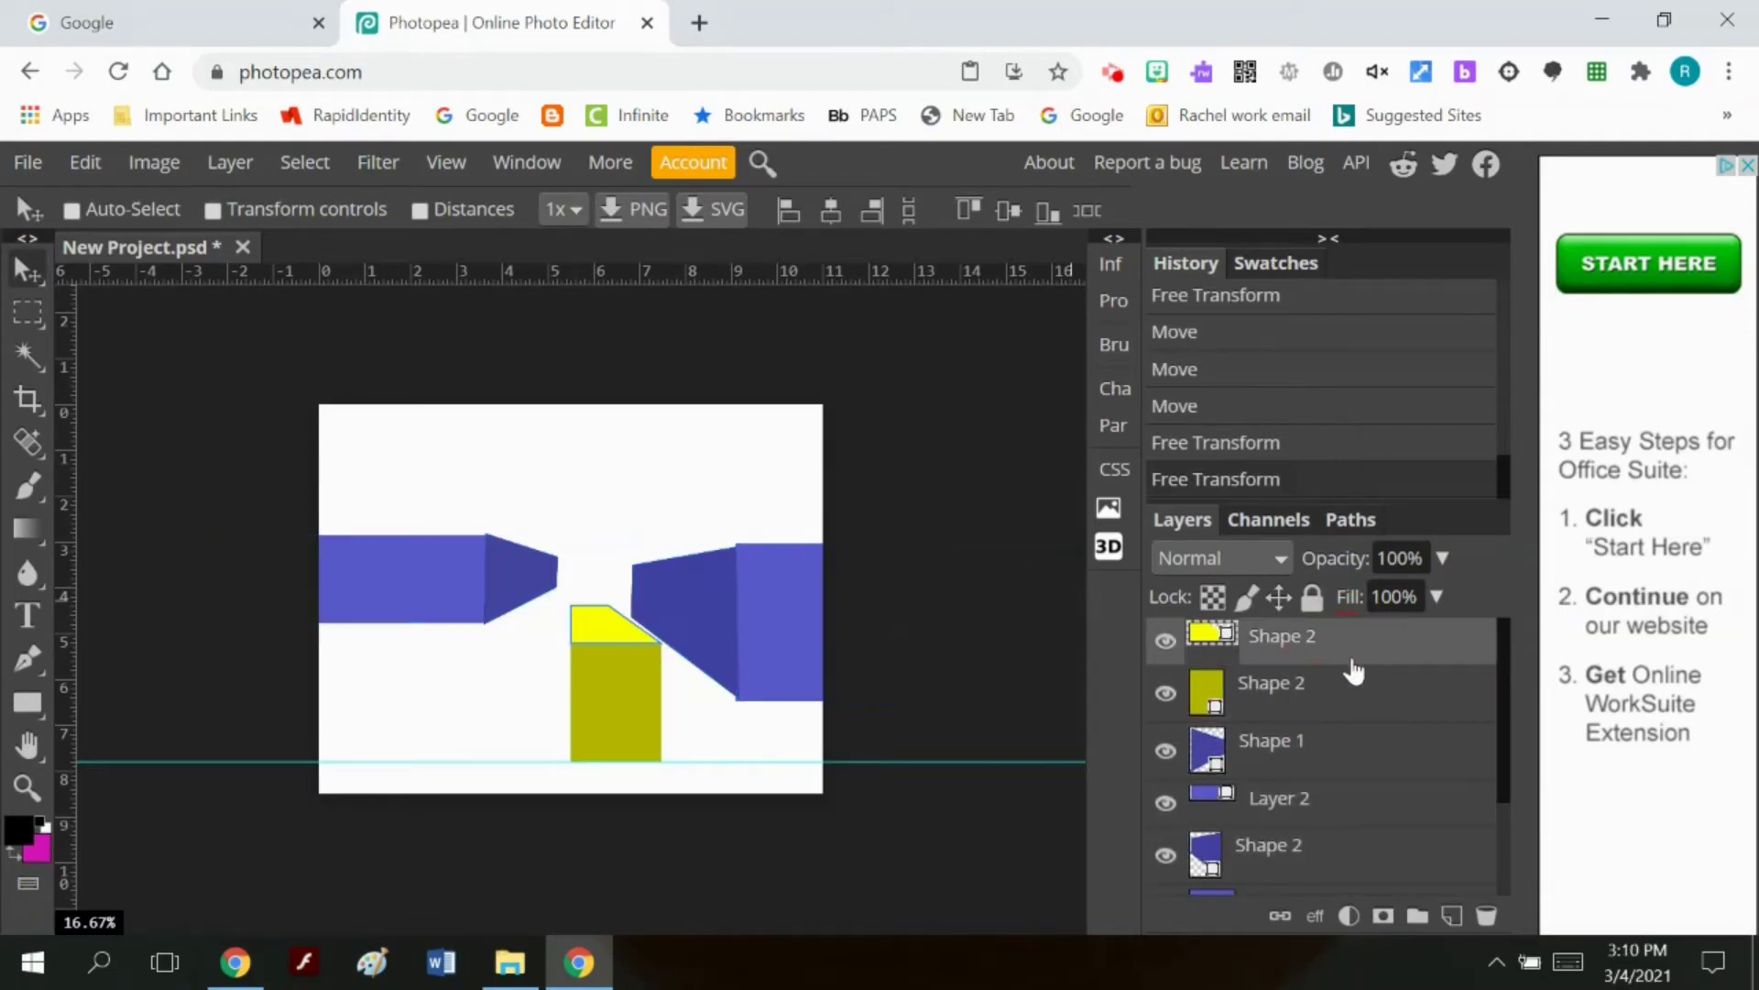
{"action": "left_click", "coordinate": [1349, 701], "text": "shift"}
{"action": "left_click", "coordinate": [1350, 748], "text": "shift"}
{"action": "left_click", "coordinate": [1339, 818], "text": "shift"}
{"action": "scroll", "coordinate": [1352, 806], "scroll_direction": "down", "scroll_amount": 3}
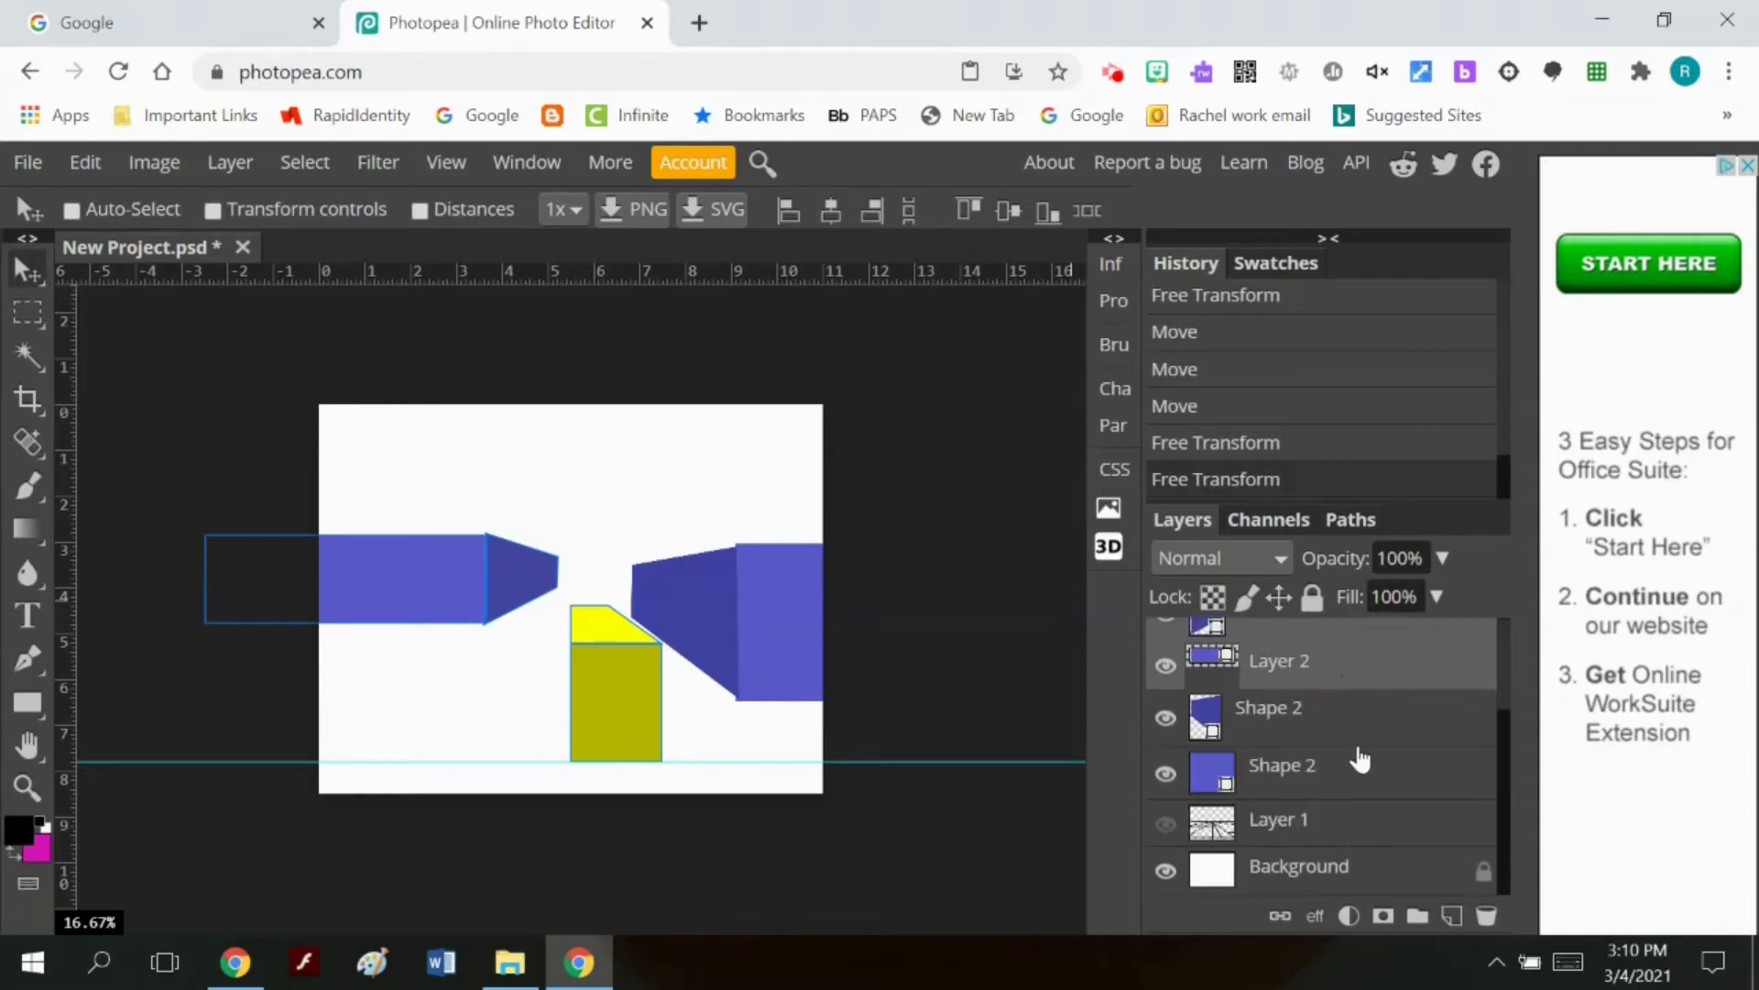
{"action": "left_click", "coordinate": [1357, 779], "text": "shift"}
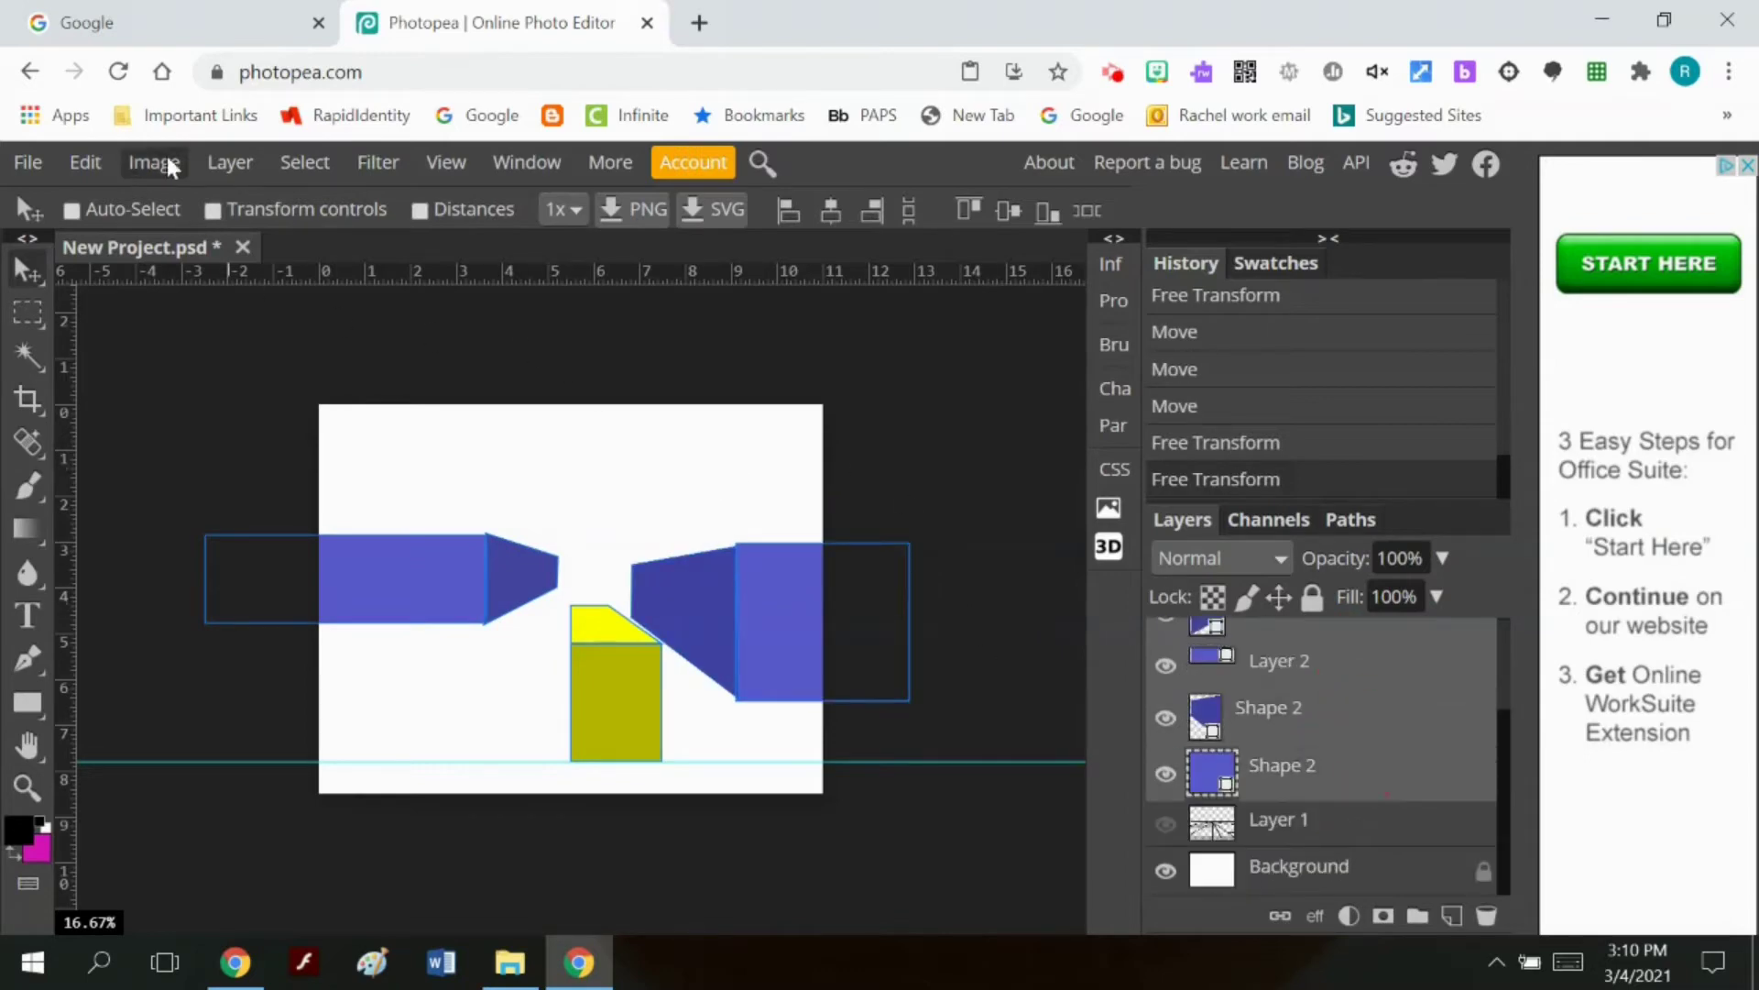
{"action": "left_click", "coordinate": [229, 162]}
{"action": "left_click", "coordinate": [256, 244]}
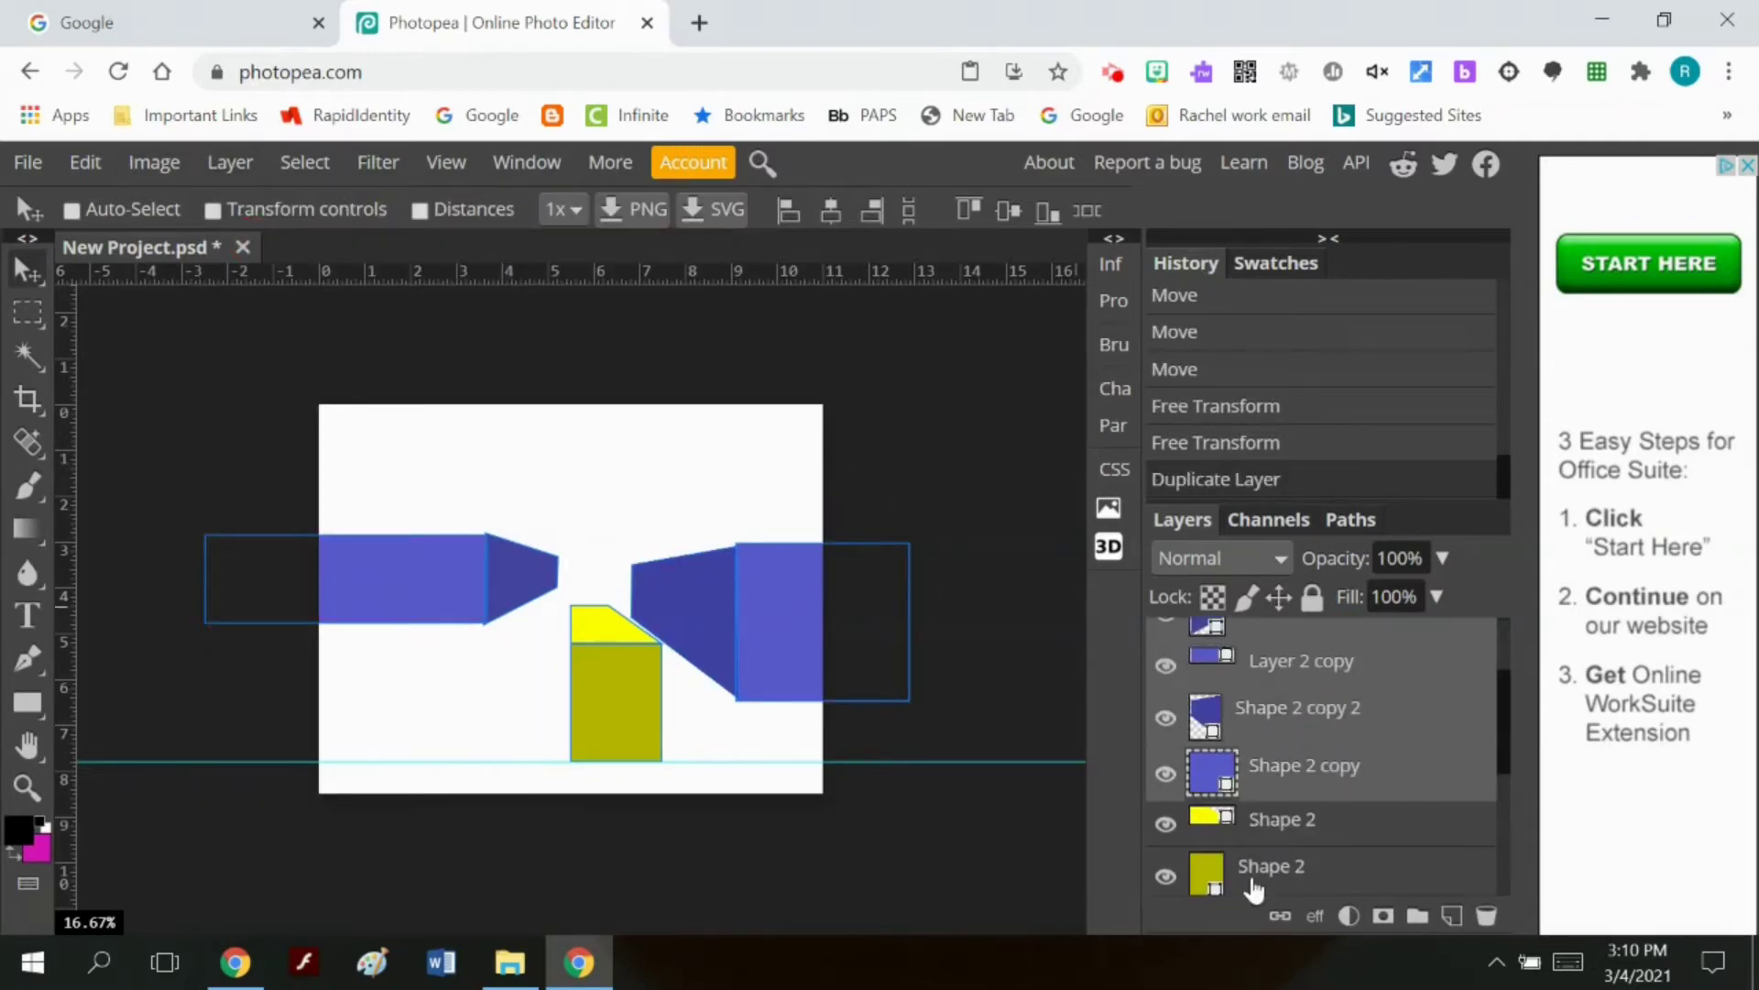
Step: Free-transform the duplicated shapes to about 130% width and 195% height, rotate them about 0.3°, and place them in front of the originals
{"action": "left_click", "coordinate": [86, 163]}
{"action": "mouse_move", "coordinate": [220, 861]}
{"action": "left_click", "coordinate": [158, 797]}
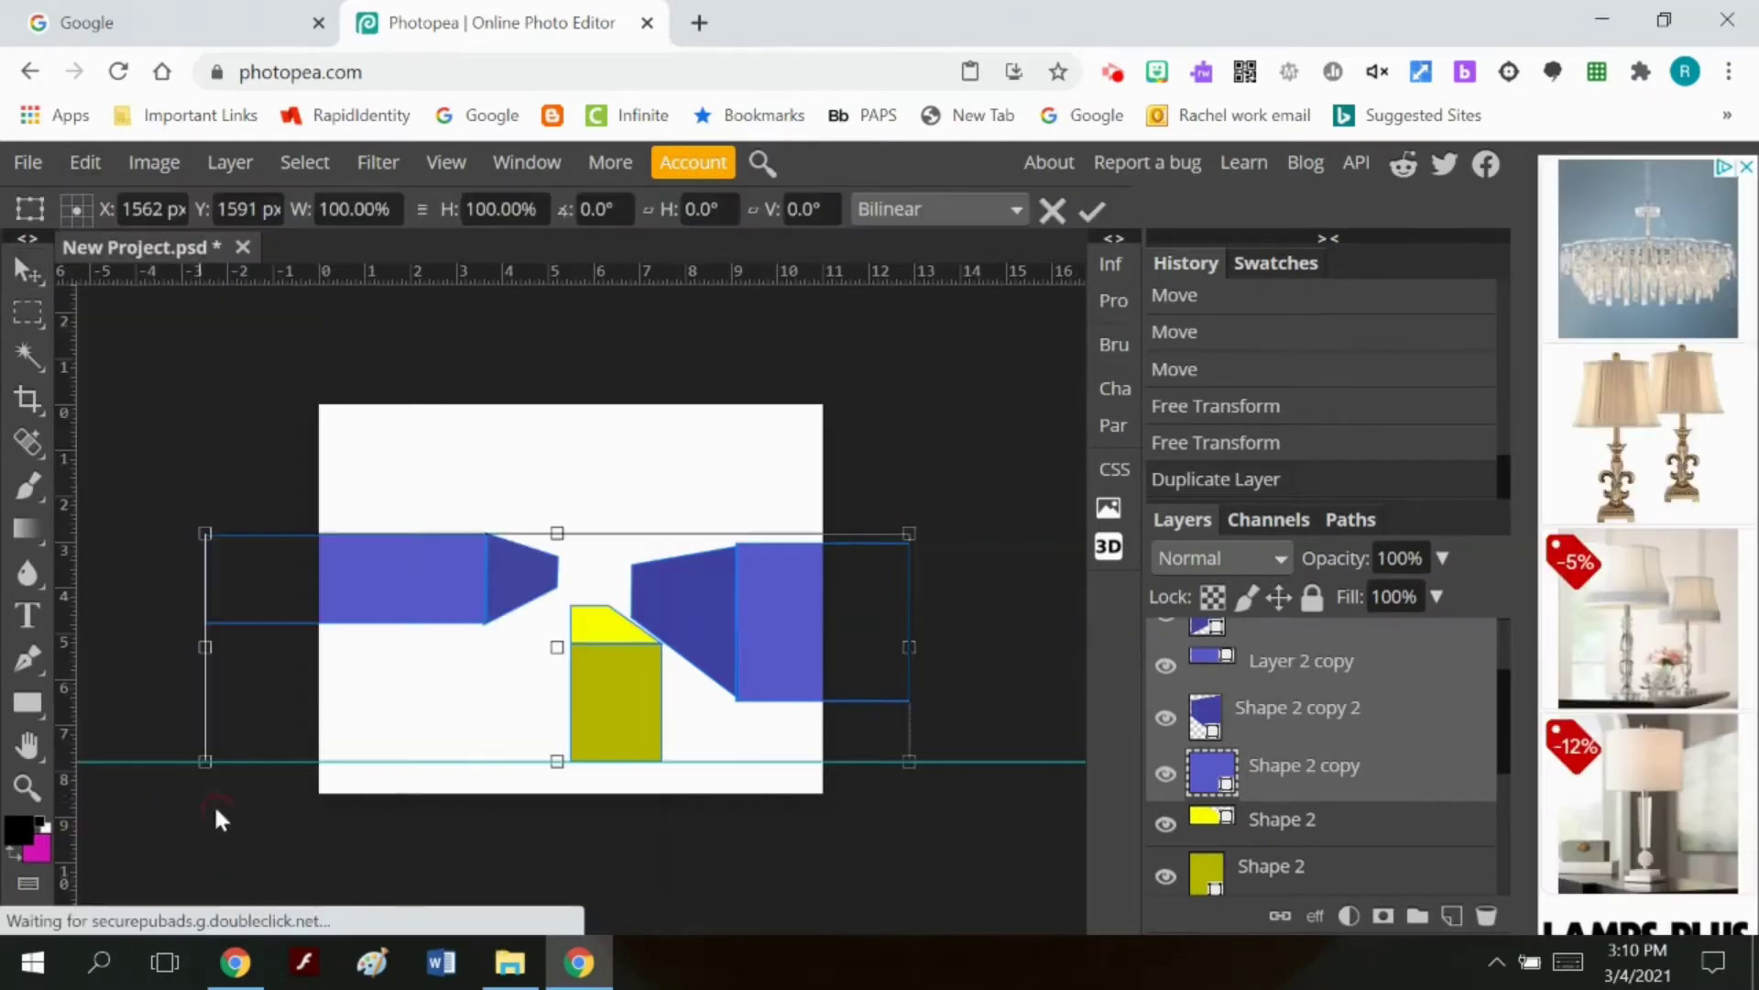
{"action": "left_click_drag", "start_coordinate": [558, 761], "coordinate": [557, 901]}
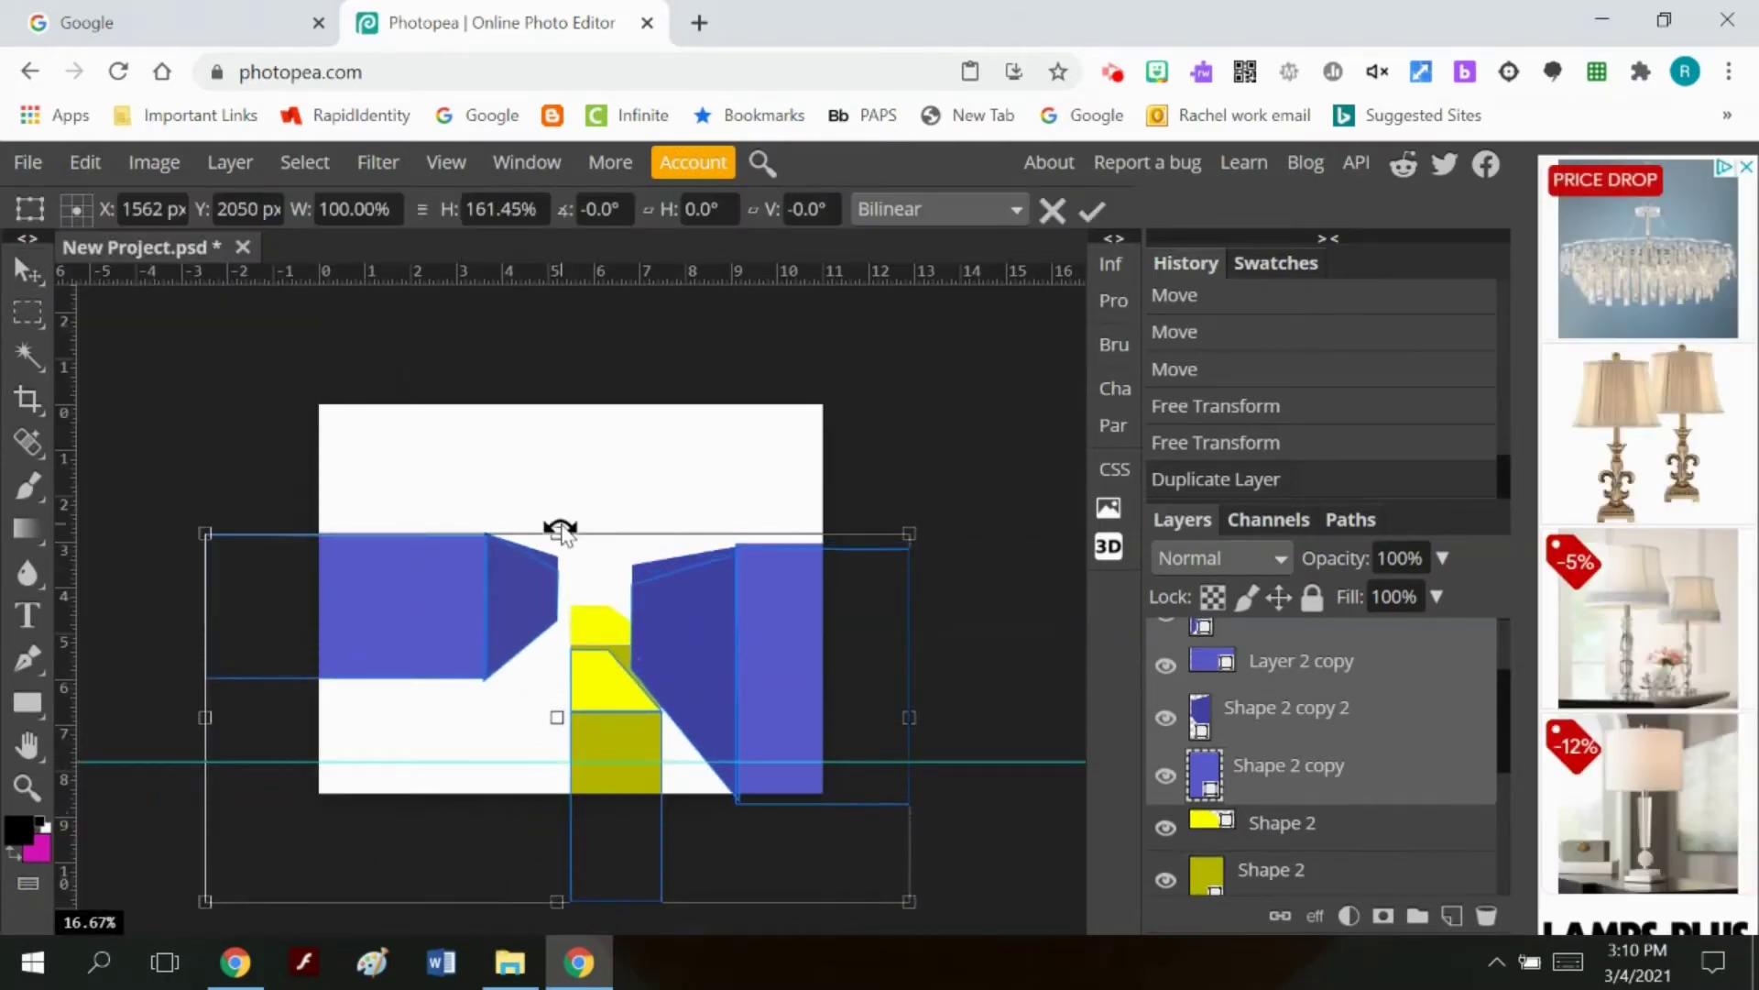
{"action": "left_click_drag", "start_coordinate": [557, 533], "coordinate": [557, 623]}
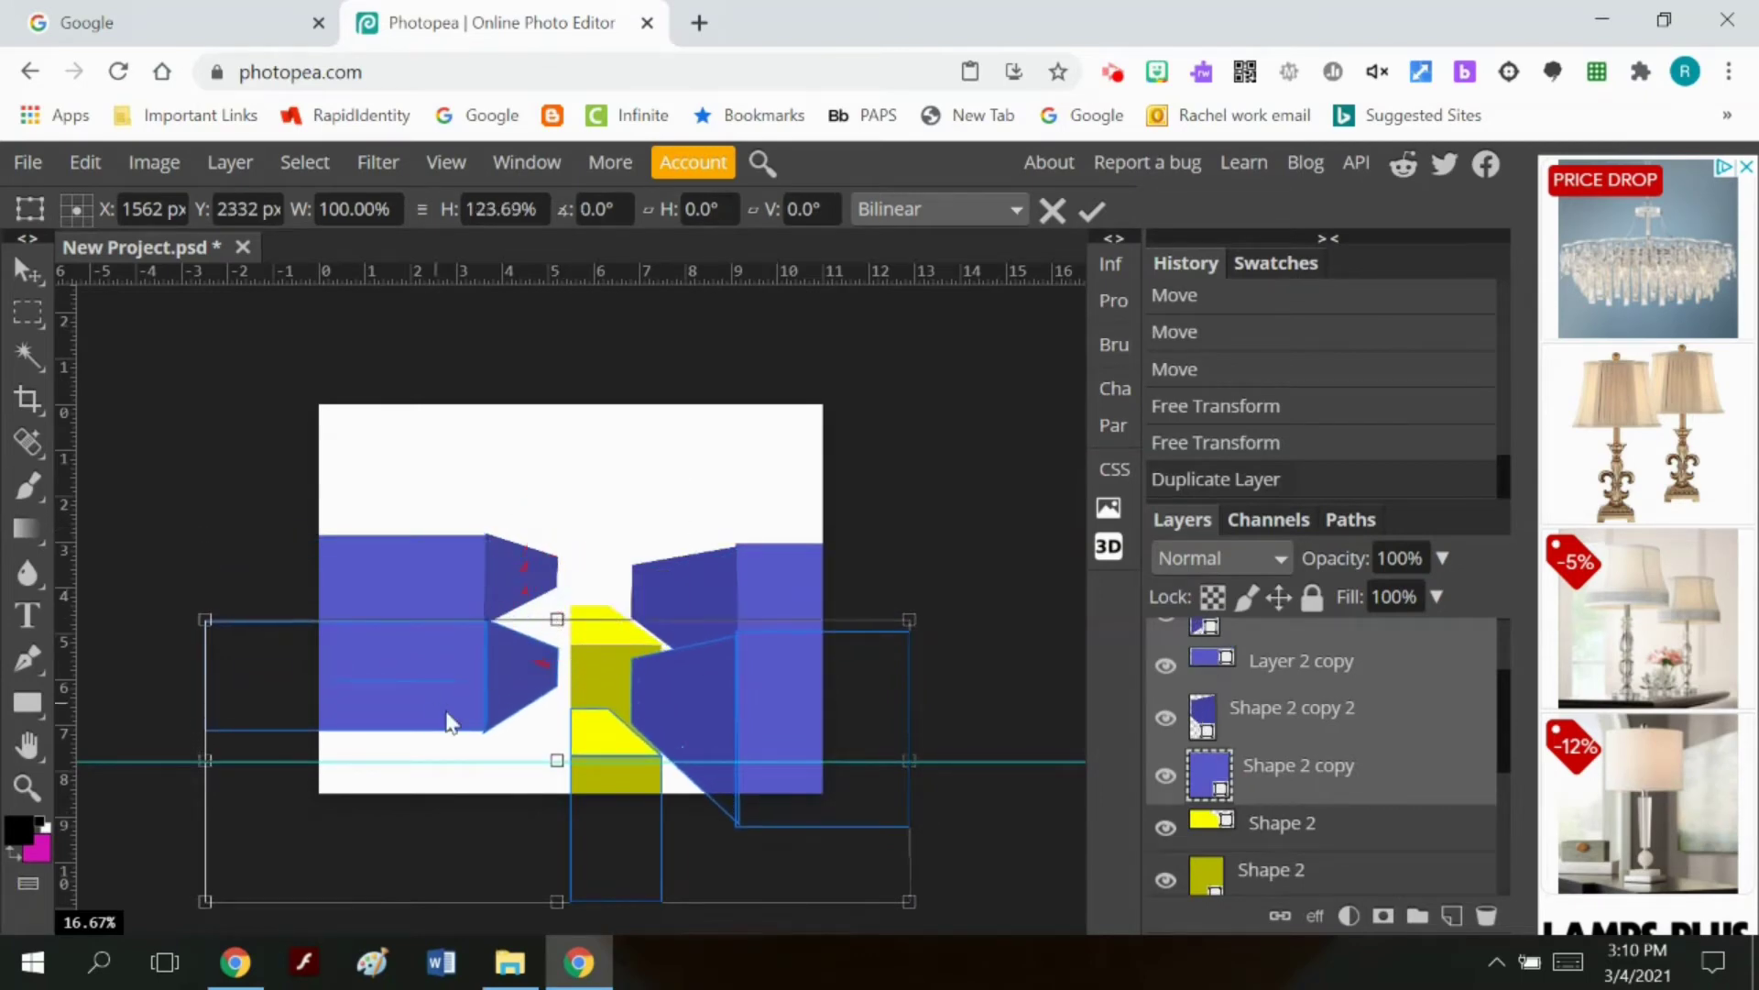
{"action": "left_click_drag", "start_coordinate": [202, 619], "coordinate": [99, 558]}
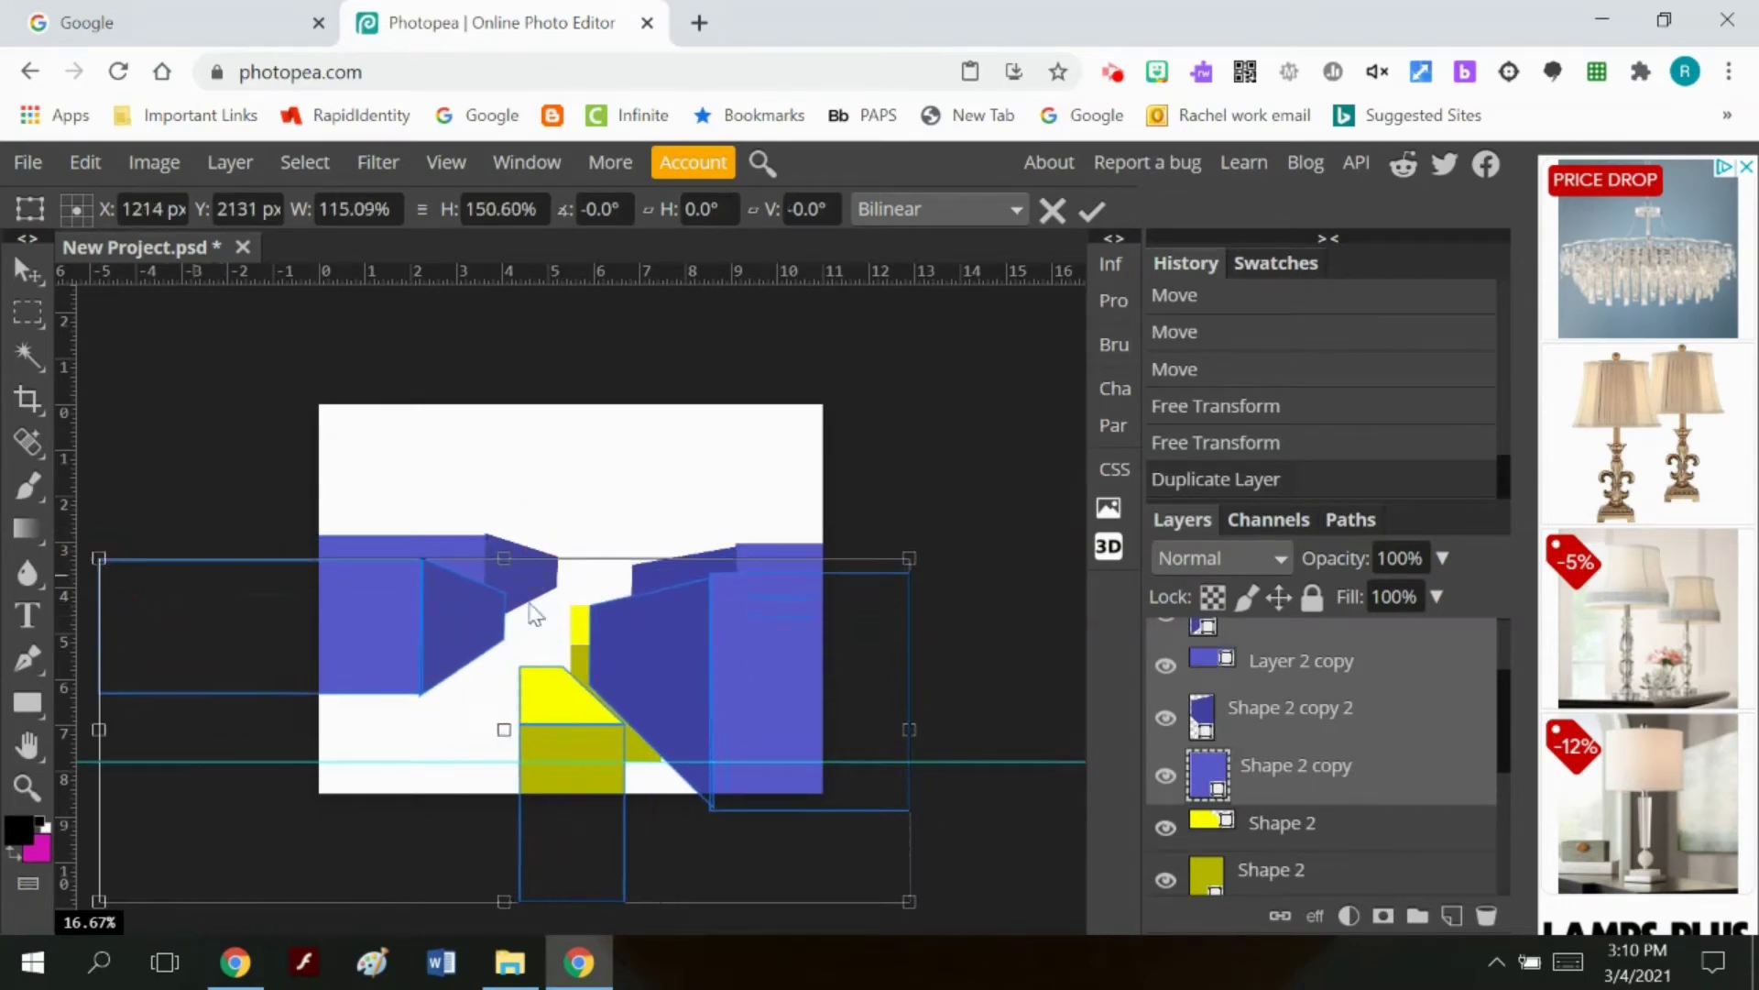
{"action": "left_click_drag", "start_coordinate": [906, 568], "coordinate": [1013, 455]}
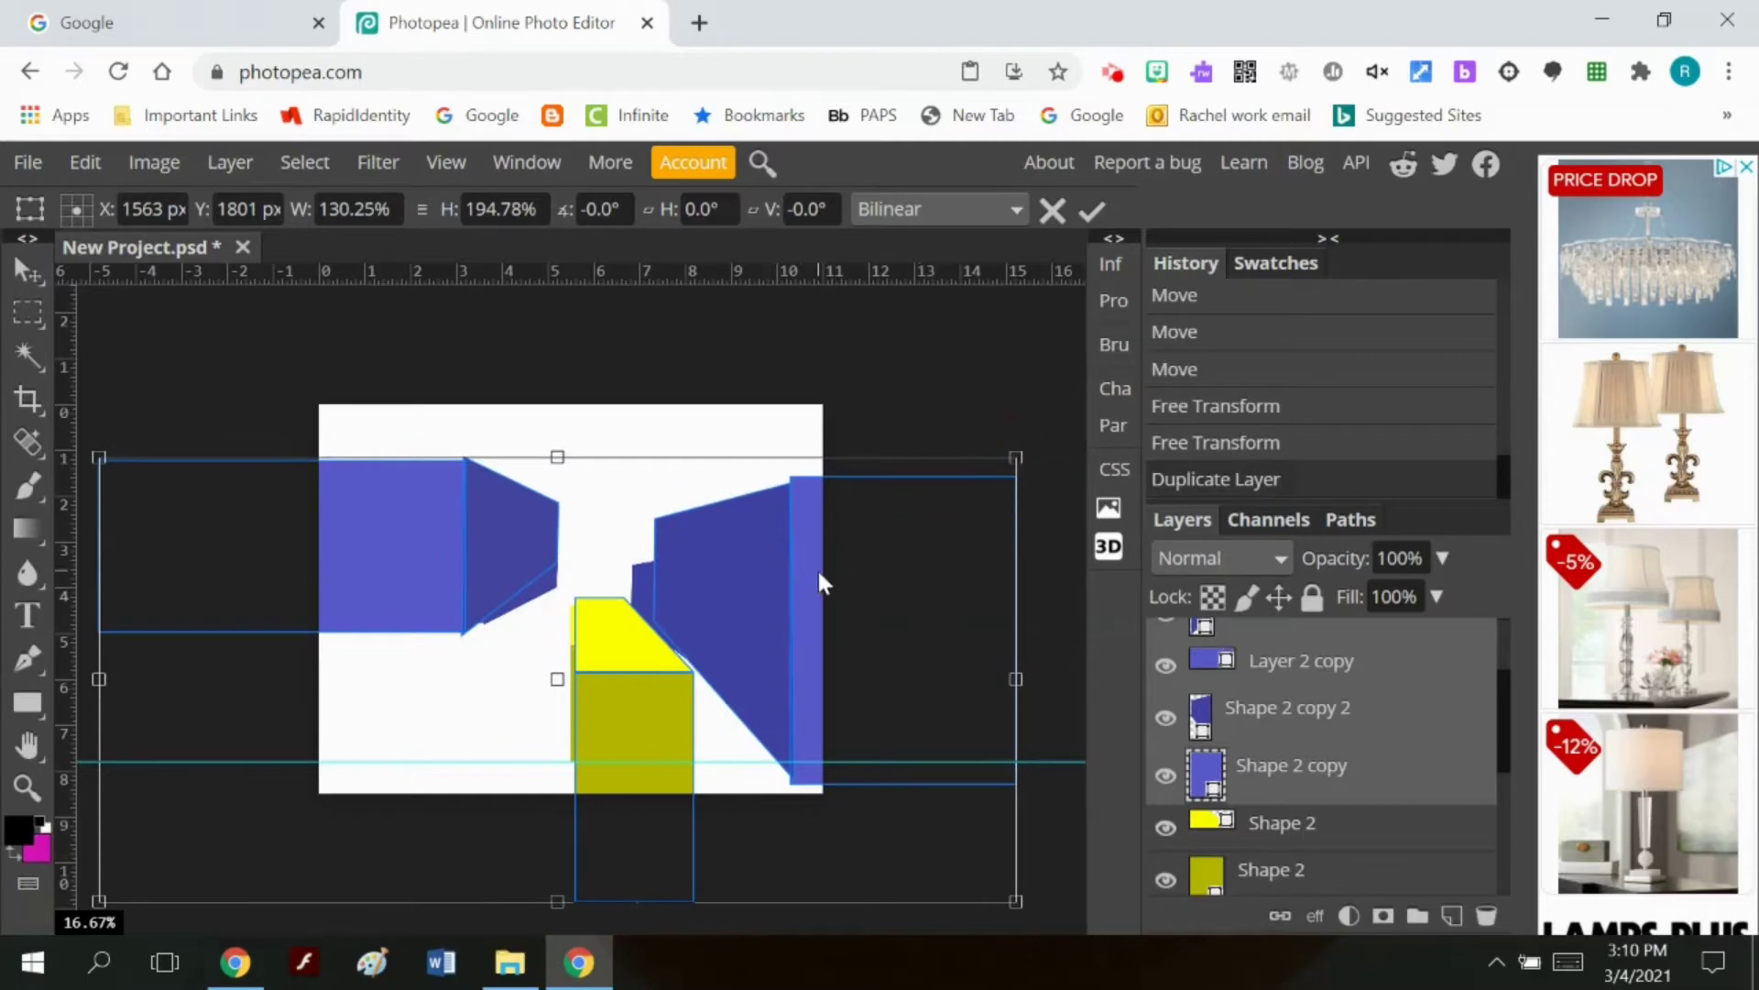
{"action": "left_click_drag", "start_coordinate": [818, 575], "coordinate": [809, 605]}
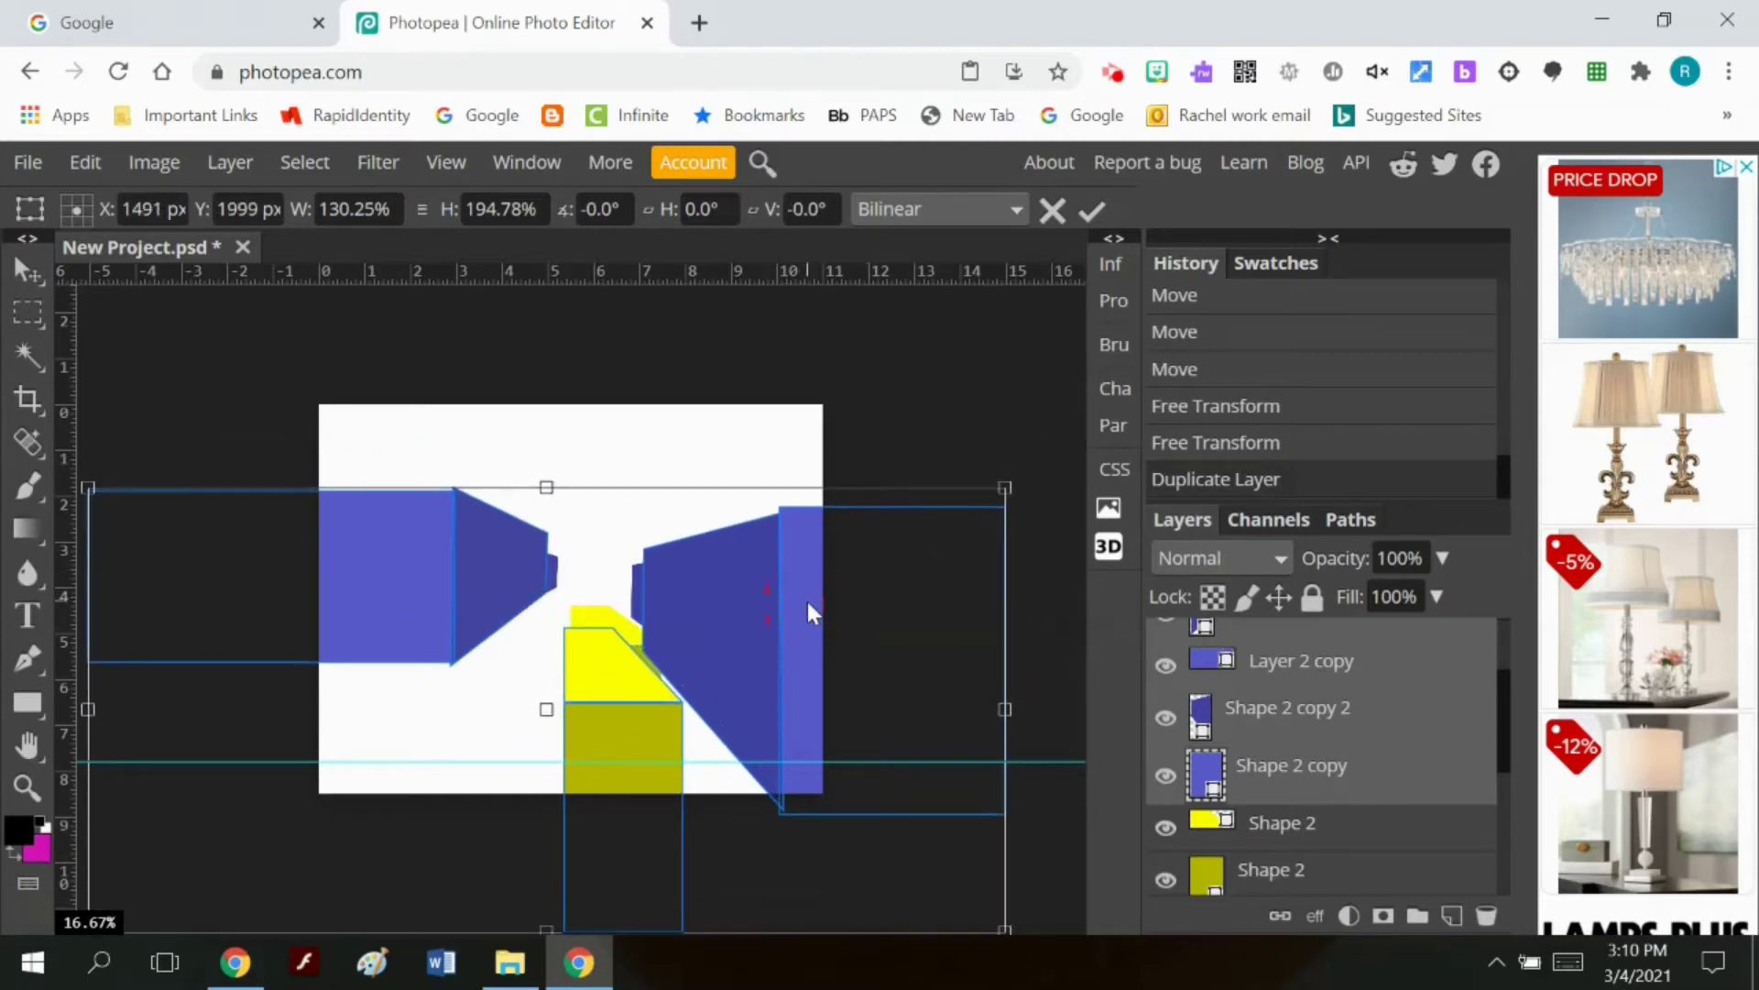
{"action": "left_click_drag", "start_coordinate": [1012, 484], "coordinate": [1076, 457]}
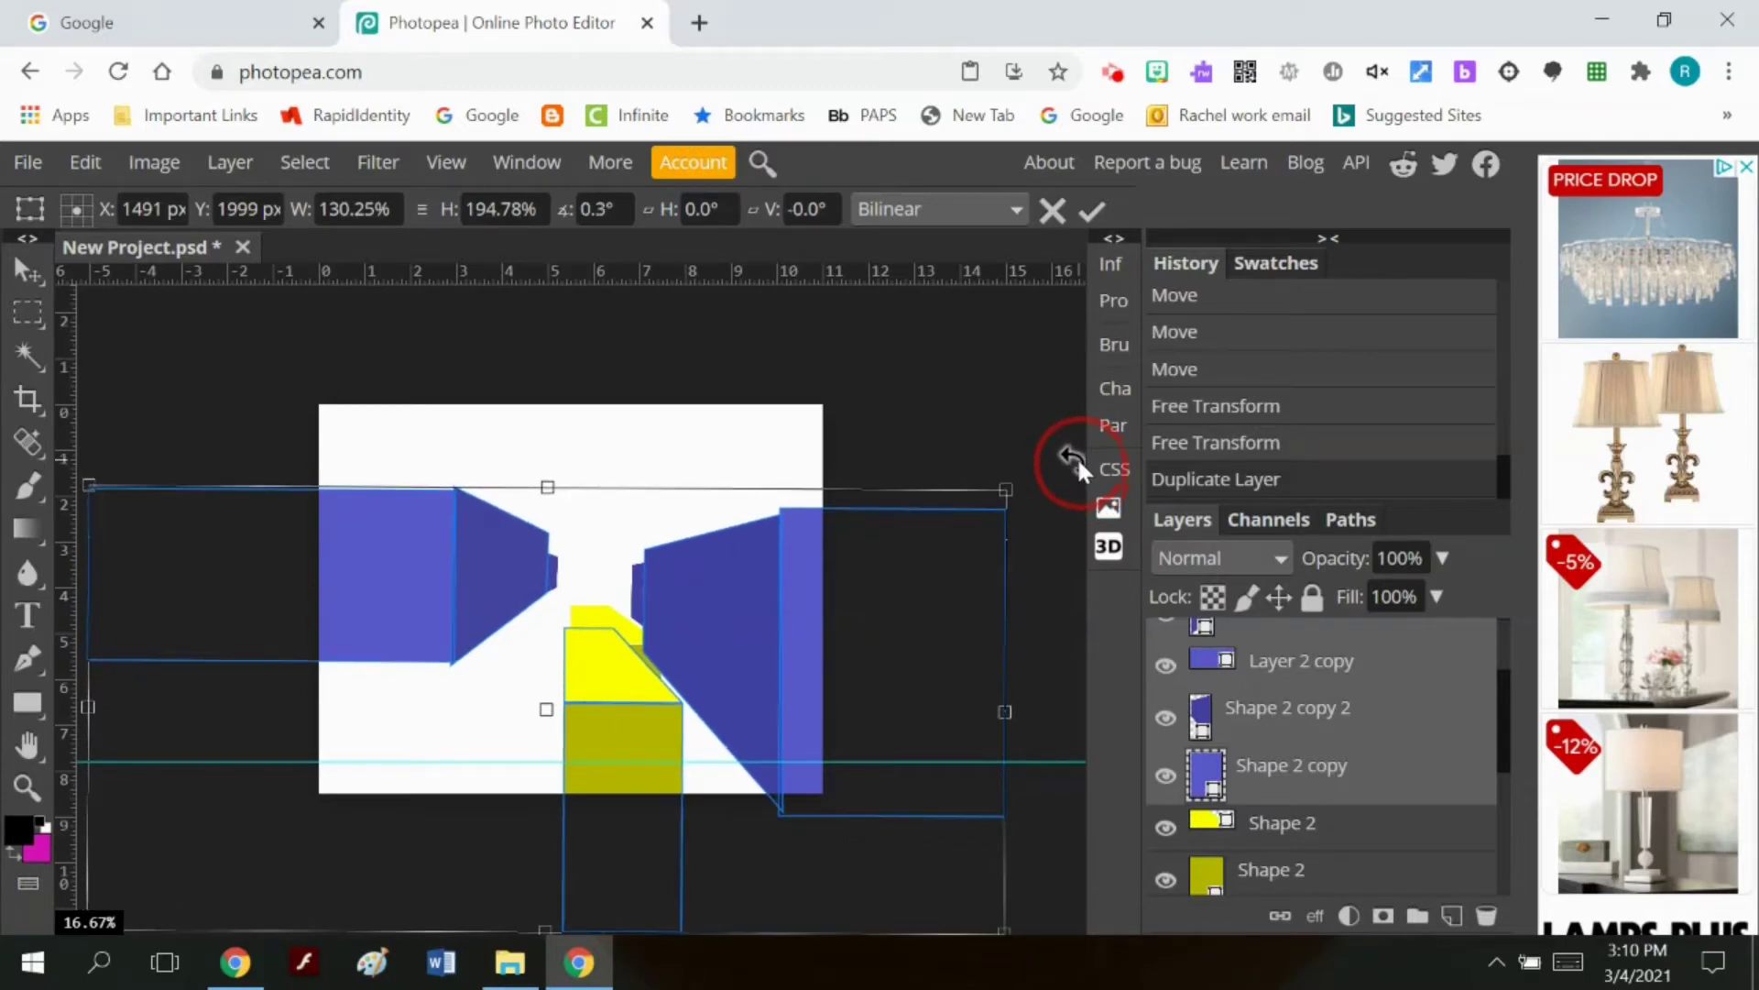
{"action": "left_click", "coordinate": [1092, 210]}
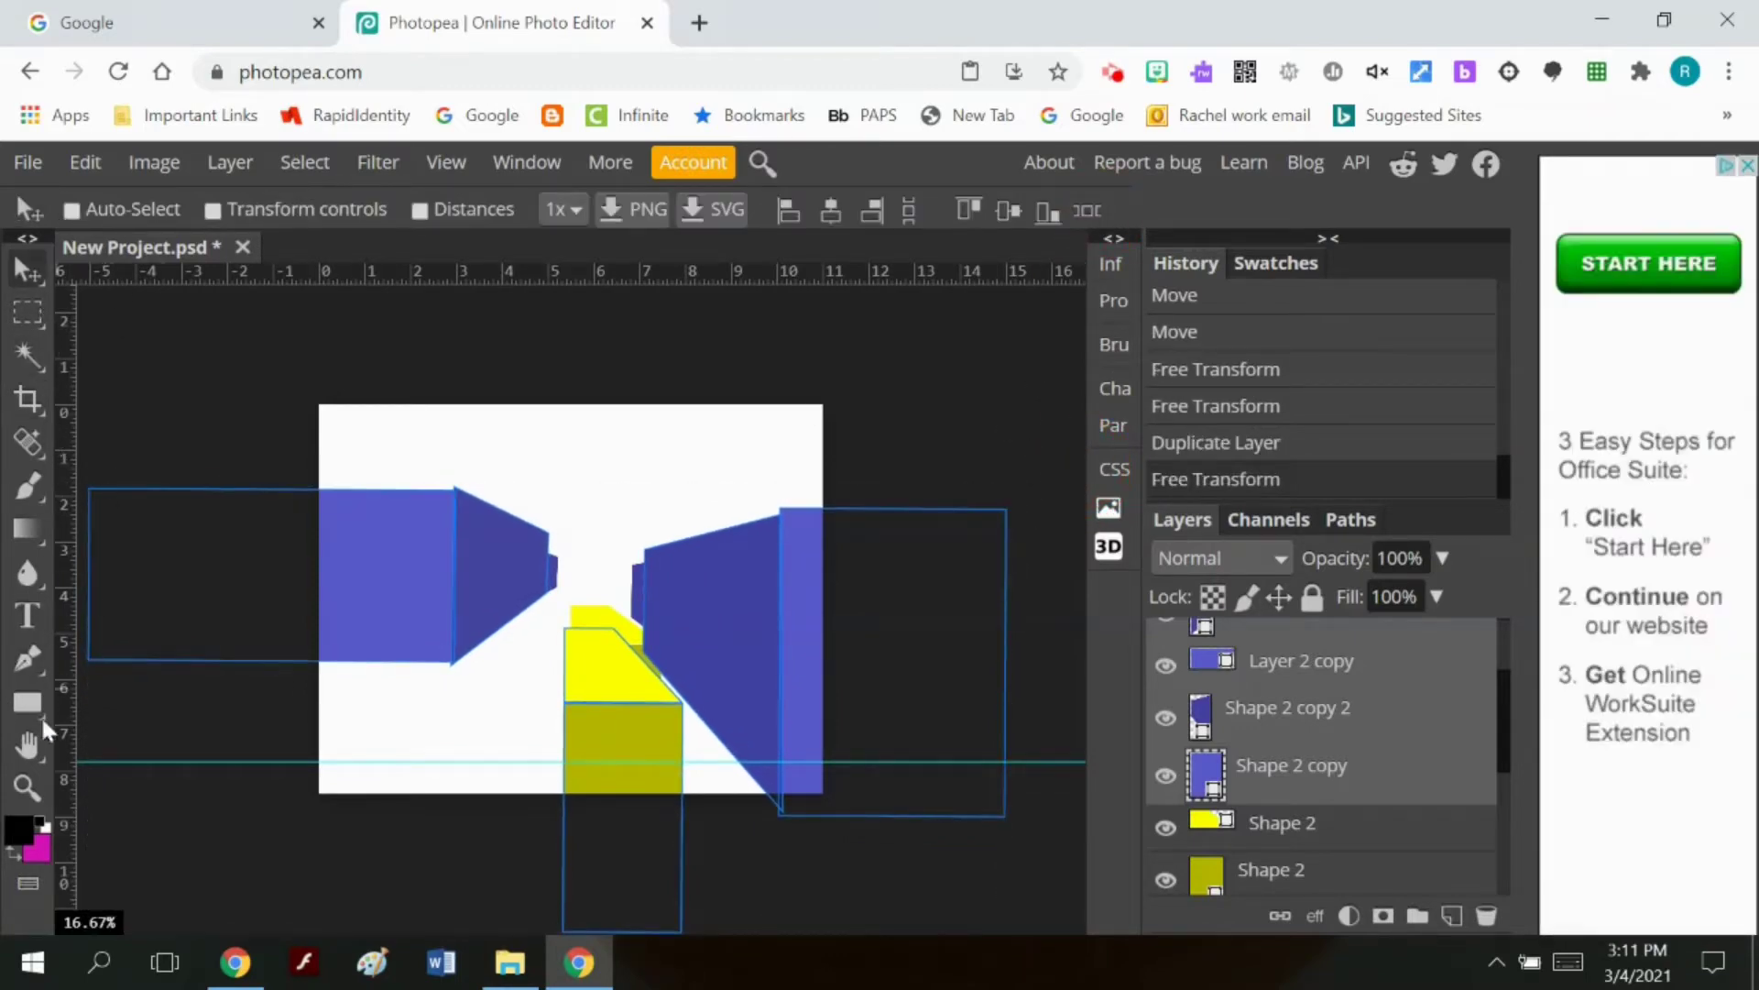
Step: Scale the duplicated shapes again to about 168% width and 225% height and shift them down in front of the original boxes
{"action": "left_click", "coordinate": [27, 786]}
{"action": "left_click", "coordinate": [116, 210]}
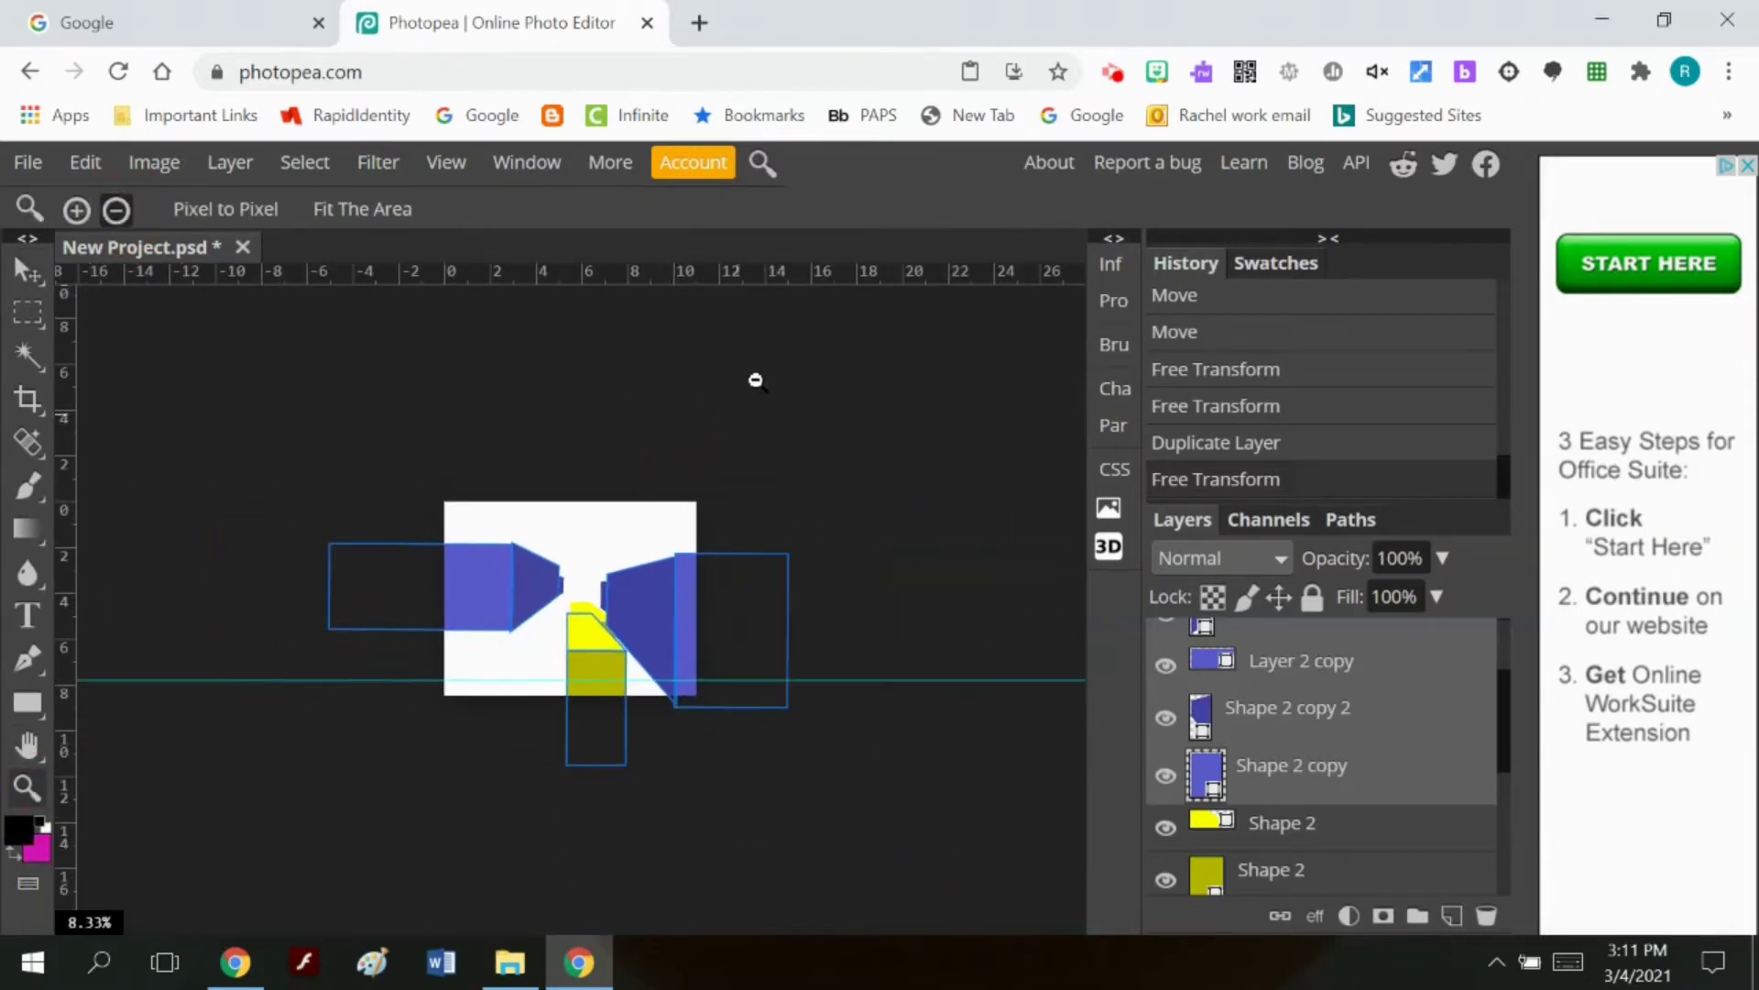
{"action": "left_click", "coordinate": [85, 162]}
{"action": "mouse_move", "coordinate": [196, 838]}
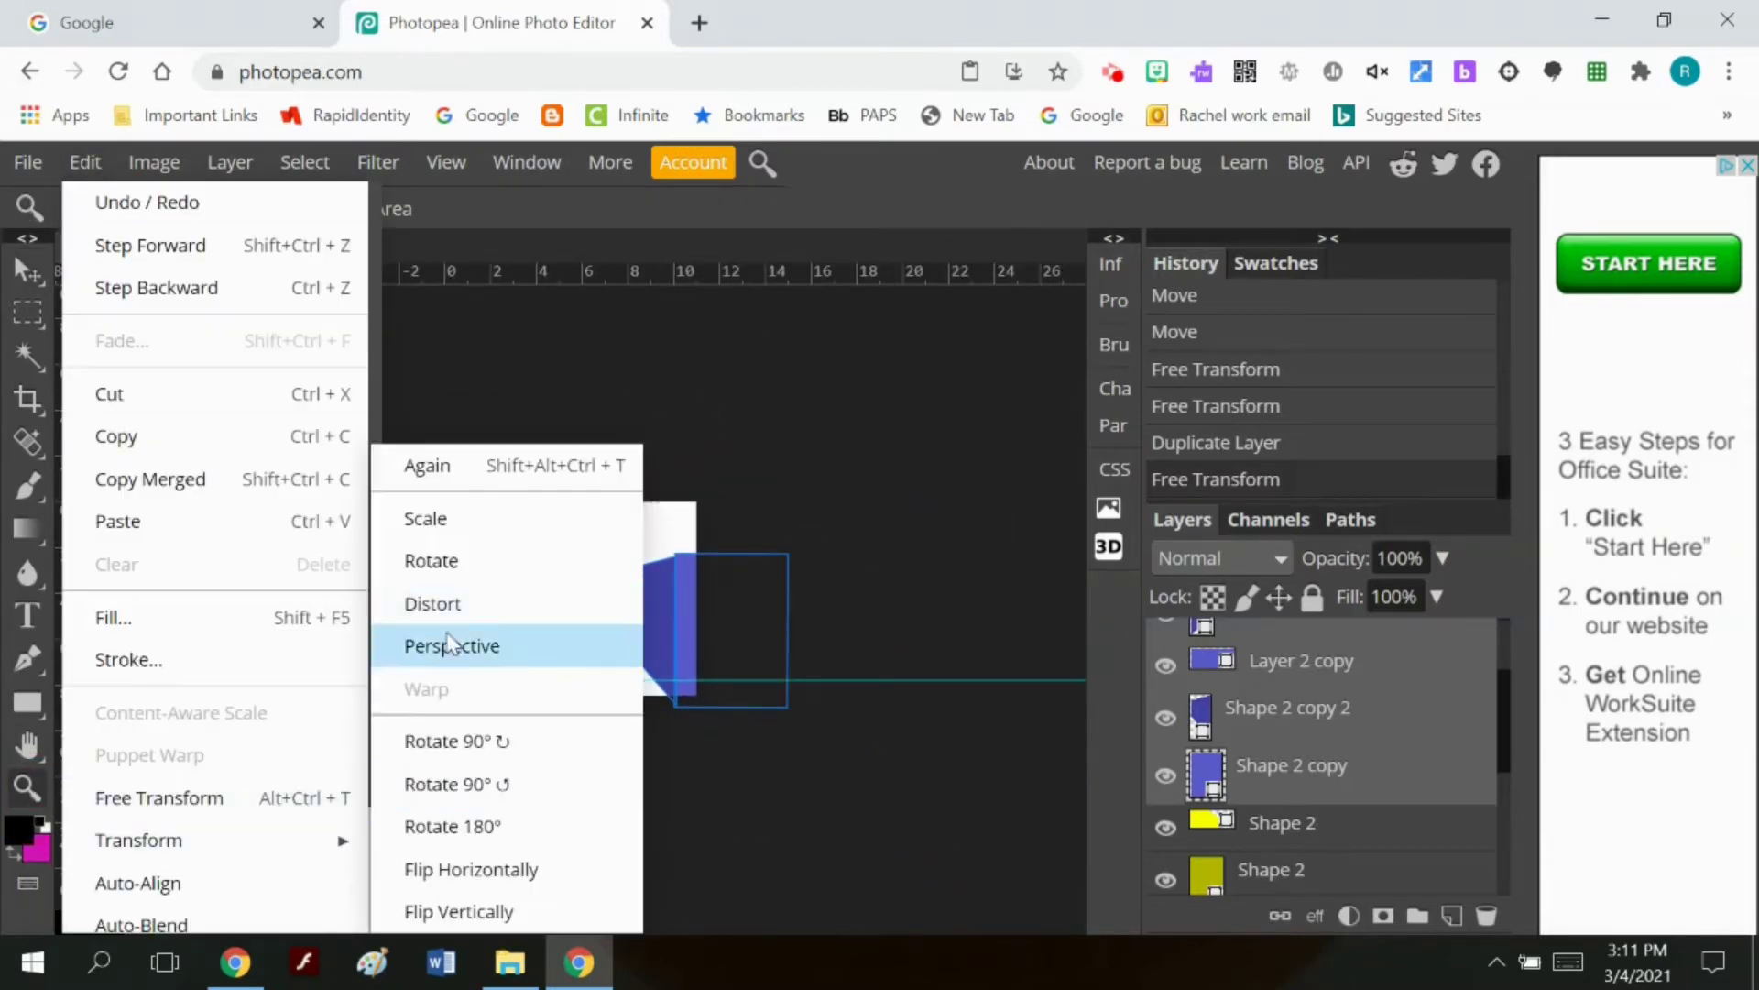
{"action": "left_click", "coordinate": [449, 518]}
{"action": "left_click_drag", "start_coordinate": [789, 537], "coordinate": [939, 486]}
{"action": "left_click_drag", "start_coordinate": [332, 768], "coordinate": [112, 914]}
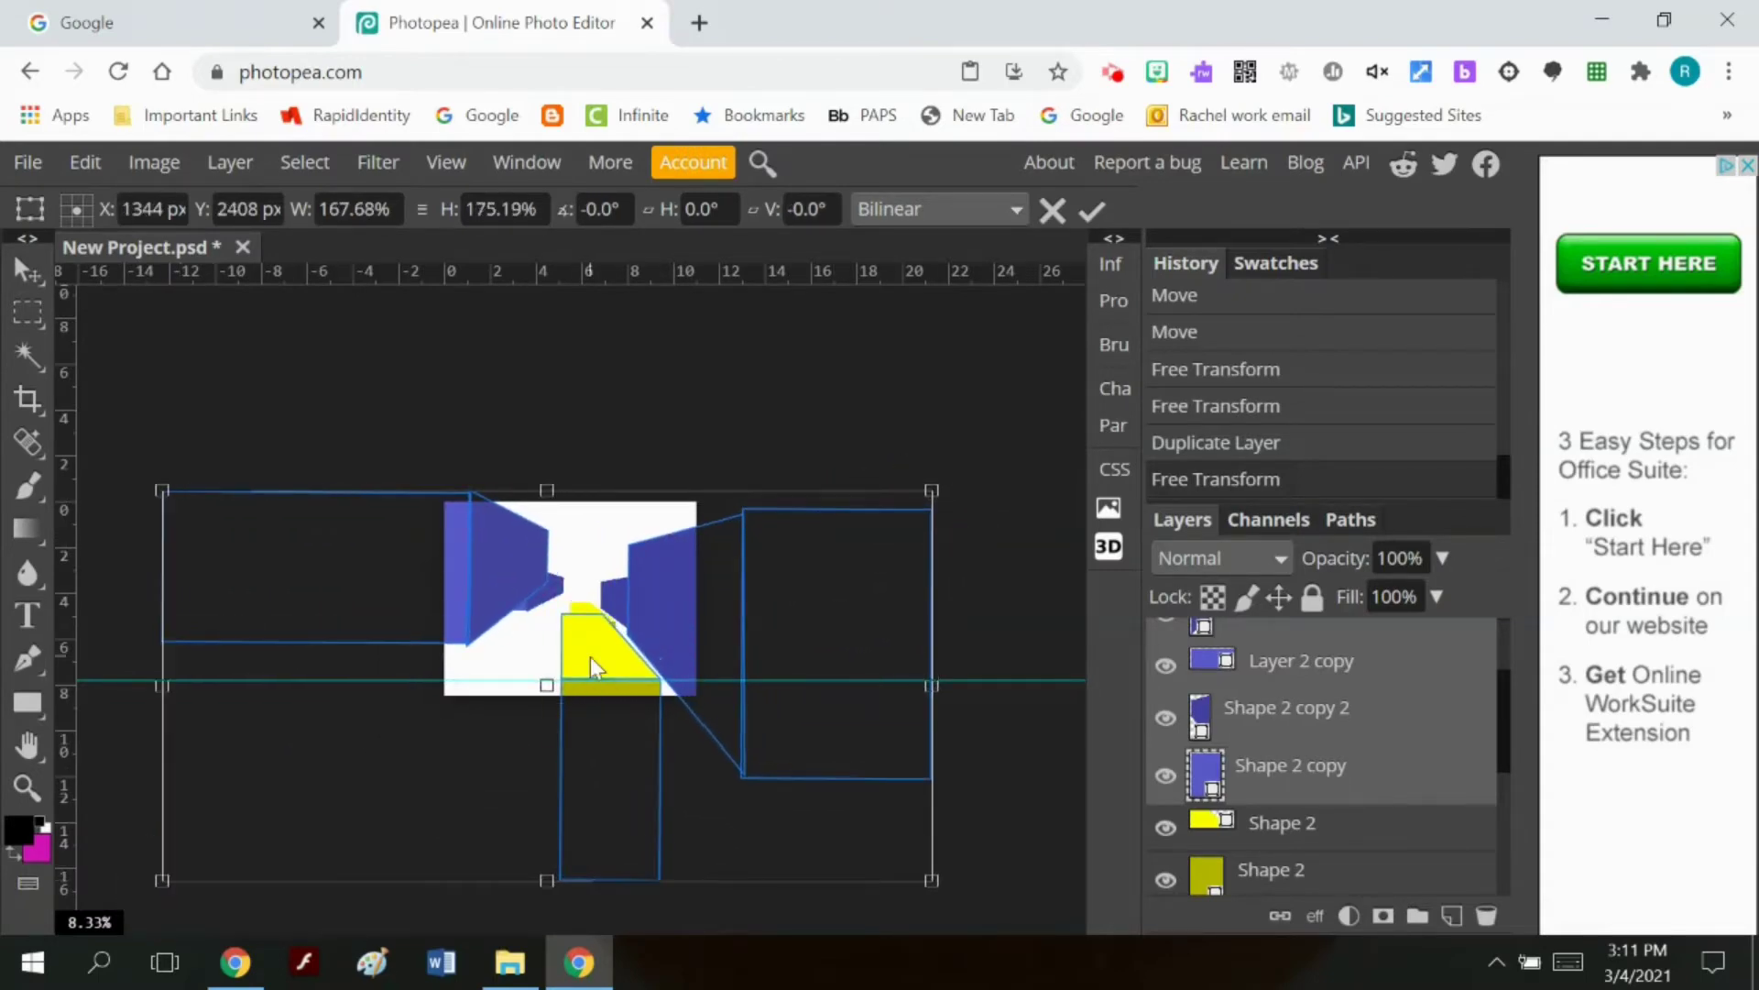
{"action": "left_click_drag", "start_coordinate": [590, 656], "coordinate": [586, 705]}
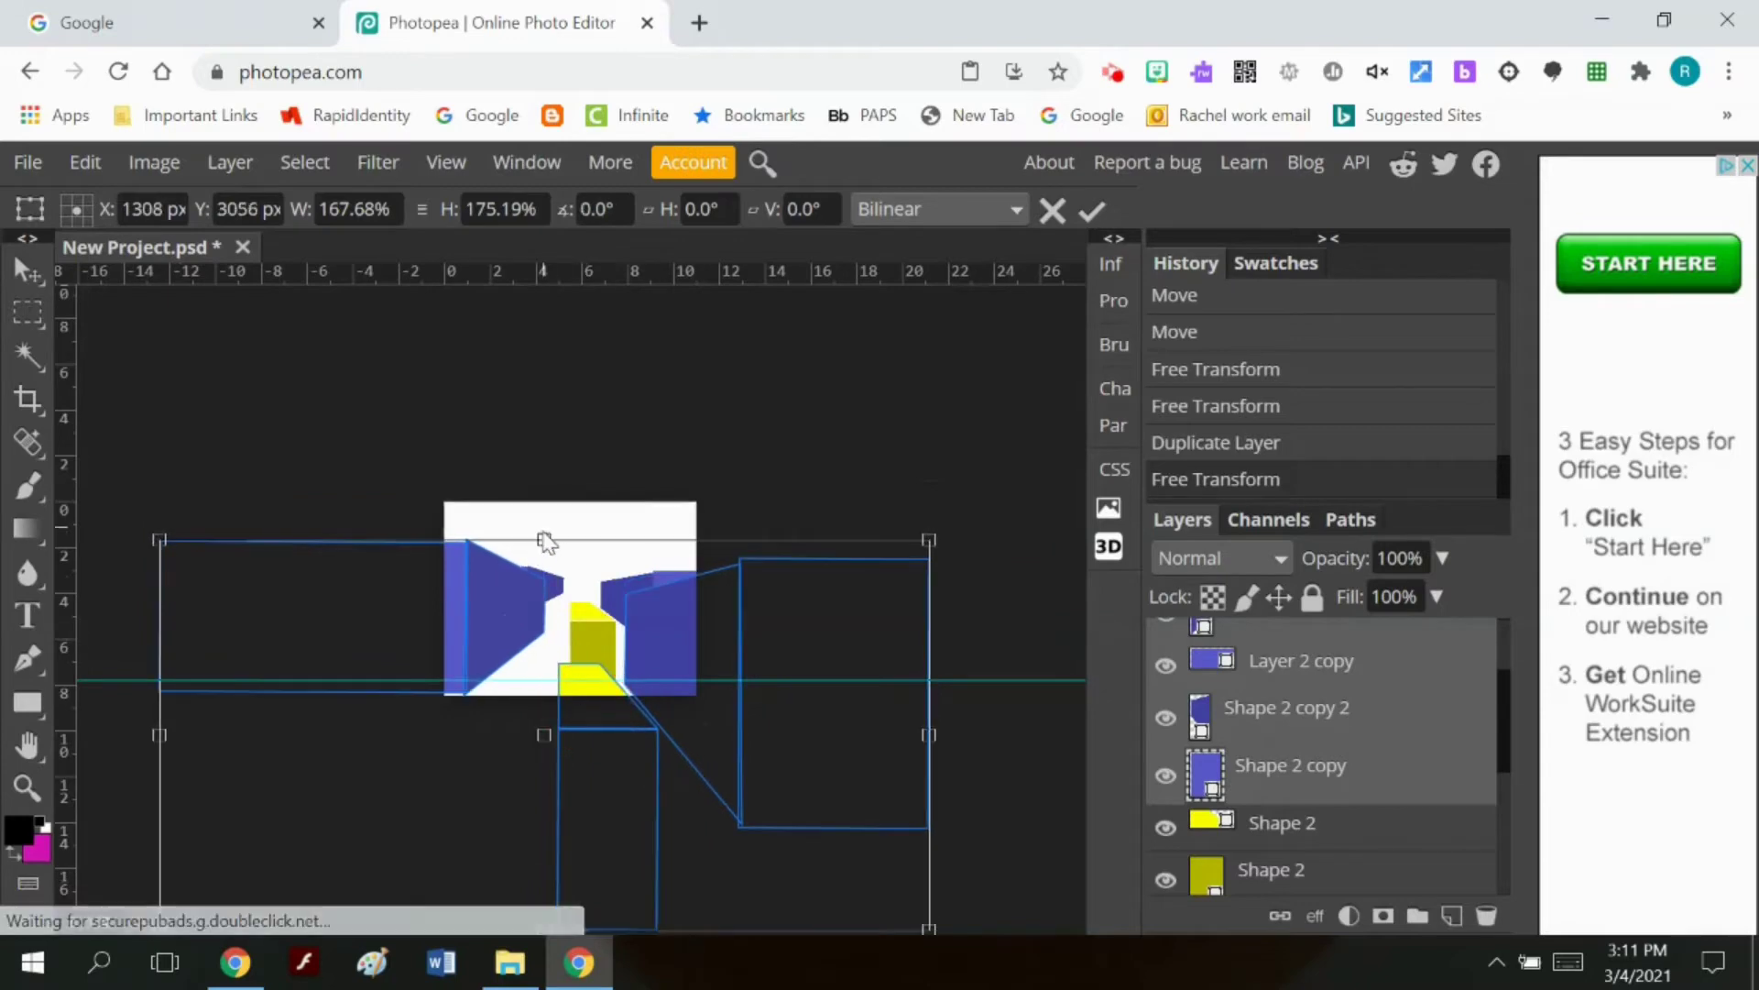
{"action": "left_click_drag", "start_coordinate": [547, 543], "coordinate": [540, 431]}
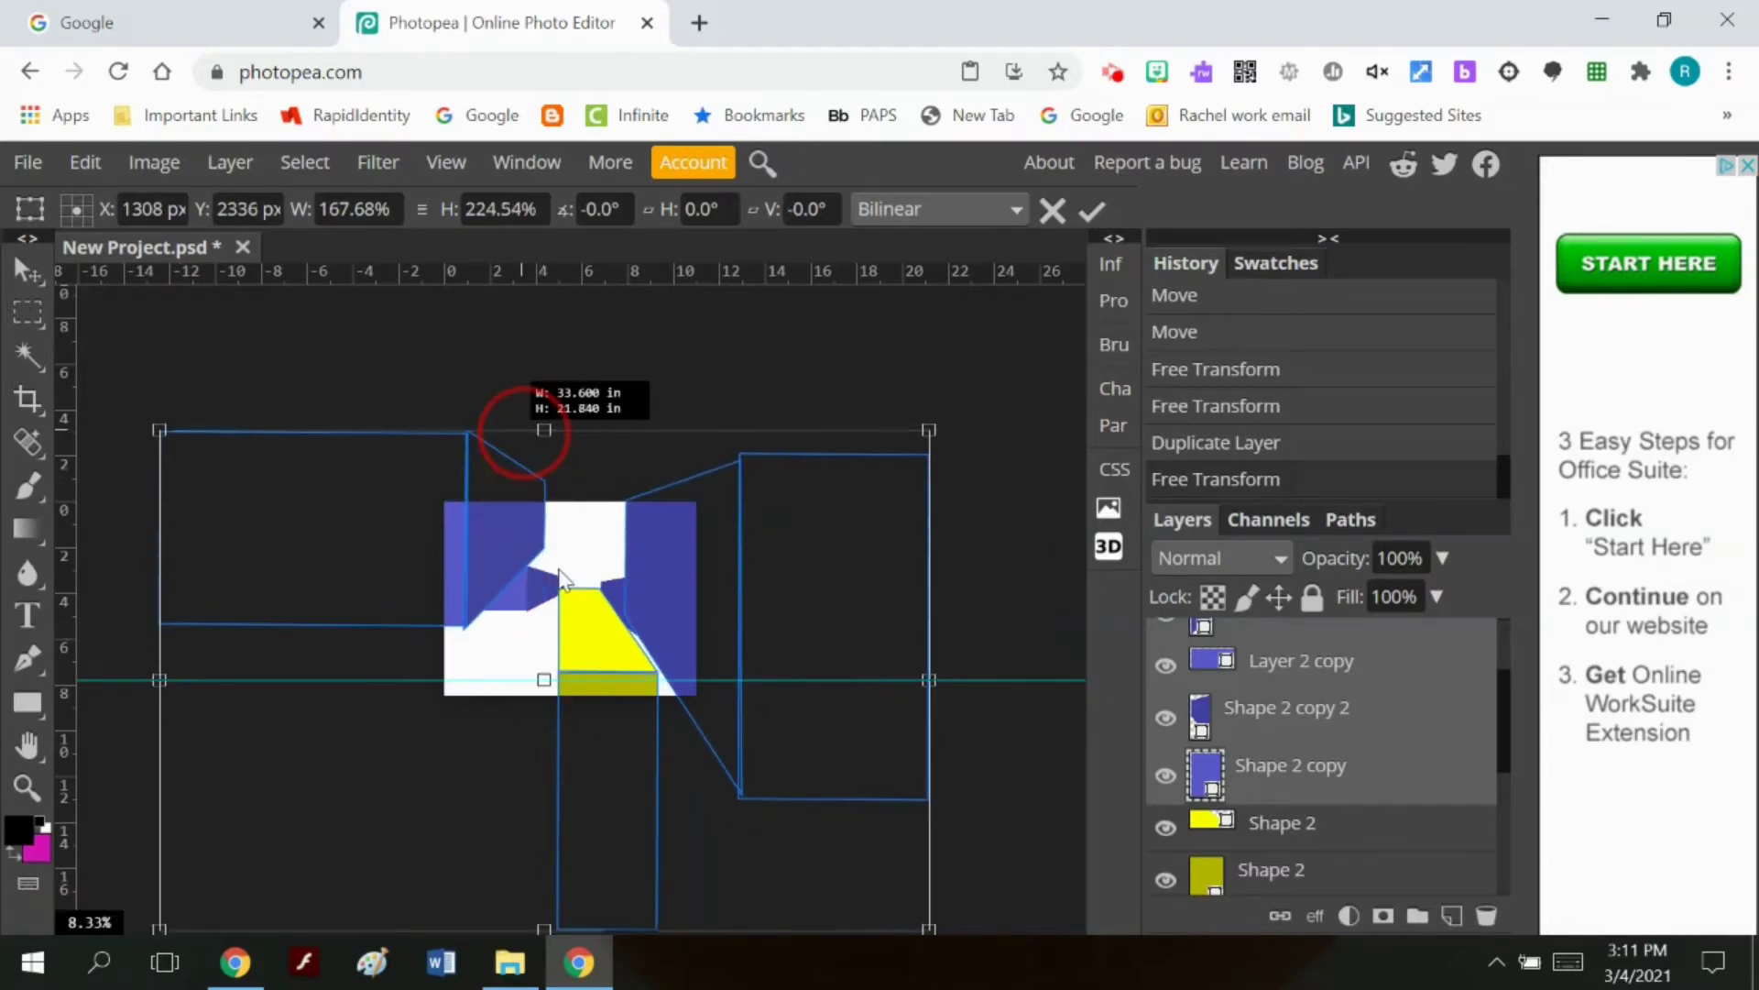
{"action": "left_click_drag", "start_coordinate": [574, 616], "coordinate": [574, 687]}
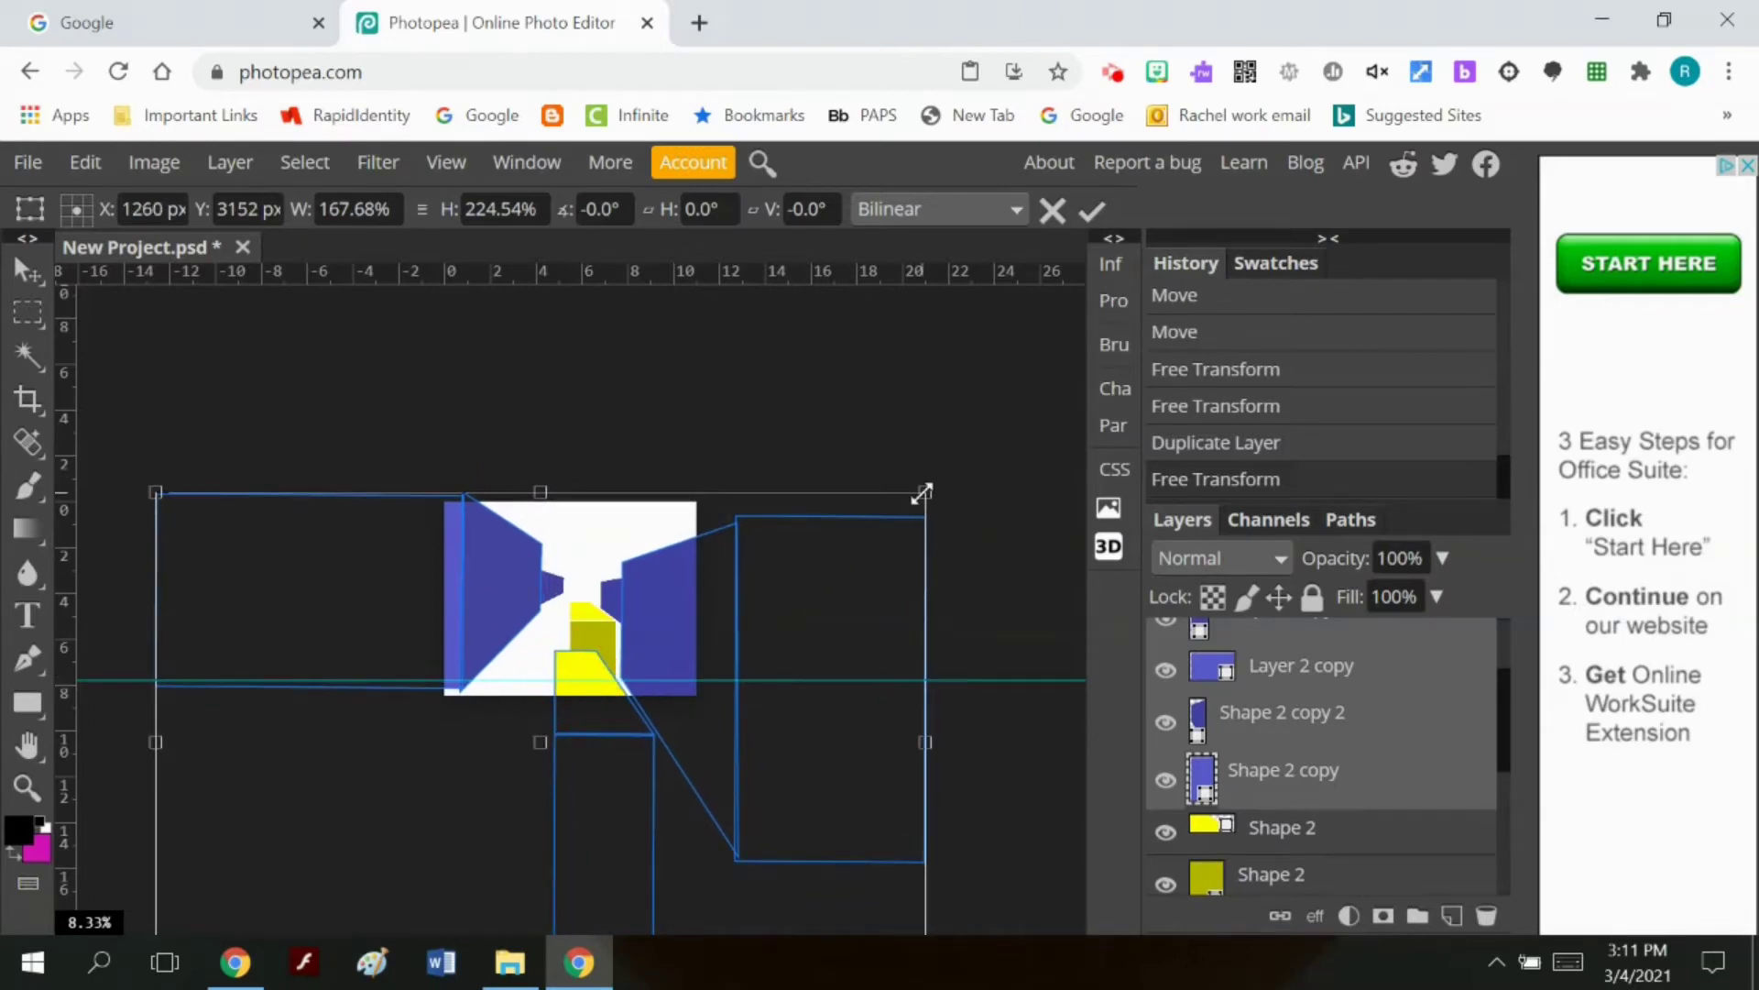
Step: Enlarge the duplicated shapes further to about 243% width and 326% height, keeping them over the canvas
{"action": "left_click_drag", "start_coordinate": [922, 493], "coordinate": [1061, 395]}
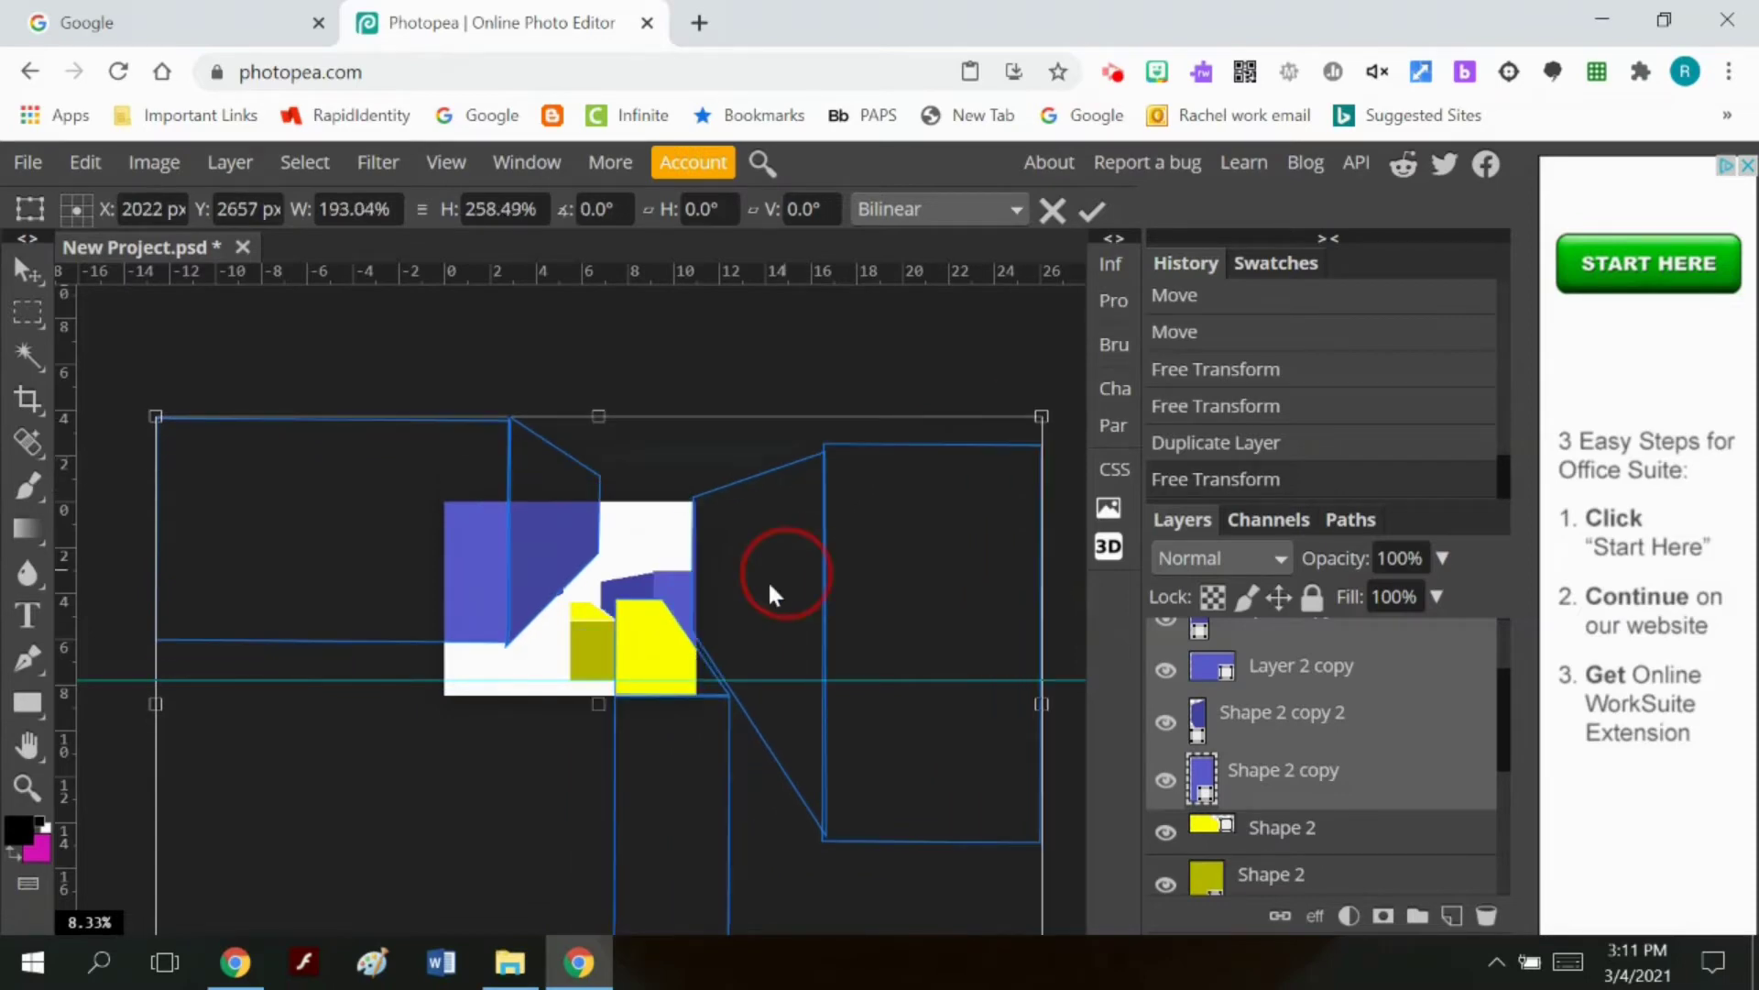
{"action": "left_click_drag", "start_coordinate": [742, 609], "coordinate": [797, 621]}
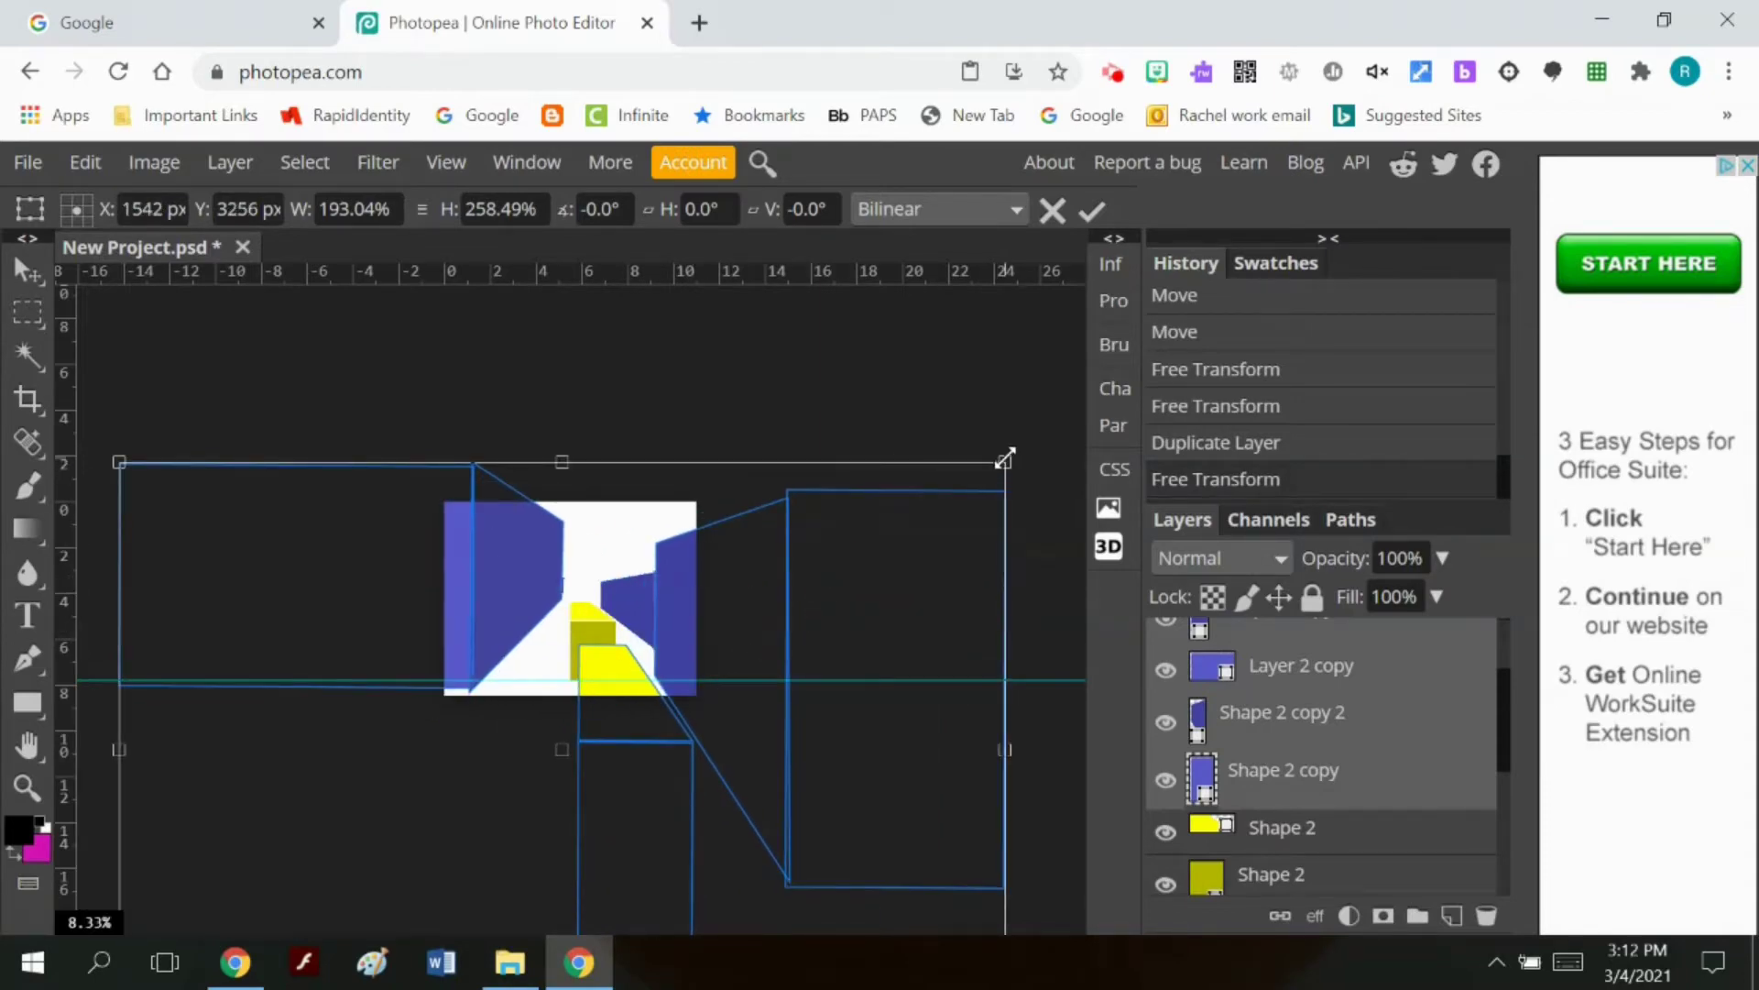
{"action": "left_click_drag", "start_coordinate": [1005, 460], "coordinate": [1120, 386]}
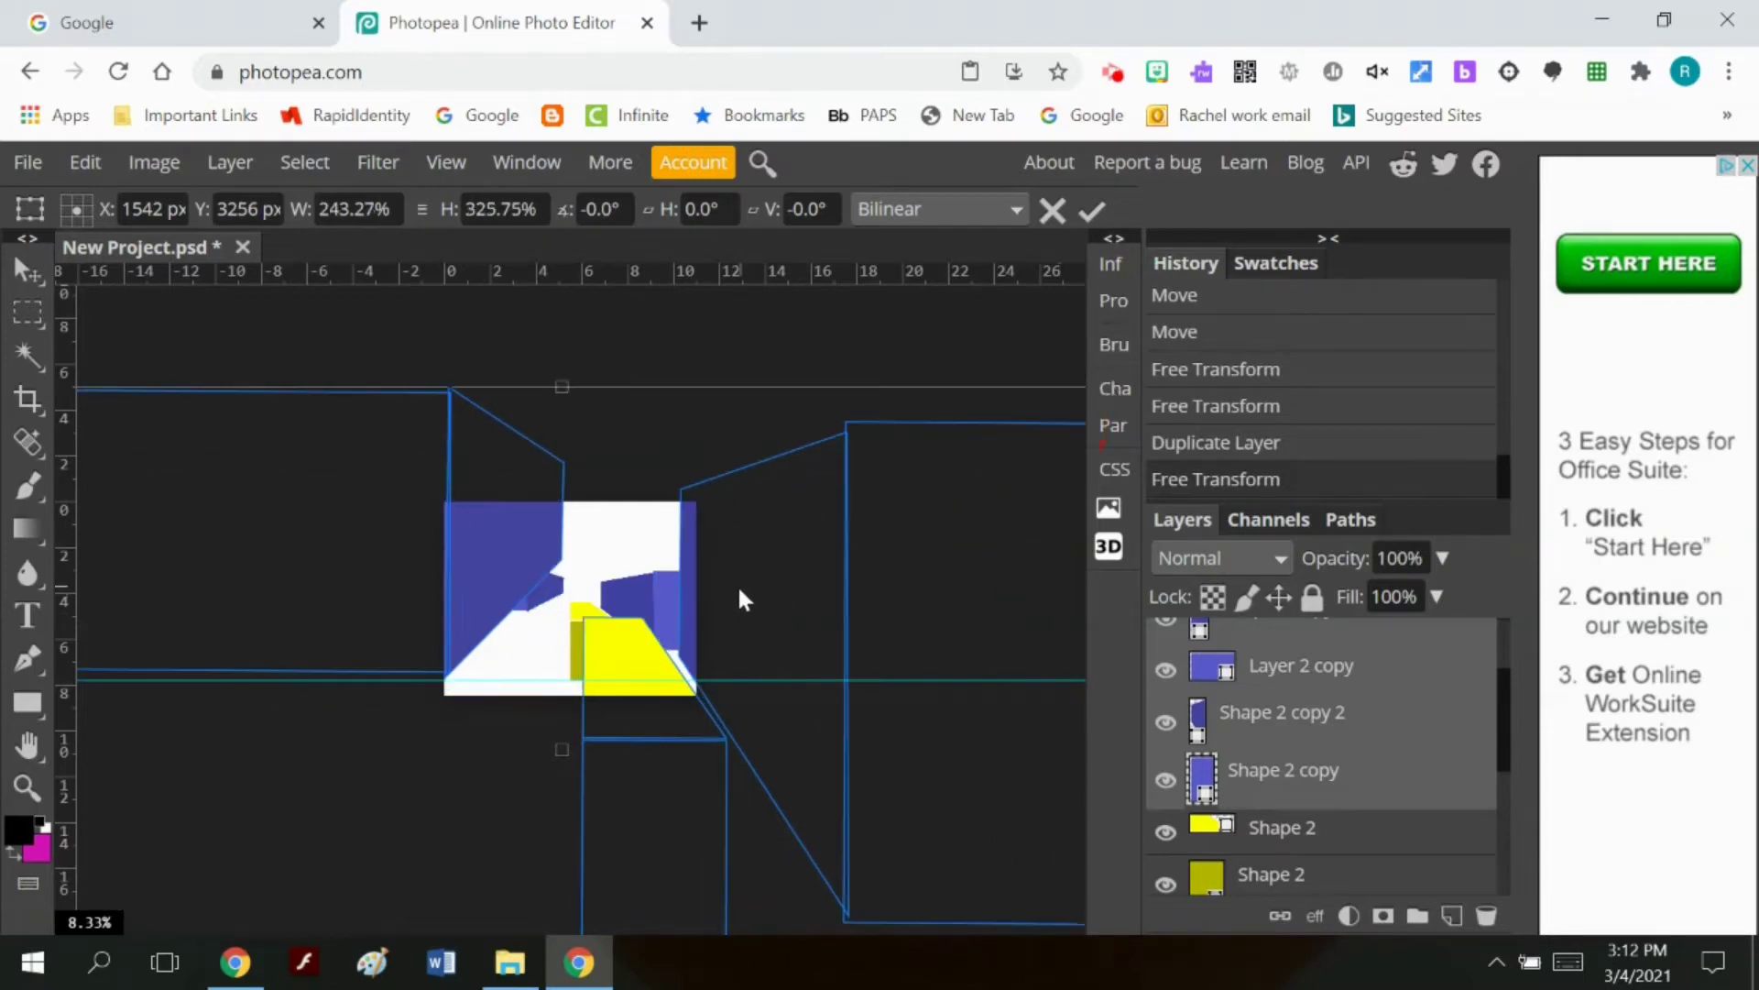
Step: Reposition the enlarged duplicated shapes at about X 834 px, Y 4006 px in front of the original boxes and apply the transform
{"action": "left_click_drag", "start_coordinate": [698, 686], "coordinate": [638, 689]}
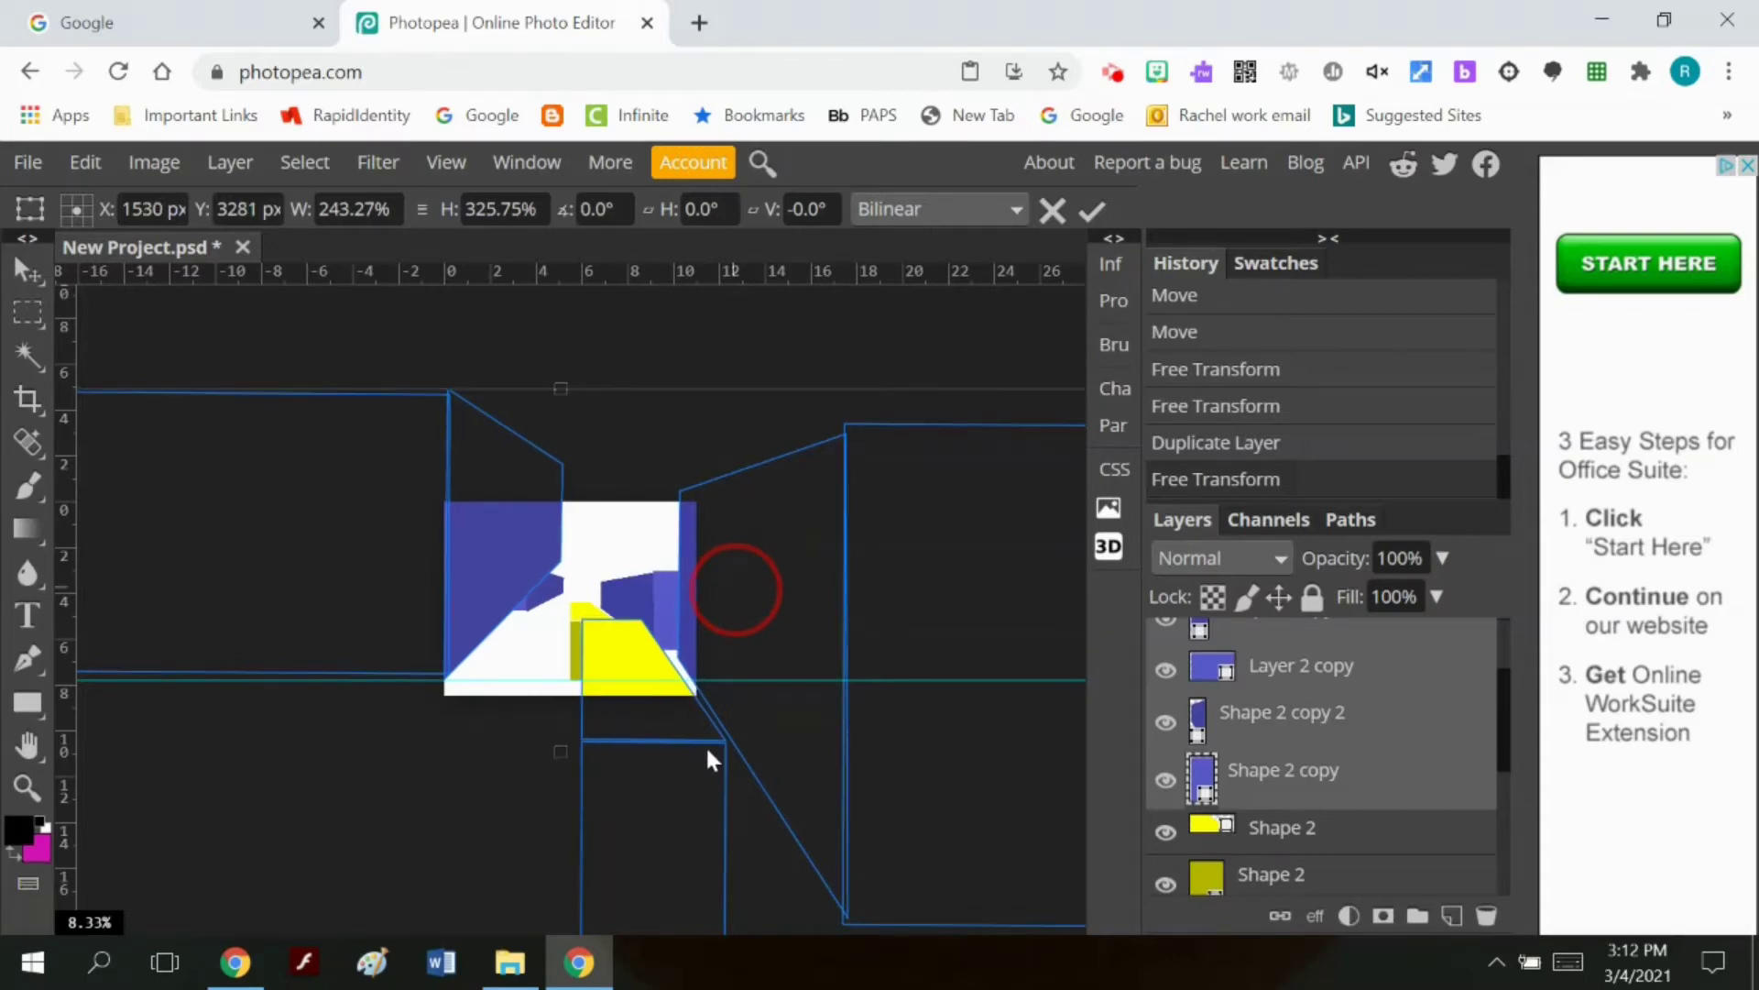
{"action": "left_click_drag", "start_coordinate": [707, 751], "coordinate": [674, 744]}
{"action": "left_click_drag", "start_coordinate": [679, 633], "coordinate": [681, 635]}
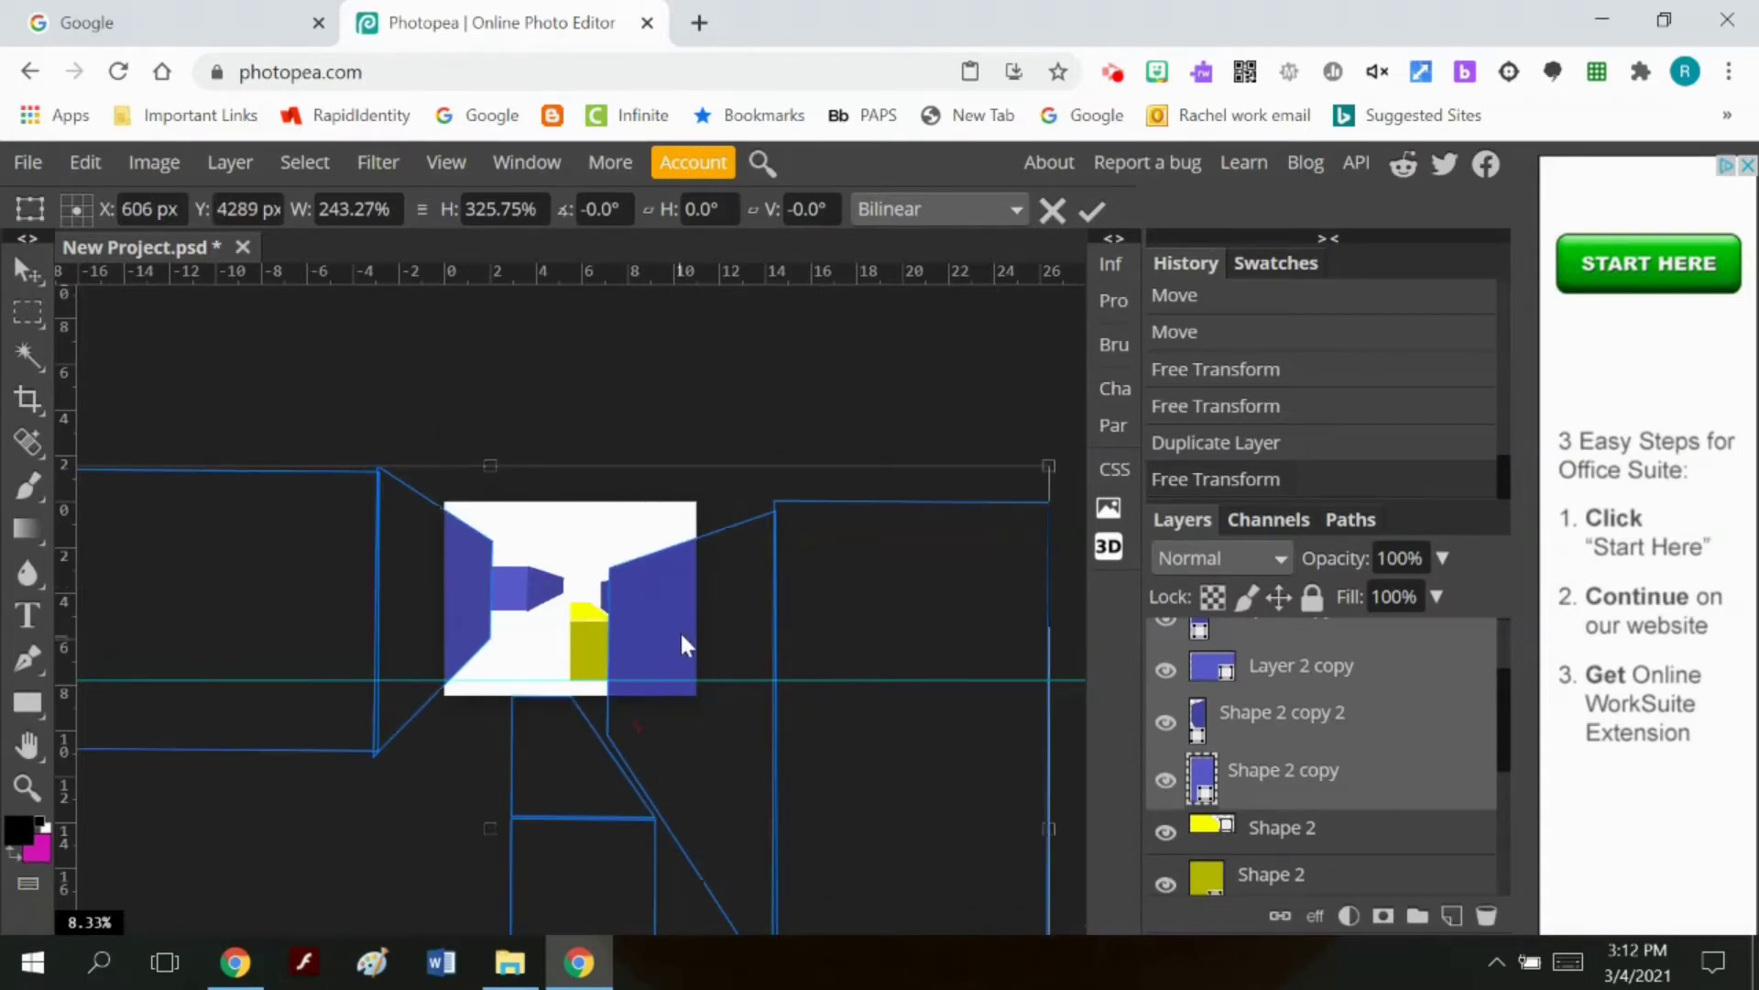
{"action": "left_click_drag", "start_coordinate": [779, 505], "coordinate": [943, 355]}
{"action": "left_click_drag", "start_coordinate": [830, 493], "coordinate": [874, 444]}
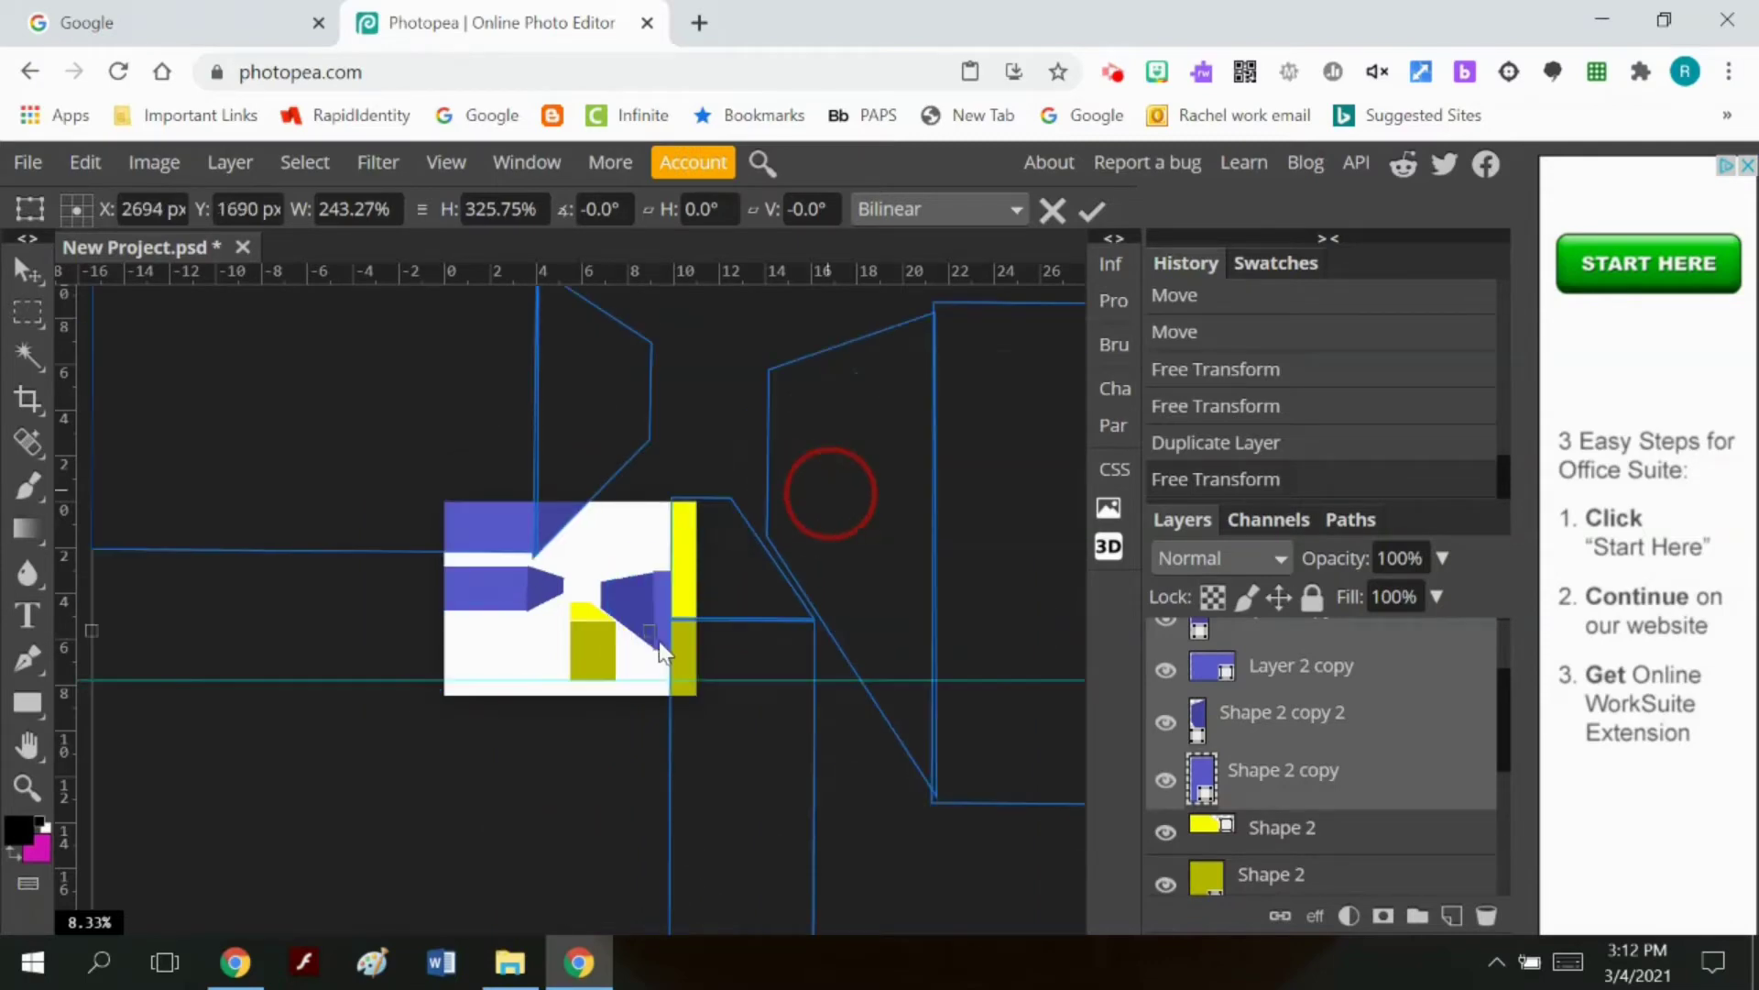
{"action": "left_click_drag", "start_coordinate": [661, 643], "coordinate": [761, 700]}
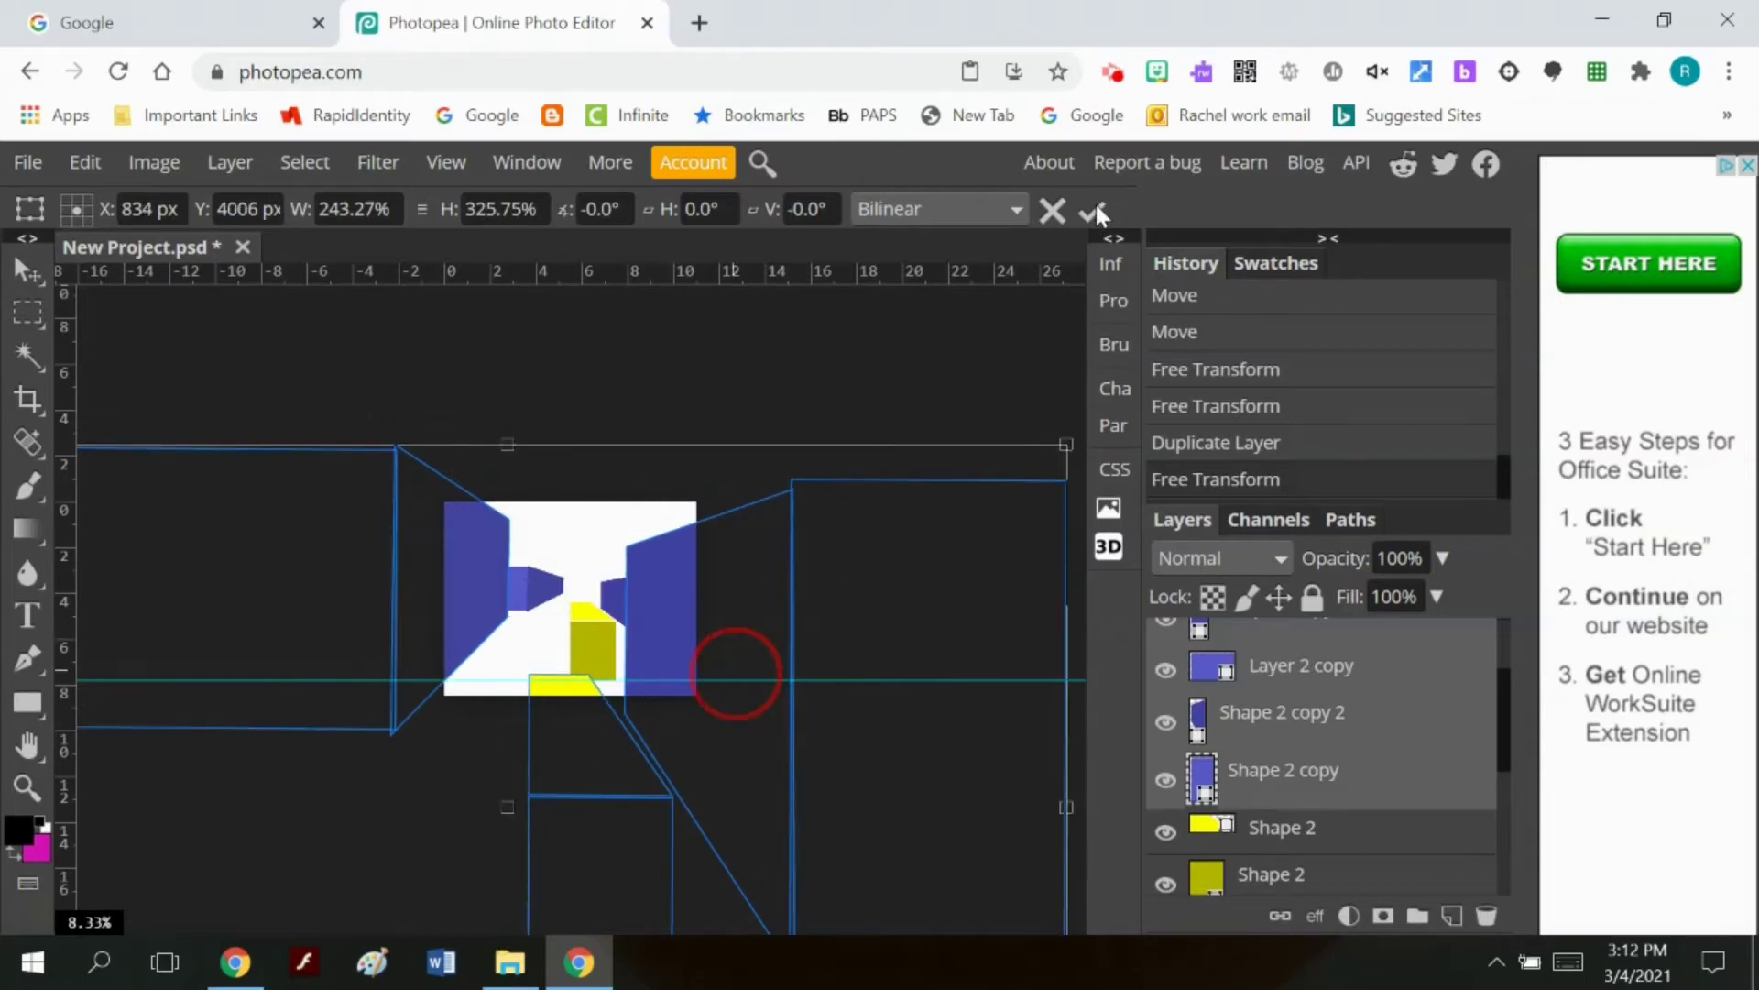
{"action": "left_click", "coordinate": [1096, 205]}
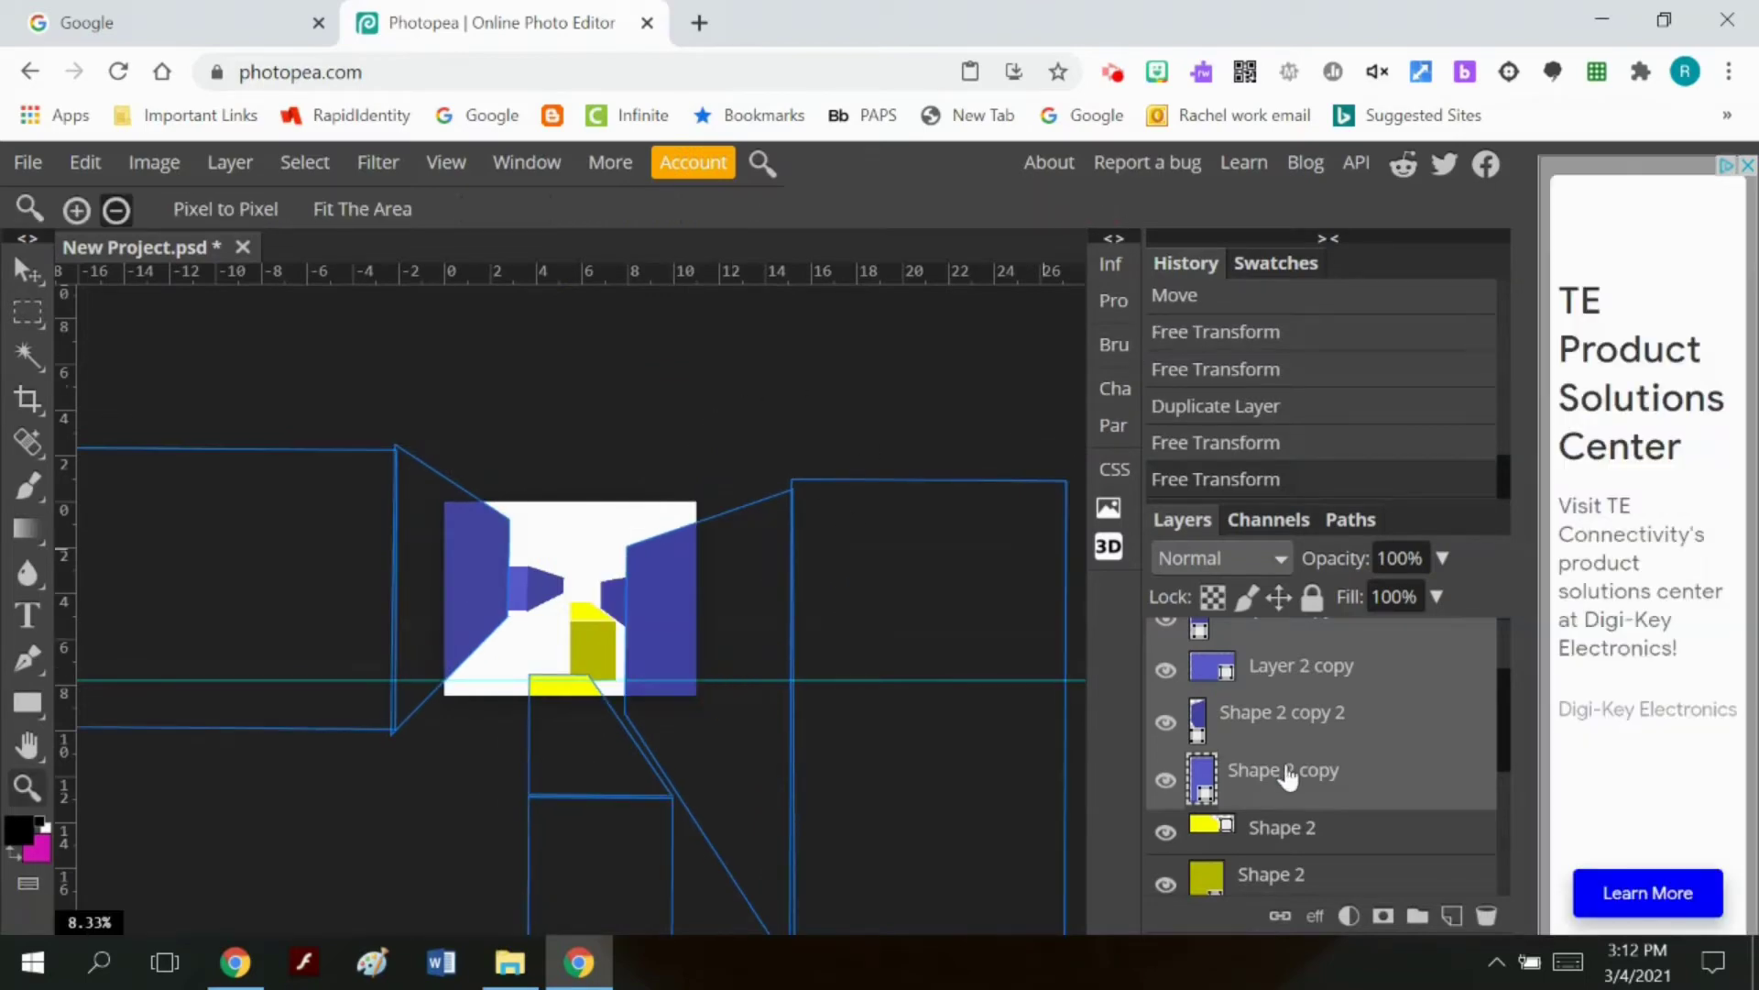
Step: Select only the lowest blue Shape 2 layer, open the Canvas Size settings and switch the unit to inches
{"action": "scroll", "coordinate": [1283, 774], "scroll_direction": "down", "scroll_amount": 3}
{"action": "left_click", "coordinate": [1280, 875]}
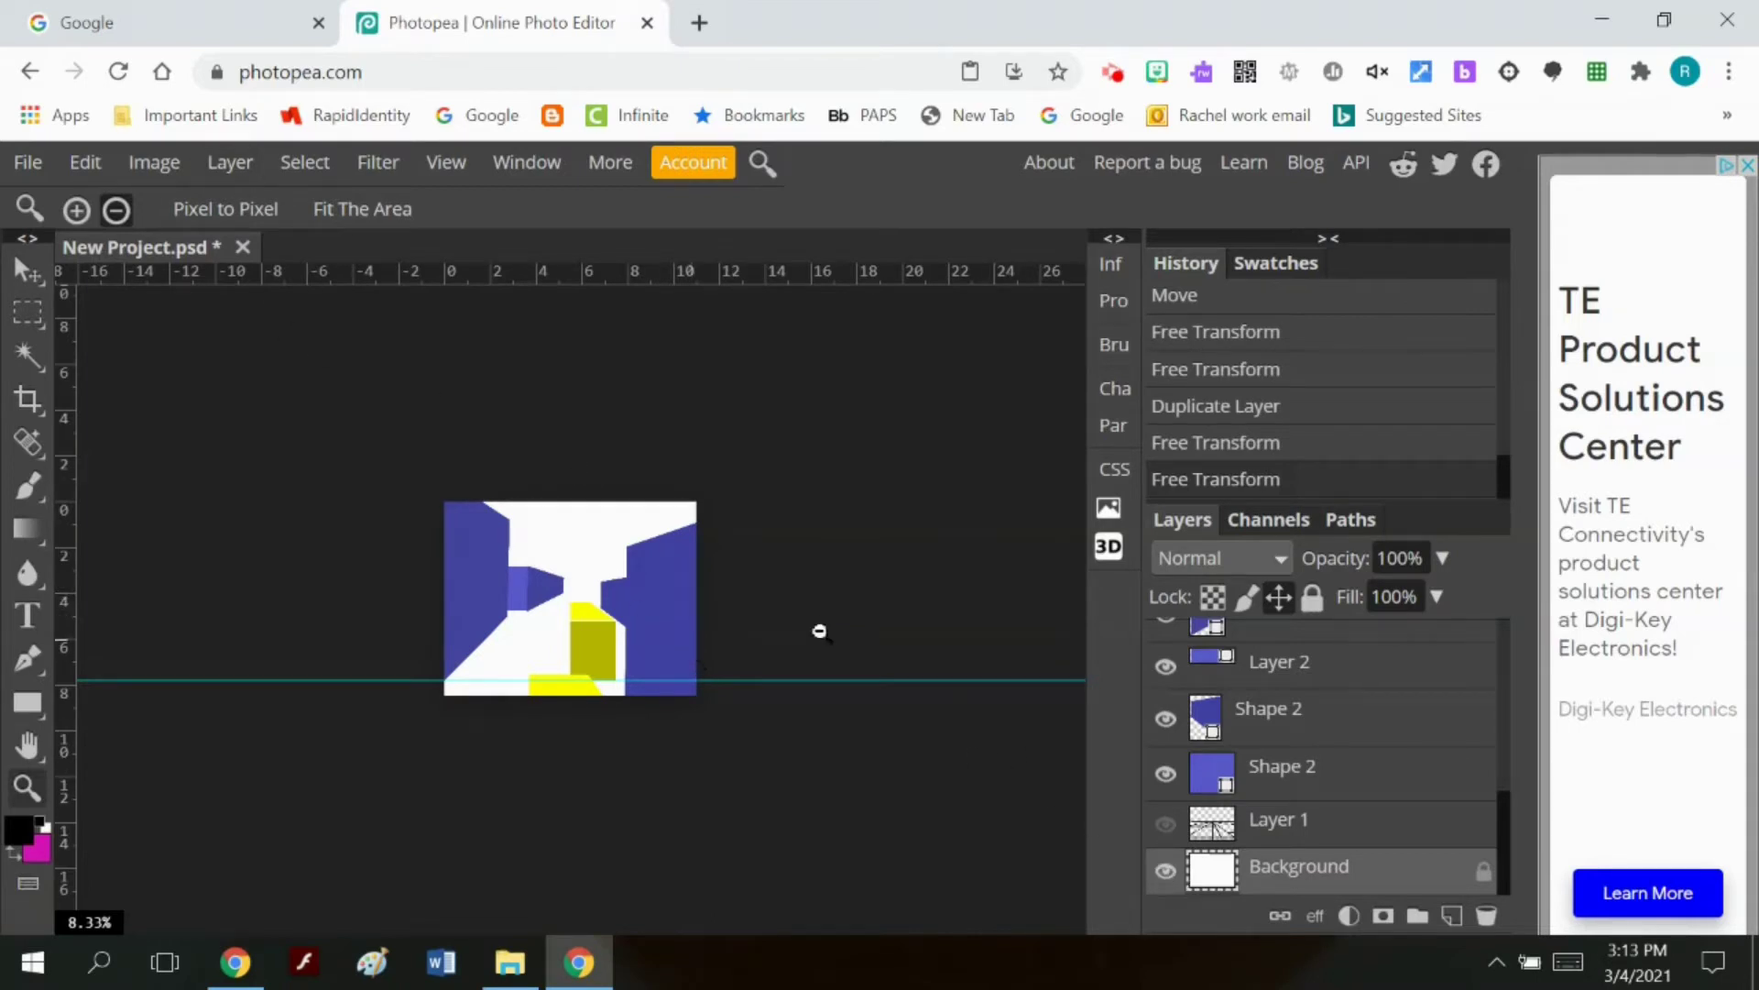
{"action": "left_click", "coordinate": [1248, 777]}
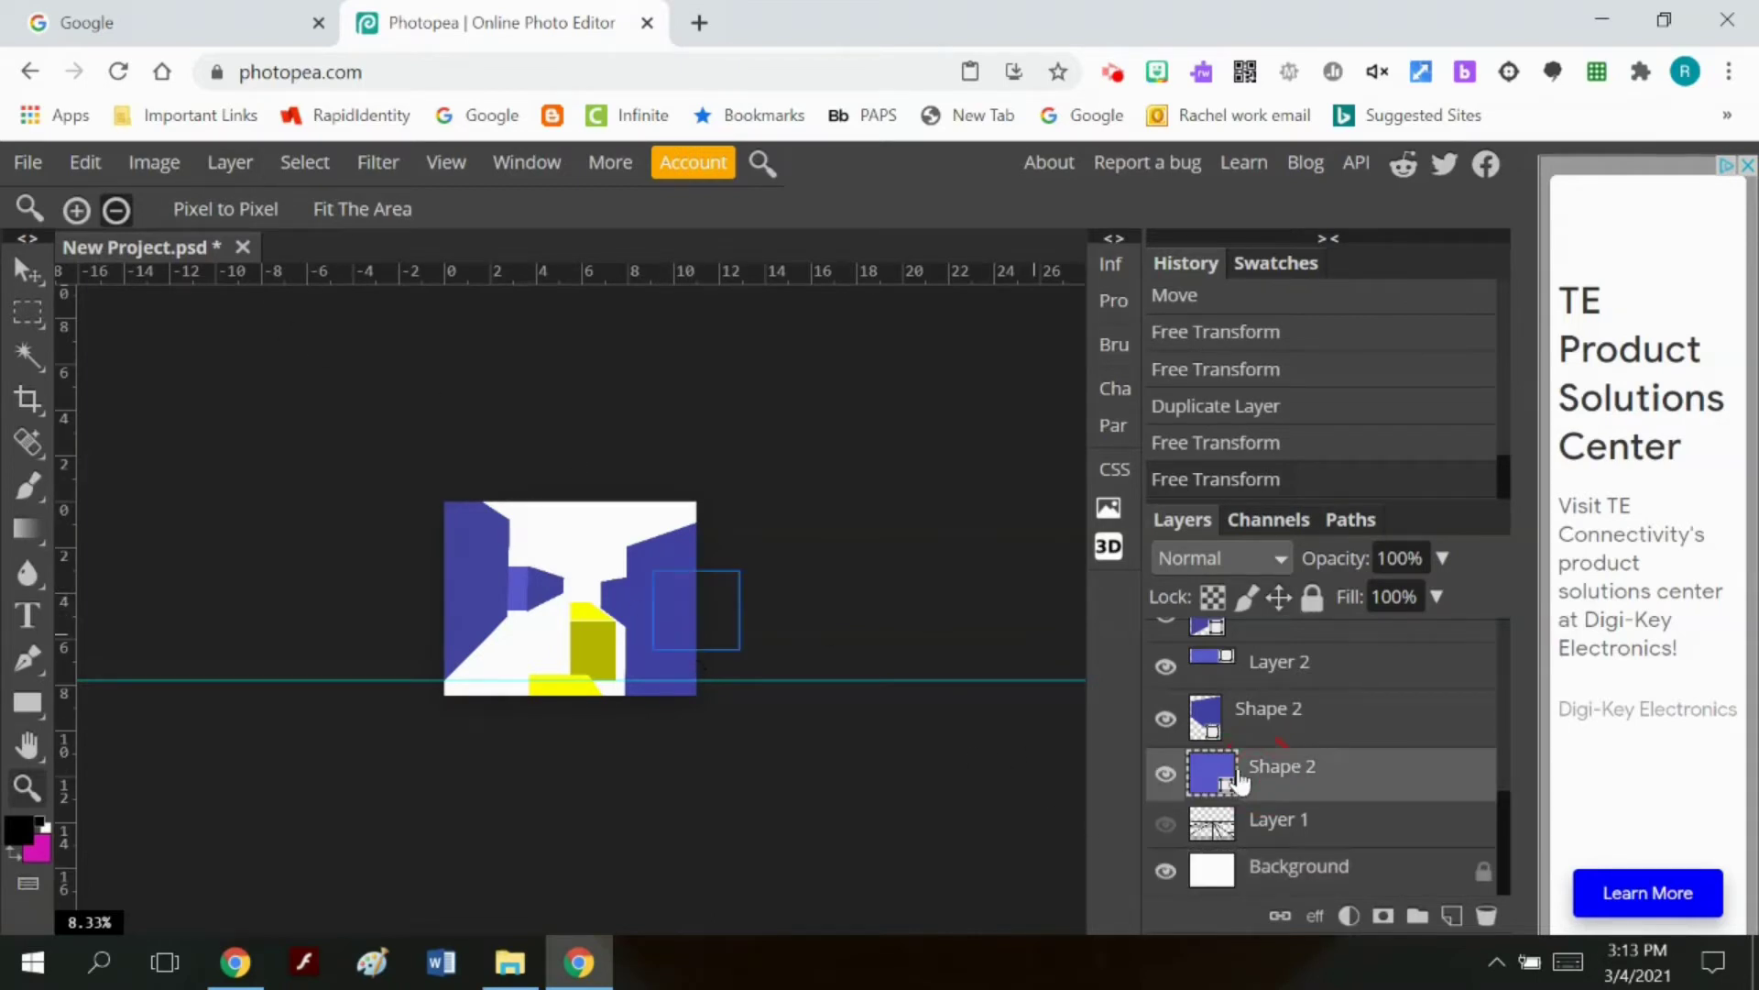
{"action": "left_click", "coordinate": [162, 157]}
{"action": "left_click", "coordinate": [220, 437]}
{"action": "left_click", "coordinate": [403, 429]}
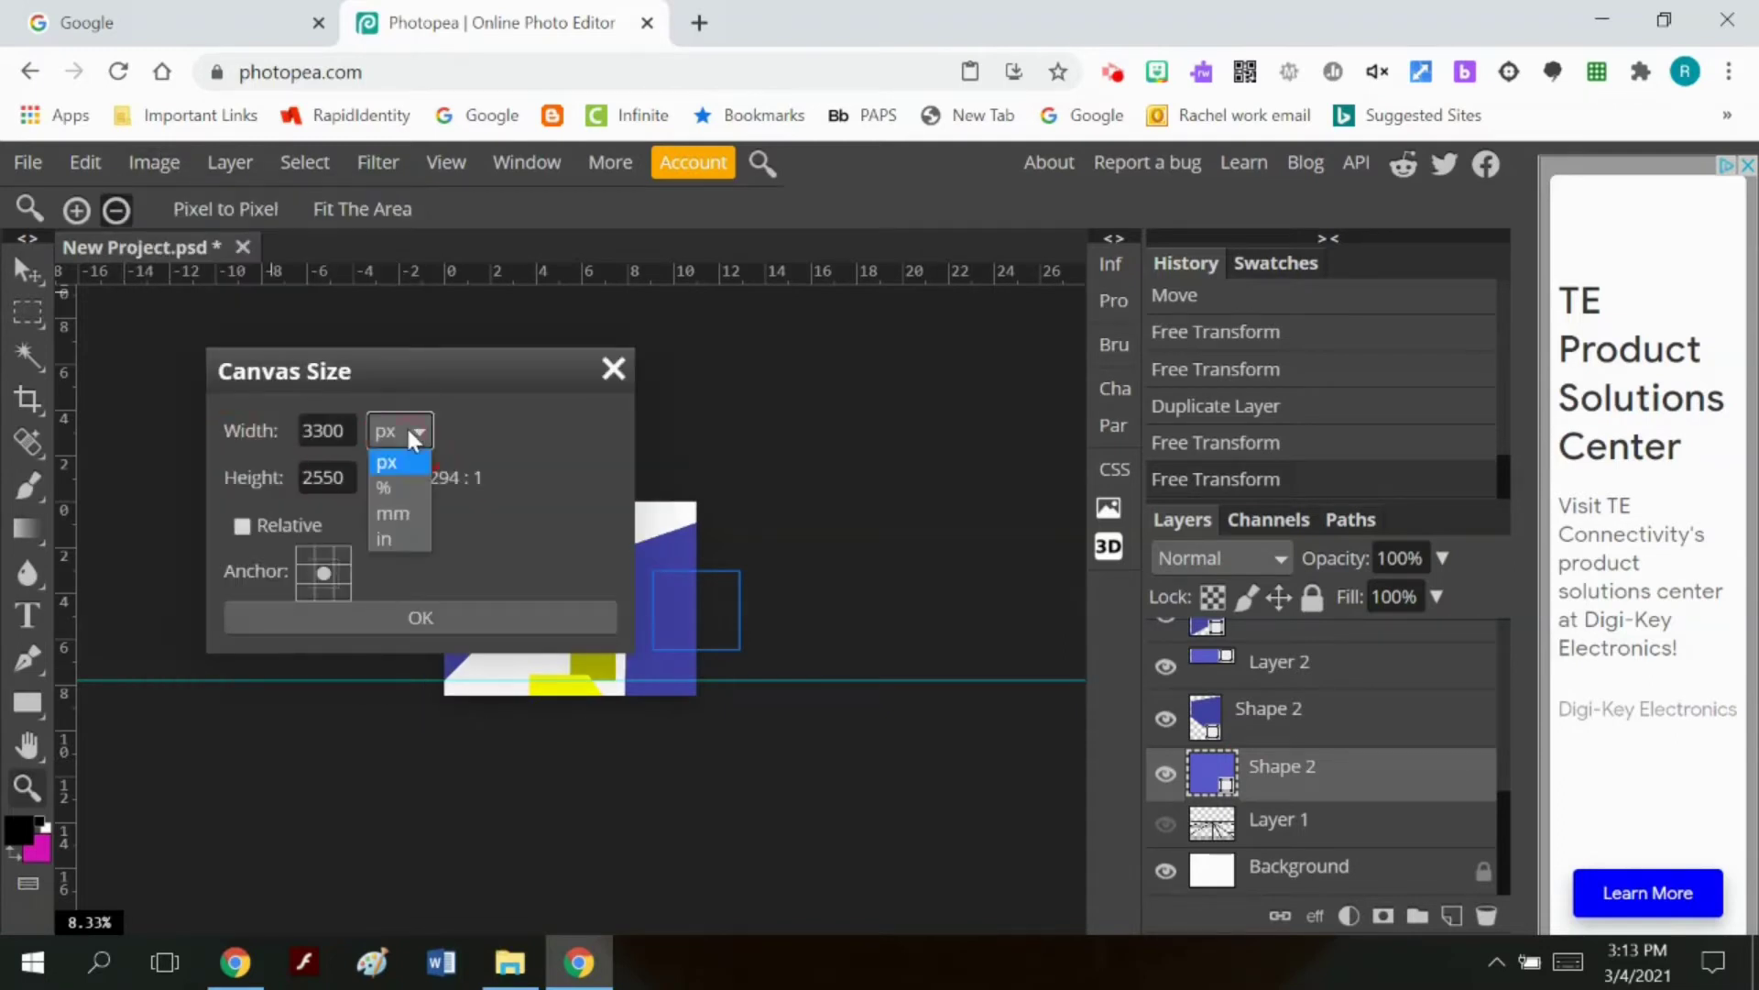
{"action": "left_click", "coordinate": [392, 511]}
Step: Enlarge the canvas to 22 by 17 inches and apply the new size
{"action": "left_click_drag", "start_coordinate": [356, 444], "coordinate": [307, 443]}
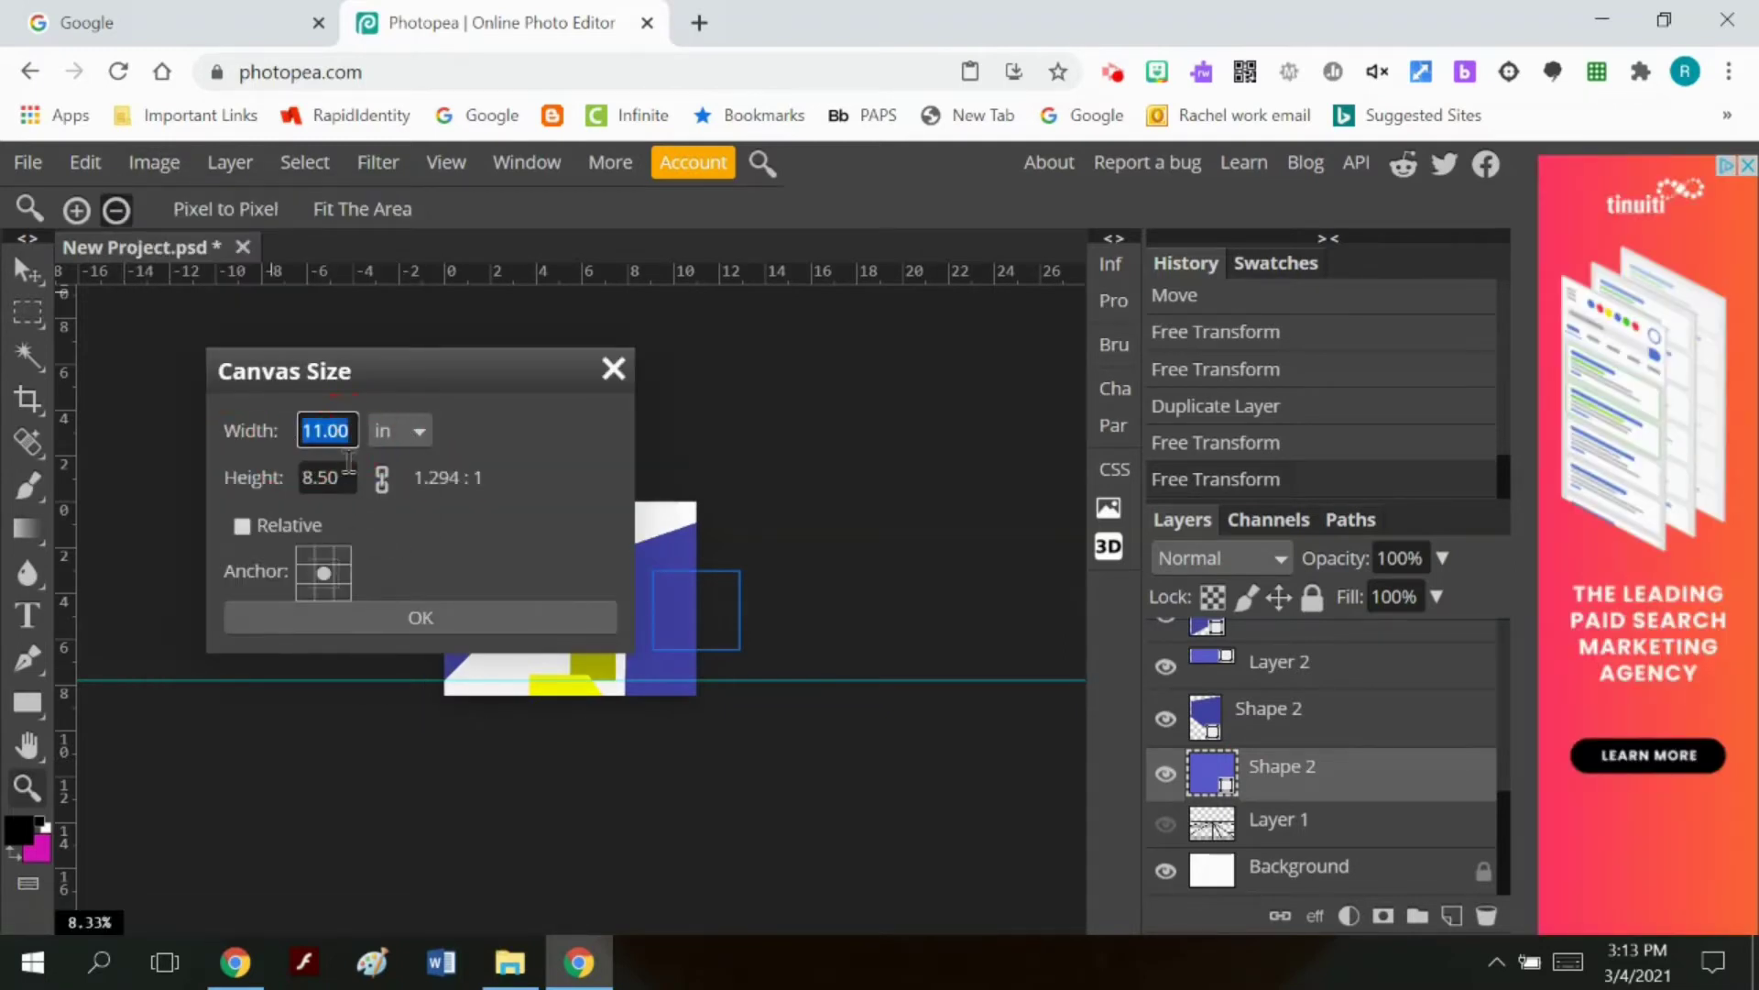
{"action": "type", "text": "1"}
{"action": "left_click", "coordinate": [383, 477]}
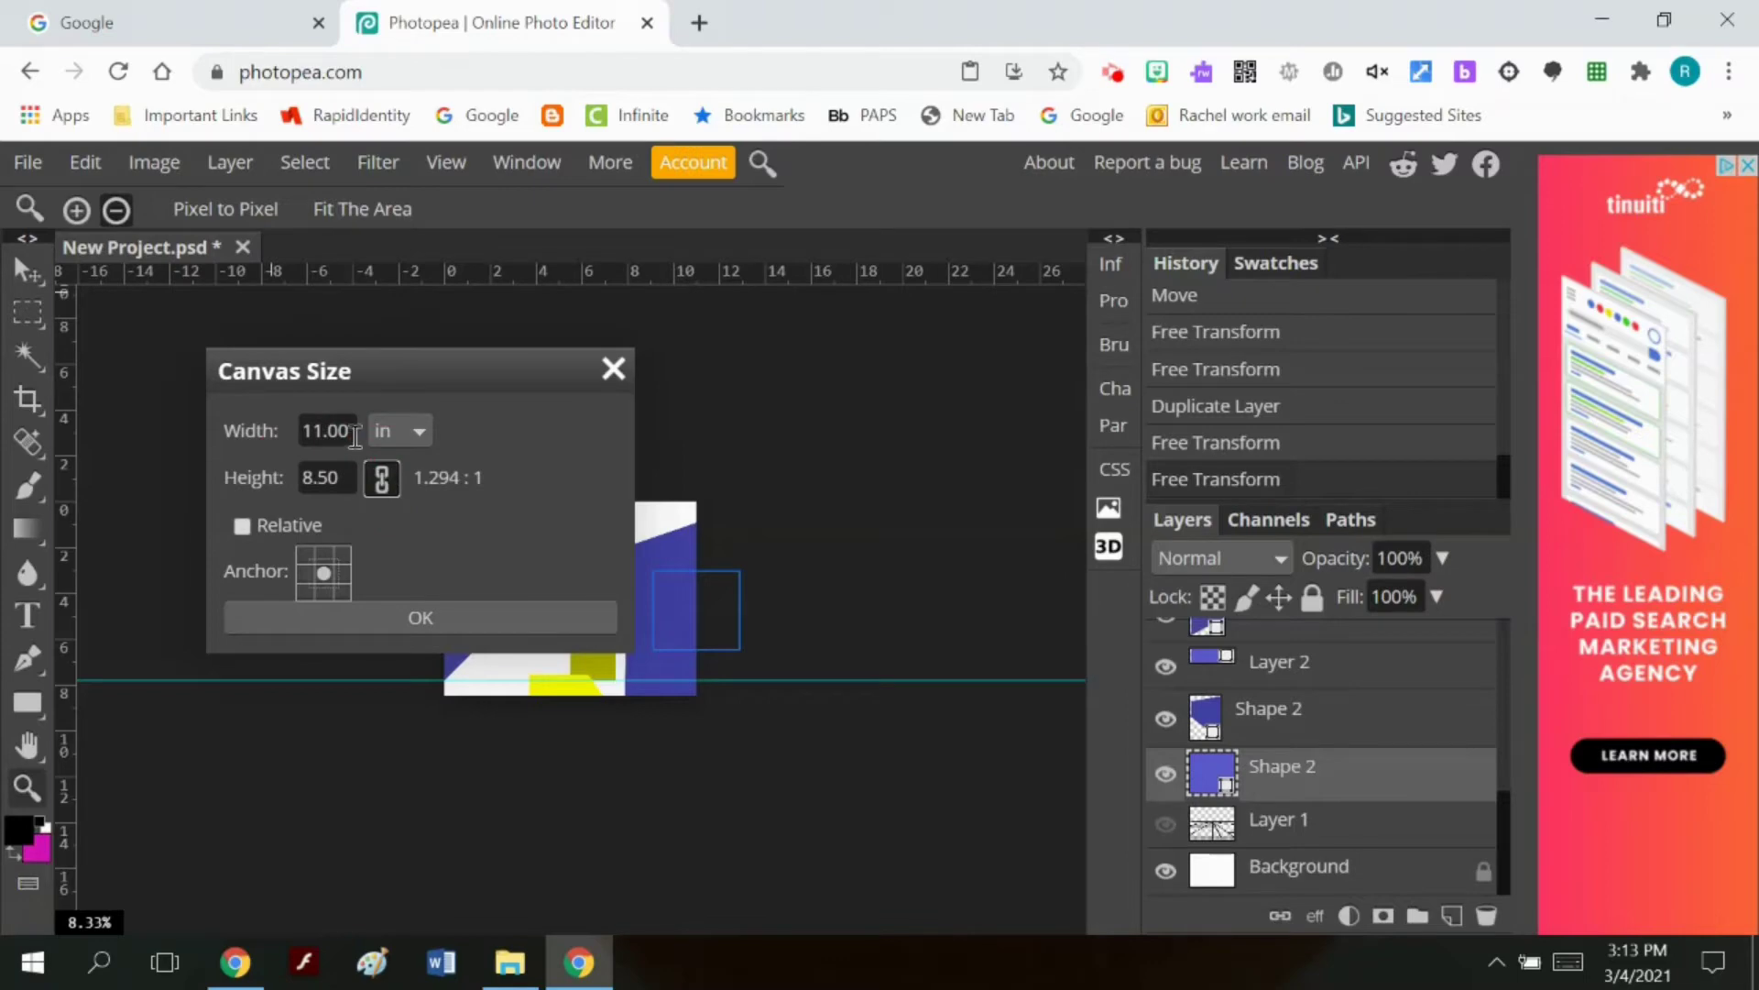
{"action": "left_click_drag", "start_coordinate": [348, 478], "coordinate": [305, 478]}
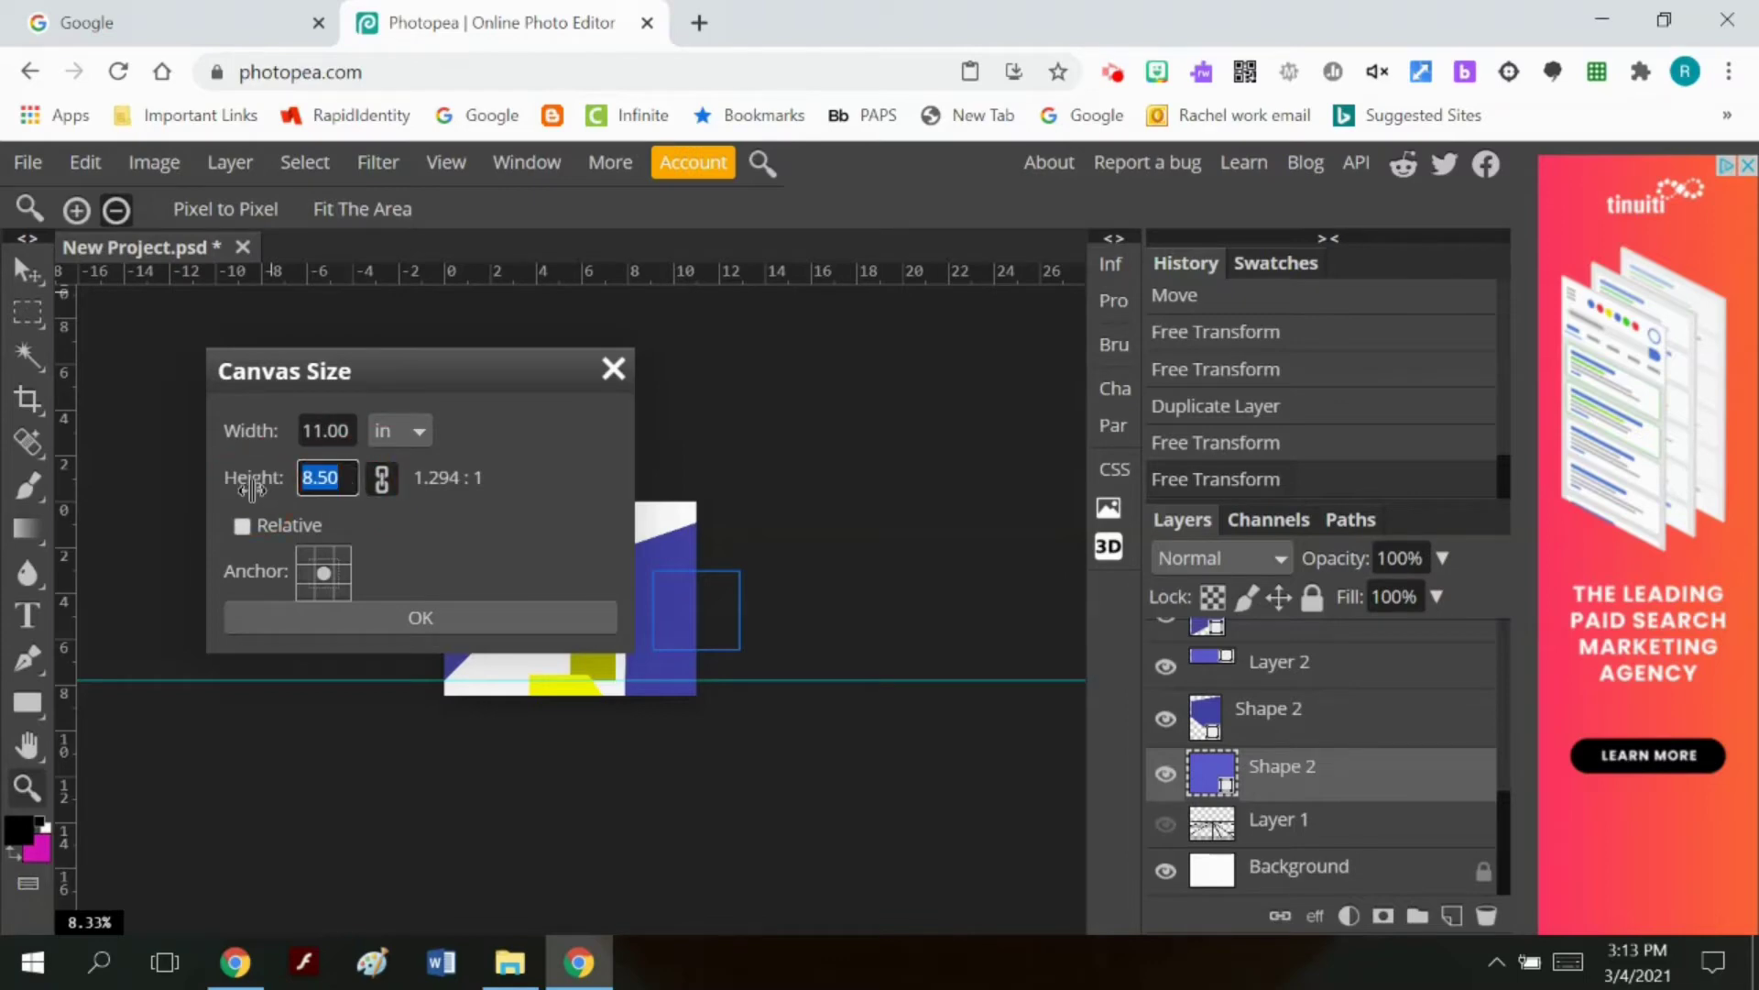
{"action": "type", "text": "17"}
{"action": "left_click", "coordinate": [380, 480]}
{"action": "left_click", "coordinate": [401, 619]}
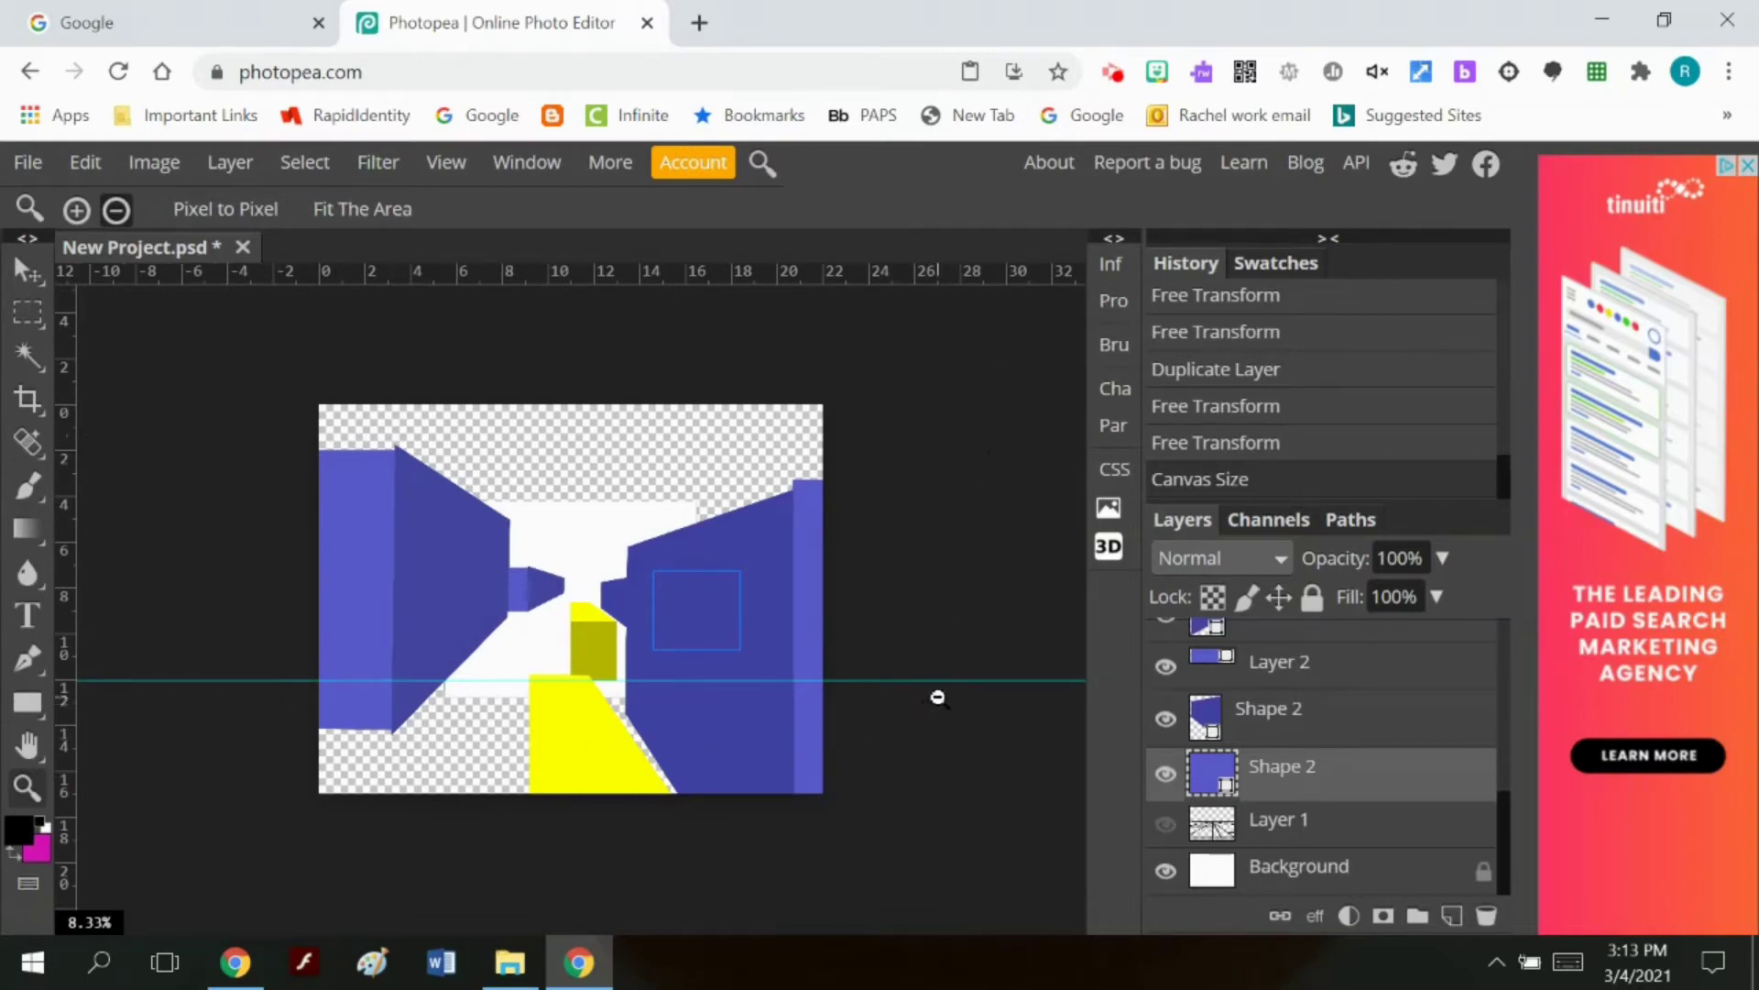
Step: Fill the Background layer with white across the enlarged canvas
{"action": "left_click", "coordinate": [1239, 882]}
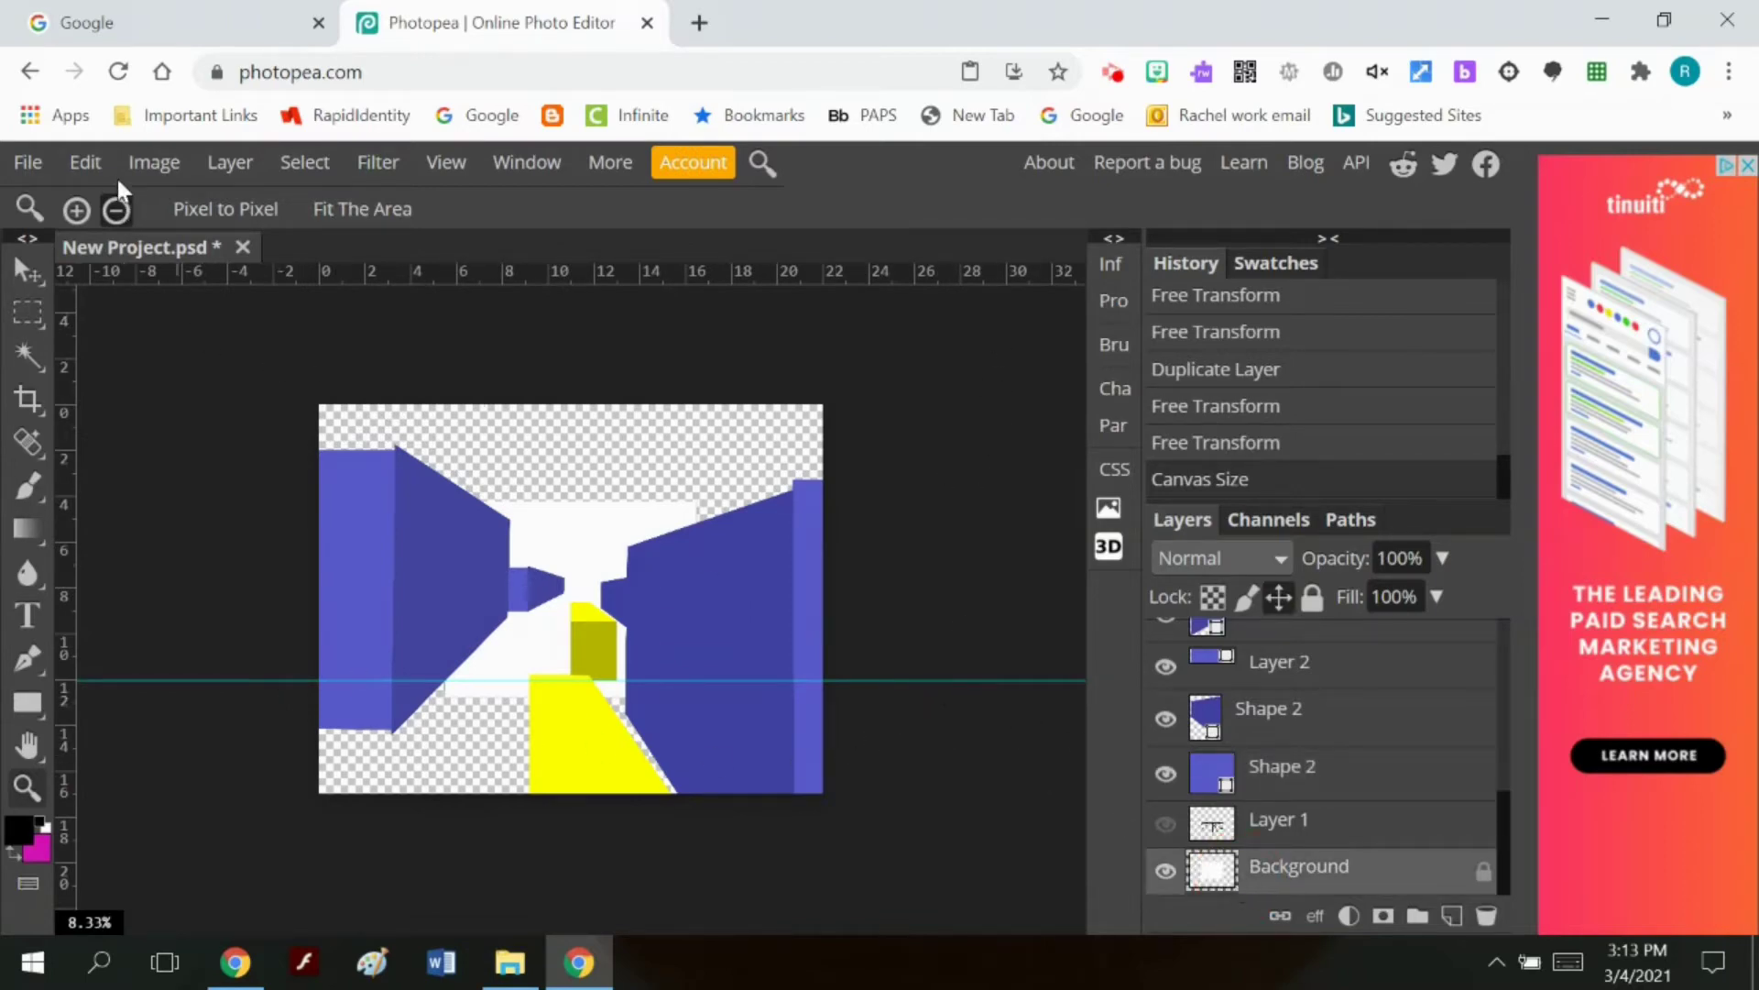
{"action": "left_click", "coordinate": [85, 162]}
{"action": "left_click", "coordinate": [111, 615]}
{"action": "left_click", "coordinate": [447, 441]}
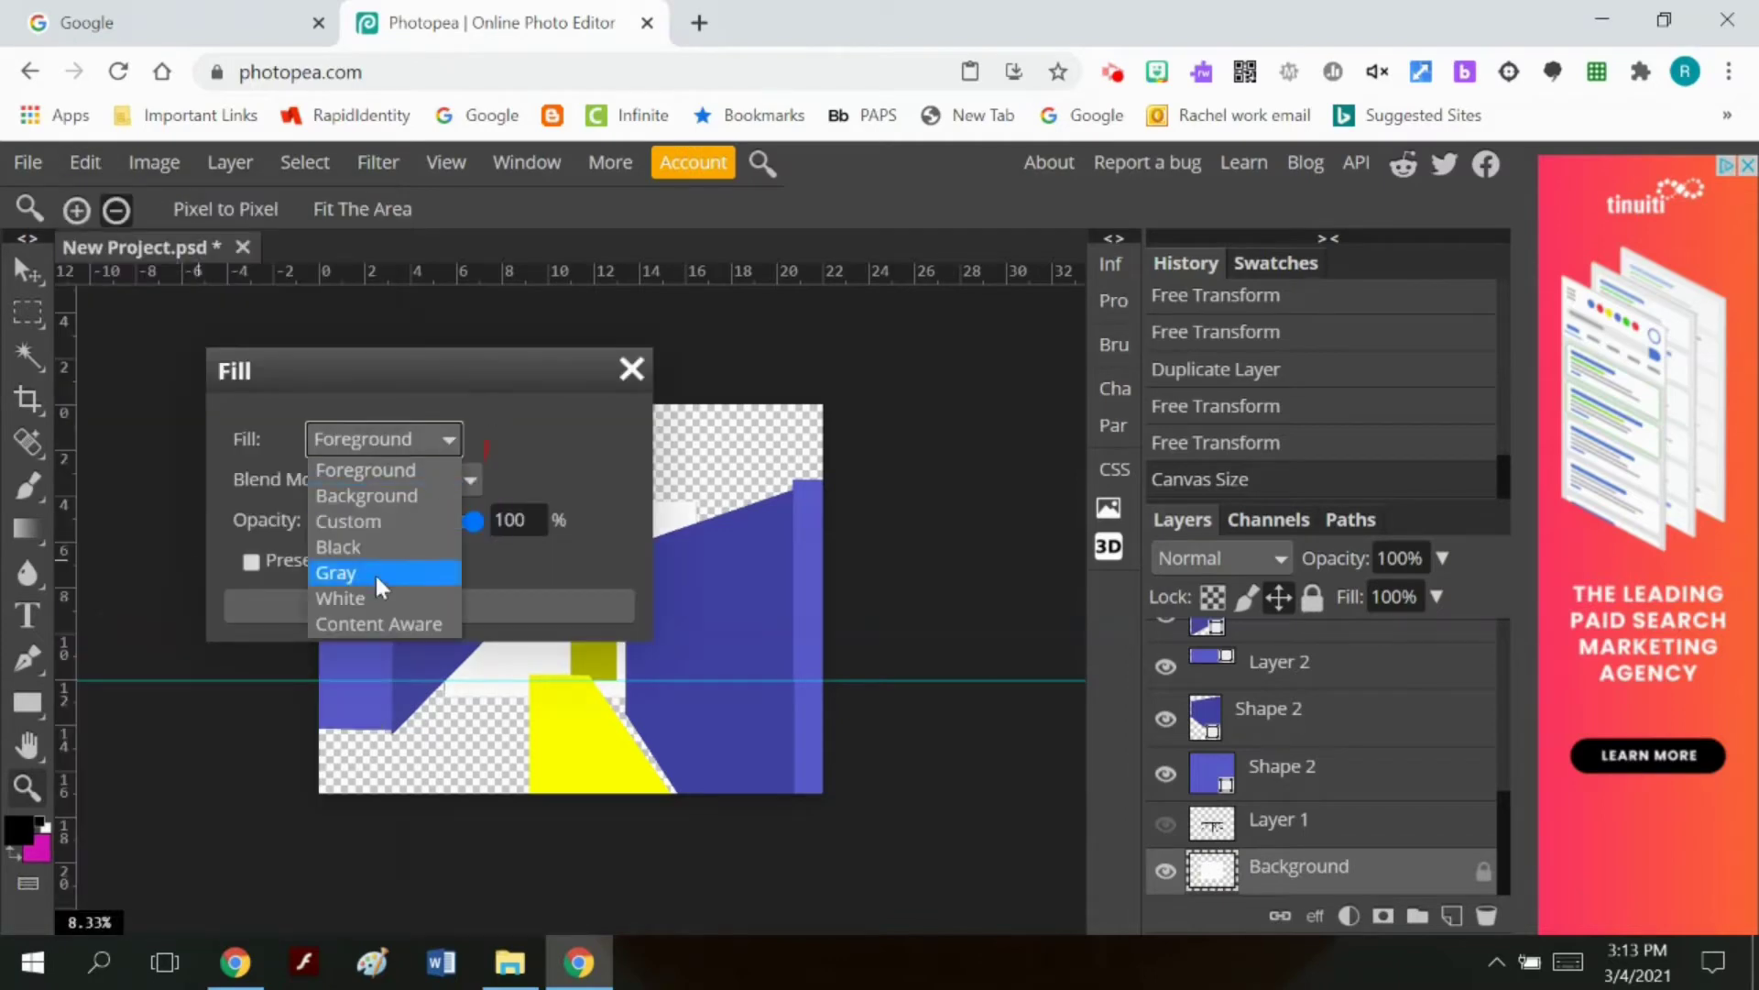
{"action": "left_click", "coordinate": [374, 594]}
{"action": "left_click", "coordinate": [408, 604]}
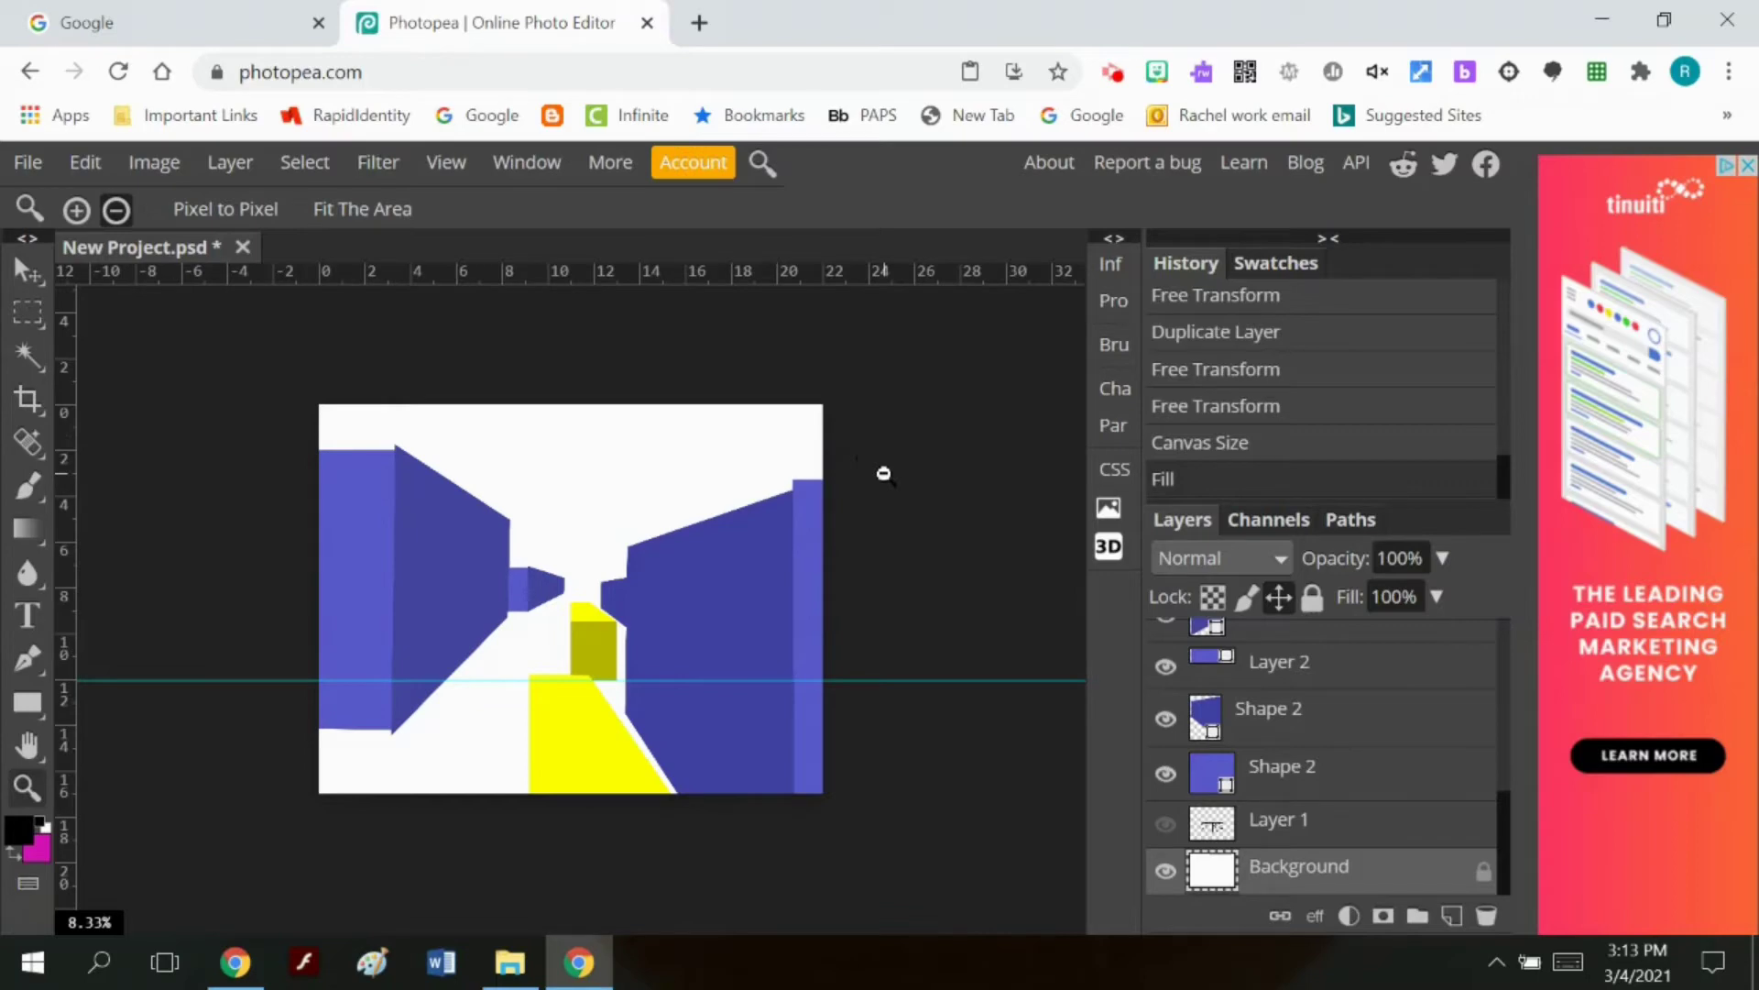
{"action": "scroll", "coordinate": [1191, 769], "scroll_direction": "up", "scroll_amount": 5}
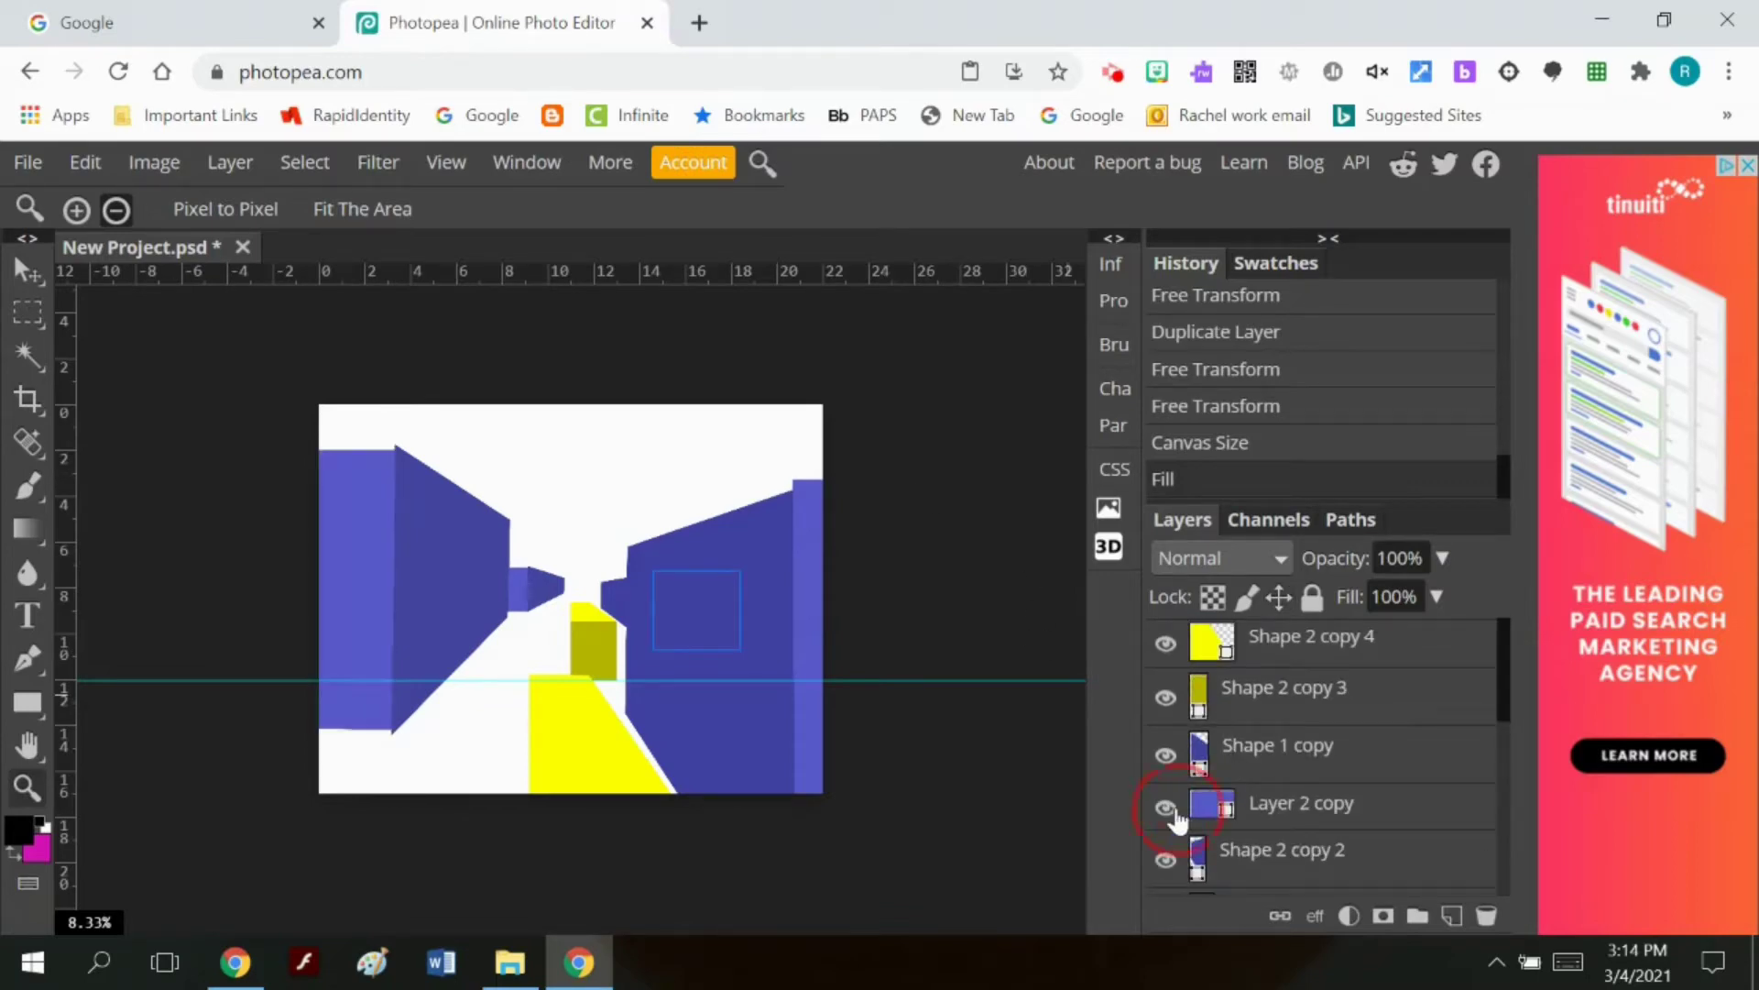
{"action": "scroll", "coordinate": [1218, 795], "scroll_direction": "down", "scroll_amount": 2}
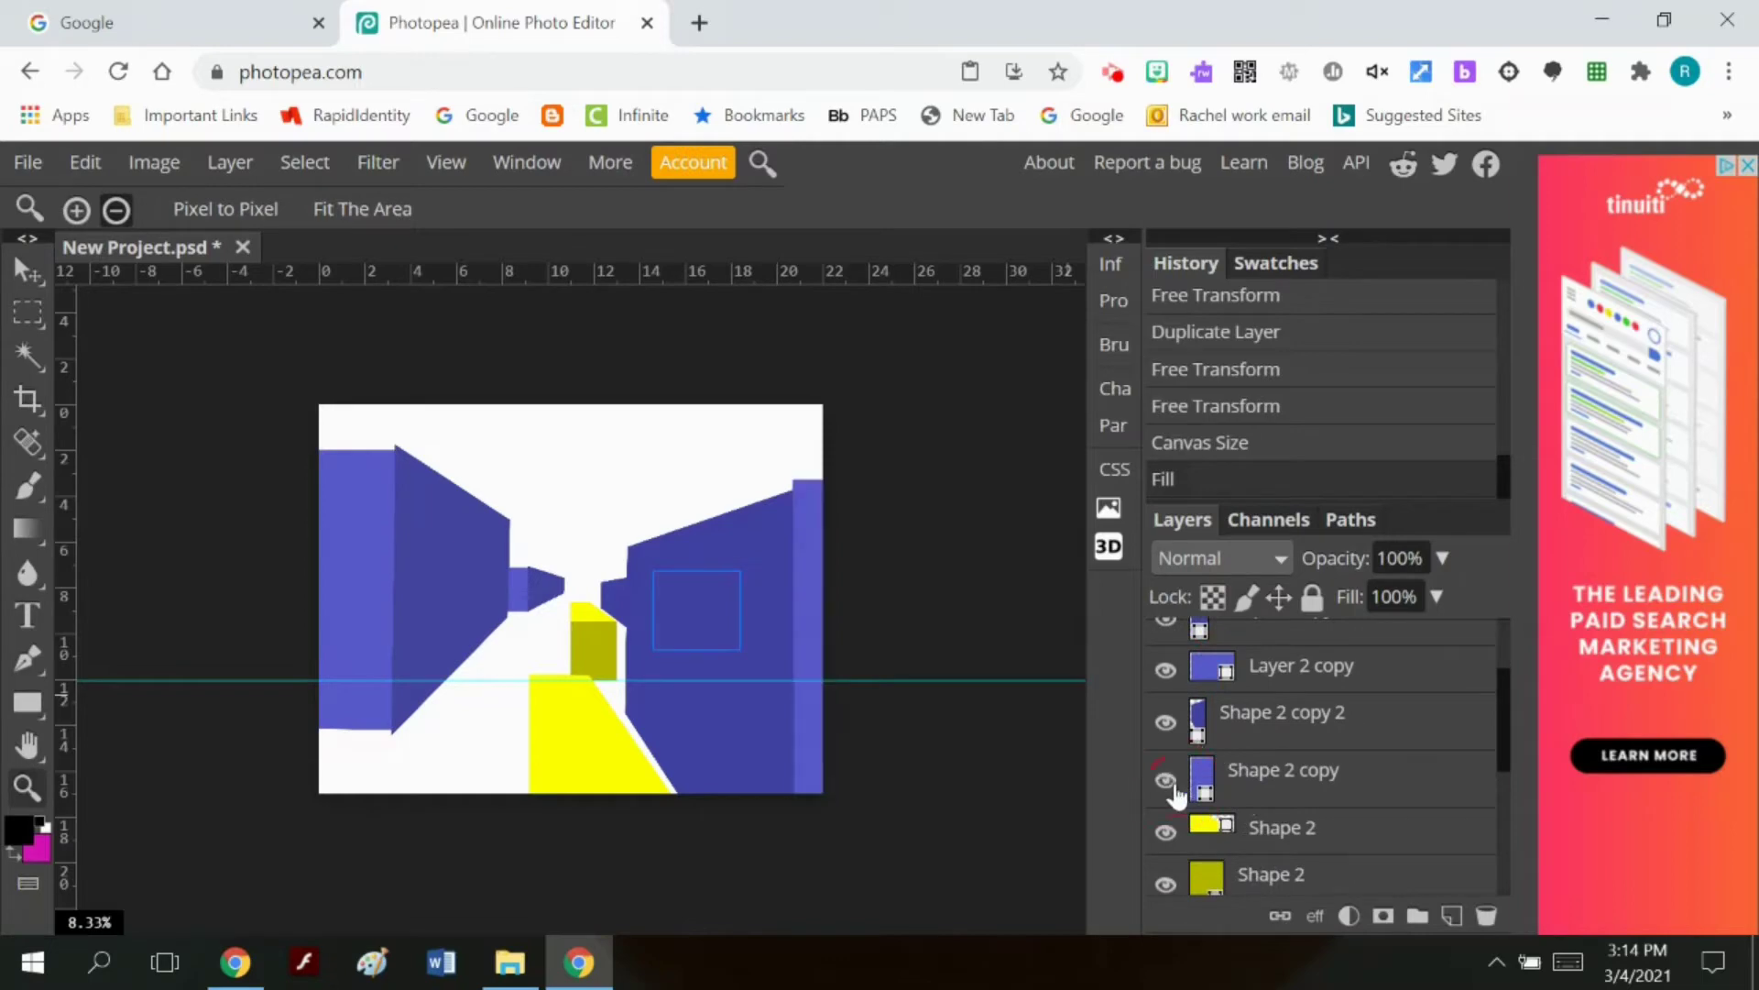
{"action": "left_click", "coordinate": [1226, 784]}
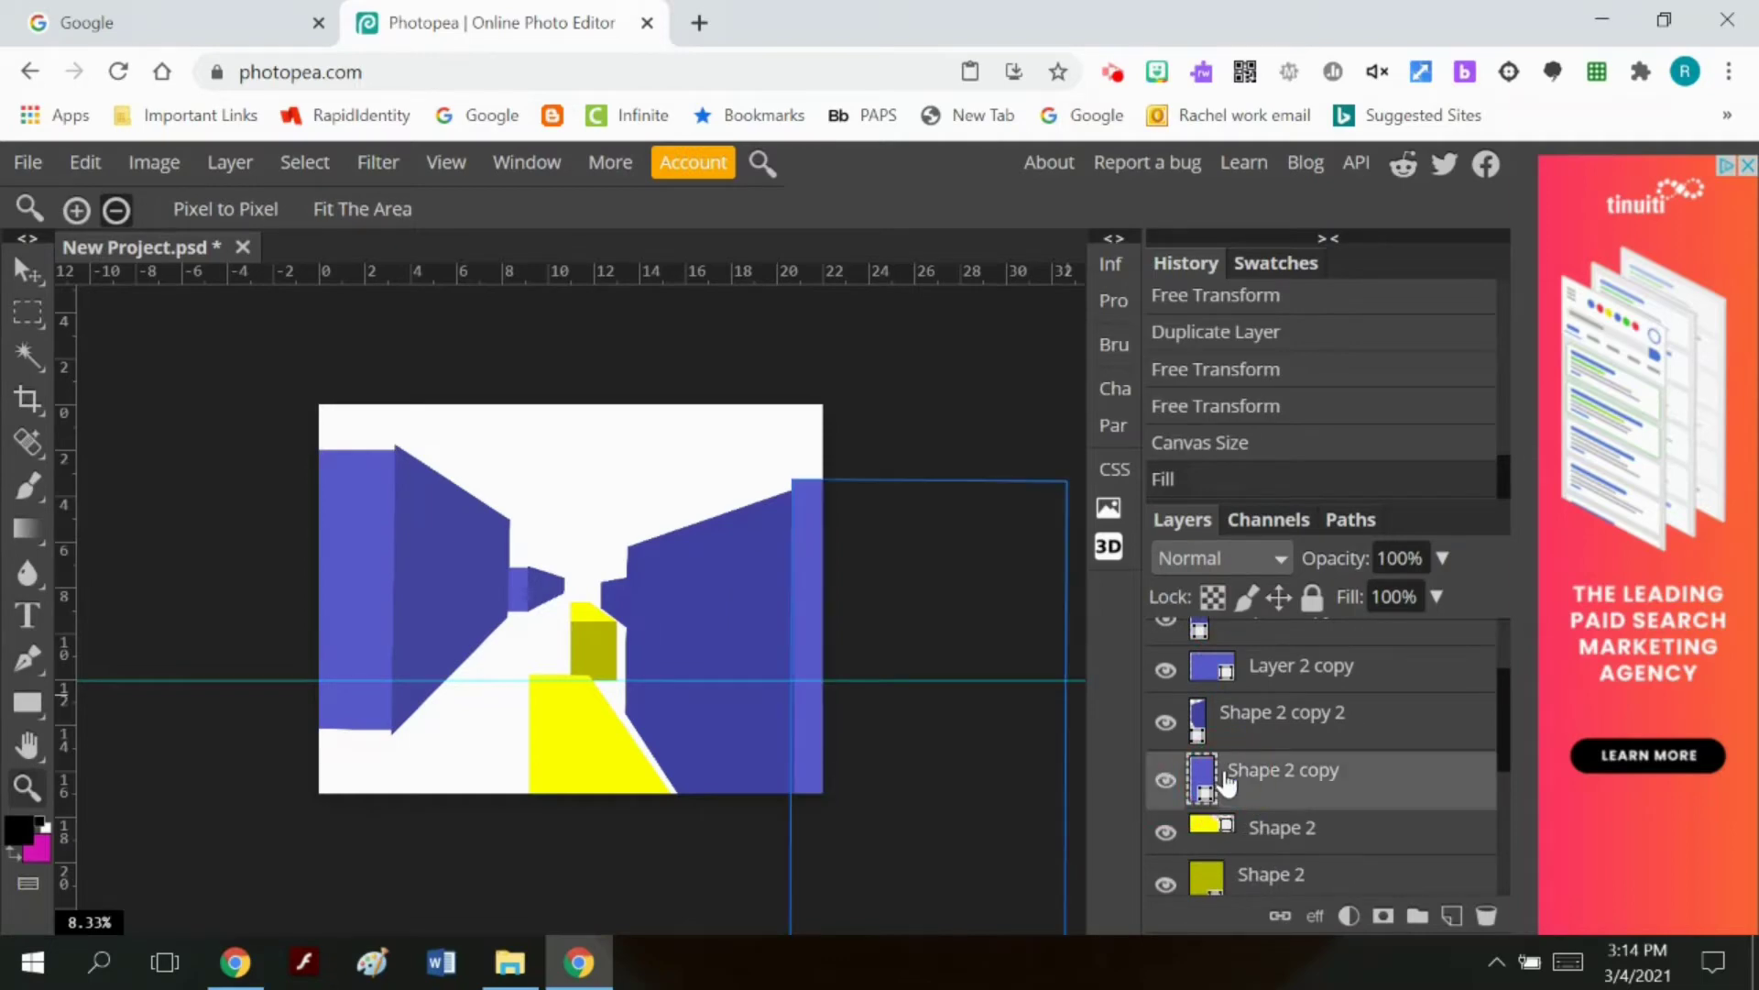
{"action": "left_click", "coordinate": [89, 160]}
{"action": "mouse_move", "coordinate": [184, 837]}
{"action": "left_click", "coordinate": [479, 518]}
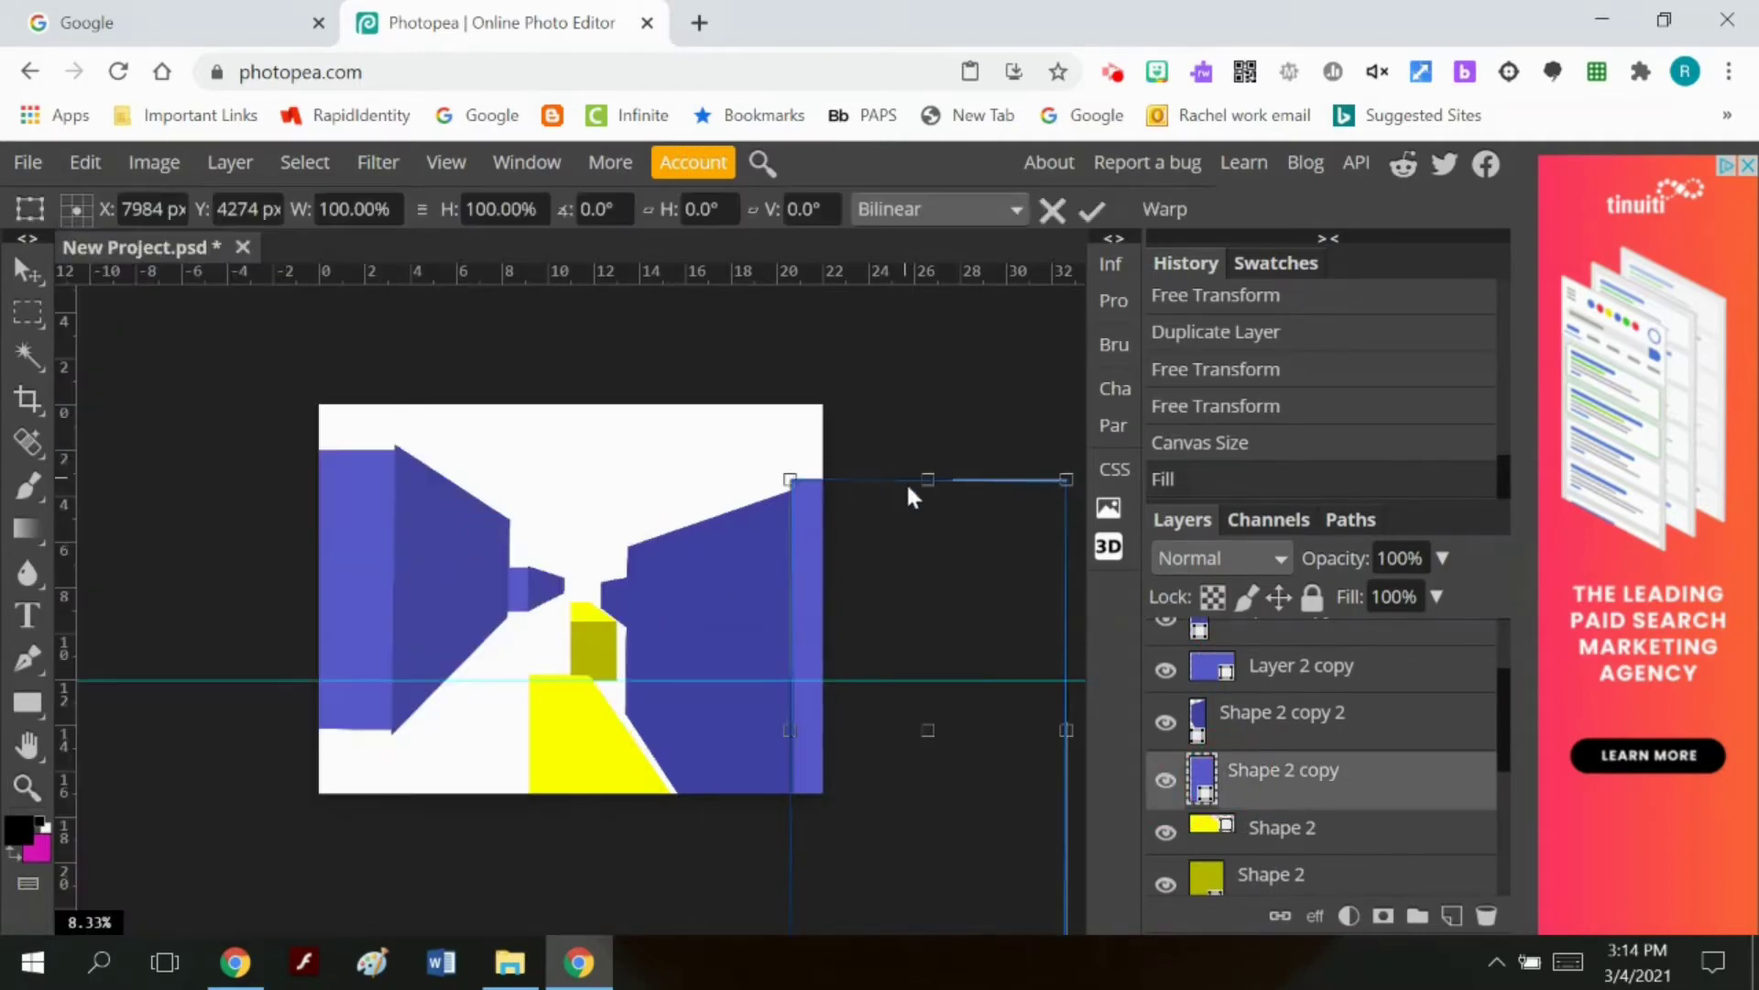
{"action": "mouse_move", "coordinate": [928, 479]}
{"action": "left_mouse_down"}
{"action": "mouse_move", "coordinate": [931, 516]}
{"action": "mouse_move", "coordinate": [926, 468]}
{"action": "left_mouse_up"}
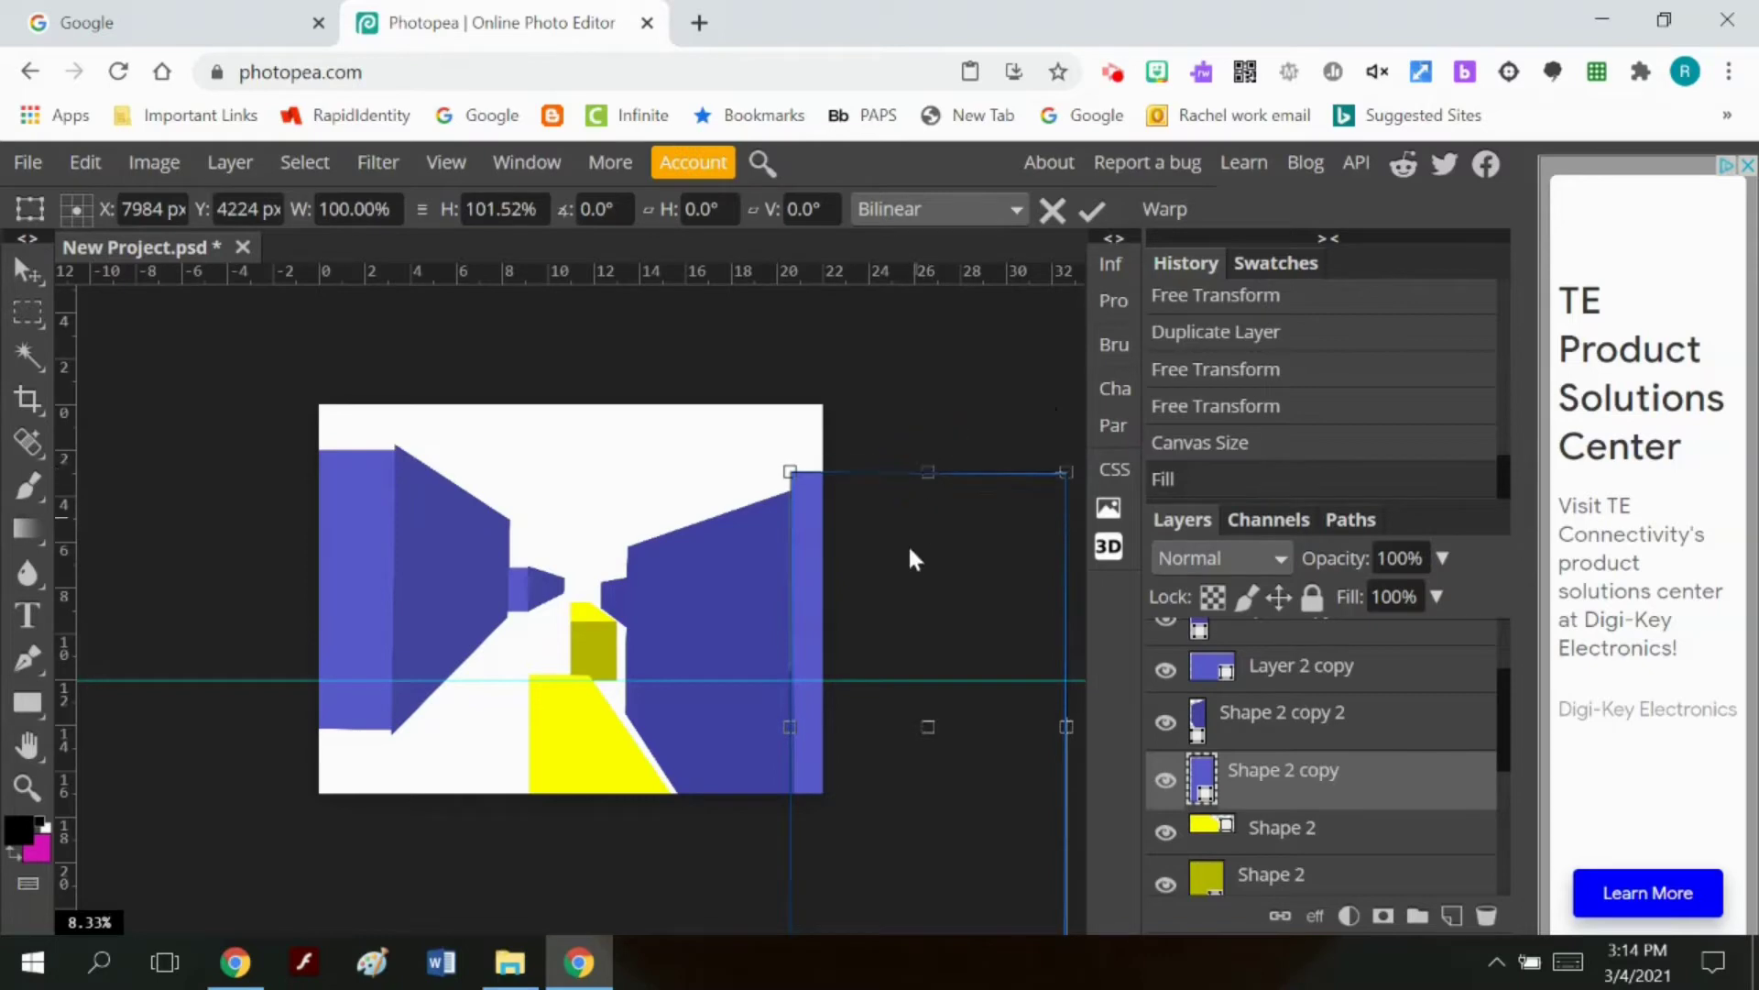
{"action": "left_click_drag", "start_coordinate": [911, 568], "coordinate": [855, 568]}
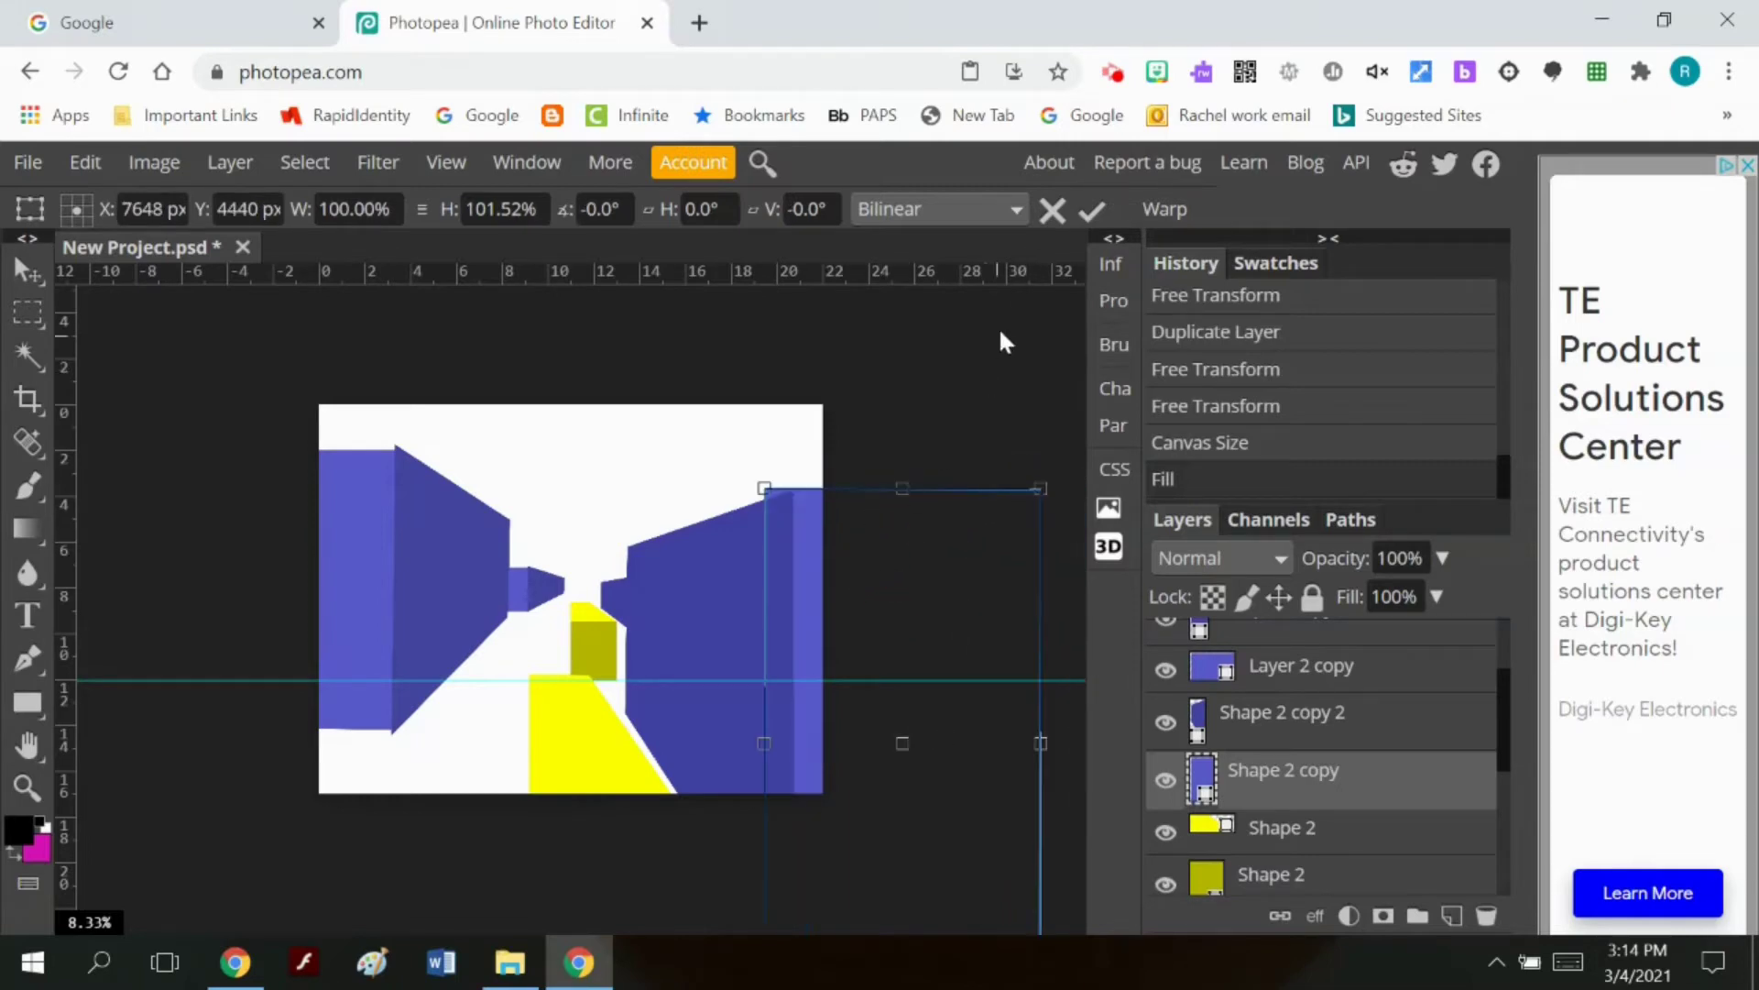
{"action": "left_click", "coordinate": [1052, 211]}
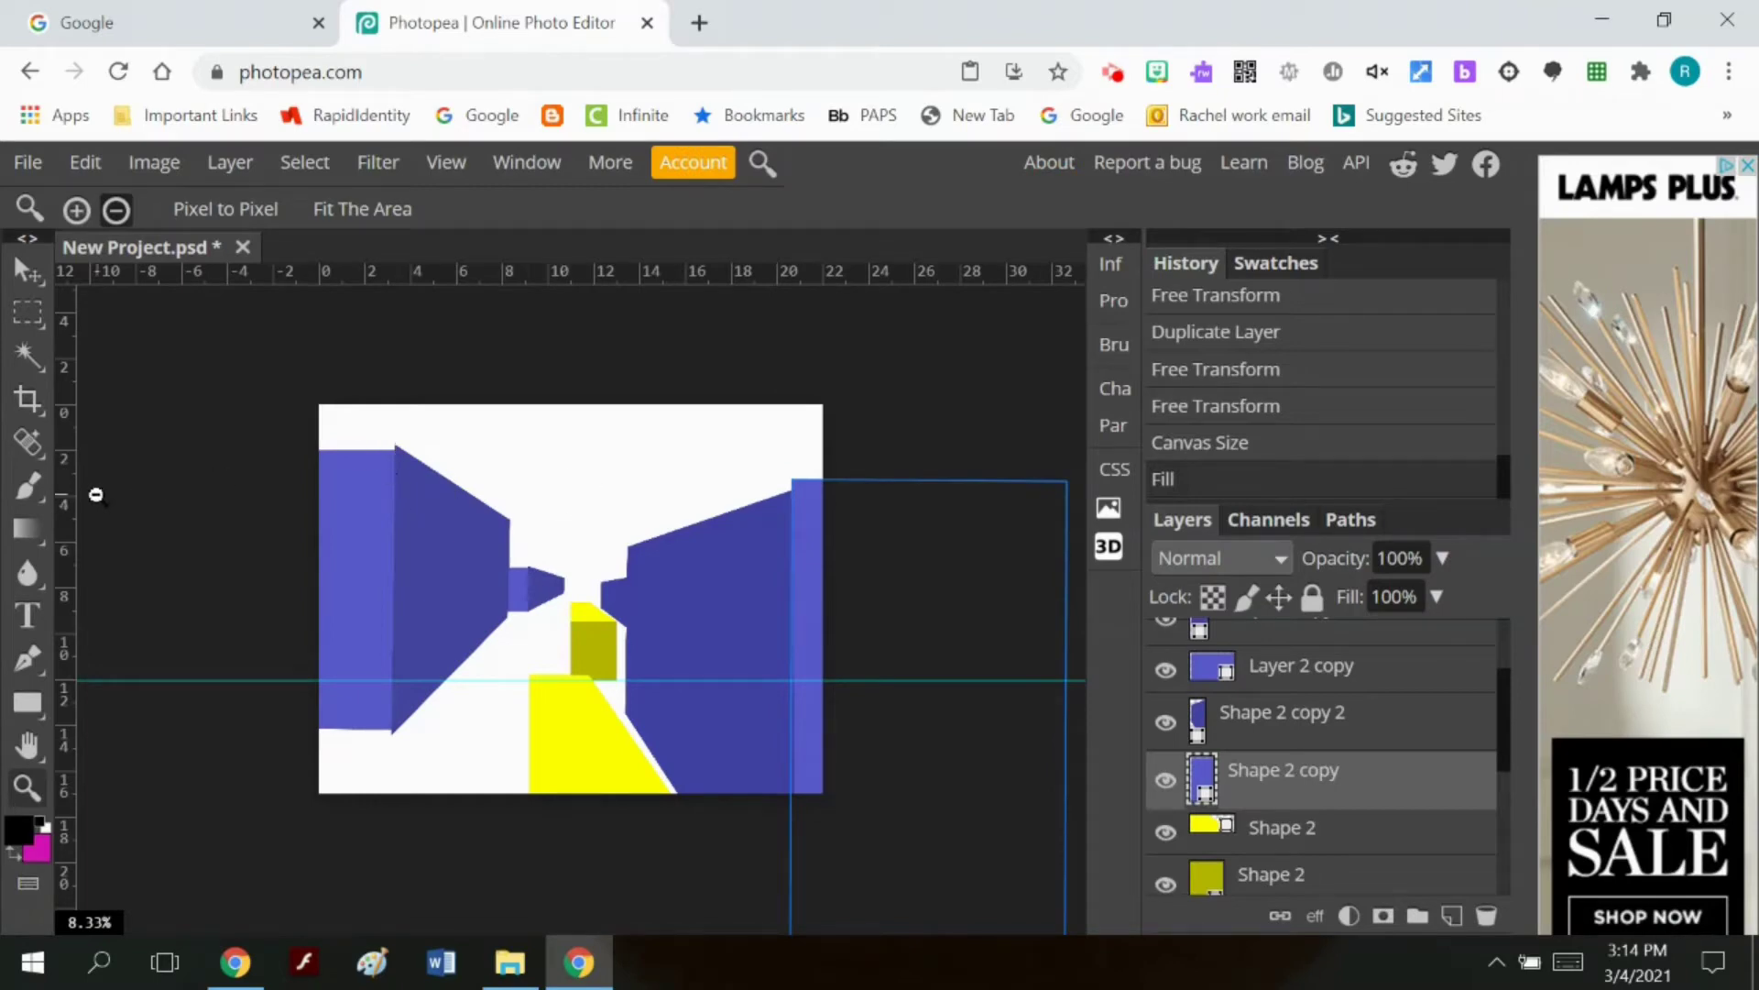
Step: Rasterize the Shape 2 copy layer and erase the strip of its top edge above the dark blue side with a 157 px eraser
{"action": "right_click", "coordinate": [1264, 790]}
{"action": "left_click", "coordinate": [1041, 495]}
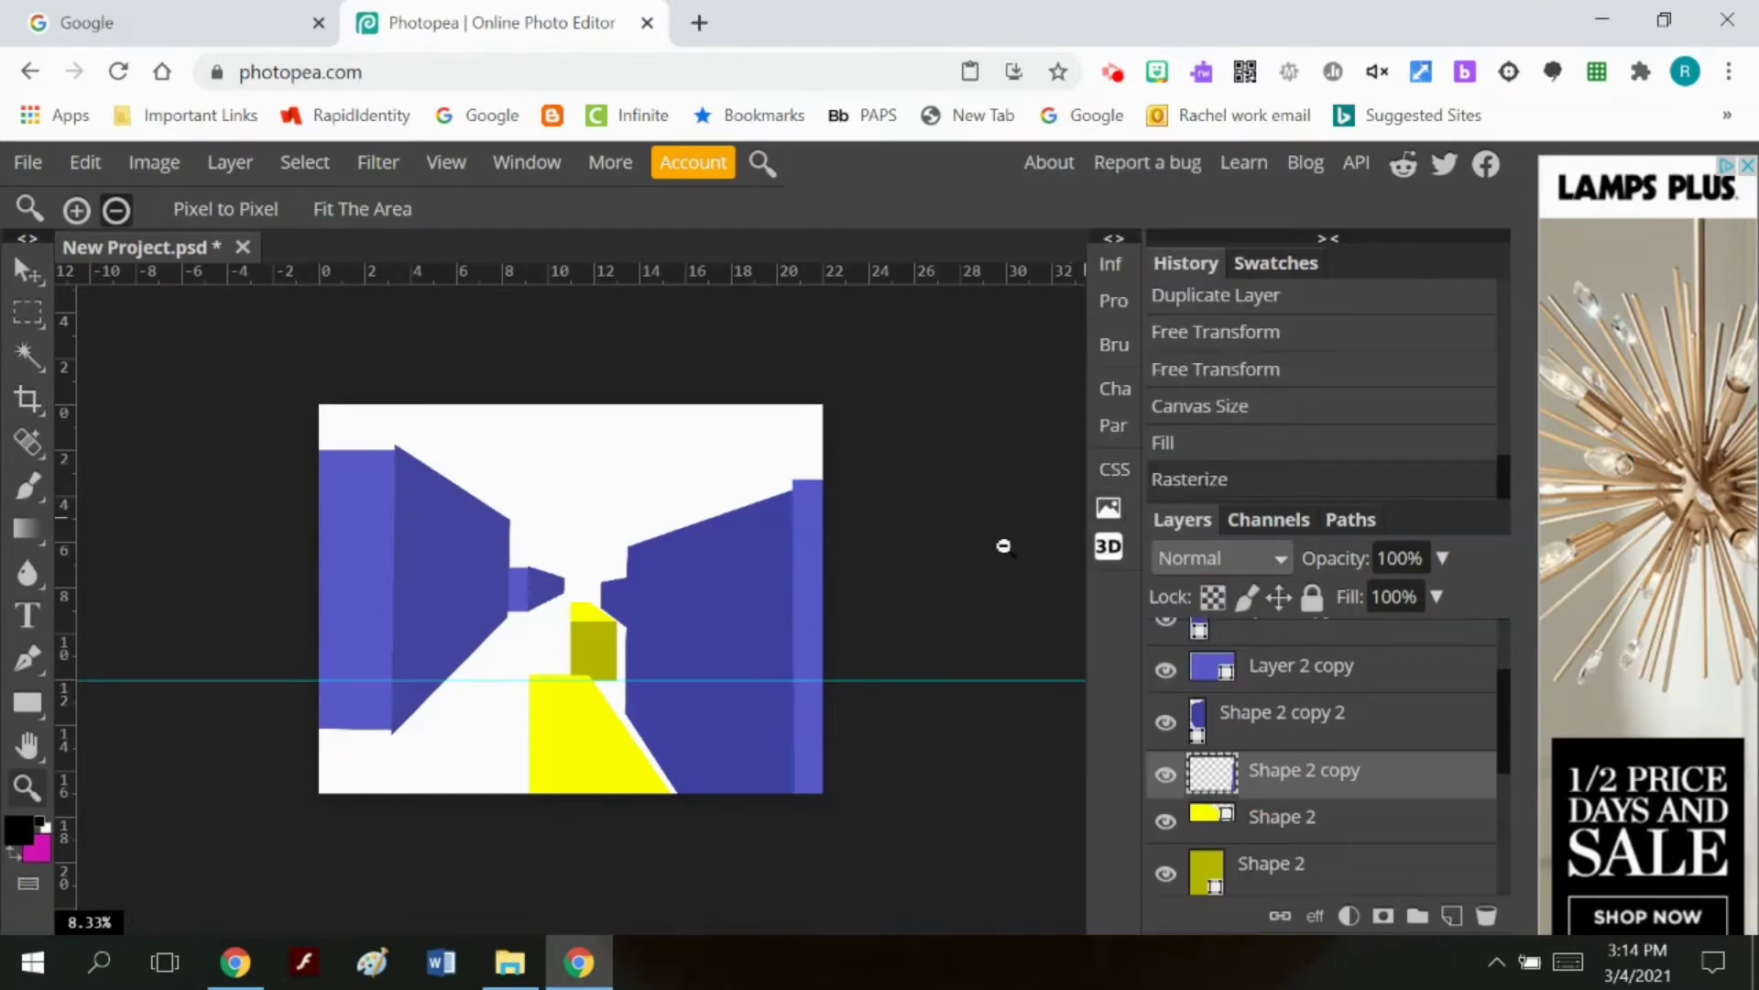
{"action": "left_click", "coordinate": [25, 501]}
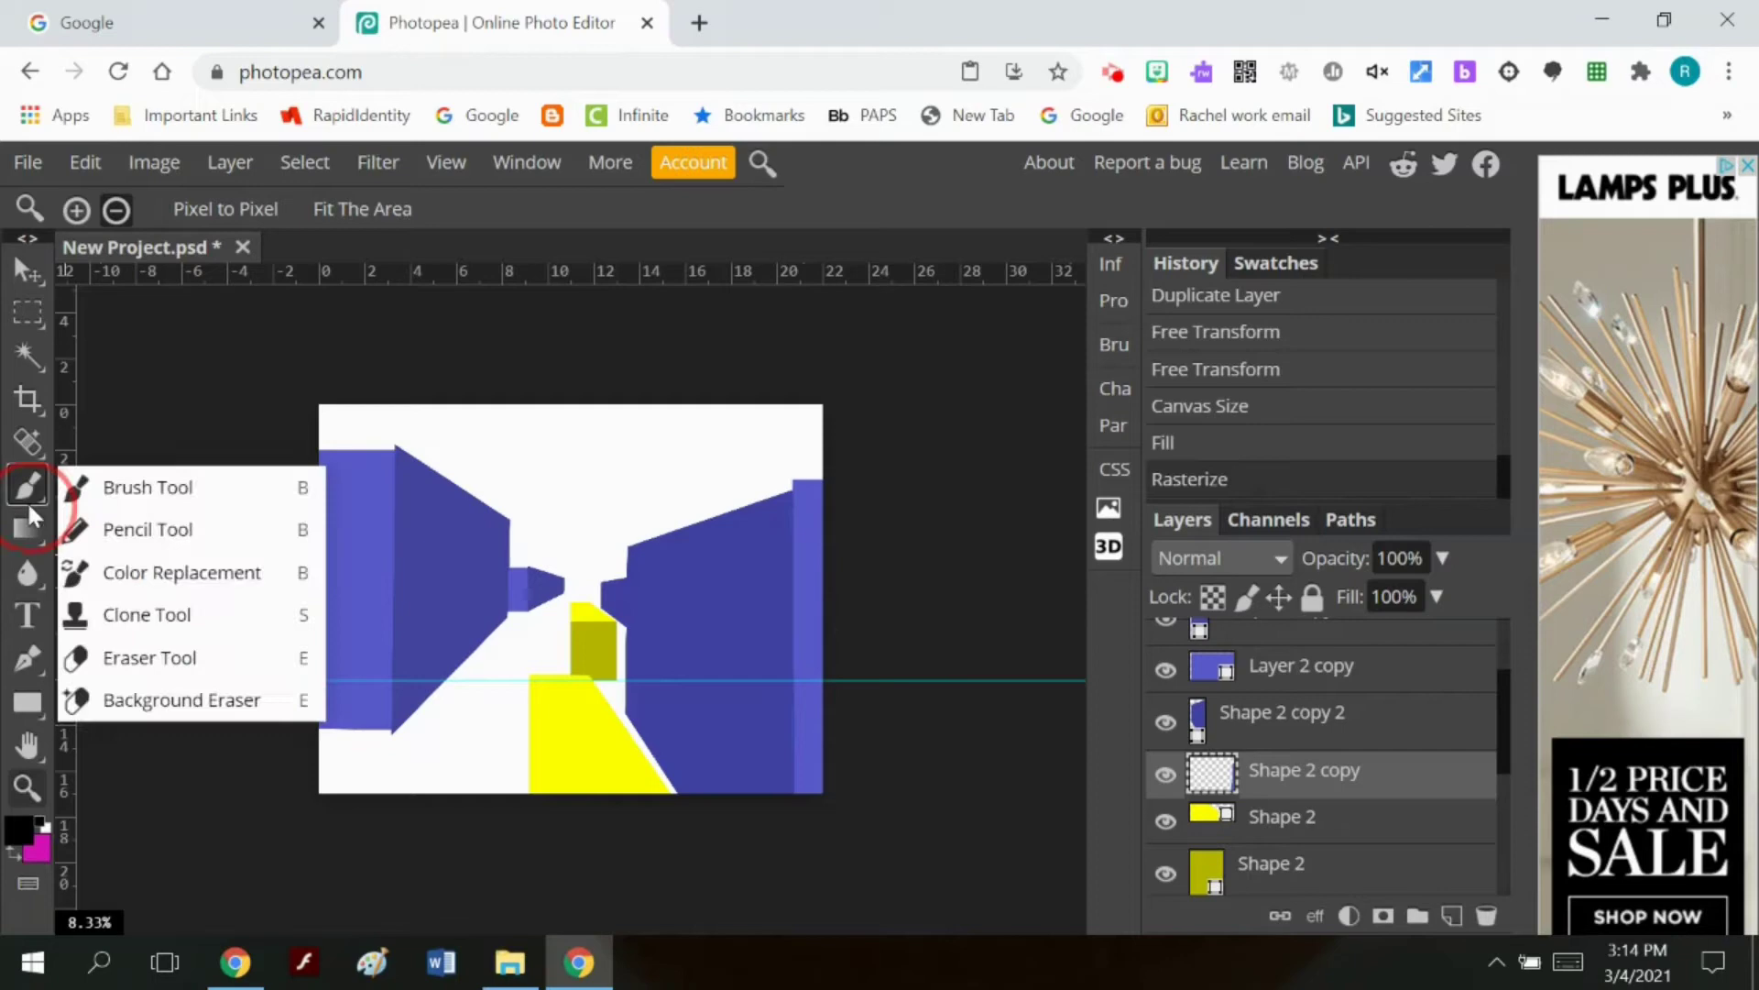
{"action": "left_click", "coordinate": [138, 652]}
{"action": "left_click", "coordinate": [101, 213]}
{"action": "left_click", "coordinate": [173, 290]}
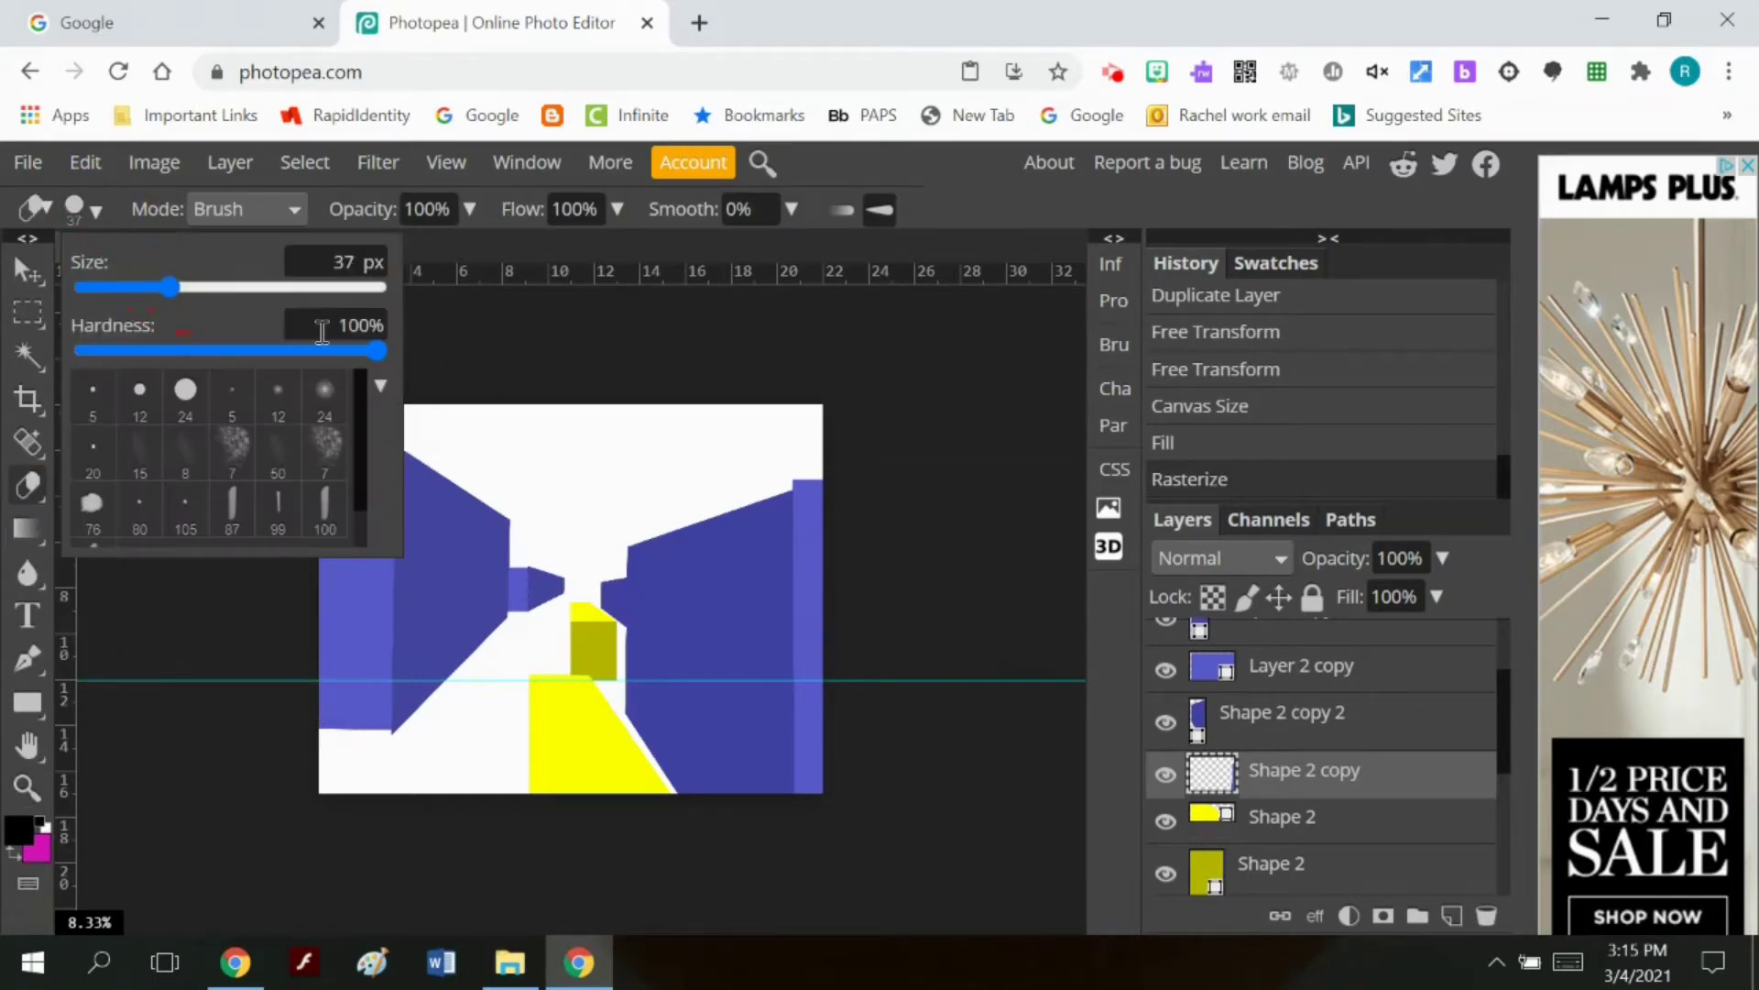
{"action": "left_click", "coordinate": [232, 289]}
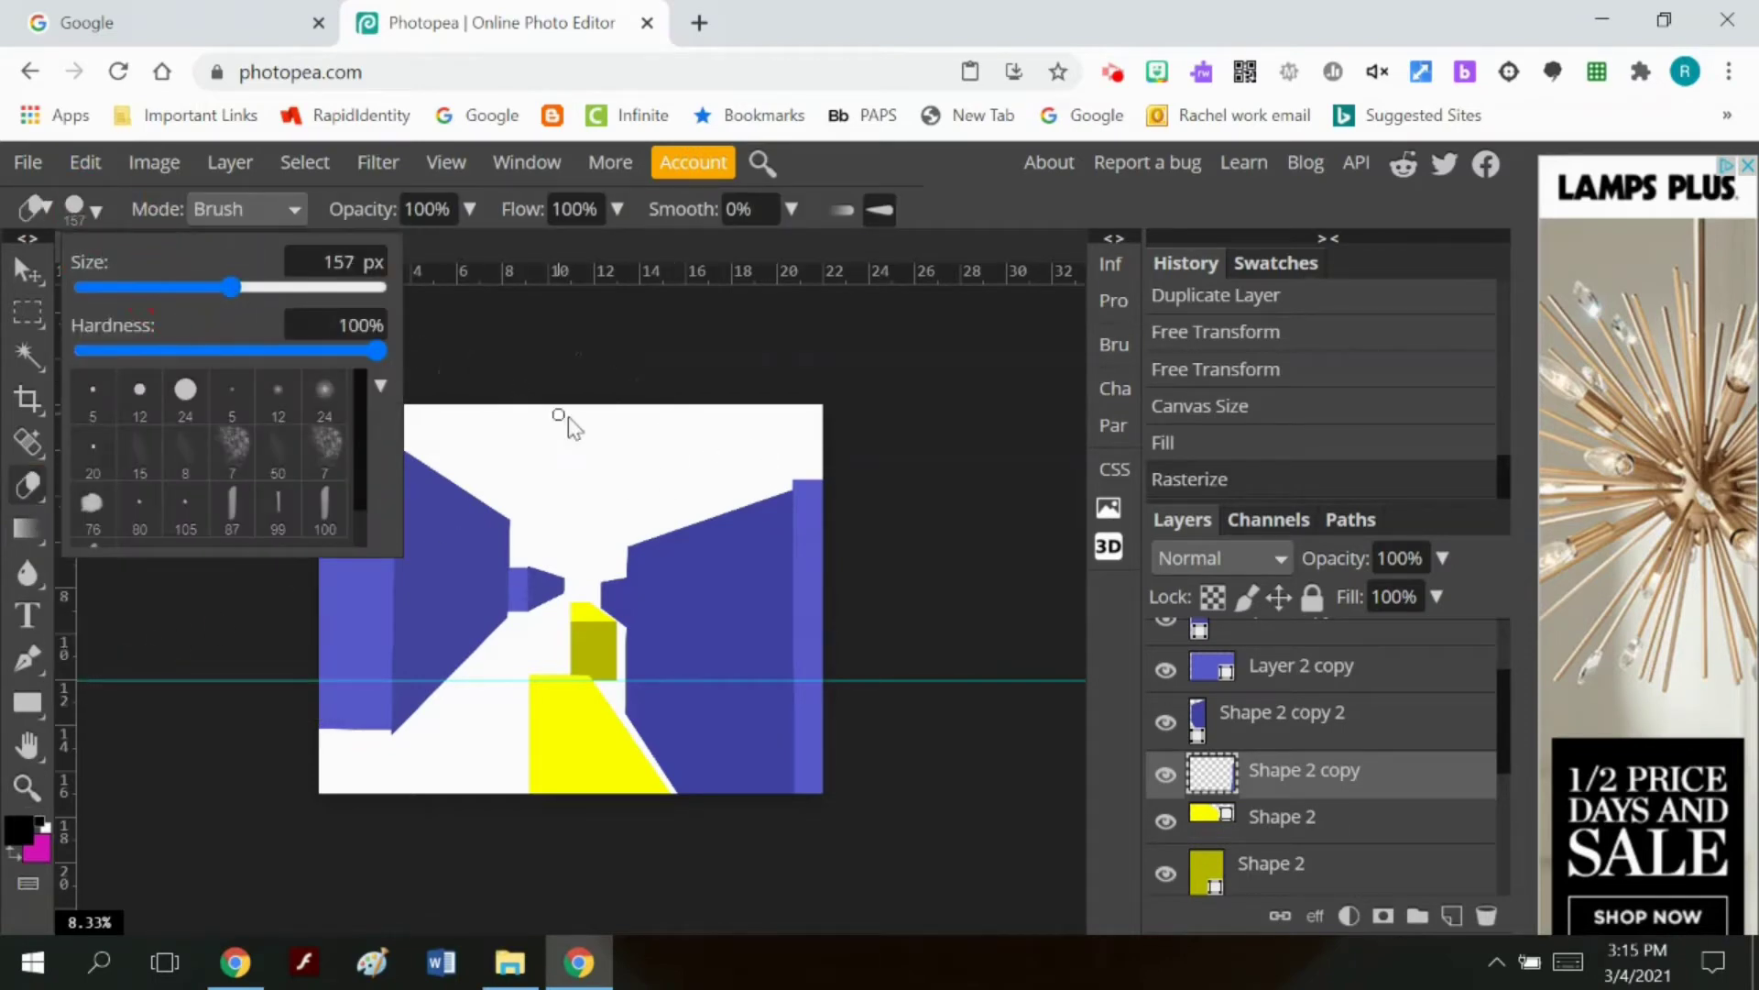
{"action": "left_click", "coordinate": [794, 482]}
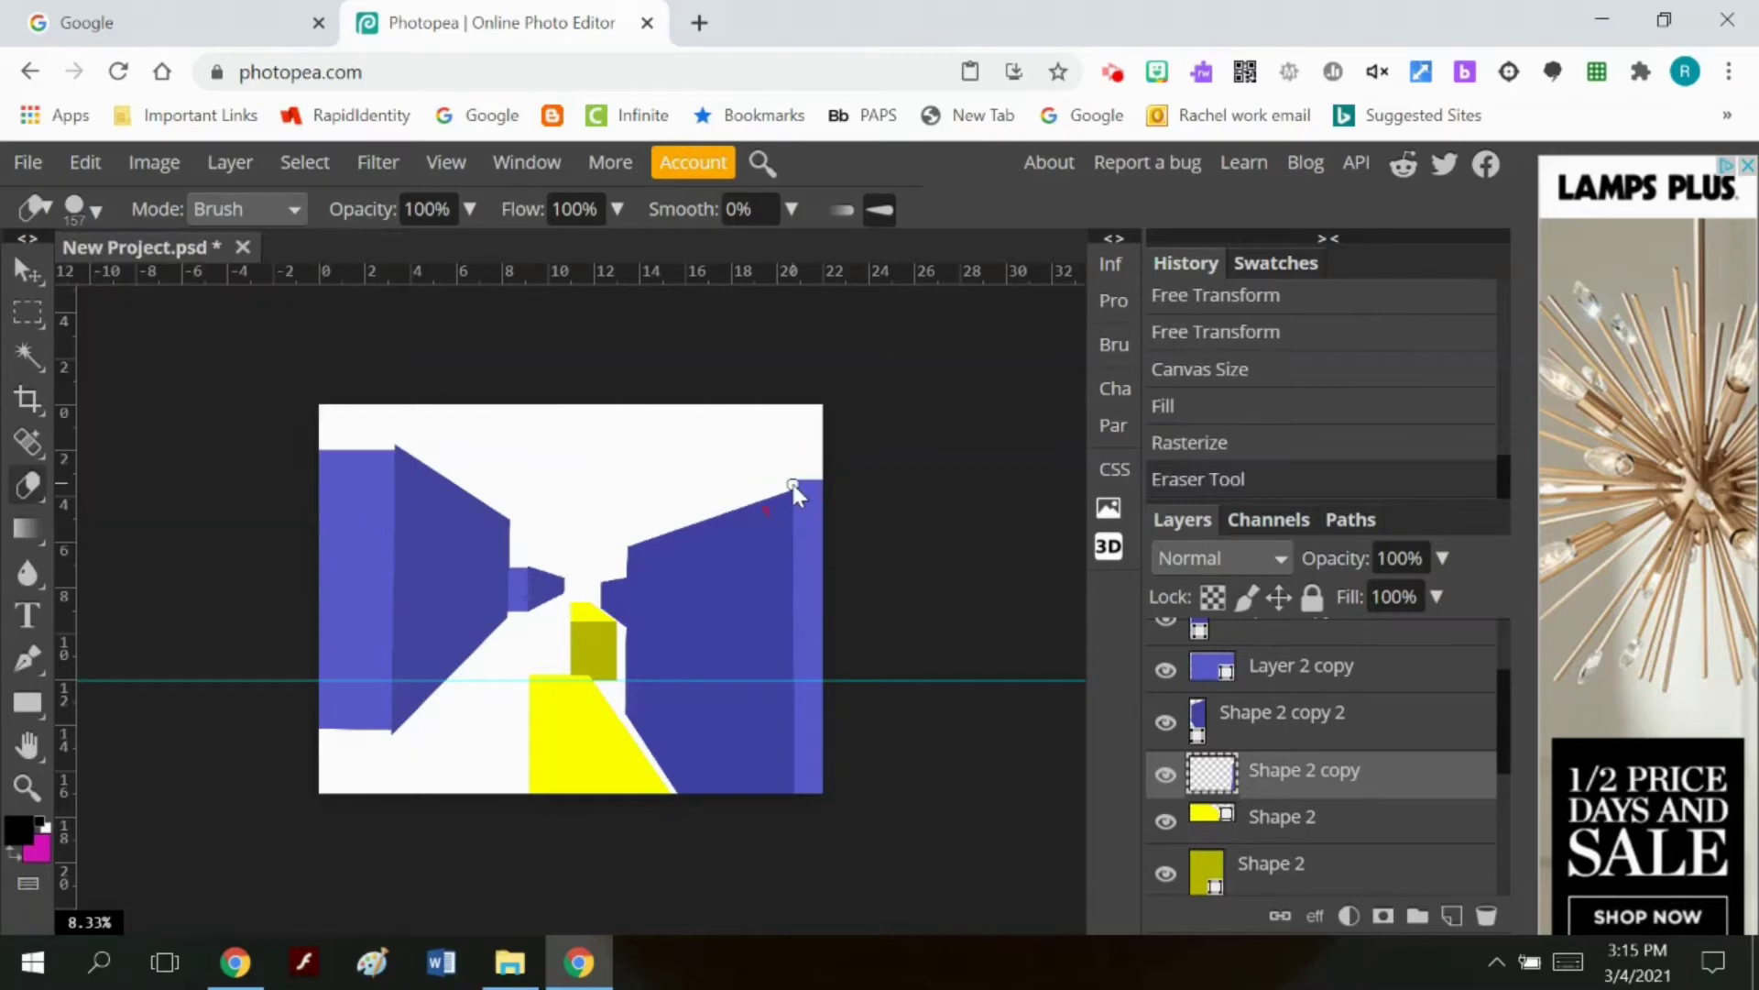
{"action": "left_click", "coordinate": [831, 481]}
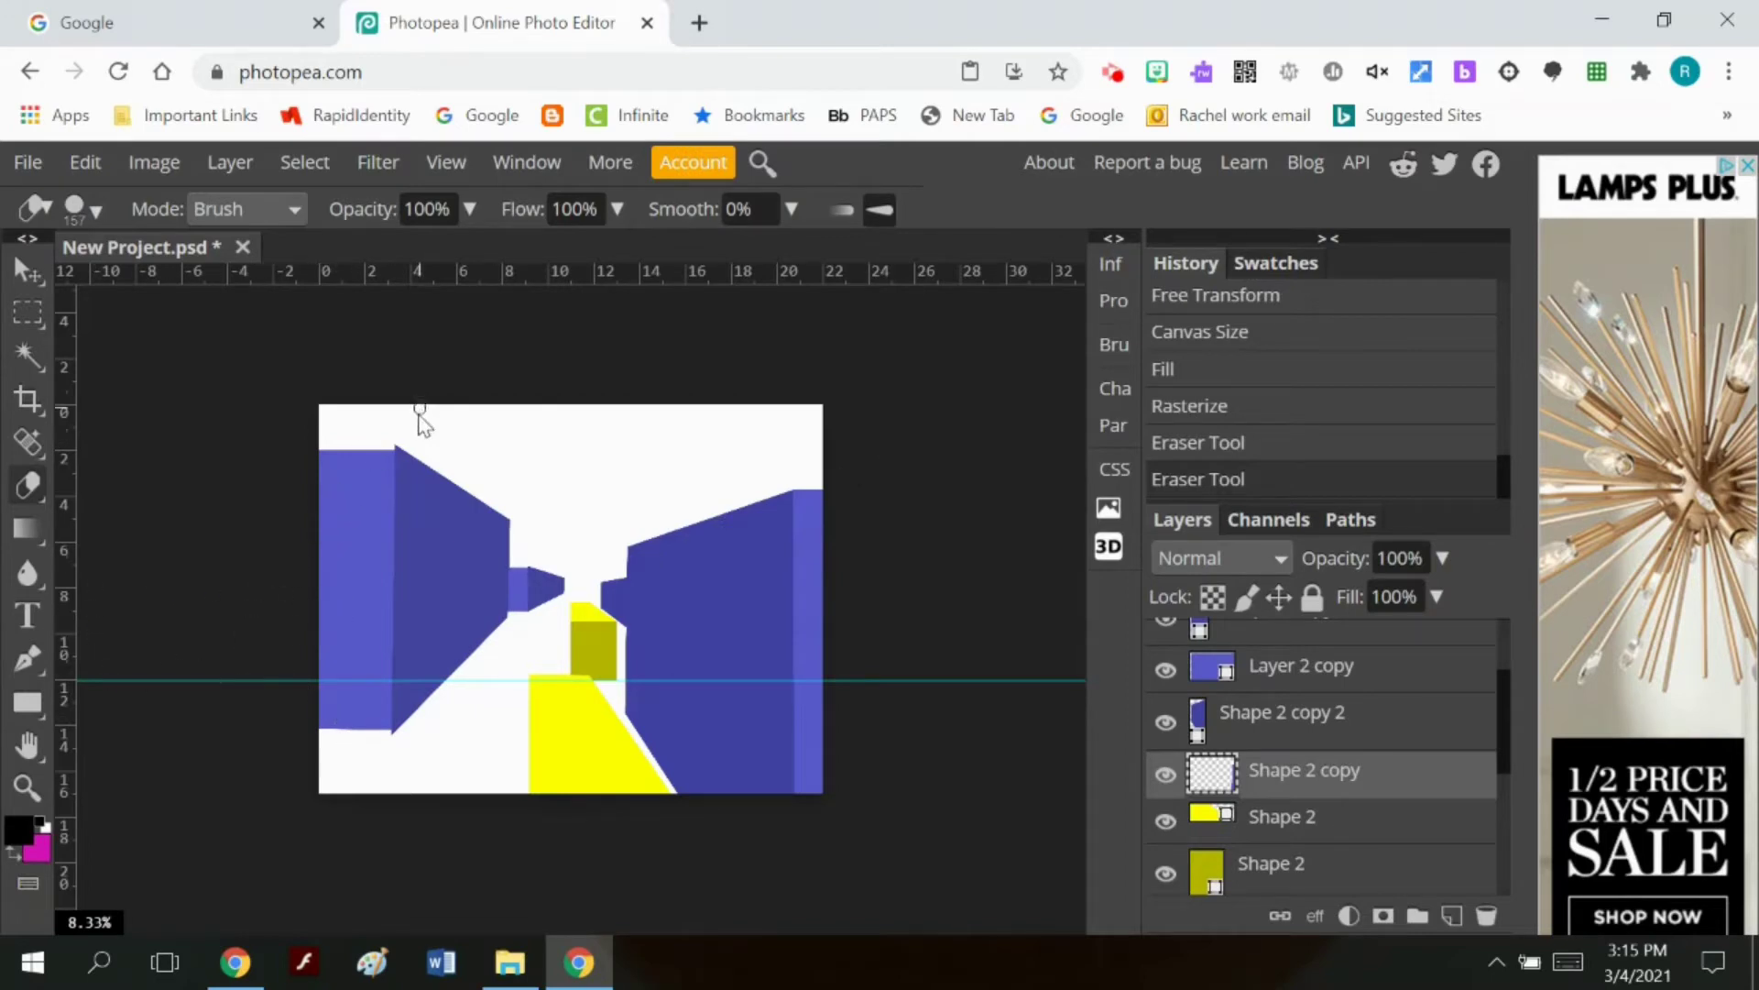
Step: Show the perspective guide lines on Layer 1 and rasterize the Shape 1 copy layer
{"action": "scroll", "coordinate": [1167, 769], "scroll_direction": "down", "scroll_amount": 3}
{"action": "left_click", "coordinate": [1165, 828]}
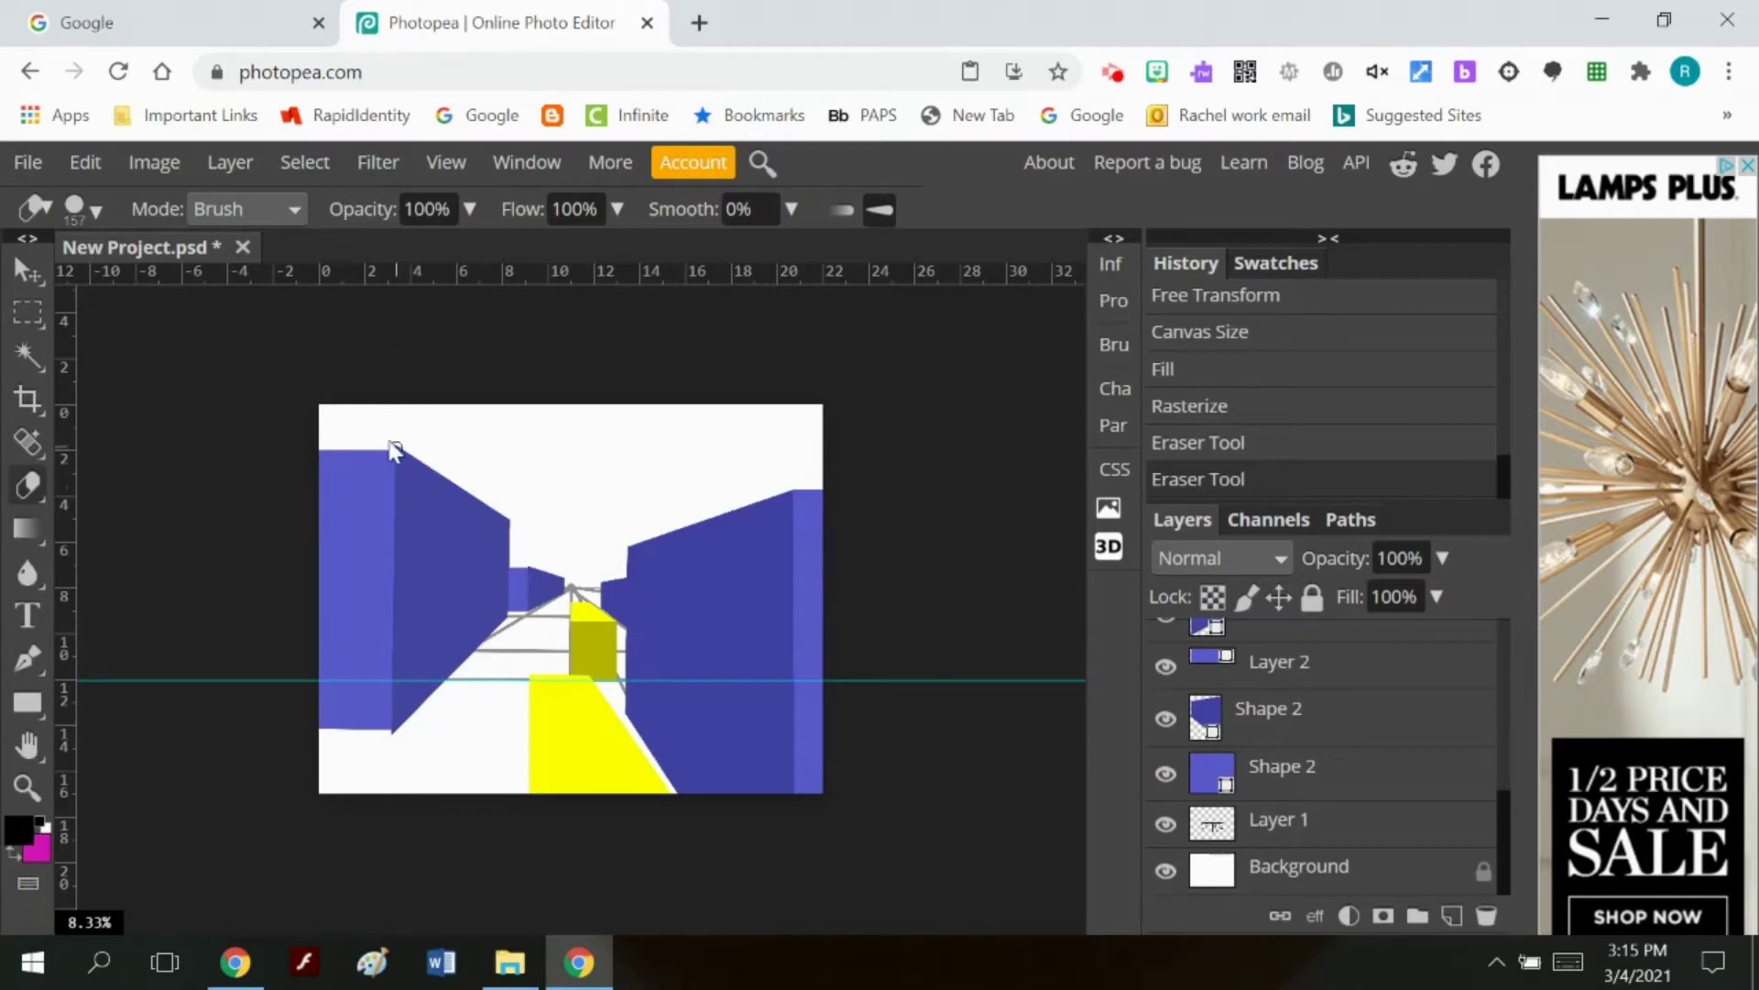
{"action": "scroll", "coordinate": [1210, 696], "scroll_direction": "up", "scroll_amount": 5}
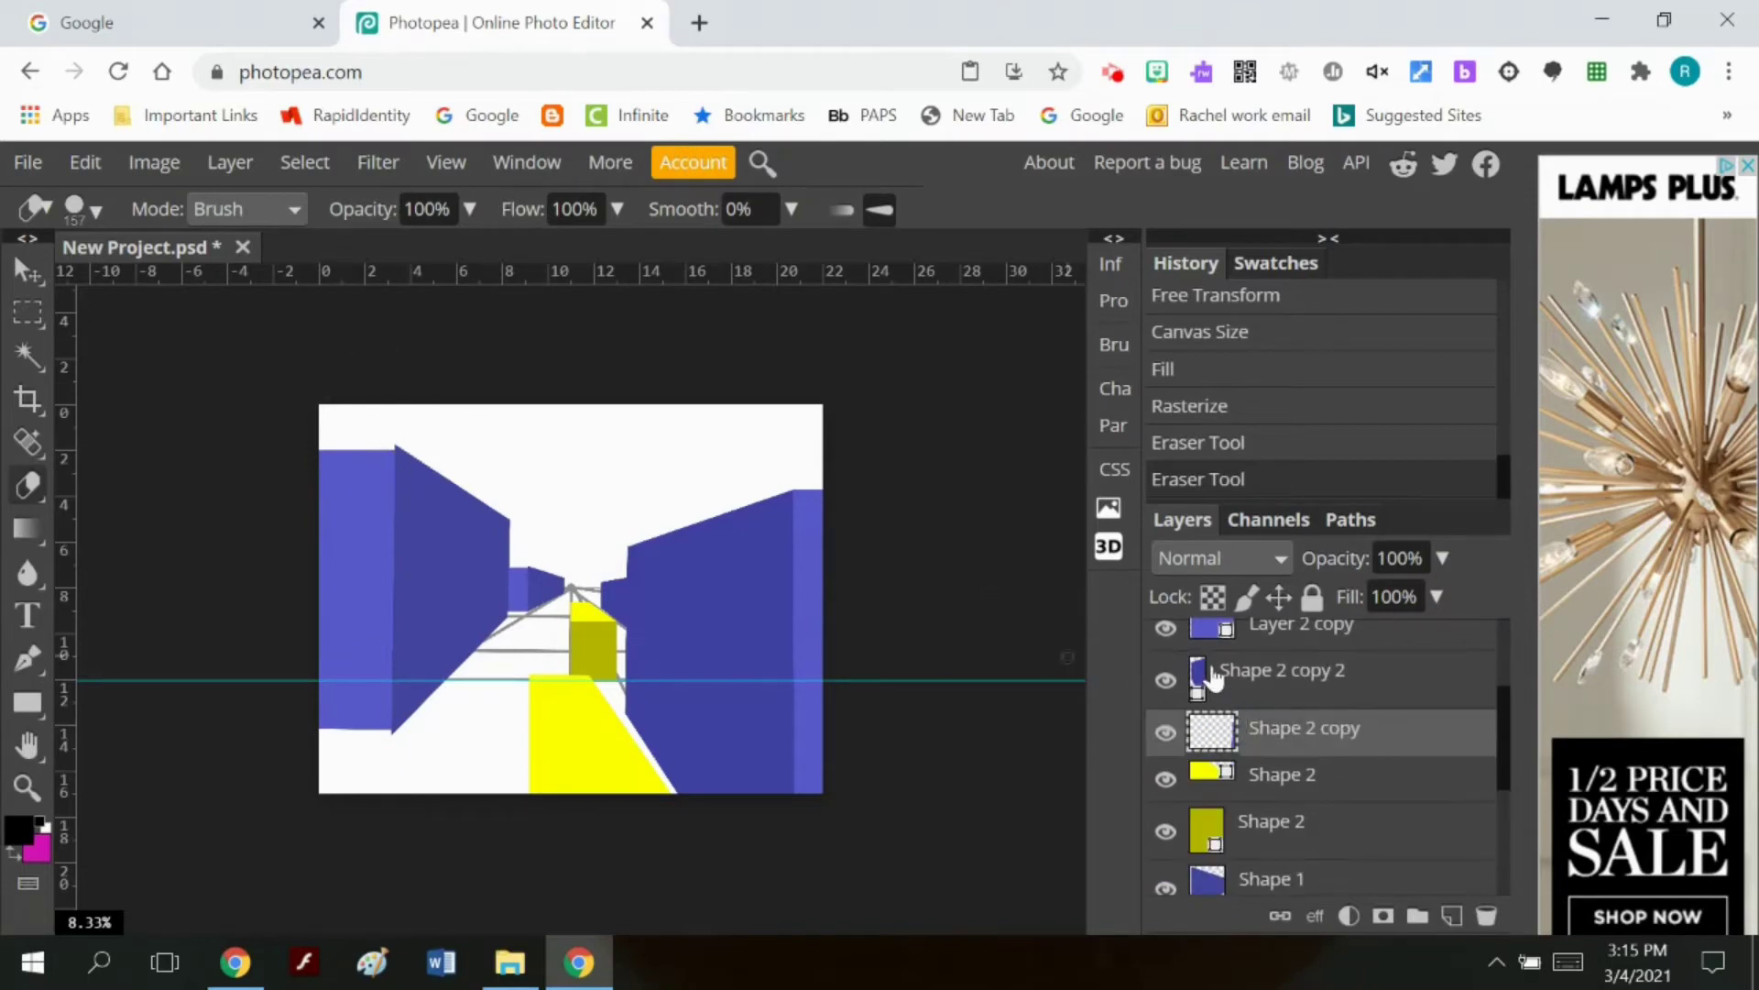
{"action": "scroll", "coordinate": [1182, 733], "scroll_direction": "down", "scroll_amount": 2}
{"action": "left_click", "coordinate": [1165, 752]}
{"action": "left_click", "coordinate": [1166, 751]}
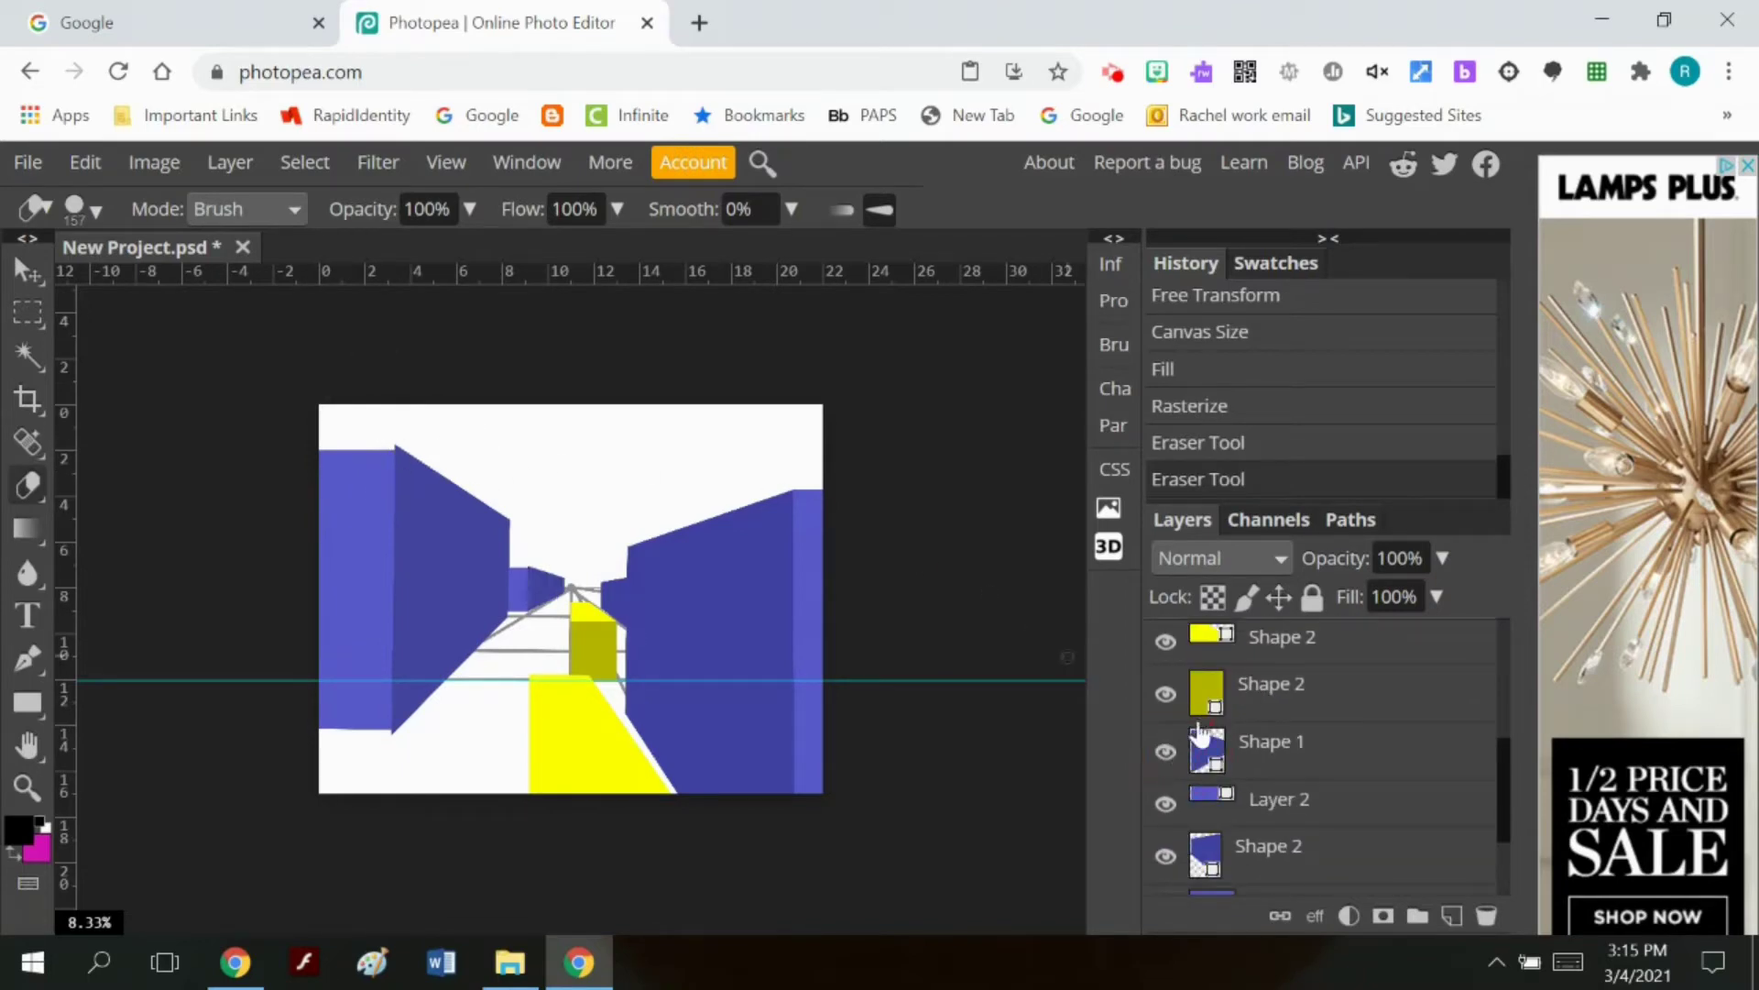
{"action": "scroll", "coordinate": [1202, 744], "scroll_direction": "up", "scroll_amount": 2}
{"action": "left_click", "coordinate": [1201, 756]}
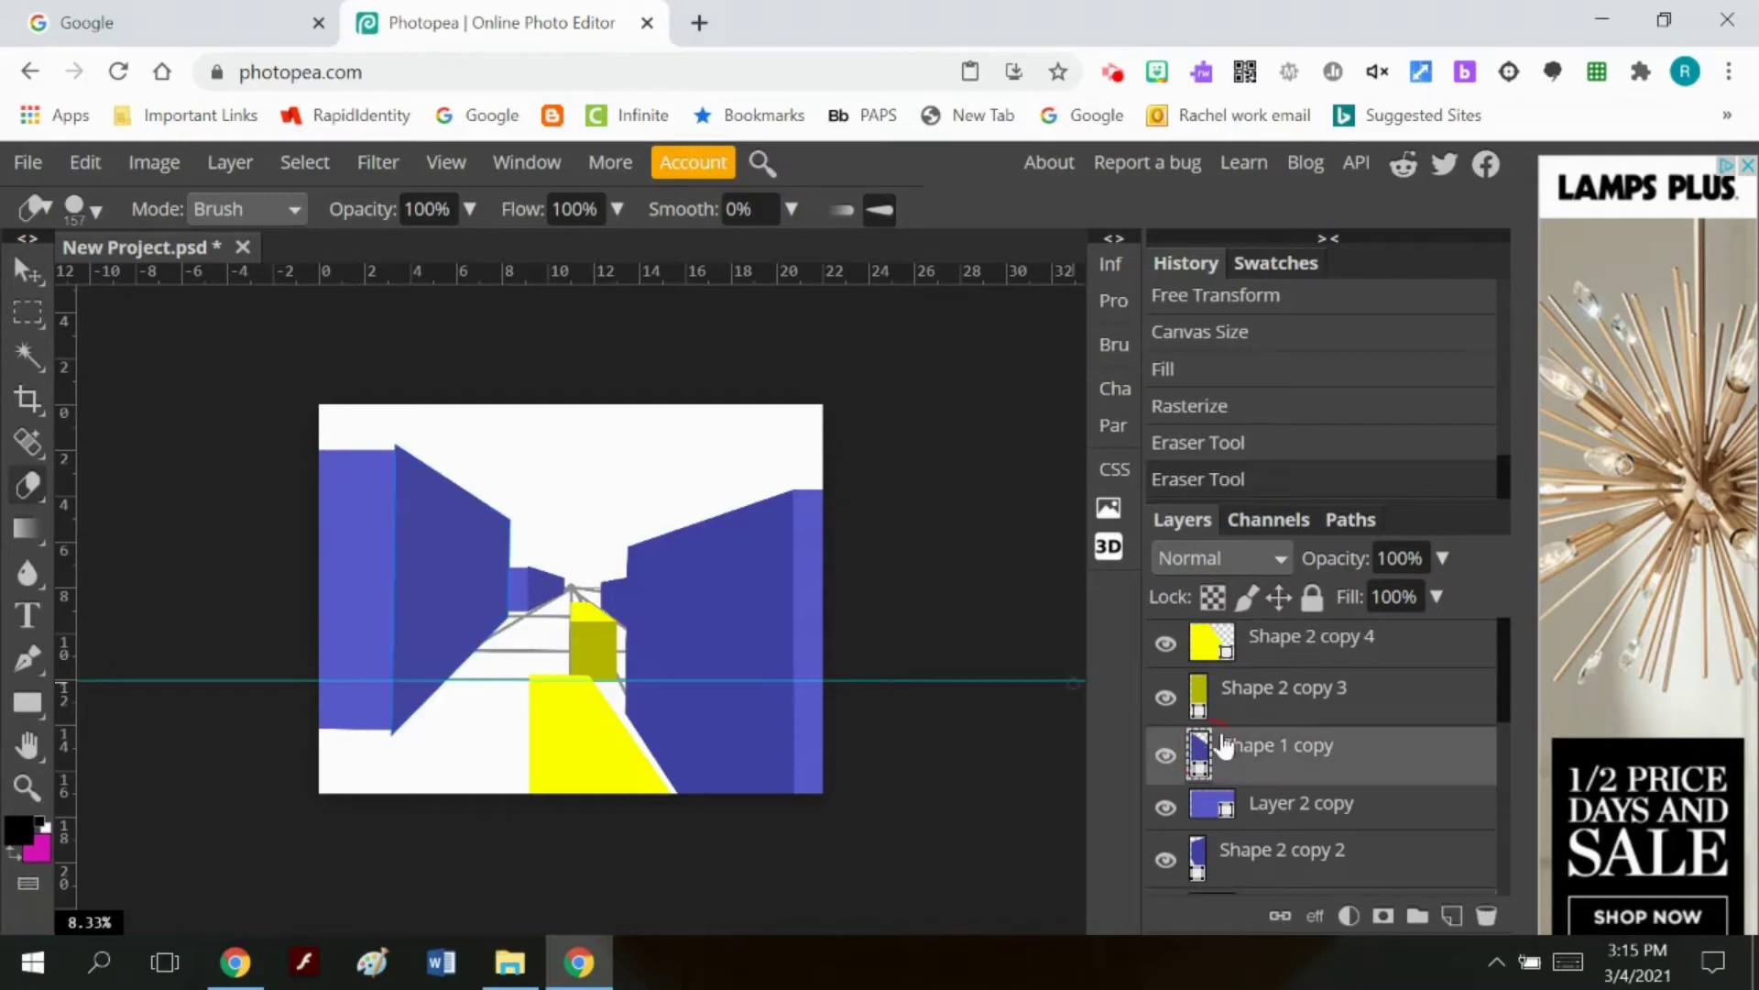
{"action": "right_click", "coordinate": [1309, 766]}
{"action": "left_click", "coordinate": [1186, 493]}
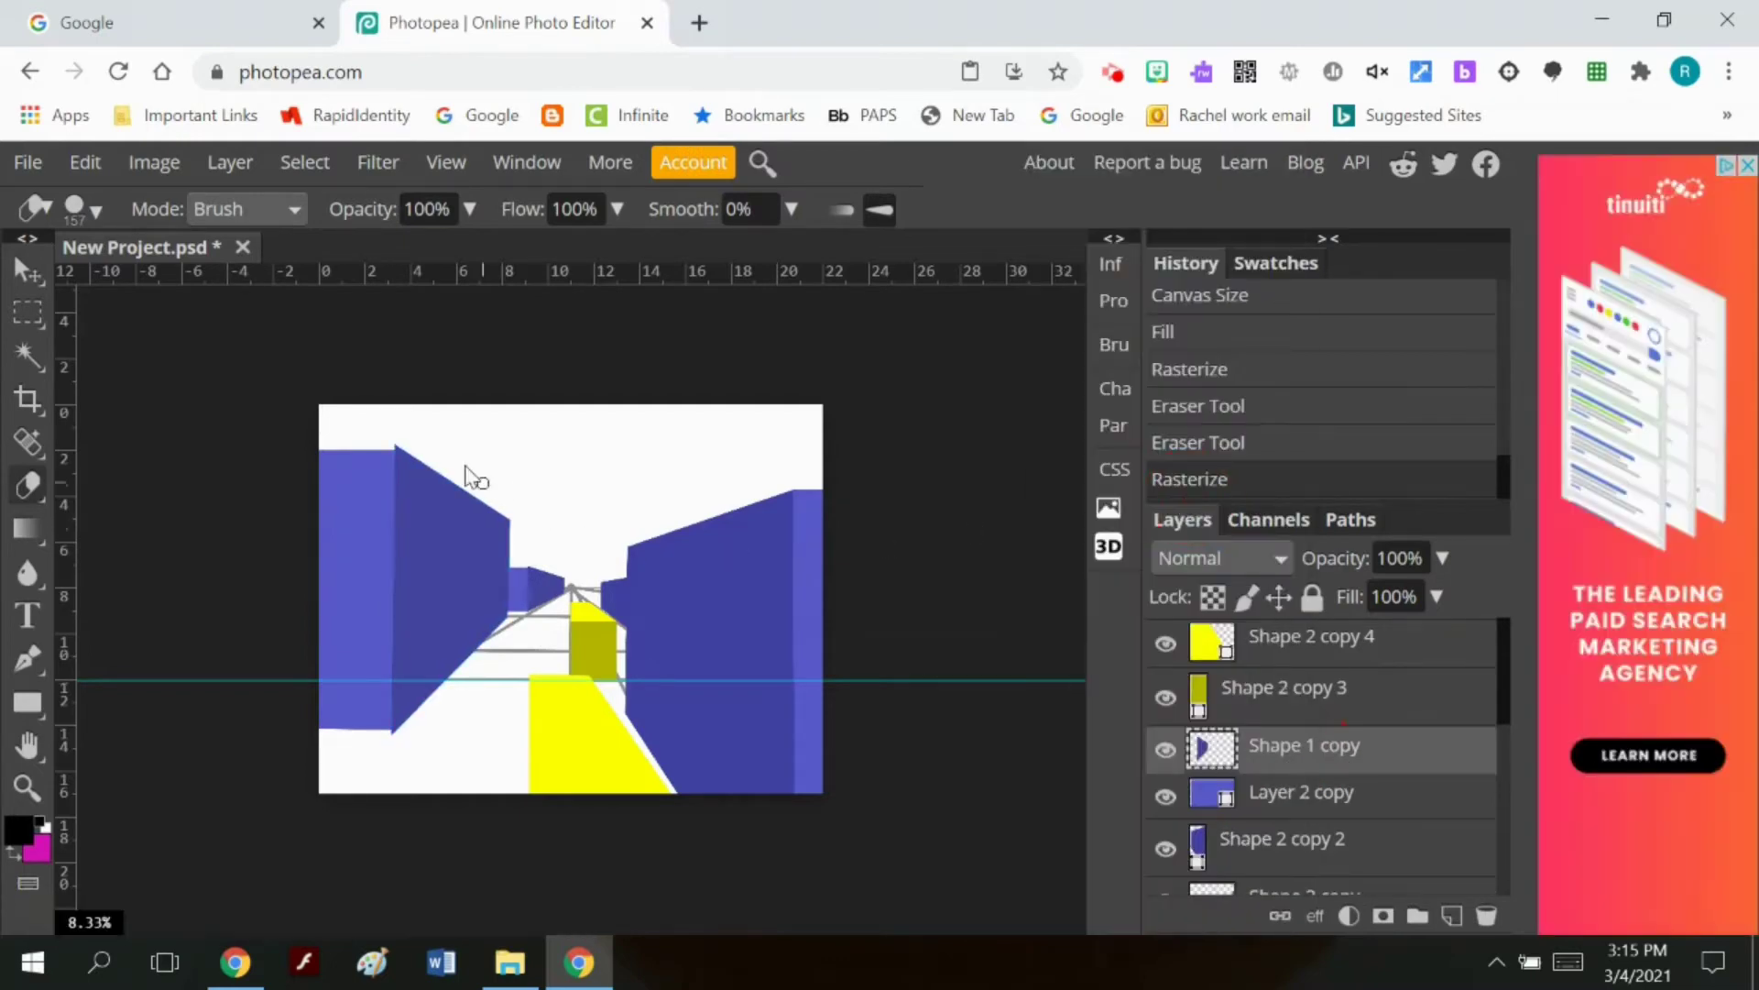
Step: Erase the upper edge of the Shape 1 copy side face along a straight line from its outer corner toward the vanishing point
{"action": "left_click", "coordinate": [396, 446]}
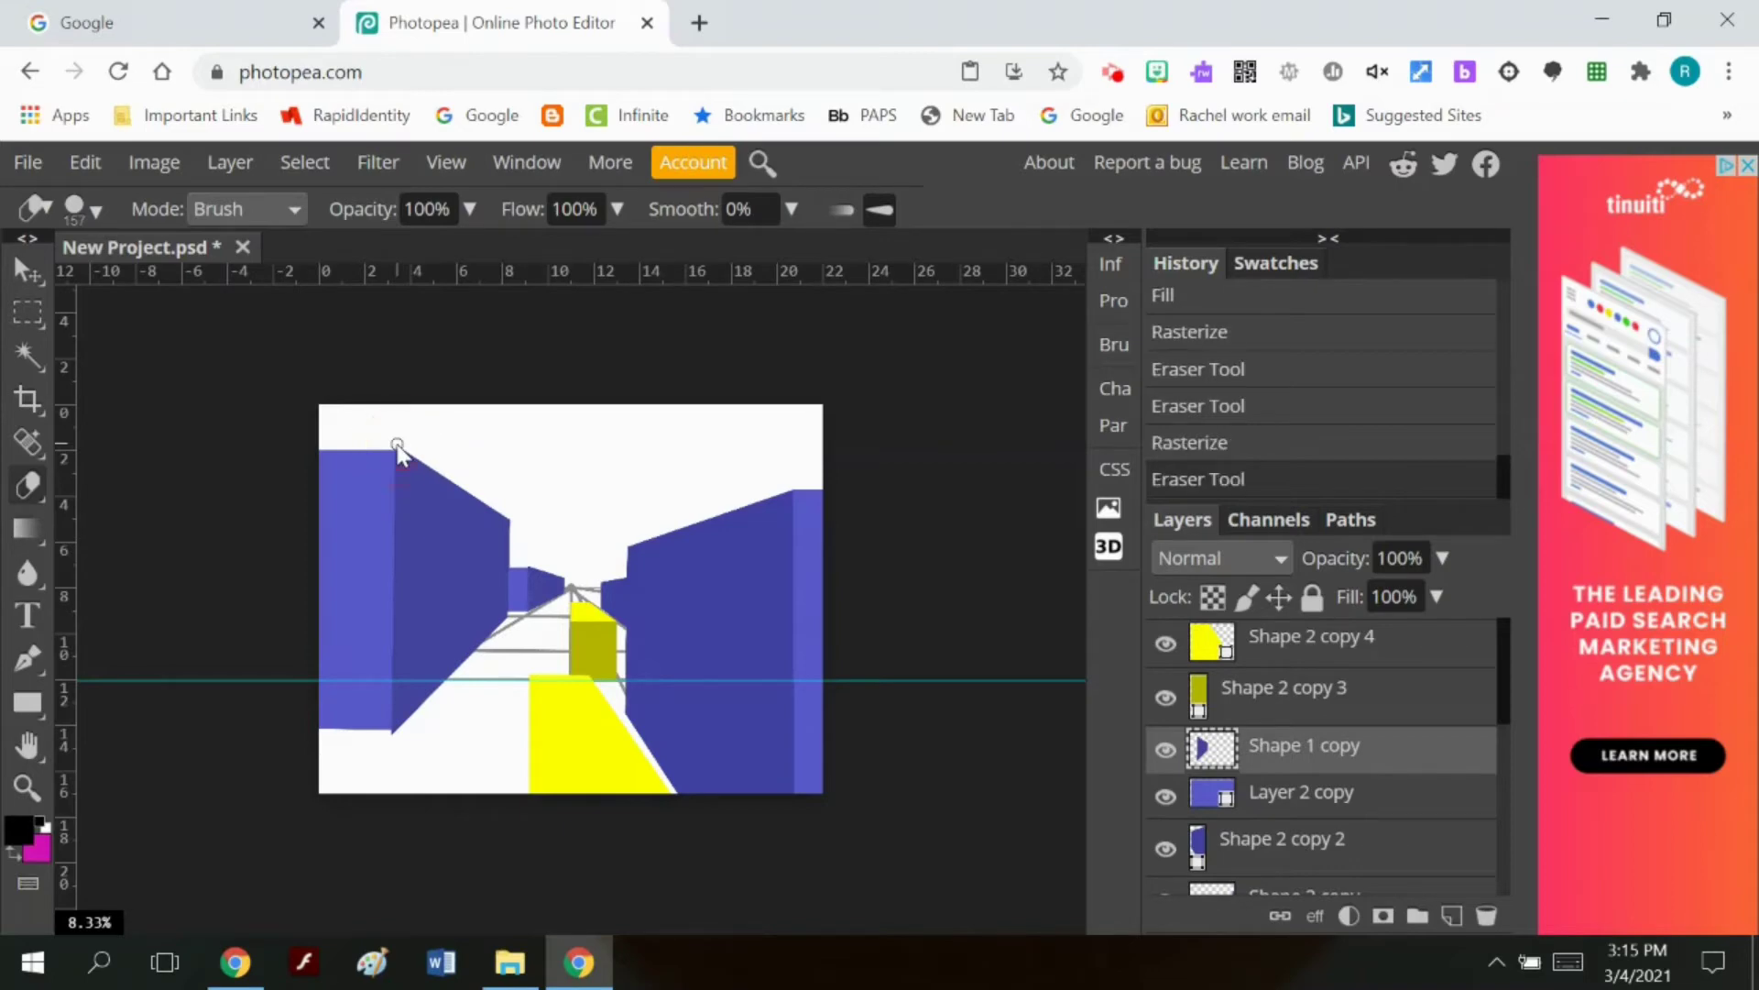
{"action": "left_click", "coordinate": [574, 584]}
{"action": "left_click", "coordinate": [507, 518]}
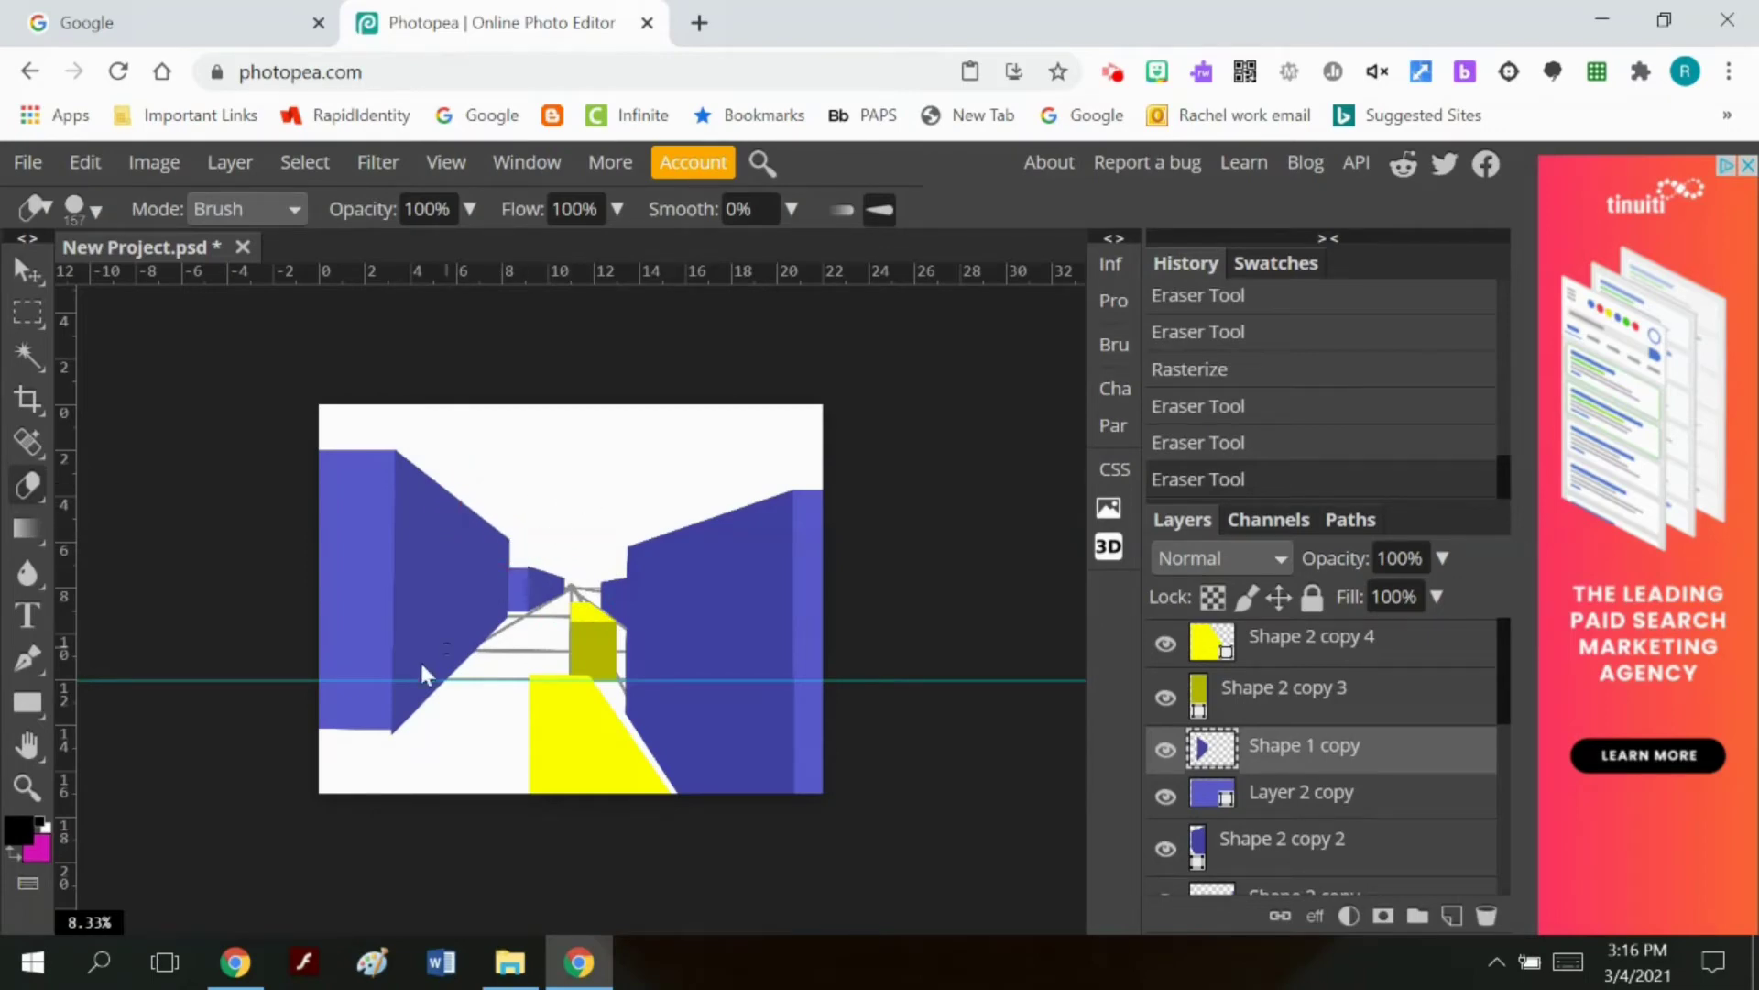
Step: Erase the lower edge of the Shape 1 copy side face along a straight line from its outer corner to the vanishing point
{"action": "left_click", "coordinate": [393, 733]}
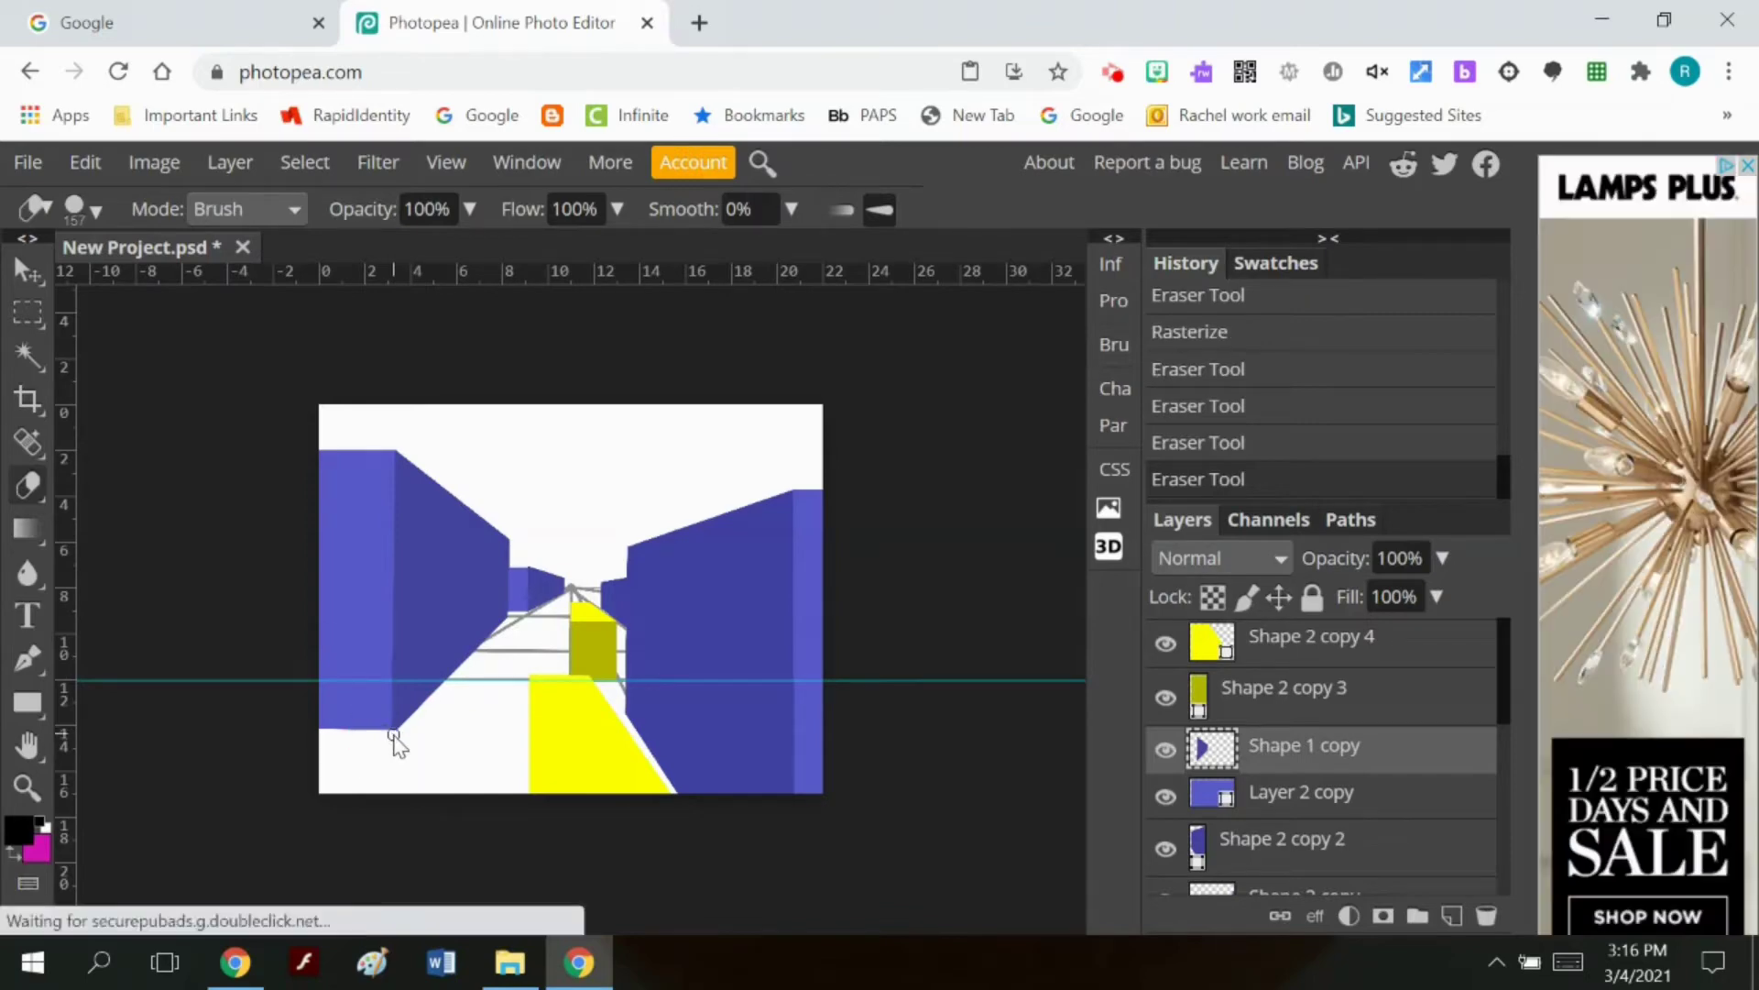
{"action": "left_click", "coordinate": [572, 586]}
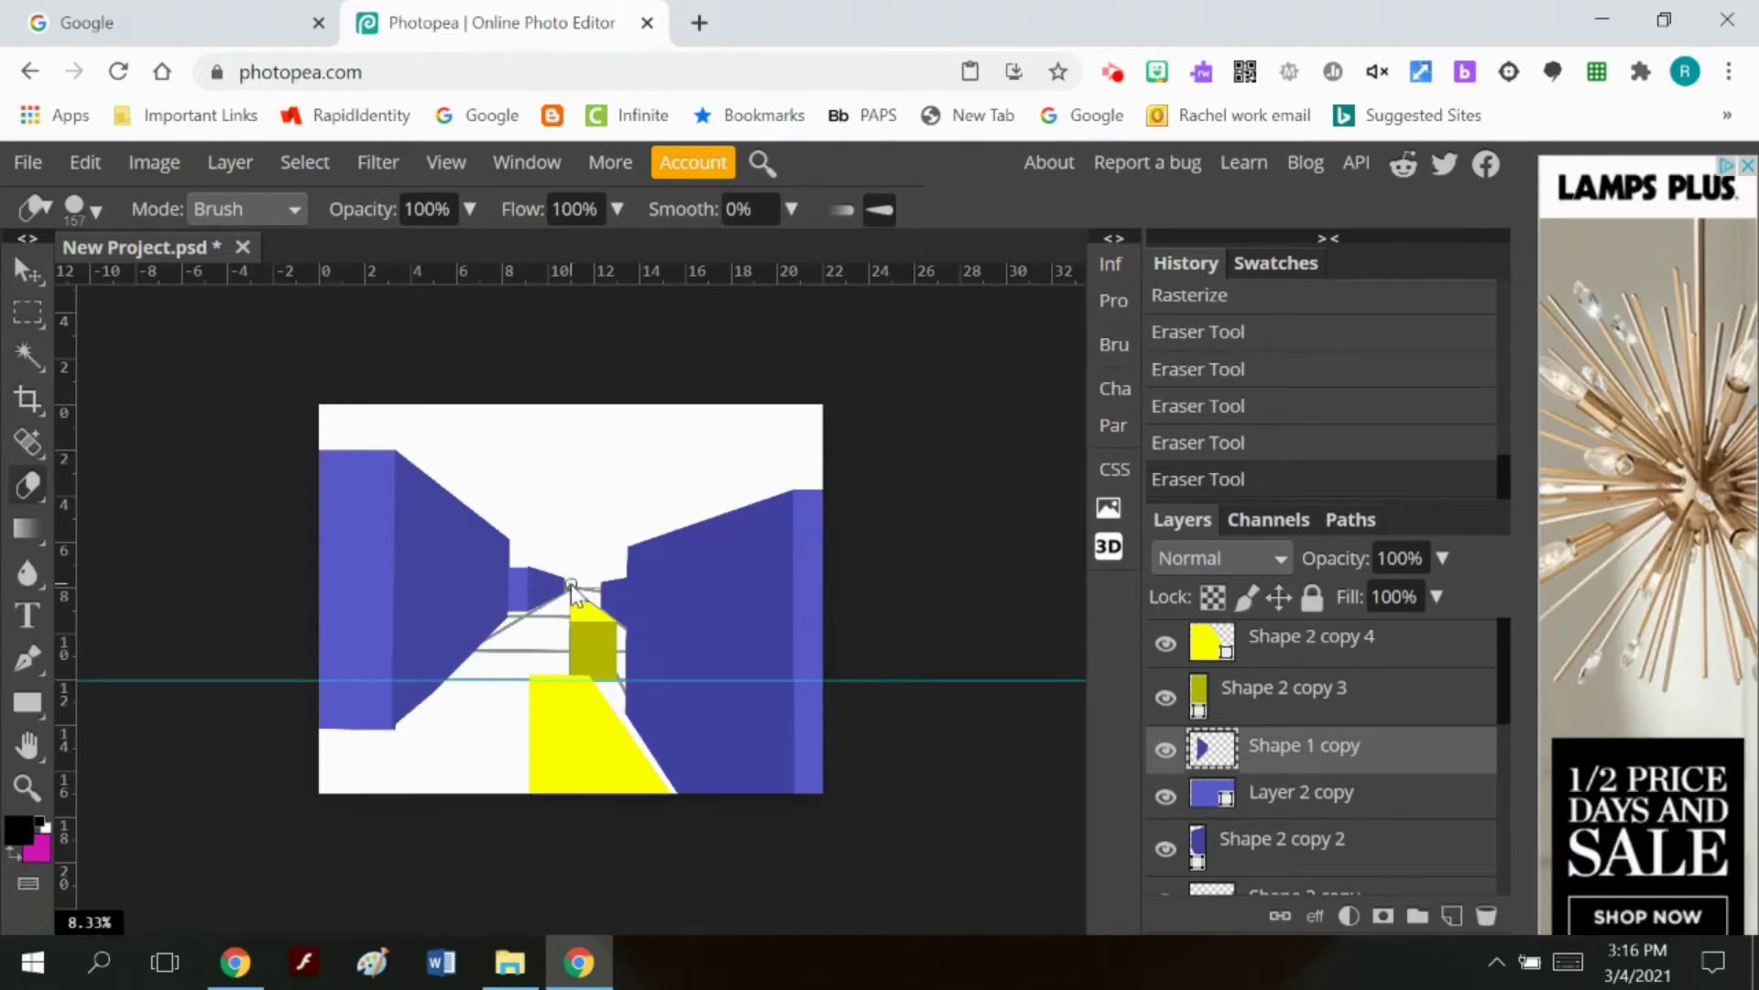
Step: Distort Shape 1 copy by pulling its inner lower corner down and outward, and trim its lower edge again along the vanishing-point line
{"action": "left_click", "coordinate": [82, 164]}
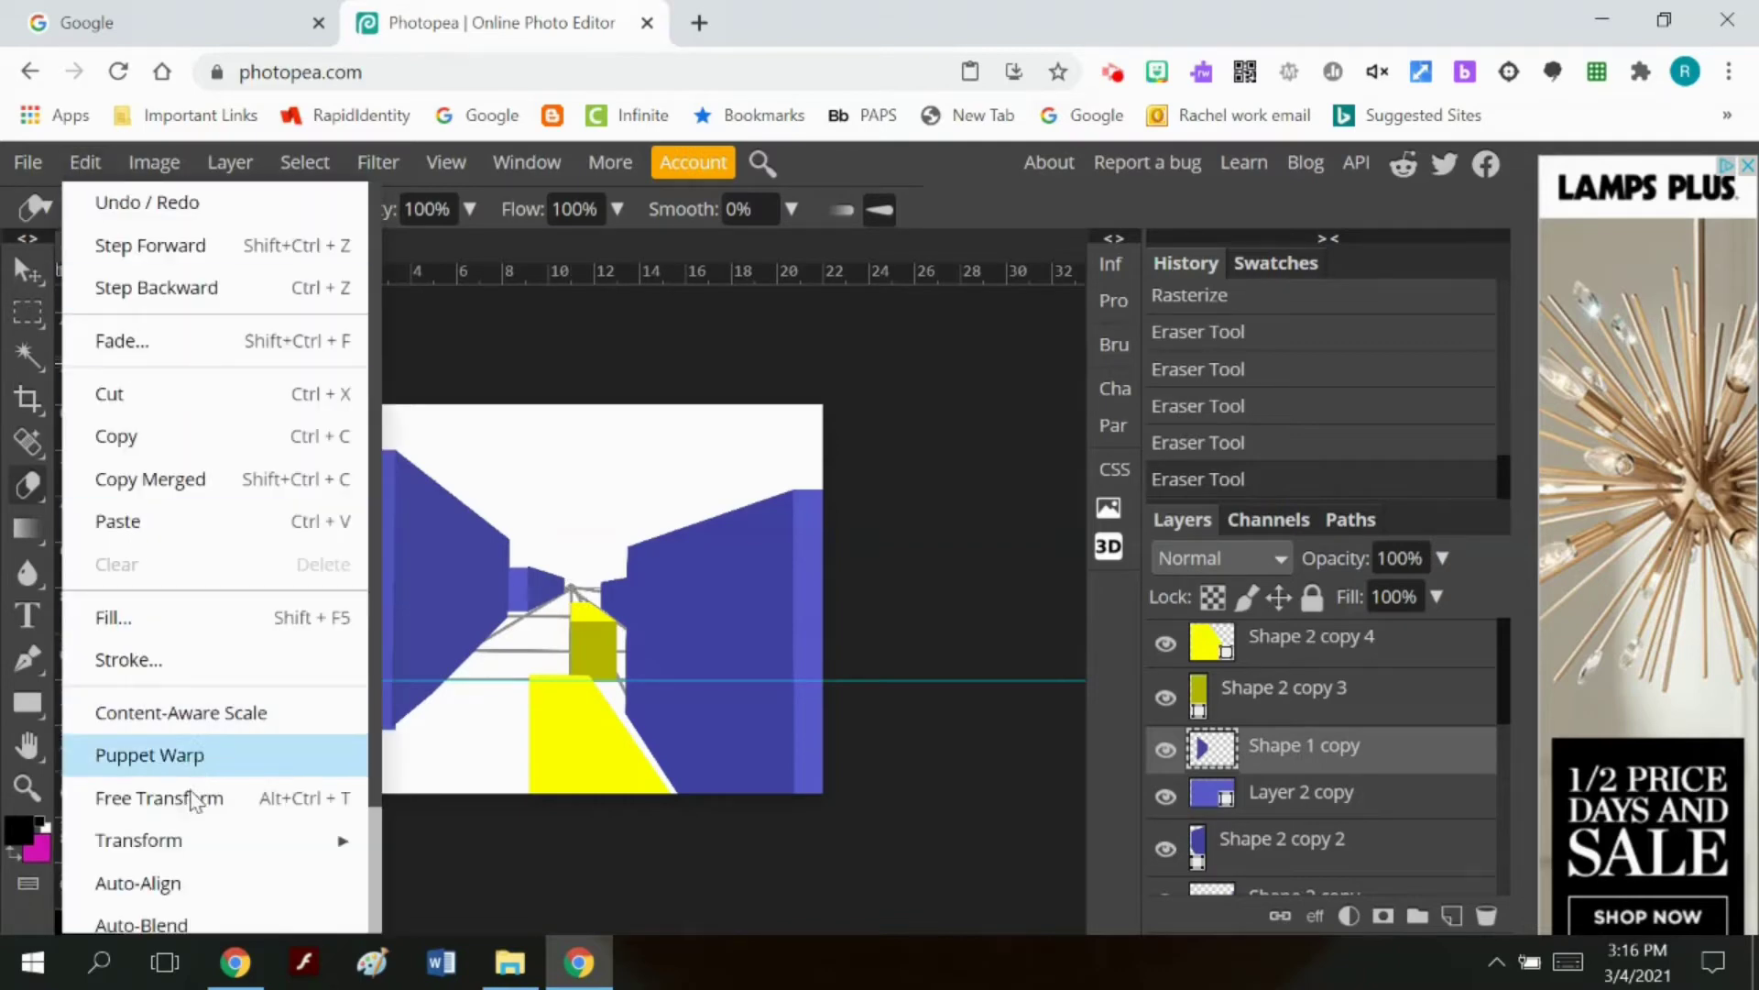
{"action": "mouse_move", "coordinate": [165, 840]}
{"action": "left_click", "coordinate": [493, 604]}
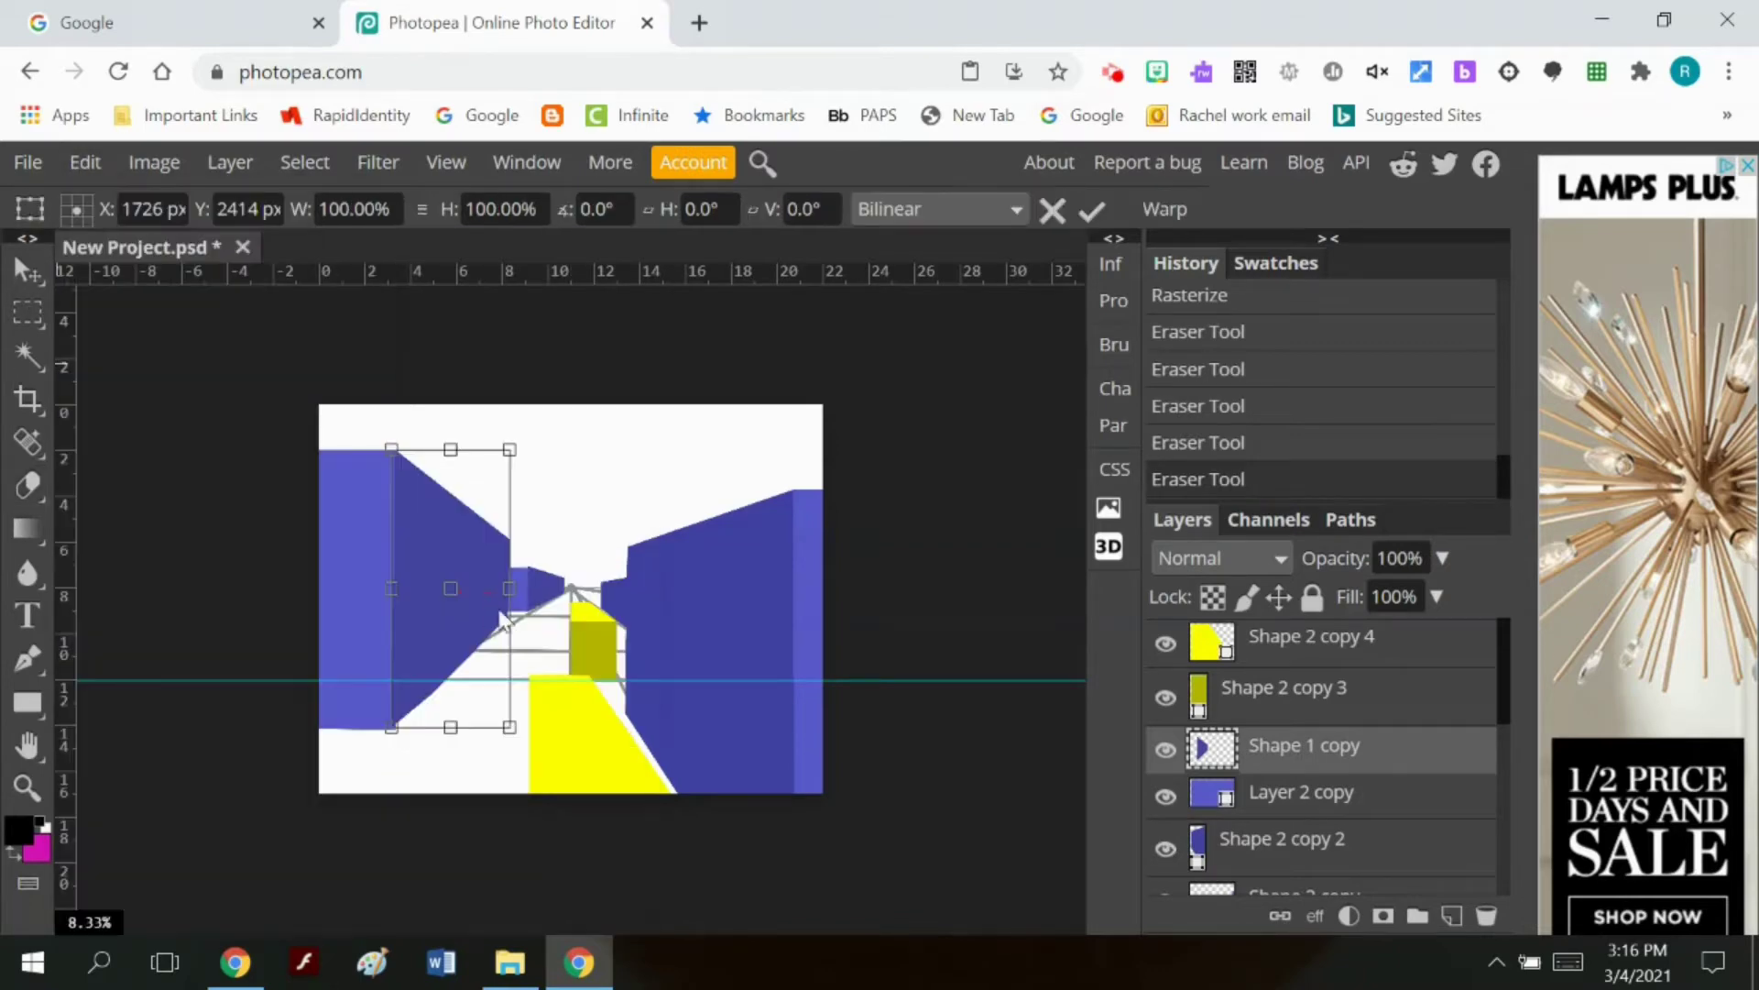
{"action": "left_click_drag", "start_coordinate": [507, 724], "coordinate": [542, 753]}
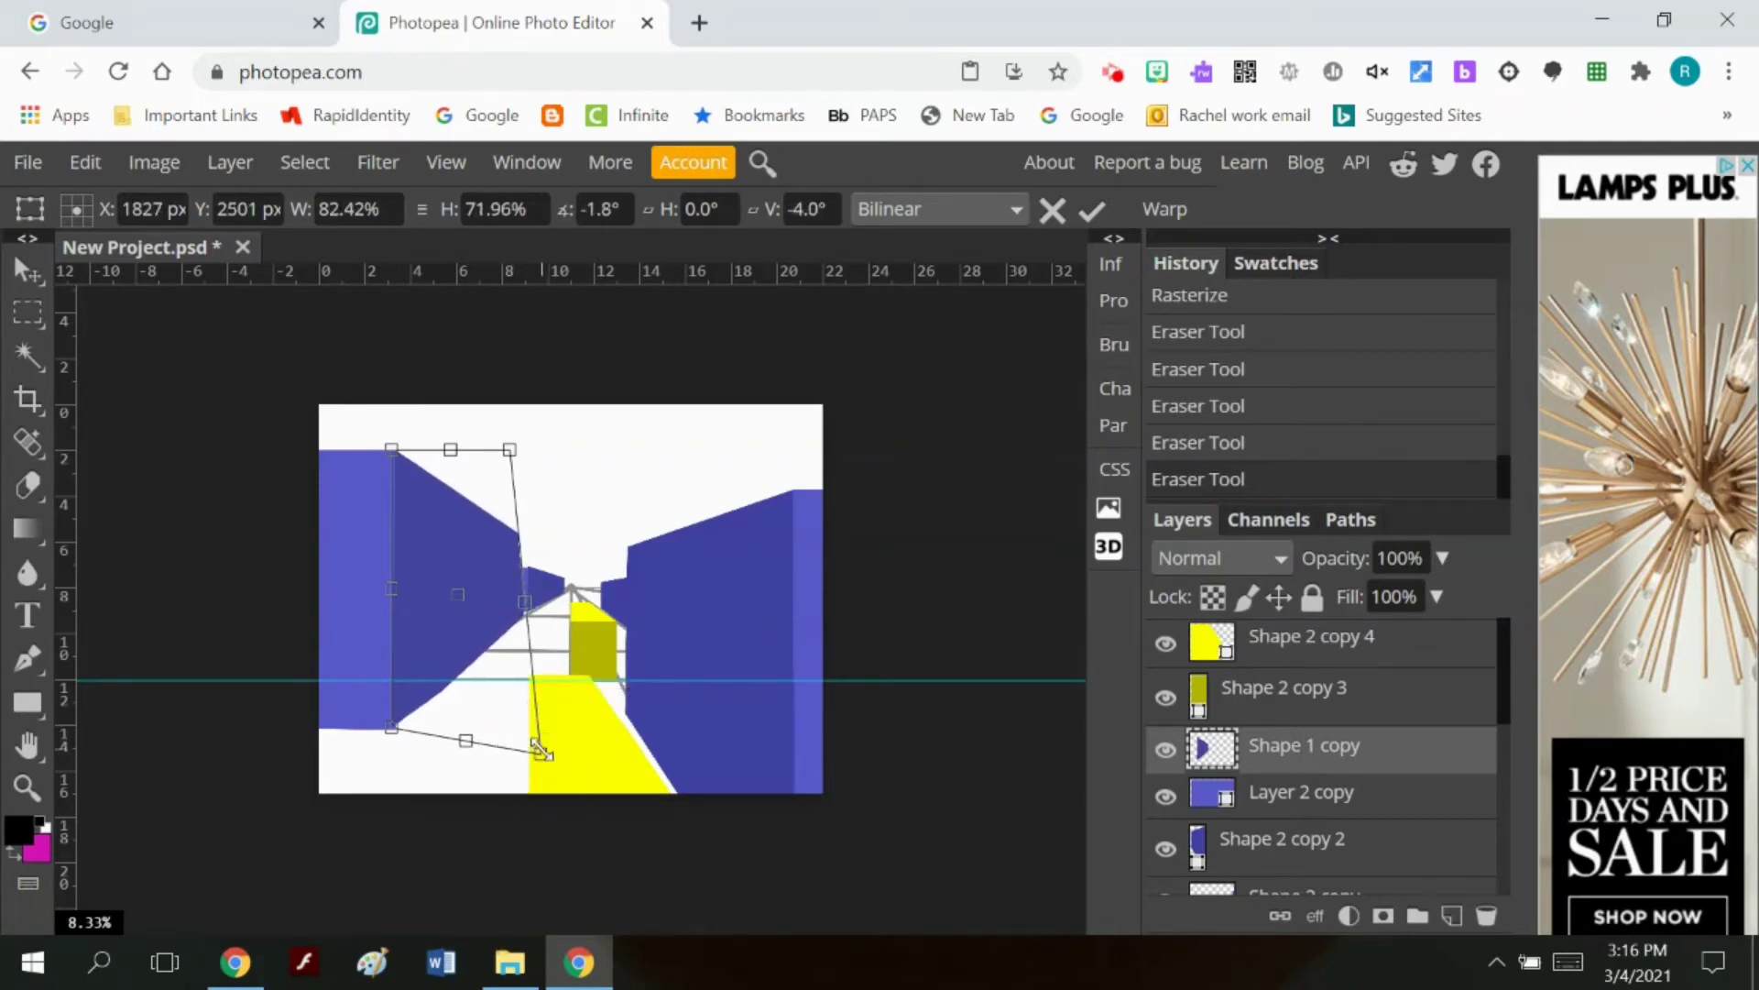
{"action": "left_click", "coordinate": [1090, 209]}
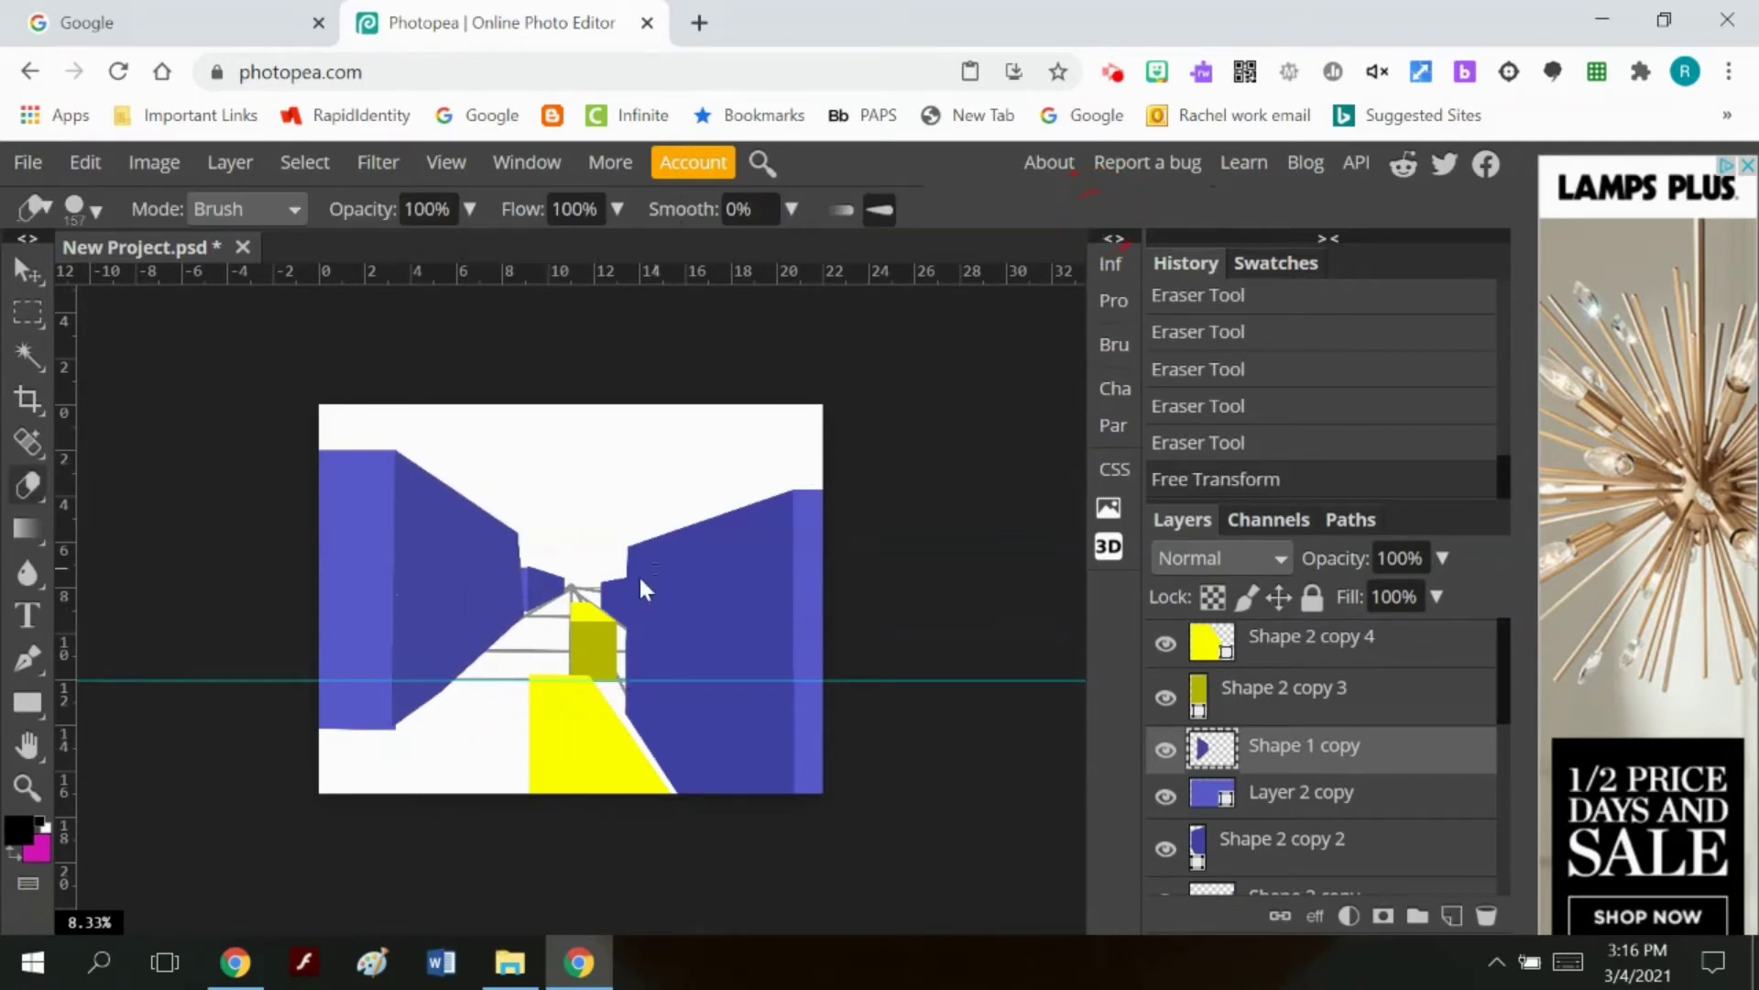
{"action": "left_click", "coordinate": [570, 585]}
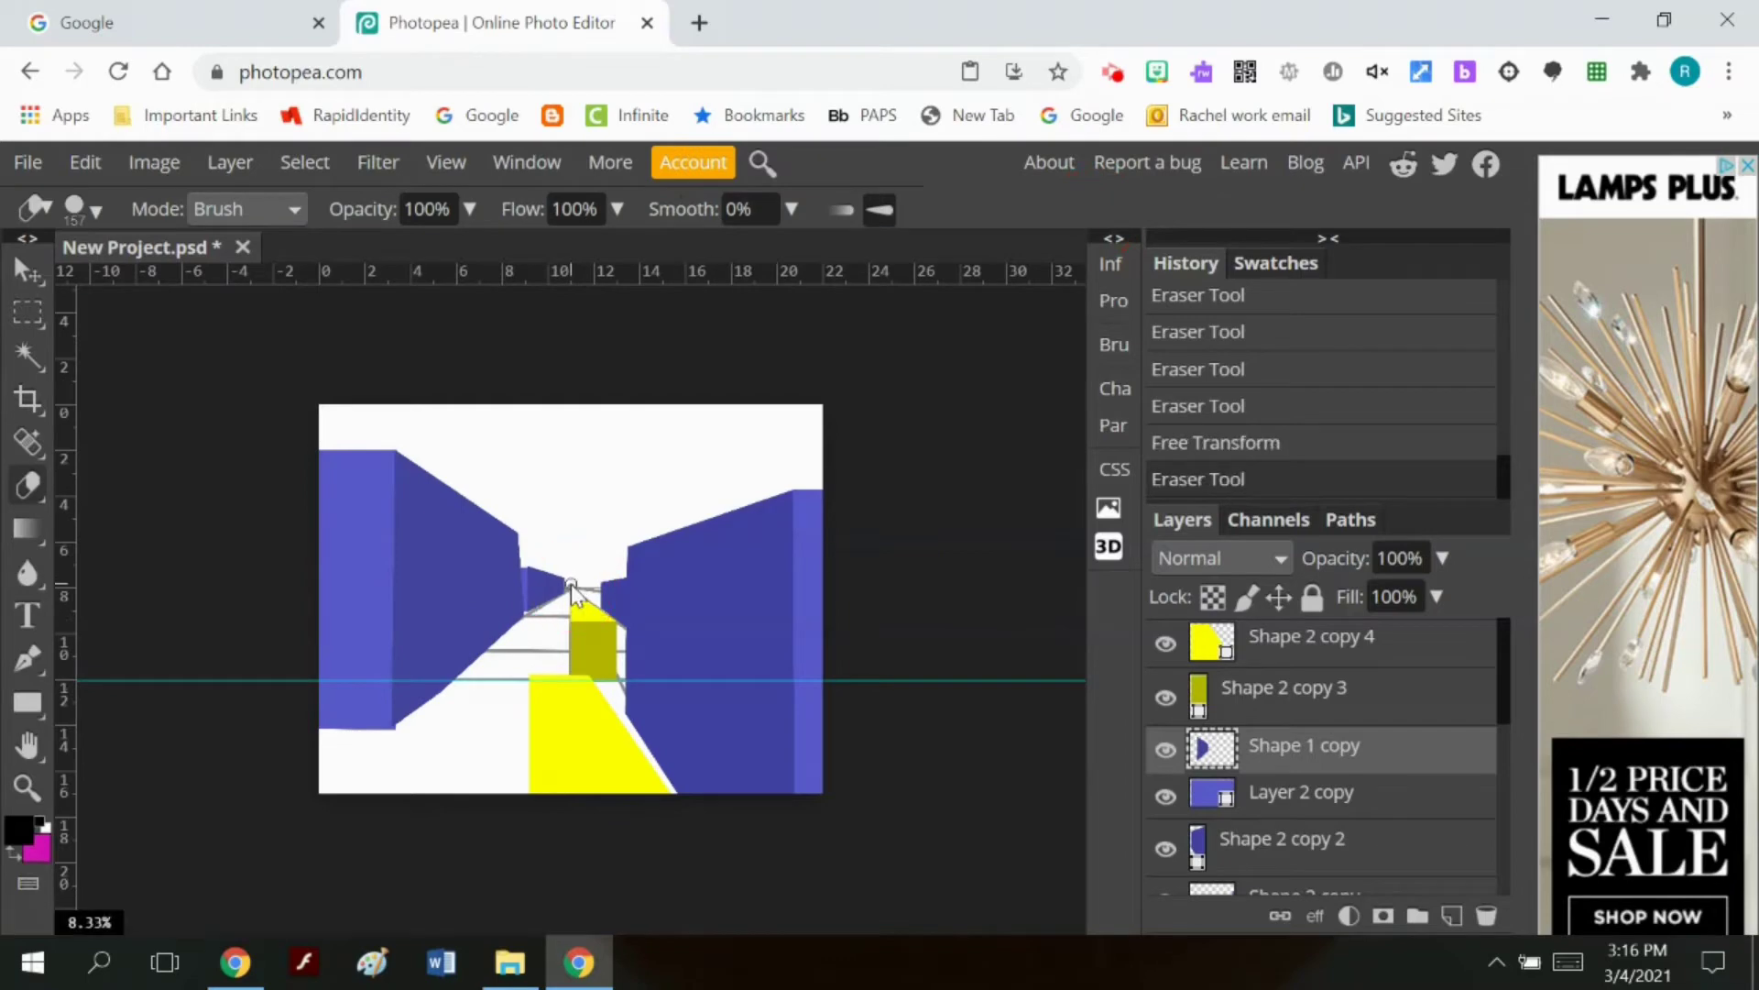
{"action": "left_click", "coordinate": [395, 728], "text": "shift"}
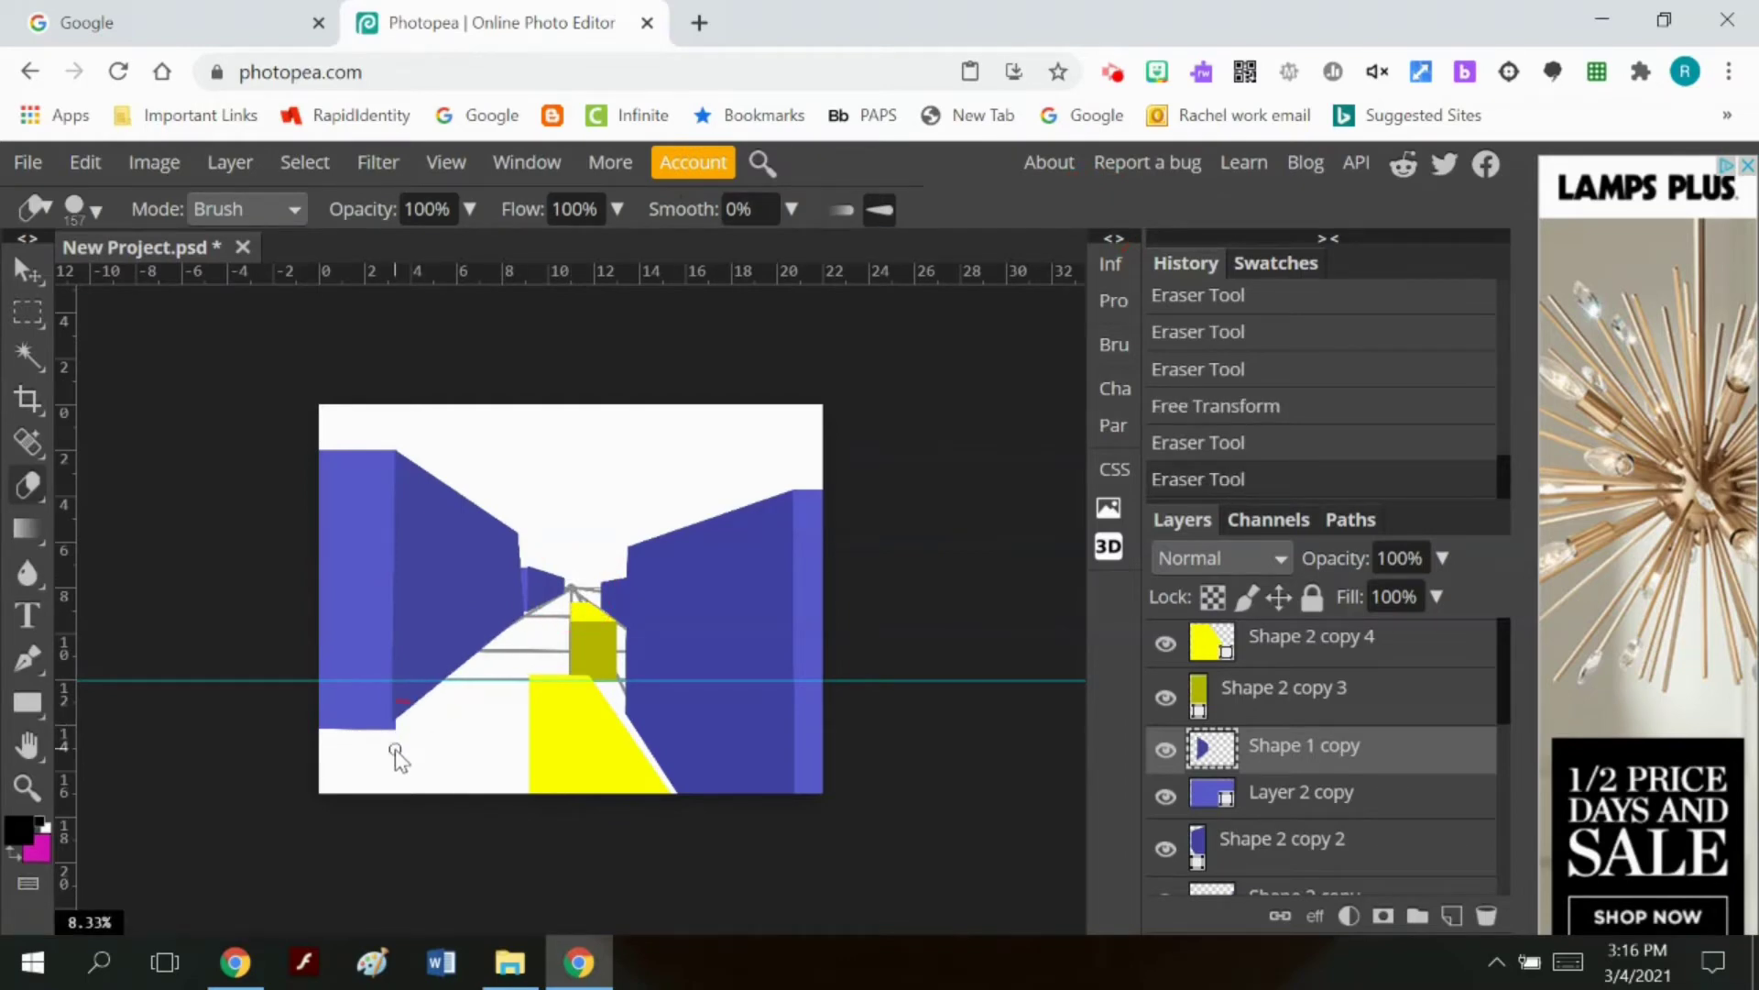
Step: Rasterize the Layer 2 copy layer and erase its lower corner where it meets the dark side face
{"action": "left_click", "coordinate": [1207, 796]}
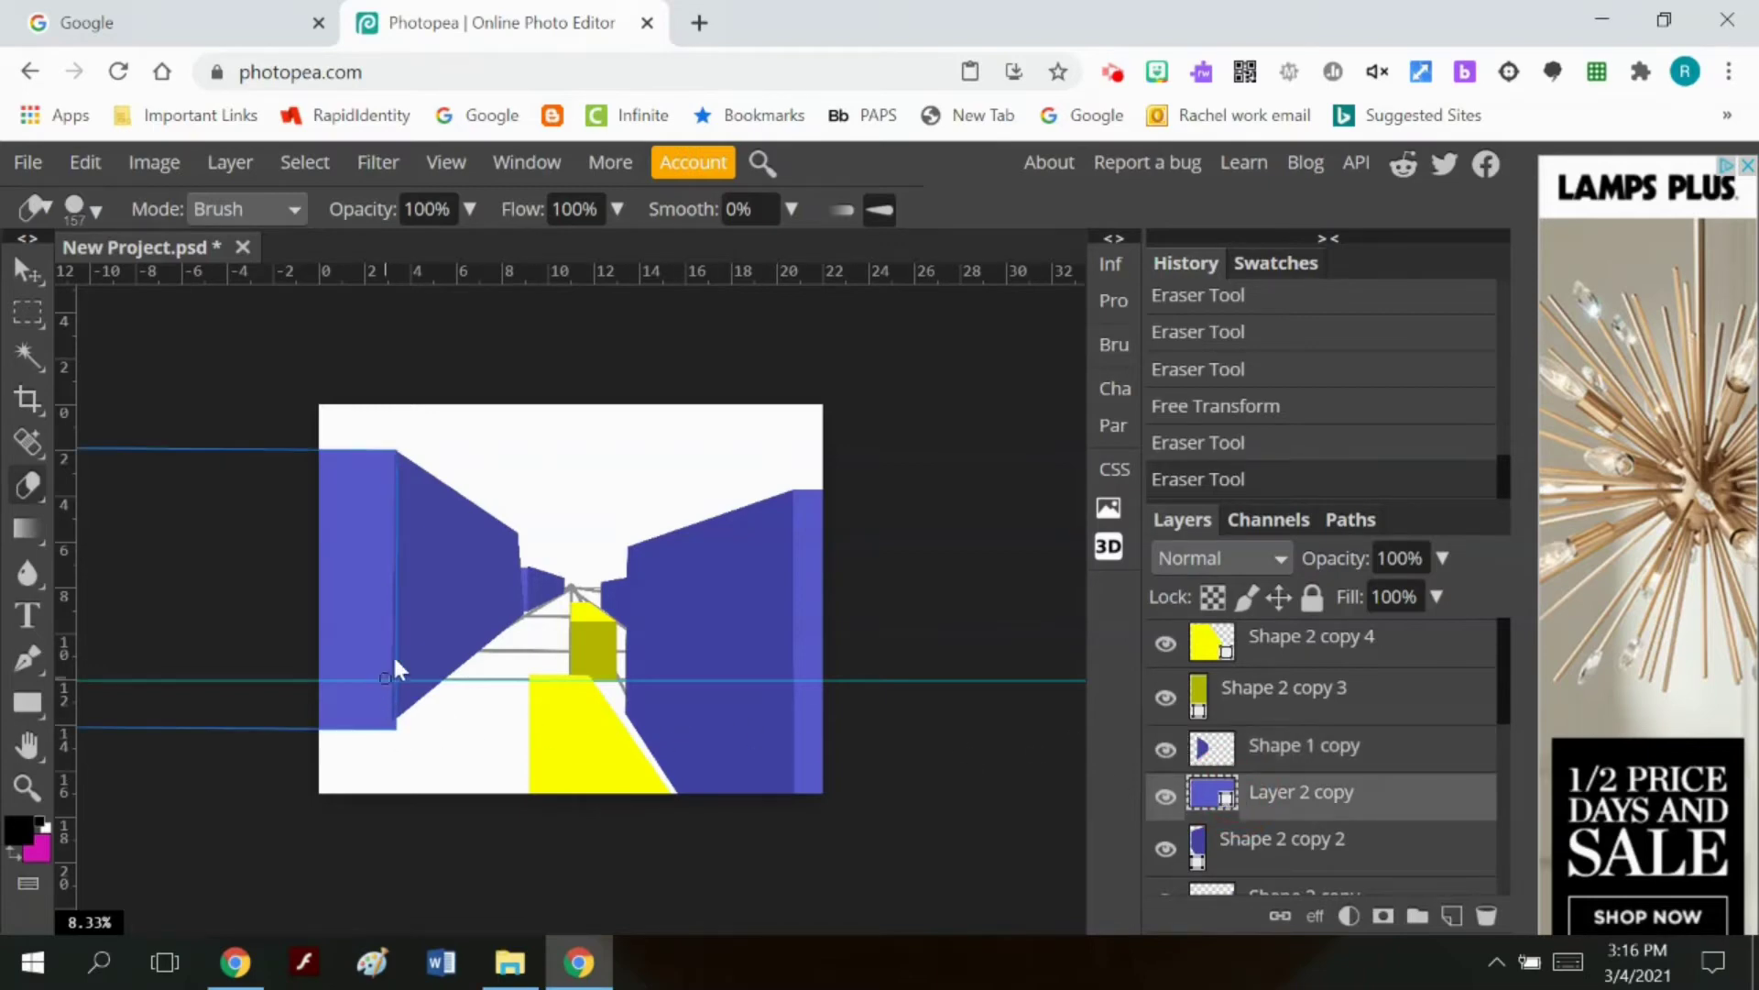
{"action": "right_click", "coordinate": [1280, 792]}
{"action": "left_click", "coordinate": [1130, 491]}
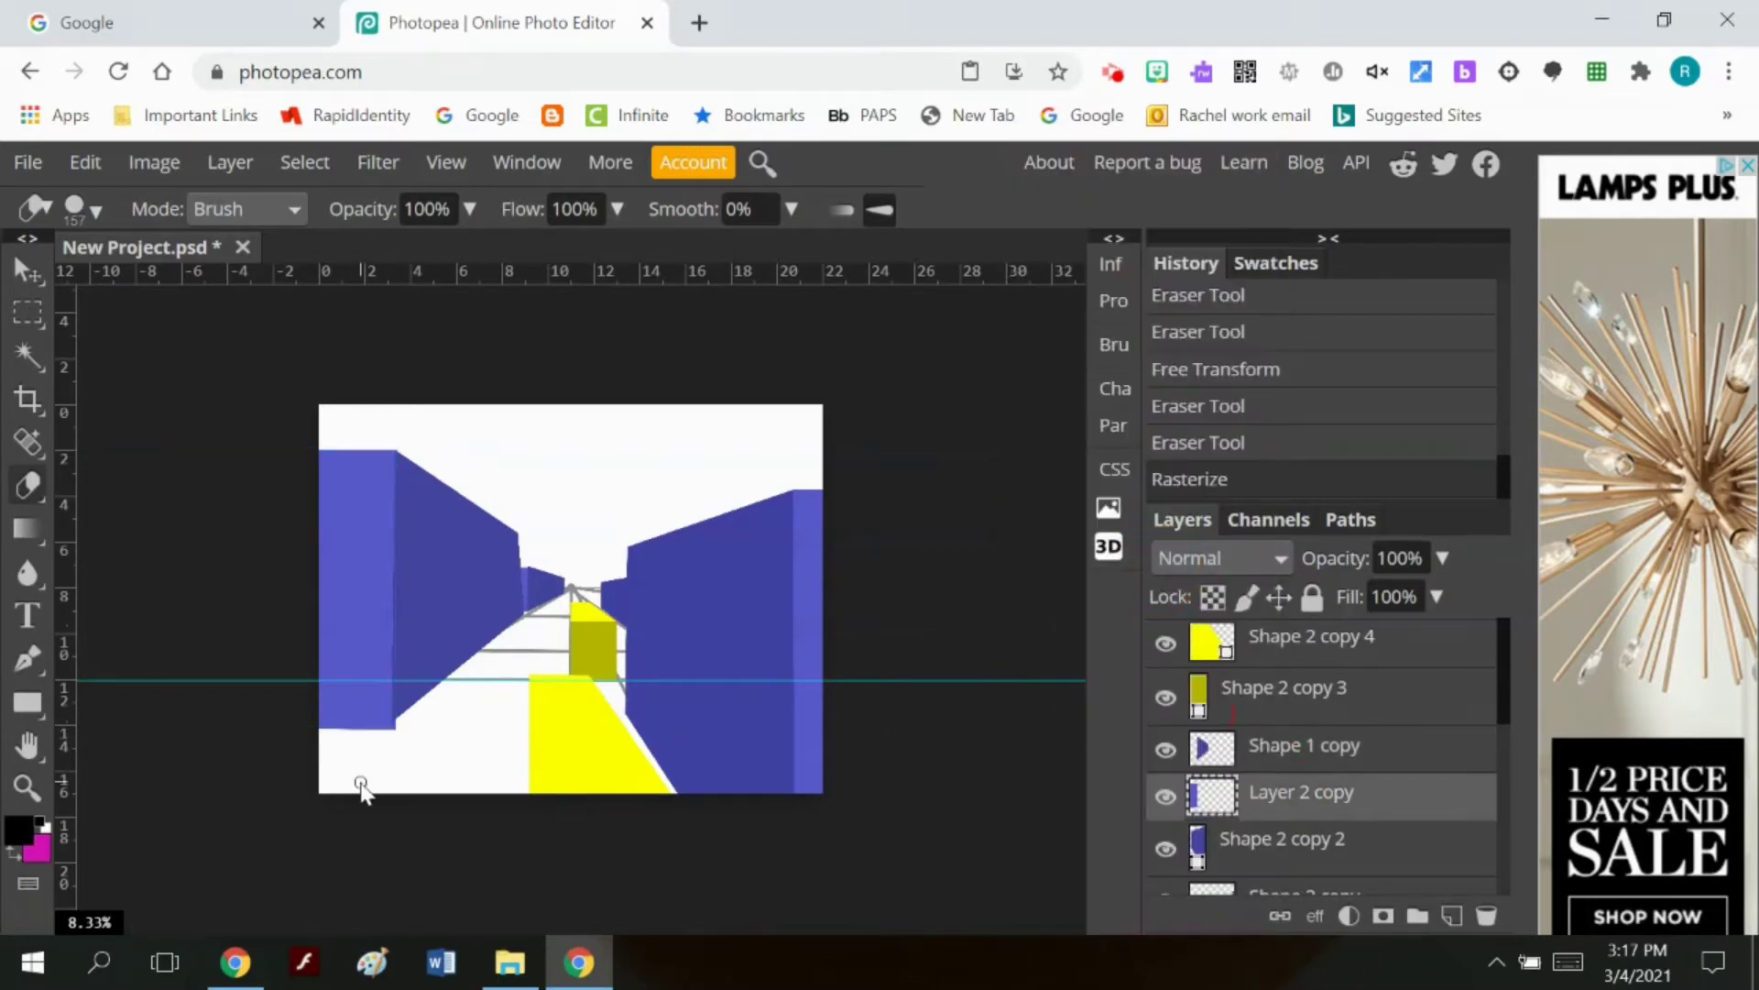
{"action": "left_click", "coordinate": [394, 730]}
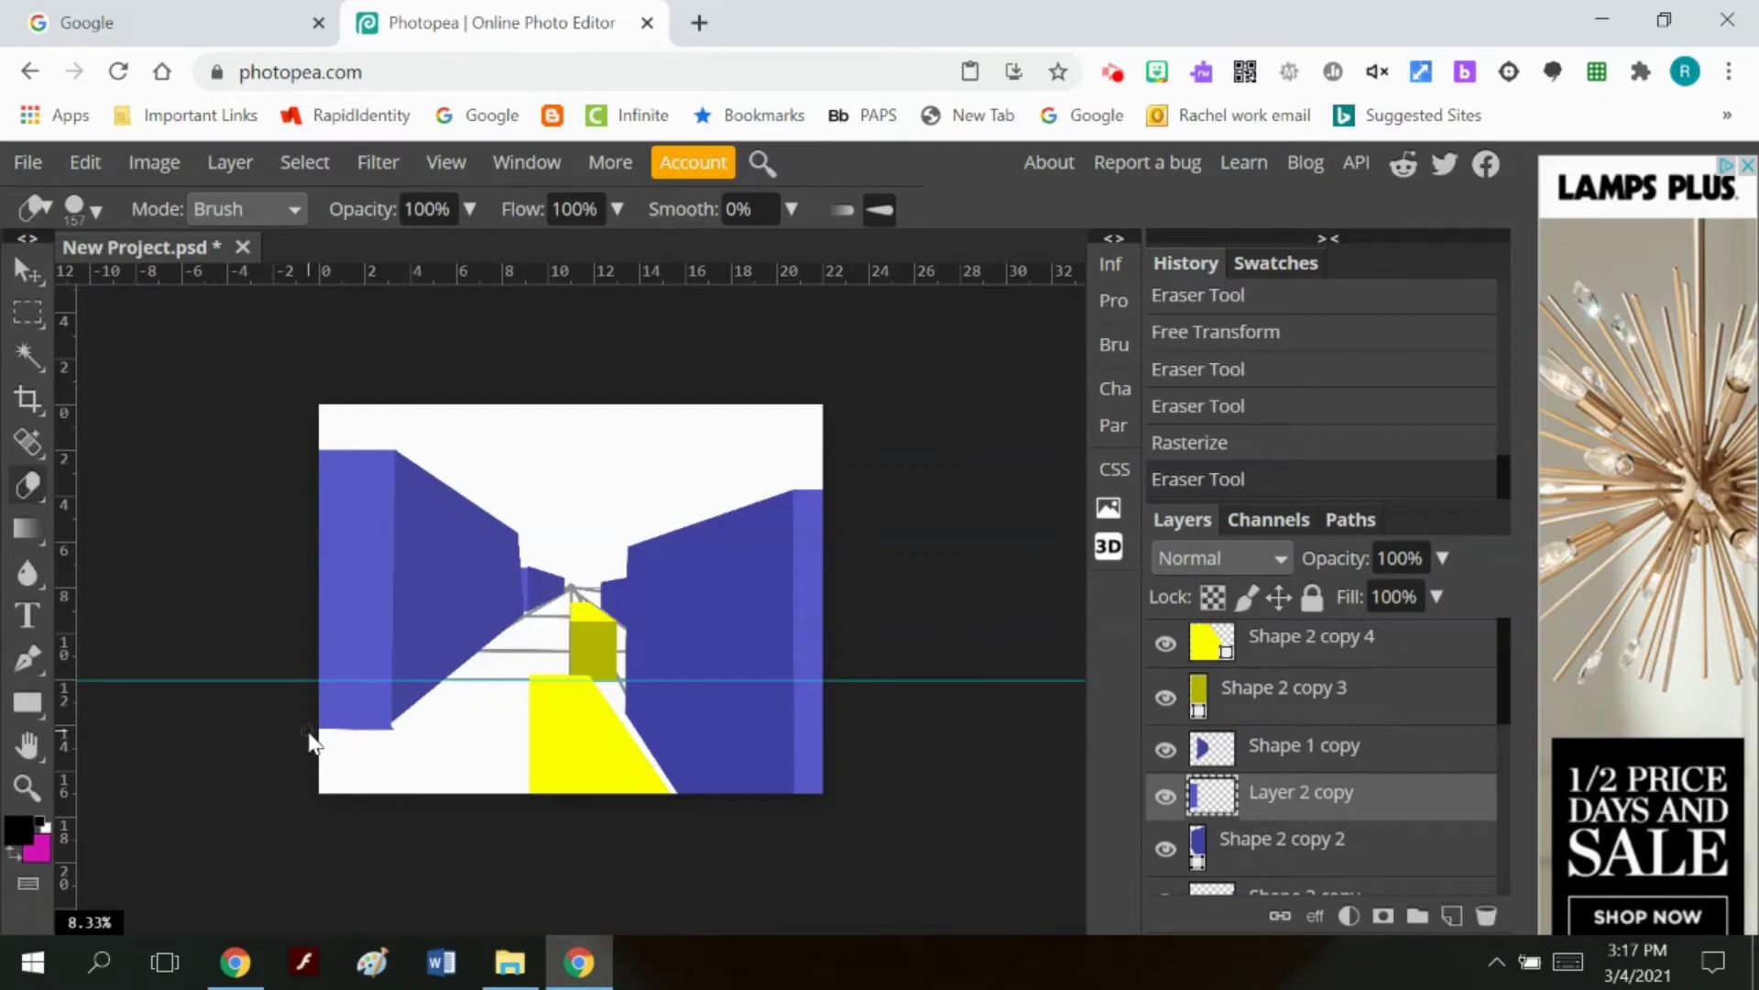
{"action": "left_click_drag", "start_coordinate": [309, 740], "coordinate": [309, 740]}
{"action": "key", "text": "ctrl+z"}
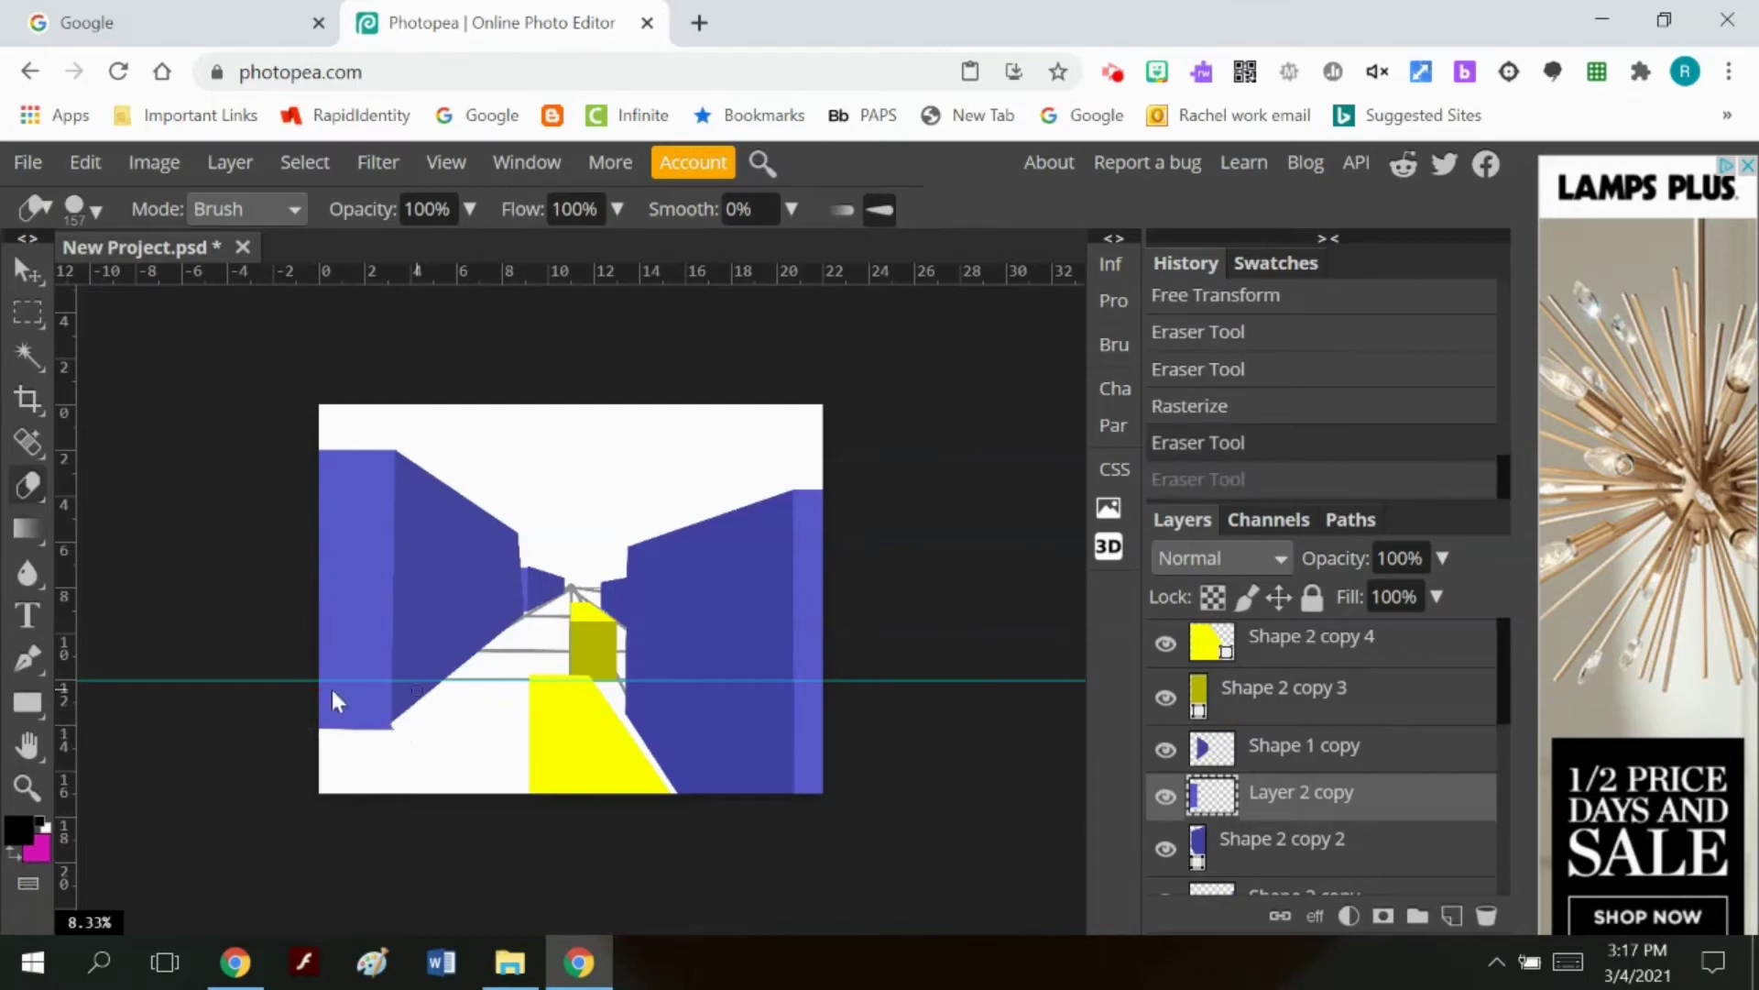
Step: Move the horizontal guide down to the side face's lower outer corner and erase the strip of Layer 2 copy below it
{"action": "left_click", "coordinate": [28, 267]}
{"action": "left_click_drag", "start_coordinate": [247, 679], "coordinate": [245, 720]}
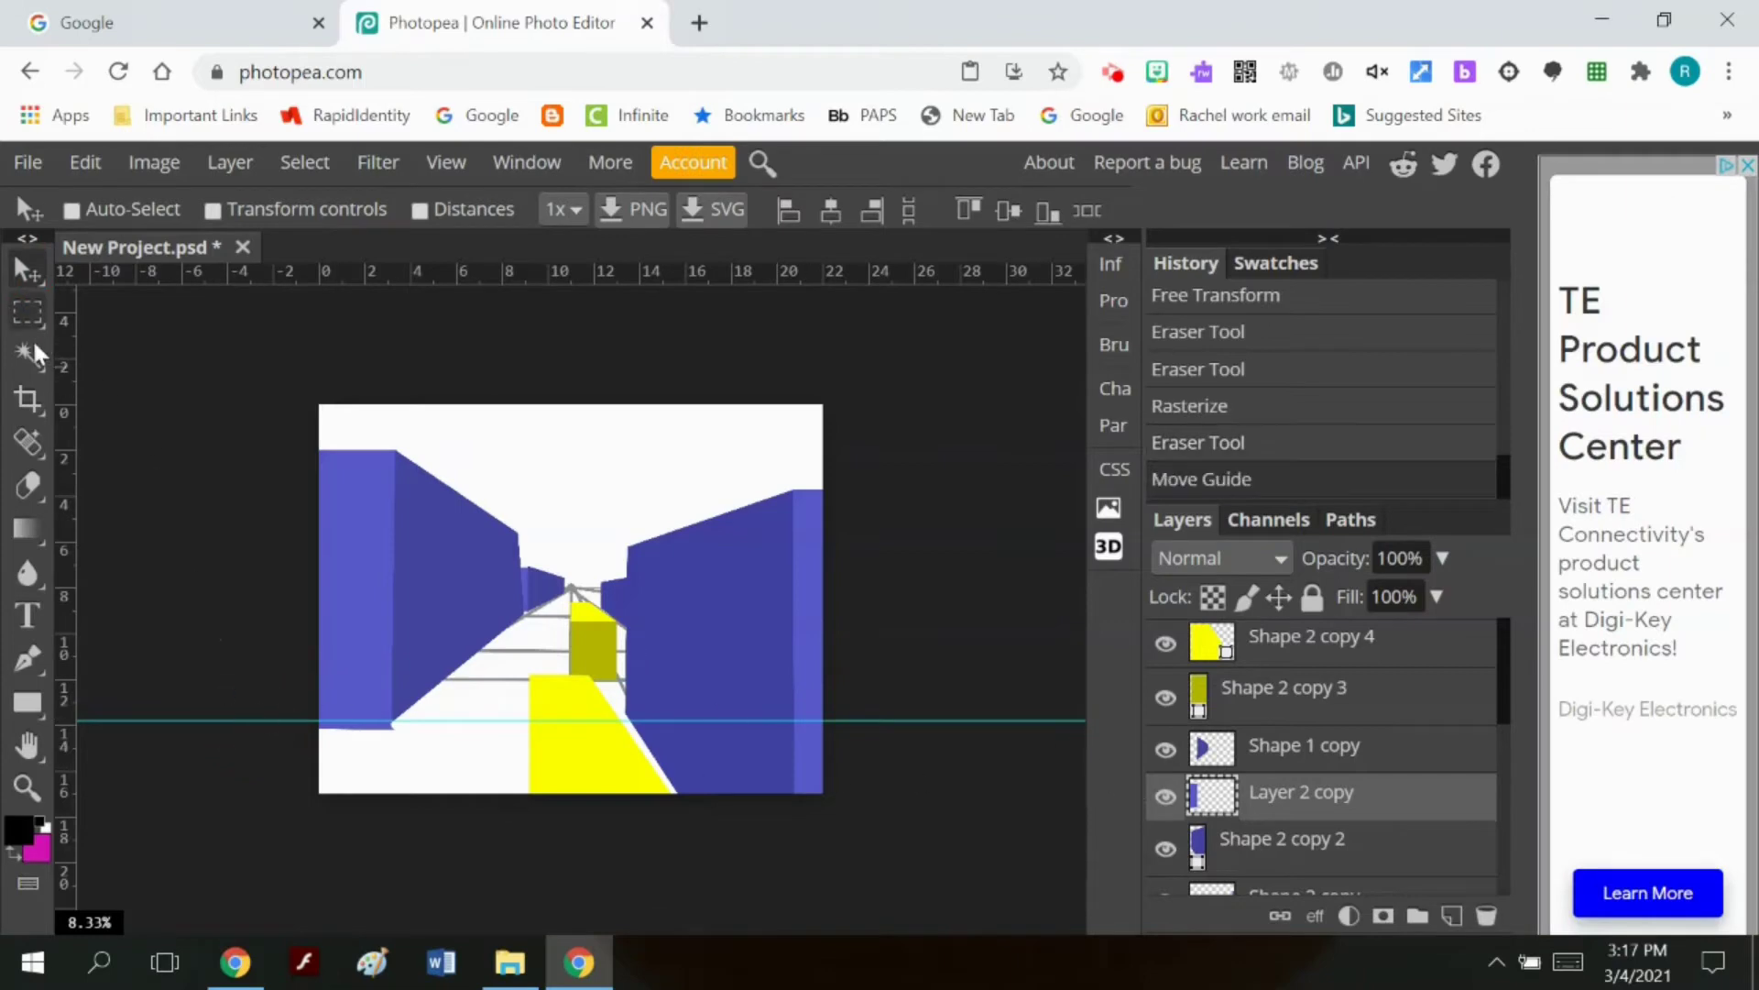
{"action": "left_click", "coordinate": [28, 486]}
{"action": "mouse_move", "coordinate": [389, 726]}
{"action": "left_mouse_down"}
{"action": "mouse_move", "coordinate": [322, 726]}
{"action": "mouse_move", "coordinate": [286, 751]}
{"action": "left_mouse_up"}
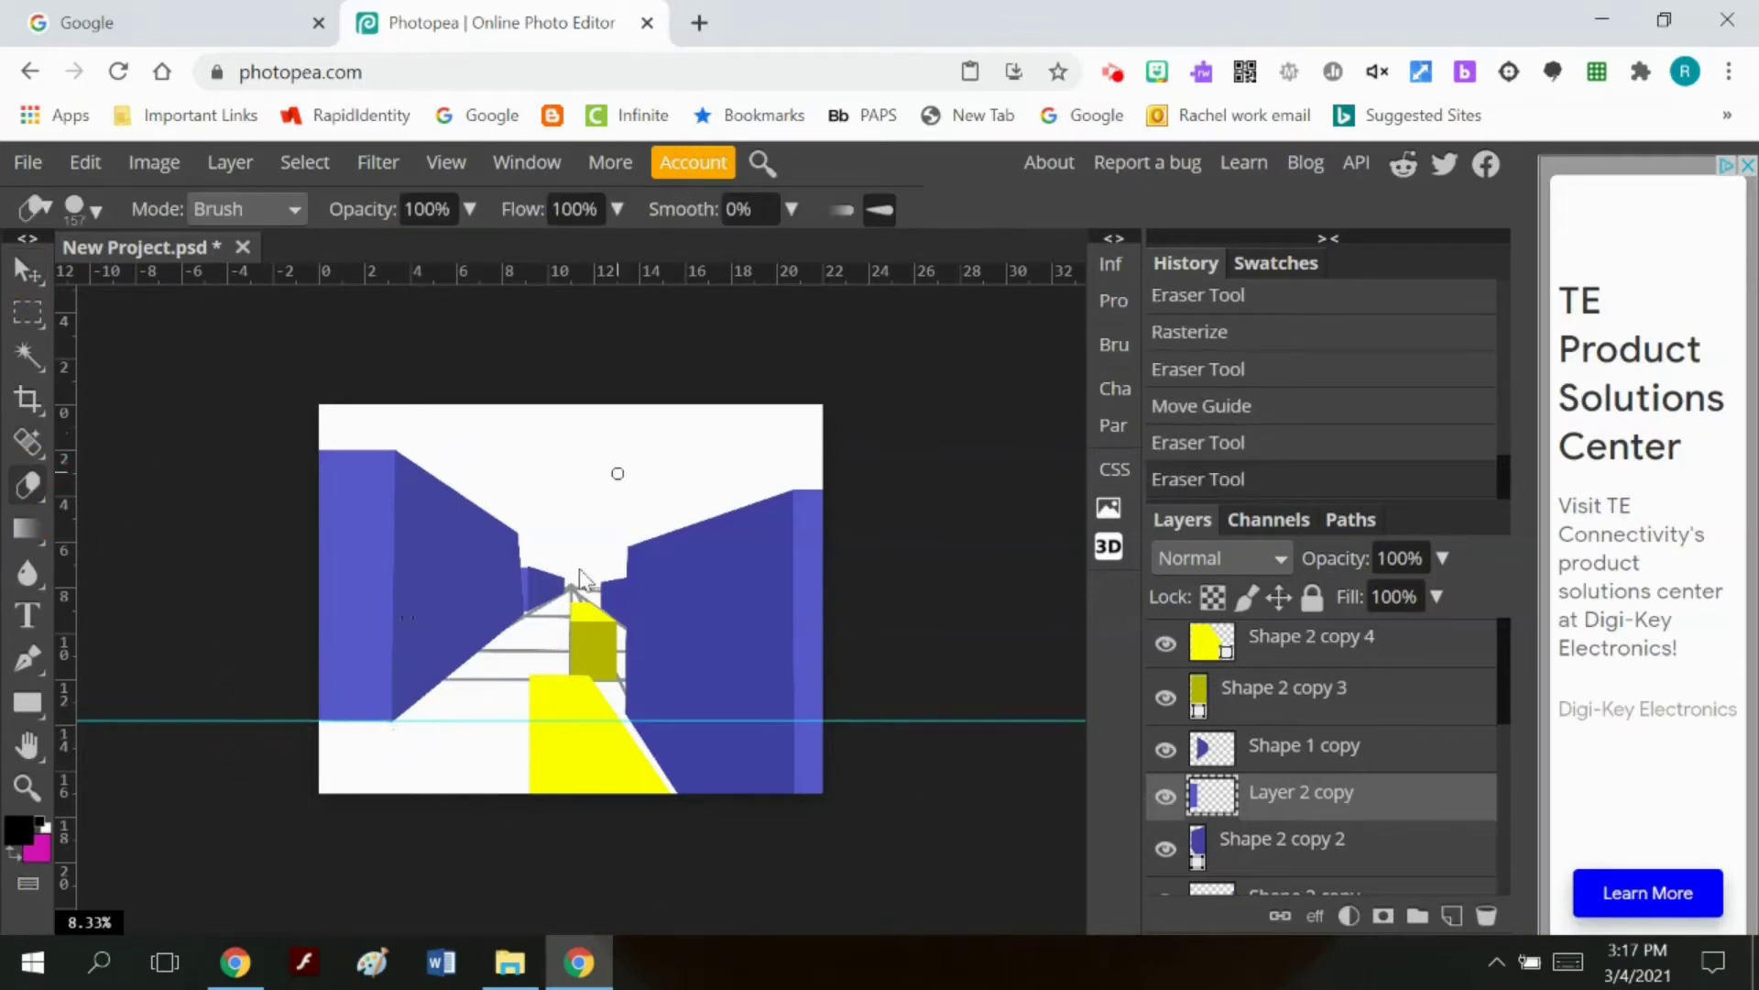
Step: Move the horizontal guide out of the way, below the canvas
{"action": "left_click", "coordinate": [28, 271]}
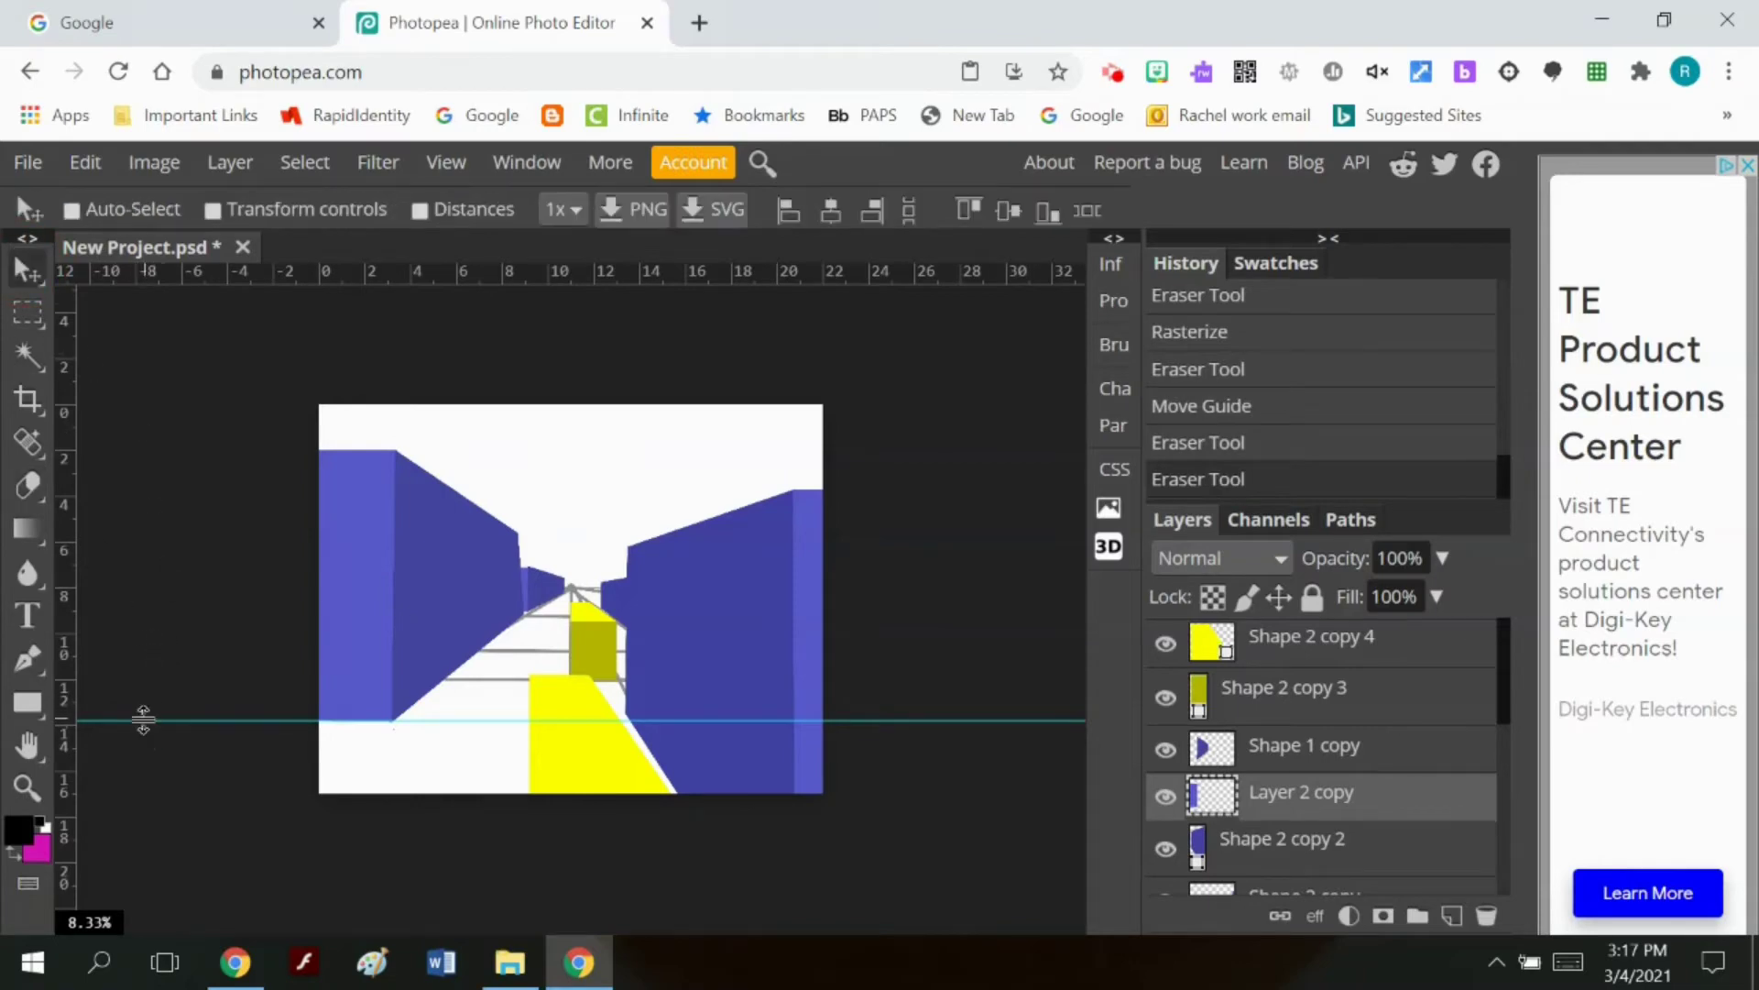
{"action": "left_click_drag", "start_coordinate": [141, 719], "coordinate": [134, 824]}
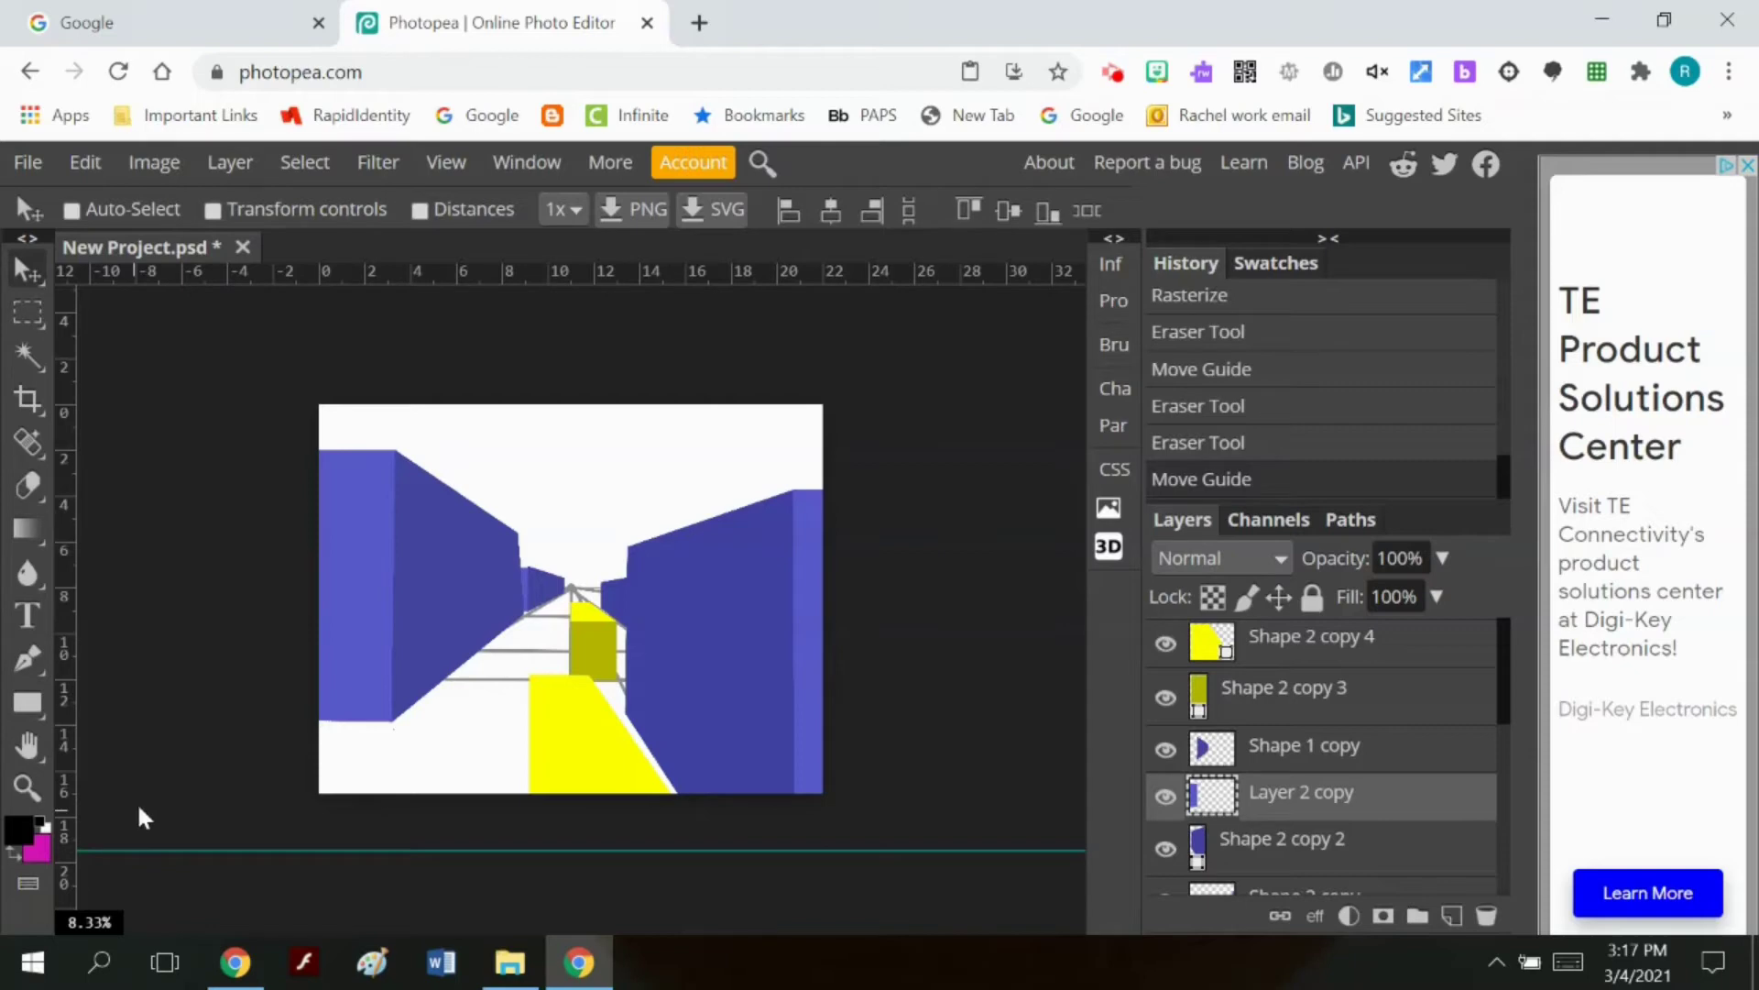
Step: Distort the yellow Shape 2 copy 4 by pulling its upper left corner inward along its top edge
{"action": "left_click", "coordinate": [1198, 636]}
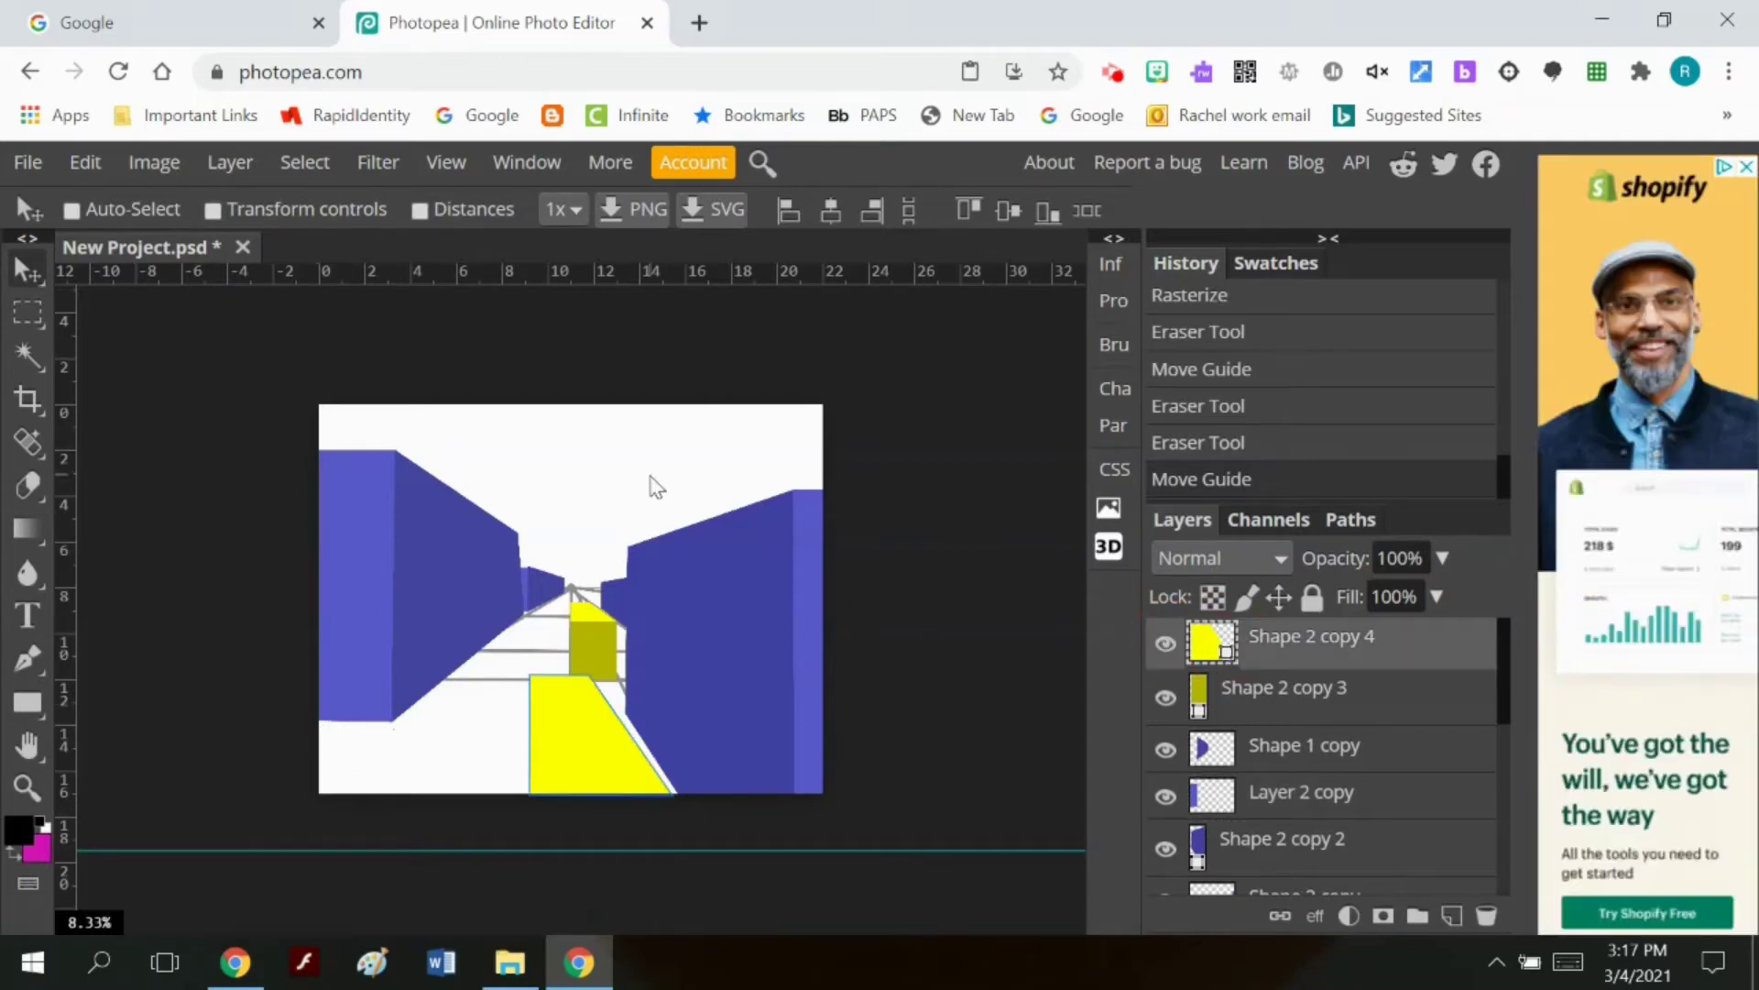
{"action": "left_click", "coordinate": [85, 162]}
{"action": "mouse_move", "coordinate": [137, 838]}
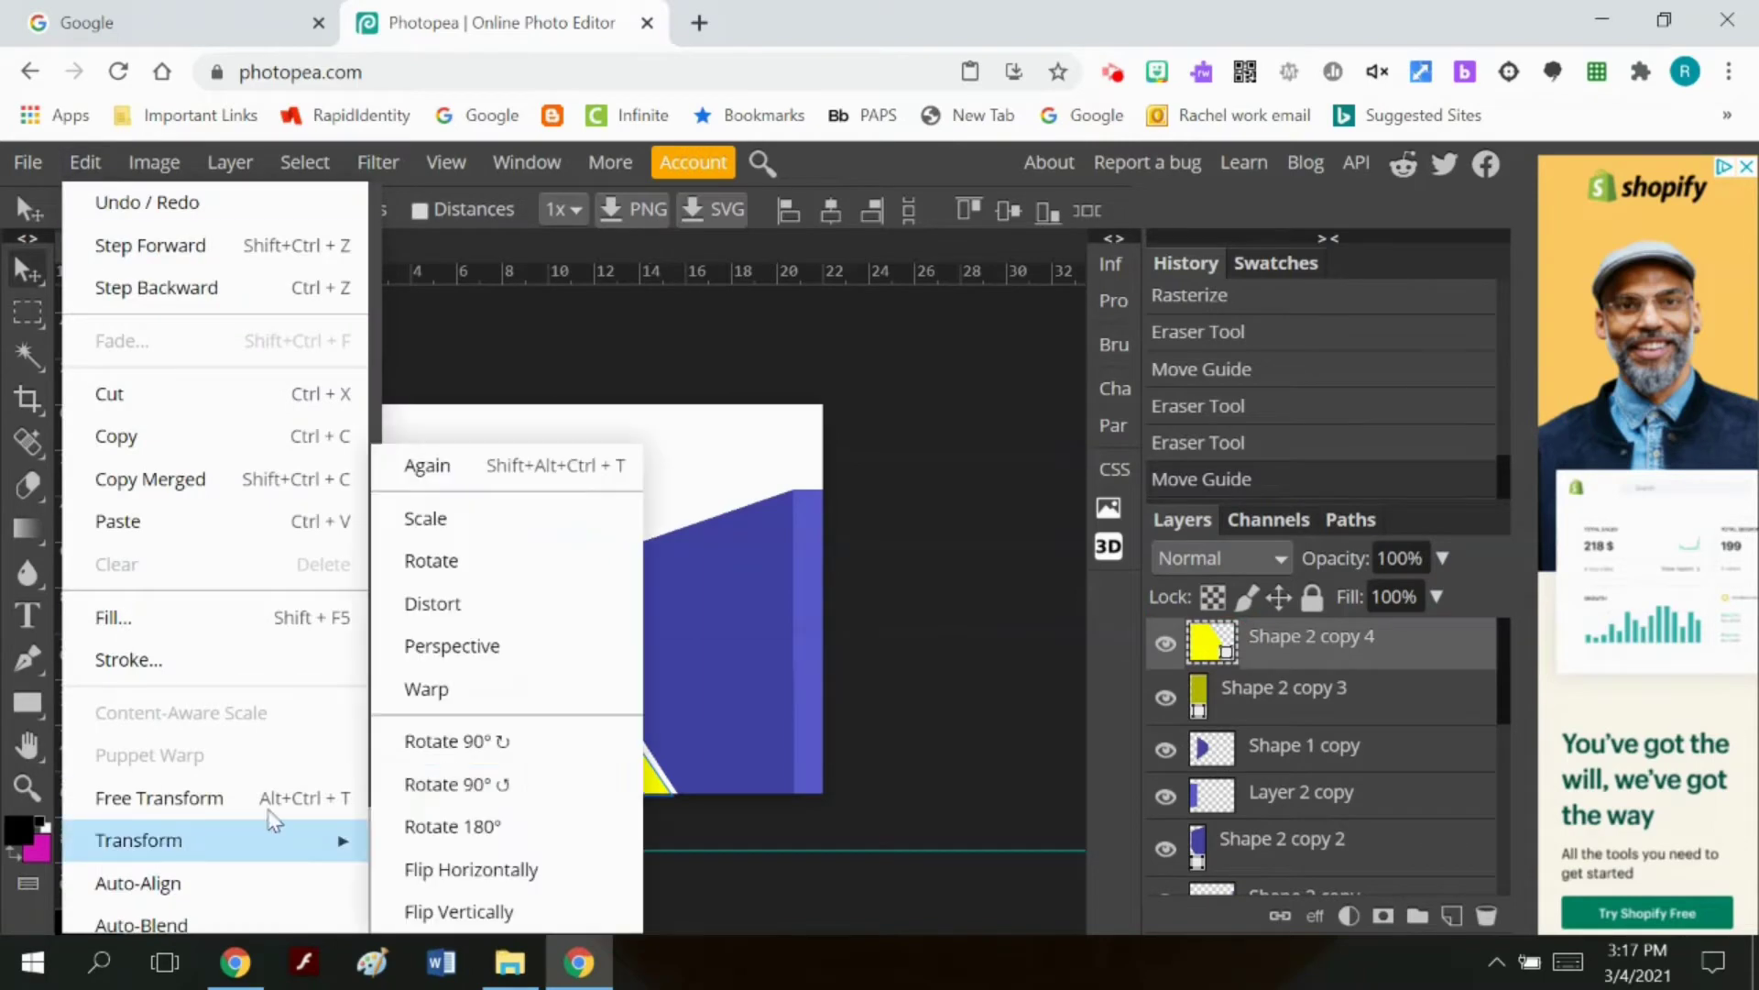
{"action": "left_click", "coordinate": [464, 605]}
{"action": "left_click_drag", "start_coordinate": [529, 676], "coordinate": [557, 678]}
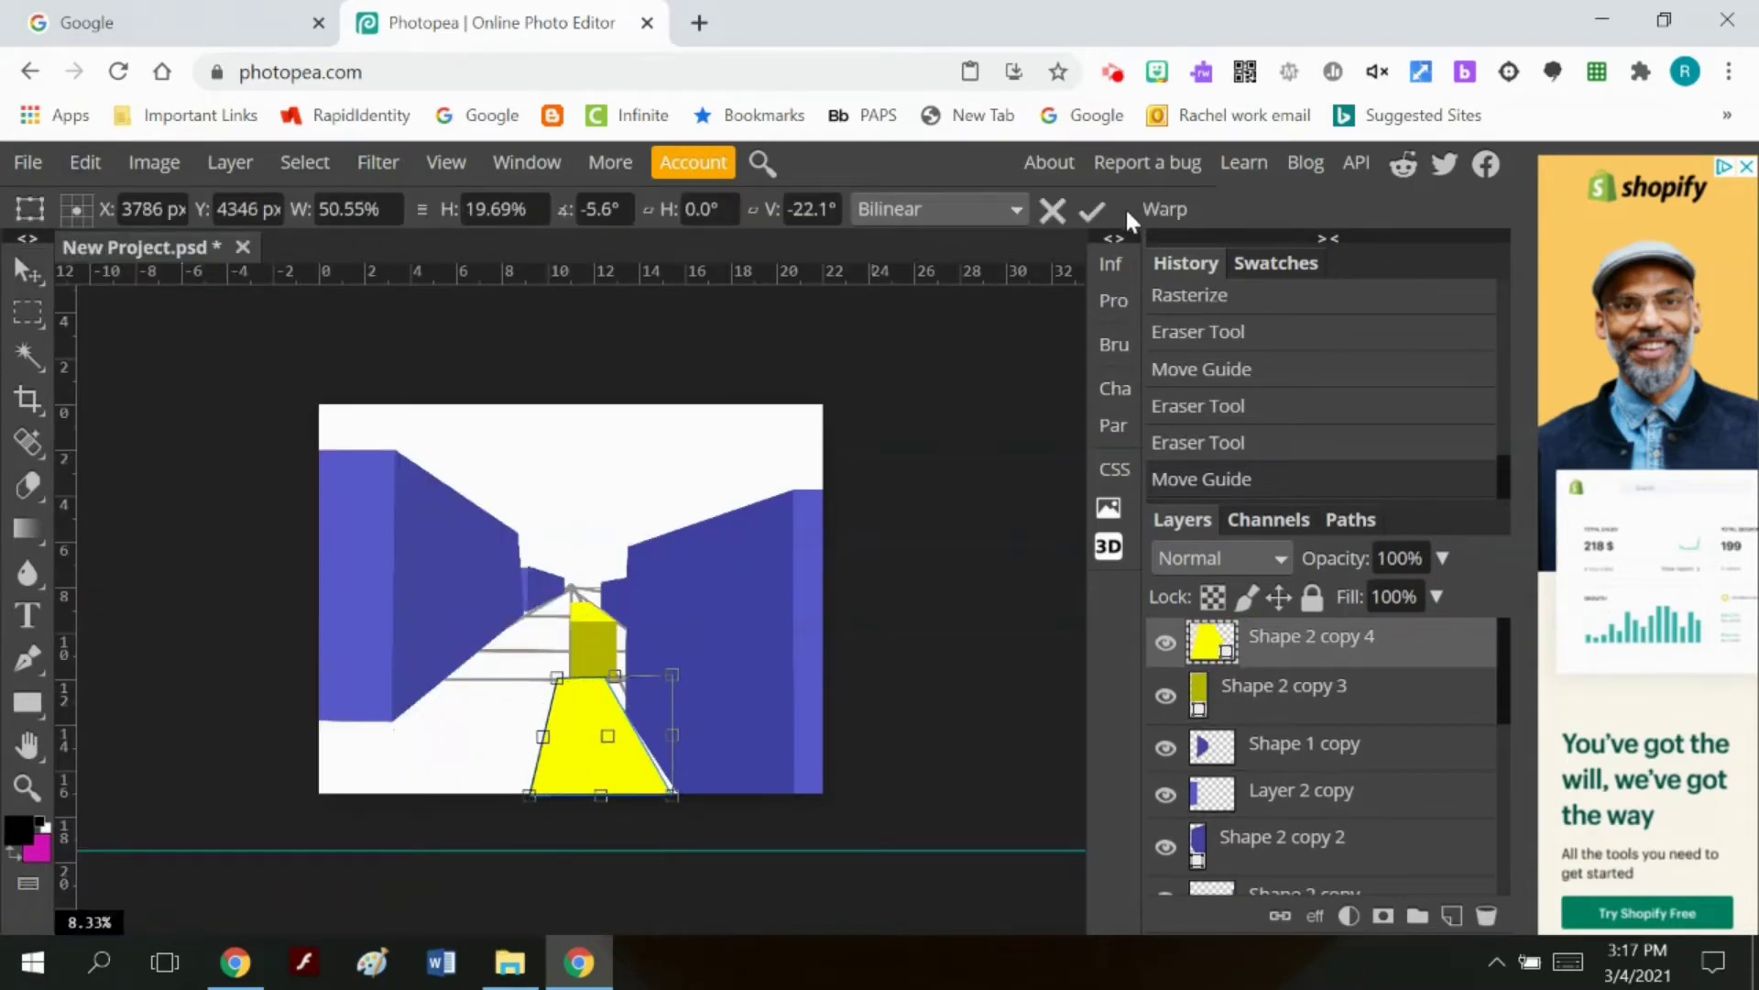
{"action": "left_click", "coordinate": [1090, 211]}
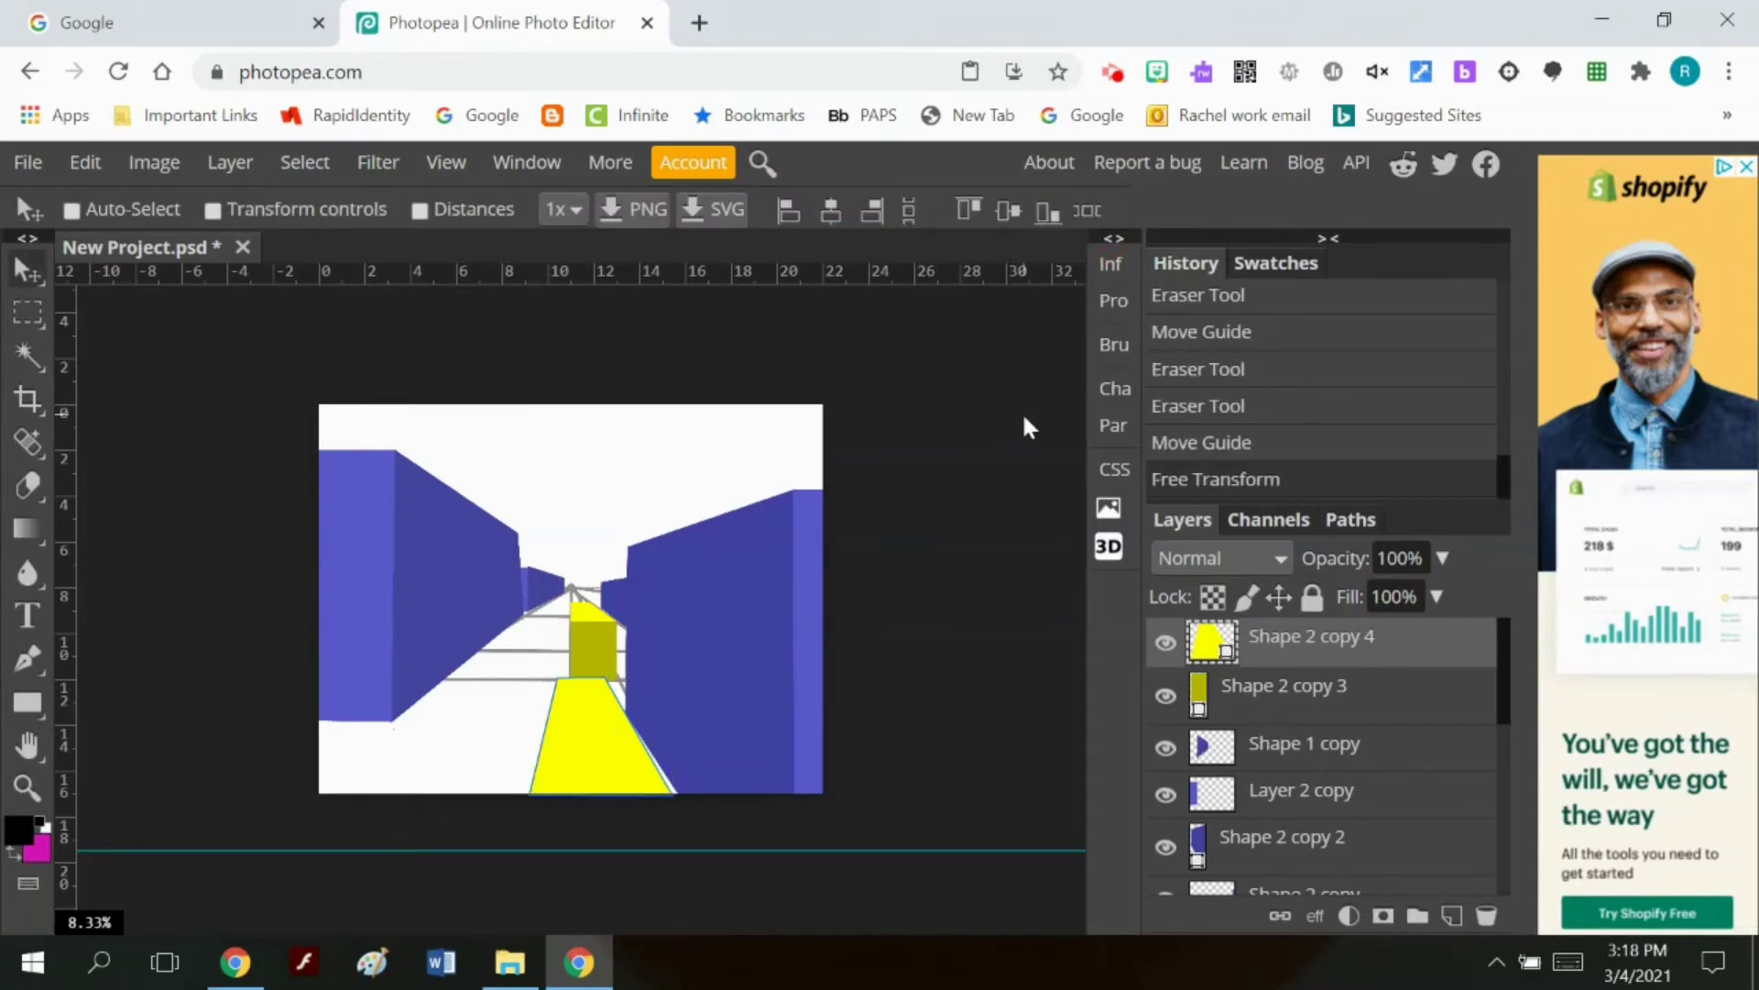
Step: Distort Shape 2 copy 4 by pulling its lower right corner outward over the gap beside the dark blue wall
{"action": "left_click", "coordinate": [85, 162]}
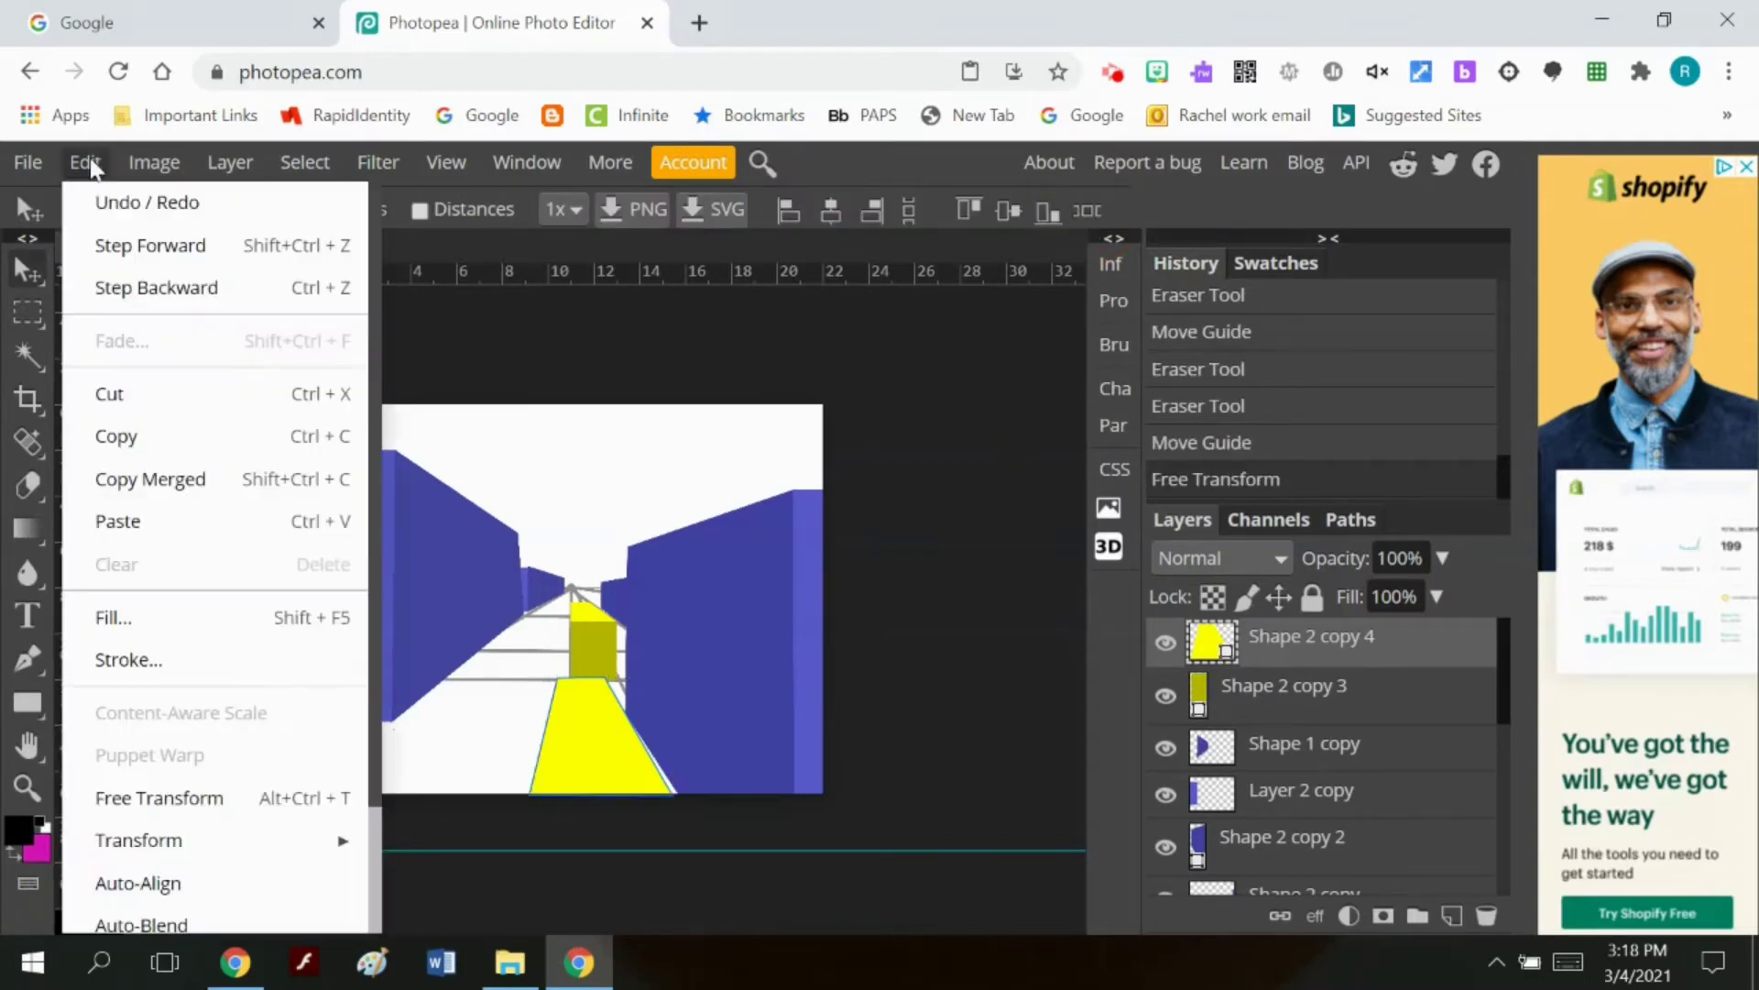
{"action": "mouse_move", "coordinate": [139, 840]}
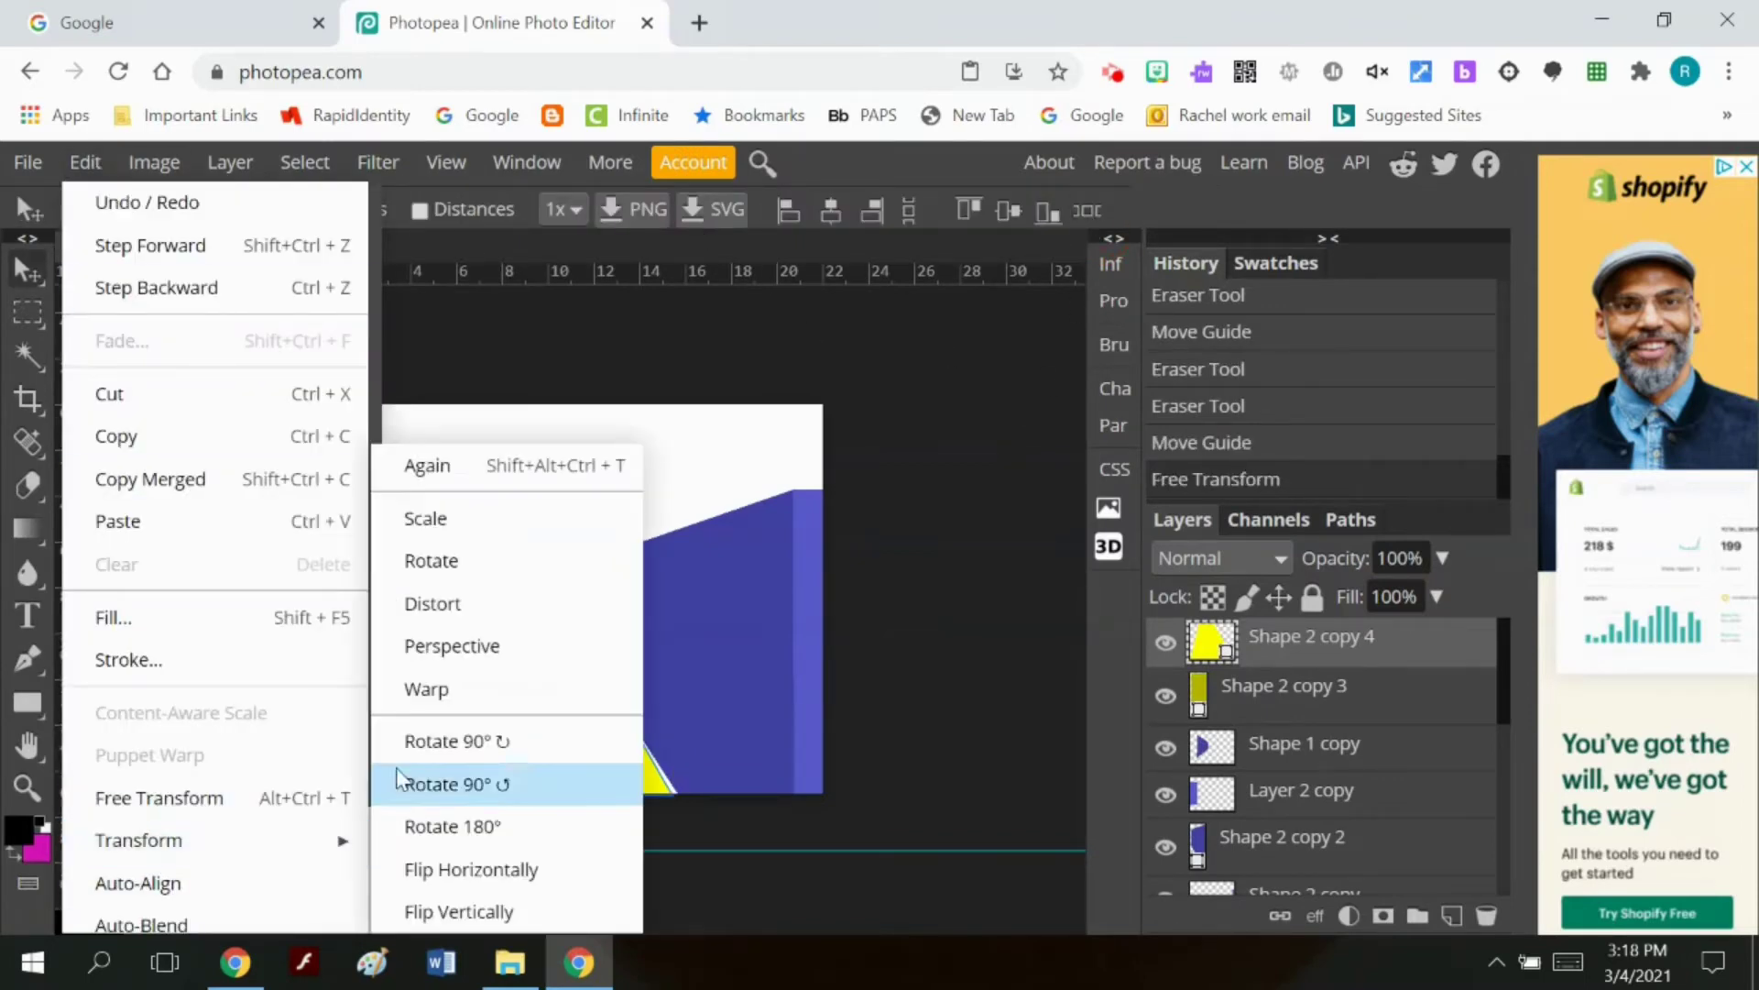
{"action": "left_click", "coordinate": [500, 603]}
{"action": "left_click_drag", "start_coordinate": [667, 796], "coordinate": [687, 800]}
{"action": "left_click", "coordinate": [1093, 211]}
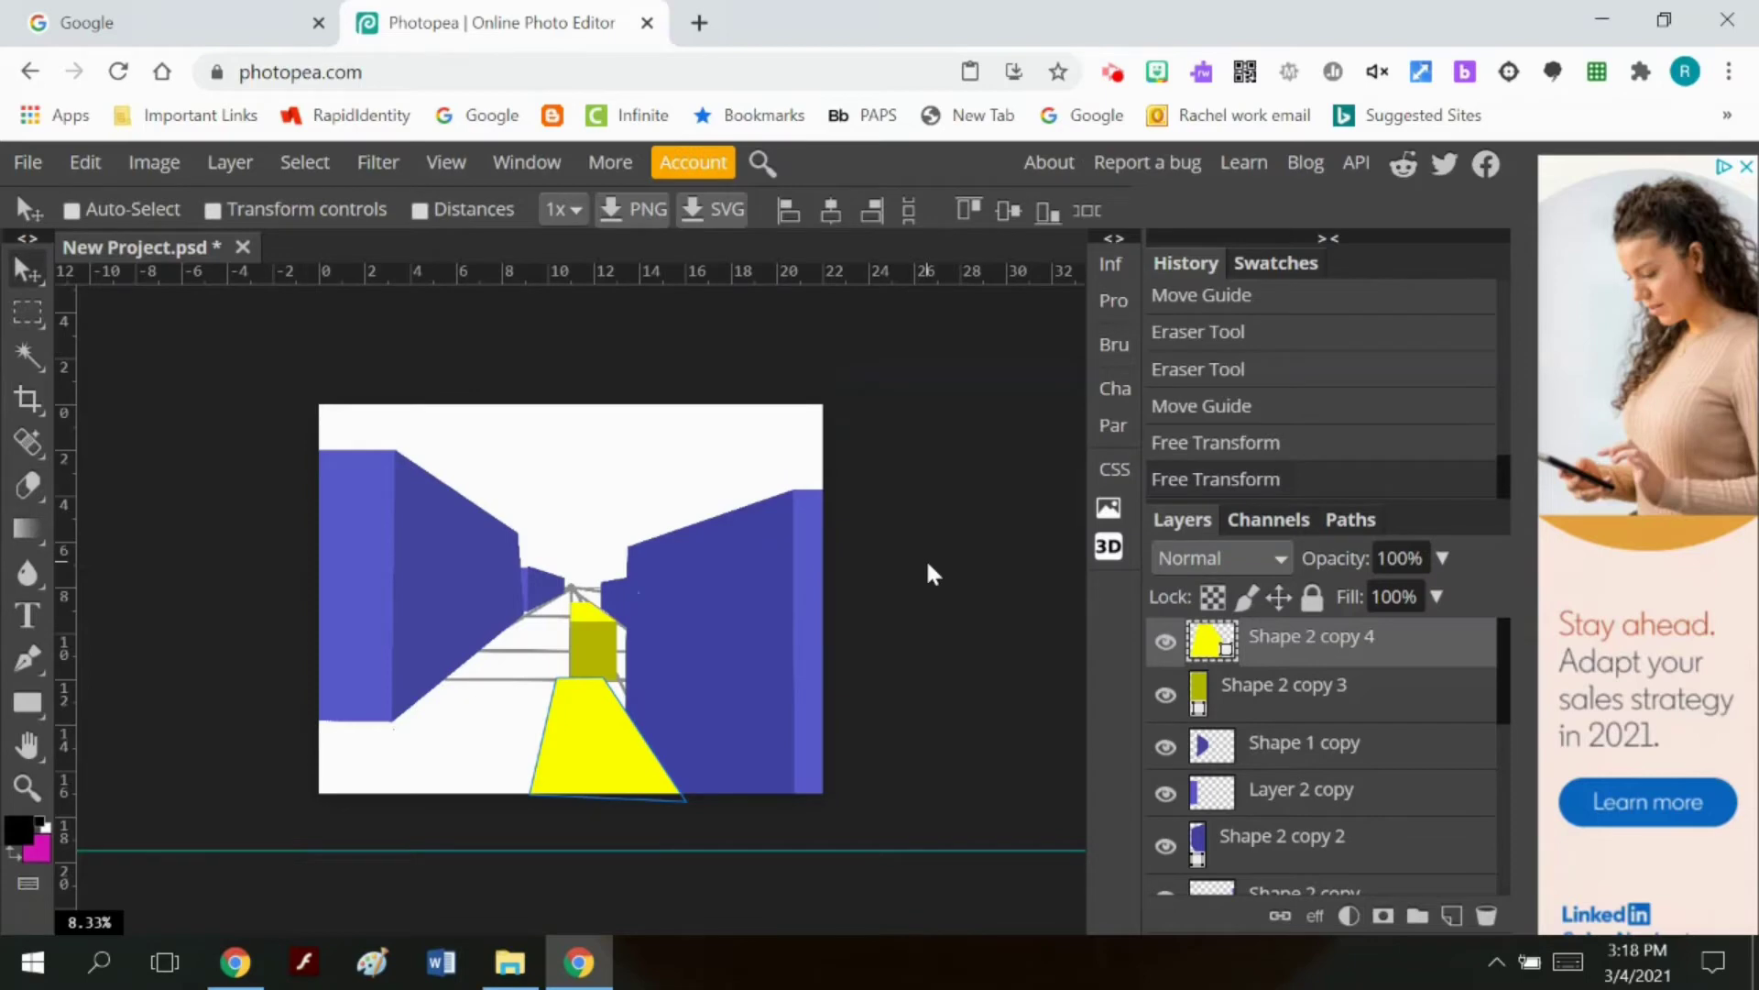
Step: Check the scene with the Layer 1 guide lines hidden and shown, and inspect the distant left box up close
{"action": "scroll", "coordinate": [1347, 838], "scroll_direction": "down", "scroll_amount": 3}
{"action": "left_click", "coordinate": [1156, 875]}
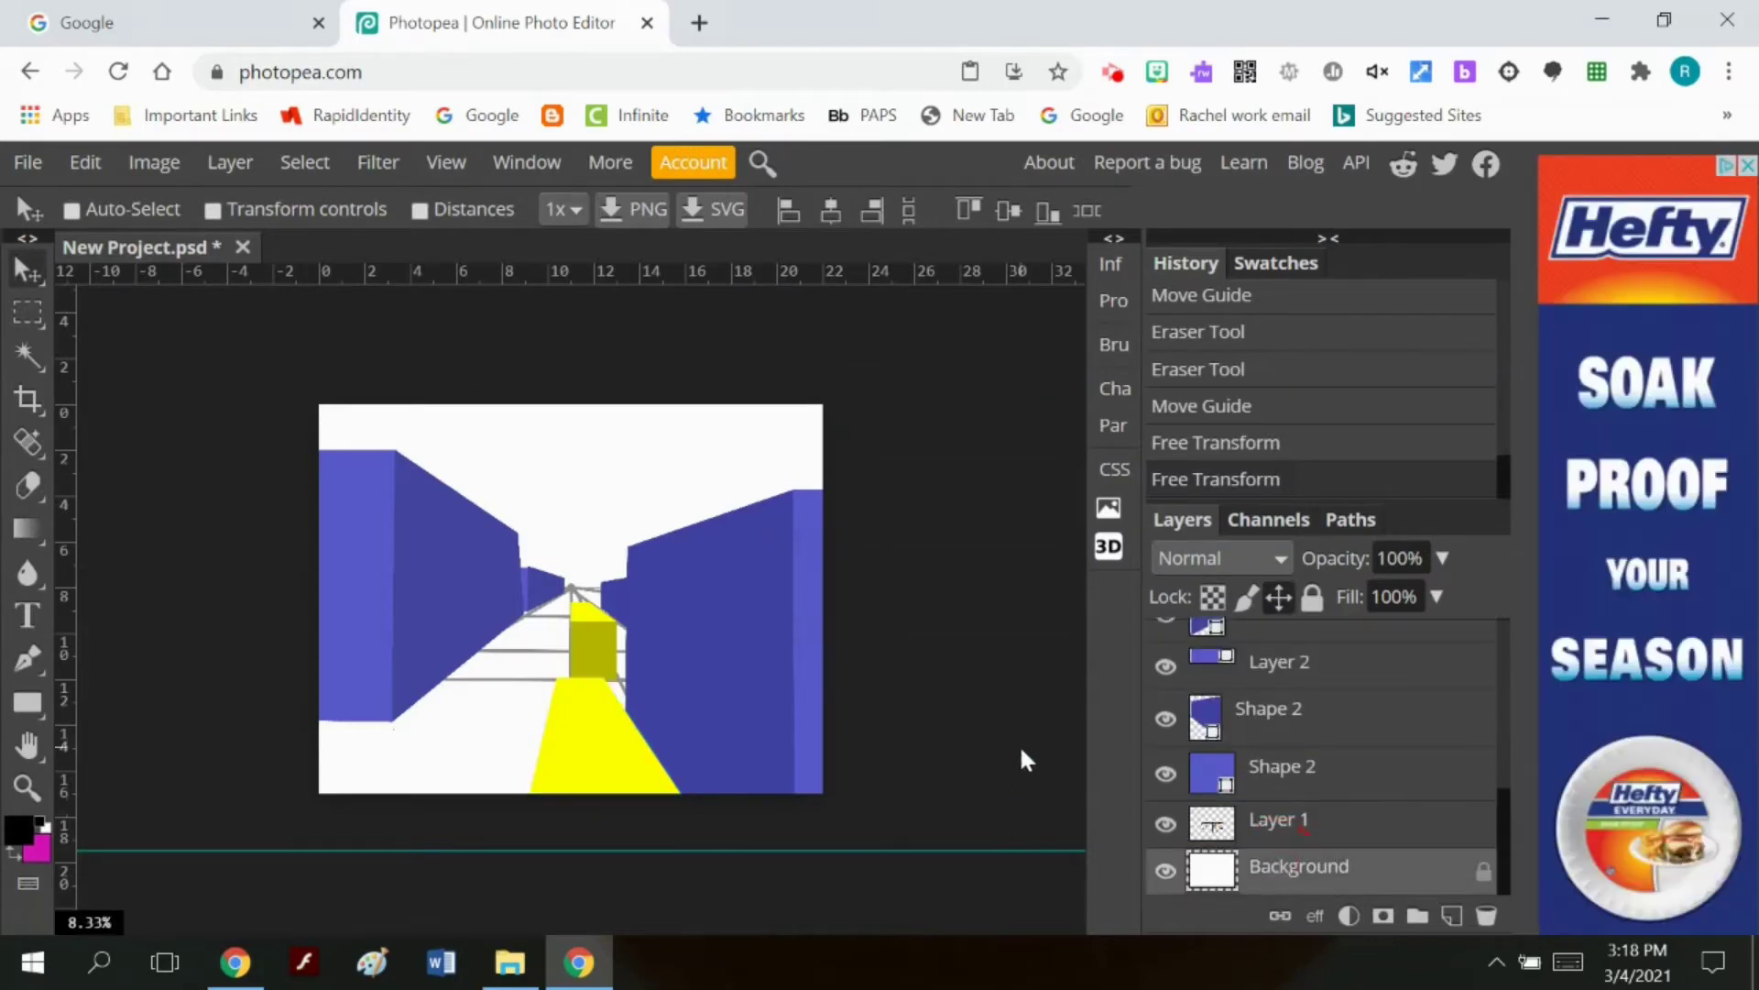
{"action": "left_click", "coordinate": [1164, 823]}
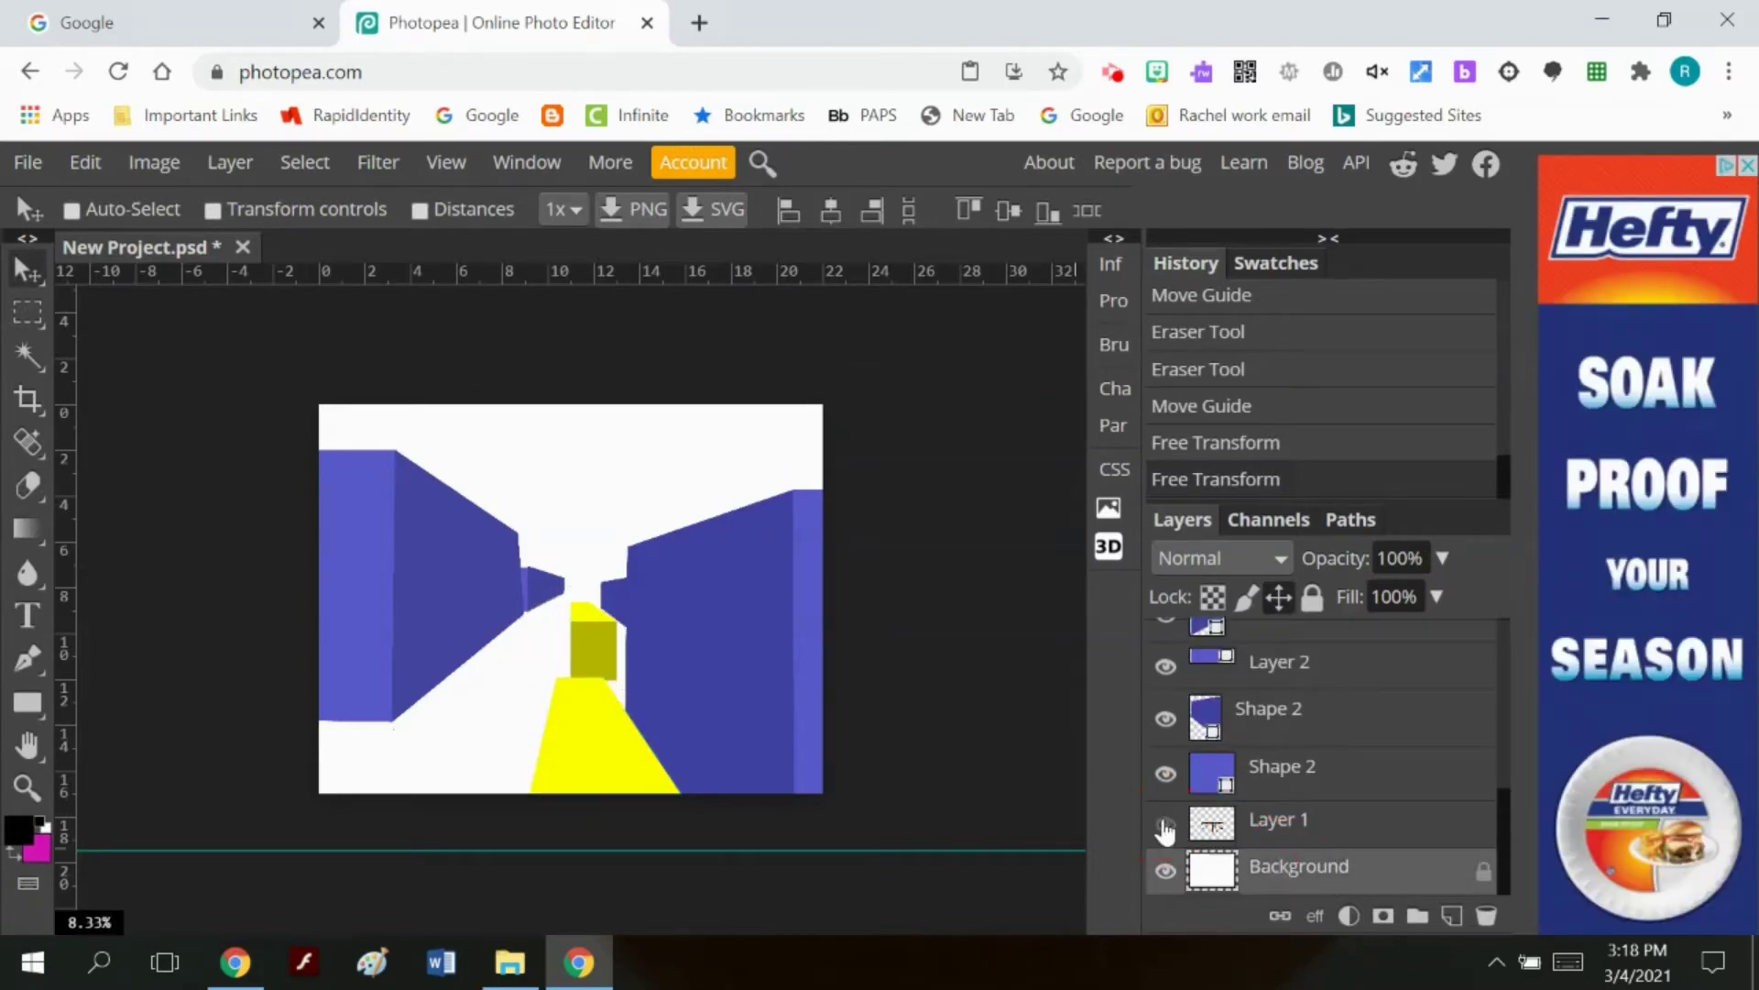
{"action": "left_click", "coordinate": [1165, 824]}
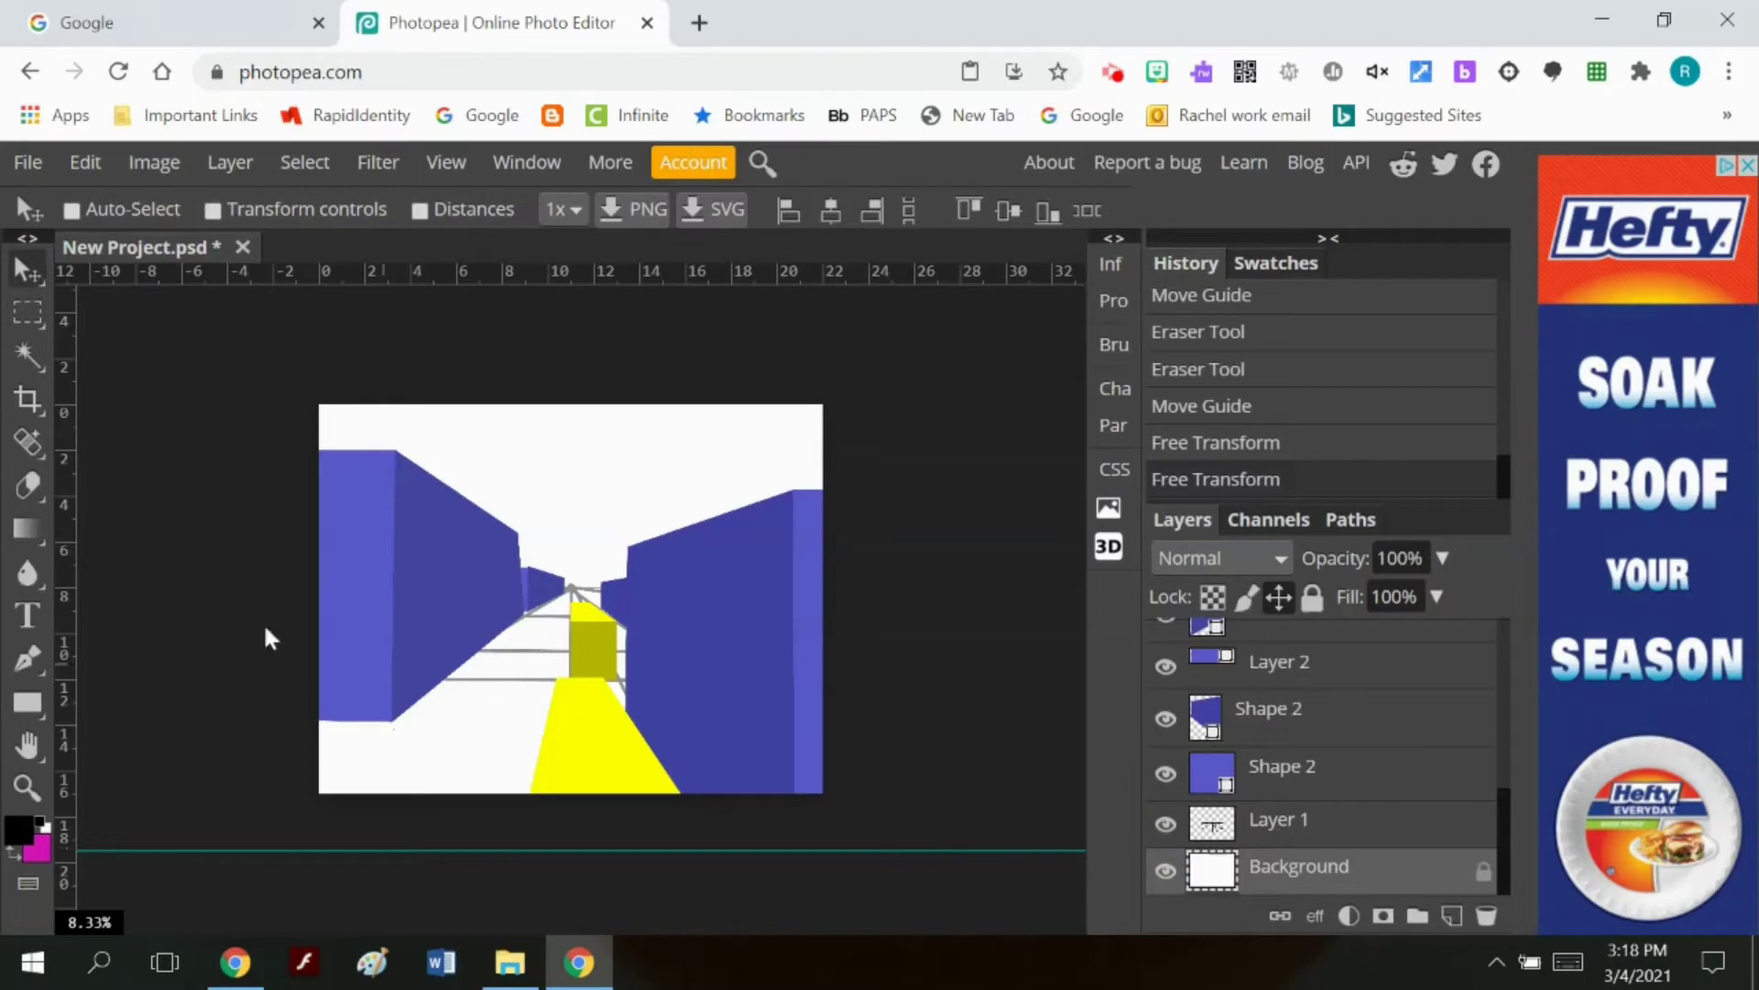
{"action": "left_click", "coordinate": [27, 786]}
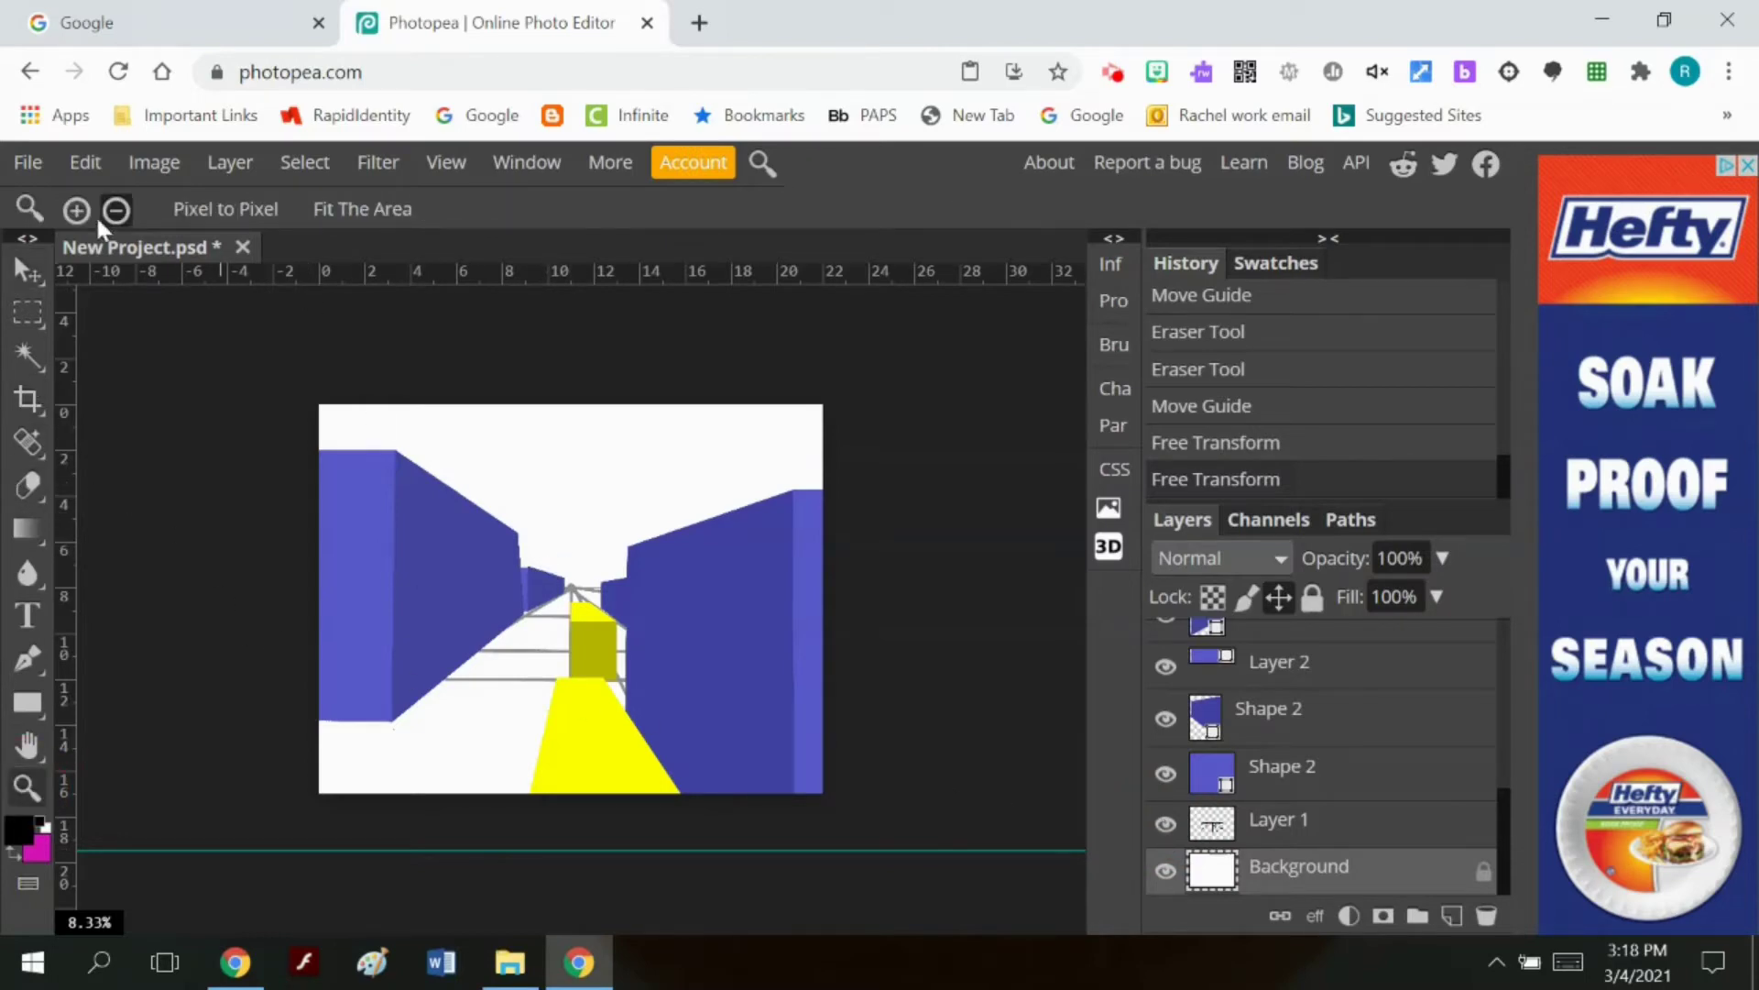
{"action": "left_click", "coordinate": [516, 590]}
{"action": "left_click", "coordinate": [523, 593]}
{"action": "left_click", "coordinate": [523, 593]}
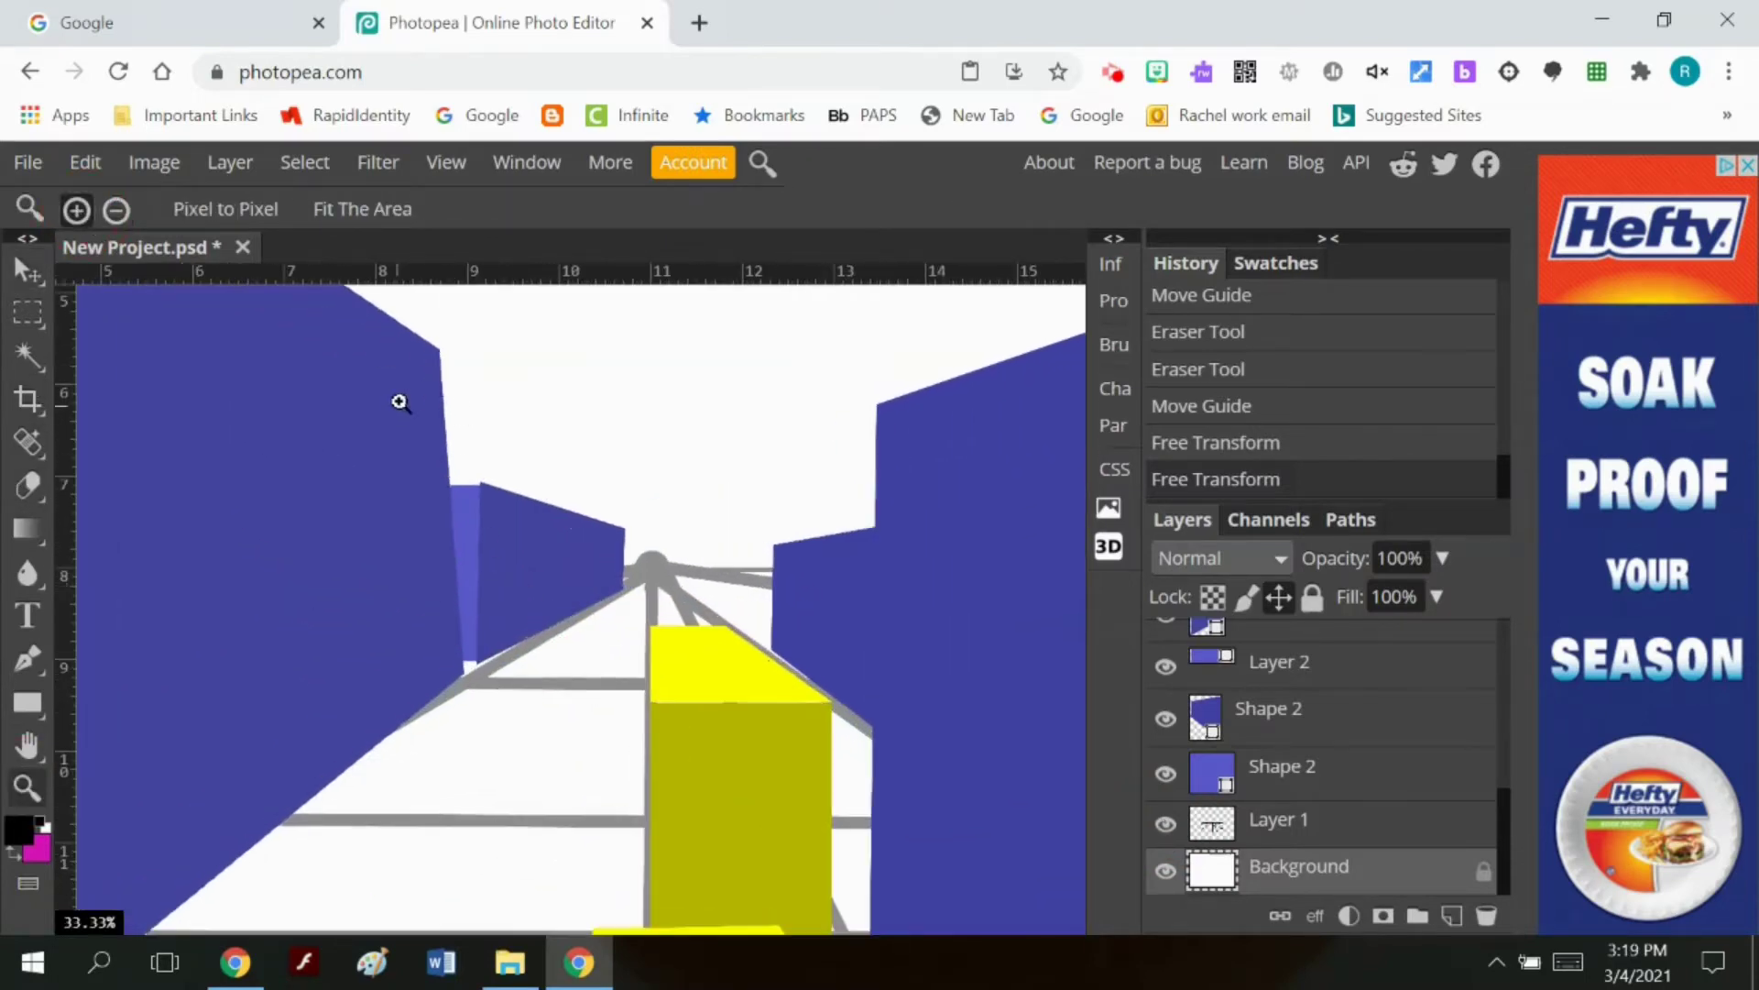
{"action": "left_click", "coordinate": [86, 161]}
{"action": "mouse_move", "coordinate": [142, 852]}
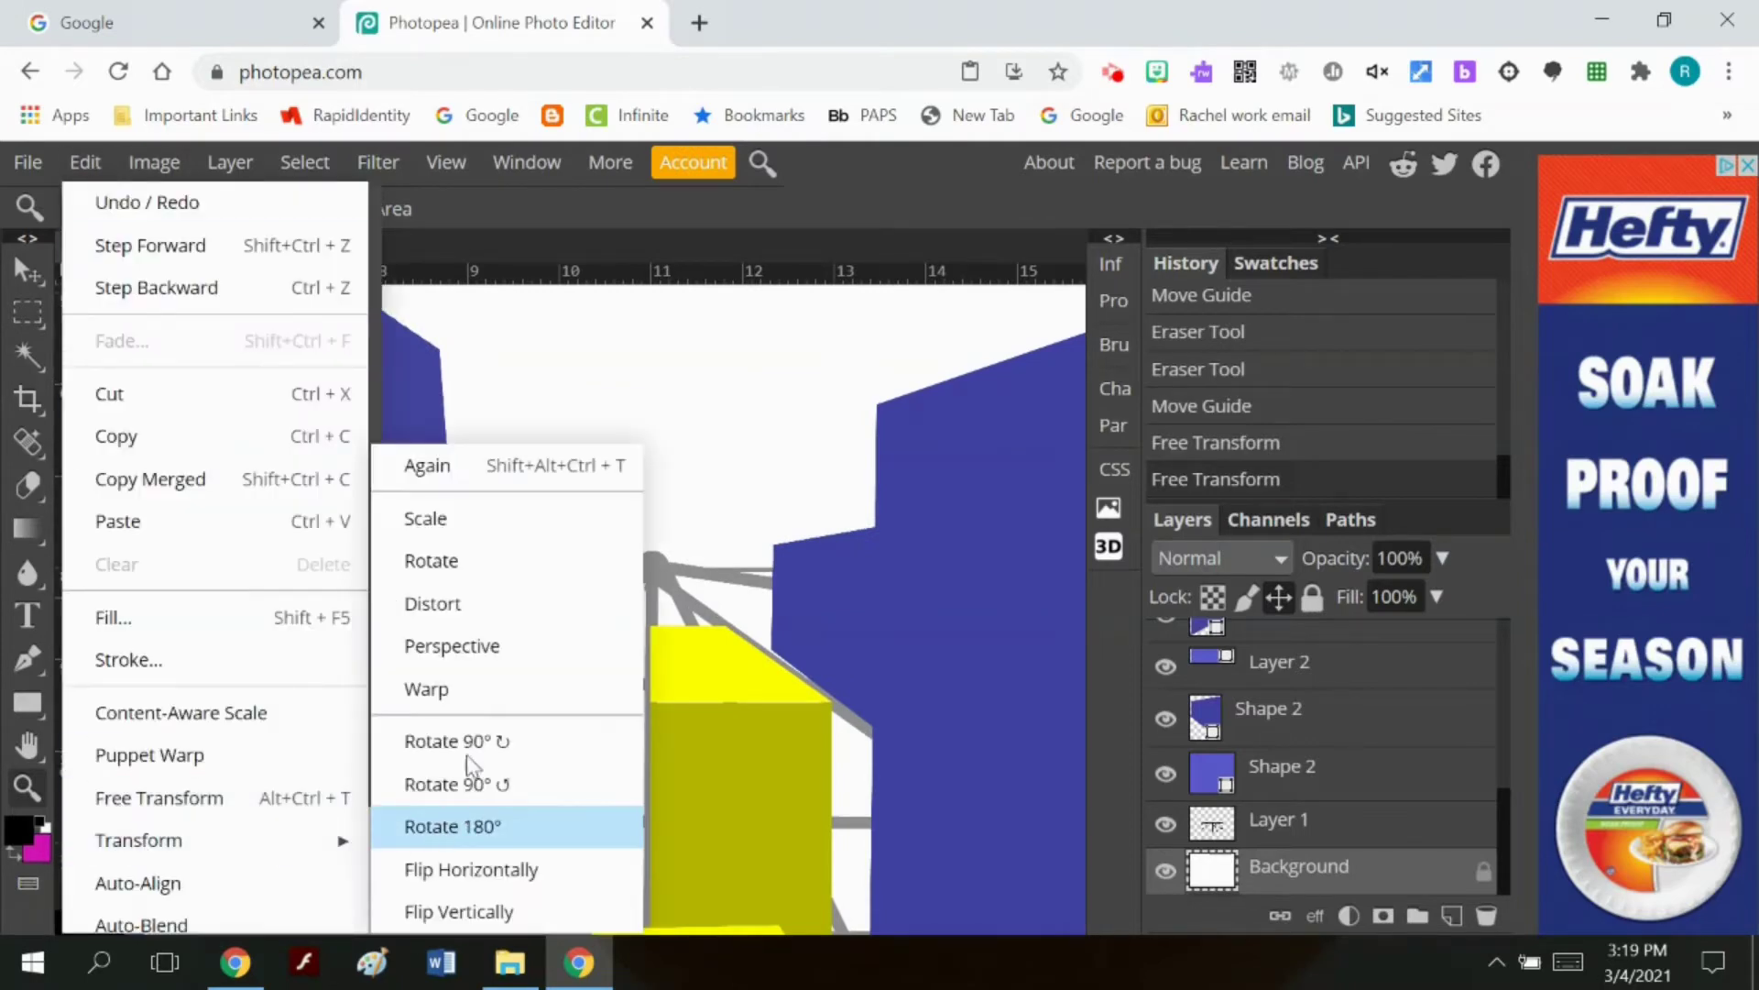
{"action": "left_click", "coordinate": [483, 698]}
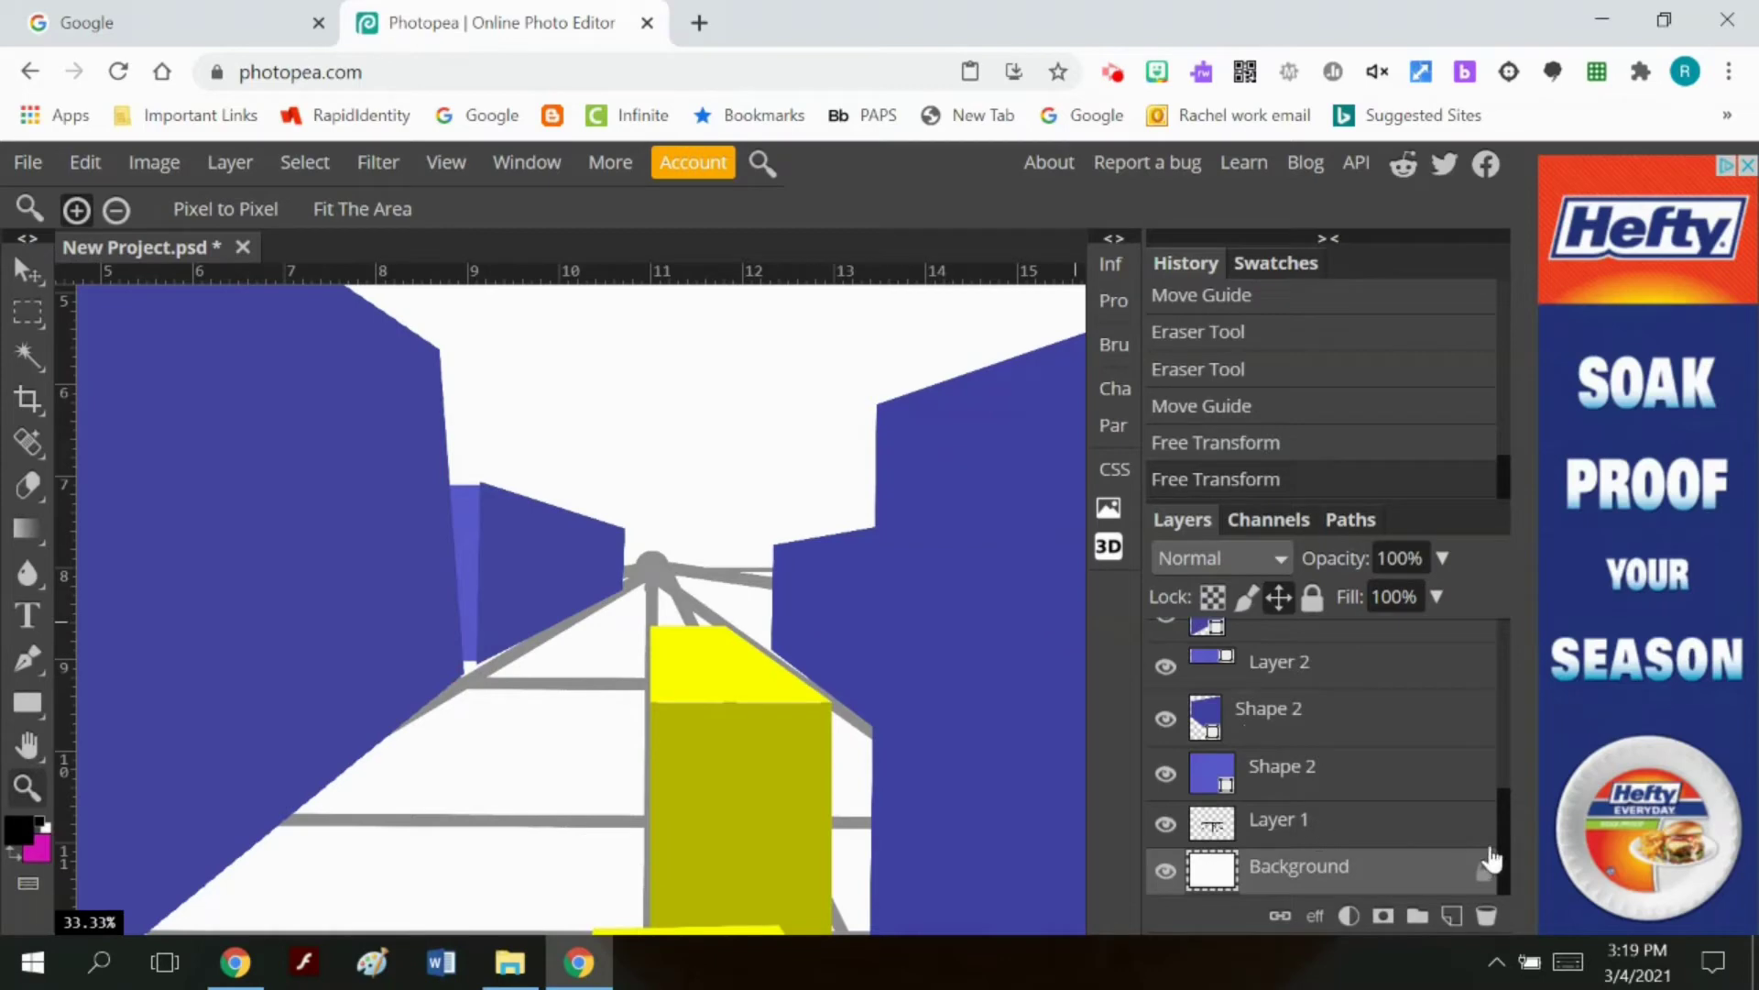
Step: Distort the Shape 1 side face of the distant left box by pulling its lower outer corner down to the perspective guide line
{"action": "scroll", "coordinate": [1356, 824], "scroll_direction": "up", "scroll_amount": 3}
{"action": "left_click", "coordinate": [1276, 746]}
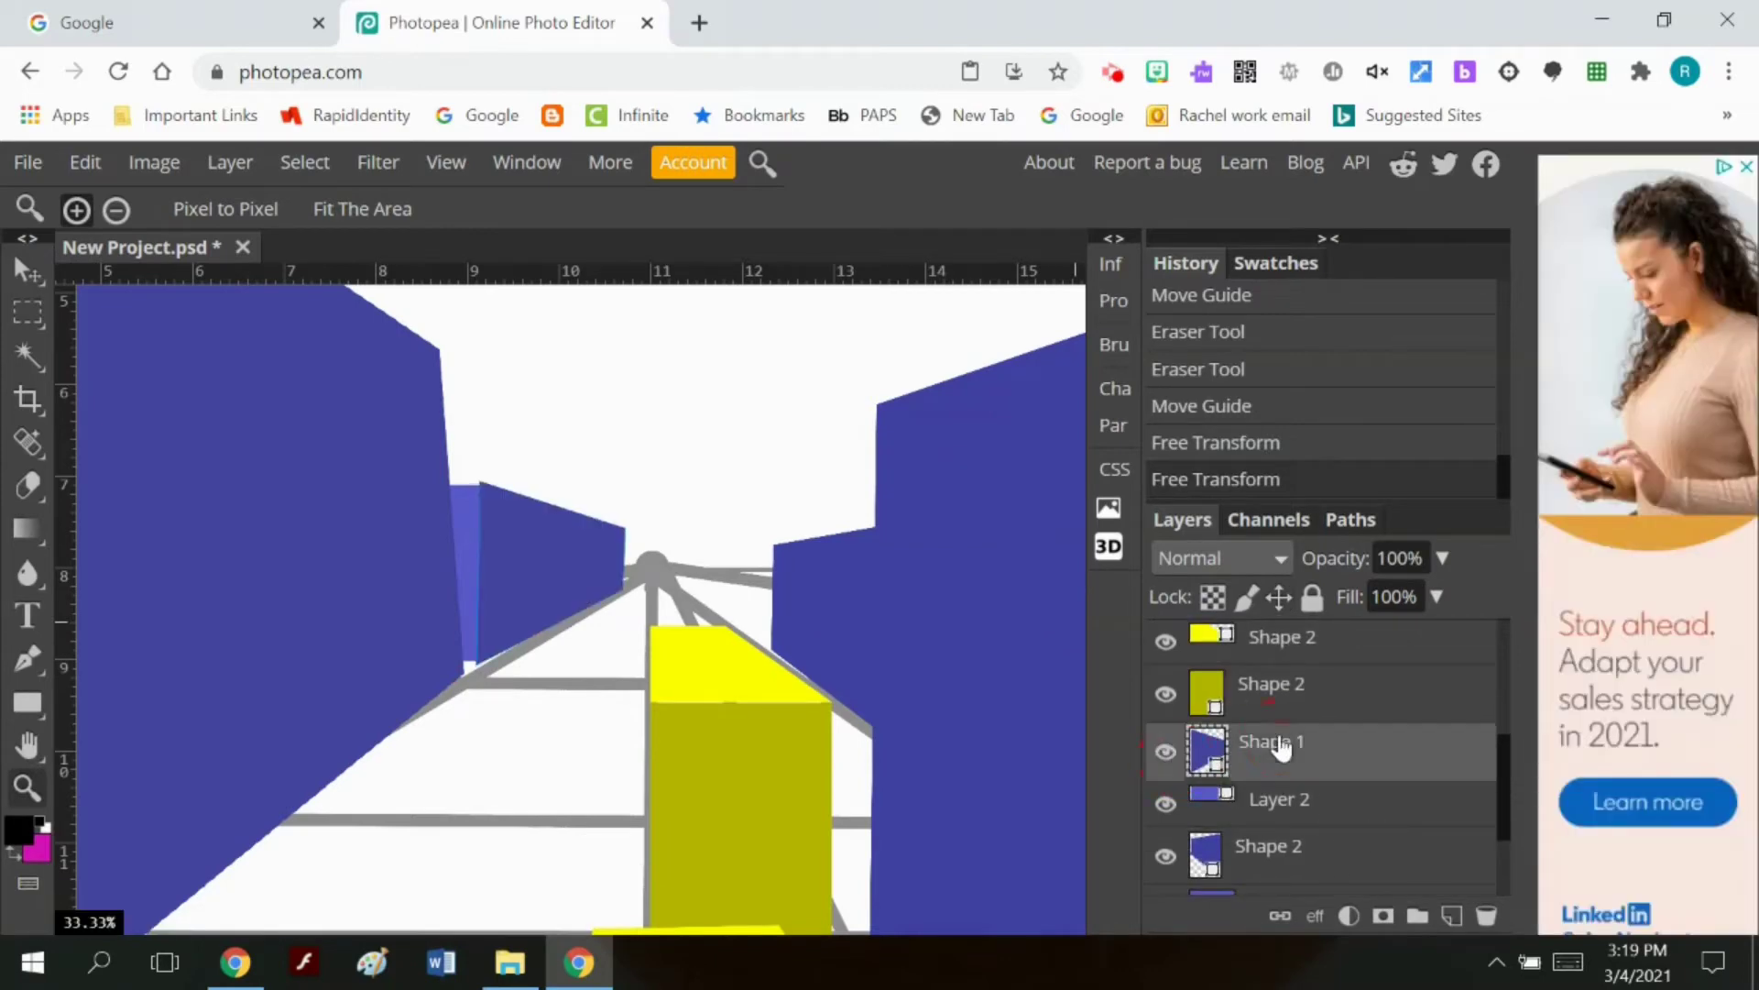
{"action": "left_click", "coordinate": [86, 162]}
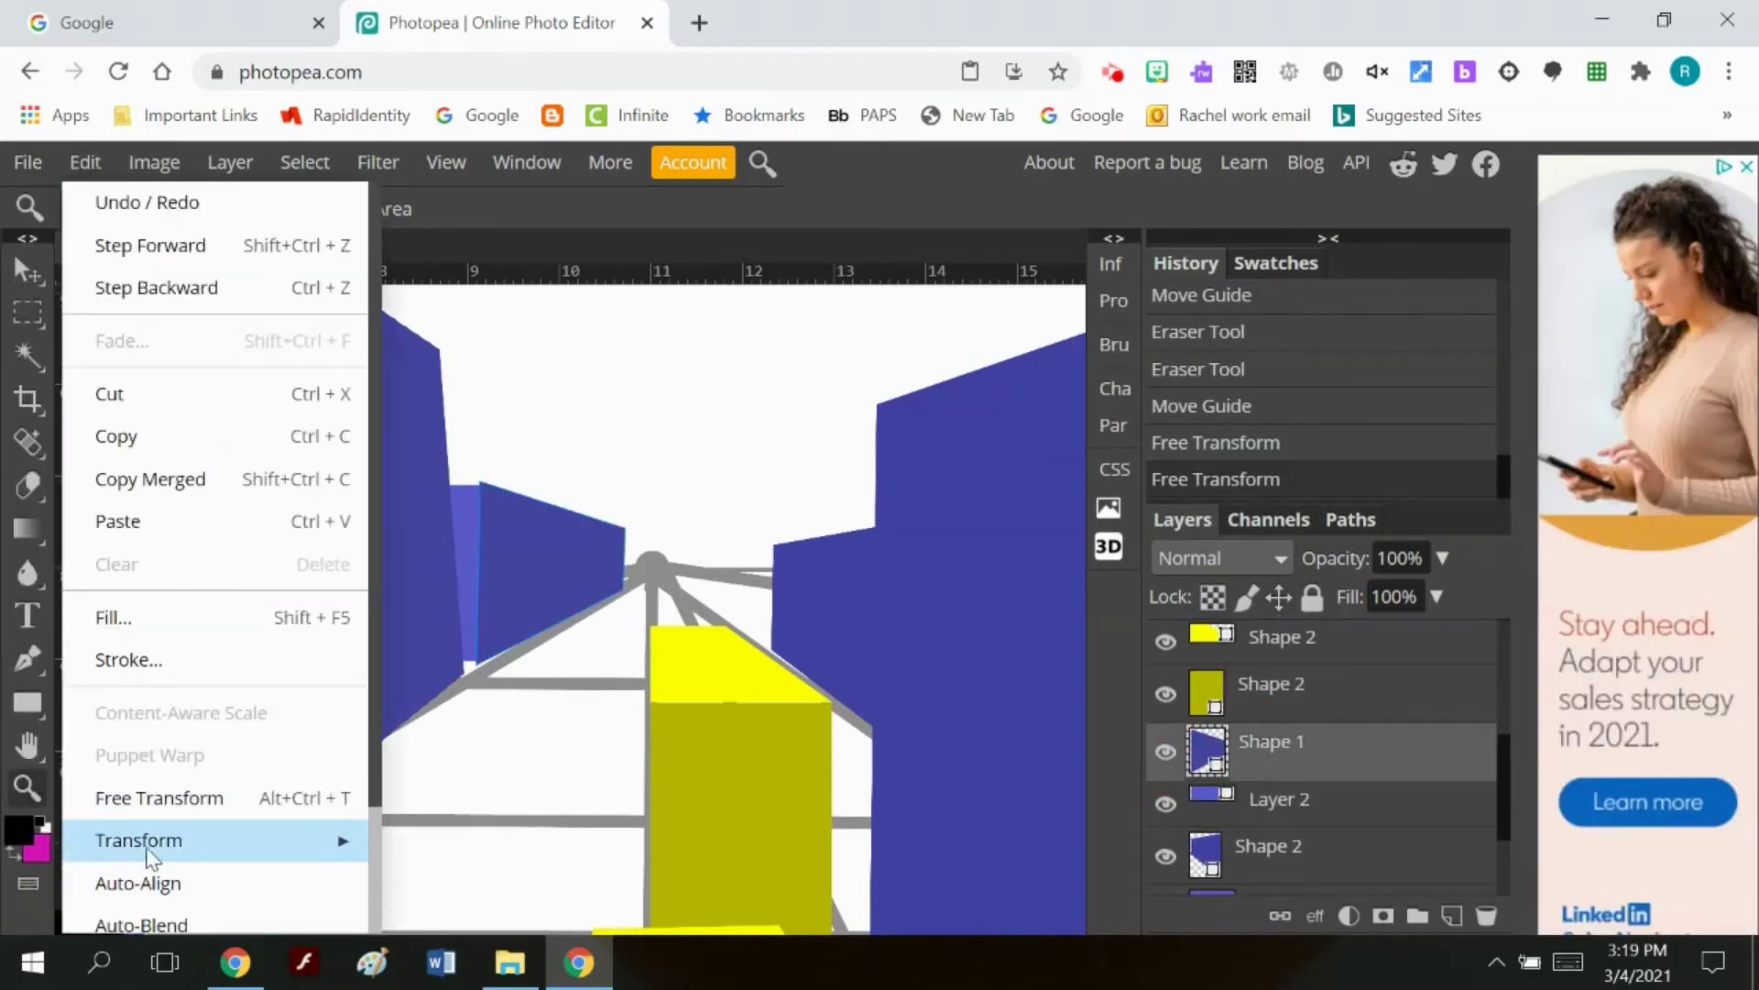
{"action": "mouse_move", "coordinate": [147, 840]}
{"action": "left_click", "coordinate": [437, 636]}
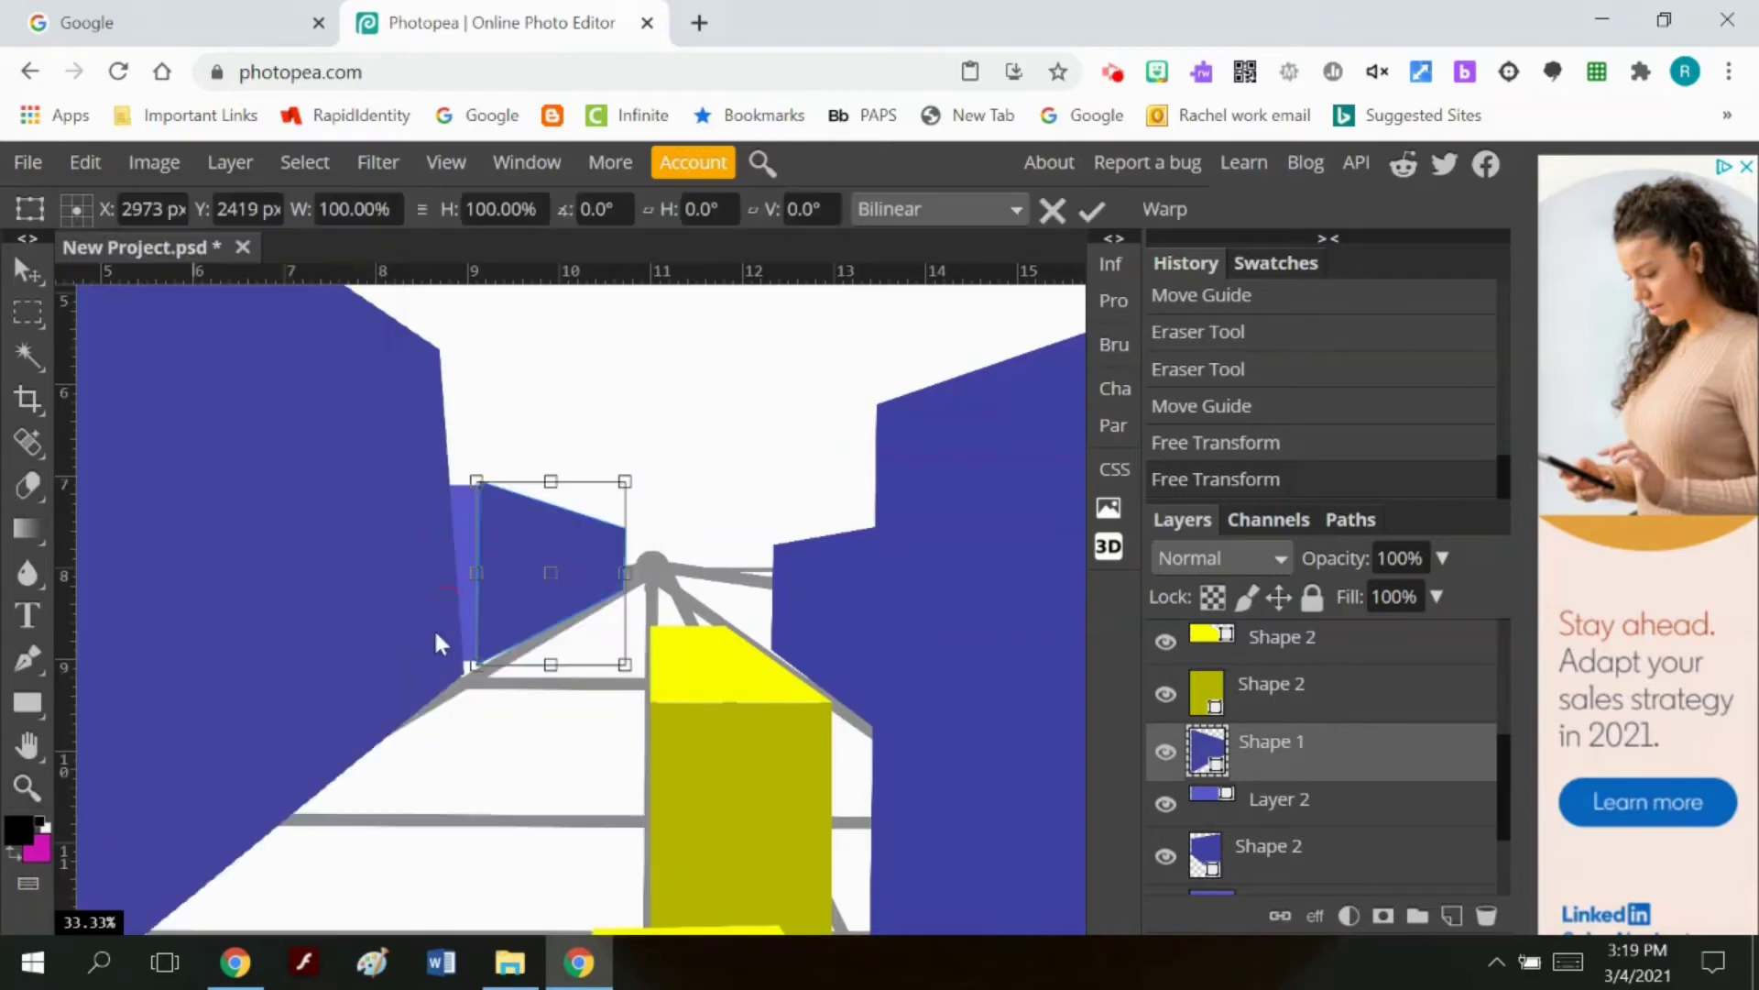
{"action": "mouse_move", "coordinate": [476, 669]}
{"action": "left_mouse_down"}
{"action": "mouse_move", "coordinate": [480, 694]}
{"action": "mouse_move", "coordinate": [481, 680]}
{"action": "left_mouse_up"}
{"action": "left_click_drag", "start_coordinate": [628, 667], "coordinate": [632, 665]}
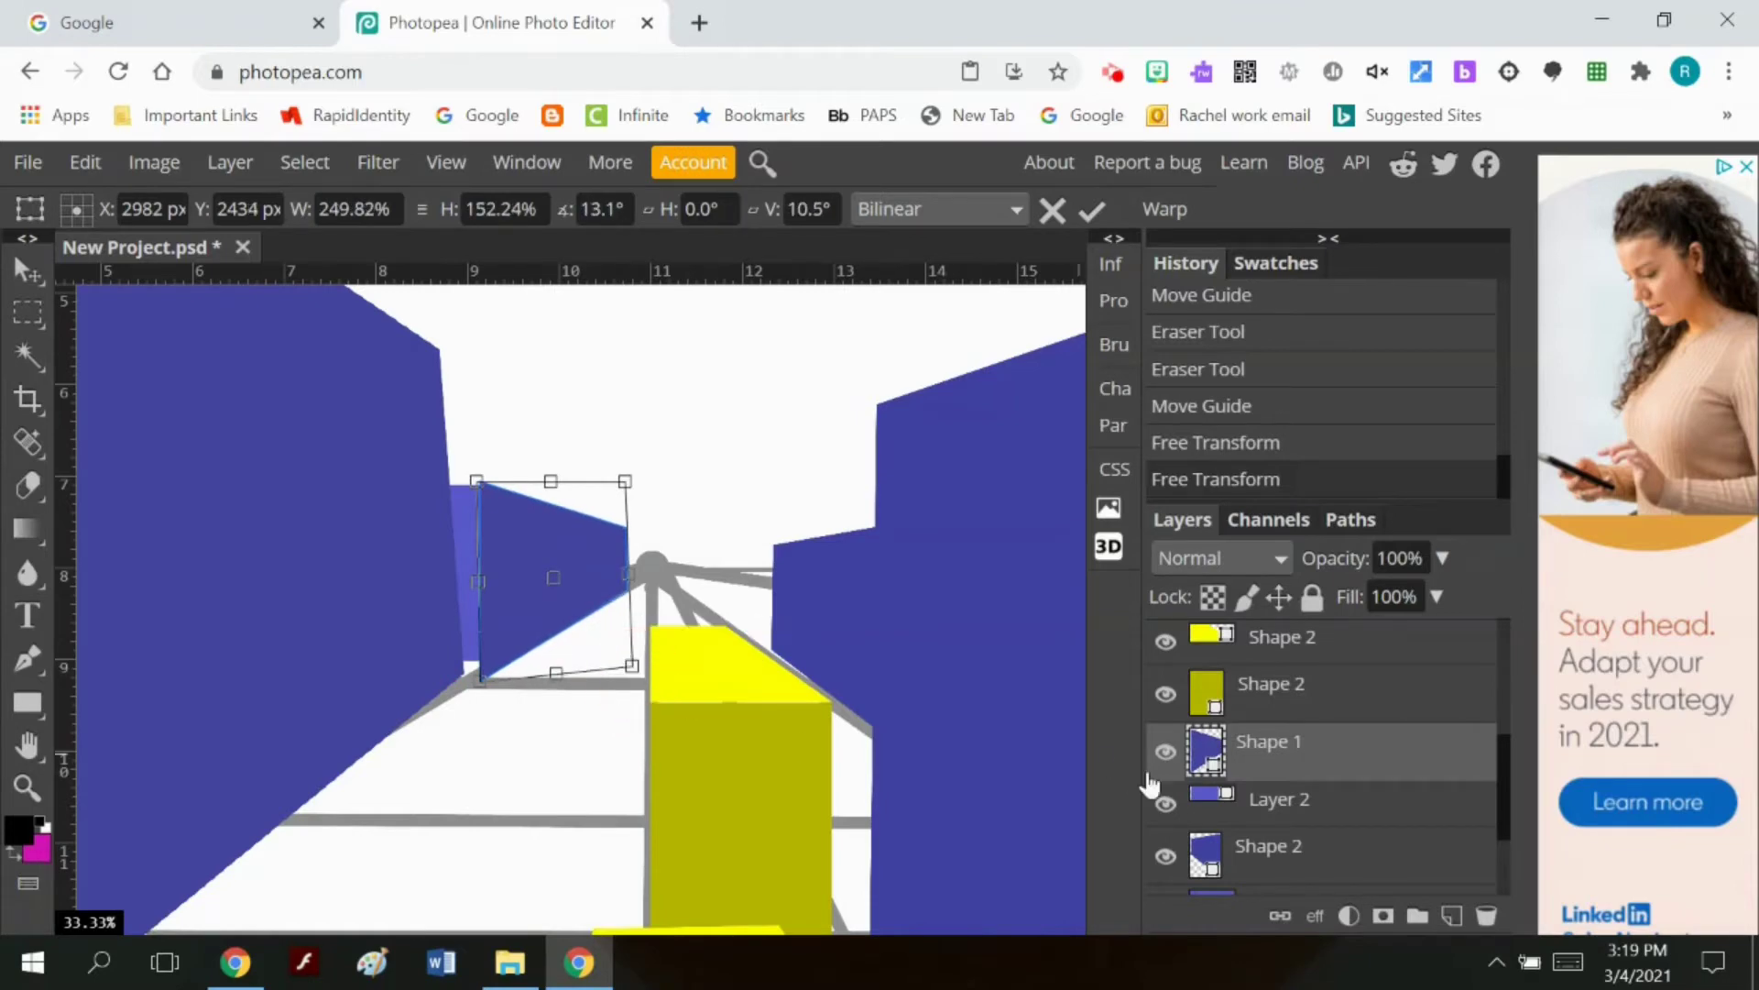
{"action": "left_click", "coordinate": [1091, 210]}
Step: Stretch the front face on Layer 2 of the distant left box downward to meet the side face's lower corner, at about 109% height
{"action": "left_click", "coordinate": [1236, 797]}
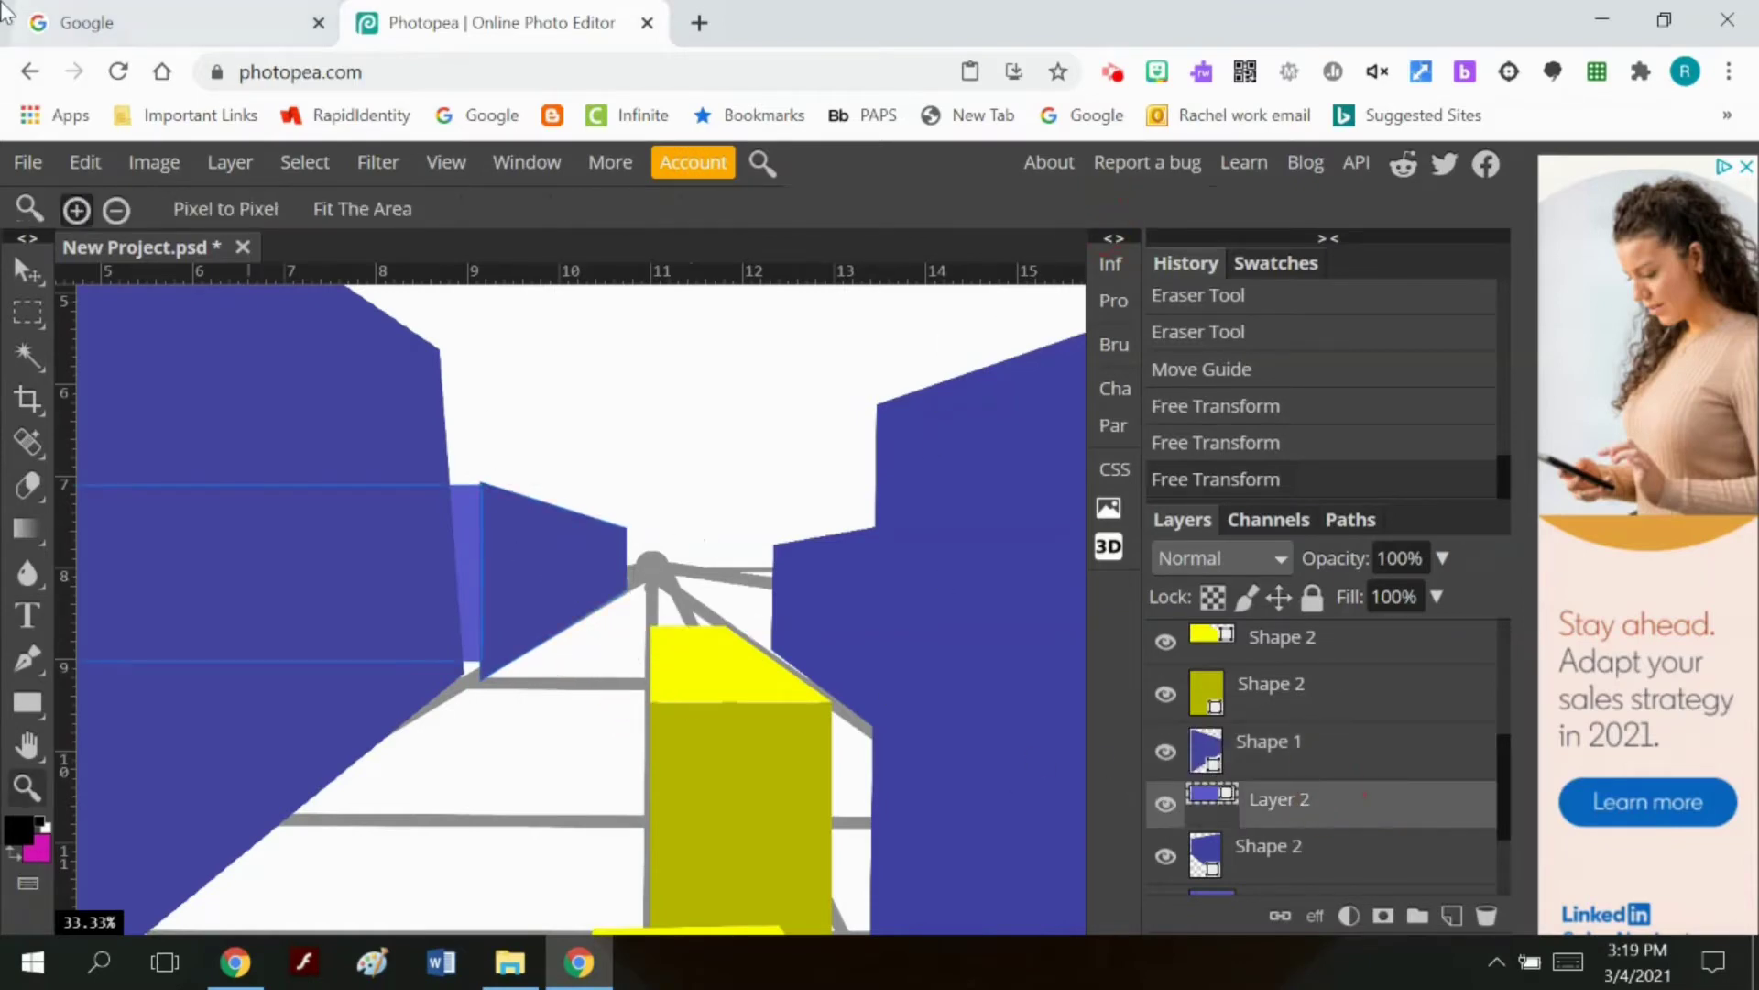
{"action": "left_click", "coordinate": [86, 165]}
{"action": "mouse_move", "coordinate": [165, 836]}
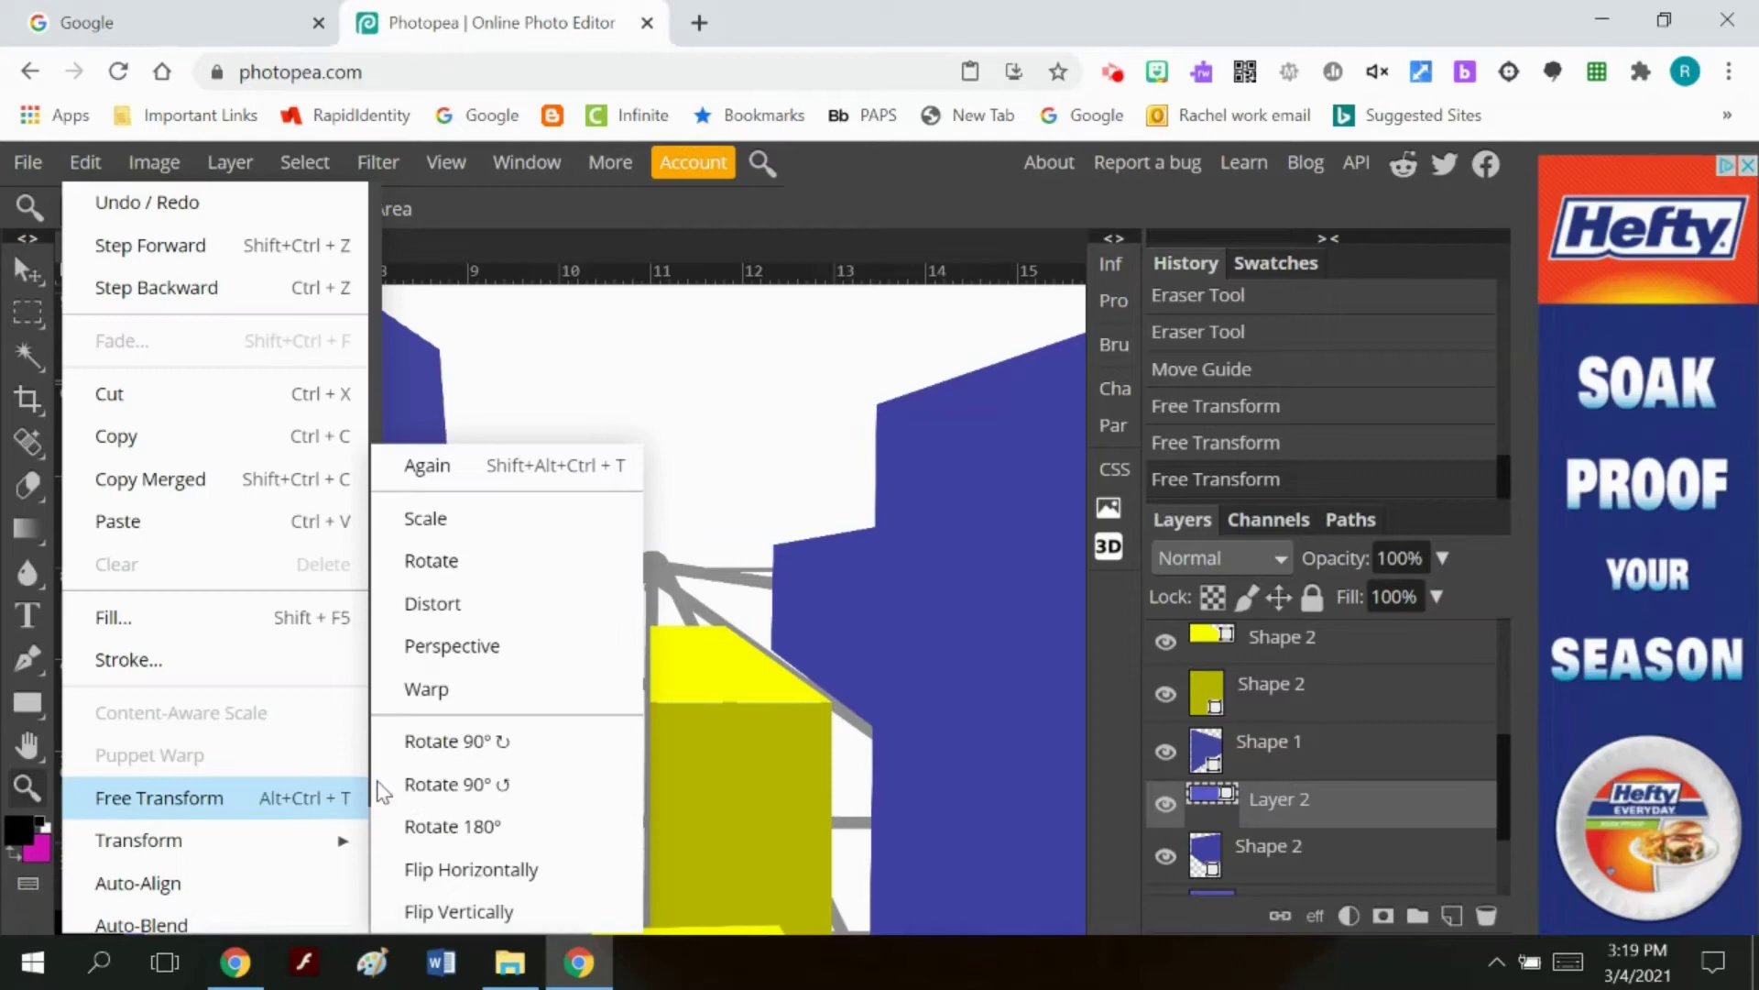
{"action": "left_click", "coordinate": [449, 562]}
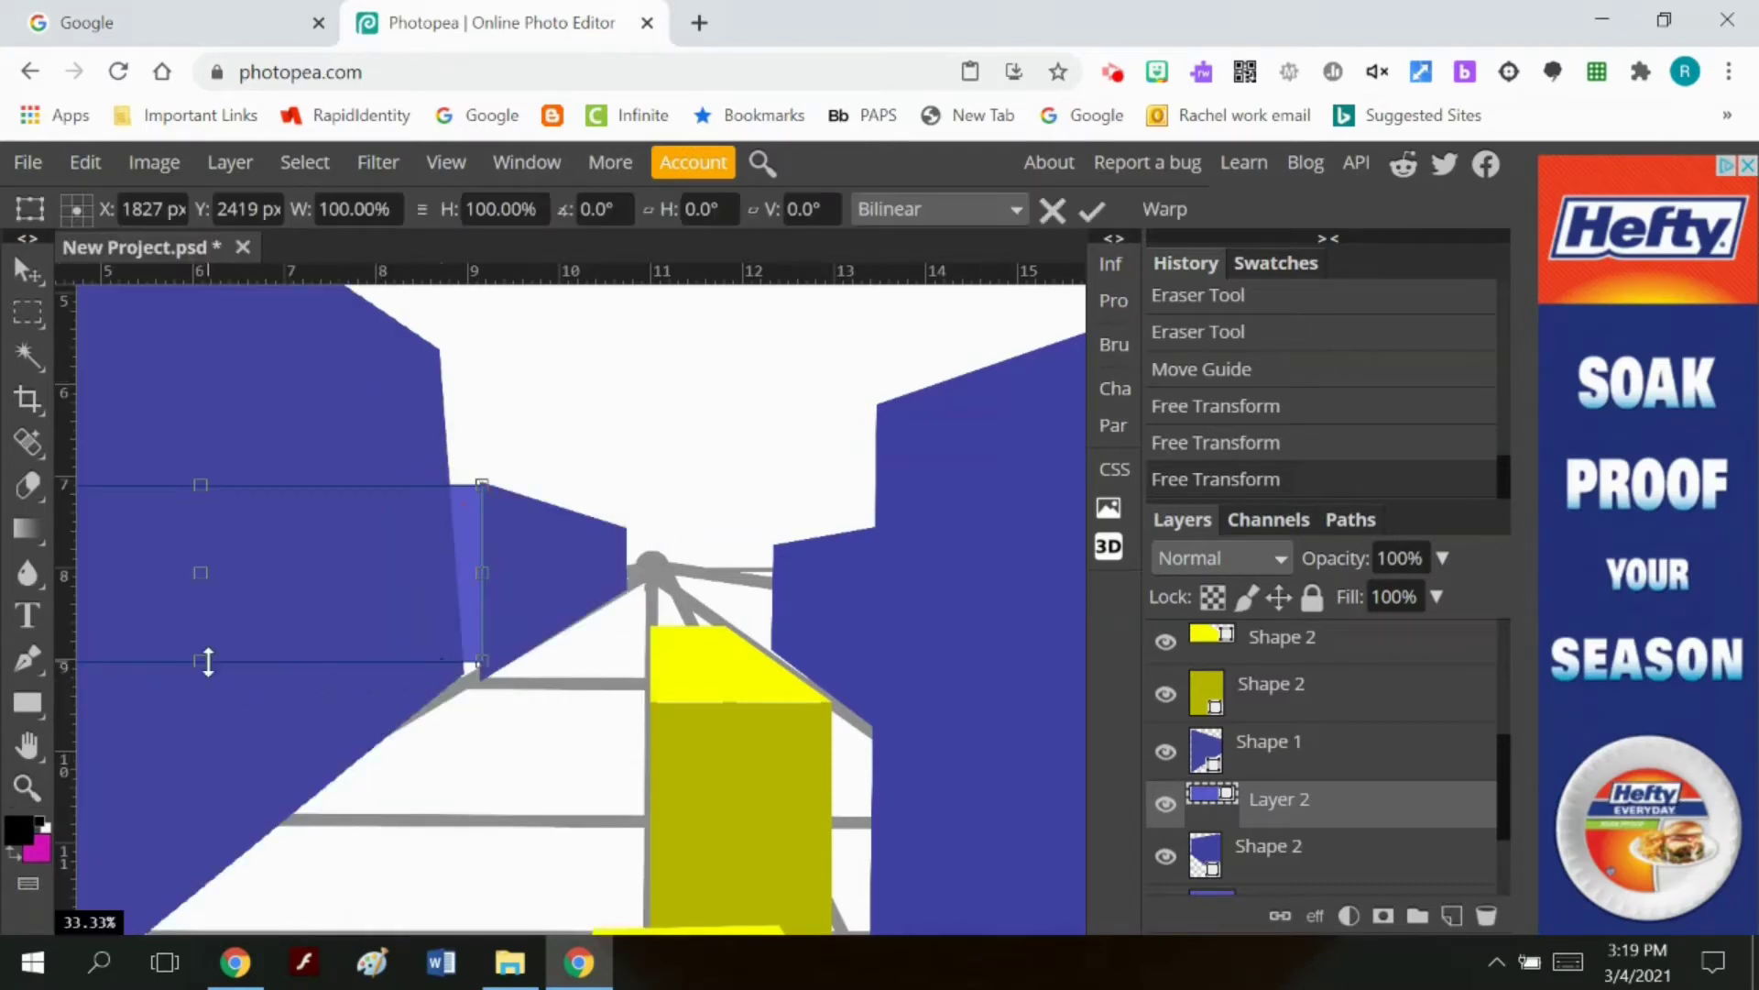
{"action": "left_click_drag", "start_coordinate": [208, 661], "coordinate": [206, 677]}
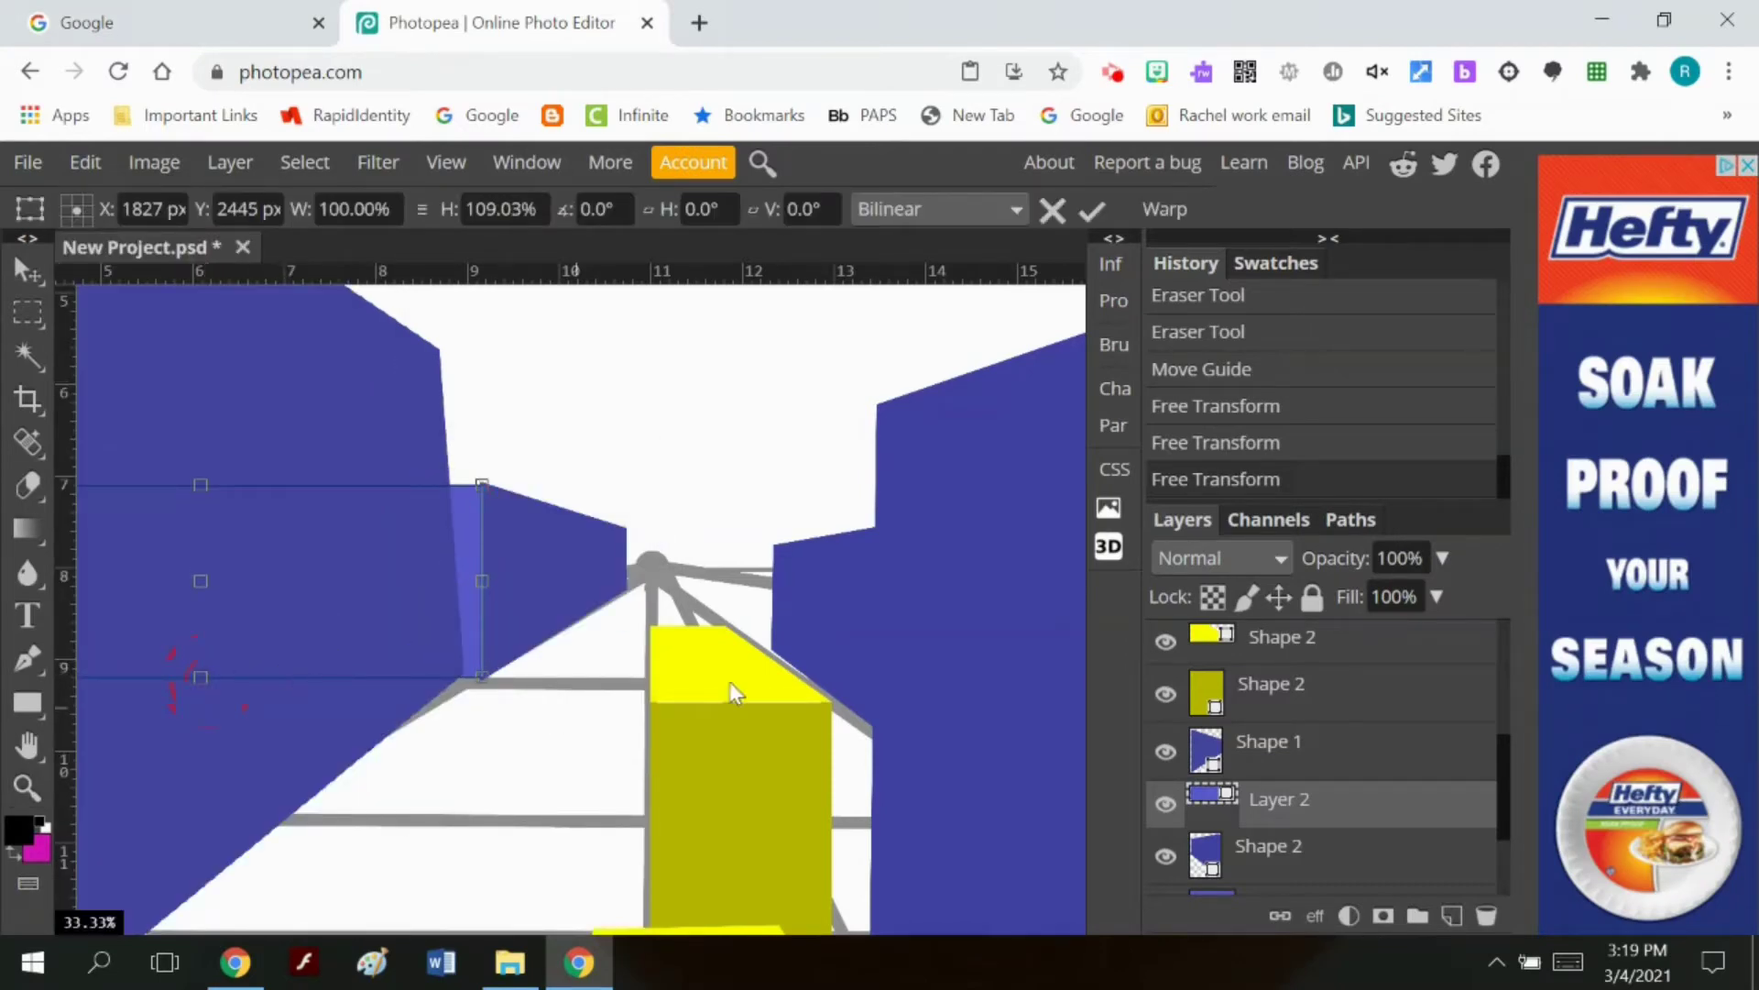
{"action": "left_click", "coordinate": [1093, 209]}
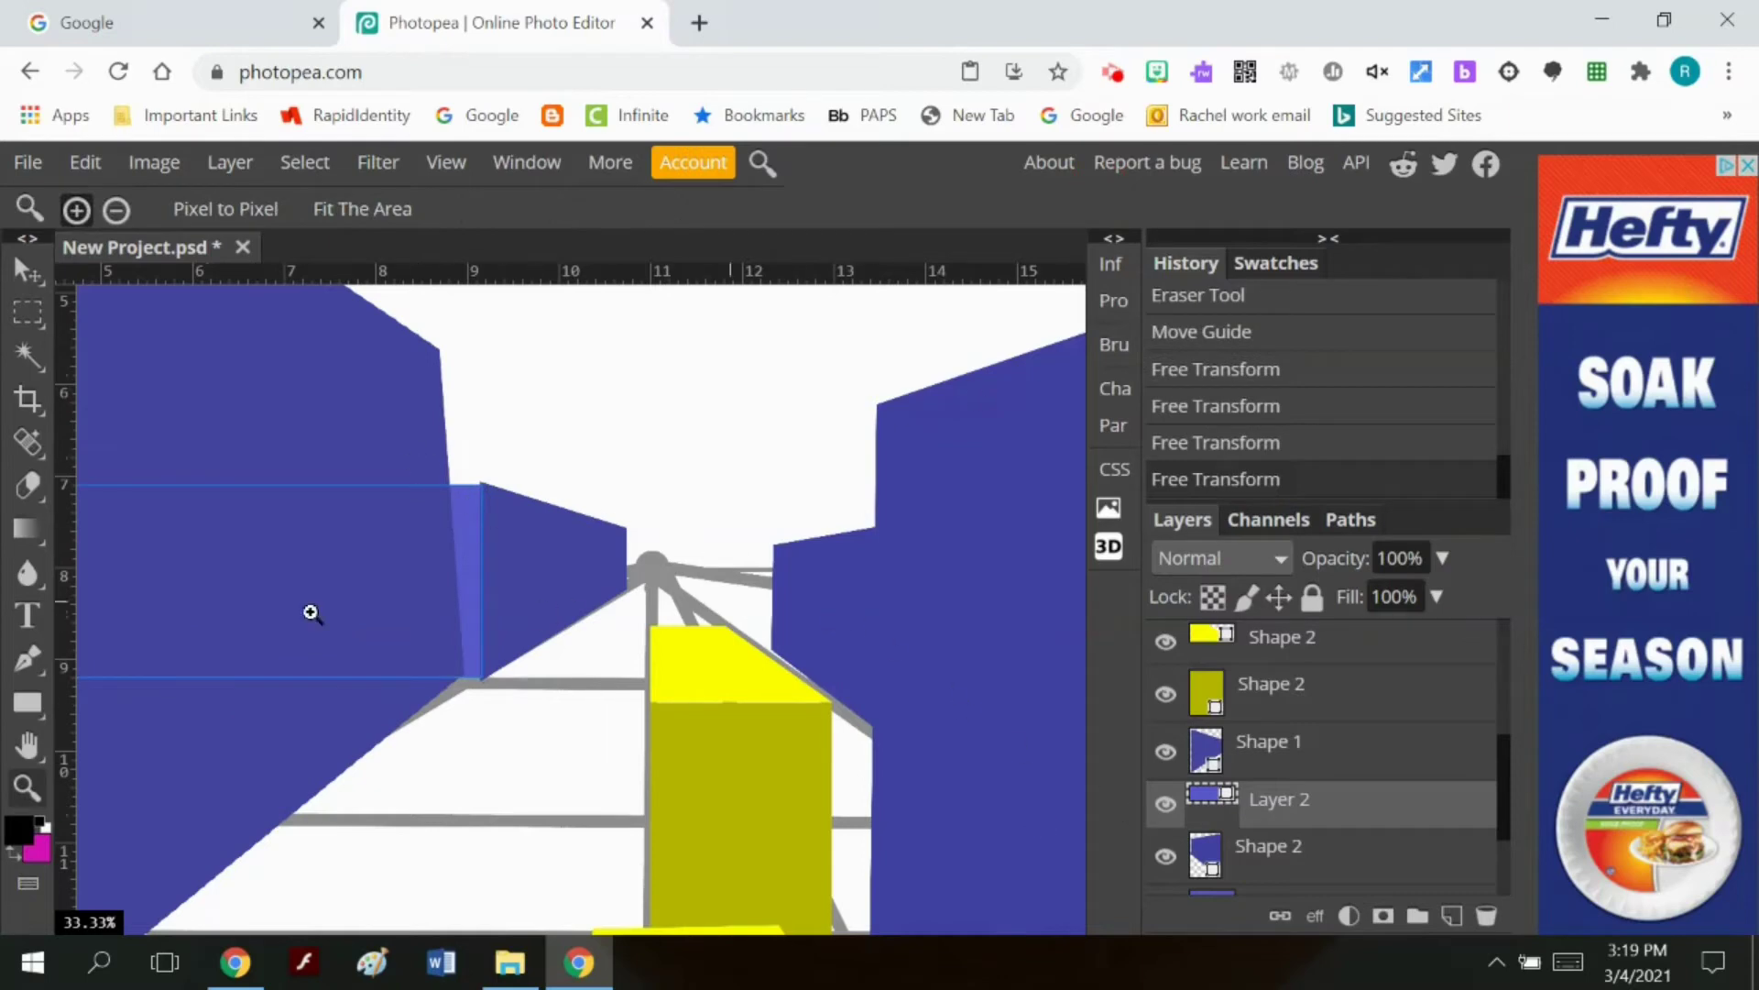
Step: Examine the whole perspective scene from a distance, with the Background layer selected
{"action": "left_click", "coordinate": [581, 698], "text": "alt"}
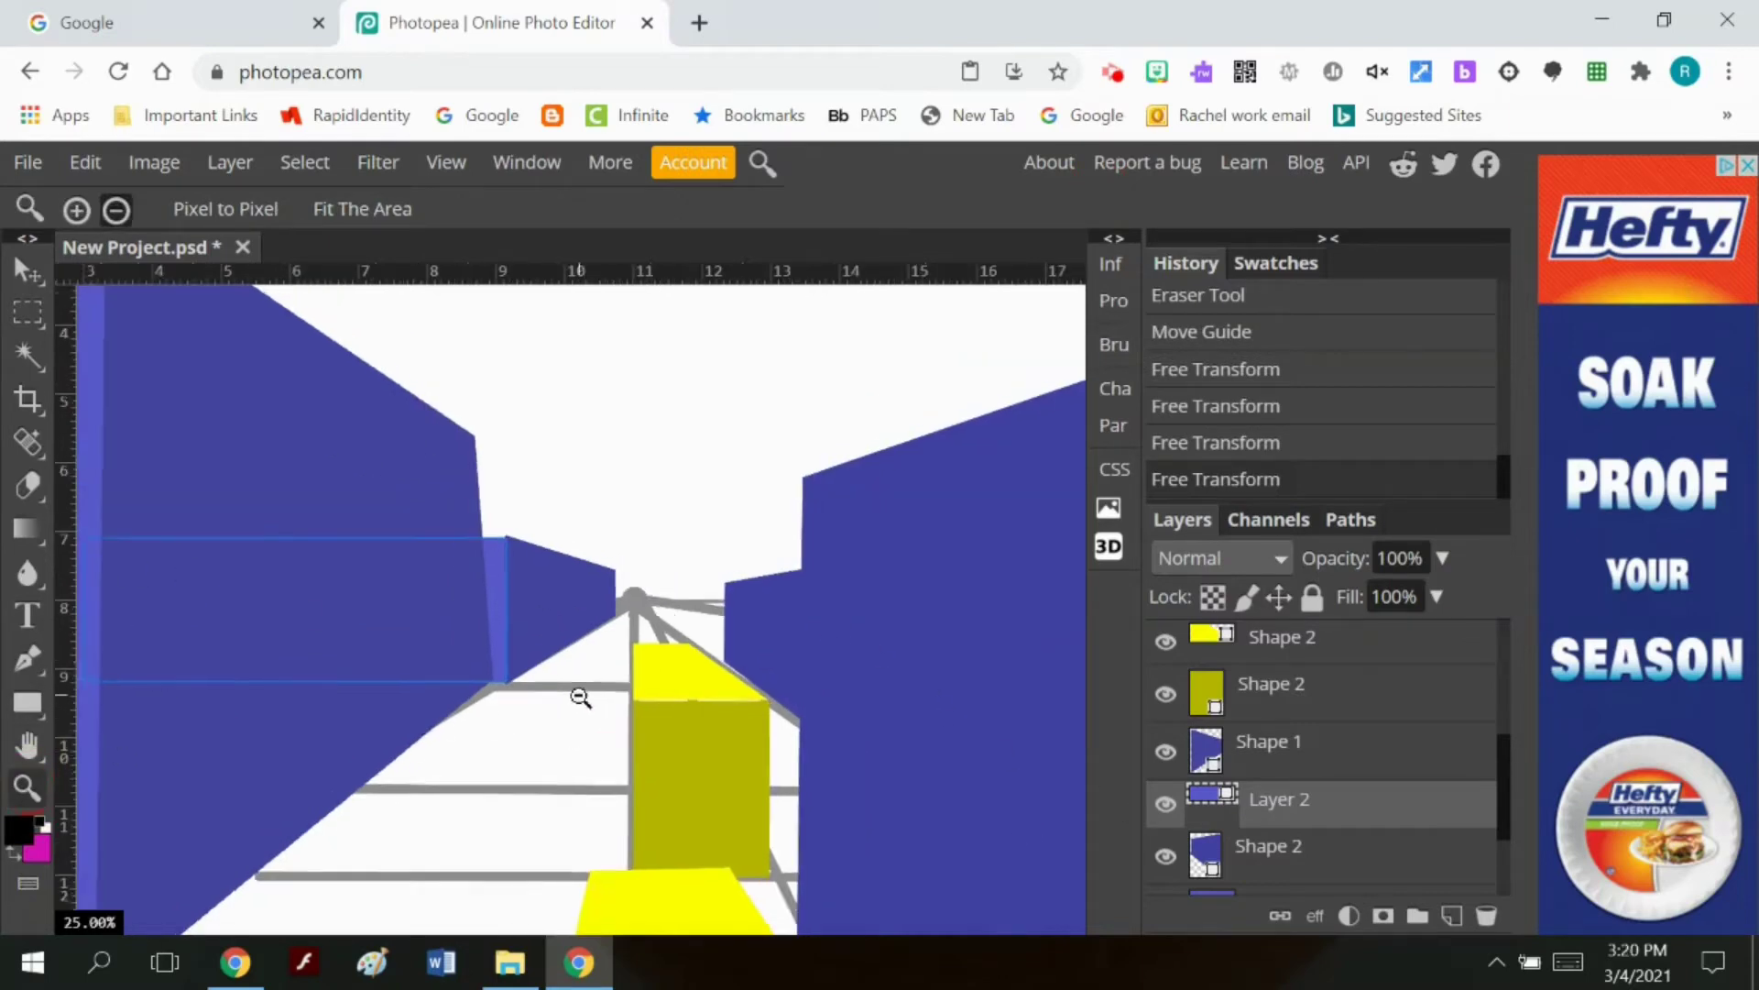
{"action": "left_click", "coordinate": [580, 697], "text": "alt"}
{"action": "left_click", "coordinate": [580, 696], "text": "alt"}
{"action": "left_click", "coordinate": [580, 696], "text": "alt"}
{"action": "left_click", "coordinate": [580, 697], "text": "alt"}
{"action": "left_click", "coordinate": [580, 696], "text": "alt"}
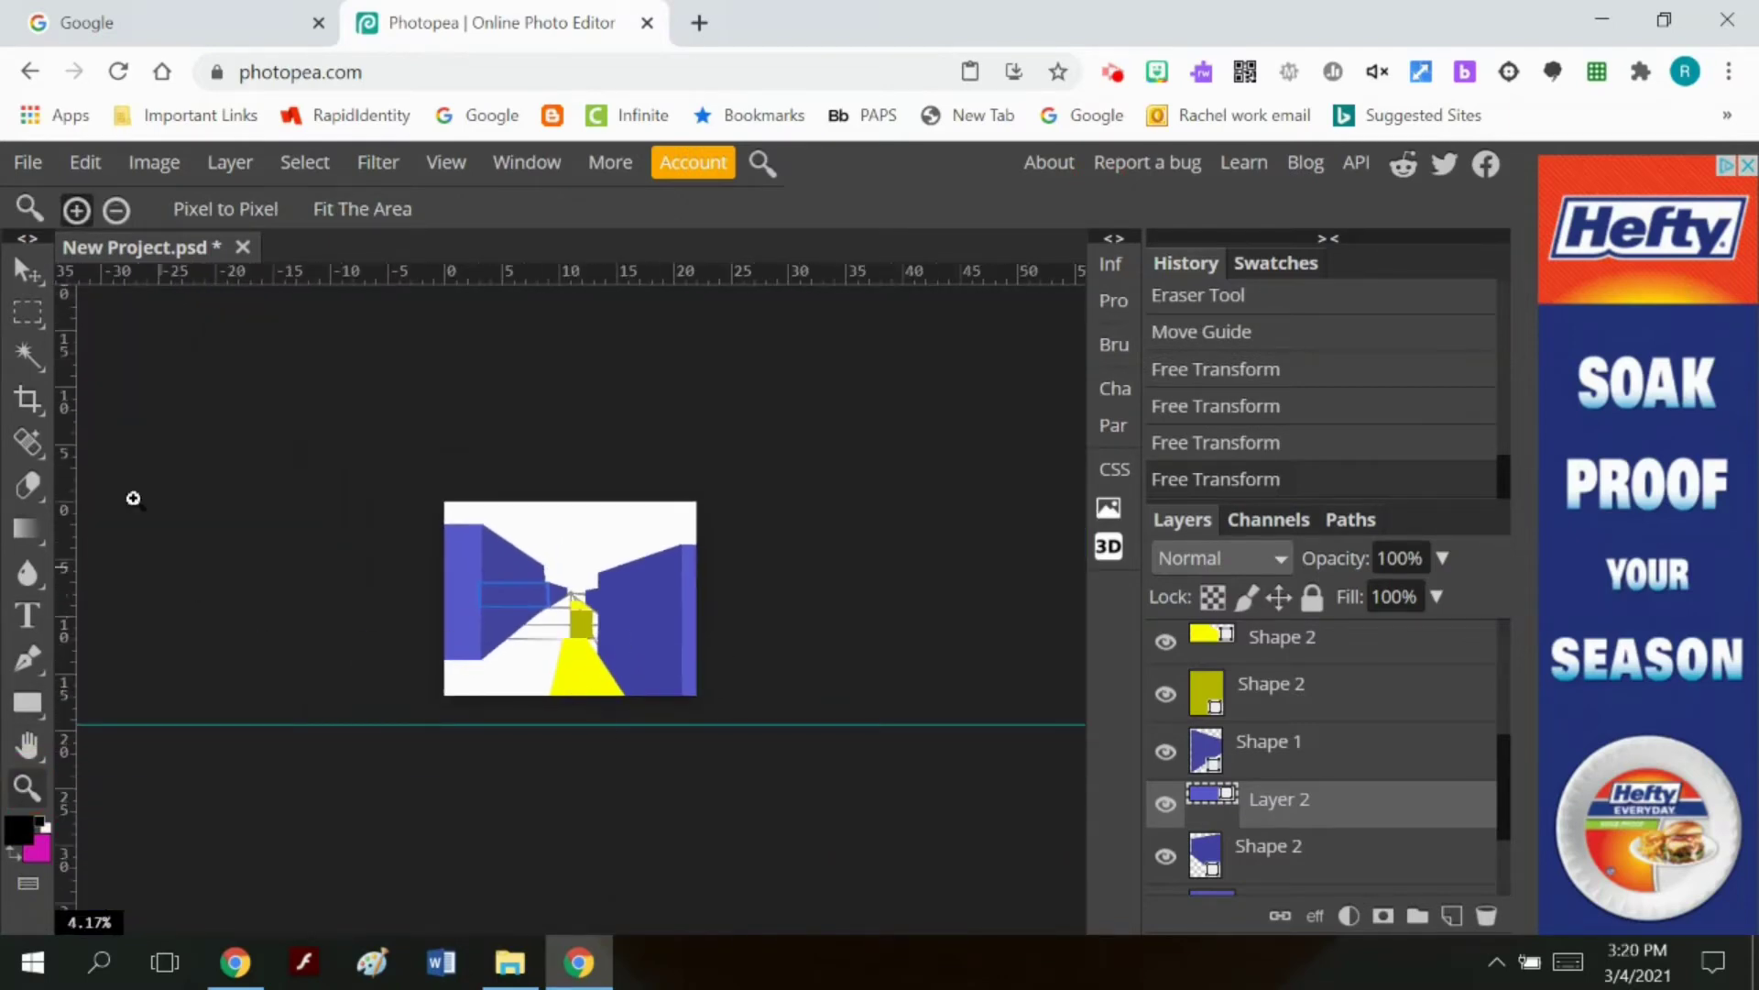
{"action": "left_click", "coordinate": [475, 566]}
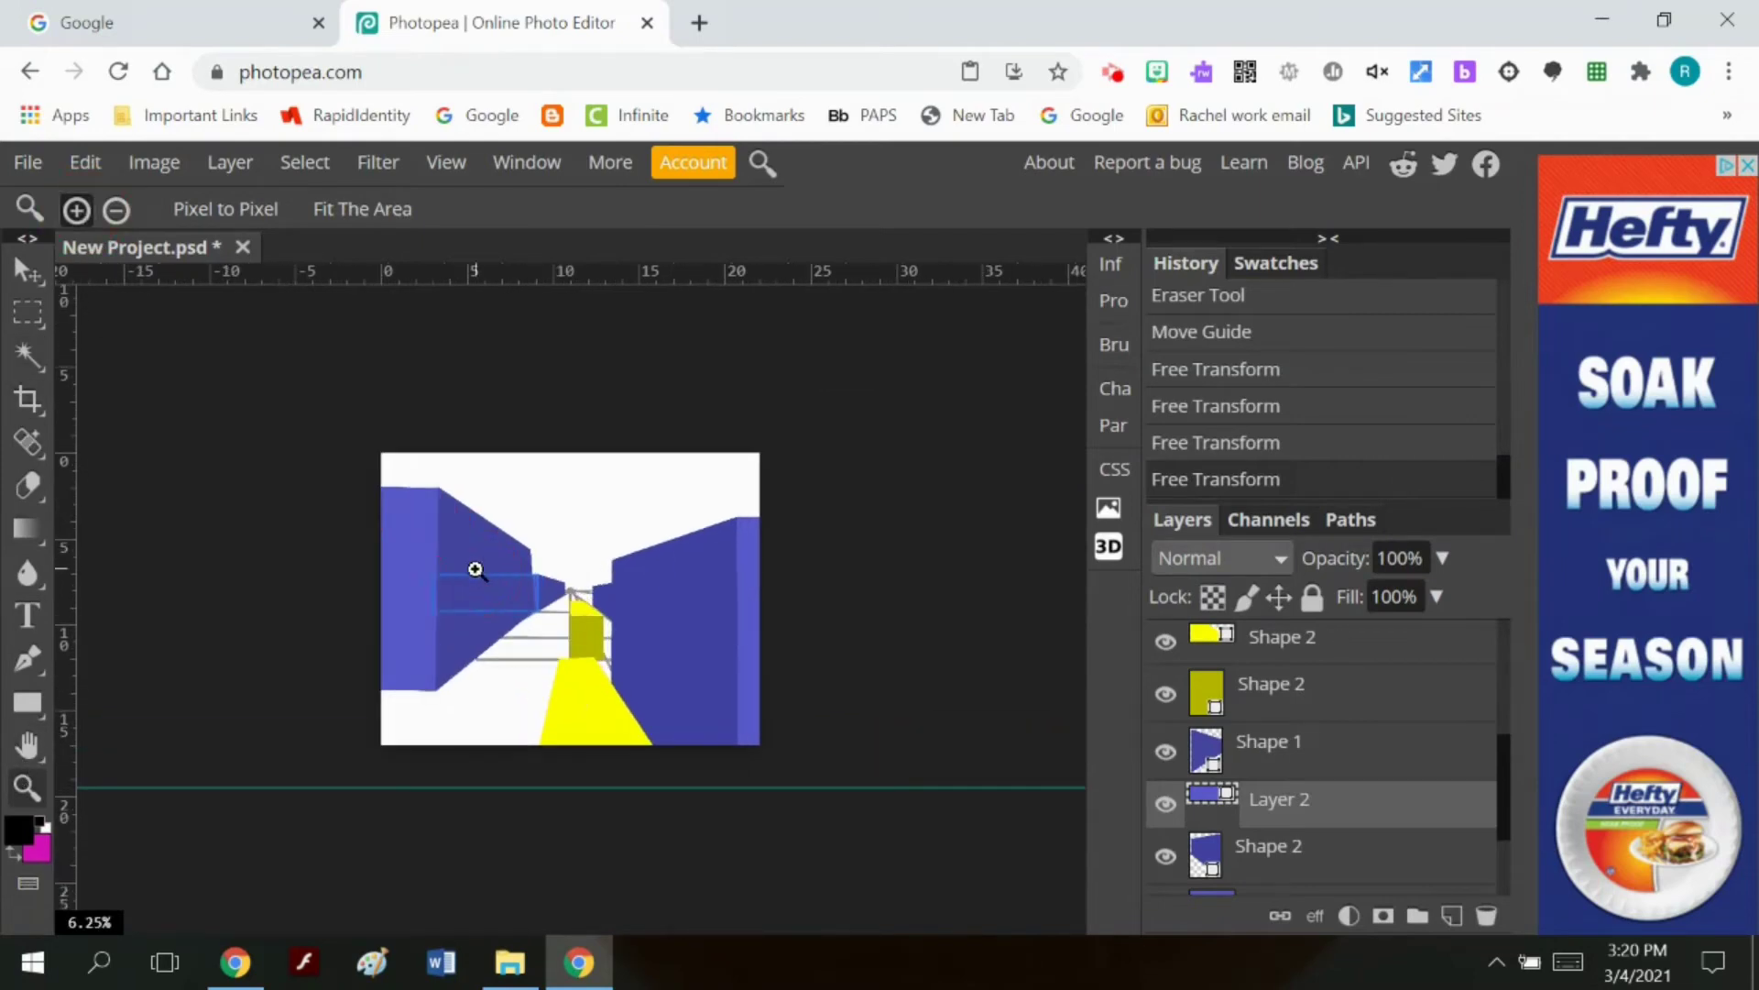
{"action": "left_click", "coordinate": [468, 568]}
{"action": "scroll", "coordinate": [1268, 864], "scroll_direction": "down", "scroll_amount": 3}
{"action": "left_click", "coordinate": [1269, 866]}
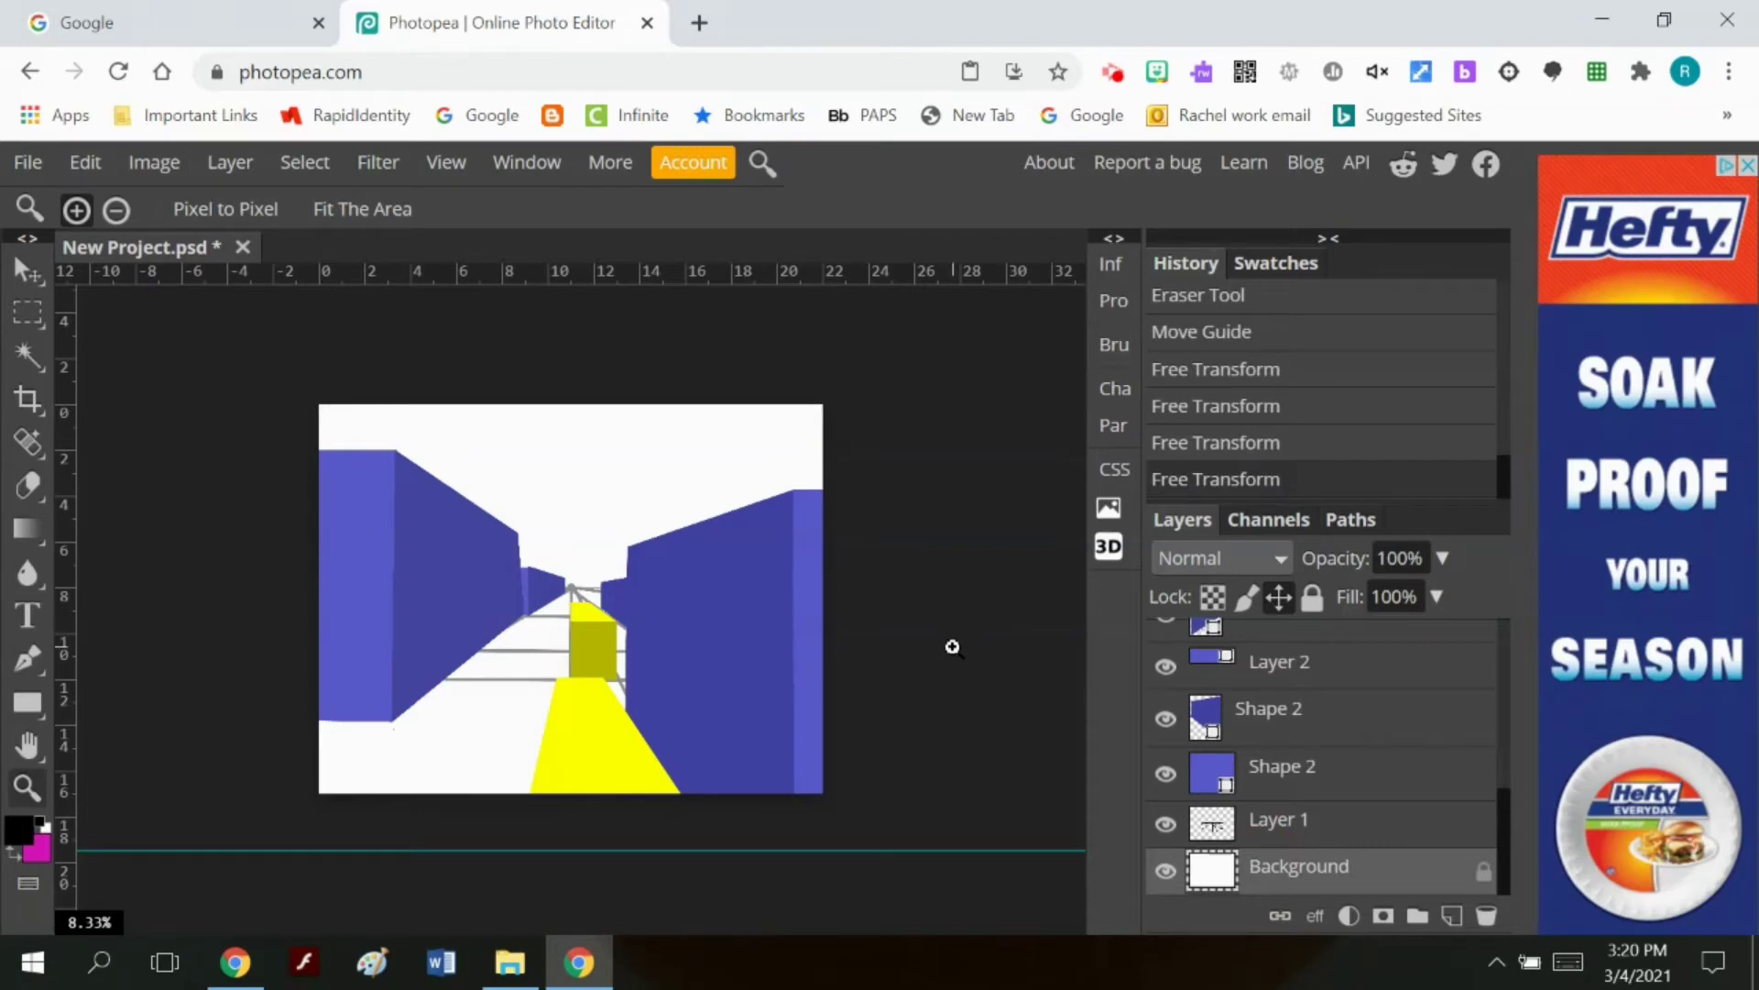
Step: Open the image _a_head 5 from the assets (13) folder in Downloads
{"action": "left_click", "coordinate": [27, 163]}
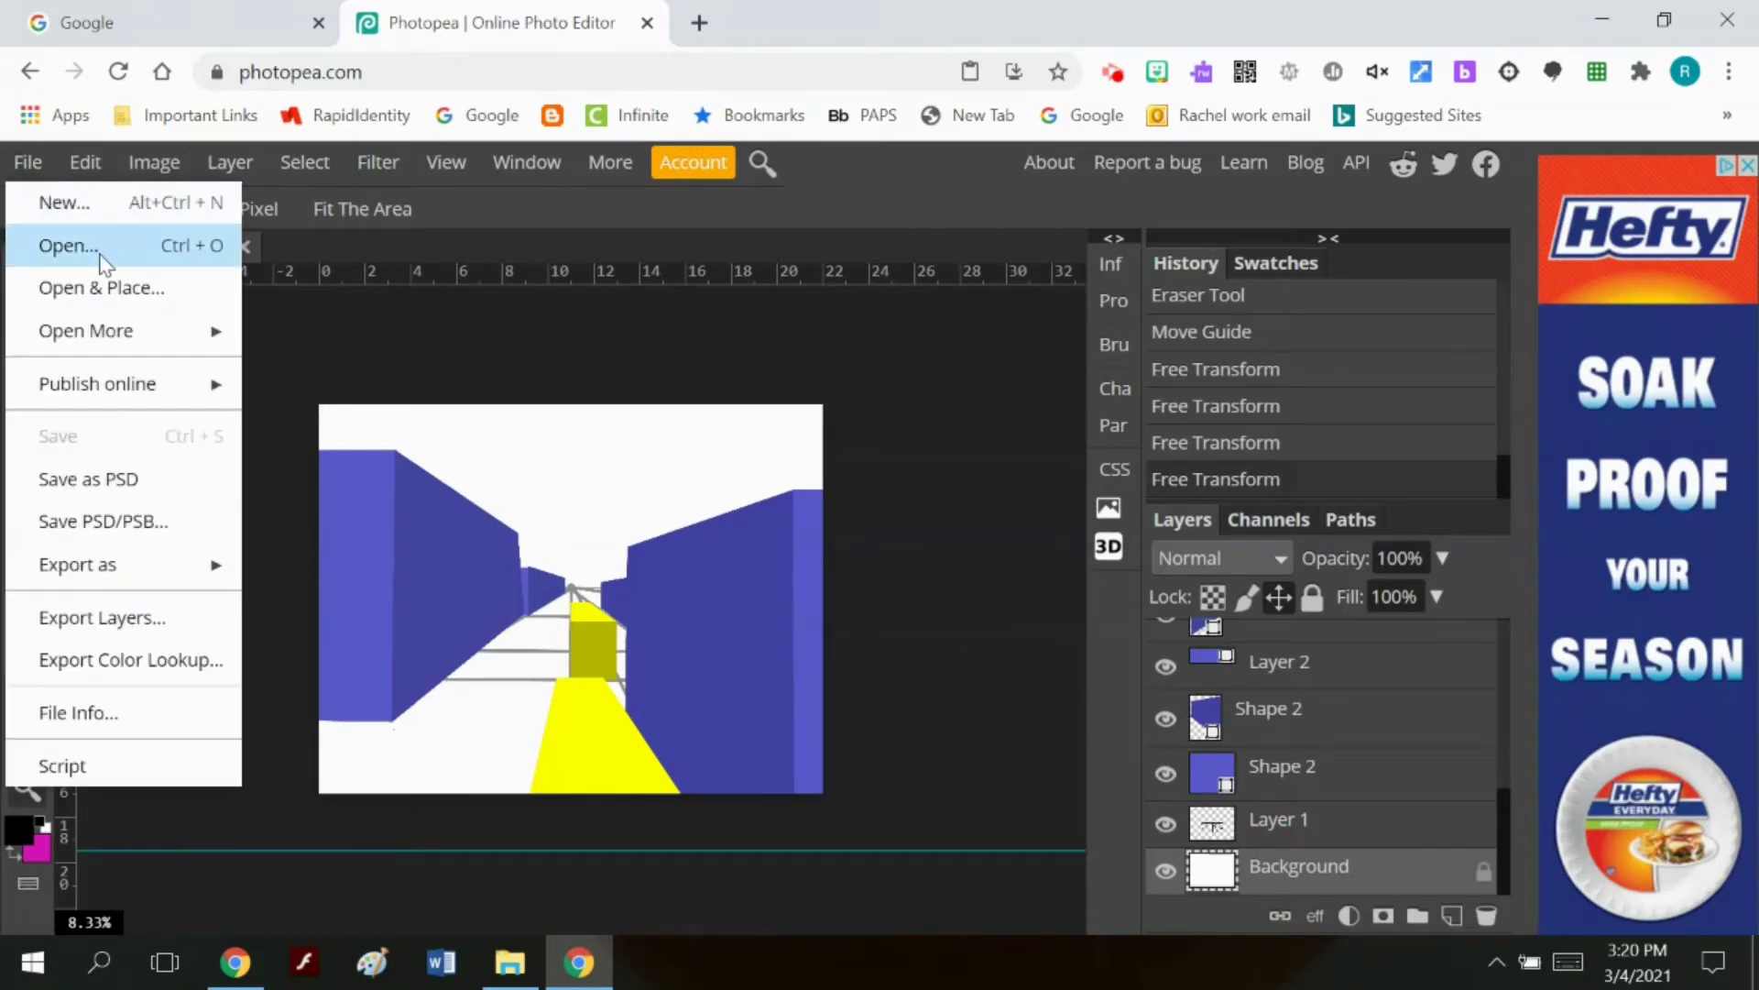
{"action": "left_click", "coordinate": [69, 246]}
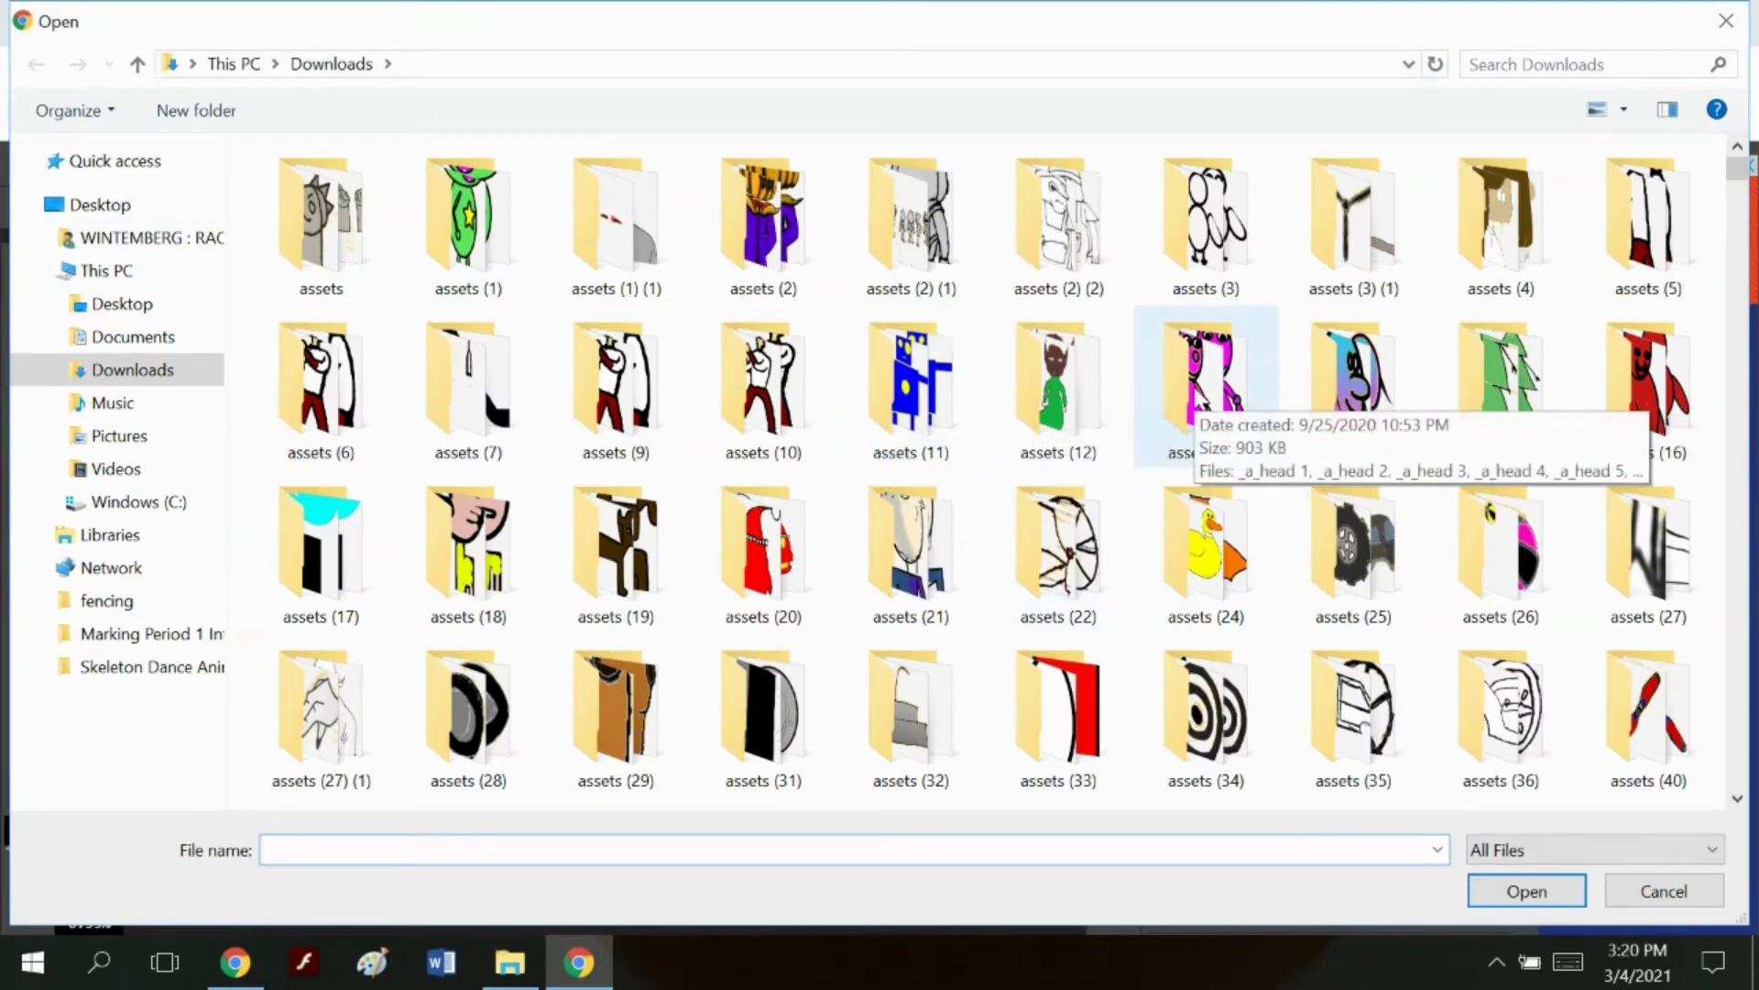
{"action": "left_click", "coordinate": [1197, 393]}
{"action": "left_click", "coordinate": [1528, 890]}
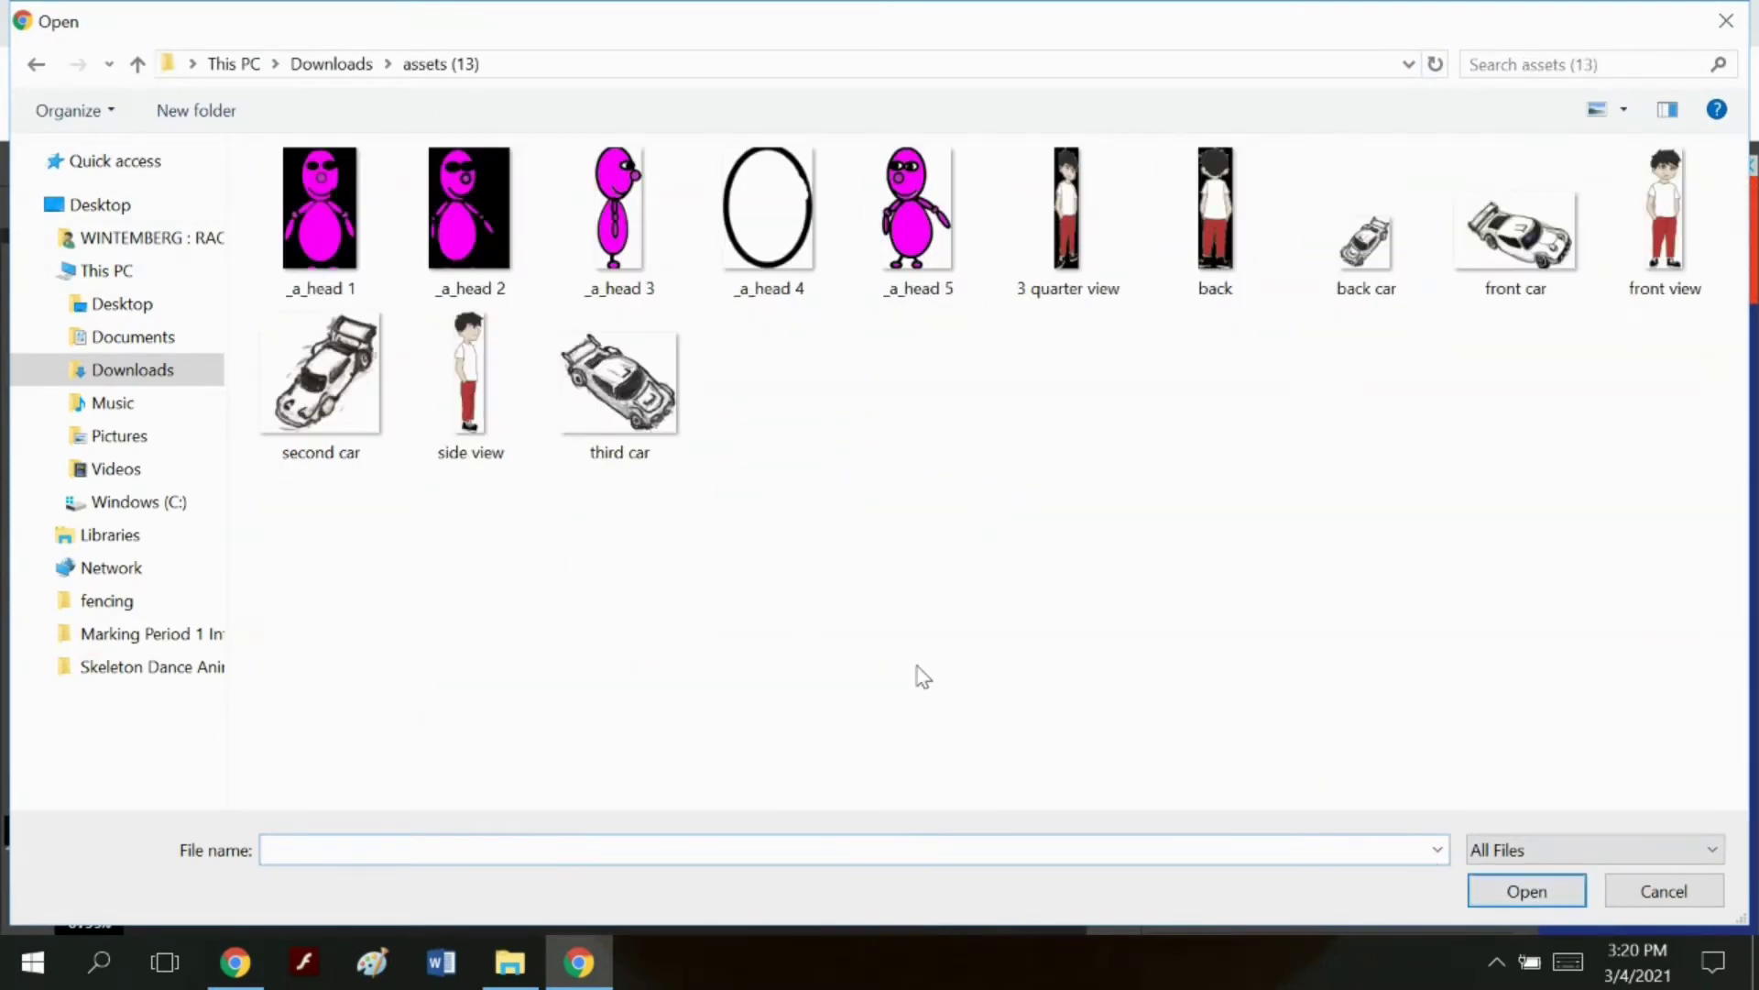
{"action": "left_click", "coordinate": [933, 216]}
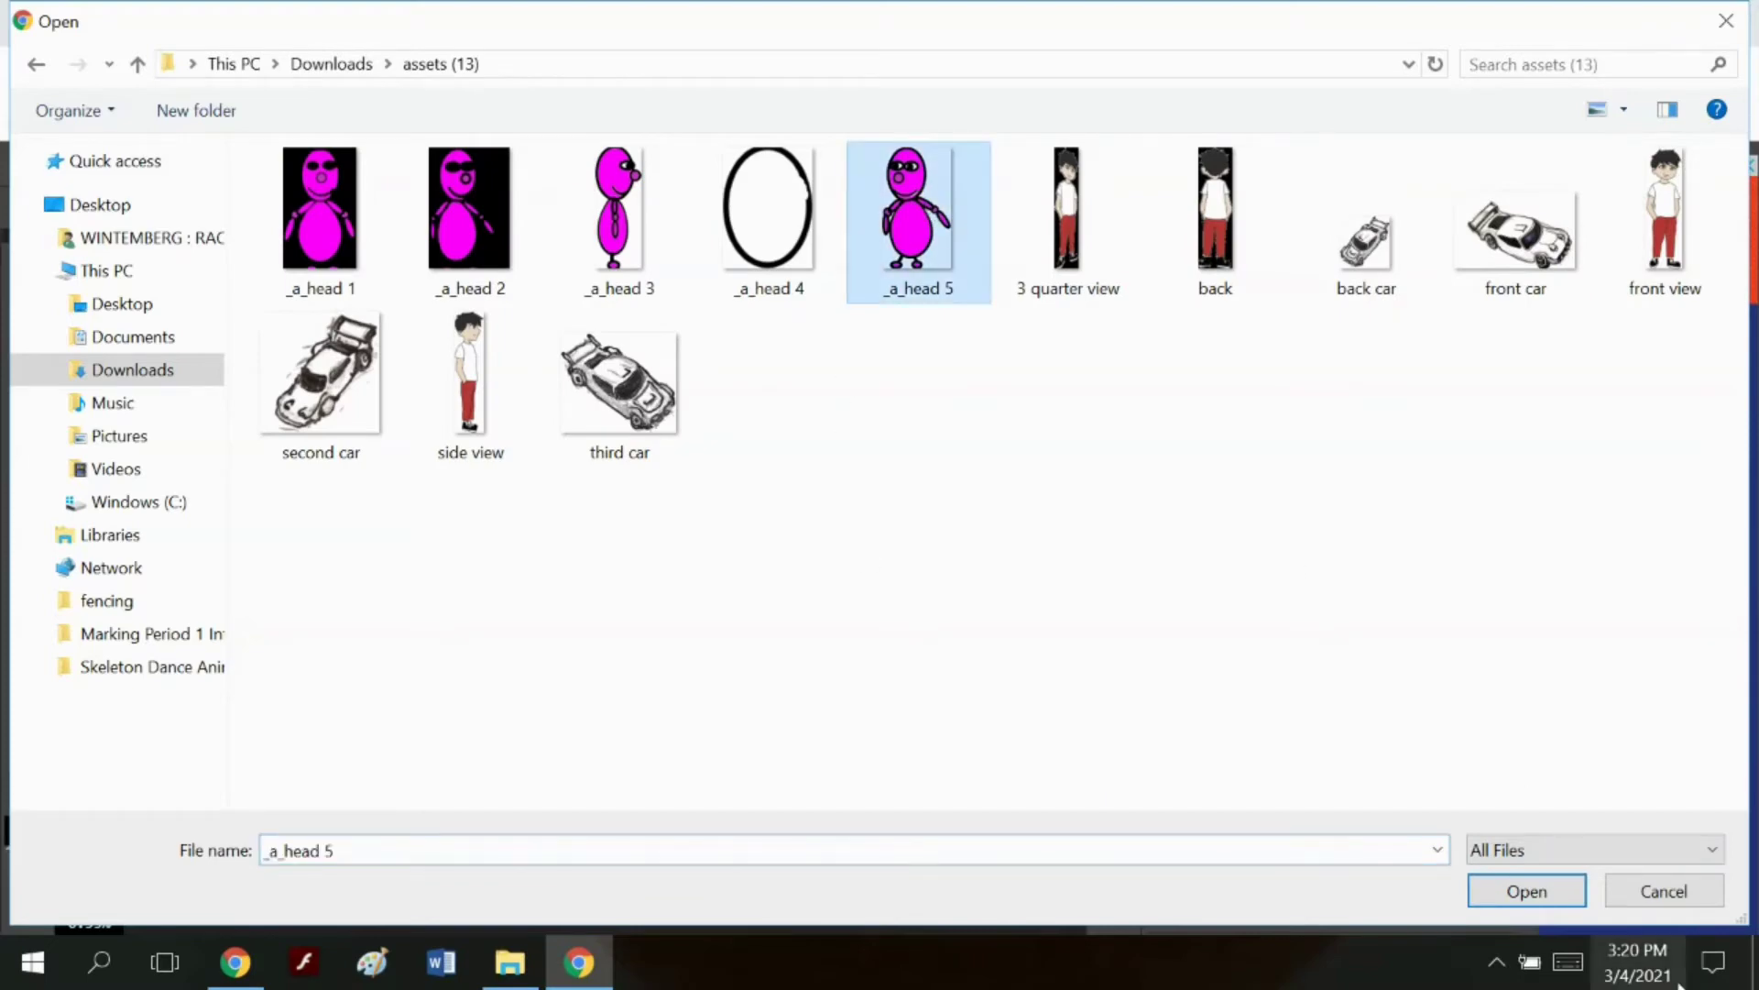
{"action": "left_click", "coordinate": [1557, 897]}
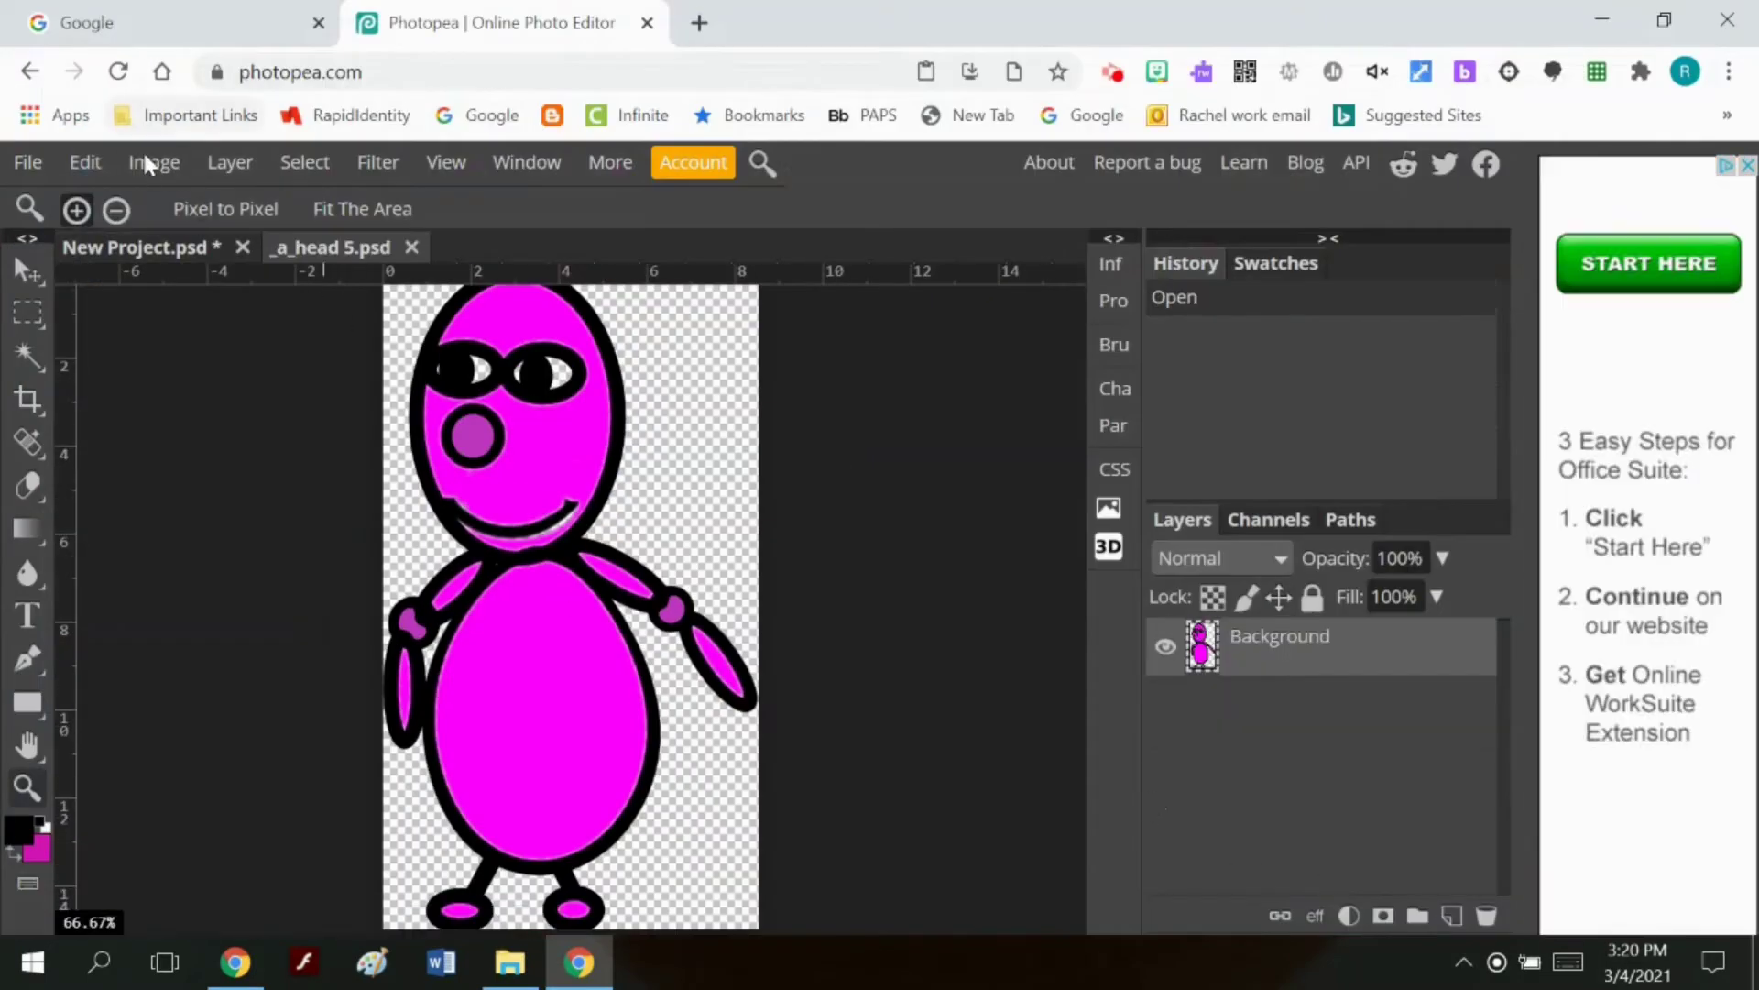
Step: Select the entire _a_head 5 image and copy it
{"action": "left_click", "coordinate": [304, 162]}
{"action": "left_click", "coordinate": [307, 201]}
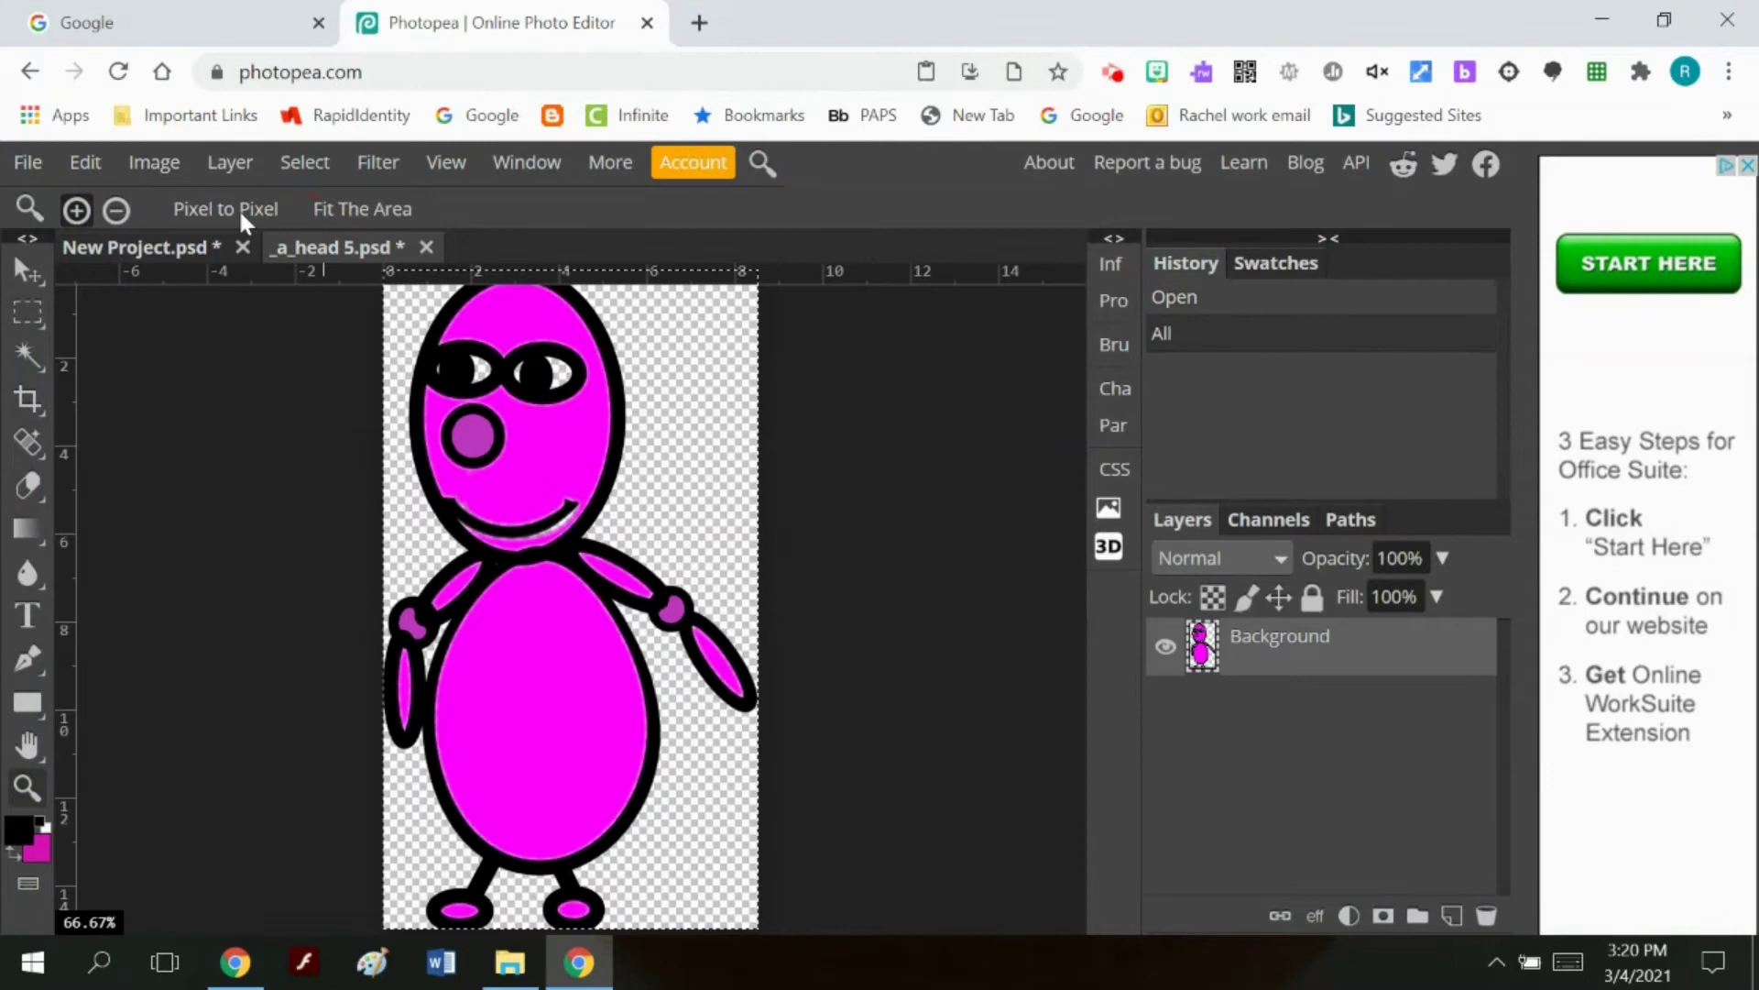
{"action": "left_click", "coordinate": [85, 162]}
{"action": "left_click", "coordinate": [157, 434]}
Step: Paste the pink figure into New Project.psd above Shape 2 copy 4 and move it slightly down between the boxes
{"action": "left_click", "coordinate": [184, 245]}
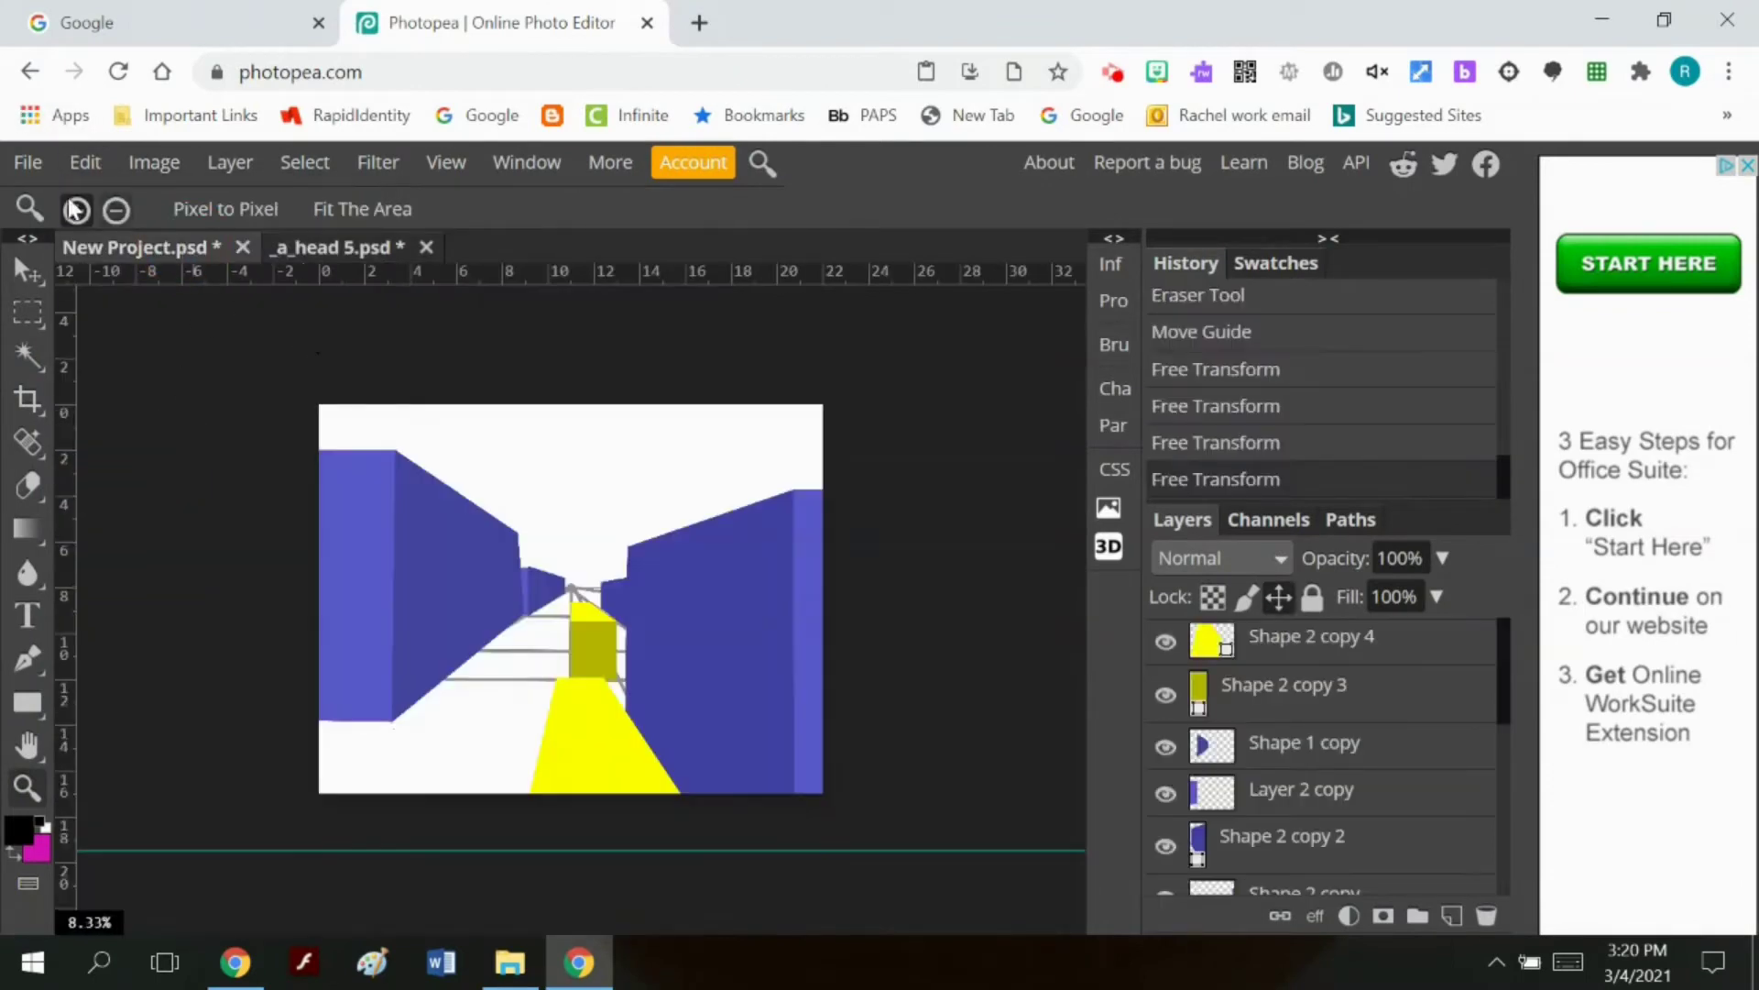
{"action": "left_click", "coordinate": [85, 162]}
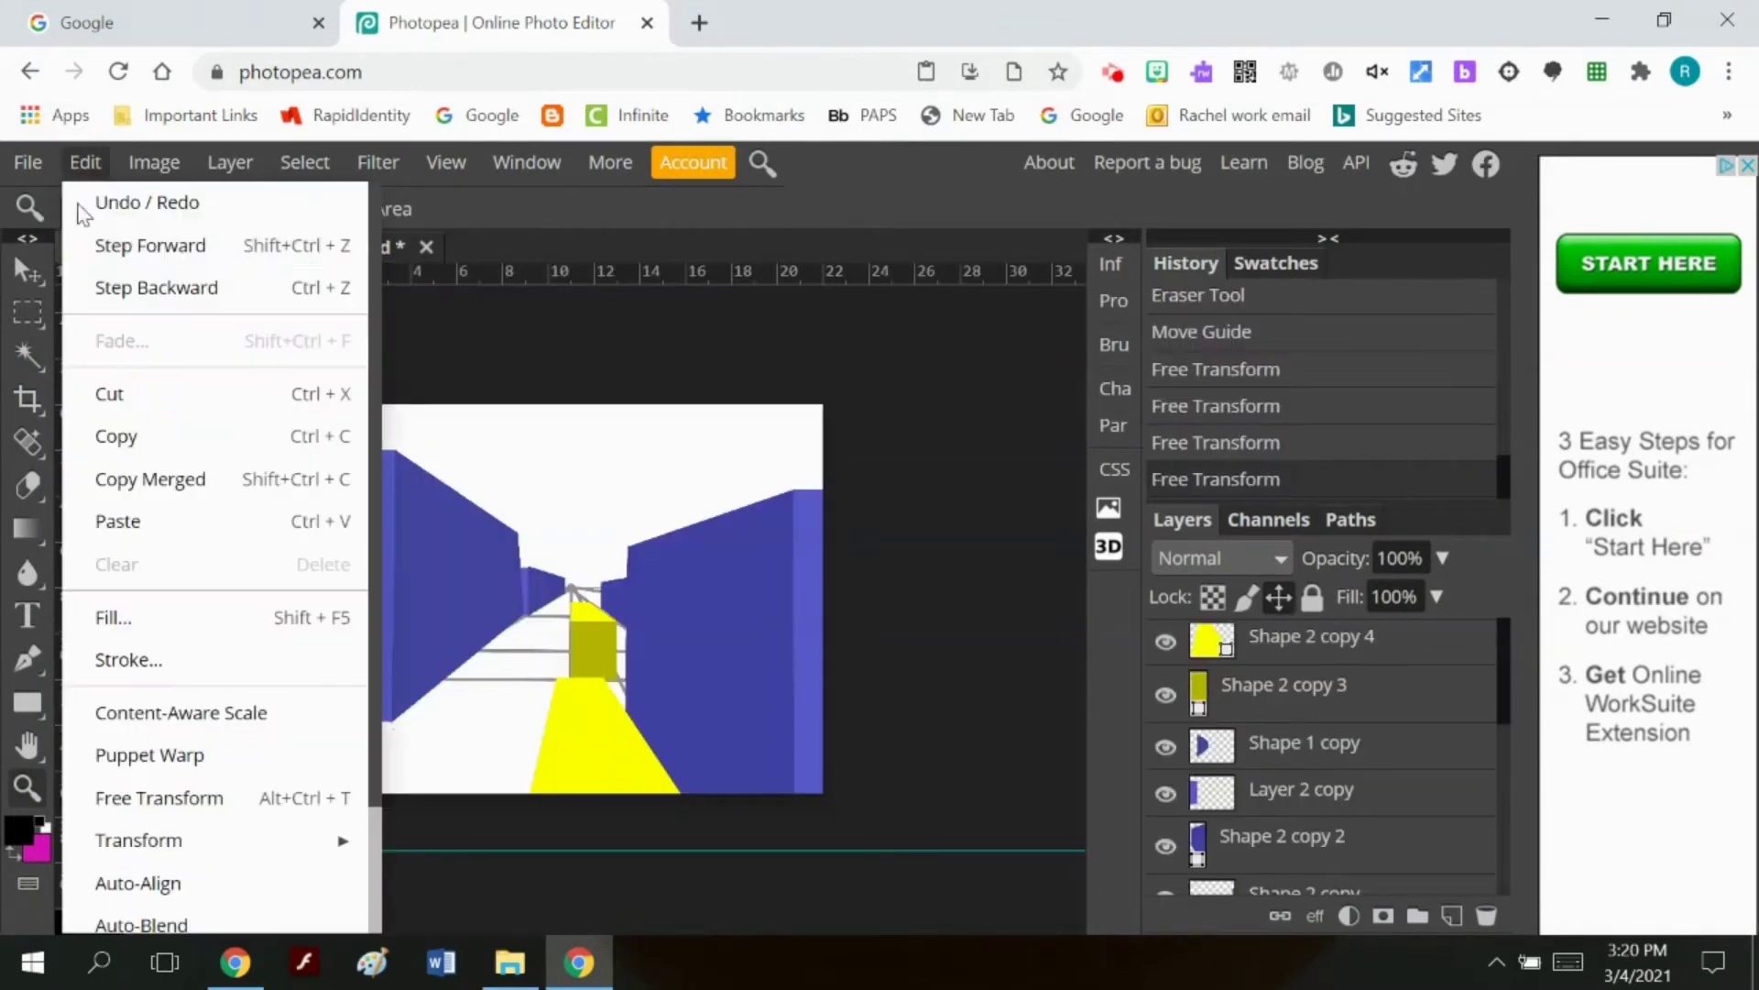
{"action": "left_click", "coordinate": [1260, 649]}
{"action": "left_click", "coordinate": [85, 162]}
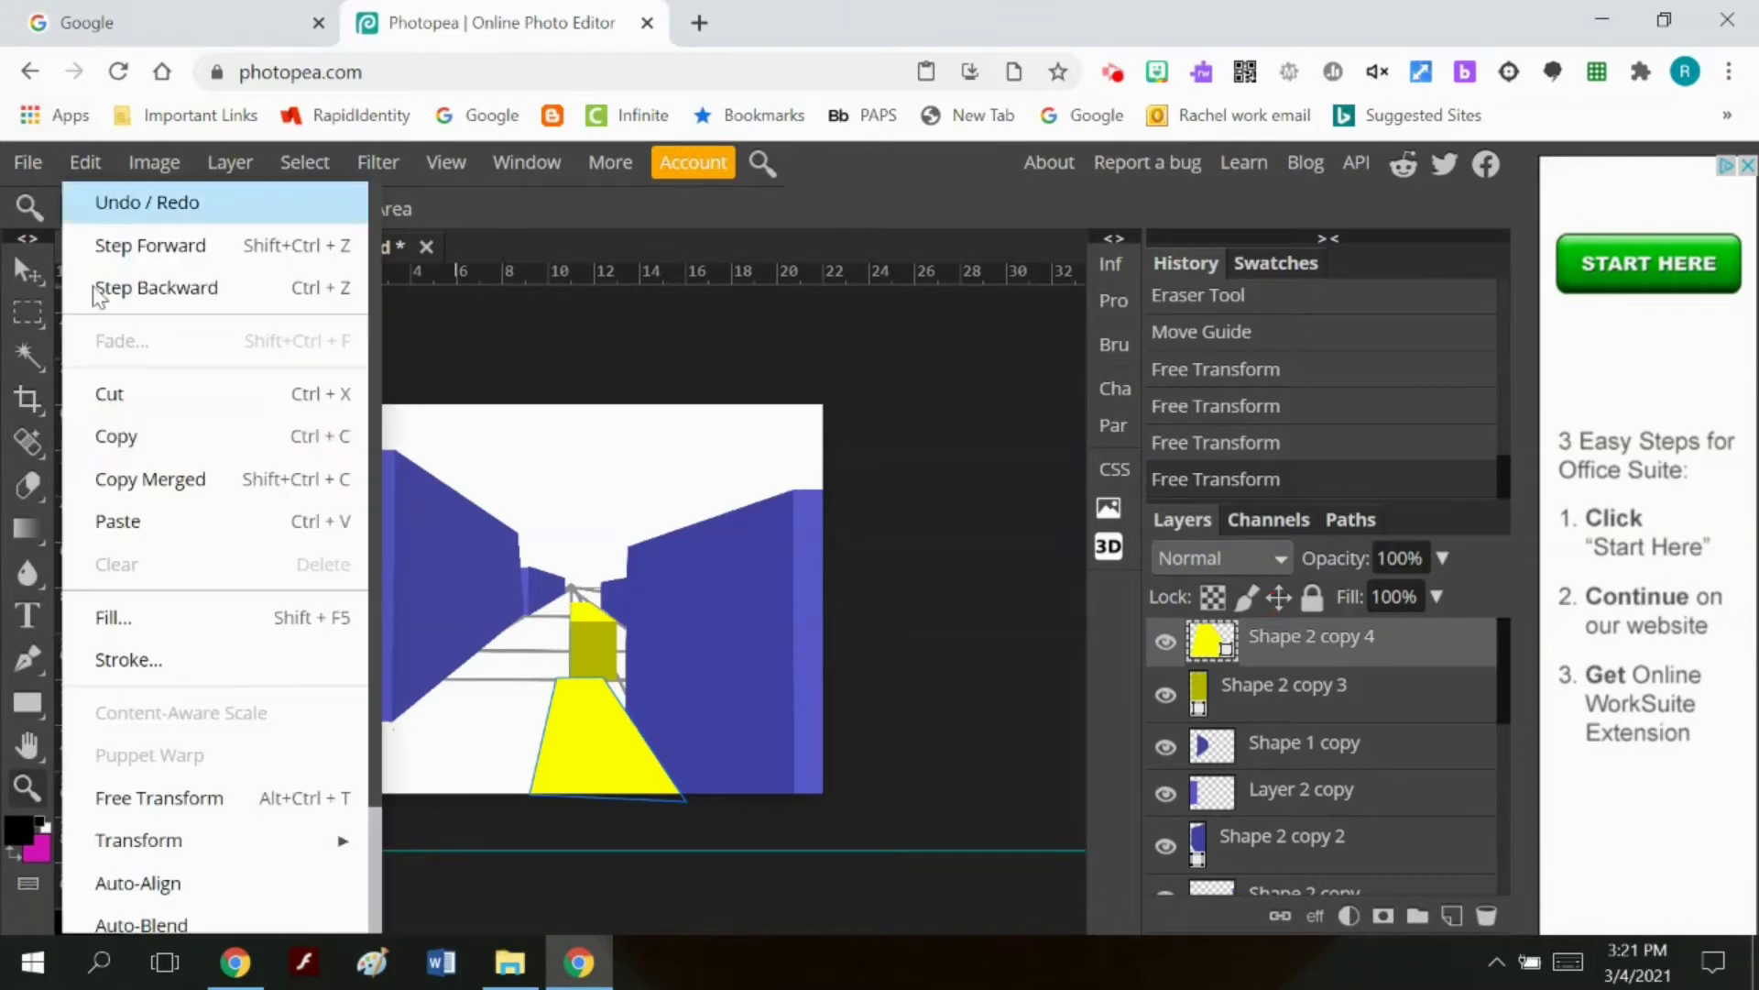
{"action": "left_click", "coordinate": [150, 545]}
{"action": "left_click", "coordinate": [27, 270]}
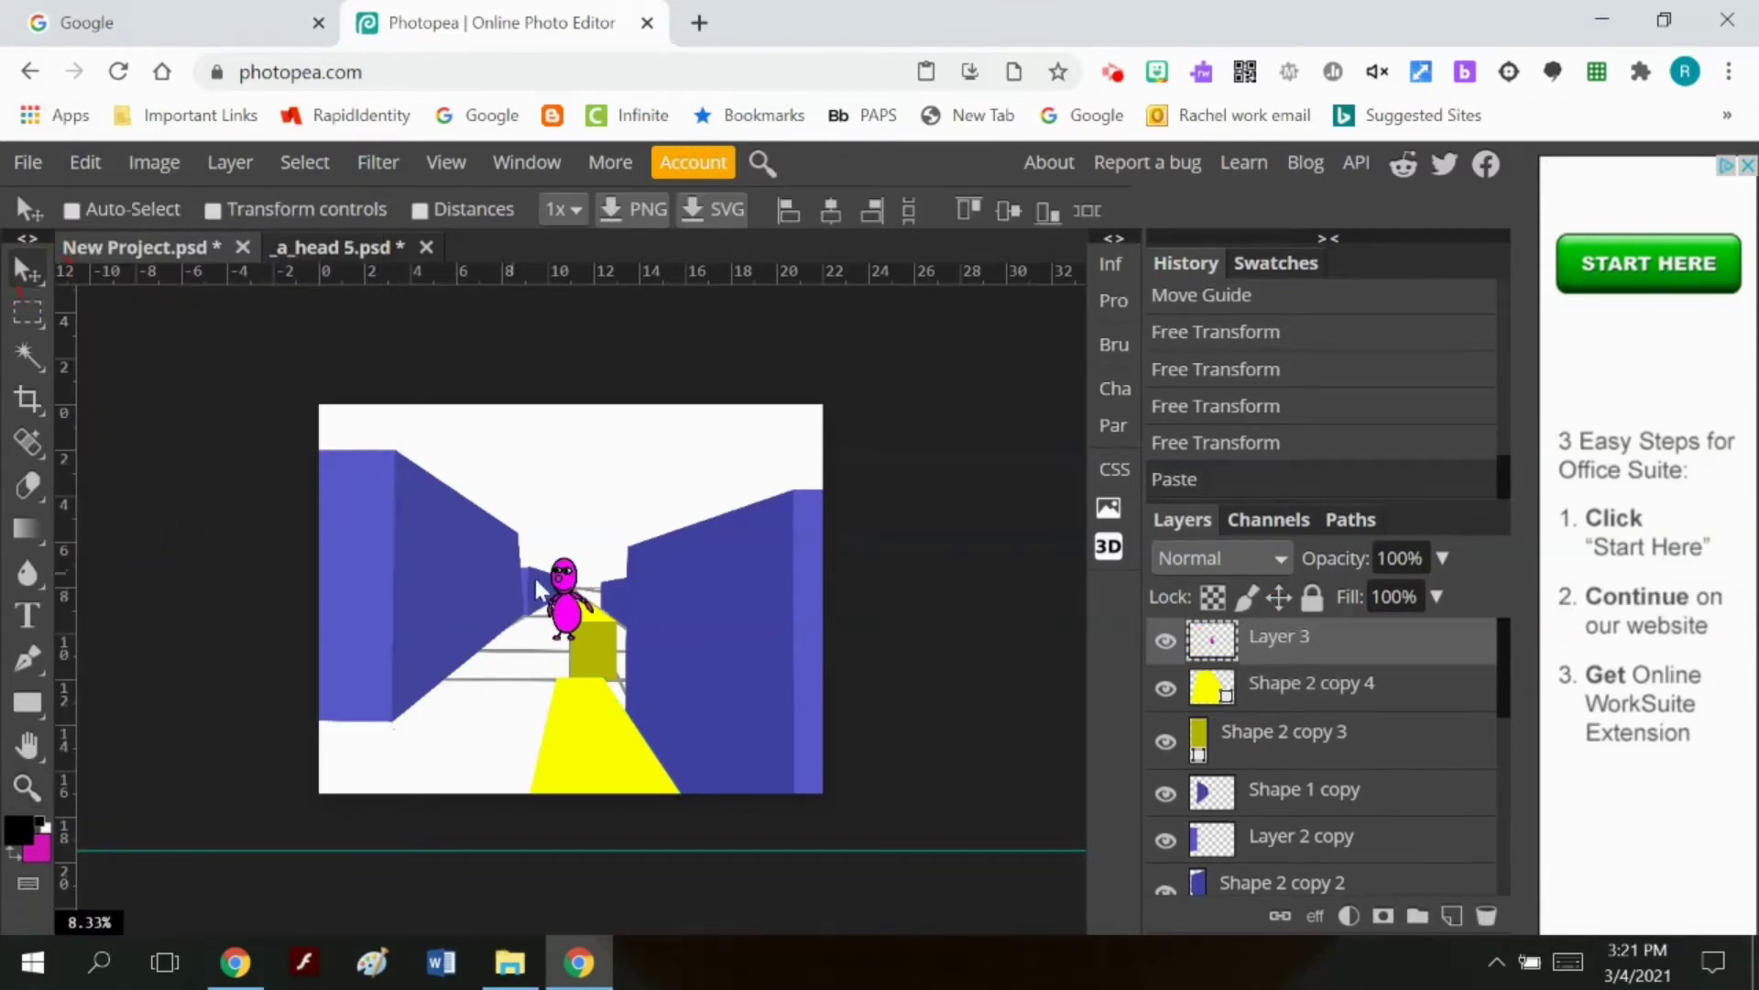
{"action": "left_click_drag", "start_coordinate": [561, 606], "coordinate": [572, 627]}
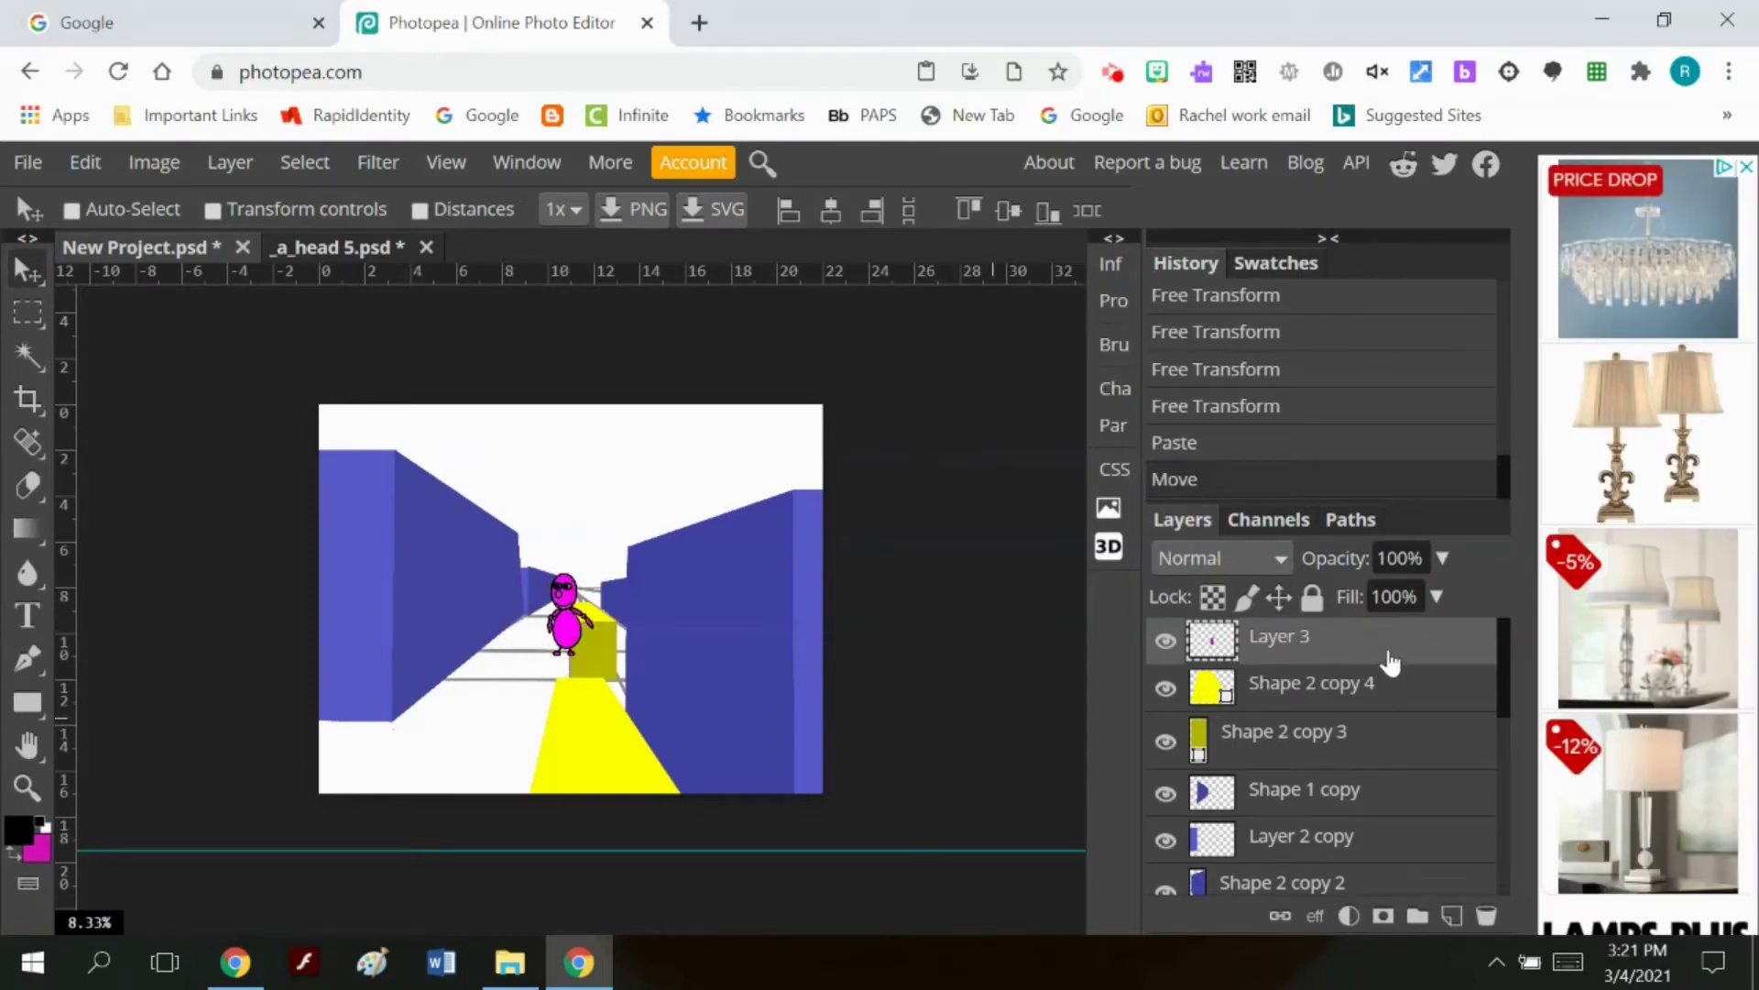
Step: Scale the pink figure on Layer 3 to about 127% width and 130% height, and place it just left of the yellow box
{"action": "left_click", "coordinate": [85, 162]}
{"action": "mouse_move", "coordinate": [205, 837]}
{"action": "left_click", "coordinate": [446, 521]}
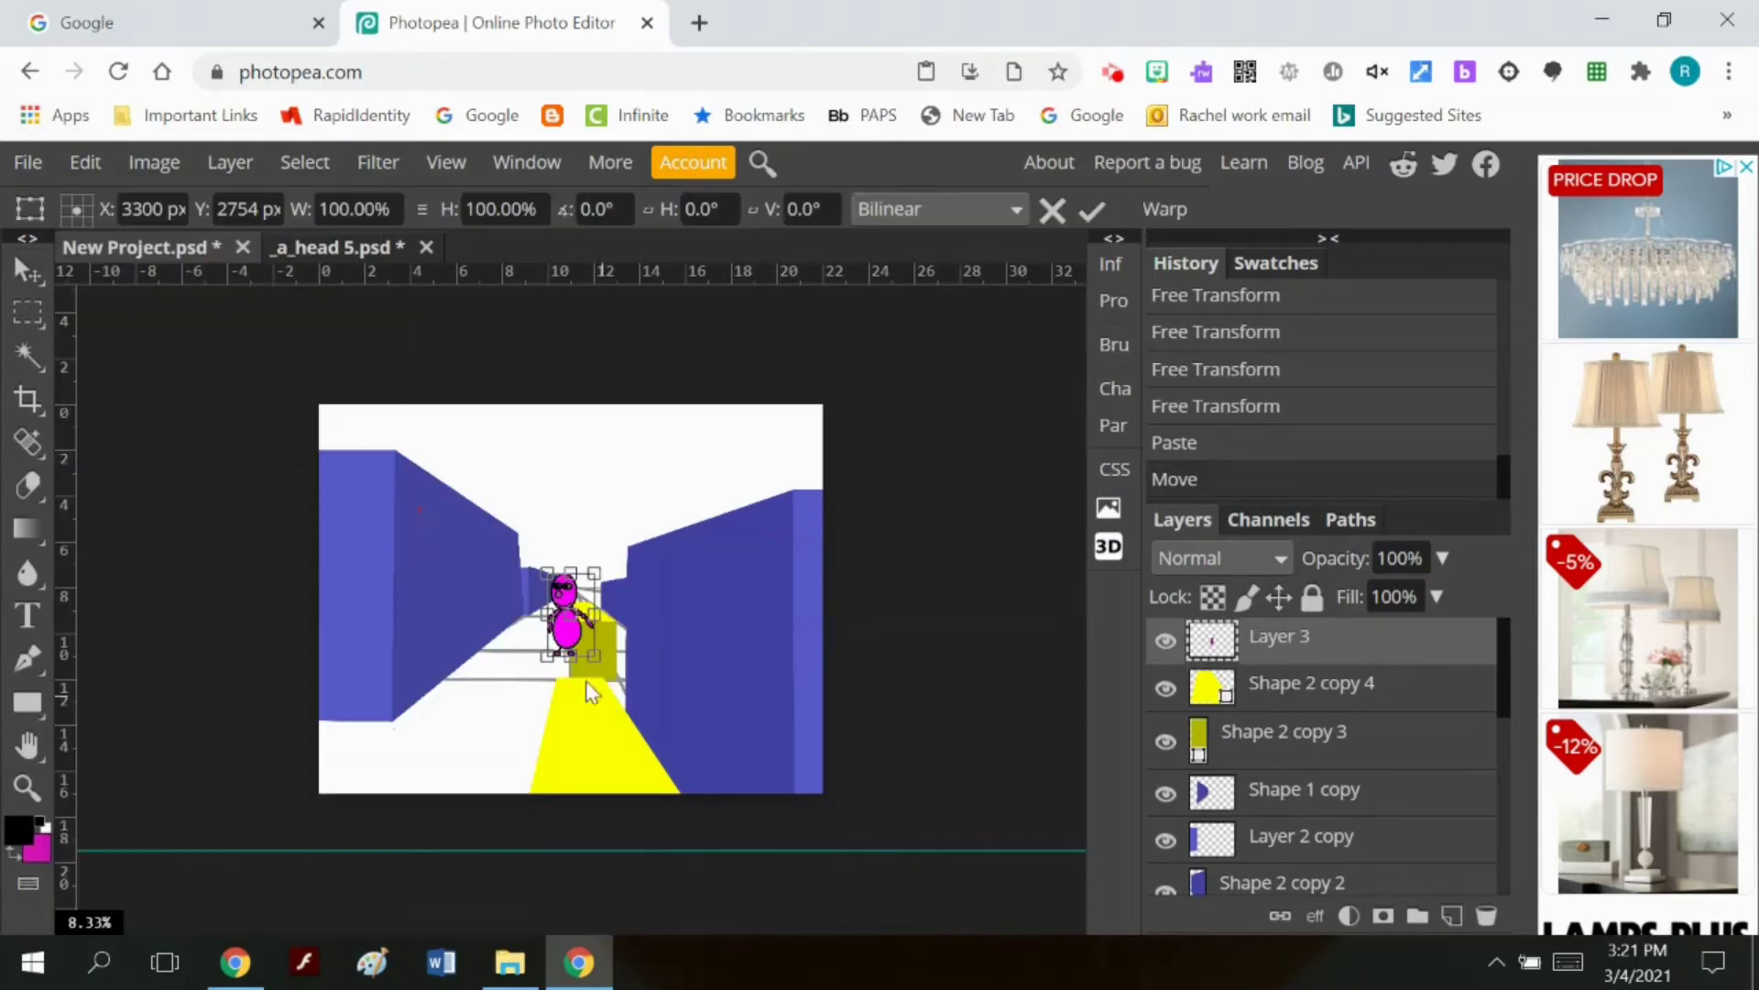
{"action": "left_click_drag", "start_coordinate": [538, 657], "coordinate": [507, 683]}
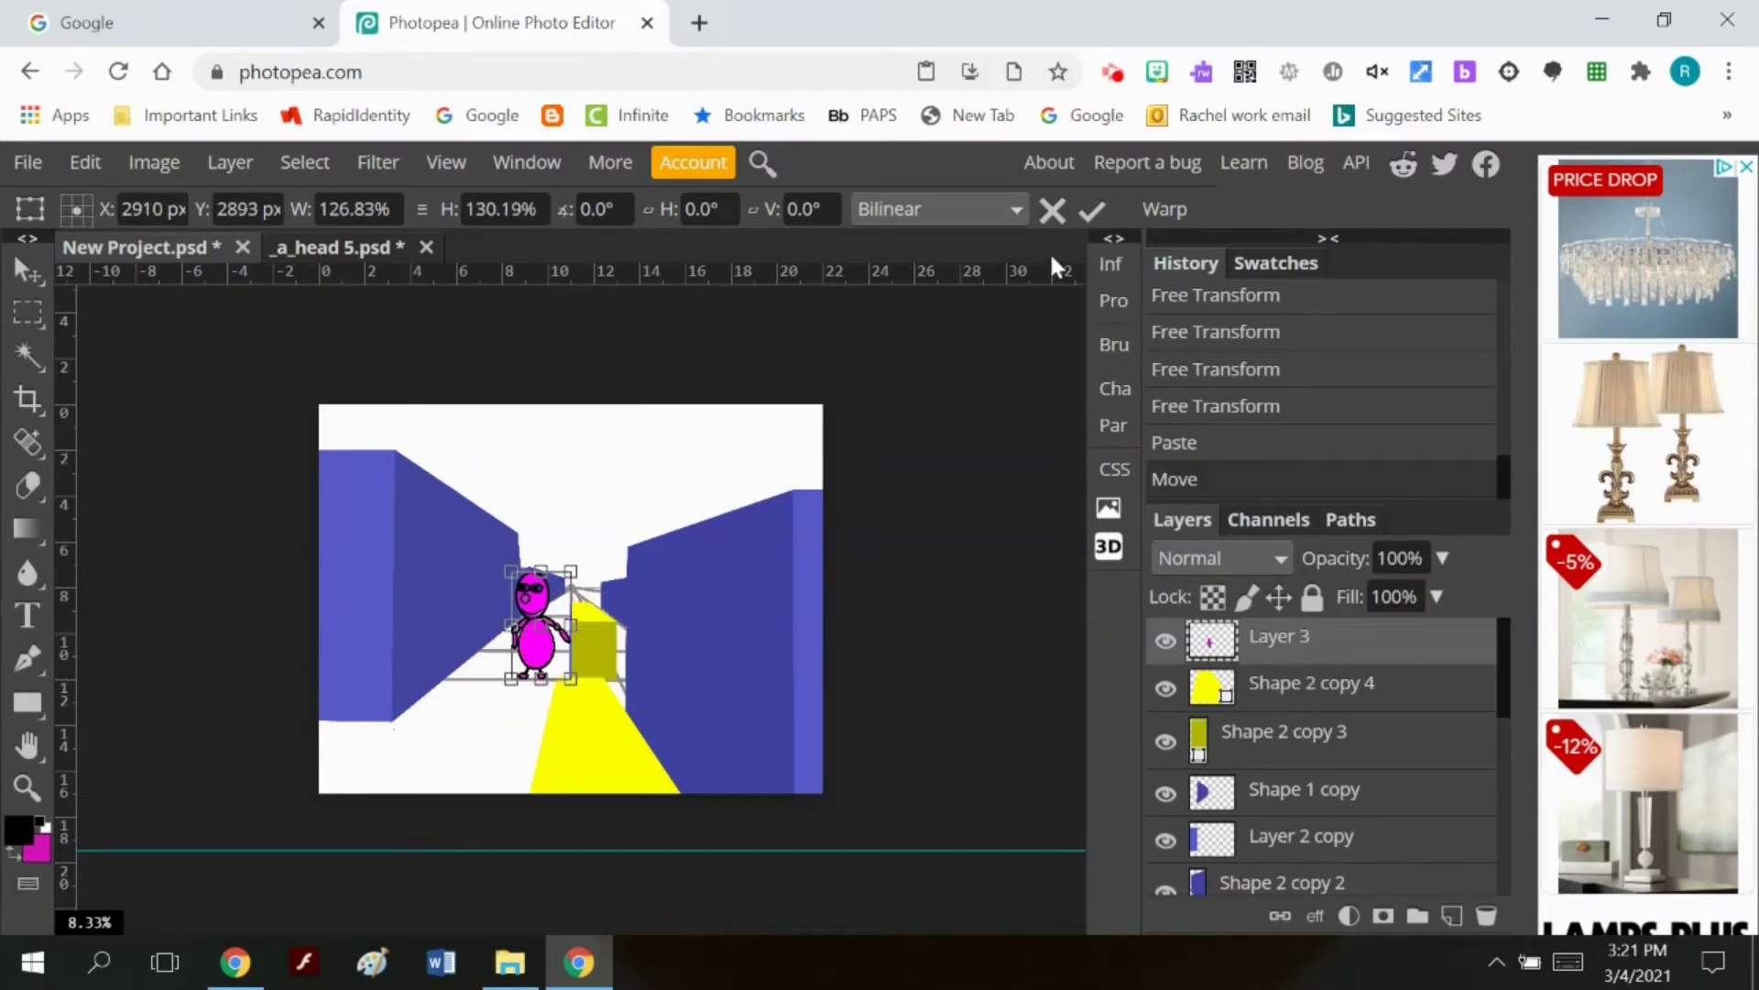
{"action": "left_click", "coordinate": [1089, 209]}
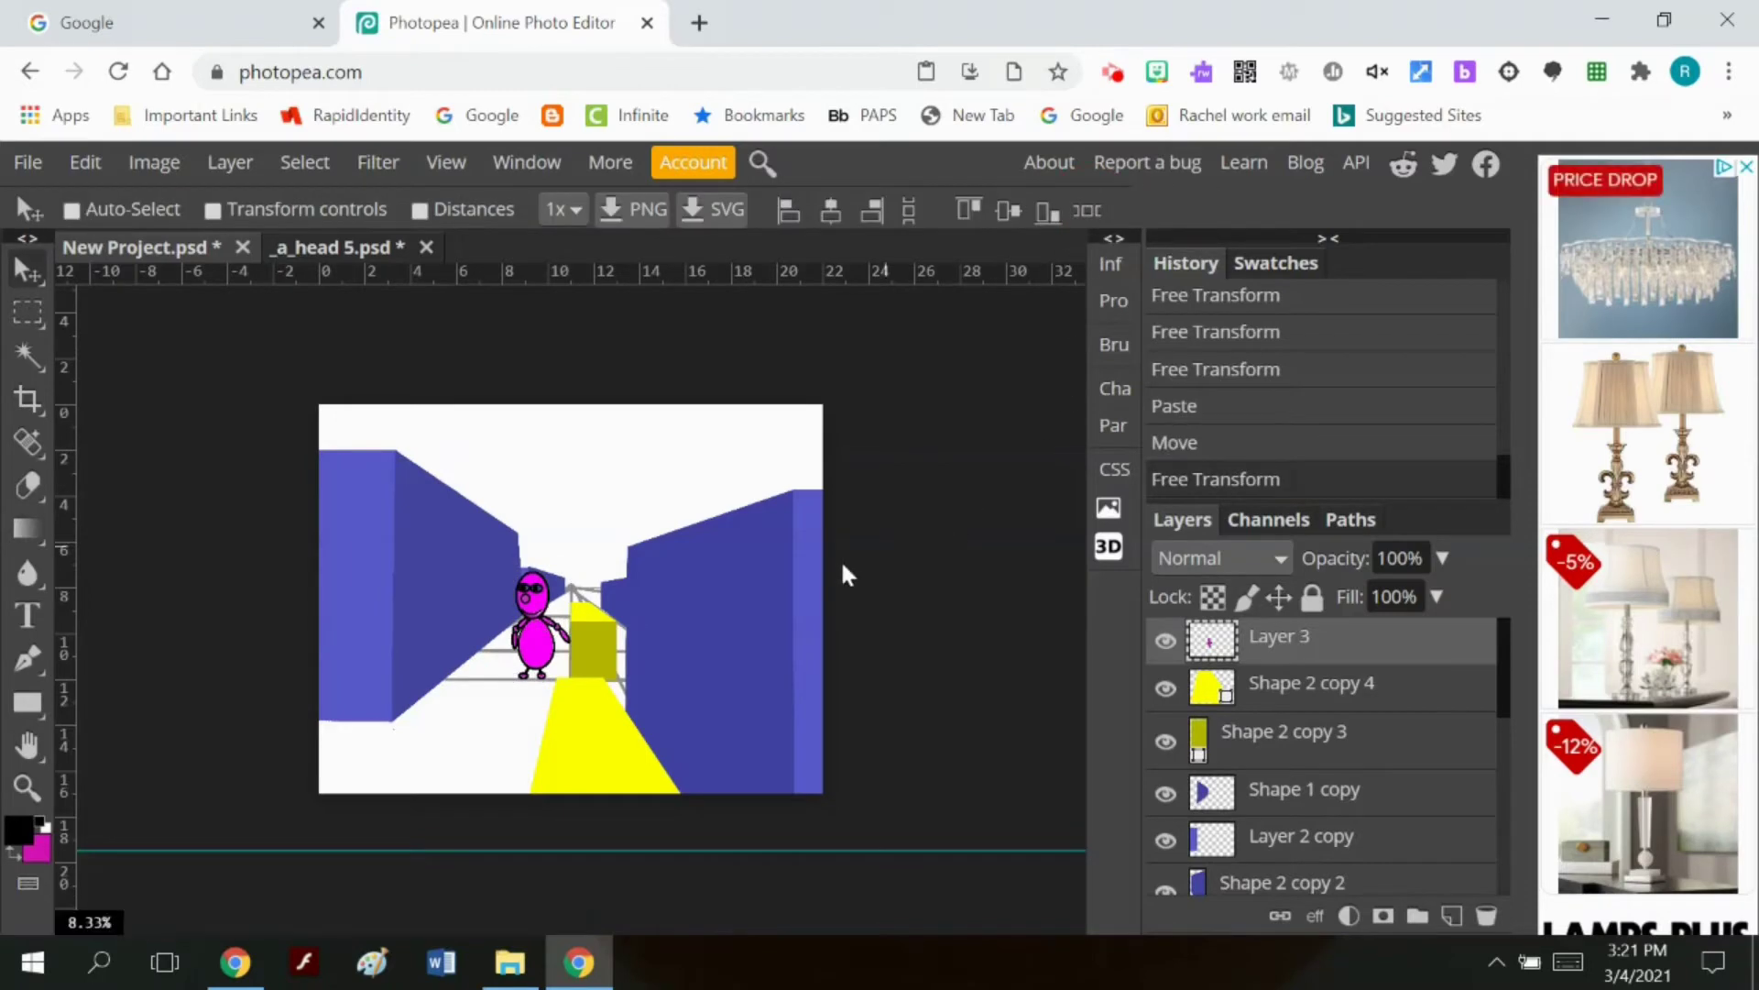
Step: Duplicate the pink figure on Layer 3 and move the copy to the left of the original
{"action": "left_click", "coordinate": [230, 162]}
{"action": "left_click", "coordinate": [299, 247]}
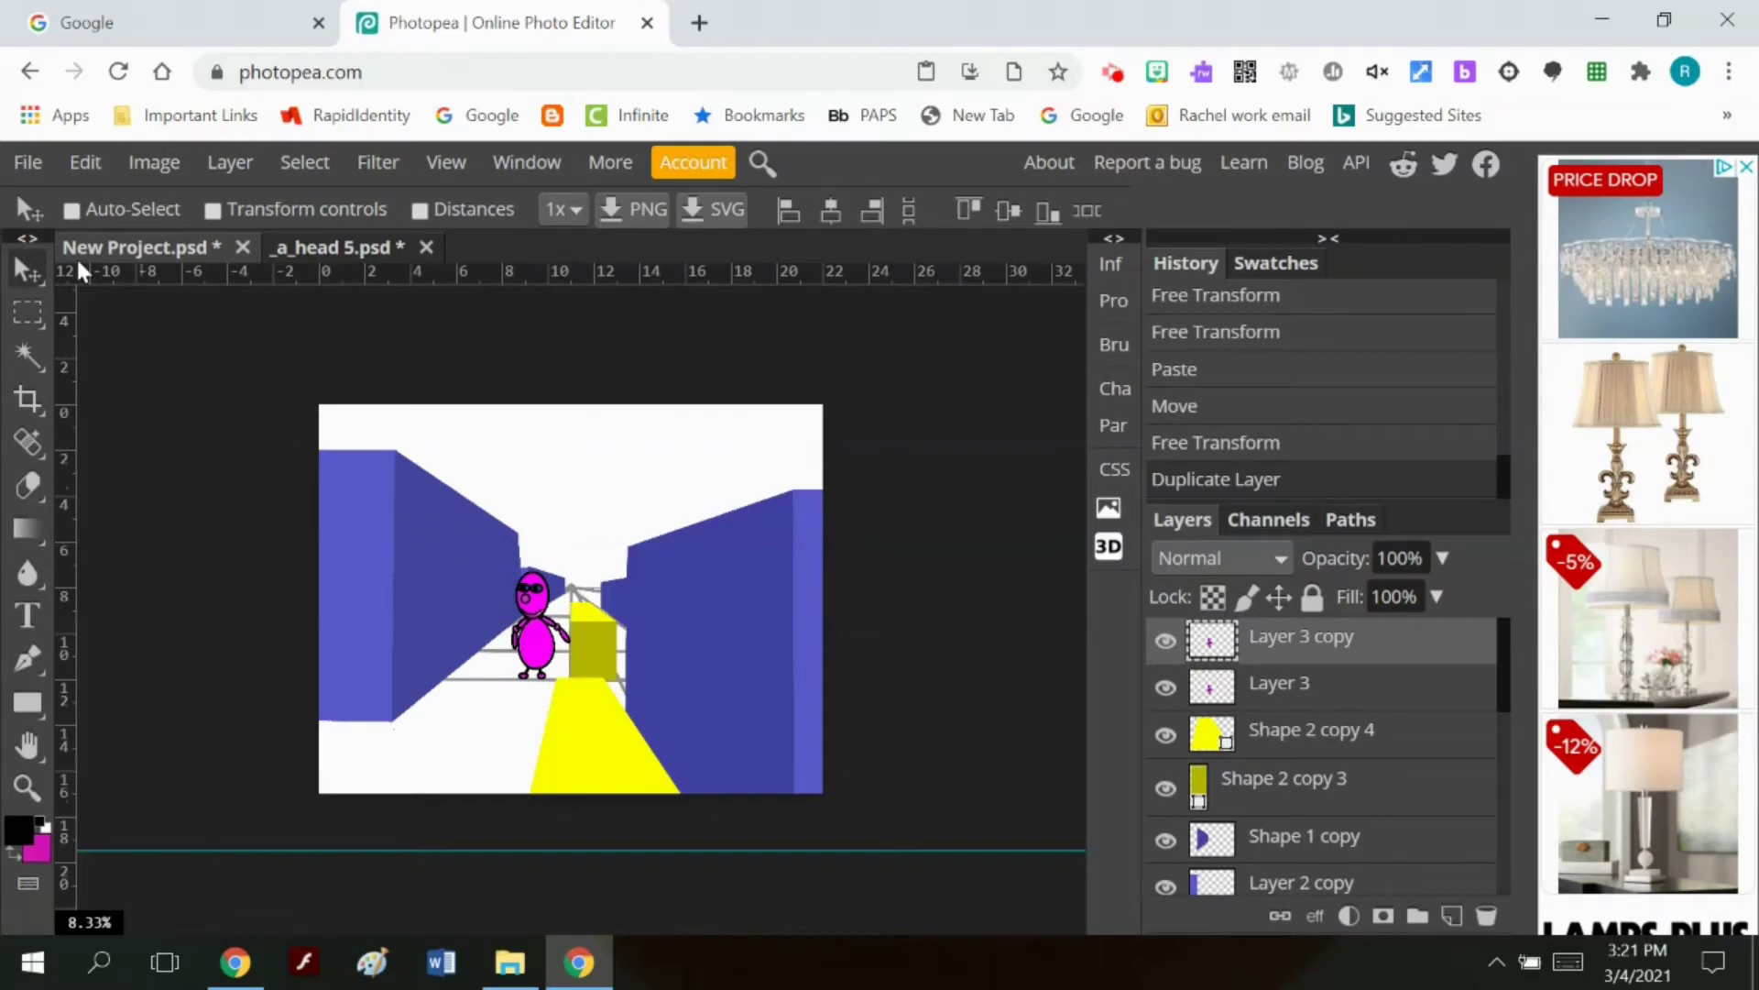
{"action": "left_click", "coordinate": [25, 216]}
{"action": "left_click_drag", "start_coordinate": [528, 646], "coordinate": [473, 651]}
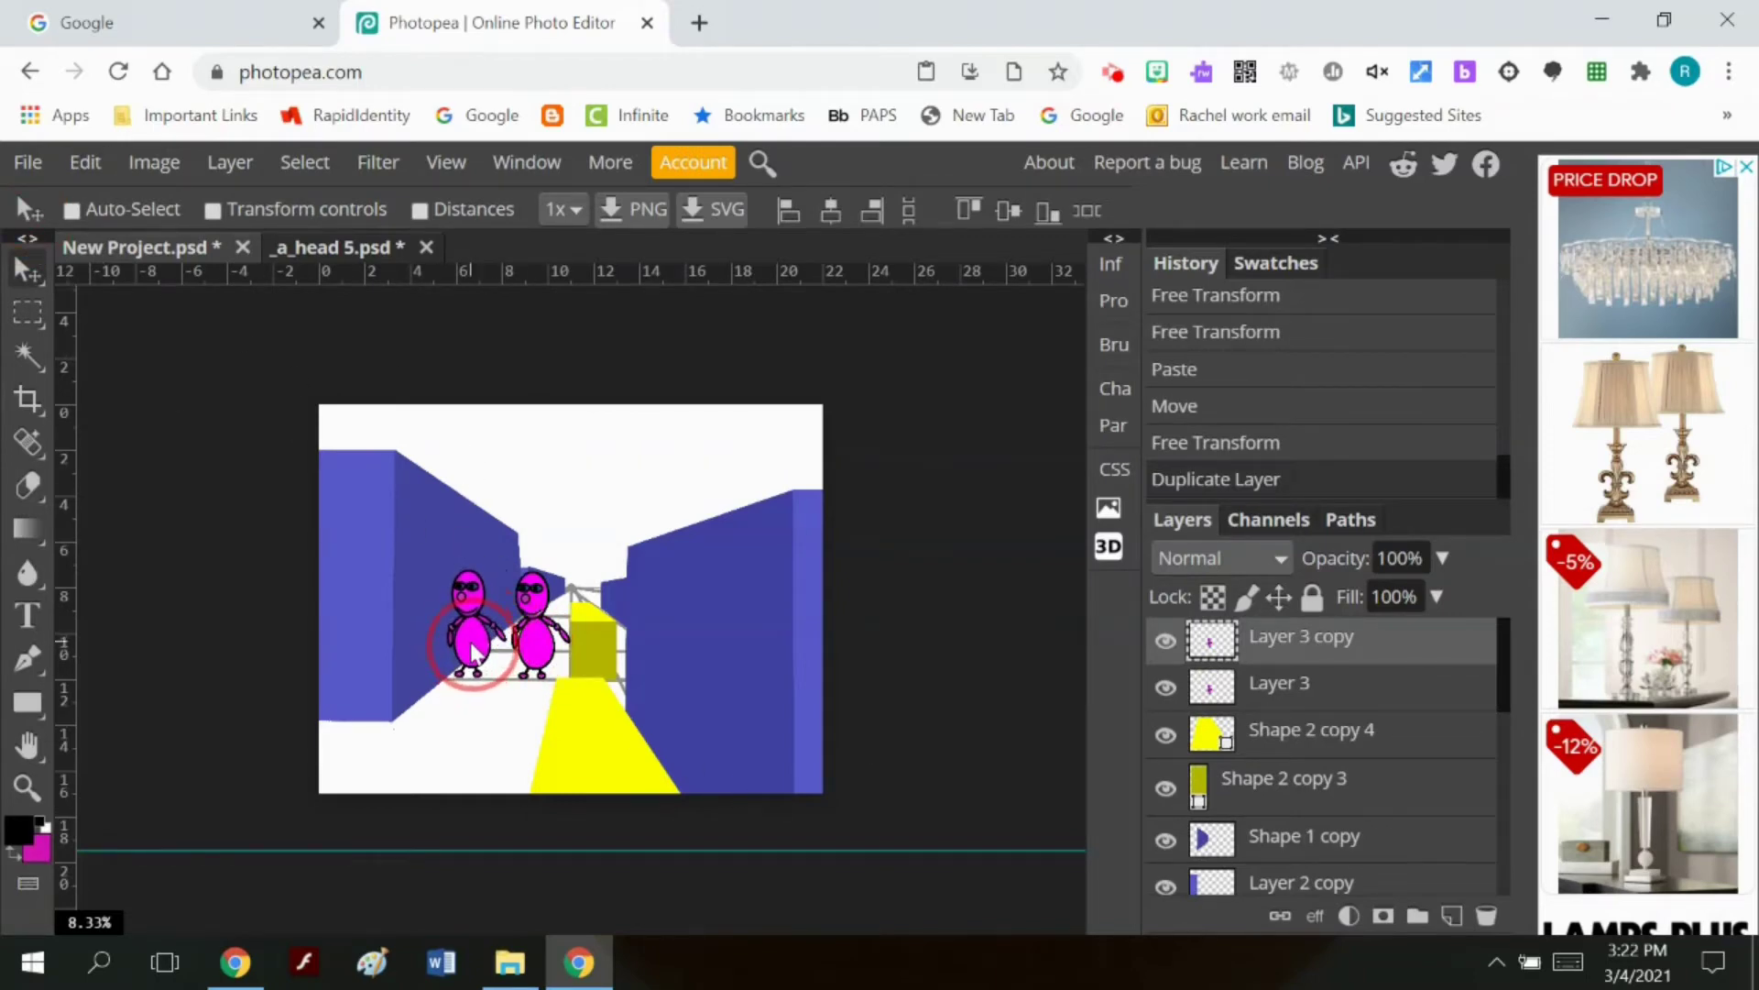
Step: Scale the Layer 3 copy figure to about 144% width and 145% height, and place it lower, in front of the original
{"action": "left_click", "coordinate": [85, 162]}
{"action": "mouse_move", "coordinate": [244, 840]}
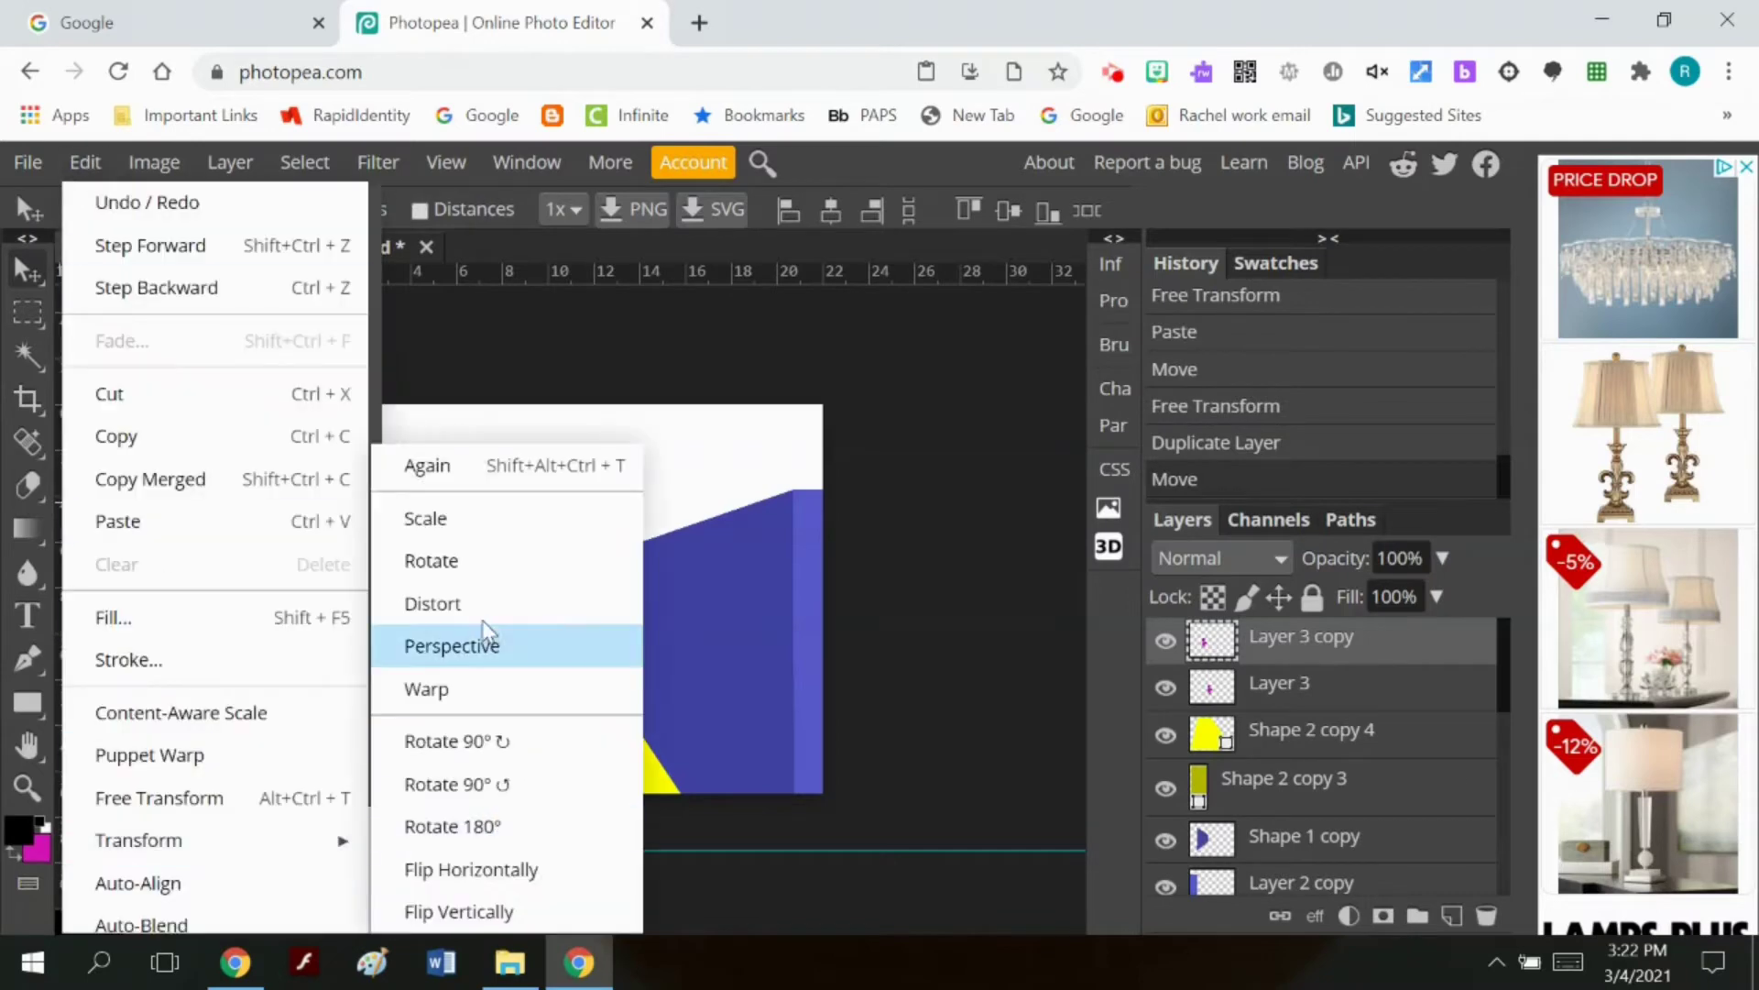
{"action": "left_click", "coordinate": [476, 522]}
{"action": "mouse_move", "coordinate": [479, 667]}
{"action": "left_mouse_down"}
{"action": "mouse_move", "coordinate": [486, 731]}
{"action": "mouse_move", "coordinate": [527, 641]}
{"action": "mouse_move", "coordinate": [508, 680]}
{"action": "left_mouse_up"}
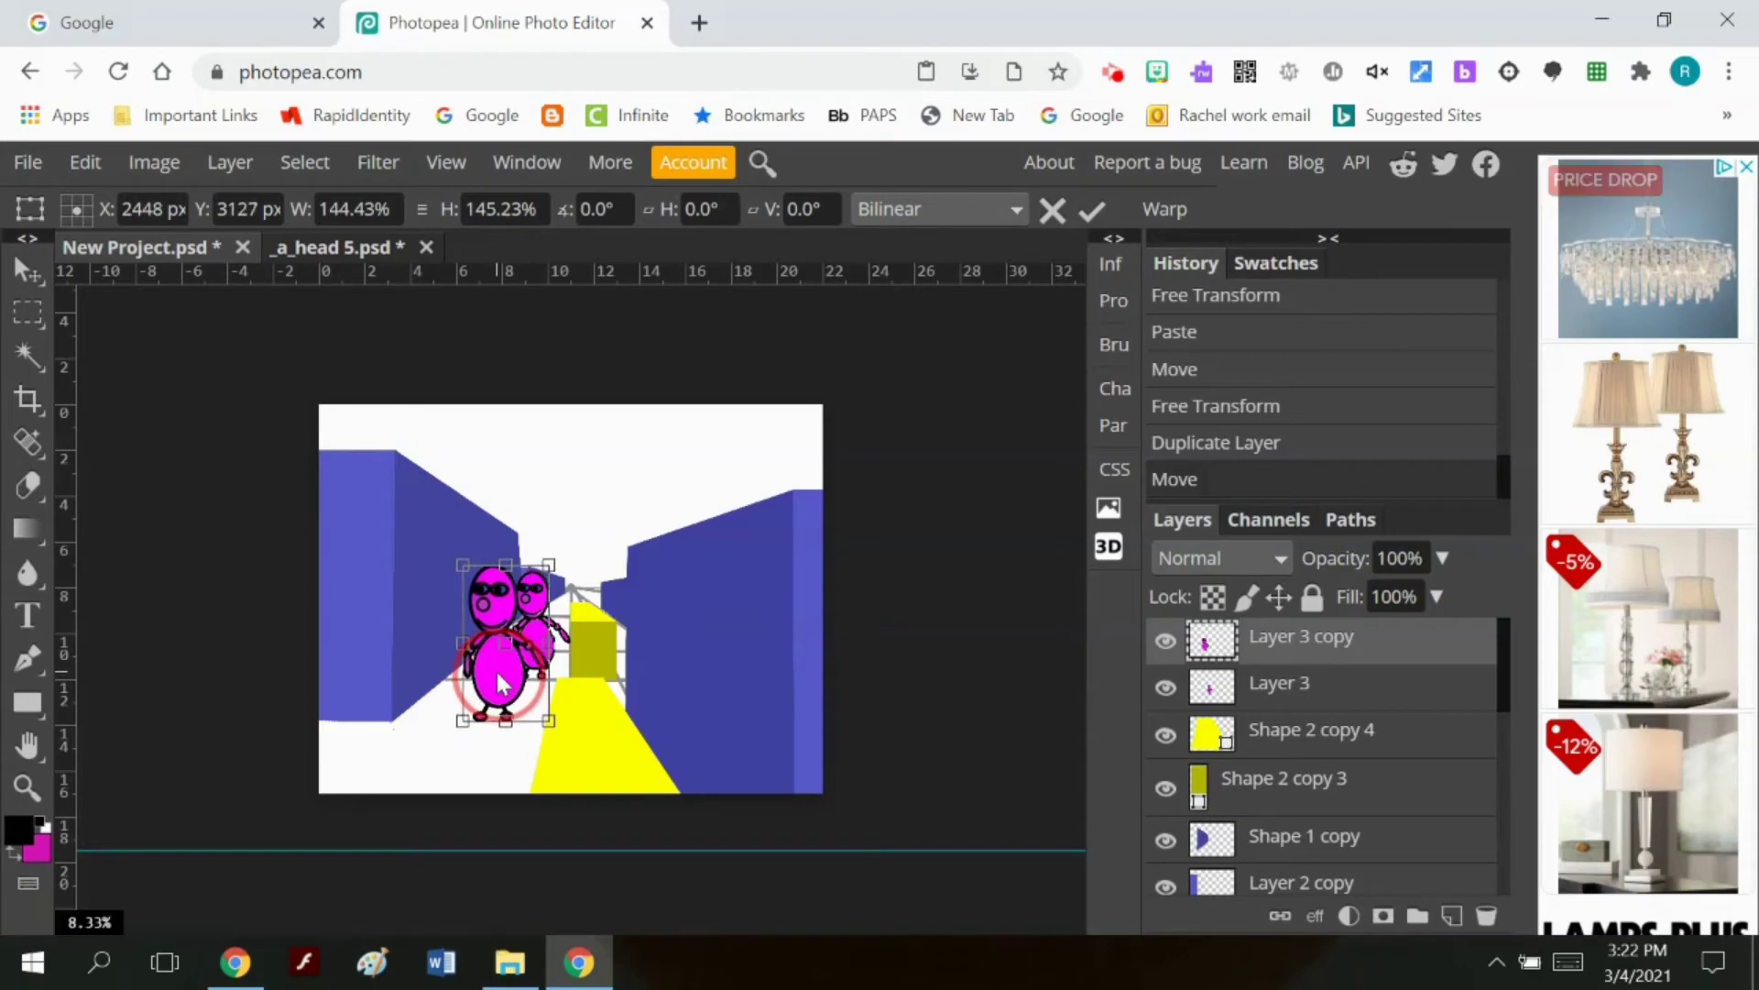
{"action": "left_click", "coordinate": [1090, 213]}
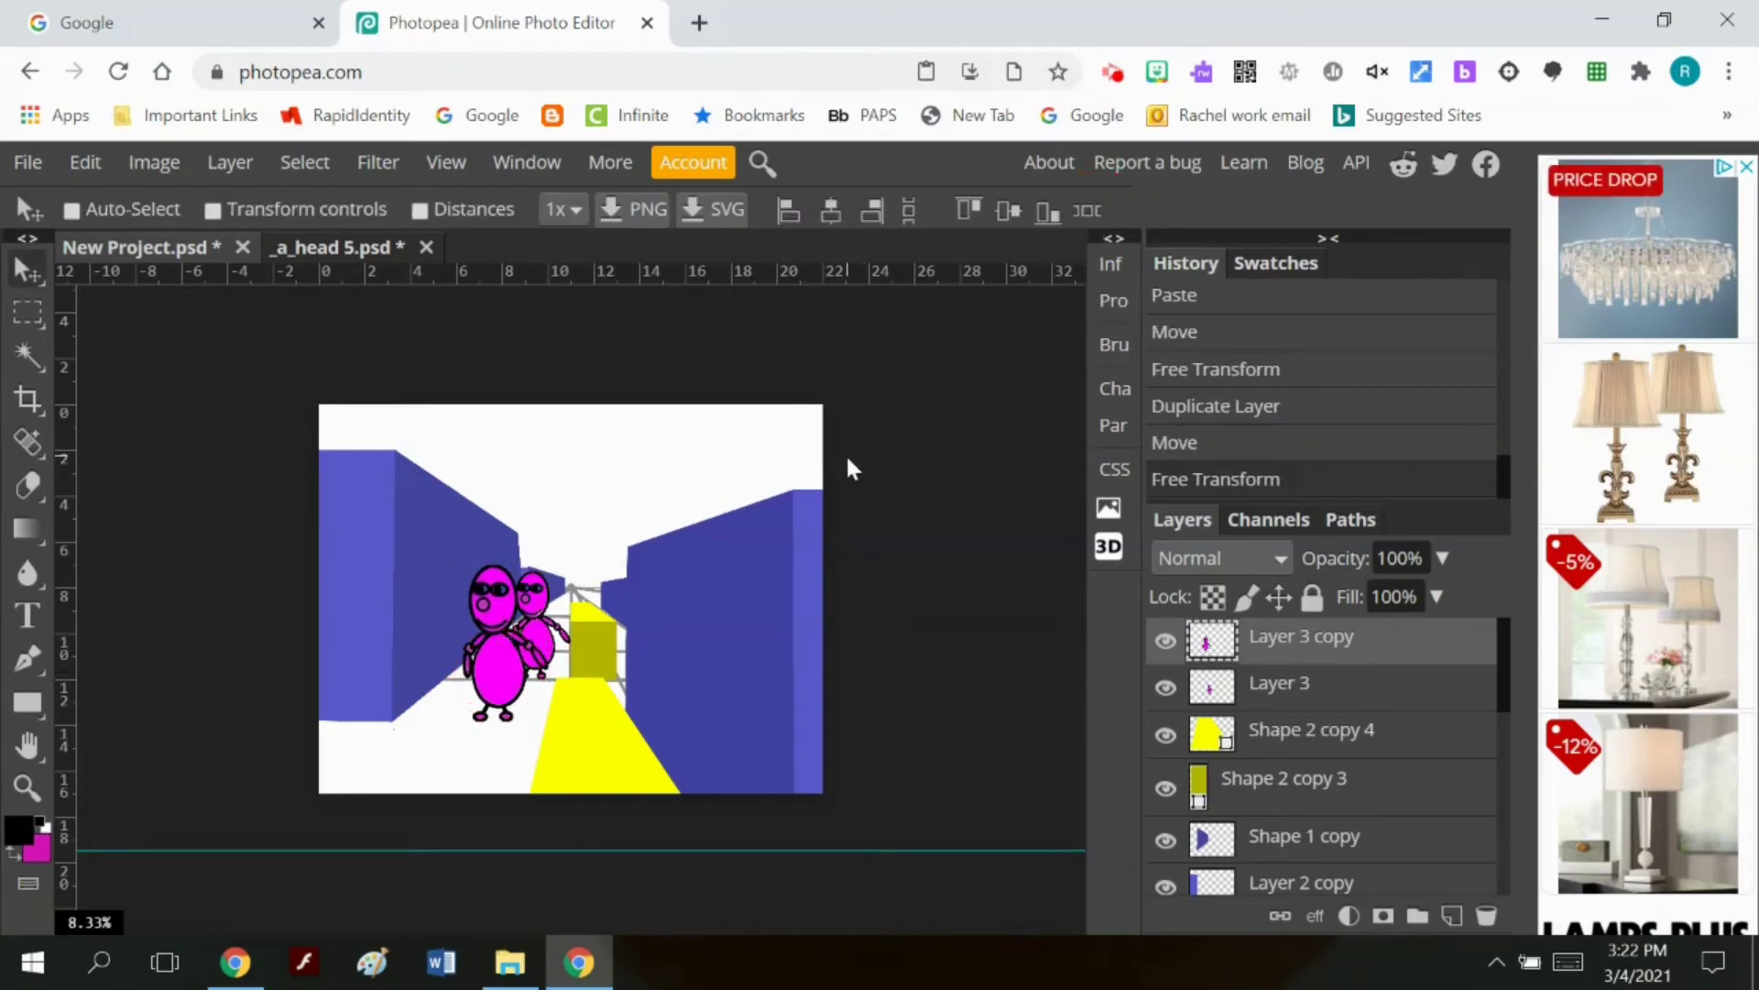
Step: Duplicate the original pink figure on Layer 3 a second time
{"action": "left_click", "coordinate": [1252, 701]}
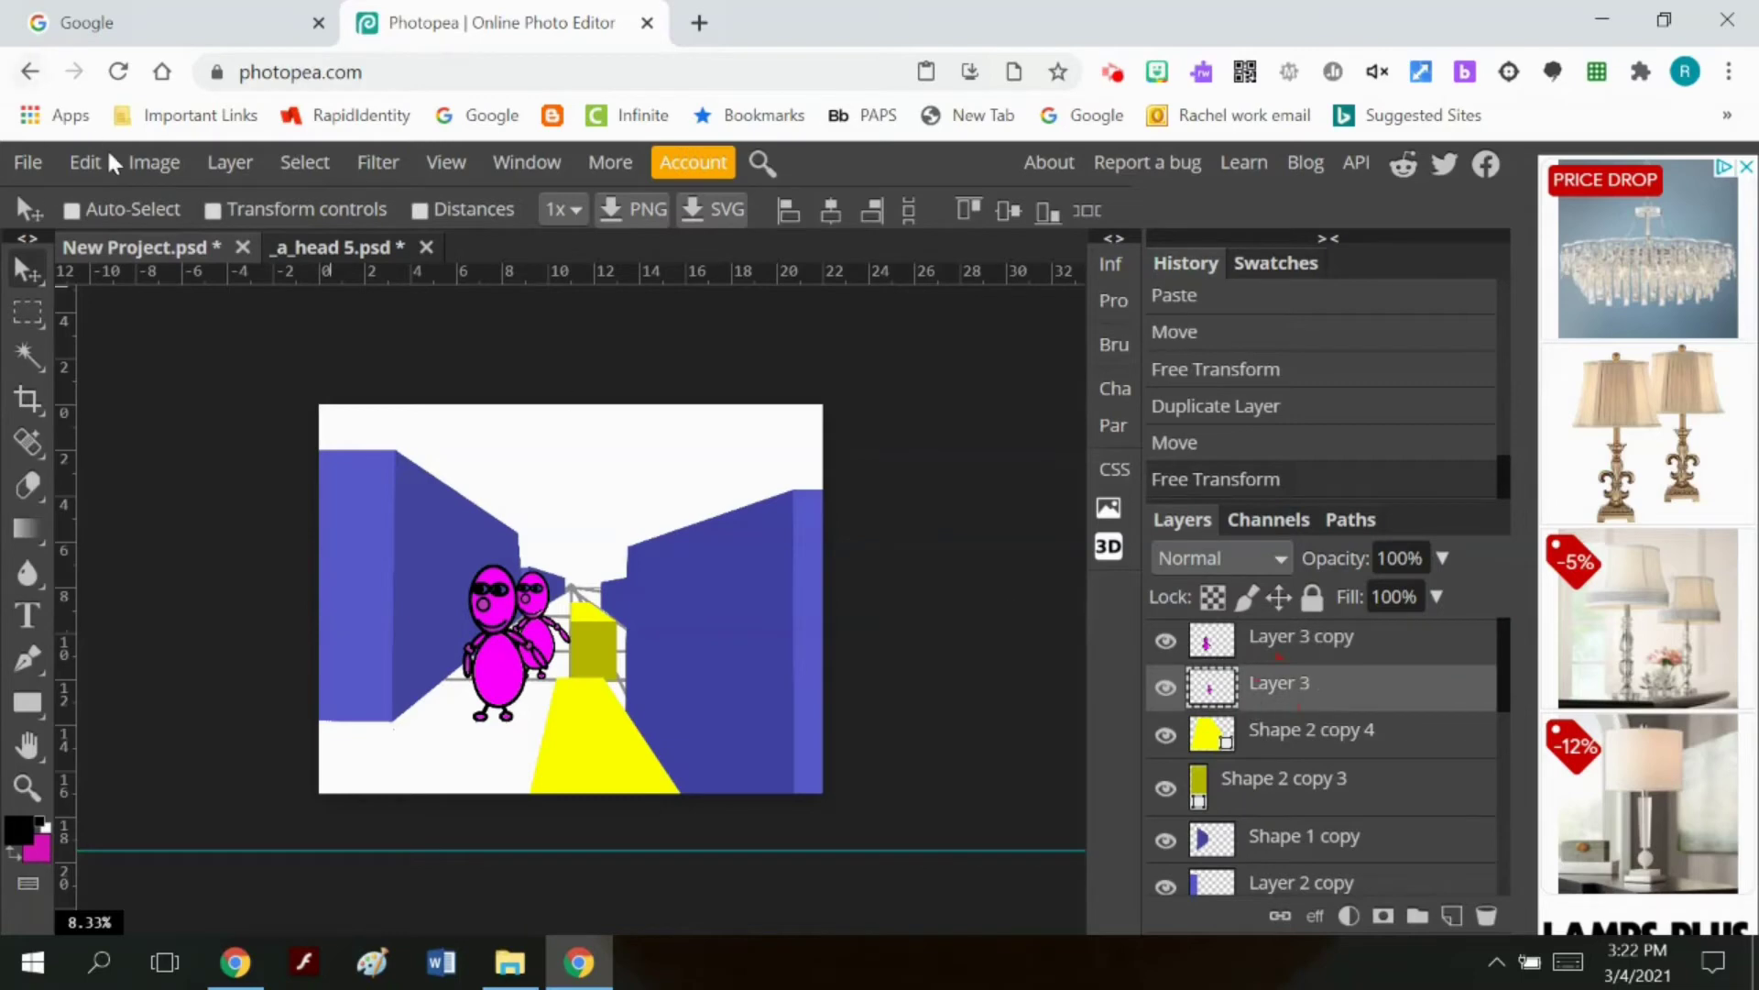
{"action": "left_click", "coordinate": [229, 162]}
{"action": "left_click", "coordinate": [246, 245]}
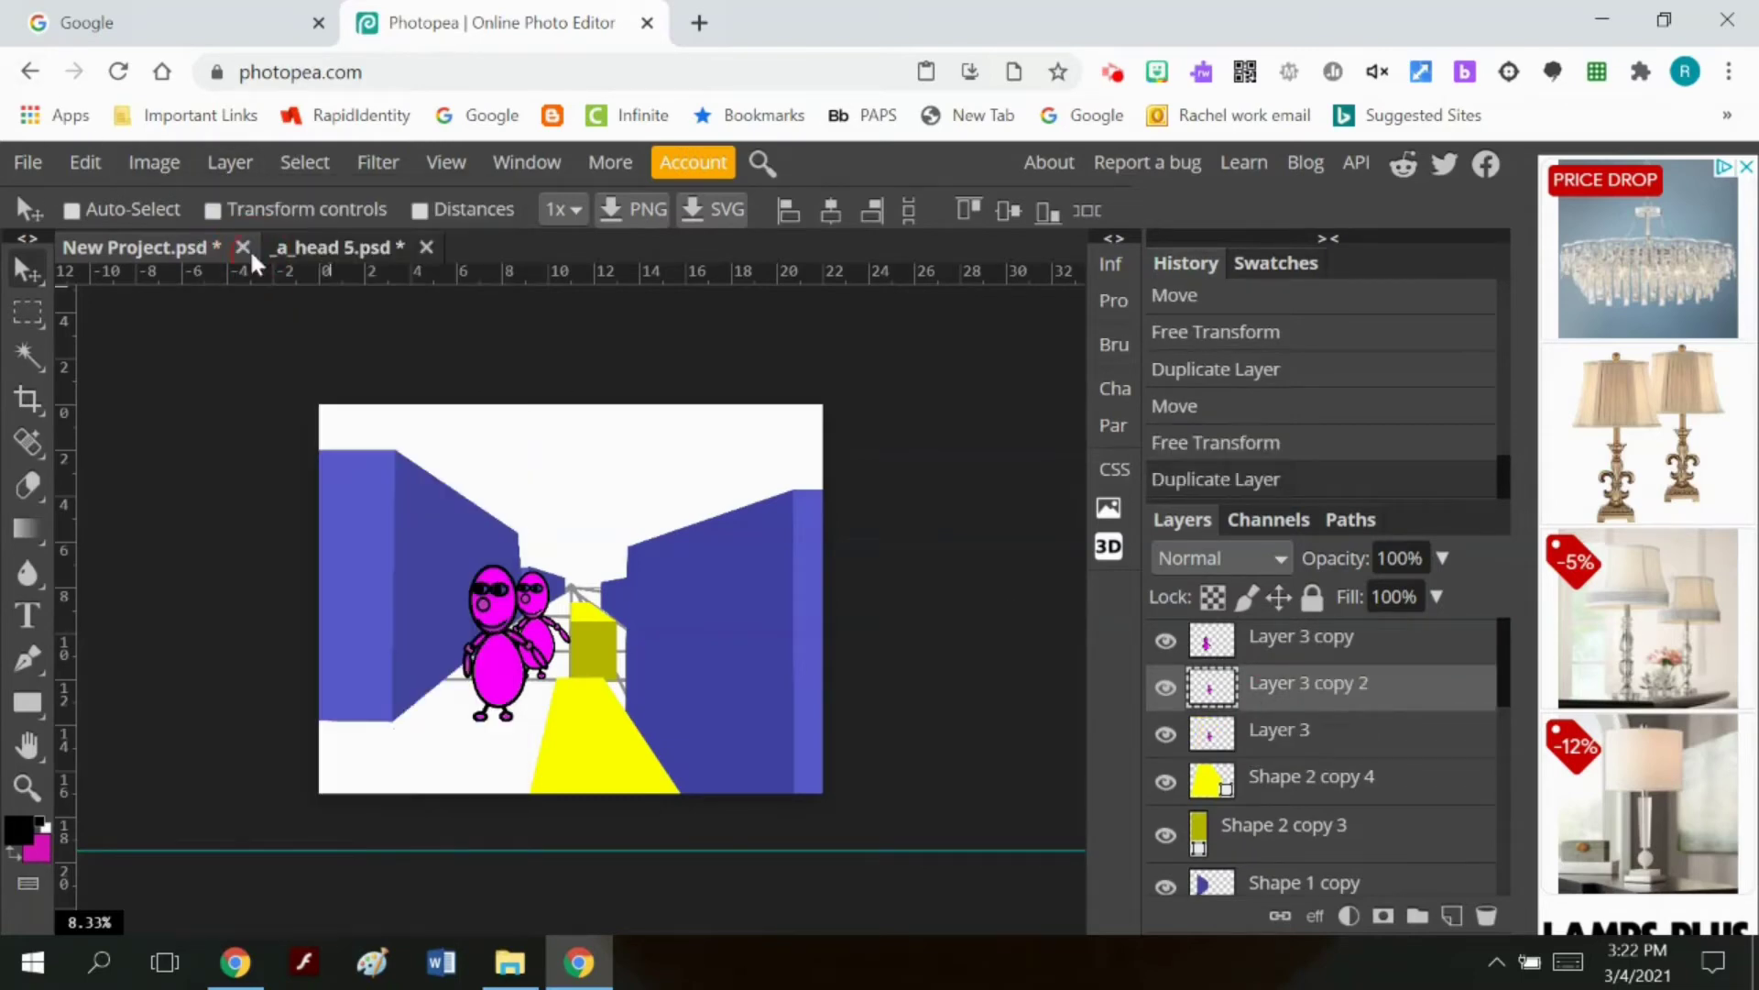
{"action": "left_click", "coordinate": [1301, 730]}
{"action": "left_click", "coordinate": [89, 165]}
{"action": "mouse_move", "coordinate": [303, 836]}
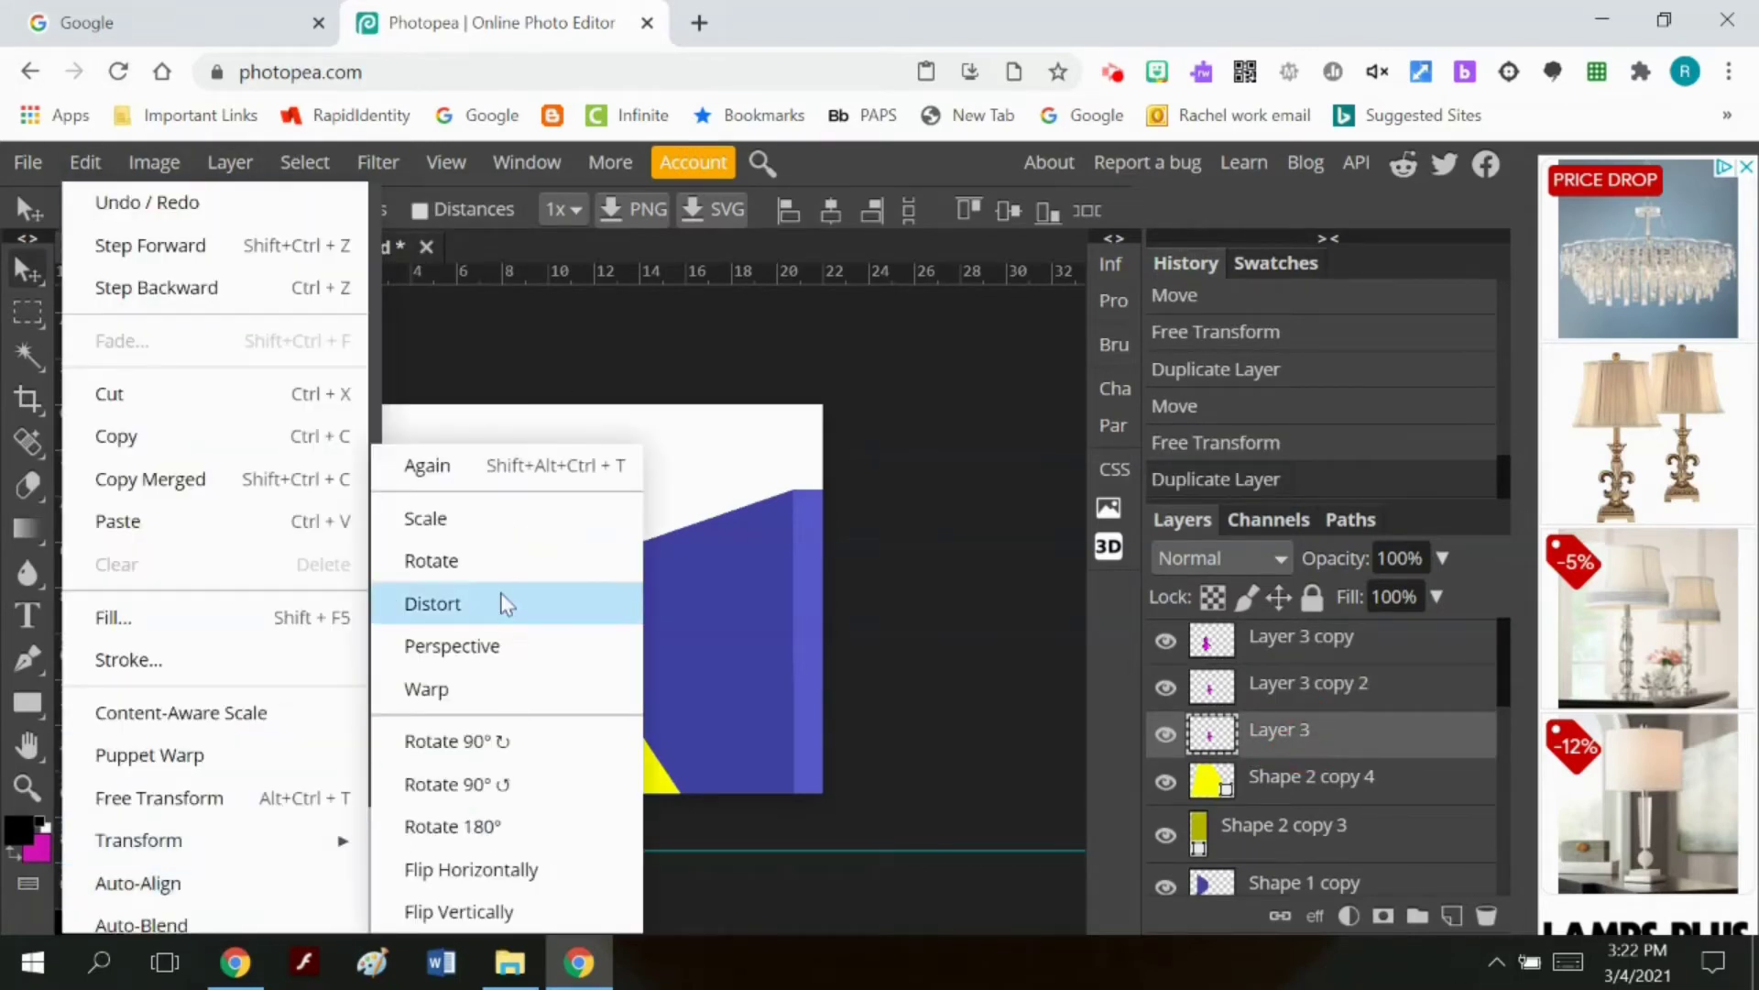
{"action": "left_click", "coordinate": [507, 605]}
{"action": "left_click_drag", "start_coordinate": [542, 679], "coordinate": [602, 649]}
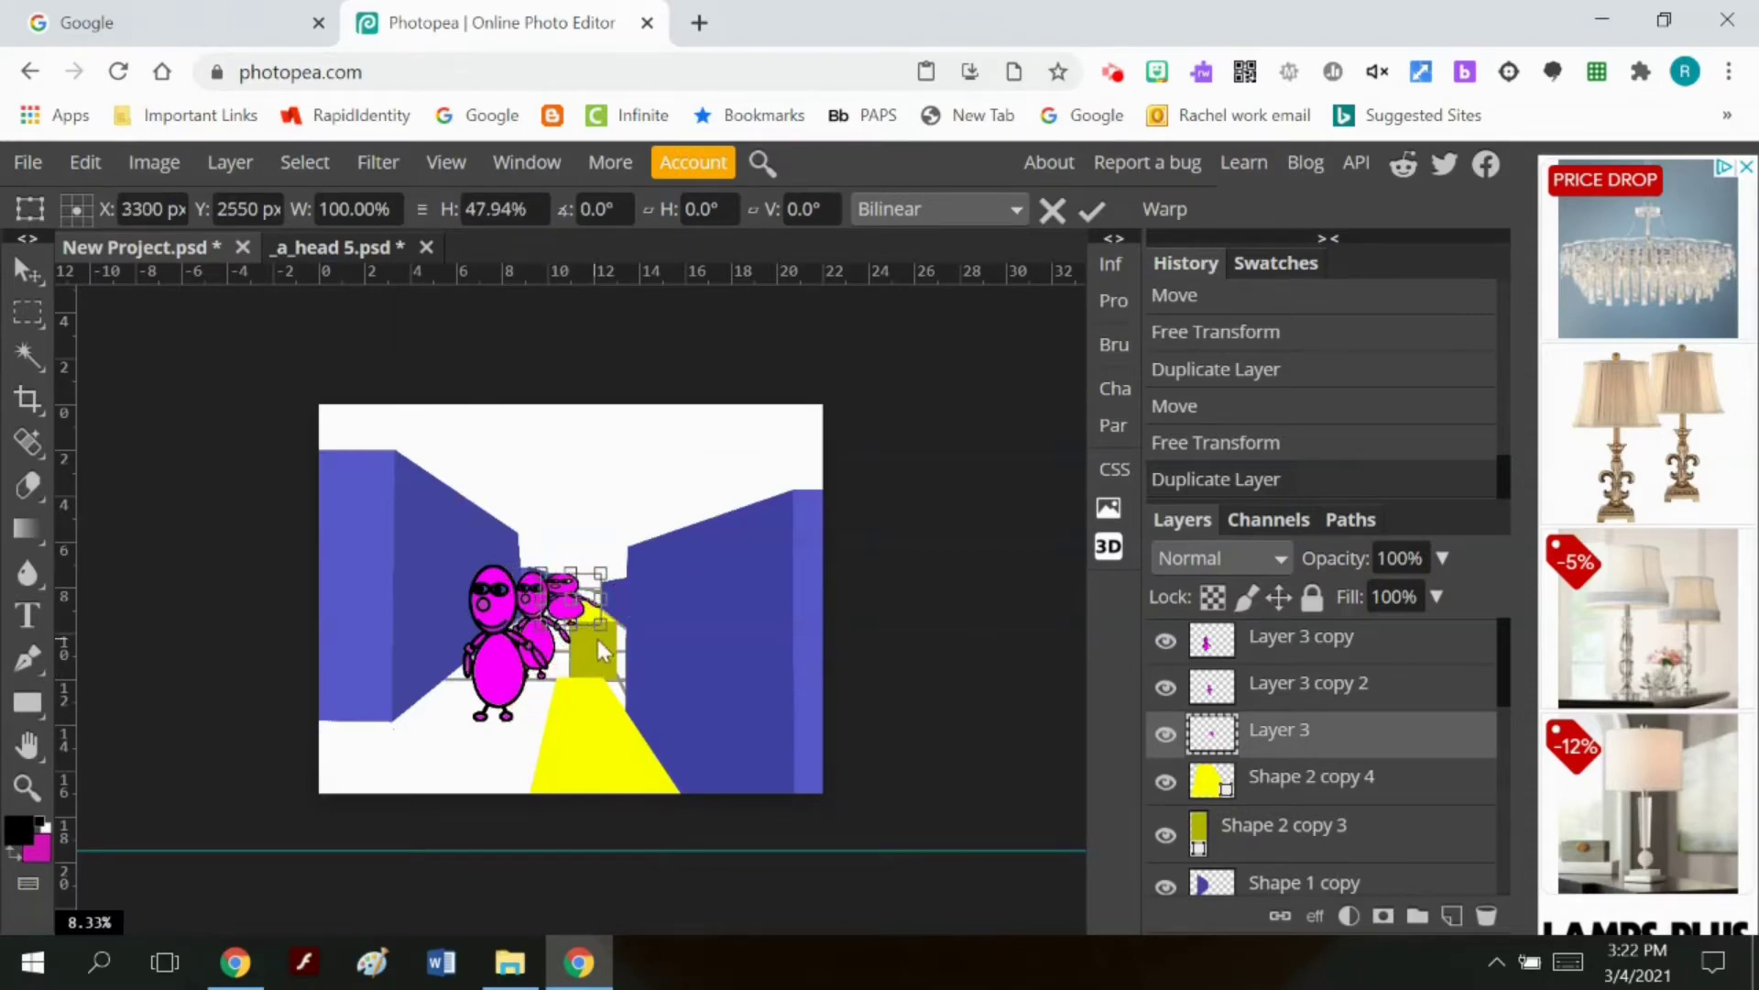
{"action": "left_click_drag", "start_coordinate": [606, 568], "coordinate": [574, 589]}
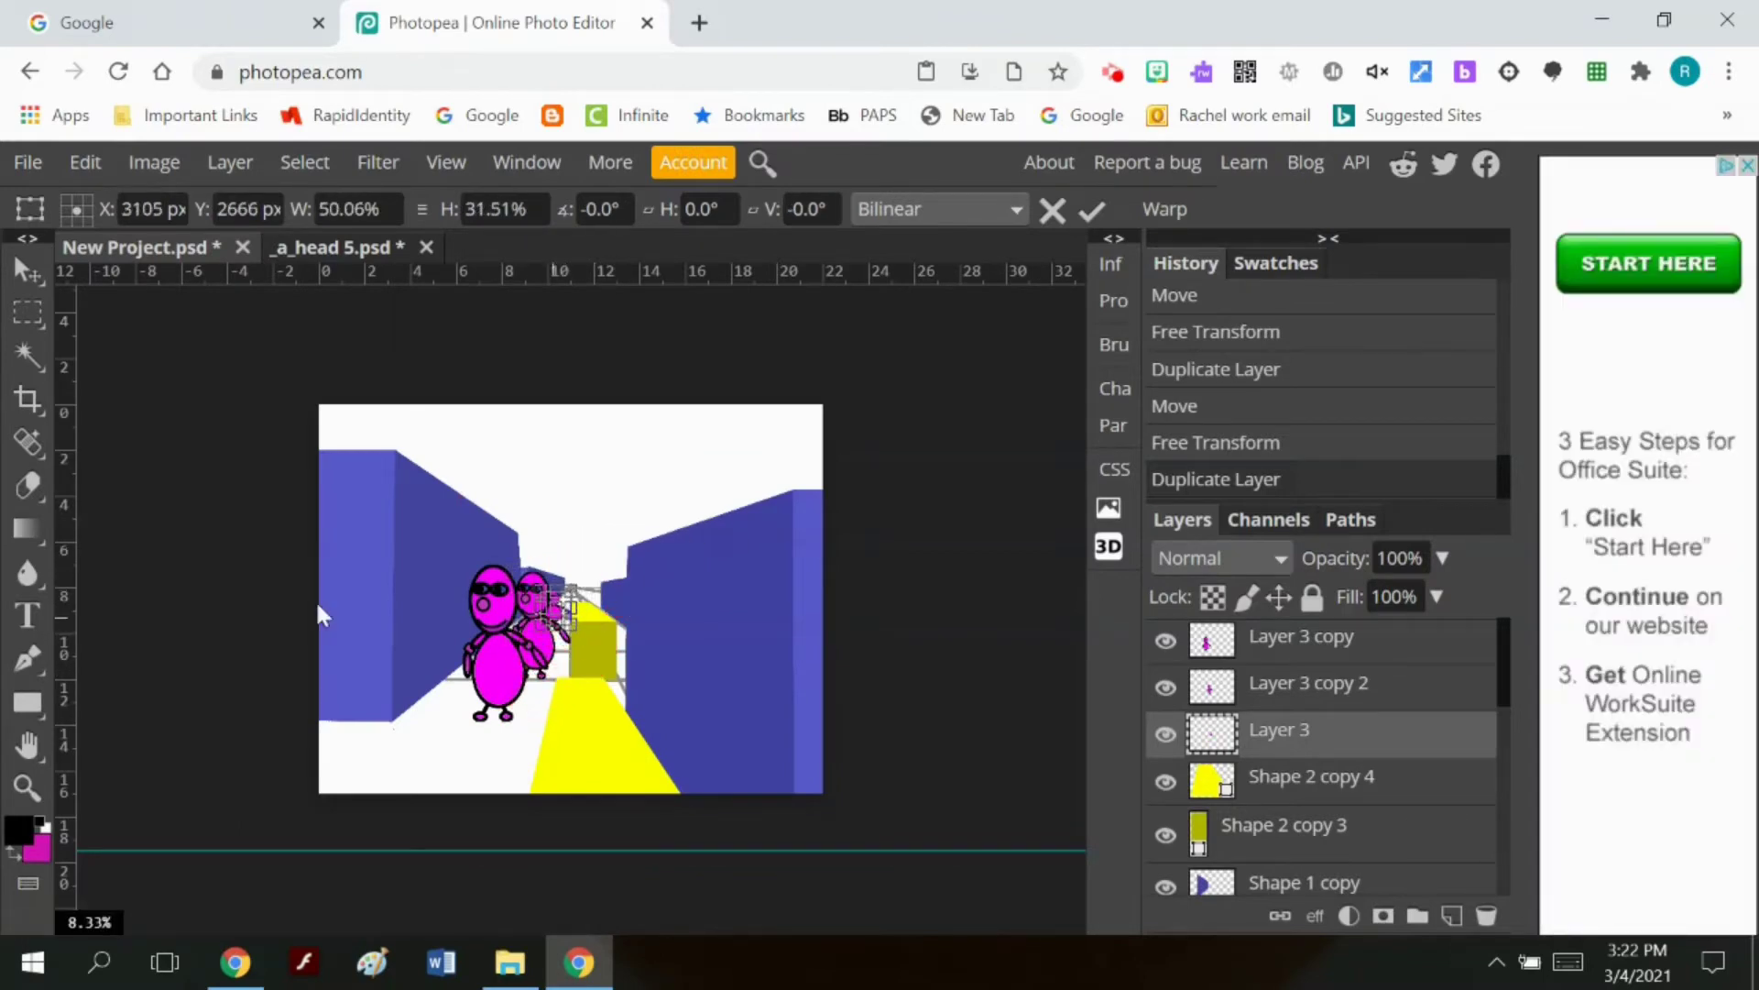
{"action": "left_click", "coordinate": [1060, 207]}
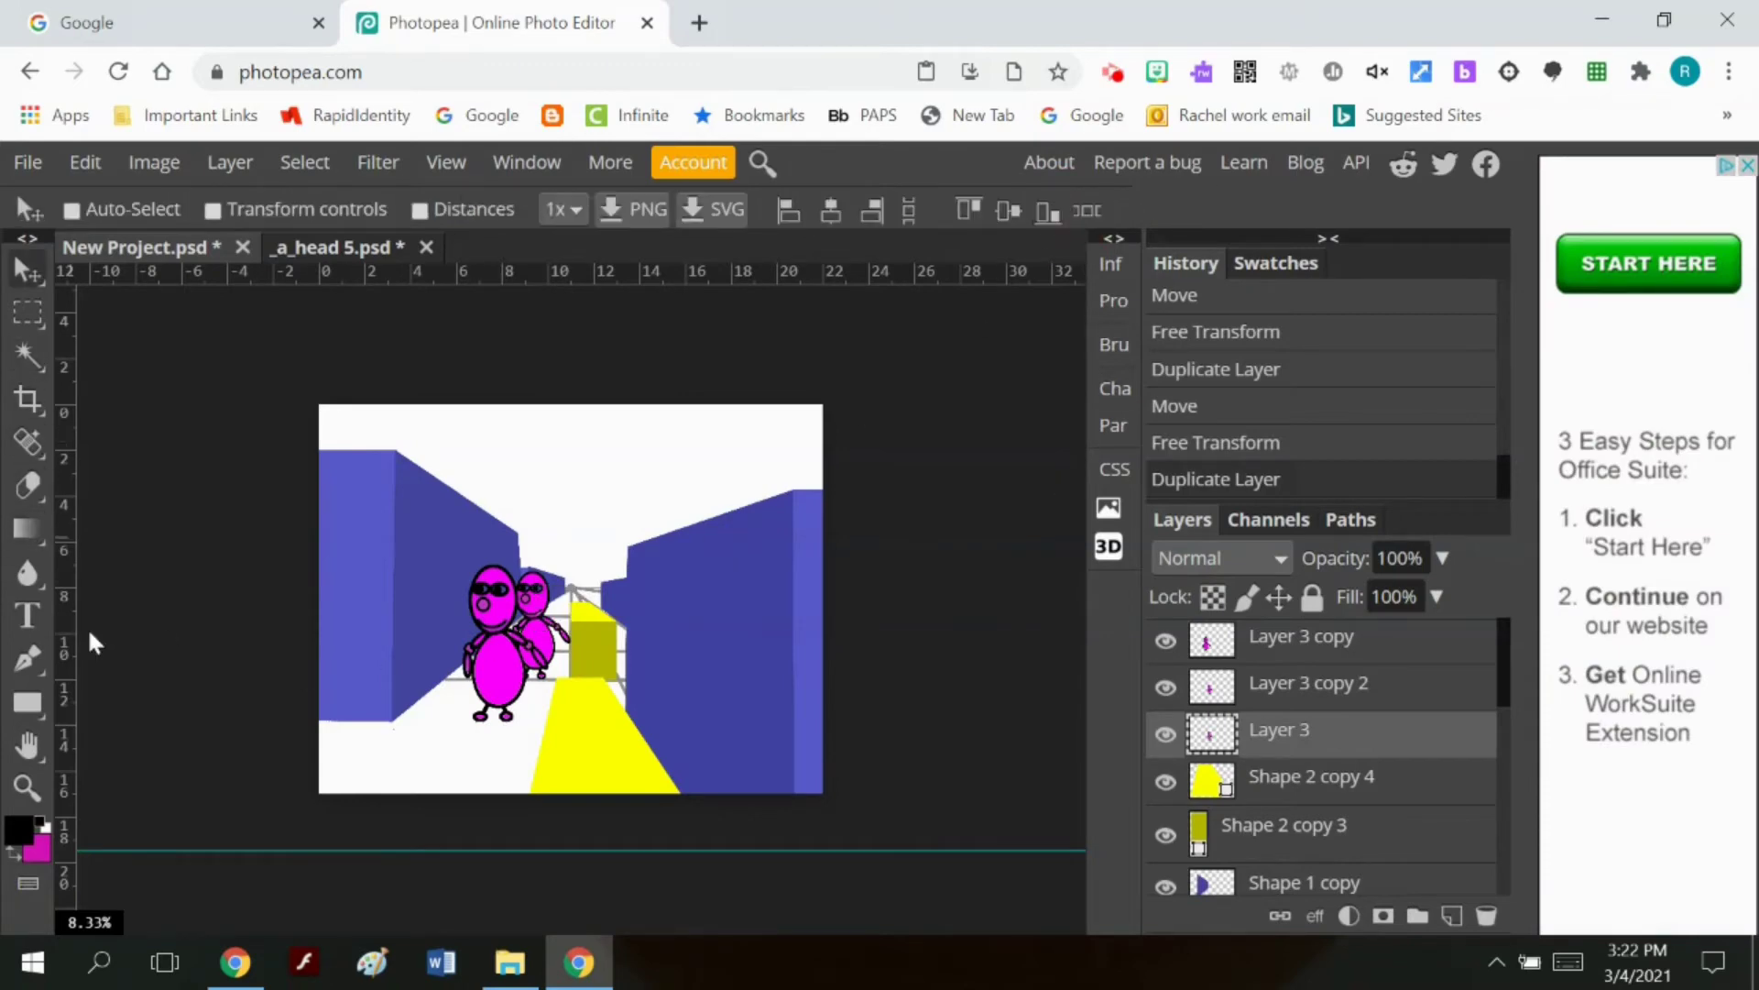
Step: Scale the pink figure on Layer 3 down to about 21% width and 32% height, placing it near the vanishing point beside the yellow box
{"action": "left_click", "coordinate": [25, 787]}
{"action": "left_click", "coordinate": [642, 701]}
{"action": "left_click", "coordinate": [642, 701]}
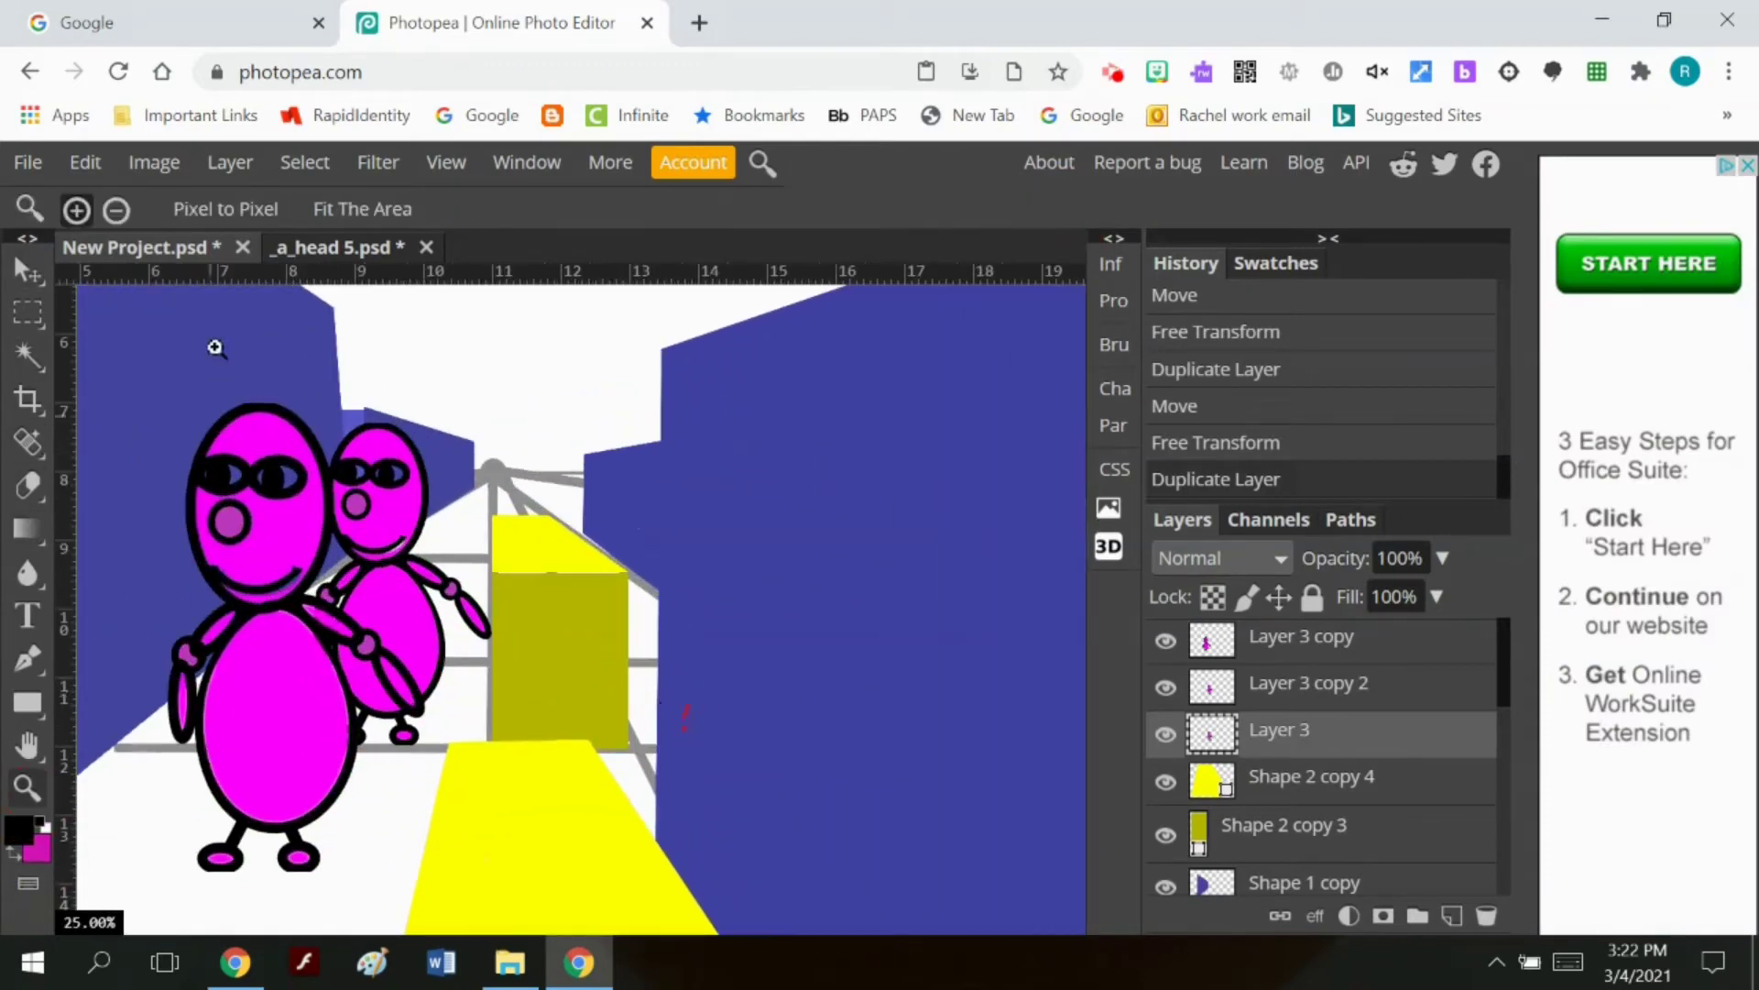
{"action": "left_click", "coordinate": [82, 163]}
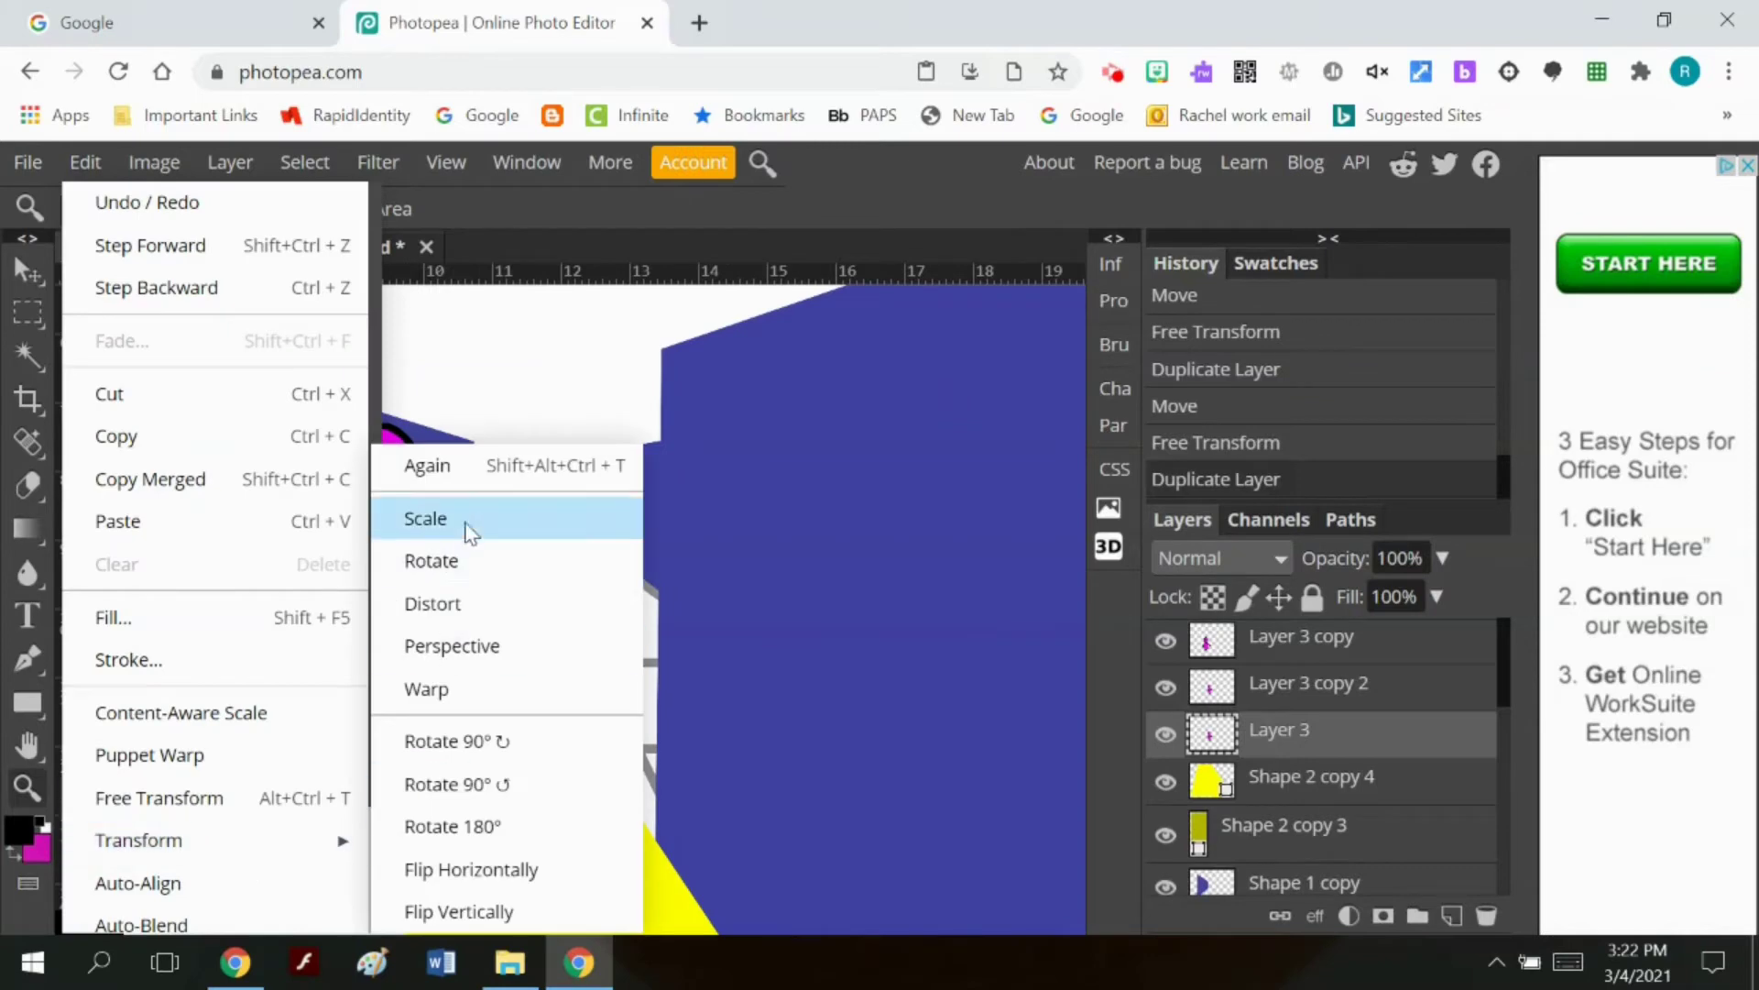
{"action": "left_click", "coordinate": [458, 560]}
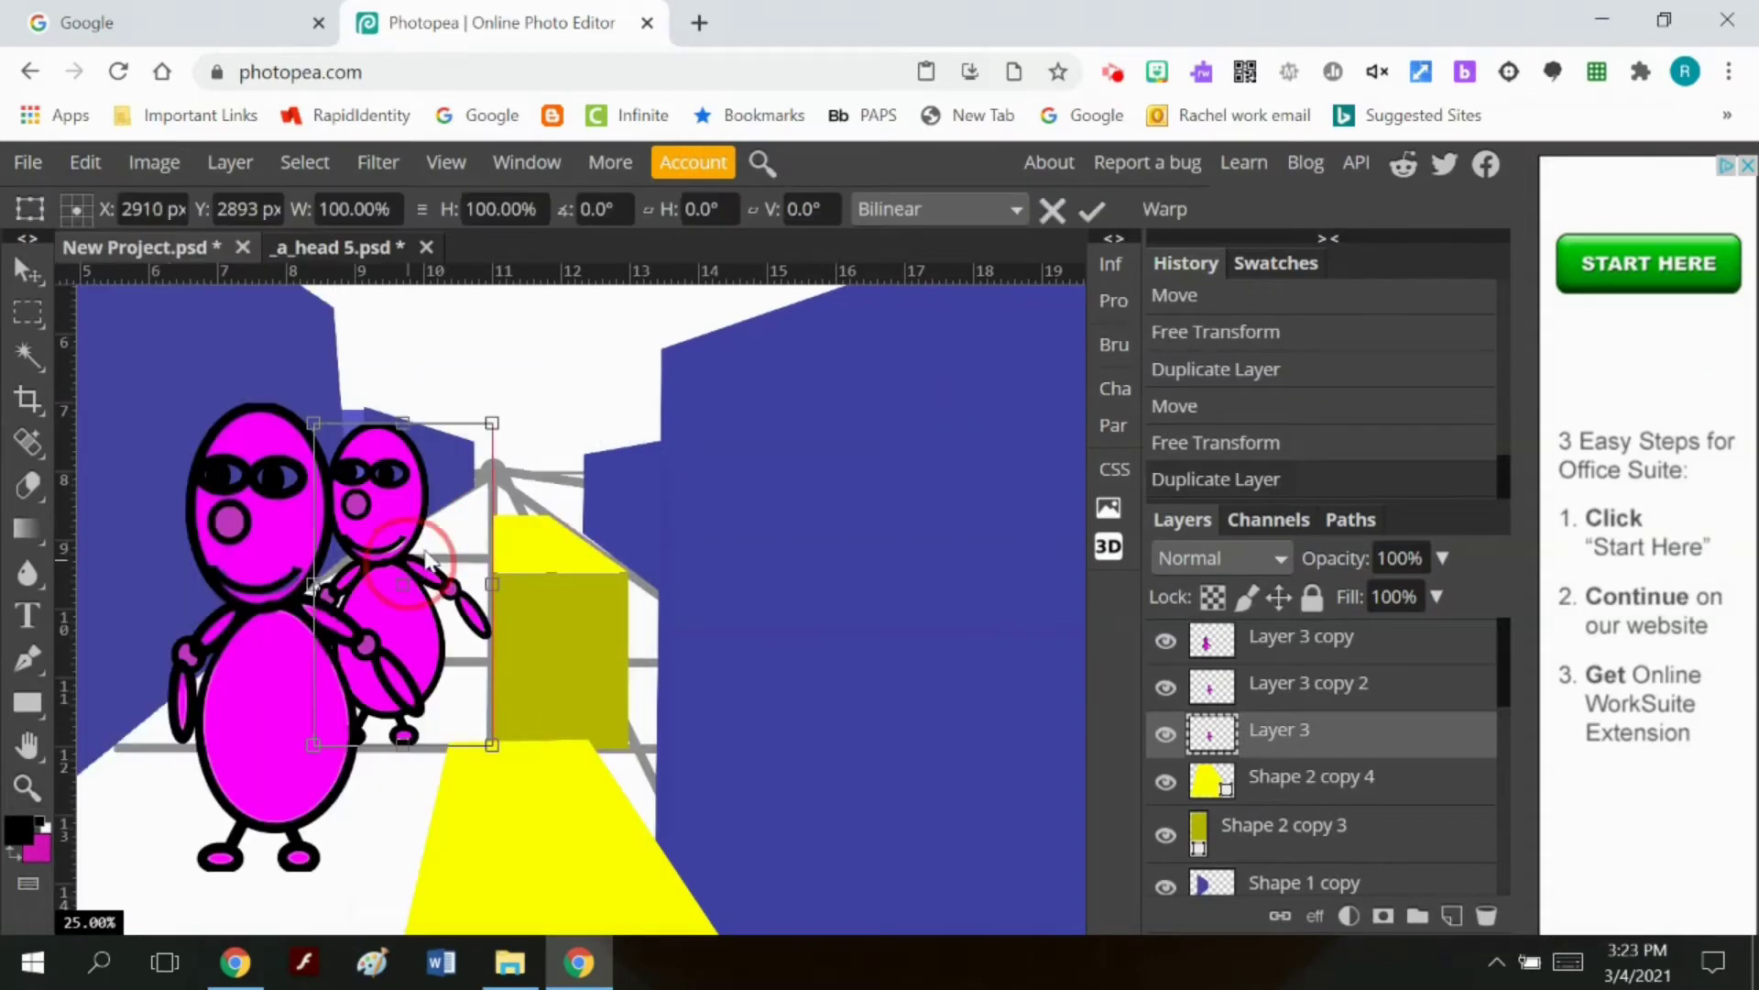
{"action": "left_click_drag", "start_coordinate": [426, 561], "coordinate": [528, 560]}
{"action": "left_click_drag", "start_coordinate": [612, 740], "coordinate": [496, 554]}
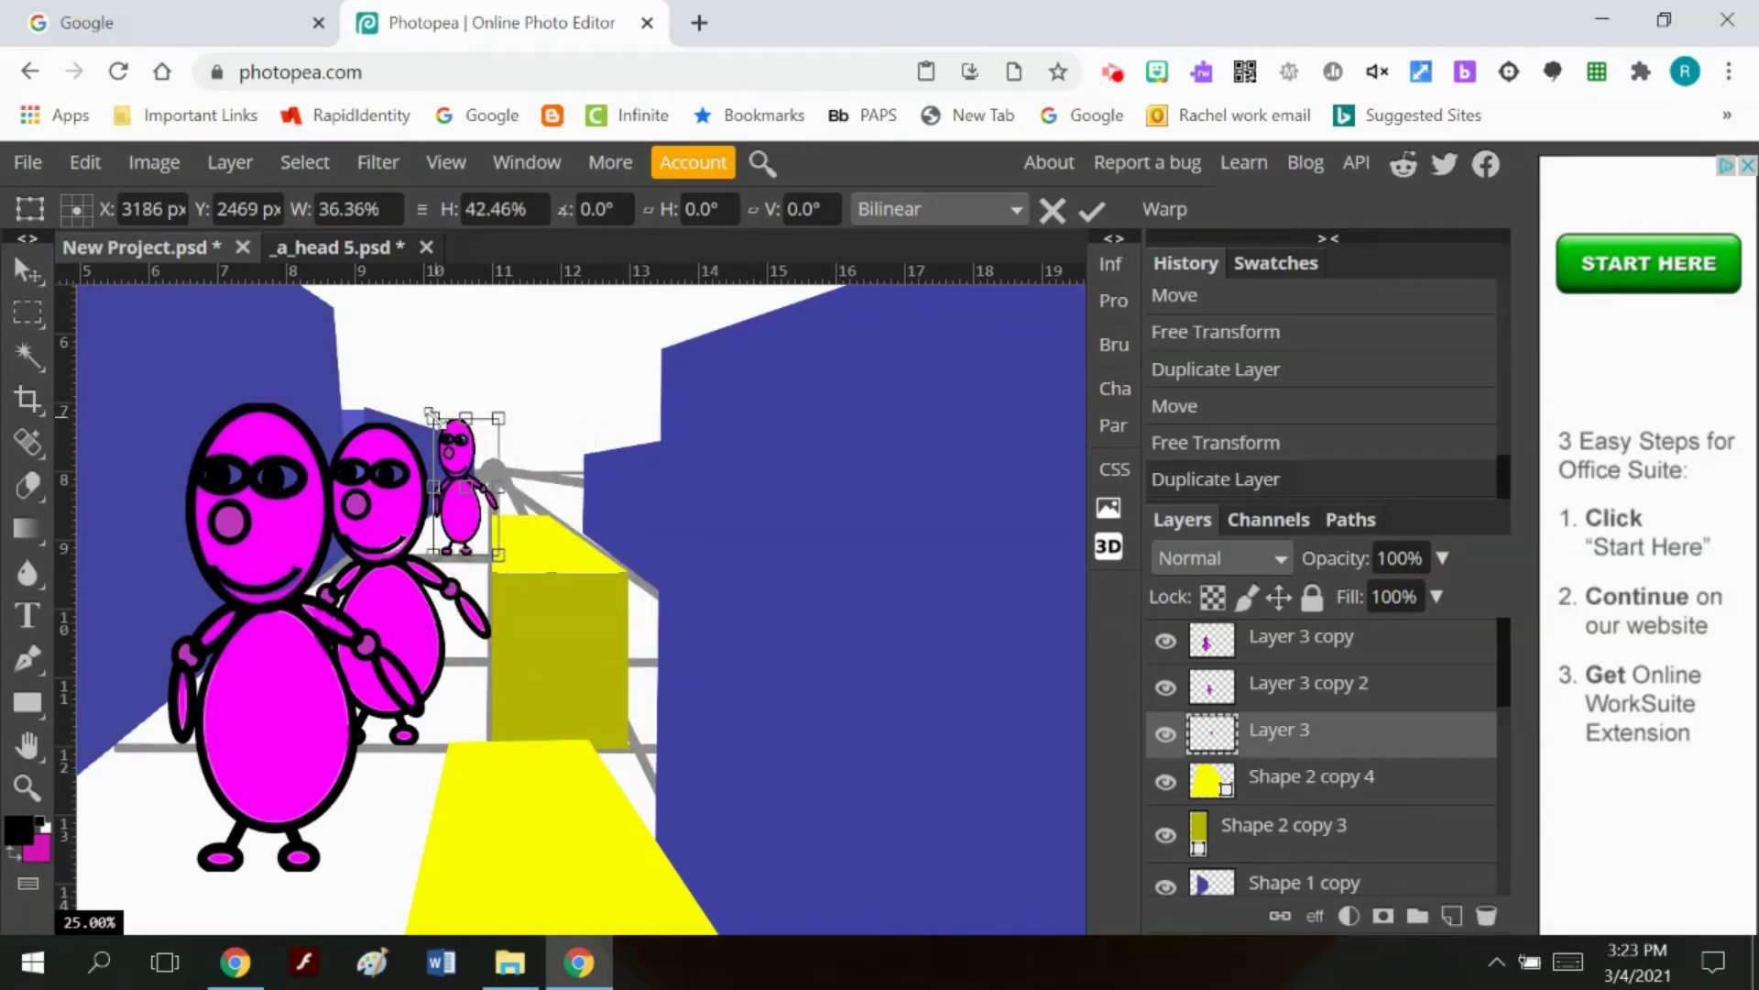
{"action": "left_click_drag", "start_coordinate": [430, 414], "coordinate": [459, 451]}
{"action": "left_click", "coordinate": [492, 530]}
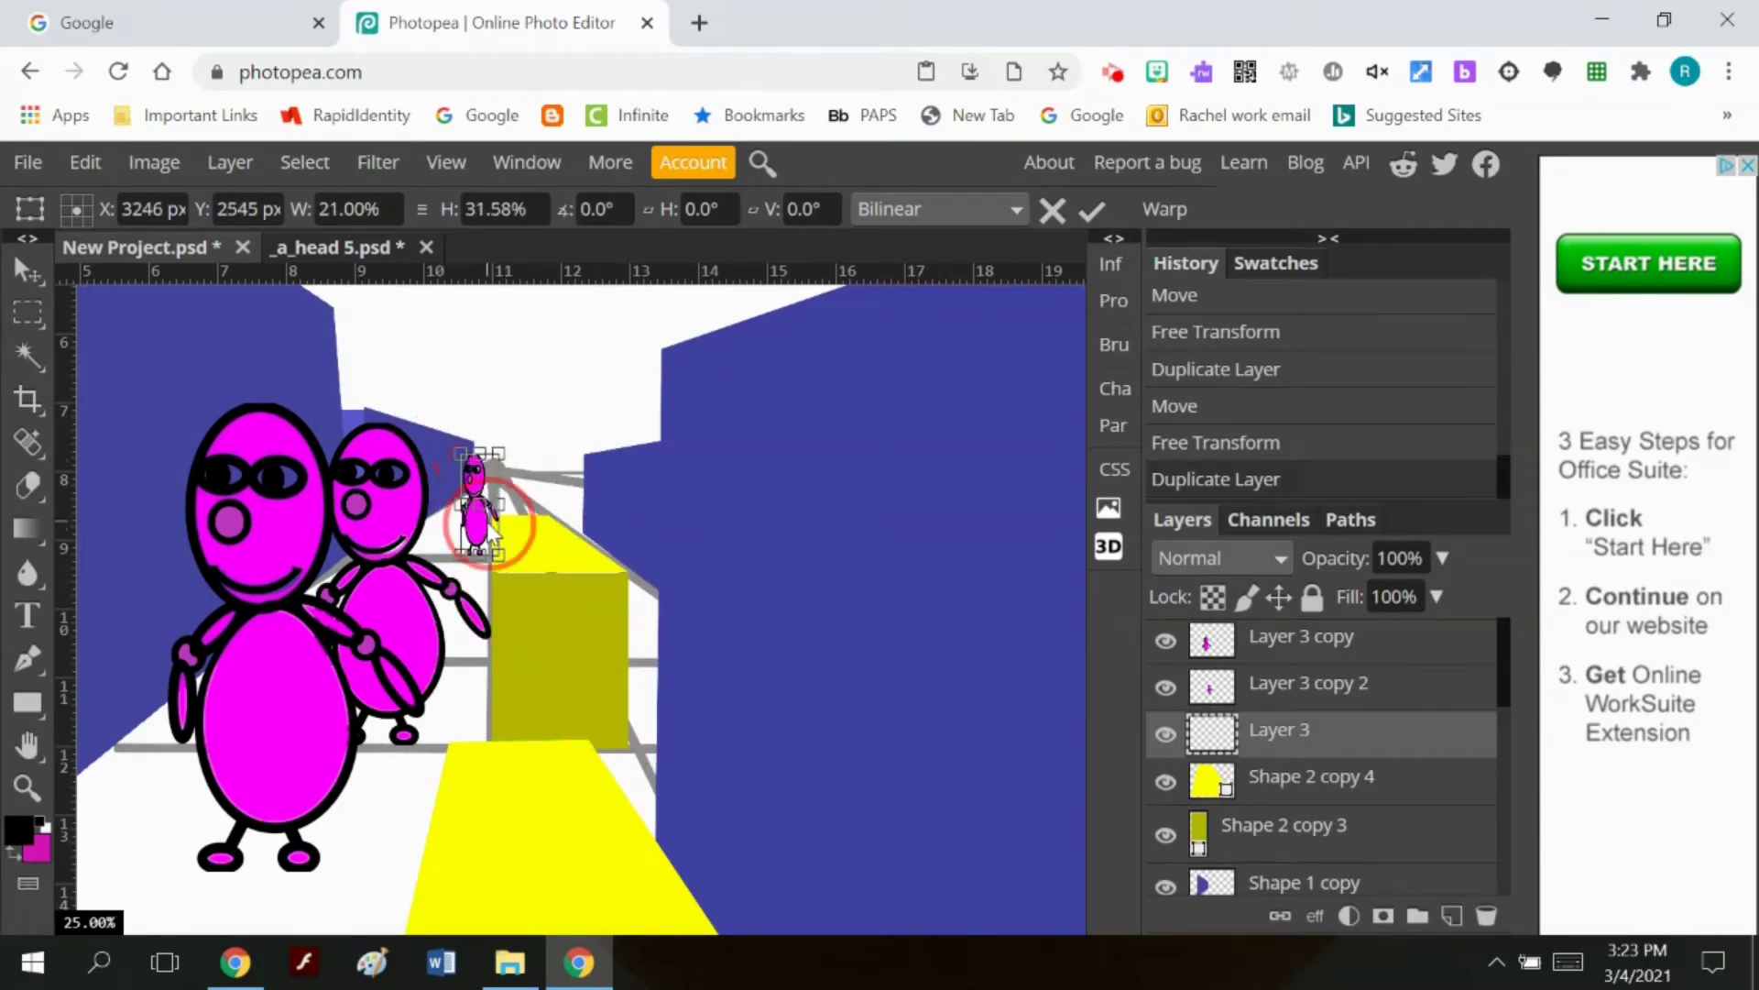
{"action": "left_click_drag", "start_coordinate": [490, 524], "coordinate": [495, 527]}
{"action": "left_click", "coordinate": [1091, 205]}
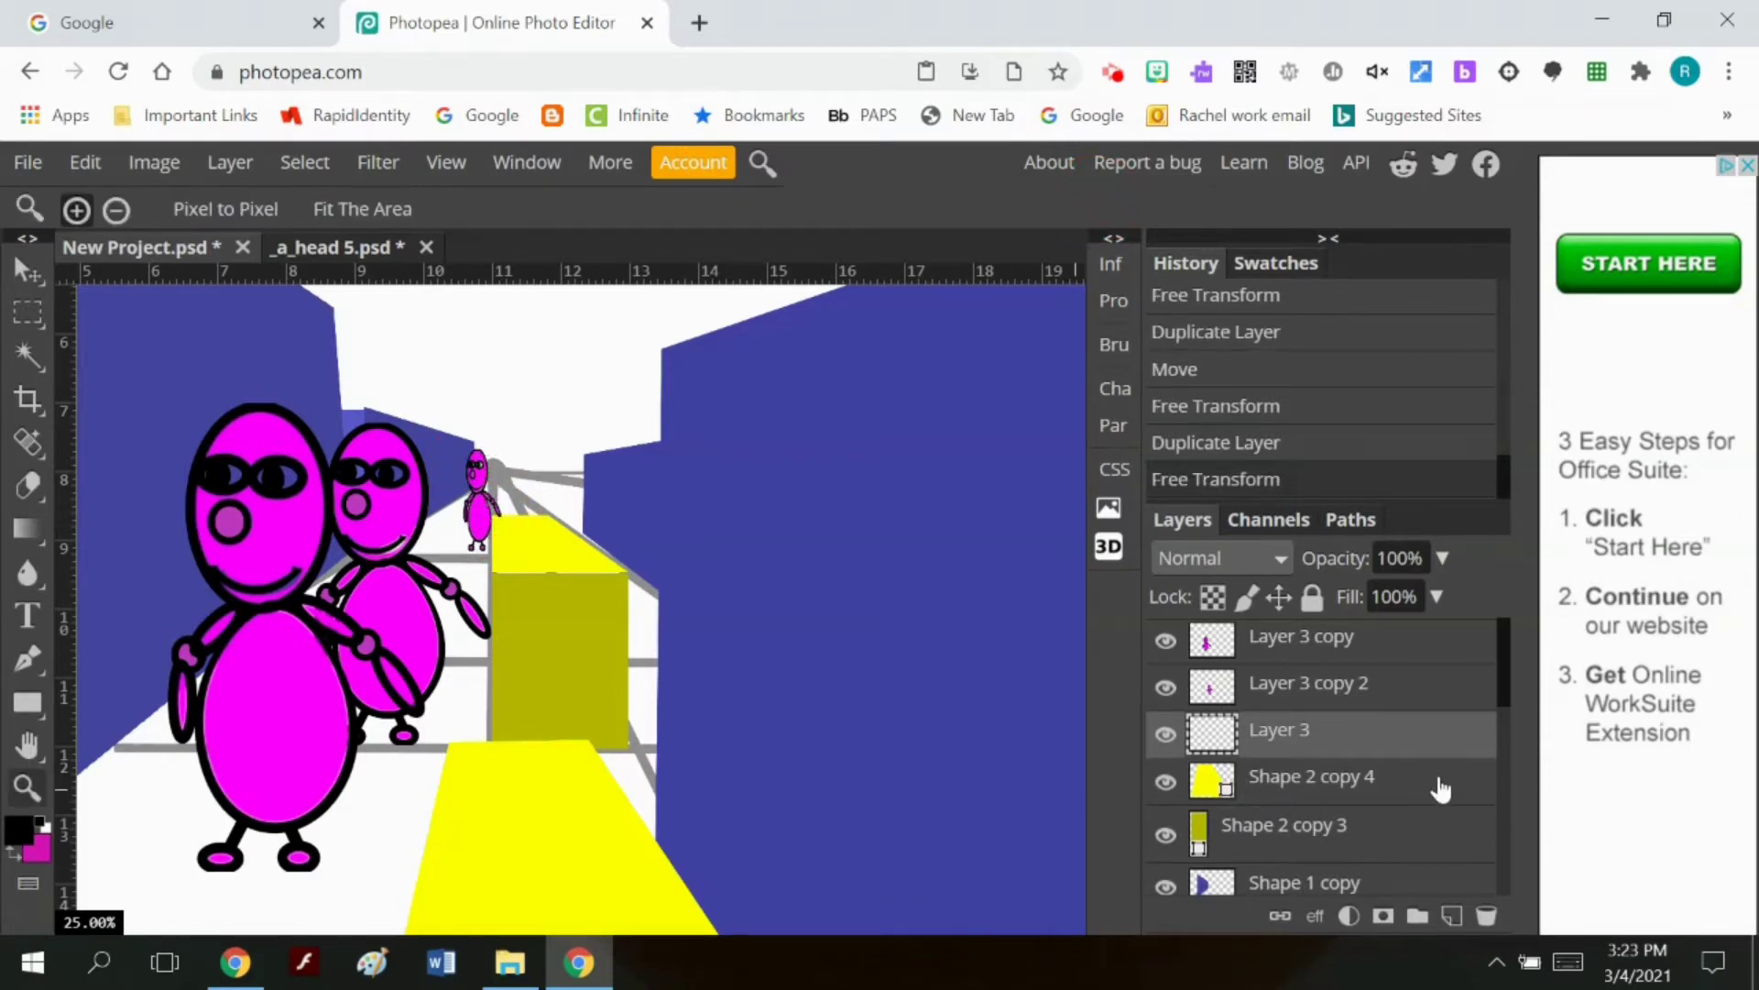
Step: Move Layer 3 down the layer order so it sits between the dark yellow Shape 2 and Shape 1
{"action": "left_click_drag", "start_coordinate": [1400, 744], "coordinate": [1385, 850]}
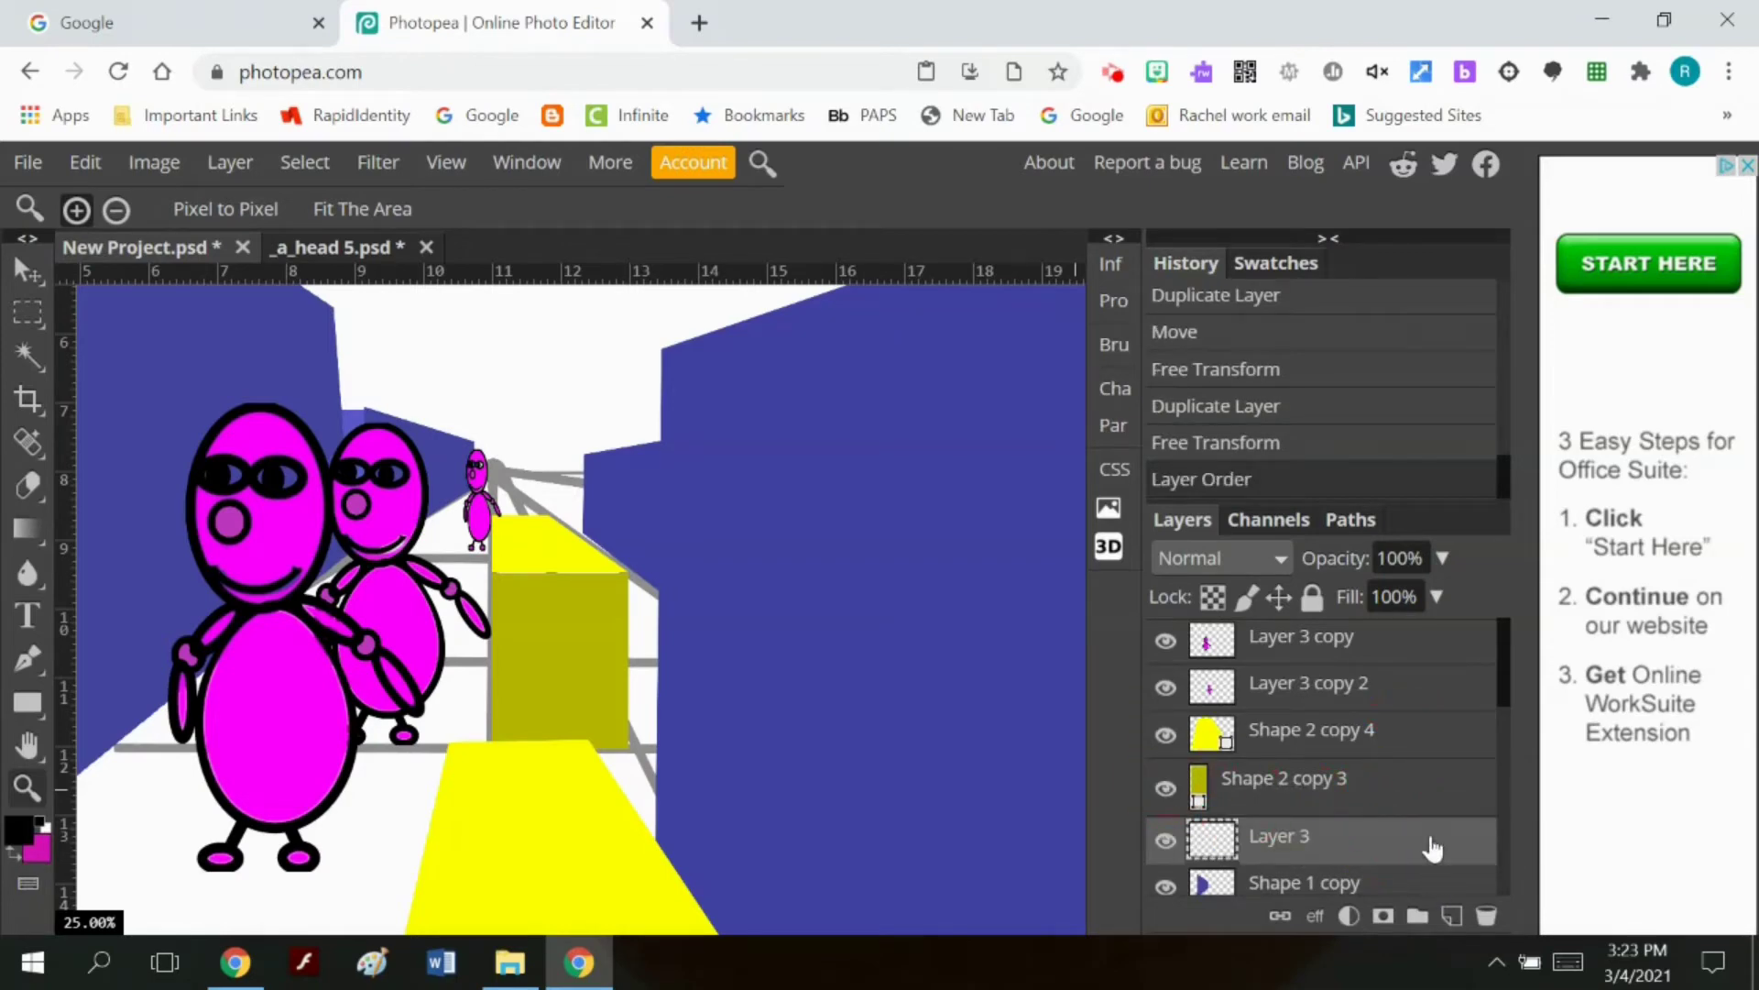
{"action": "scroll", "coordinate": [1382, 746], "scroll_direction": "down", "scroll_amount": 3}
{"action": "scroll", "coordinate": [1394, 848], "scroll_direction": "up", "scroll_amount": 3}
{"action": "mouse_move", "coordinate": [1394, 847]}
{"action": "left_mouse_down"}
{"action": "mouse_move", "coordinate": [1269, 749]}
{"action": "mouse_move", "coordinate": [1300, 844]}
{"action": "mouse_move", "coordinate": [1381, 845]}
{"action": "left_mouse_up"}
{"action": "scroll", "coordinate": [1419, 811], "scroll_direction": "down", "scroll_amount": 3}
{"action": "left_click_drag", "start_coordinate": [1374, 699], "coordinate": [1343, 824]}
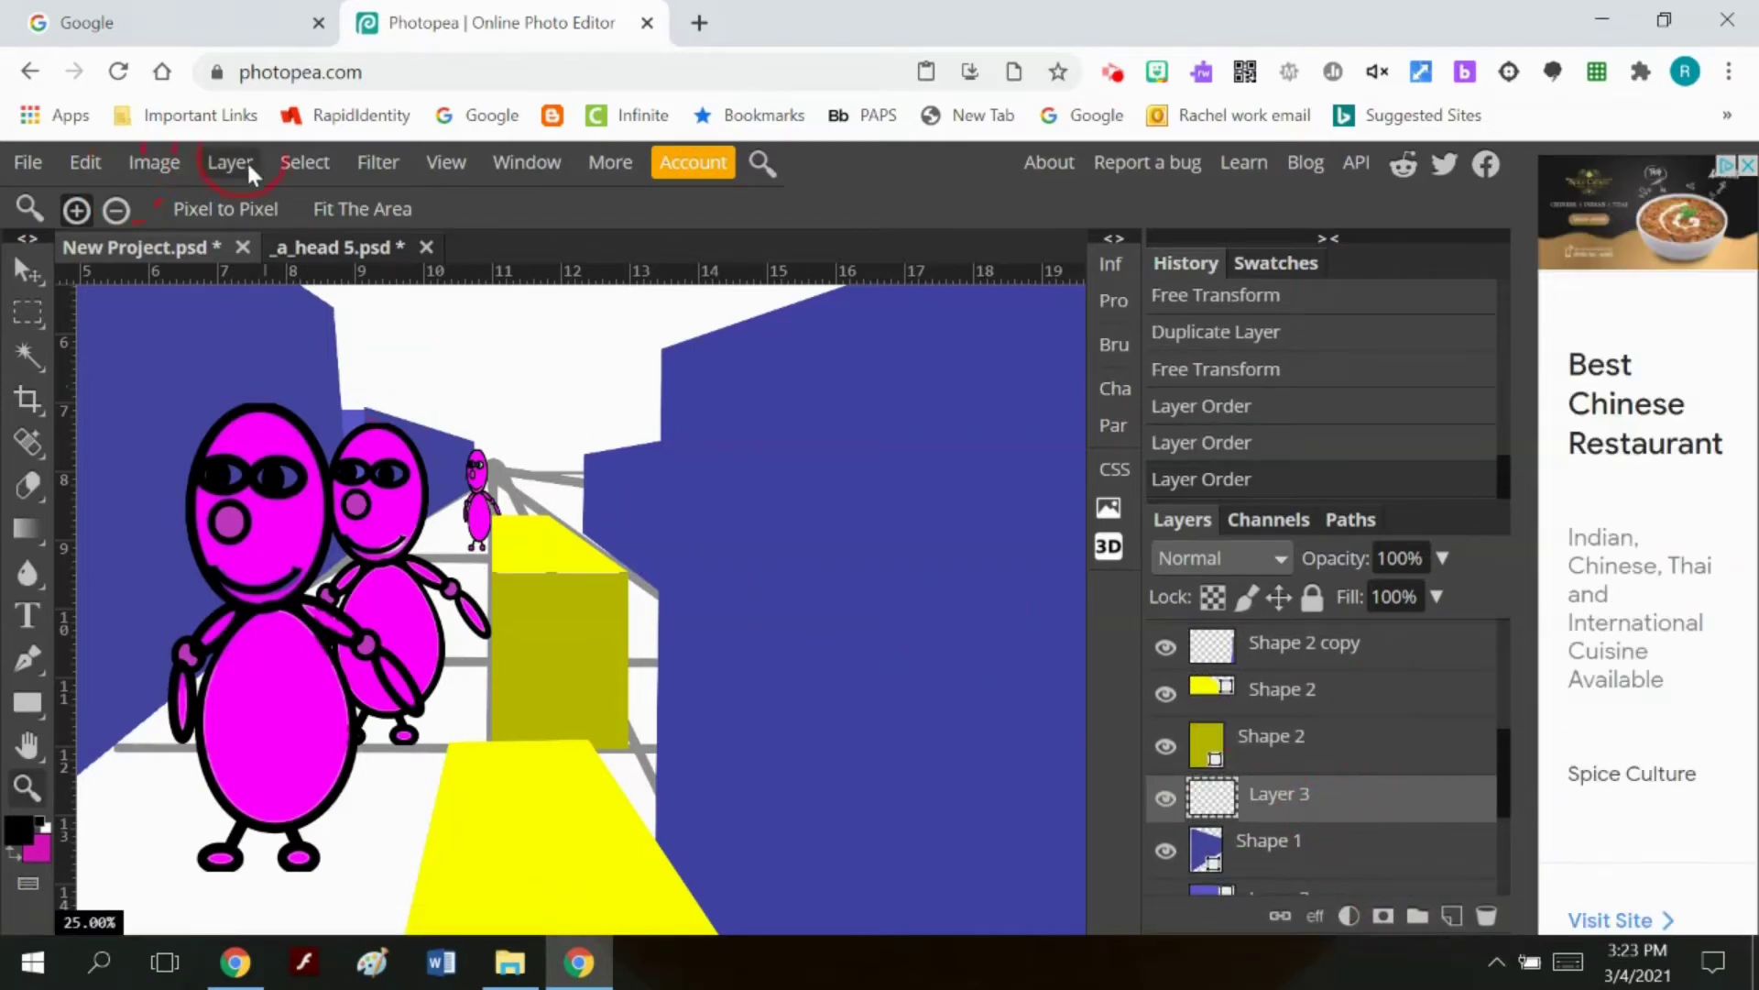
Step: Shrink the distant Layer 3 figure slightly more and position it partly behind the far end of the yellow box
{"action": "left_click", "coordinate": [27, 270]}
{"action": "left_click", "coordinate": [85, 163]}
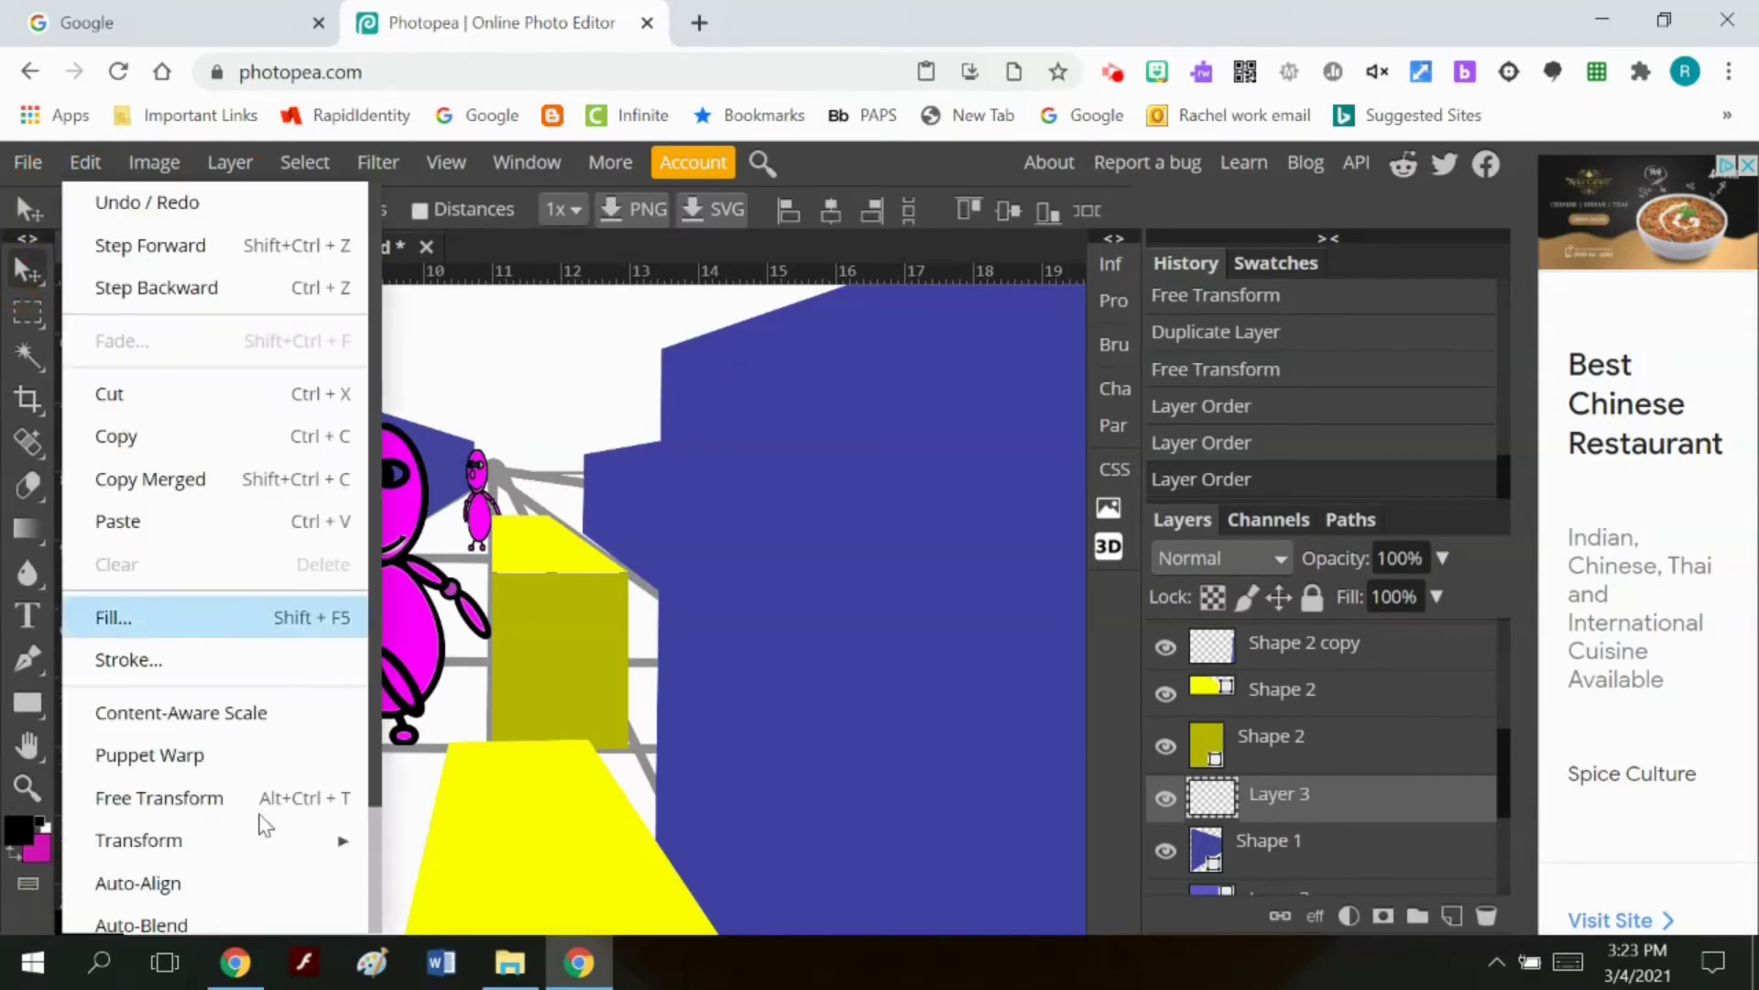
{"action": "mouse_move", "coordinate": [138, 840]}
{"action": "left_click", "coordinate": [456, 531]}
{"action": "mouse_move", "coordinate": [504, 463]}
{"action": "left_mouse_down"}
{"action": "mouse_move", "coordinate": [513, 408]}
{"action": "mouse_move", "coordinate": [504, 462]}
{"action": "left_mouse_up"}
{"action": "mouse_move", "coordinate": [487, 524]}
{"action": "left_mouse_down"}
{"action": "mouse_move", "coordinate": [500, 511]}
{"action": "mouse_move", "coordinate": [474, 495]}
{"action": "left_mouse_up"}
{"action": "left_click", "coordinate": [1096, 209]}
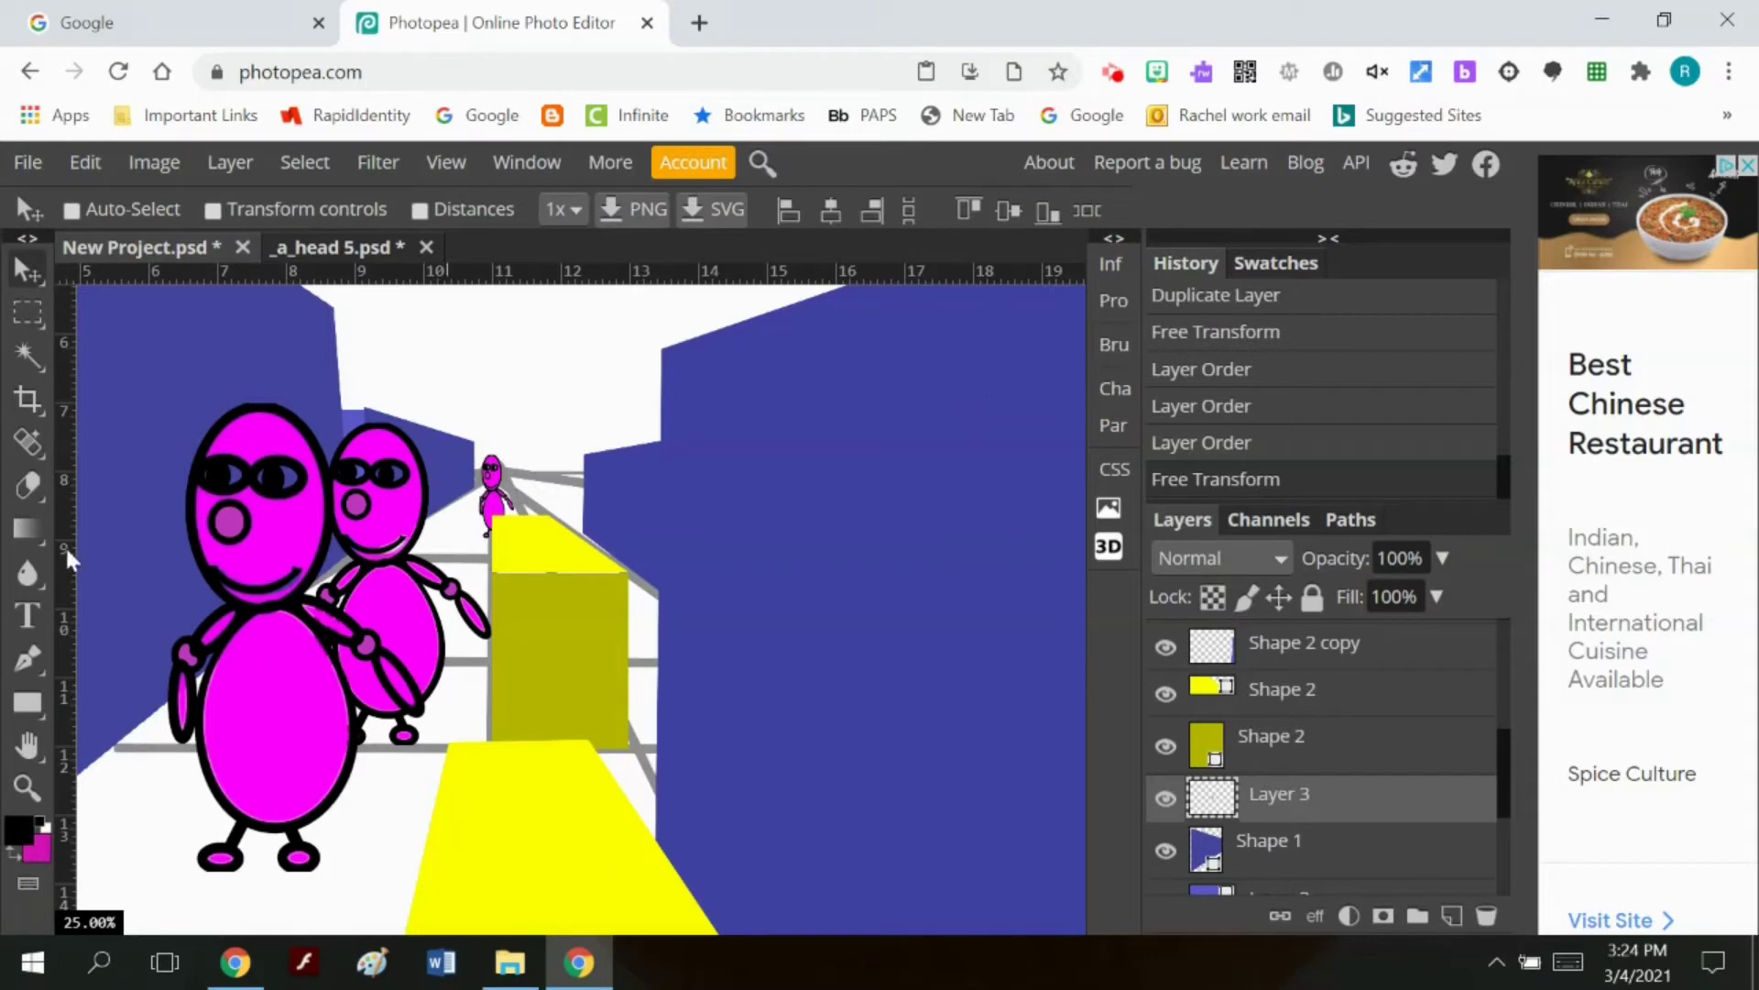
Step: Preview the whole scene without the perspective guide lines by hiding Layer 1 and showing it again
{"action": "left_click", "coordinate": [27, 786]}
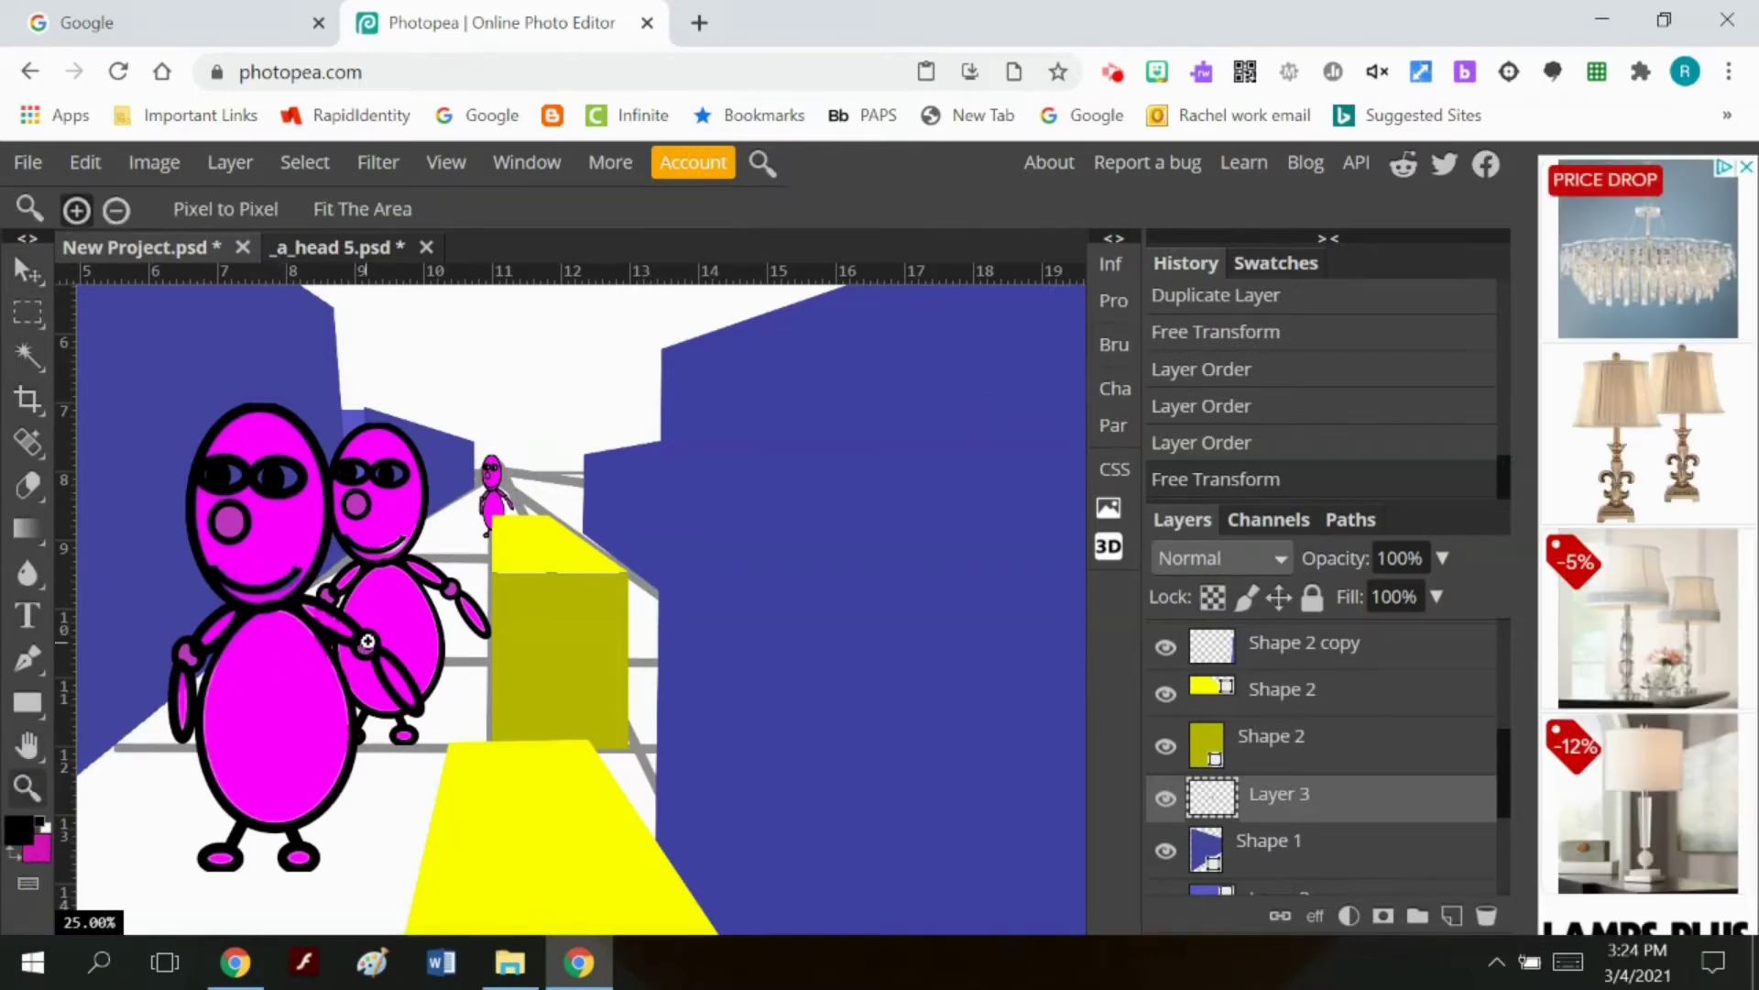
{"action": "left_click", "coordinate": [503, 668], "text": "alt"}
{"action": "left_click", "coordinate": [503, 668], "text": "alt"}
{"action": "left_click", "coordinate": [503, 668], "text": "alt"}
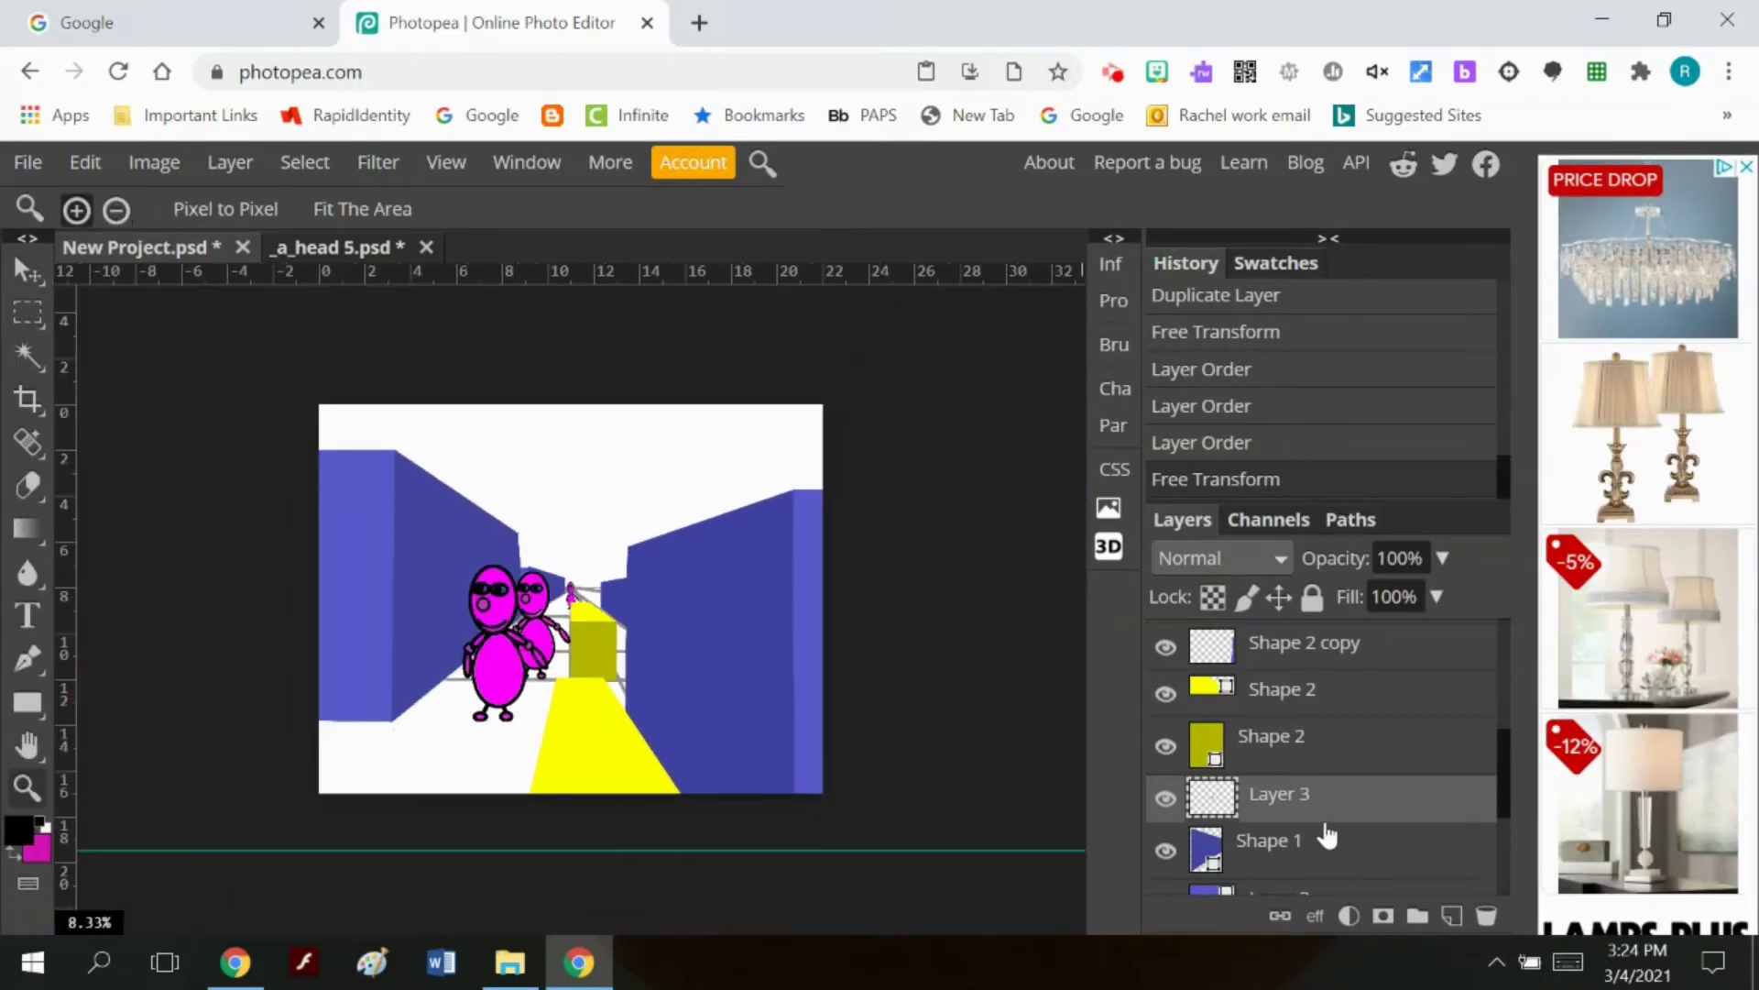
{"action": "scroll", "coordinate": [1326, 835], "scroll_direction": "down", "scroll_amount": 3}
{"action": "left_click", "coordinate": [1167, 824]}
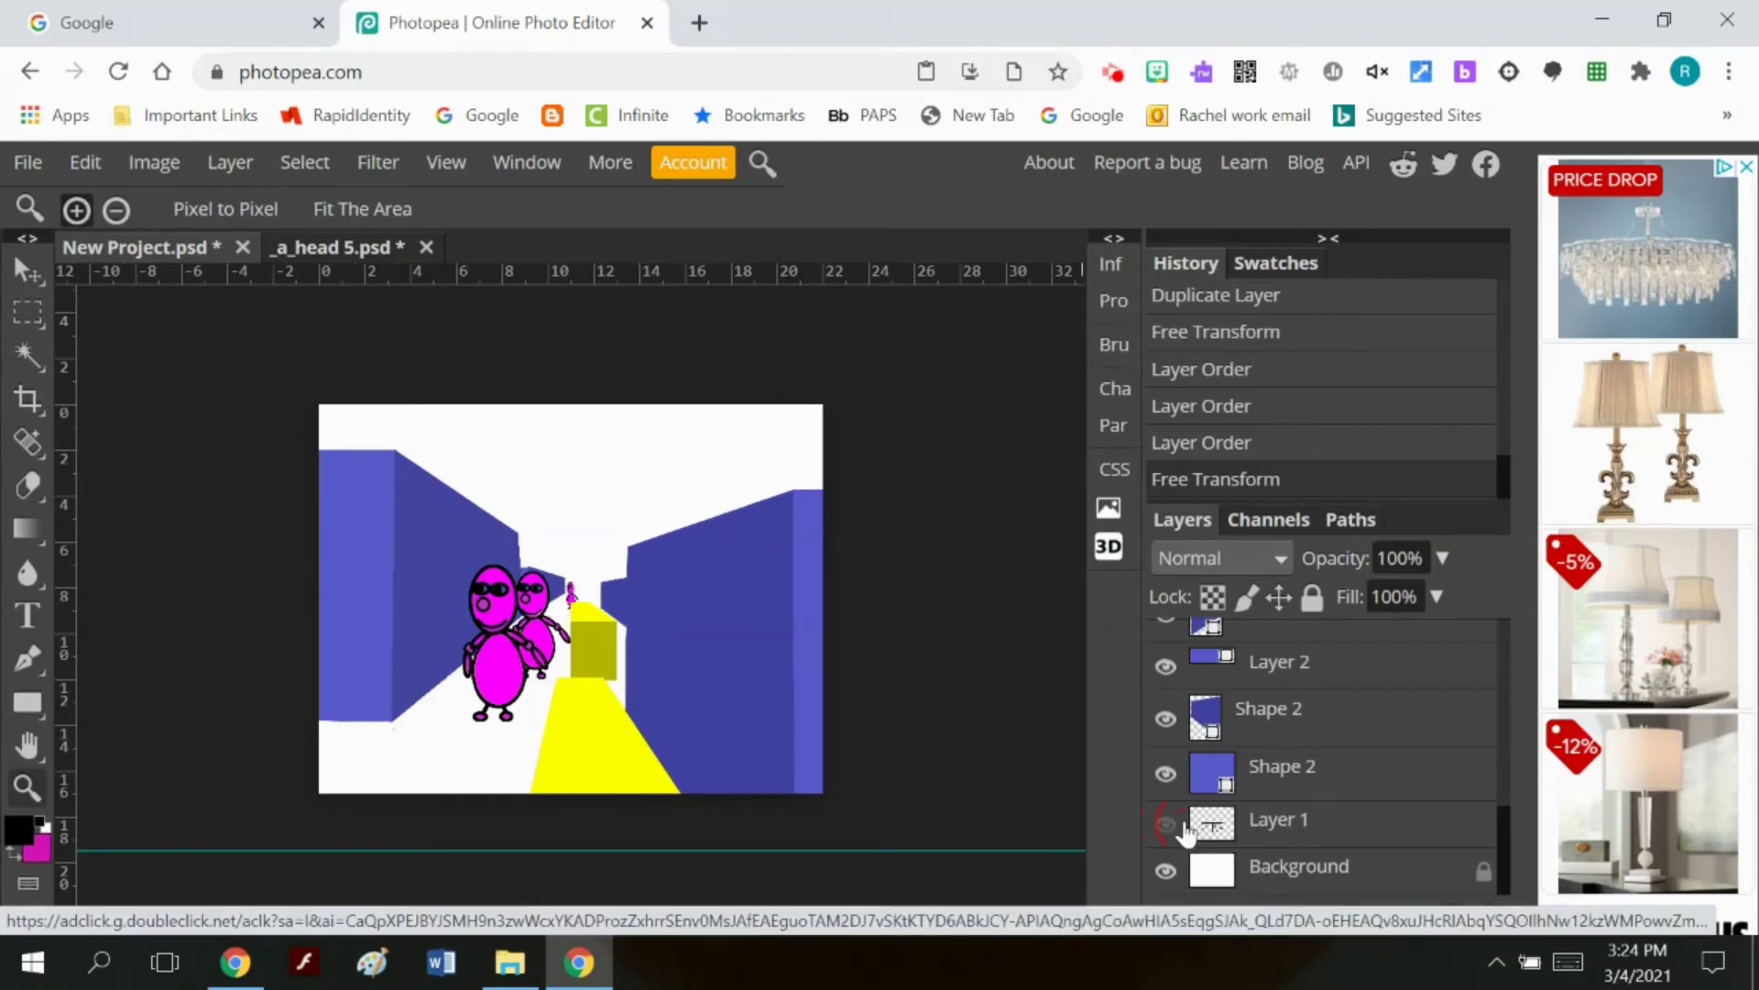
{"action": "left_click", "coordinate": [1168, 823]}
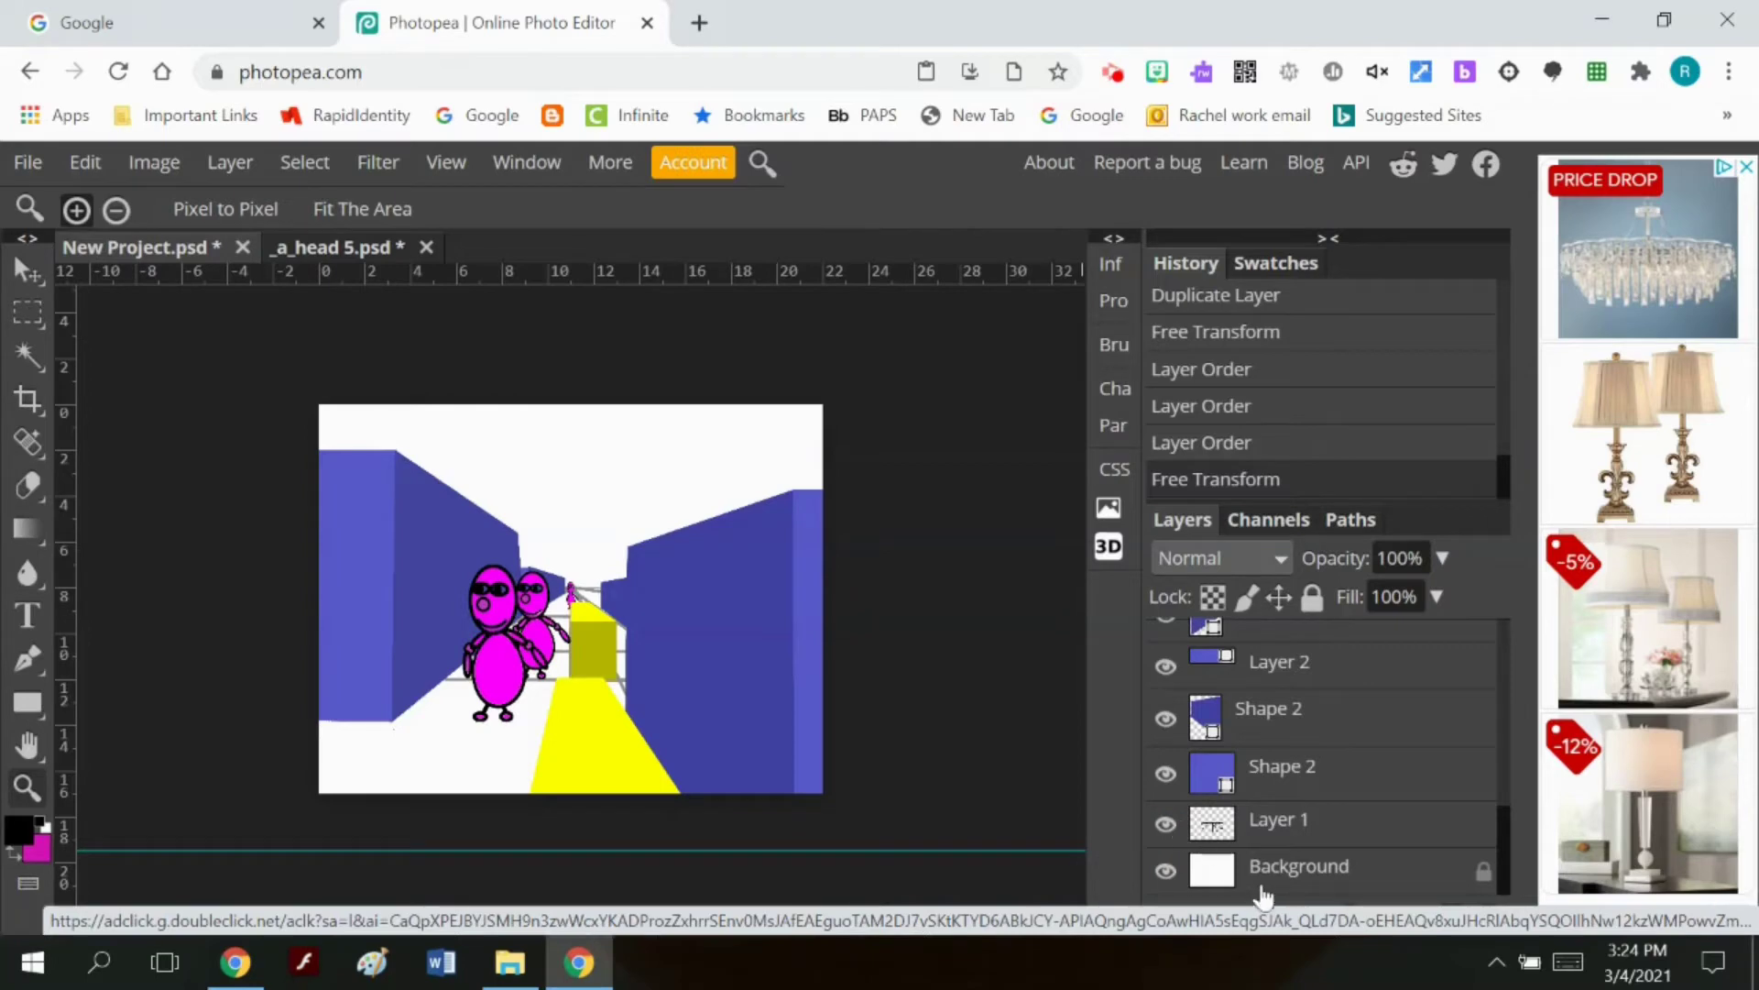
Step: Draw a black (000000) rectangle just above the Background layer, covering the lower half of the canvas as the ground
{"action": "left_click", "coordinate": [1228, 882]}
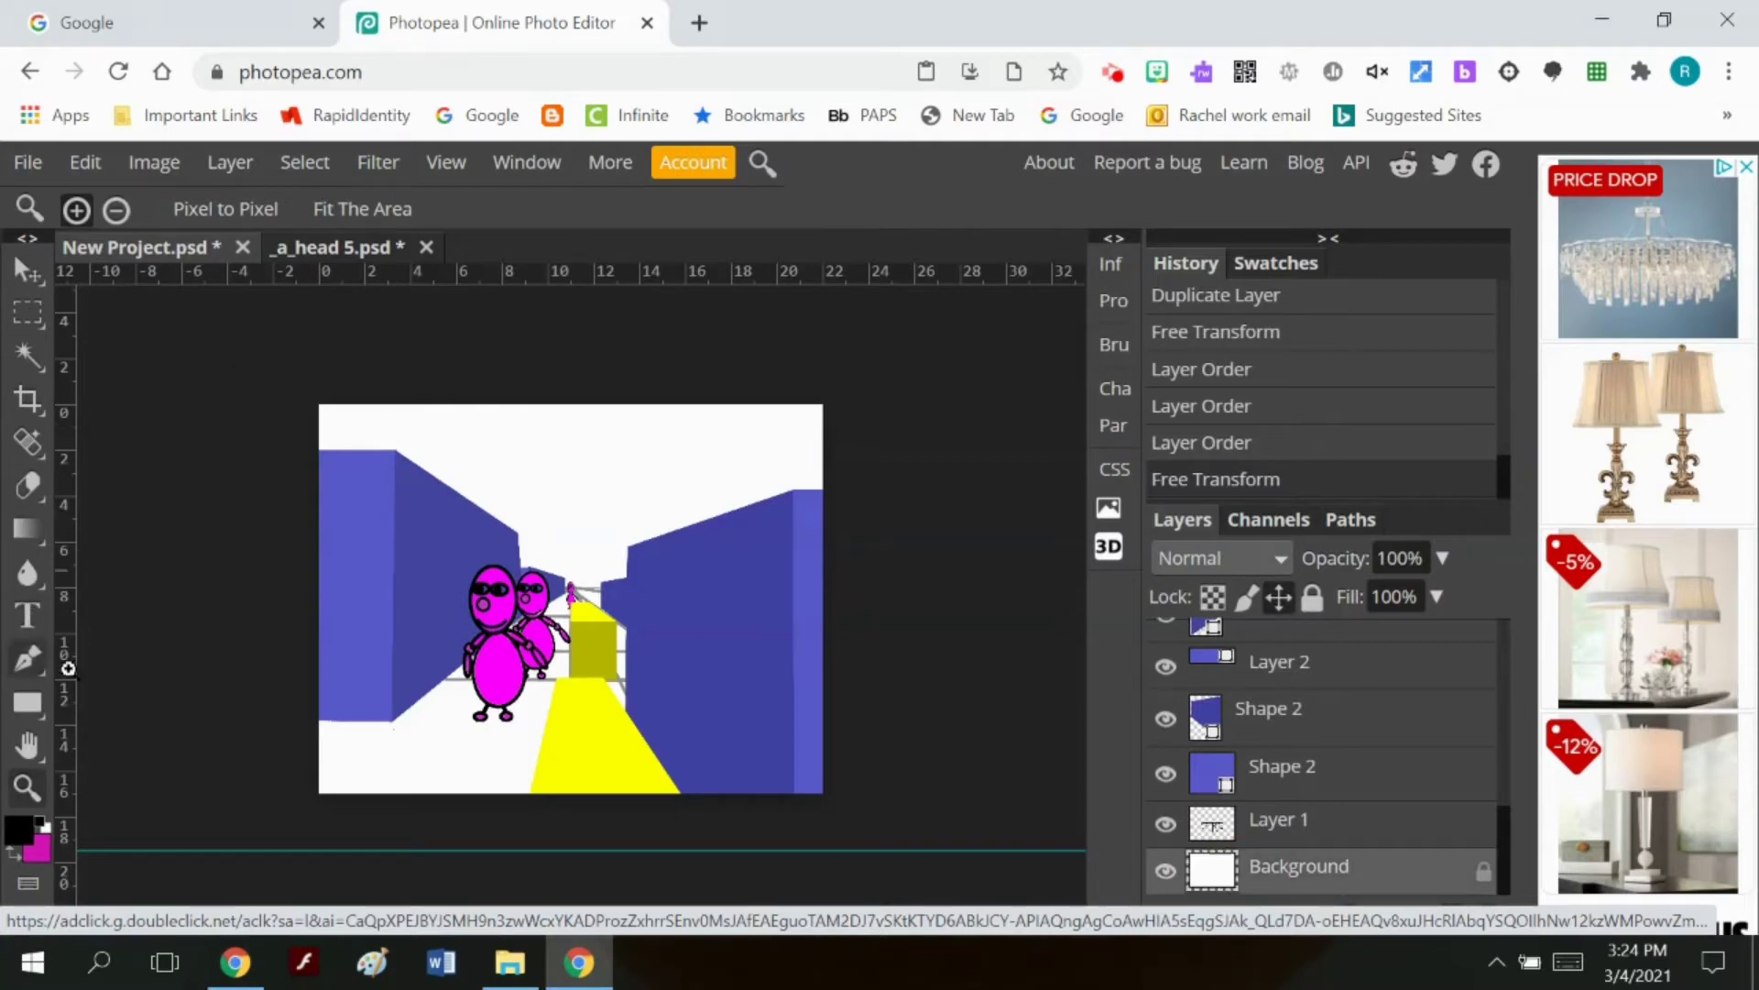
{"action": "left_click", "coordinate": [28, 701]}
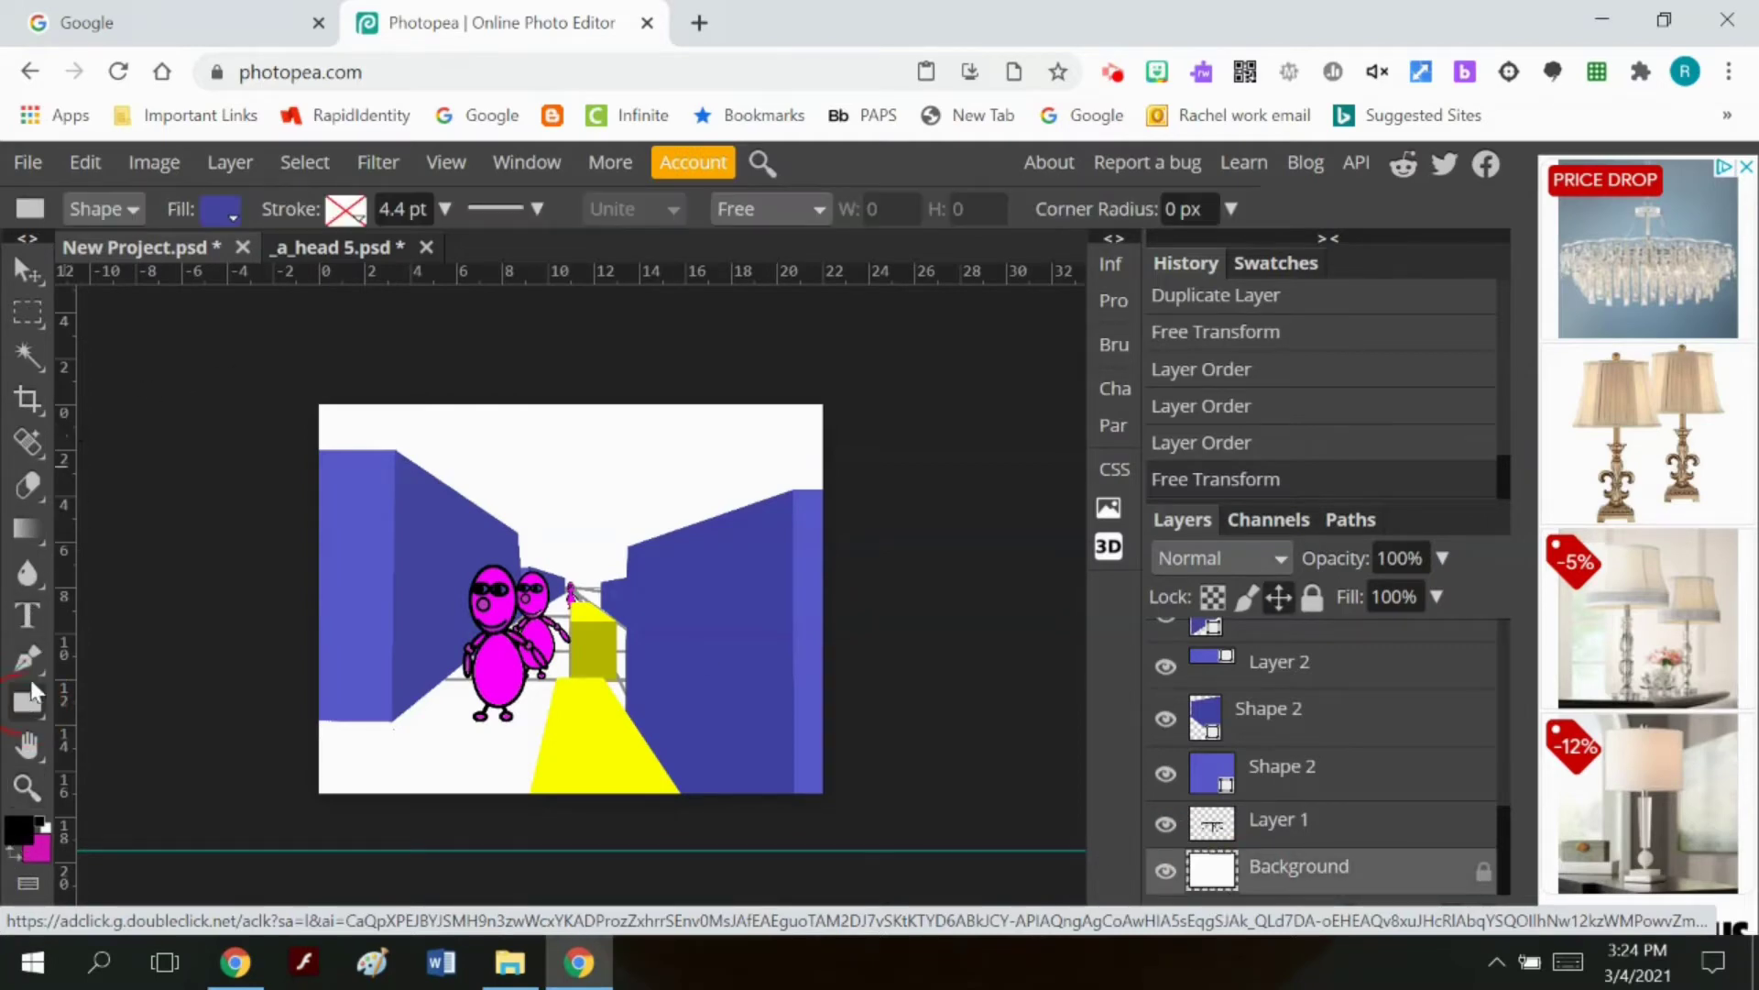
{"action": "left_click", "coordinate": [209, 218]}
{"action": "left_click", "coordinate": [242, 322]}
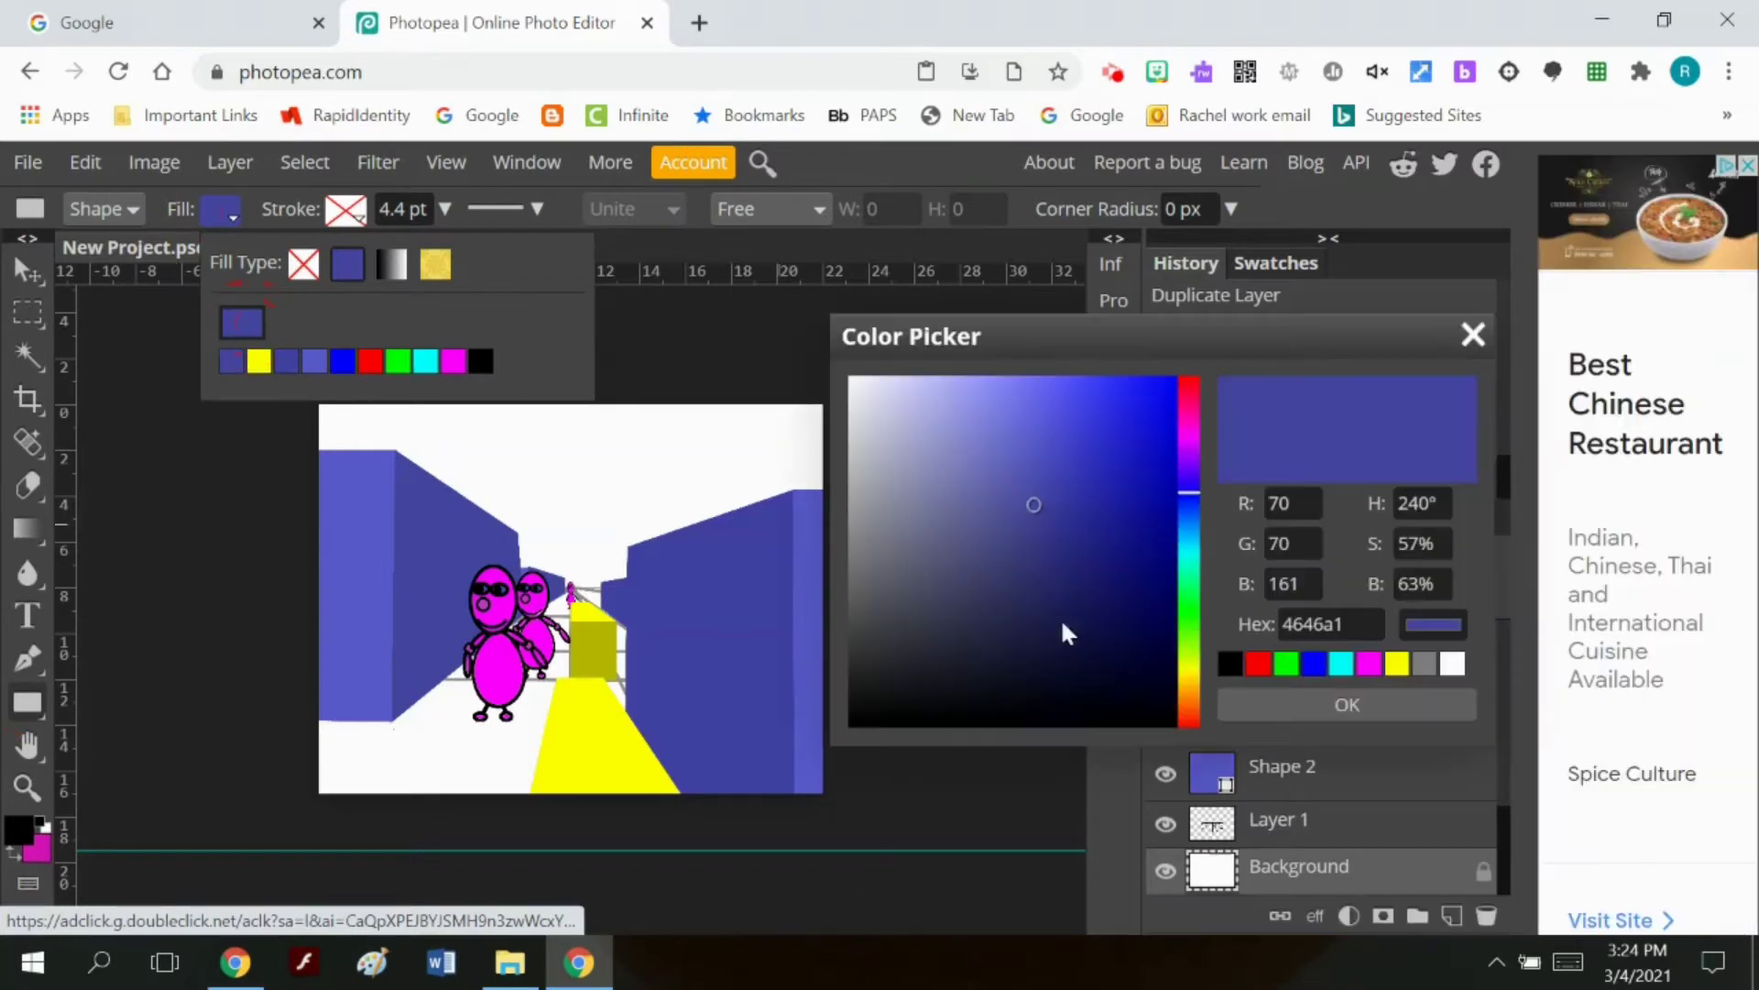
{"action": "left_click", "coordinate": [1230, 662]}
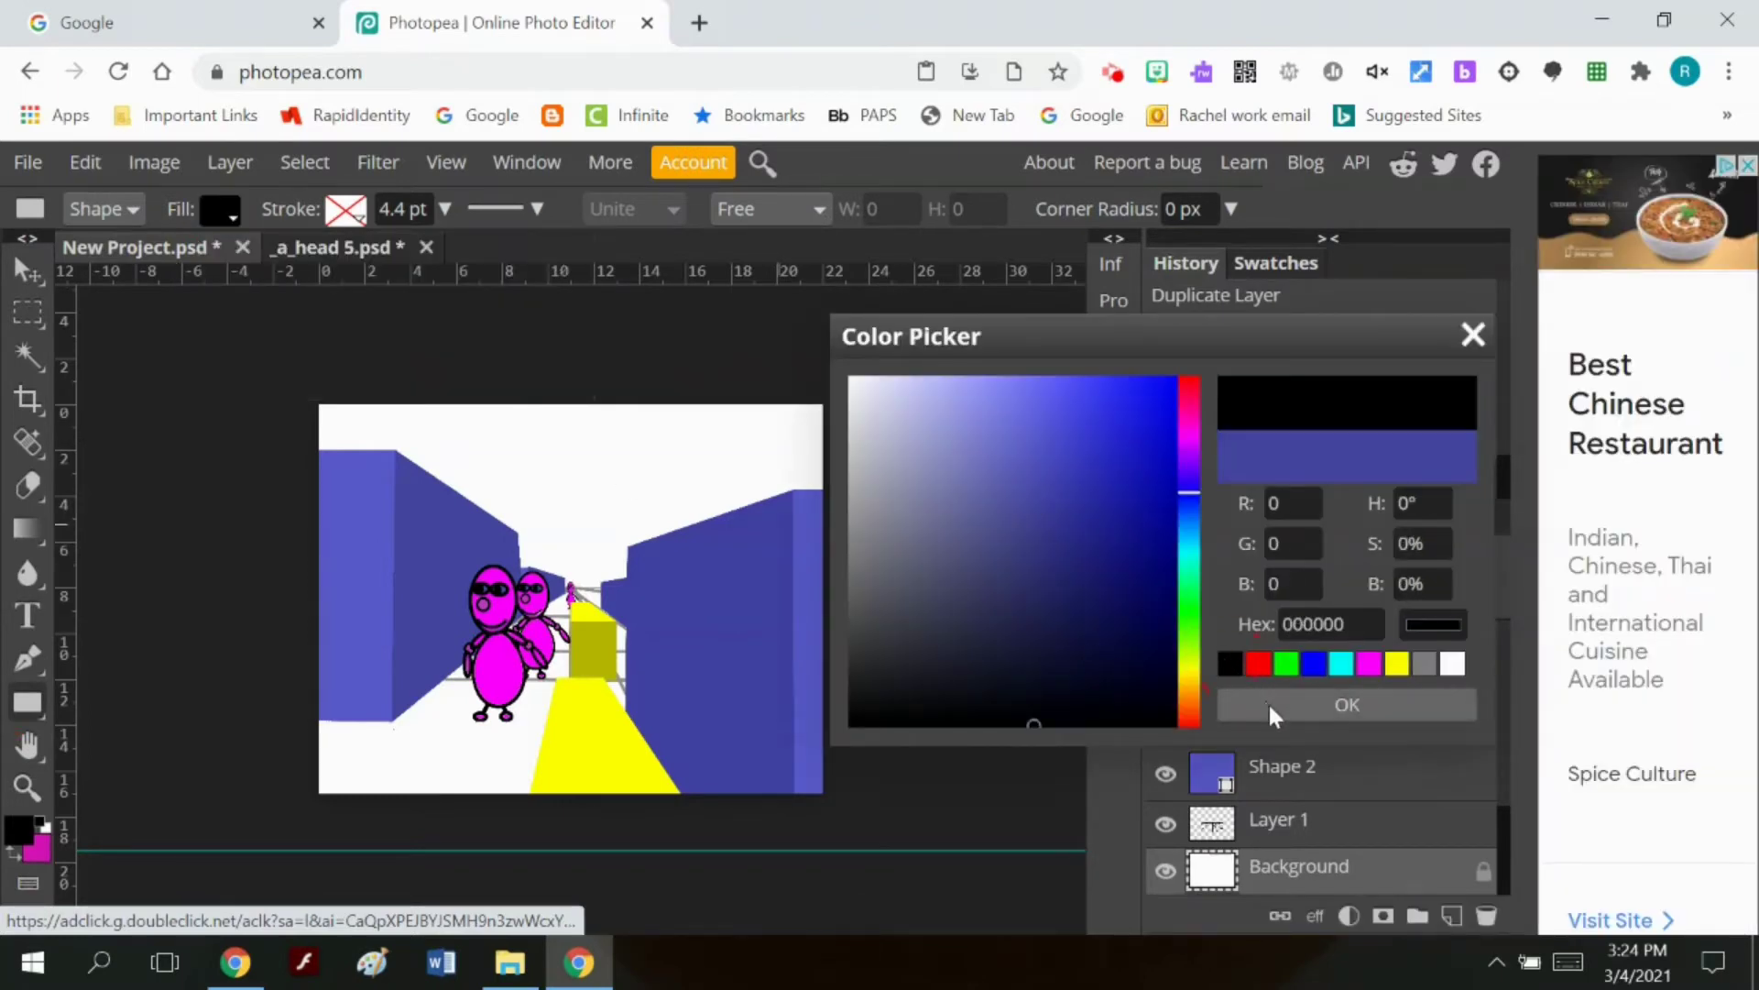
{"action": "left_click", "coordinate": [1345, 704]}
{"action": "left_click_drag", "start_coordinate": [293, 594], "coordinate": [829, 821]}
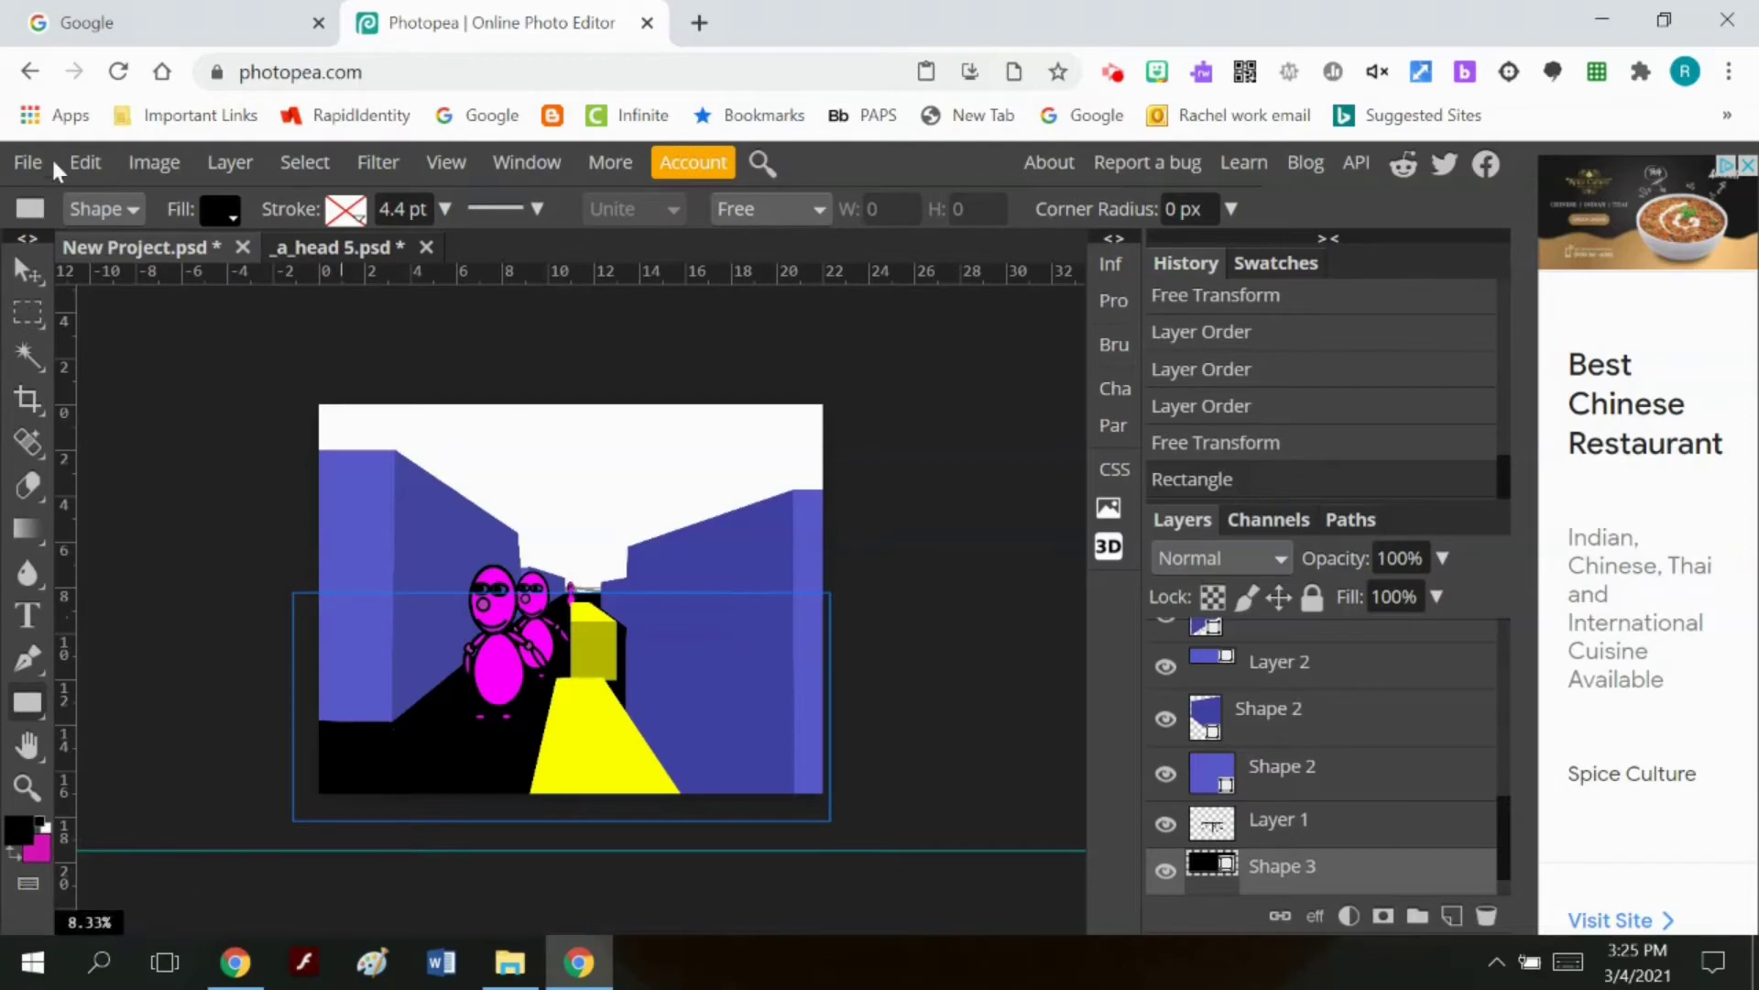
Step: Stretch the black ground rectangle upward to about 107% height
{"action": "left_click", "coordinate": [85, 162]}
{"action": "mouse_move", "coordinate": [184, 840]}
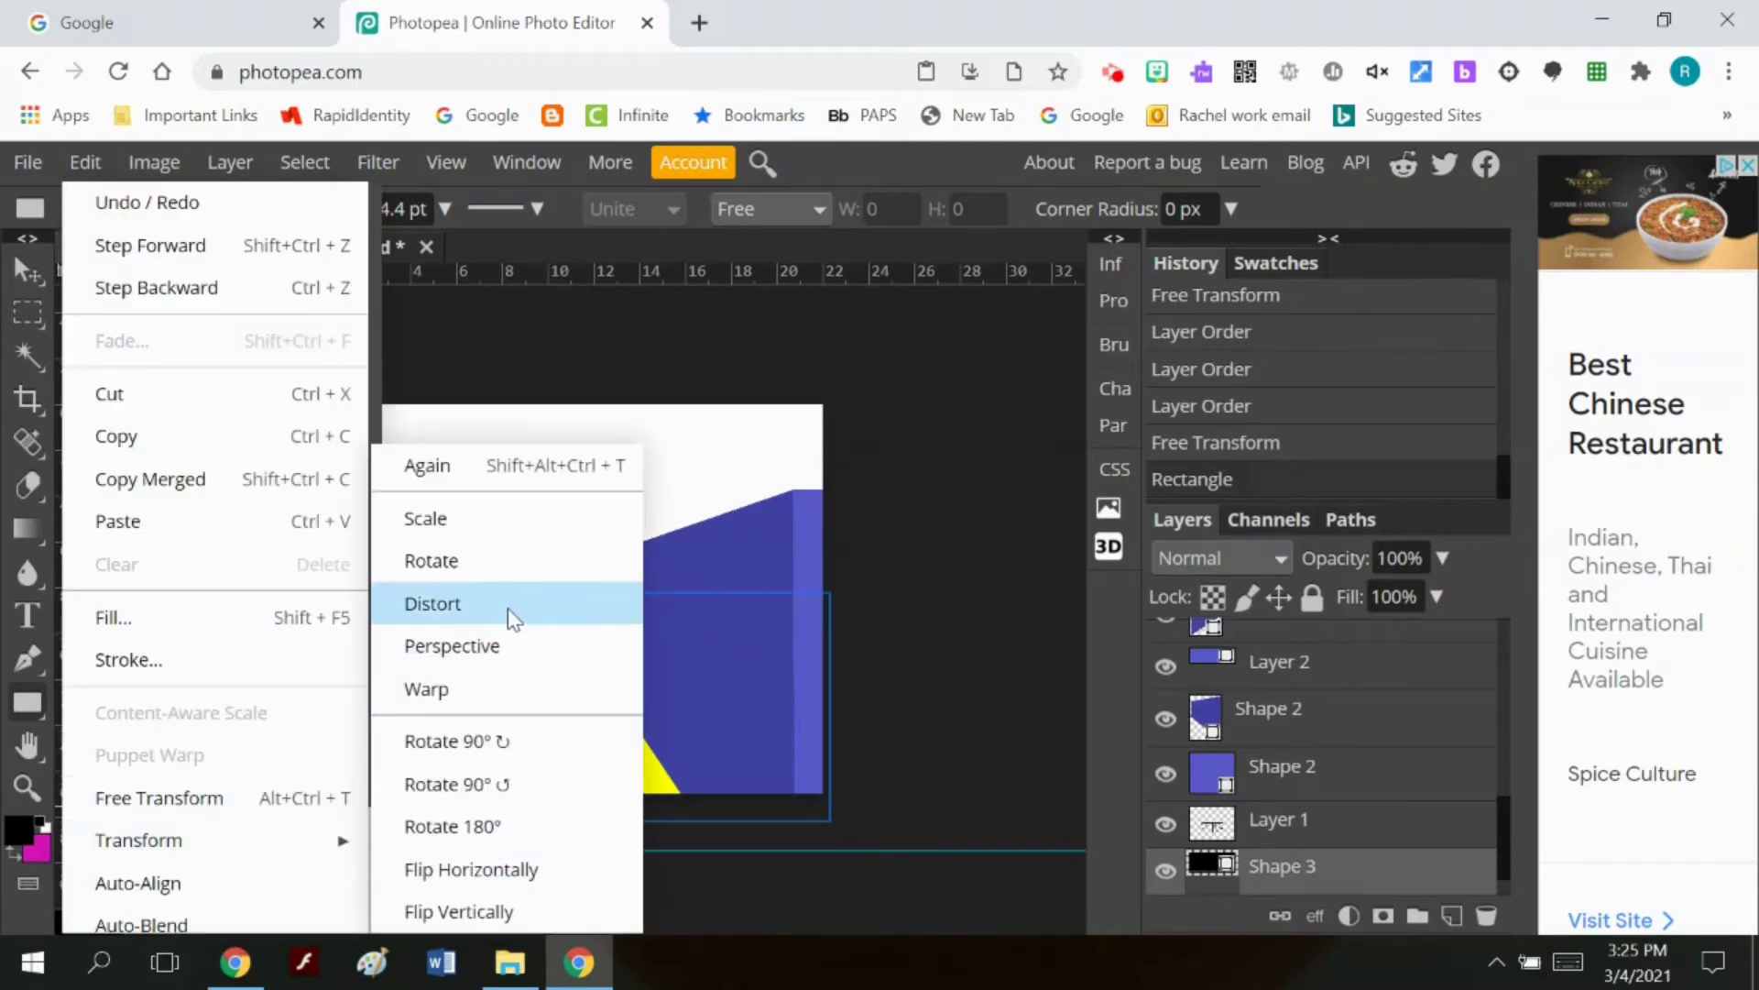
{"action": "left_click", "coordinate": [491, 519]}
{"action": "left_click_drag", "start_coordinate": [562, 591], "coordinate": [561, 572]}
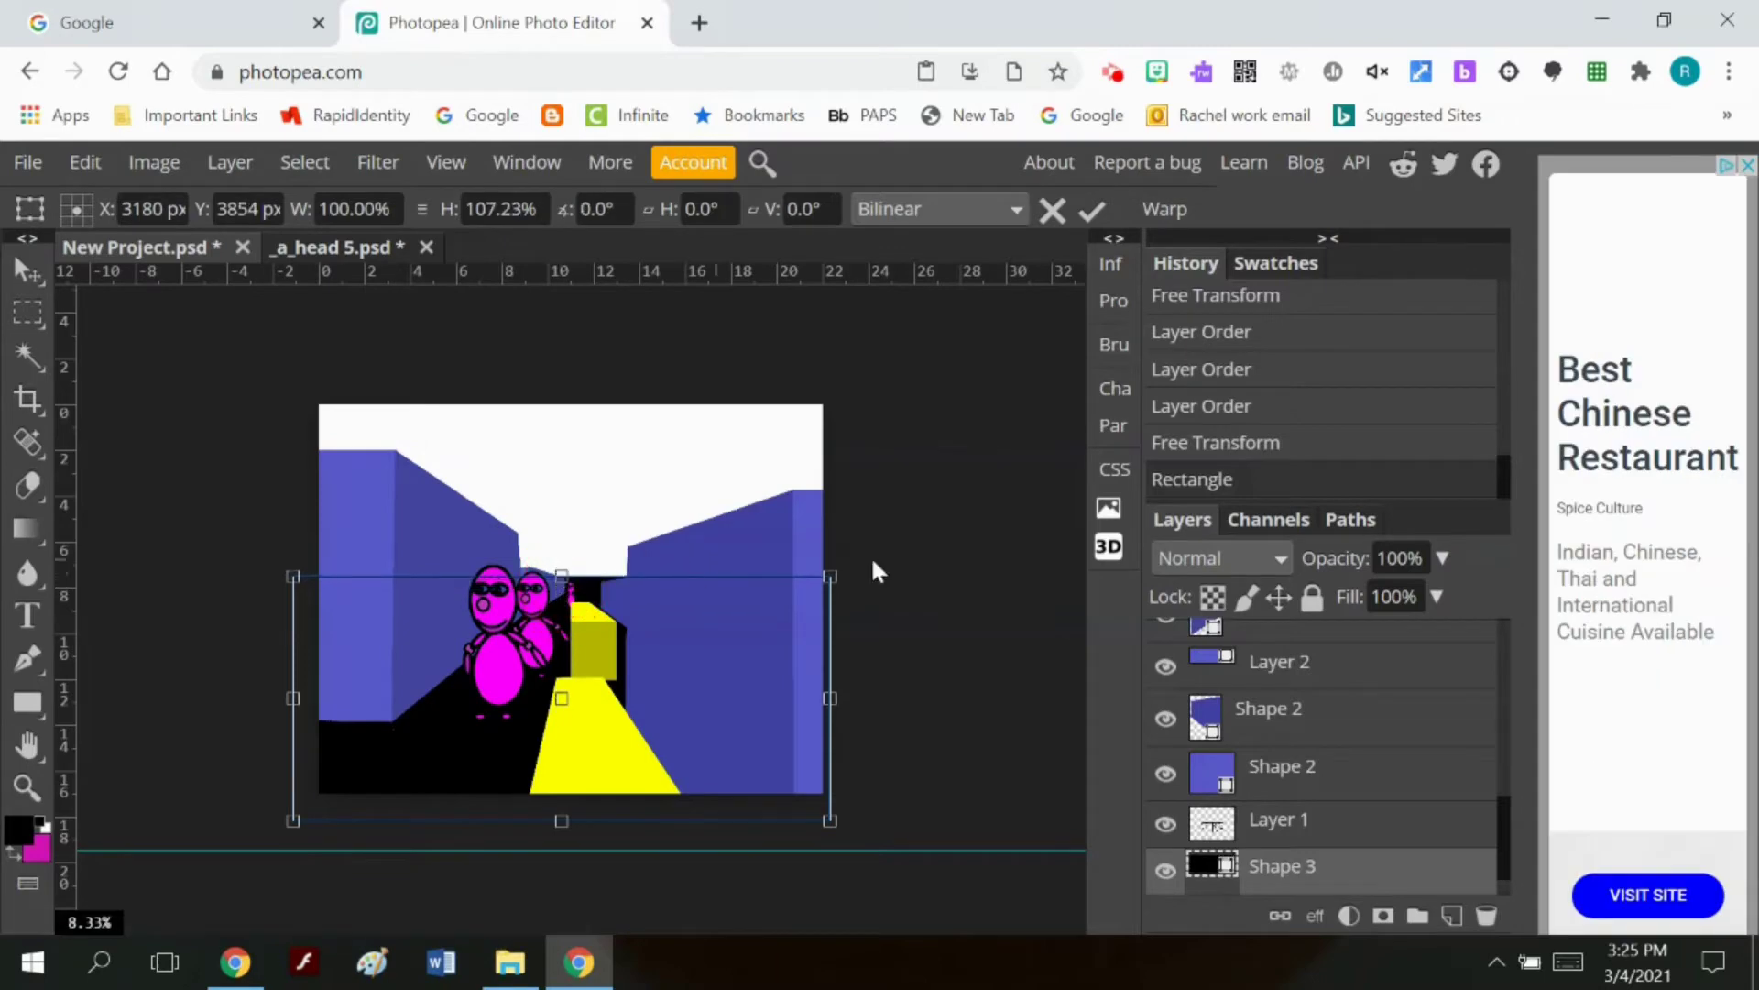
{"action": "left_click", "coordinate": [1092, 211]}
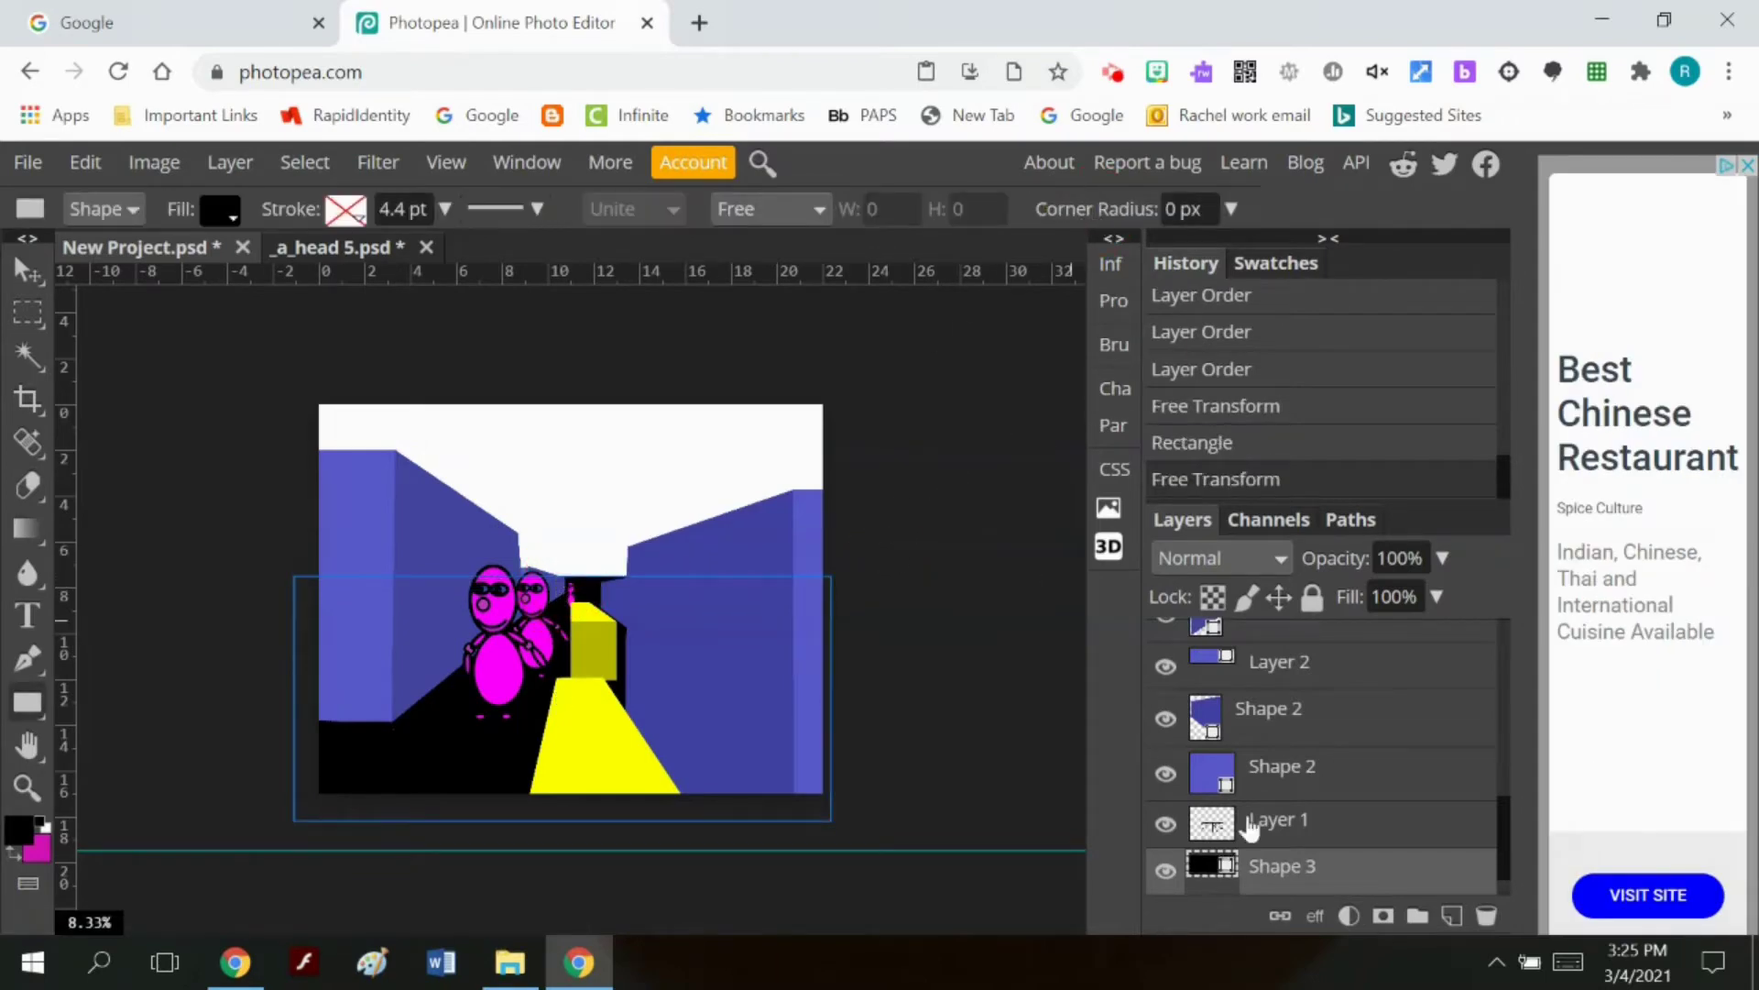
Step: Duplicate the large front pink figure on Layer 3 copy
{"action": "scroll", "coordinate": [1250, 824], "scroll_direction": "down", "scroll_amount": 1}
{"action": "left_click", "coordinate": [1256, 869]}
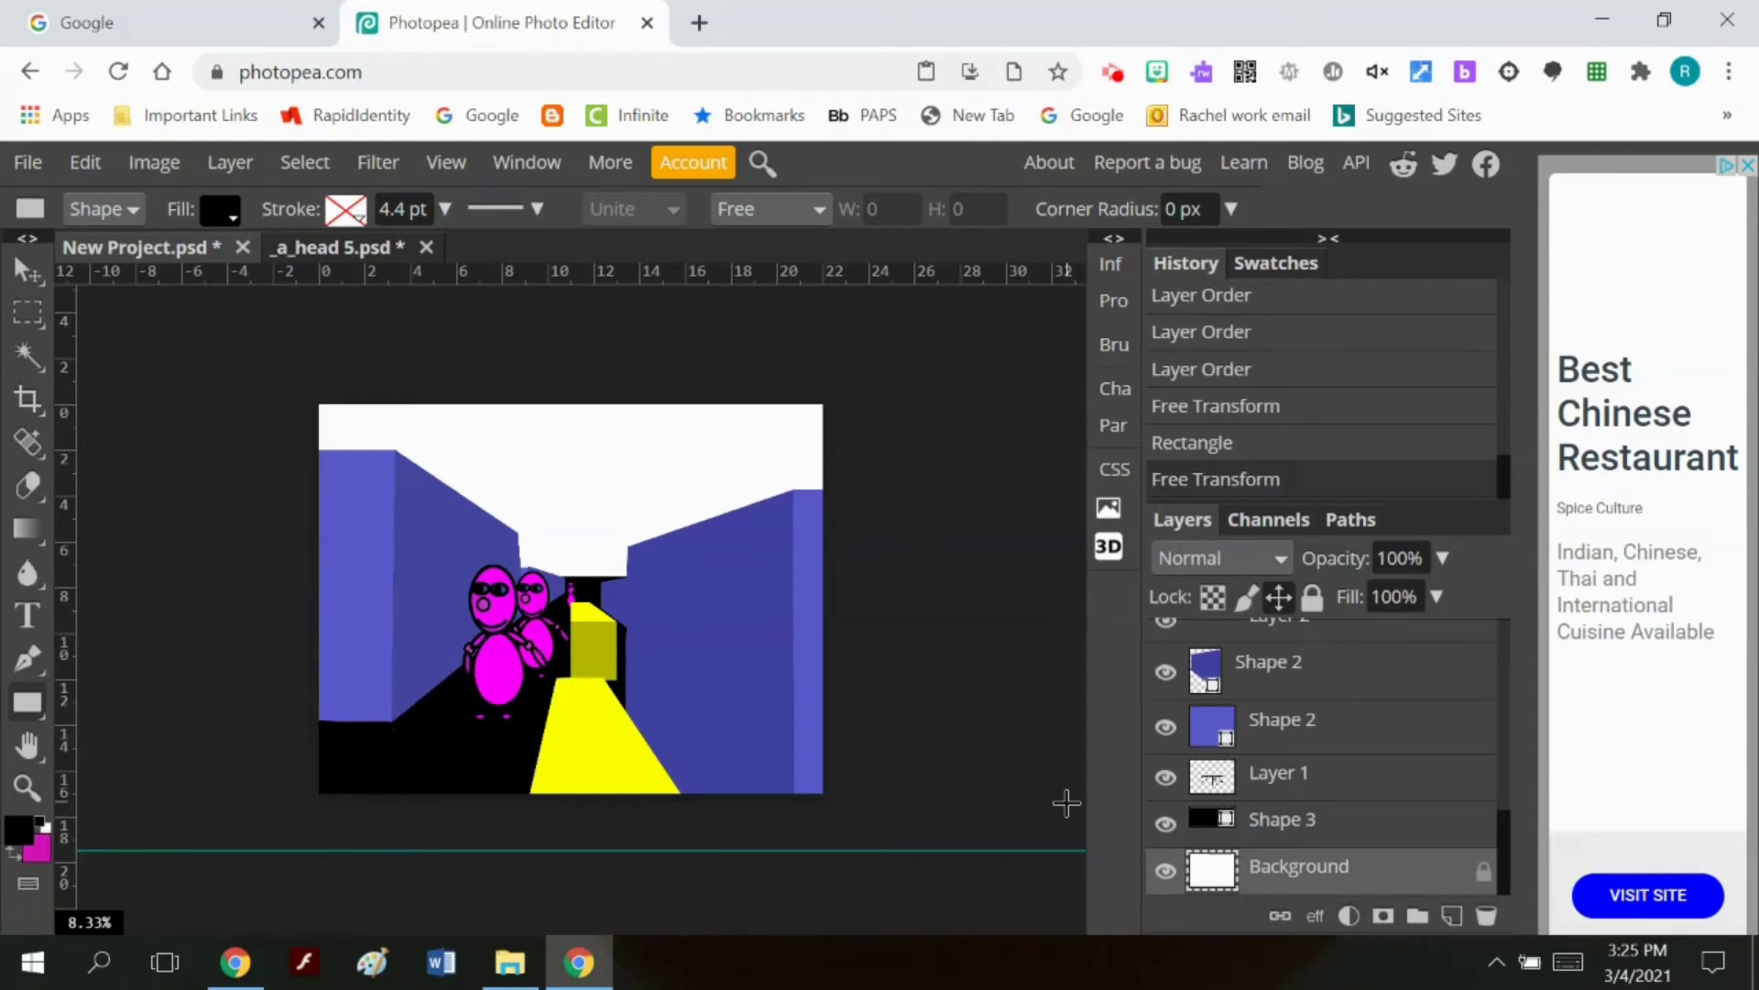
{"action": "scroll", "coordinate": [1290, 825], "scroll_direction": "up", "scroll_amount": 5}
{"action": "left_click", "coordinate": [1267, 646]}
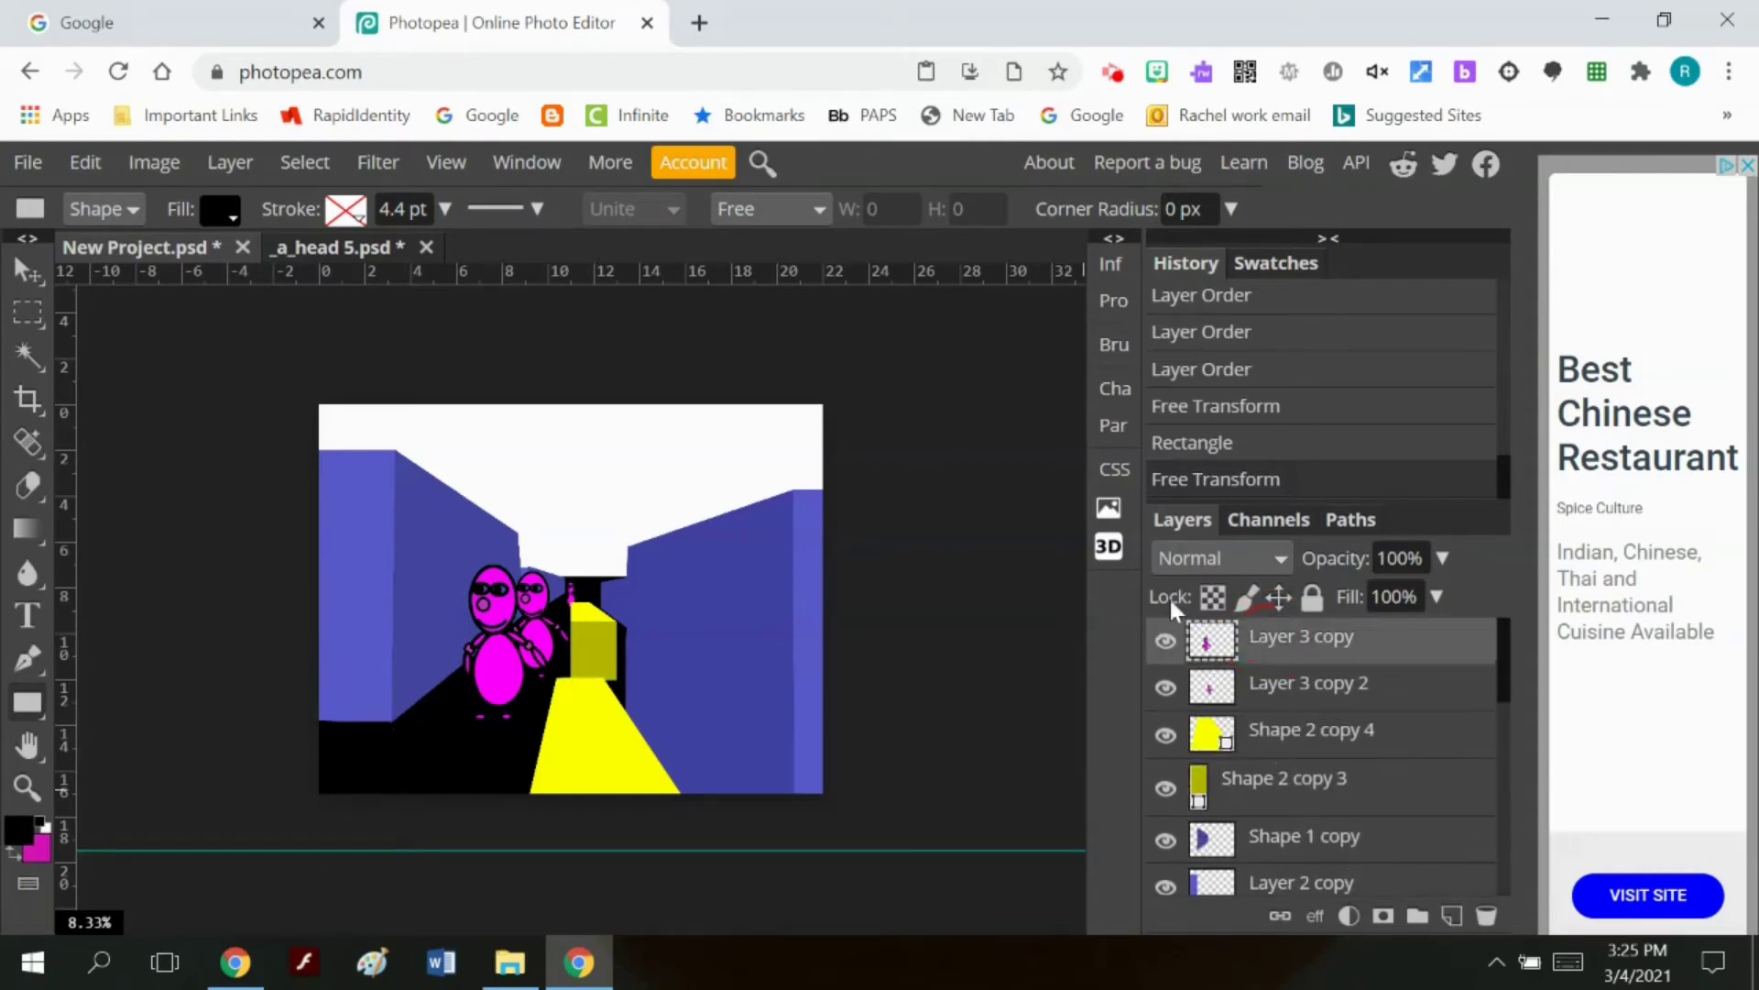
{"action": "left_click", "coordinate": [82, 162]}
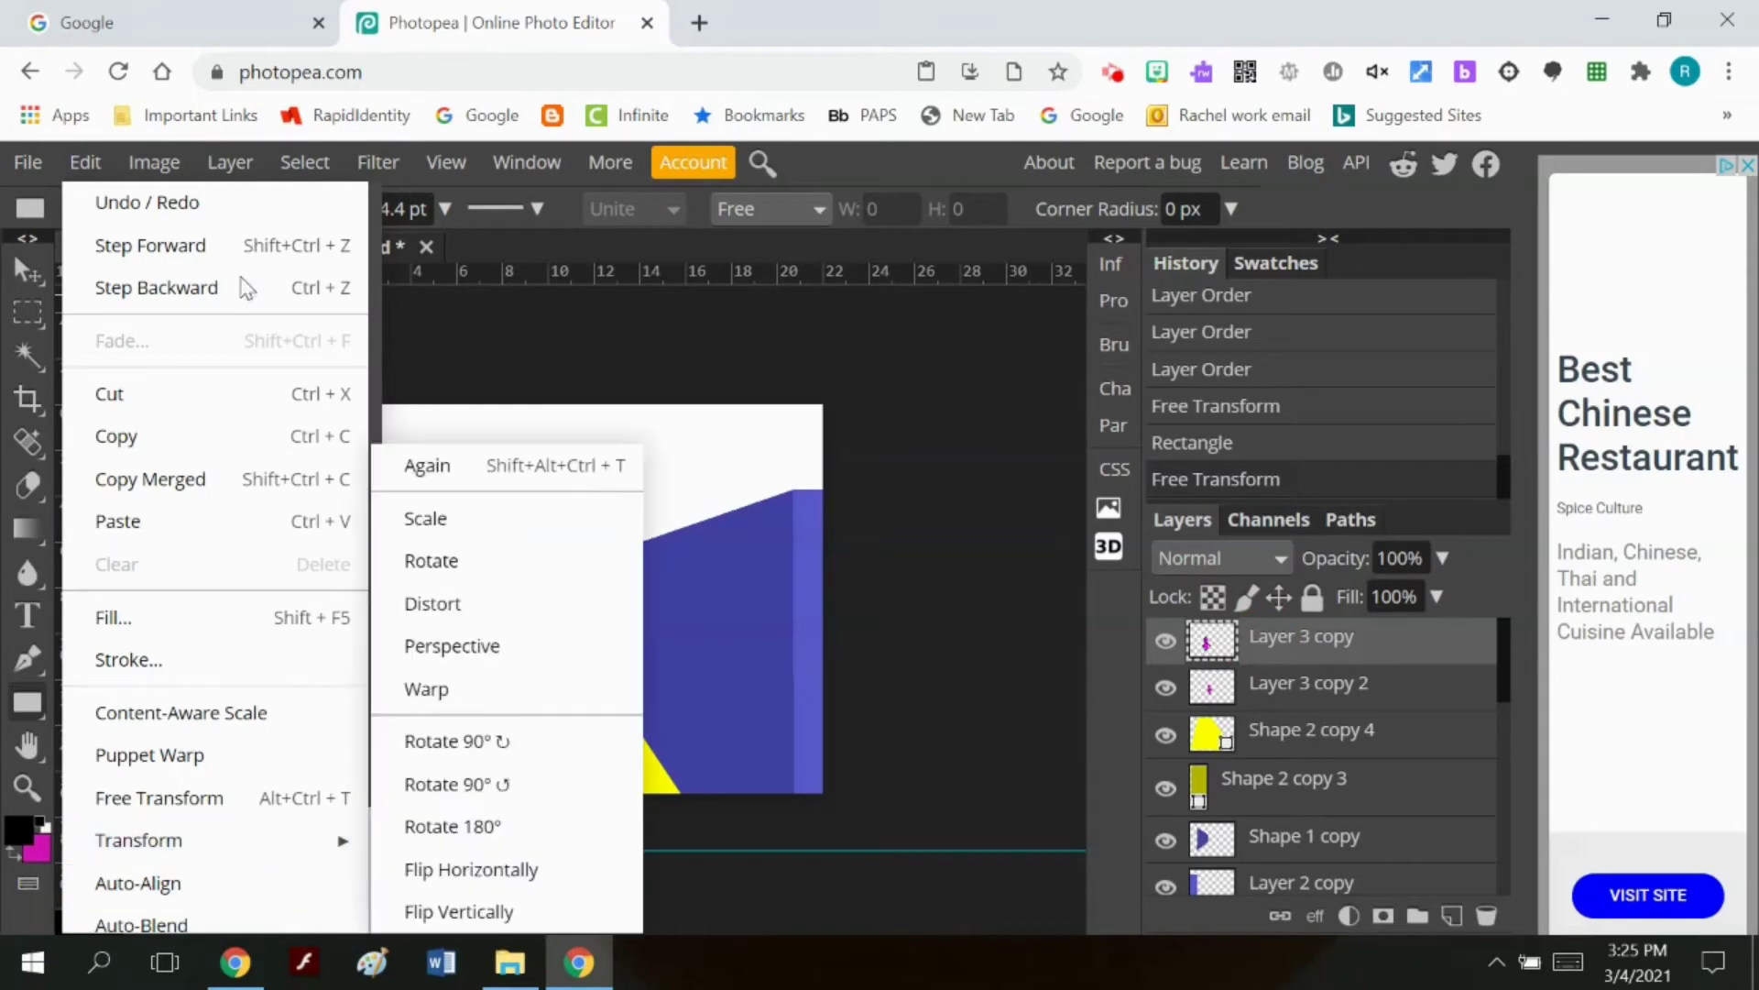
{"action": "left_click", "coordinate": [230, 162]}
{"action": "left_click", "coordinate": [271, 246]}
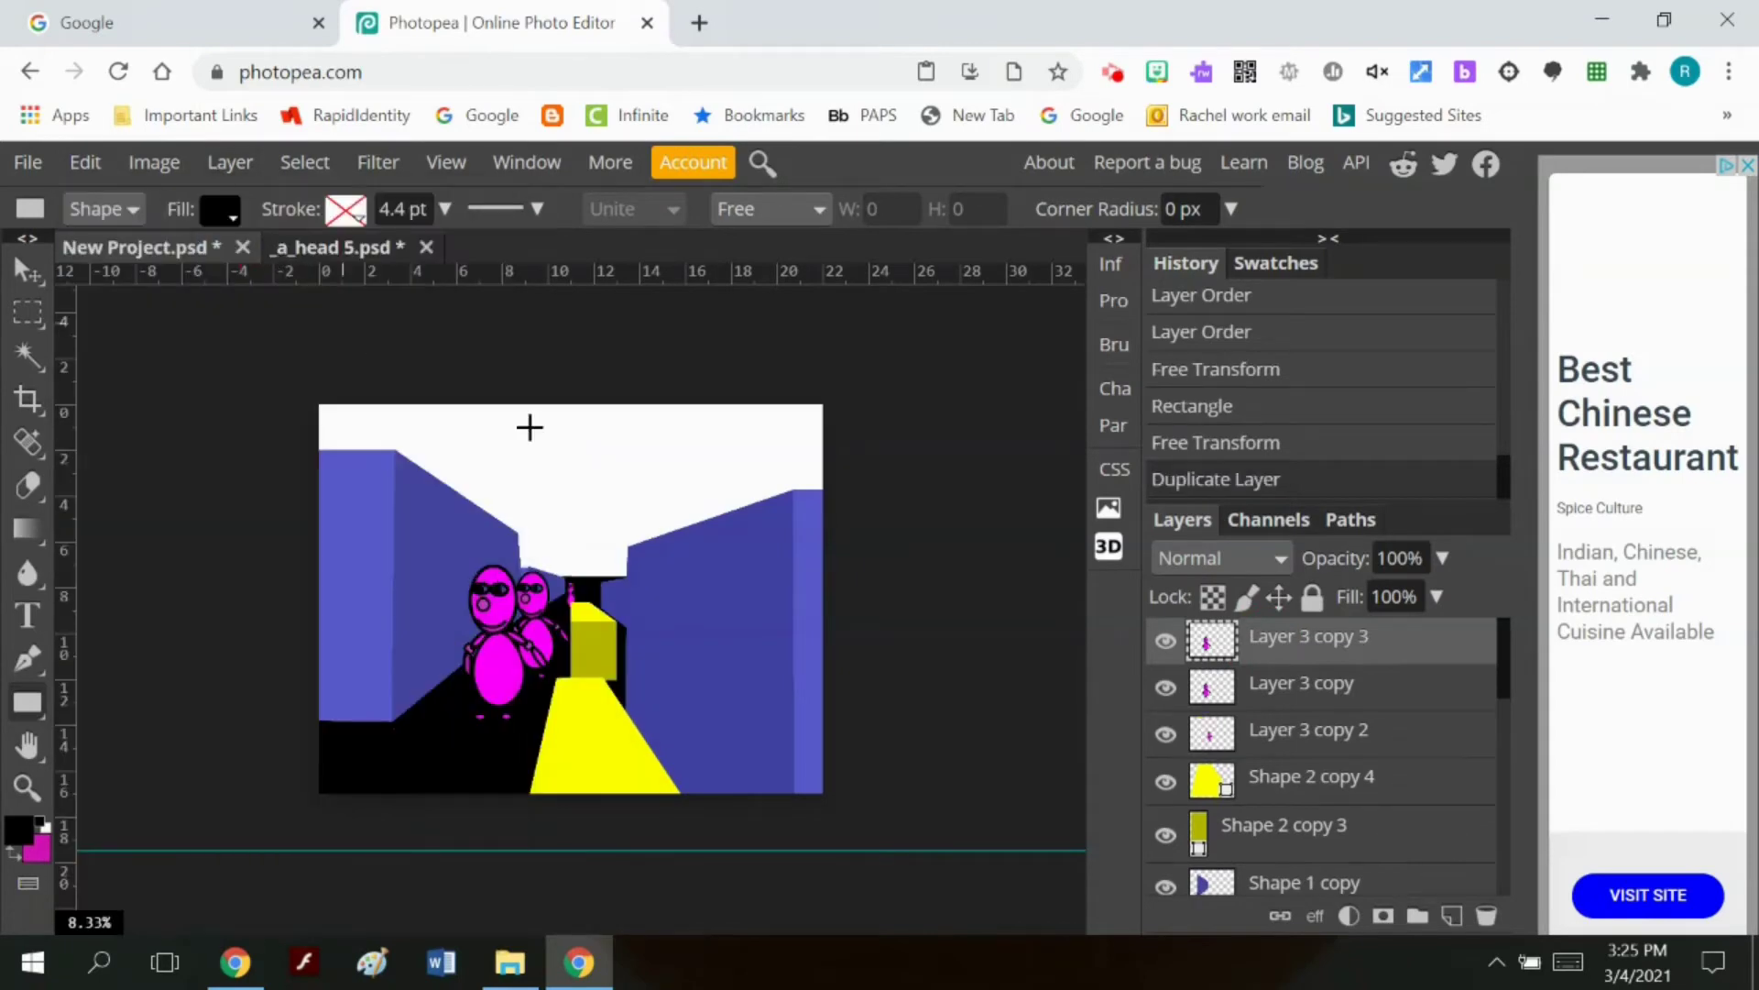
Step: Scale the new figure copy to about 124% width and 126% height, placing it lower and to the left of the other figures
{"action": "left_click", "coordinate": [82, 162]}
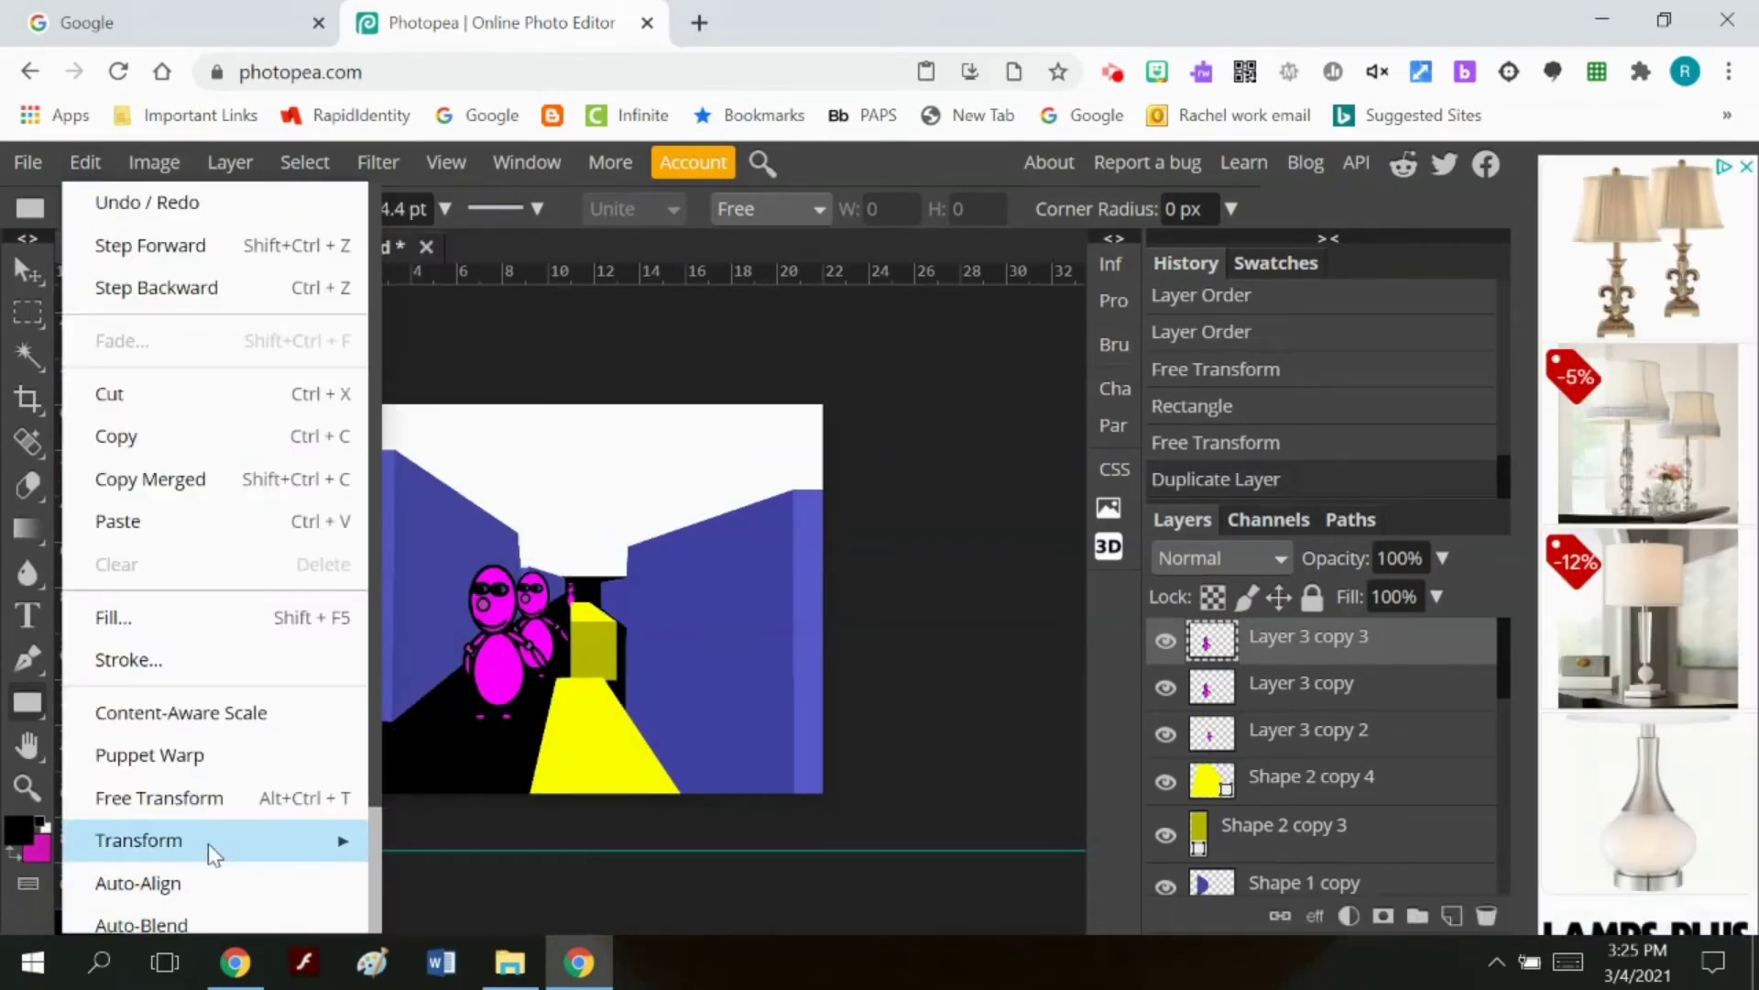
{"action": "mouse_move", "coordinate": [207, 841]}
{"action": "left_click", "coordinate": [447, 525]}
{"action": "left_click_drag", "start_coordinate": [492, 657], "coordinate": [438, 691]}
{"action": "left_click_drag", "start_coordinate": [449, 601], "coordinate": [449, 558]}
{"action": "left_click_drag", "start_coordinate": [409, 655], "coordinate": [388, 655]}
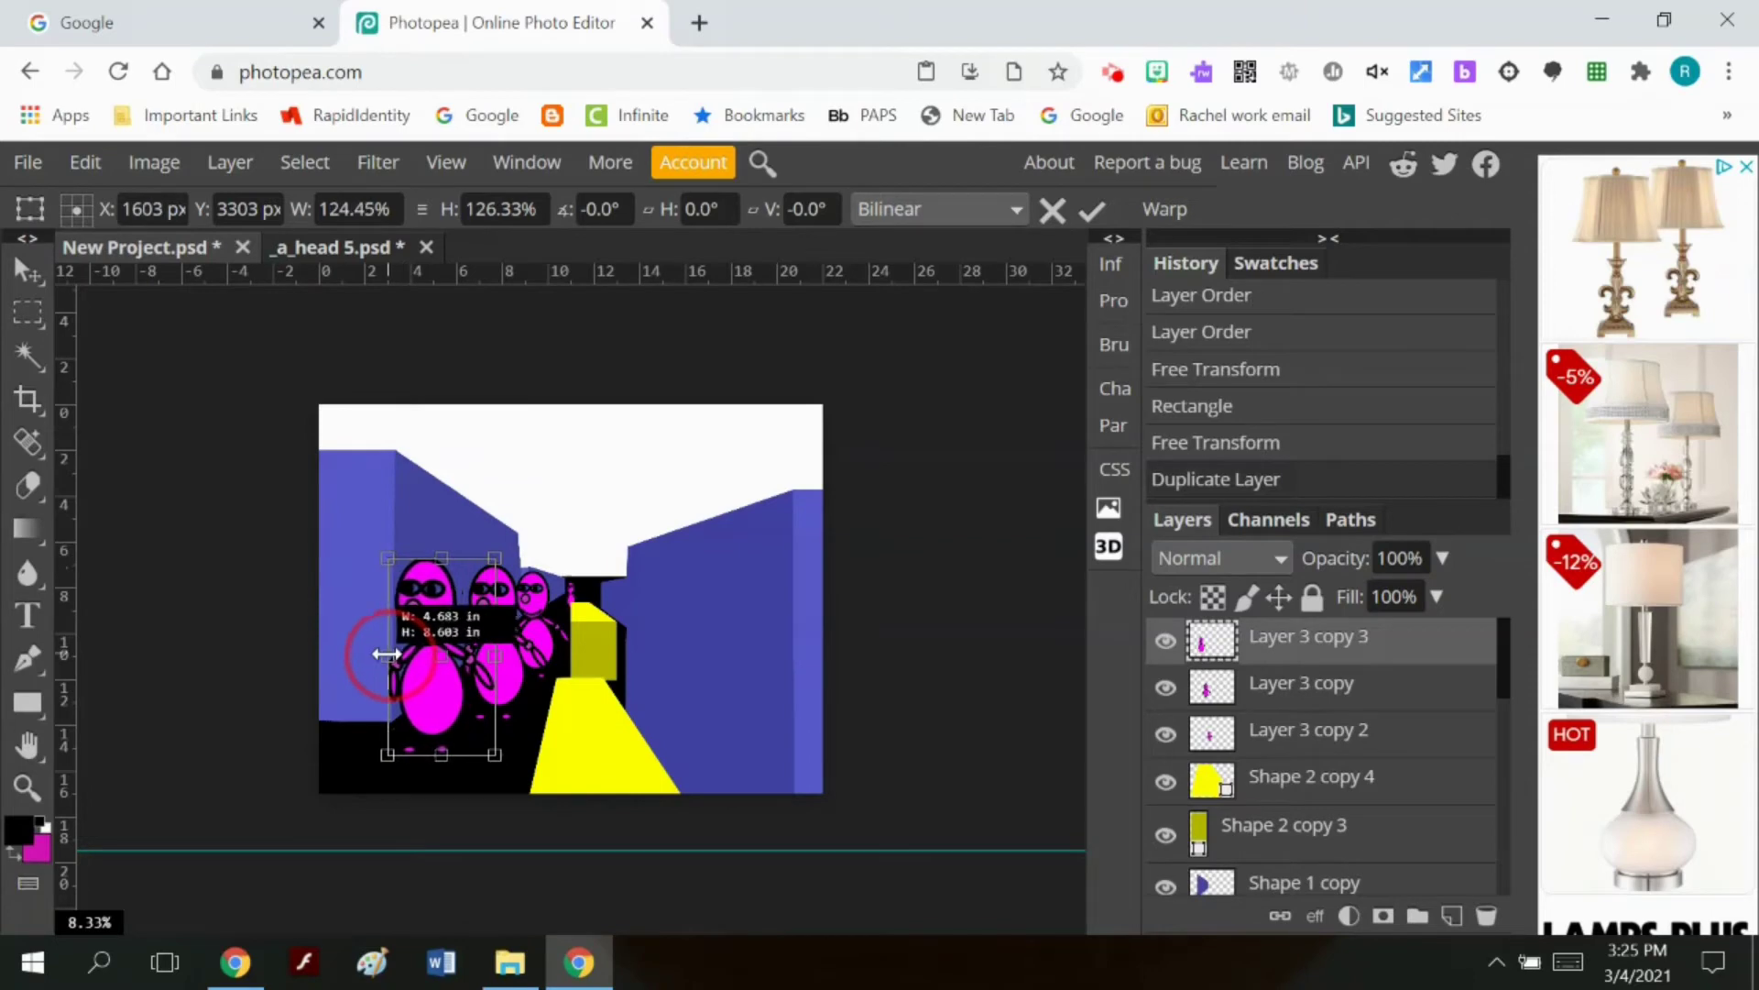
{"action": "left_click", "coordinate": [1090, 209]}
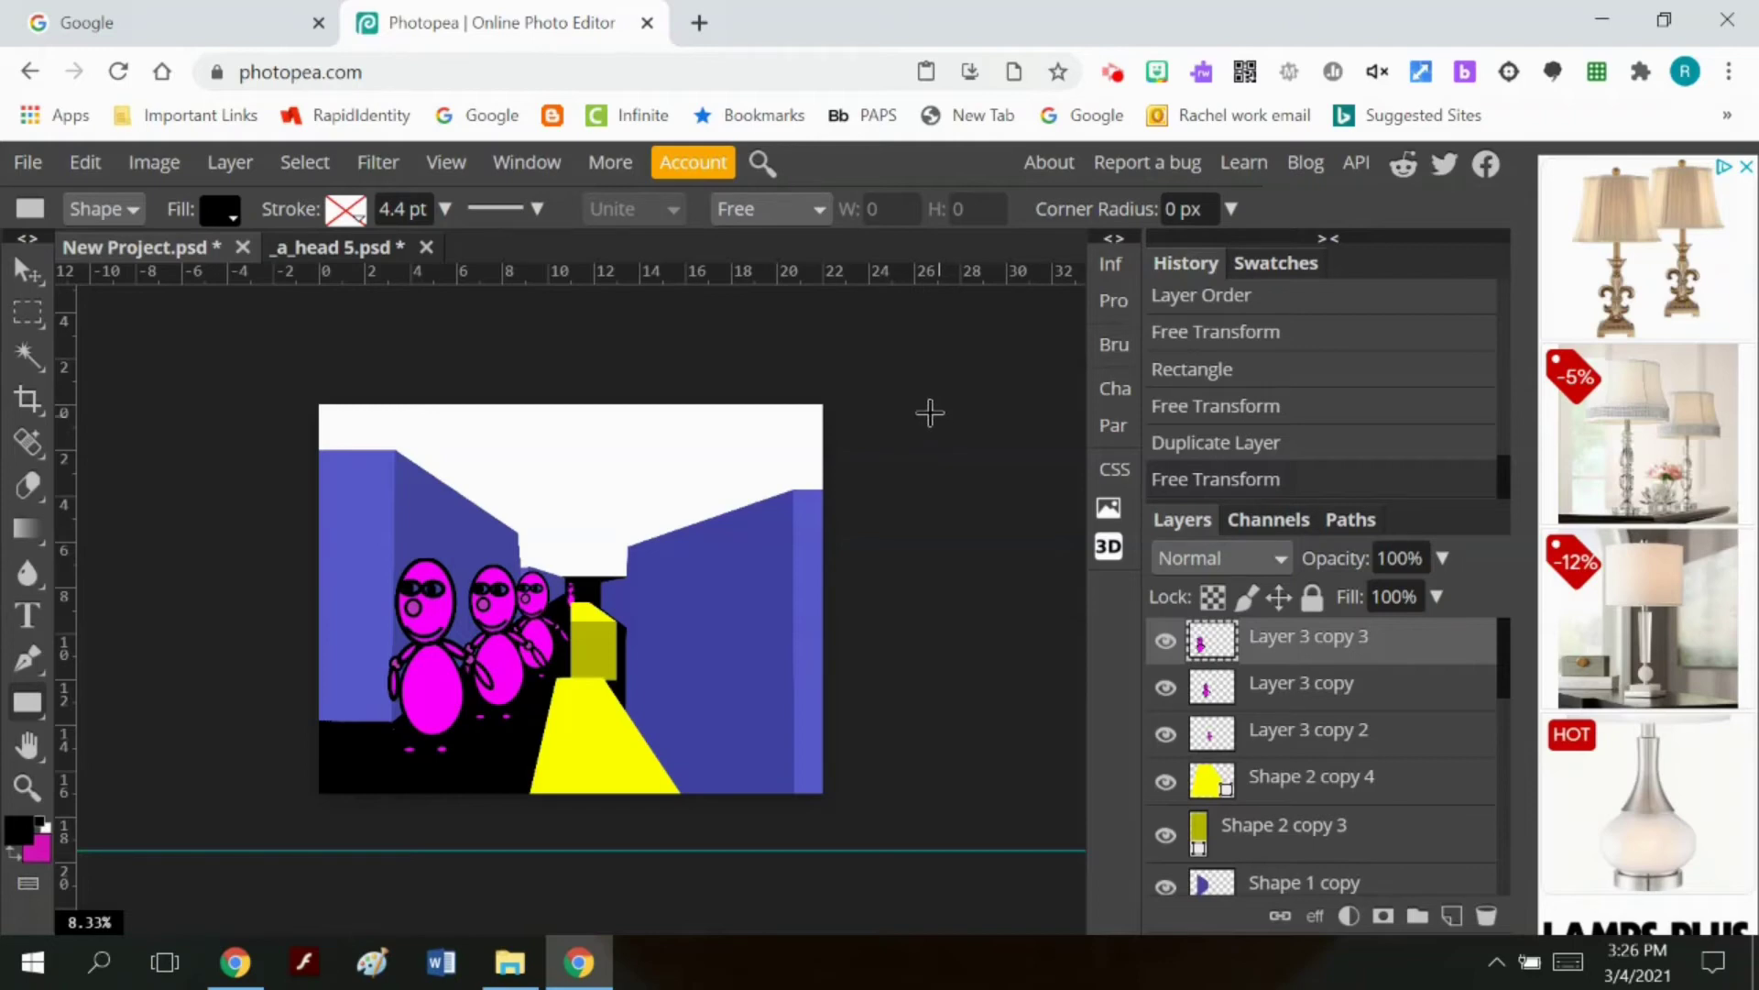
Step: Select the Background layer and set the foreground colour to light blue, about 7d7de2
{"action": "scroll", "coordinate": [1366, 784], "scroll_direction": "down", "scroll_amount": 5}
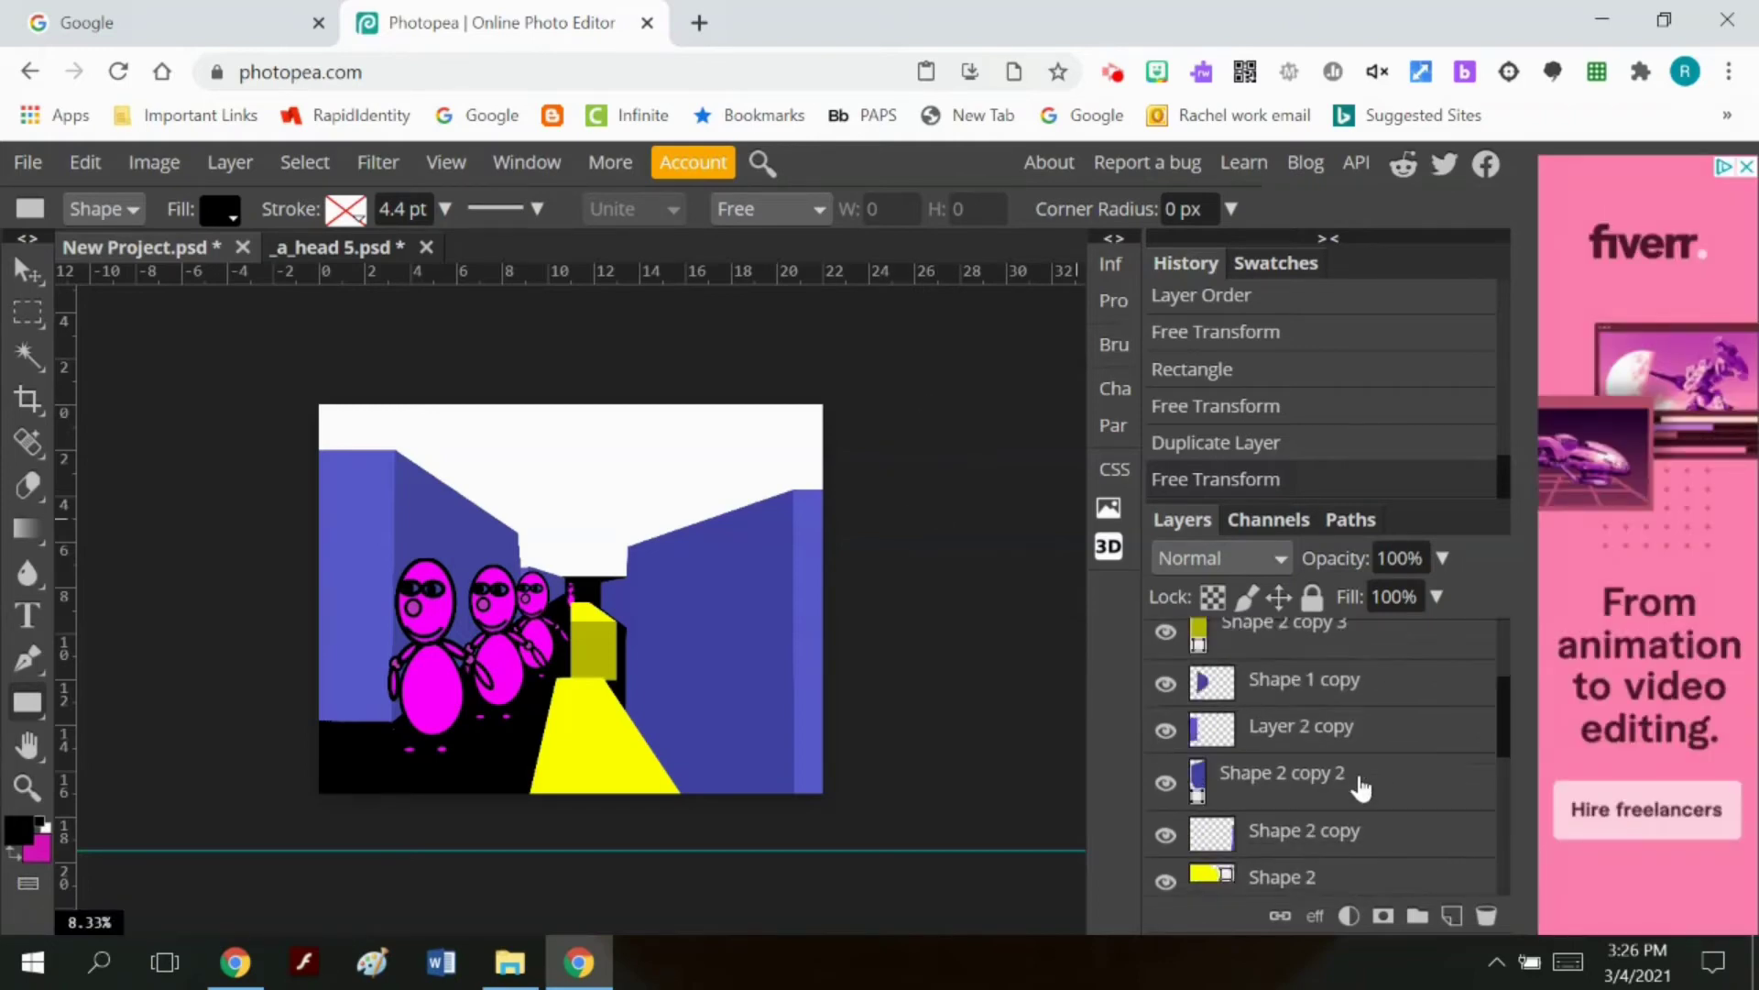
{"action": "left_click", "coordinate": [1277, 874]}
{"action": "left_click", "coordinate": [18, 829]}
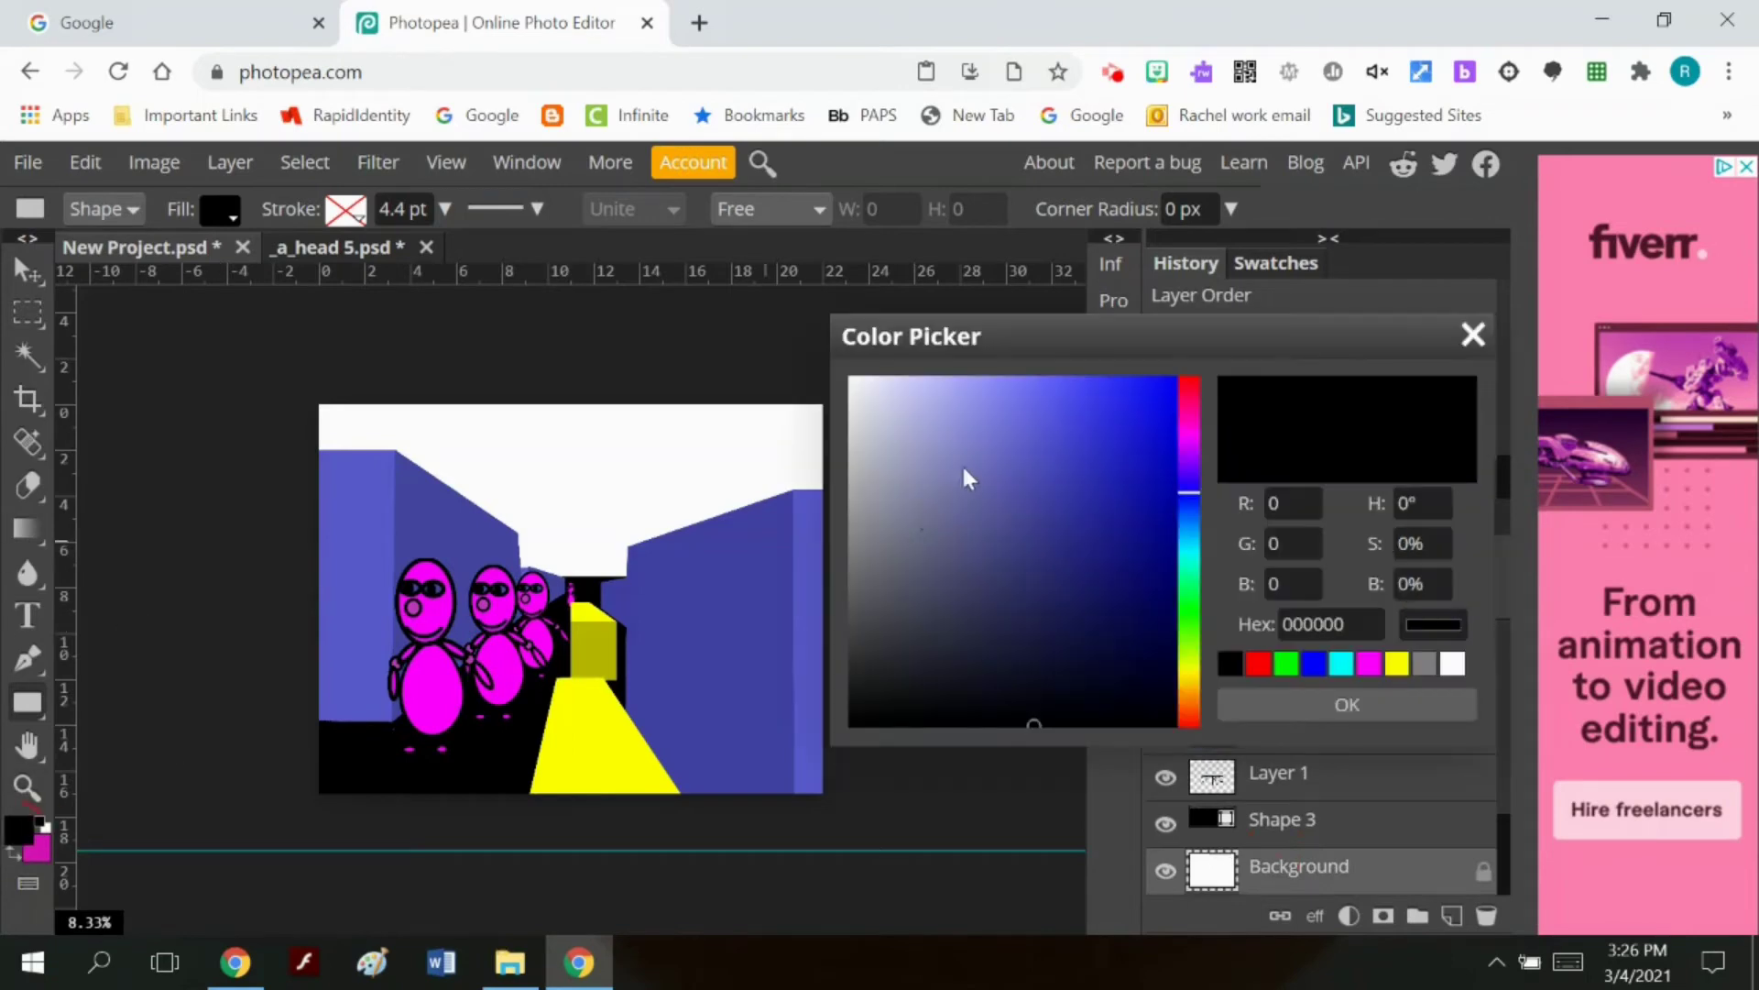
{"action": "left_click", "coordinate": [1006, 425]}
{"action": "left_click_drag", "start_coordinate": [1002, 447], "coordinate": [893, 445]}
{"action": "left_click_drag", "start_coordinate": [937, 504], "coordinate": [999, 414]}
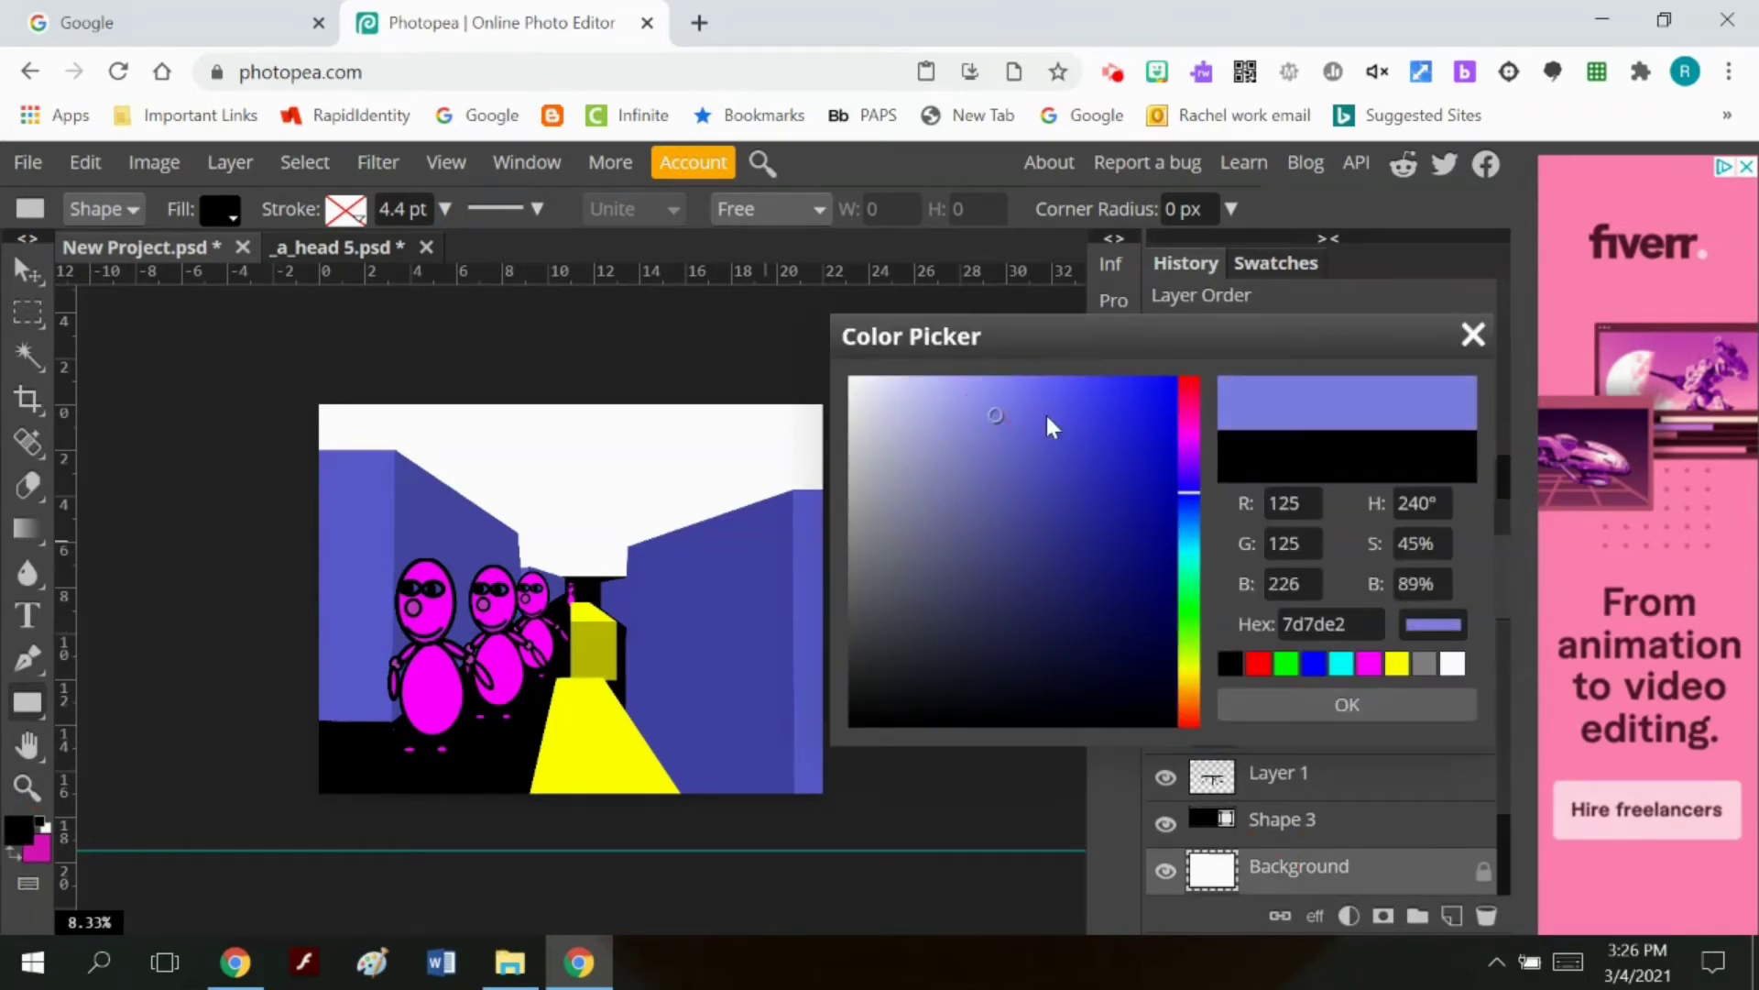
{"action": "left_click", "coordinate": [1366, 704]}
Step: Set the background colour to near-white and apply a linear sky gradient on the Background layer, fading from light blue downward to white
{"action": "left_click", "coordinate": [40, 854]}
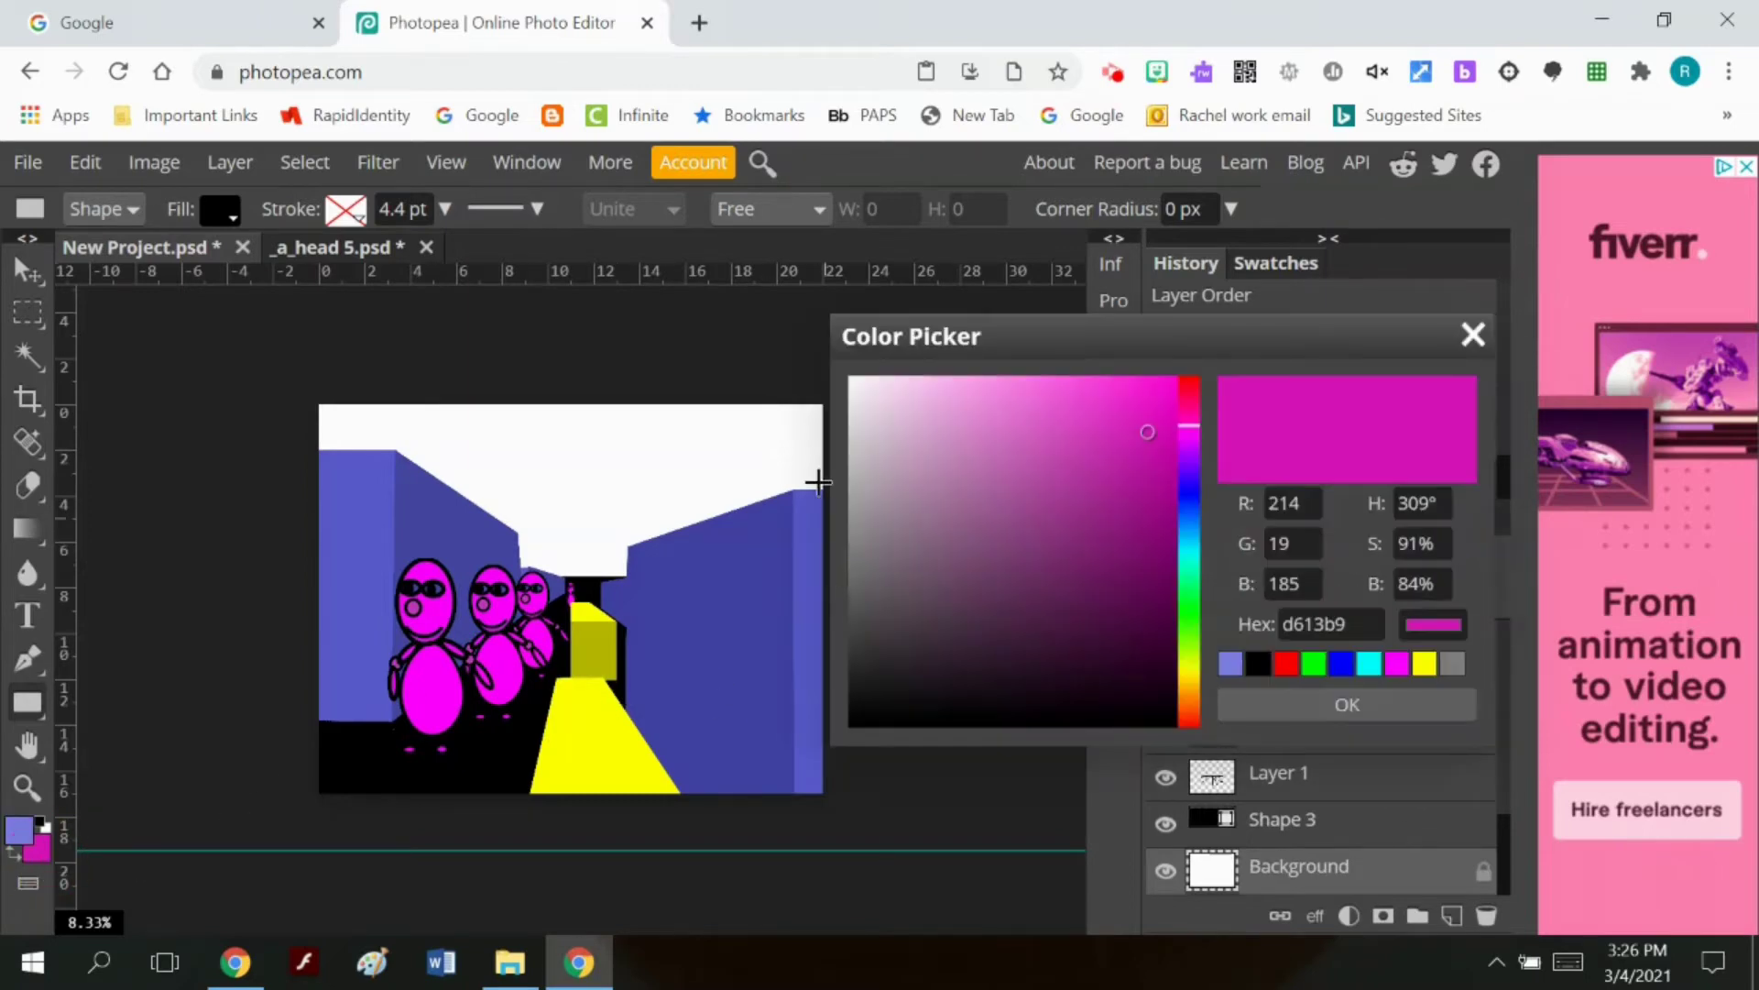
{"action": "left_click", "coordinate": [867, 376]}
{"action": "left_click", "coordinate": [1394, 702]}
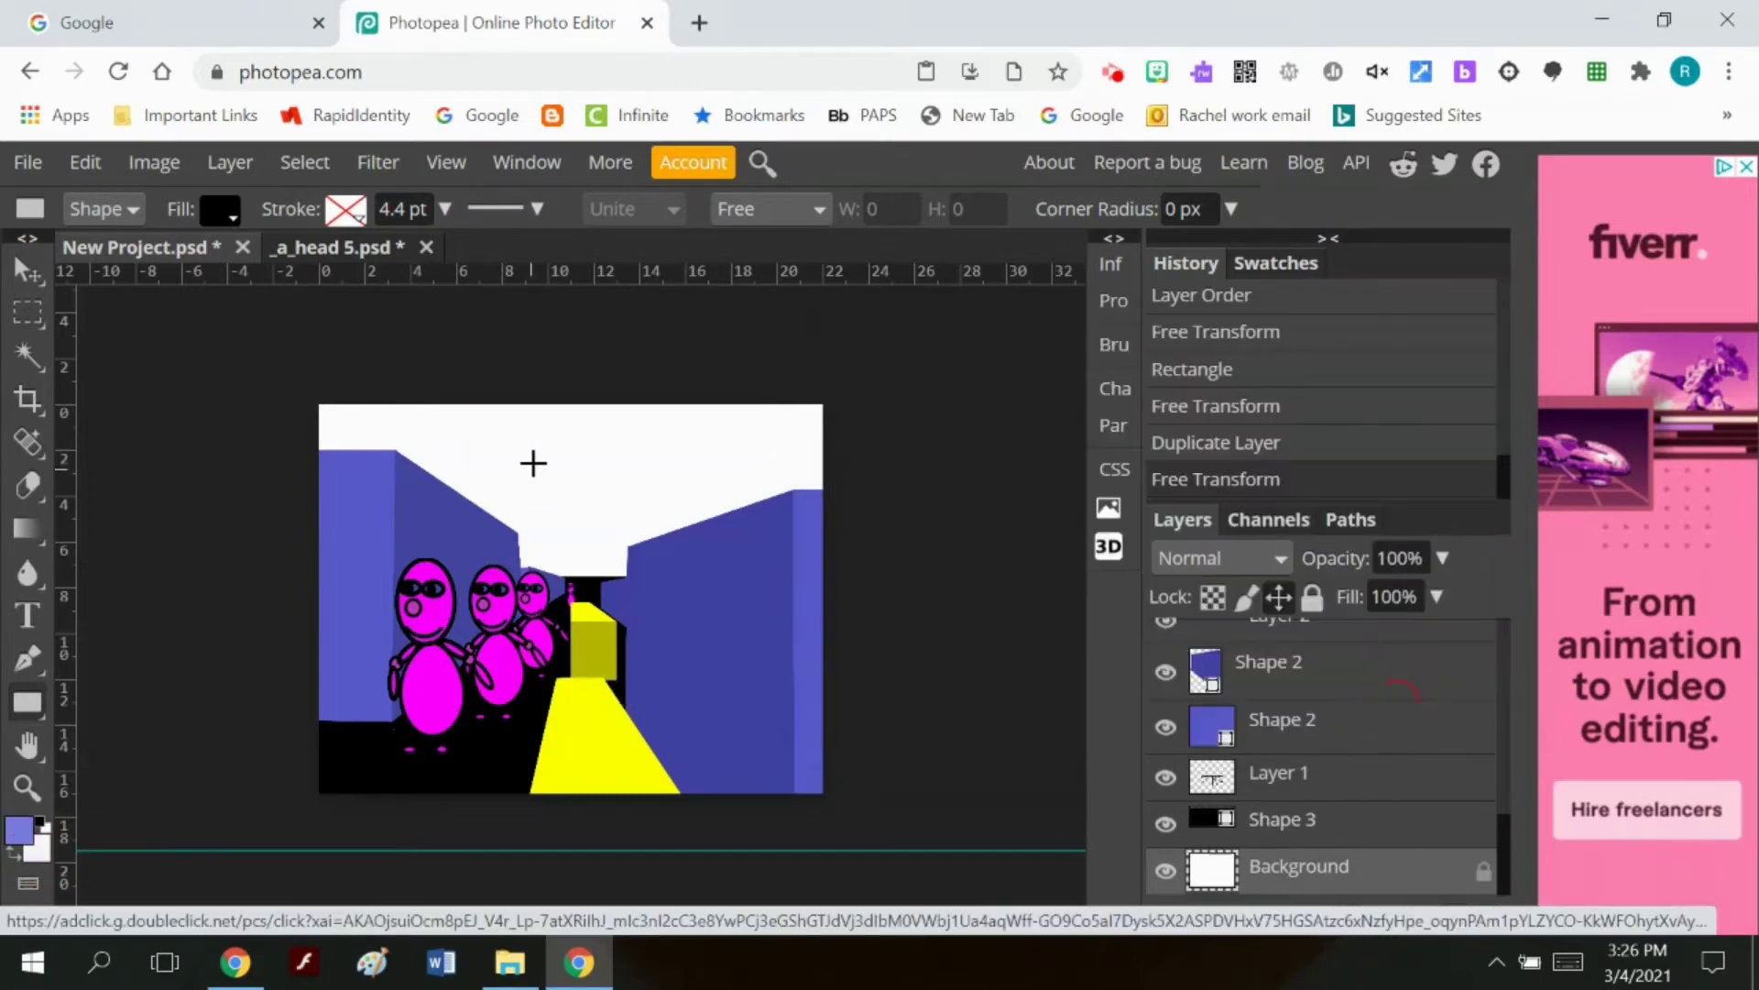
{"action": "left_click", "coordinate": [27, 529]}
{"action": "left_click_drag", "start_coordinate": [492, 374], "coordinate": [570, 774]}
{"action": "left_click_drag", "start_coordinate": [573, 481], "coordinate": [573, 519]}
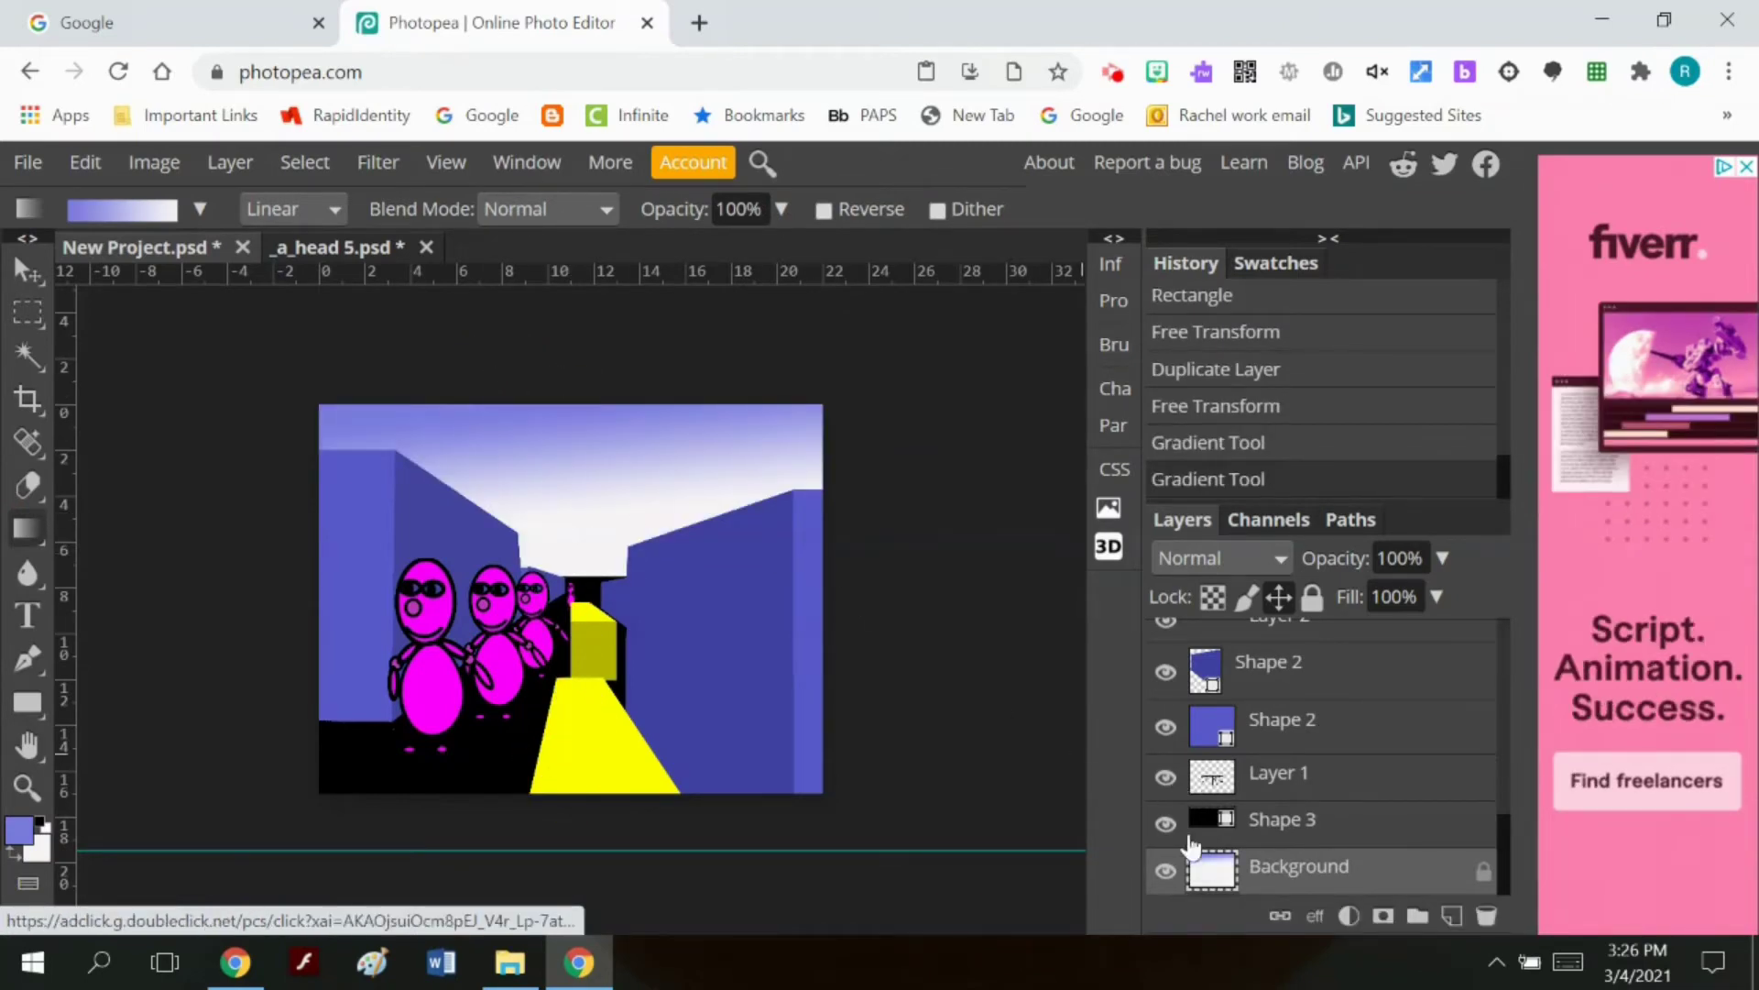
Step: Select the small distant figure on Layer 3 and start transforming it
{"action": "scroll", "coordinate": [1320, 772], "scroll_direction": "up", "scroll_amount": 5}
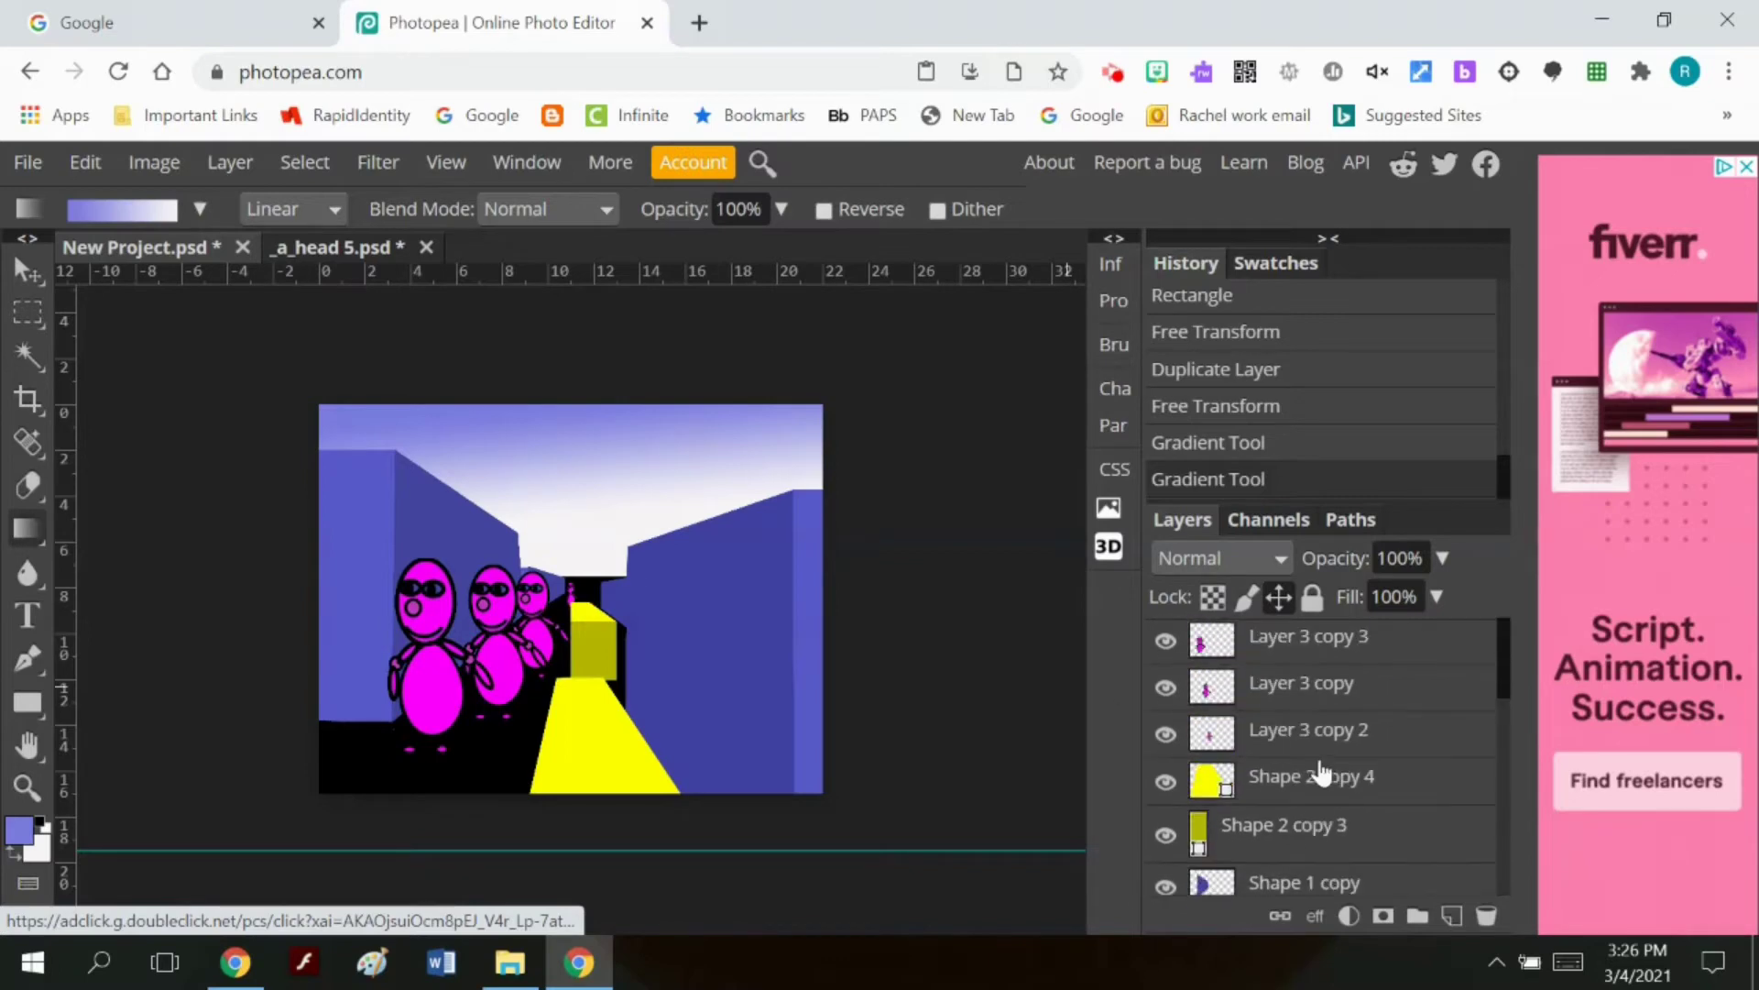
{"action": "scroll", "coordinate": [1255, 761], "scroll_direction": "down", "scroll_amount": 5}
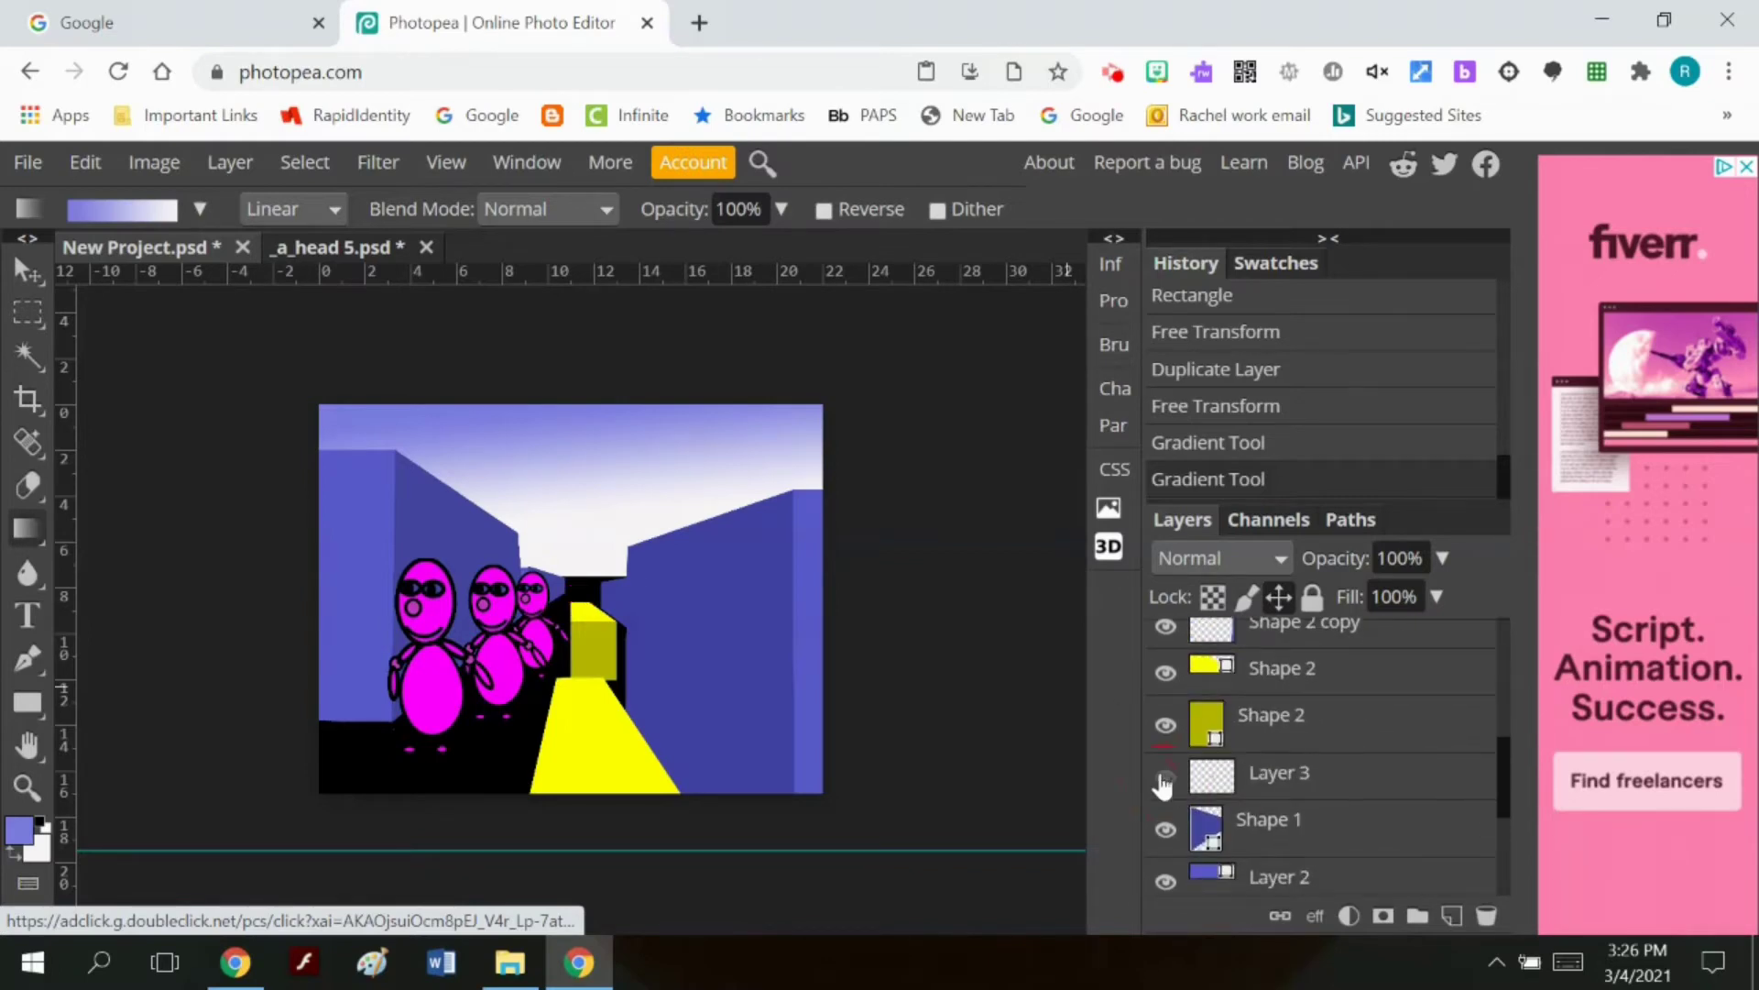
{"action": "left_click", "coordinate": [1219, 790]}
{"action": "left_click", "coordinate": [85, 163]}
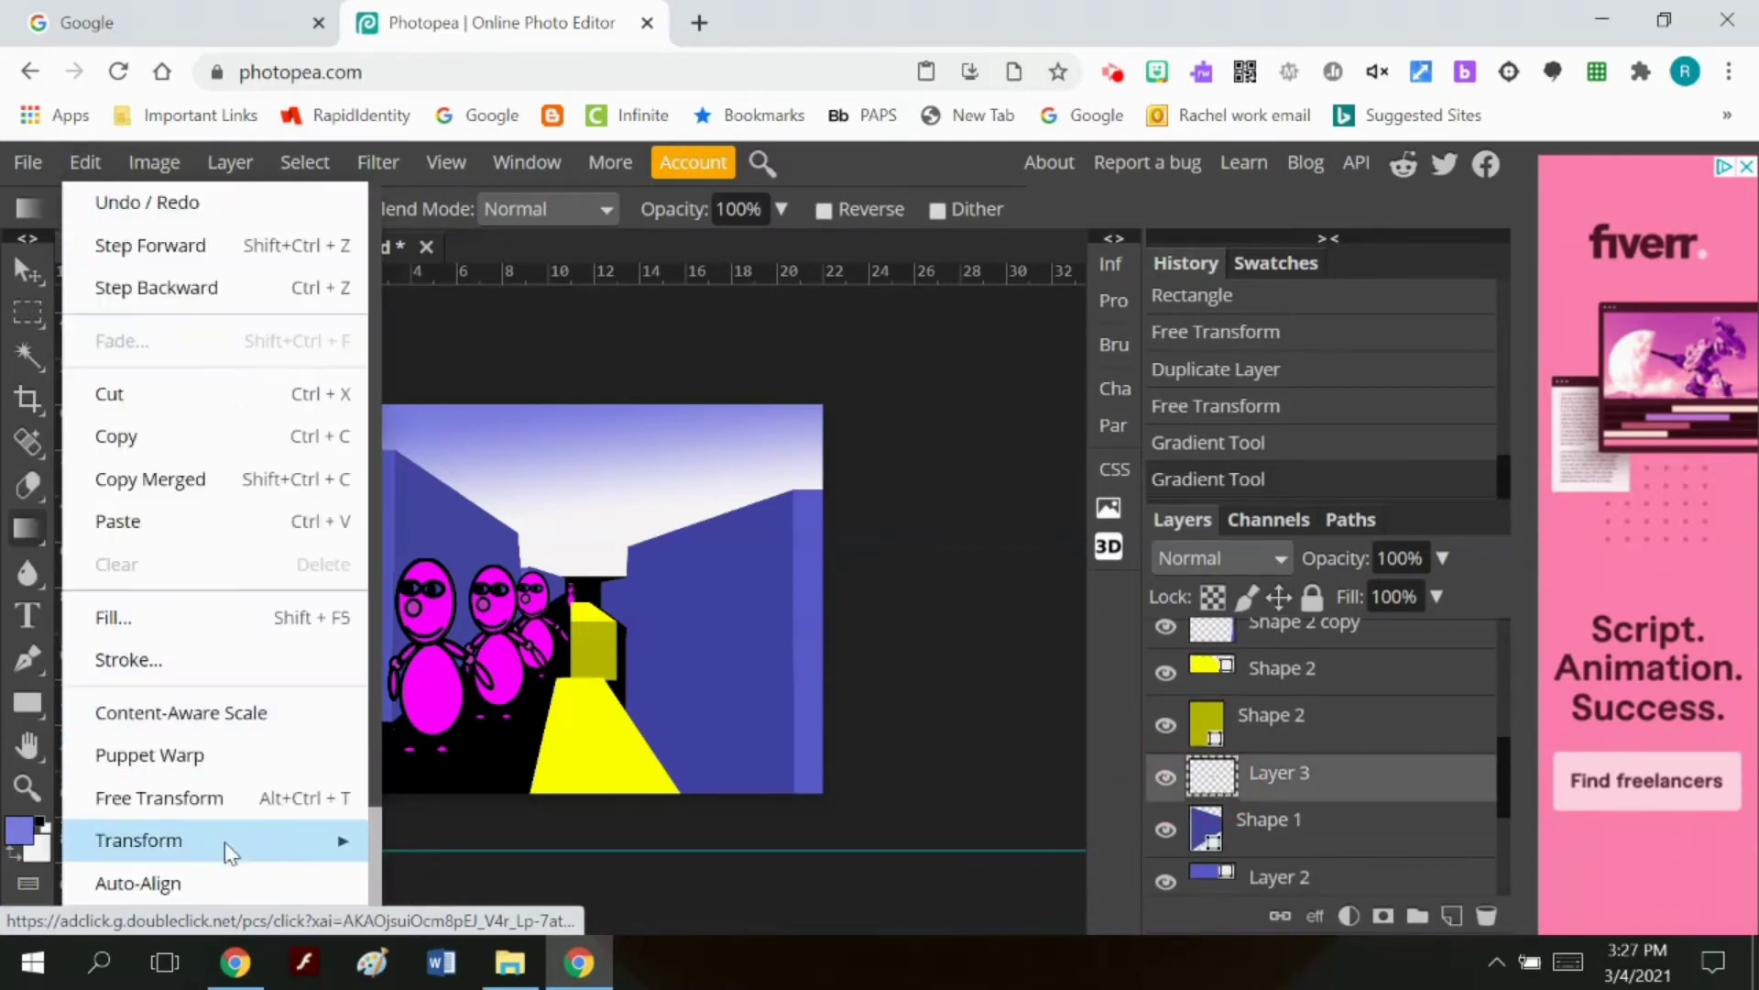
{"action": "mouse_move", "coordinate": [229, 840]}
{"action": "left_click", "coordinate": [441, 516]}
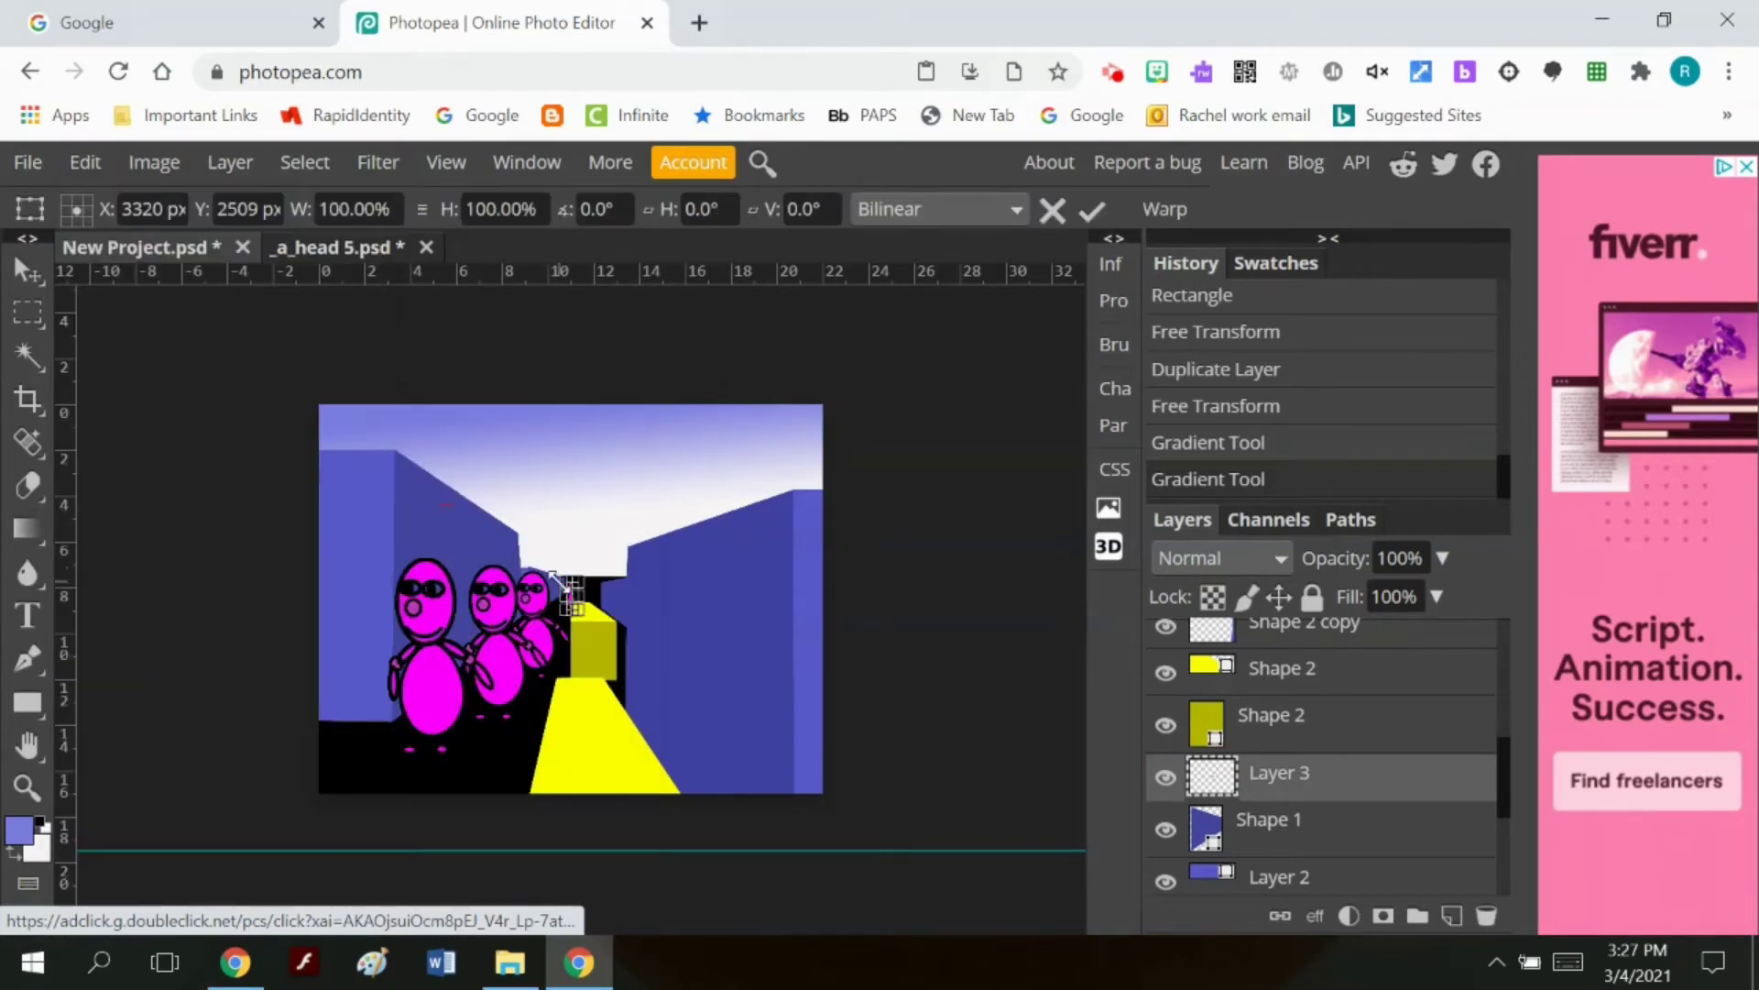
{"action": "key", "text": "Escape"}
Step: Distort the tiny distant pink figure on Layer 3, enlarging it to about 201% width and 142% height beside the yellow block
{"action": "left_click", "coordinate": [27, 786]}
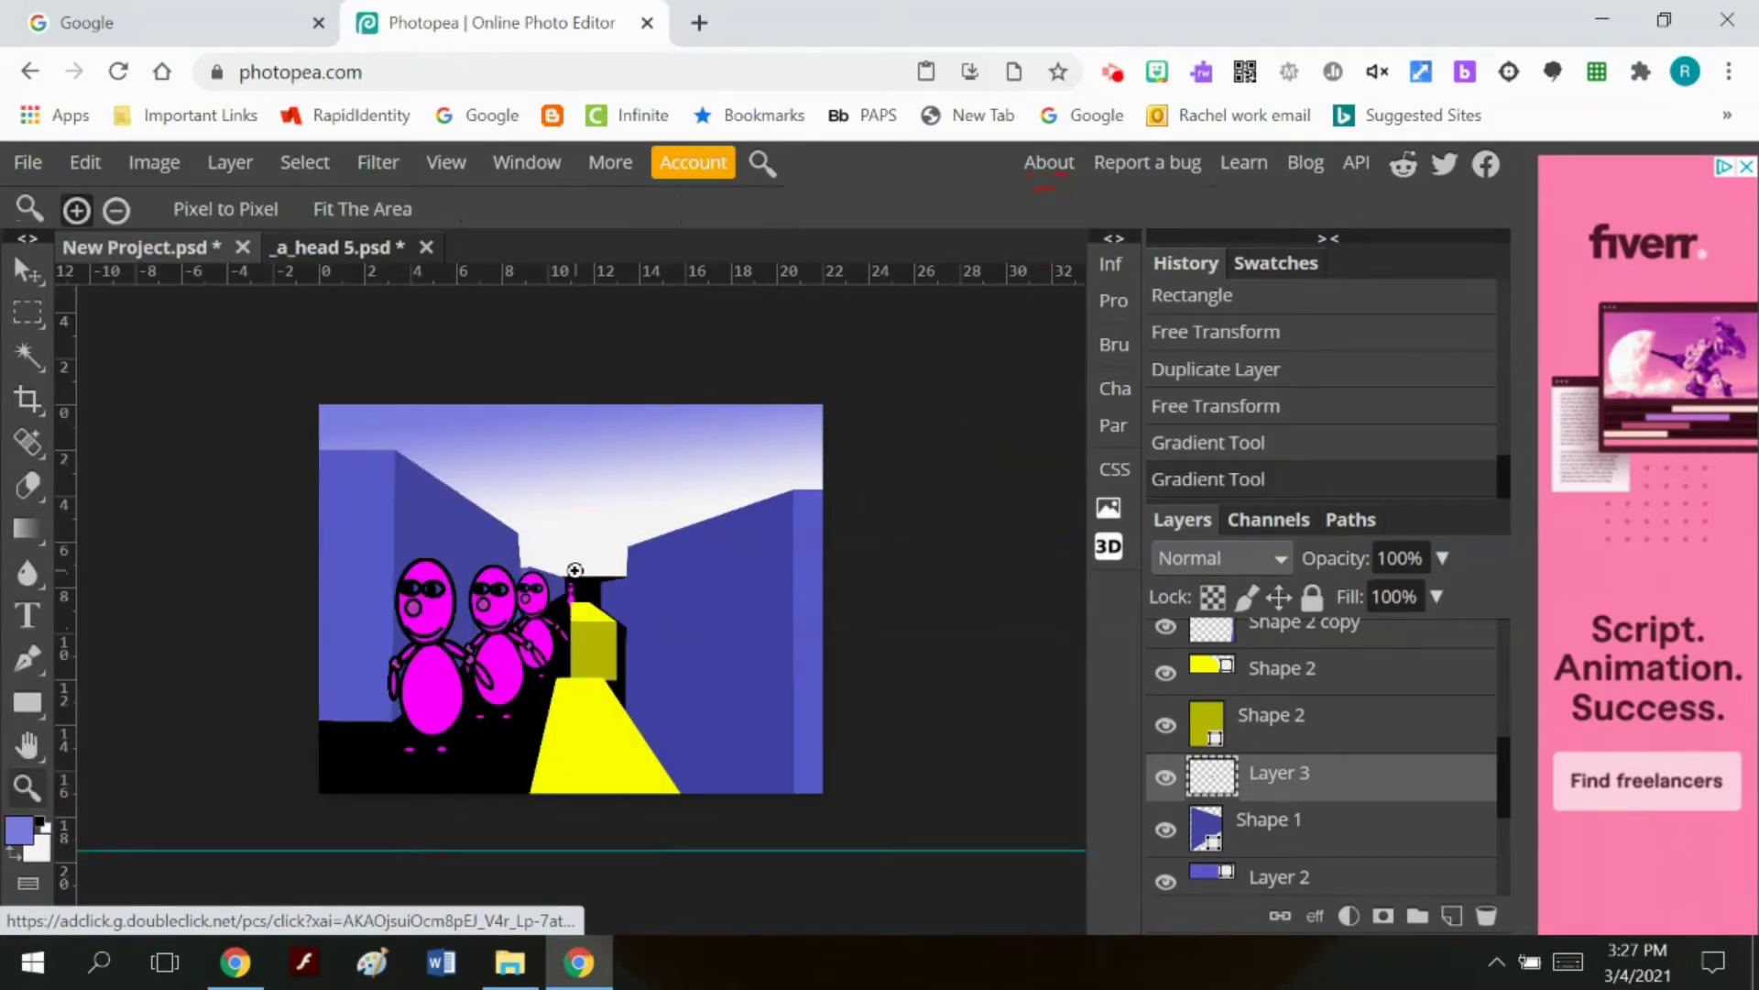
{"action": "left_click", "coordinate": [579, 570]}
{"action": "left_click", "coordinate": [581, 565]}
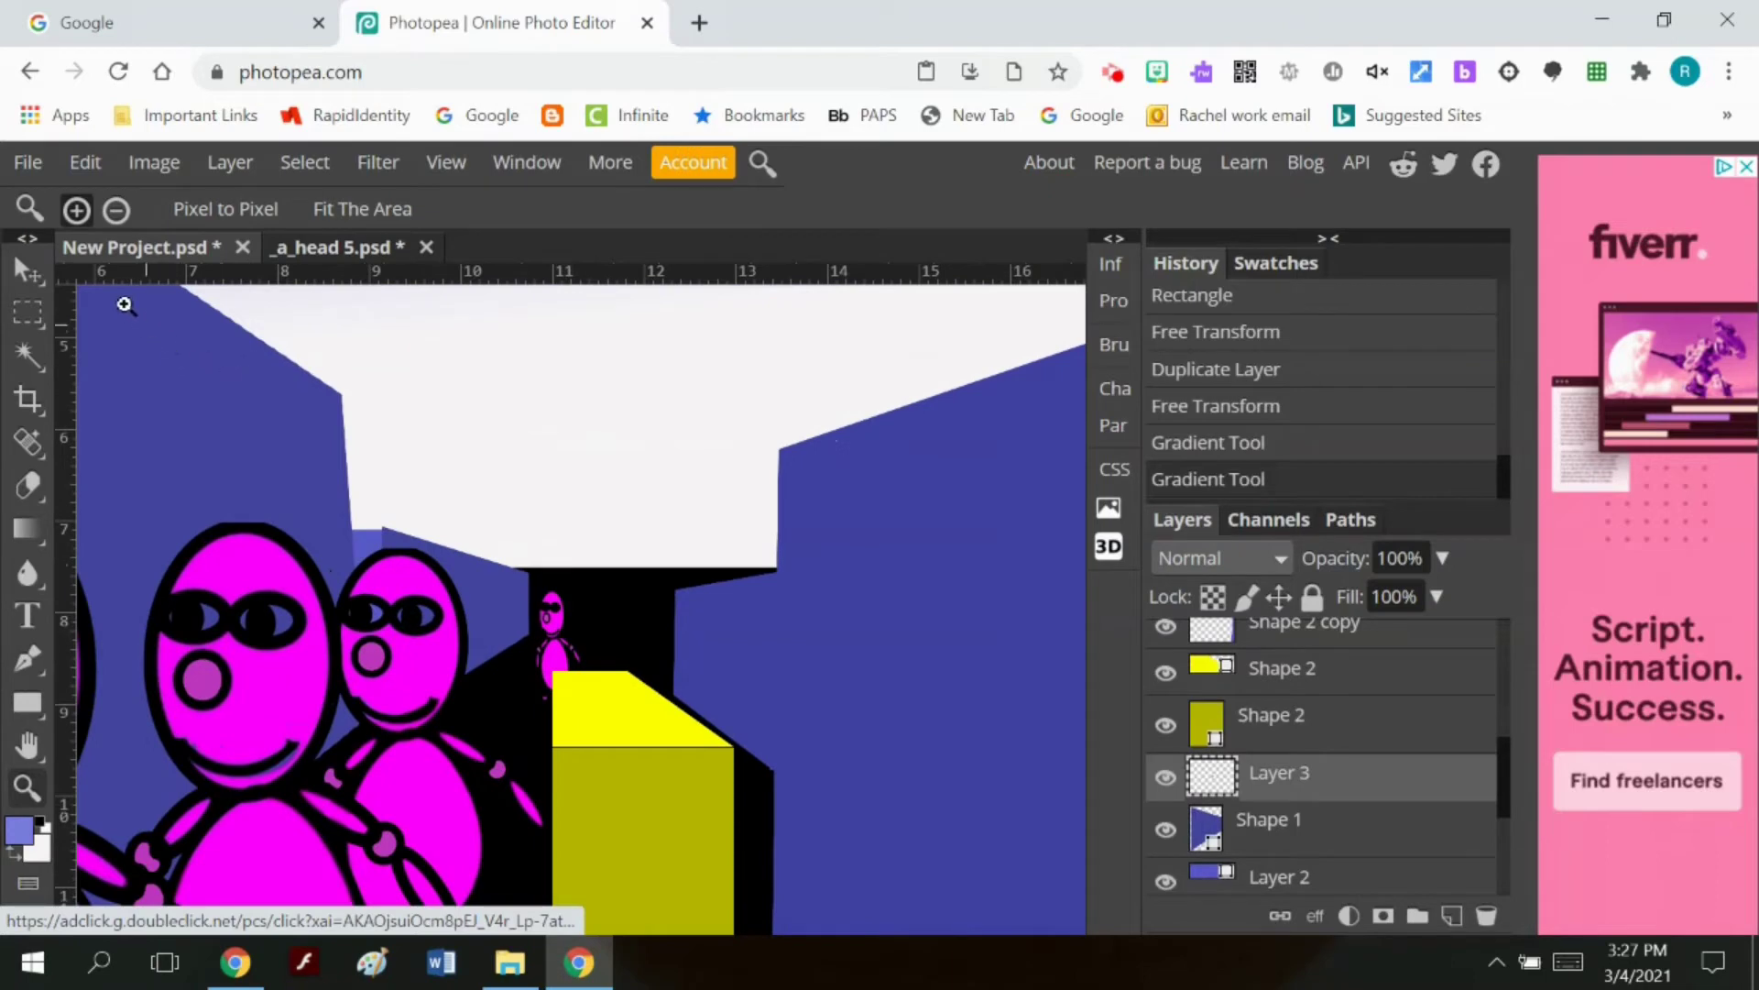
{"action": "left_click", "coordinate": [85, 162]}
{"action": "mouse_move", "coordinate": [183, 840]}
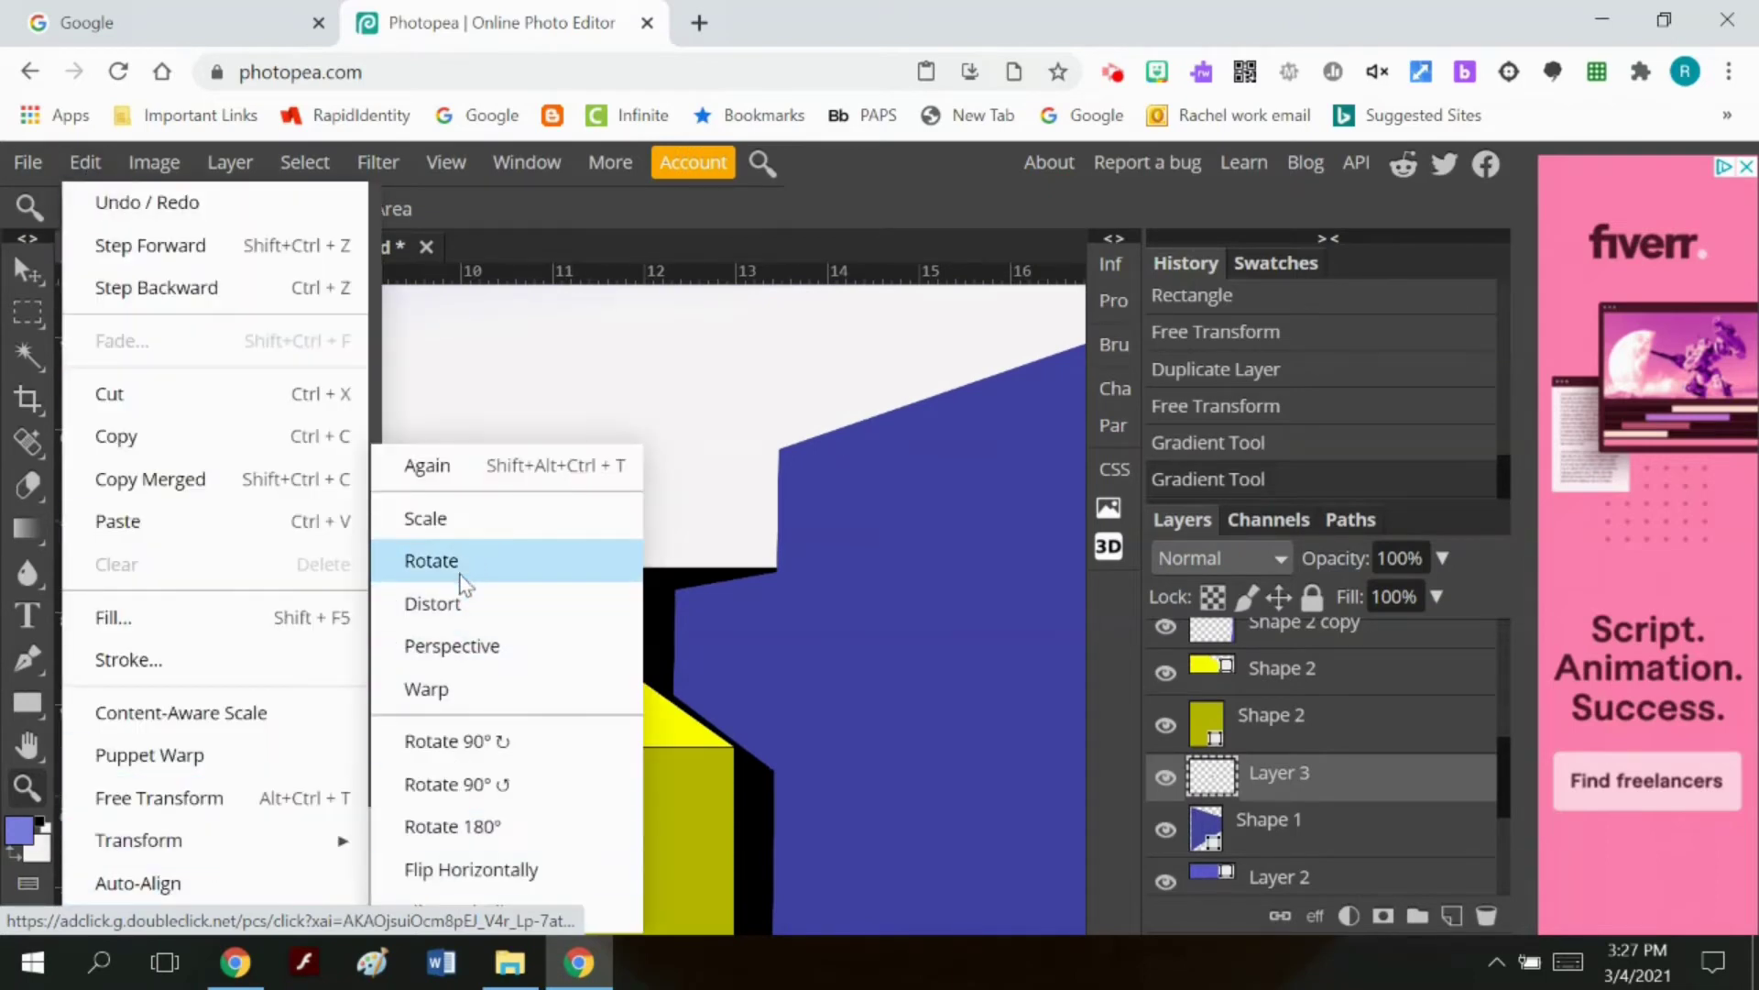
{"action": "left_click", "coordinate": [432, 603]}
{"action": "left_click_drag", "start_coordinate": [530, 575], "coordinate": [496, 555]}
{"action": "left_click_drag", "start_coordinate": [539, 643], "coordinate": [541, 682]}
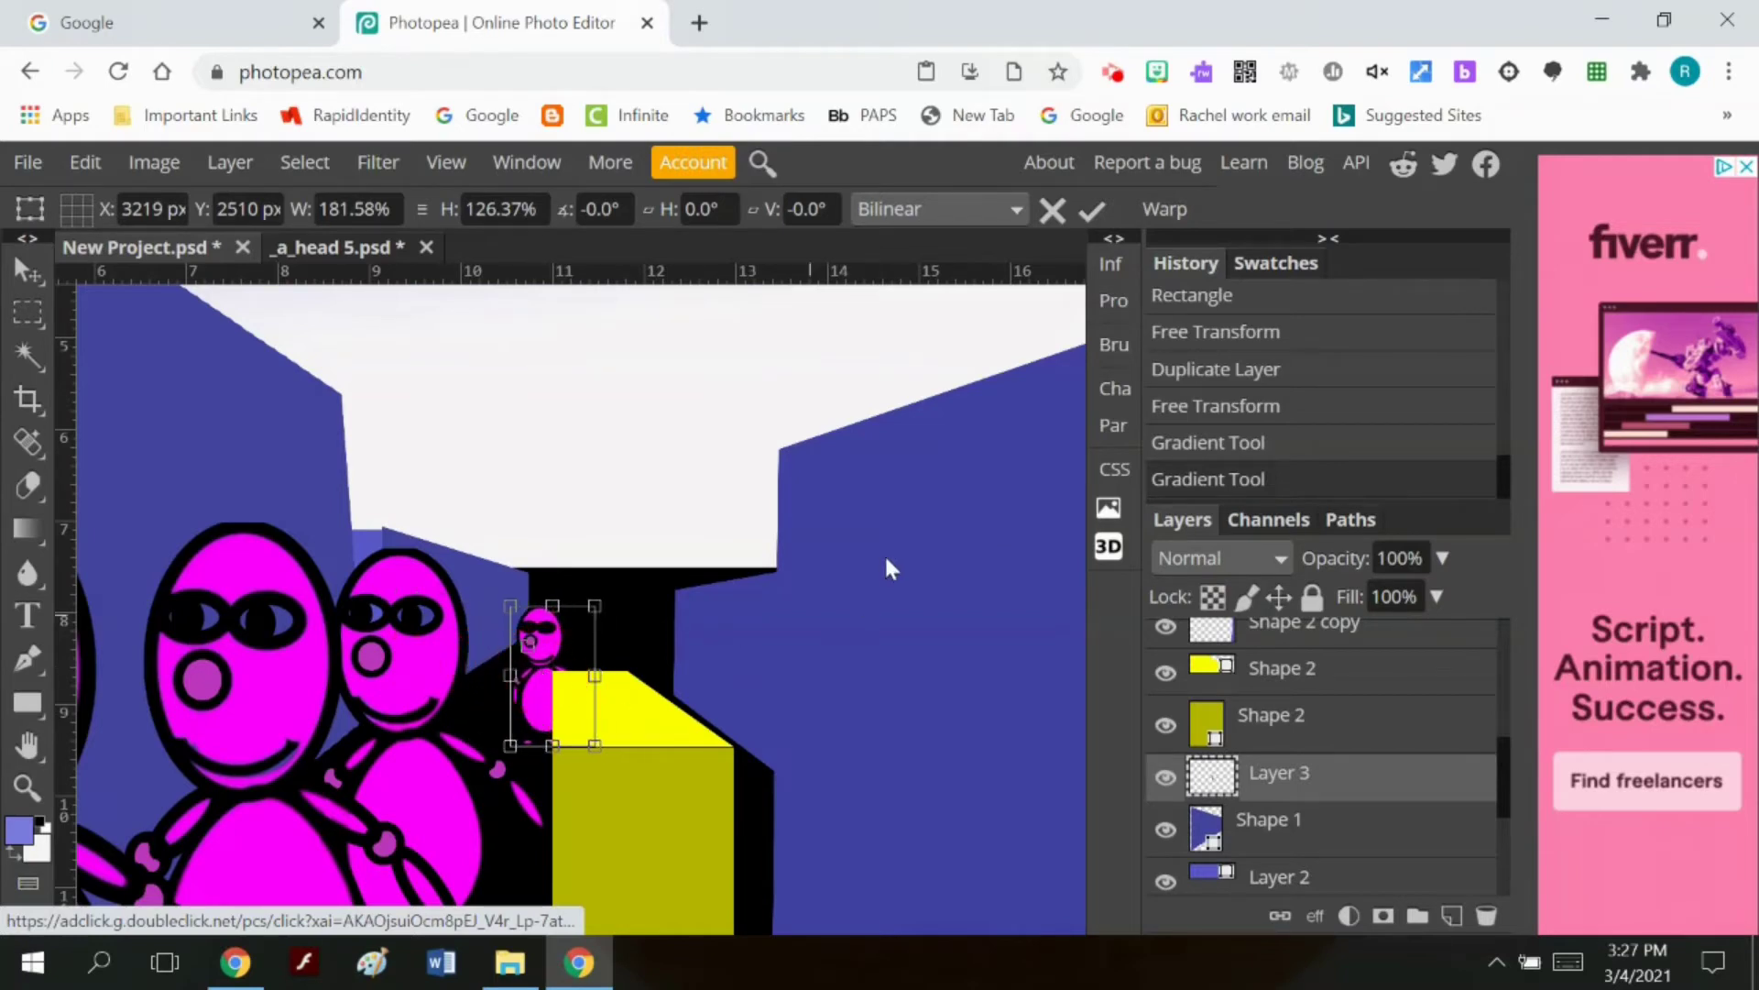
{"action": "left_click_drag", "start_coordinate": [553, 744], "coordinate": [553, 761]}
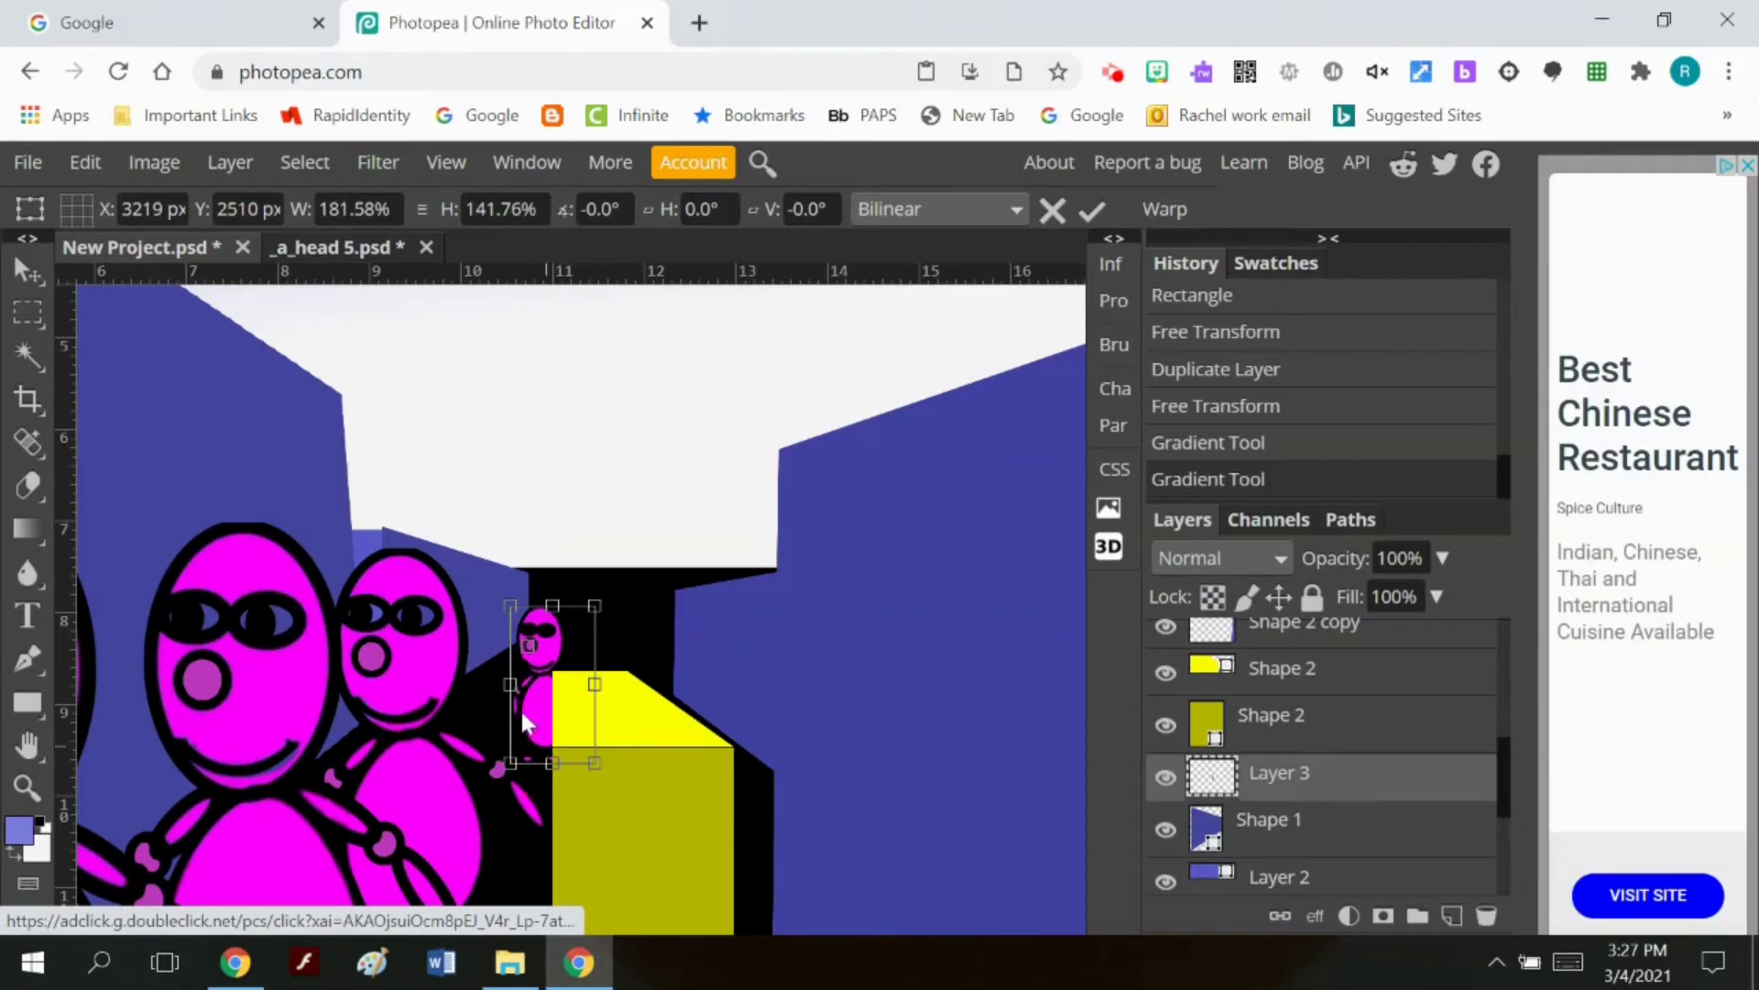
{"action": "left_click_drag", "start_coordinate": [511, 687], "coordinate": [501, 685]}
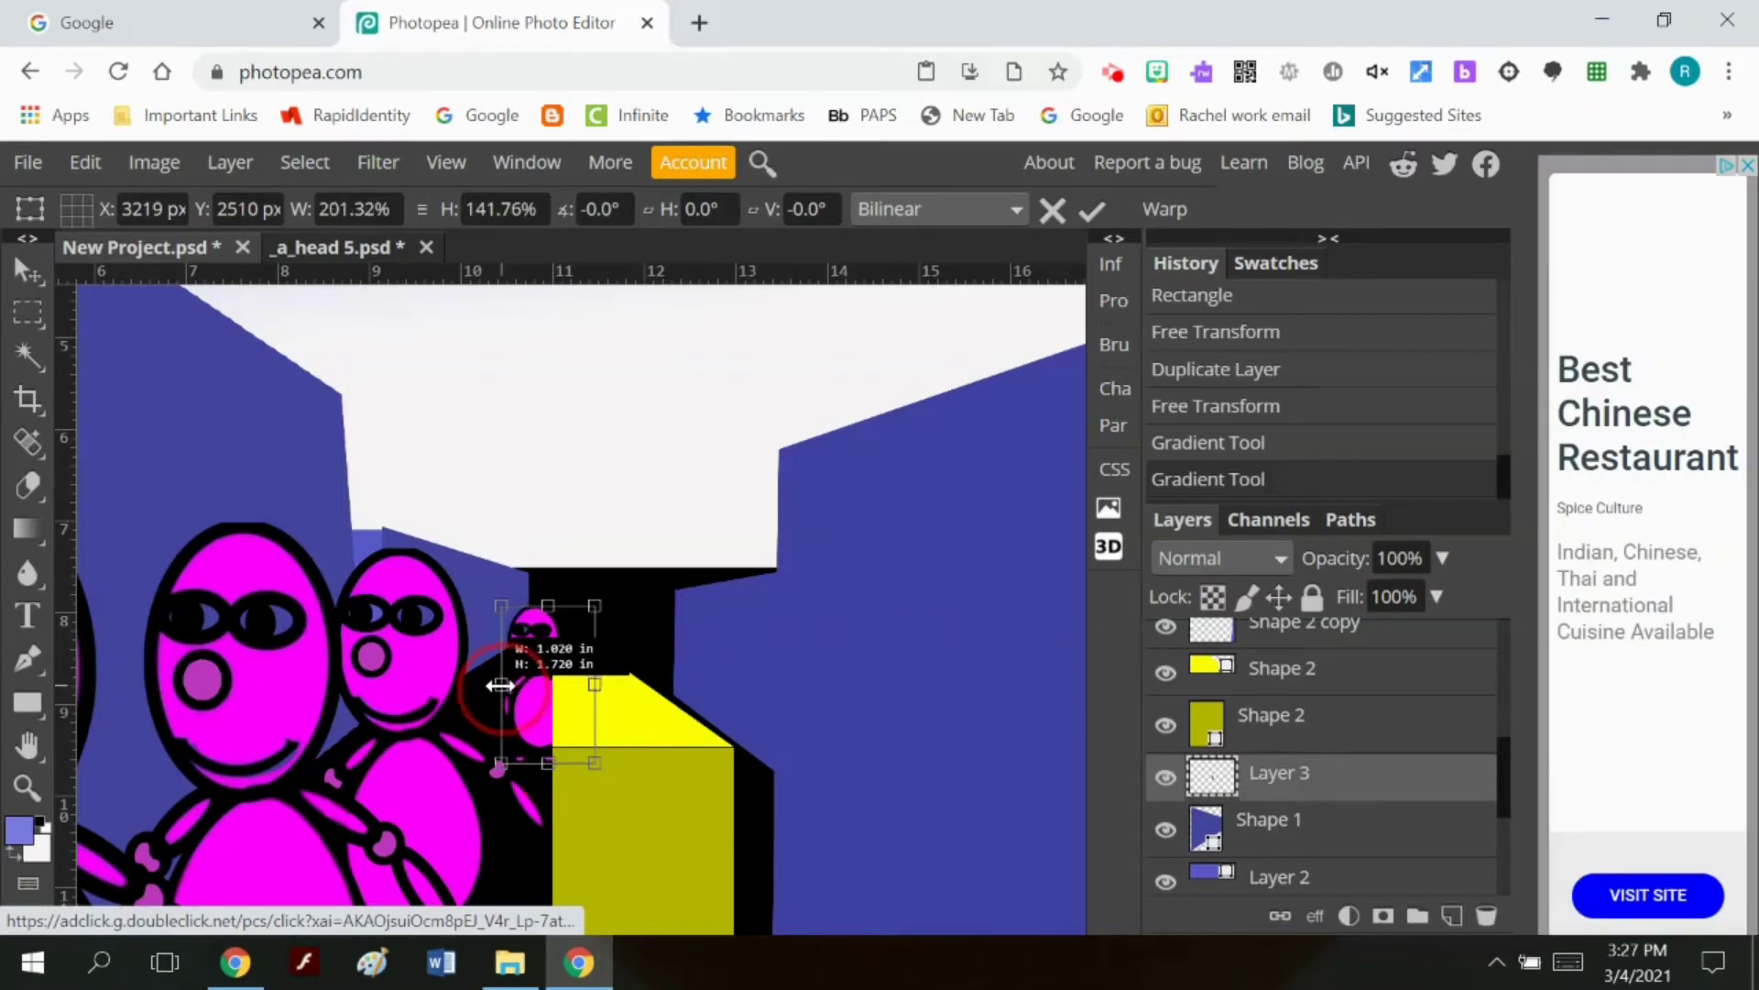
{"action": "left_click", "coordinate": [1091, 210]}
Step: Move the black ground shape (Shape 3) slightly down and to the right, and hide Layer 1
{"action": "key", "text": "z"}
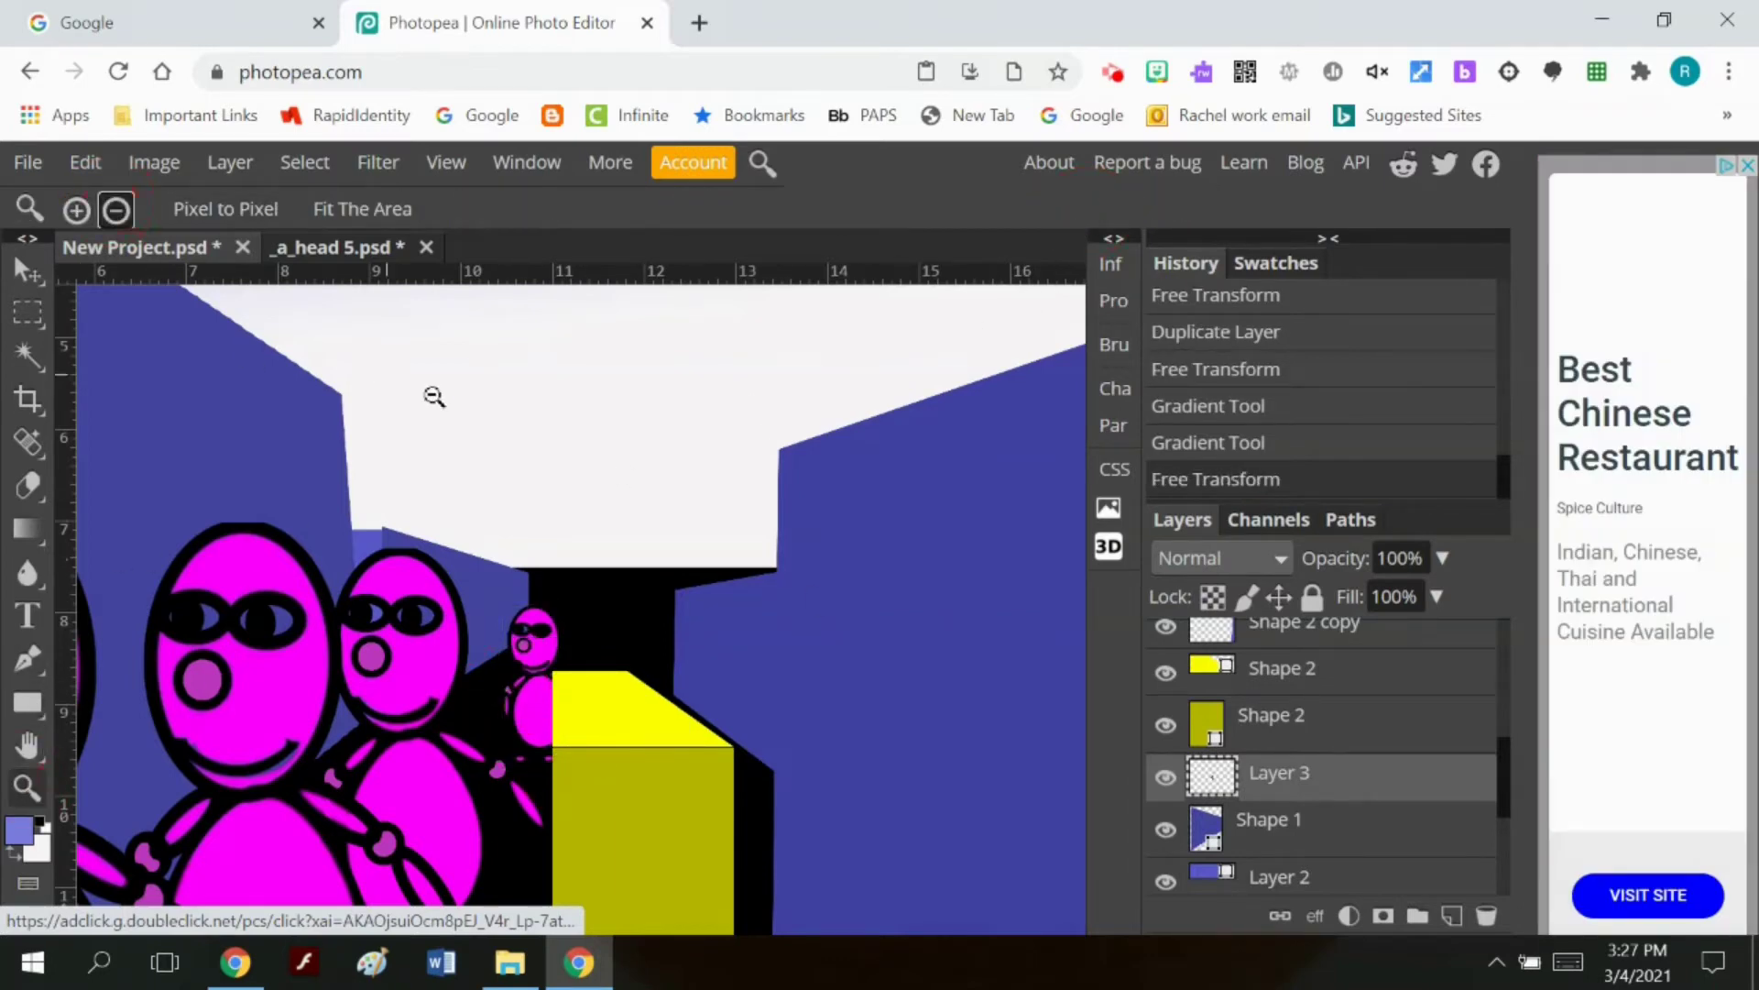
{"action": "left_click", "coordinate": [432, 393], "text": "alt"}
{"action": "left_click", "coordinate": [616, 590], "text": "alt"}
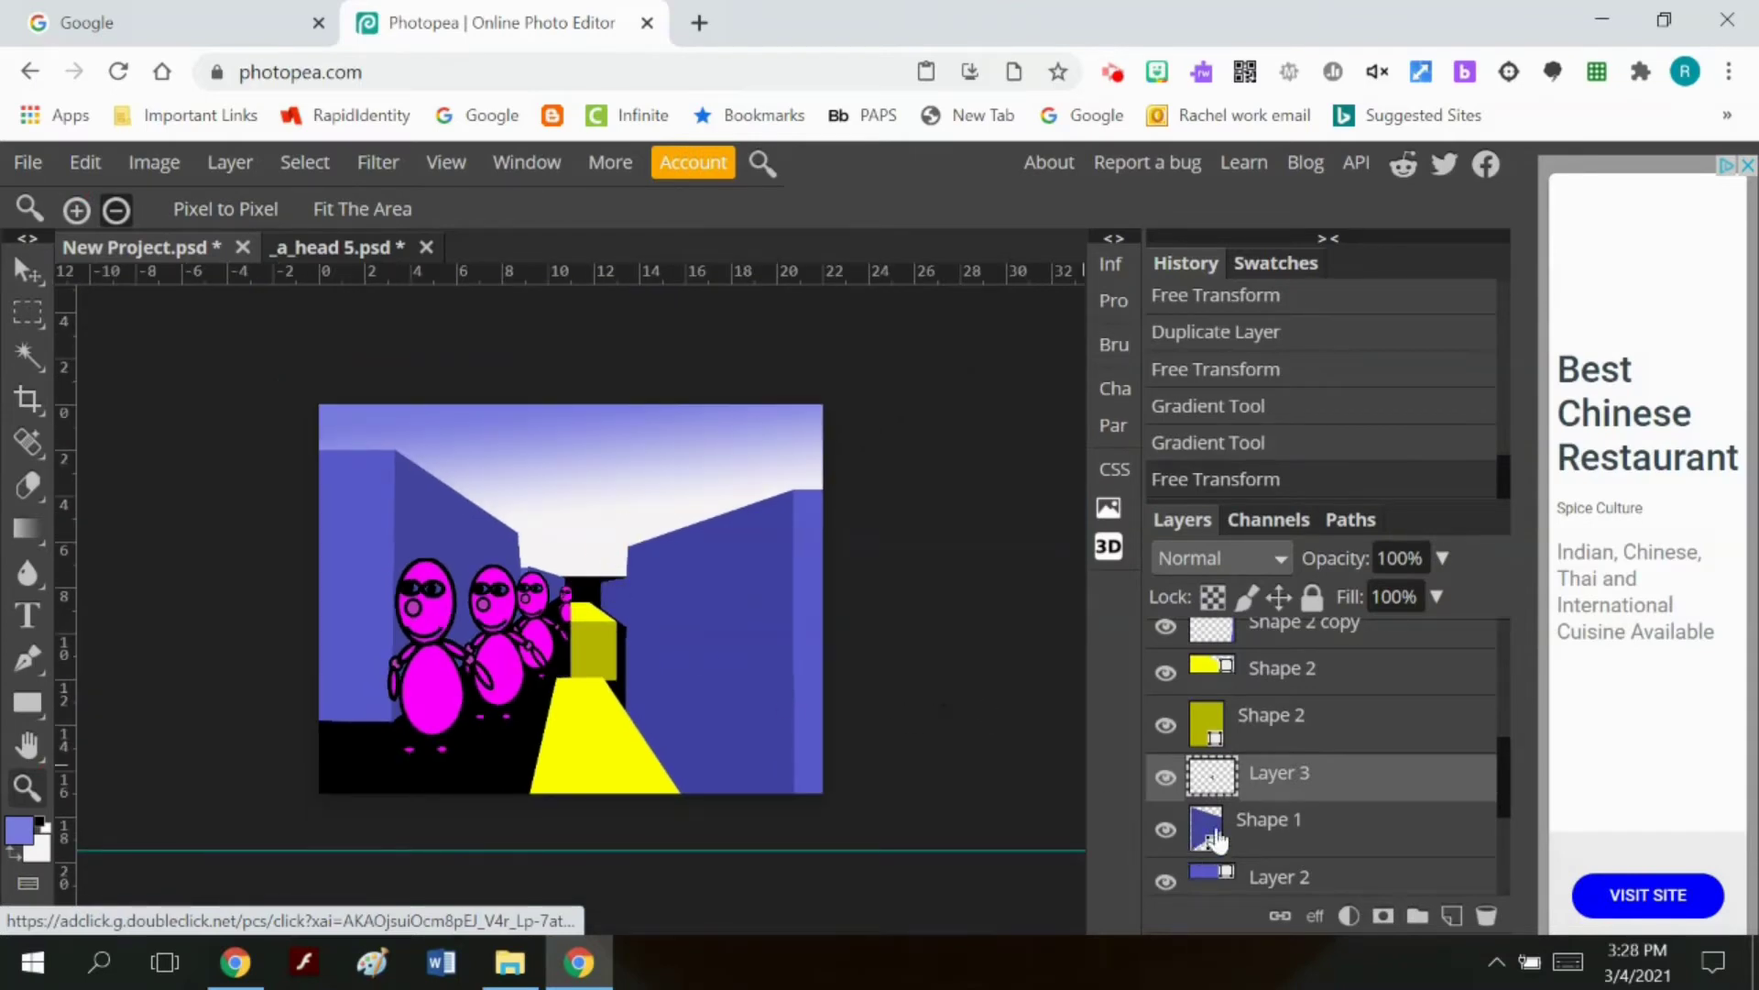
{"action": "scroll", "coordinate": [1256, 812], "scroll_direction": "down", "scroll_amount": 5}
{"action": "left_click", "coordinate": [1255, 820]}
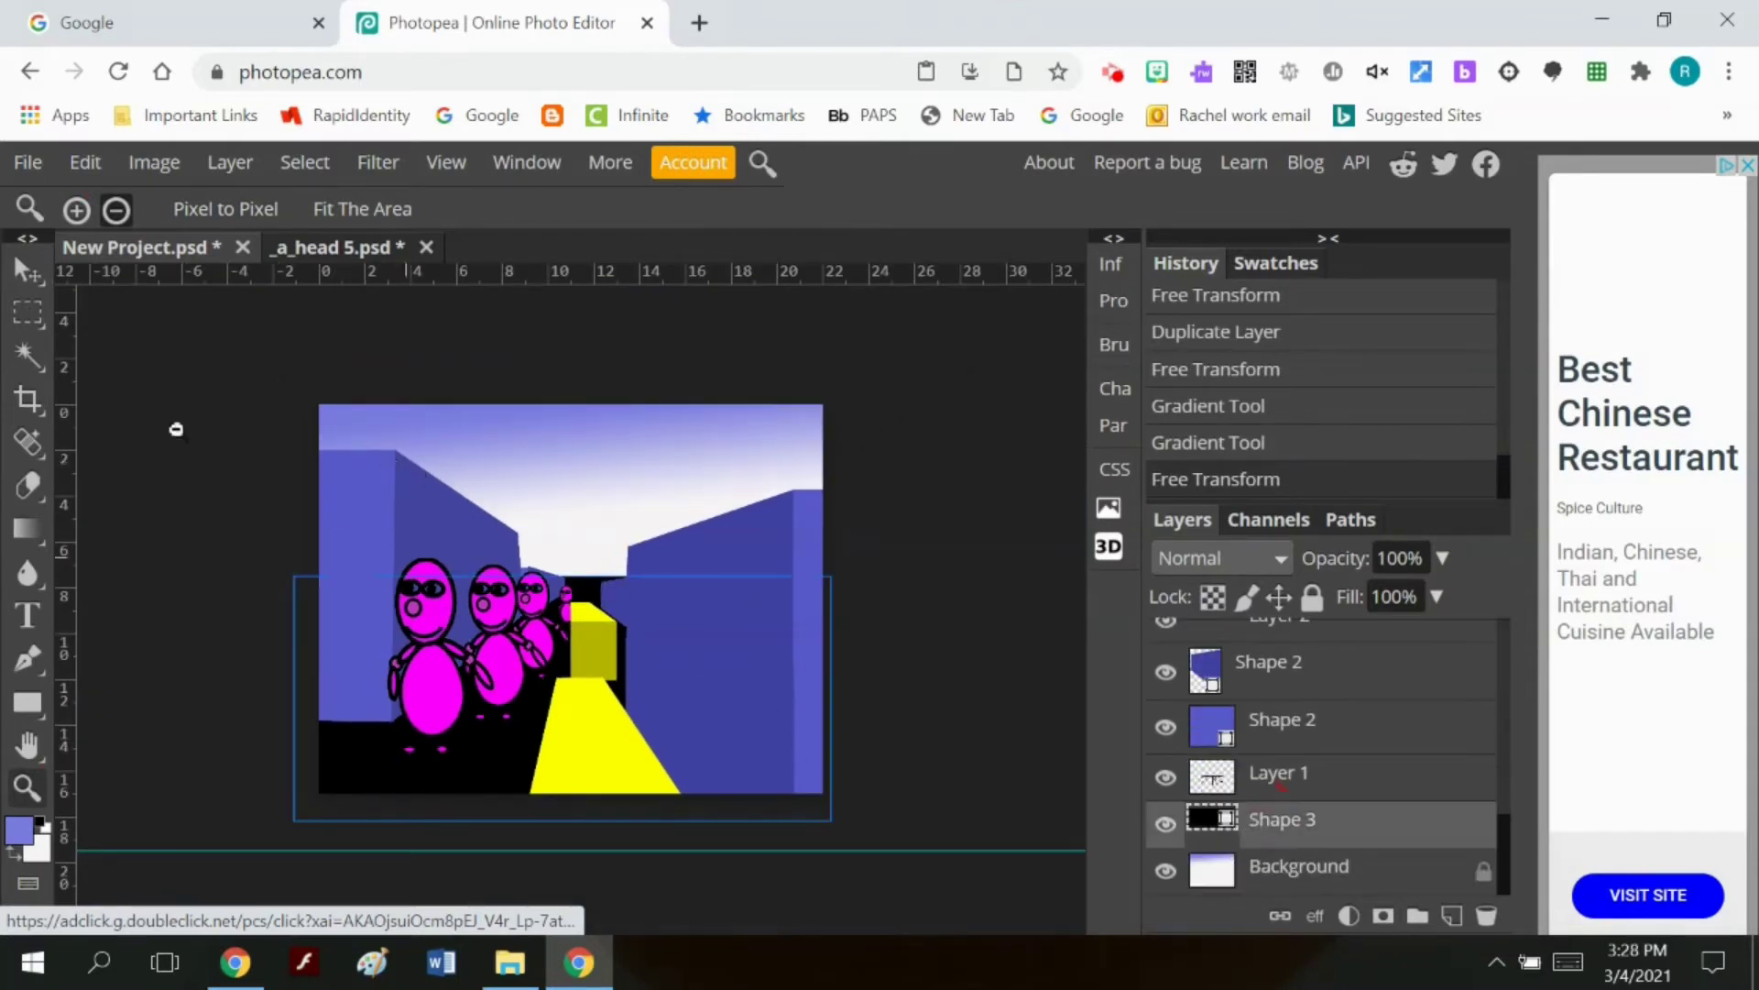
{"action": "left_click", "coordinate": [25, 271]}
{"action": "left_click_drag", "start_coordinate": [660, 706], "coordinate": [667, 717]}
{"action": "left_click", "coordinate": [1166, 777]}
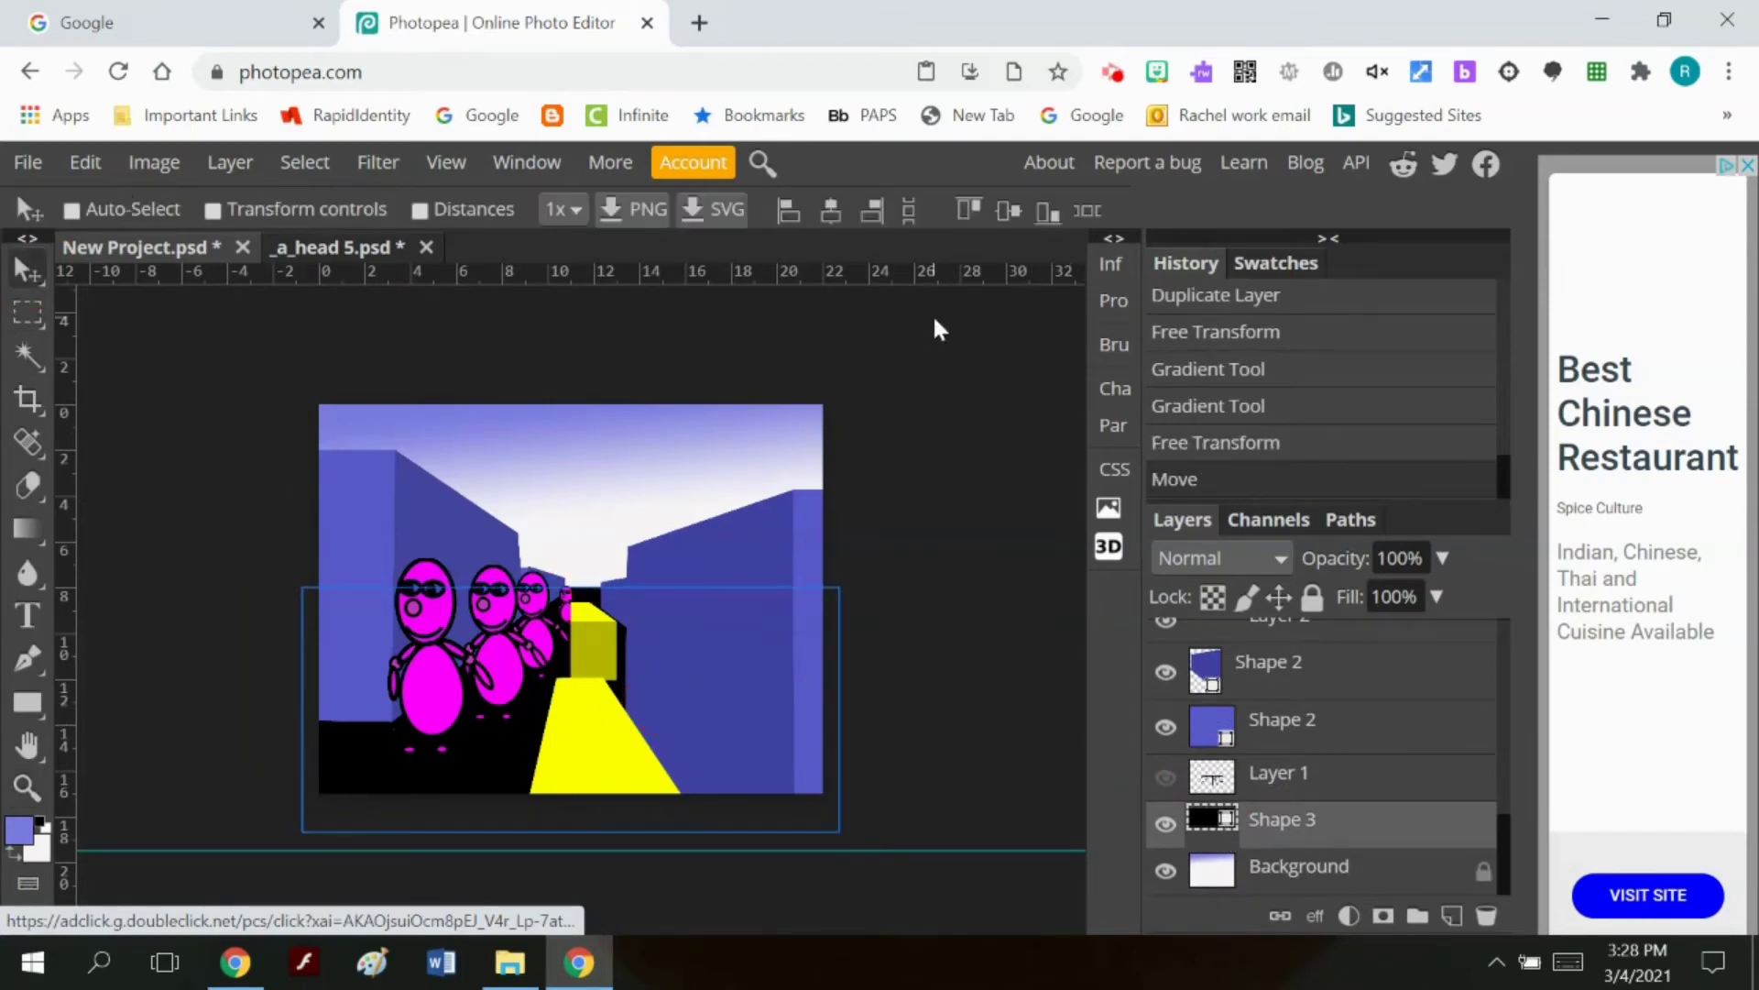
{"action": "left_click", "coordinate": [1265, 869]}
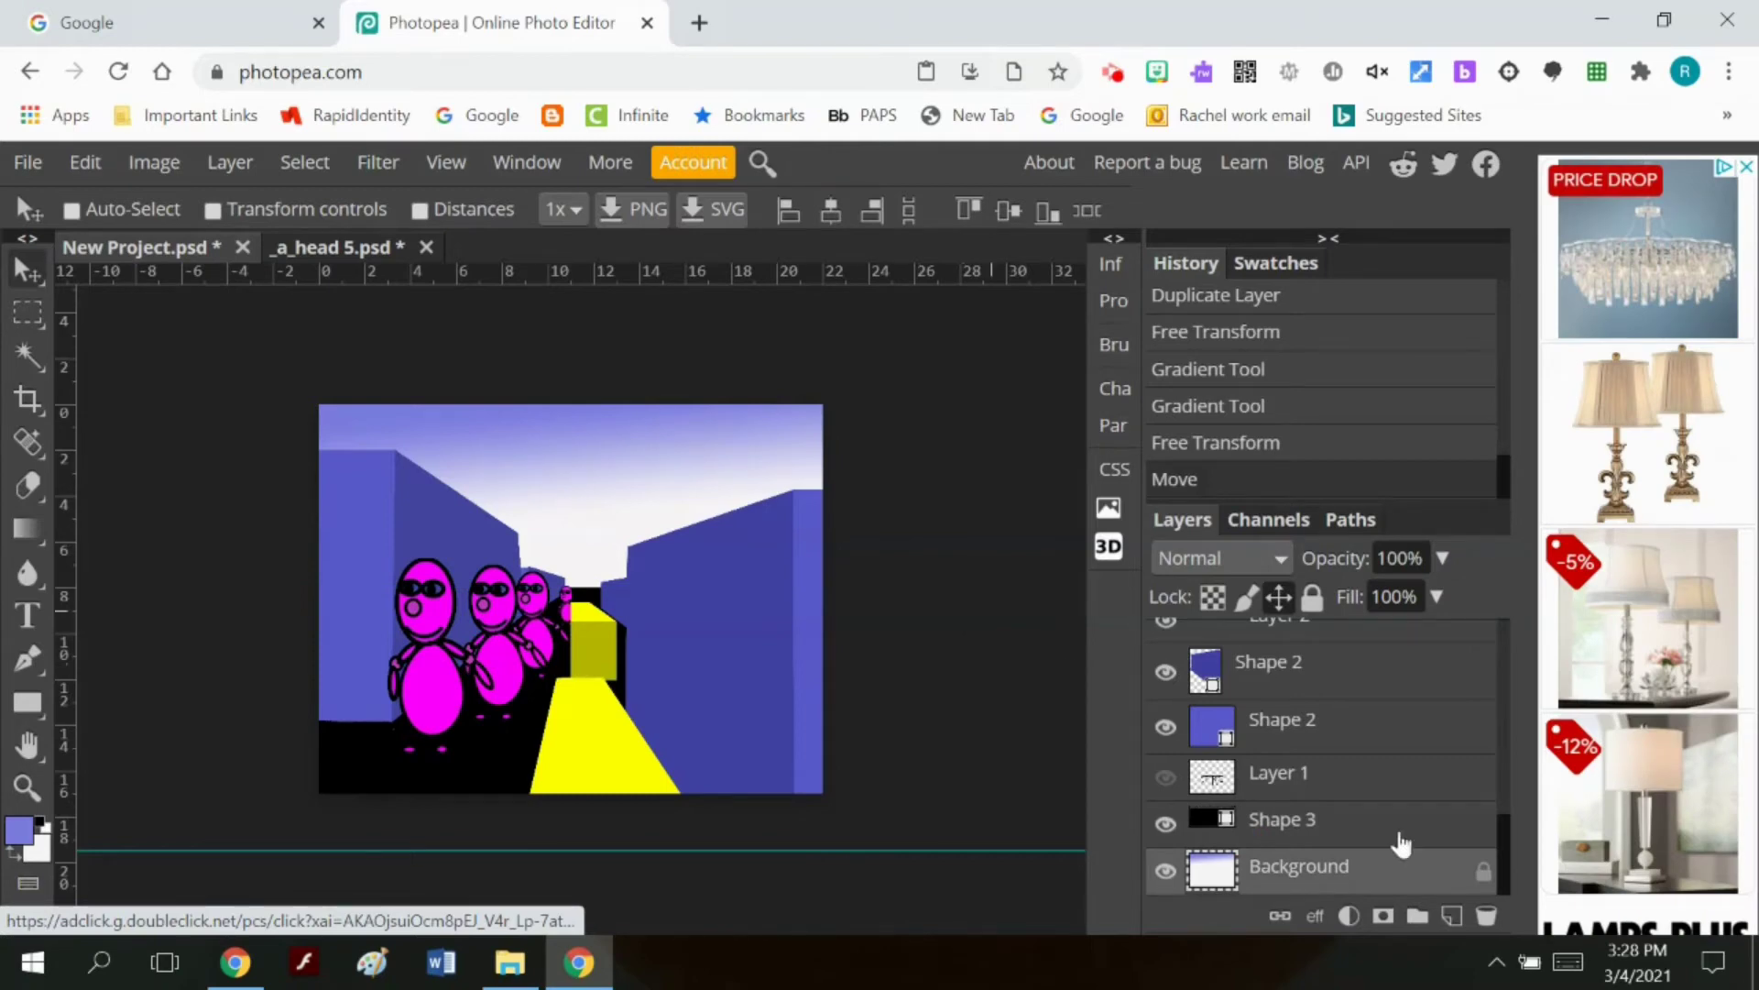
Step: Scale the frontmost pink figure on Layer 3 copy 3 by stretching its lower edge slightly downward
{"action": "scroll", "coordinate": [1398, 844], "scroll_direction": "up", "scroll_amount": 5}
{"action": "left_click", "coordinate": [1274, 641]}
{"action": "left_click", "coordinate": [86, 165]}
{"action": "mouse_move", "coordinate": [275, 844]}
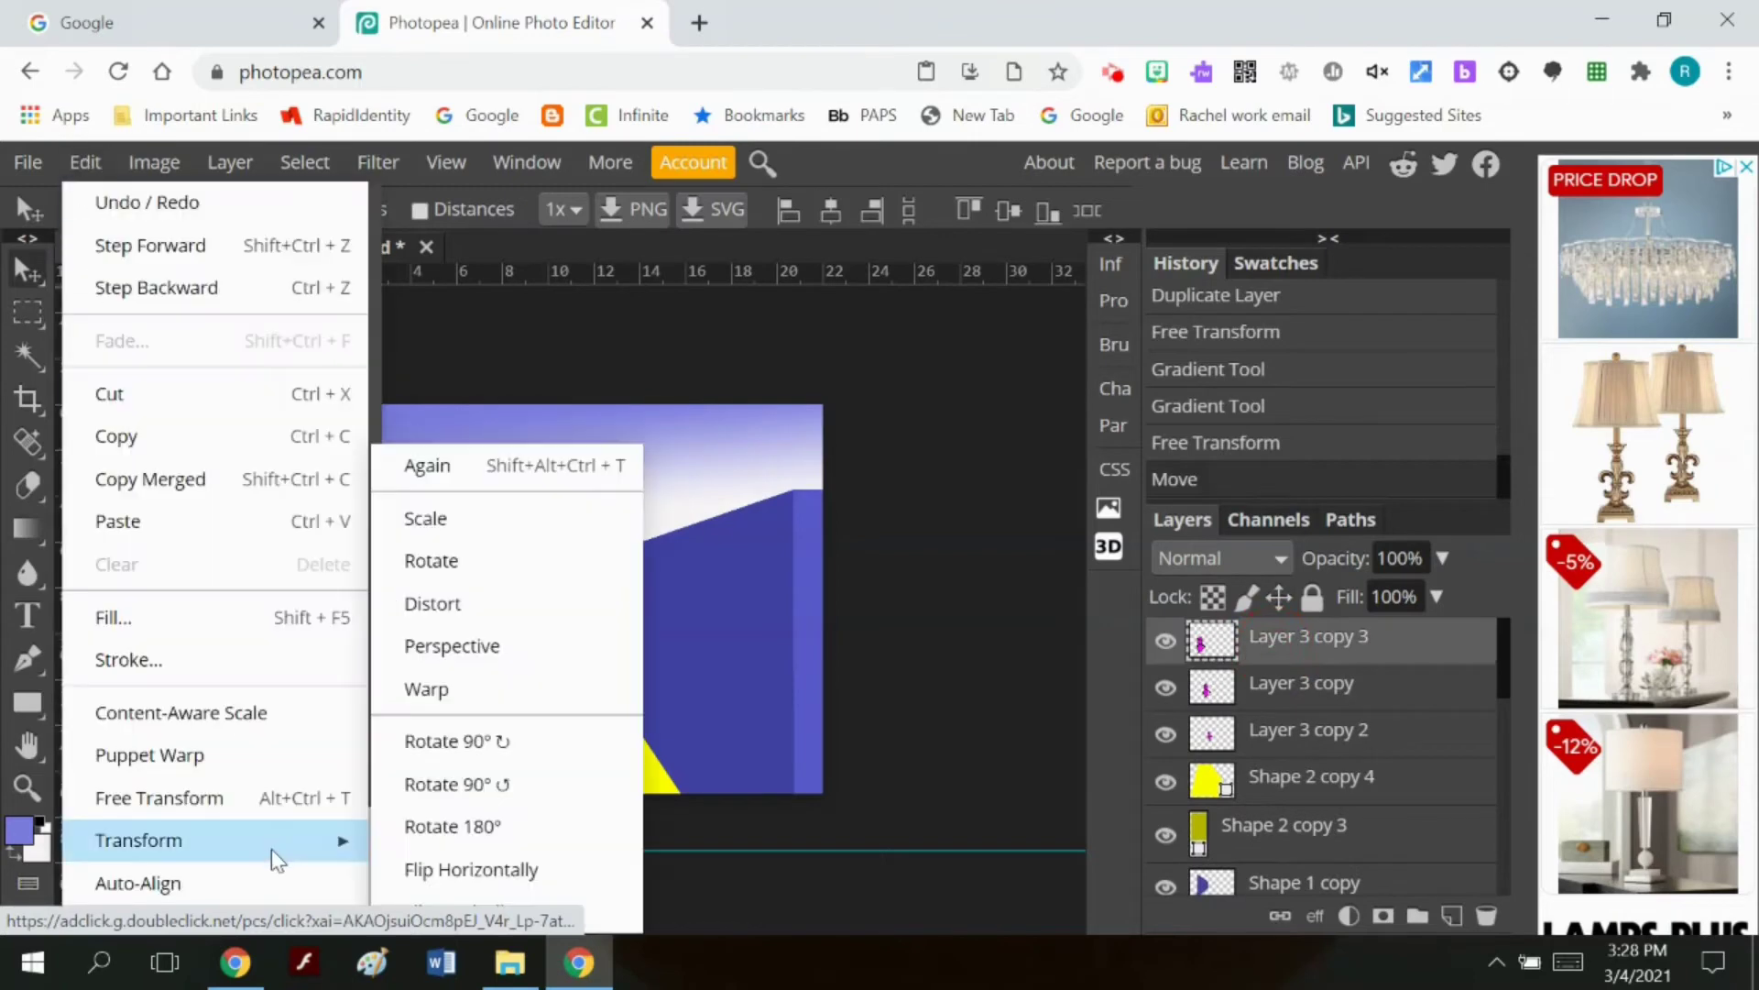
{"action": "left_click", "coordinate": [424, 519]}
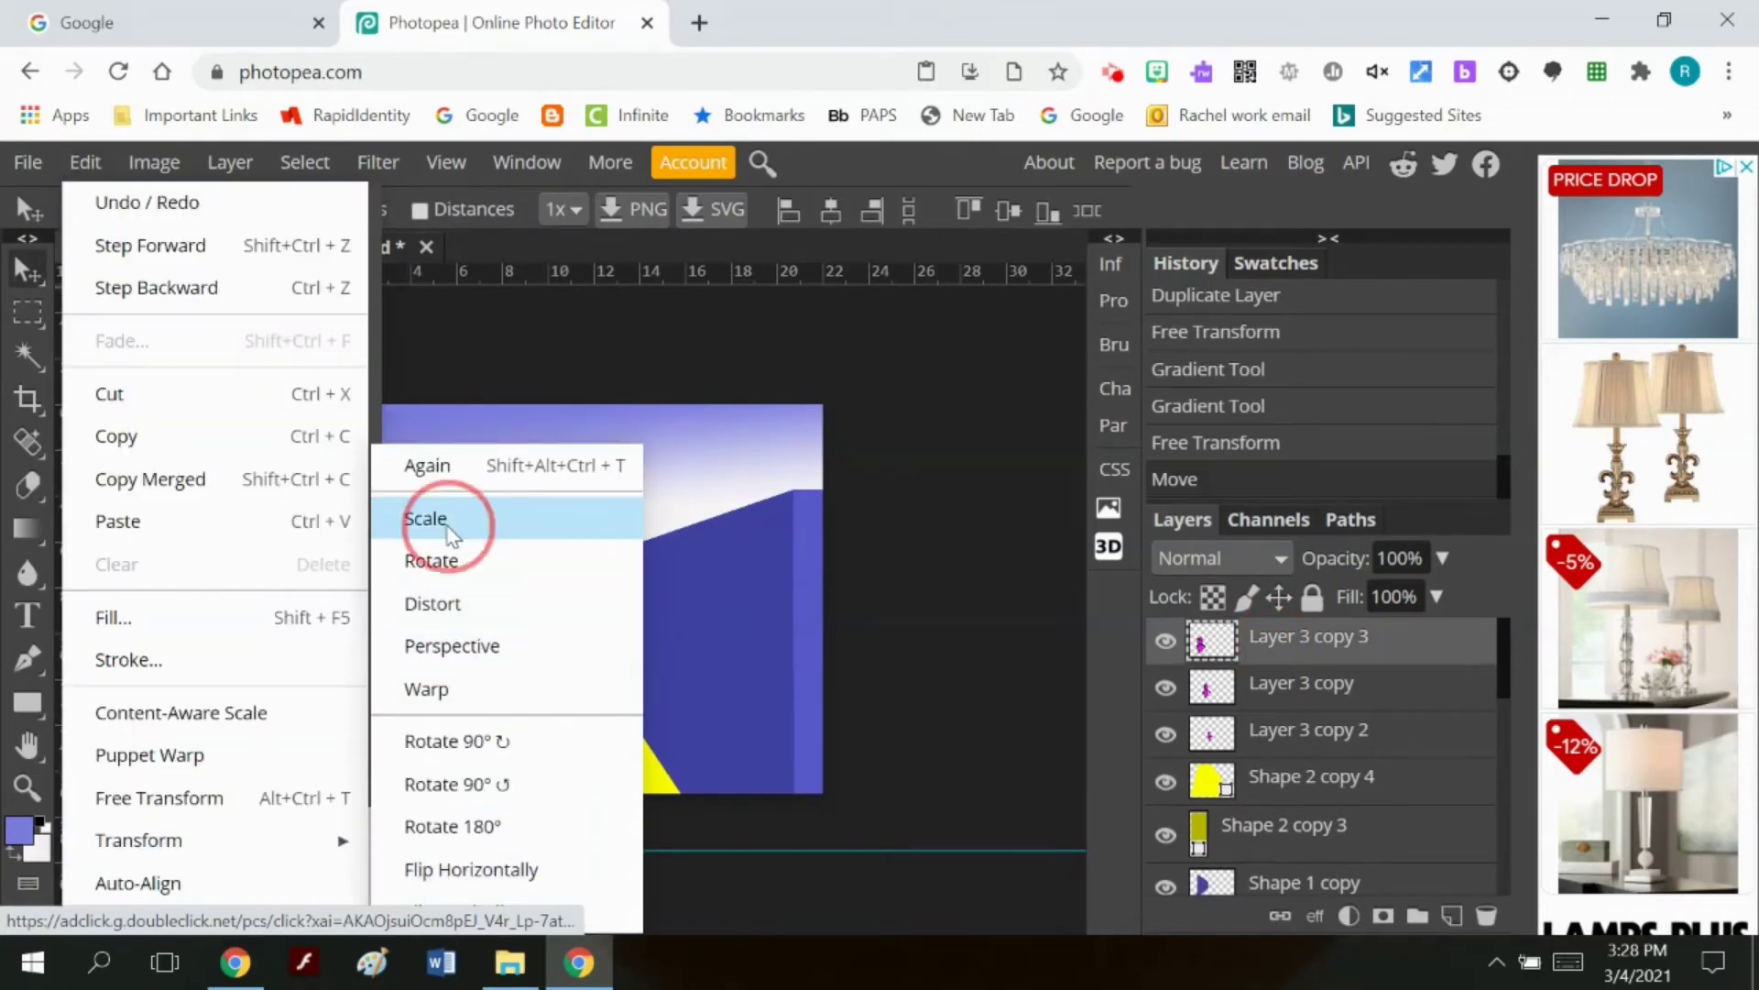
{"action": "left_click_drag", "start_coordinate": [440, 747], "coordinate": [440, 768]}
{"action": "left_click", "coordinate": [1093, 209]}
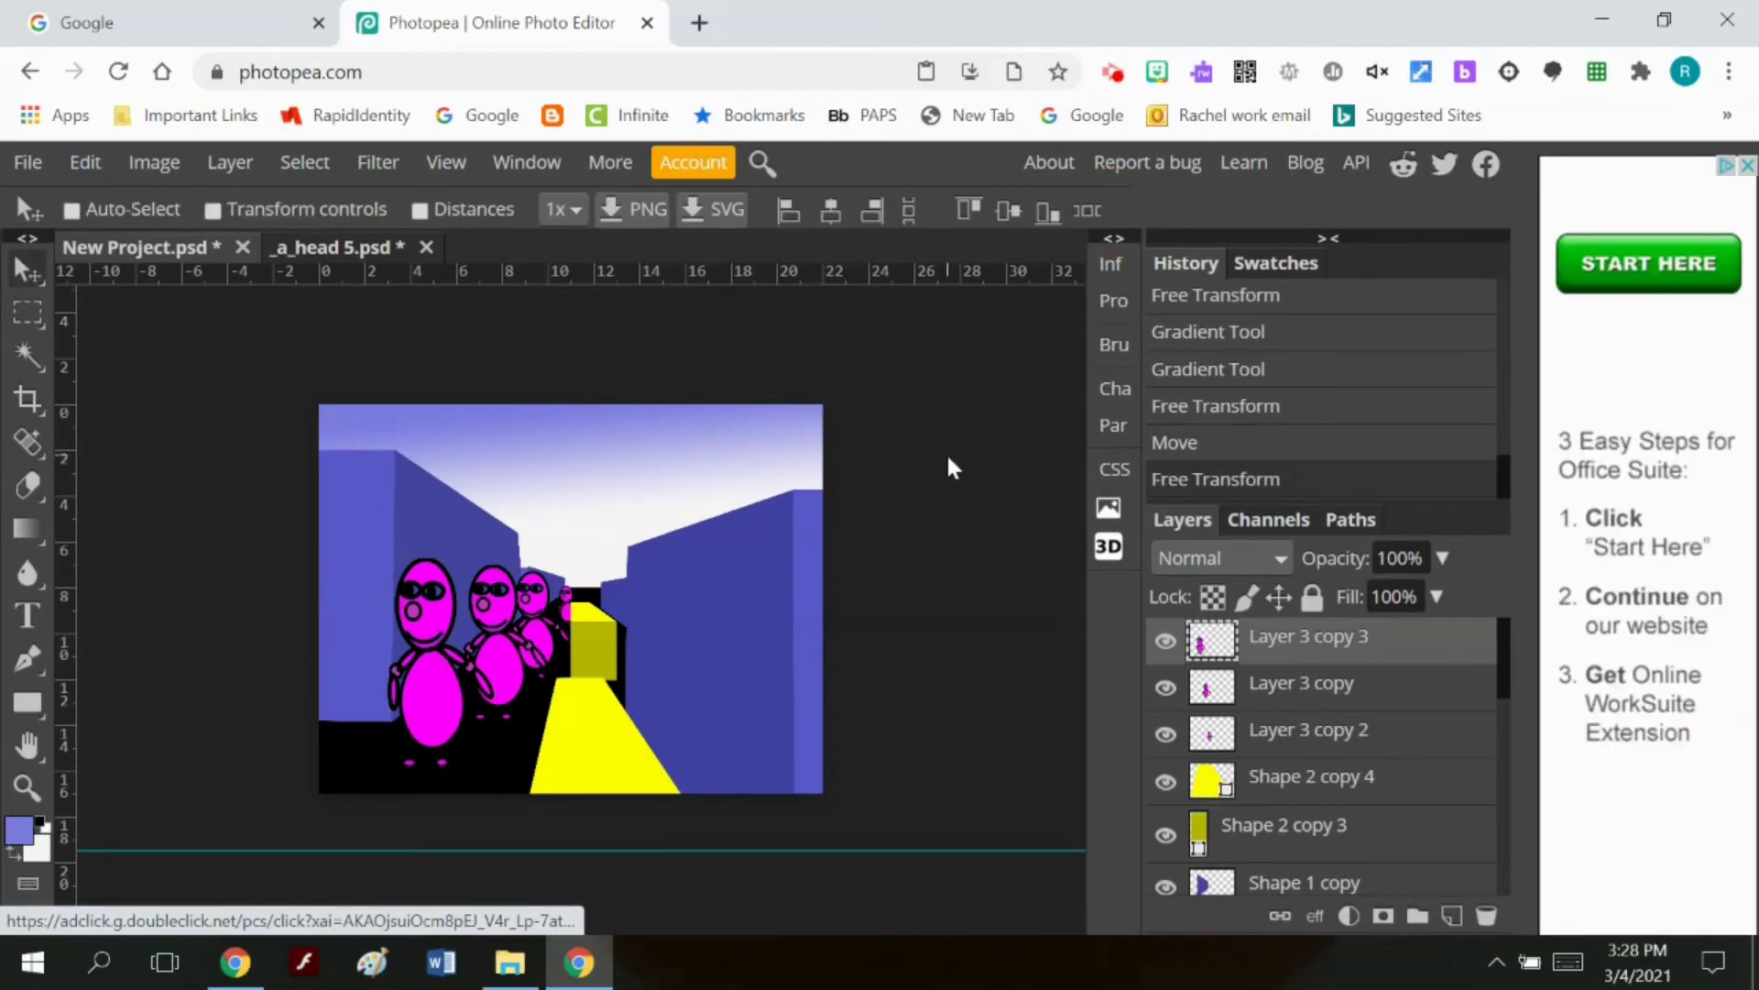
Step: Draw a small rectangle on the right building's wall, directly above the Shape 2 copy 2 layer
{"action": "scroll", "coordinate": [1256, 730], "scroll_direction": "down", "scroll_amount": 4}
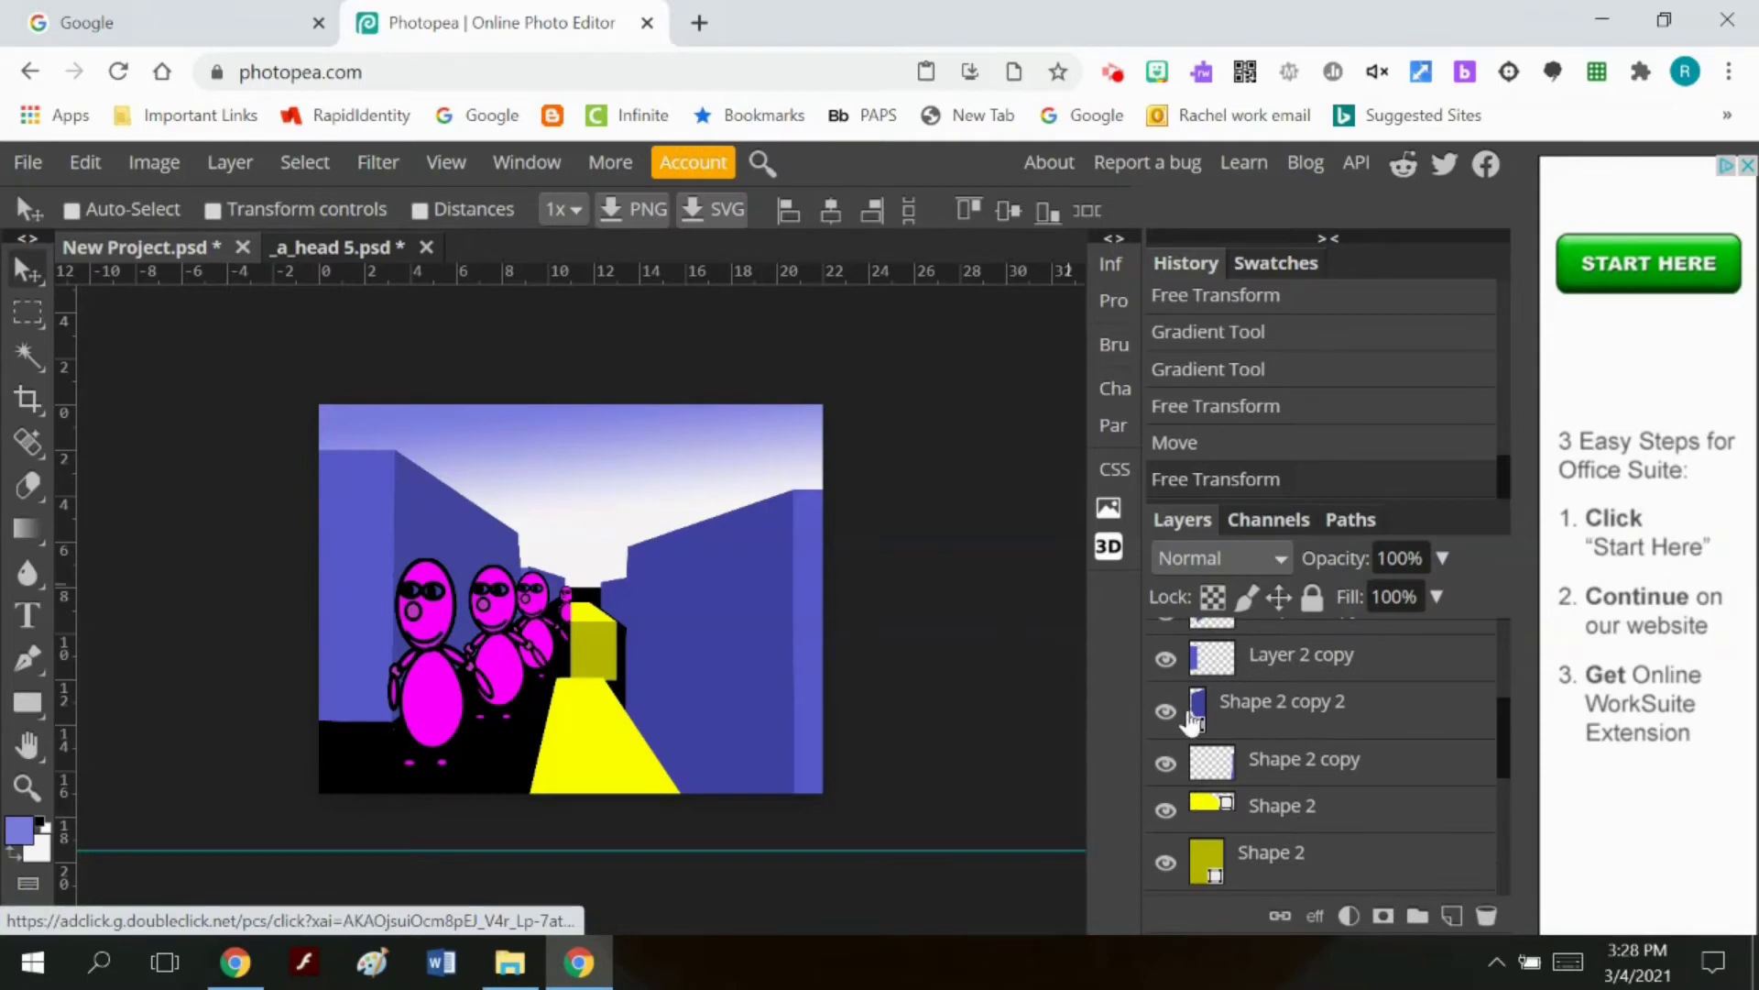
{"action": "left_click", "coordinate": [1246, 715]}
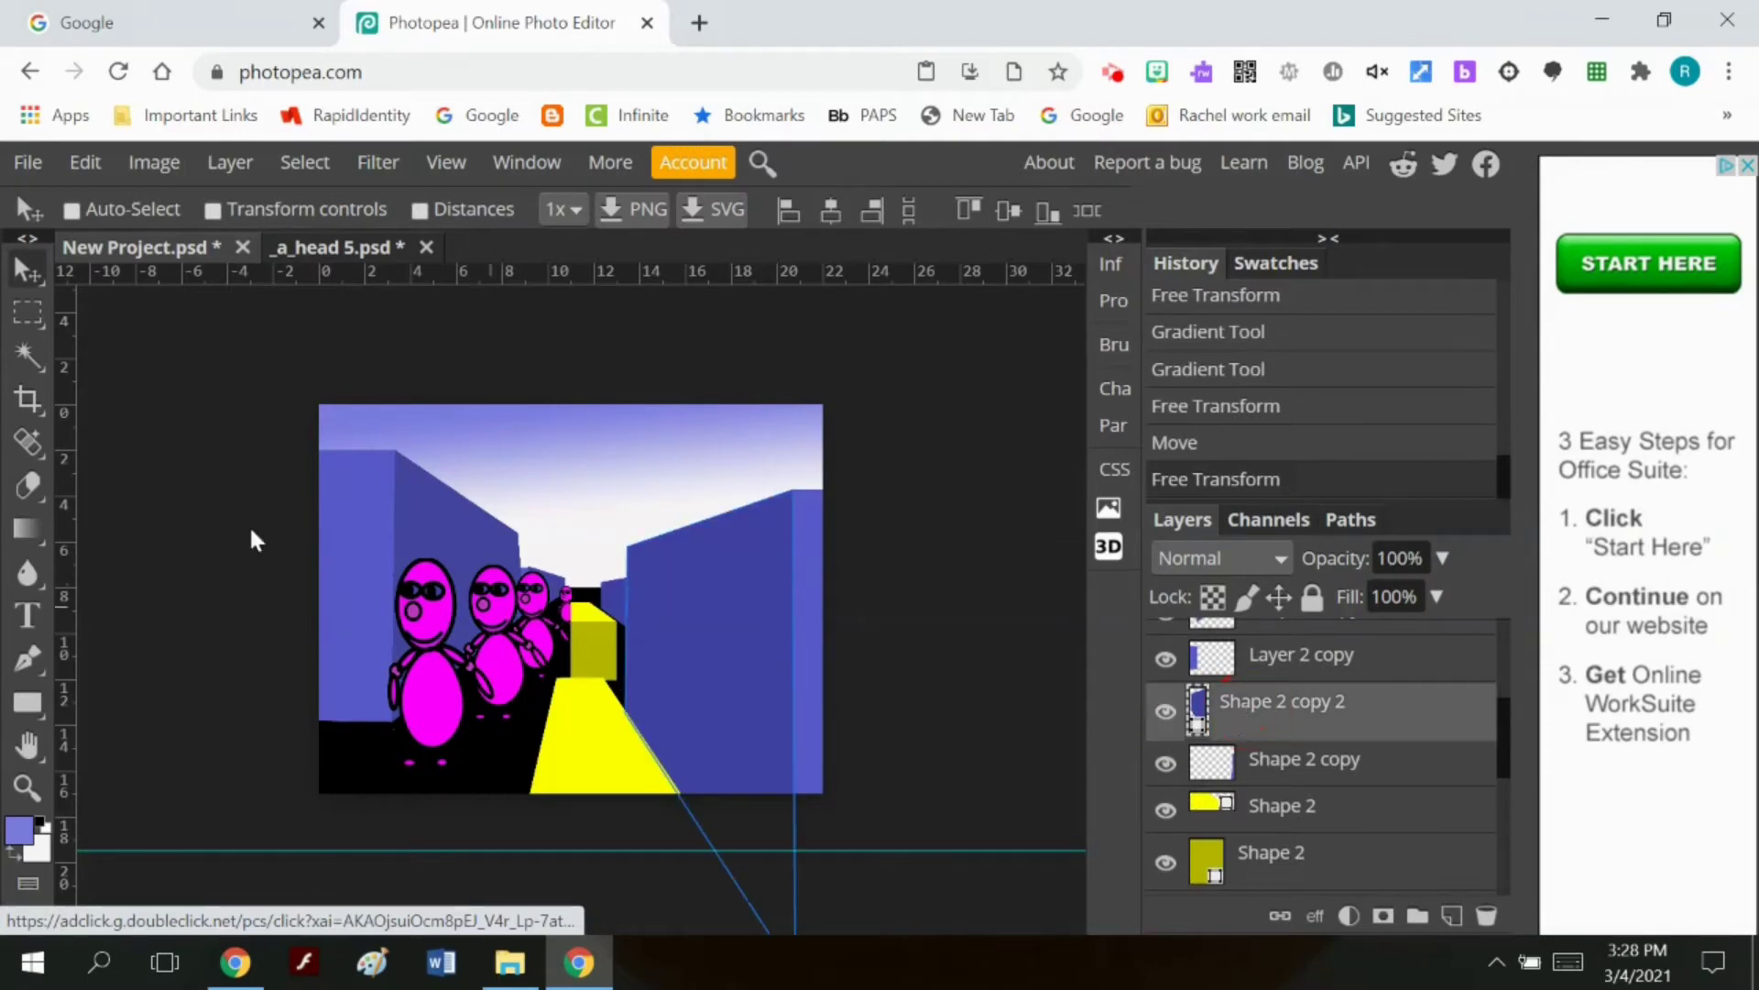
{"action": "right_click", "coordinate": [28, 702]}
{"action": "left_click", "coordinate": [128, 701]}
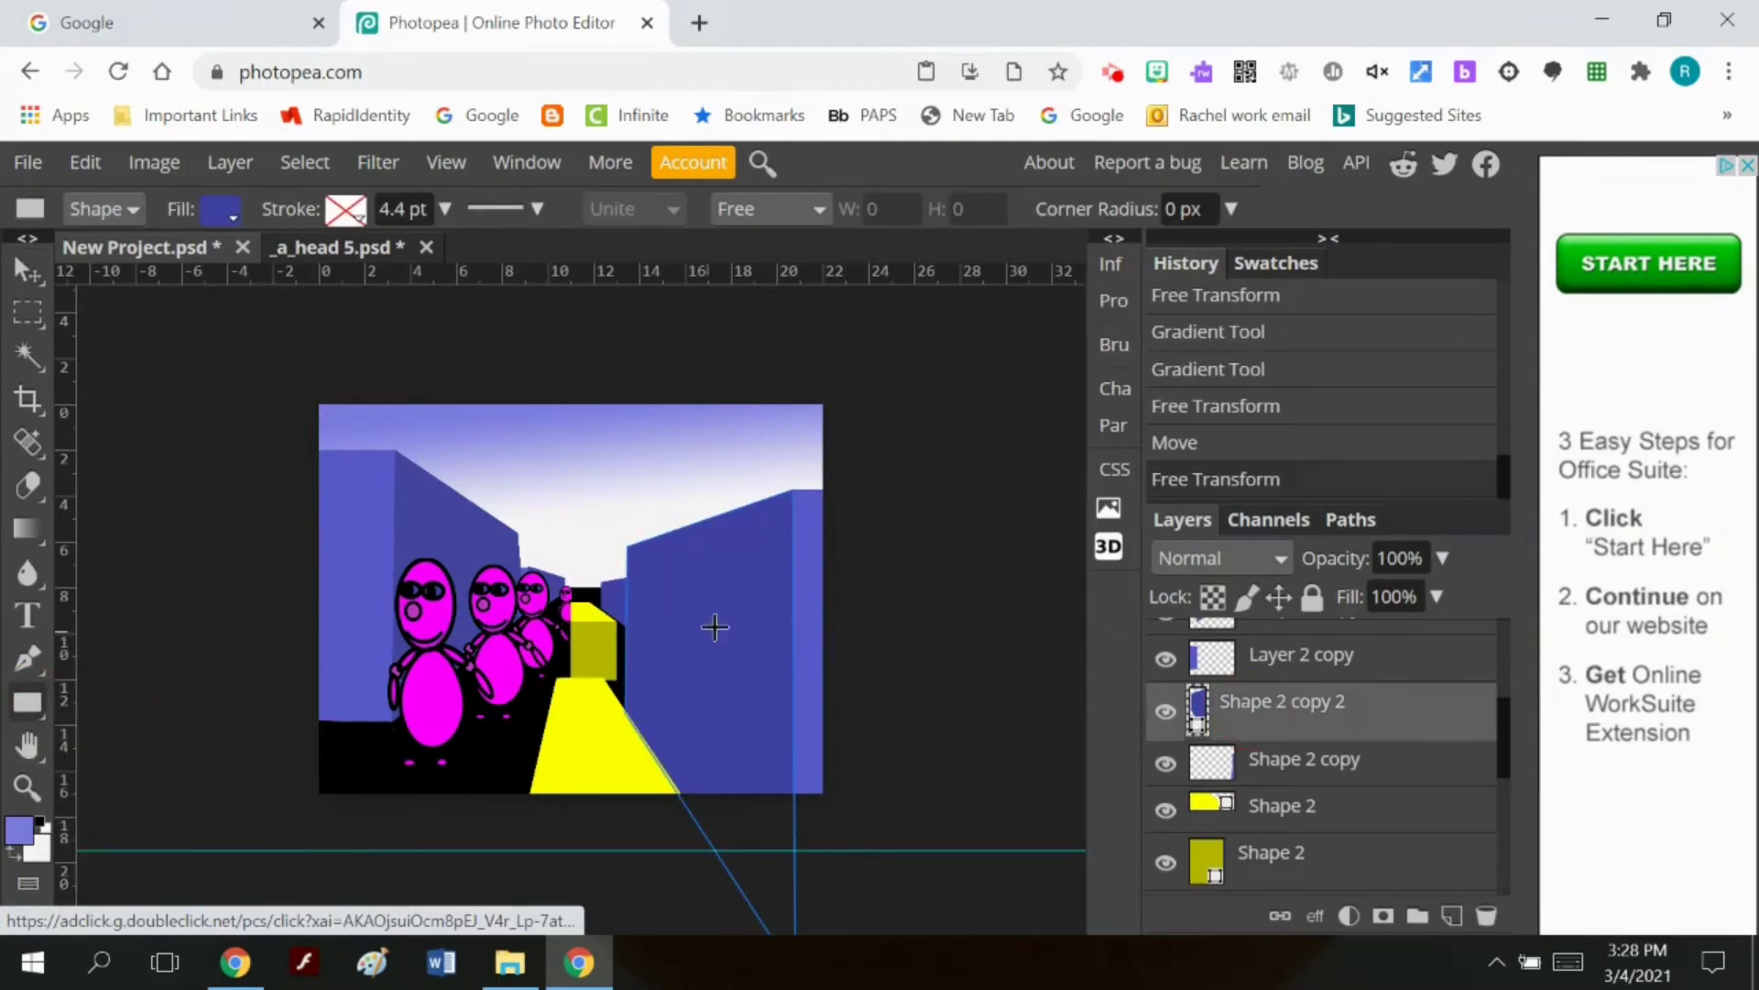
{"action": "left_click_drag", "start_coordinate": [648, 562], "coordinate": [703, 627]}
Step: Change the new wall rectangle's fill colour to cyan
{"action": "left_click", "coordinate": [224, 212]}
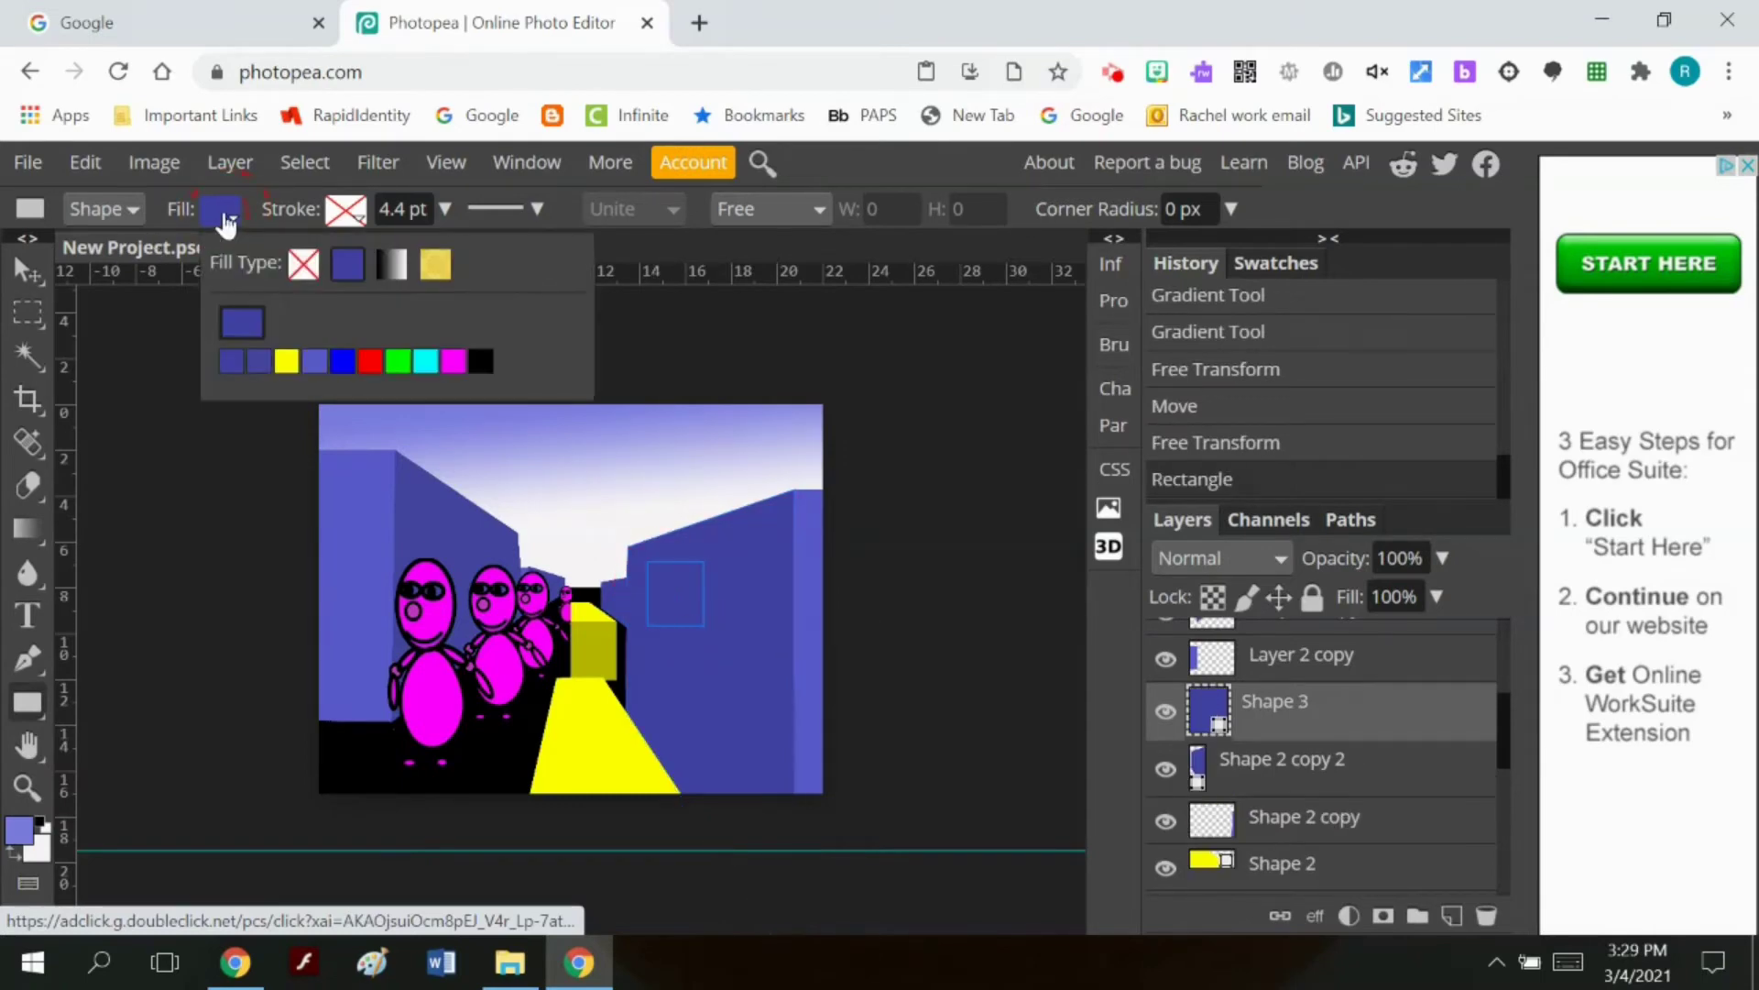
{"action": "left_click", "coordinate": [295, 363]}
{"action": "left_click", "coordinate": [427, 365]}
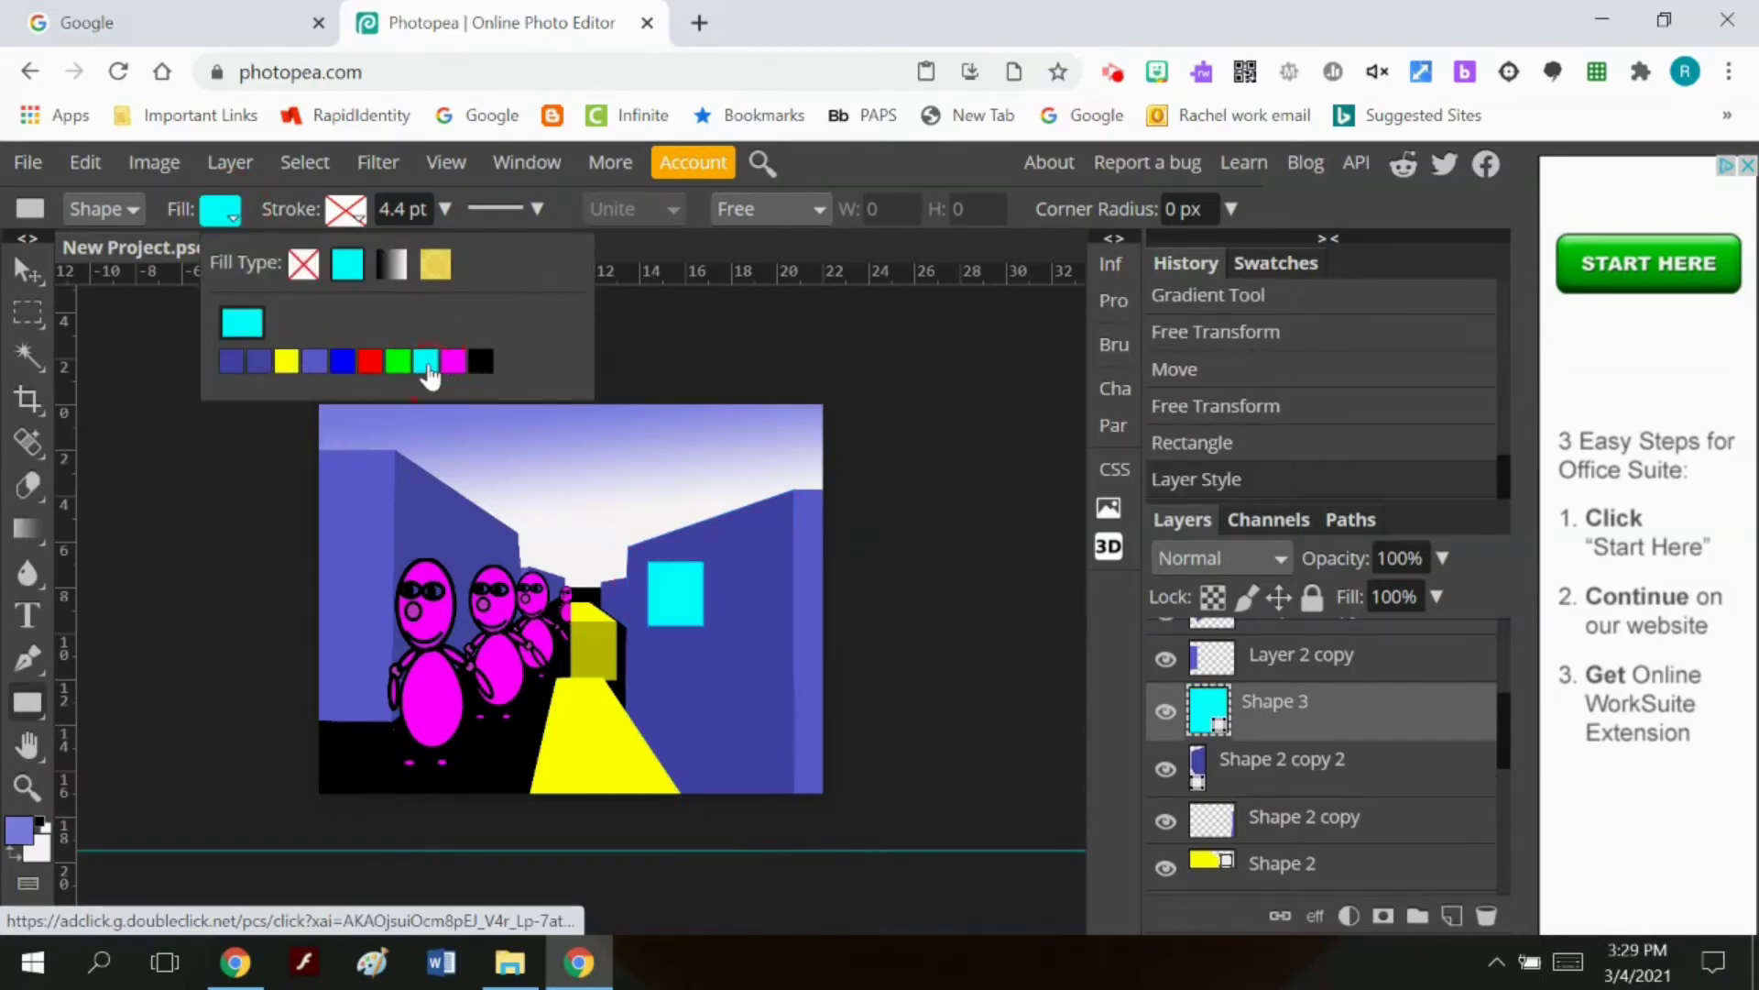
Step: Distort the cyan rectangle into a window matching the wall's perspective, with its near side taller than its far side
{"action": "left_click", "coordinate": [86, 163]}
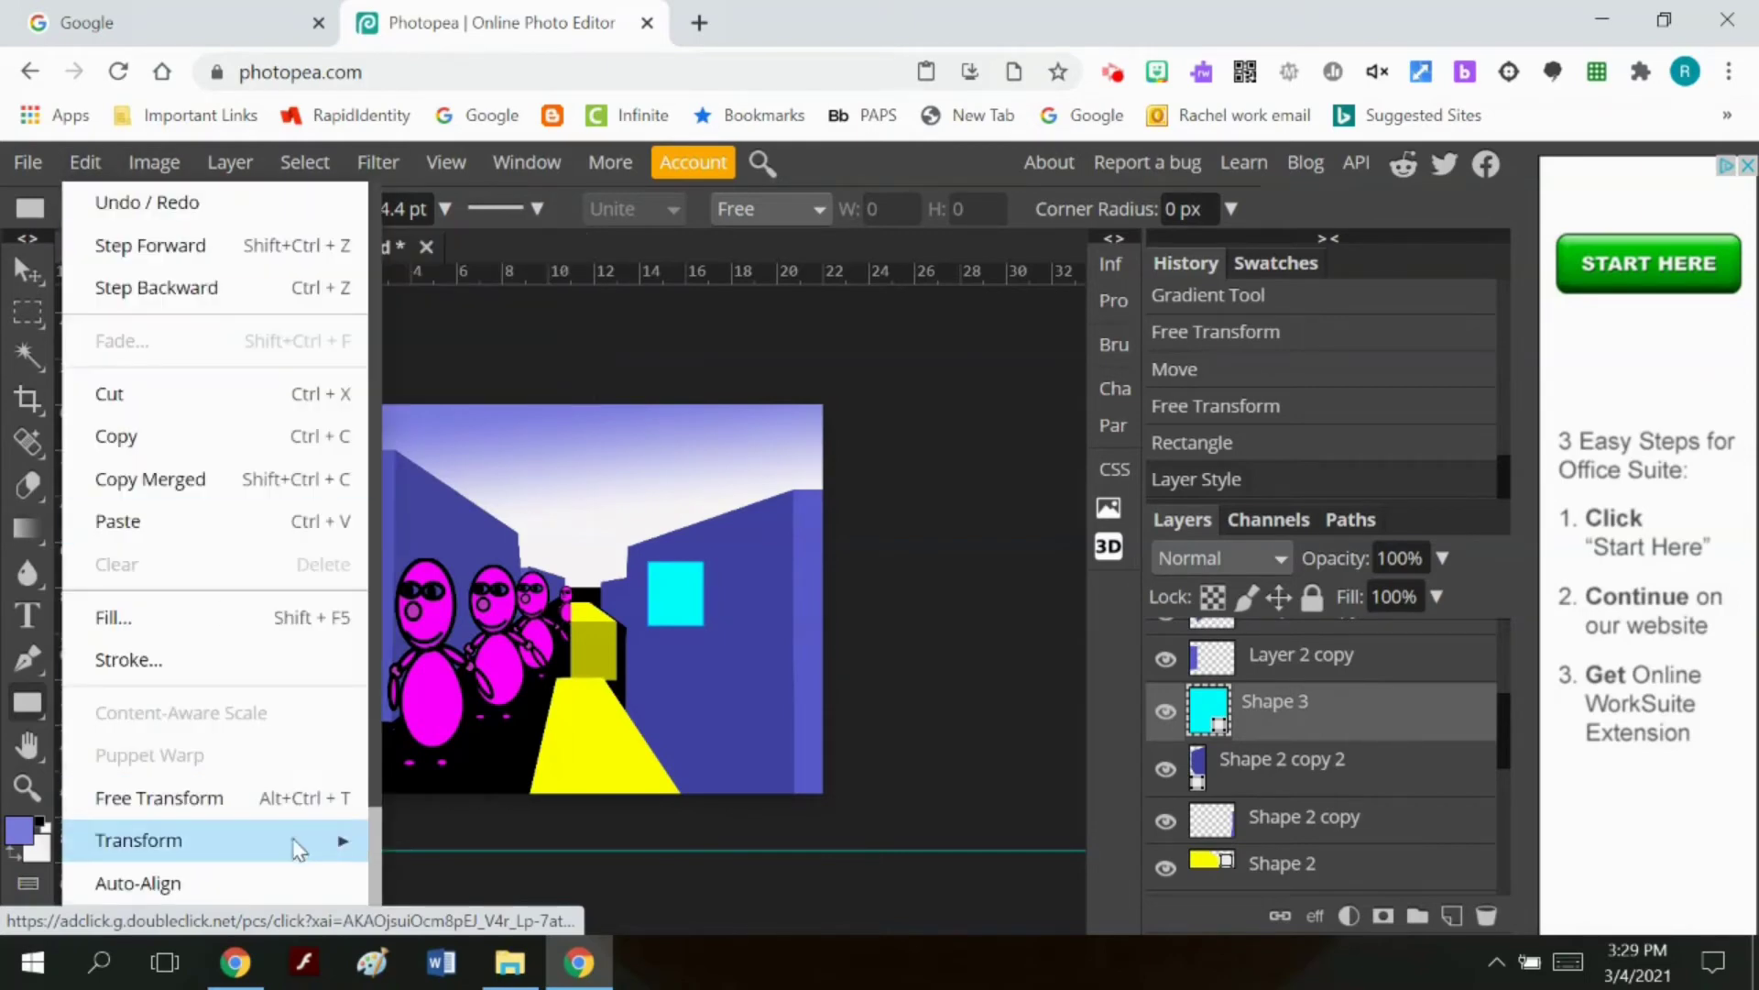
{"action": "mouse_move", "coordinate": [303, 840]}
{"action": "left_click", "coordinate": [440, 606]}
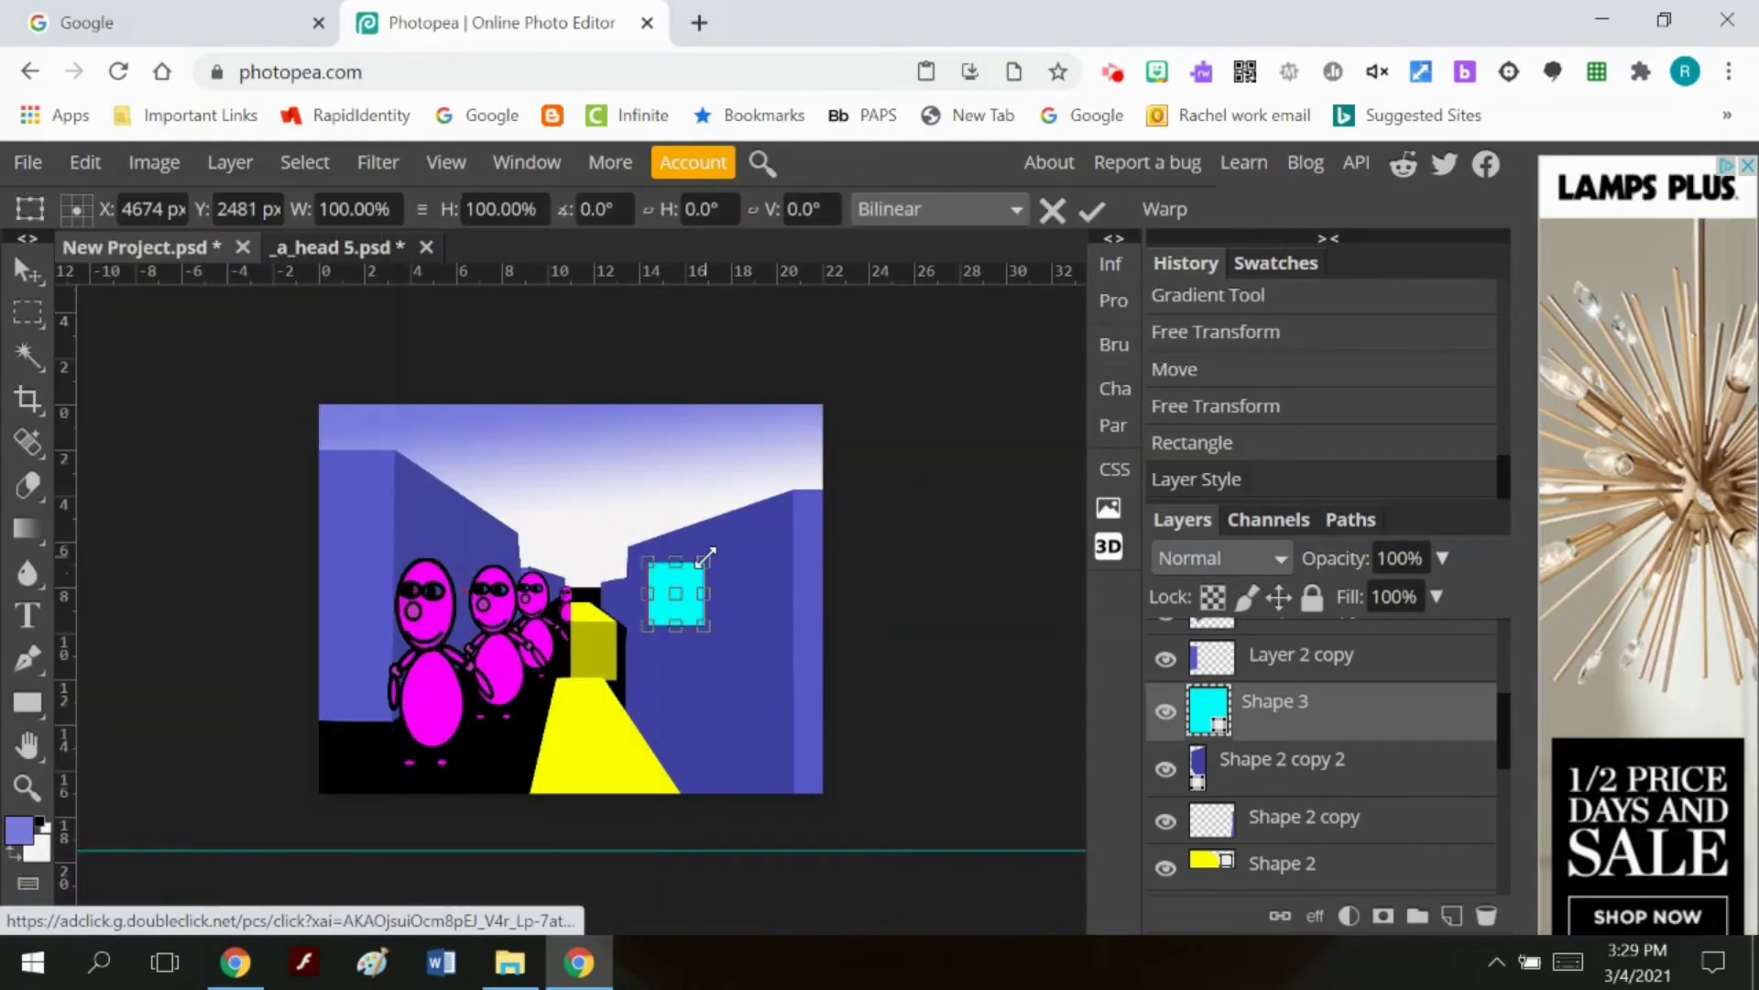
{"action": "left_click_drag", "start_coordinate": [704, 562], "coordinate": [716, 547]}
{"action": "left_click_drag", "start_coordinate": [706, 625], "coordinate": [716, 680]}
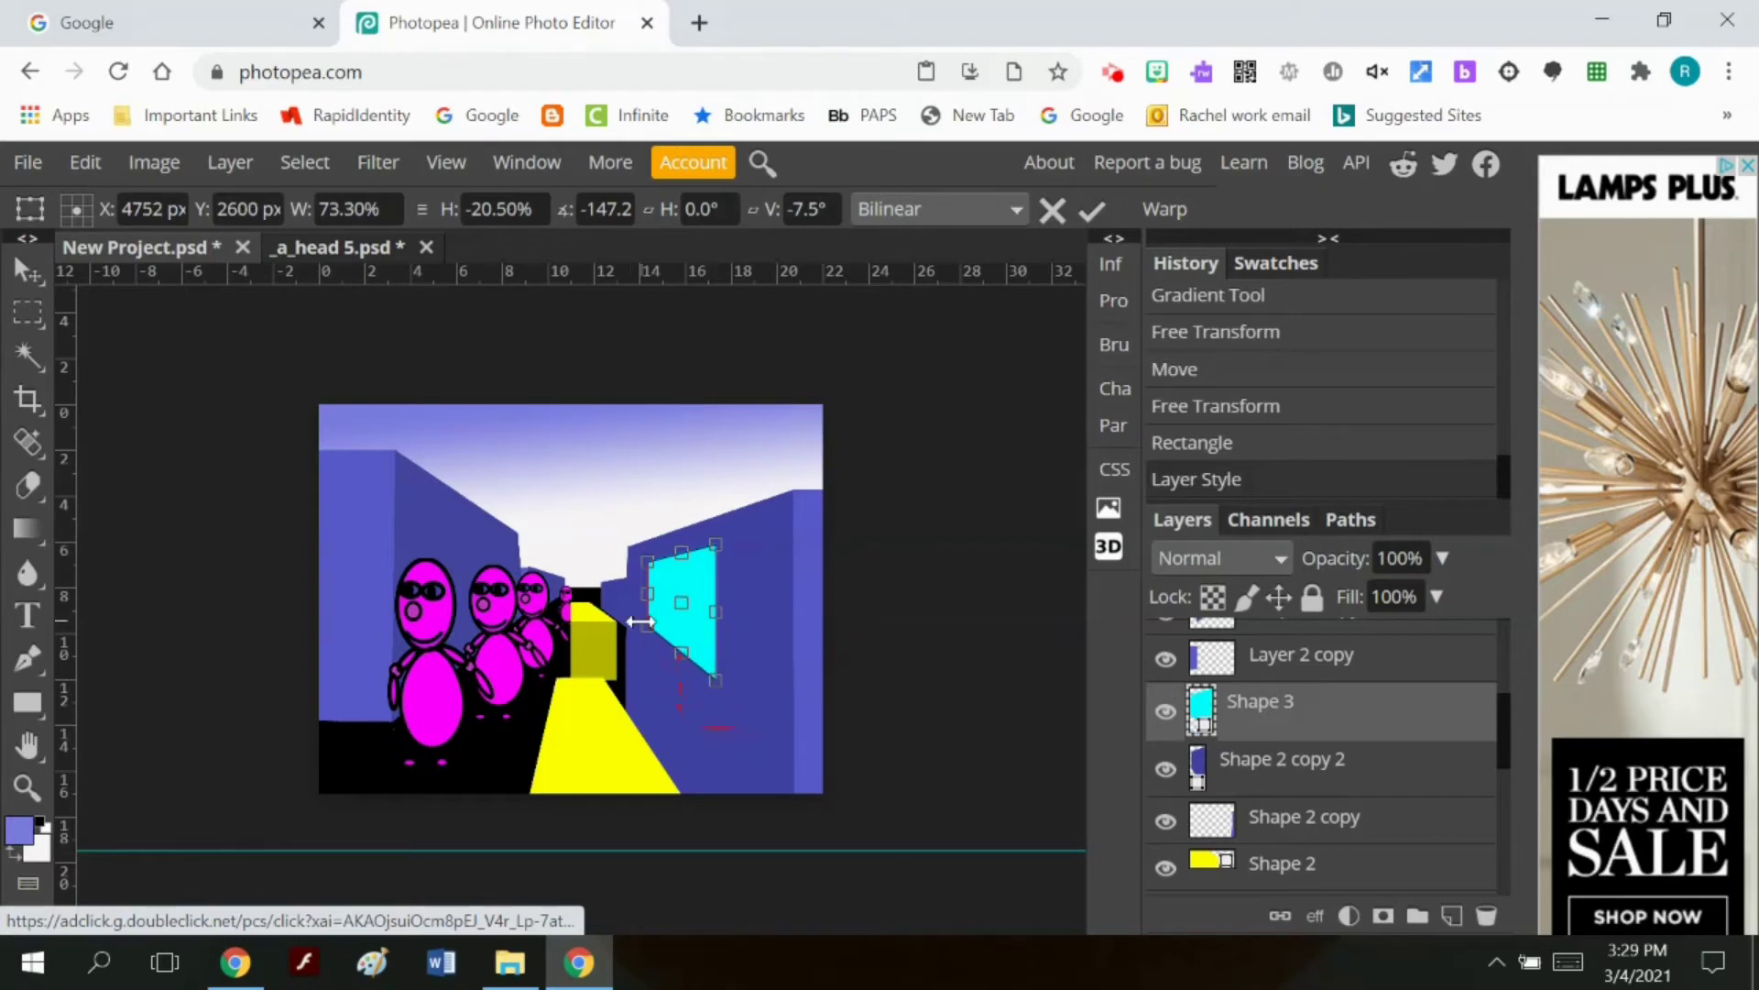
{"action": "left_click_drag", "start_coordinate": [641, 622], "coordinate": [647, 619]}
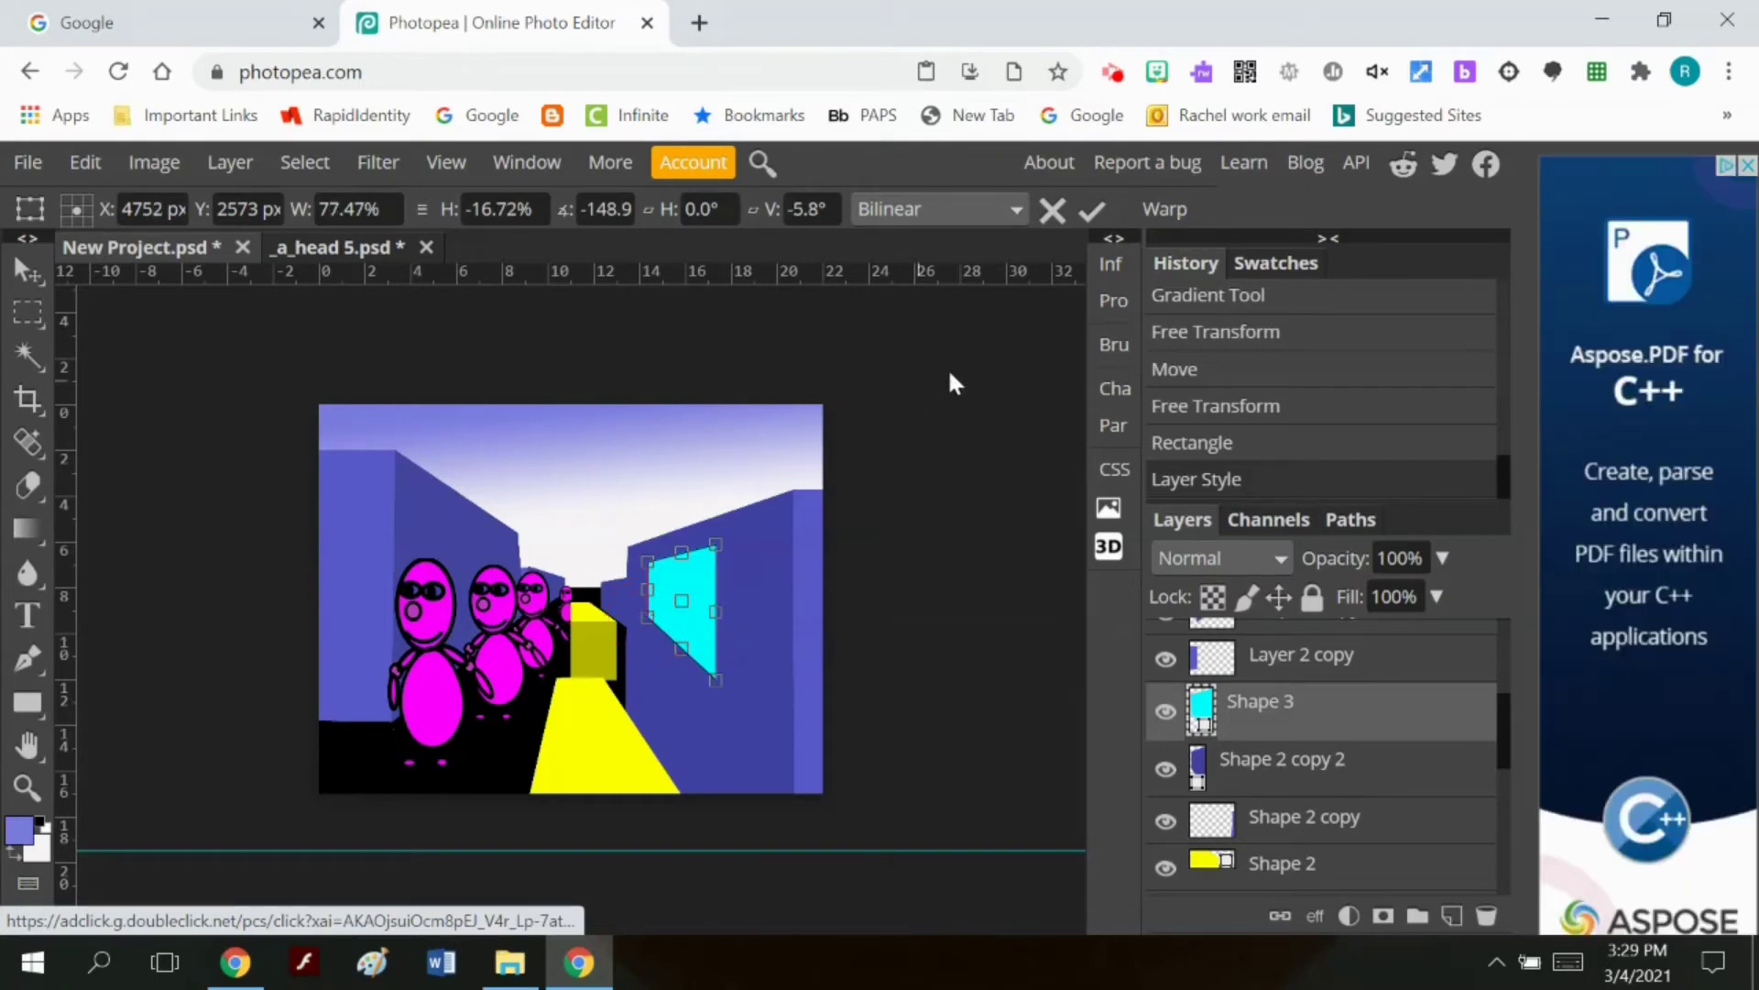
{"action": "left_click", "coordinate": [1087, 212]}
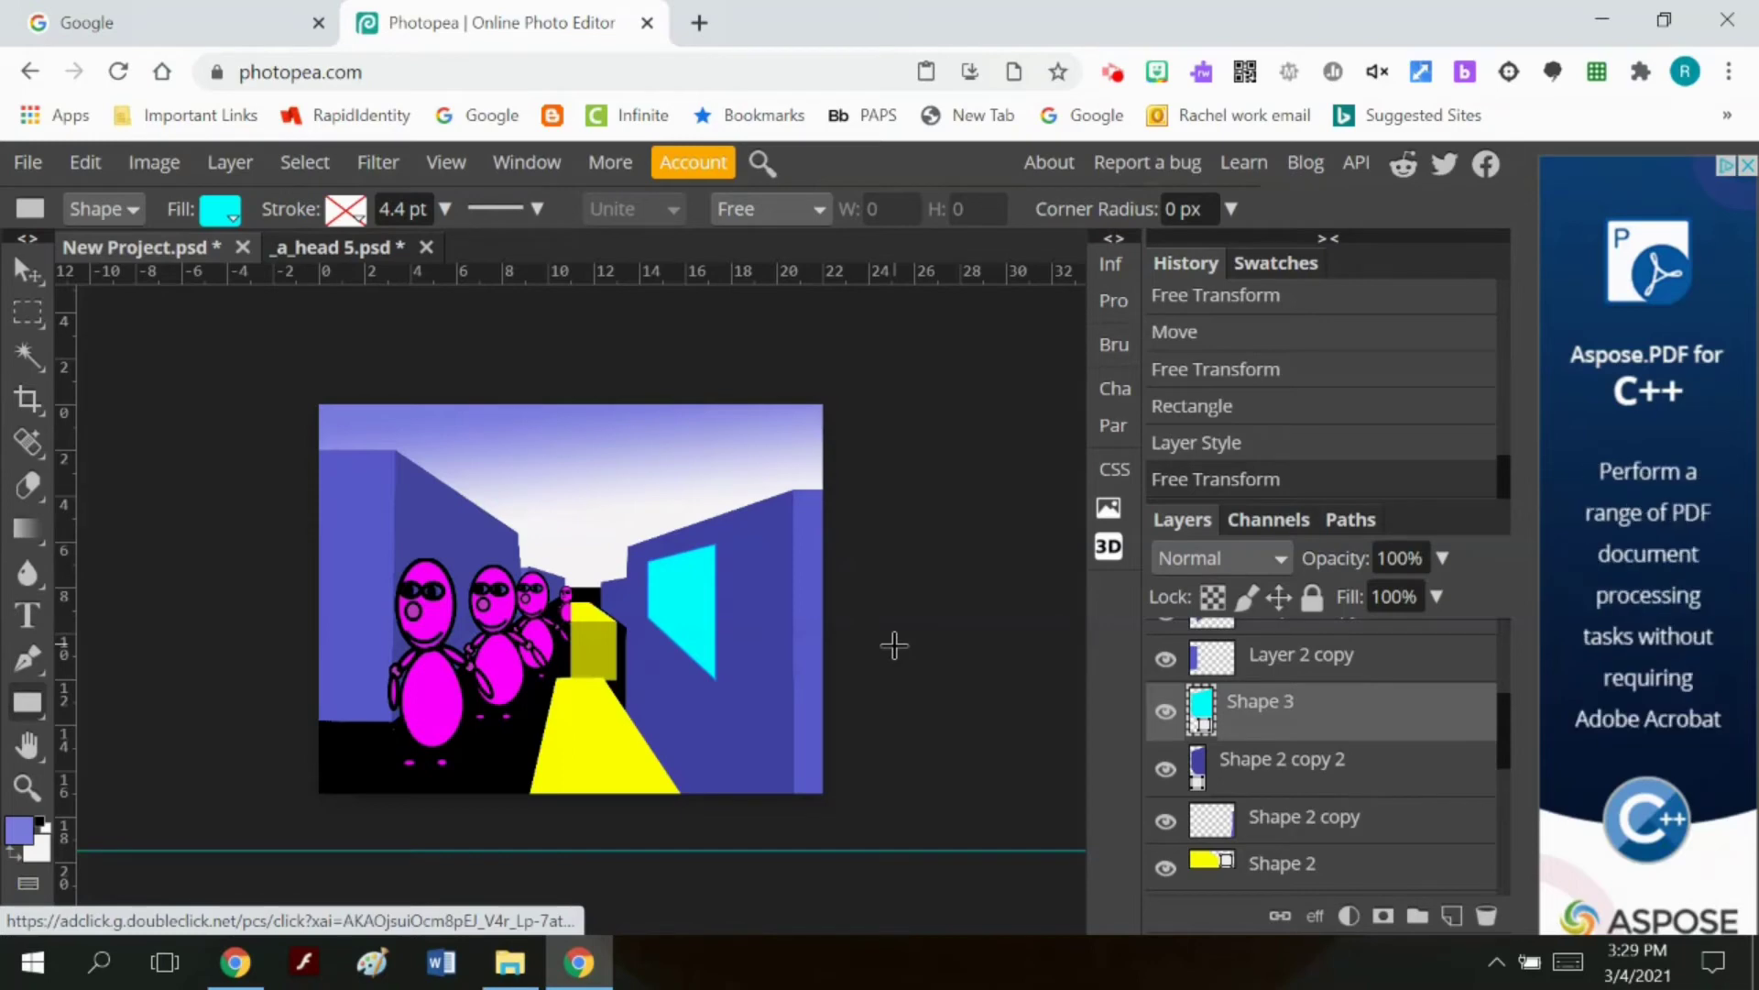
Step: Duplicate the frontmost pink figure on Layer 3 copy 3 and move the copy in front of the cyan window
{"action": "scroll", "coordinate": [1277, 746], "scroll_direction": "up", "scroll_amount": 10}
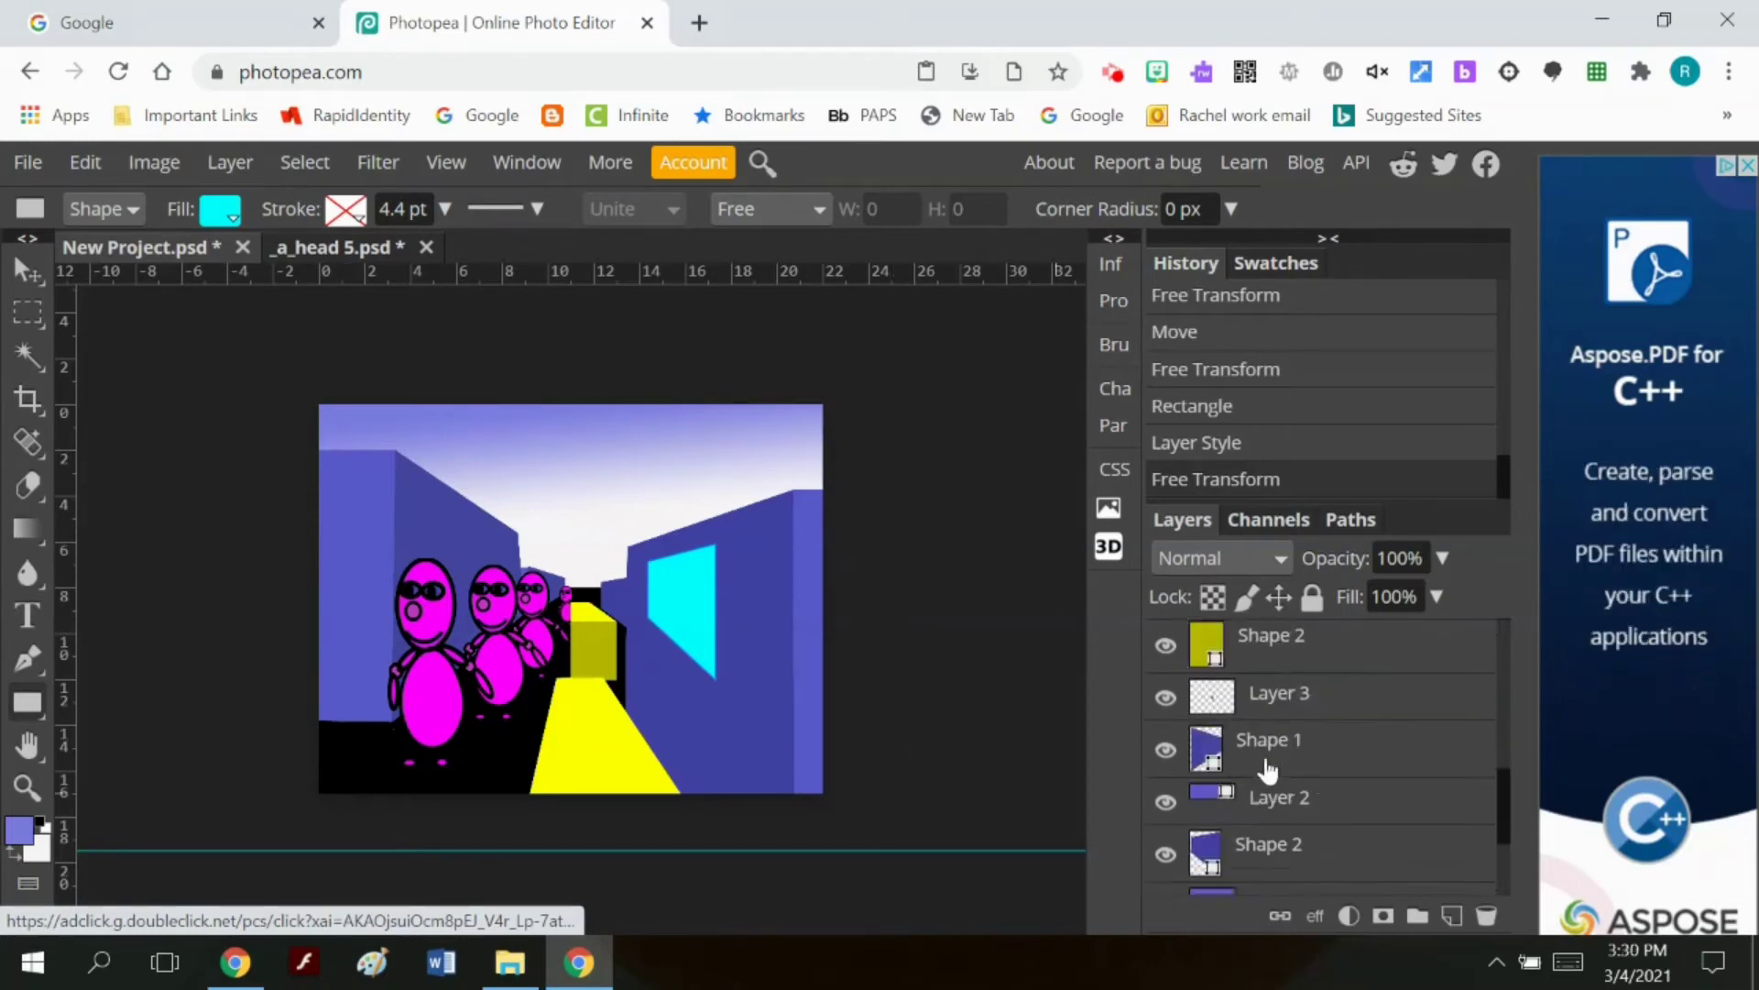
{"action": "left_click", "coordinate": [1258, 657]}
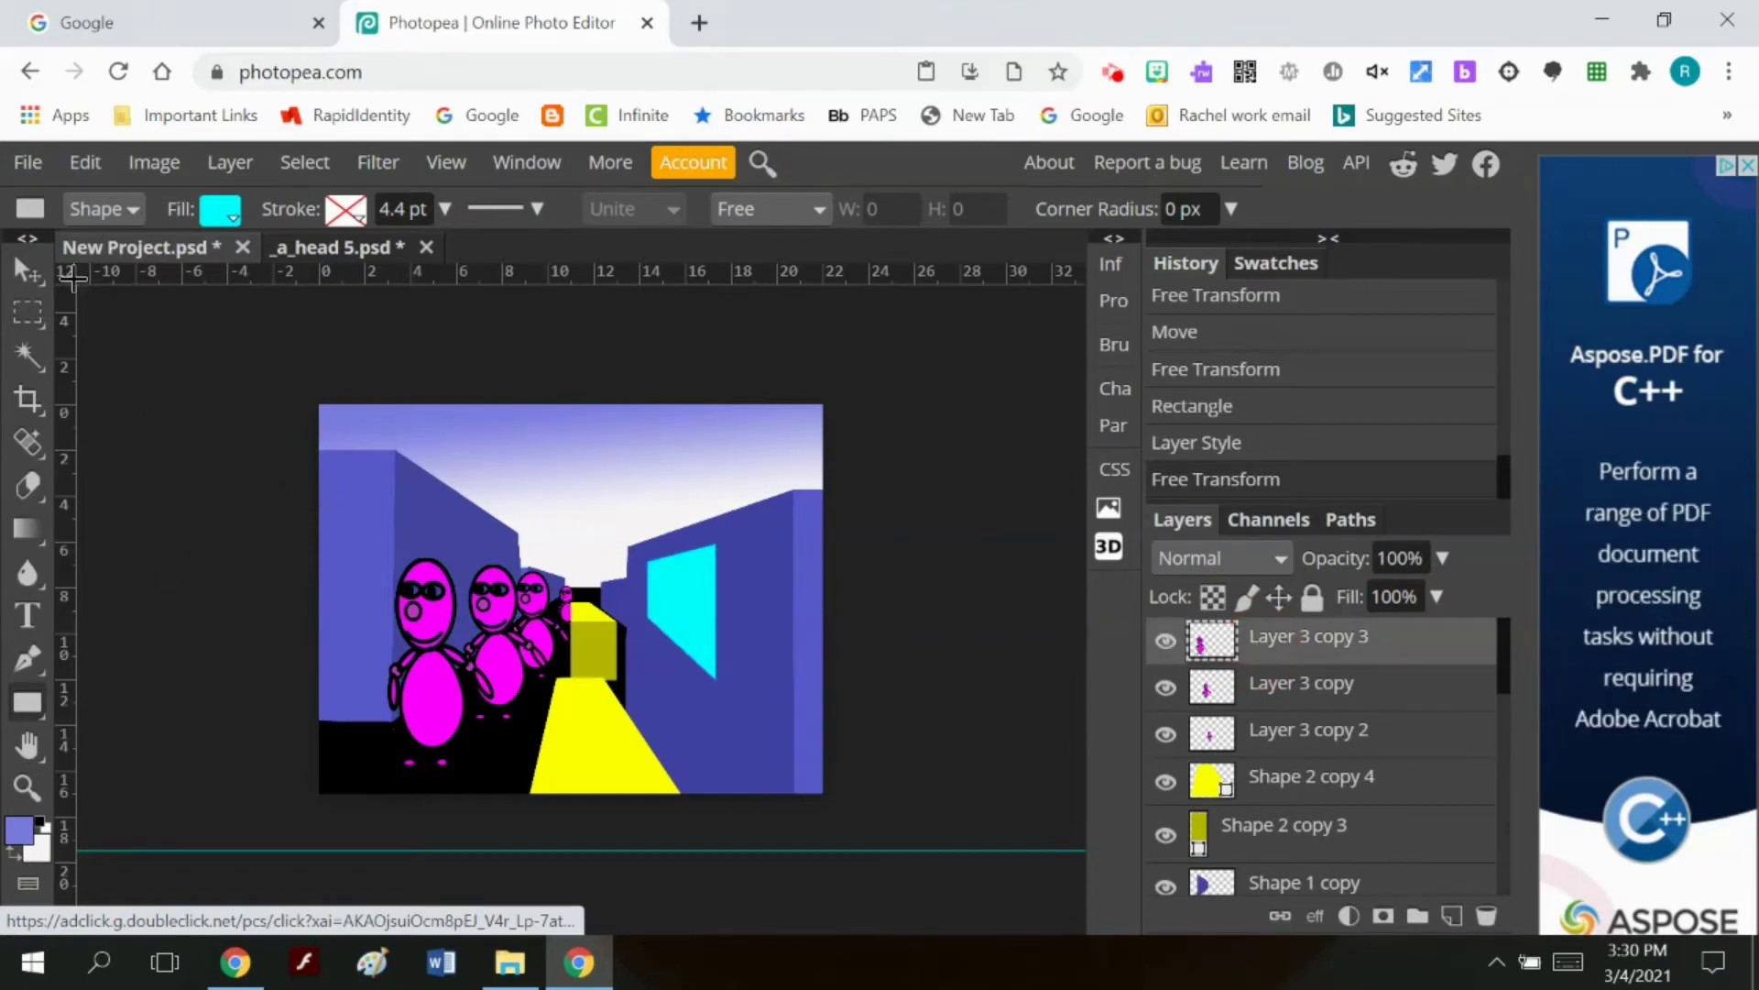
{"action": "left_click", "coordinate": [227, 163]}
{"action": "scroll", "coordinate": [317, 749], "scroll_direction": "down", "scroll_amount": 2}
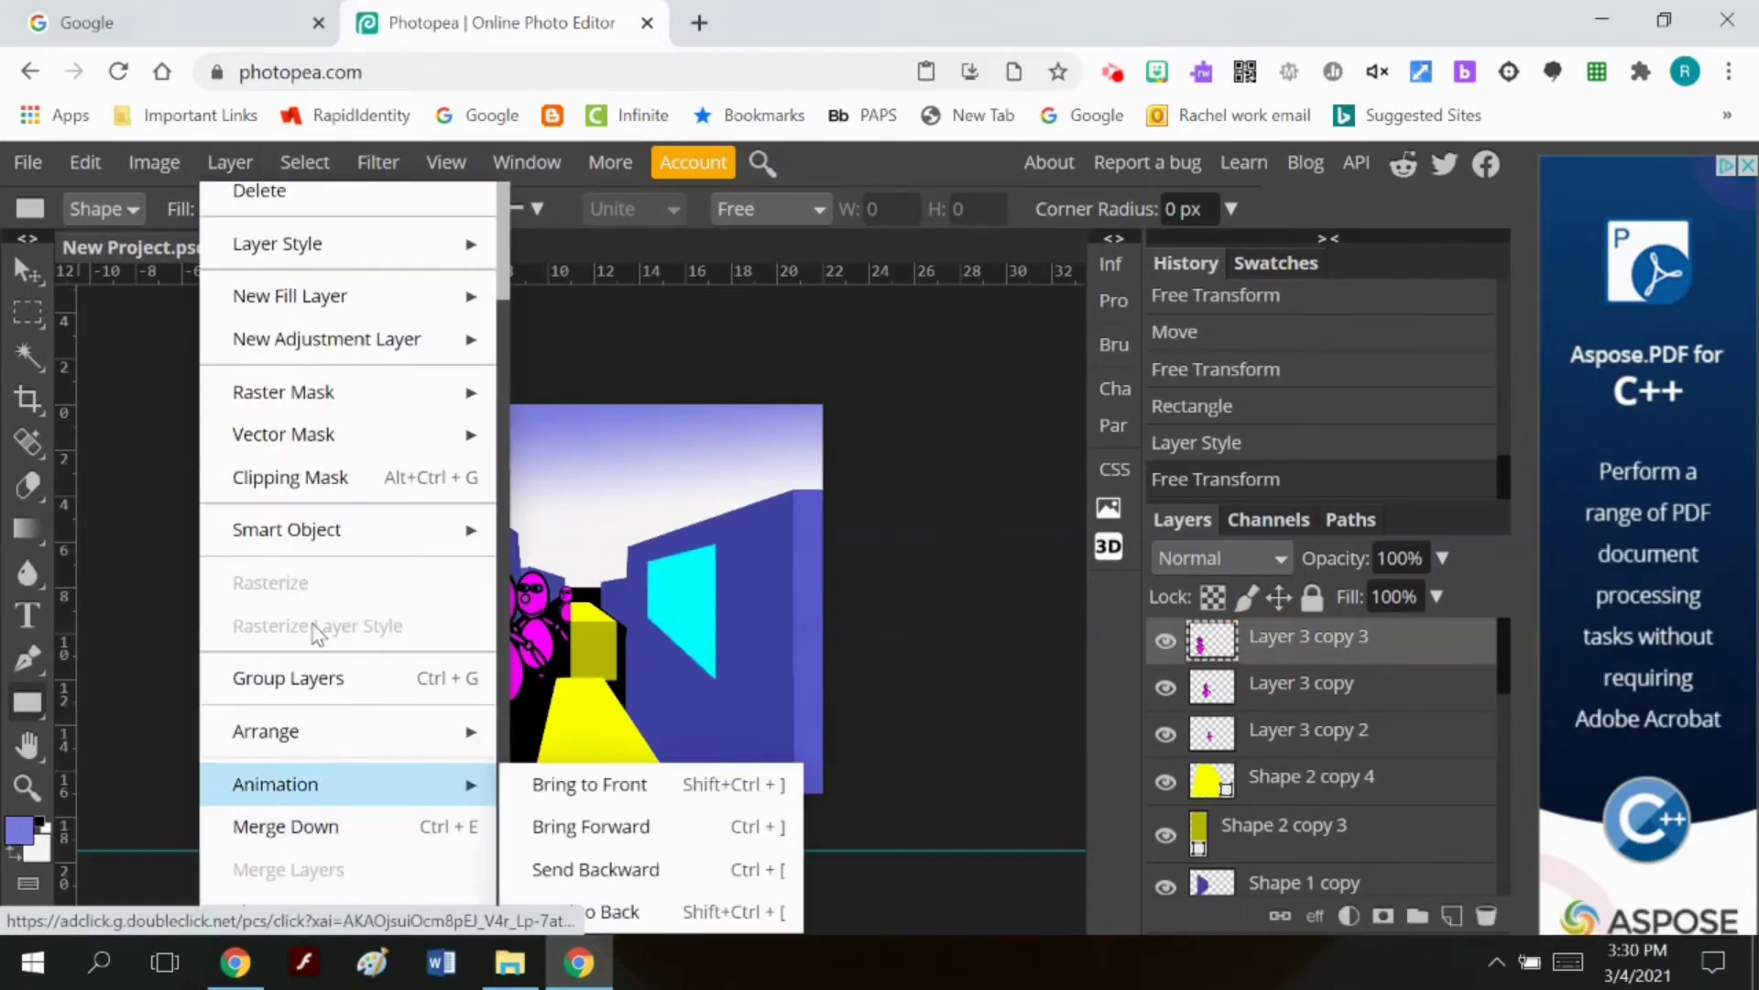
{"action": "scroll", "coordinate": [266, 317], "scroll_direction": "up", "scroll_amount": 2}
{"action": "left_click", "coordinate": [282, 244]}
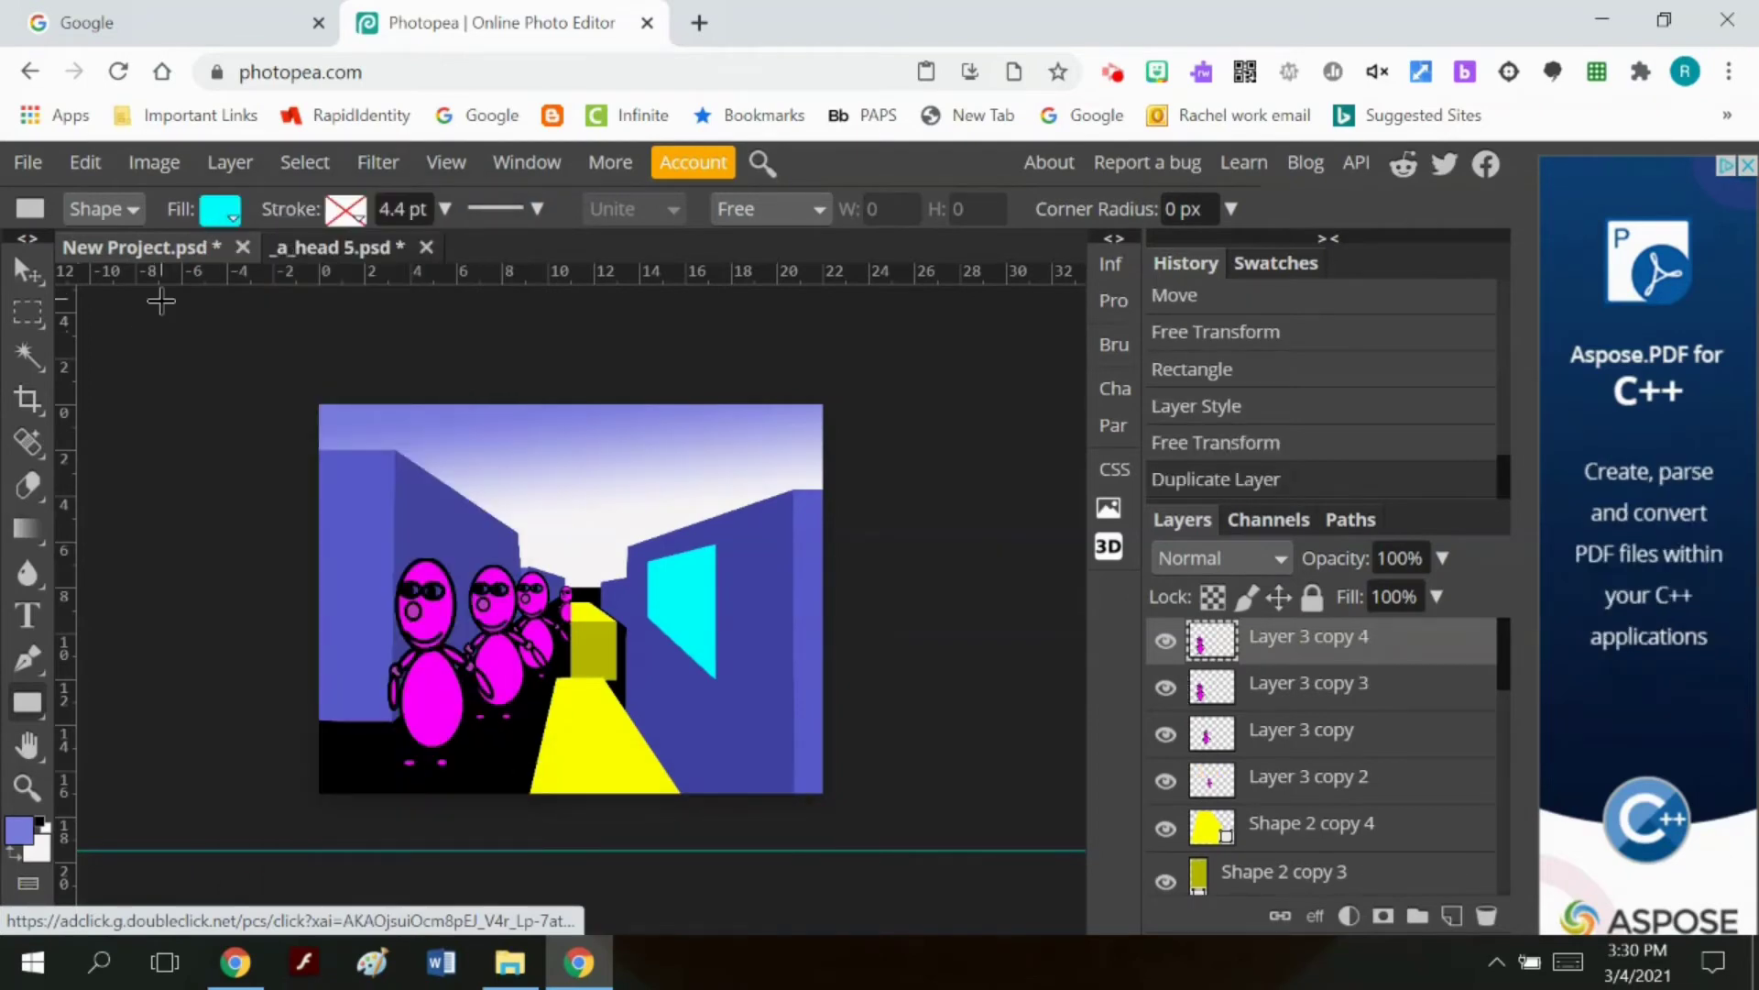
{"action": "left_click", "coordinate": [28, 271]}
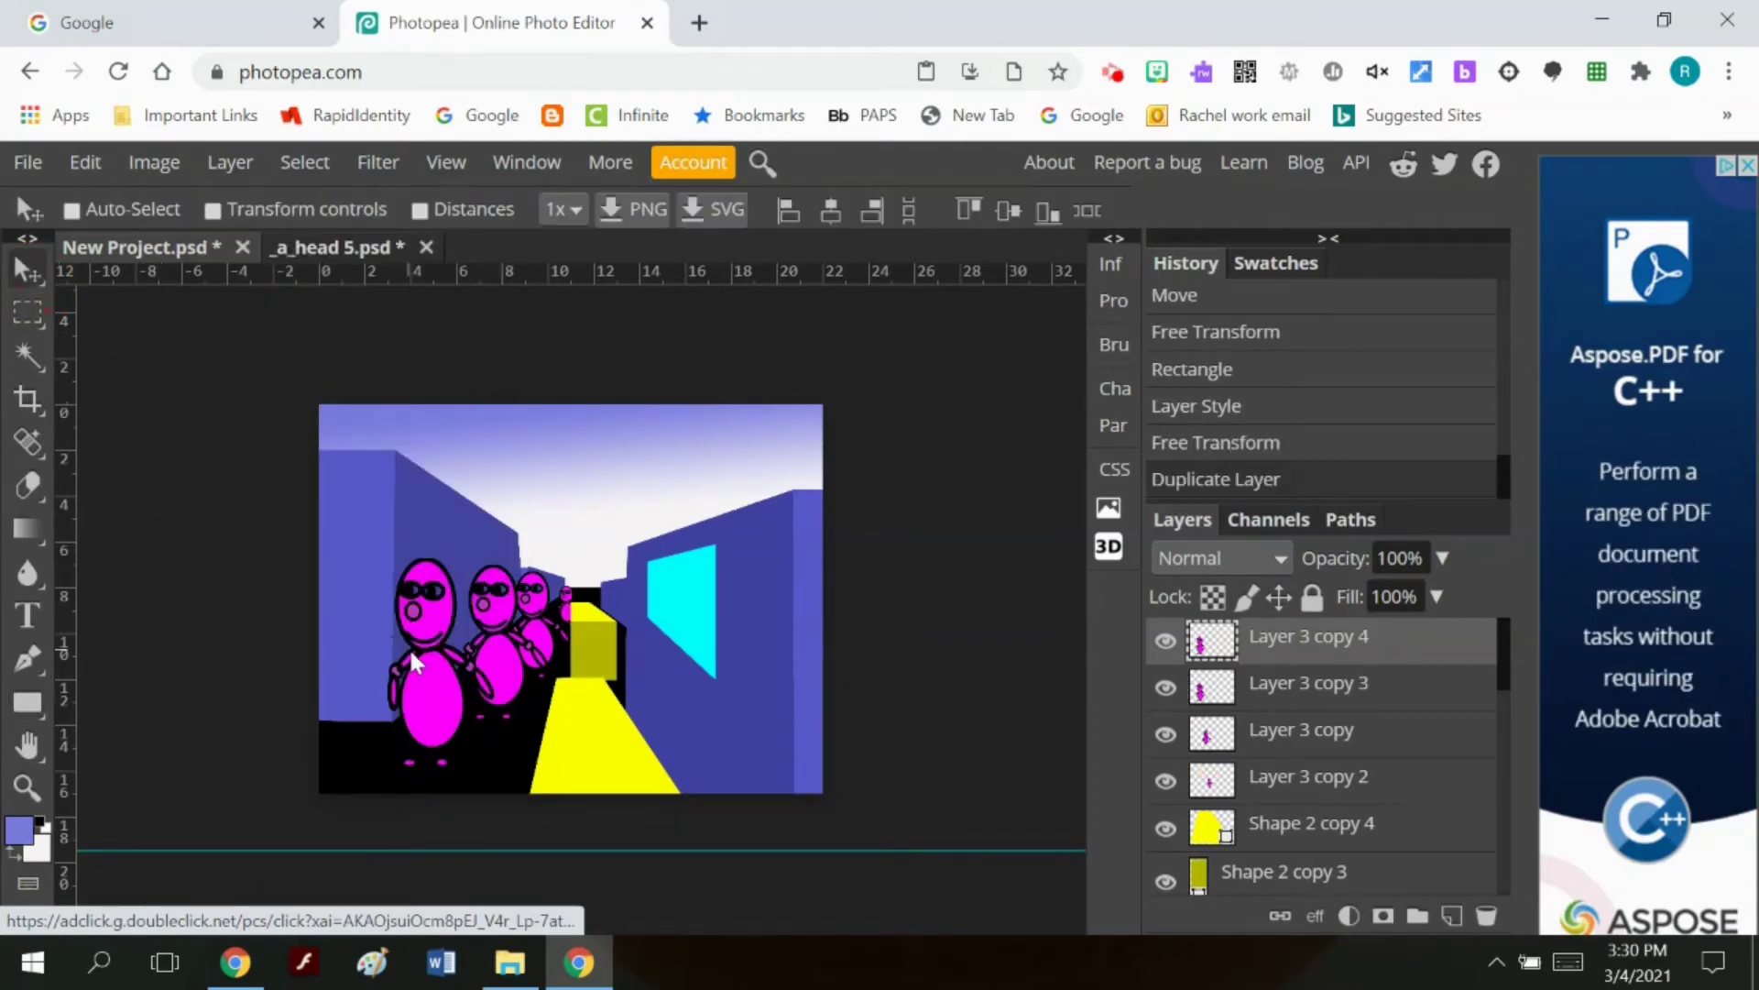
{"action": "left_click_drag", "start_coordinate": [424, 662], "coordinate": [685, 692]}
Step: Erase a diagonal strip across the copied figure along the cyan window's lower edge with a 326 px eraser, undoing the last stroke
{"action": "left_click", "coordinate": [27, 485]}
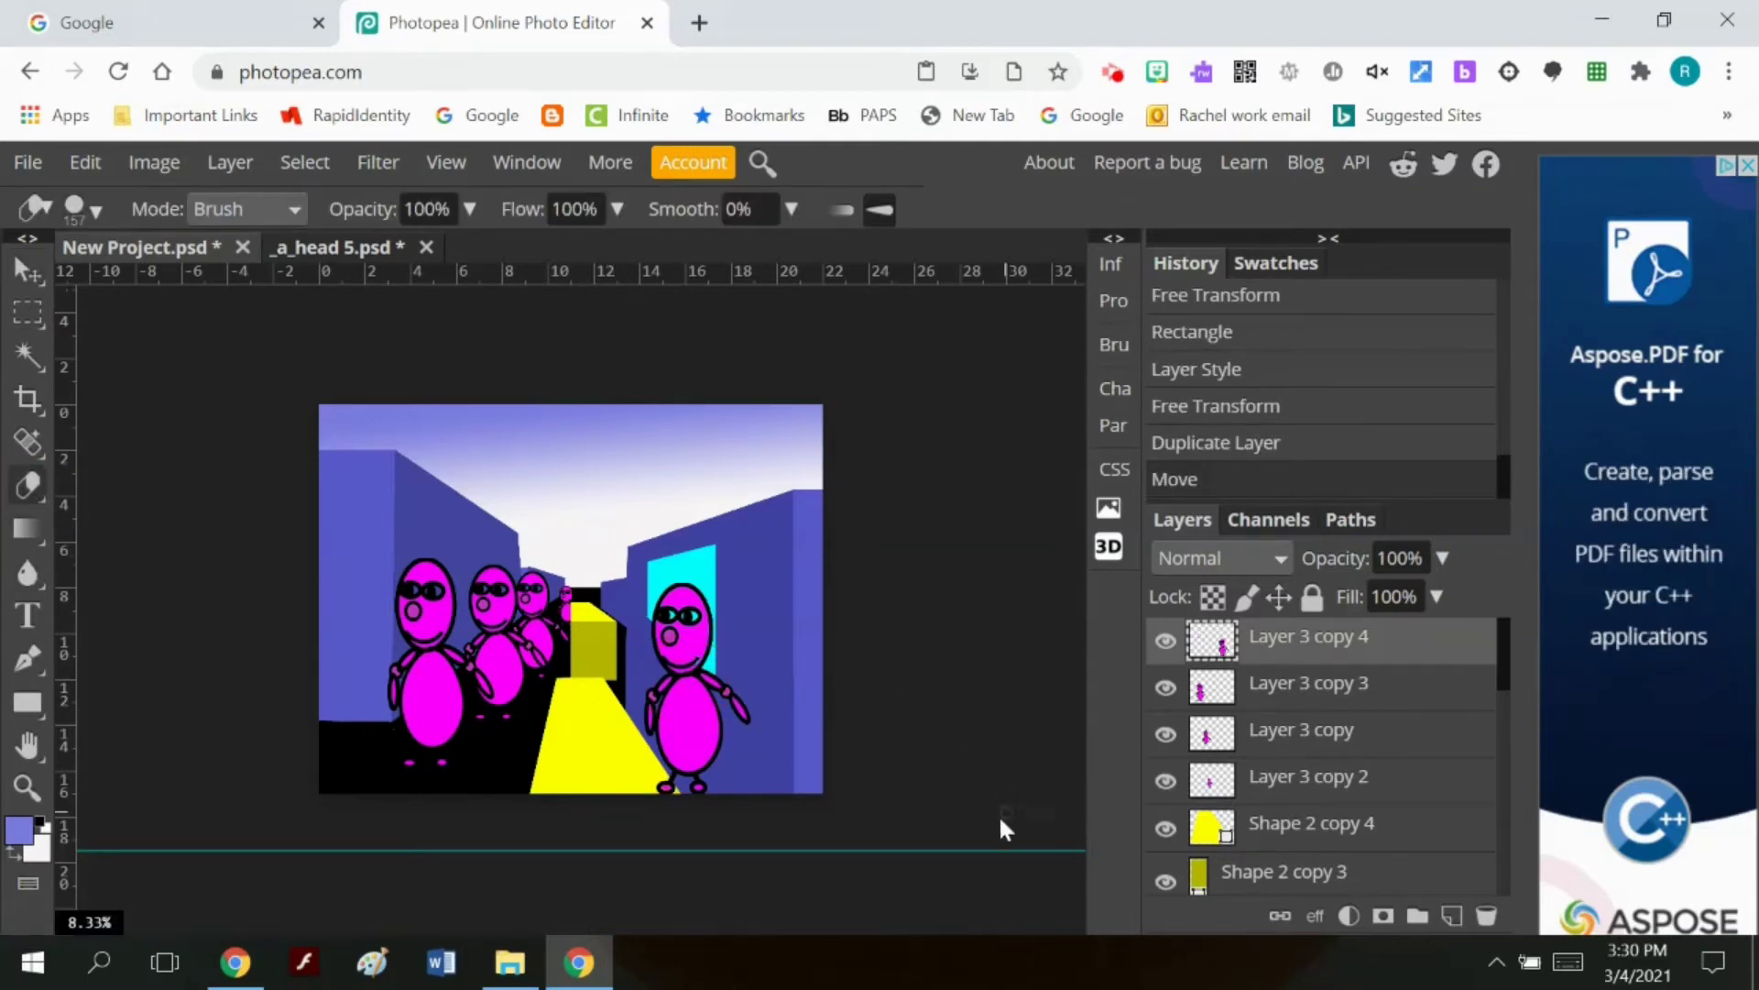
{"action": "left_click", "coordinate": [87, 208]}
{"action": "left_click", "coordinate": [279, 288]}
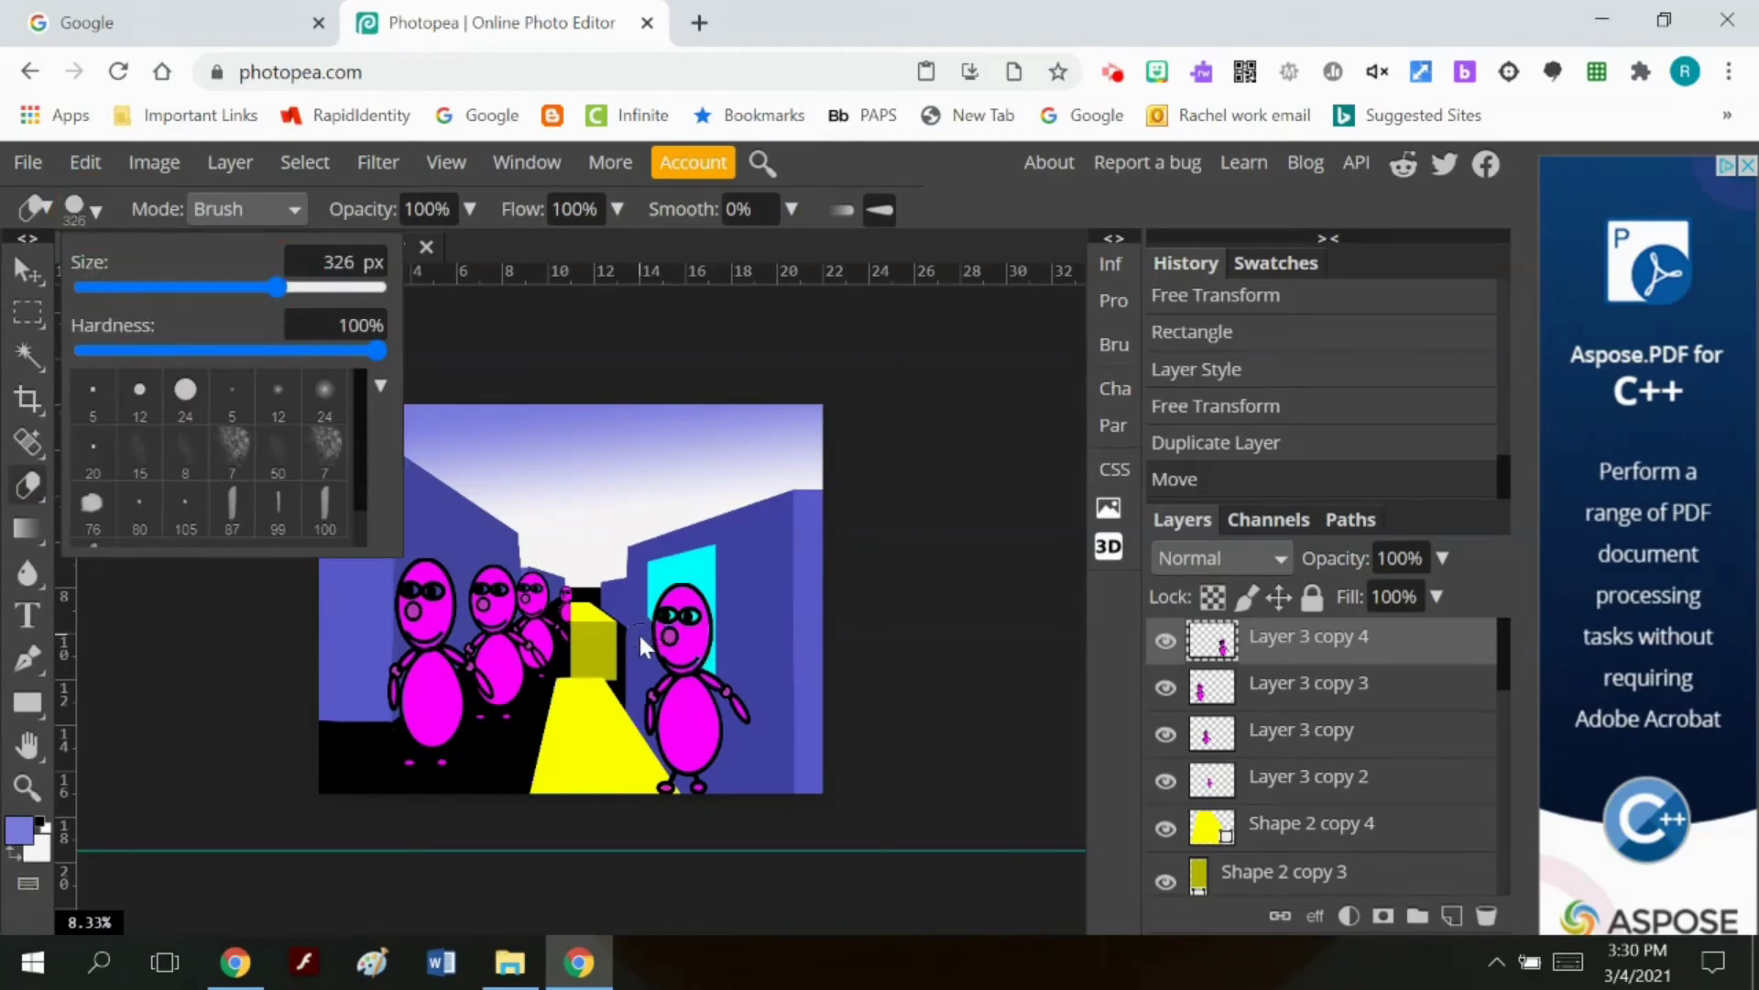
{"action": "left_click", "coordinate": [634, 619]}
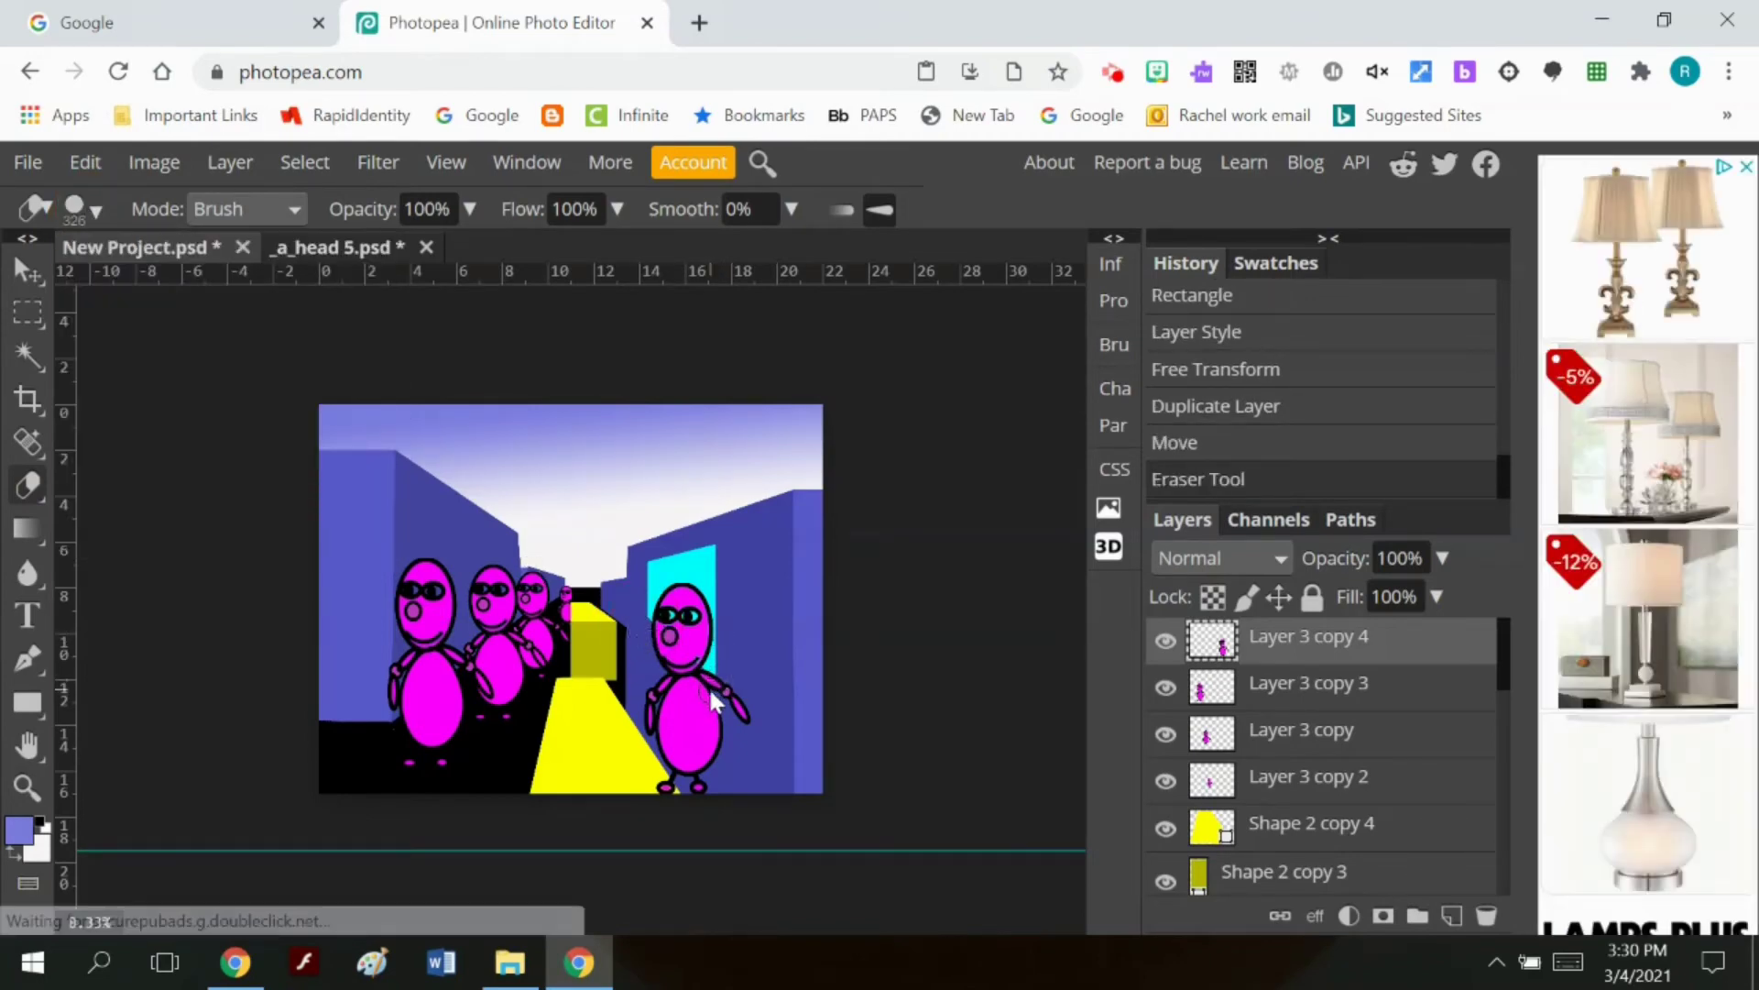
{"action": "left_click", "coordinate": [711, 695]}
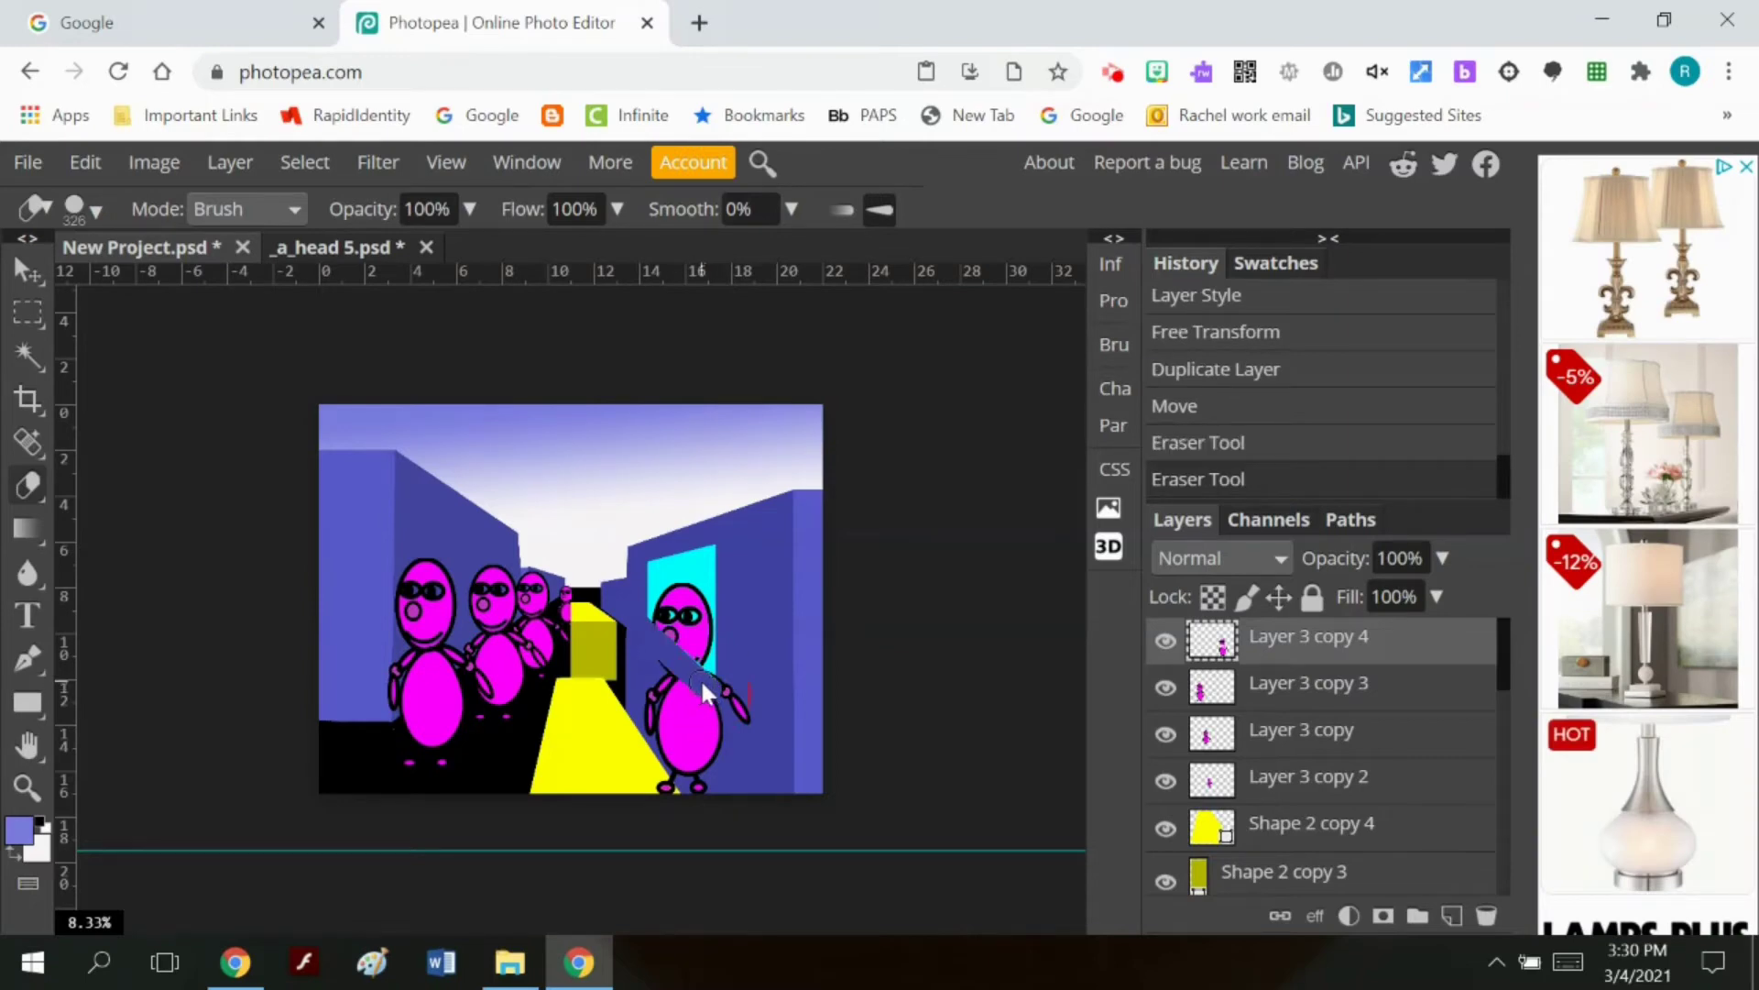
{"action": "left_click", "coordinate": [714, 696]}
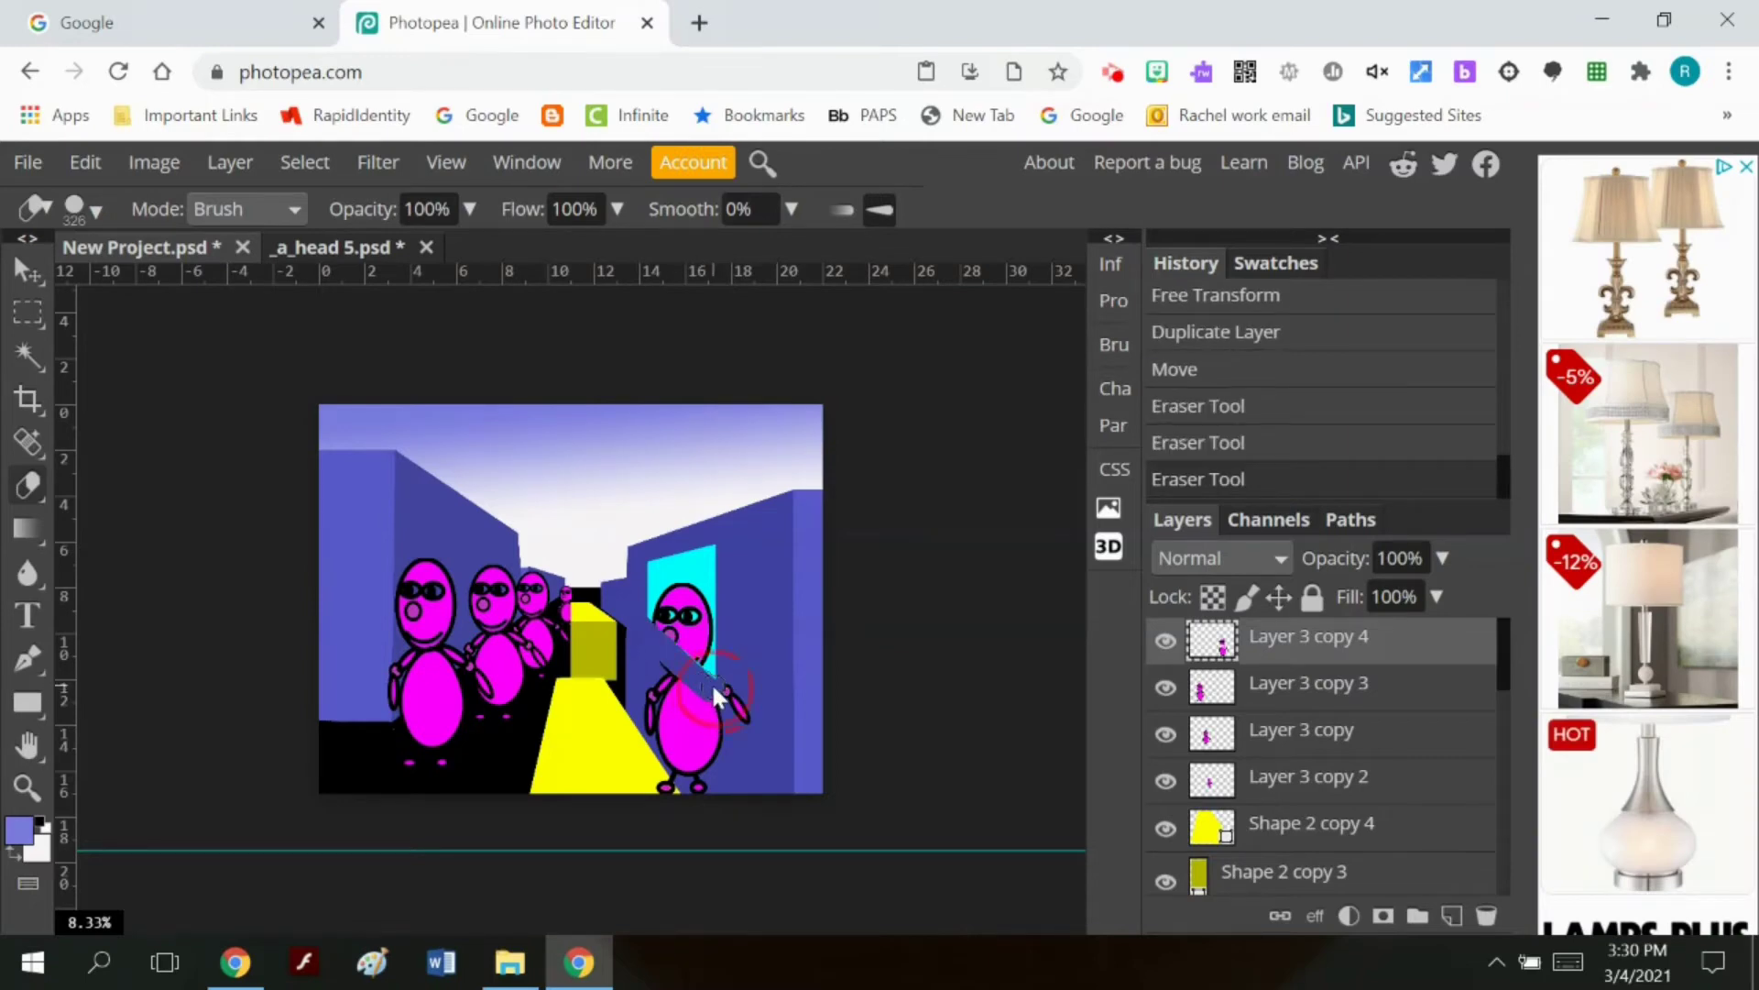
{"action": "left_click", "coordinate": [637, 634]}
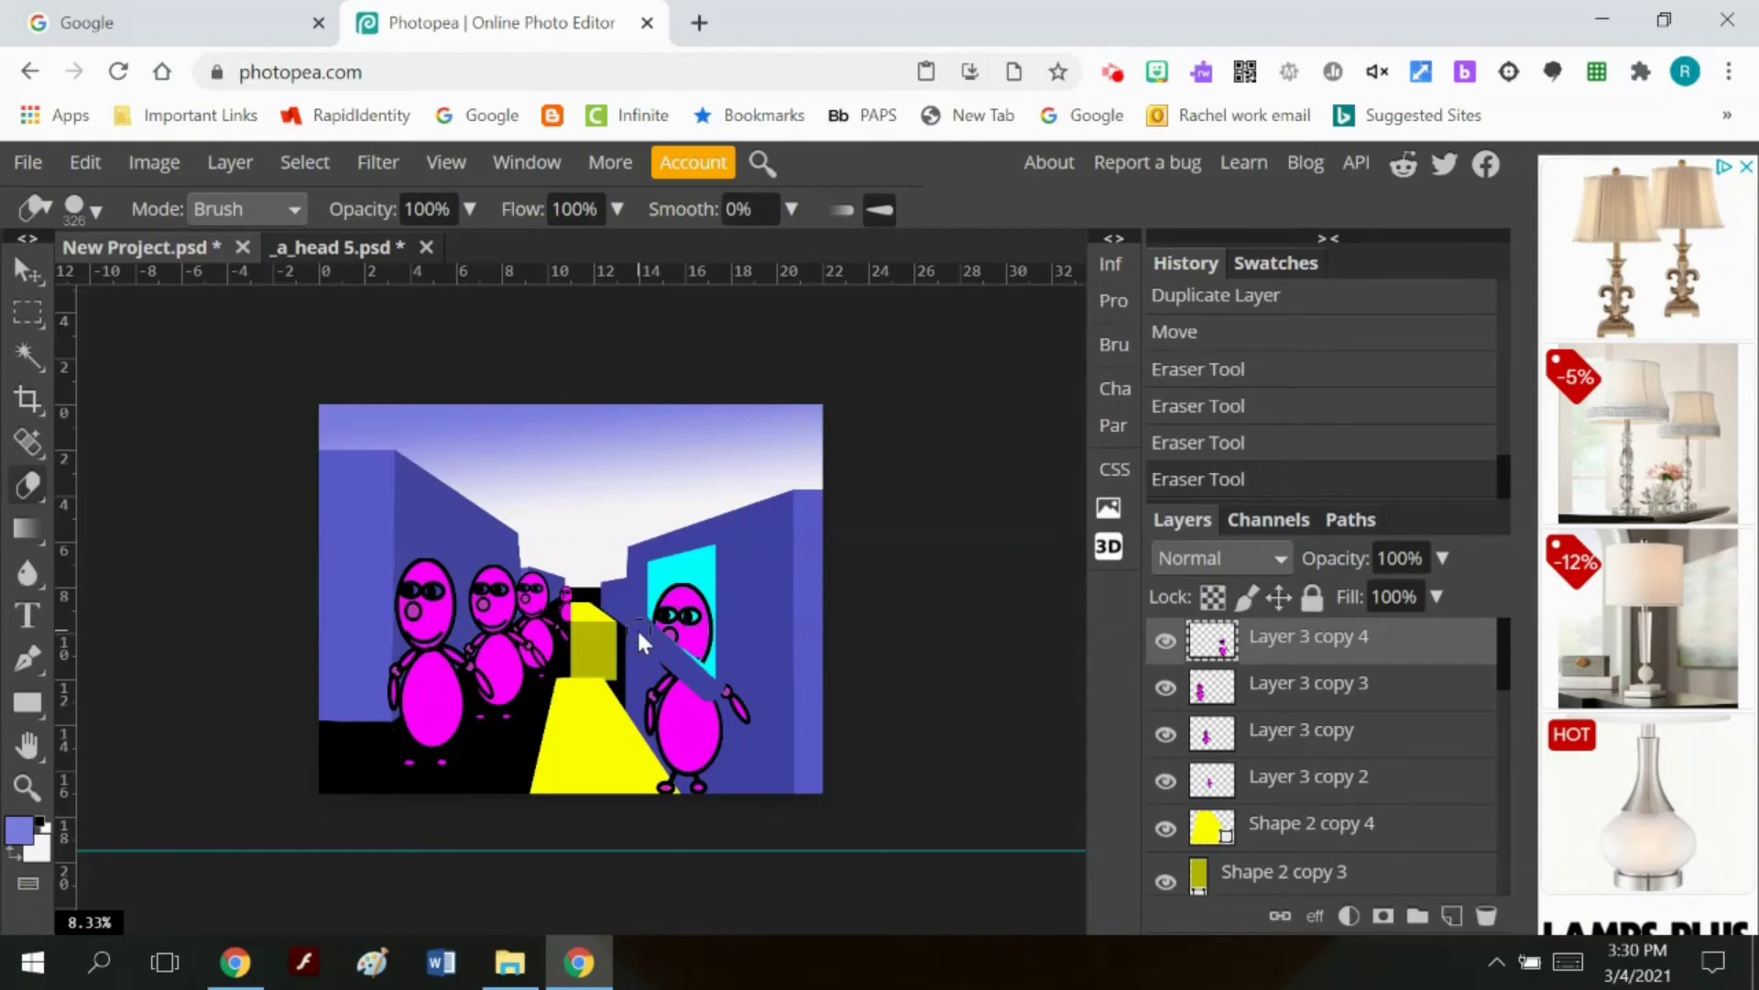
{"action": "key", "text": "ctrl+z"}
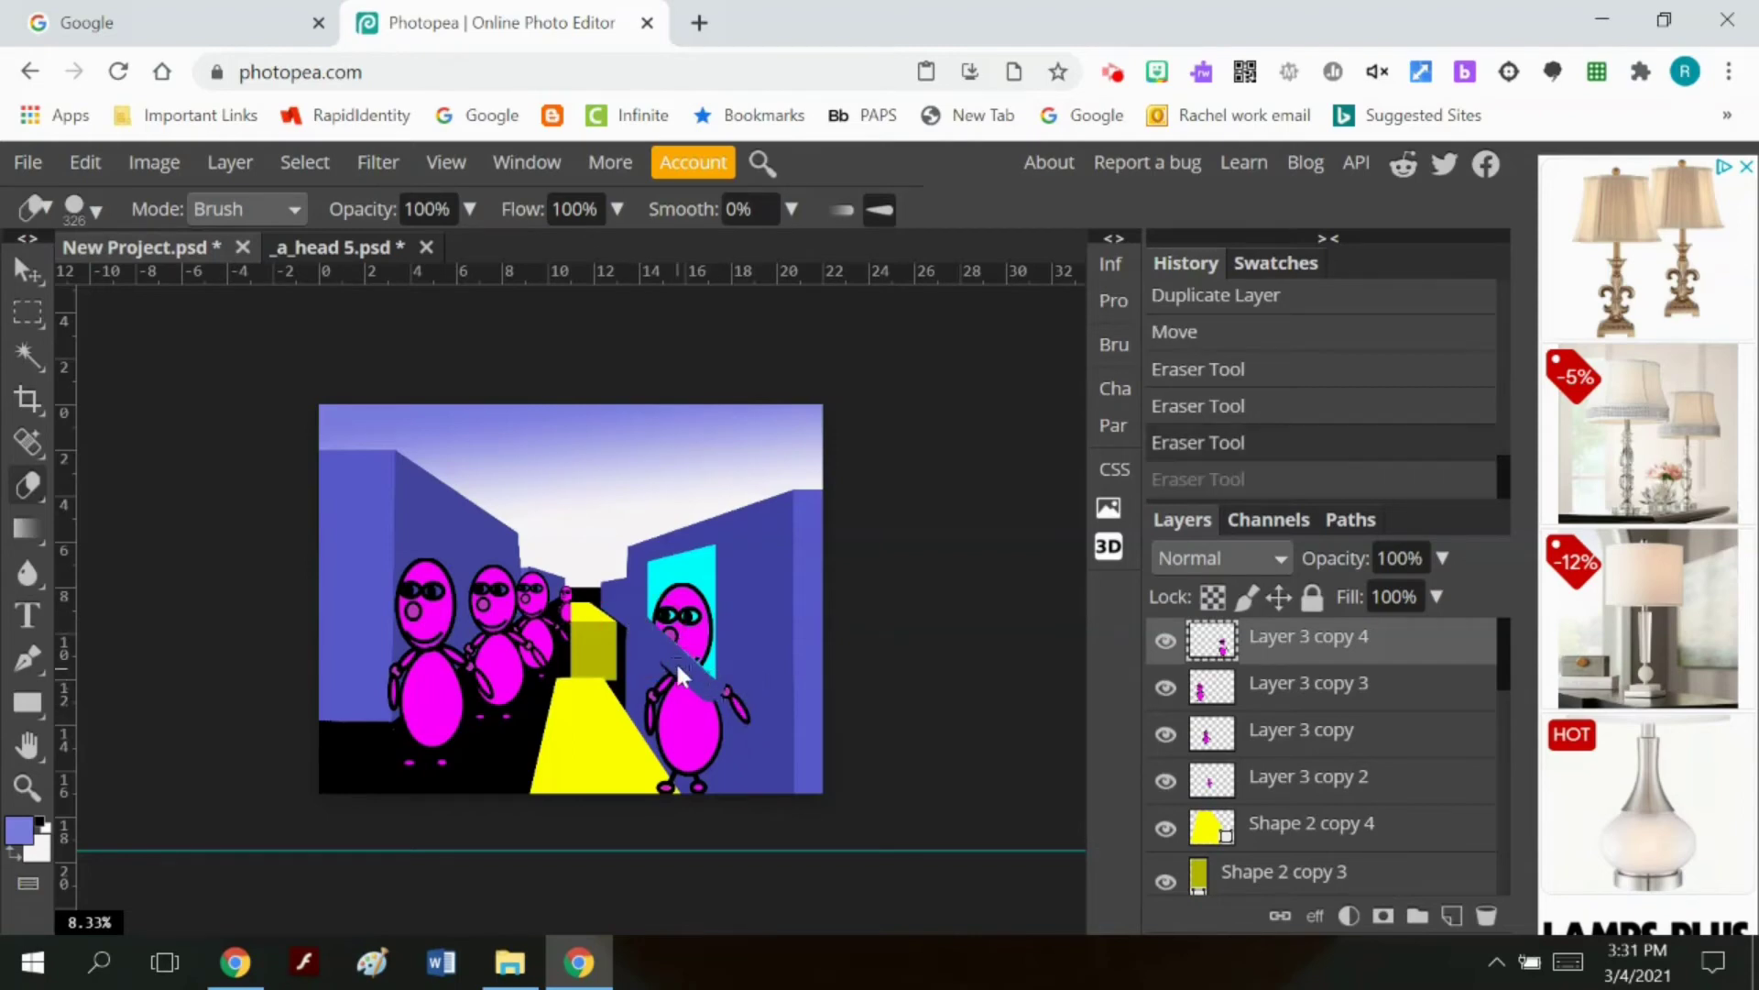
Step: Lower the copied figure slightly and erase its body outside the cyan window with a 456 px eraser
{"action": "left_click", "coordinate": [27, 268]}
{"action": "left_click_drag", "start_coordinate": [704, 641], "coordinate": [704, 650]}
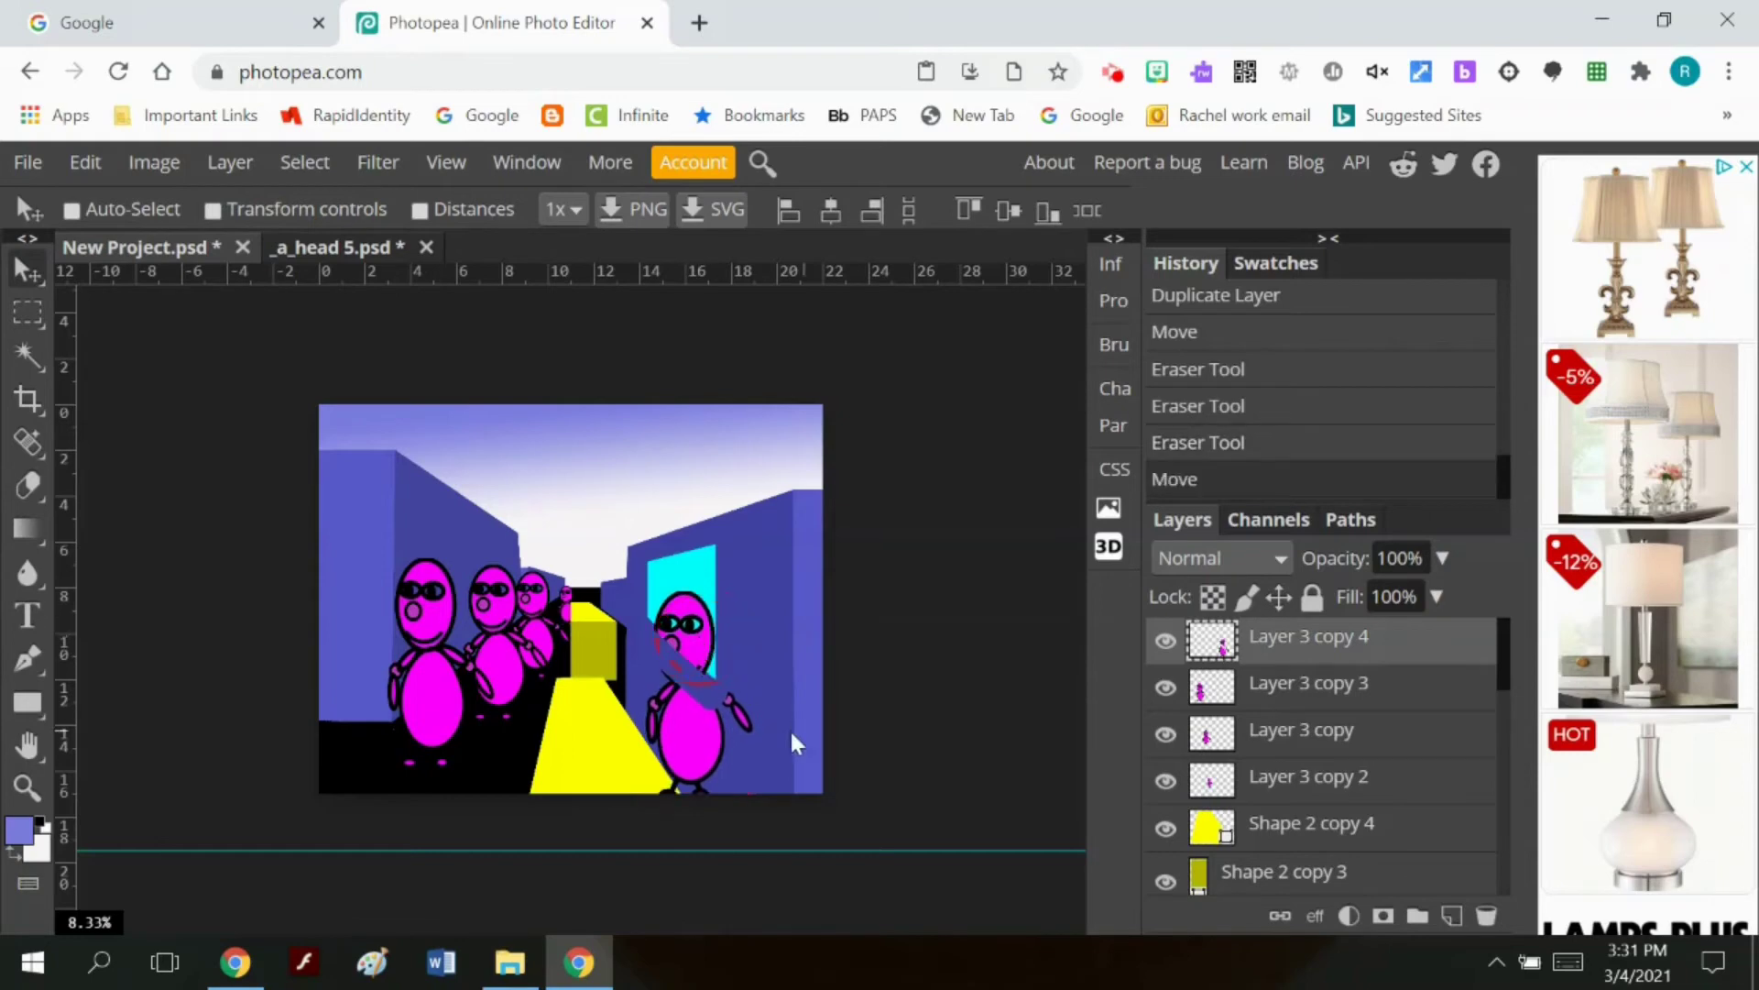
{"action": "left_click", "coordinate": [27, 485]}
{"action": "left_click", "coordinate": [87, 211]}
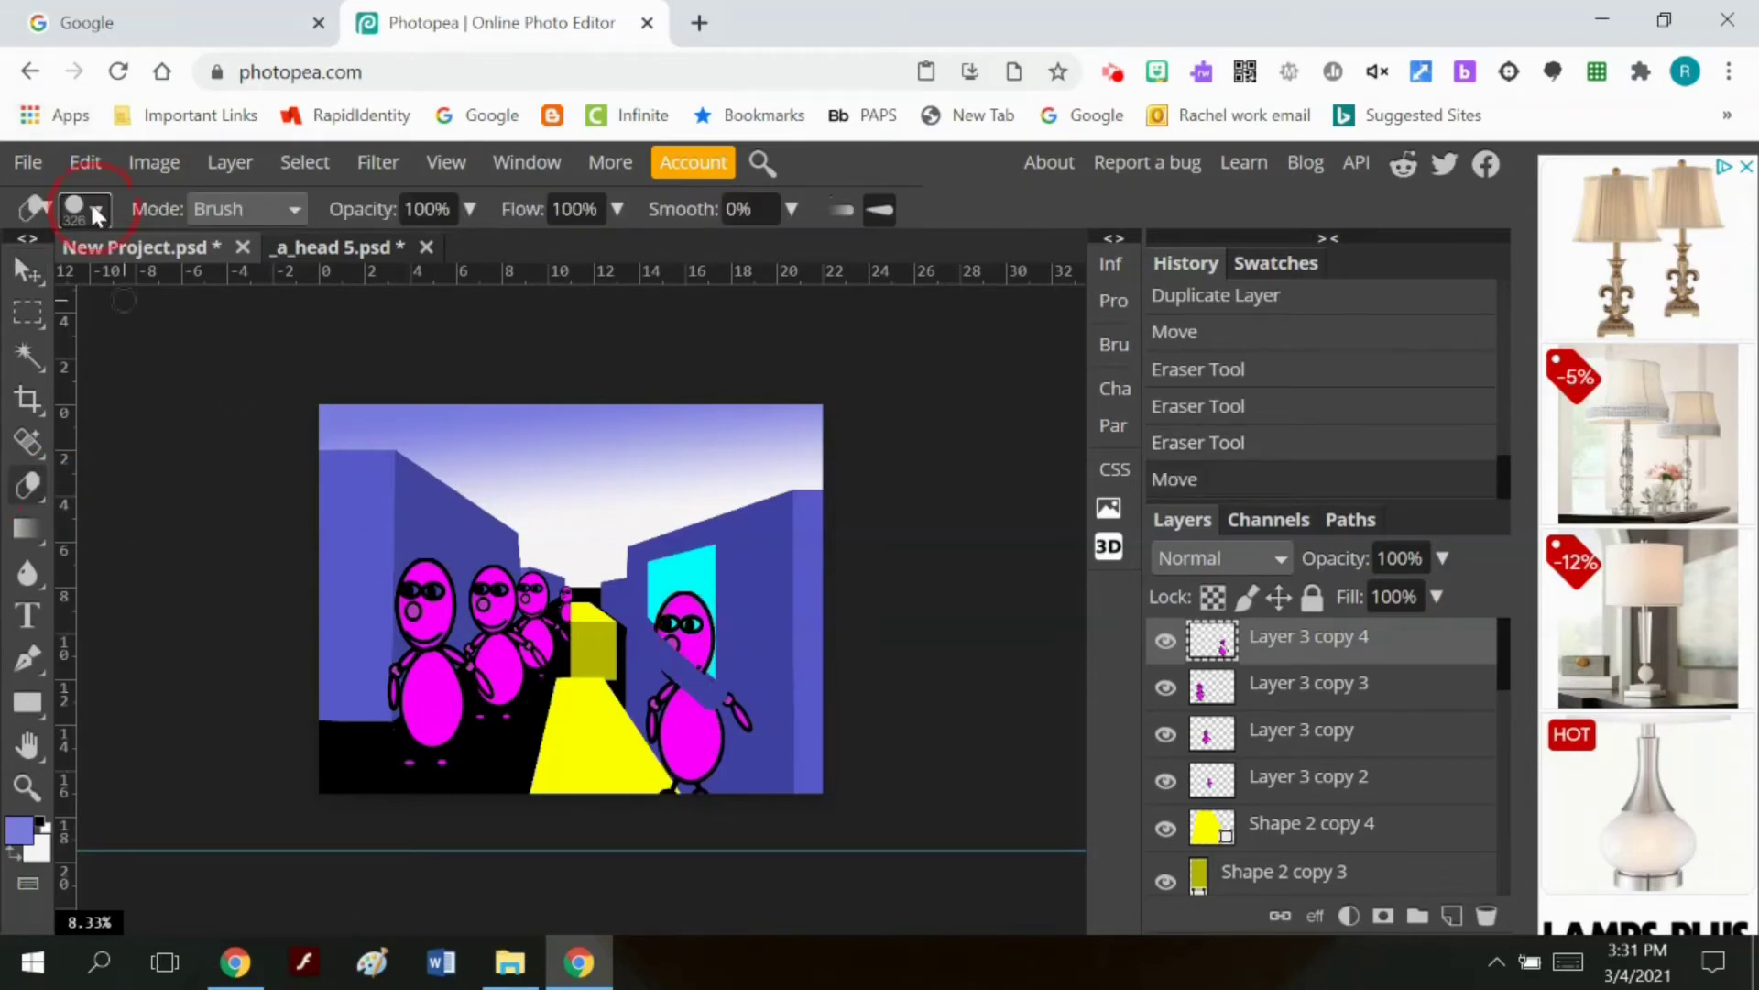
{"action": "left_click", "coordinate": [300, 291]}
{"action": "left_click", "coordinate": [724, 741]}
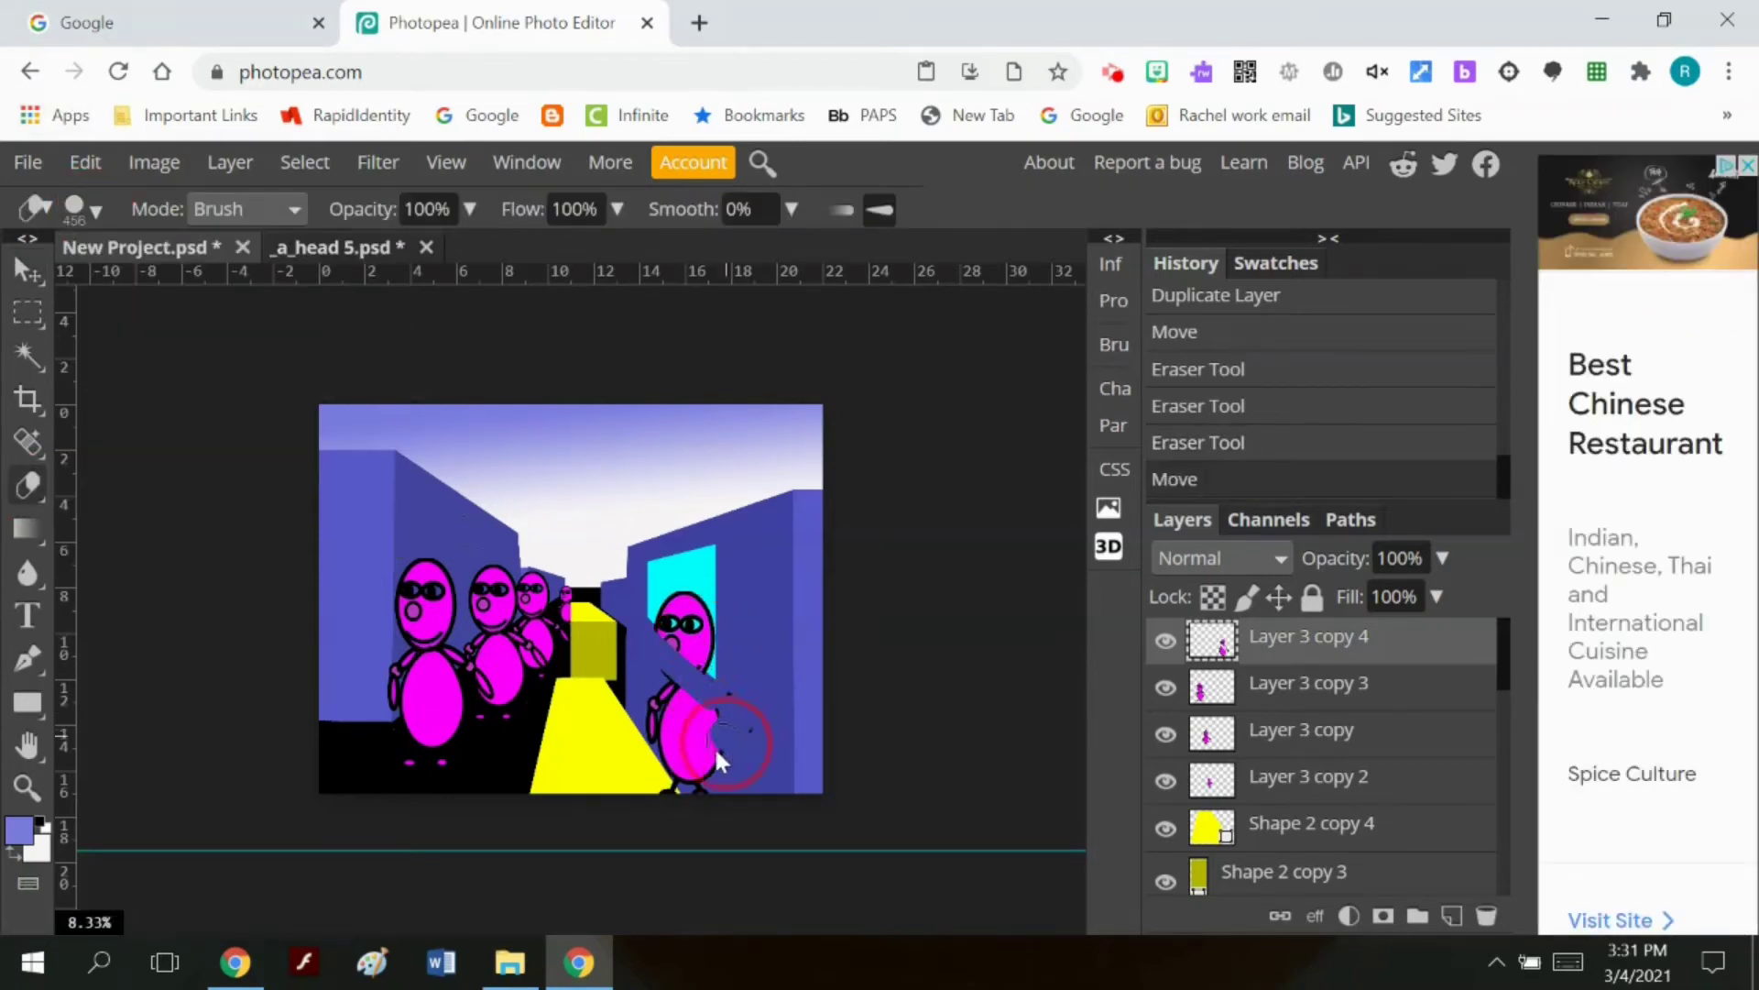
{"action": "mouse_move", "coordinate": [727, 717]}
{"action": "left_mouse_down"}
{"action": "mouse_move", "coordinate": [653, 690]}
{"action": "mouse_move", "coordinate": [678, 718]}
{"action": "mouse_move", "coordinate": [657, 712]}
{"action": "mouse_move", "coordinate": [684, 832]}
{"action": "mouse_move", "coordinate": [725, 841]}
{"action": "mouse_move", "coordinate": [900, 653]}
{"action": "left_mouse_up"}
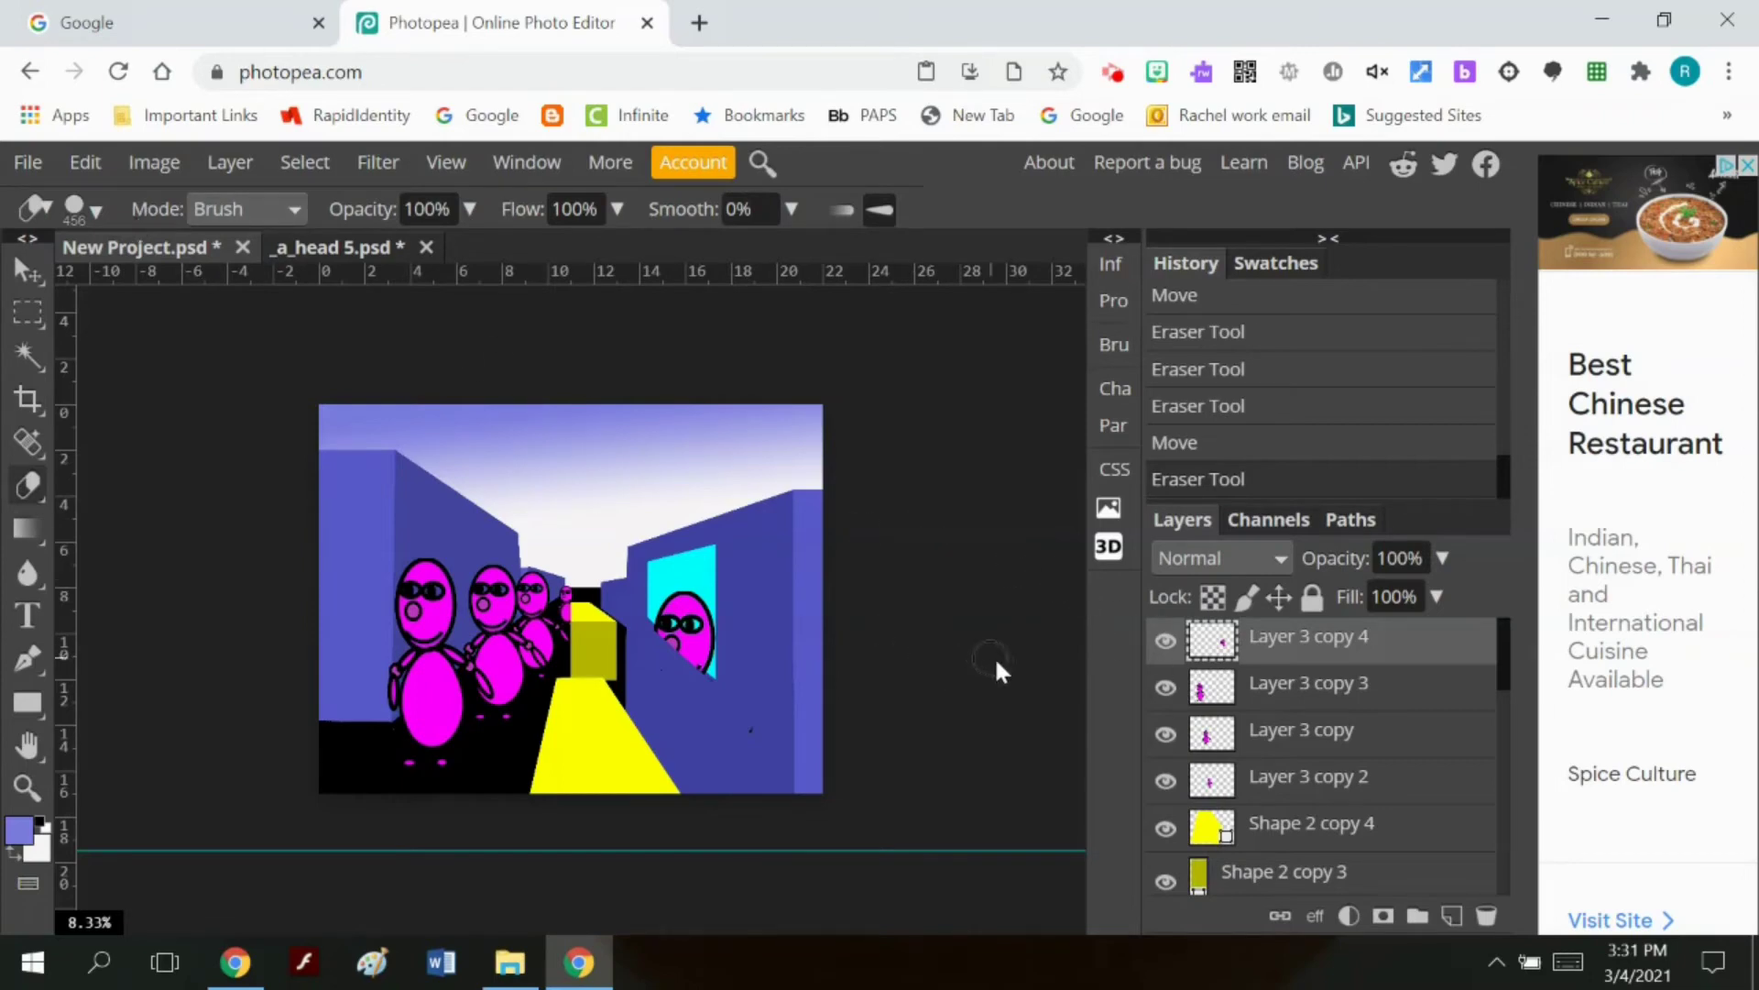
Step: Try the Dissolve, Darken, Multiply, Color Burn, Linear Burn and Darker Color blend modes on Layer 3 copy 4
{"action": "scroll", "coordinate": [1326, 712], "scroll_direction": "down", "scroll_amount": 6}
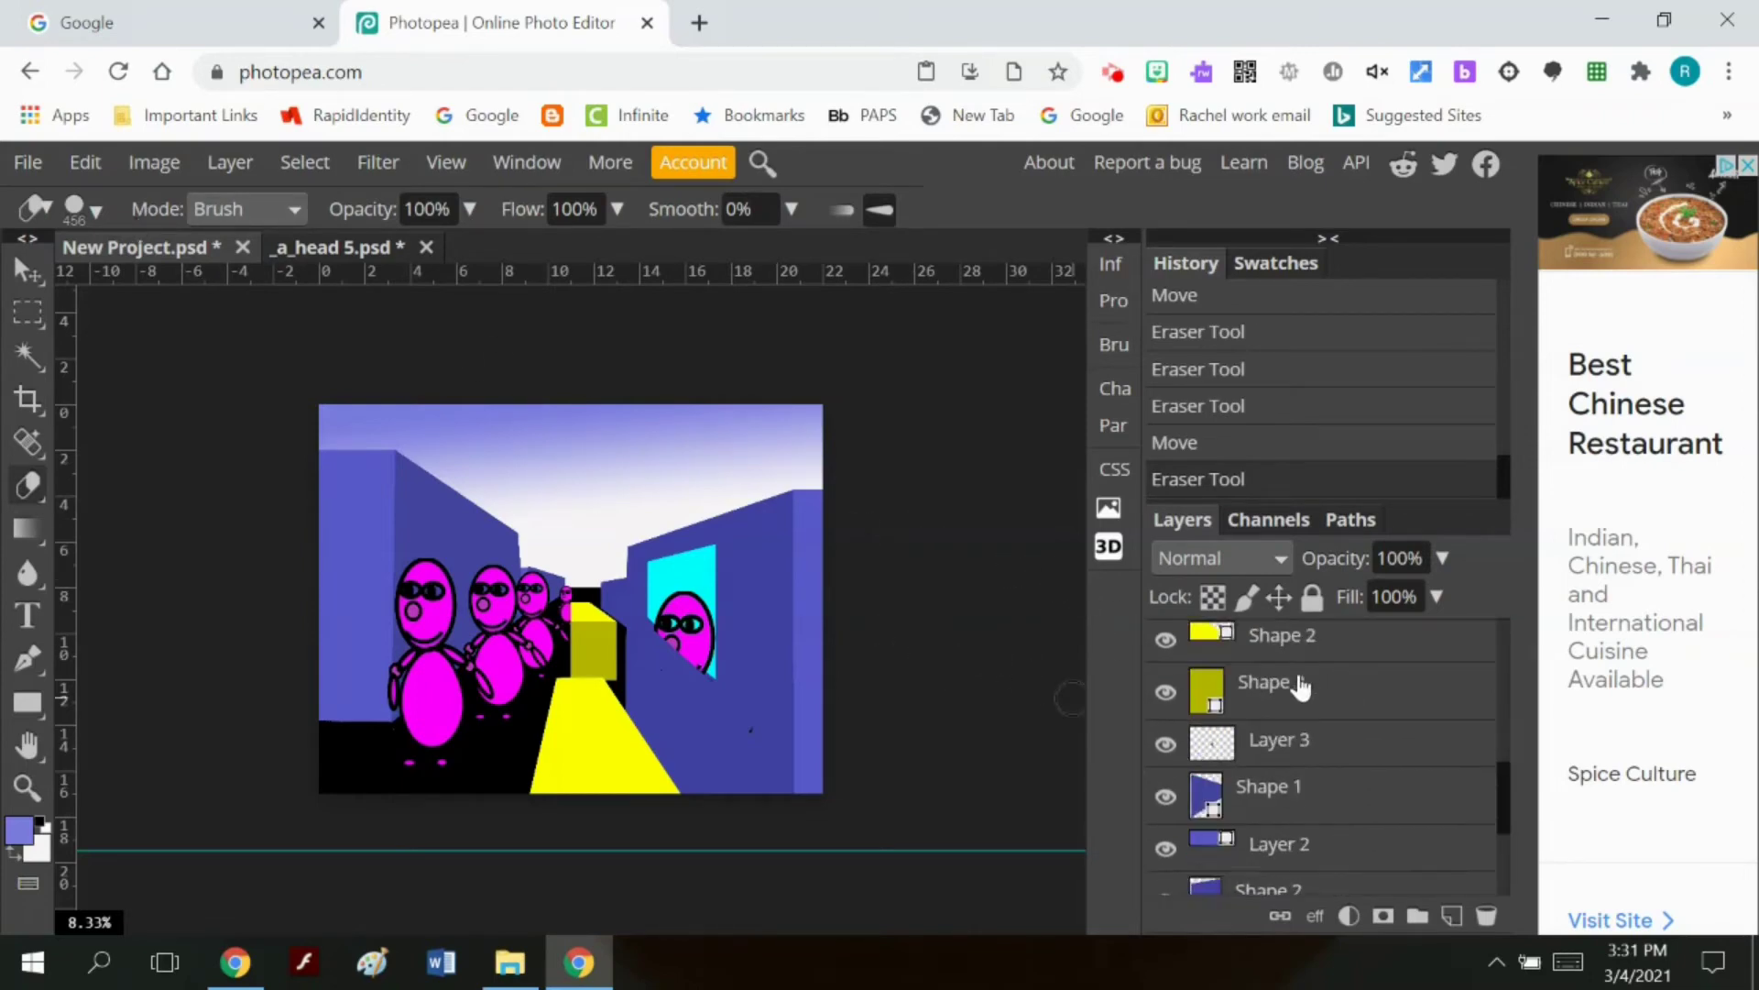
{"action": "scroll", "coordinate": [1273, 737], "scroll_direction": "up", "scroll_amount": 3}
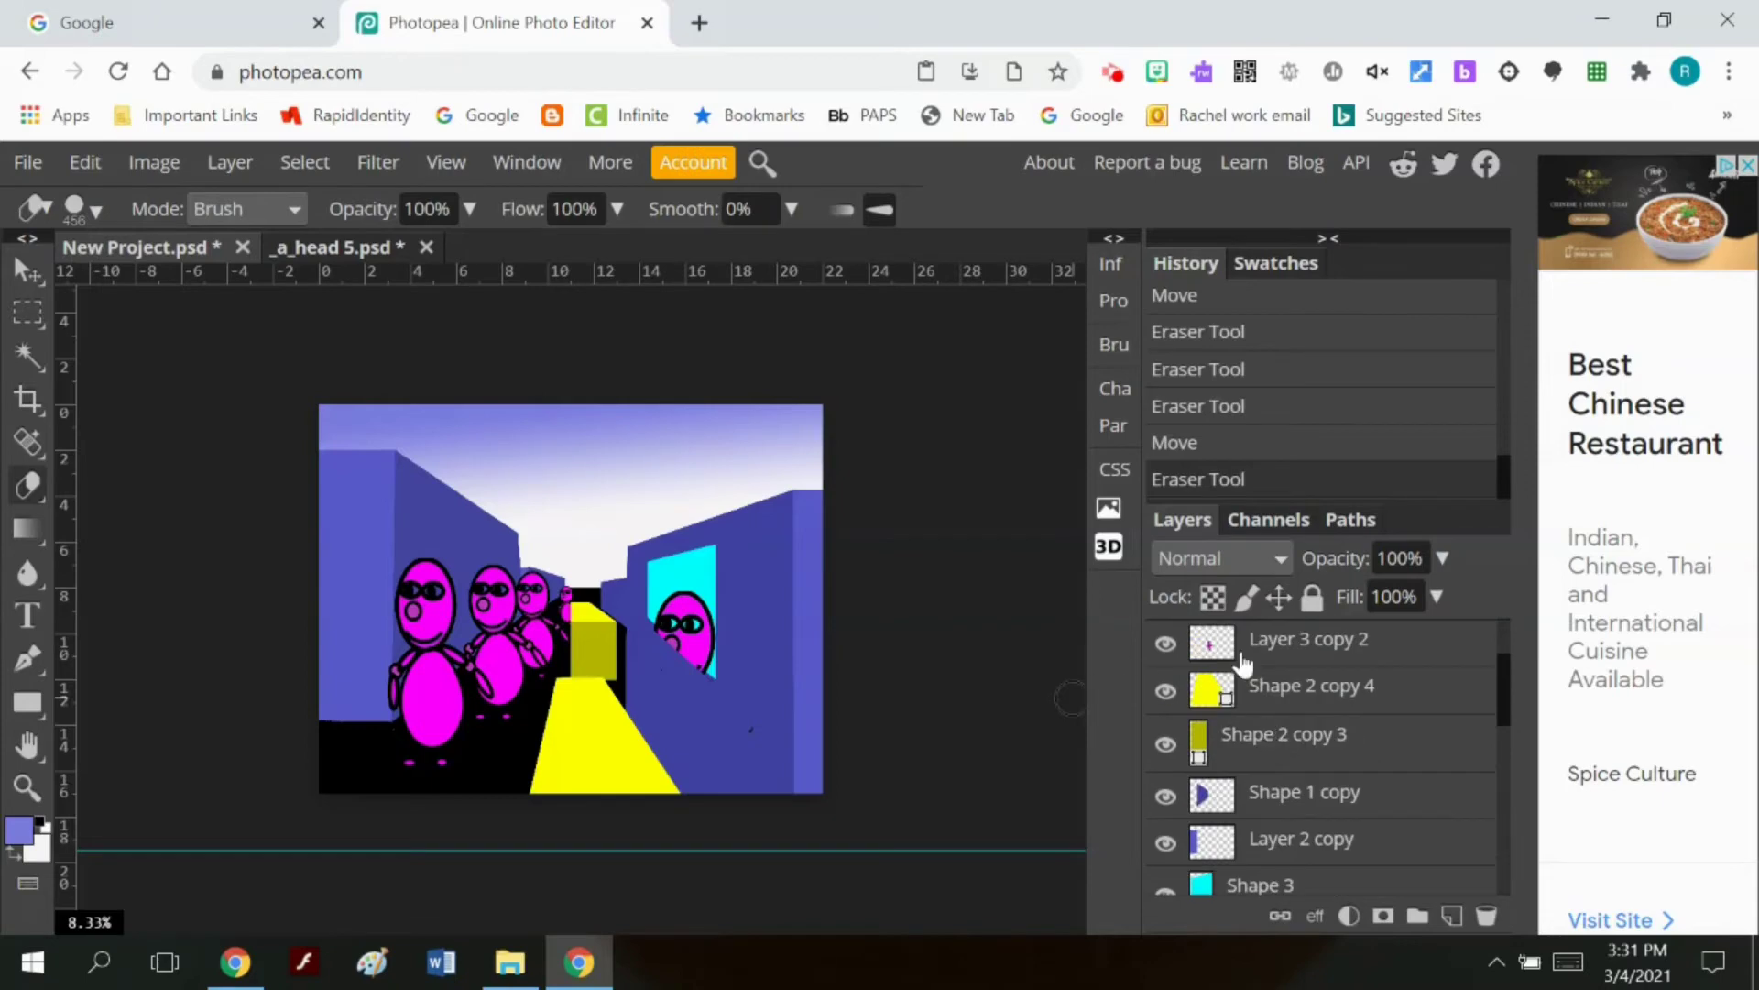
{"action": "scroll", "coordinate": [1287, 660], "scroll_direction": "up", "scroll_amount": 3}
{"action": "left_click", "coordinate": [1261, 559]}
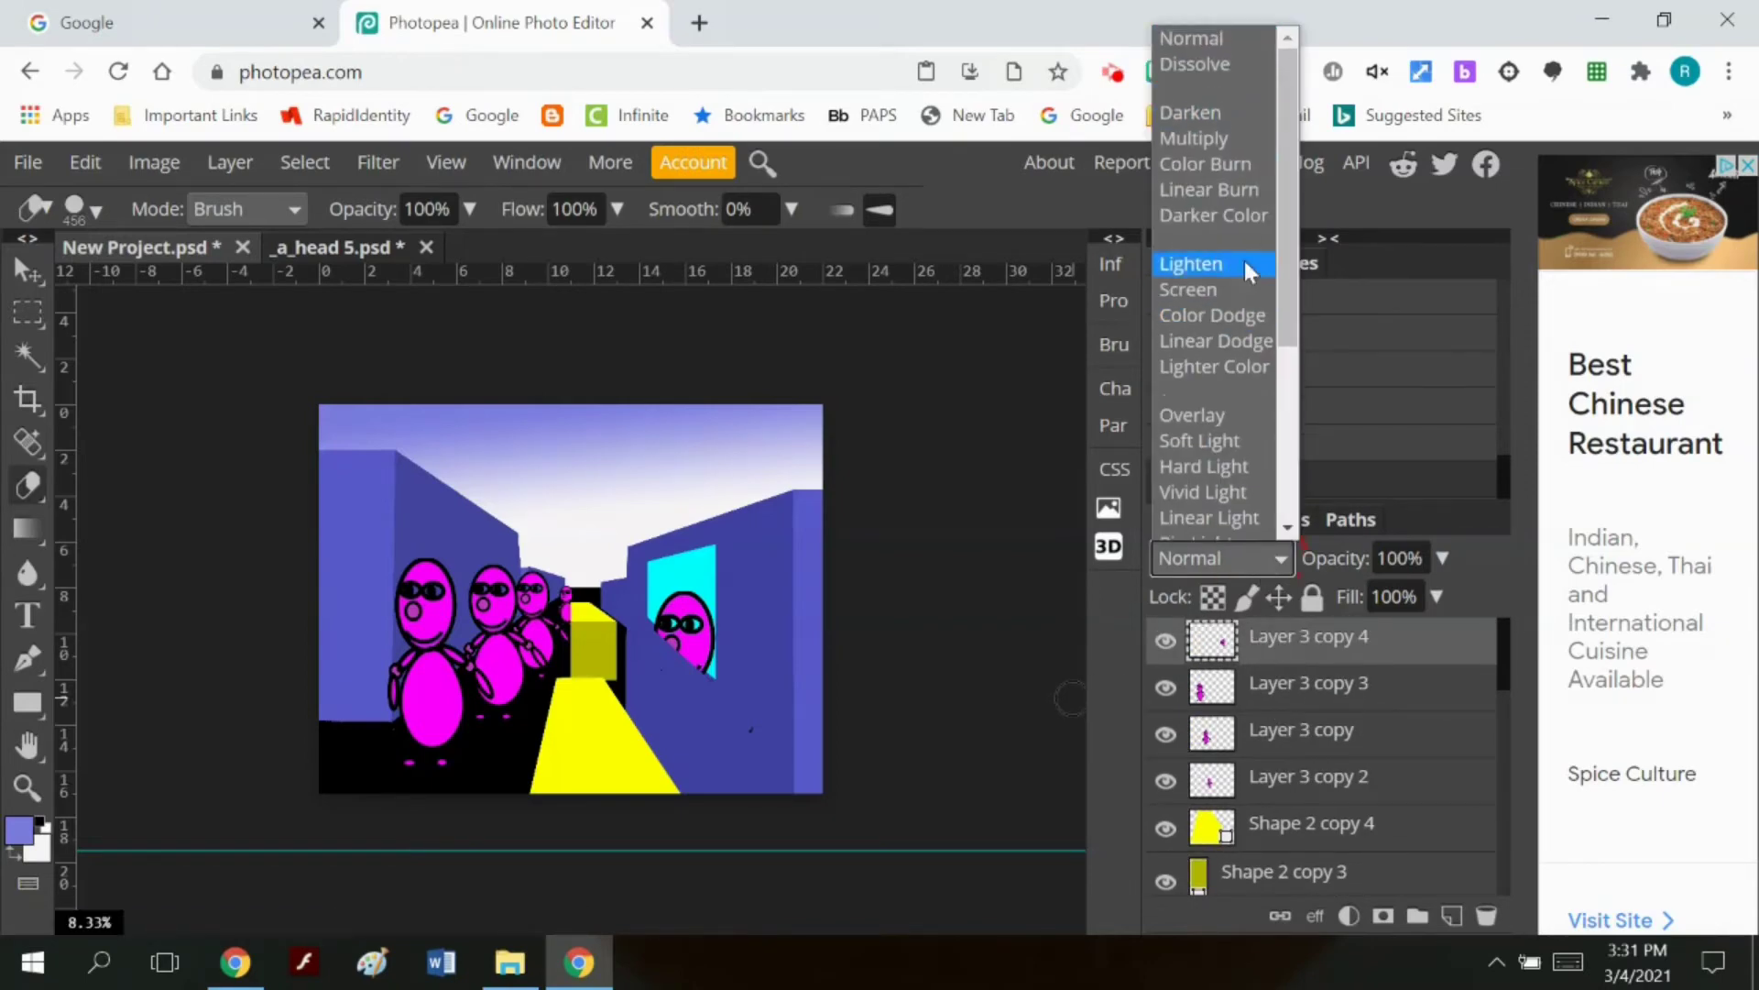
{"action": "left_click", "coordinate": [1223, 59]}
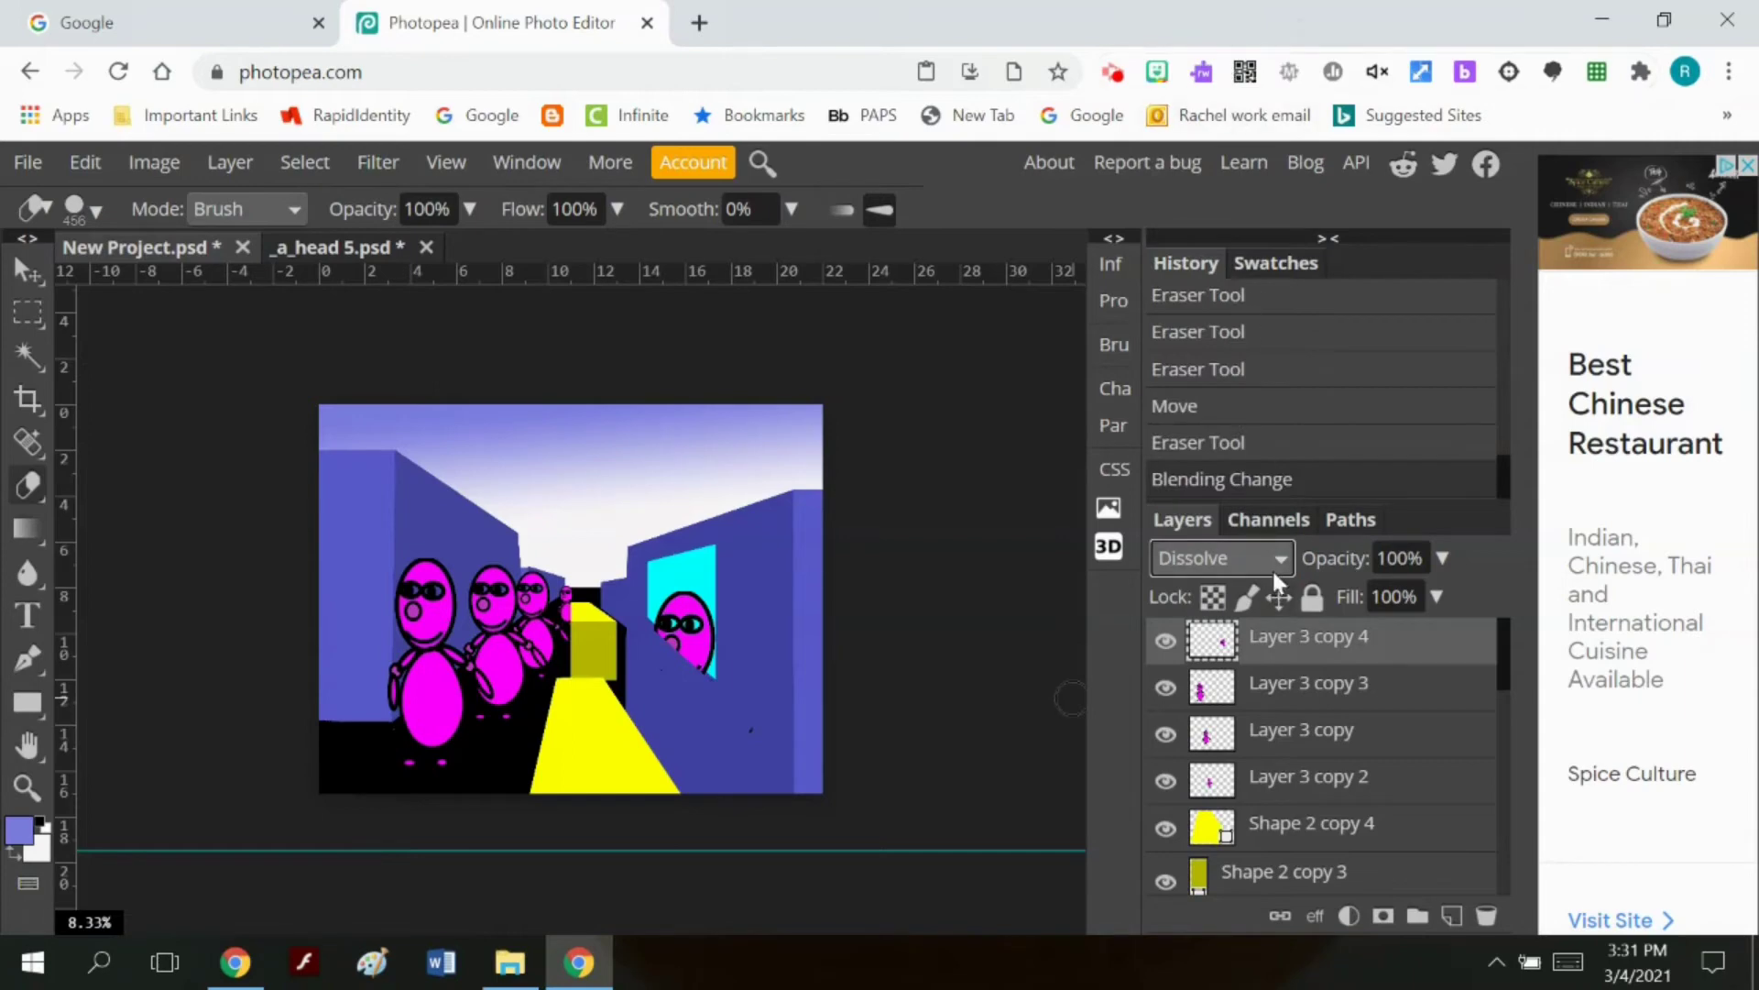
{"action": "left_click", "coordinate": [1273, 570]}
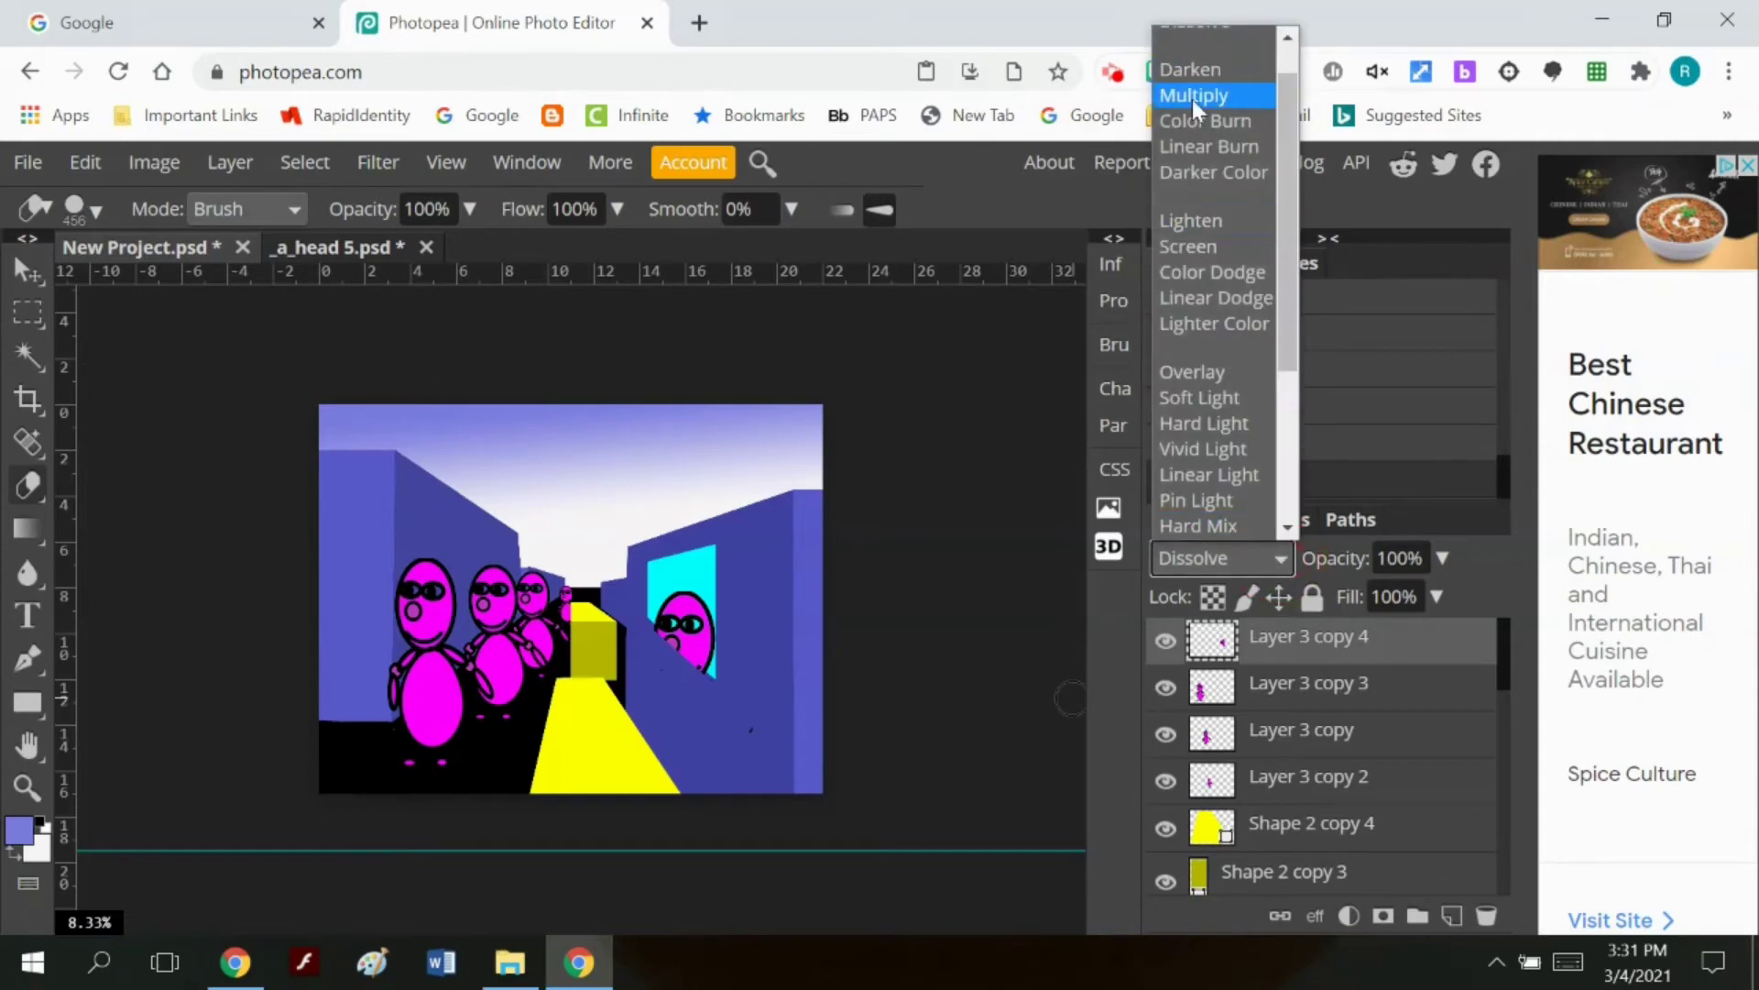
{"action": "left_click", "coordinate": [1191, 64]}
{"action": "left_click", "coordinate": [1281, 557]}
{"action": "left_click", "coordinate": [1203, 138]}
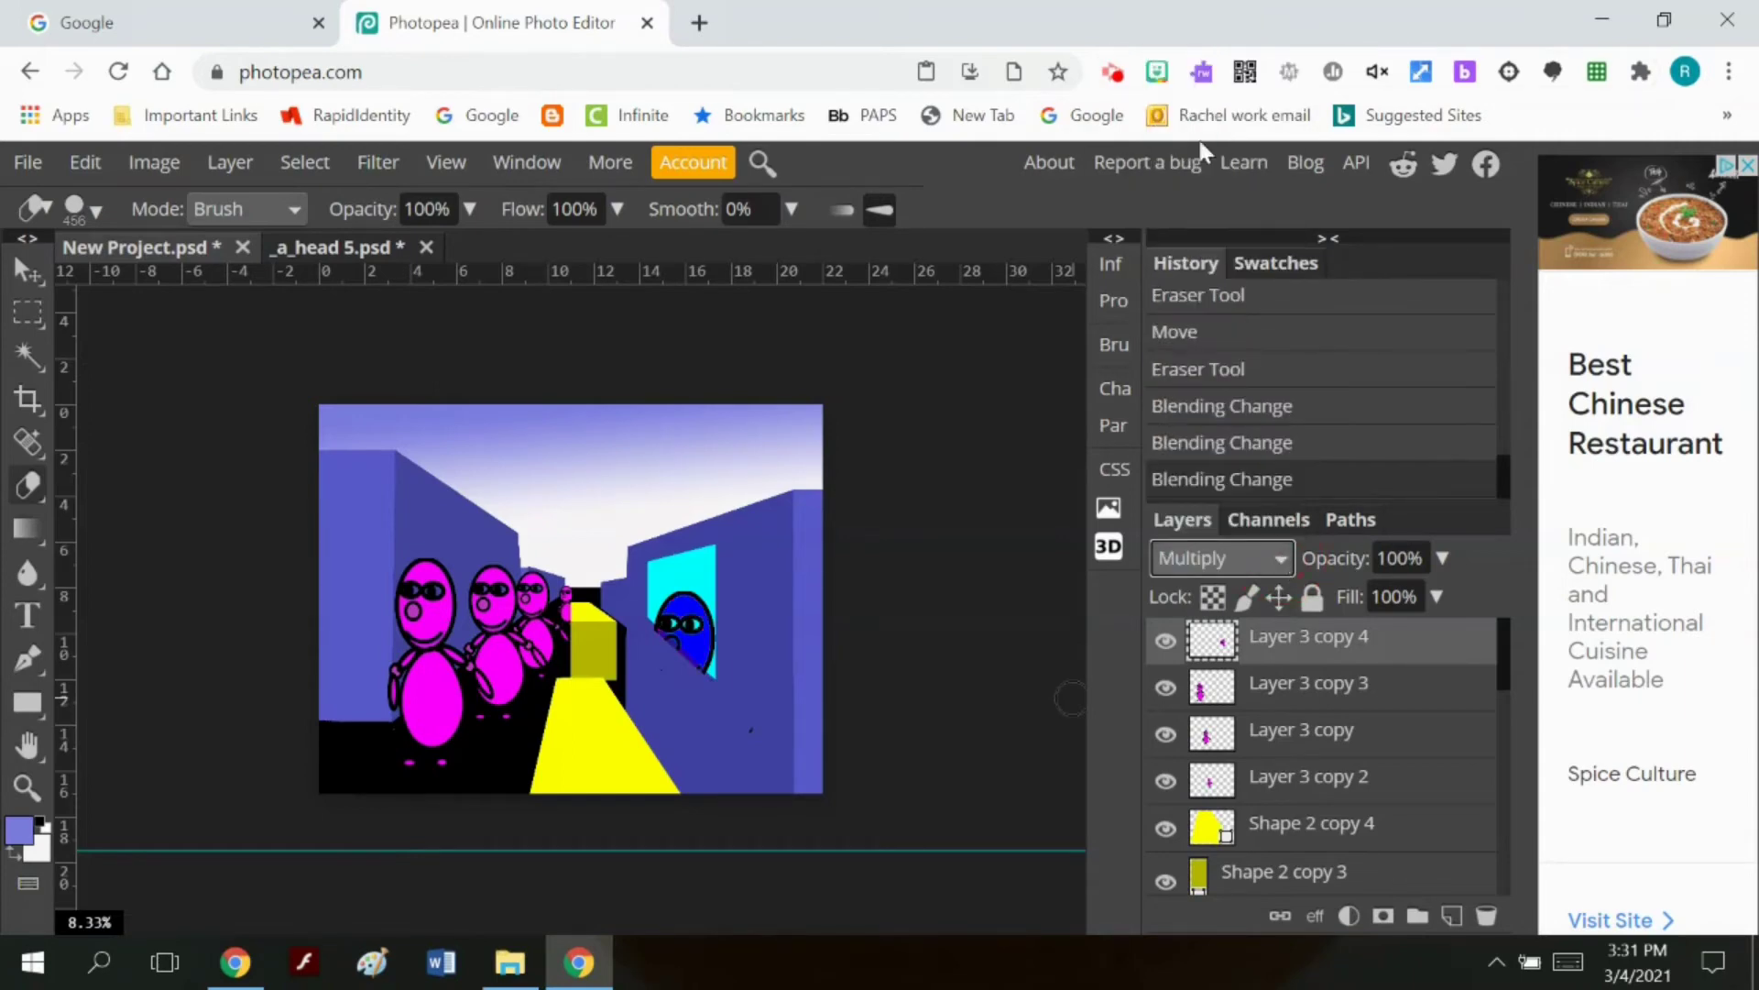
{"action": "left_click", "coordinate": [1278, 553]}
{"action": "left_click", "coordinate": [1217, 123]}
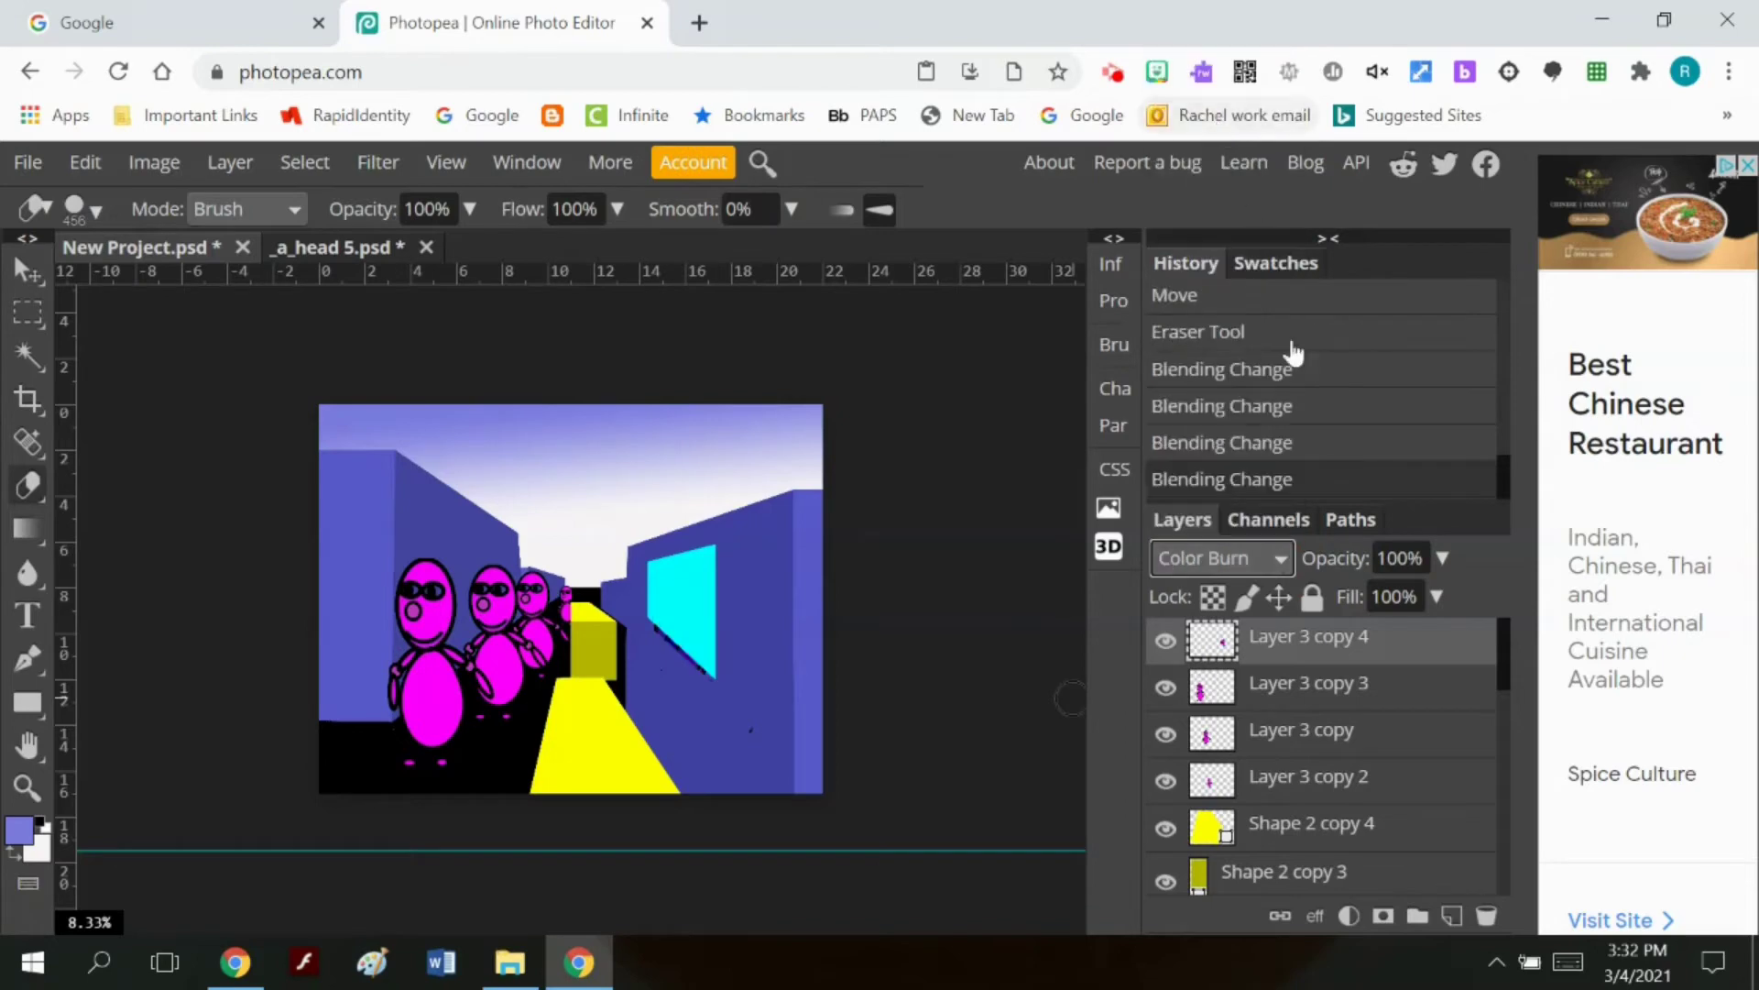
{"action": "left_click", "coordinate": [1261, 561]}
{"action": "left_click", "coordinate": [1193, 173]}
{"action": "left_click", "coordinate": [1273, 554]}
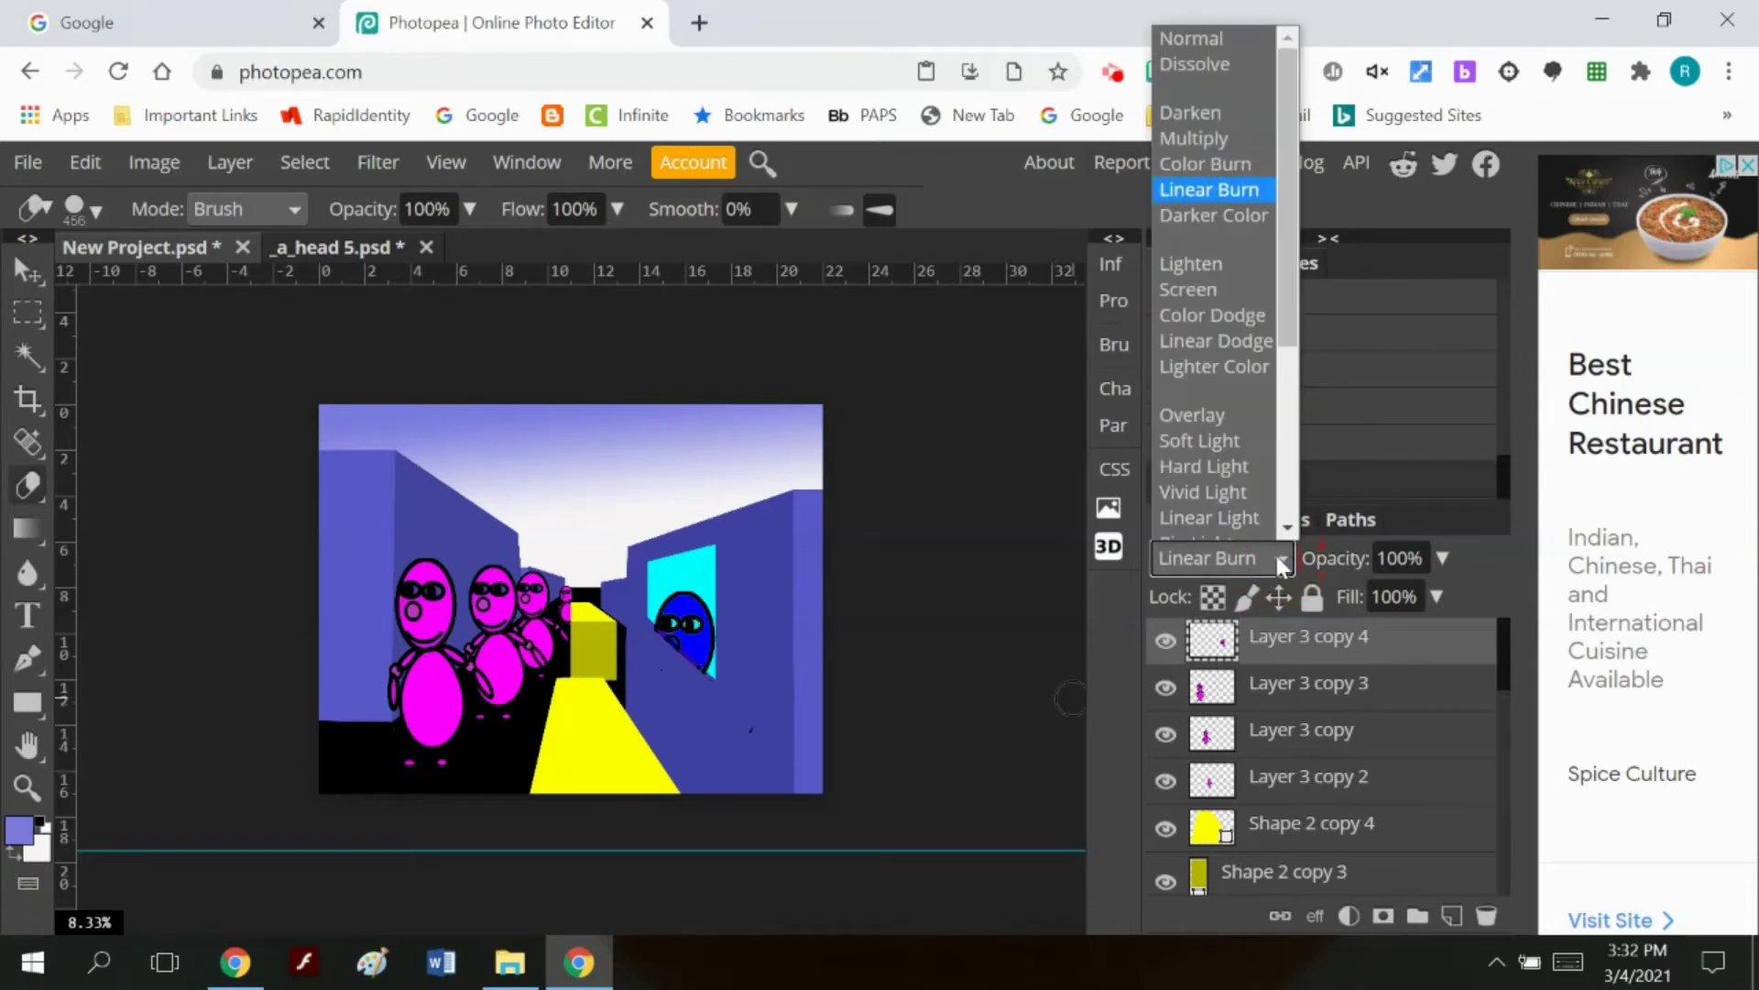
{"action": "left_click", "coordinate": [1224, 198]}
Step: Try the Lighten, Screen, Overlay, Hard Light and Pin Light blend modes on Layer 3 copy 4, and return it to Normal
{"action": "left_click", "coordinate": [1281, 555]}
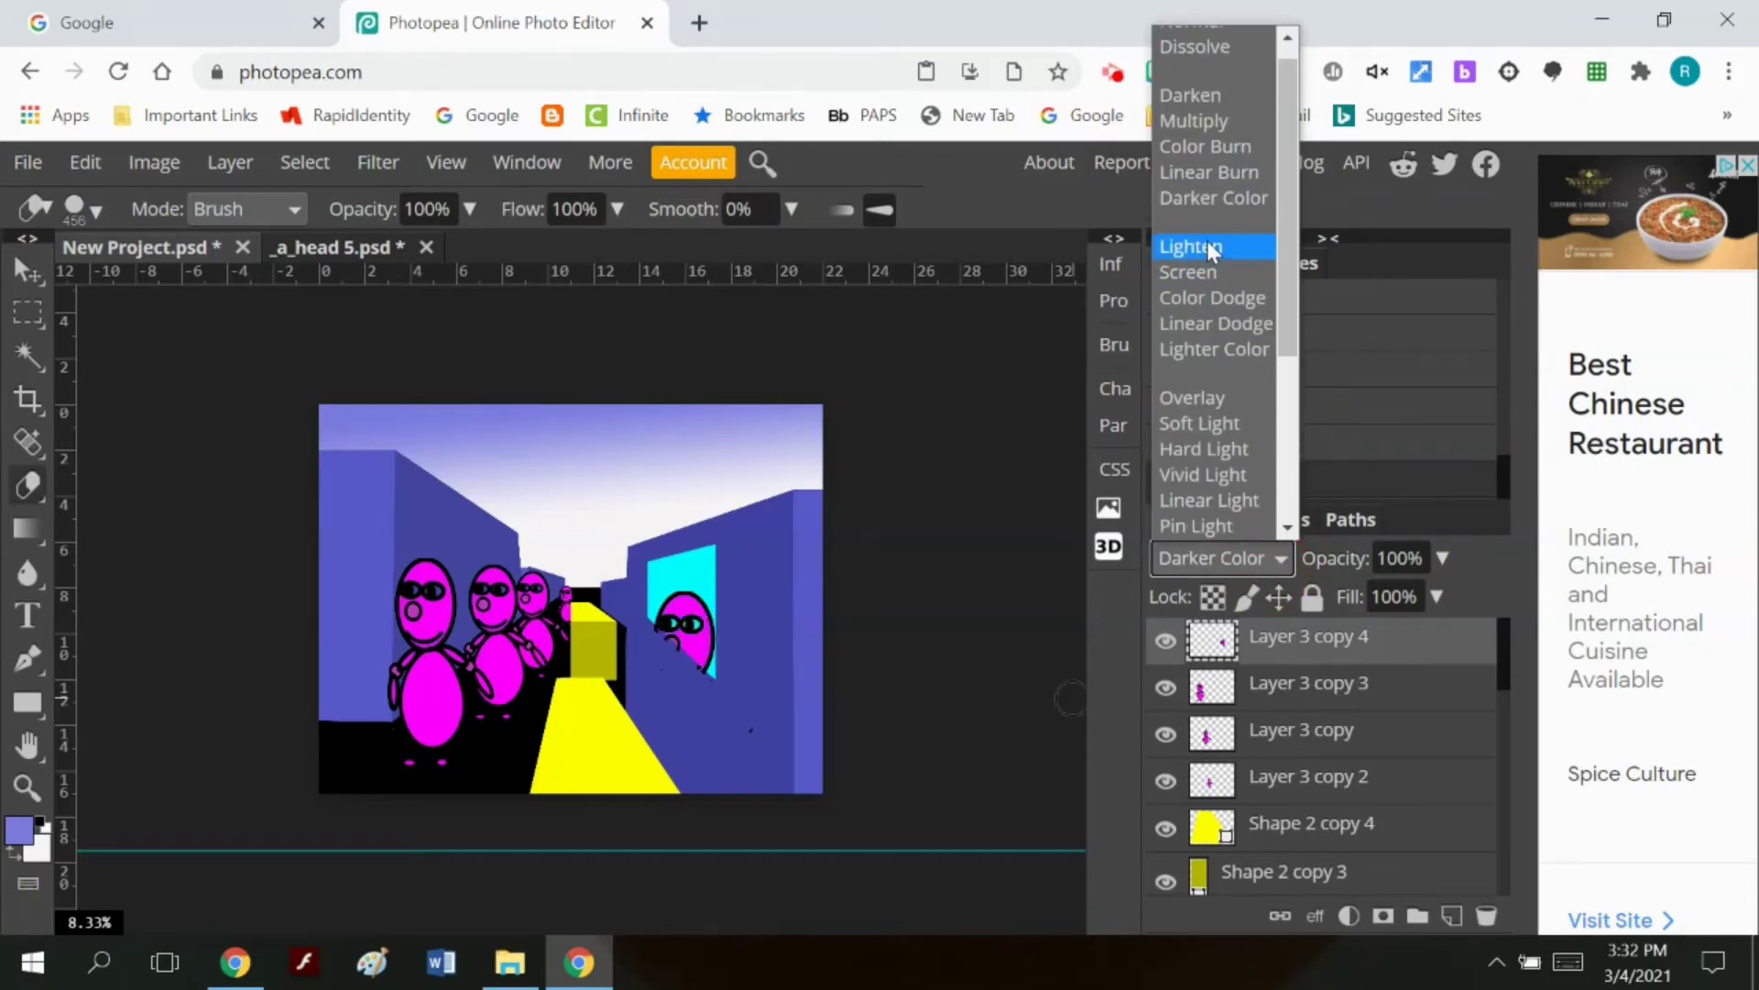
{"action": "left_click", "coordinate": [1207, 242]}
{"action": "left_click", "coordinate": [1257, 559]}
{"action": "left_click", "coordinate": [1206, 267]}
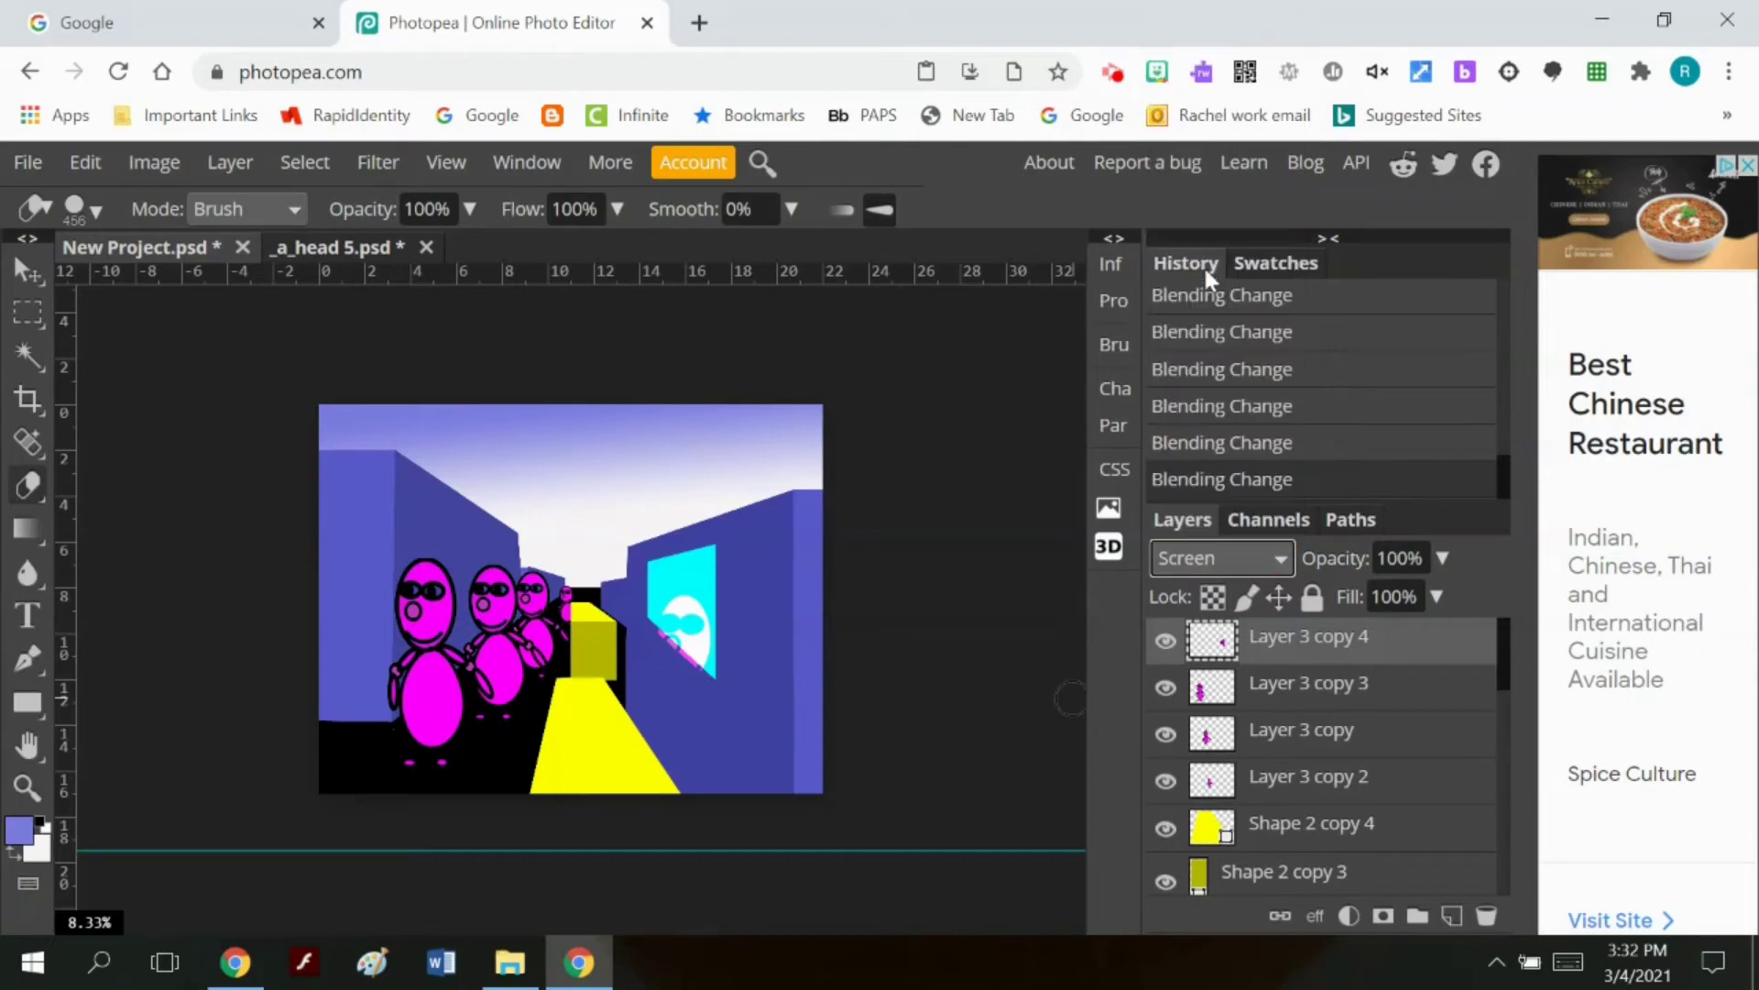
{"action": "left_click", "coordinate": [1254, 561]}
{"action": "left_click", "coordinate": [1207, 378]}
{"action": "left_click", "coordinate": [1281, 548]}
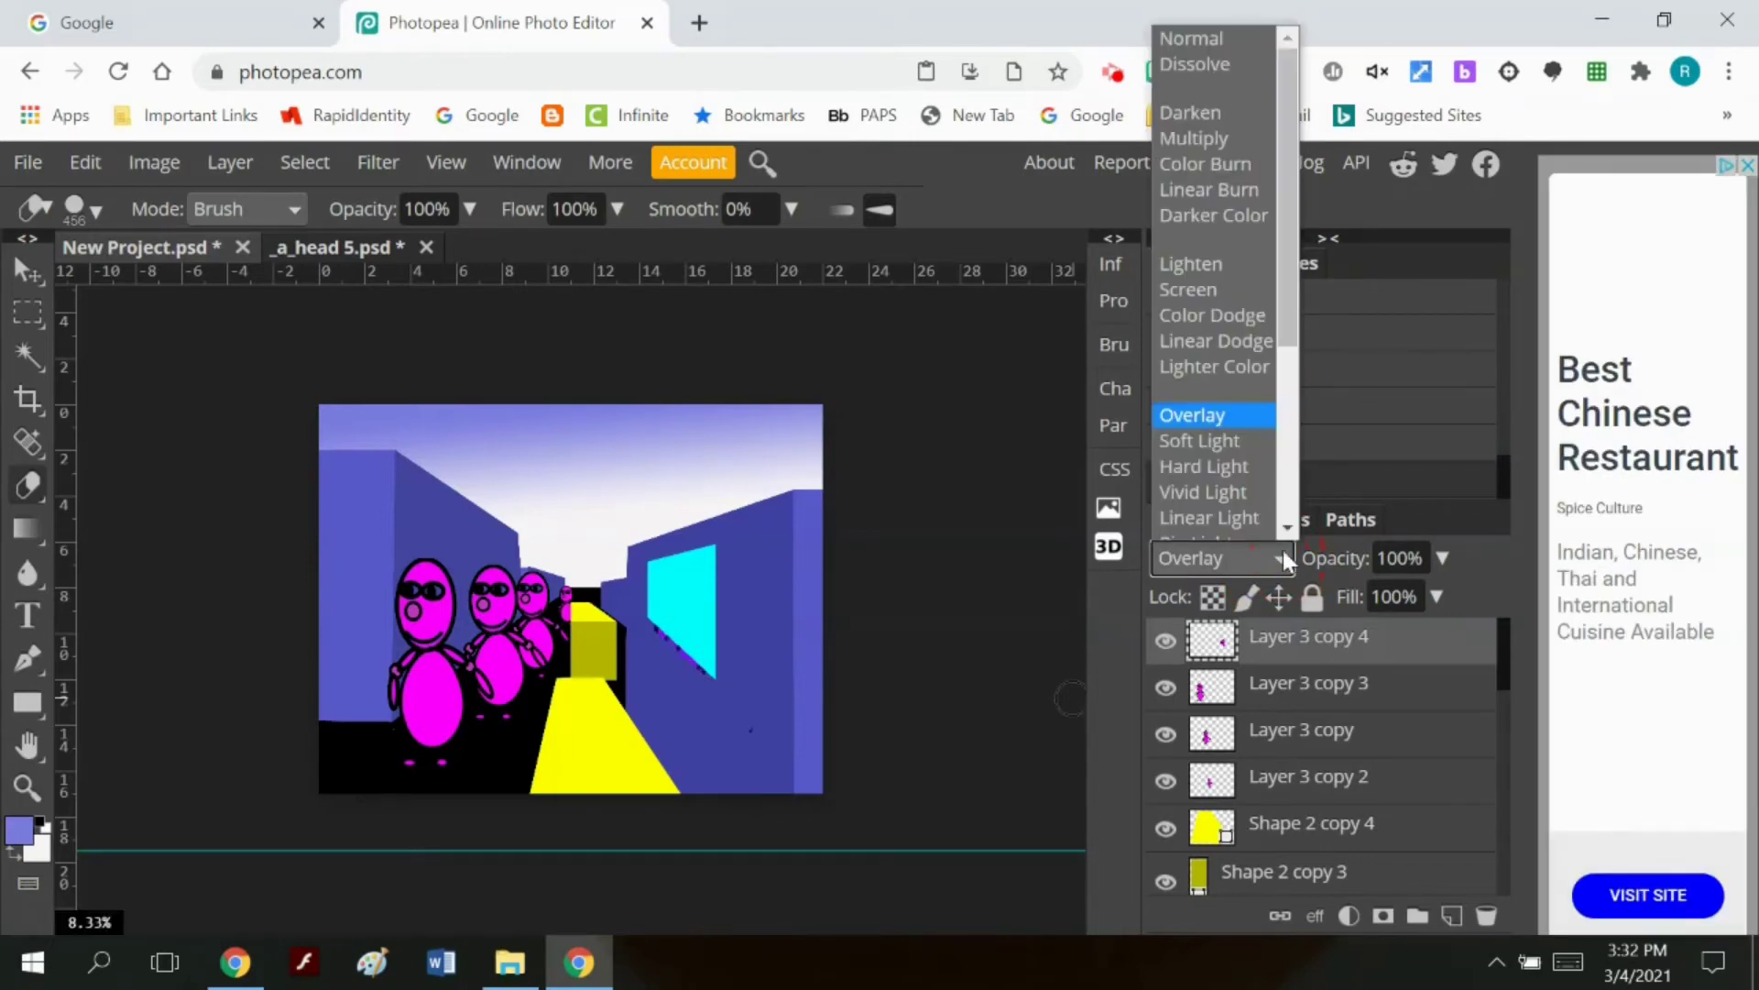
{"action": "left_click", "coordinate": [1235, 468]}
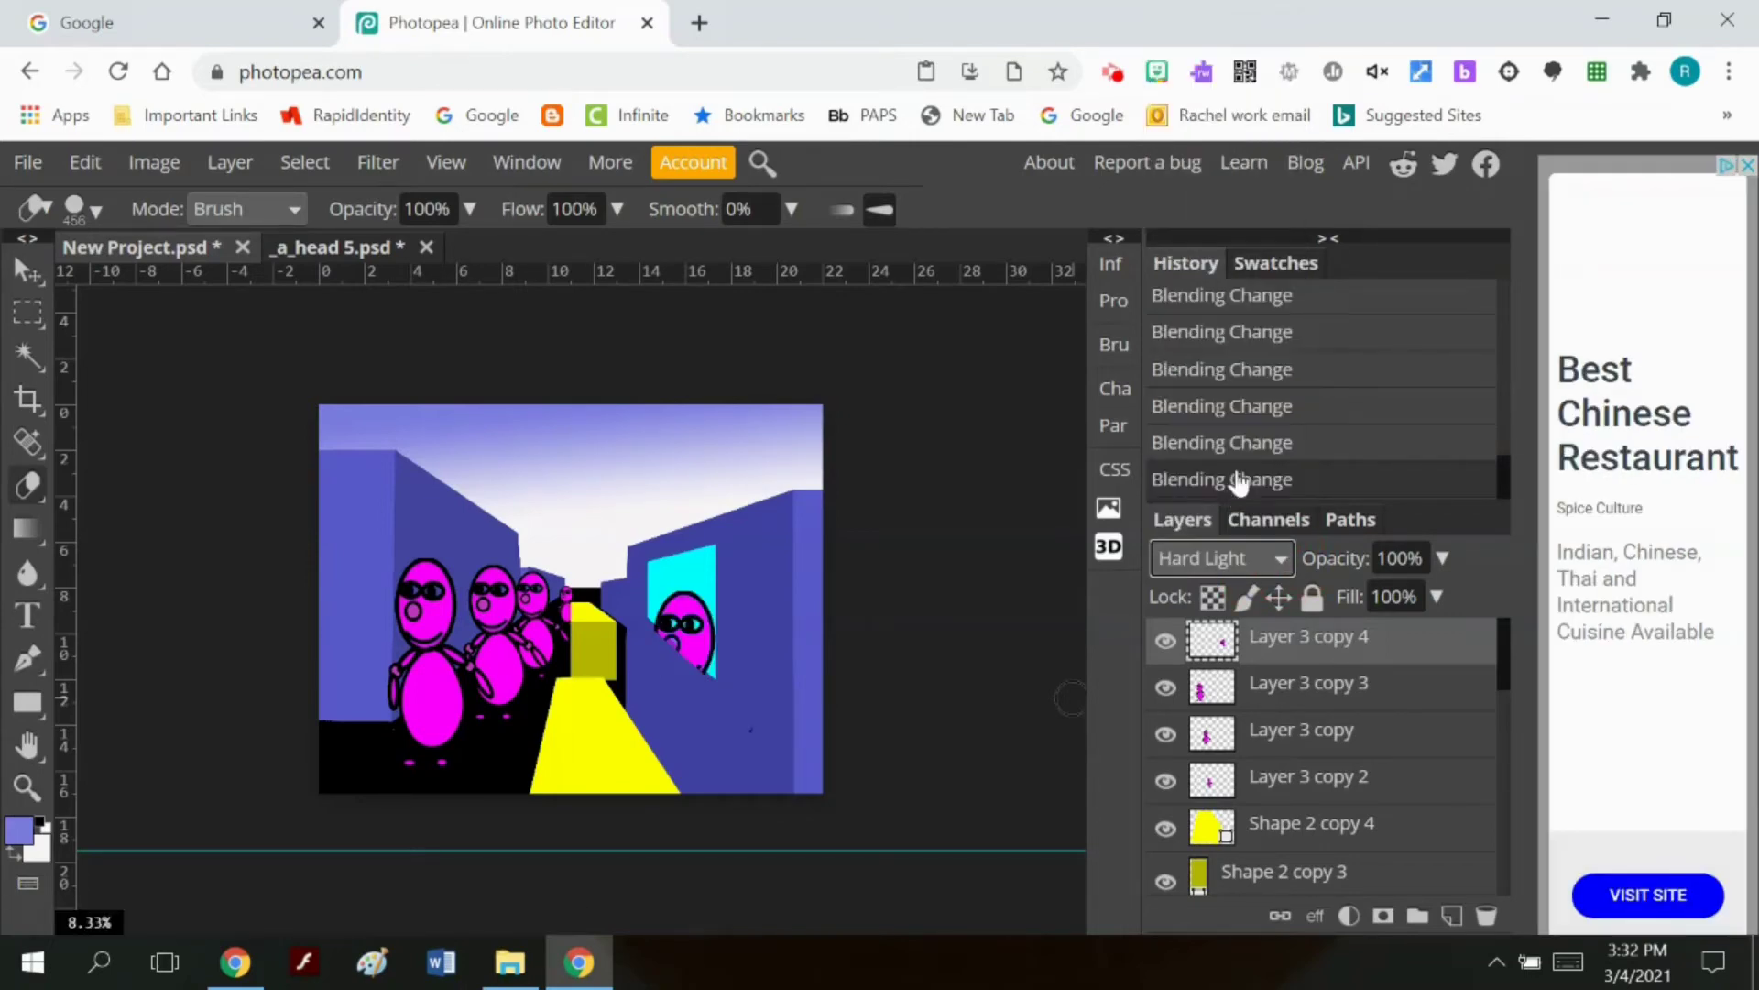
{"action": "left_click", "coordinate": [1259, 563]}
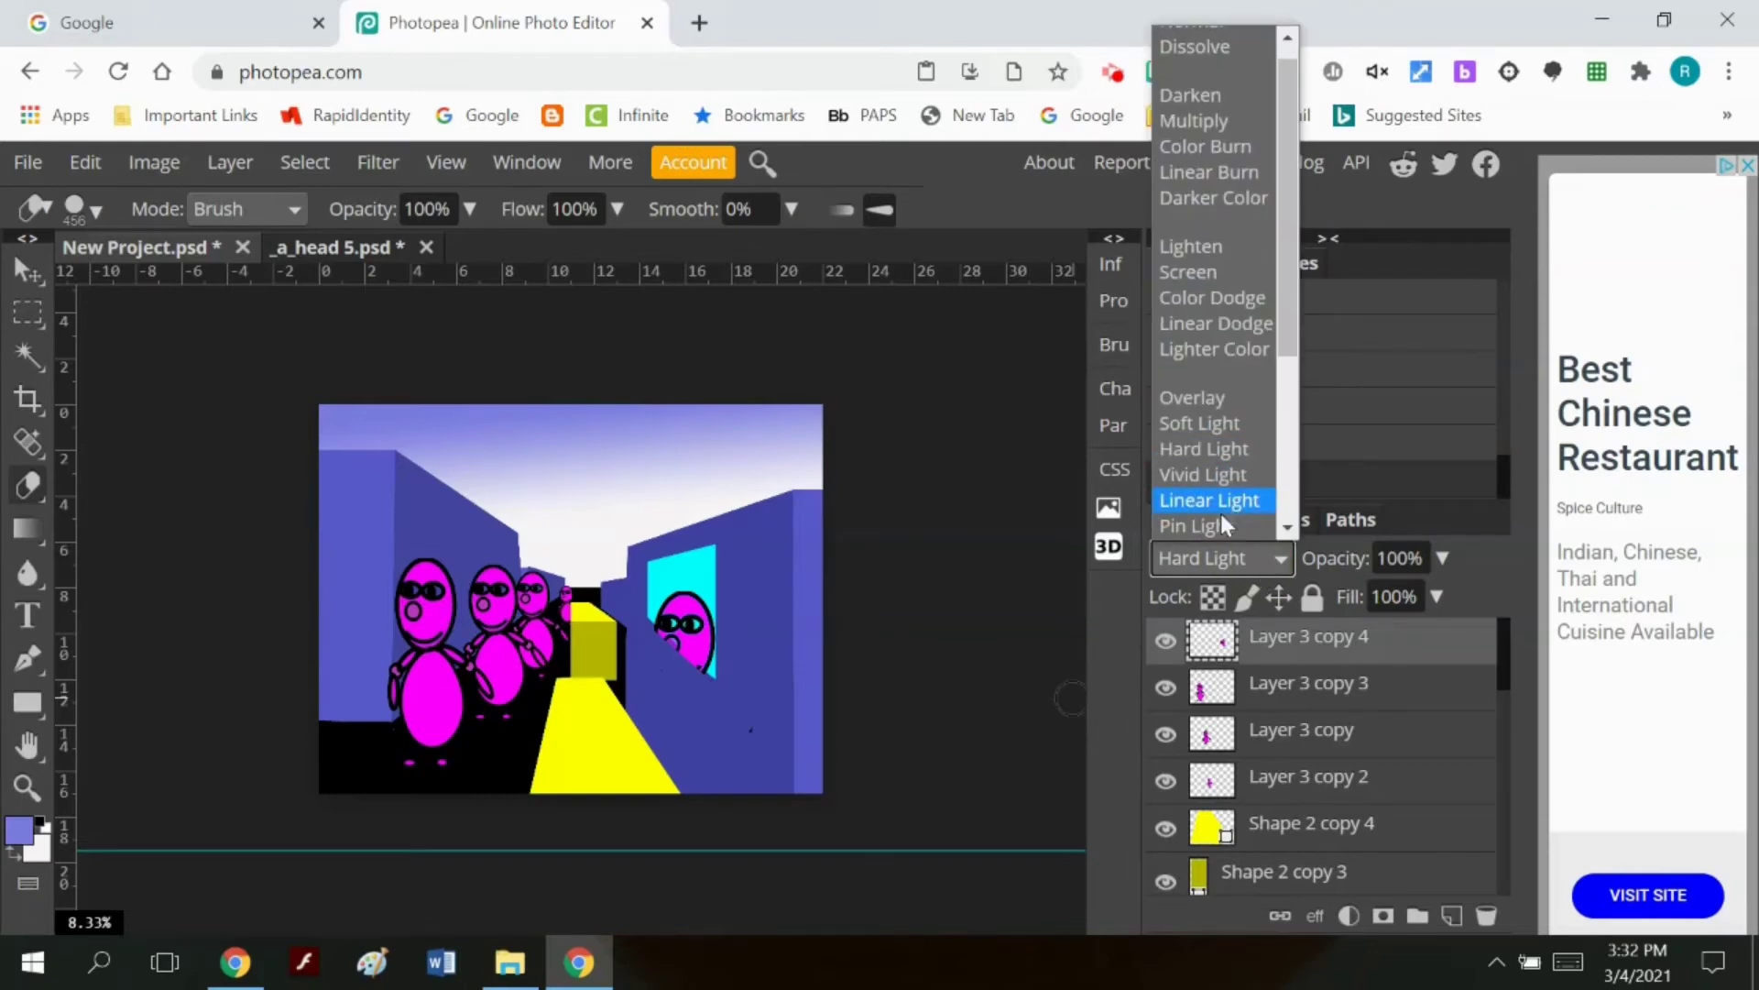
{"action": "left_click", "coordinate": [1217, 515]}
{"action": "left_click", "coordinate": [1256, 557]}
{"action": "scroll", "coordinate": [1219, 73], "scroll_direction": "up", "scroll_amount": 1}
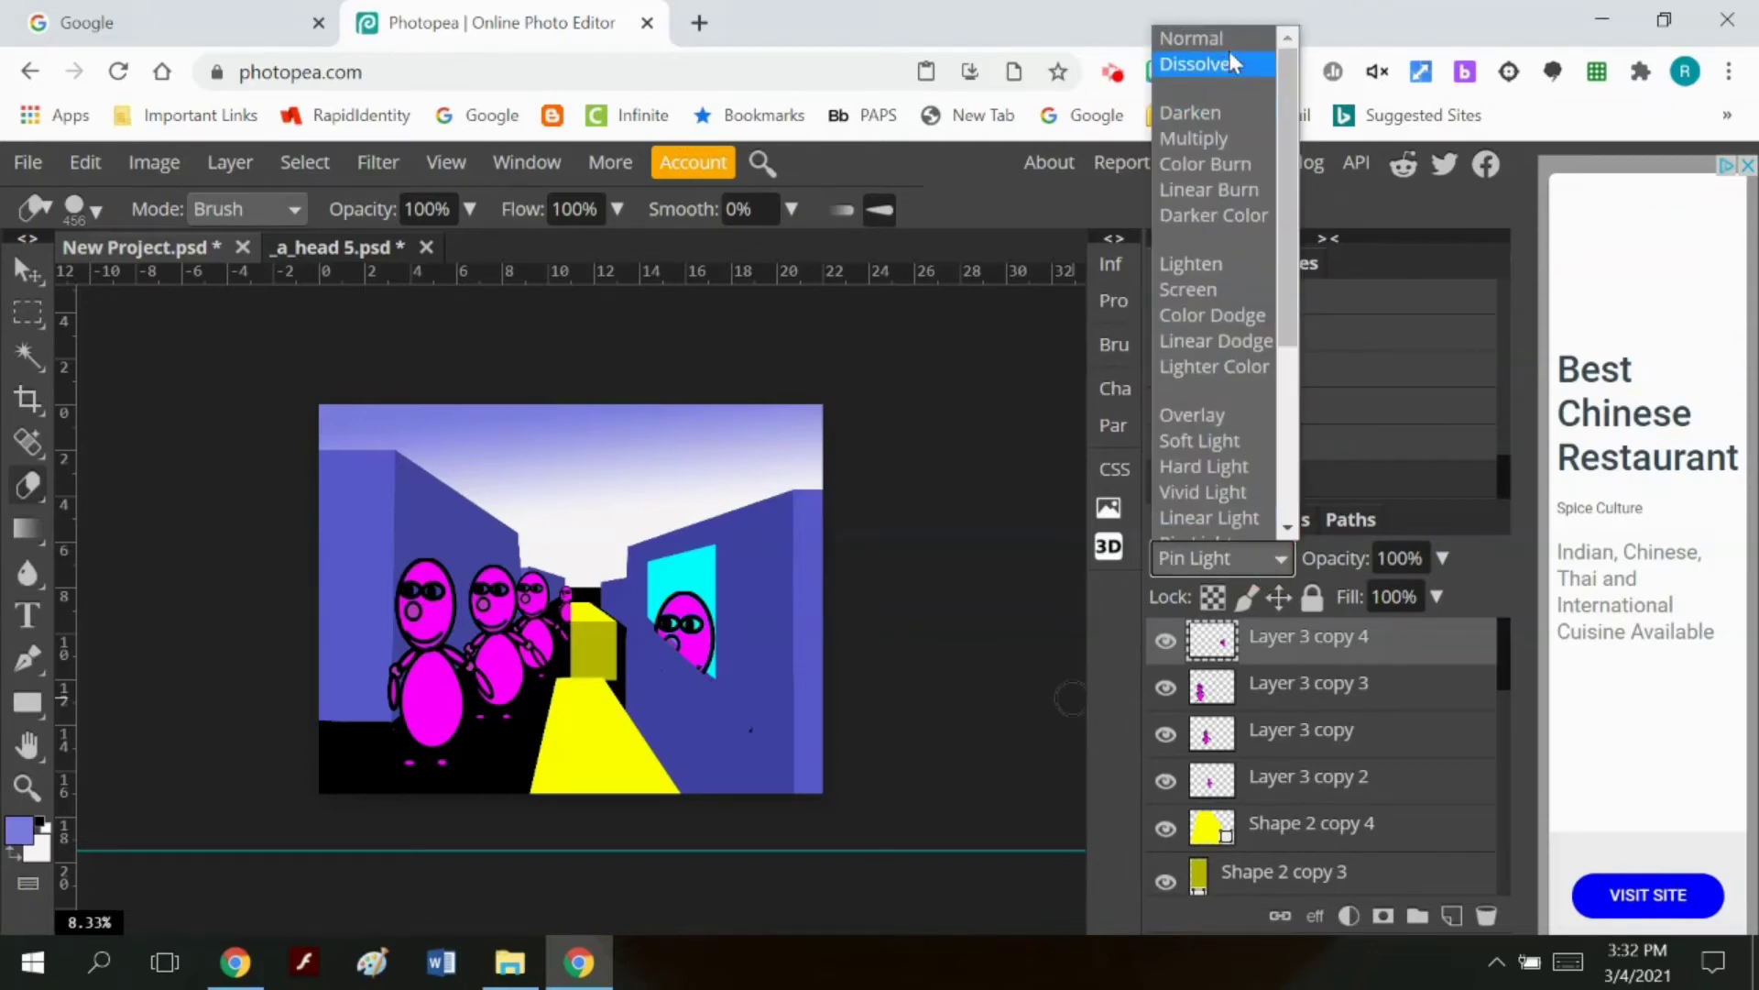
{"action": "left_click", "coordinate": [1230, 41]}
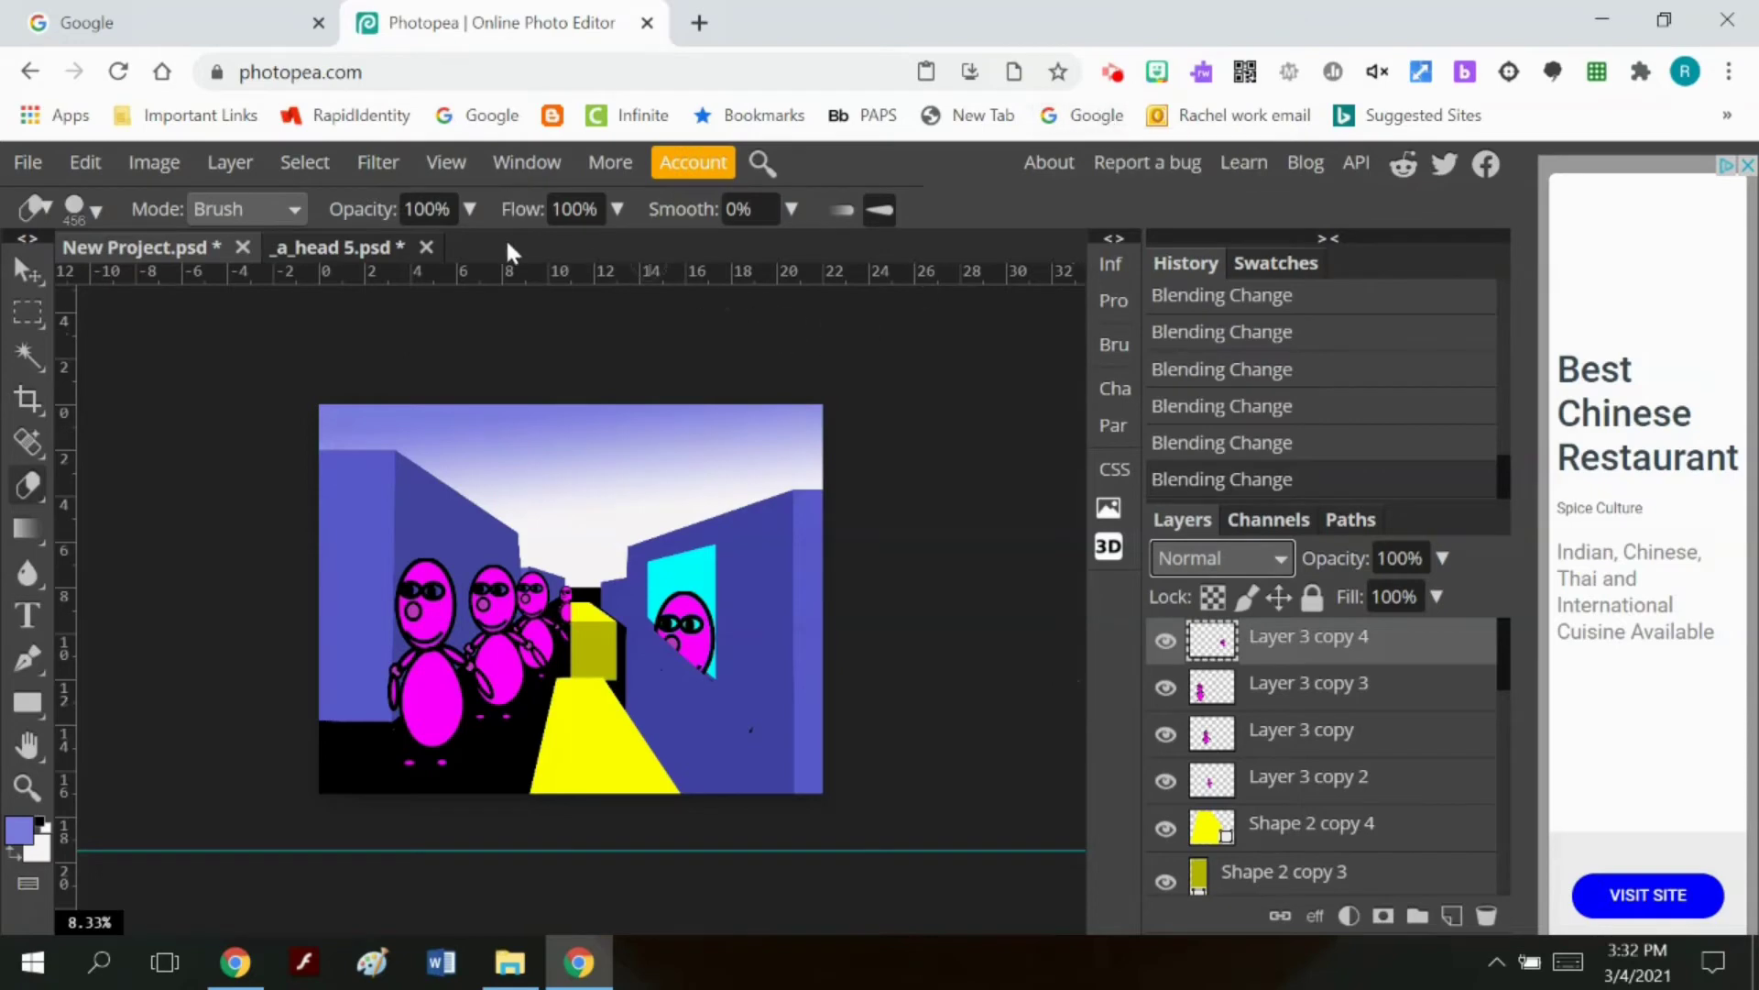
Step: Add an Inner Shadow to the window figure with distance 169 px, spread 46%, size 33 px and noise 63%
{"action": "left_click", "coordinate": [246, 171]}
{"action": "mouse_move", "coordinate": [372, 385]}
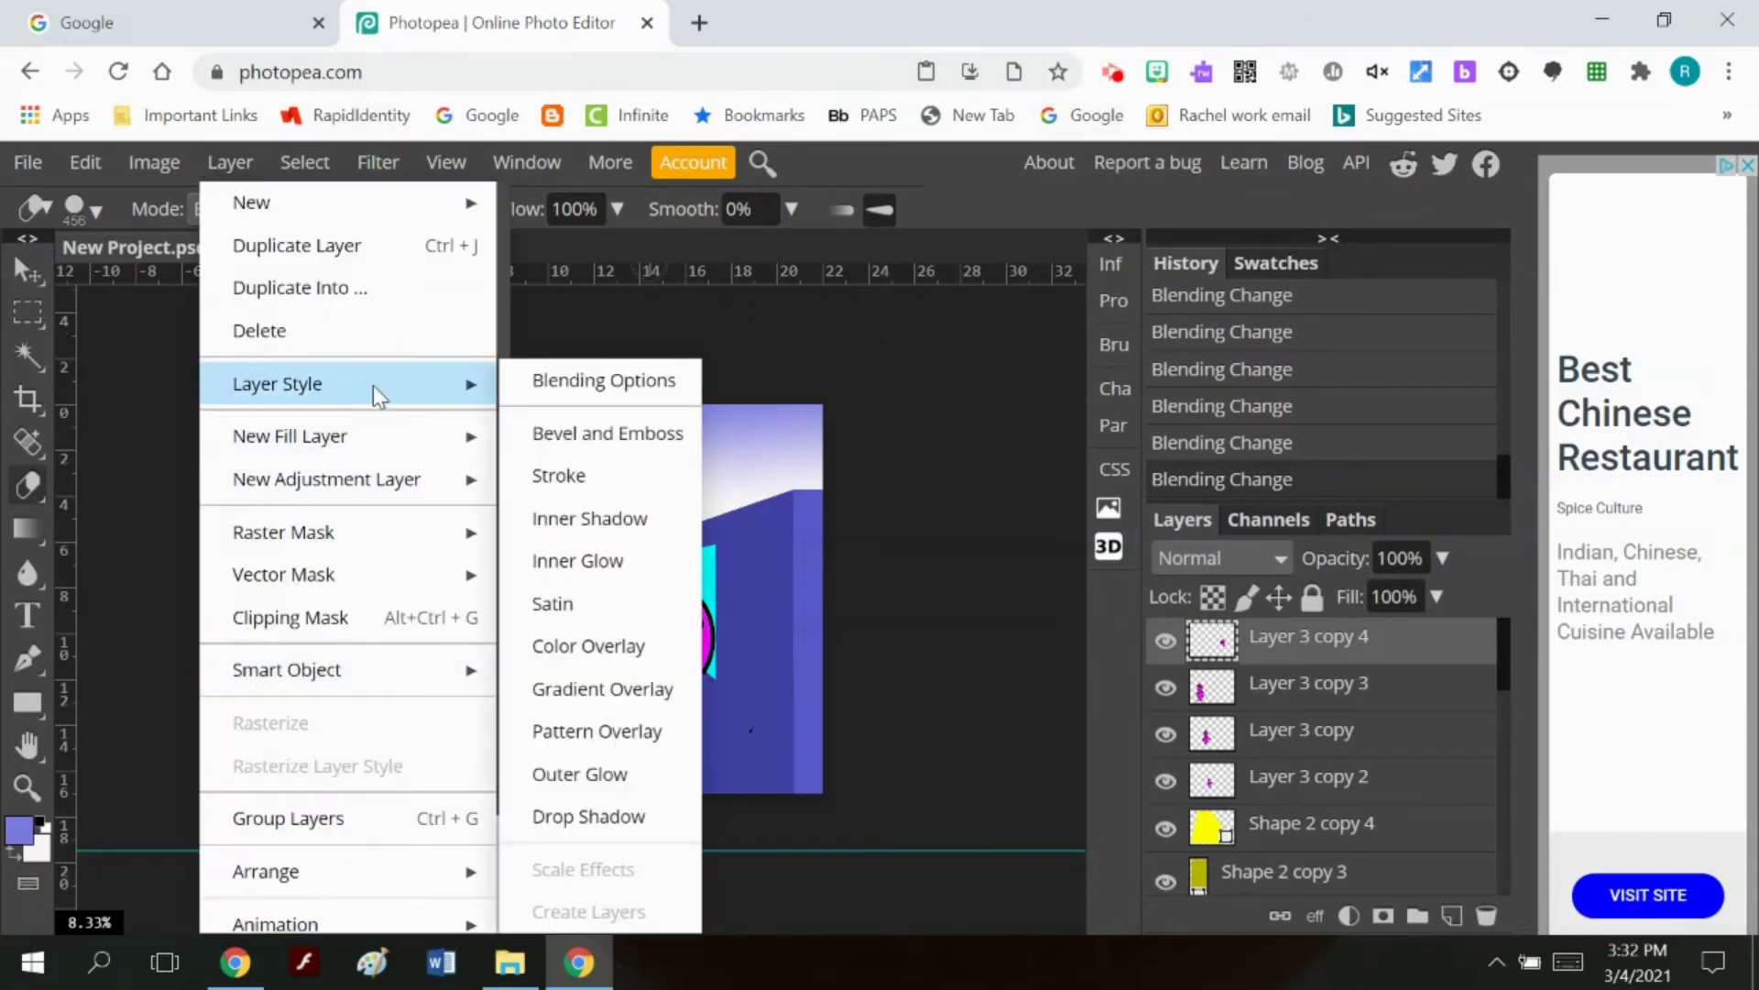
{"action": "left_click", "coordinate": [609, 519]}
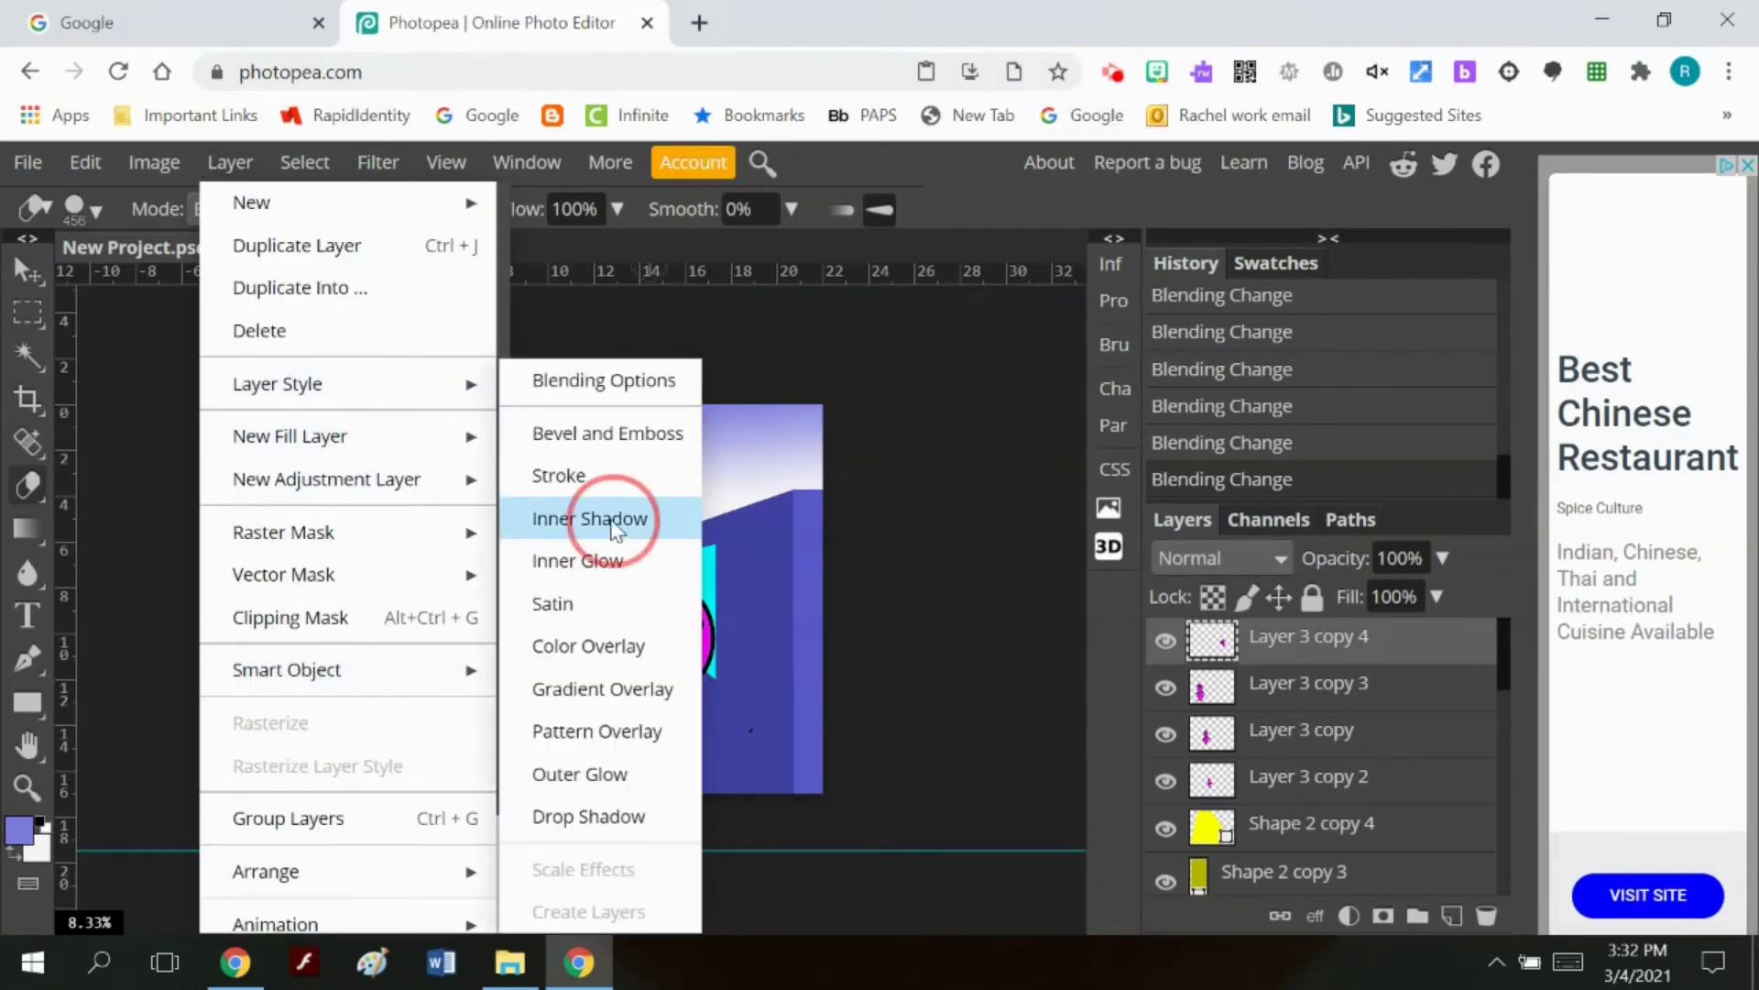
{"action": "left_click_drag", "start_coordinate": [724, 420], "coordinate": [1408, 266]}
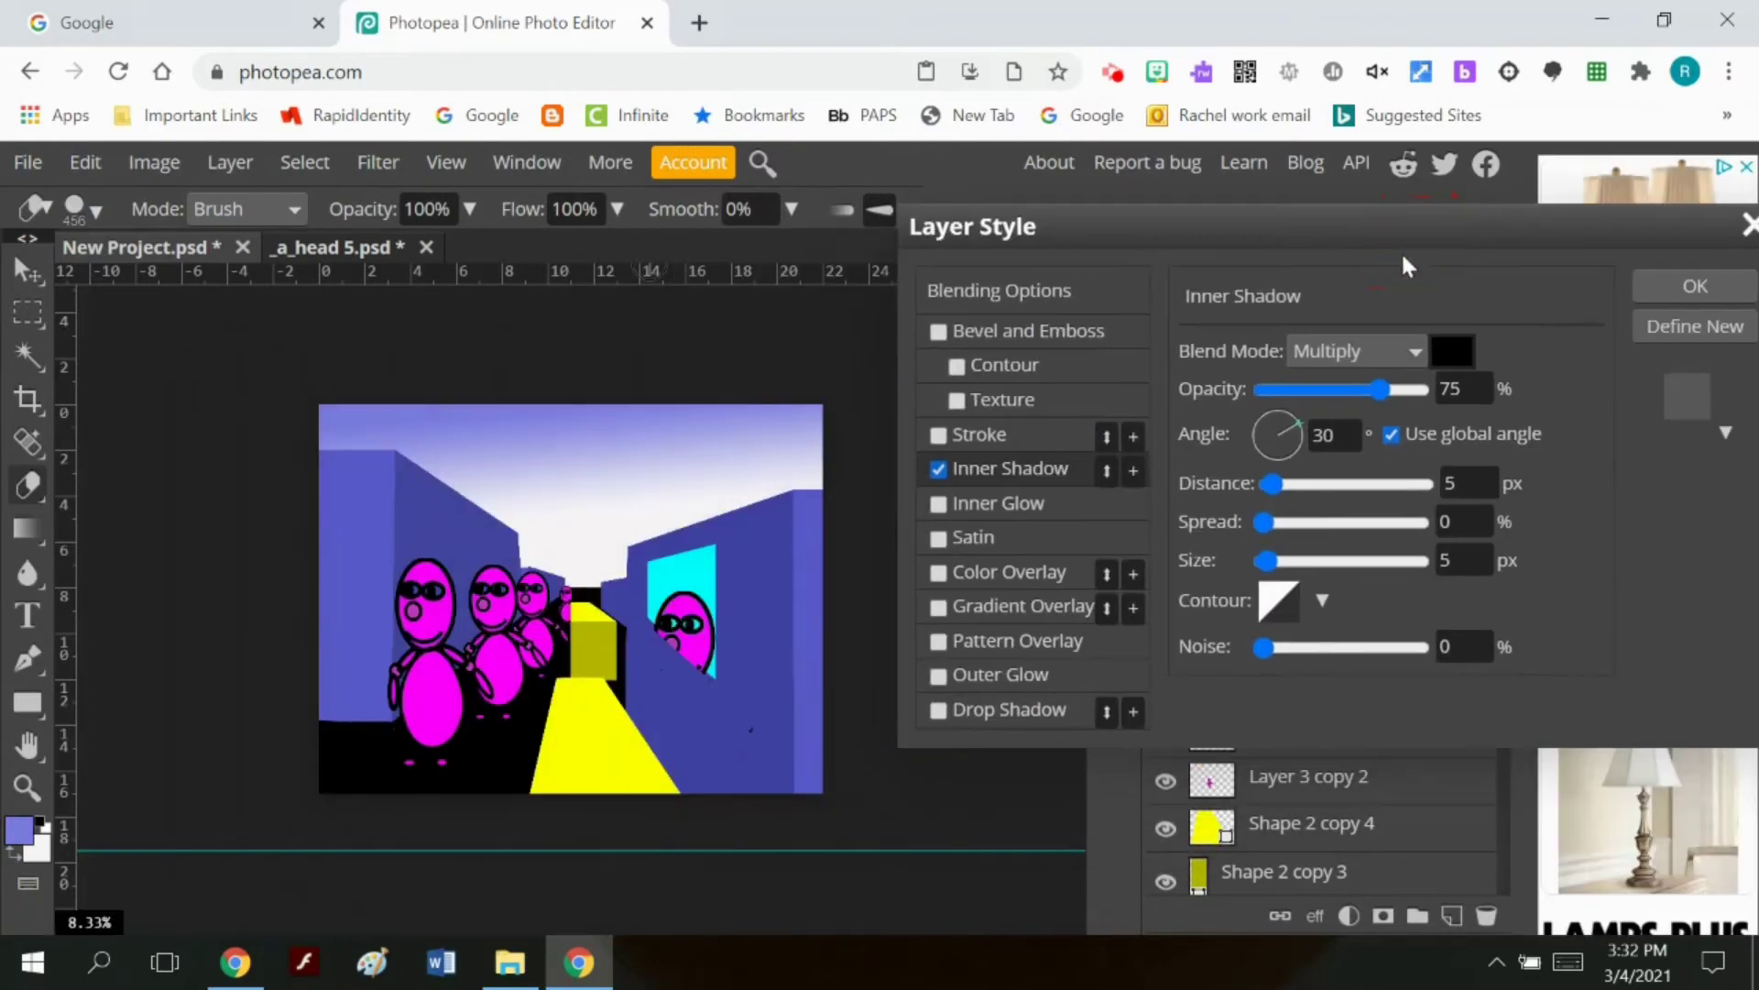
{"action": "left_click_drag", "start_coordinate": [1274, 483], "coordinate": [1405, 529]}
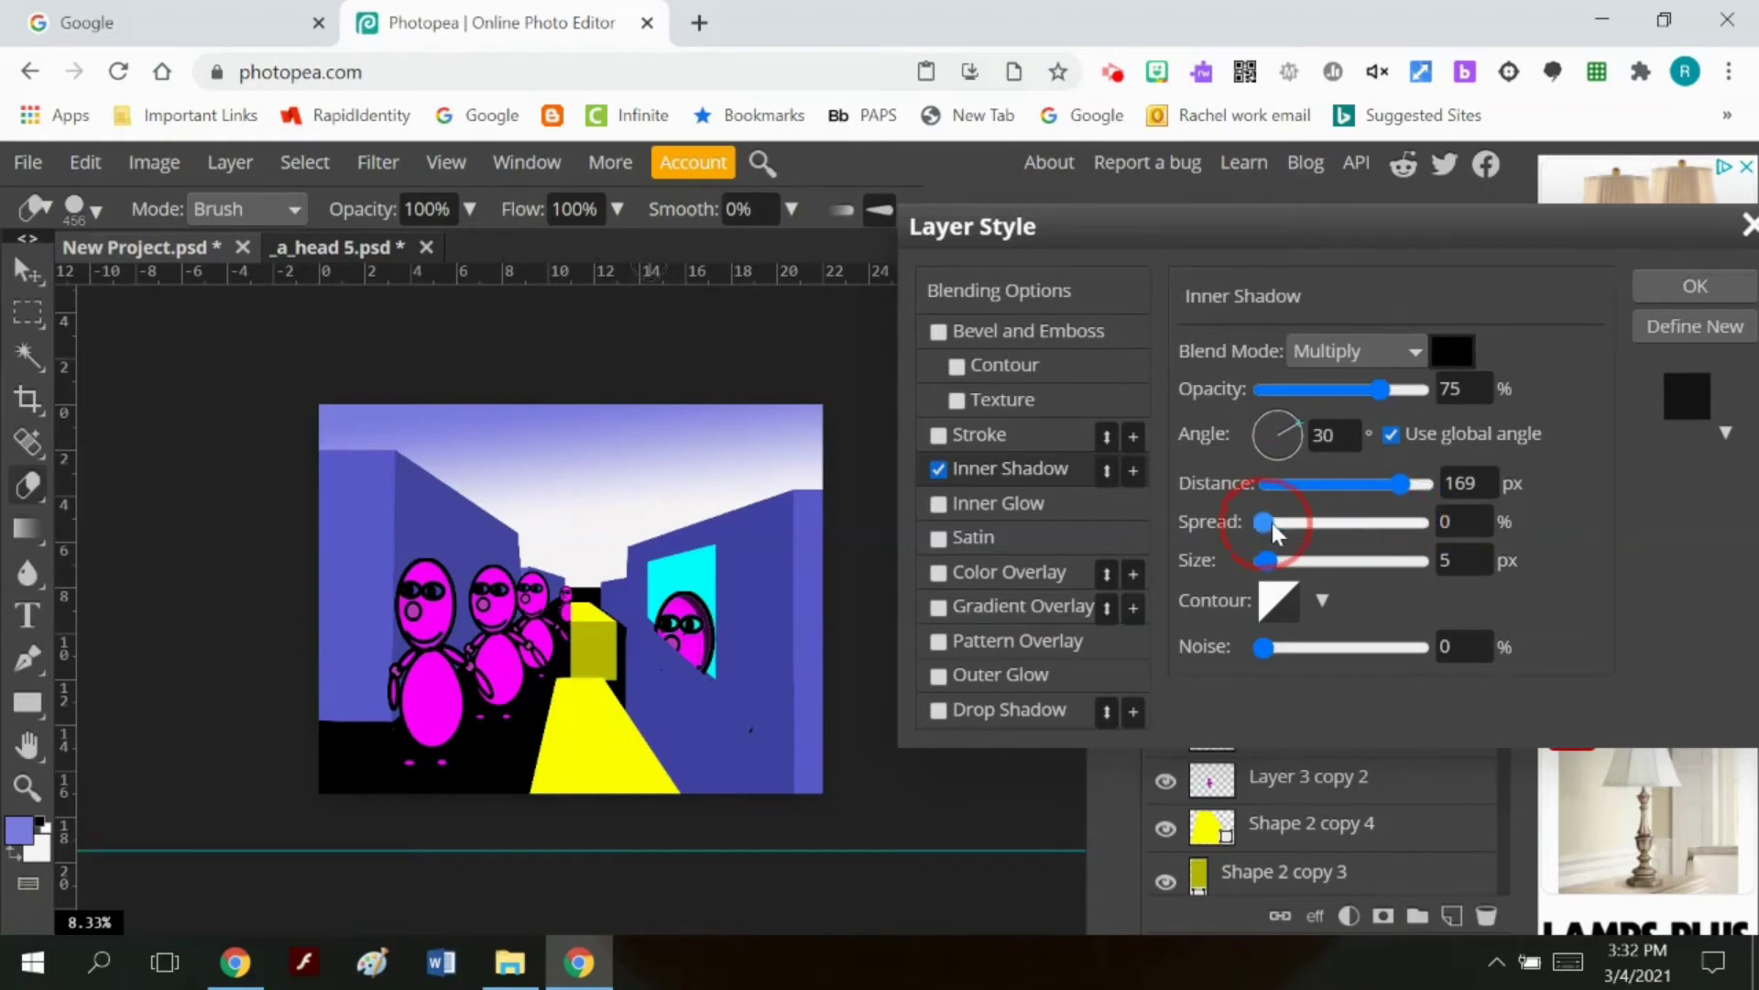
{"action": "left_click_drag", "start_coordinate": [1272, 524], "coordinate": [1289, 561]}
{"action": "left_click_drag", "start_coordinate": [1261, 645], "coordinate": [1366, 646]}
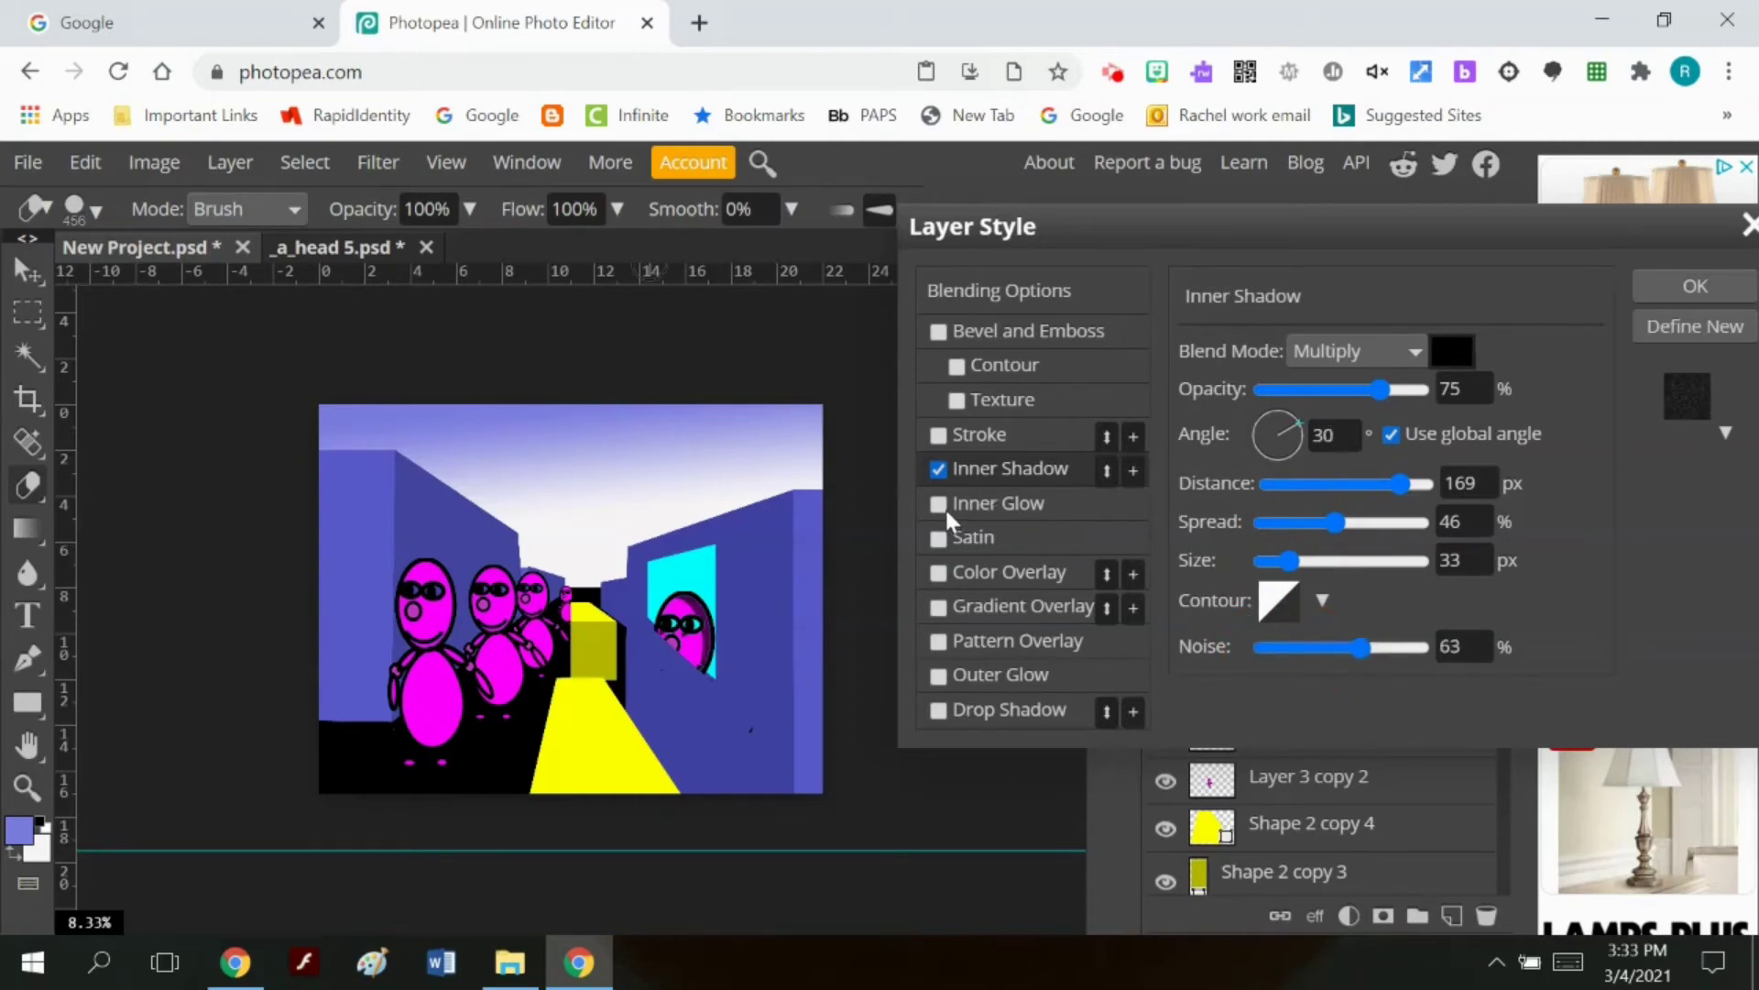
Step: Turn off Inner Shadow and try Inner Glow, Satin, Pattern Overlay, Outer Glow and Drop Shadow on the window figure, leaving only Drop Shadow enabled
{"action": "left_click", "coordinate": [939, 470]}
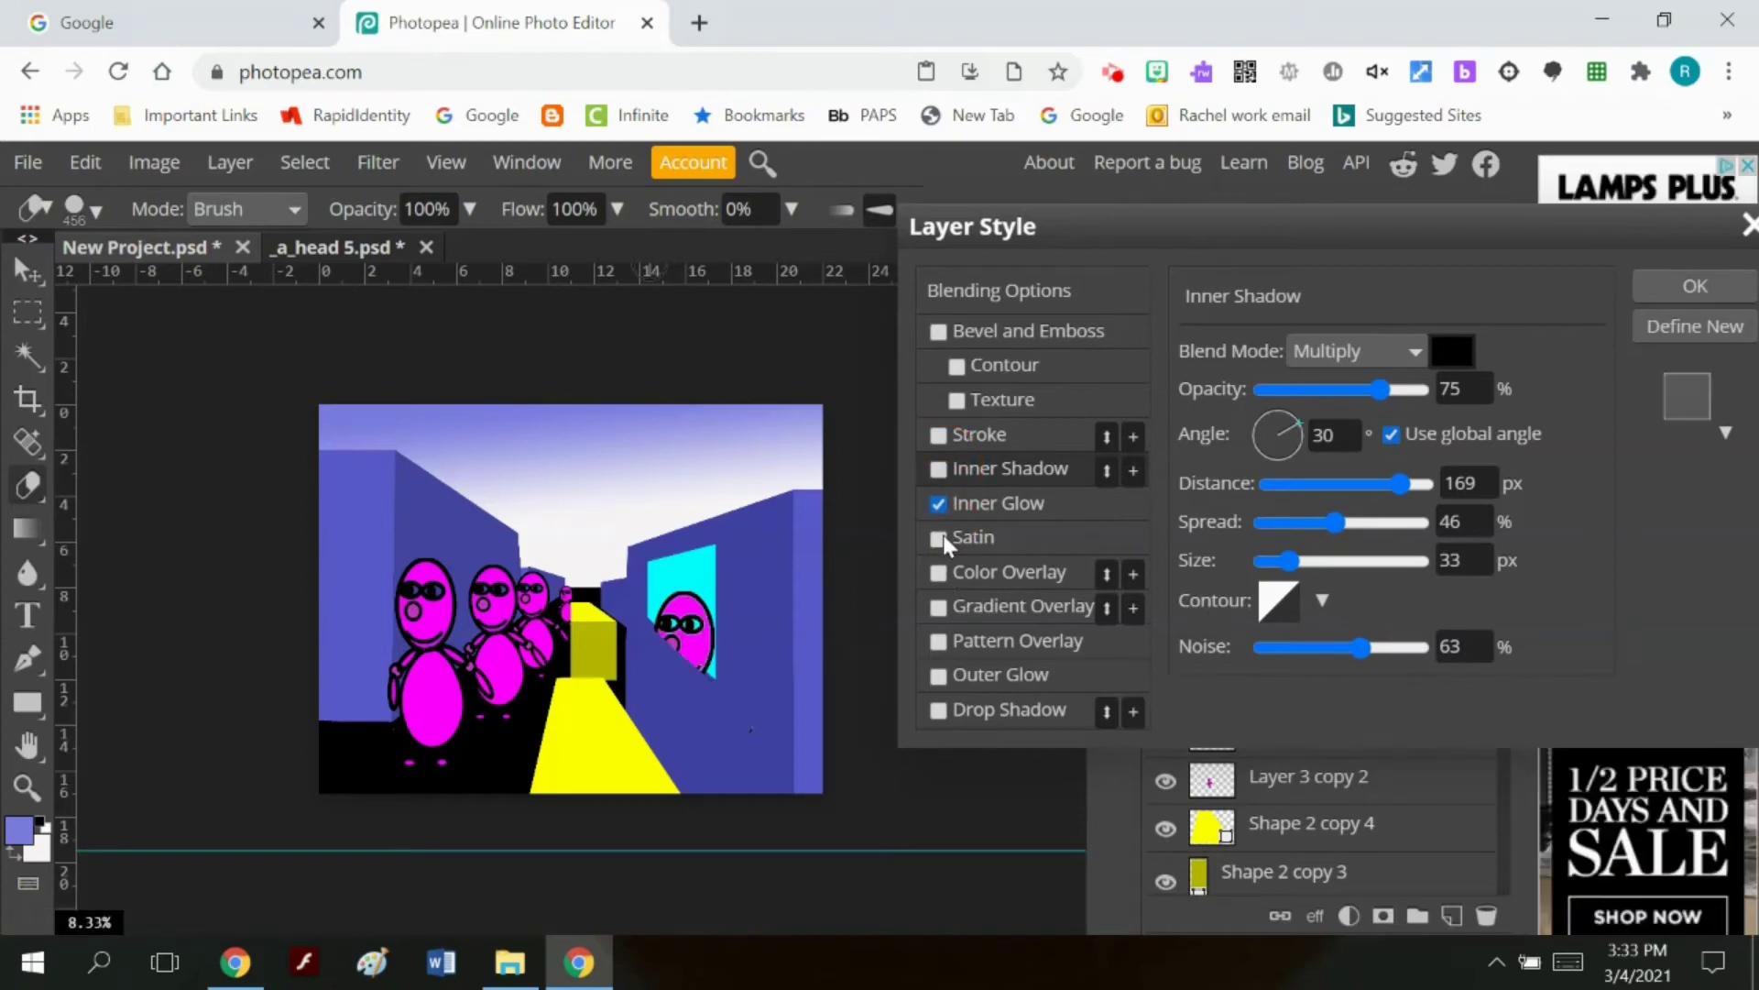
{"action": "left_click", "coordinate": [941, 540]}
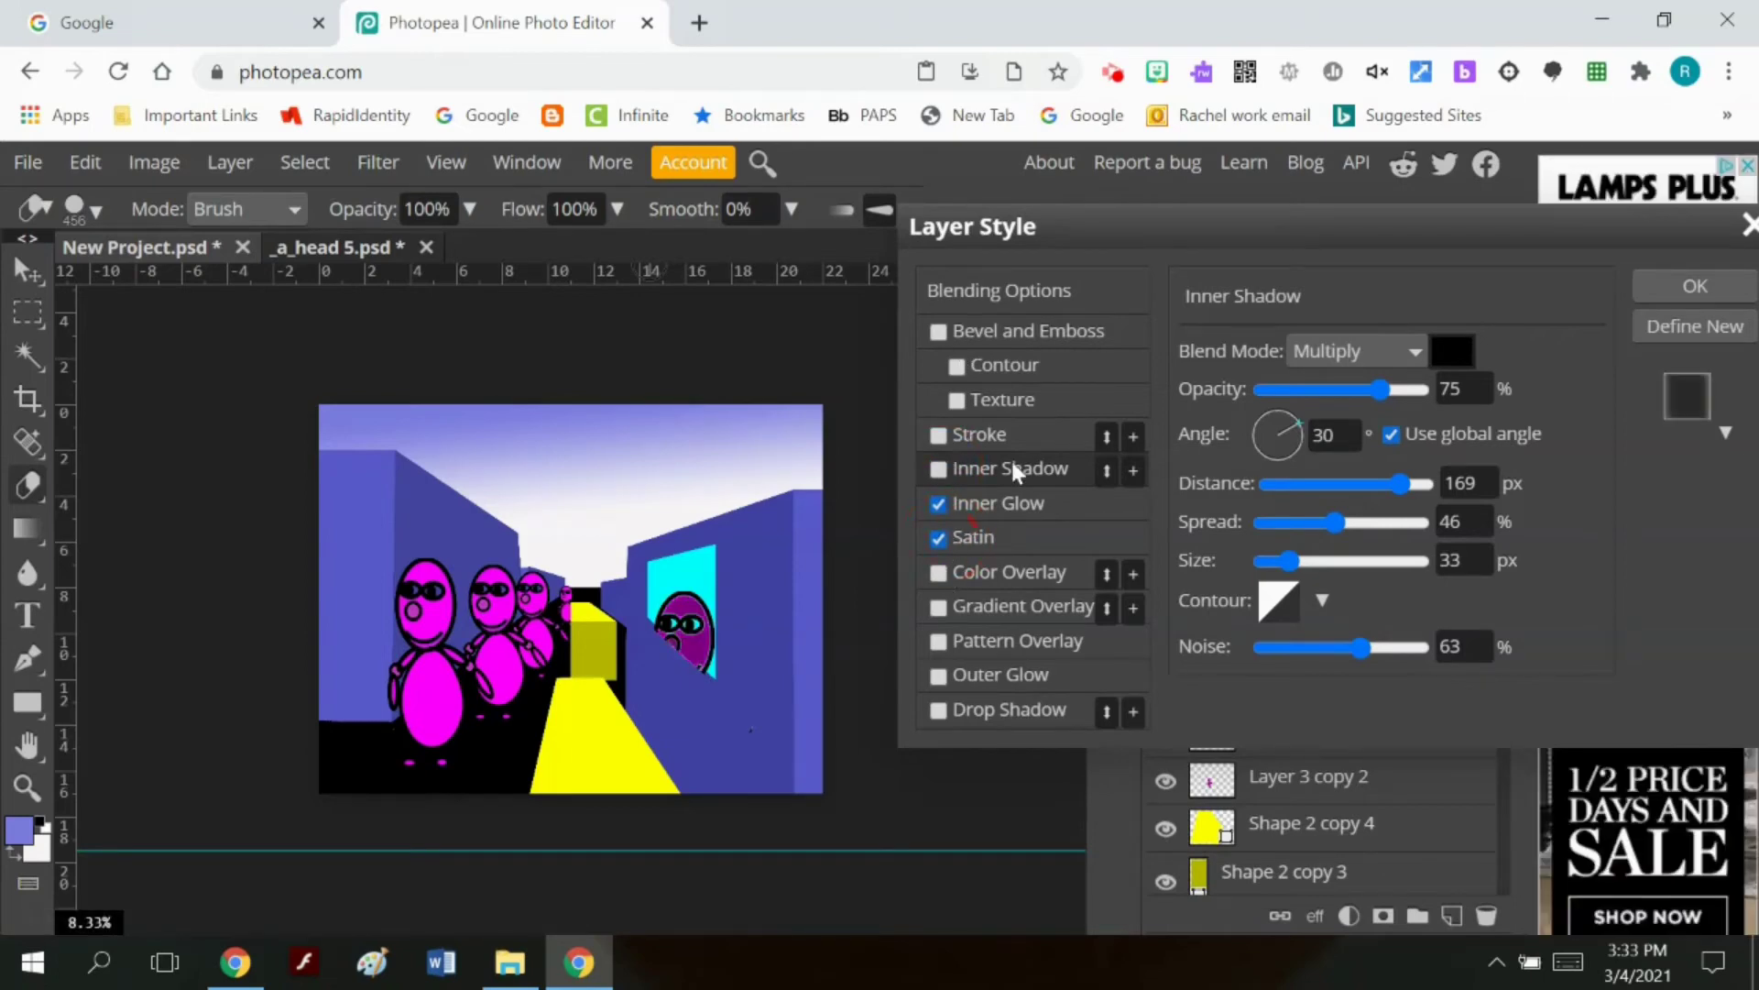
{"action": "left_click", "coordinate": [940, 710]}
{"action": "left_click", "coordinate": [936, 642]}
{"action": "left_click", "coordinate": [938, 676]}
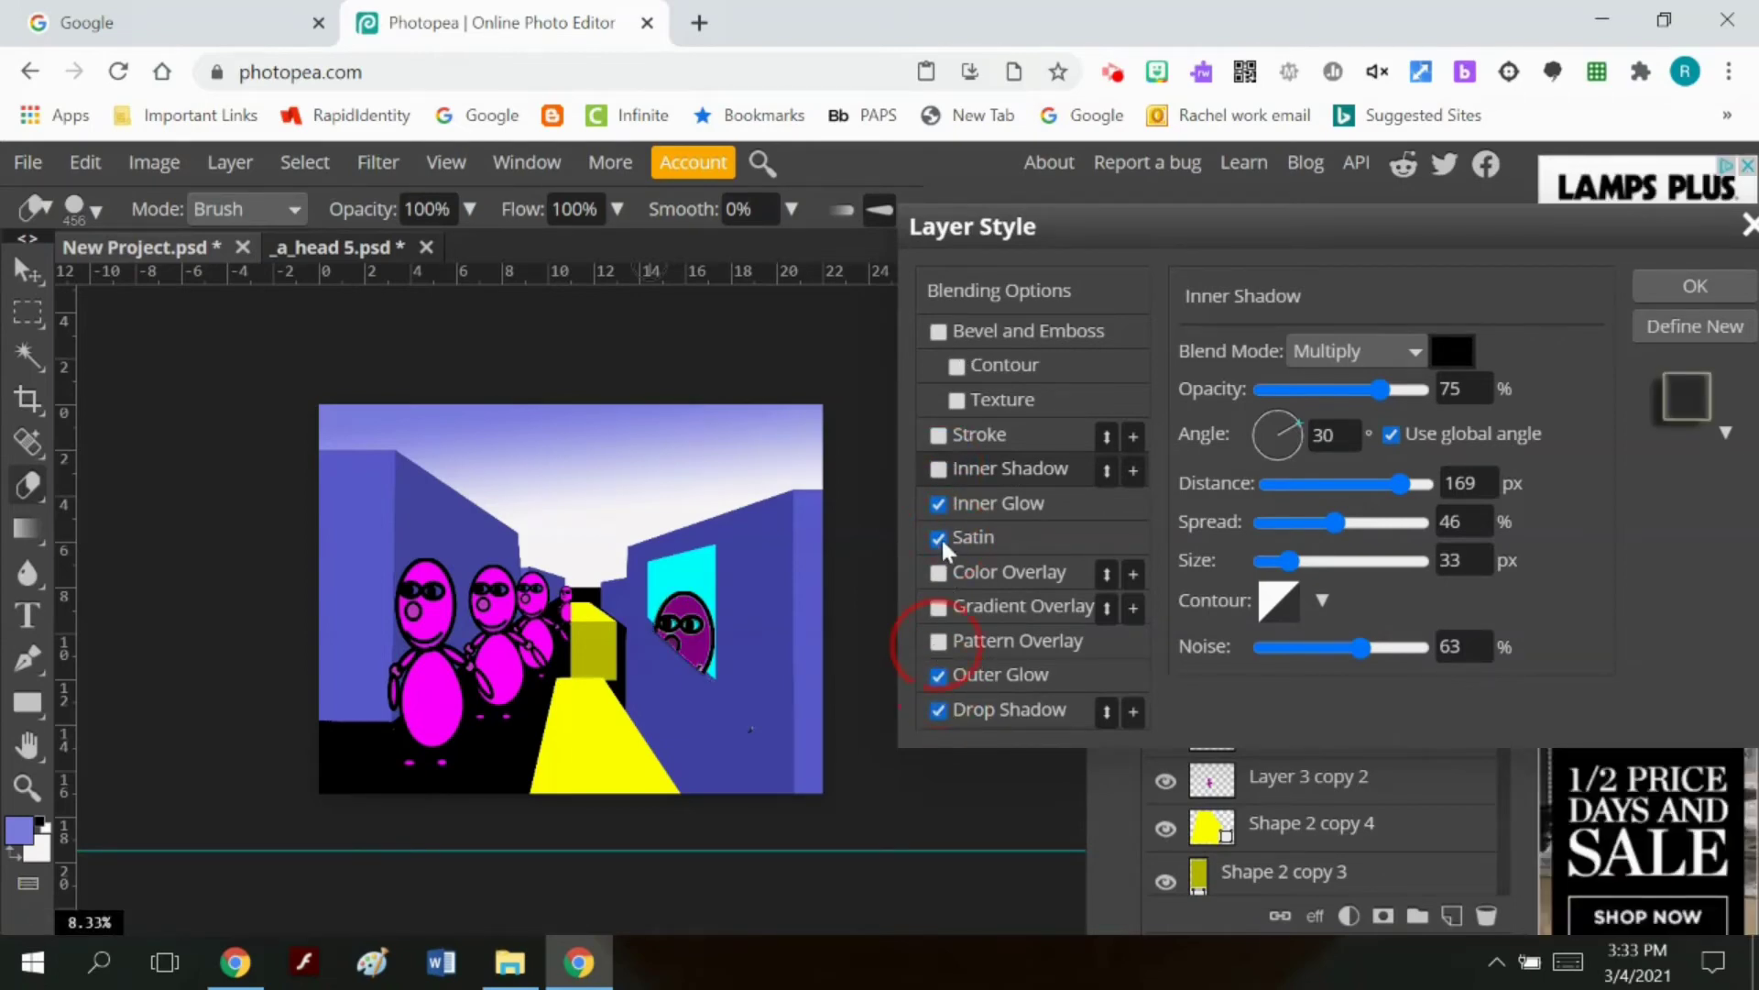
{"action": "left_click", "coordinate": [940, 538]}
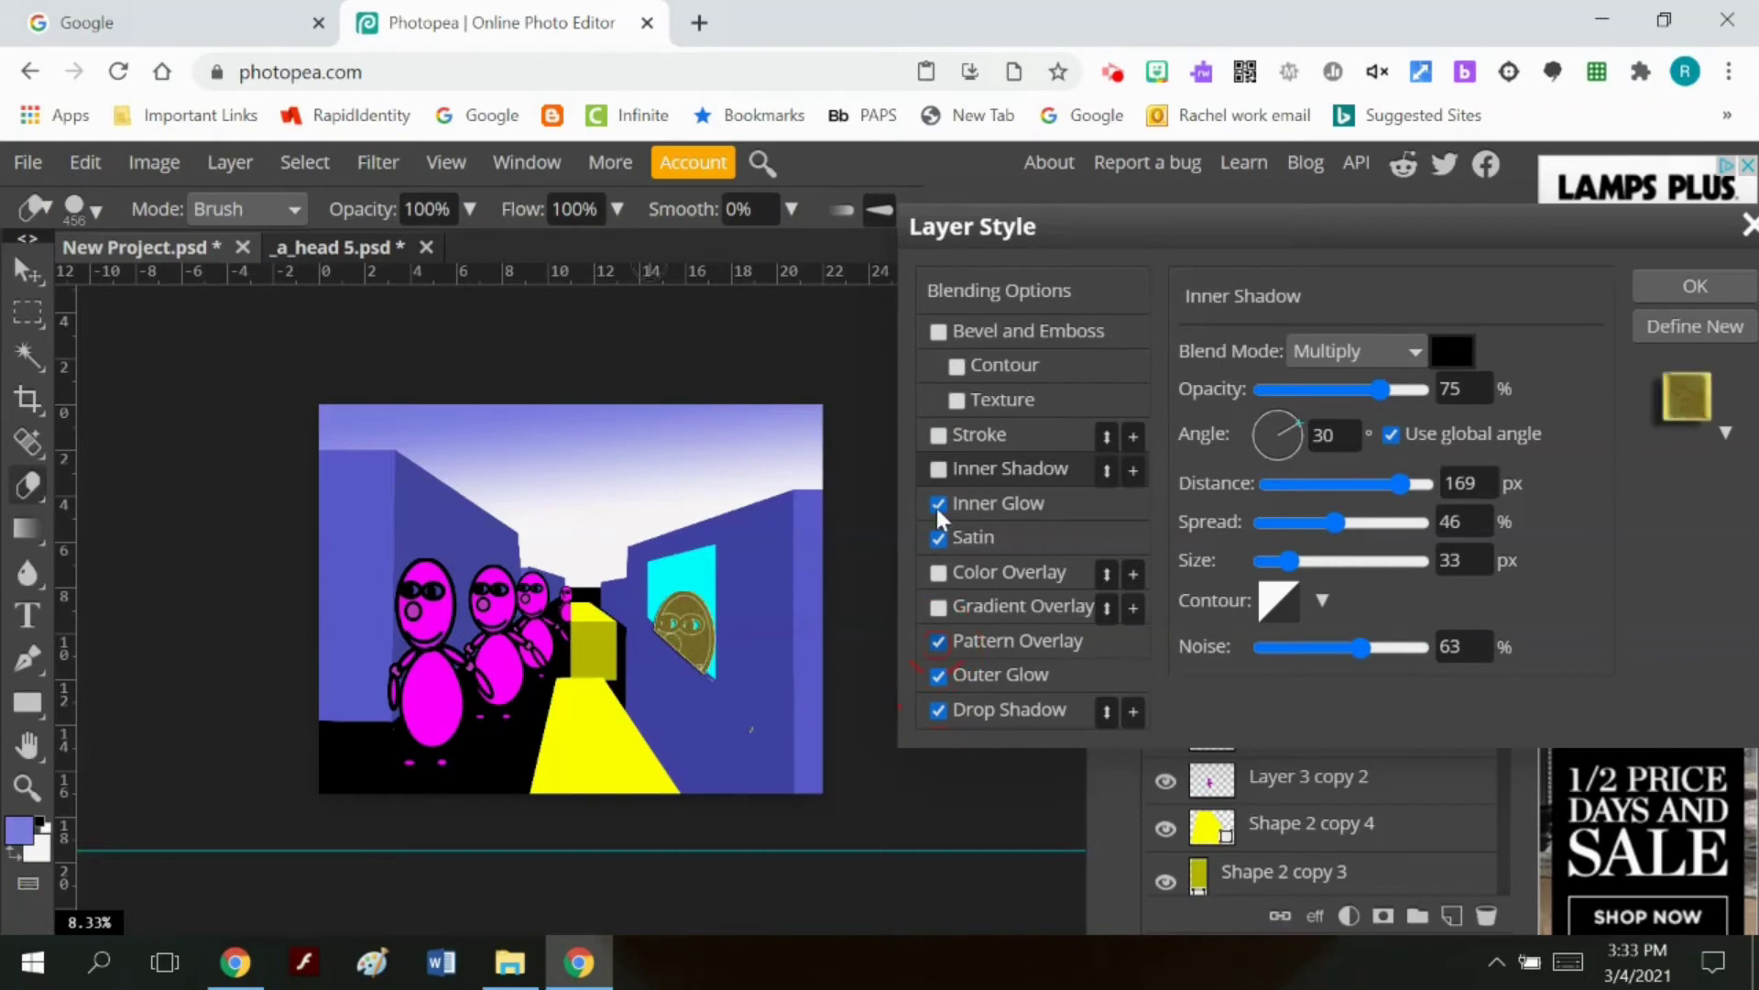
{"action": "left_click", "coordinate": [941, 641]}
{"action": "left_click", "coordinate": [939, 678]}
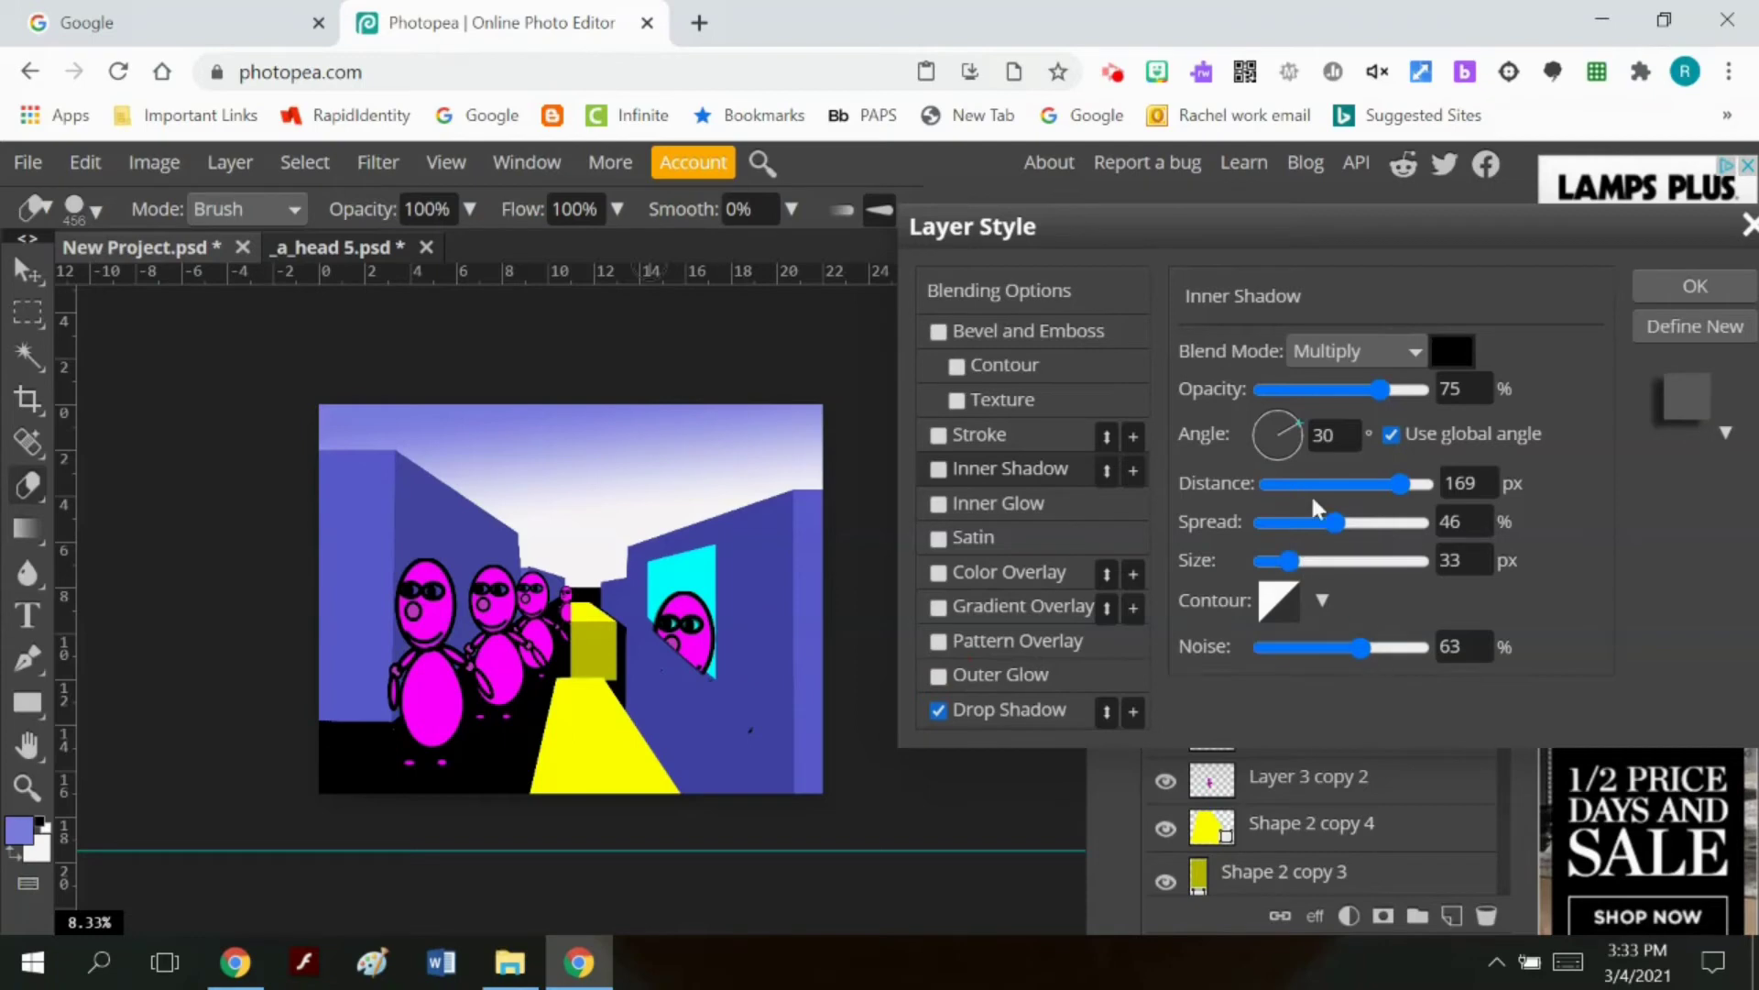
Step: Set the Inner Shadow distance to 34 px with Multiply as its blend mode, and close the layer style settings
{"action": "left_click_drag", "start_coordinate": [1404, 484], "coordinate": [1294, 484]}
{"action": "left_click", "coordinate": [1391, 357]}
{"action": "left_click", "coordinate": [1350, 401]}
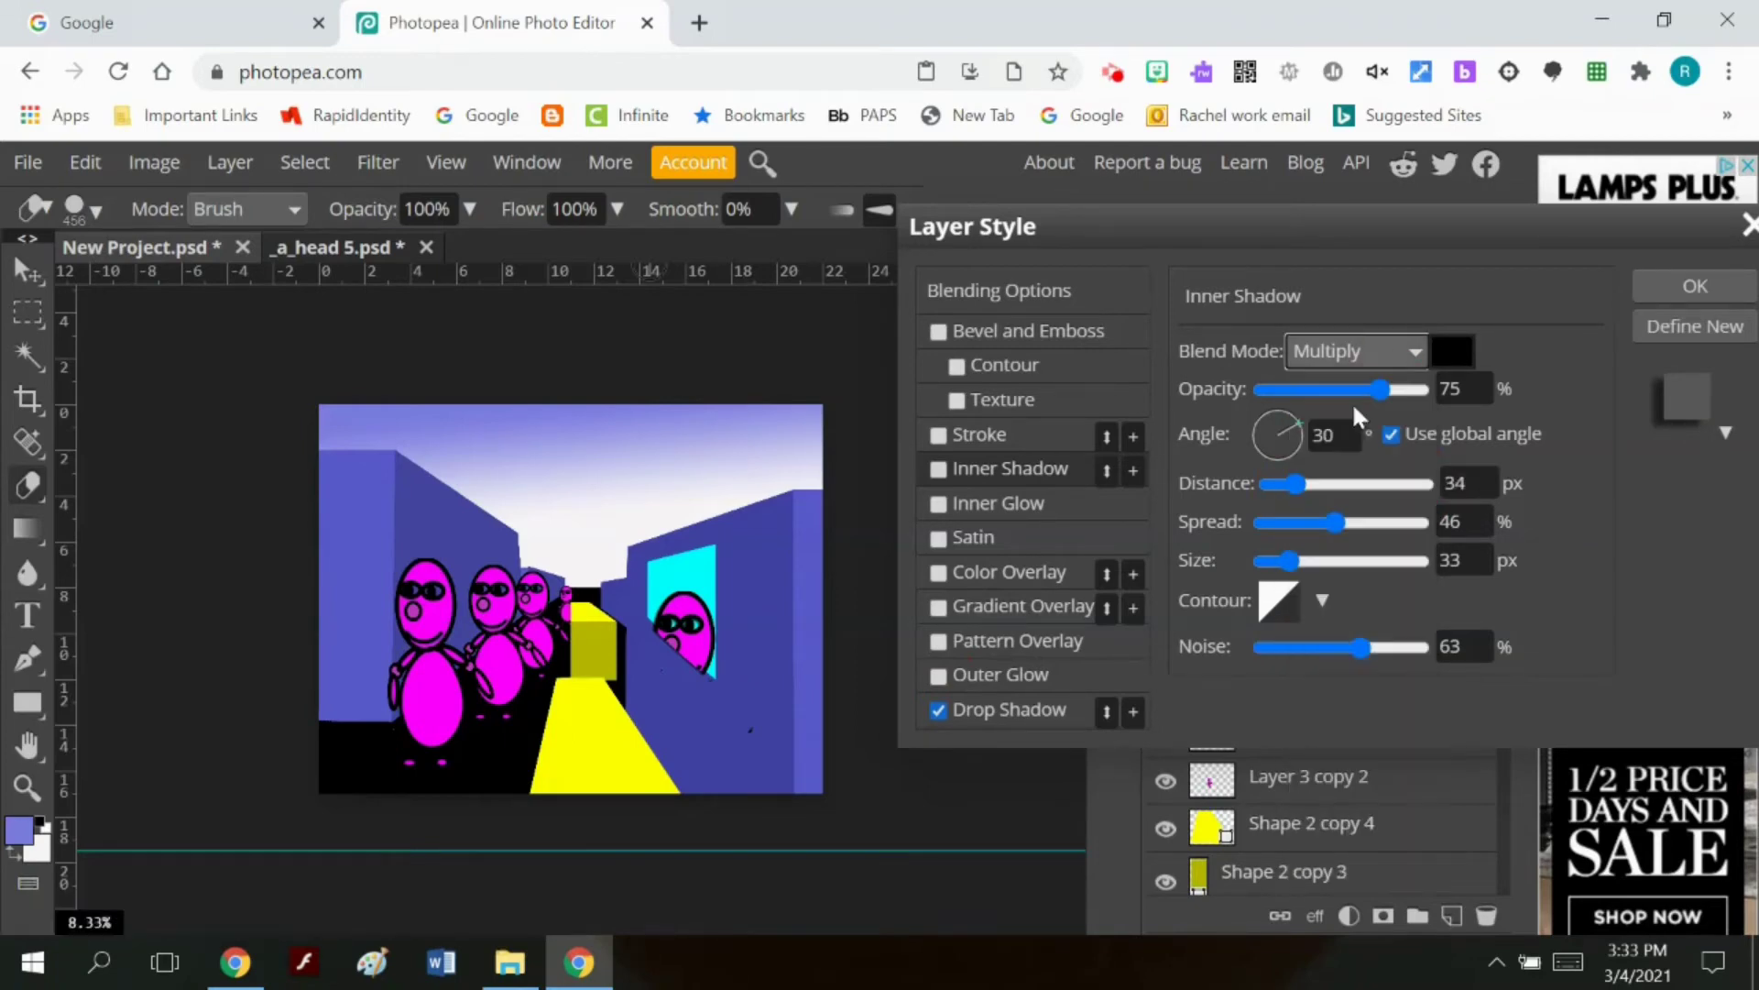
{"action": "left_click", "coordinate": [1695, 286]}
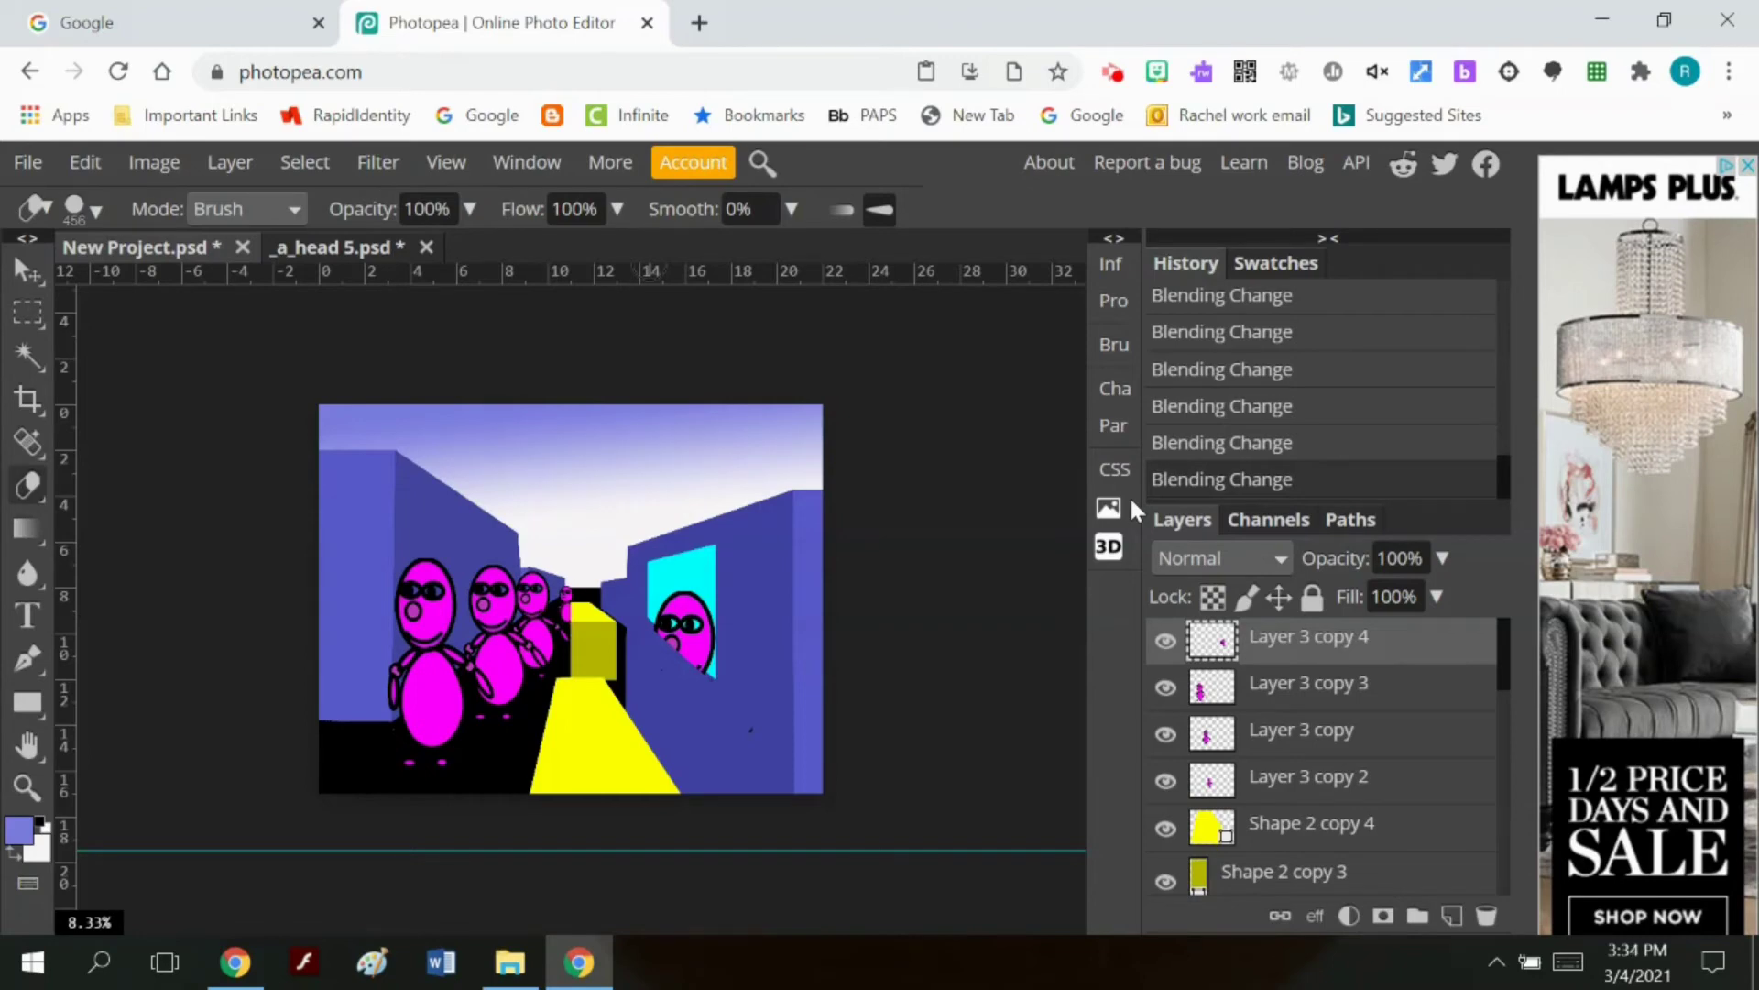
Step: Lower the opacity of Layer 3 copy 4 to 50% and nudge the figure slightly within the cyan window
{"action": "left_click", "coordinate": [1442, 558]}
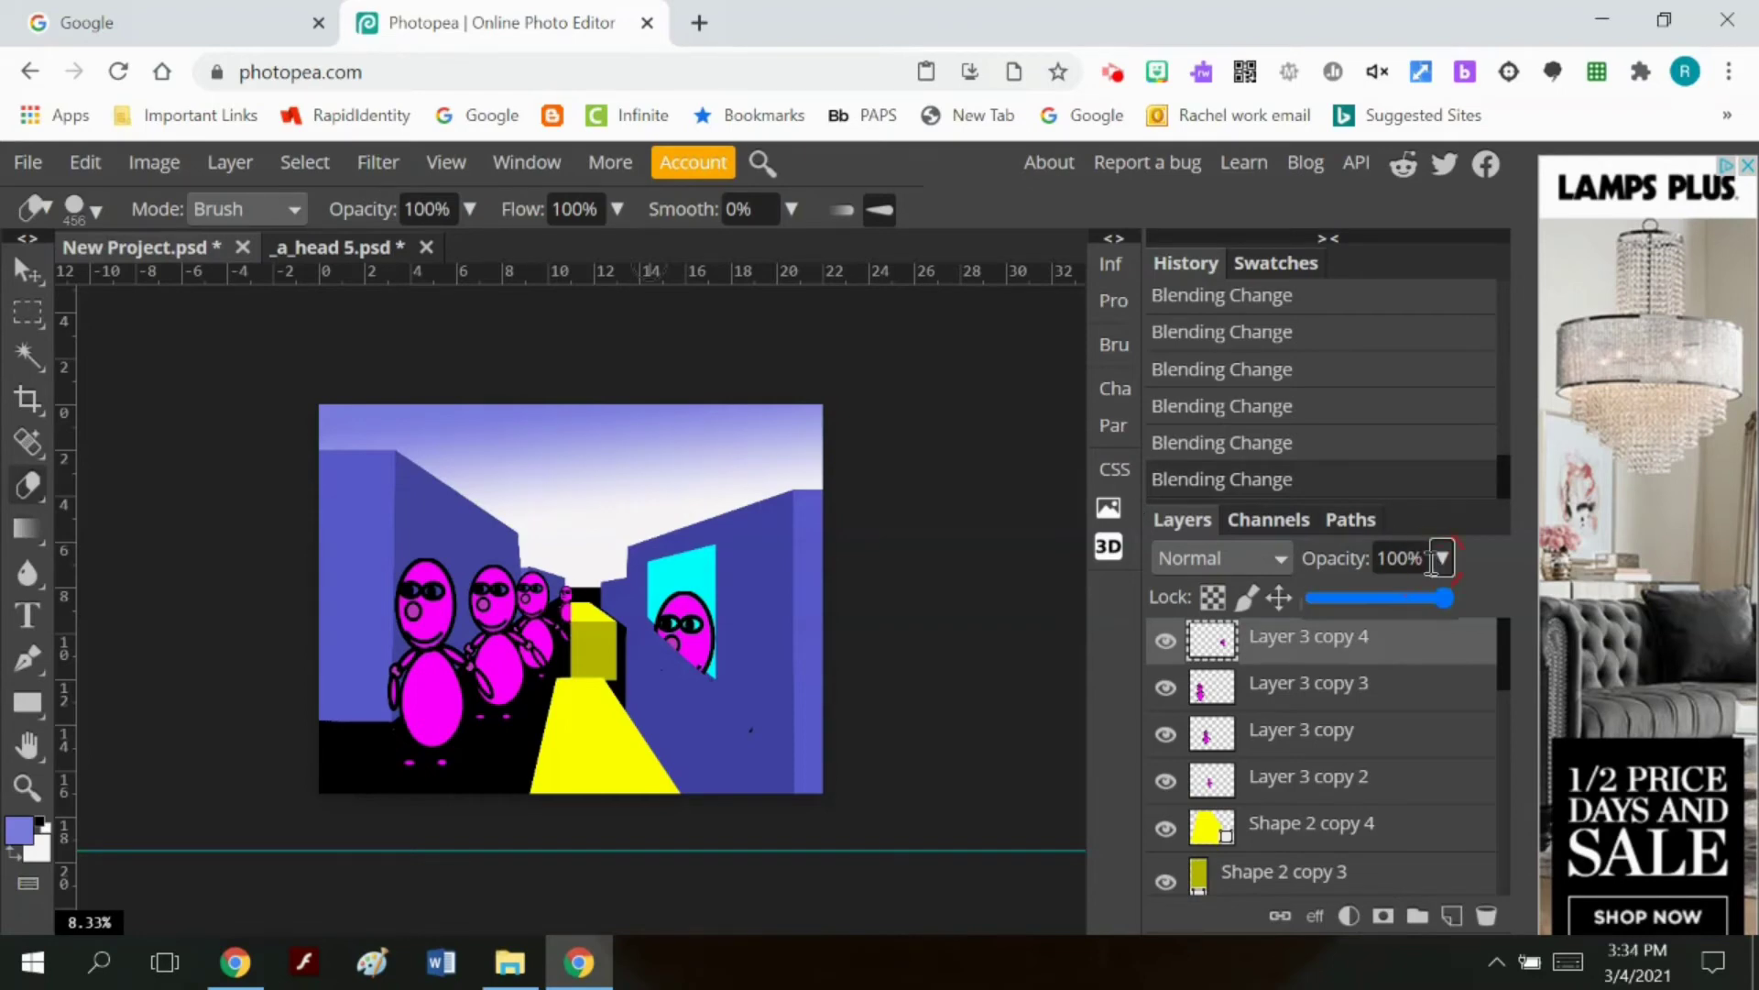
{"action": "left_click_drag", "start_coordinate": [1437, 596], "coordinate": [1376, 584]}
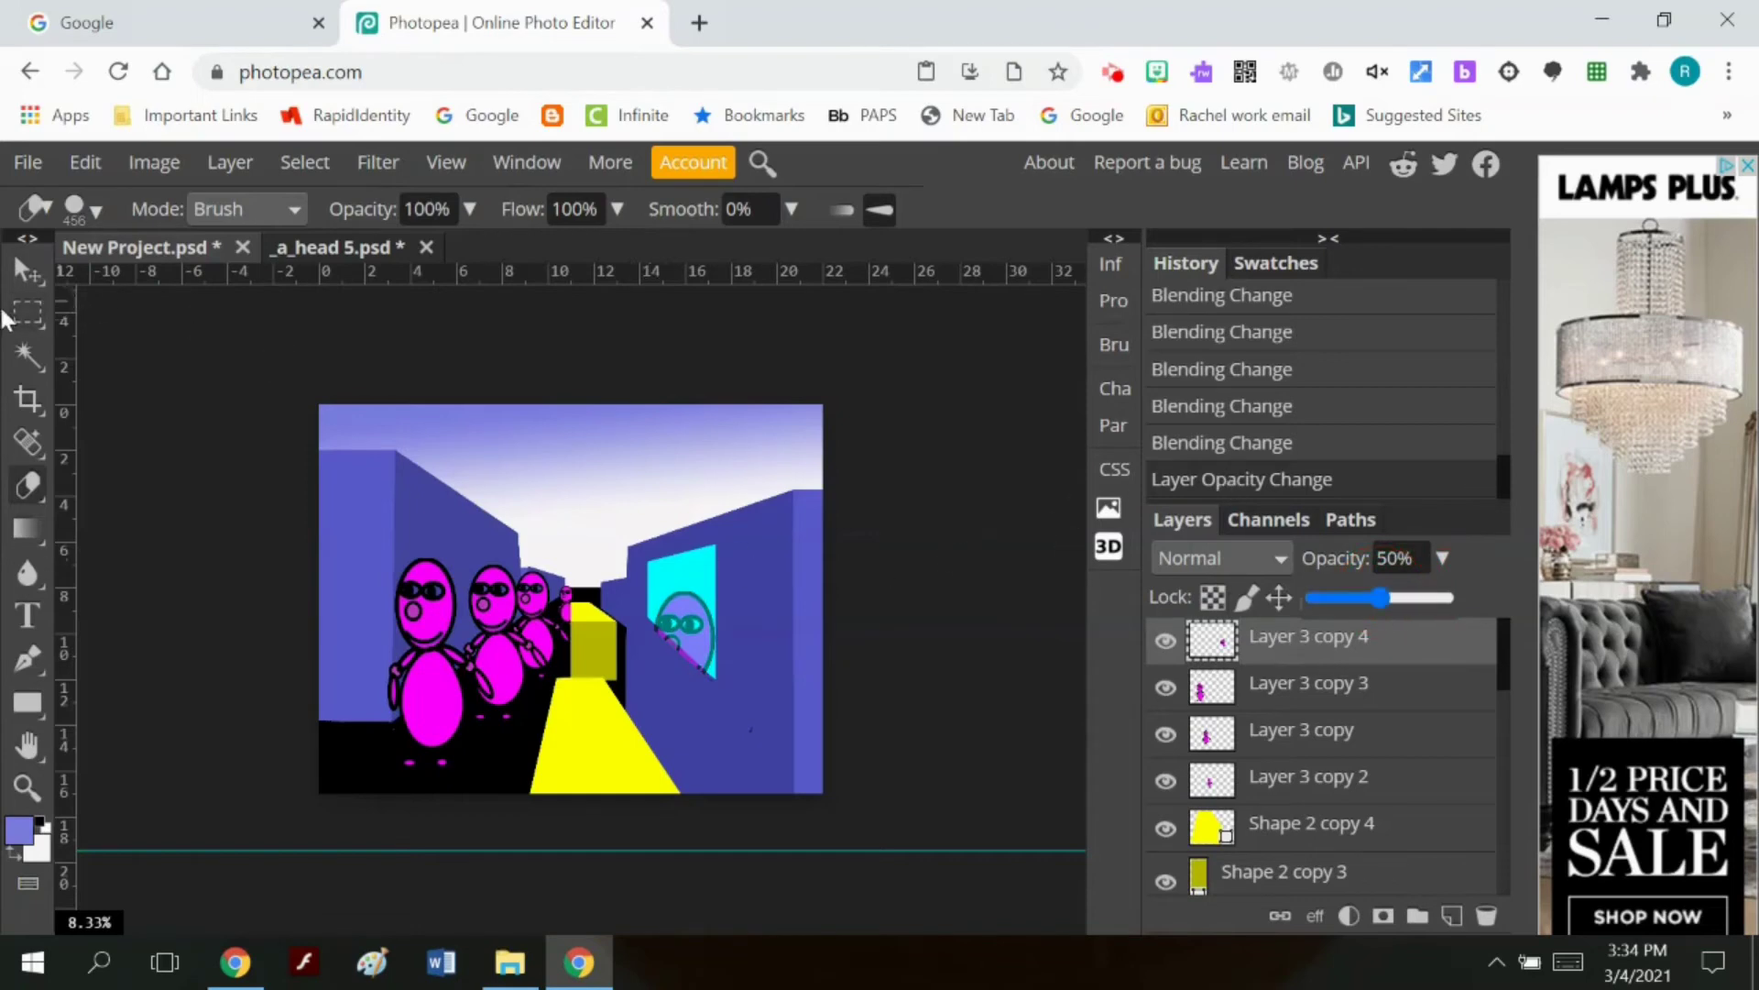
{"action": "left_click", "coordinate": [28, 270]}
{"action": "left_click", "coordinate": [677, 623]}
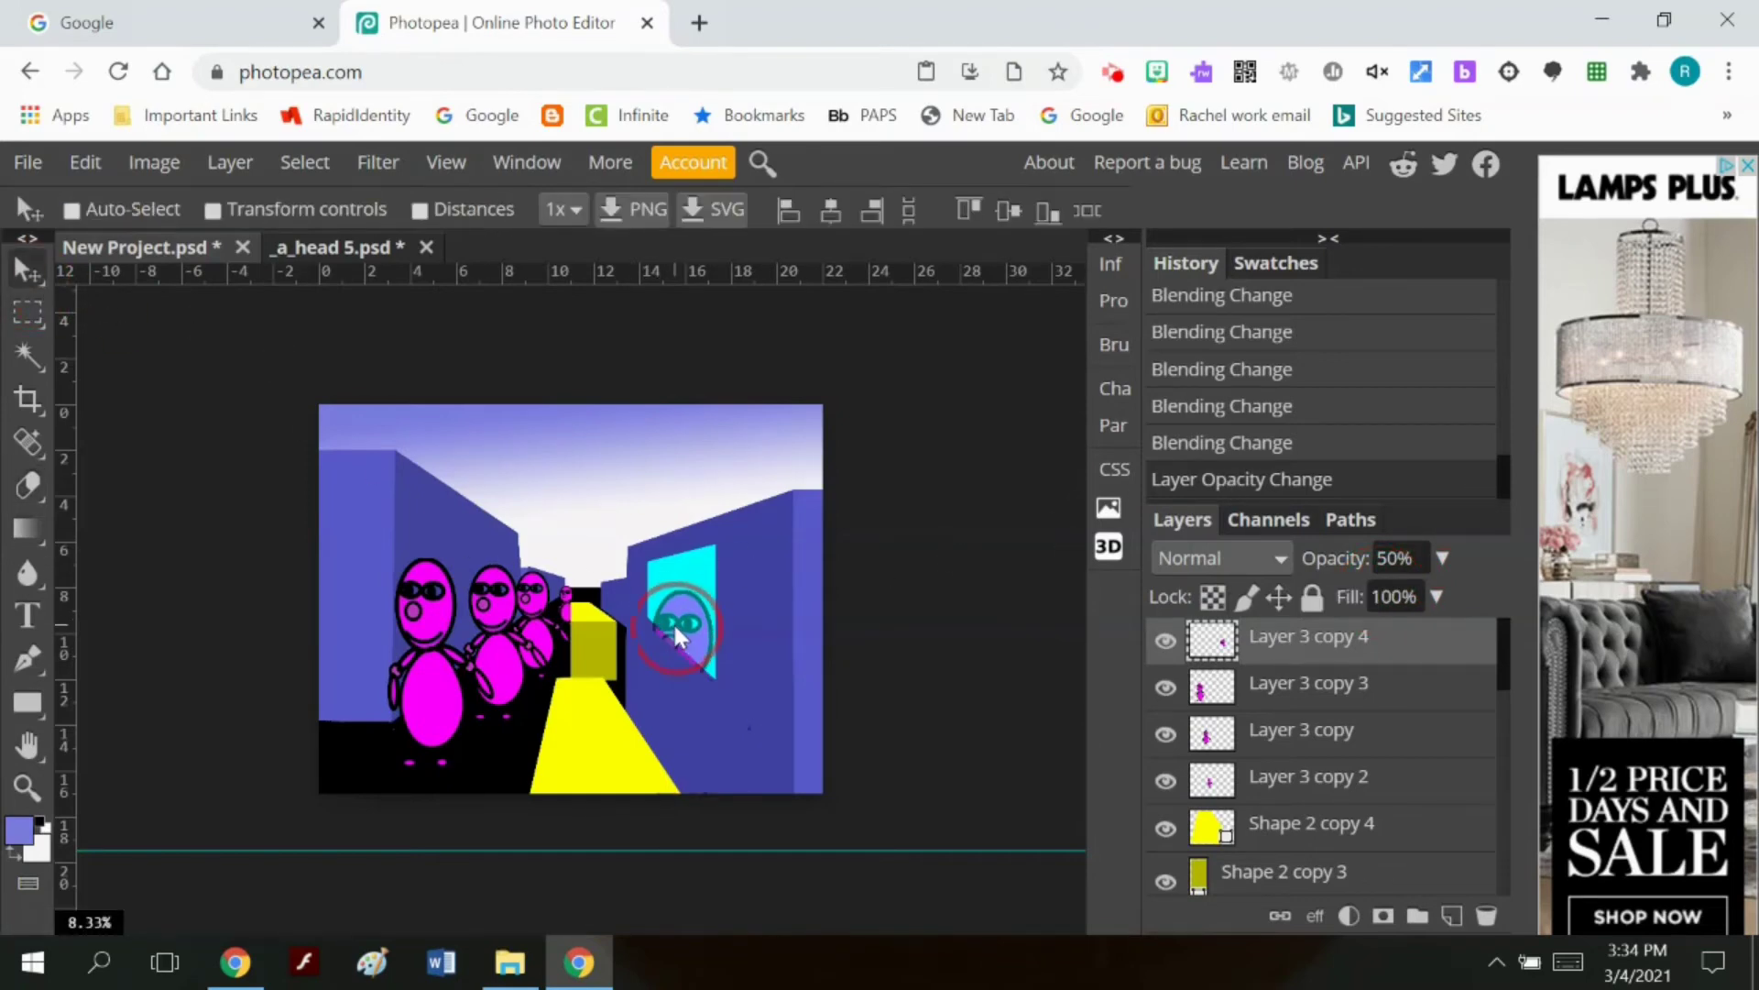
{"action": "left_click_drag", "start_coordinate": [672, 622], "coordinate": [679, 625]}
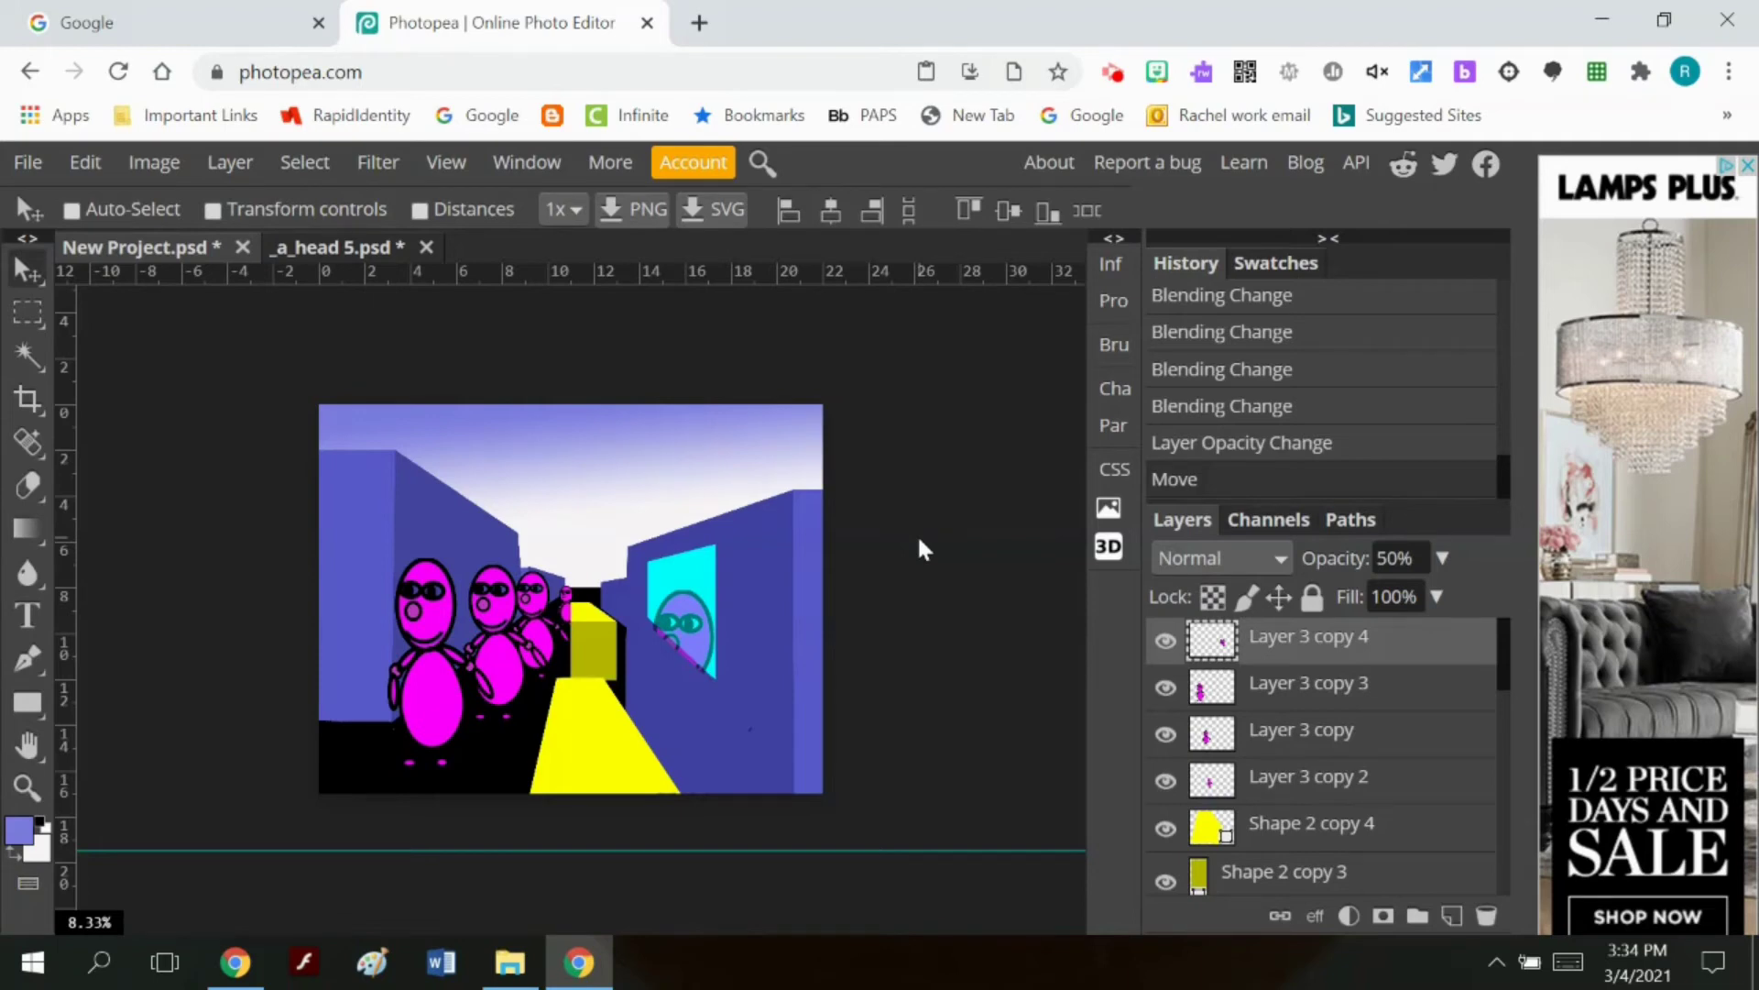
Step: Restore Layer 3 copy 4 to 100% opacity and move the cyan window's Shape 3 layer to the top of the stack
{"action": "left_click", "coordinate": [1444, 558]}
{"action": "left_click", "coordinate": [1454, 595]}
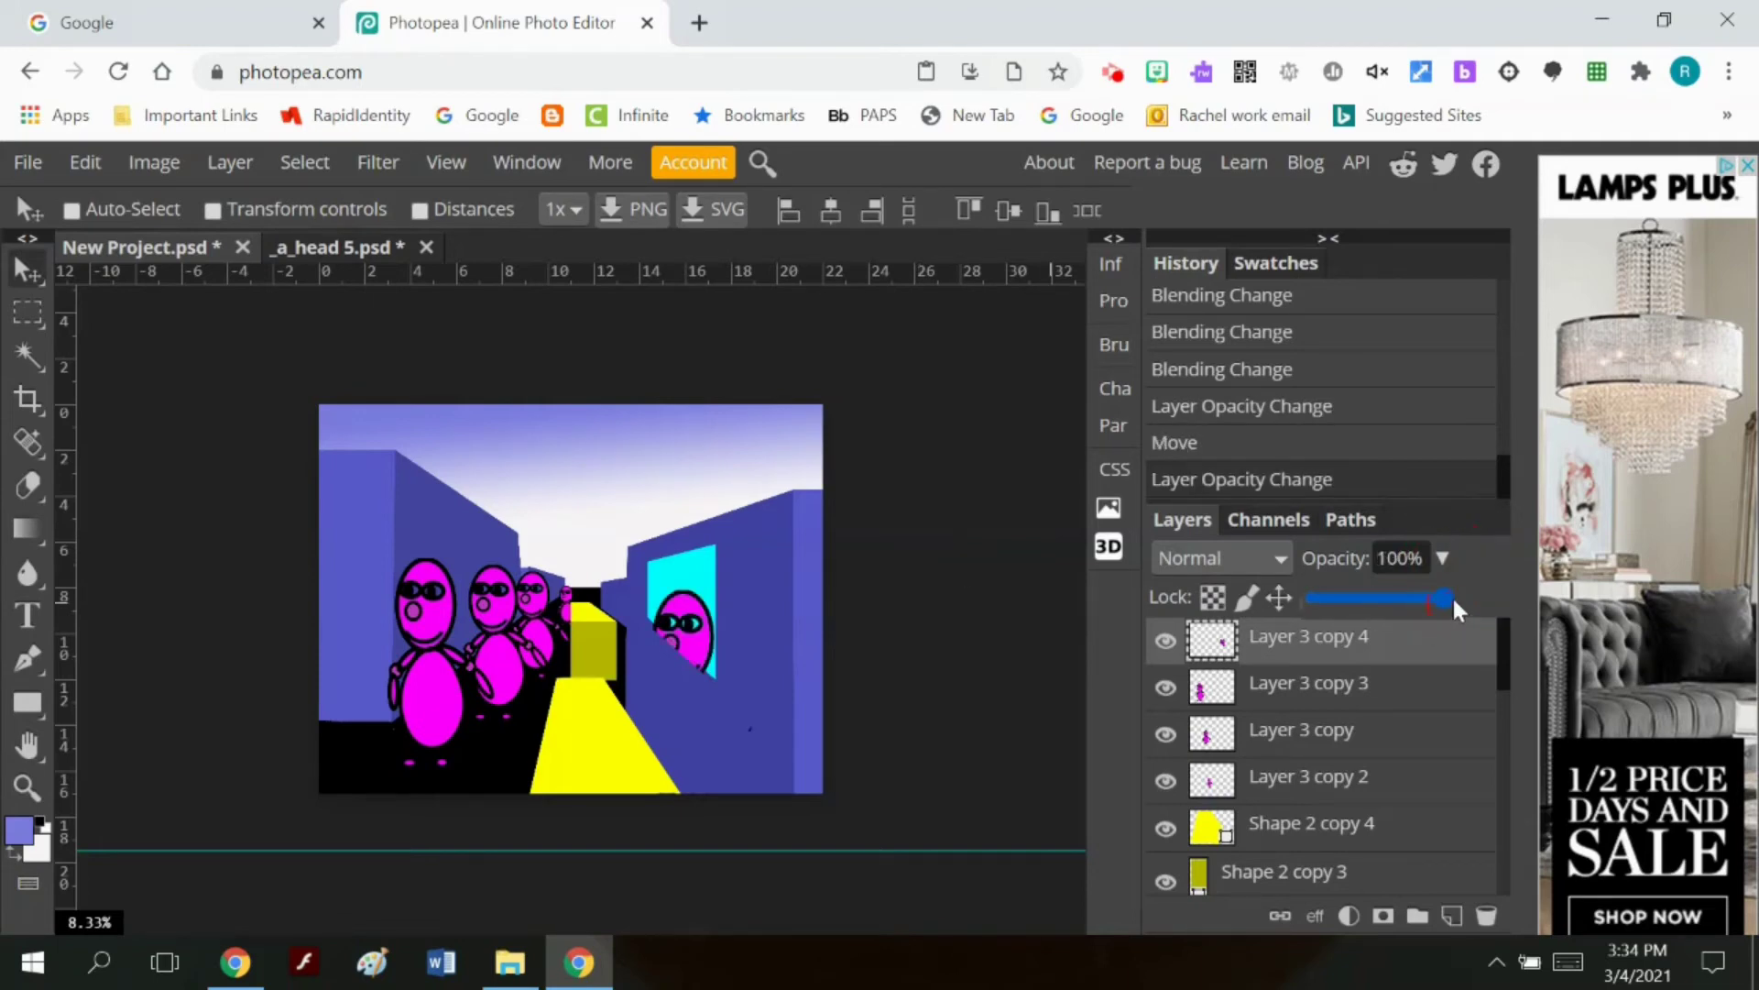
{"action": "scroll", "coordinate": [1333, 784], "scroll_direction": "down", "scroll_amount": 3}
{"action": "mouse_move", "coordinate": [1284, 654]}
{"action": "left_mouse_down"}
{"action": "mouse_move", "coordinate": [1269, 607]}
{"action": "mouse_move", "coordinate": [1290, 658]}
{"action": "mouse_move", "coordinate": [1277, 640]}
{"action": "left_mouse_up"}
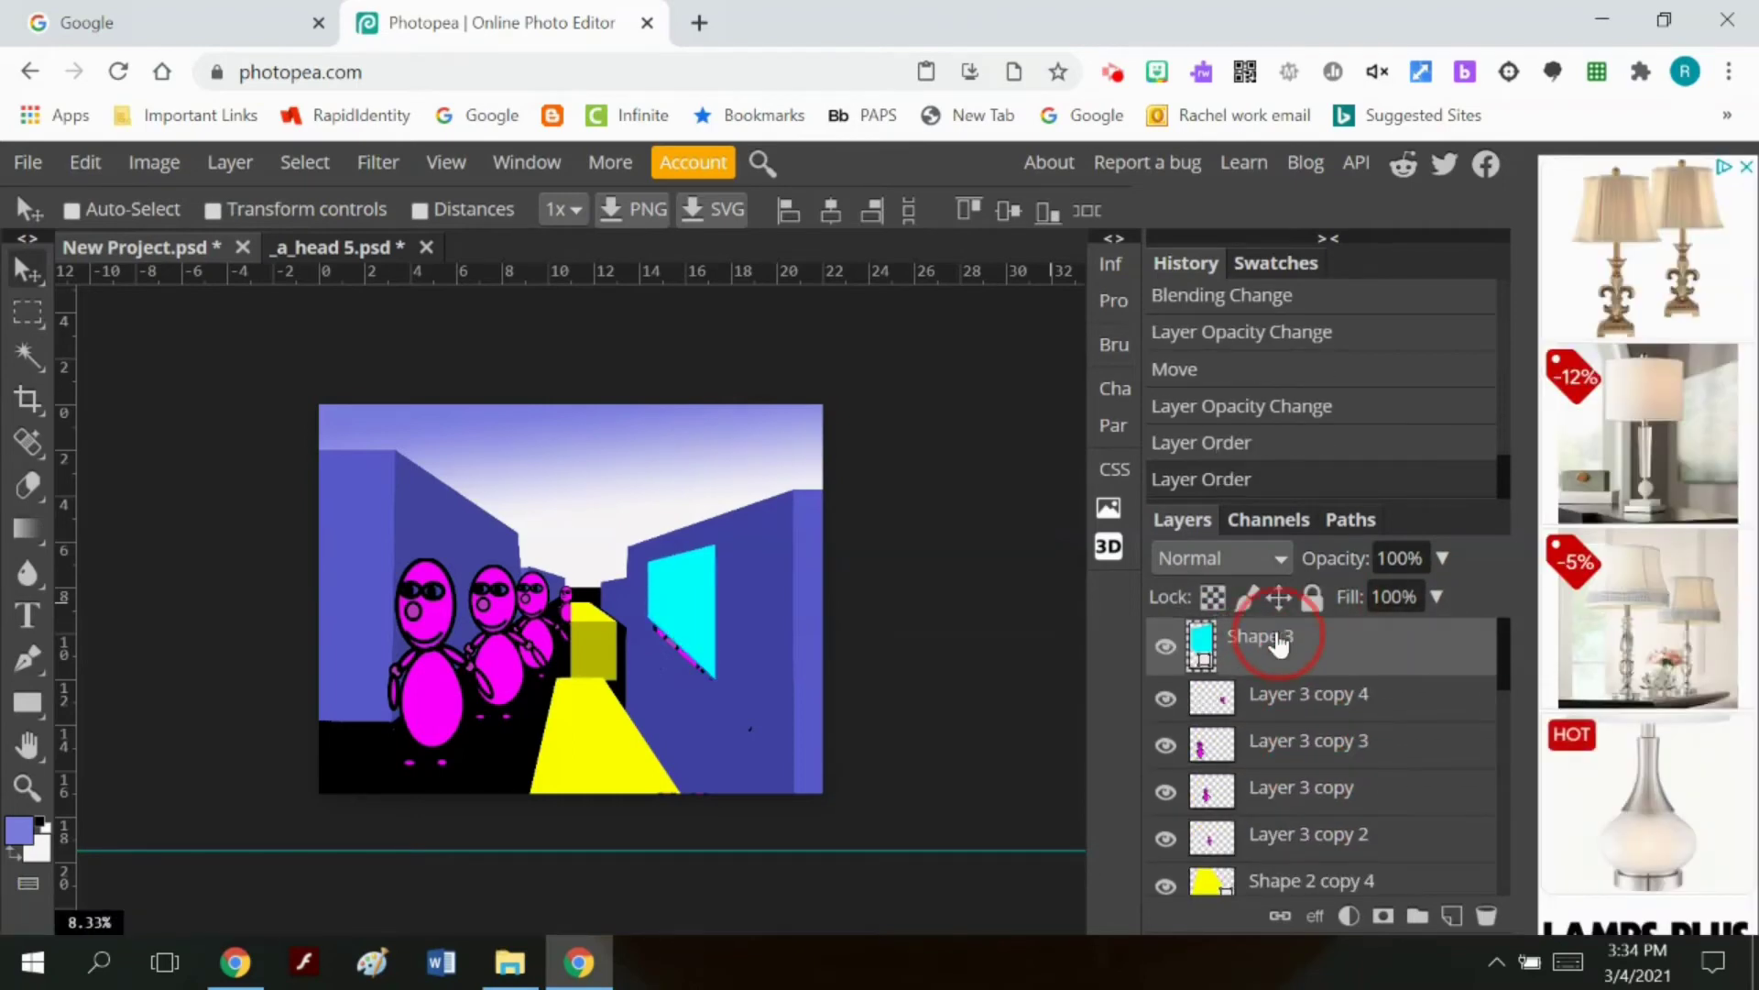
Step: Try a red Color Overlay on the cyan window shape, reduce its opacity to 0%, and discard the layer style
{"action": "left_click", "coordinate": [230, 162]}
{"action": "left_click", "coordinate": [295, 383]}
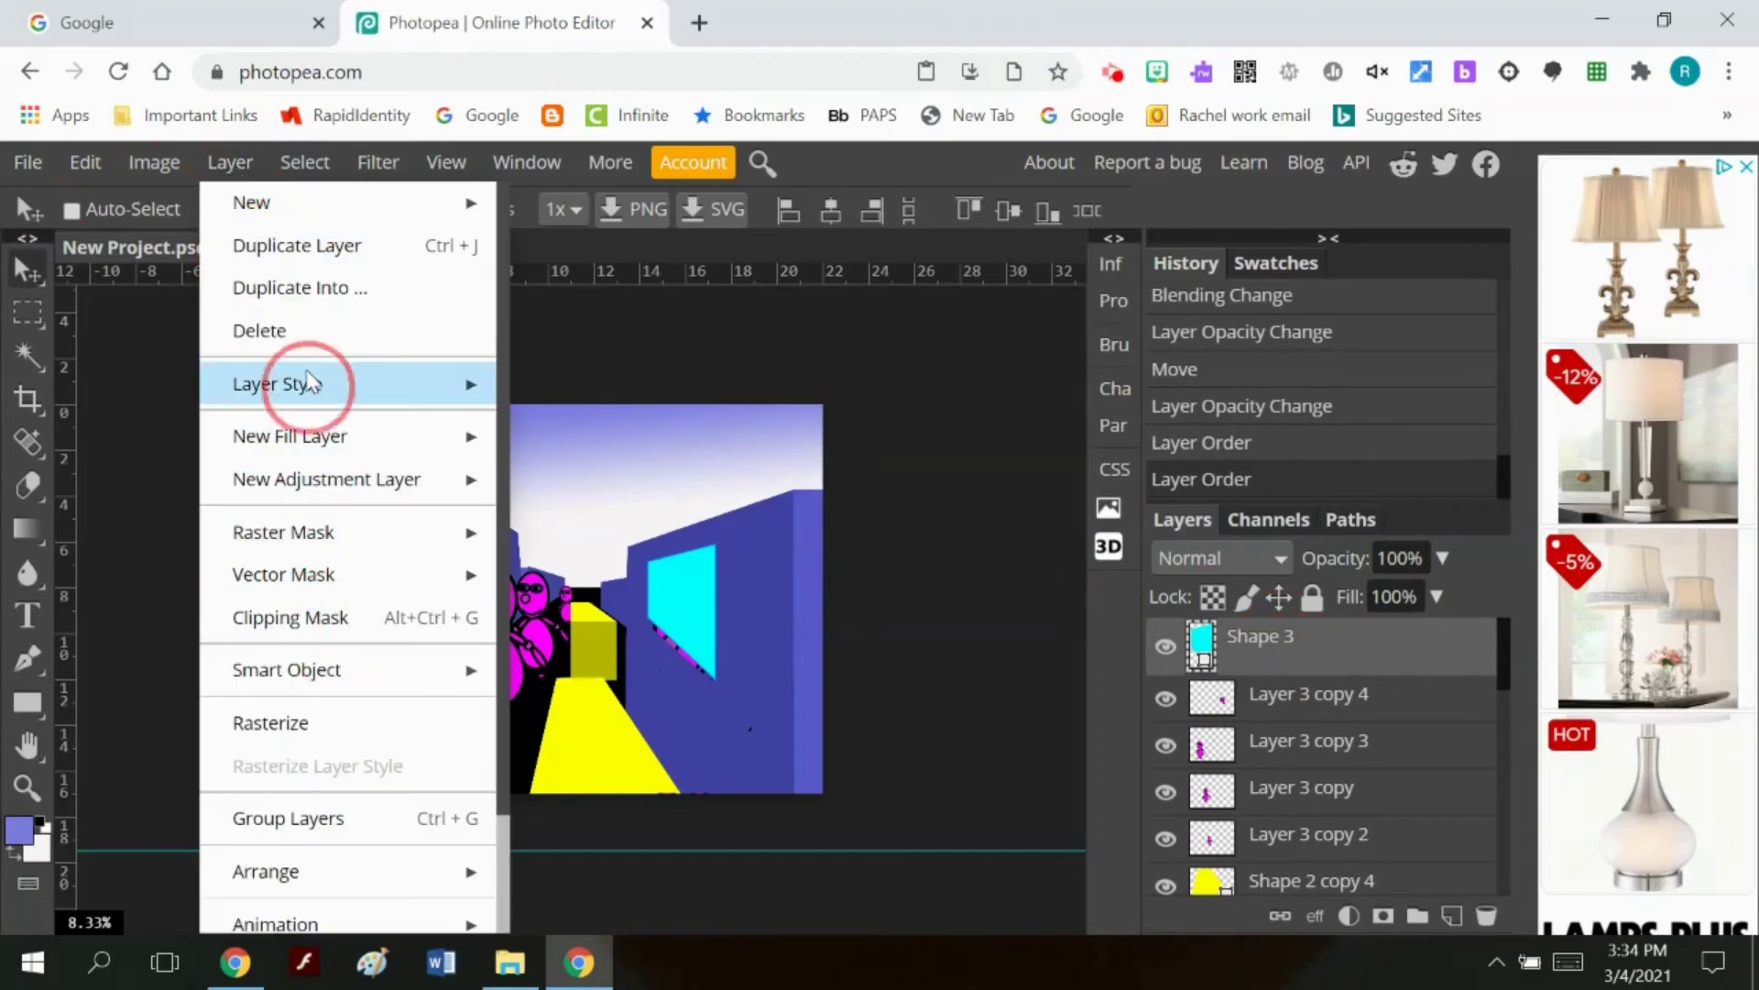
{"action": "left_click", "coordinate": [589, 646]}
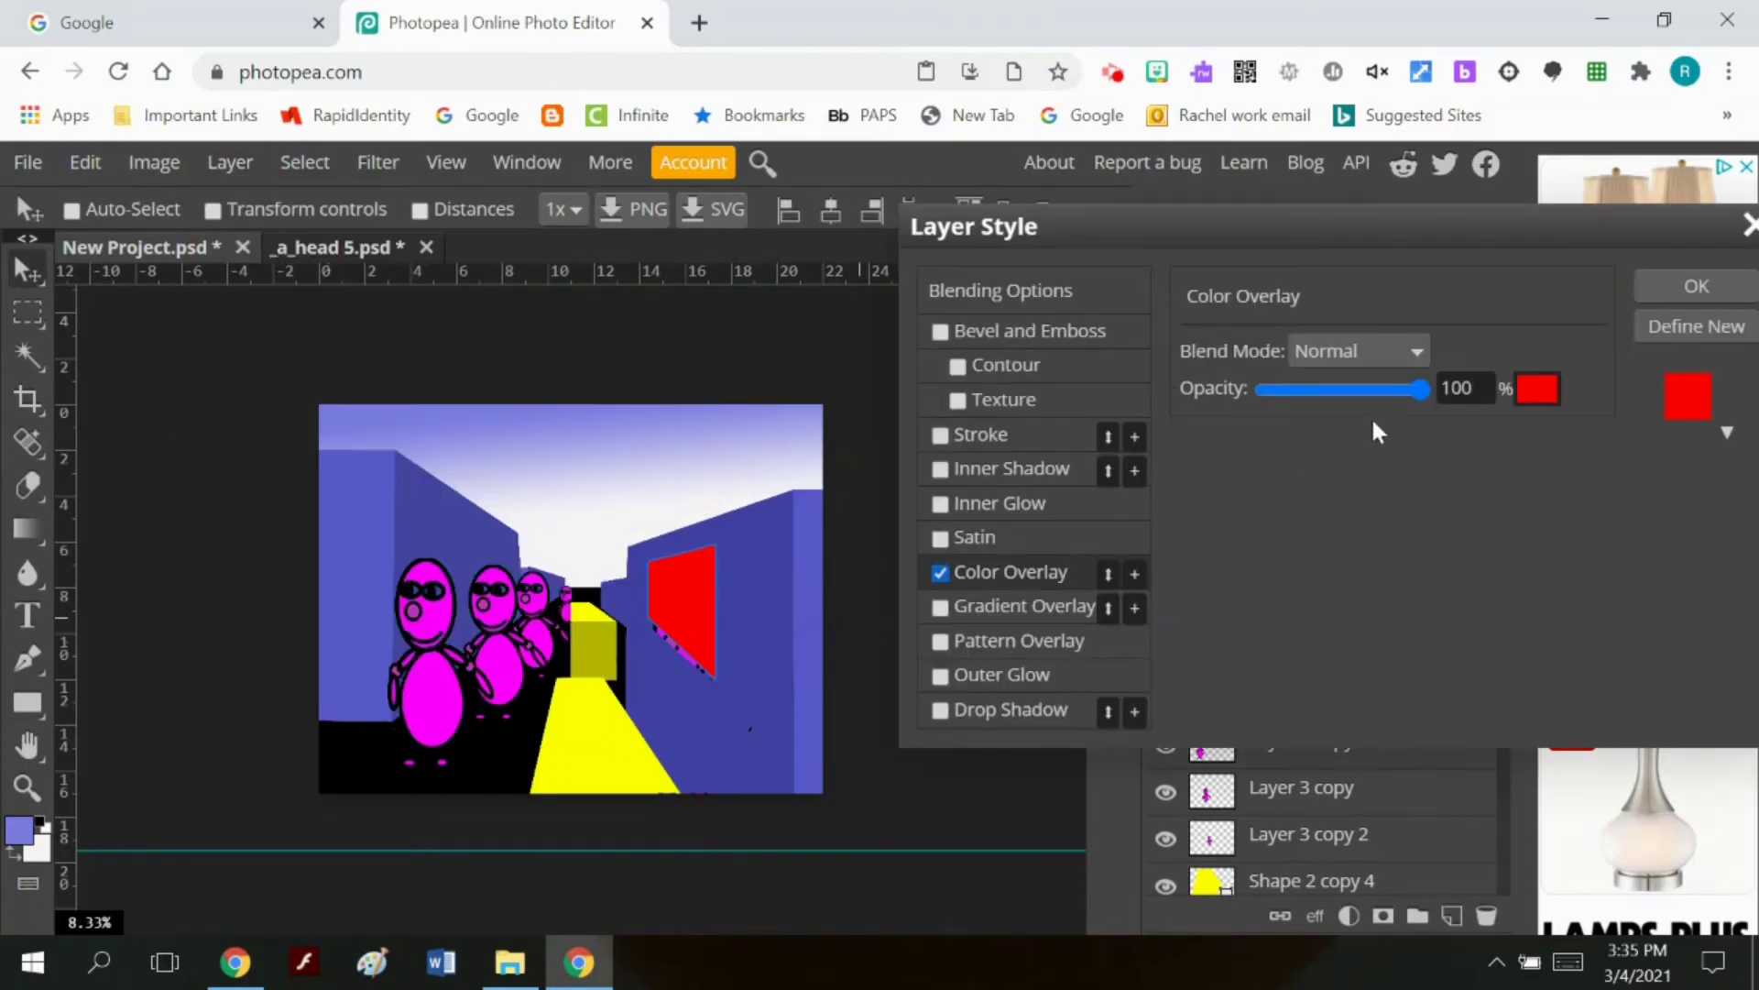
{"action": "left_click_drag", "start_coordinate": [1420, 388], "coordinate": [1239, 410]}
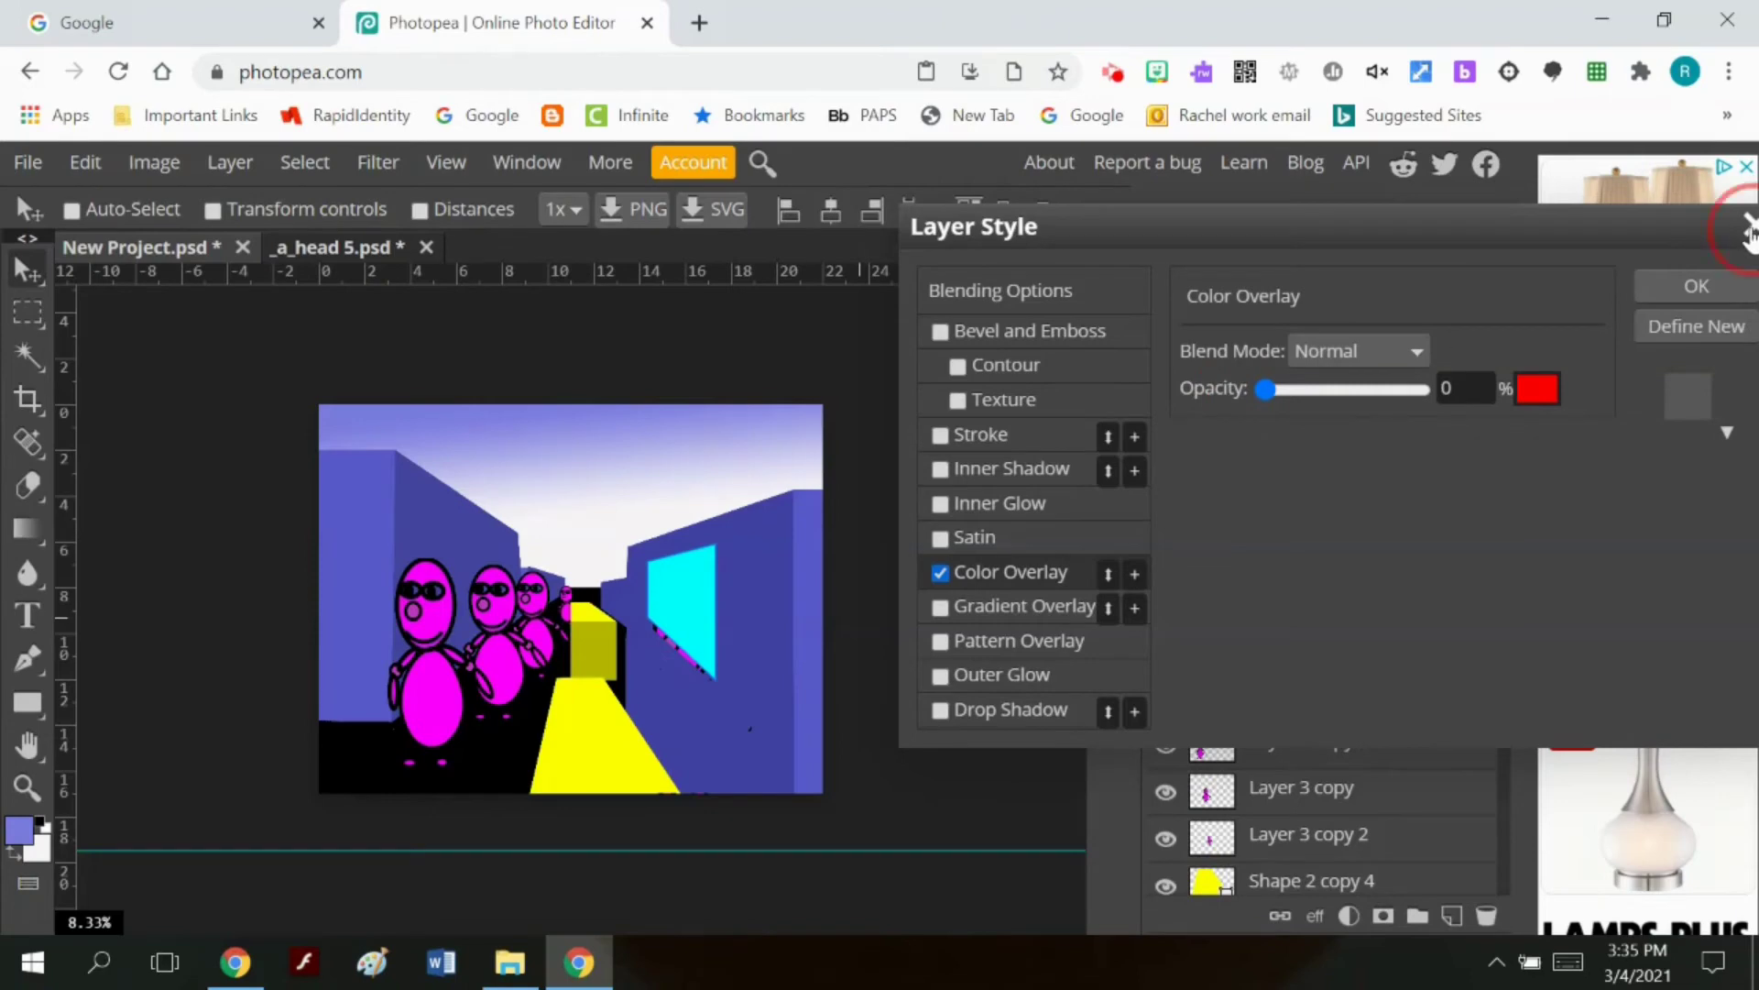
{"action": "left_click", "coordinate": [1749, 226]}
Step: Move Layer 3 copy 4 back above the cyan Shape 3 layer and set its opacity to 58%
{"action": "left_click_drag", "start_coordinate": [1363, 663], "coordinate": [1283, 699]}
{"action": "left_click", "coordinate": [1443, 558]}
{"action": "left_click_drag", "start_coordinate": [1443, 597], "coordinate": [1393, 612]}
{"action": "left_click", "coordinate": [1319, 641]}
{"action": "left_click", "coordinate": [1443, 558]}
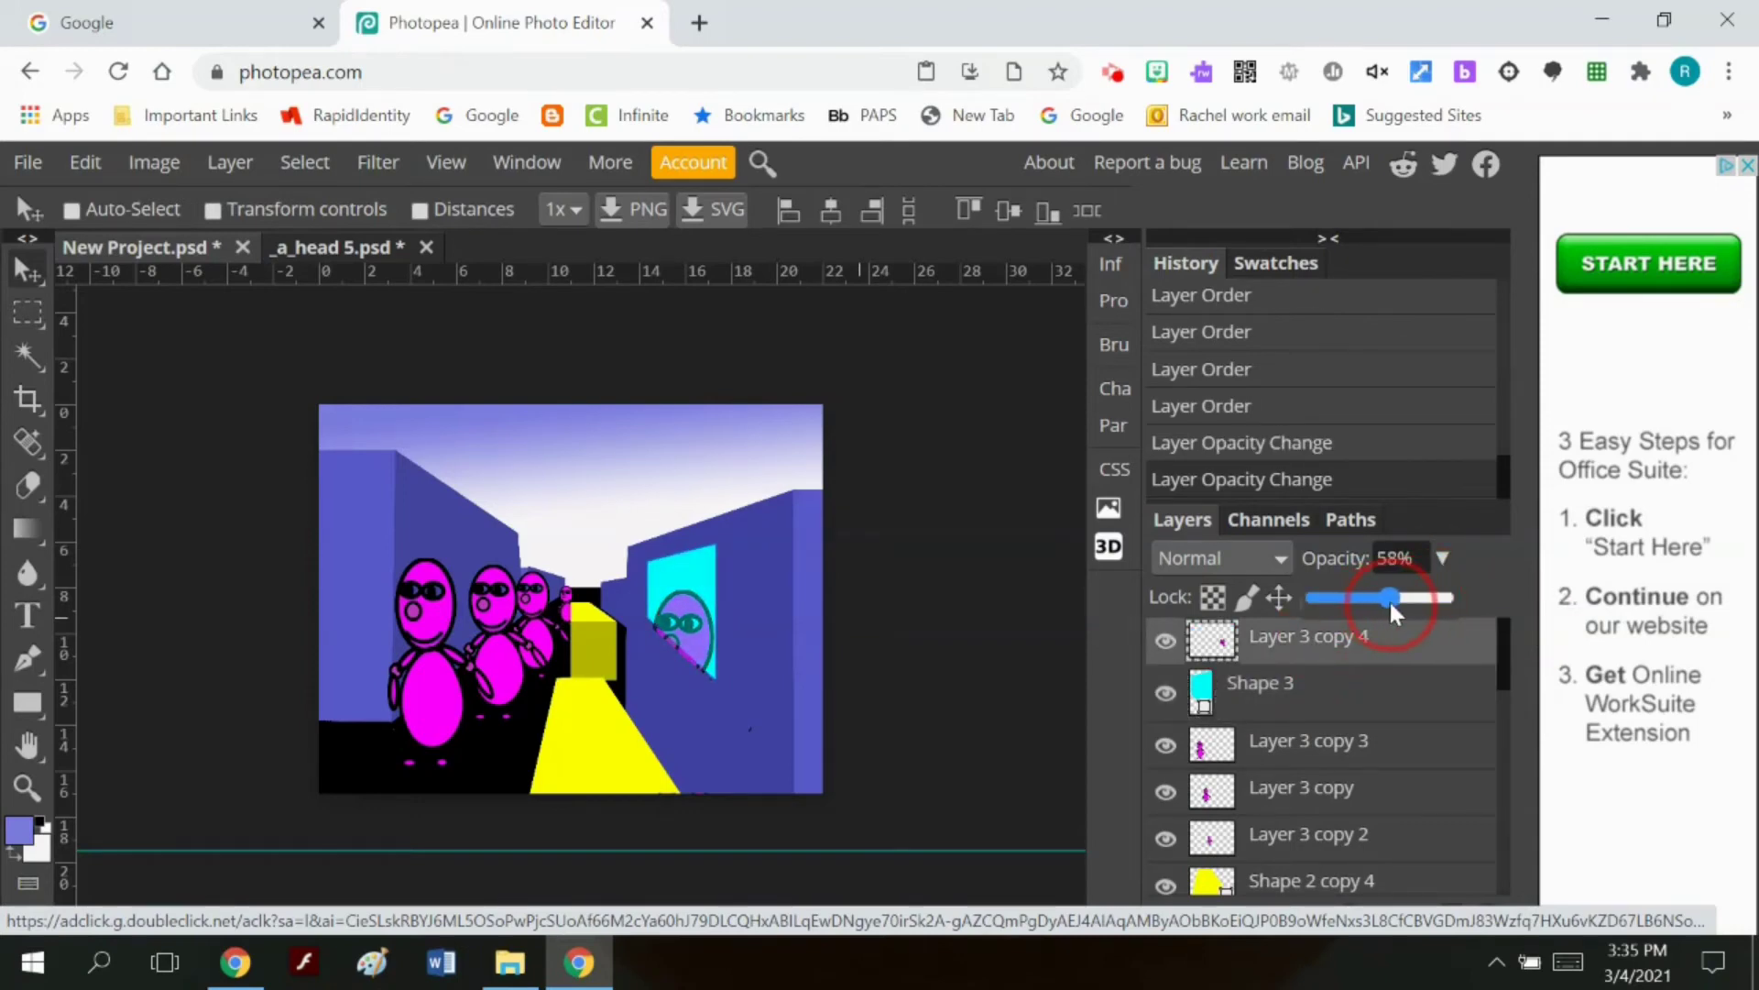
{"action": "left_click", "coordinate": [944, 530]}
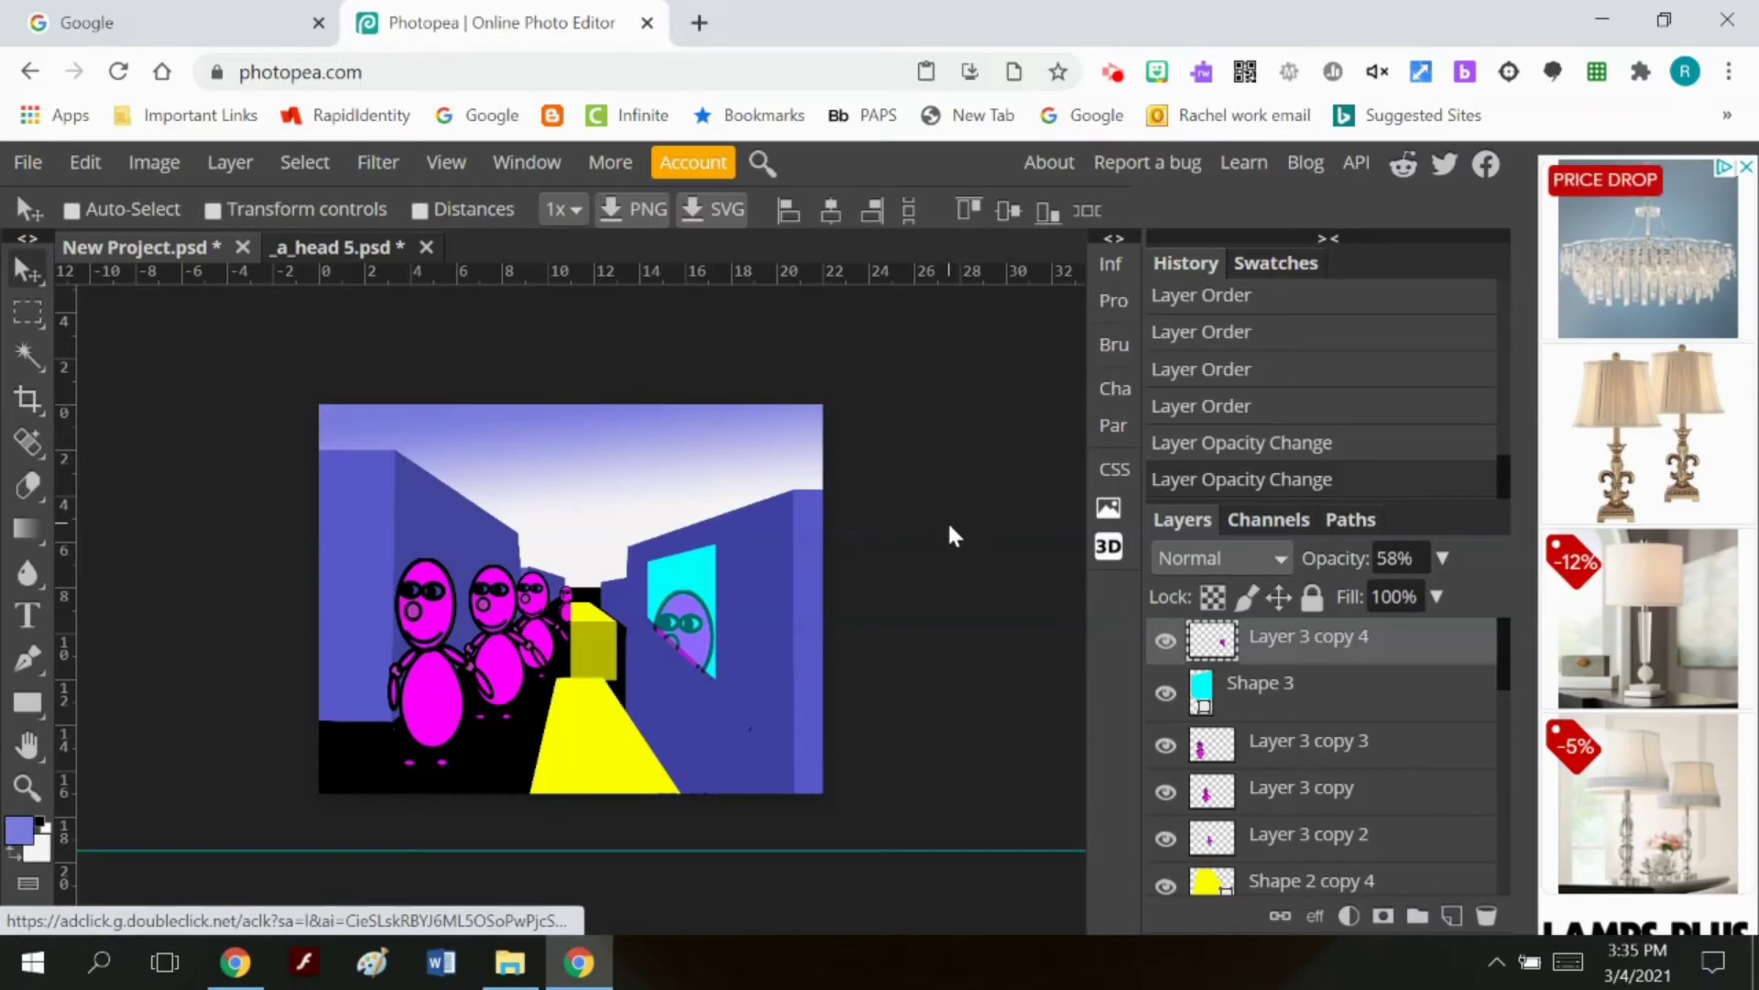
Step: Create a new empty layer directly above the Background layer
{"action": "scroll", "coordinate": [1014, 711], "scroll_direction": "down", "scroll_amount": 2}
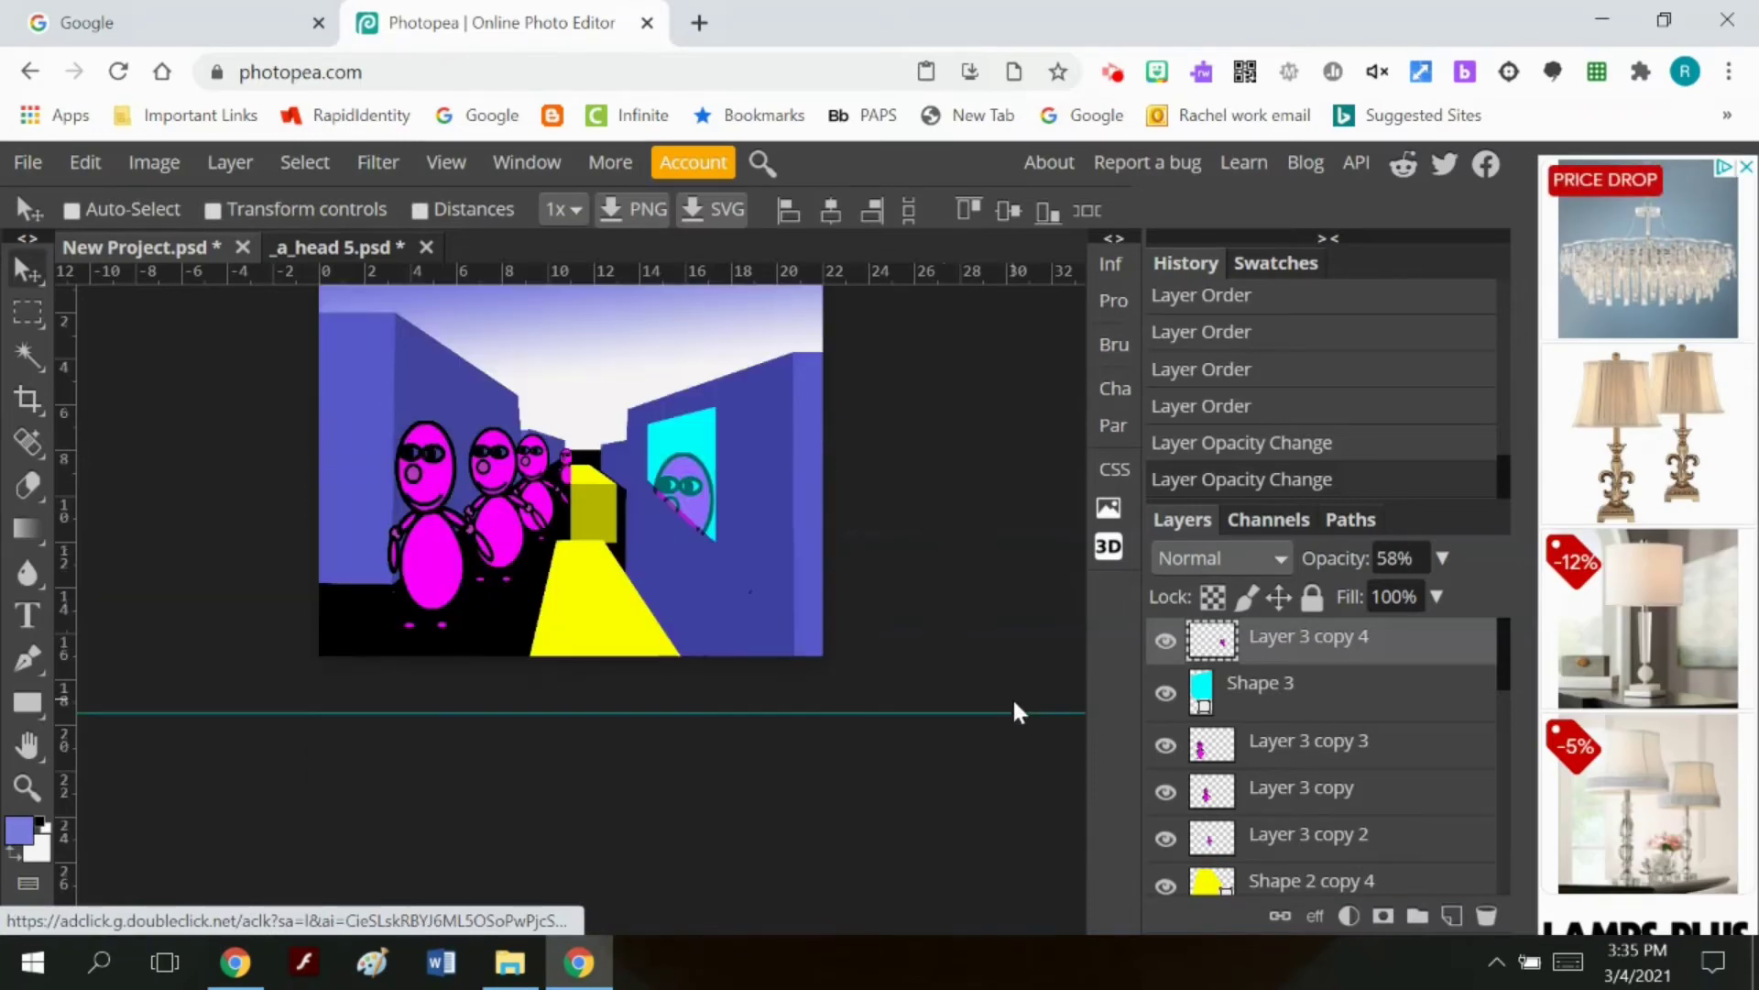
{"action": "scroll", "coordinate": [1423, 824], "scroll_direction": "down", "scroll_amount": 3}
{"action": "scroll", "coordinate": [1423, 825], "scroll_direction": "down", "scroll_amount": 3}
{"action": "left_click", "coordinate": [1260, 873]}
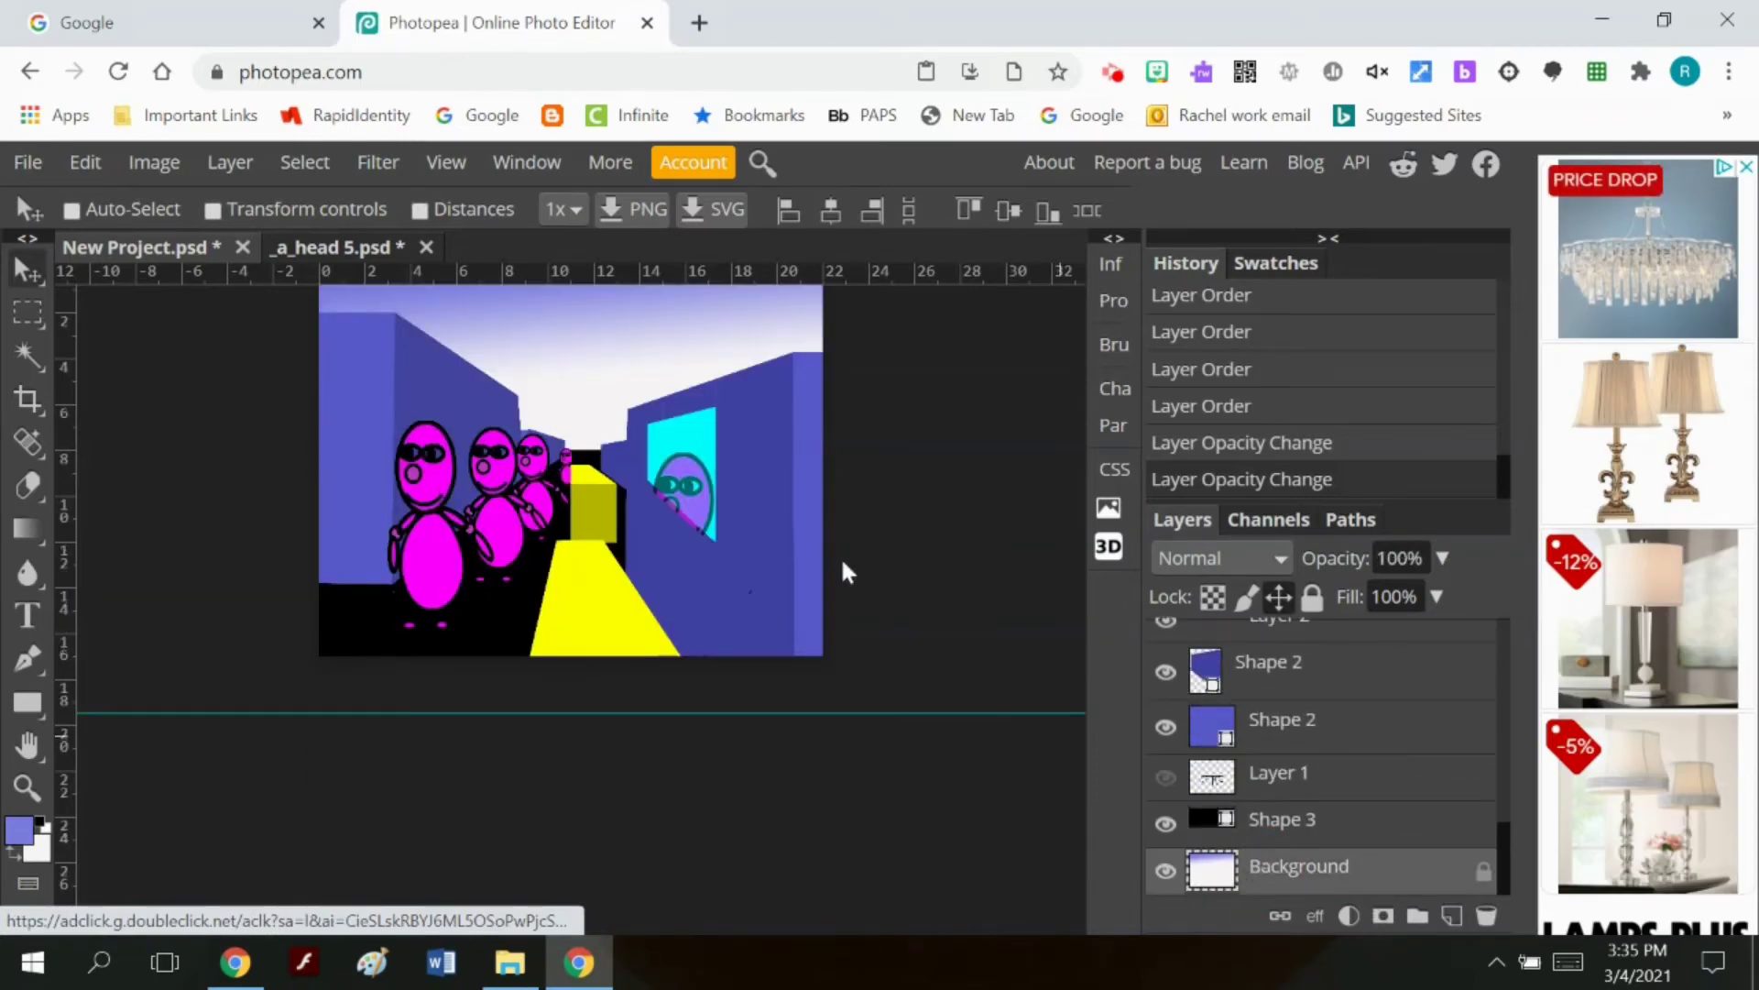
{"action": "left_click", "coordinate": [243, 165]}
{"action": "mouse_move", "coordinate": [287, 228]}
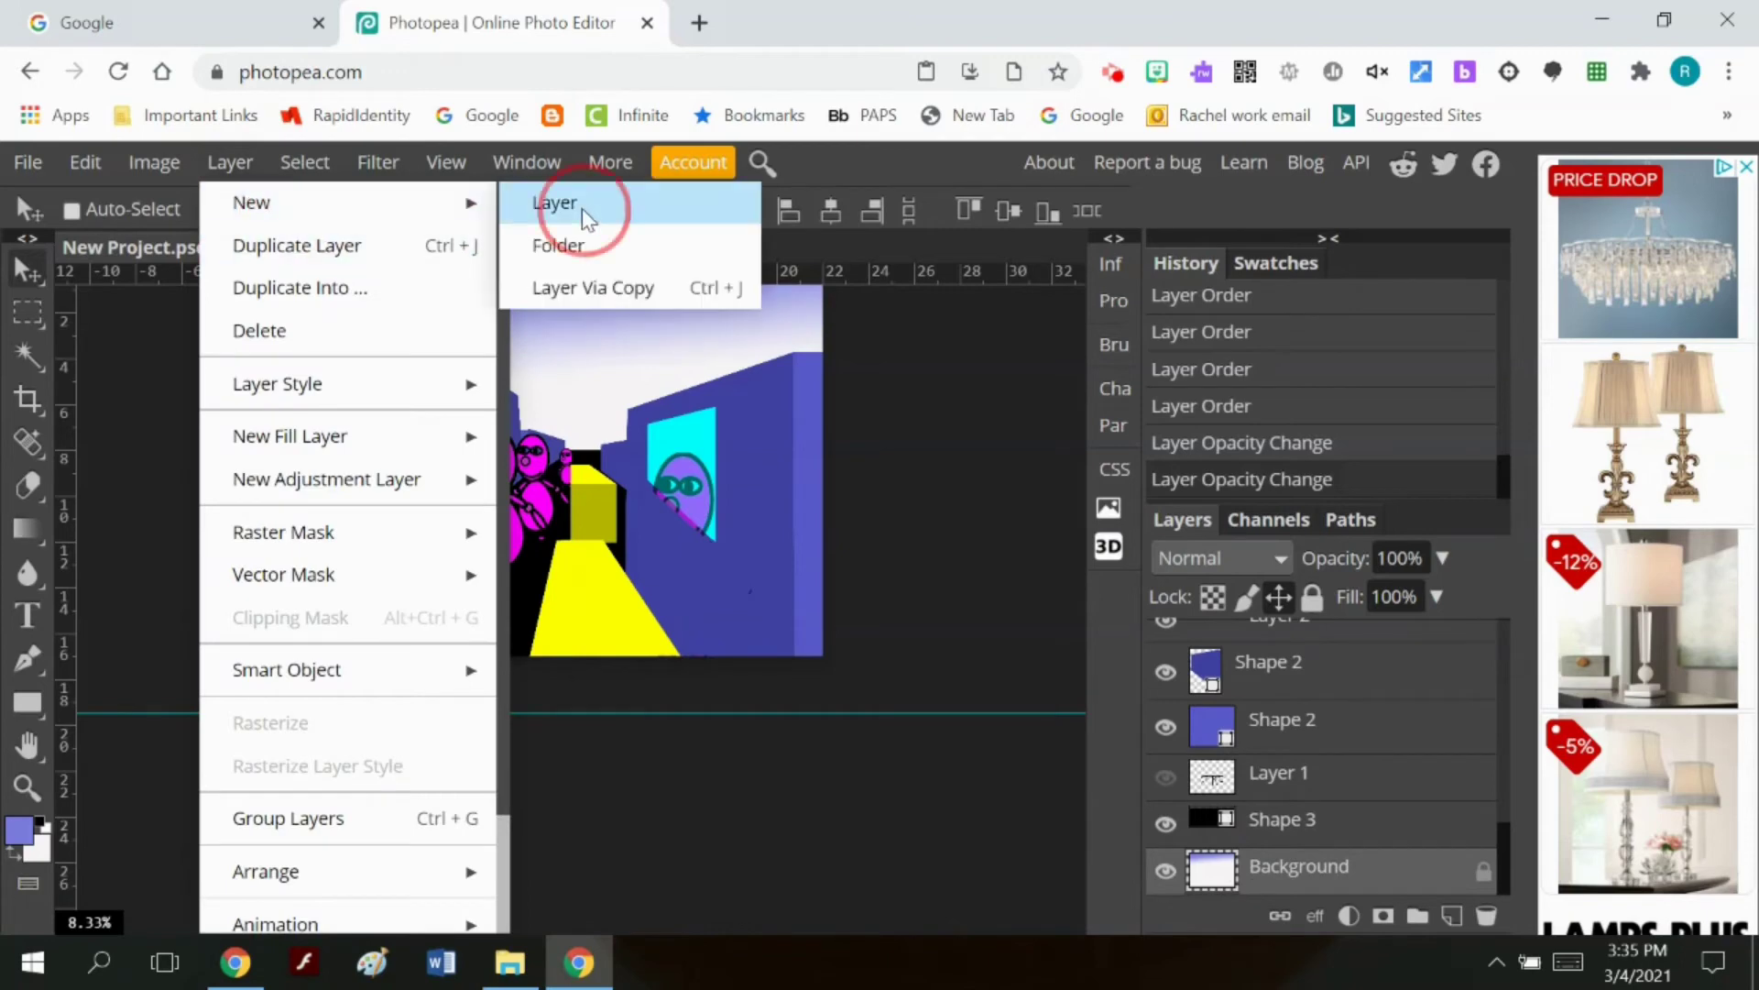
{"action": "left_click", "coordinate": [552, 198]}
{"action": "scroll", "coordinate": [1347, 828], "scroll_direction": "down", "scroll_amount": 1}
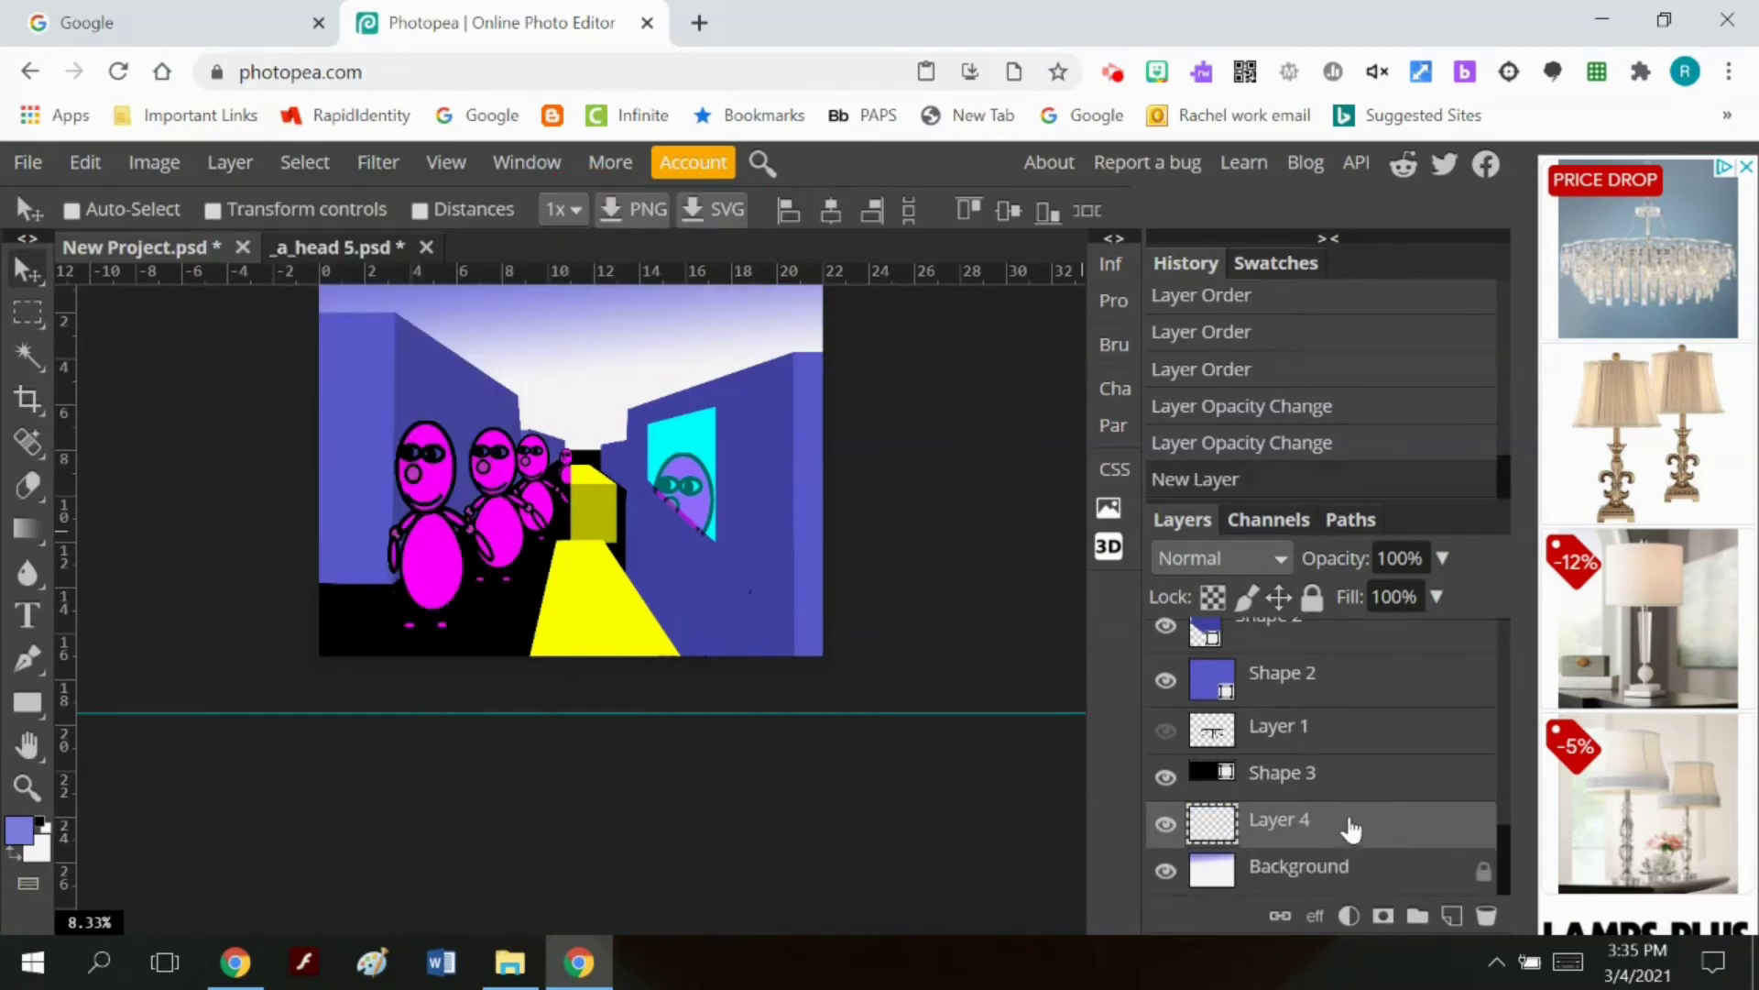
{"action": "left_click", "coordinate": [229, 165]}
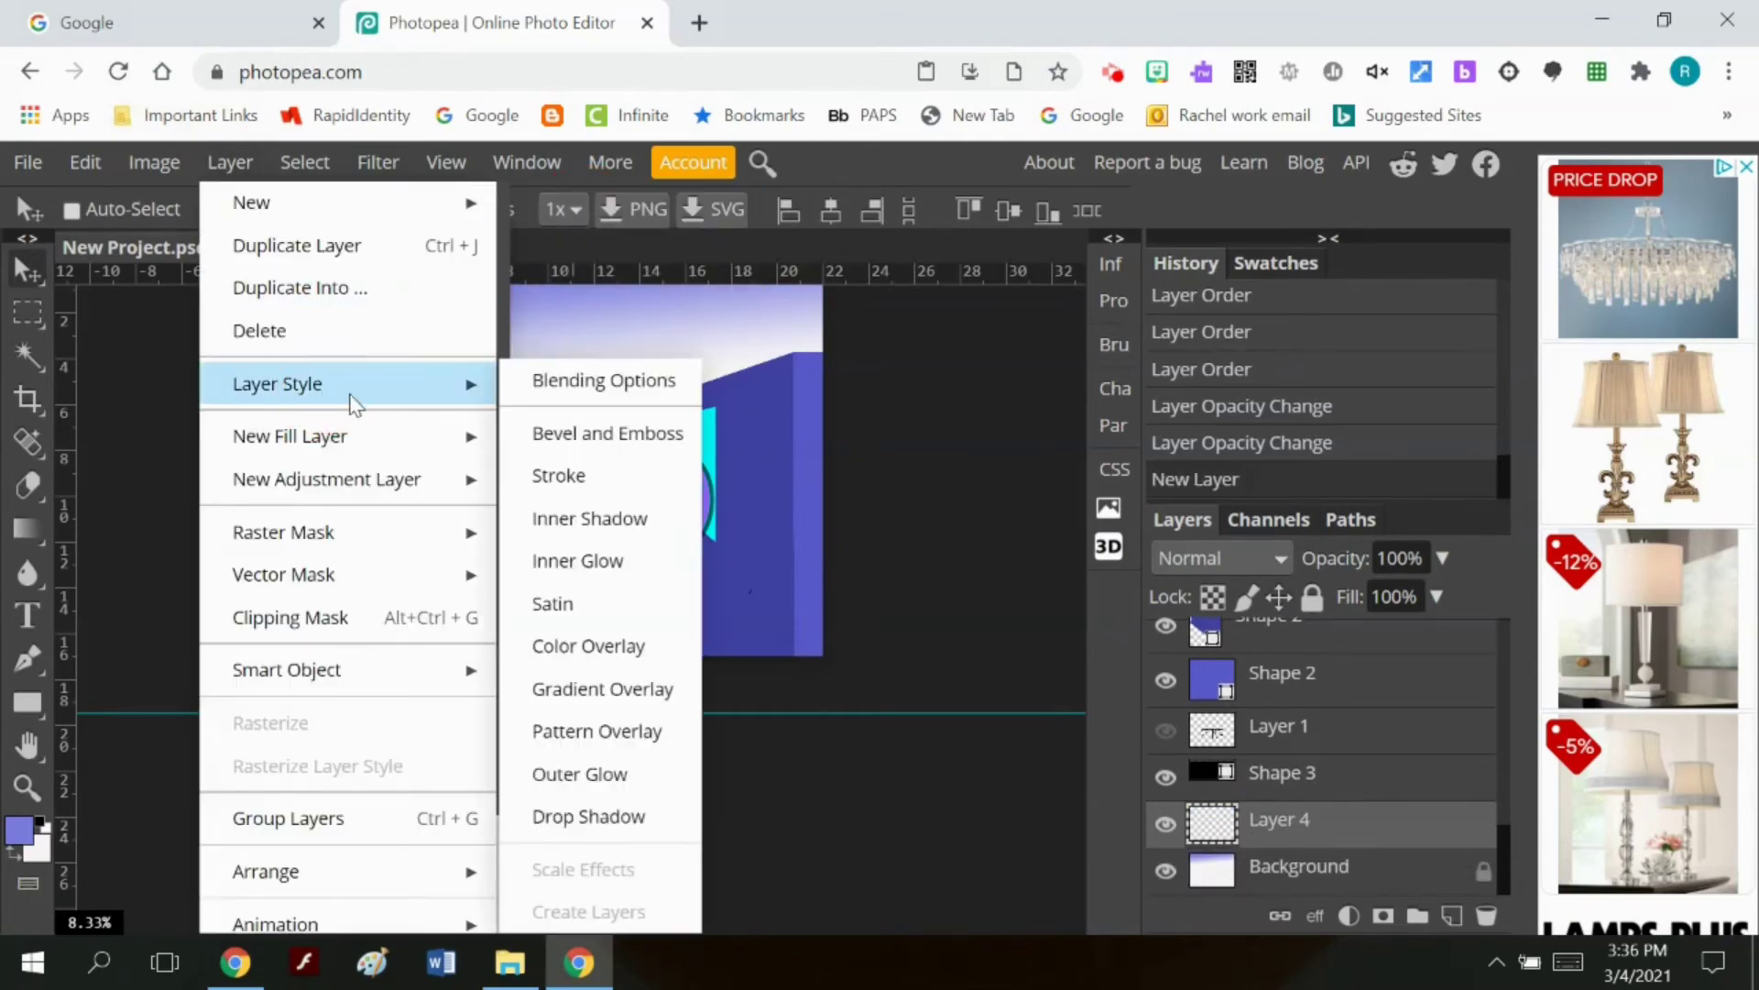
{"action": "left_click", "coordinate": [128, 513]}
Step: Set the foreground color to a light yellow
{"action": "left_click", "coordinate": [19, 830]}
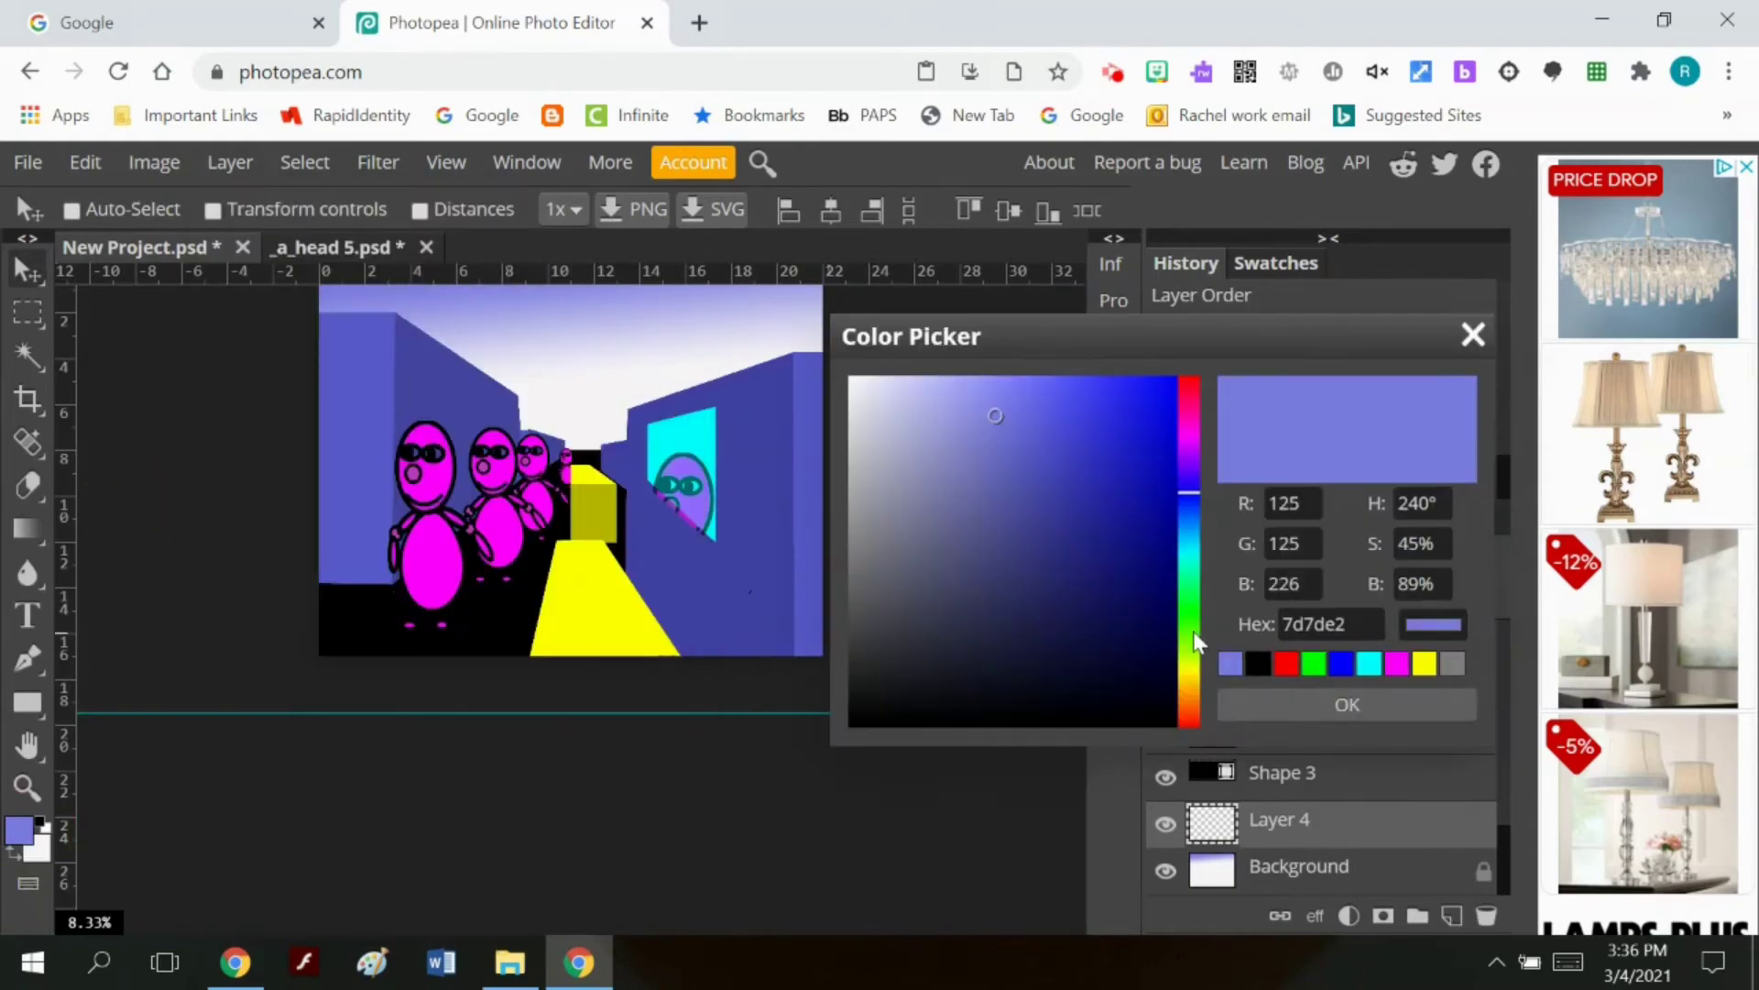
{"action": "left_click", "coordinate": [1192, 655]}
{"action": "left_click", "coordinate": [1068, 397]}
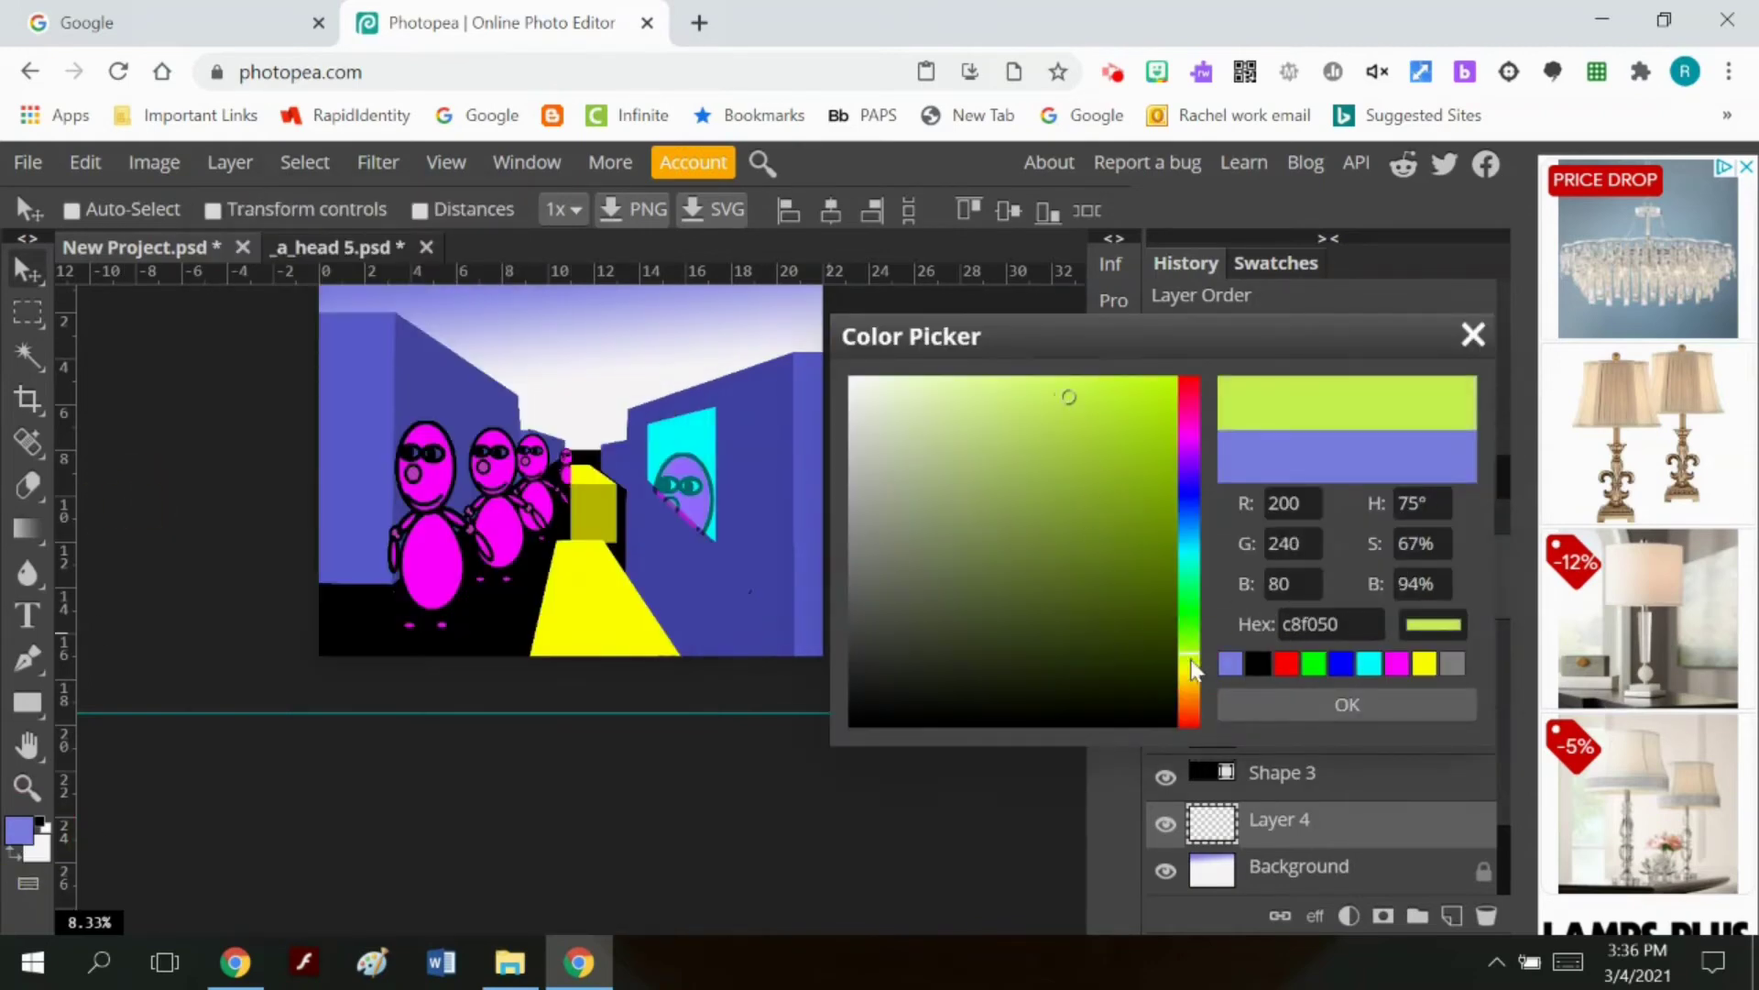
{"action": "left_click_drag", "start_coordinate": [1191, 662], "coordinate": [1191, 668]}
{"action": "left_click", "coordinate": [1347, 704]}
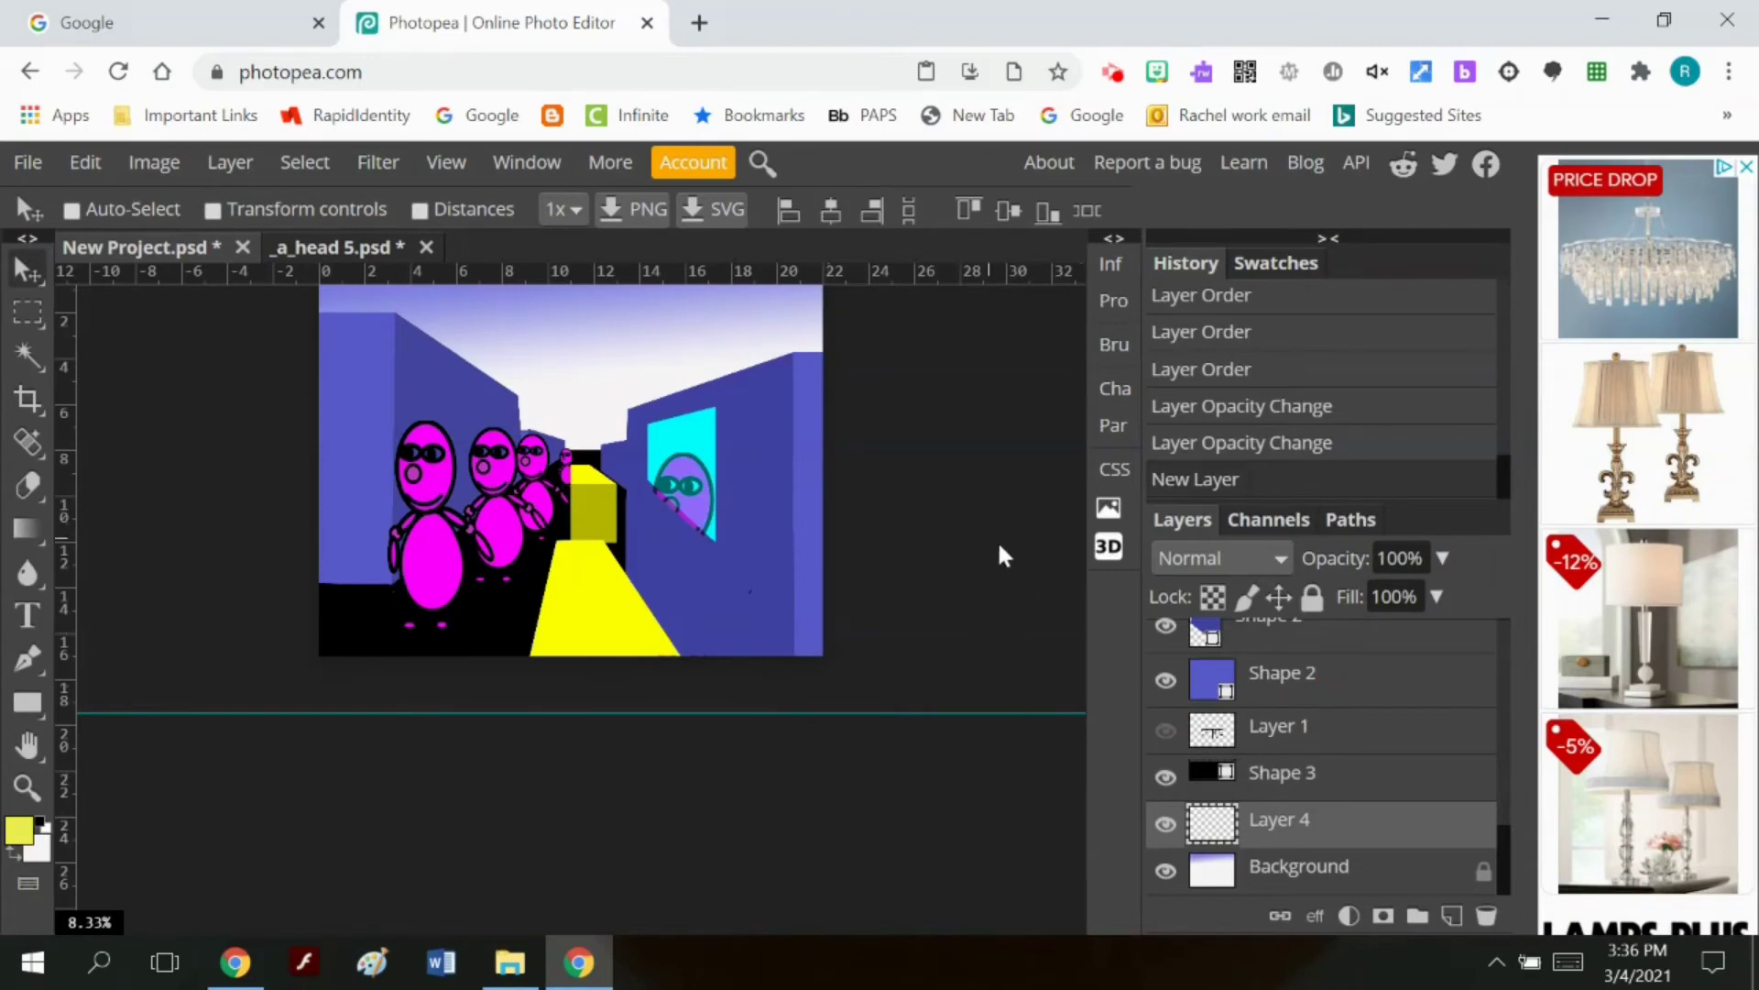
Step: Fill Layer 4 with a radial yellow-to-white gradient, redrawing it until the glow spreads from behind the window building across the sky
{"action": "left_click", "coordinate": [28, 529]}
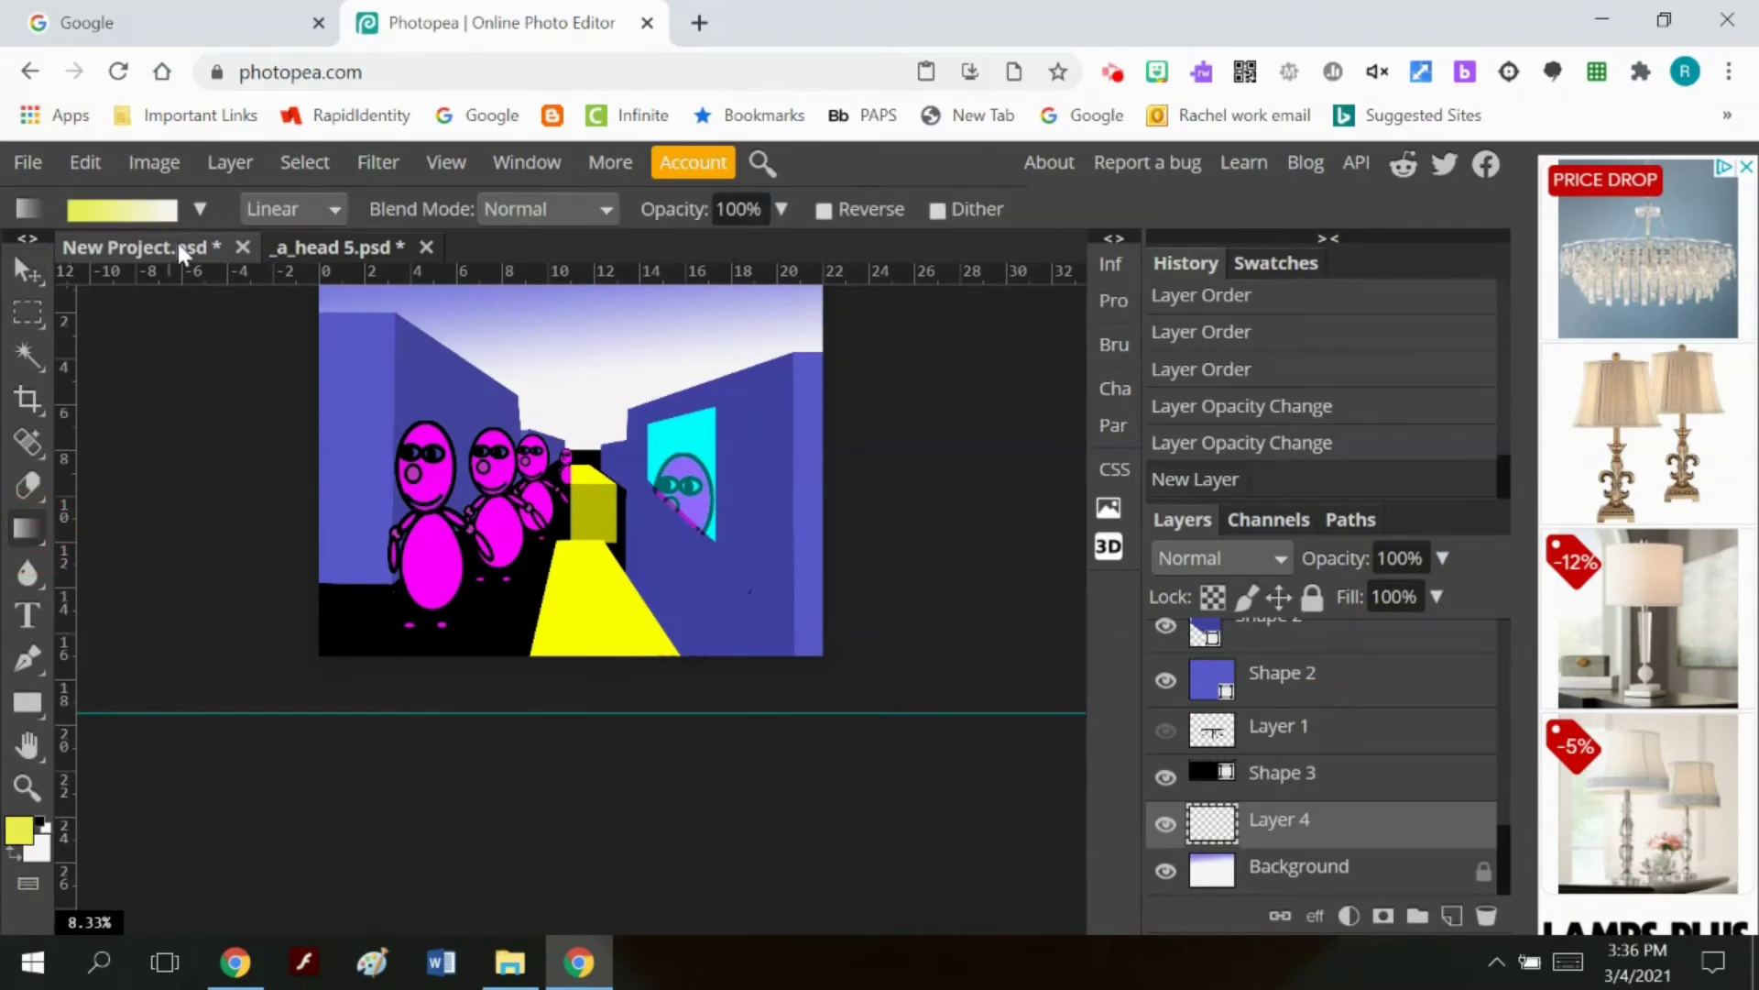
{"action": "left_click", "coordinate": [279, 212]}
{"action": "left_click", "coordinate": [297, 260]}
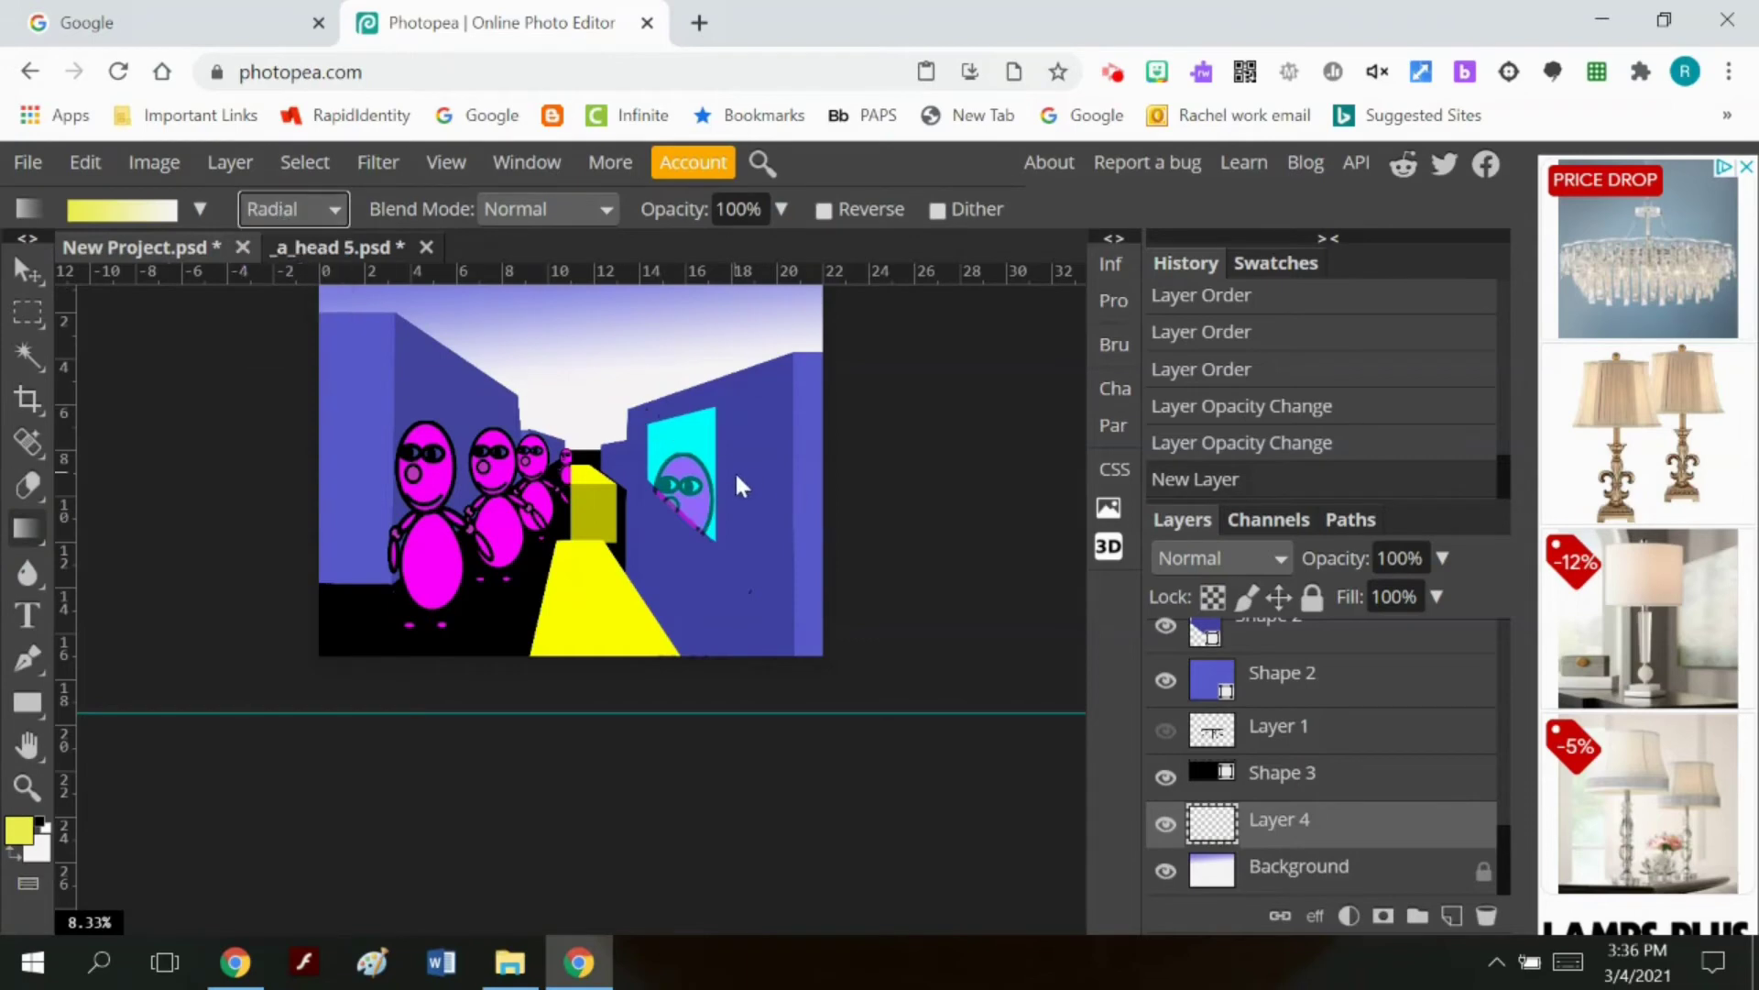
{"action": "left_click_drag", "start_coordinate": [731, 473], "coordinate": [667, 389]}
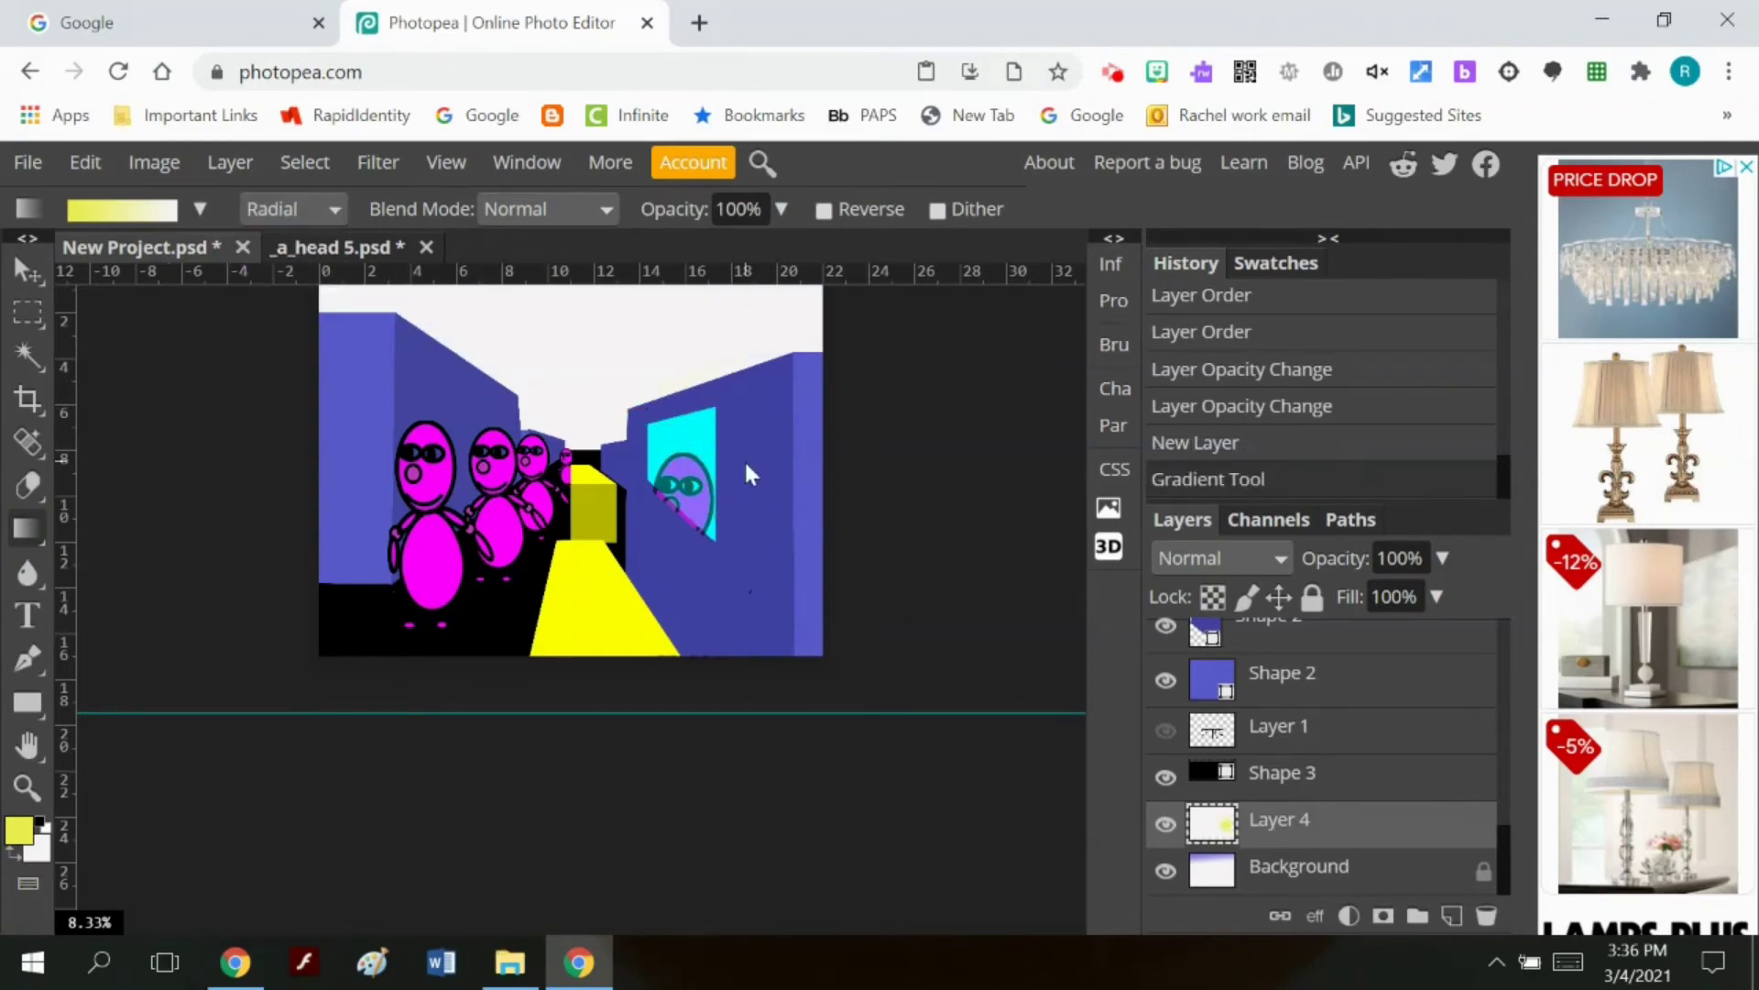
{"action": "left_click_drag", "start_coordinate": [745, 461], "coordinate": [631, 298]}
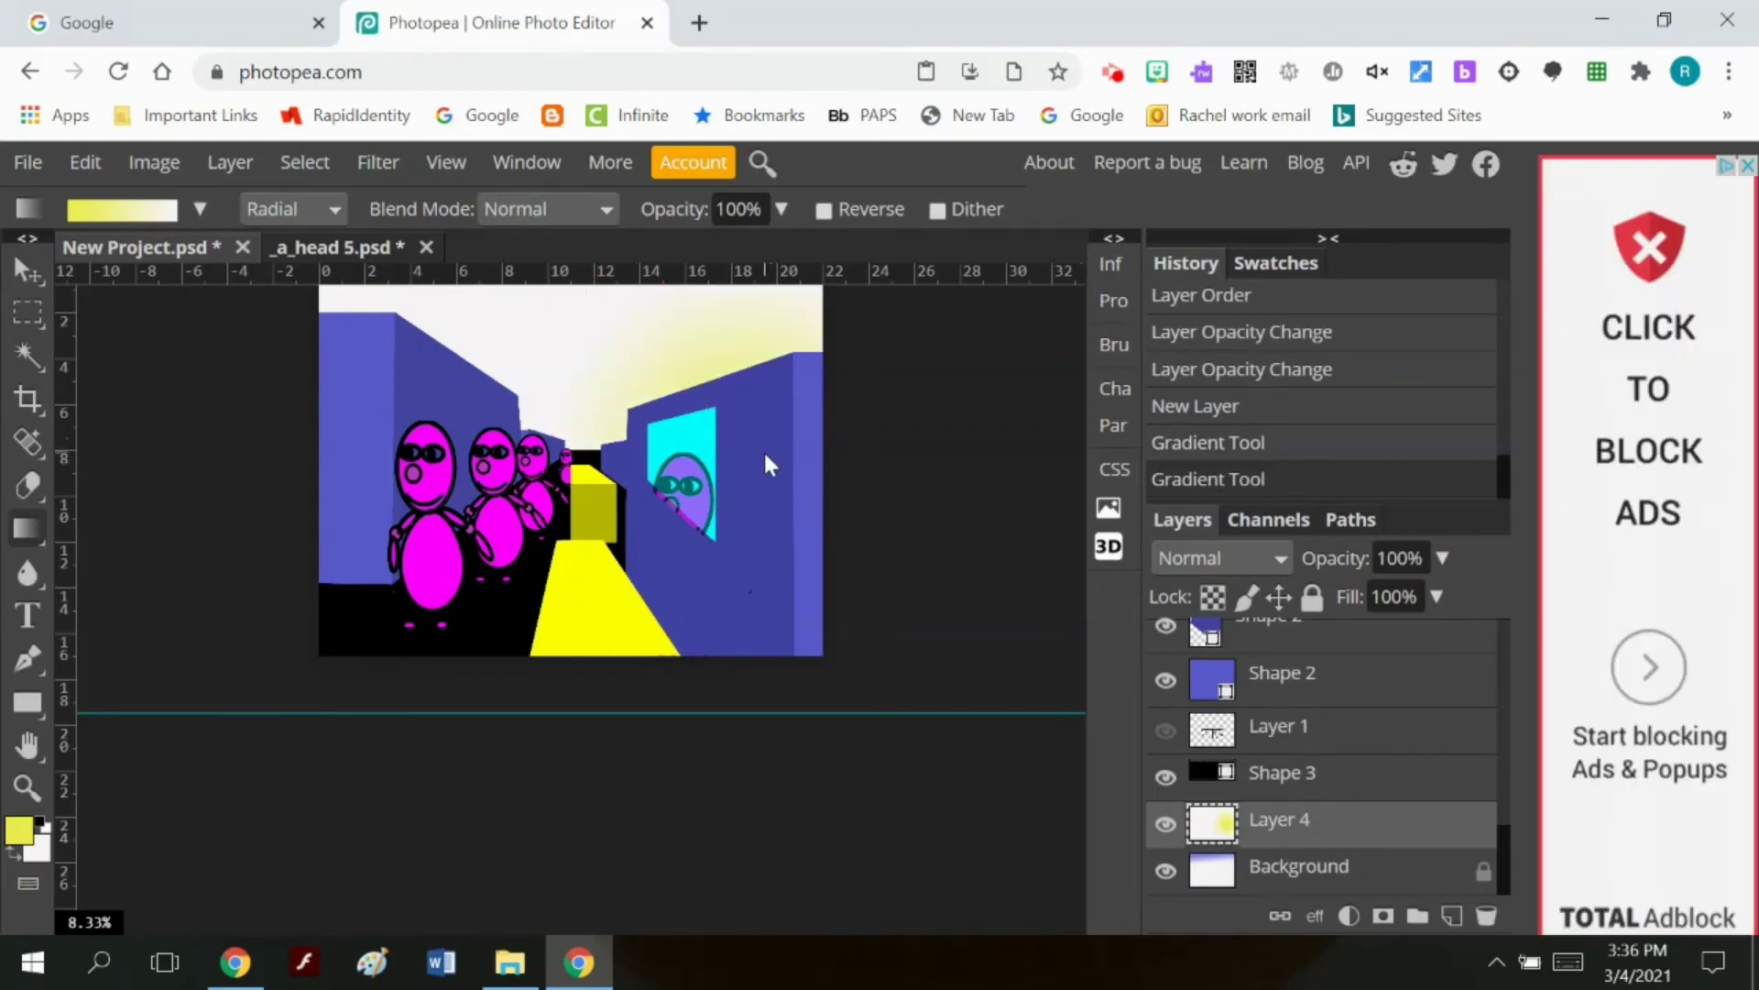
{"action": "left_click_drag", "start_coordinate": [647, 305], "coordinate": [632, 307]}
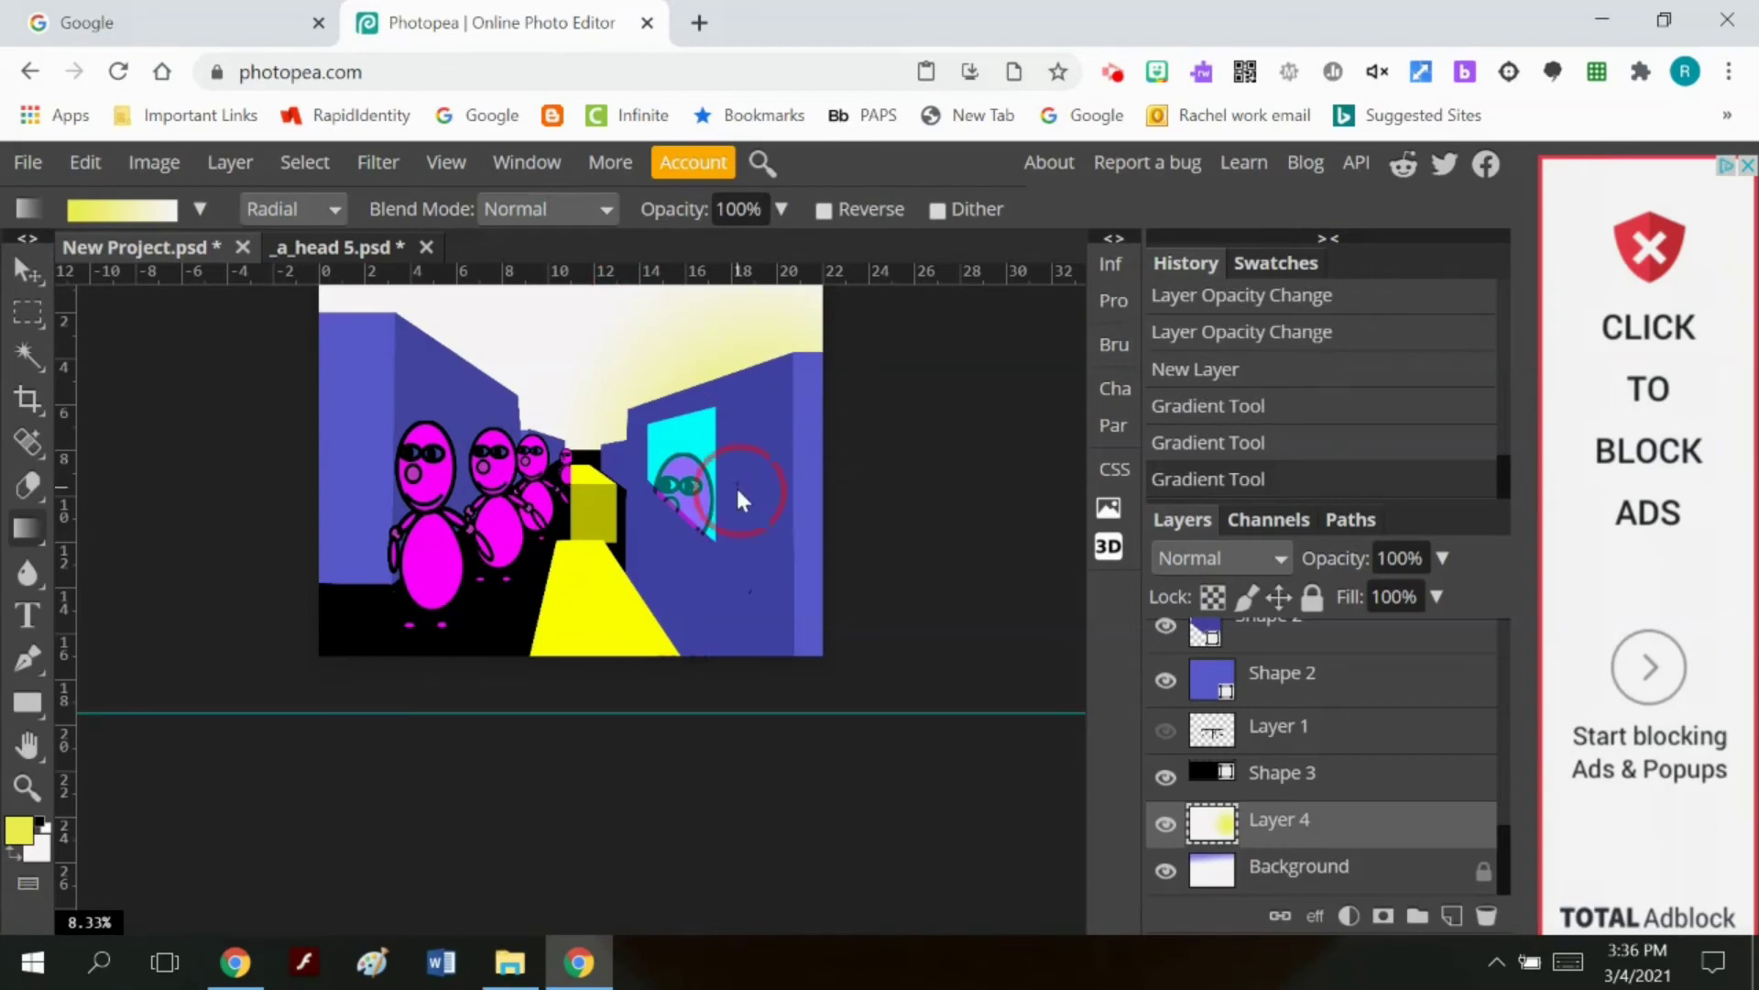
{"action": "left_click_drag", "start_coordinate": [737, 489], "coordinate": [557, 295]}
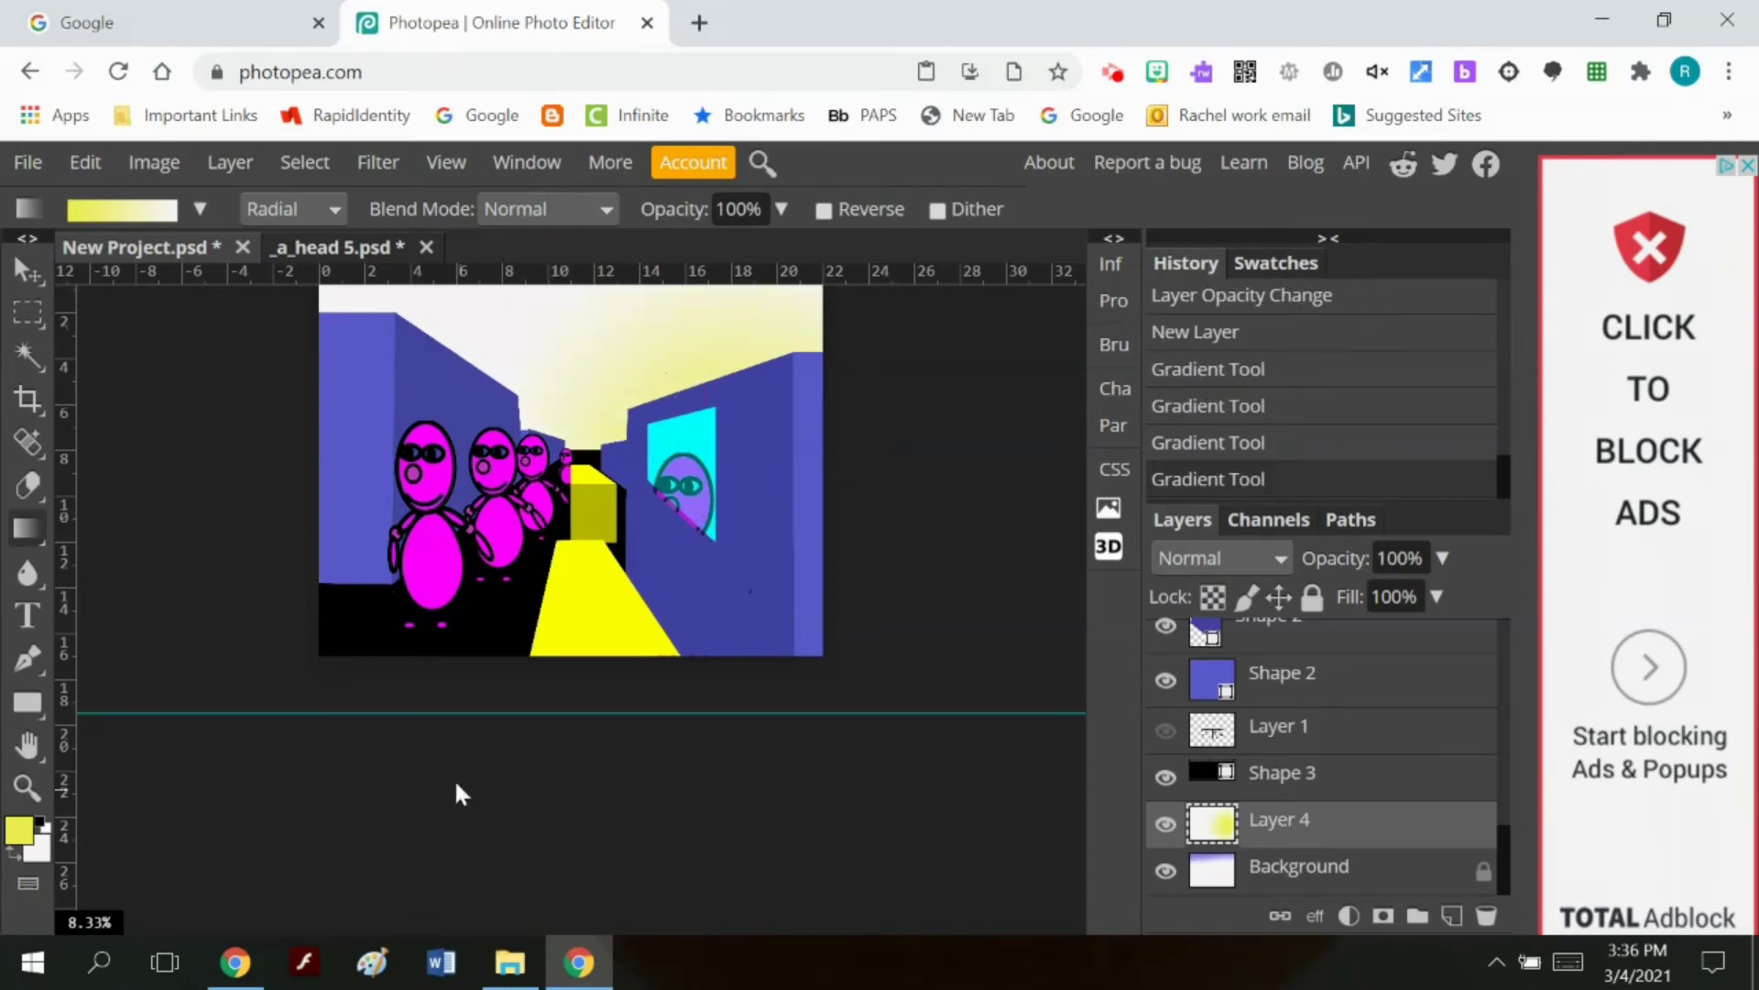
Step: Select the white part of the Layer 4 gradient by color range with fuzziness 40 and delete it
{"action": "left_click", "coordinate": [303, 165]}
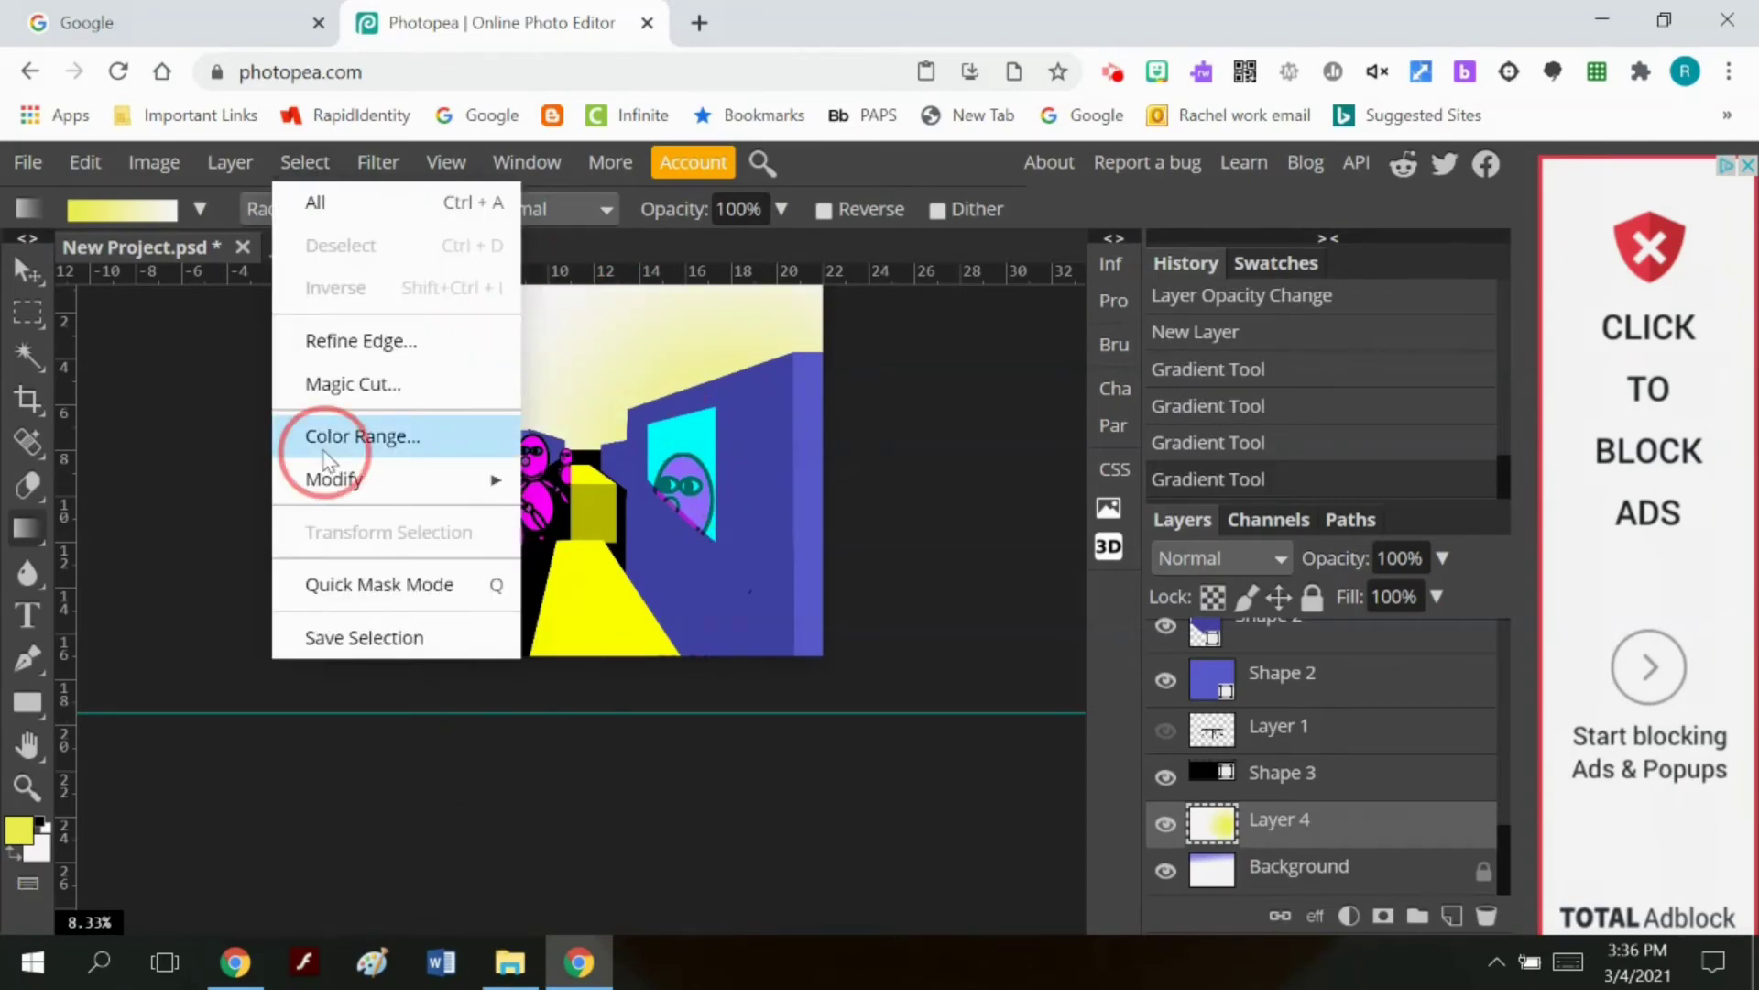
{"action": "left_click", "coordinate": [328, 449]}
{"action": "left_click_drag", "start_coordinate": [425, 371], "coordinate": [1320, 364]}
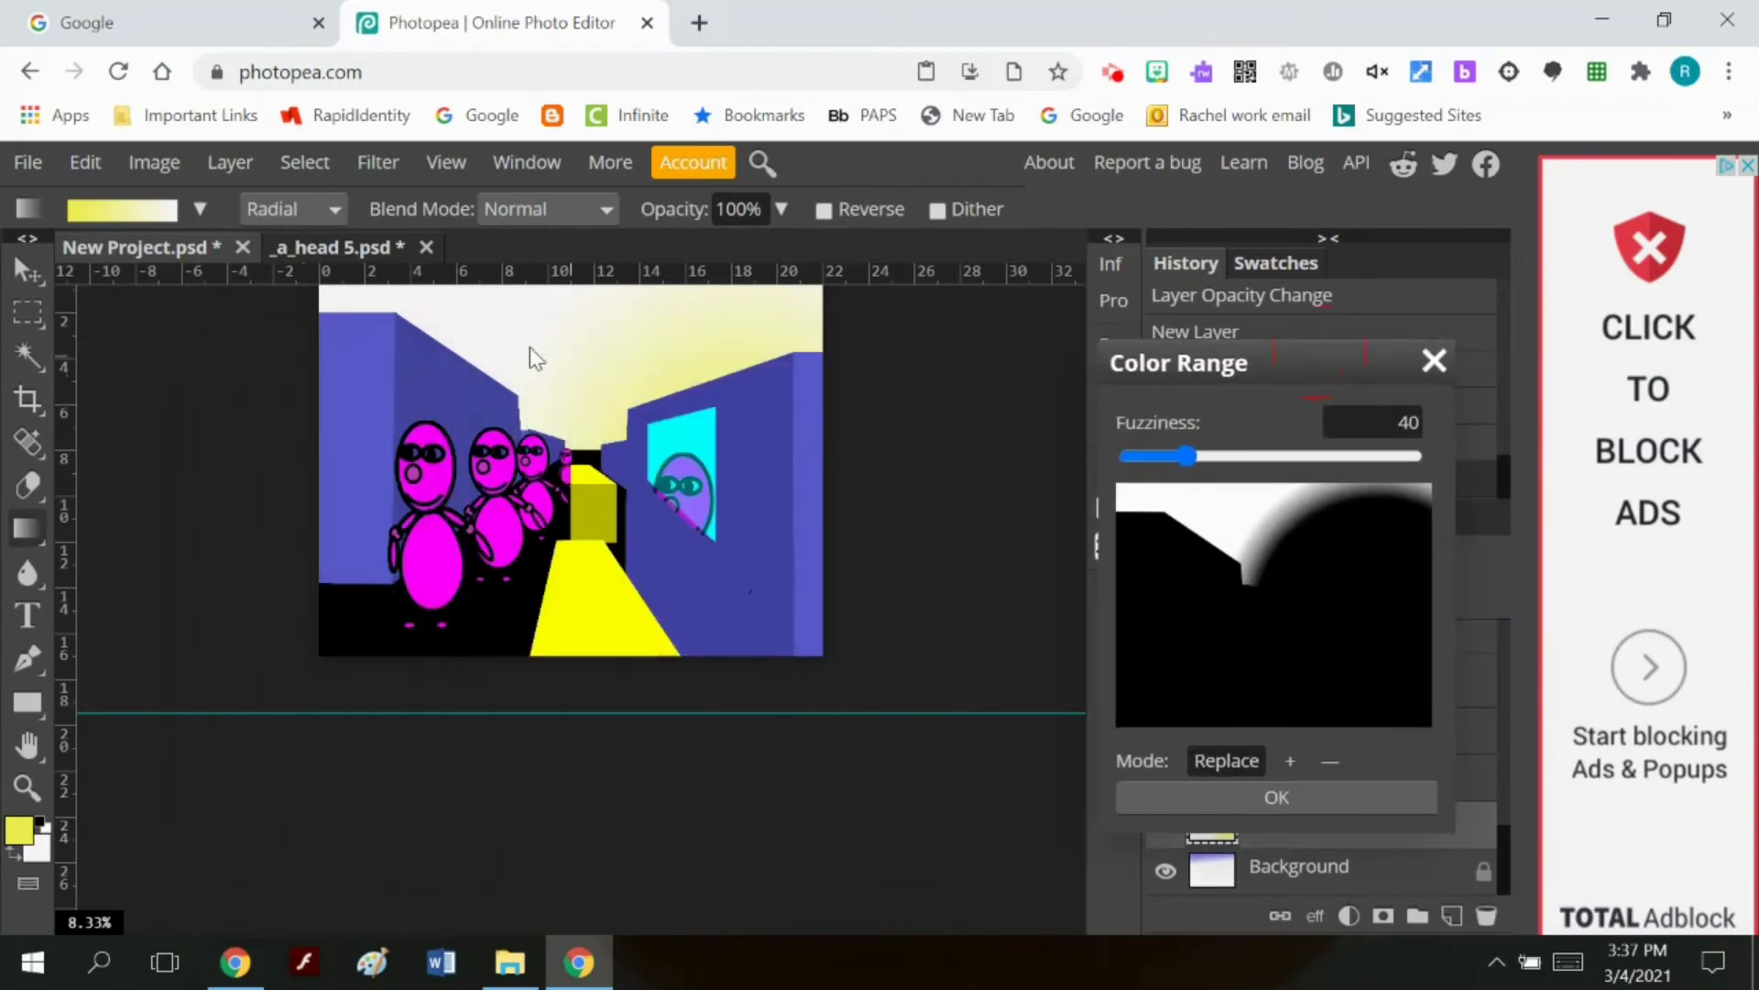
{"action": "left_click", "coordinate": [1289, 799]}
{"action": "key", "text": "Delete"}
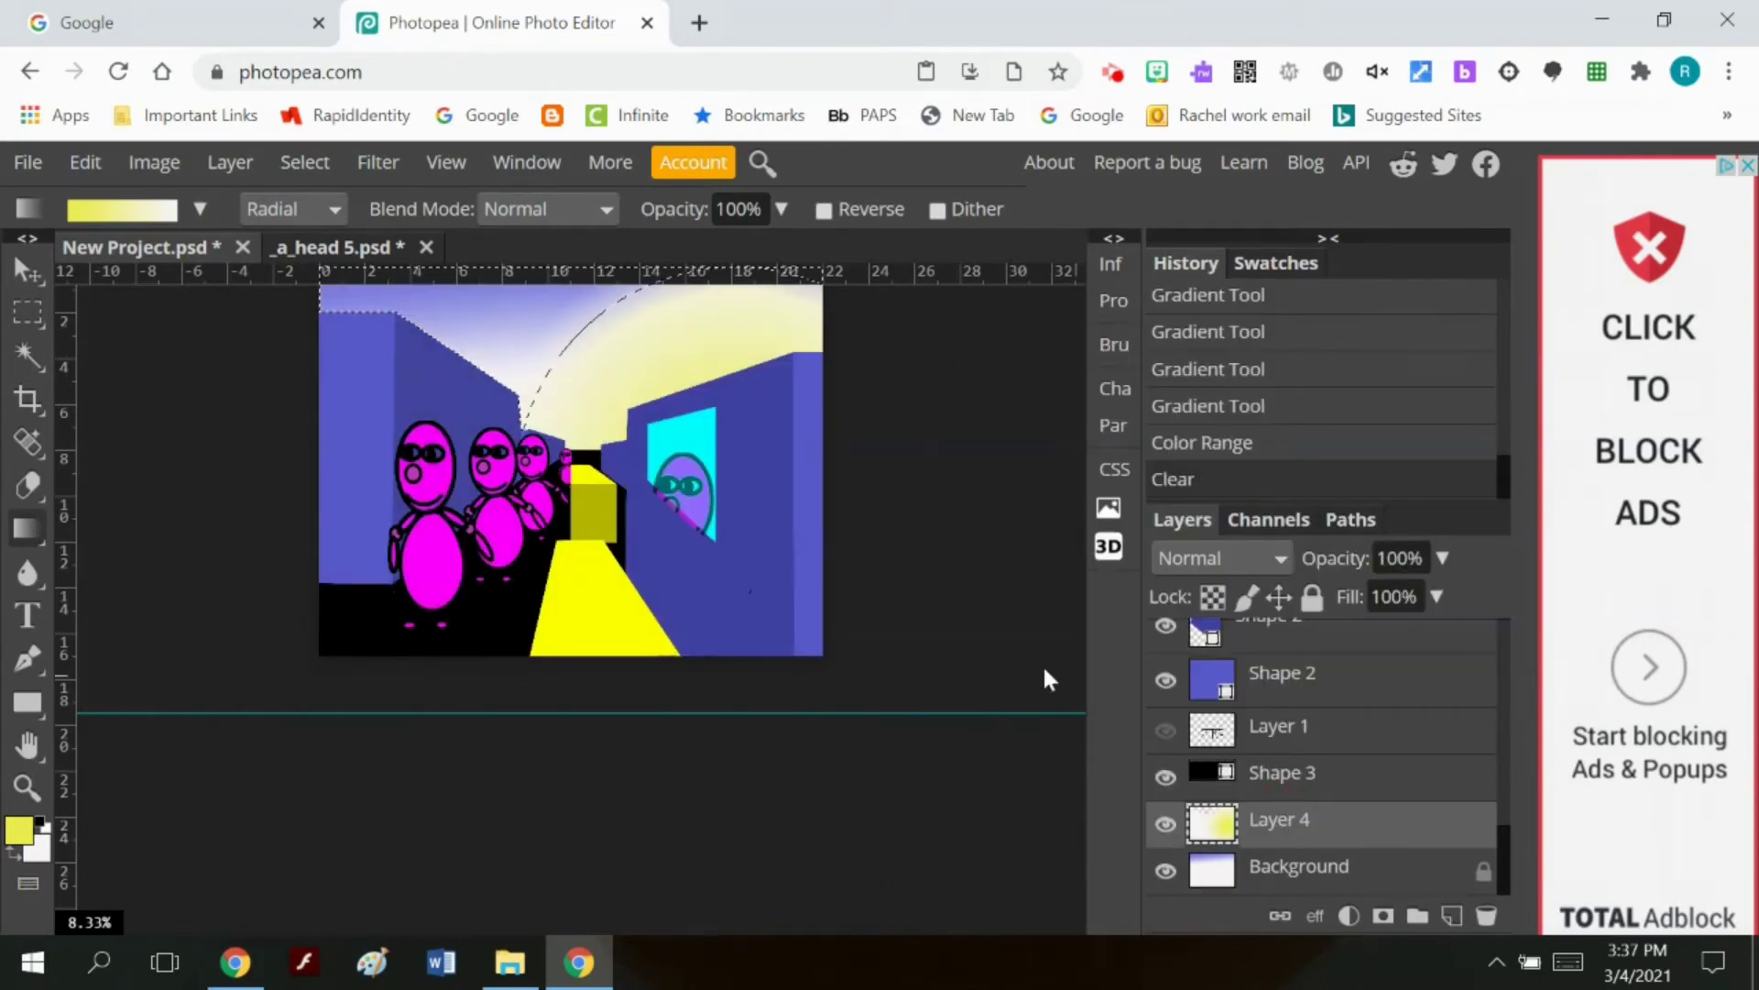
Step: Clear the active selection and save the street scene as a PSD
{"action": "left_click", "coordinate": [304, 162]}
{"action": "left_click", "coordinate": [330, 239]}
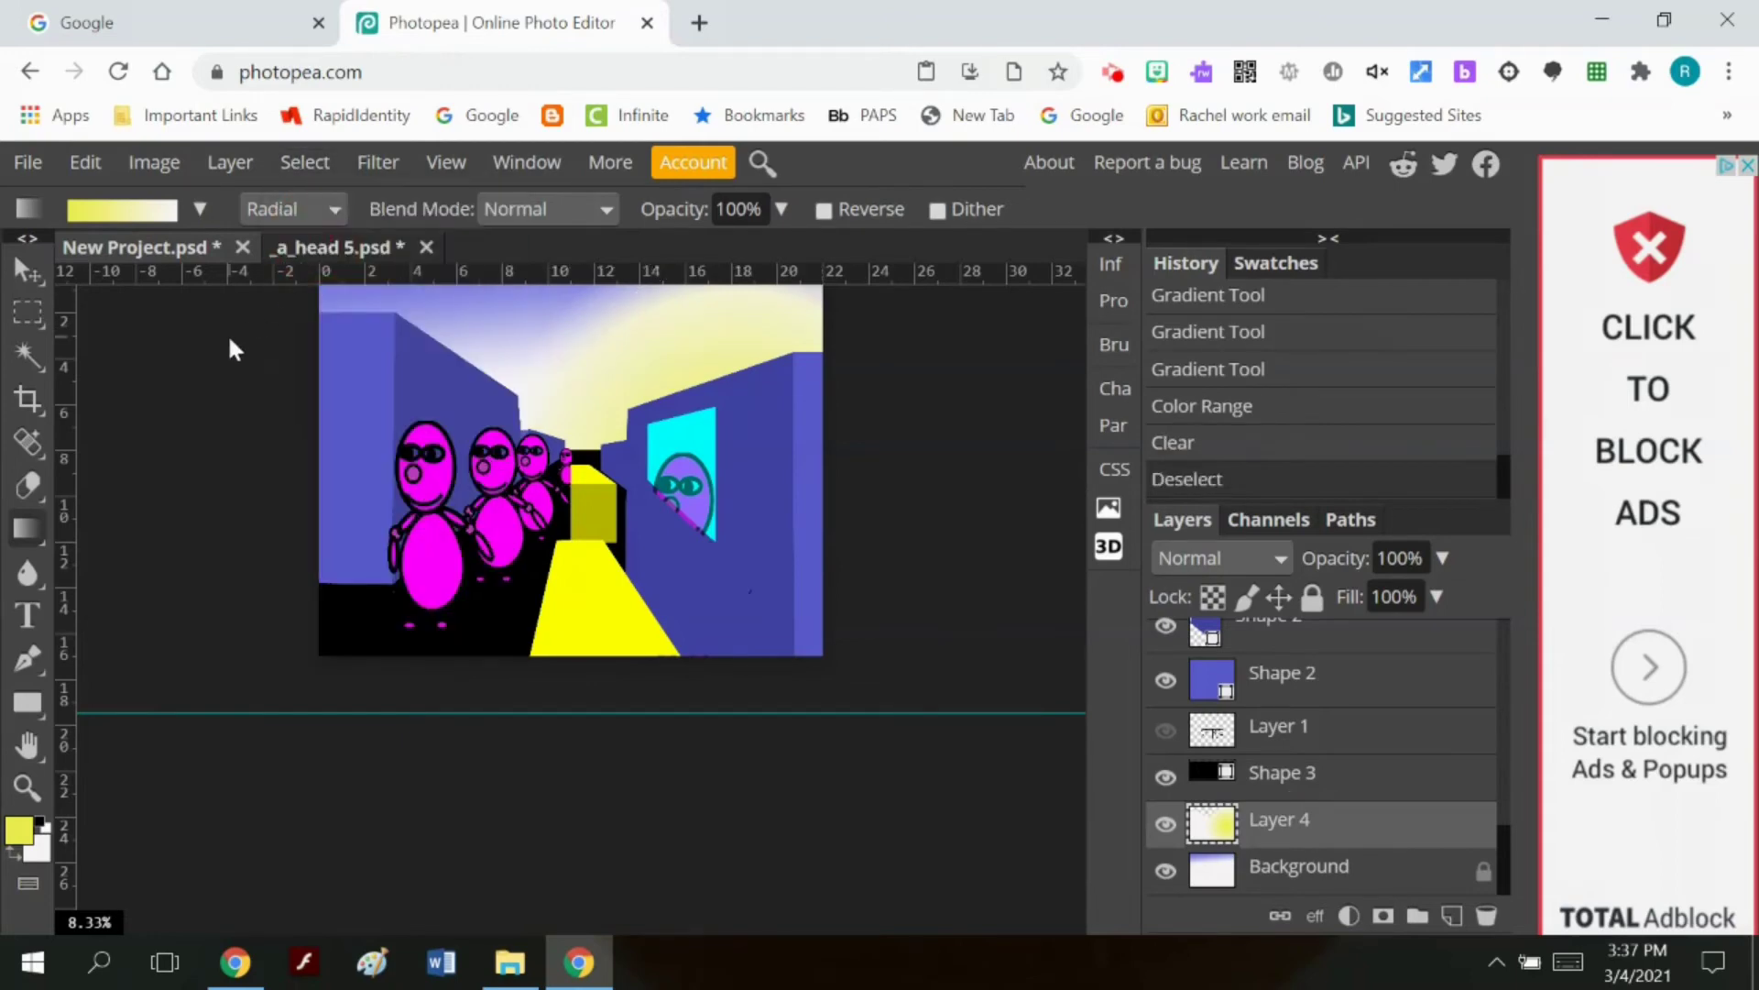
{"action": "scroll", "coordinate": [265, 423], "scroll_direction": "up", "scroll_amount": 1}
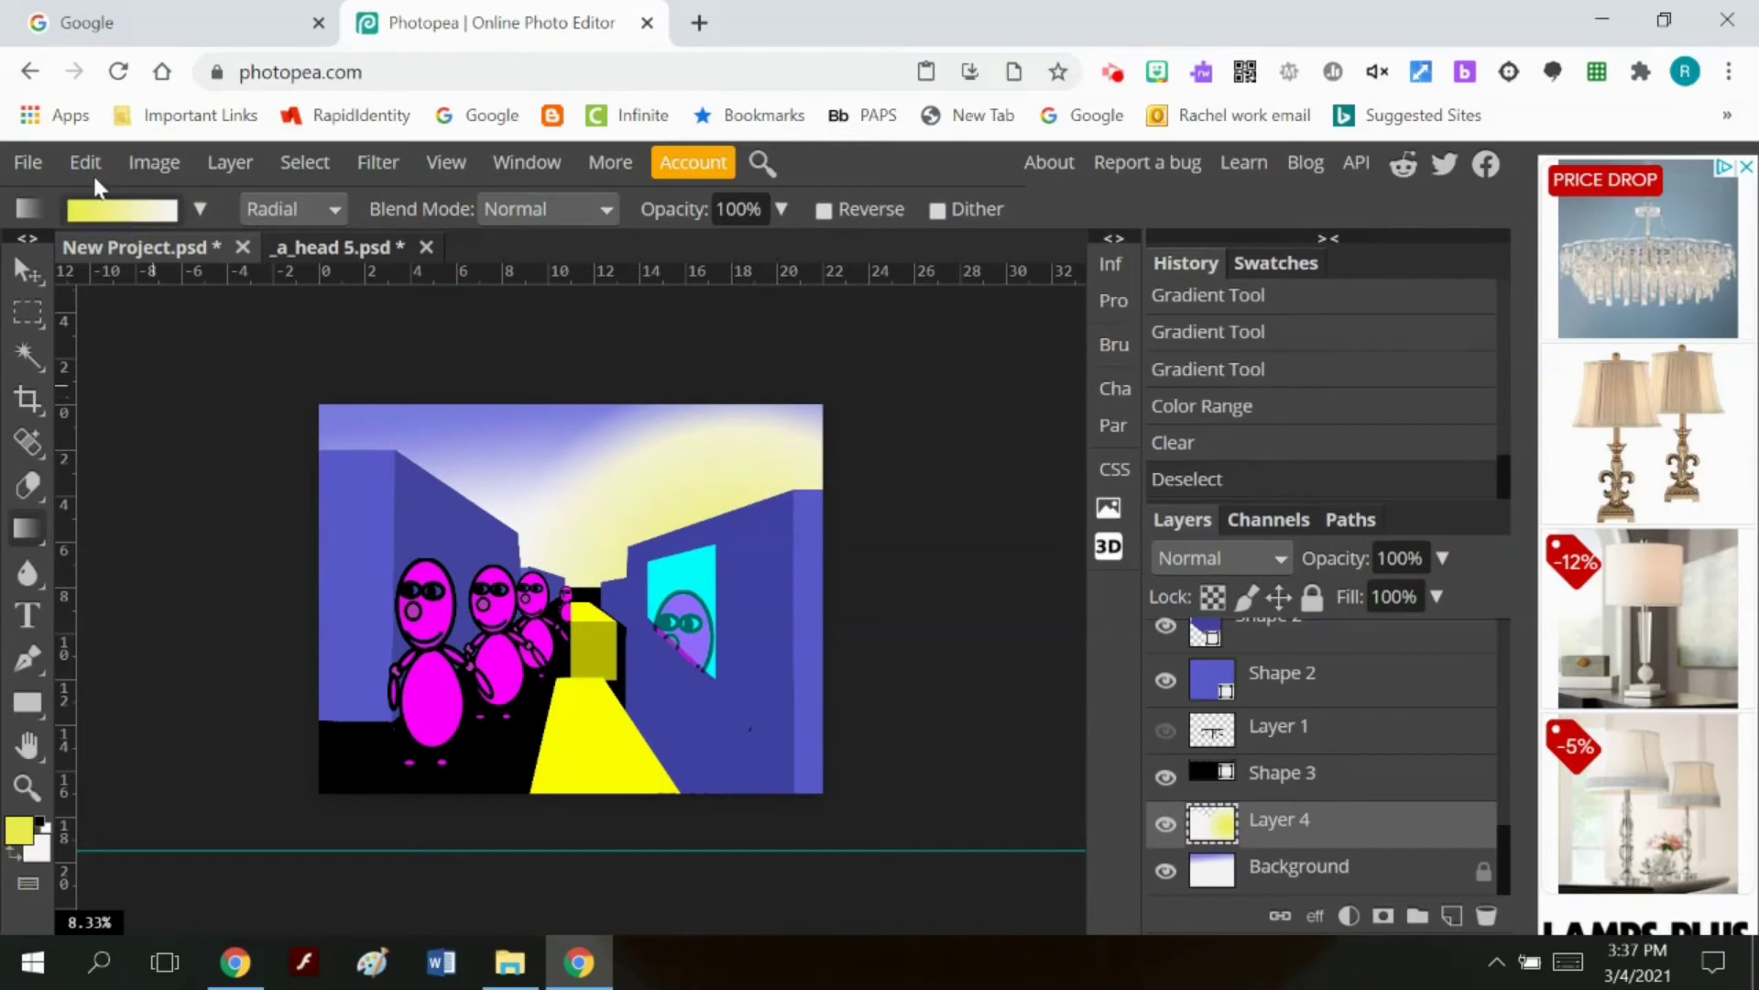
{"action": "left_click", "coordinate": [28, 162]}
{"action": "left_click", "coordinate": [143, 479]}
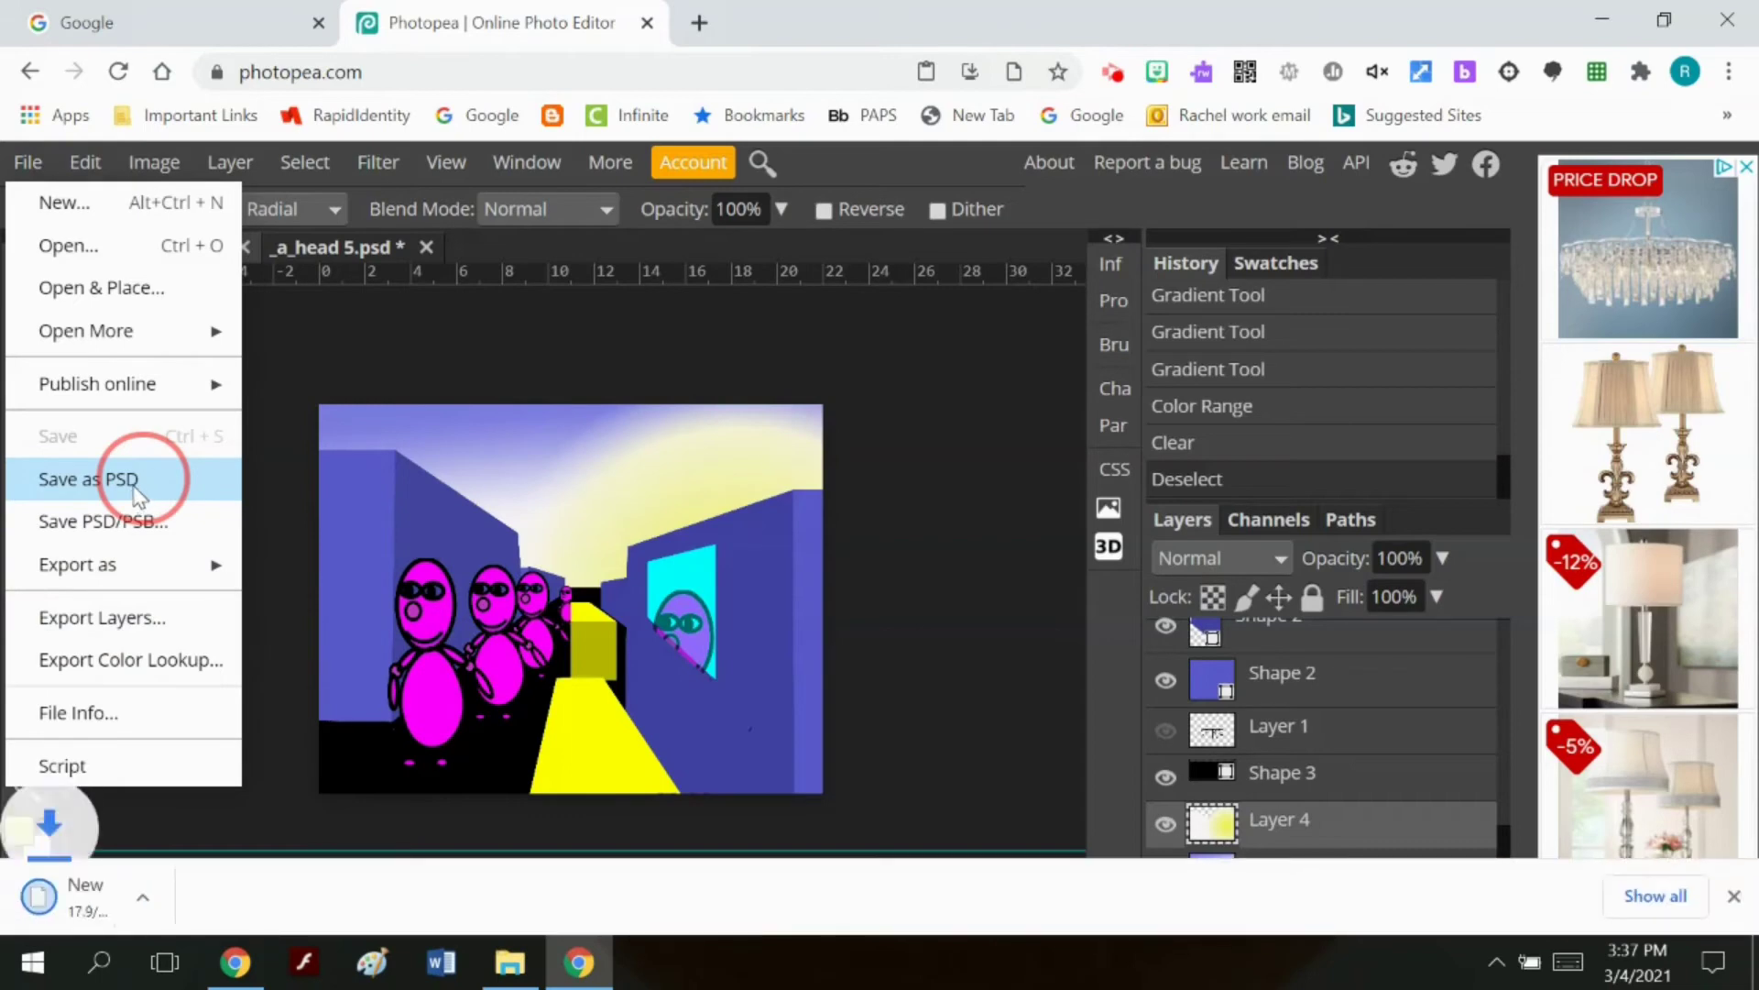
{"action": "left_click", "coordinate": [27, 162]}
{"action": "mouse_move", "coordinate": [138, 566]}
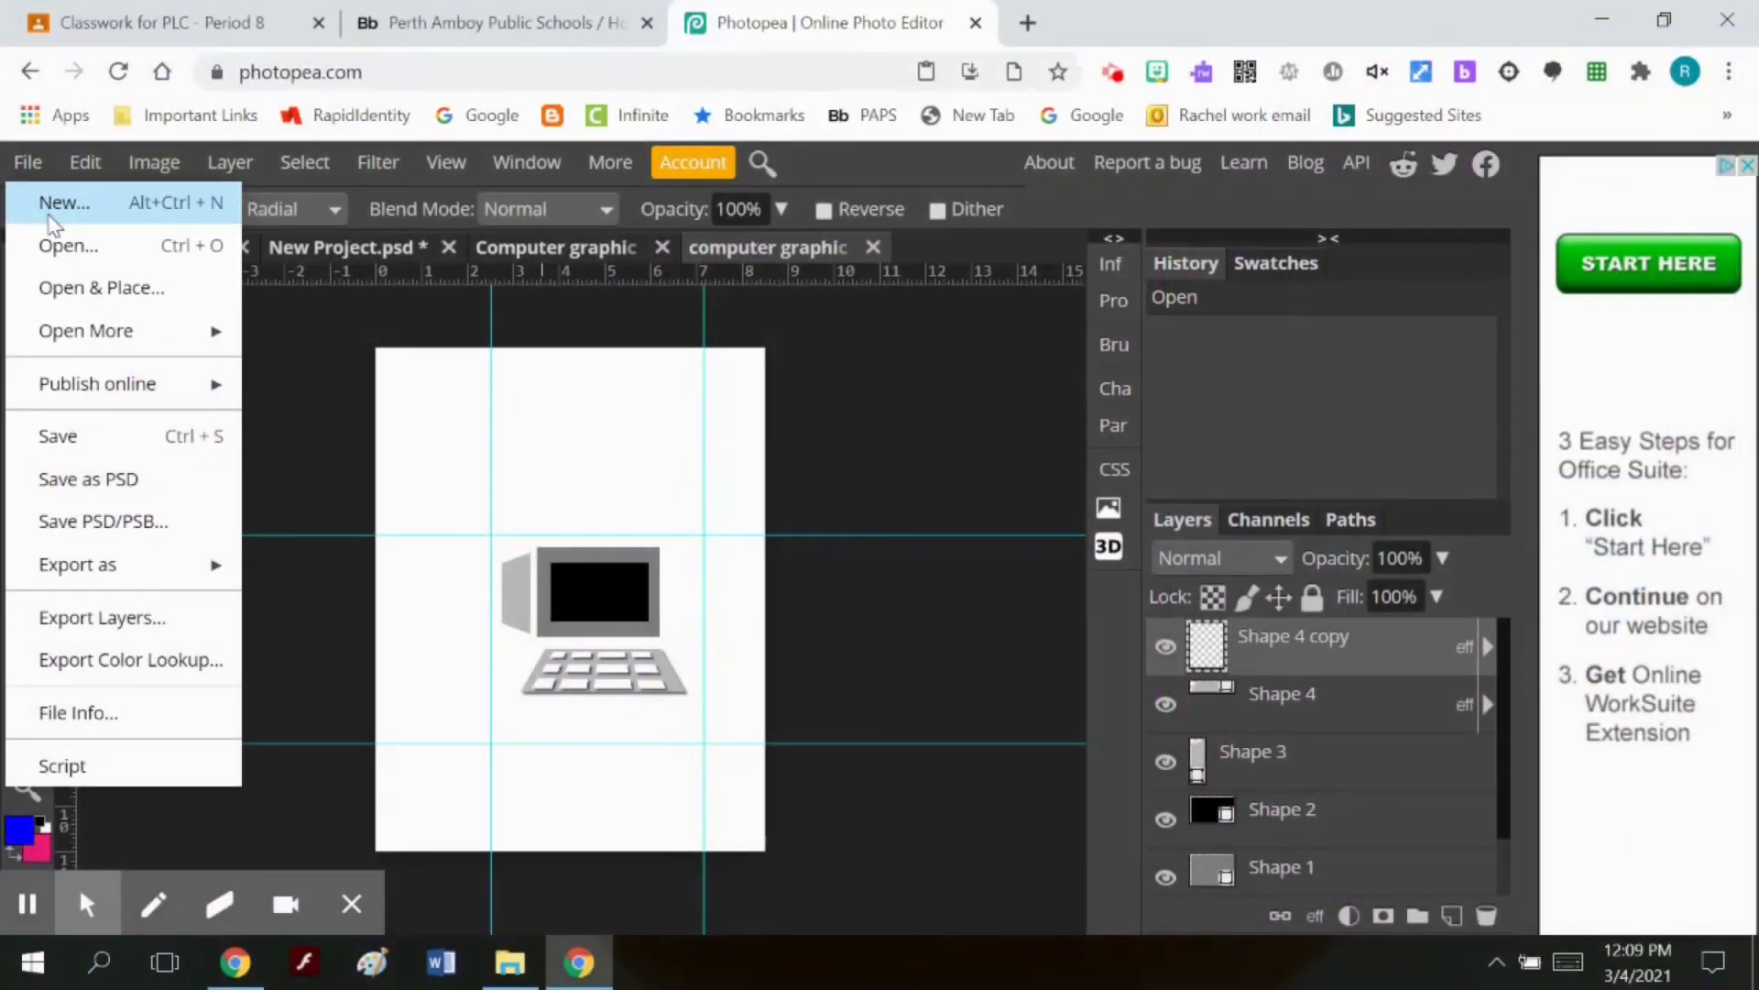
Step: Create a white 8.5 by 11 in project at 300 DPI and rotate its canvas 90° clockwise to landscape
{"action": "left_click", "coordinate": [55, 202]}
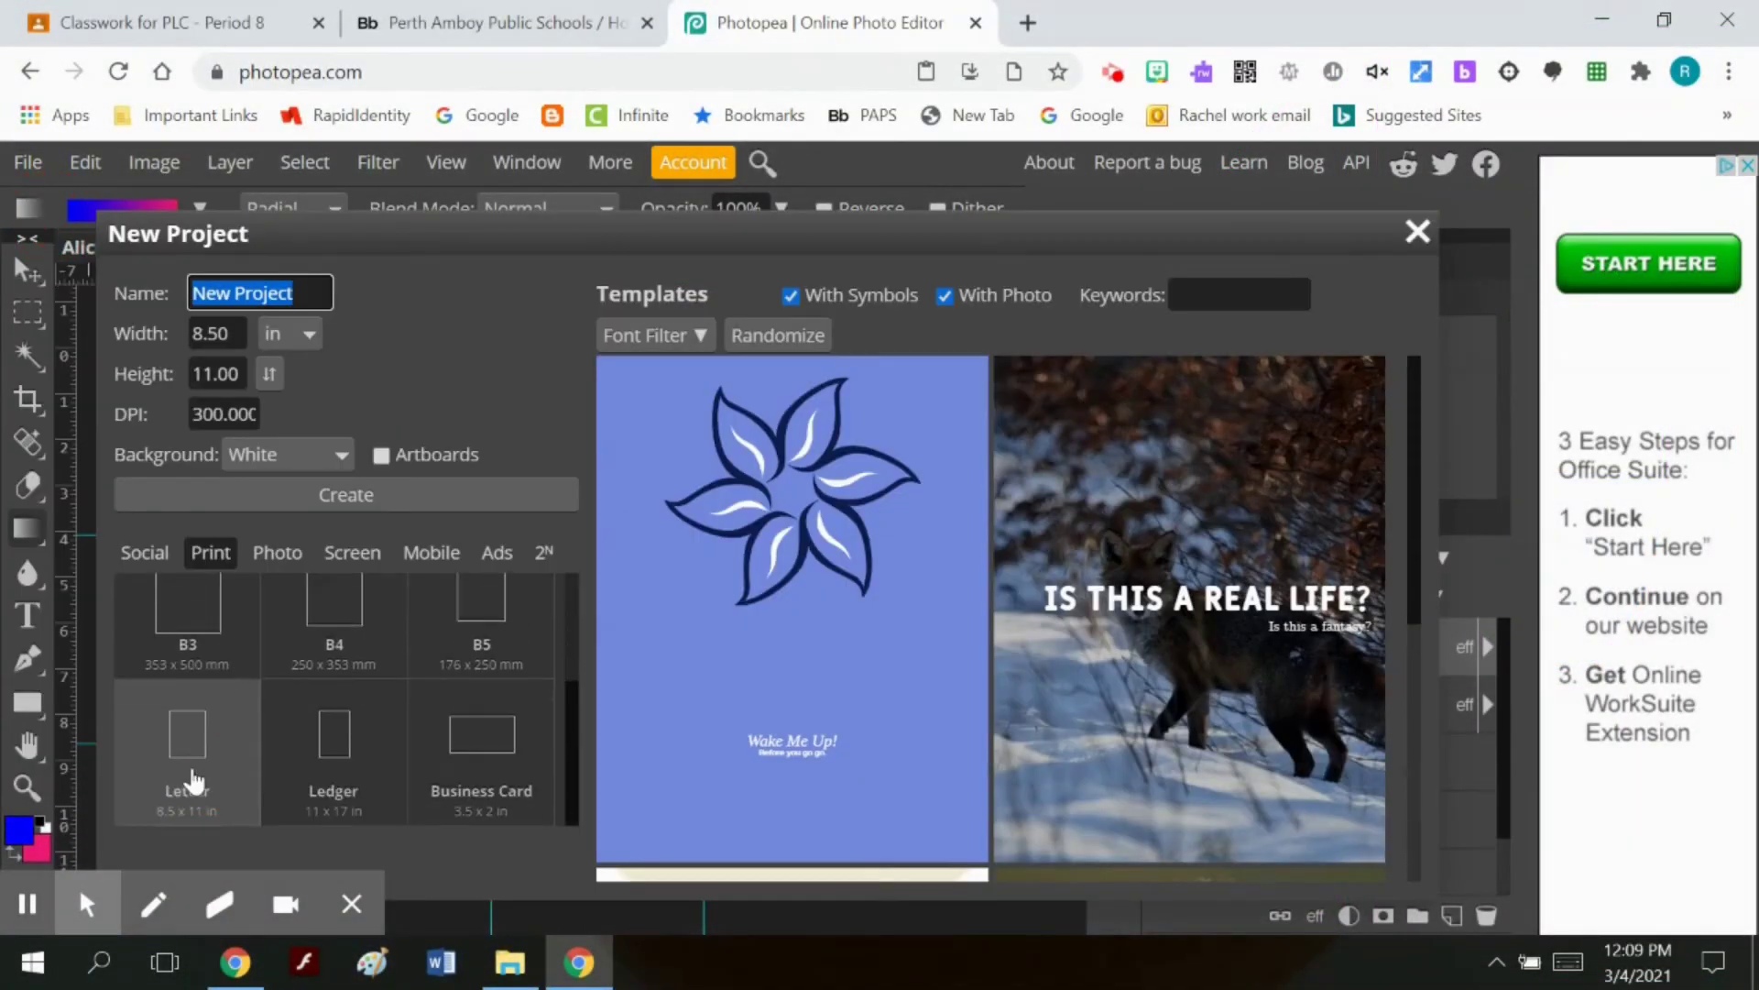
{"action": "left_click", "coordinate": [346, 495]}
{"action": "left_click", "coordinate": [86, 162]}
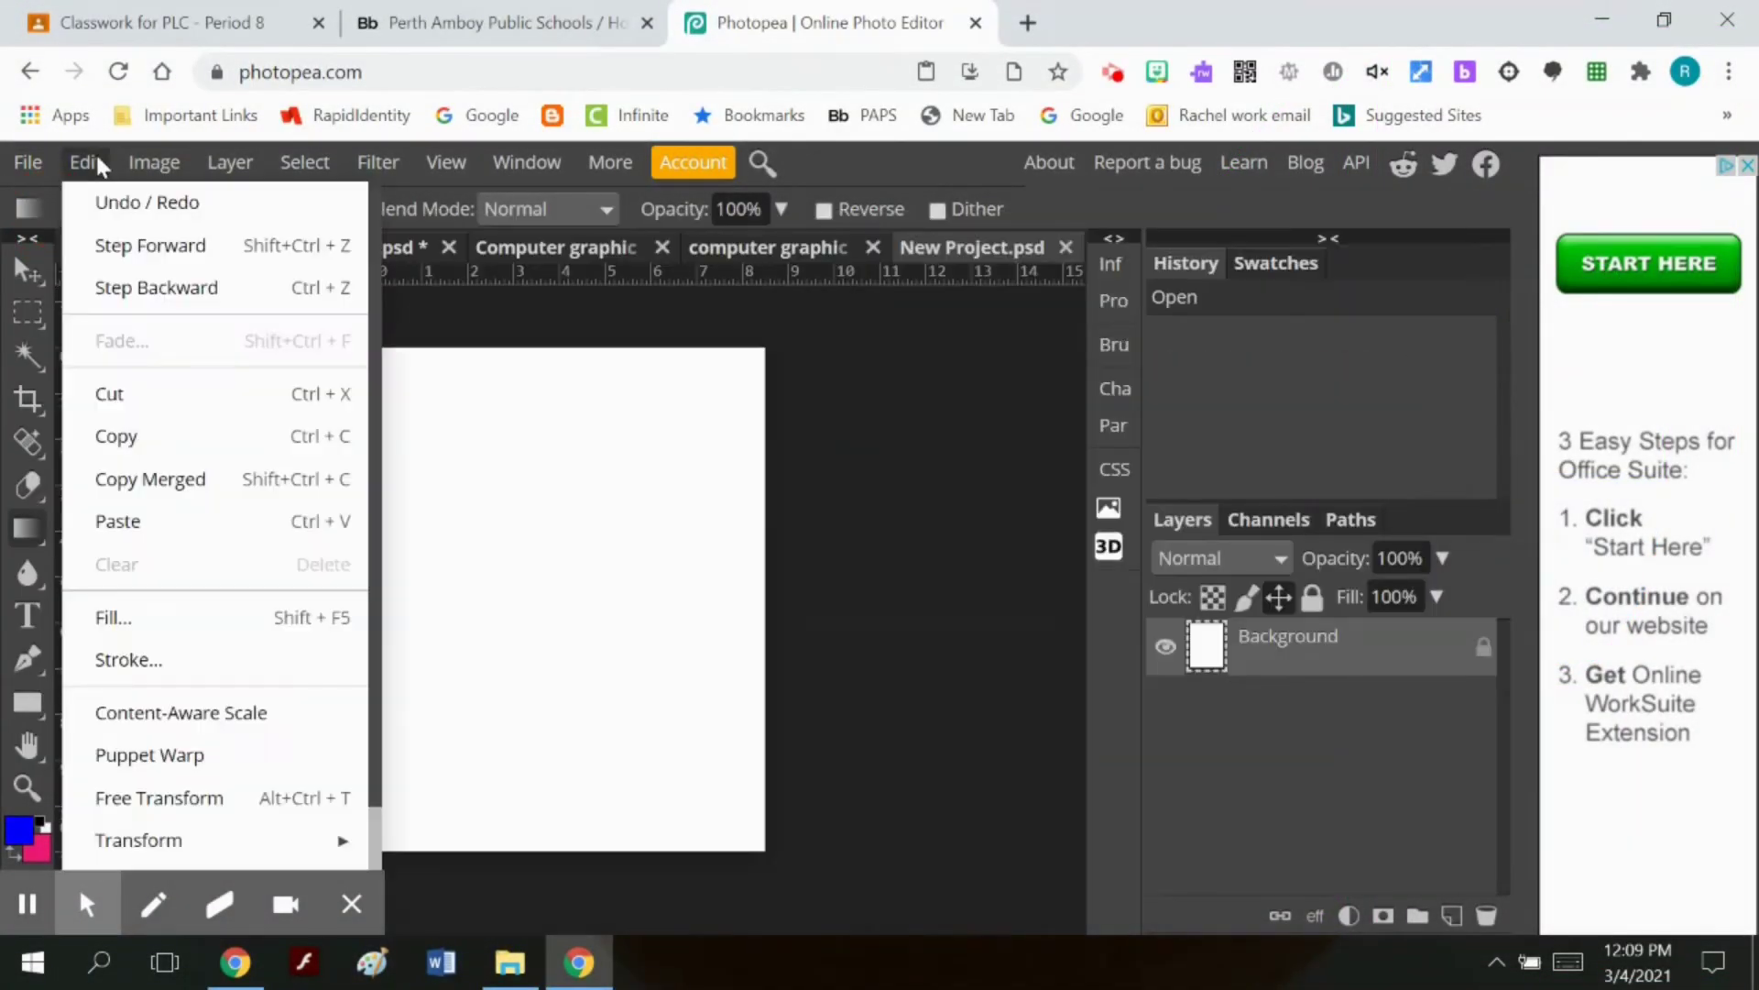
{"action": "left_click", "coordinate": [154, 162]}
{"action": "mouse_move", "coordinate": [259, 527]}
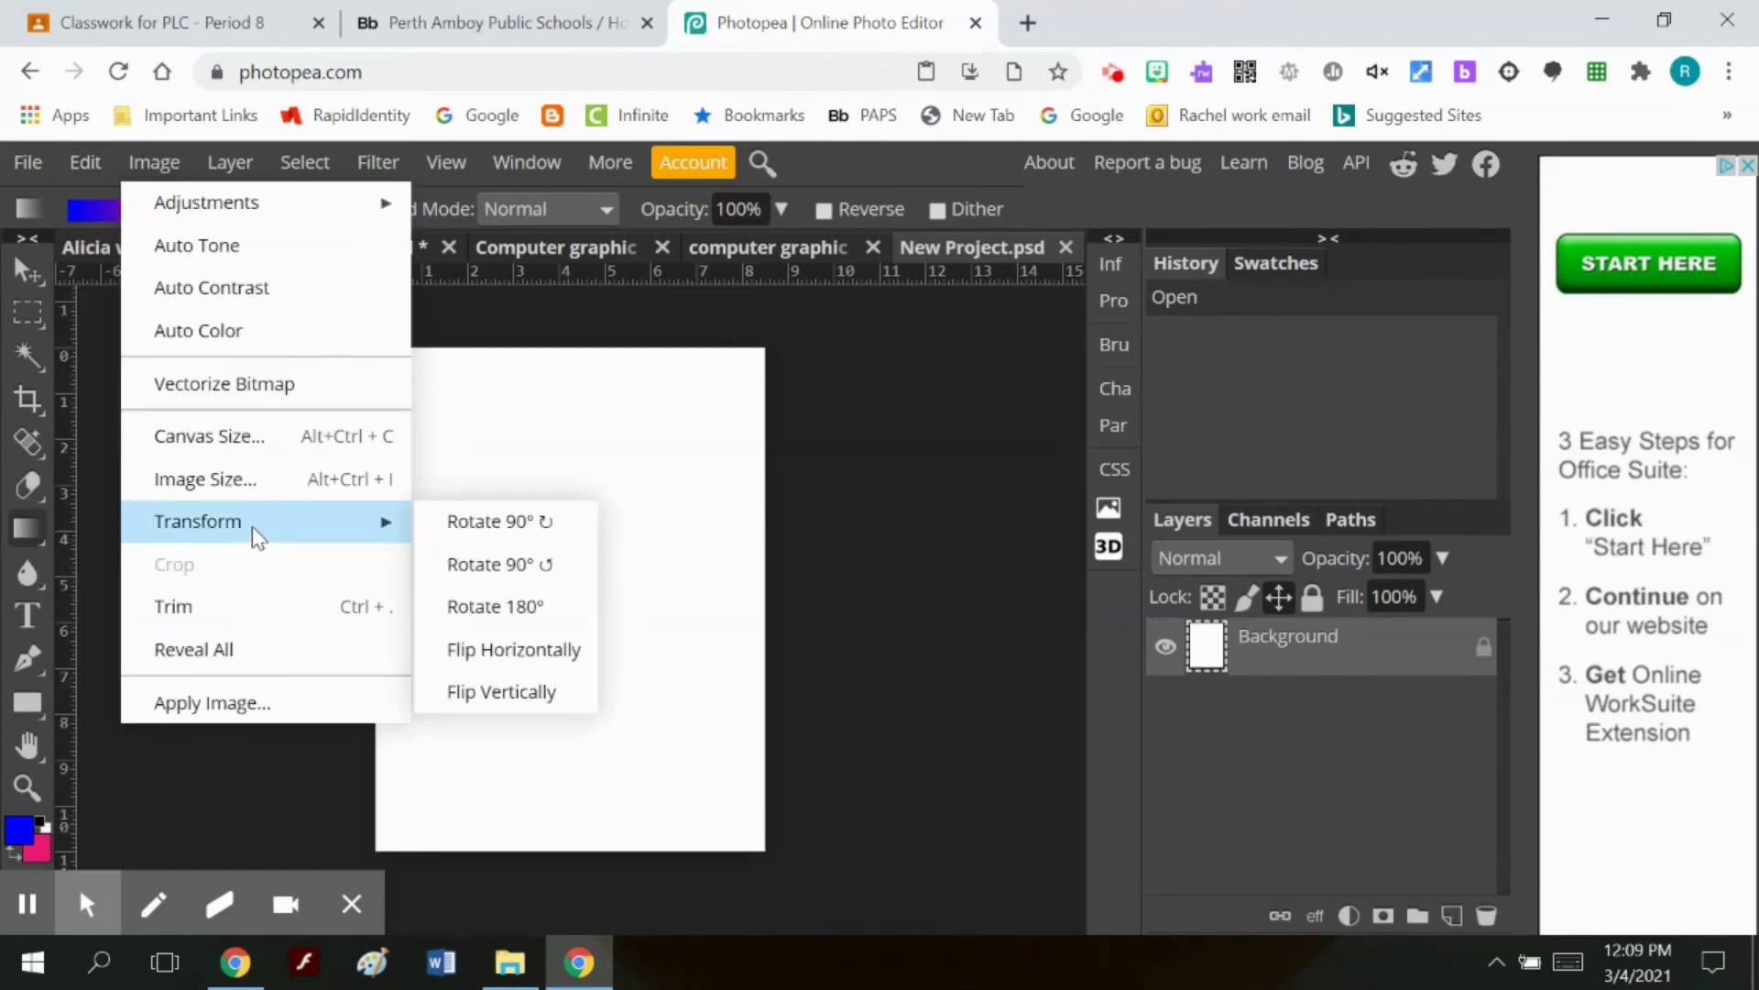
{"action": "left_click", "coordinate": [563, 523]}
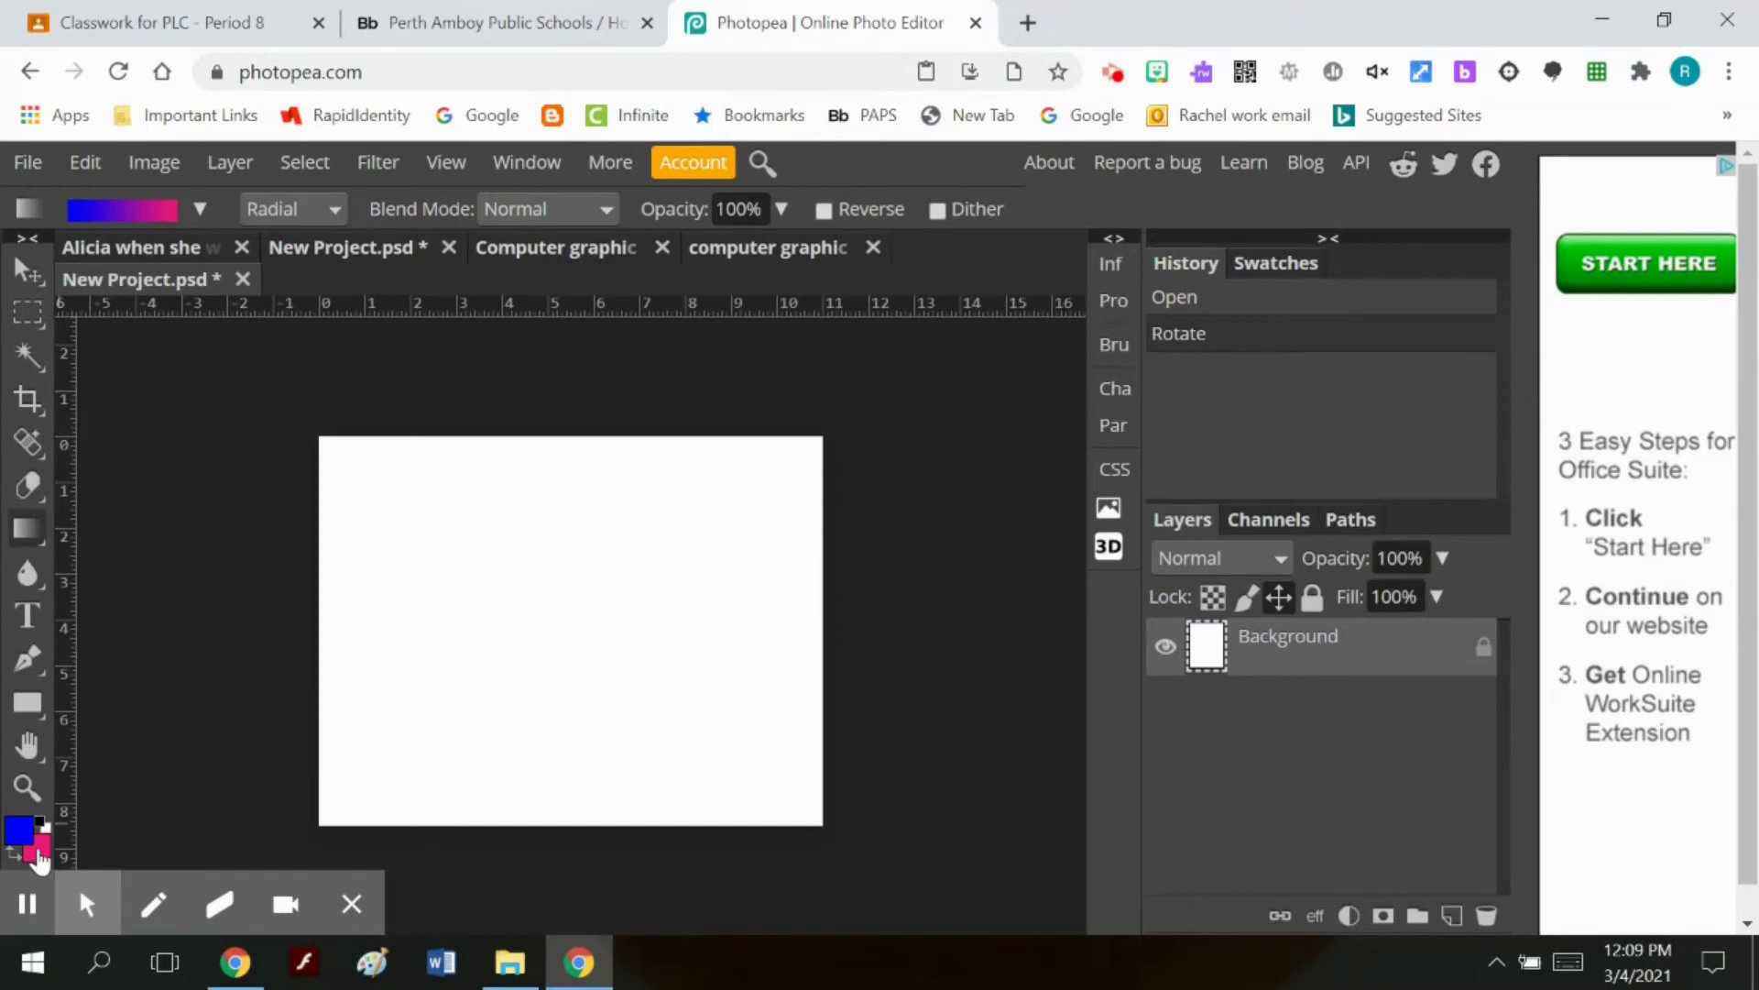
Step: Add a new empty layer above the Background layer
{"action": "left_click", "coordinate": [229, 162]}
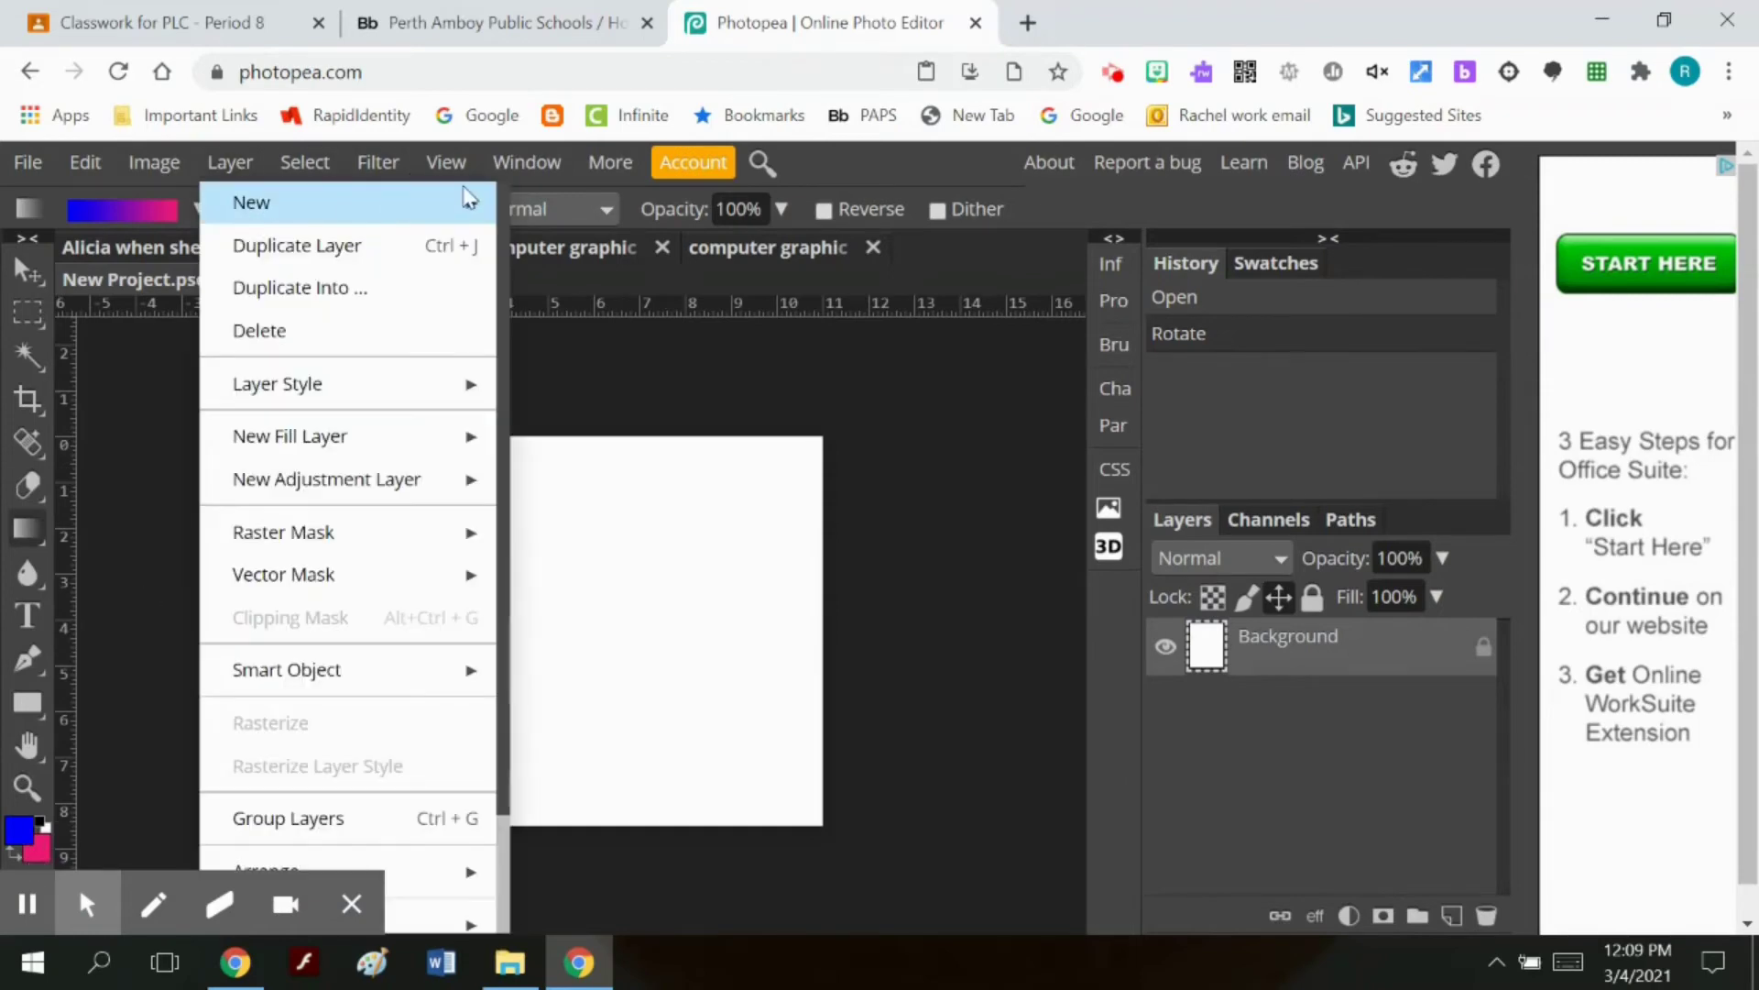
{"action": "mouse_move", "coordinate": [468, 196]}
{"action": "left_click", "coordinate": [550, 198]}
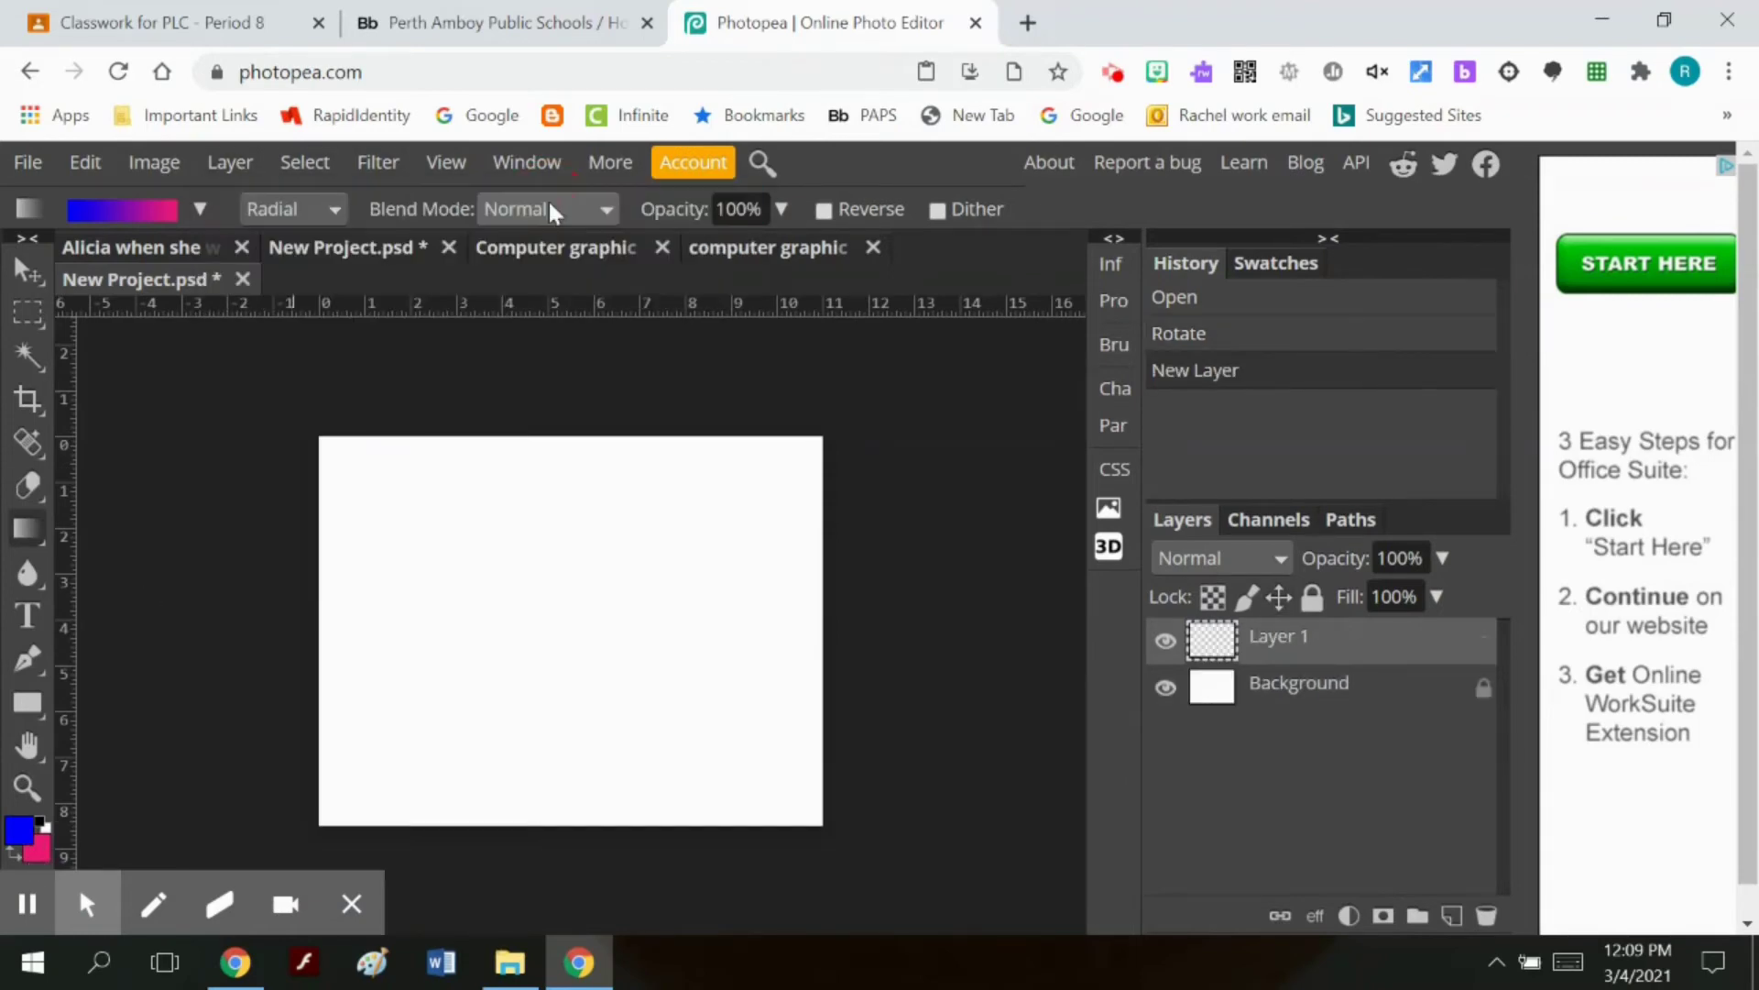
Step: Draw a magenta-filled square shape just below the canvas center and a narrower upright rectangle to its left
{"action": "left_click", "coordinate": [25, 673]}
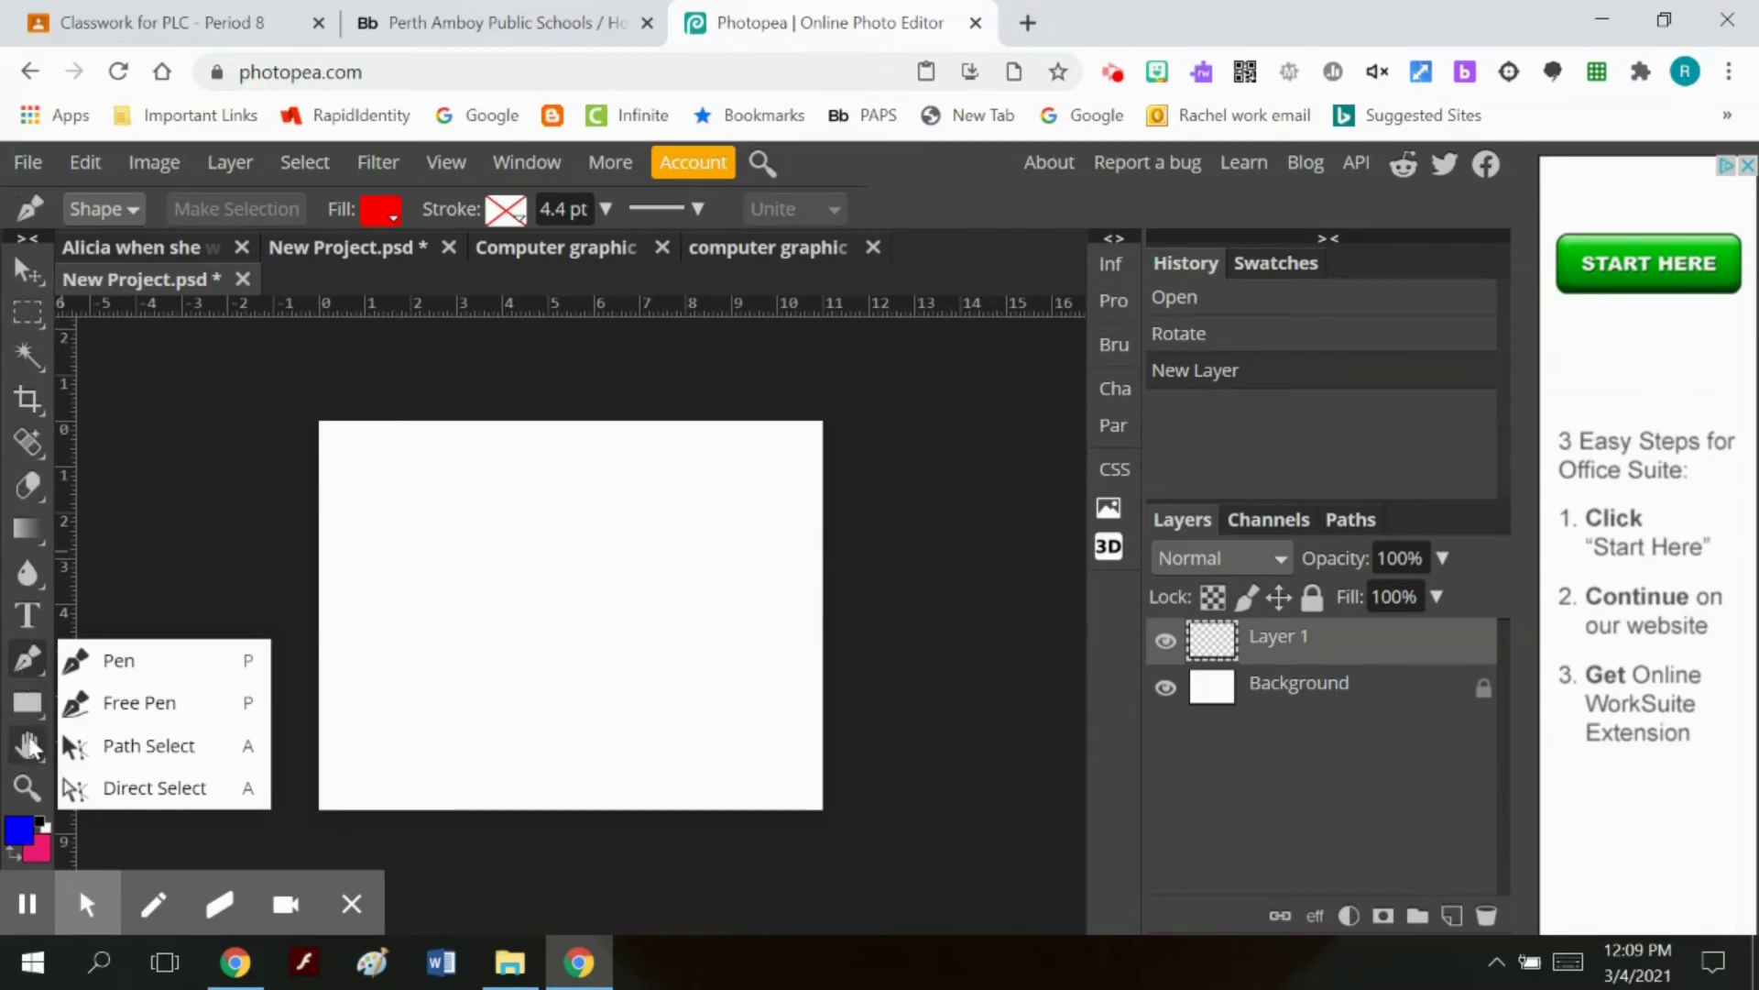
{"action": "left_click", "coordinate": [30, 484]}
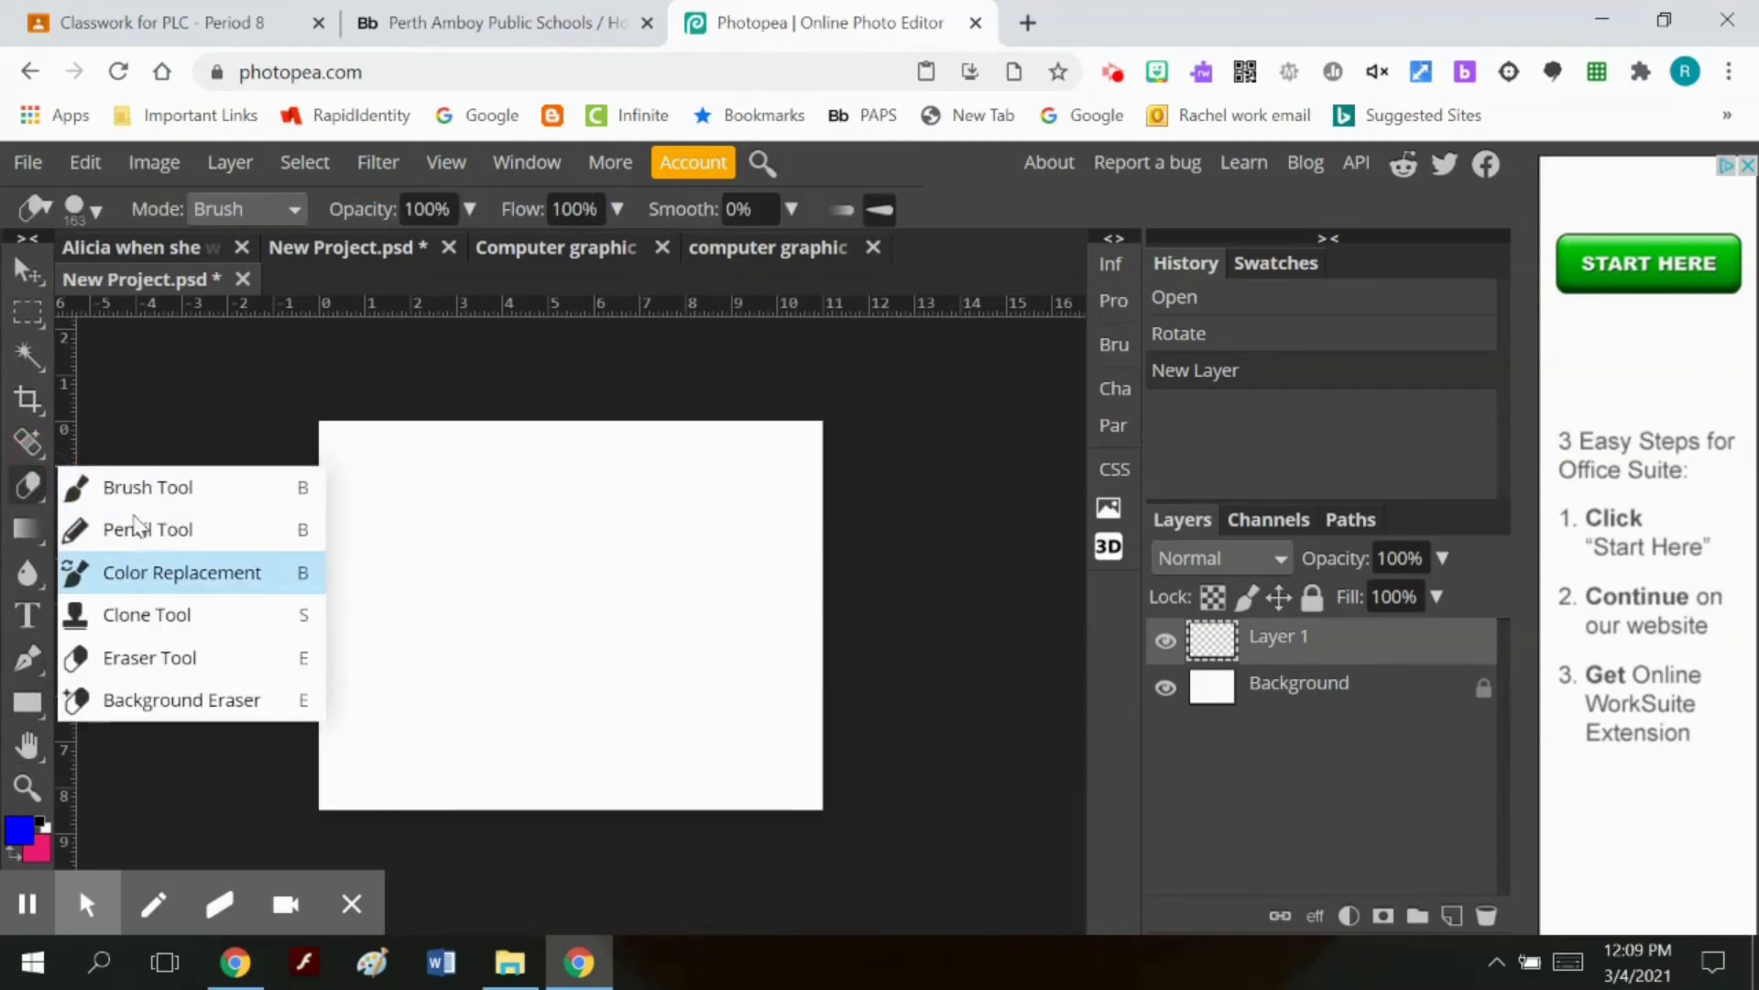
{"action": "left_click", "coordinate": [28, 702]}
{"action": "left_click", "coordinate": [72, 707]}
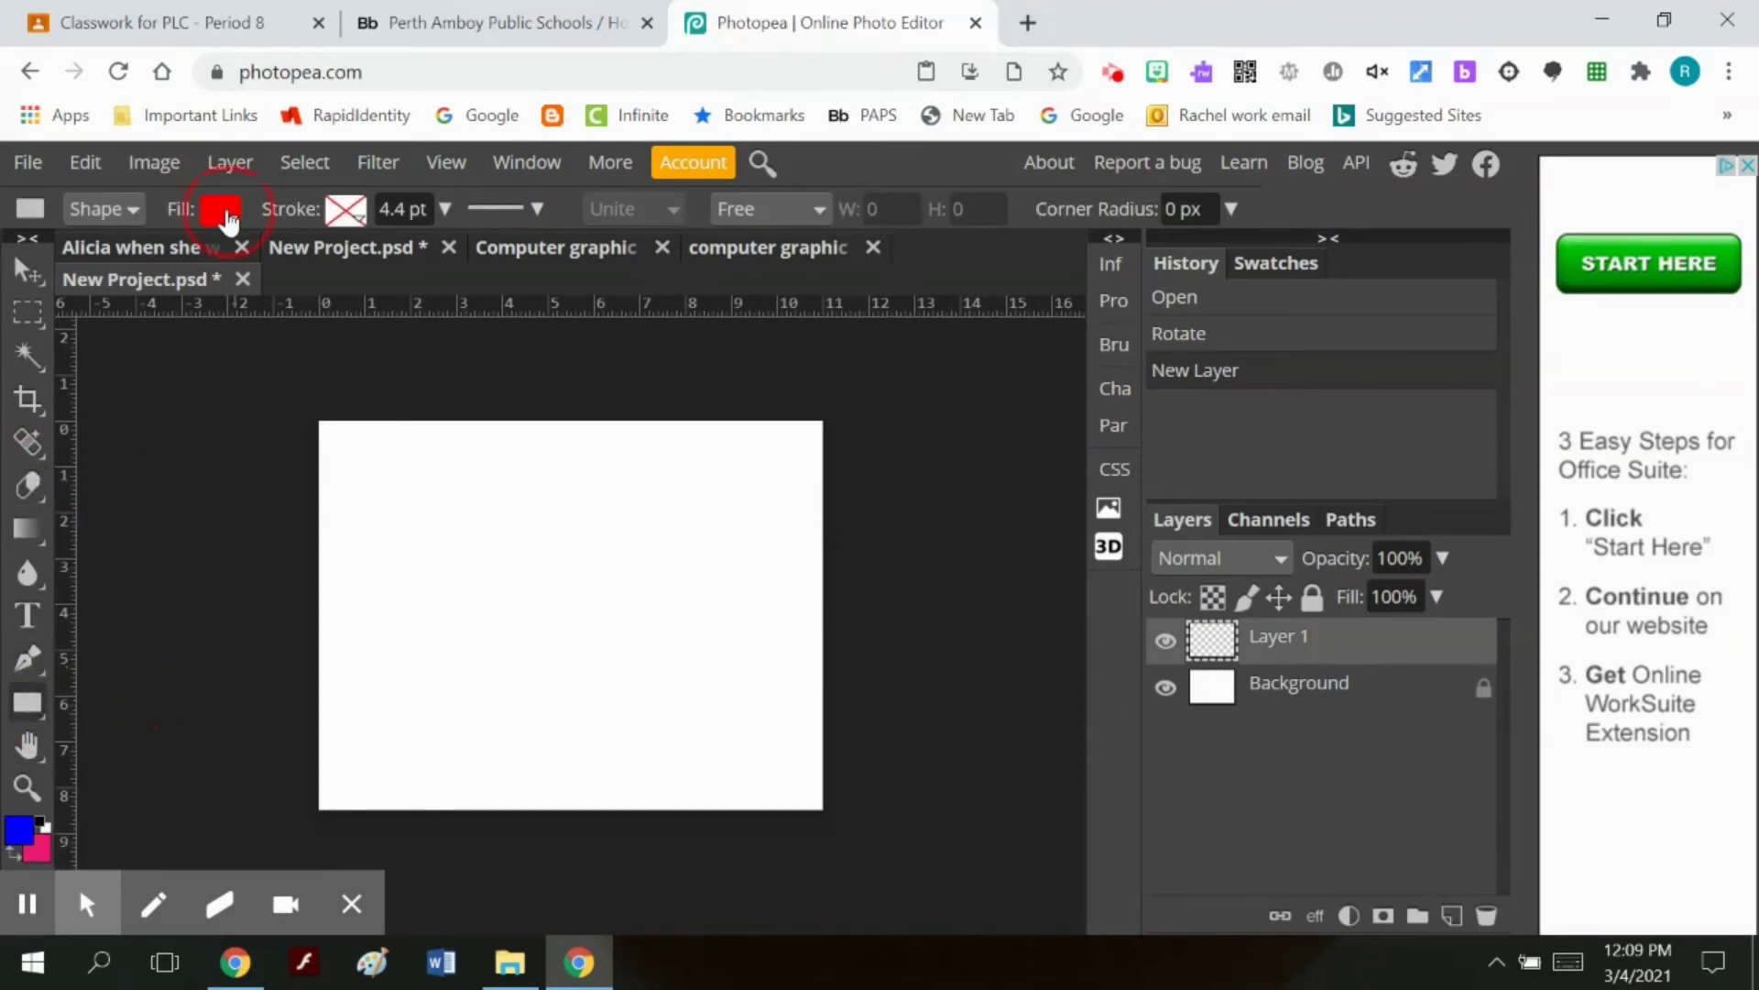
{"action": "left_click", "coordinate": [220, 210]}
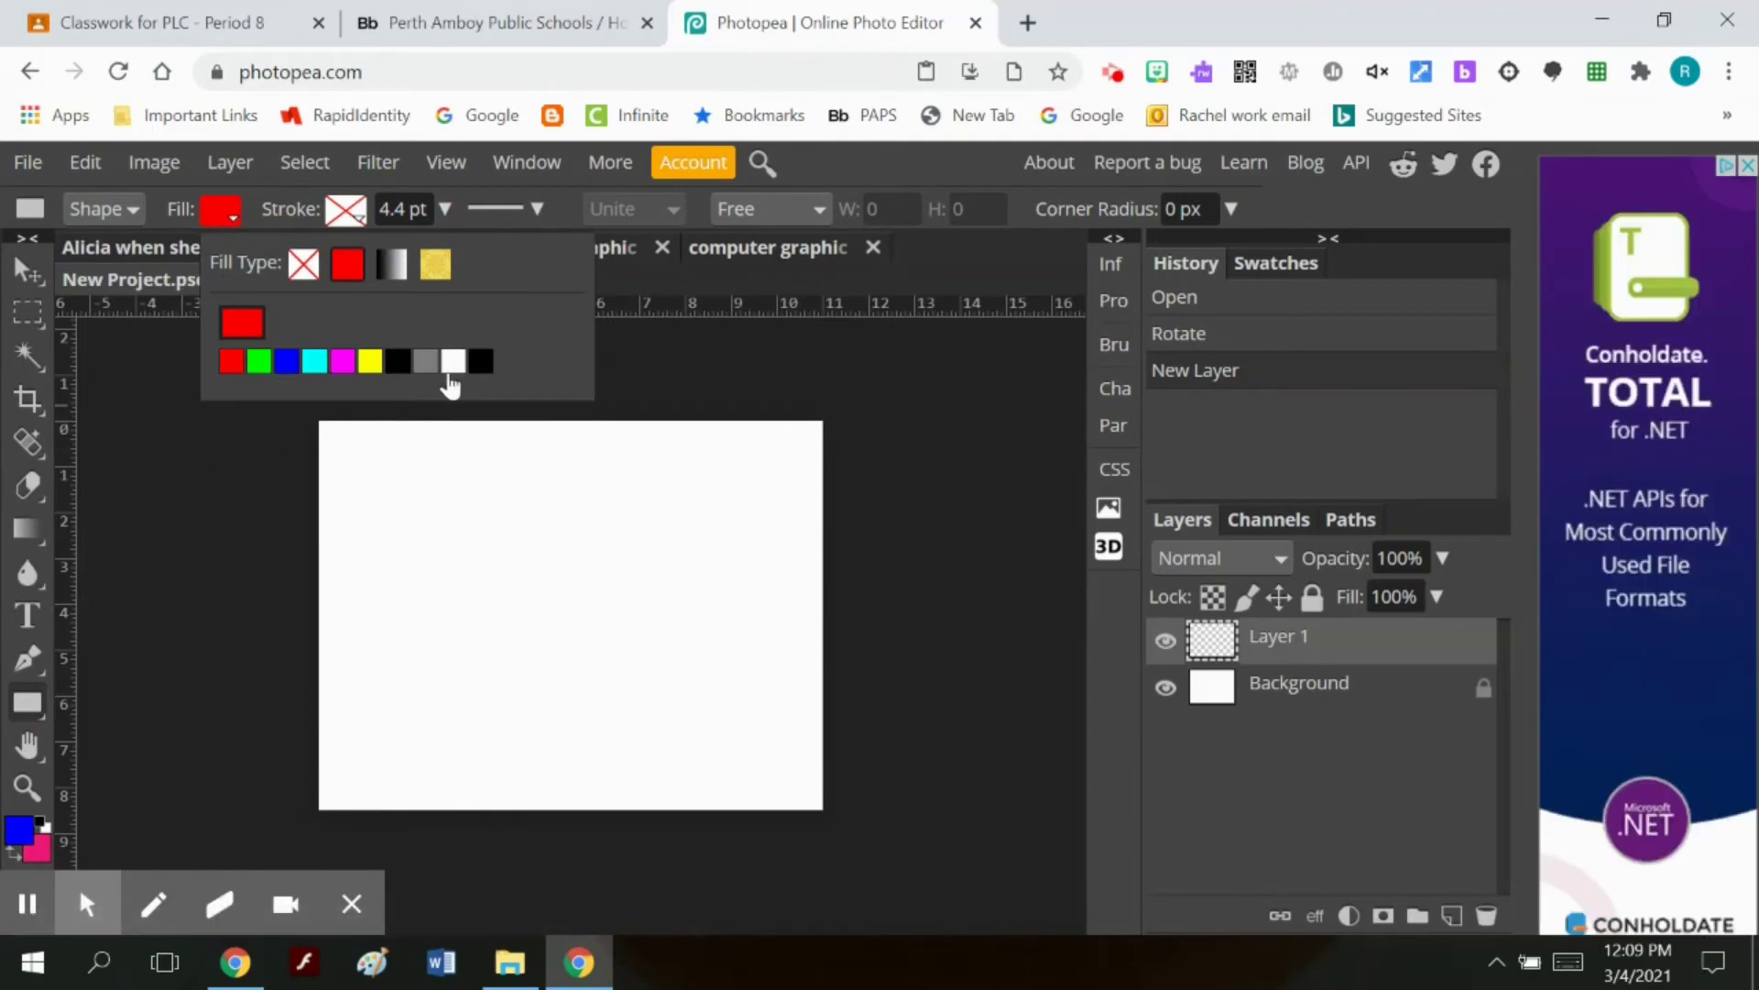
{"action": "left_click", "coordinate": [241, 322]}
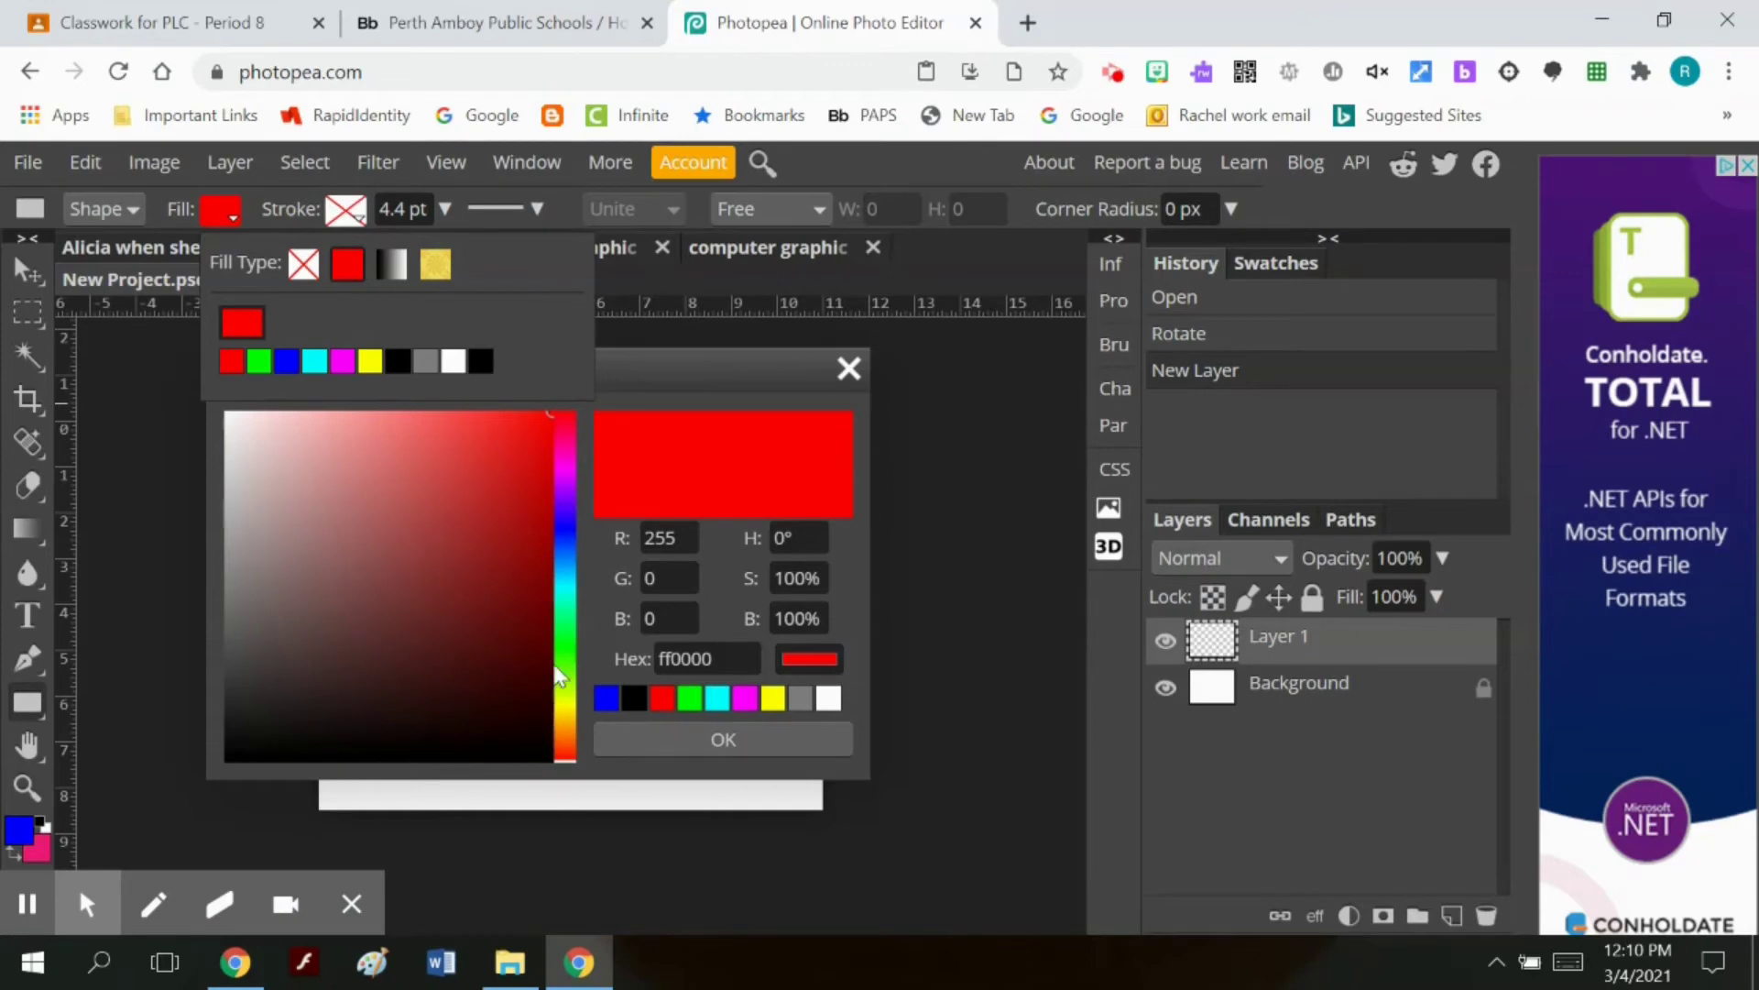
{"action": "left_click", "coordinate": [572, 486]}
{"action": "left_click", "coordinate": [505, 451]}
{"action": "left_click", "coordinate": [637, 735]}
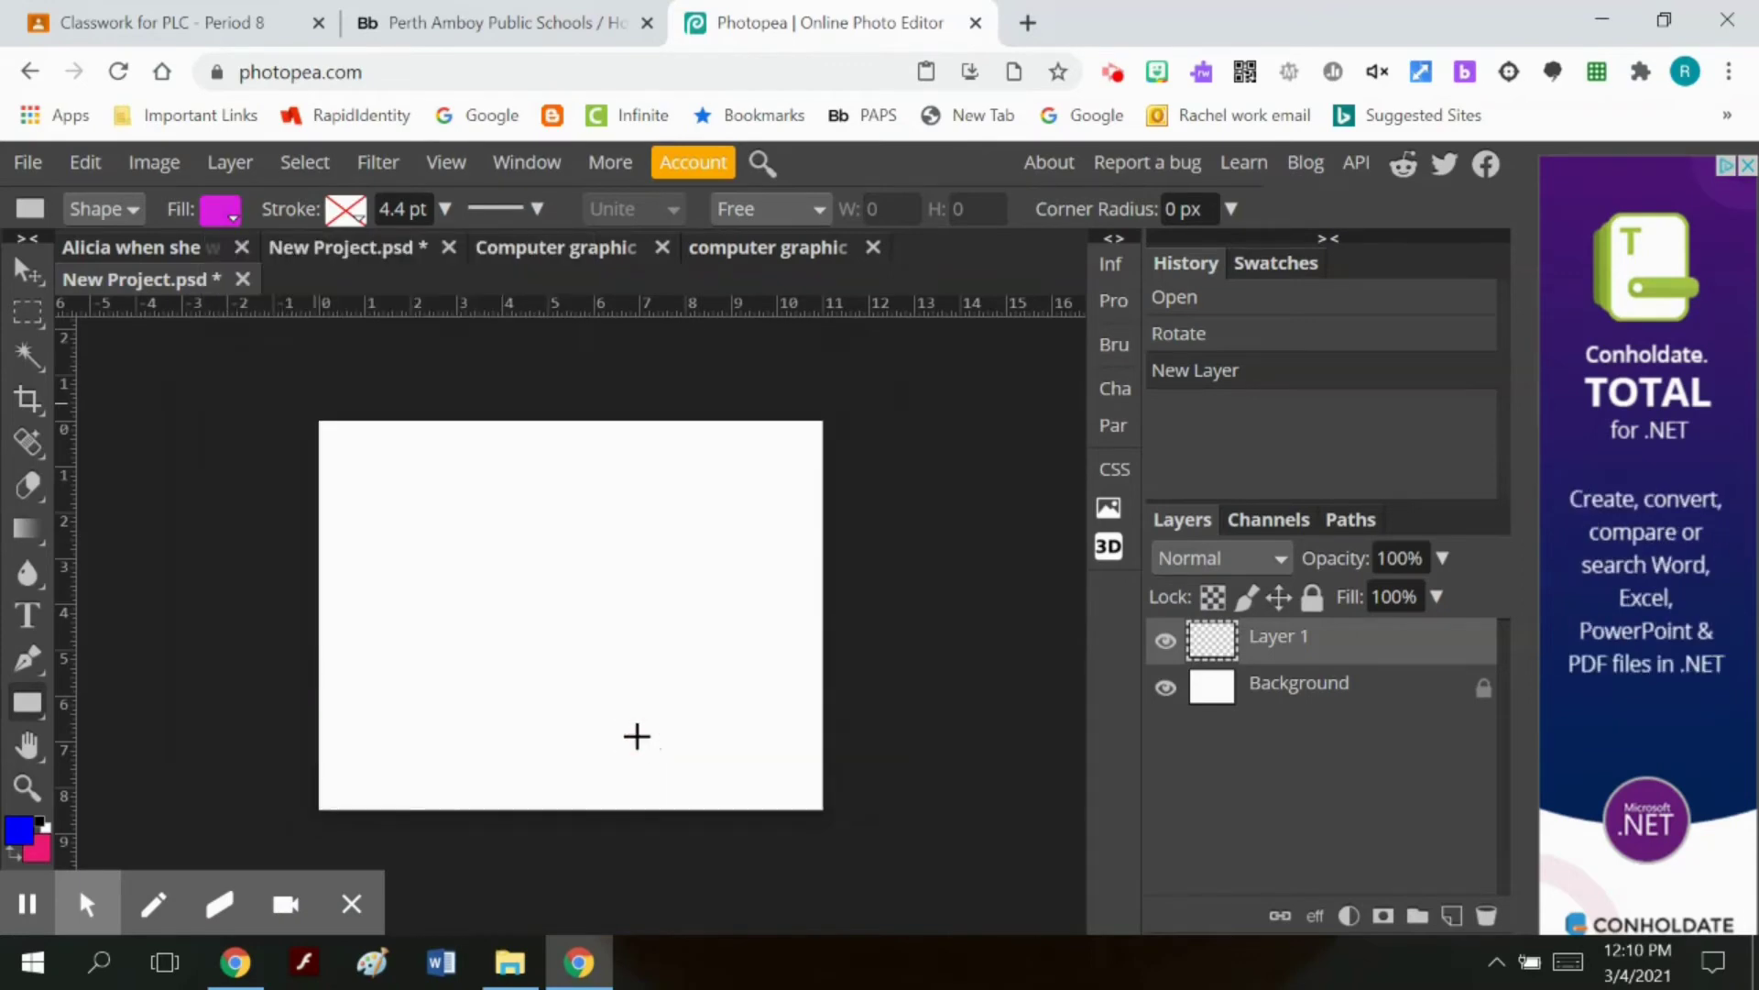
{"action": "left_click_drag", "start_coordinate": [535, 592], "coordinate": [657, 724]}
{"action": "left_click_drag", "start_coordinate": [455, 561], "coordinate": [514, 684]}
Step: Transform the narrow rectangle into a perspective side face tapering to the left and place it beside the square
{"action": "left_click", "coordinate": [85, 162]}
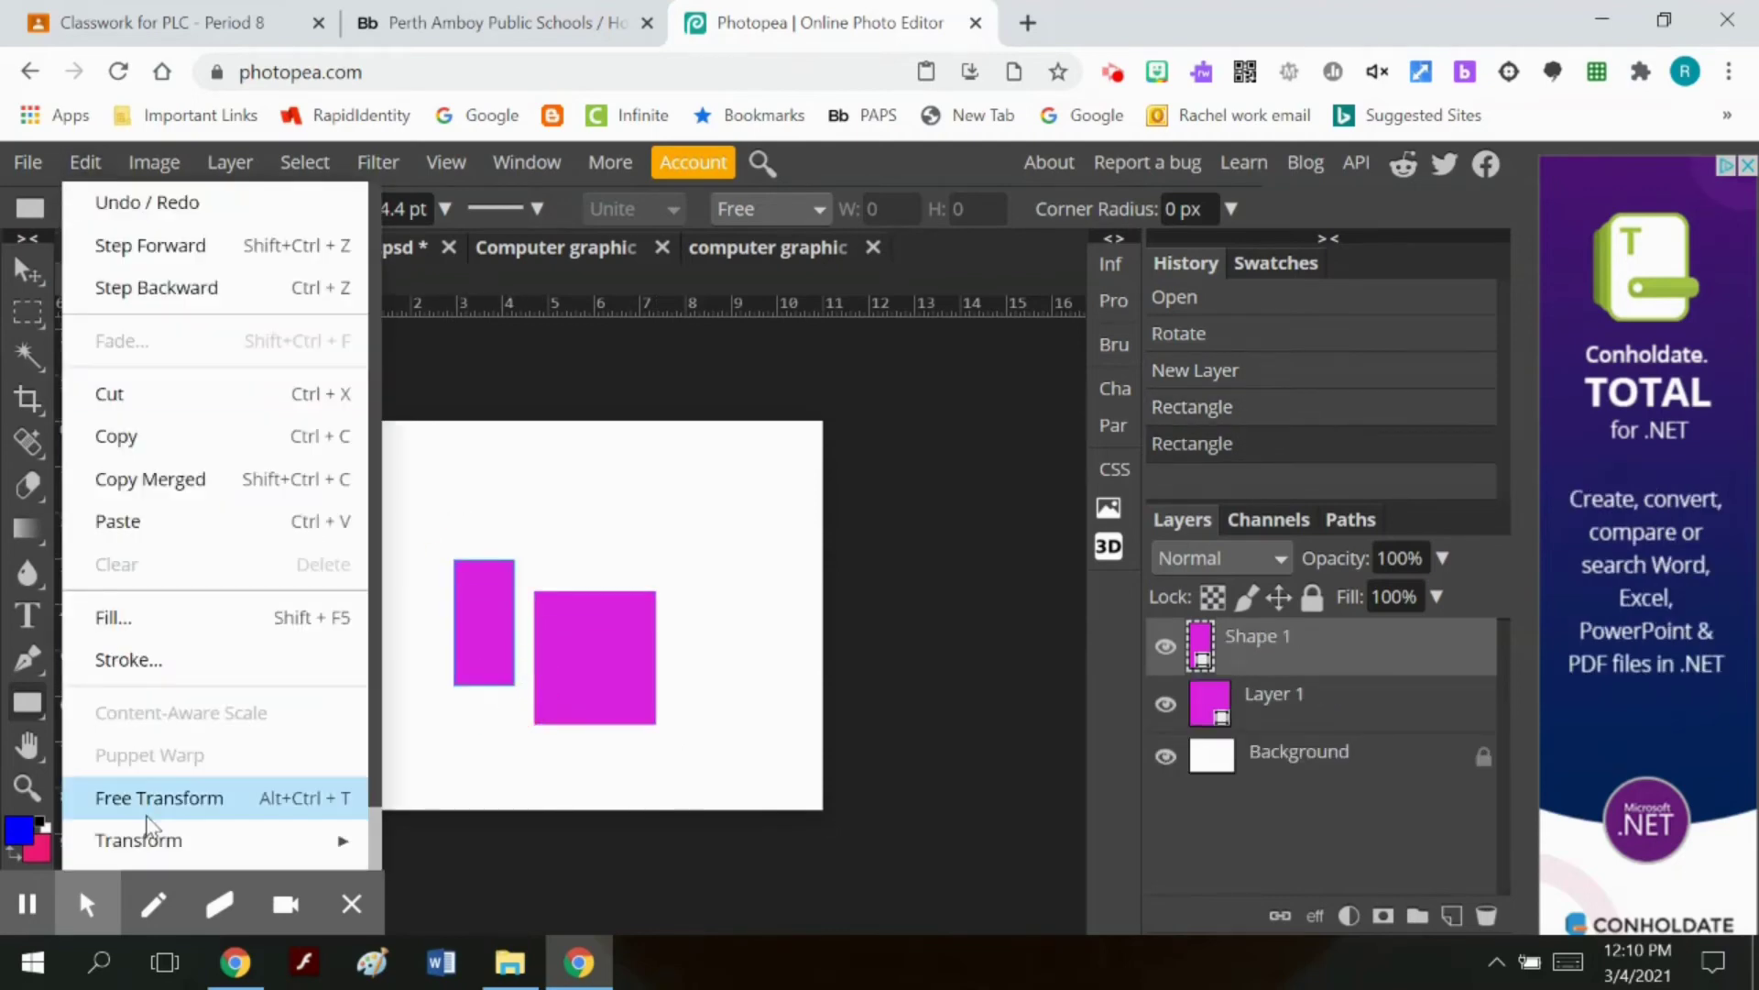
{"action": "mouse_move", "coordinate": [189, 841]}
{"action": "left_click", "coordinate": [502, 691]}
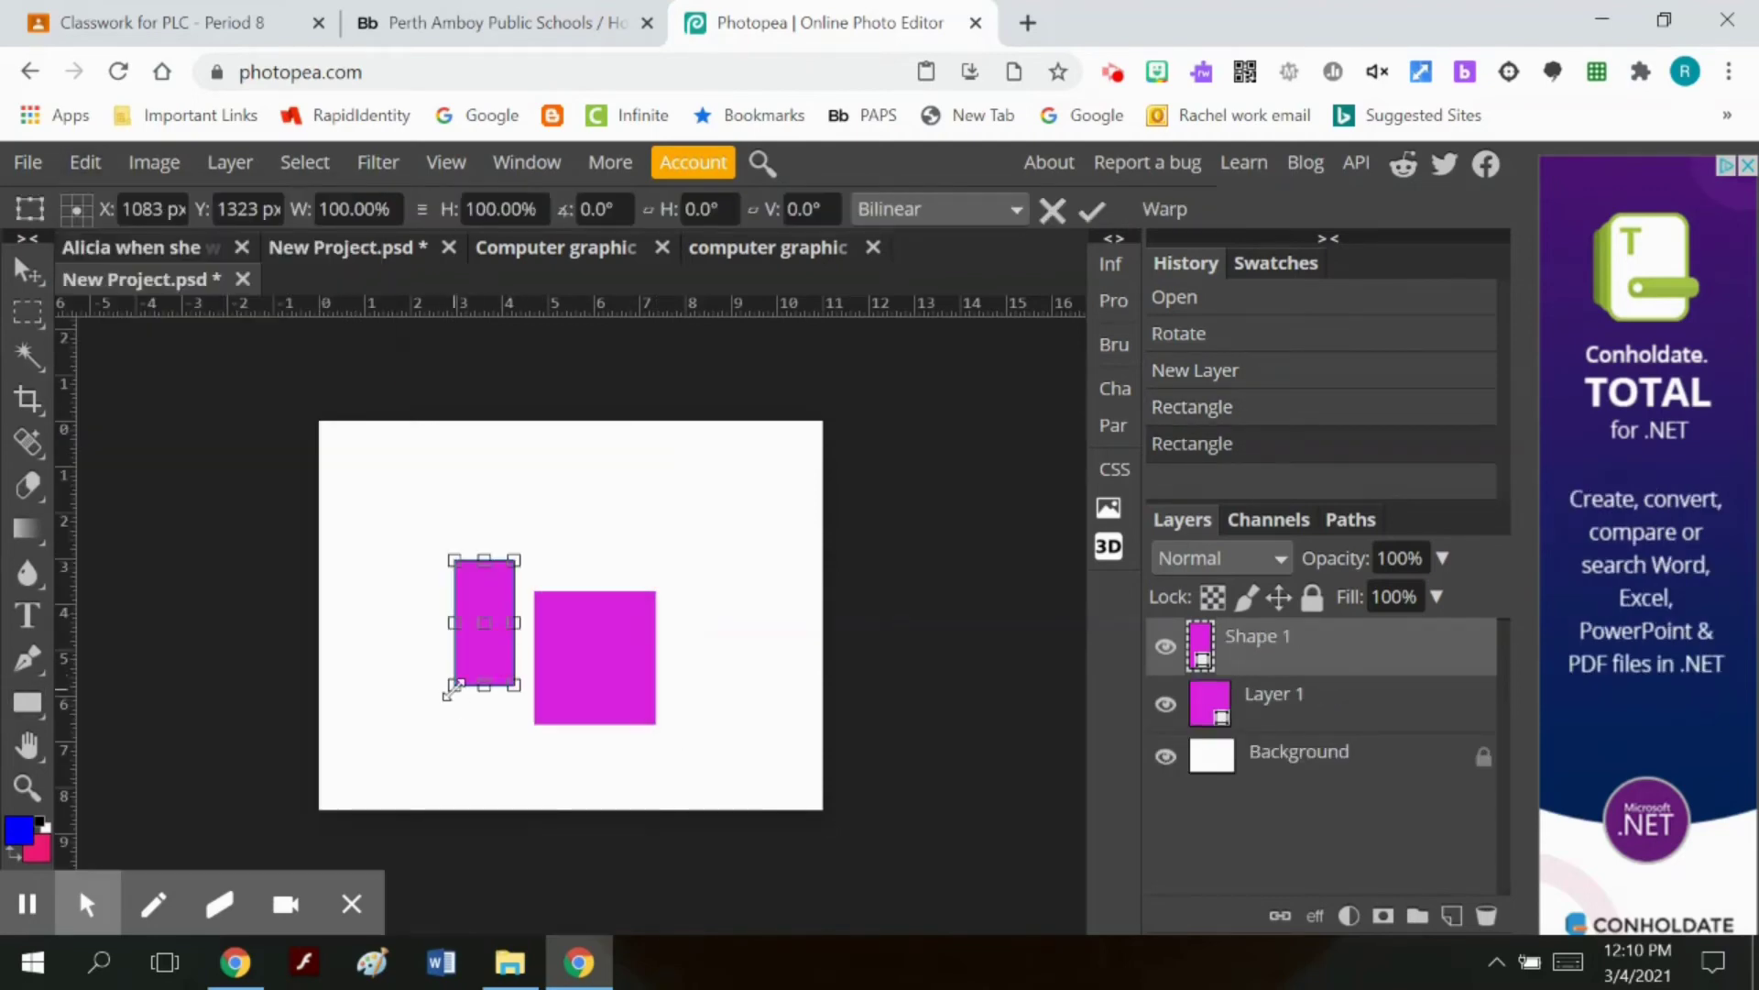
{"action": "left_click_drag", "start_coordinate": [455, 686], "coordinate": [512, 703]}
{"action": "left_click_drag", "start_coordinate": [456, 622], "coordinate": [524, 589]}
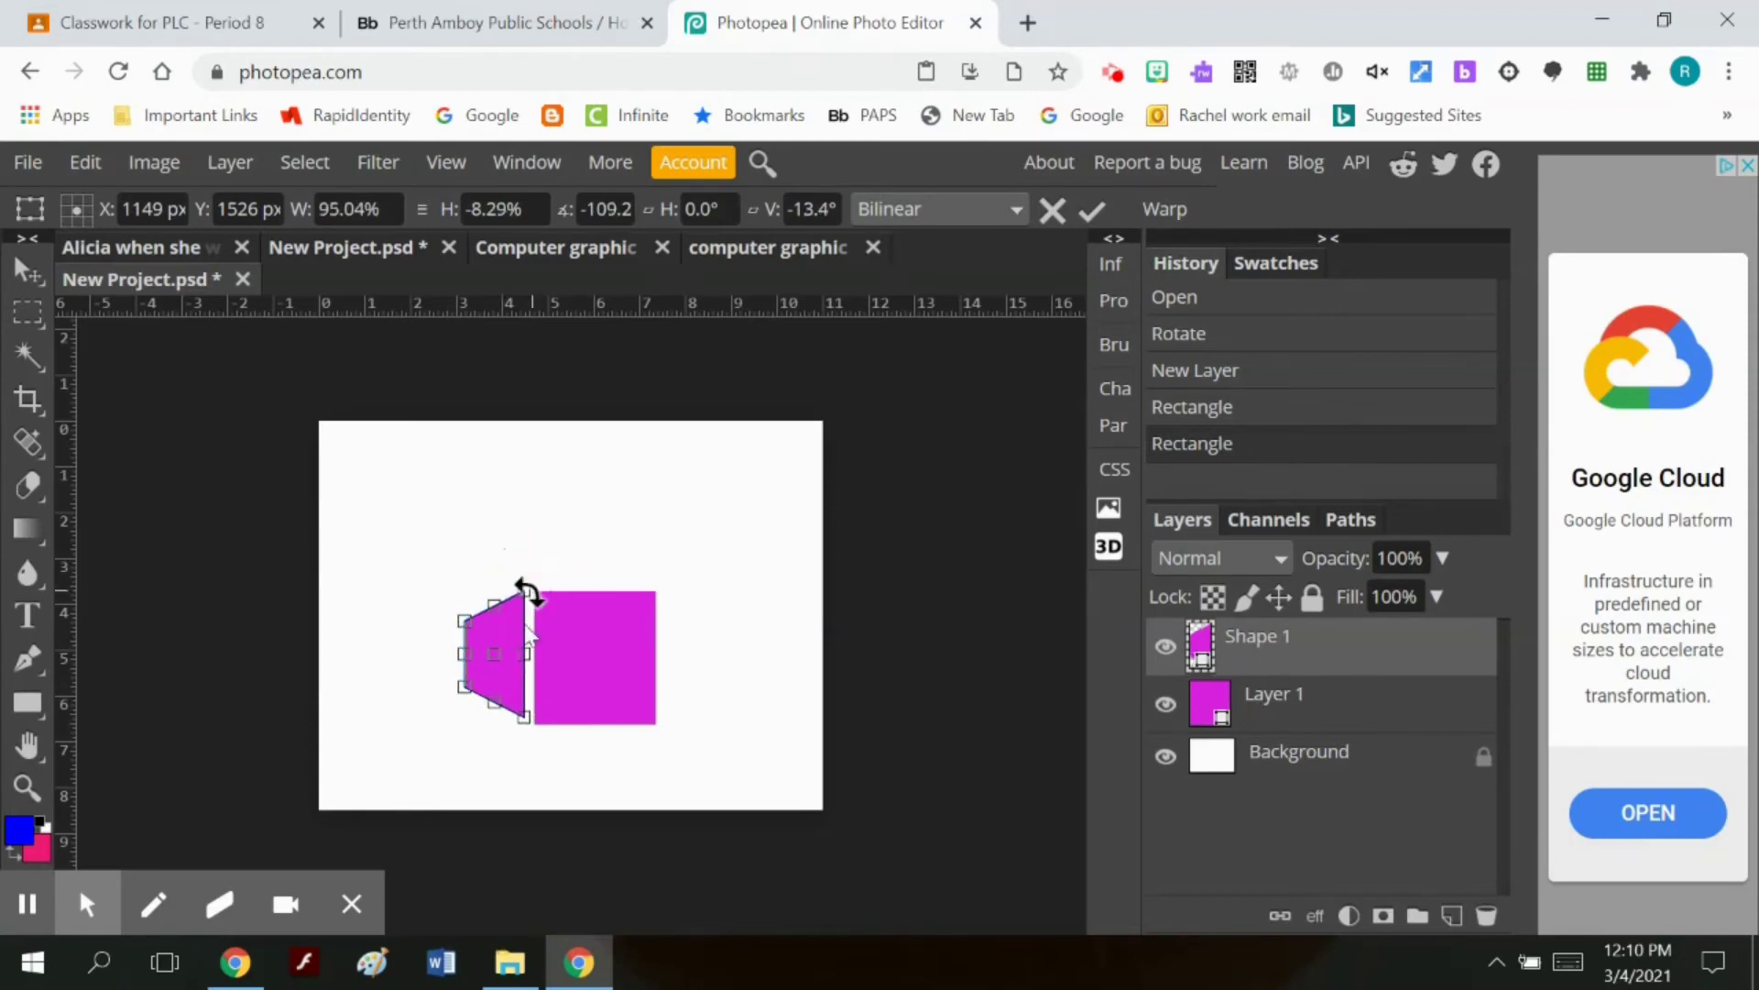
{"action": "left_click", "coordinate": [1091, 211]}
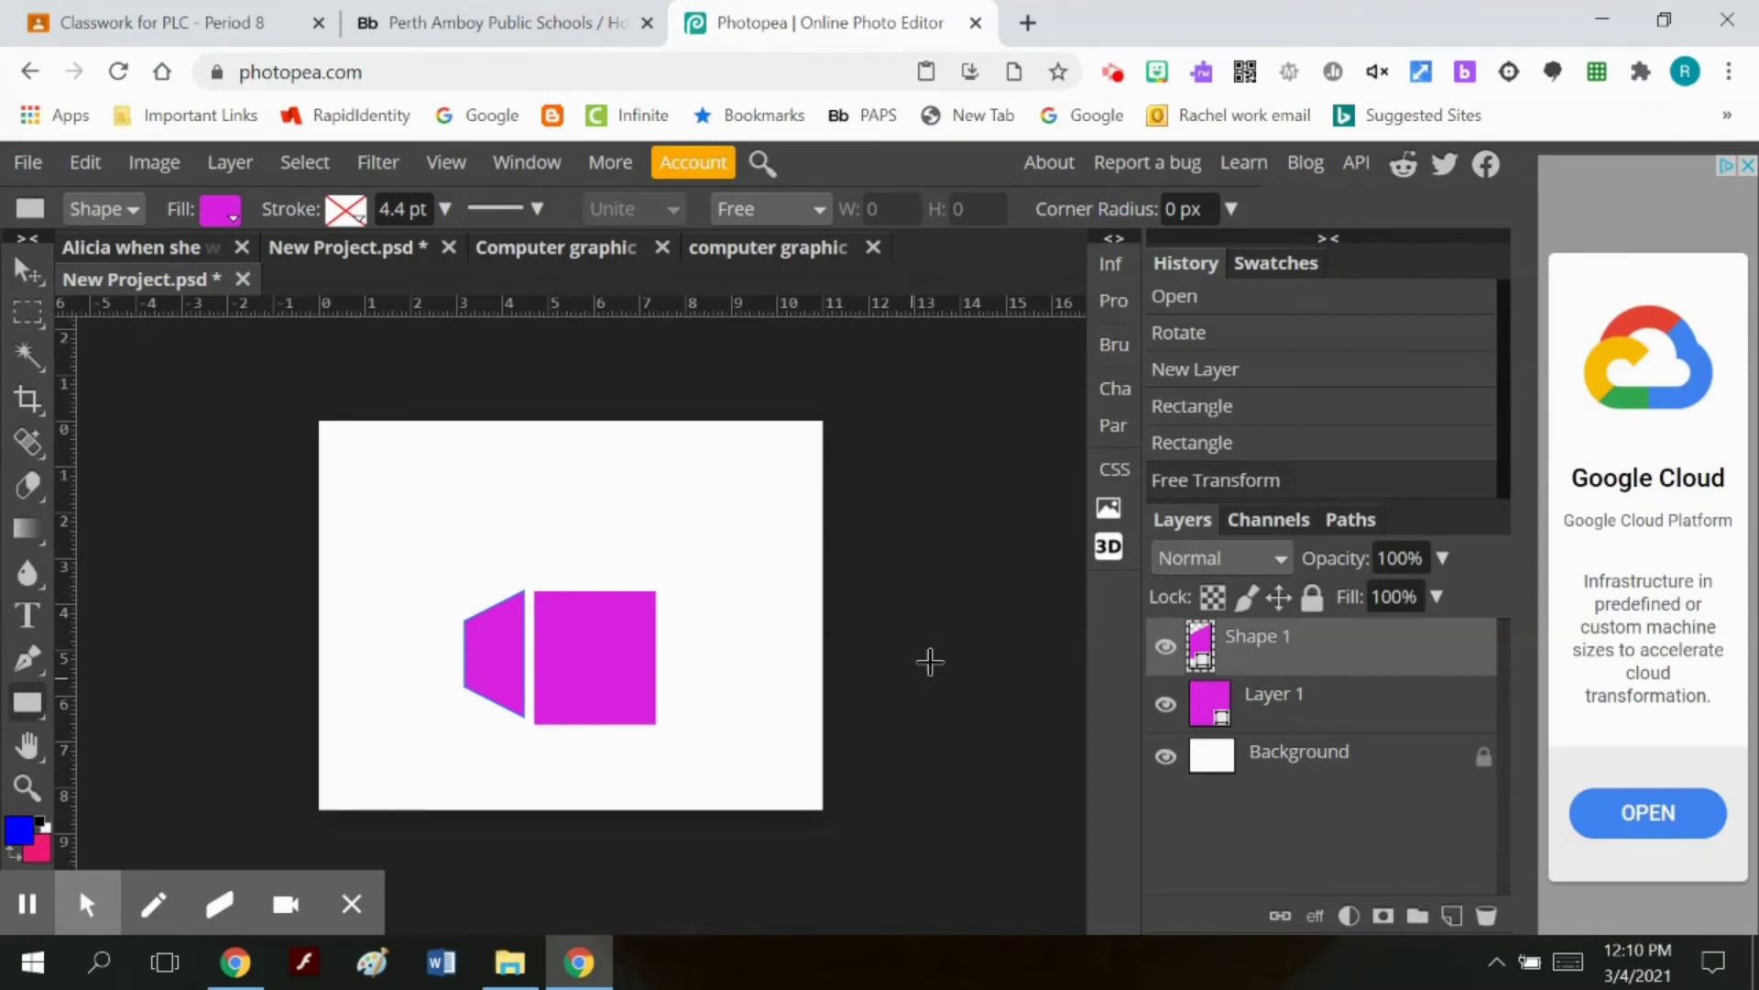
Step: Draw a blue rectangle across the full width of the canvas's lower third, directly above the Background layer
{"action": "left_click", "coordinate": [1239, 760]}
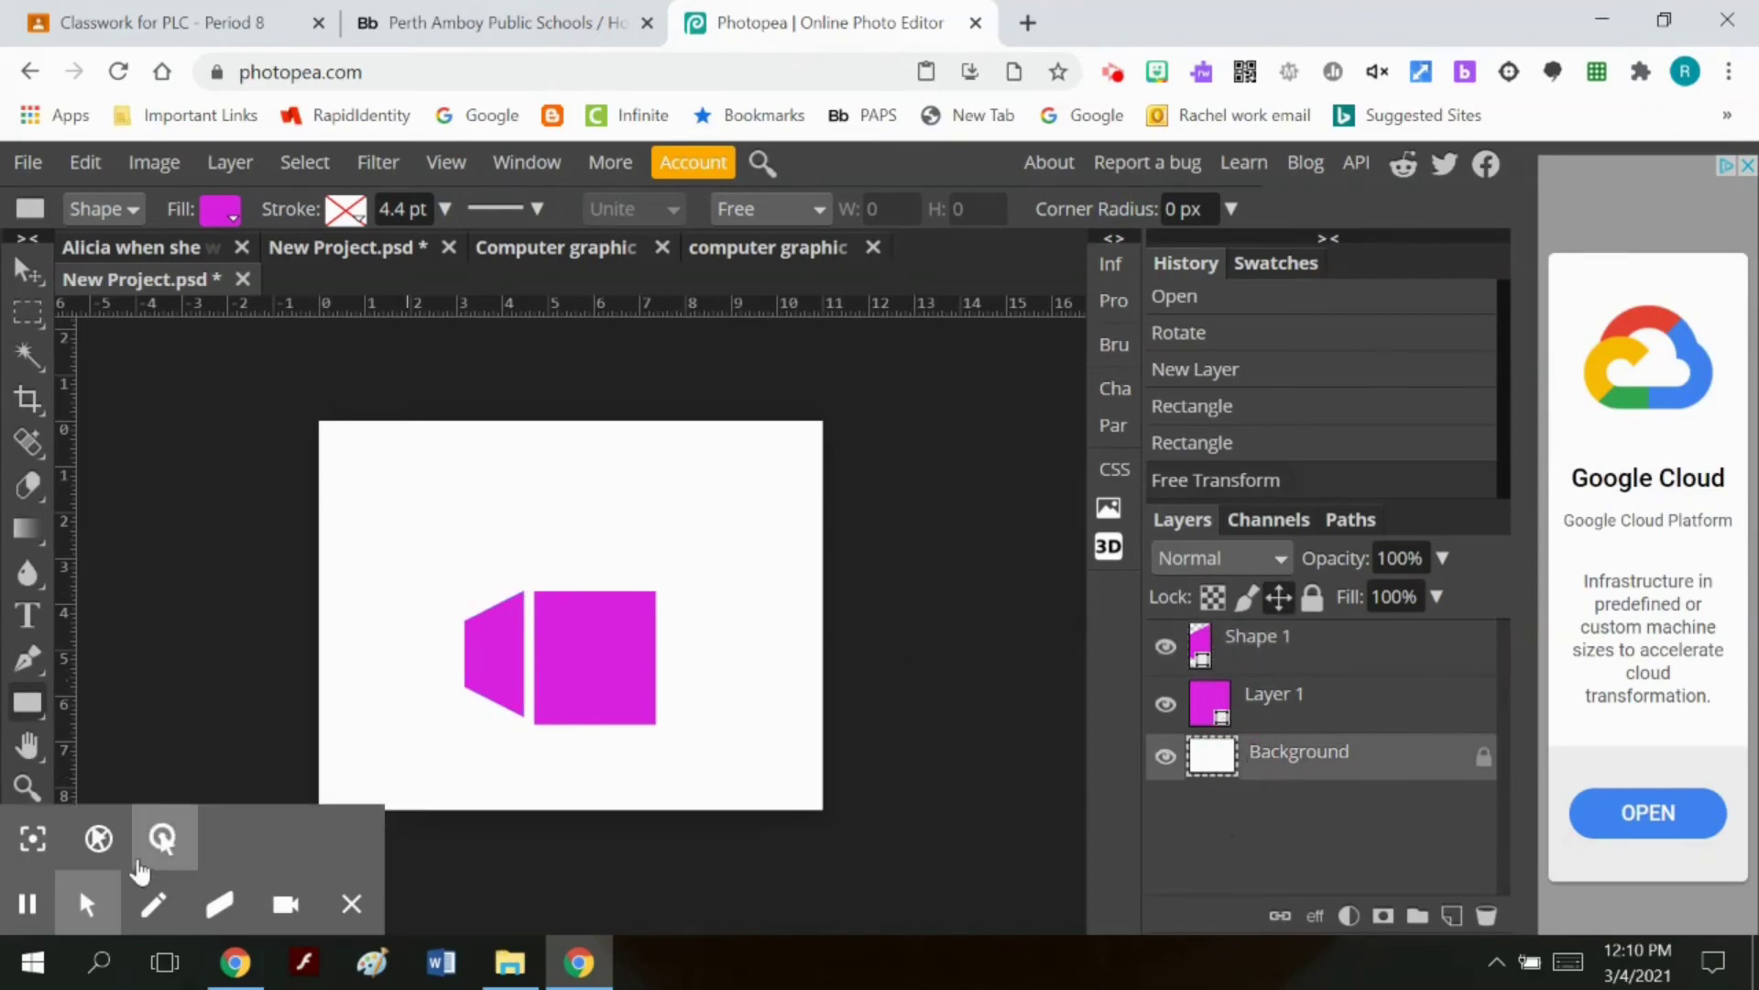
{"action": "right_click", "coordinate": [28, 713]}
{"action": "left_click", "coordinate": [92, 702]}
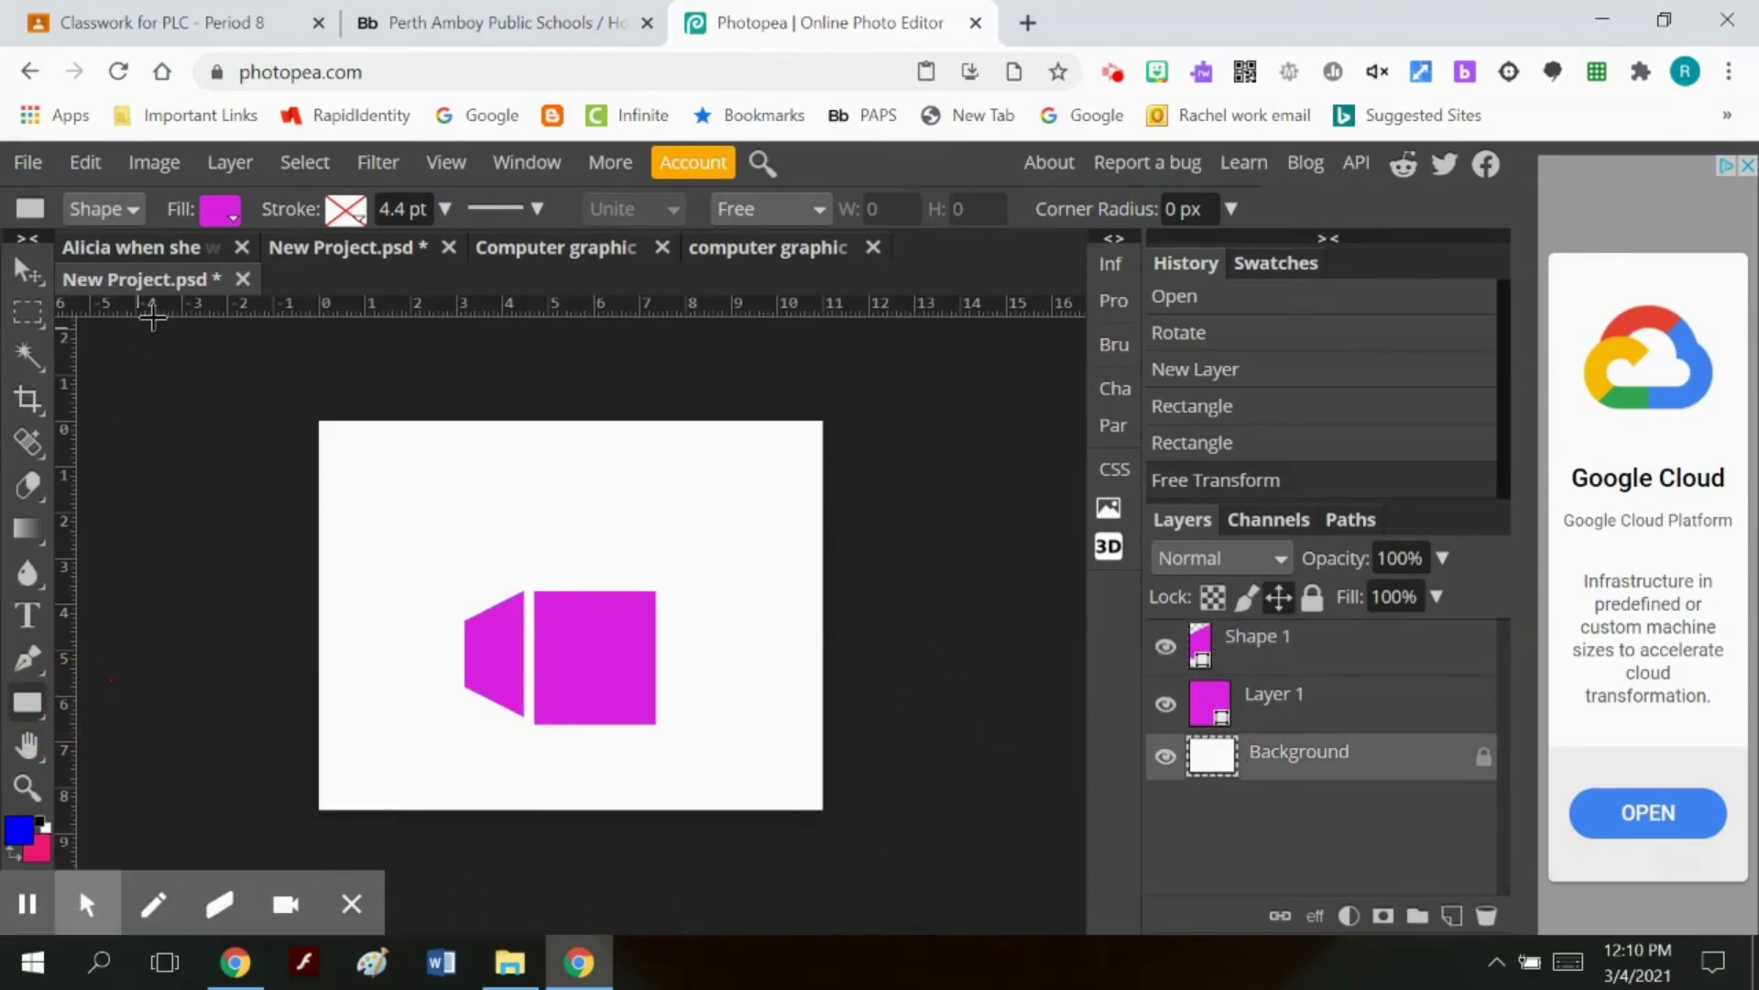
{"action": "left_click", "coordinate": [219, 220]}
{"action": "left_click", "coordinate": [311, 363]}
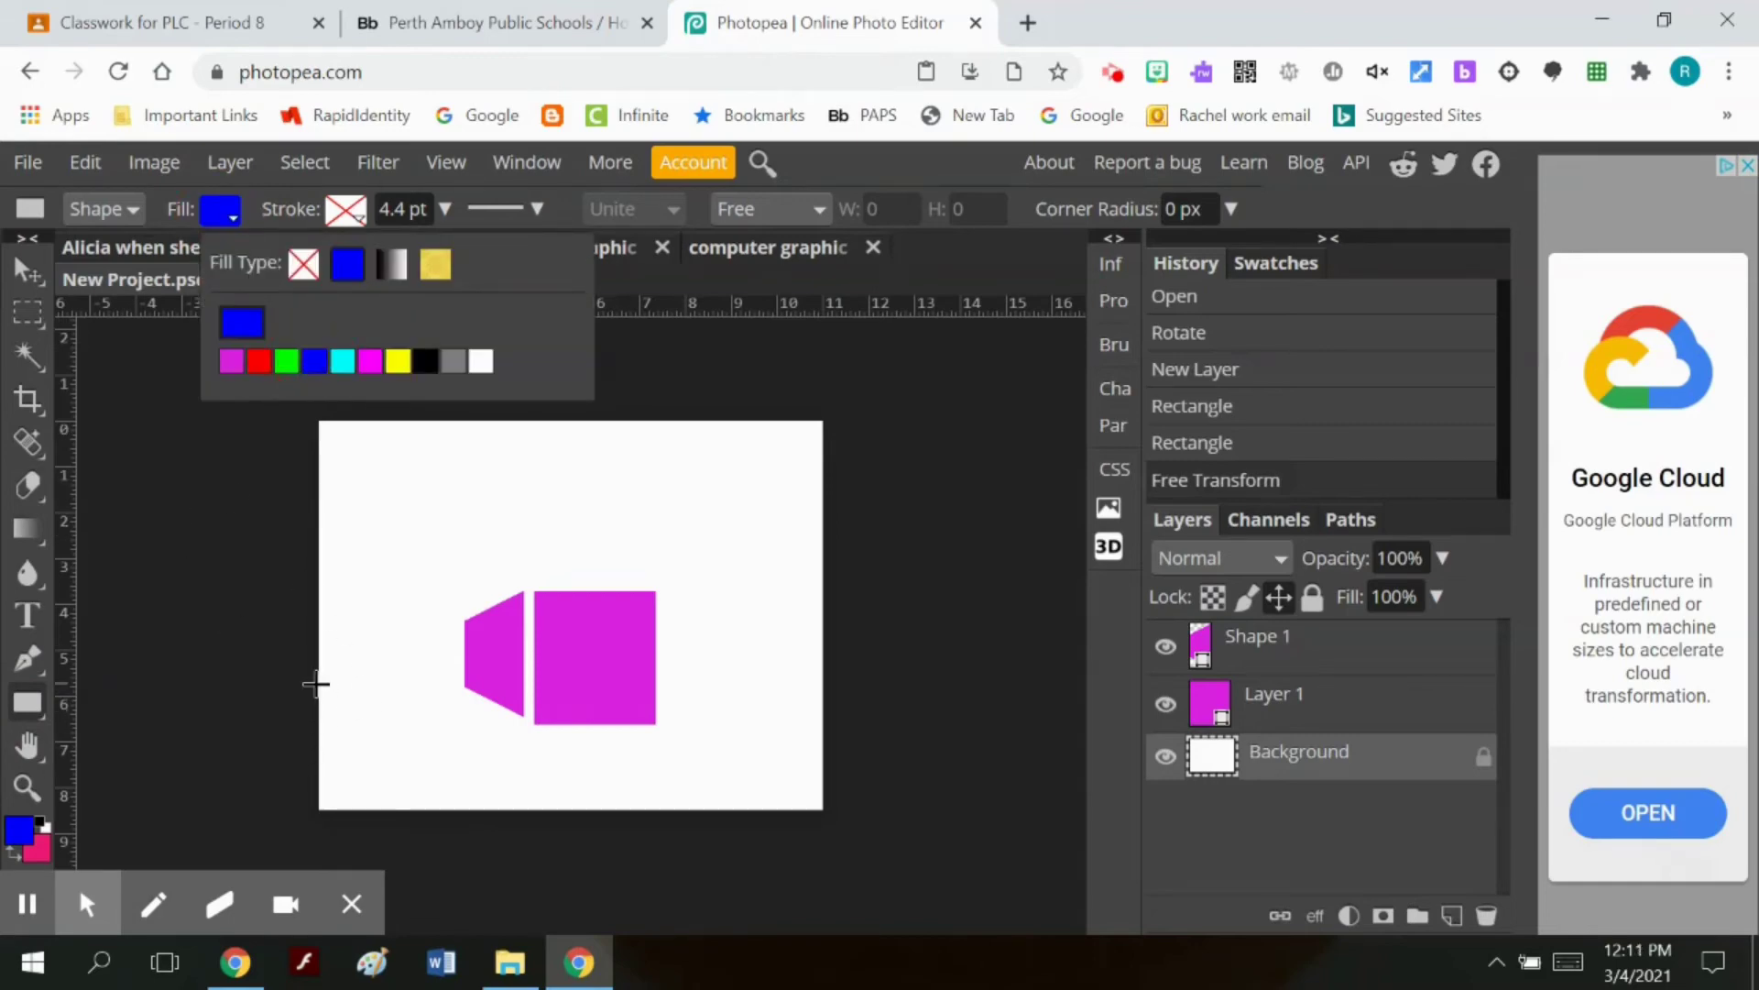
{"action": "left_click_drag", "start_coordinate": [315, 683], "coordinate": [825, 813]}
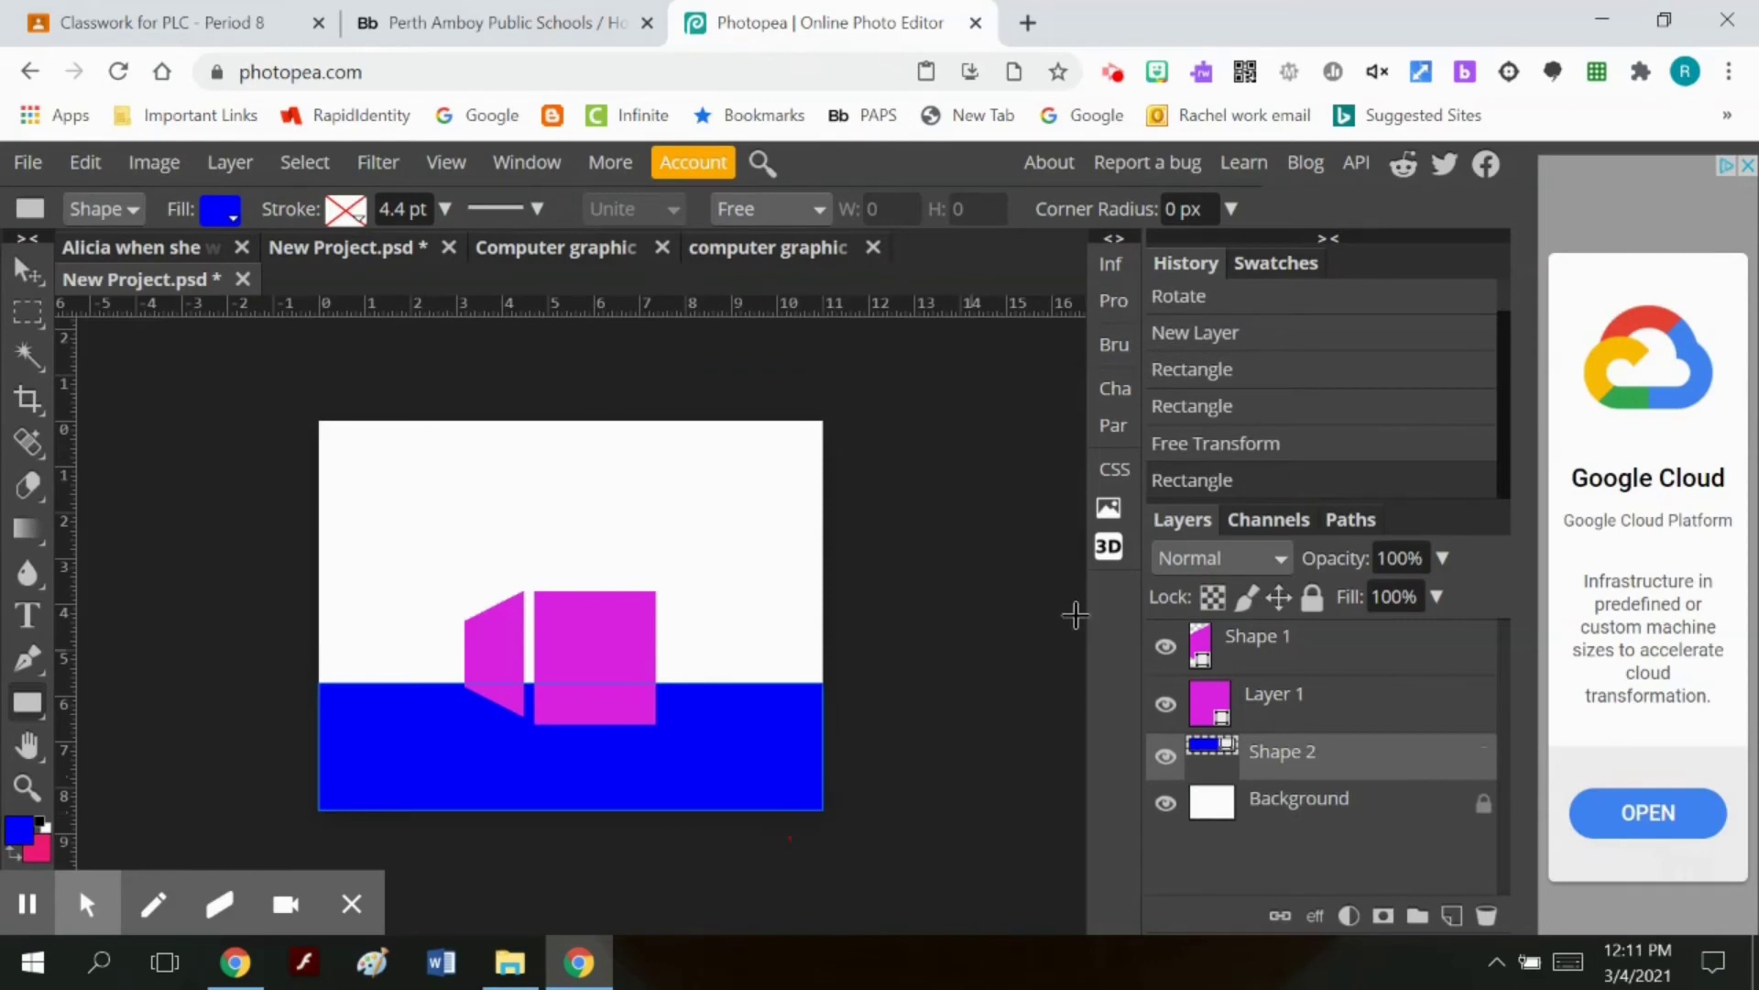
Step: Draw a circle shape on the magenta square, directly above its layer, and fill it with white
{"action": "left_click", "coordinate": [1219, 822]}
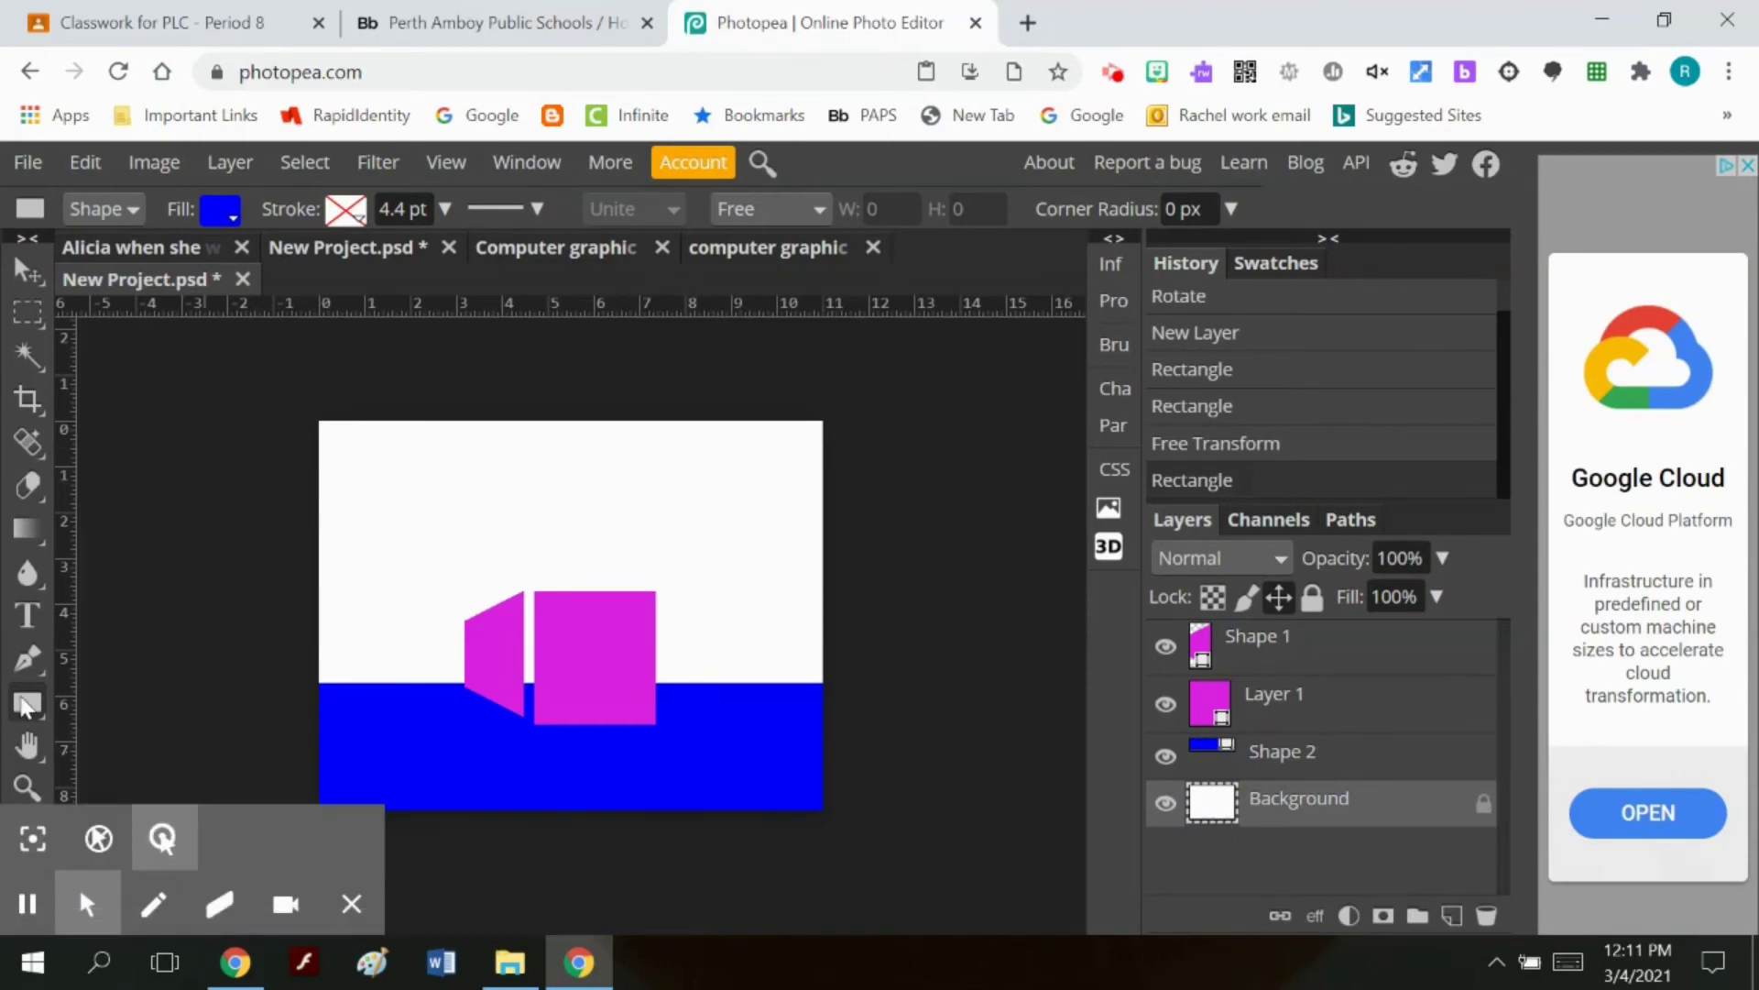
{"action": "right_click", "coordinate": [37, 714]}
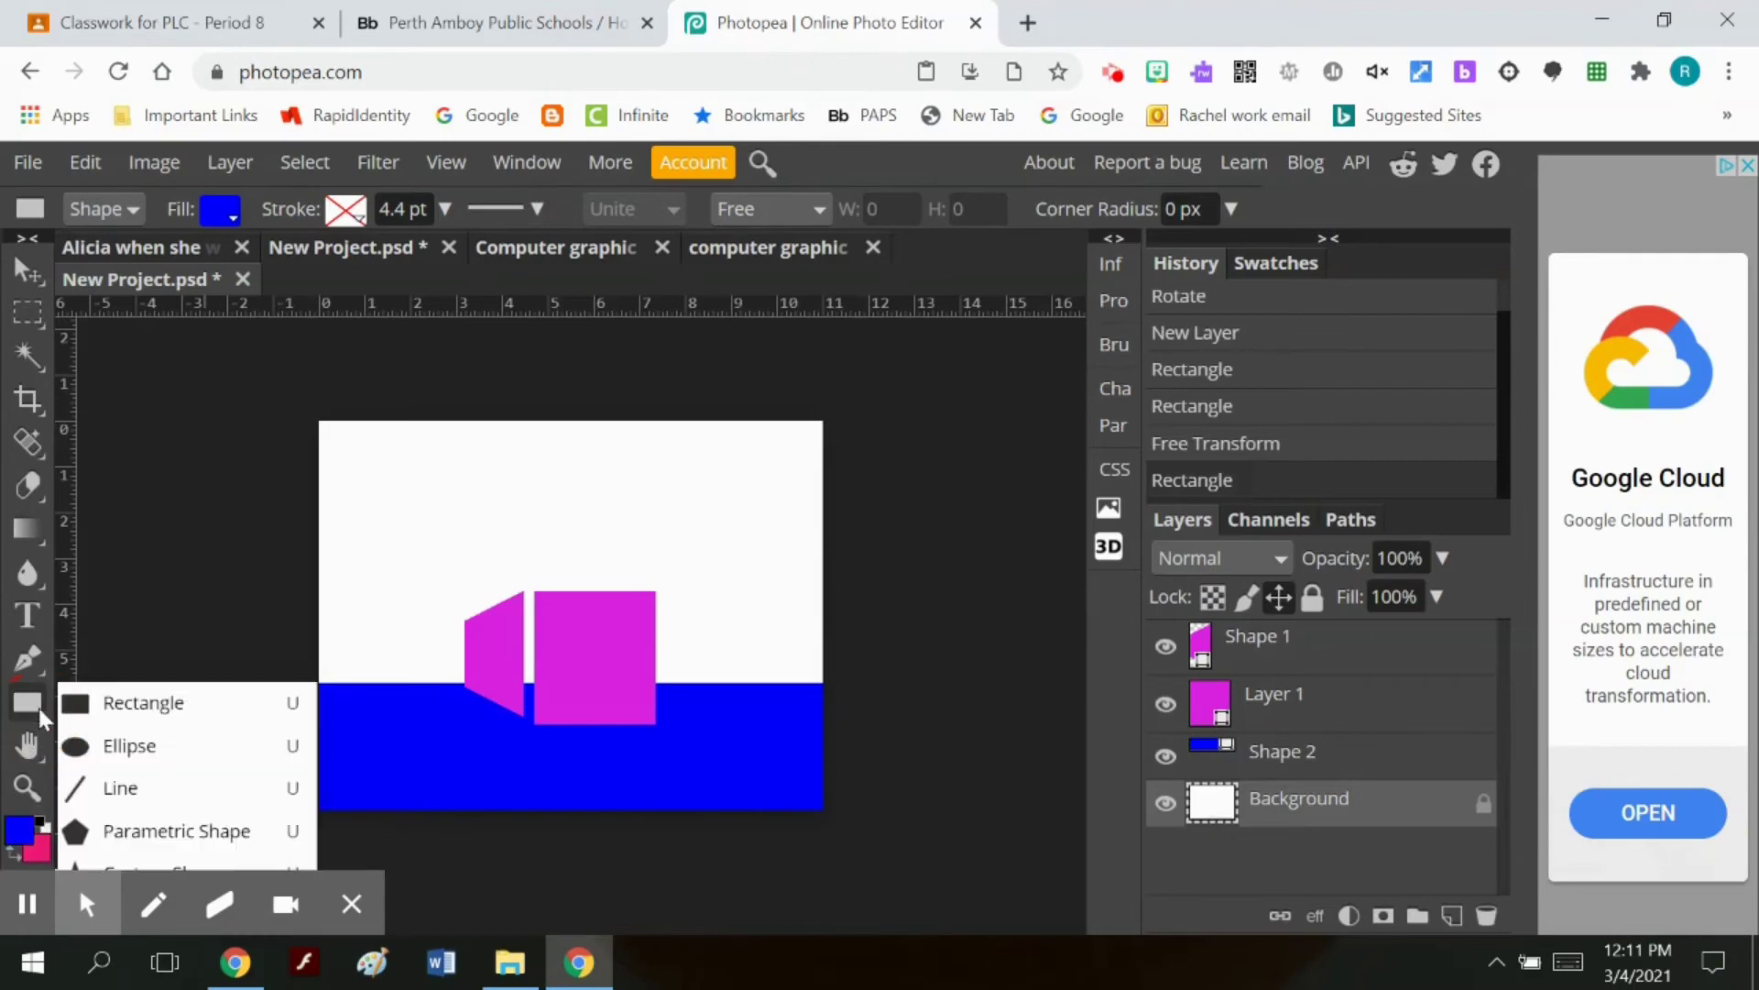
{"action": "left_click", "coordinate": [119, 742]}
{"action": "left_click", "coordinate": [1256, 706]}
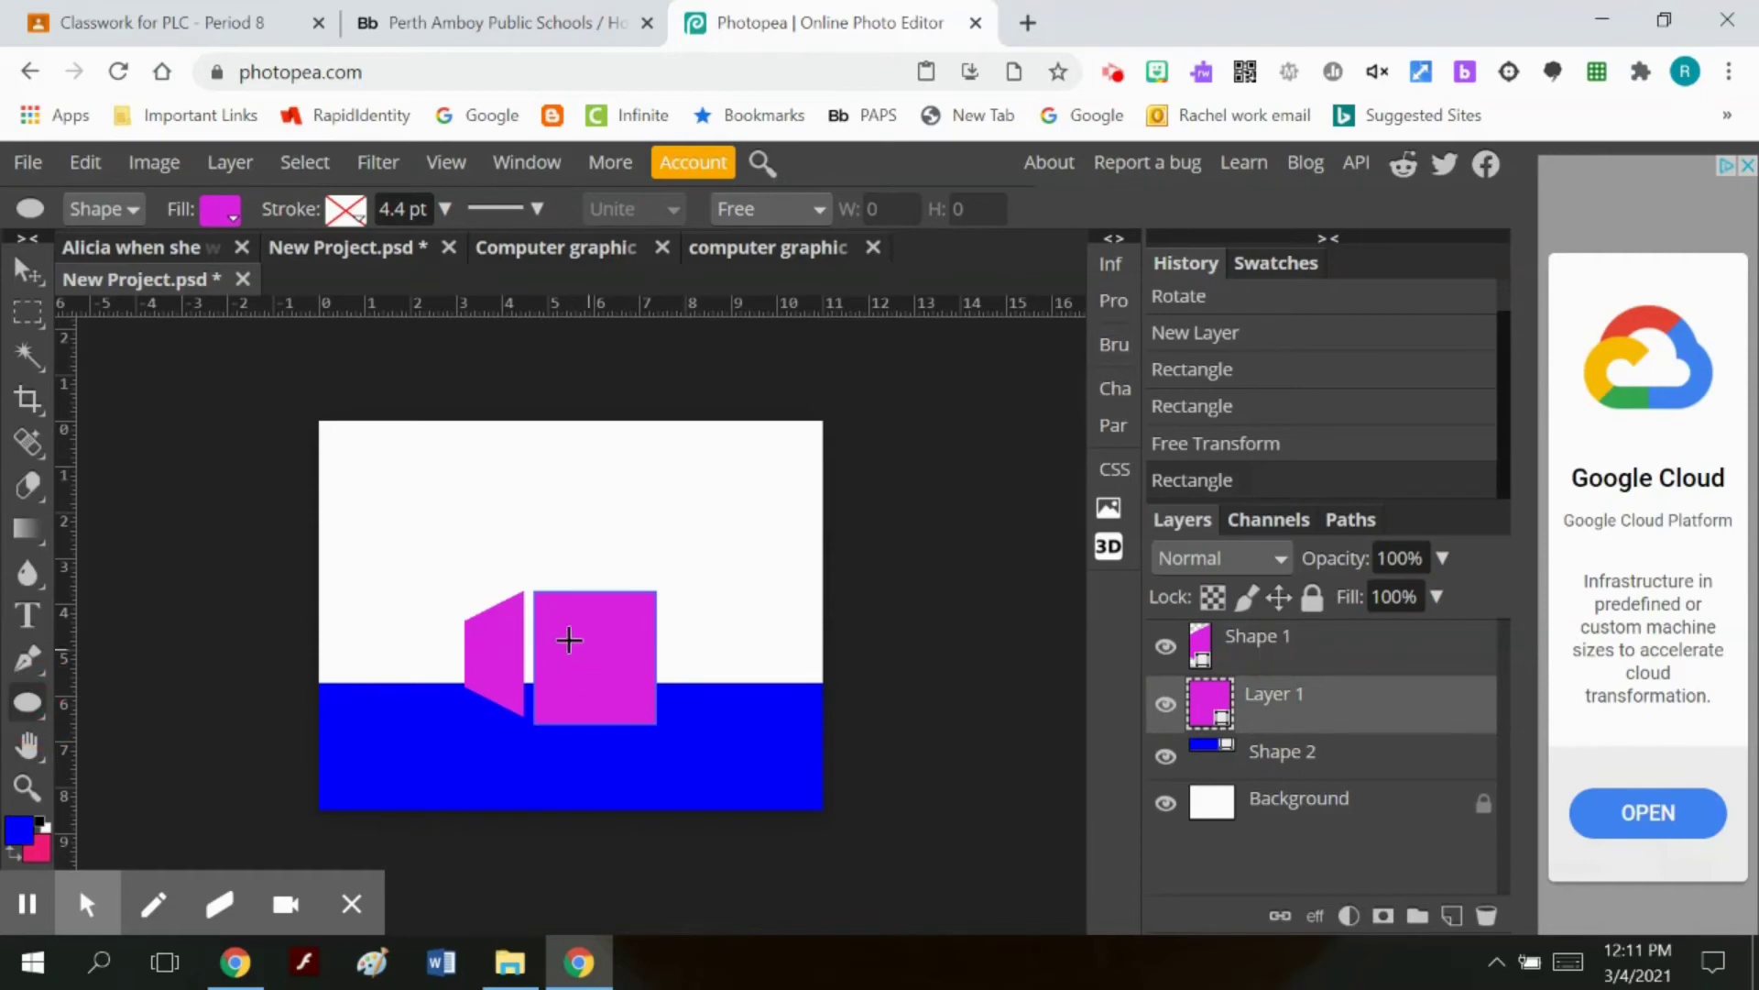
{"action": "left_click_drag", "start_coordinate": [569, 620], "coordinate": [633, 684]}
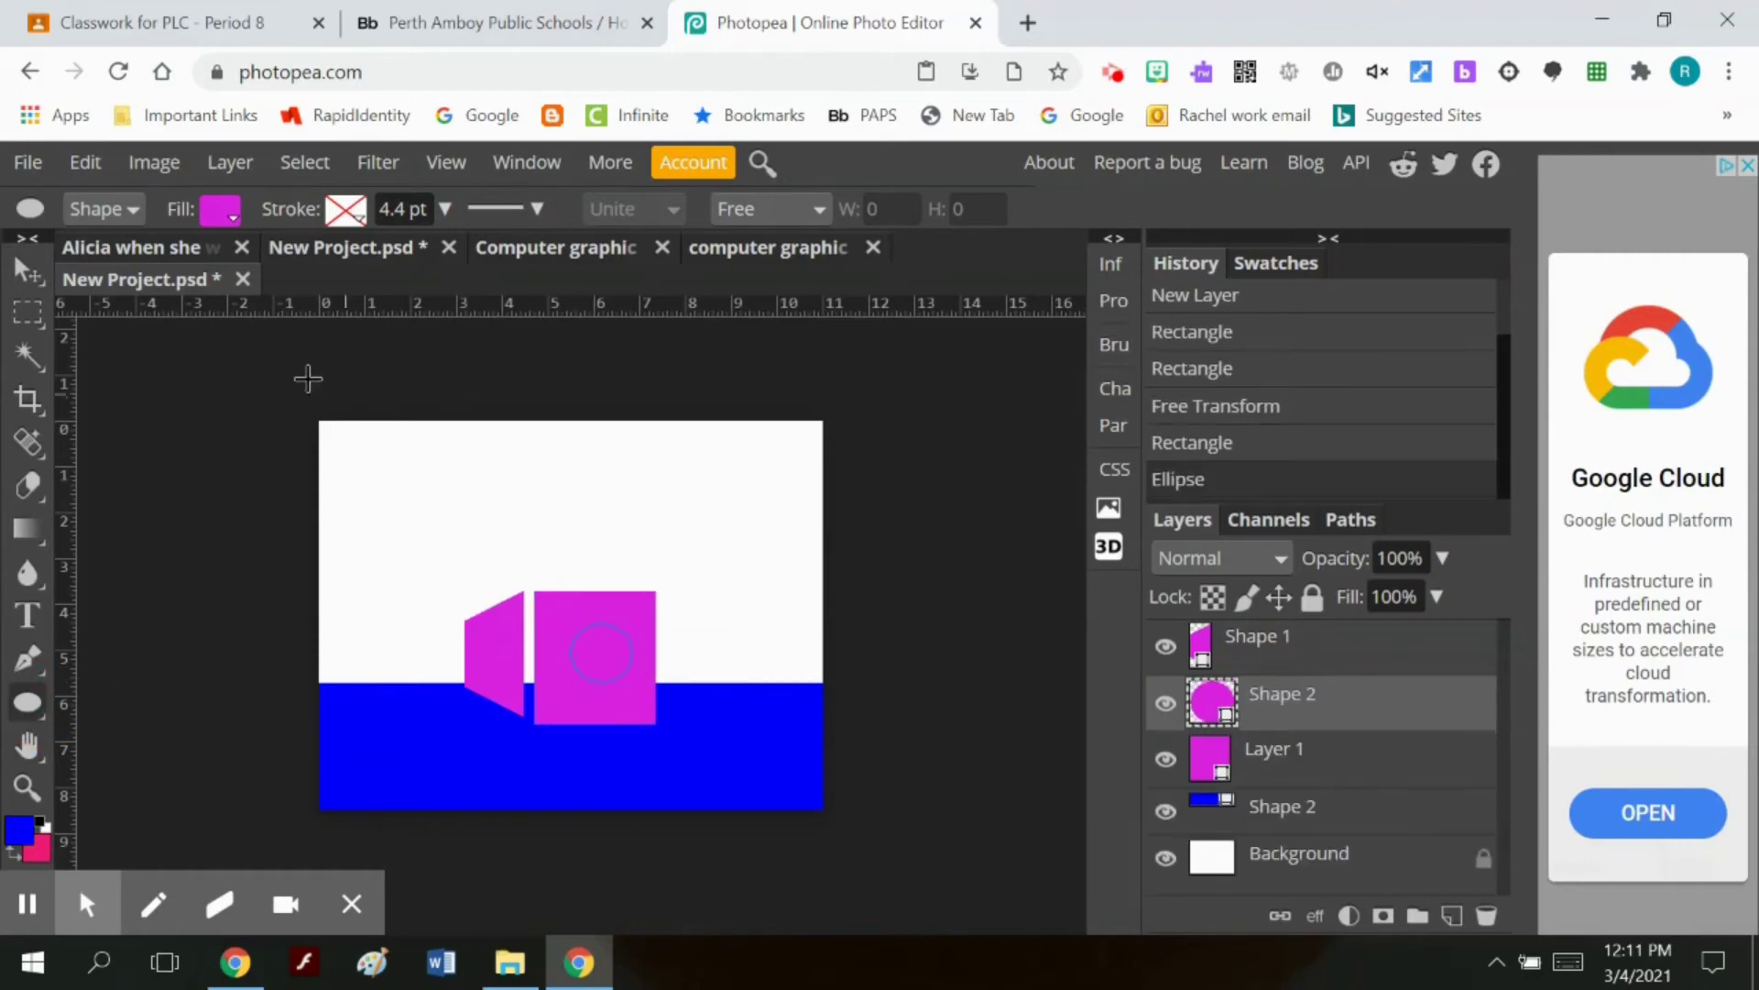
{"action": "left_click", "coordinate": [220, 211]}
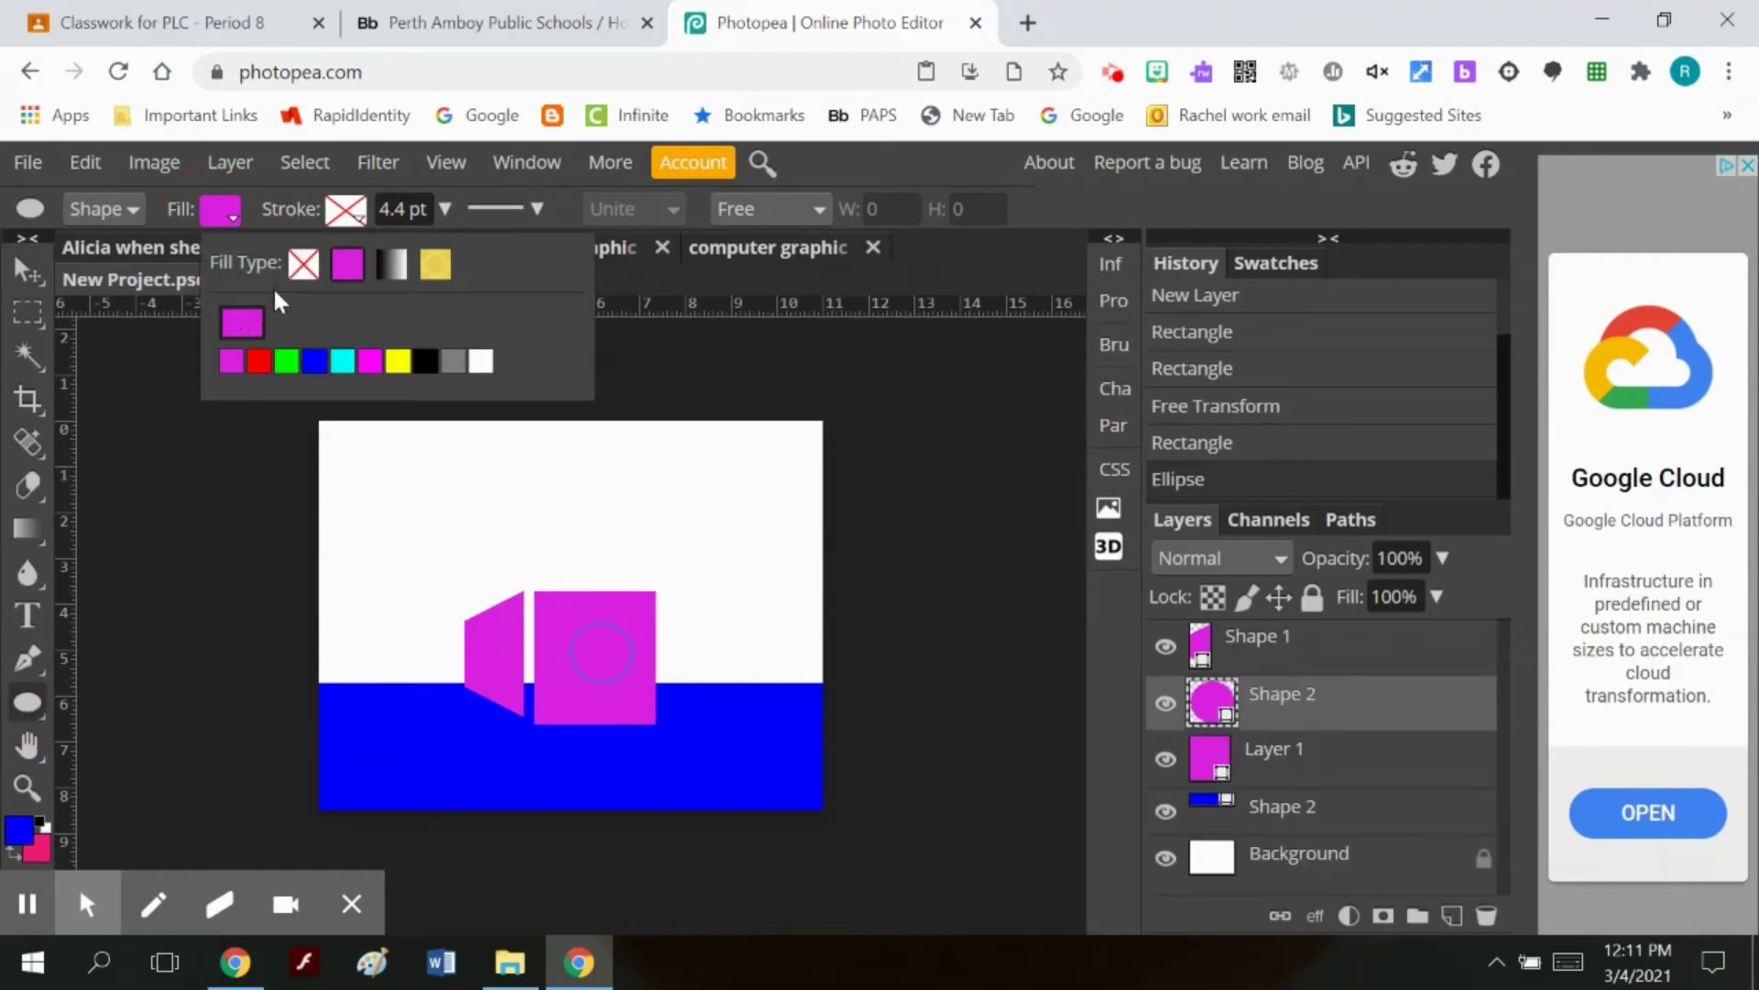
{"action": "left_click", "coordinate": [481, 363]}
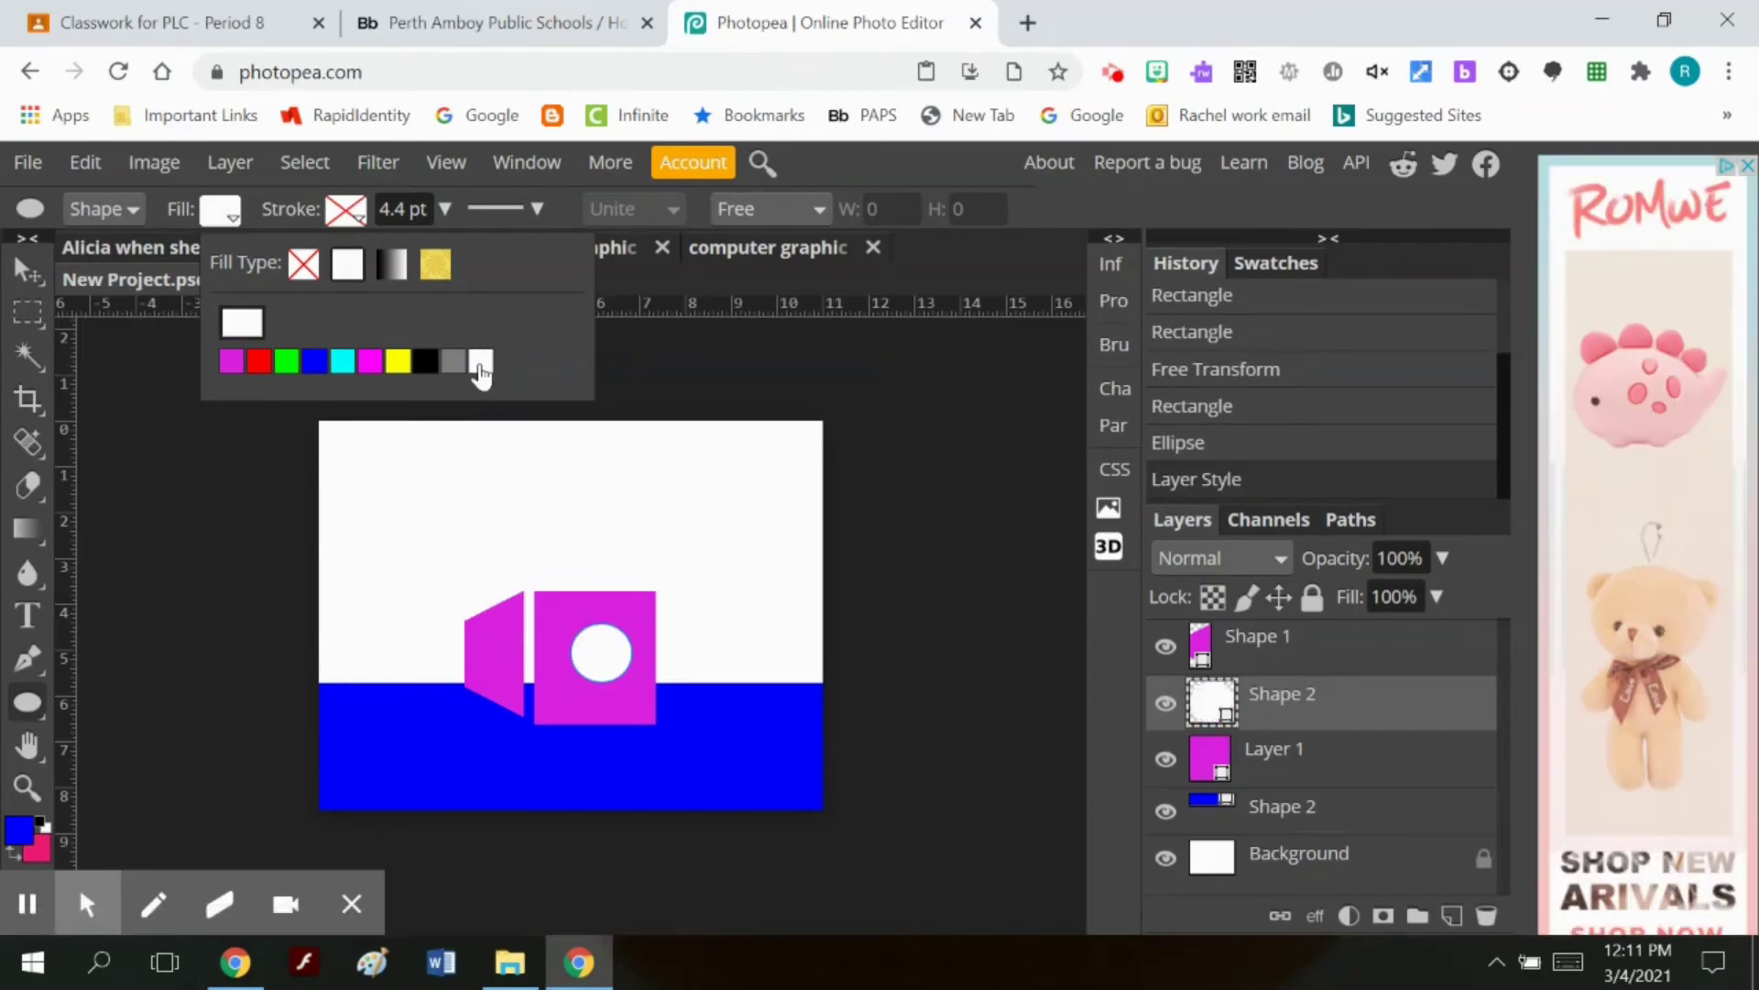
Step: Add a drop shadow to the white circle with a distance of 57 px
{"action": "left_click", "coordinate": [229, 162]}
{"action": "mouse_move", "coordinate": [321, 384]}
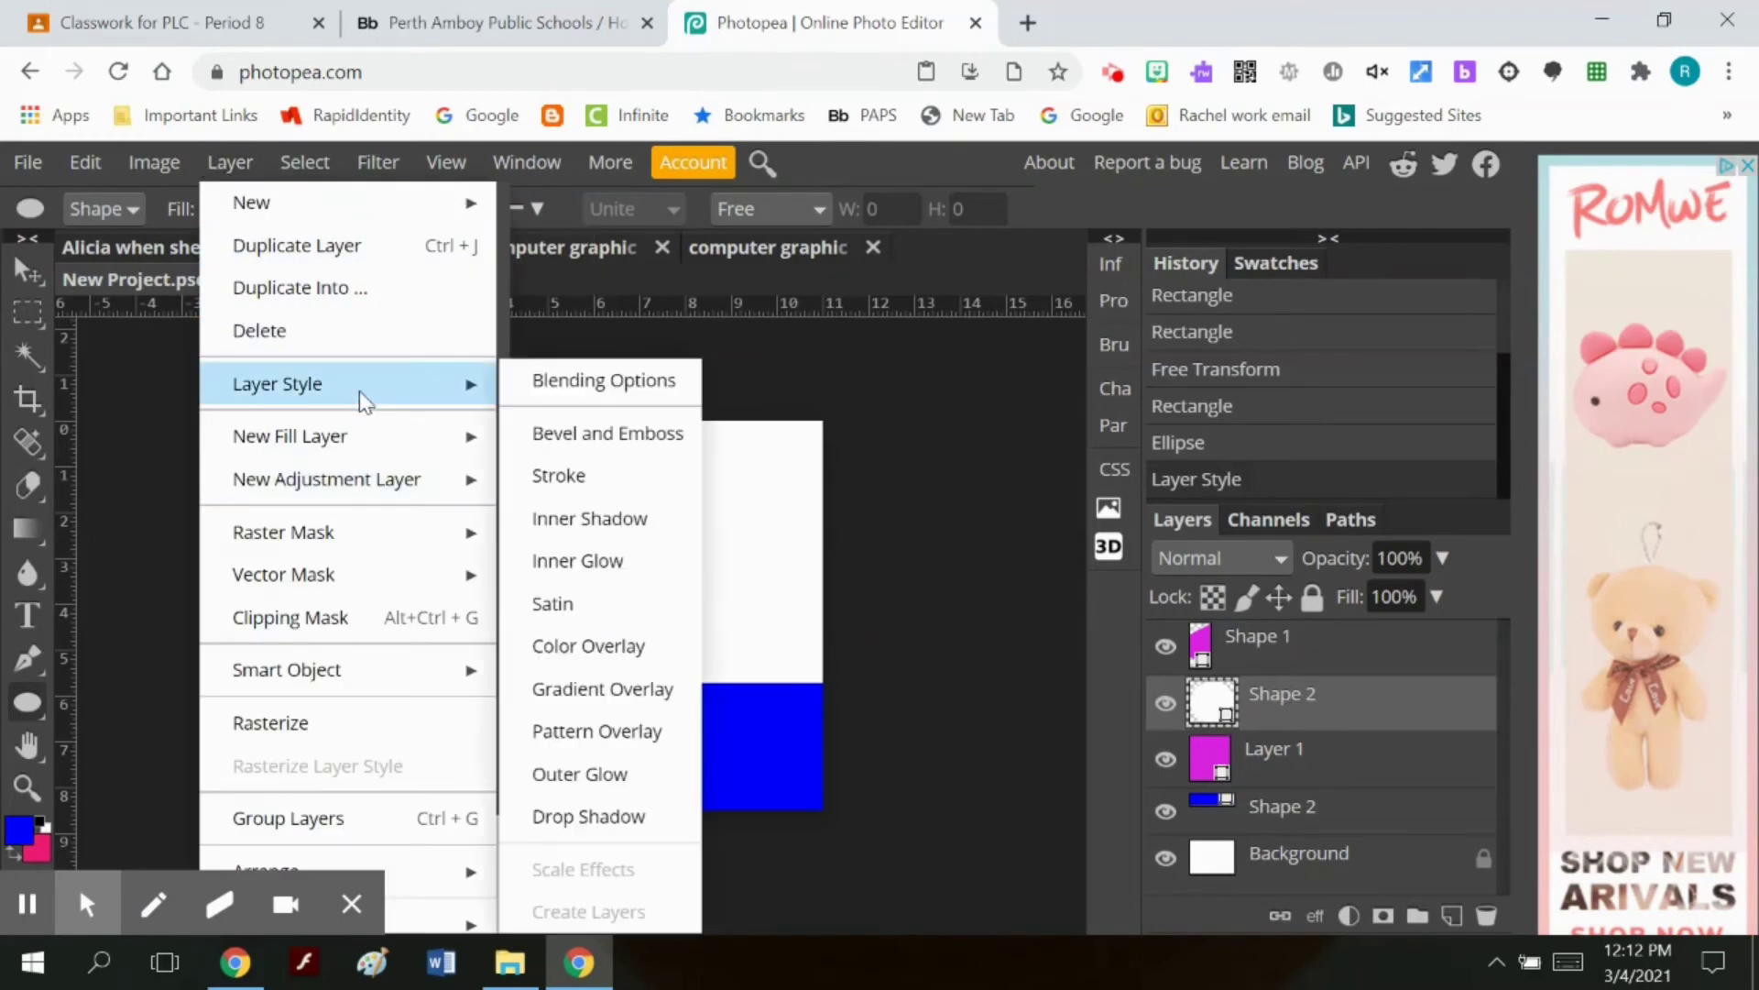
{"action": "left_click", "coordinate": [639, 817]}
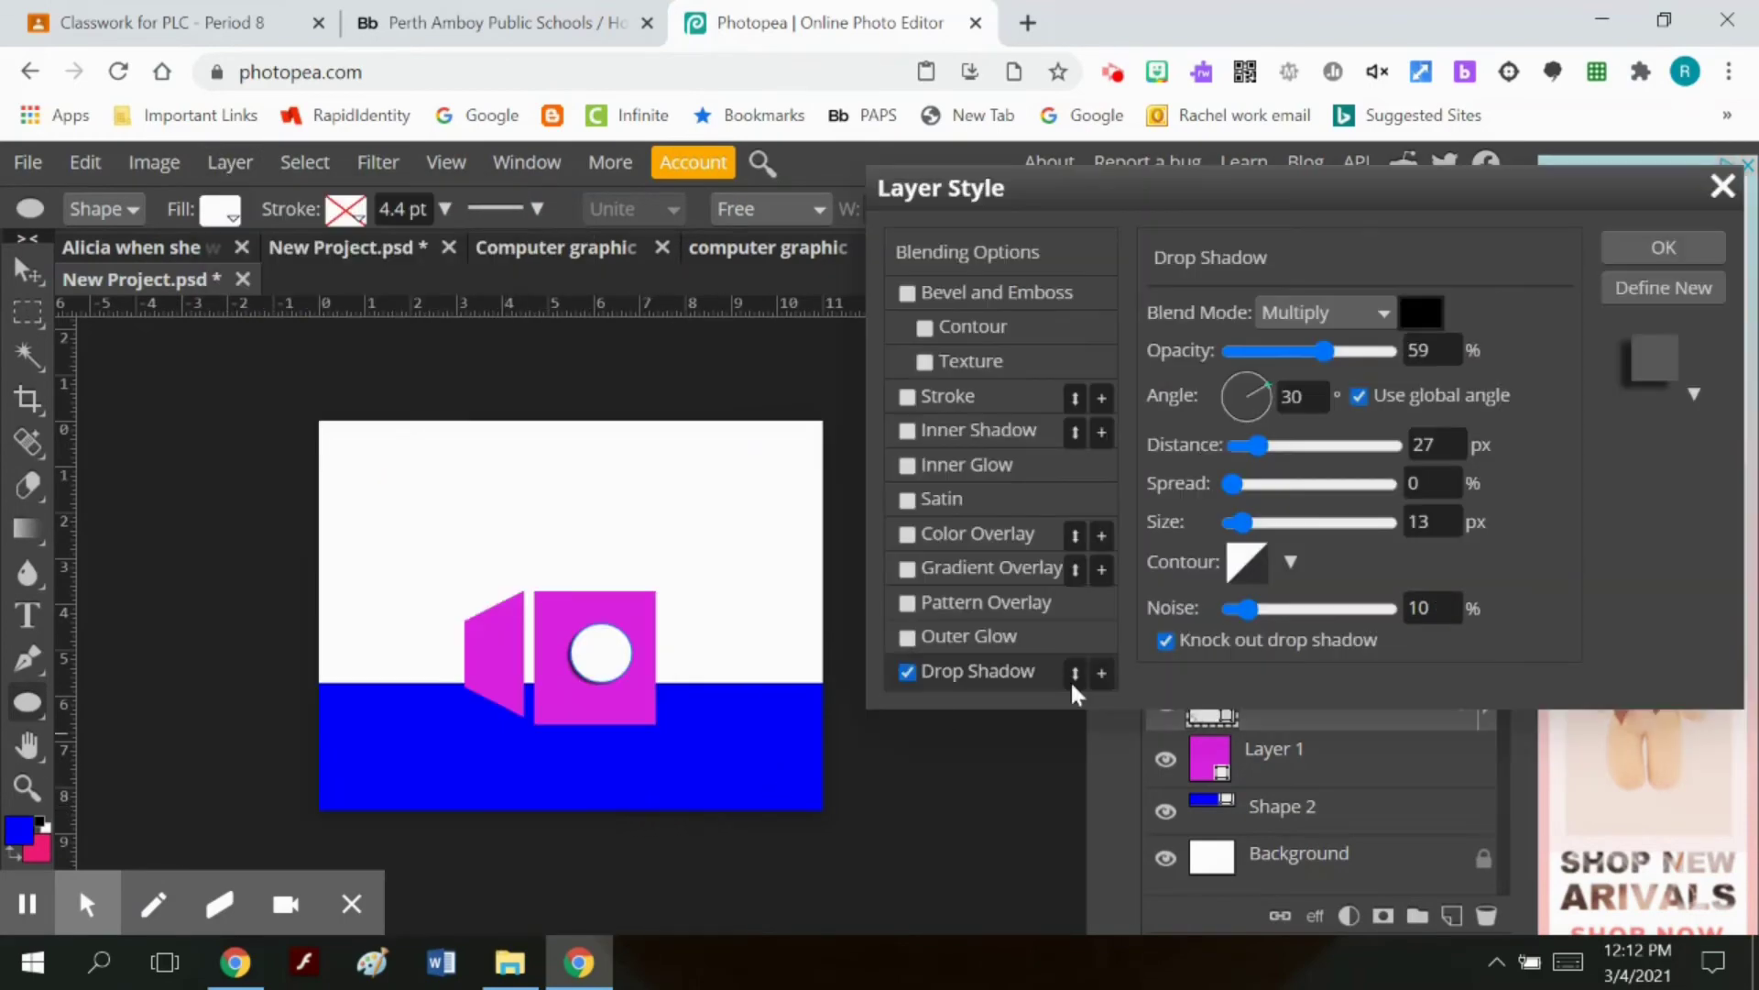
{"action": "left_click_drag", "start_coordinate": [1255, 444], "coordinate": [1286, 469]}
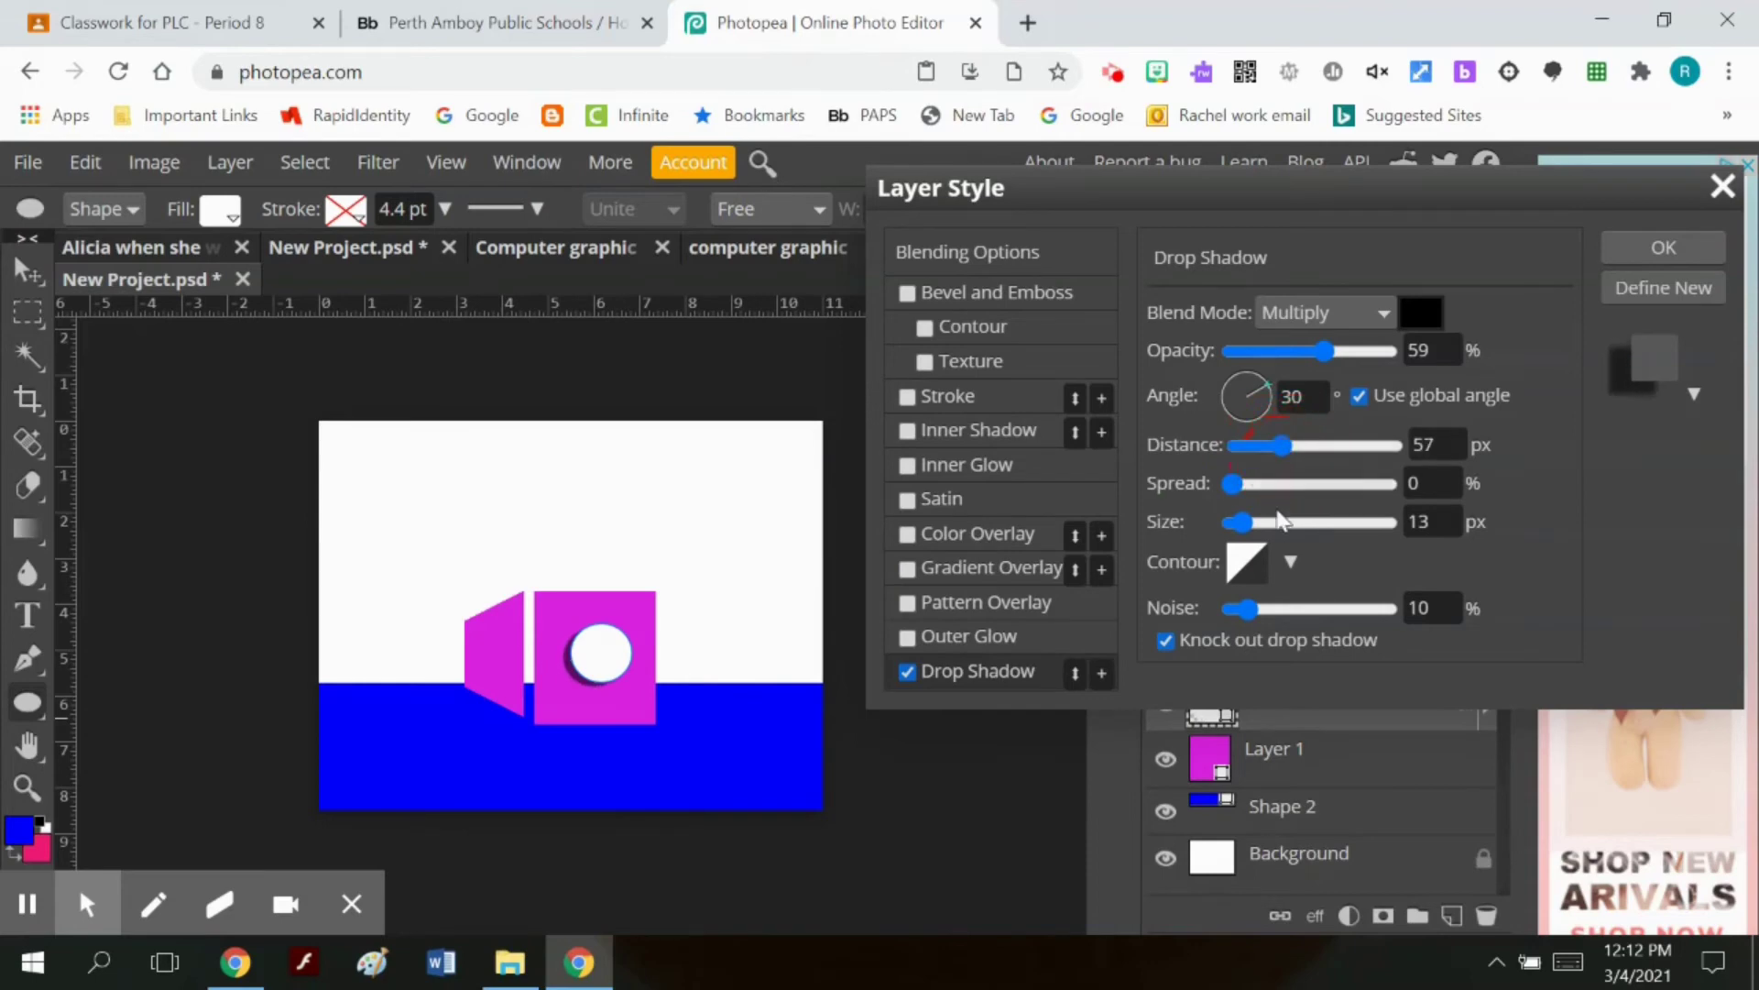
{"action": "left_click", "coordinate": [1664, 248]}
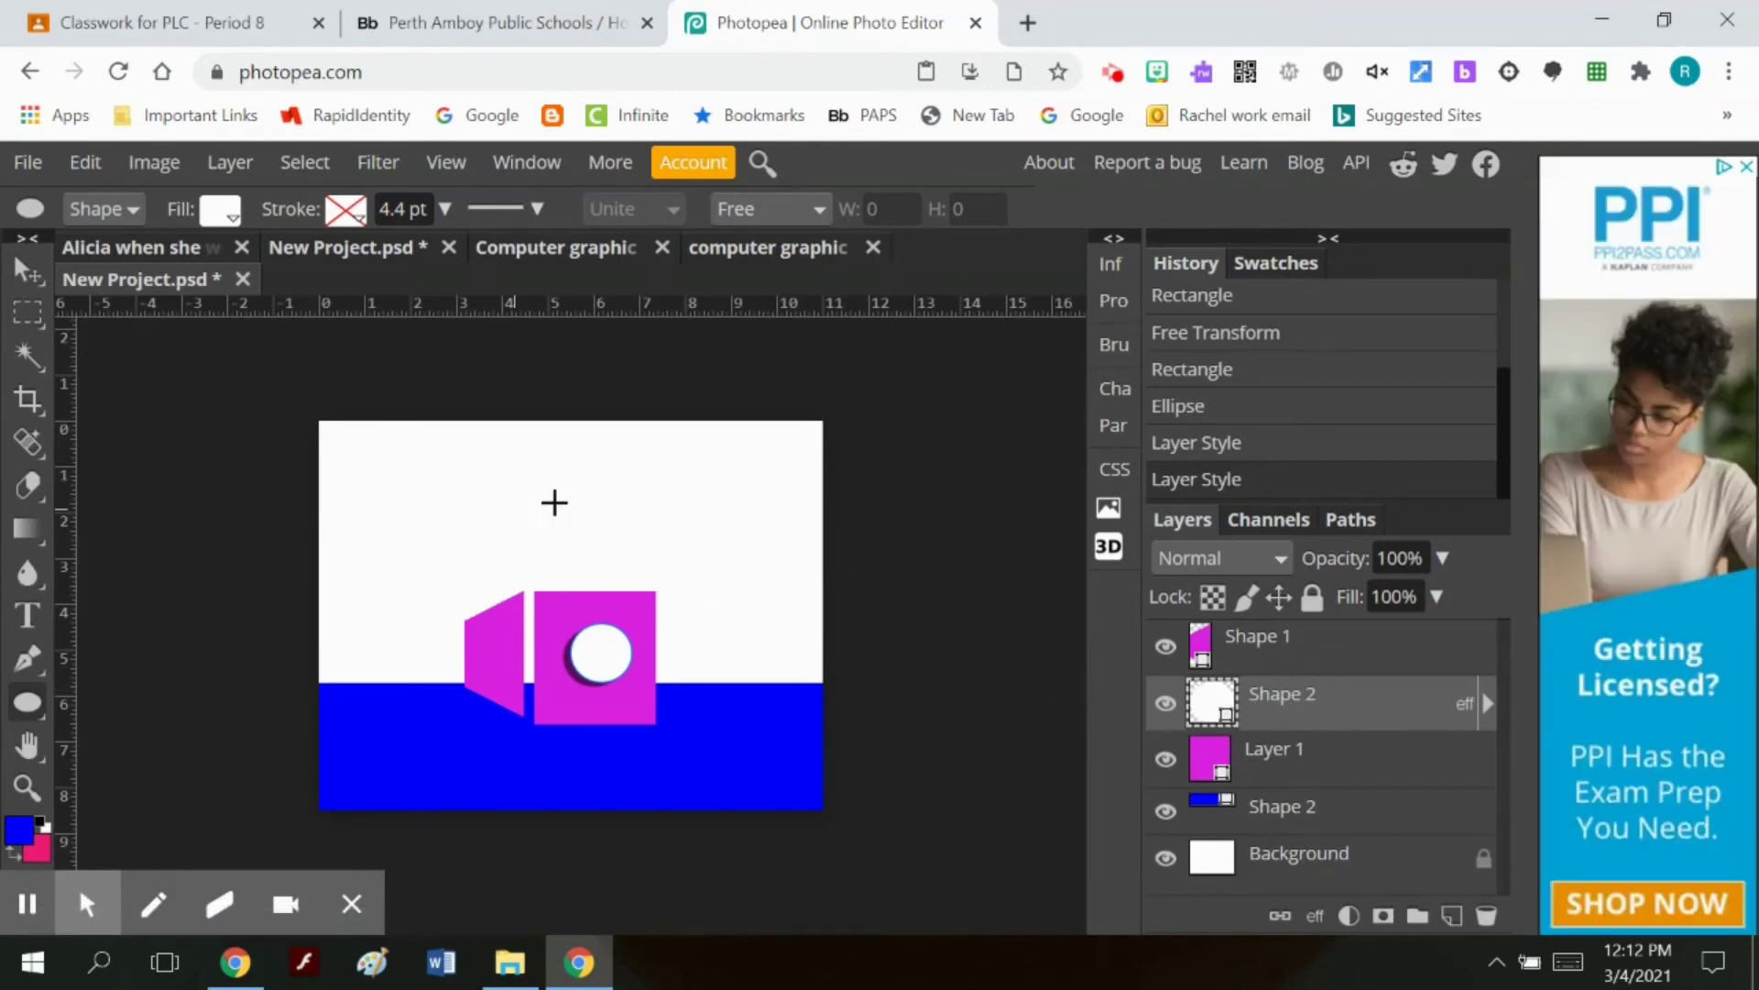
Step: Duplicate the magenta object's three layers: the side face, white circle and square
{"action": "left_click", "coordinate": [1325, 759]}
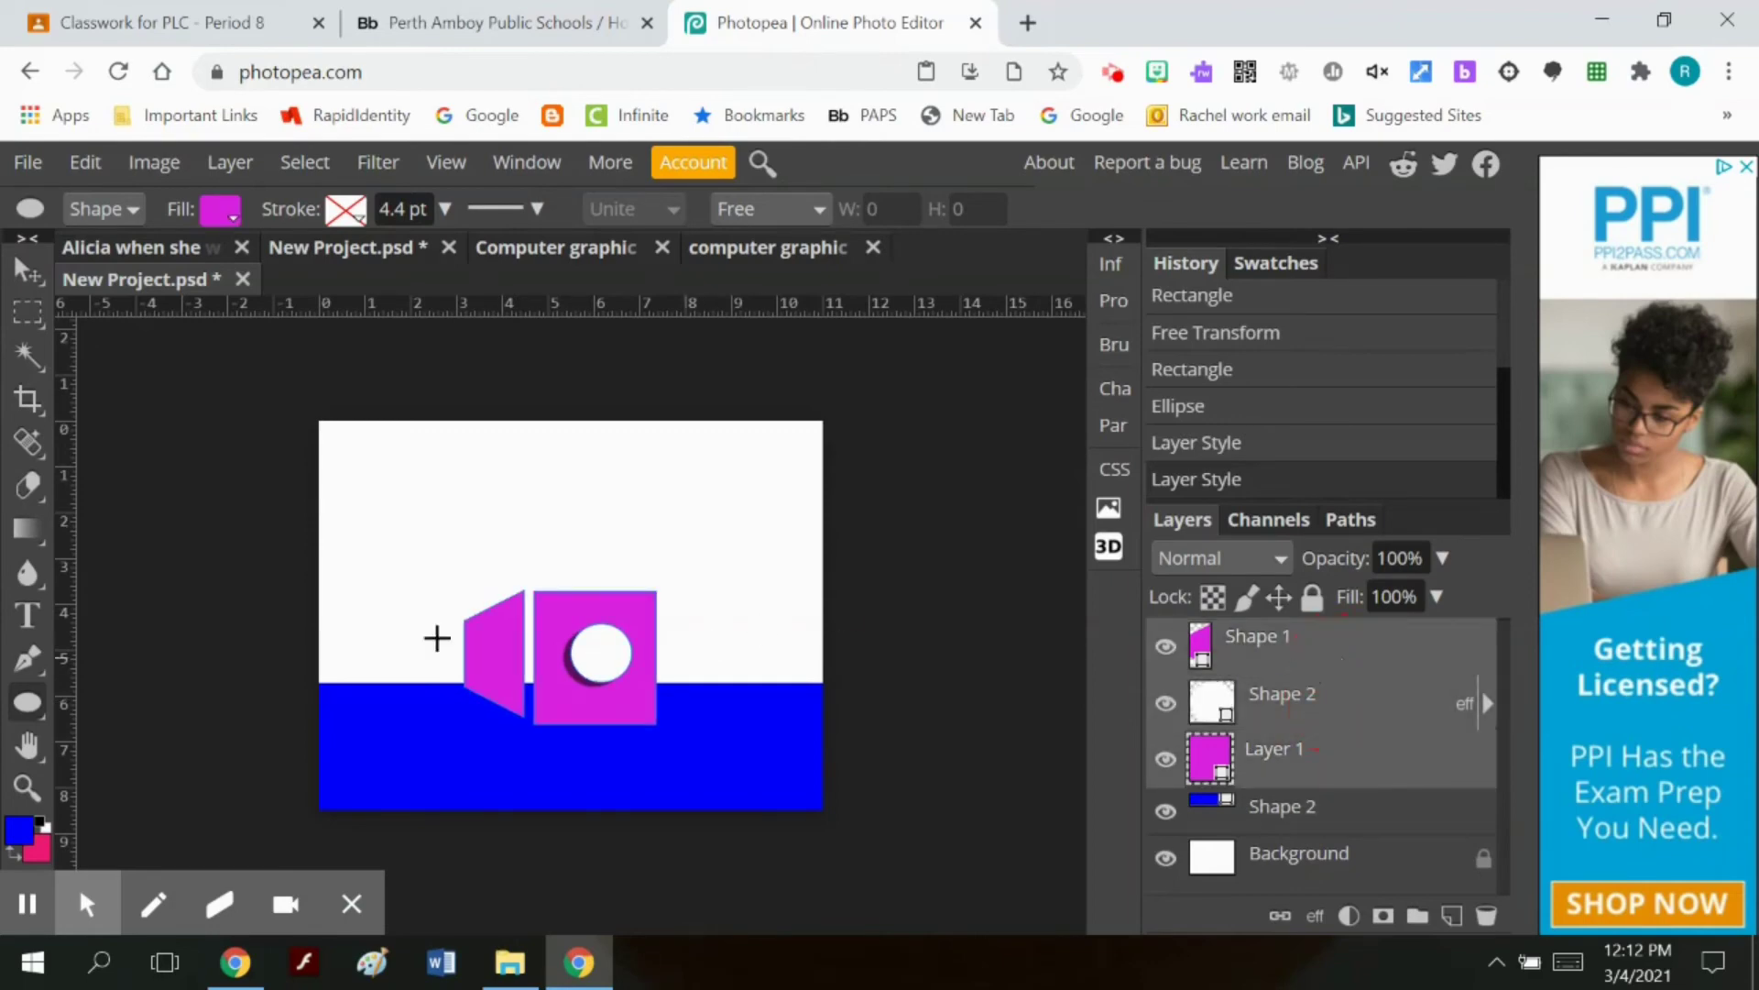
{"action": "left_click", "coordinate": [229, 163]}
{"action": "left_click", "coordinate": [249, 246]}
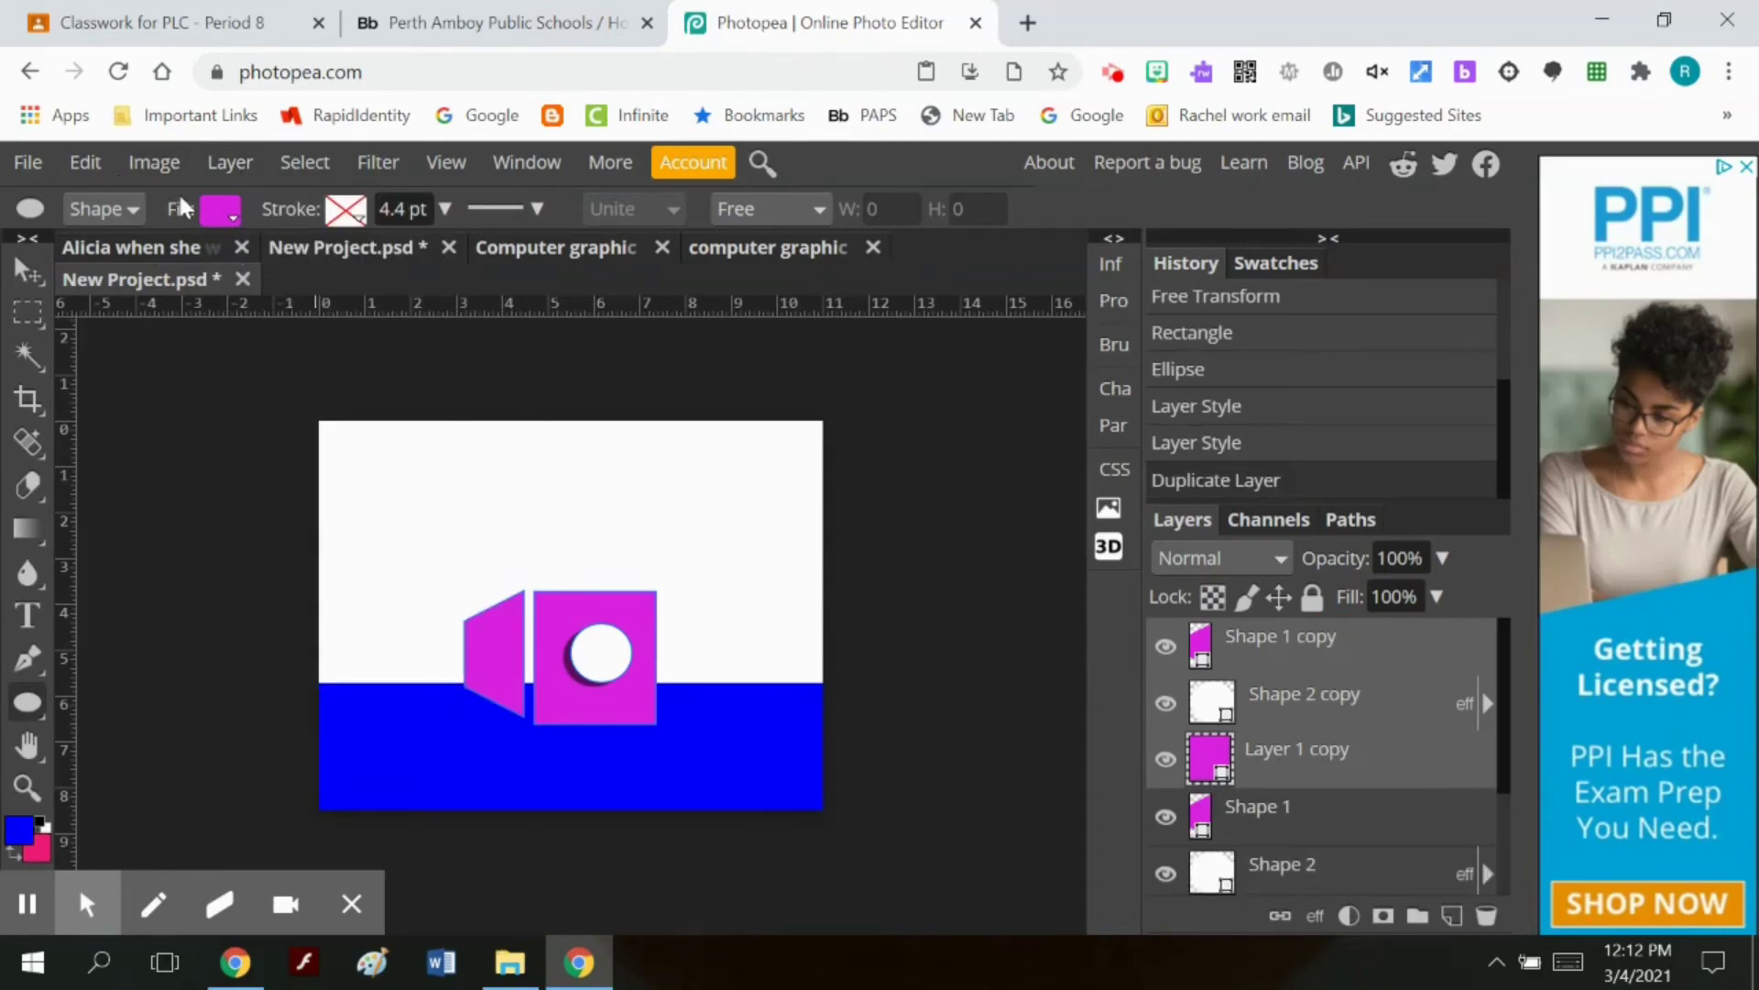
Step: Free-transform the duplicated object to about 79% width and 191% height, placing it directly to the right of the original
{"action": "left_click", "coordinate": [86, 162]}
{"action": "mouse_move", "coordinate": [263, 836]}
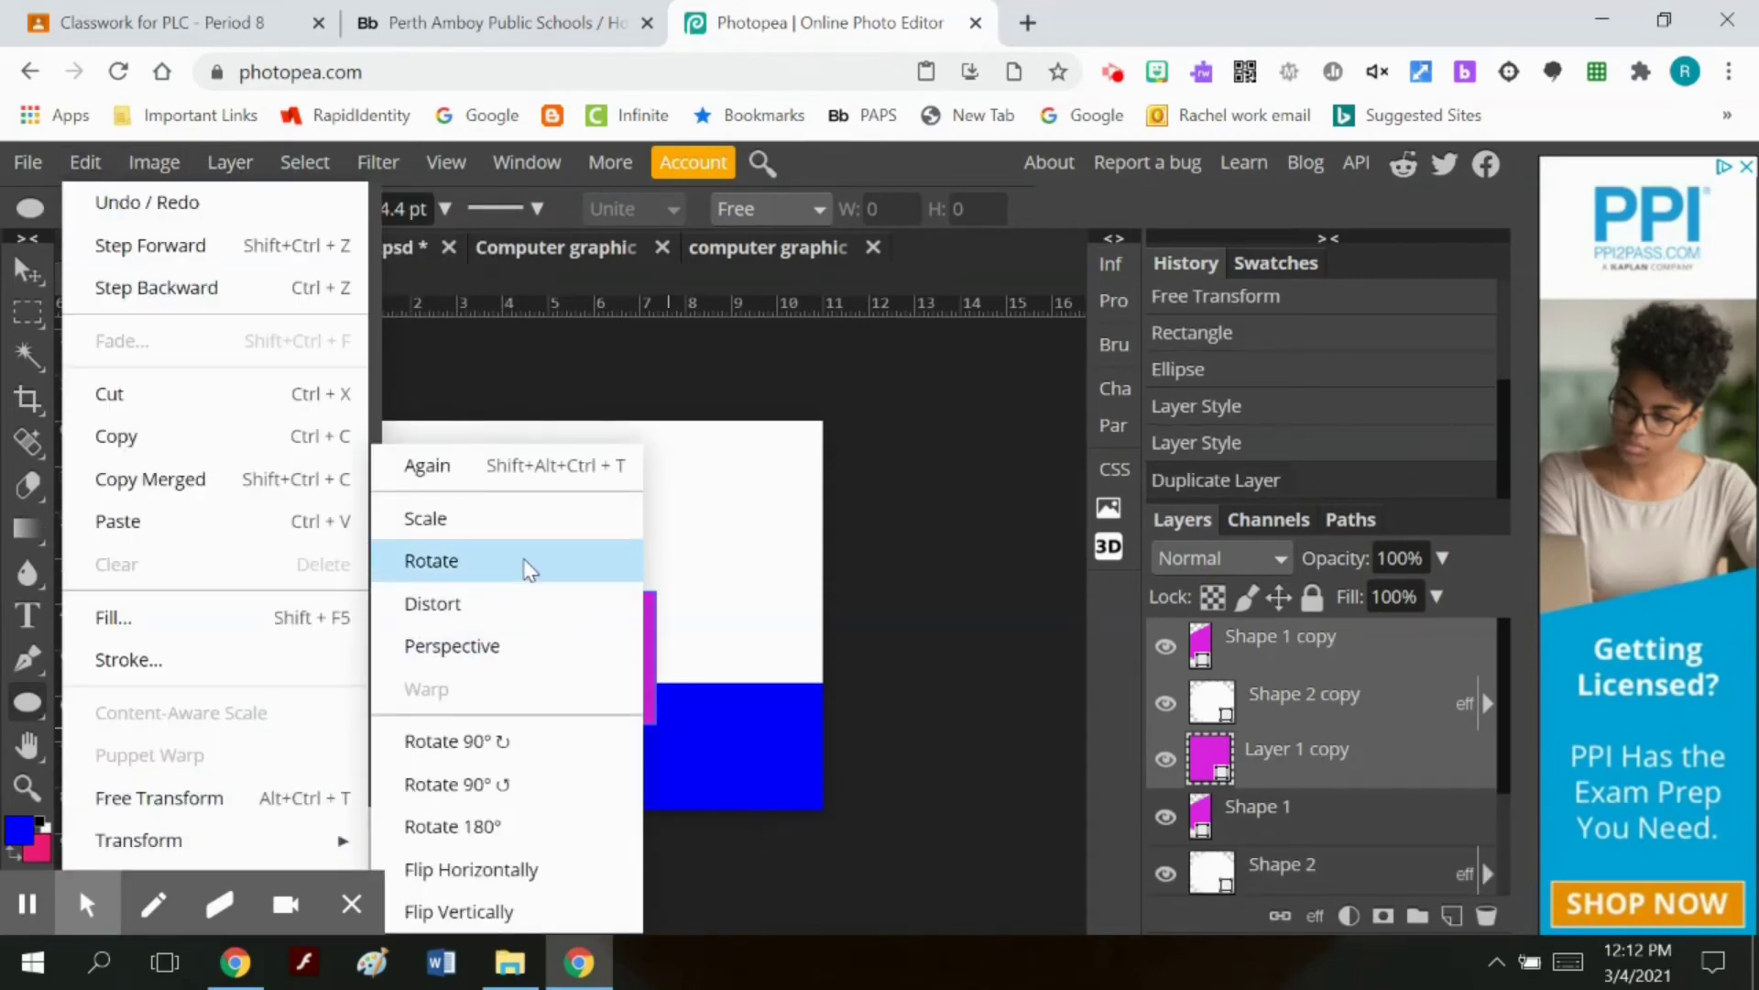
{"action": "left_click", "coordinate": [159, 797]}
{"action": "left_click_drag", "start_coordinate": [657, 735], "coordinate": [739, 762]}
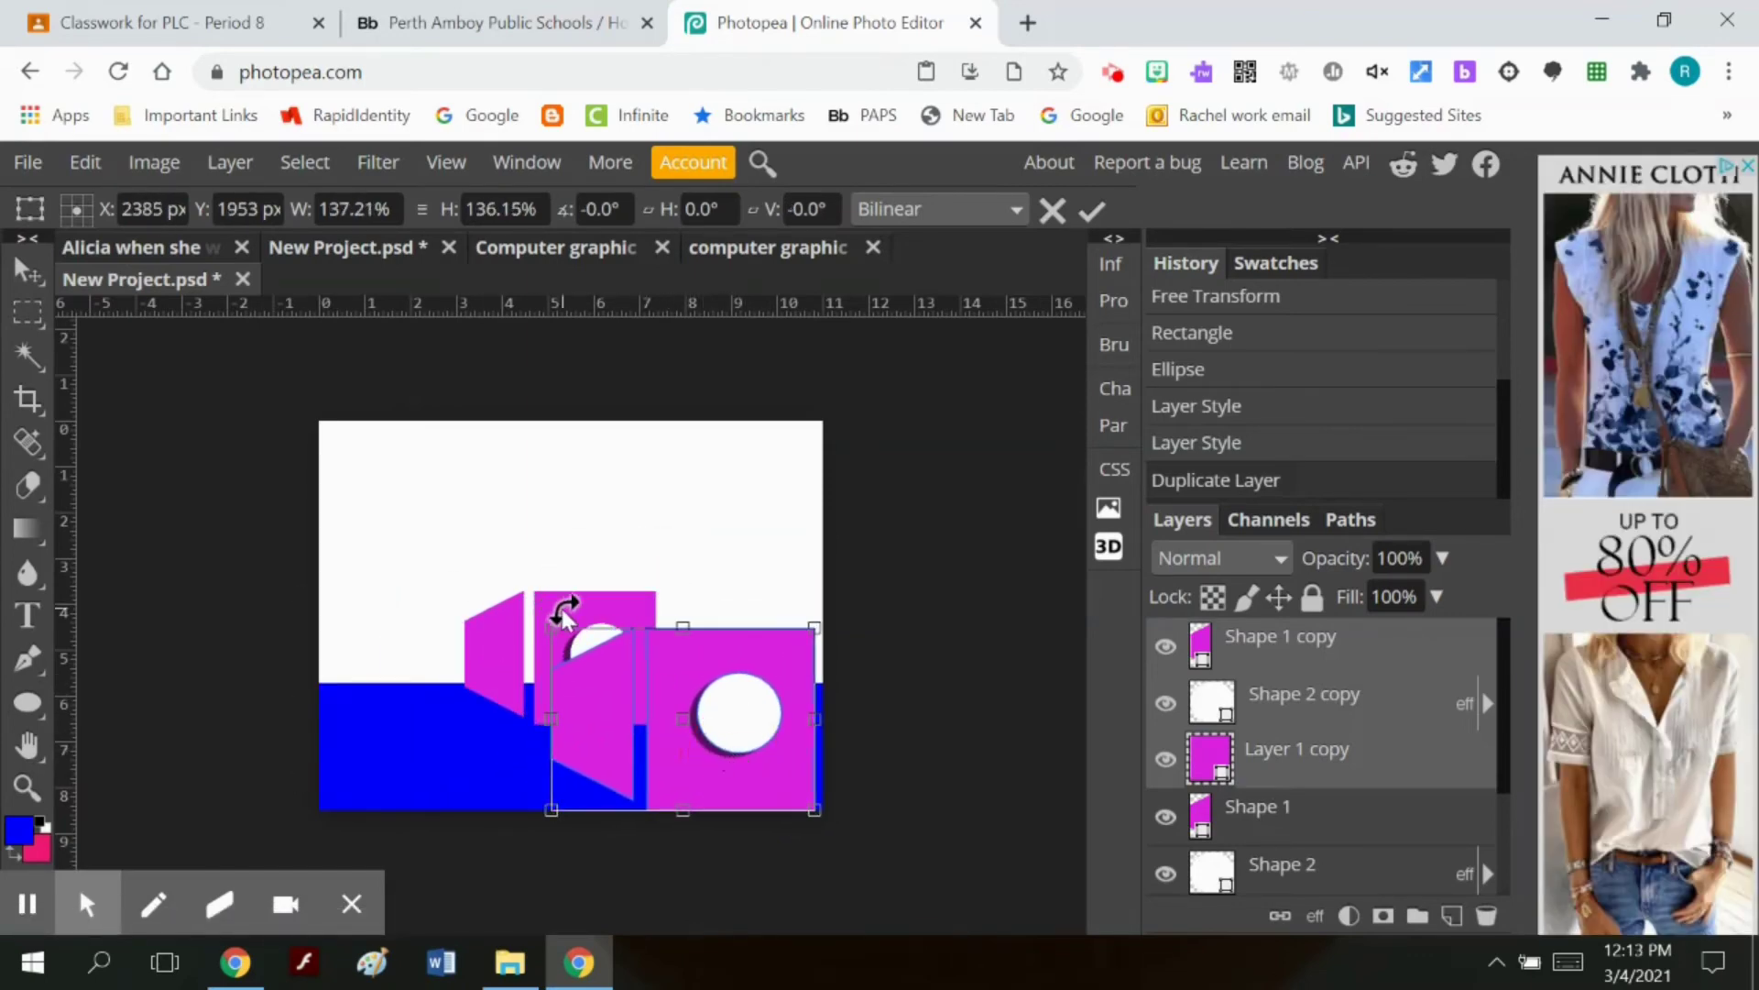
{"action": "left_click_drag", "start_coordinate": [563, 616], "coordinate": [658, 535]}
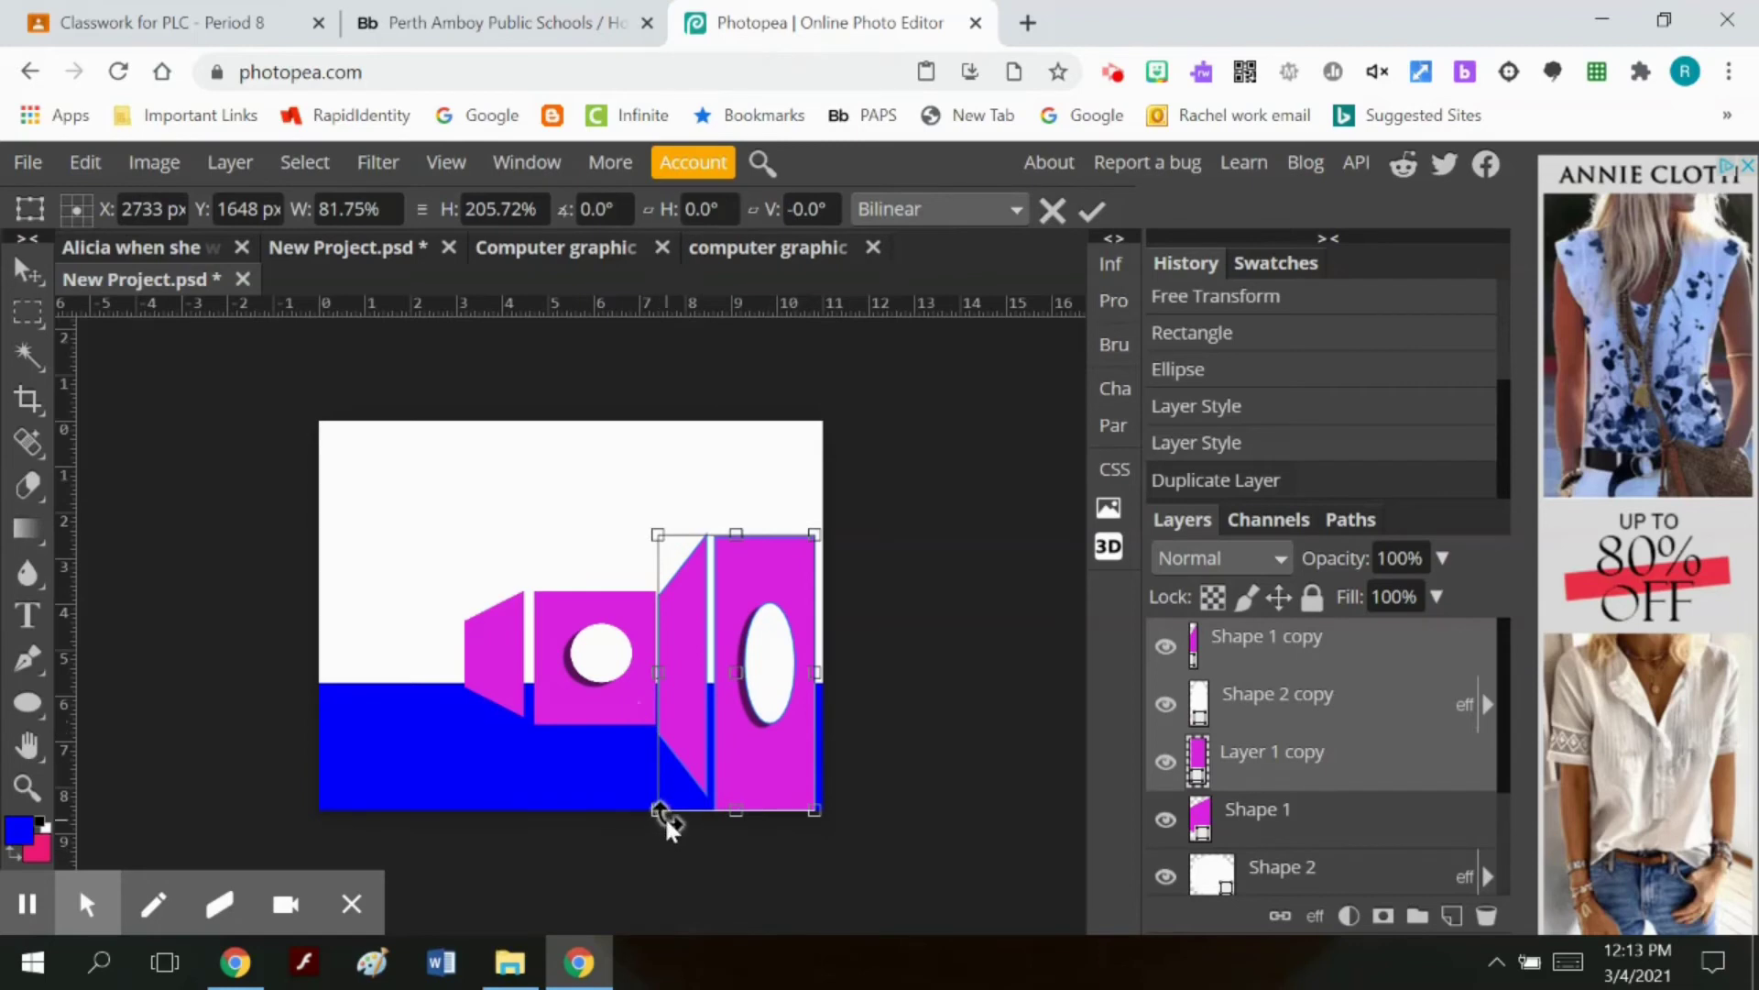
{"action": "left_click_drag", "start_coordinate": [659, 810], "coordinate": [658, 788]}
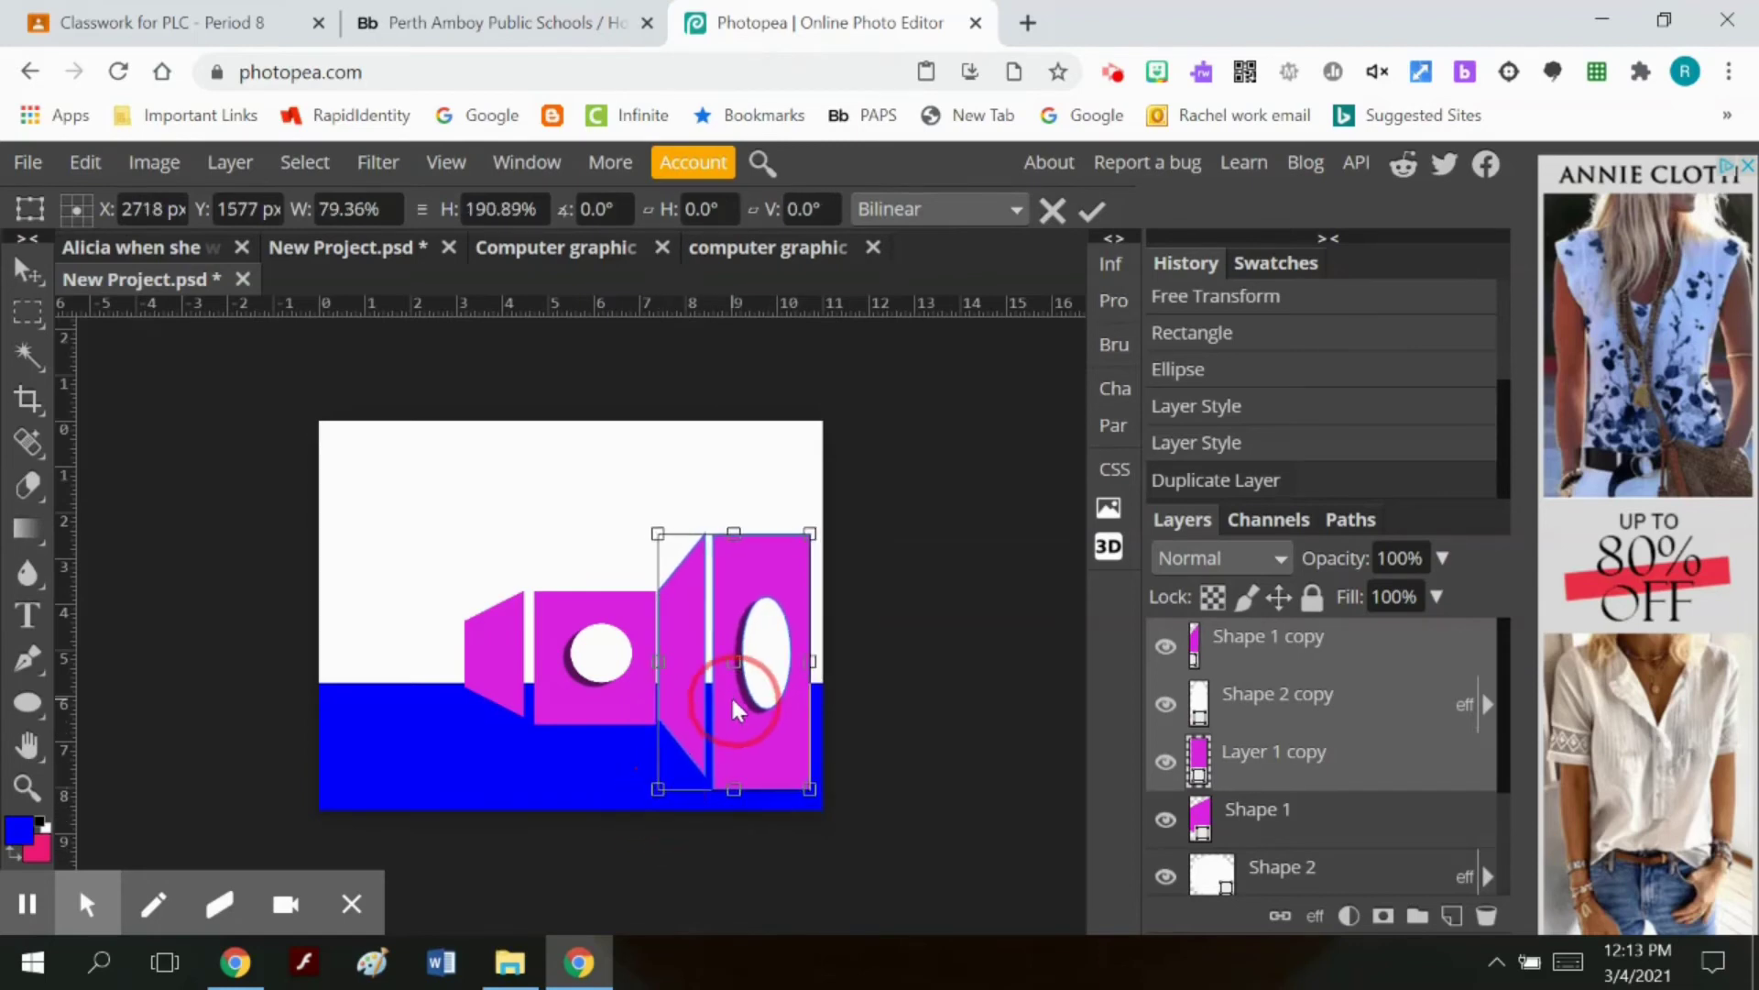
{"action": "left_click", "coordinate": [1090, 214]}
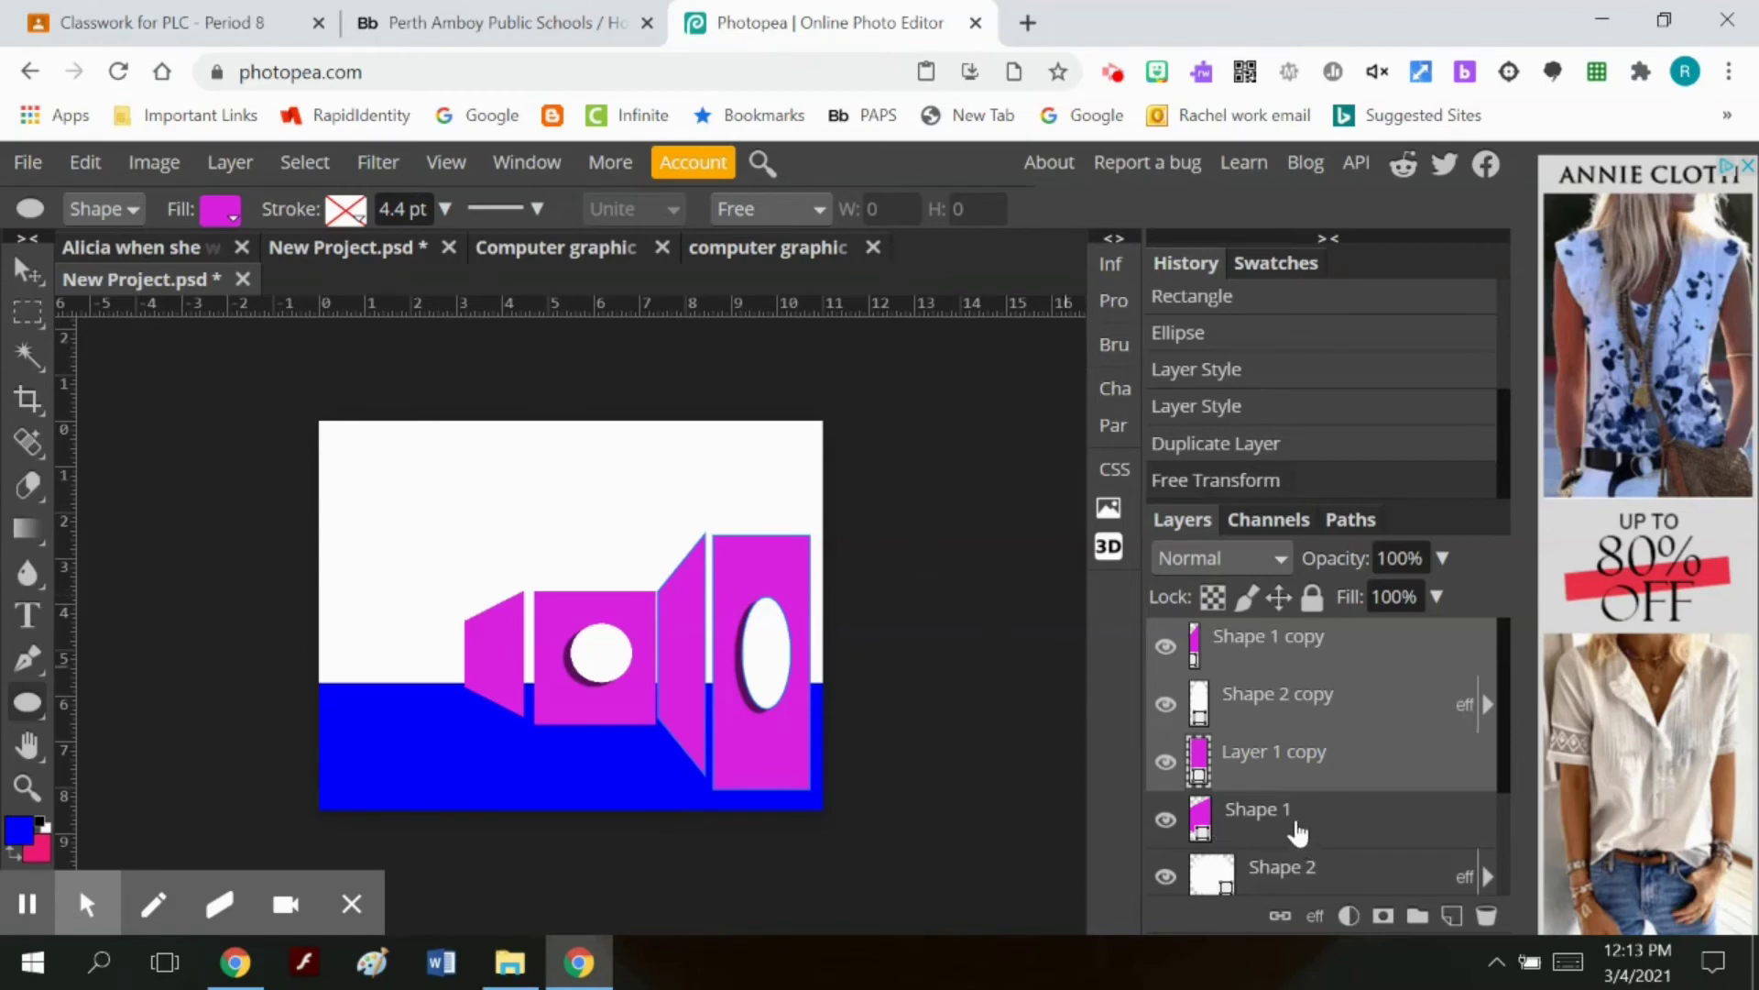
Step: Duplicate the original middle object's Shape 1, white-circle Shape 2 and Layer 1 layers a second time
{"action": "left_click", "coordinate": [1297, 829]}
{"action": "scroll", "coordinate": [1308, 813], "scroll_direction": "down", "scroll_amount": 2}
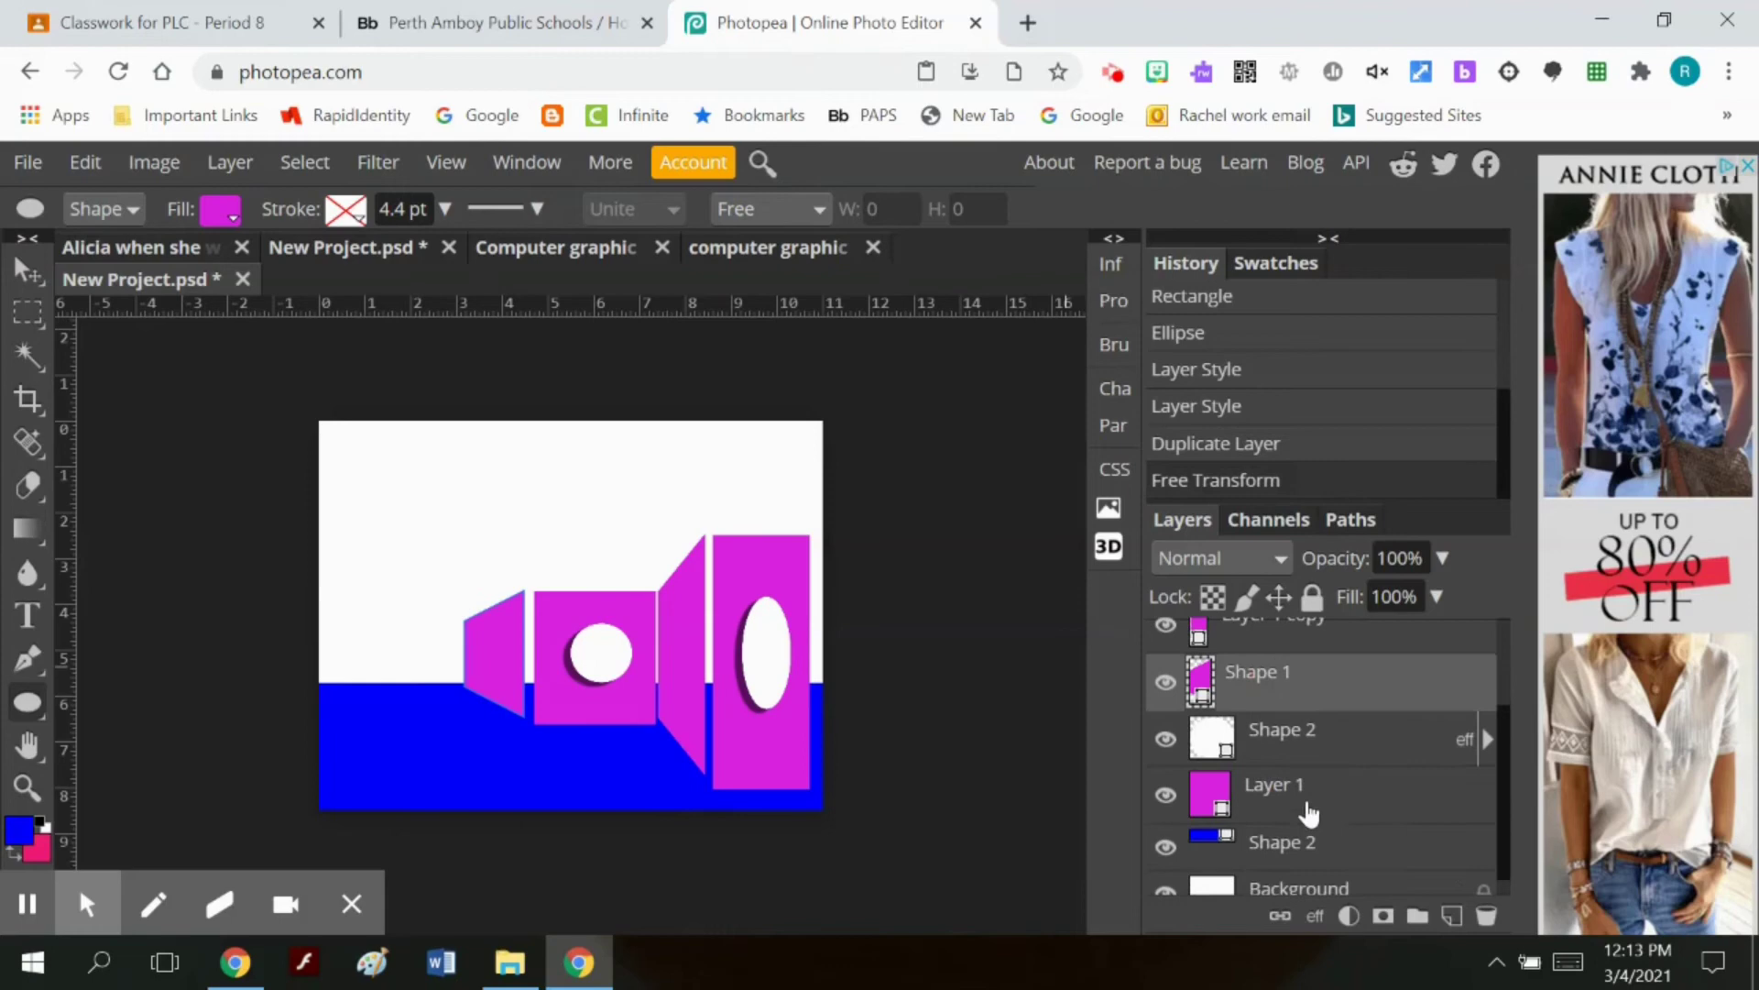
{"action": "left_click", "coordinate": [1320, 750]}
{"action": "left_click", "coordinate": [1308, 796]}
{"action": "left_click", "coordinate": [231, 163]}
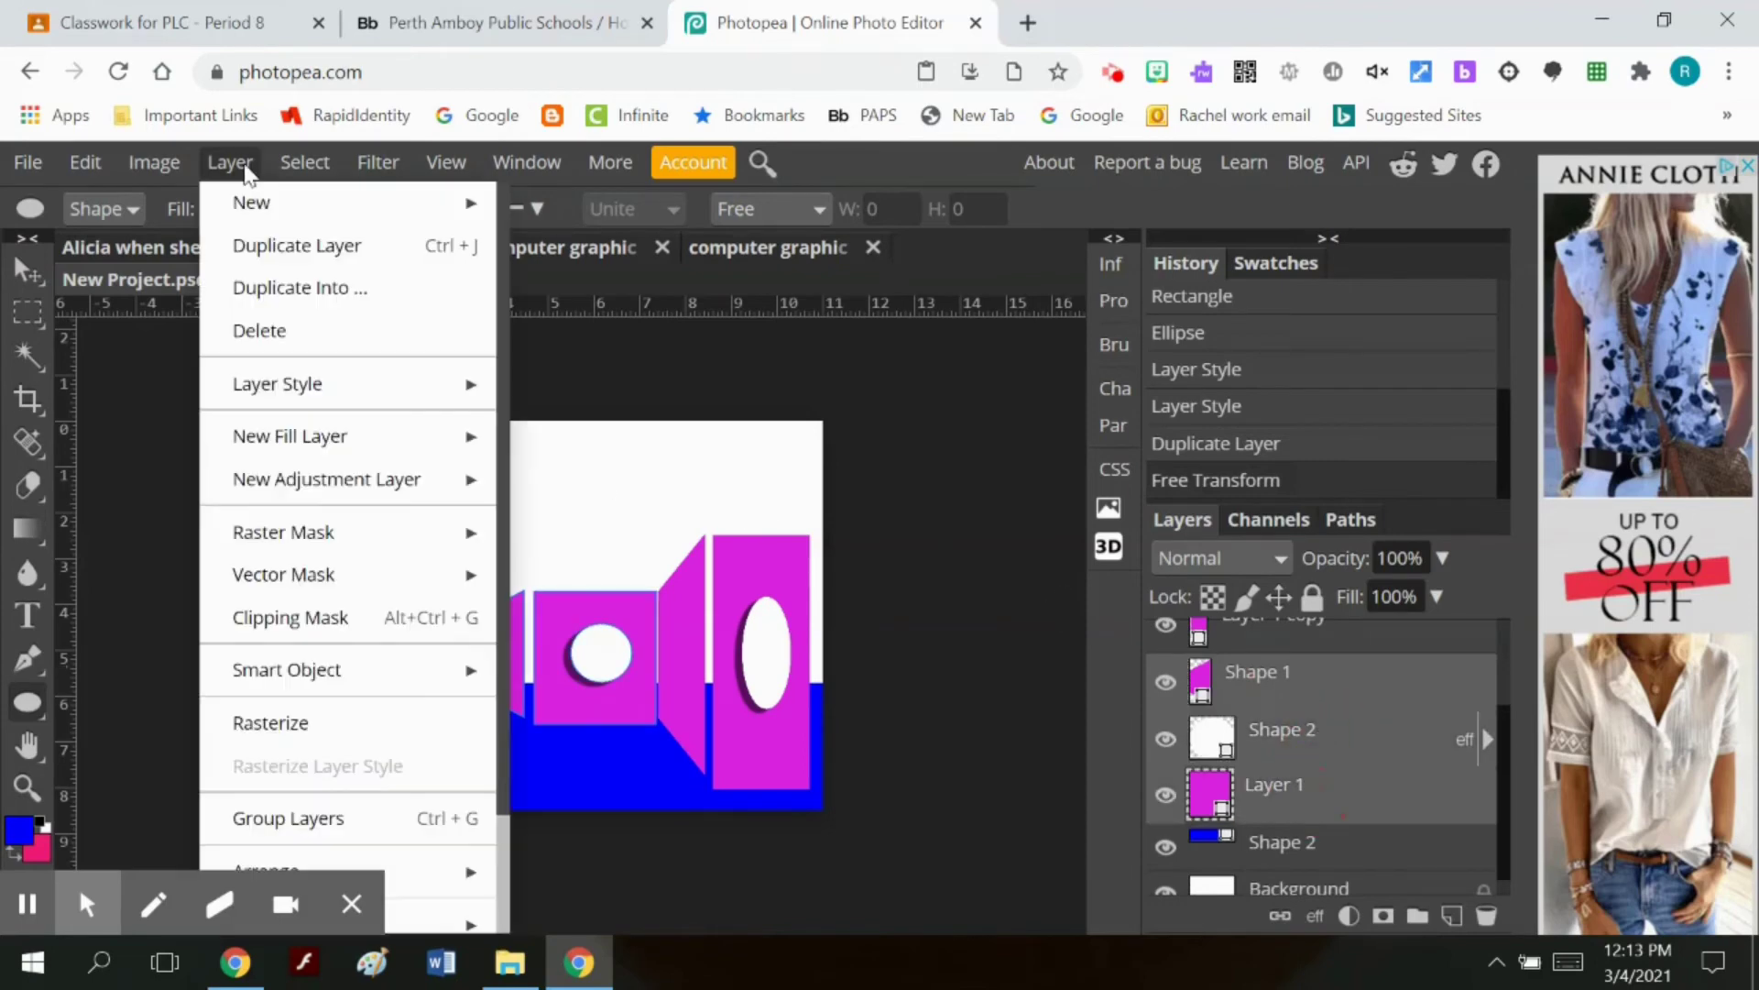
{"action": "left_click", "coordinate": [295, 245]}
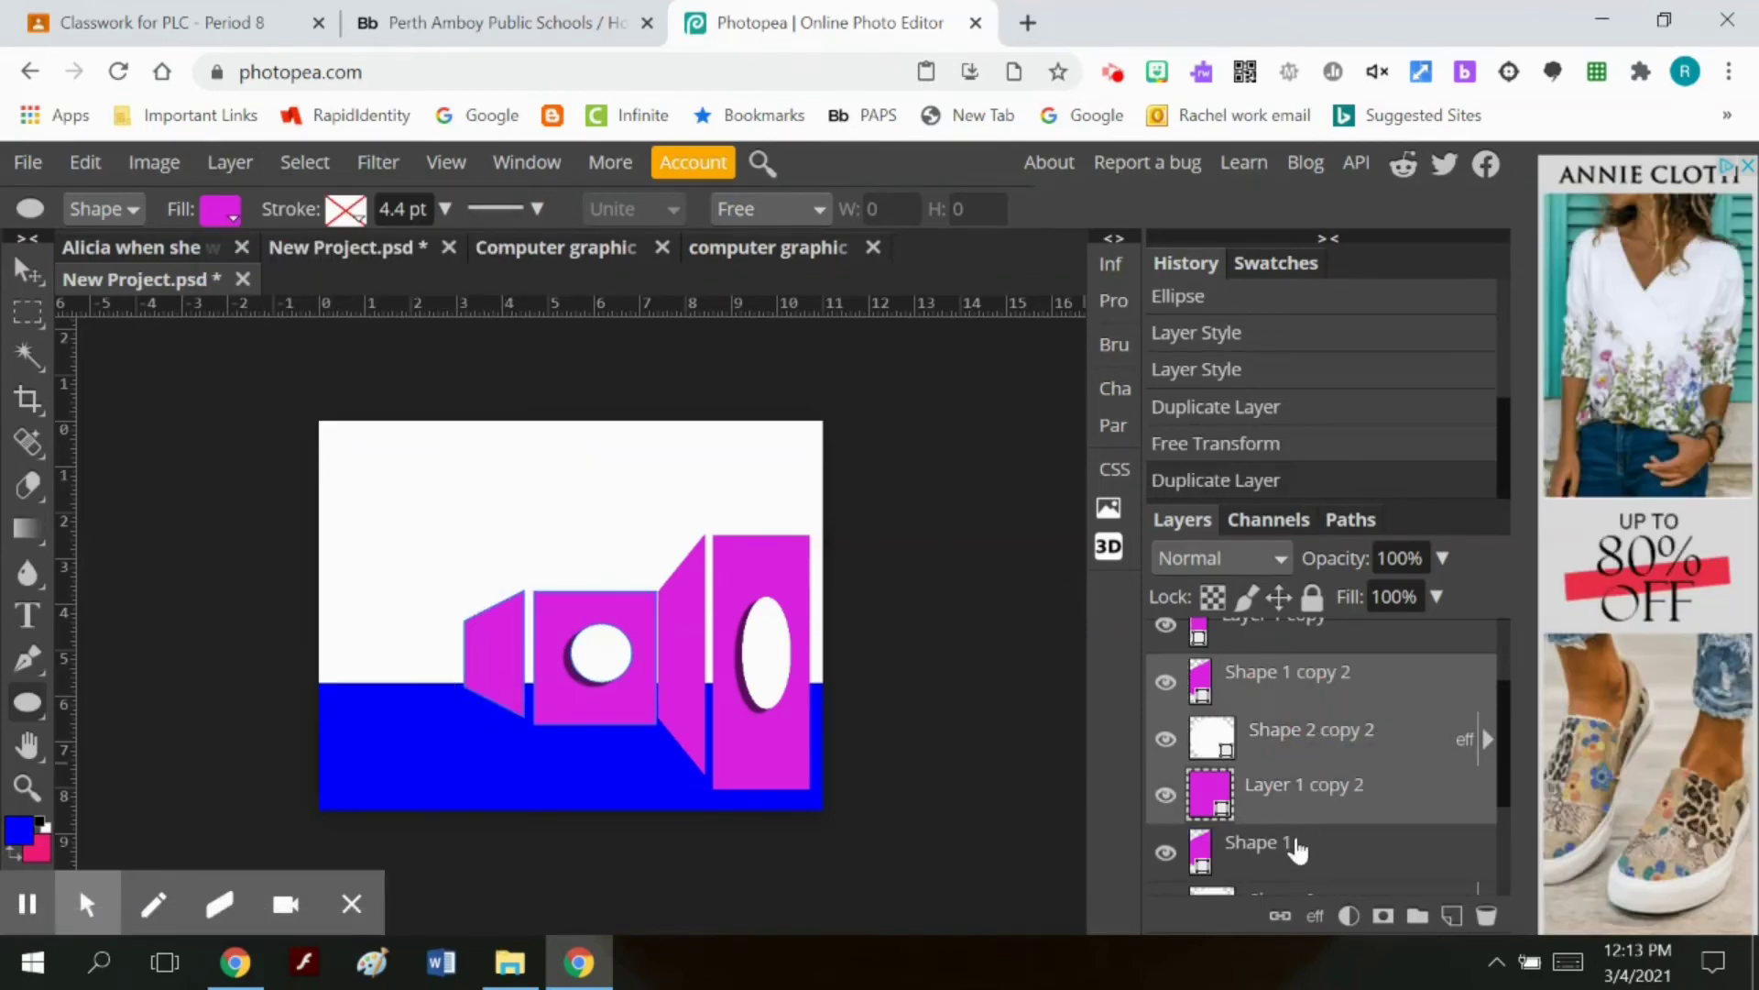
{"action": "scroll", "coordinate": [1301, 843], "scroll_direction": "down", "scroll_amount": 1}
{"action": "left_click", "coordinate": [1319, 710]}
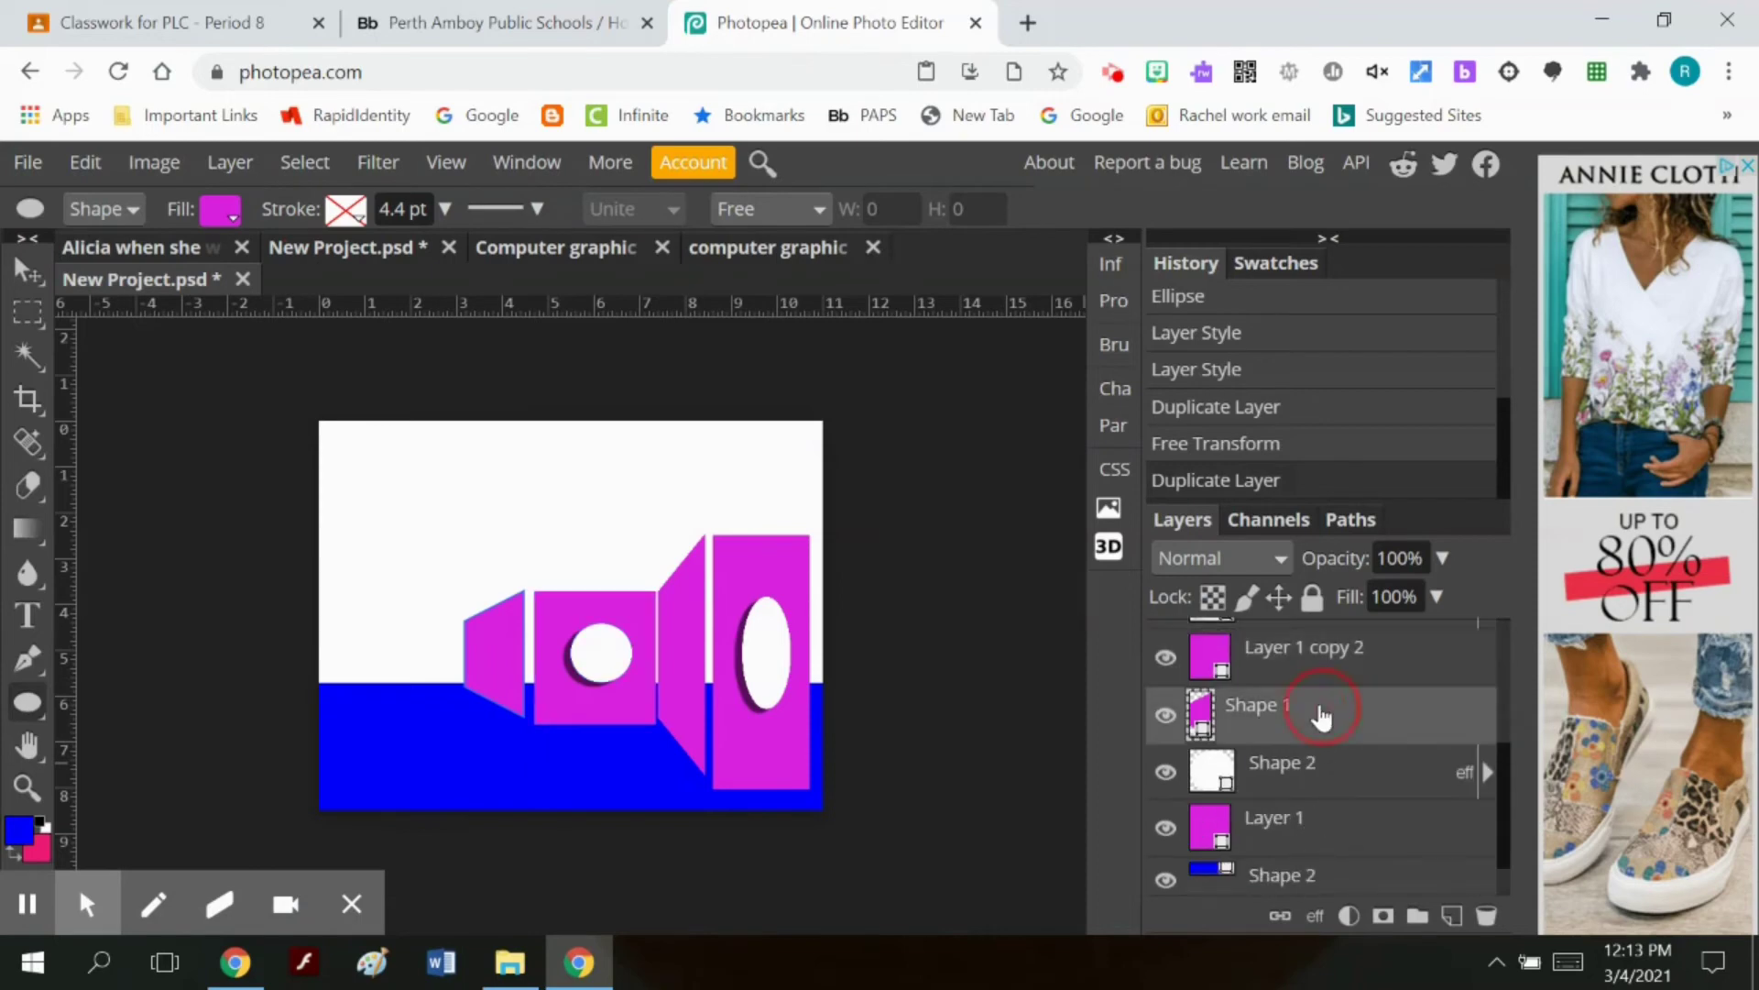
{"action": "left_click", "coordinate": [1336, 779], "text": "shift"}
{"action": "left_click", "coordinate": [1336, 825]}
{"action": "scroll", "coordinate": [1375, 820], "scroll_direction": "down", "scroll_amount": 1}
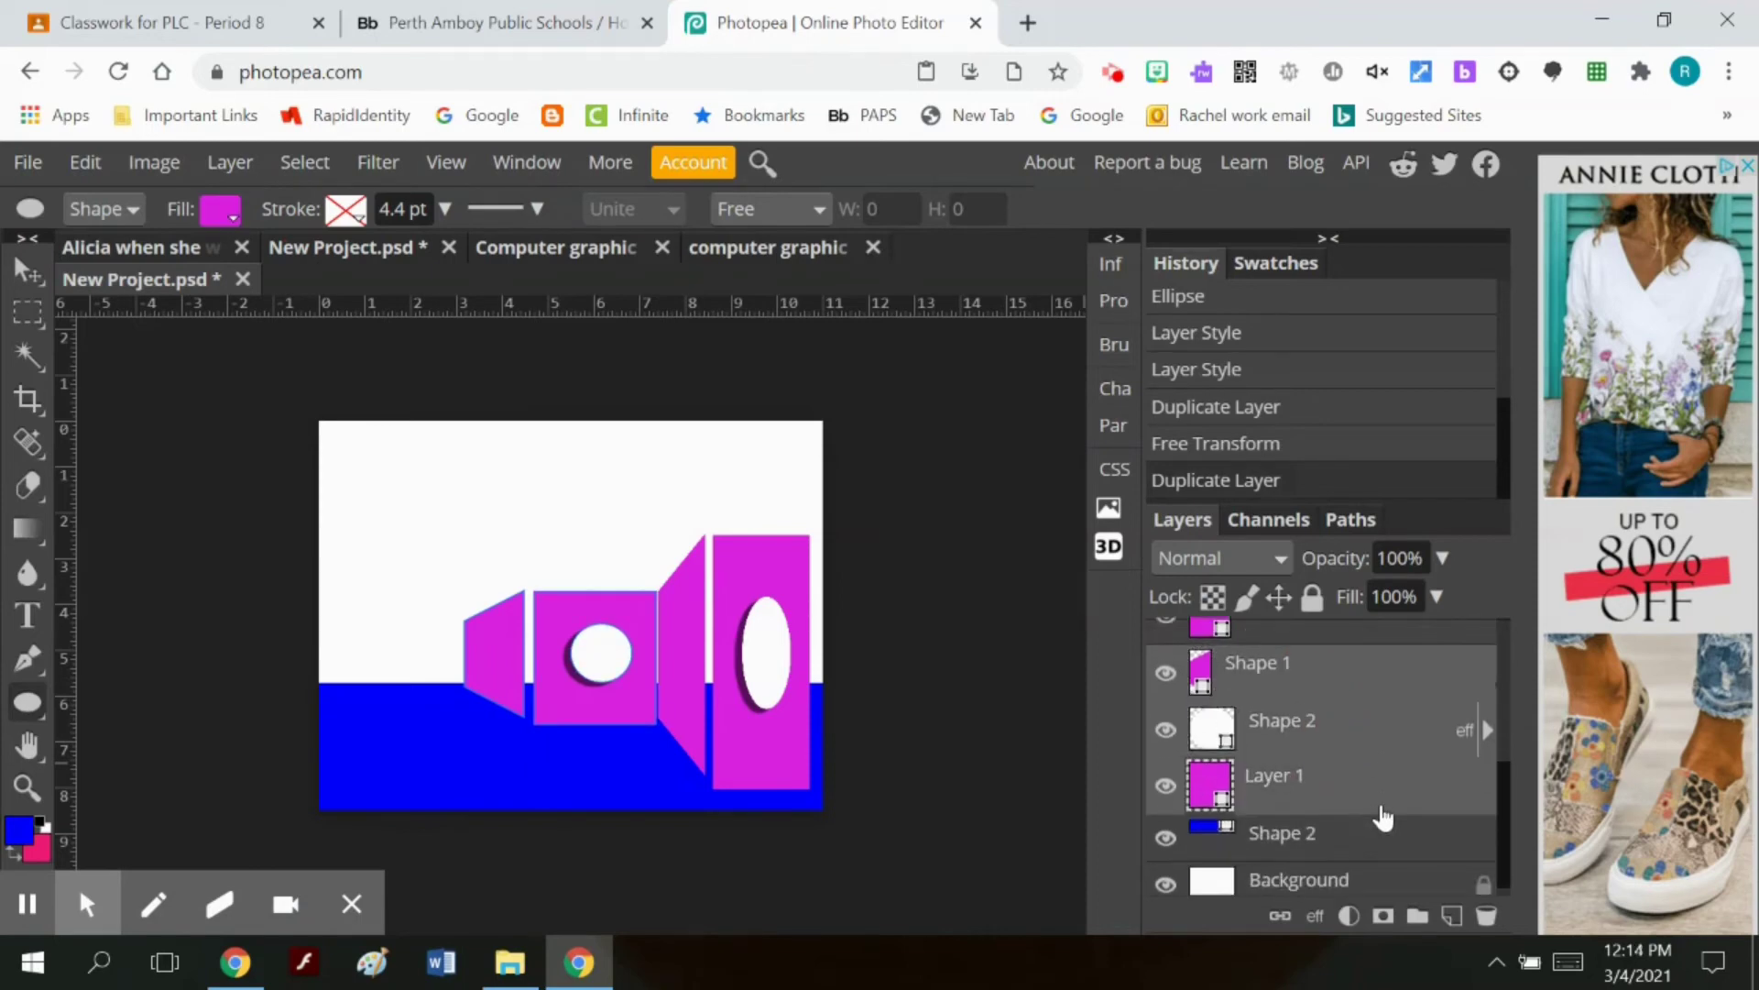
{"action": "left_click", "coordinate": [1351, 820]}
Step: Scale the original Shape 1, white-circle Shape 2 and Layer 1 together to about 52% width and 46% height, left of the middle object
{"action": "left_click", "coordinate": [1301, 781]}
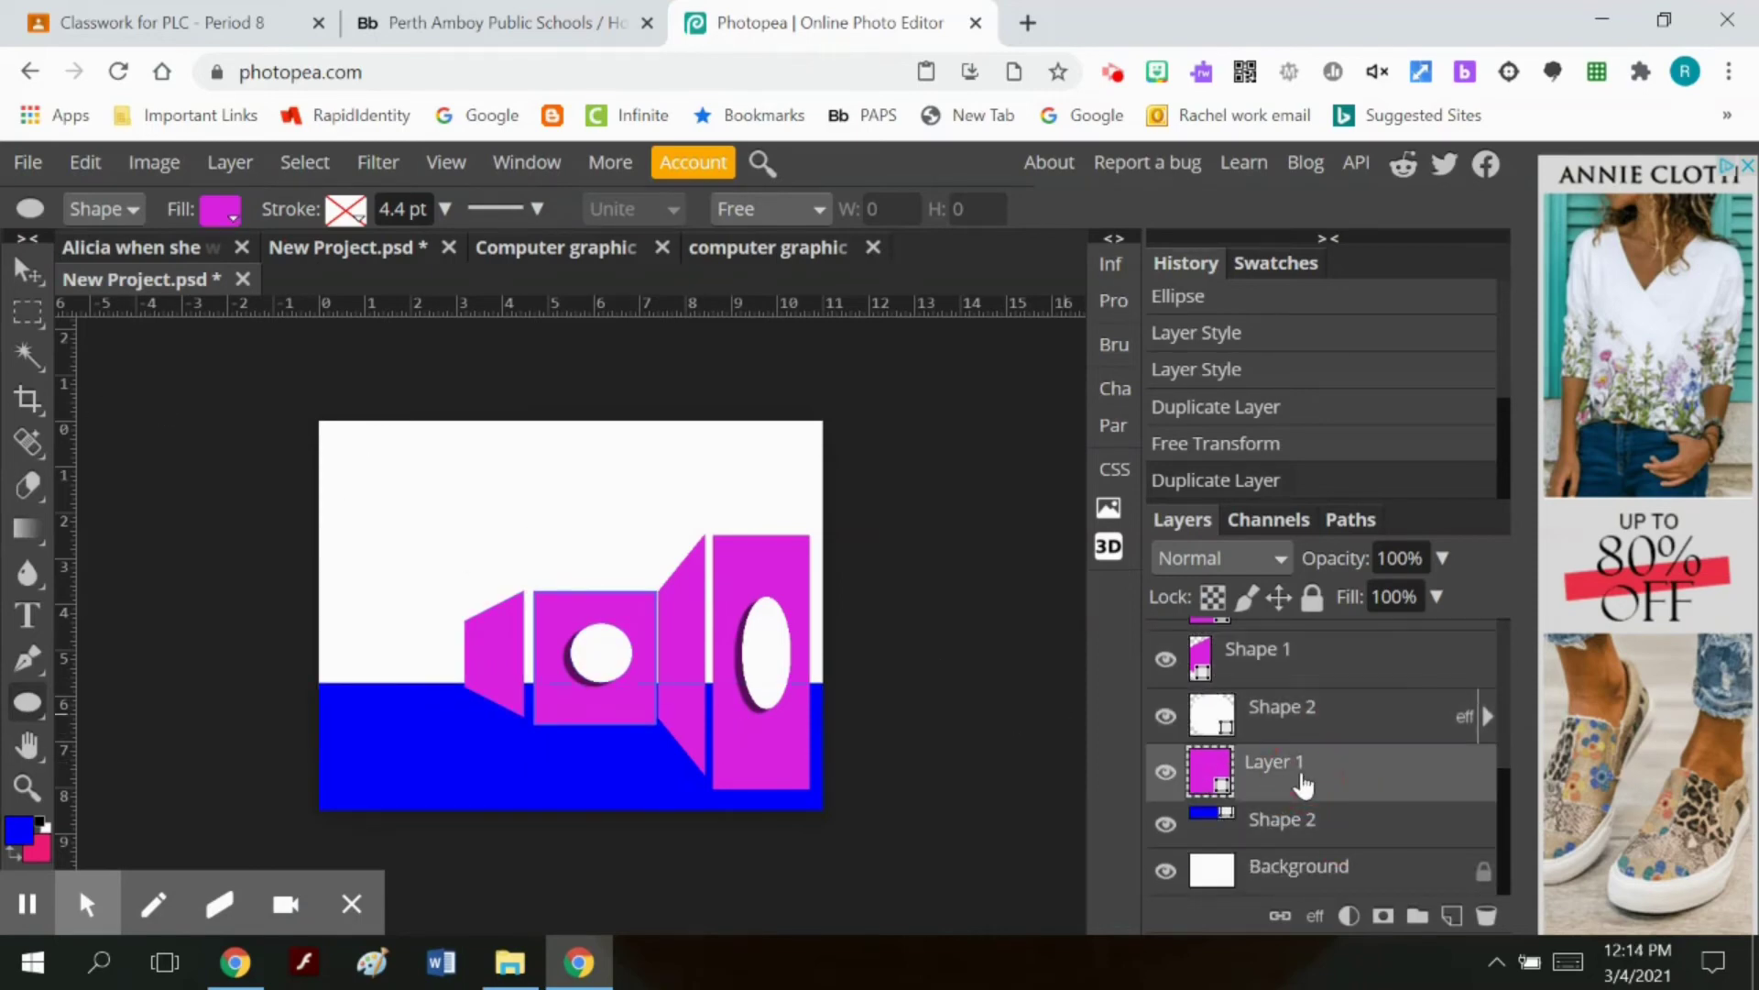
{"action": "left_click", "coordinate": [1311, 723], "text": "shift"}
{"action": "left_click", "coordinate": [1329, 671], "text": "shift"}
{"action": "scroll", "coordinate": [1317, 736], "scroll_direction": "up", "scroll_amount": 2}
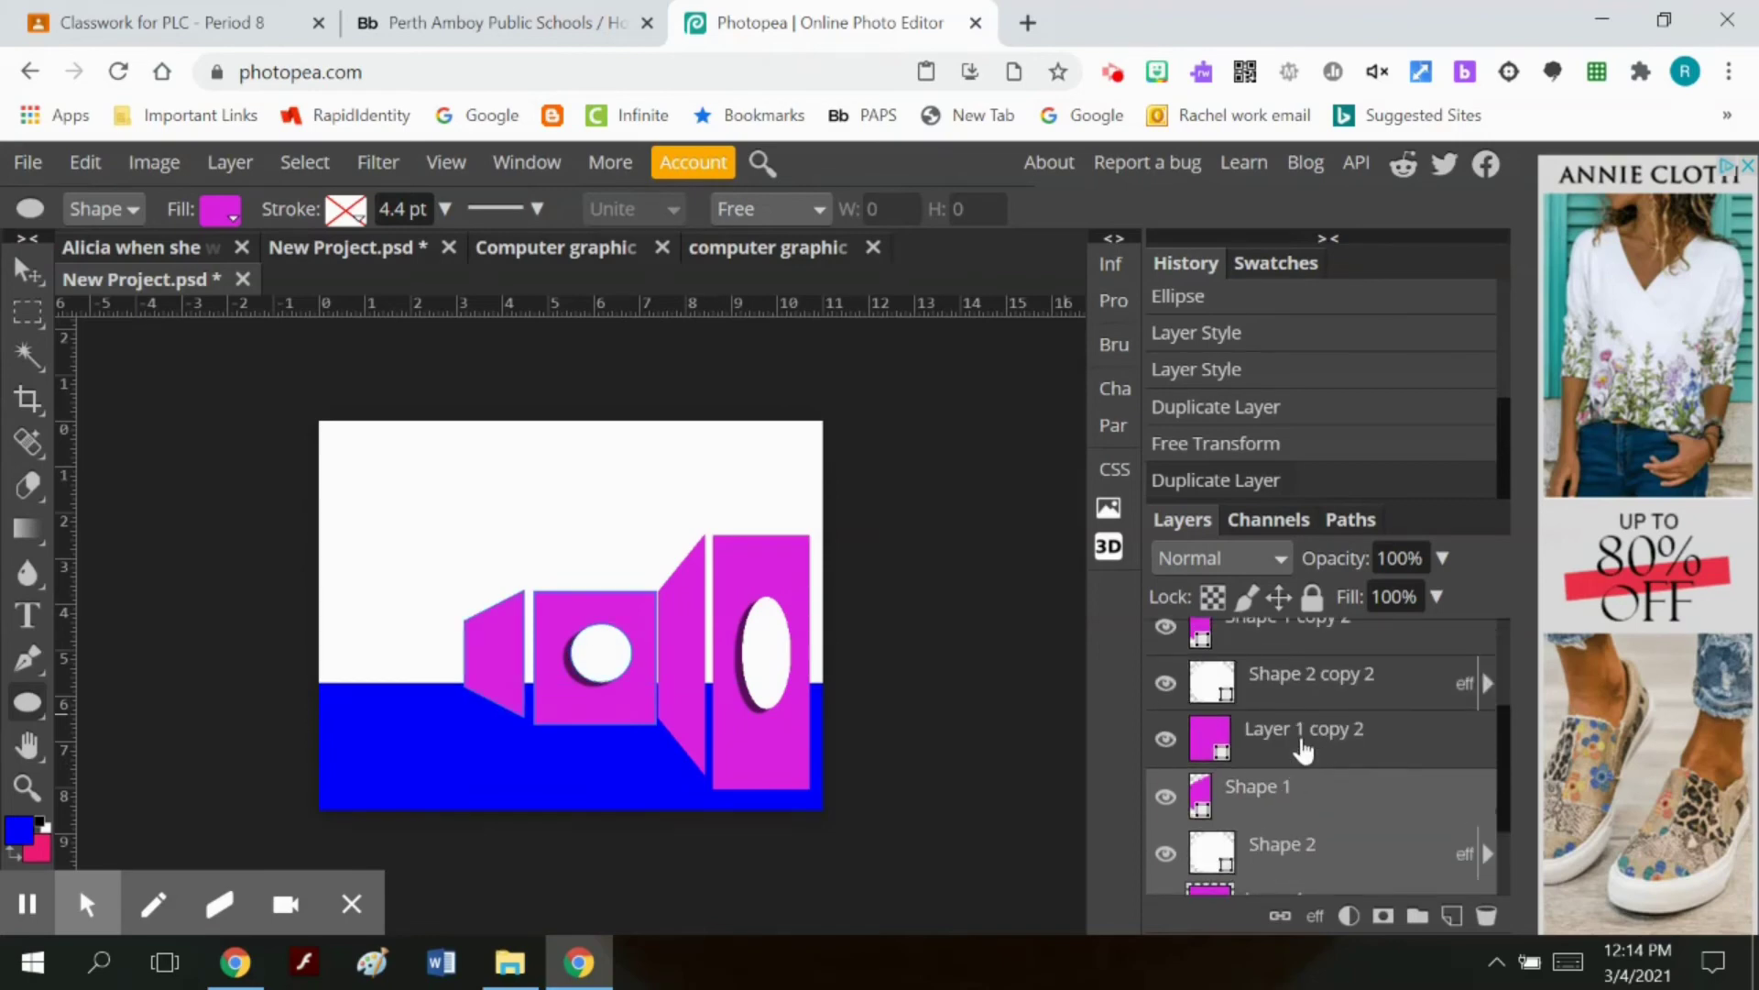
{"action": "scroll", "coordinate": [1317, 816], "scroll_direction": "down", "scroll_amount": 2}
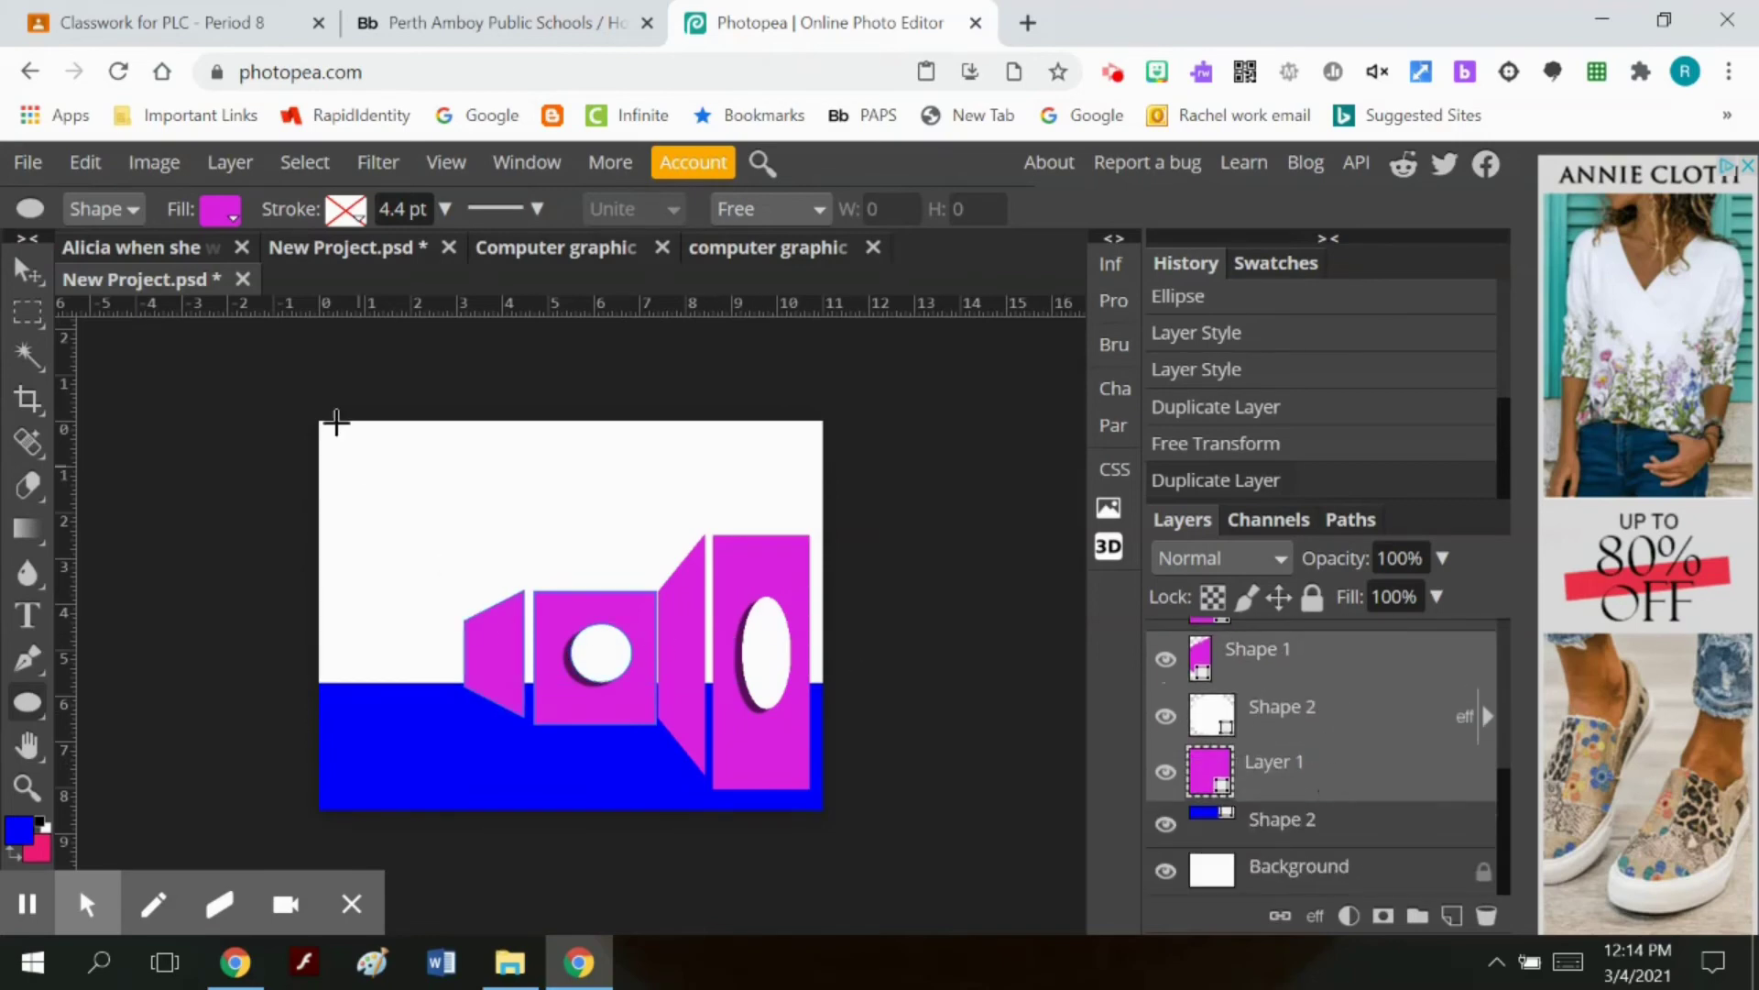
{"action": "left_click", "coordinate": [229, 162]}
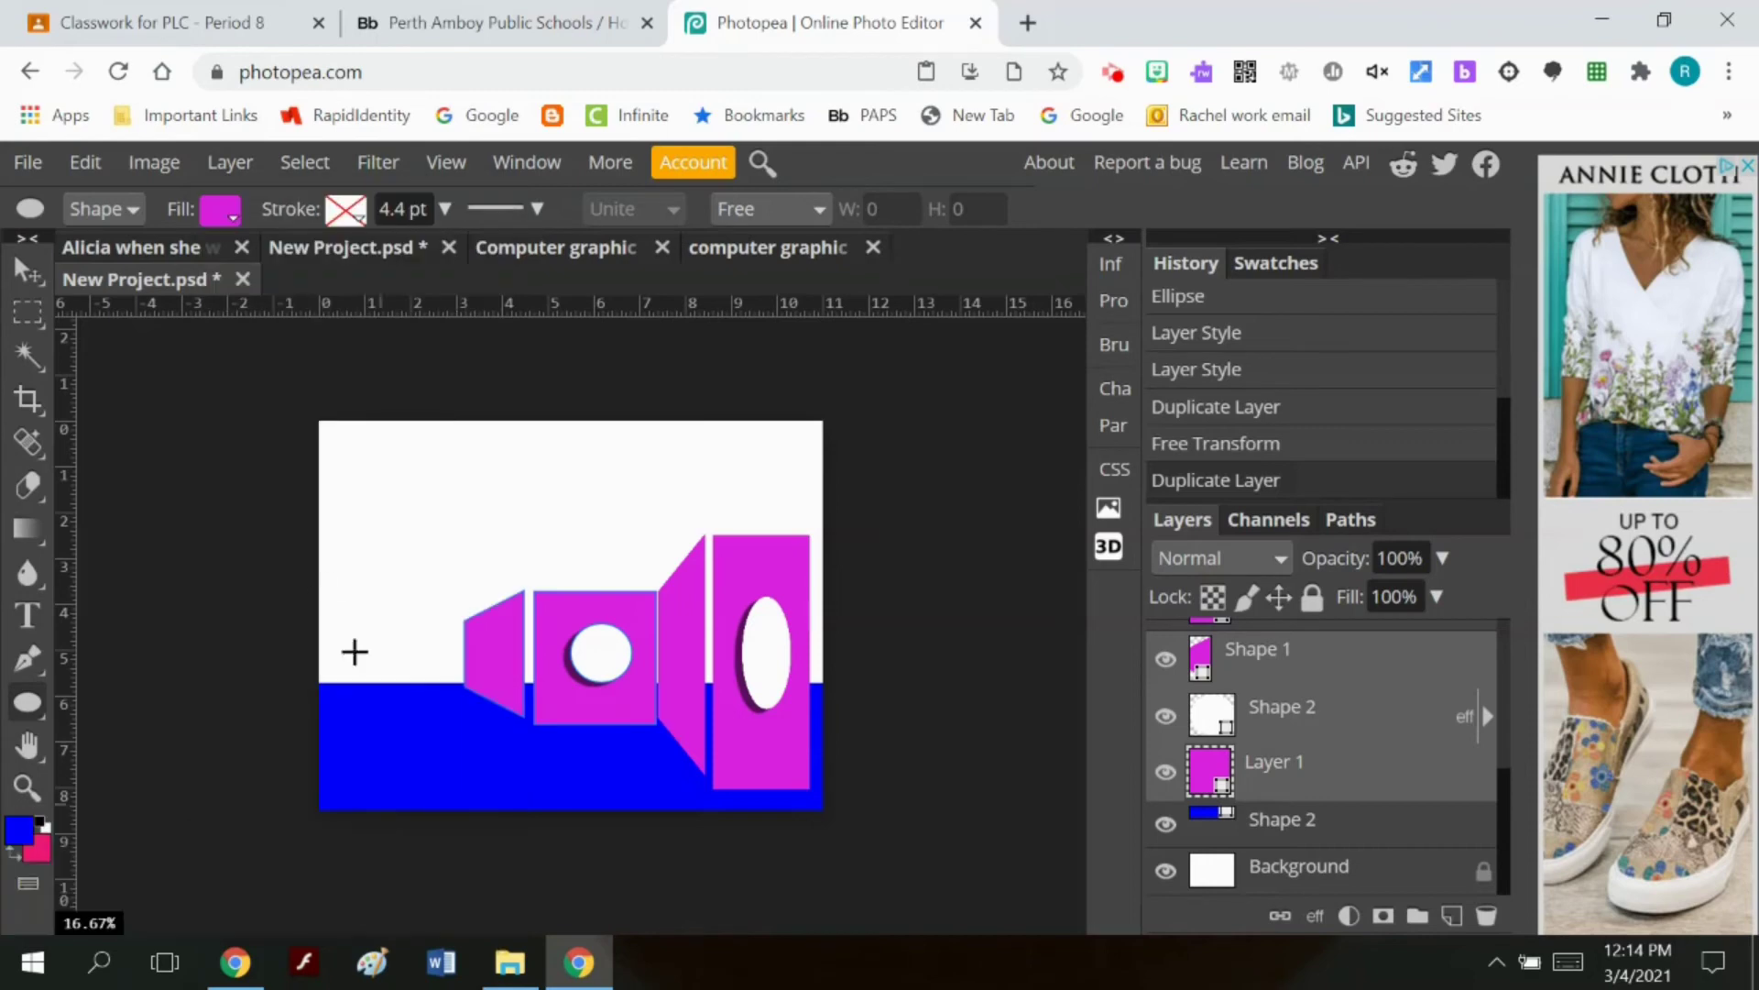
{"action": "left_click", "coordinate": [228, 165]}
{"action": "scroll", "coordinate": [342, 664], "scroll_direction": "down", "scroll_amount": 2}
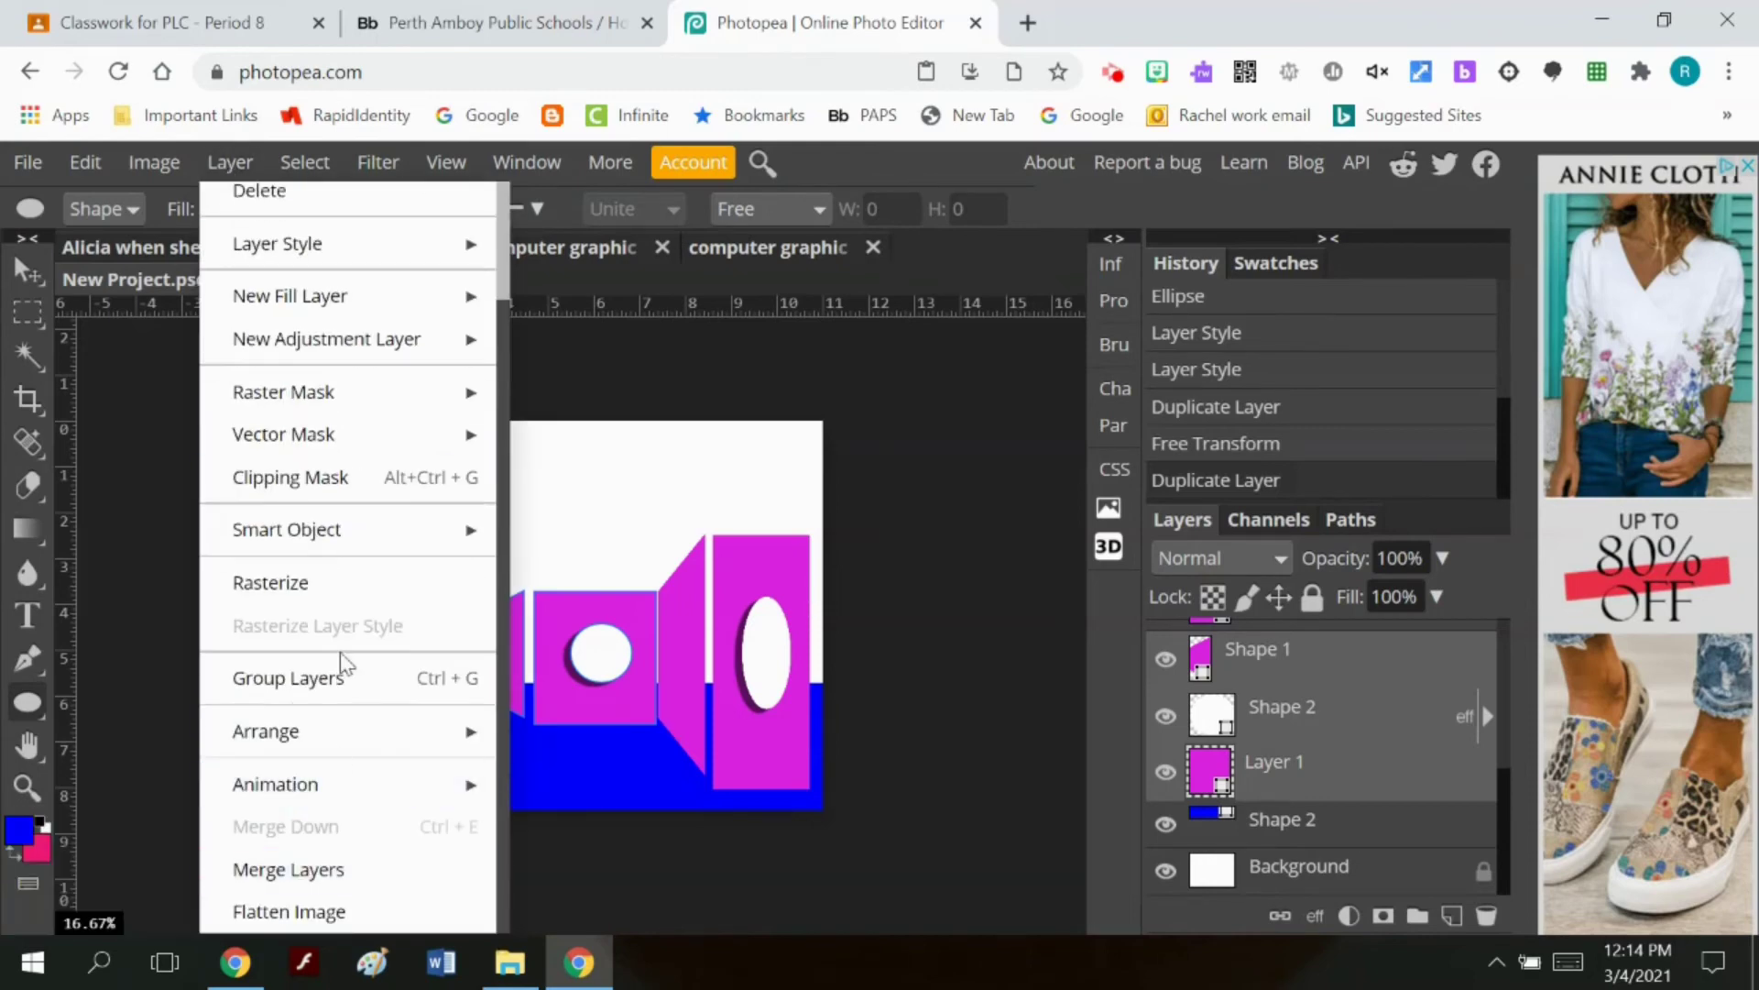
{"action": "left_click", "coordinate": [157, 162]}
{"action": "mouse_move", "coordinate": [215, 168]}
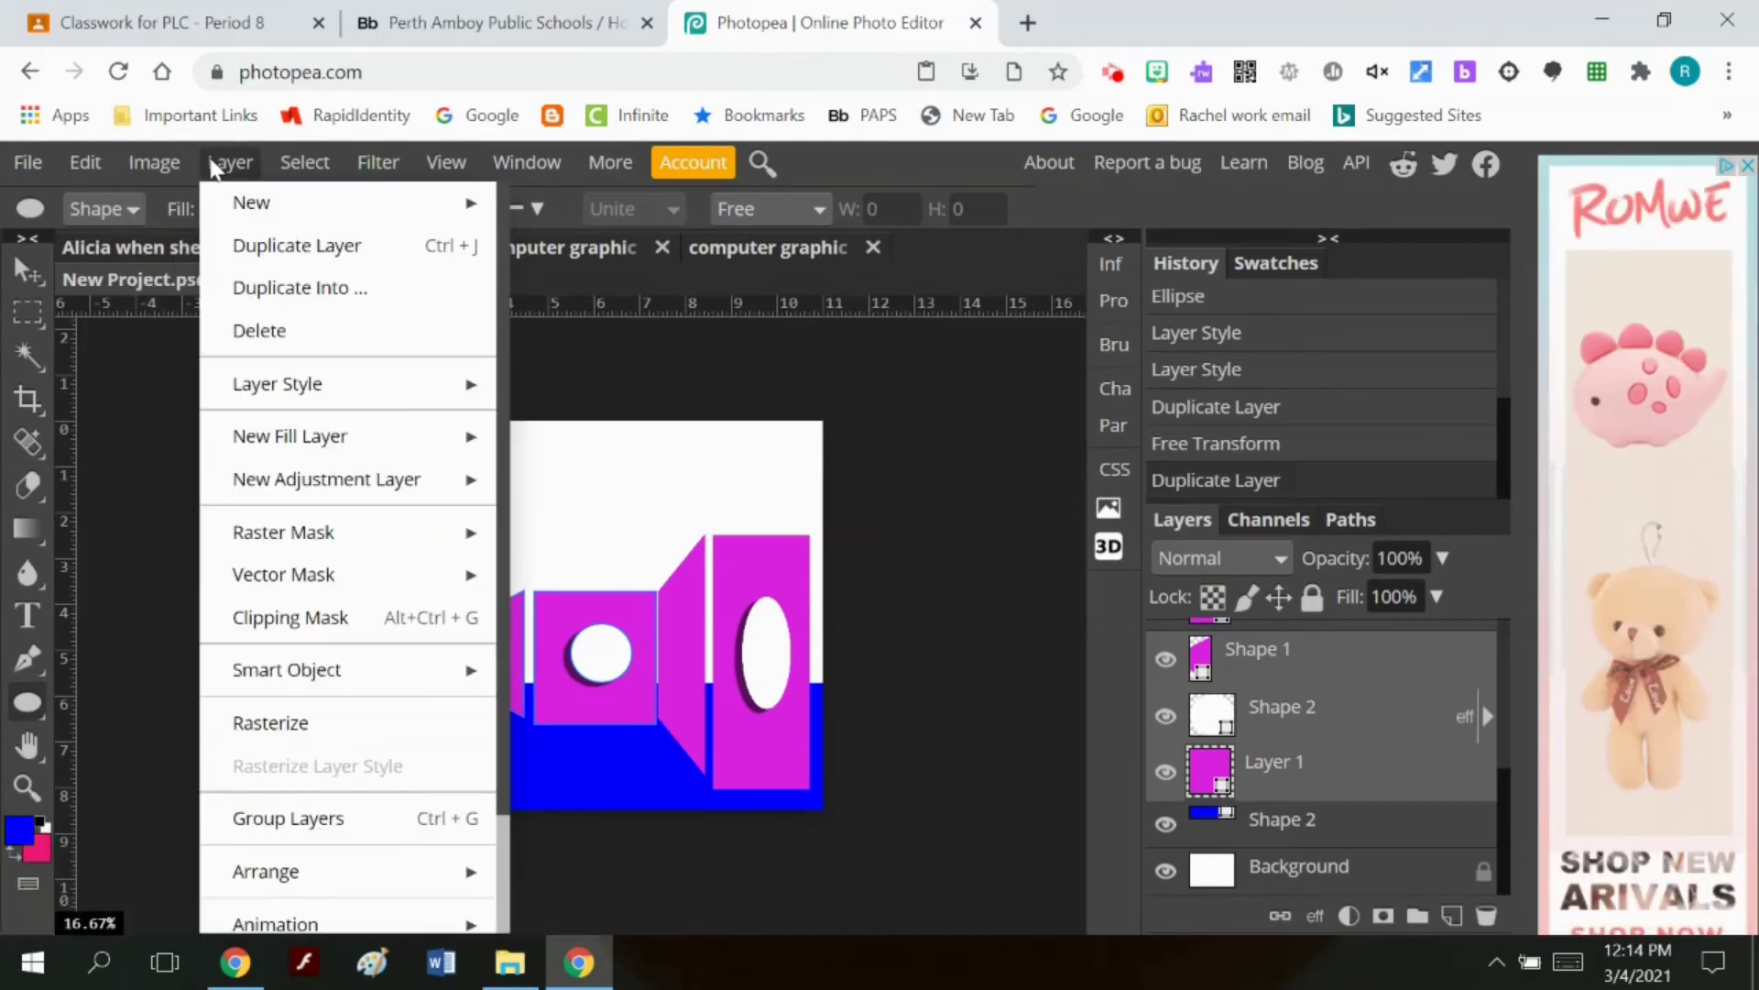
{"action": "mouse_move", "coordinate": [85, 162]}
{"action": "left_click", "coordinate": [225, 801]}
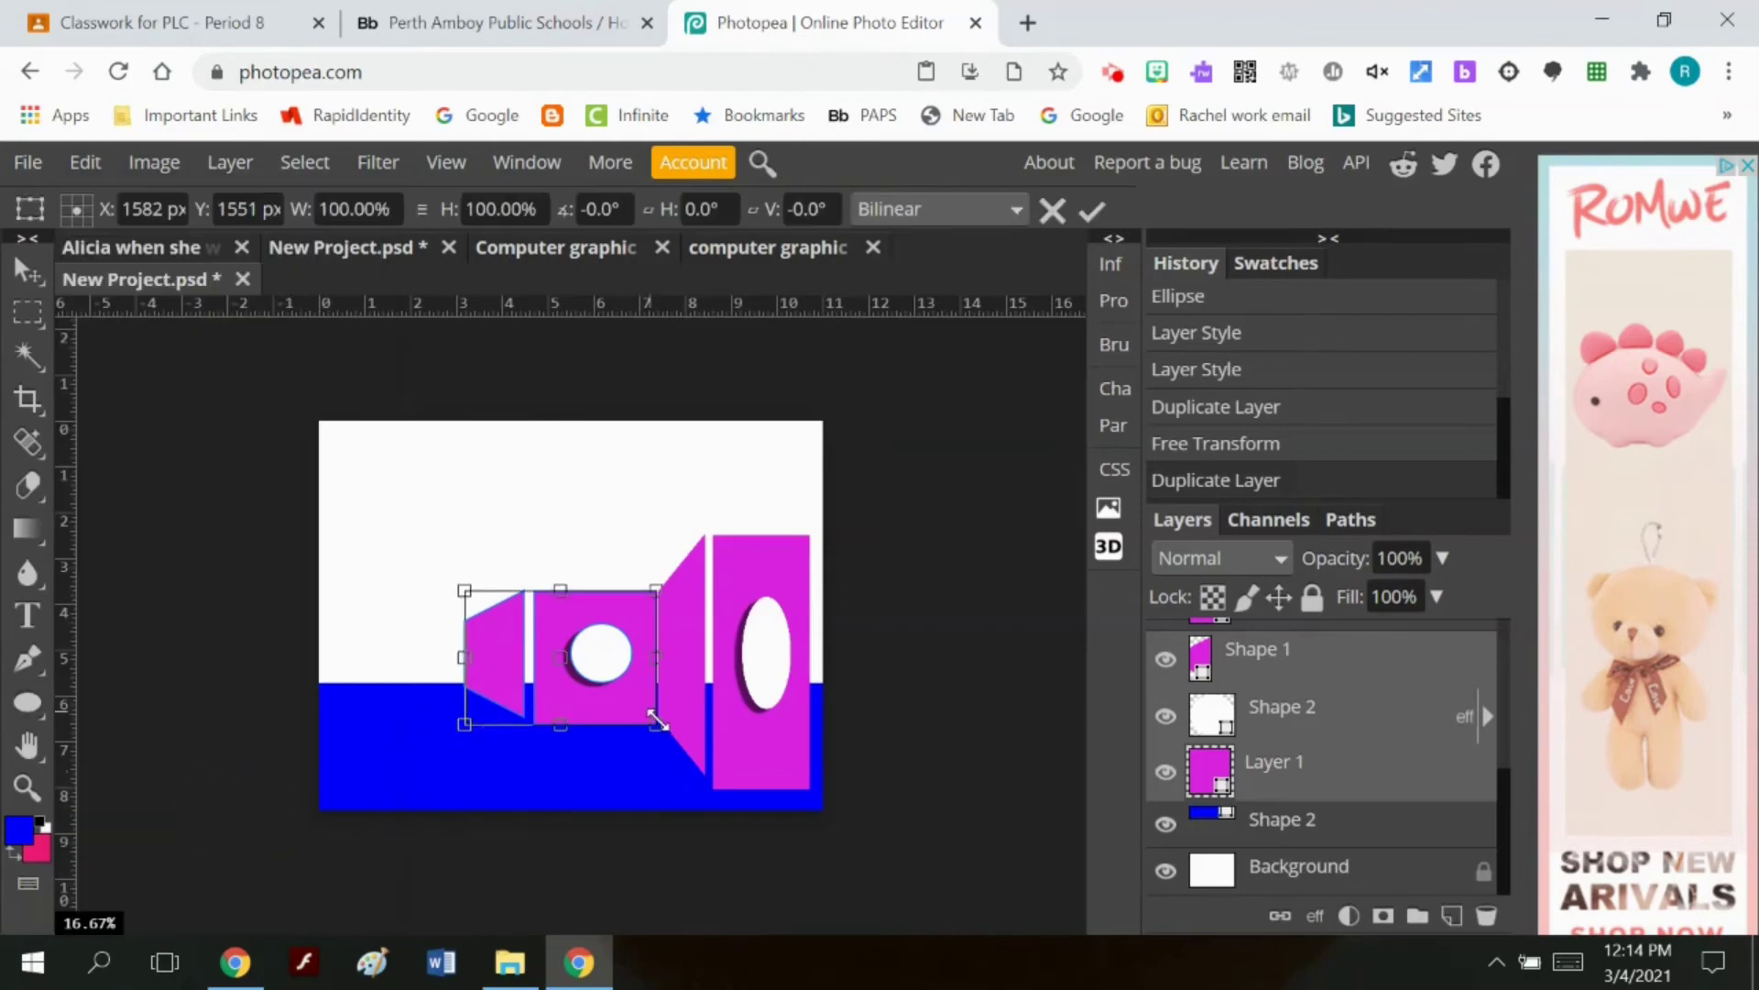
{"action": "left_click_drag", "start_coordinate": [600, 696], "coordinate": [445, 667]}
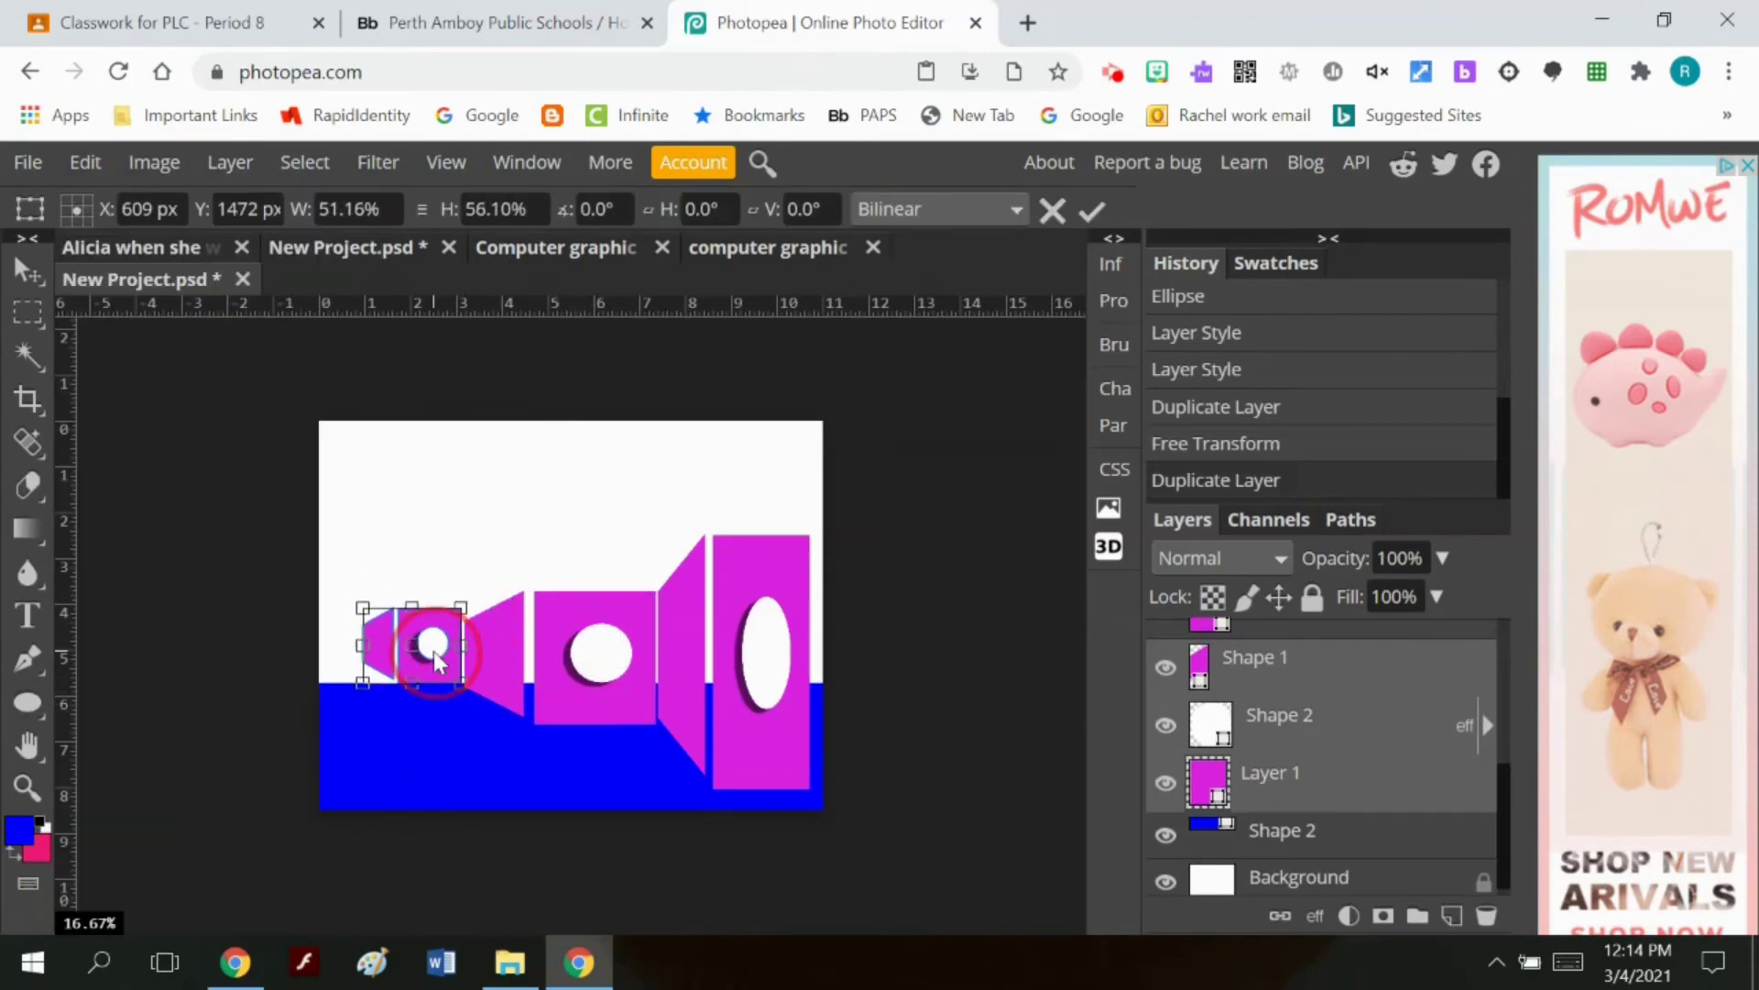
{"action": "left_click_drag", "start_coordinate": [459, 606], "coordinate": [463, 620]}
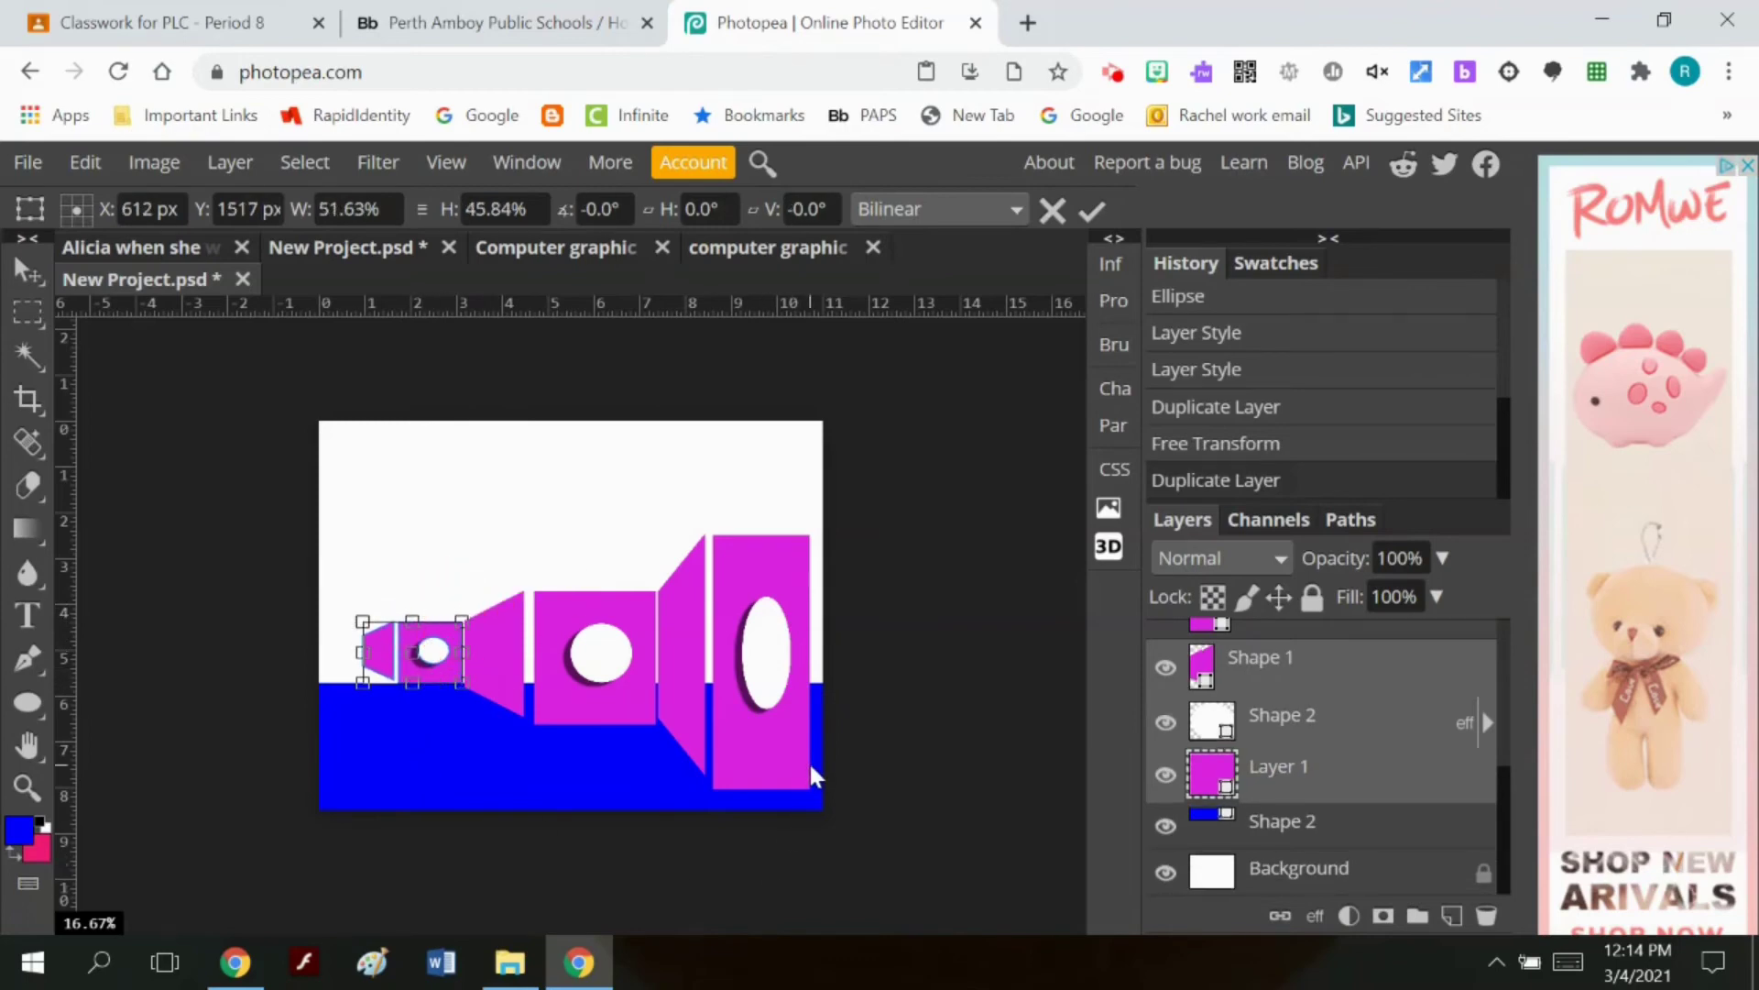
{"action": "left_click", "coordinate": [1091, 210]}
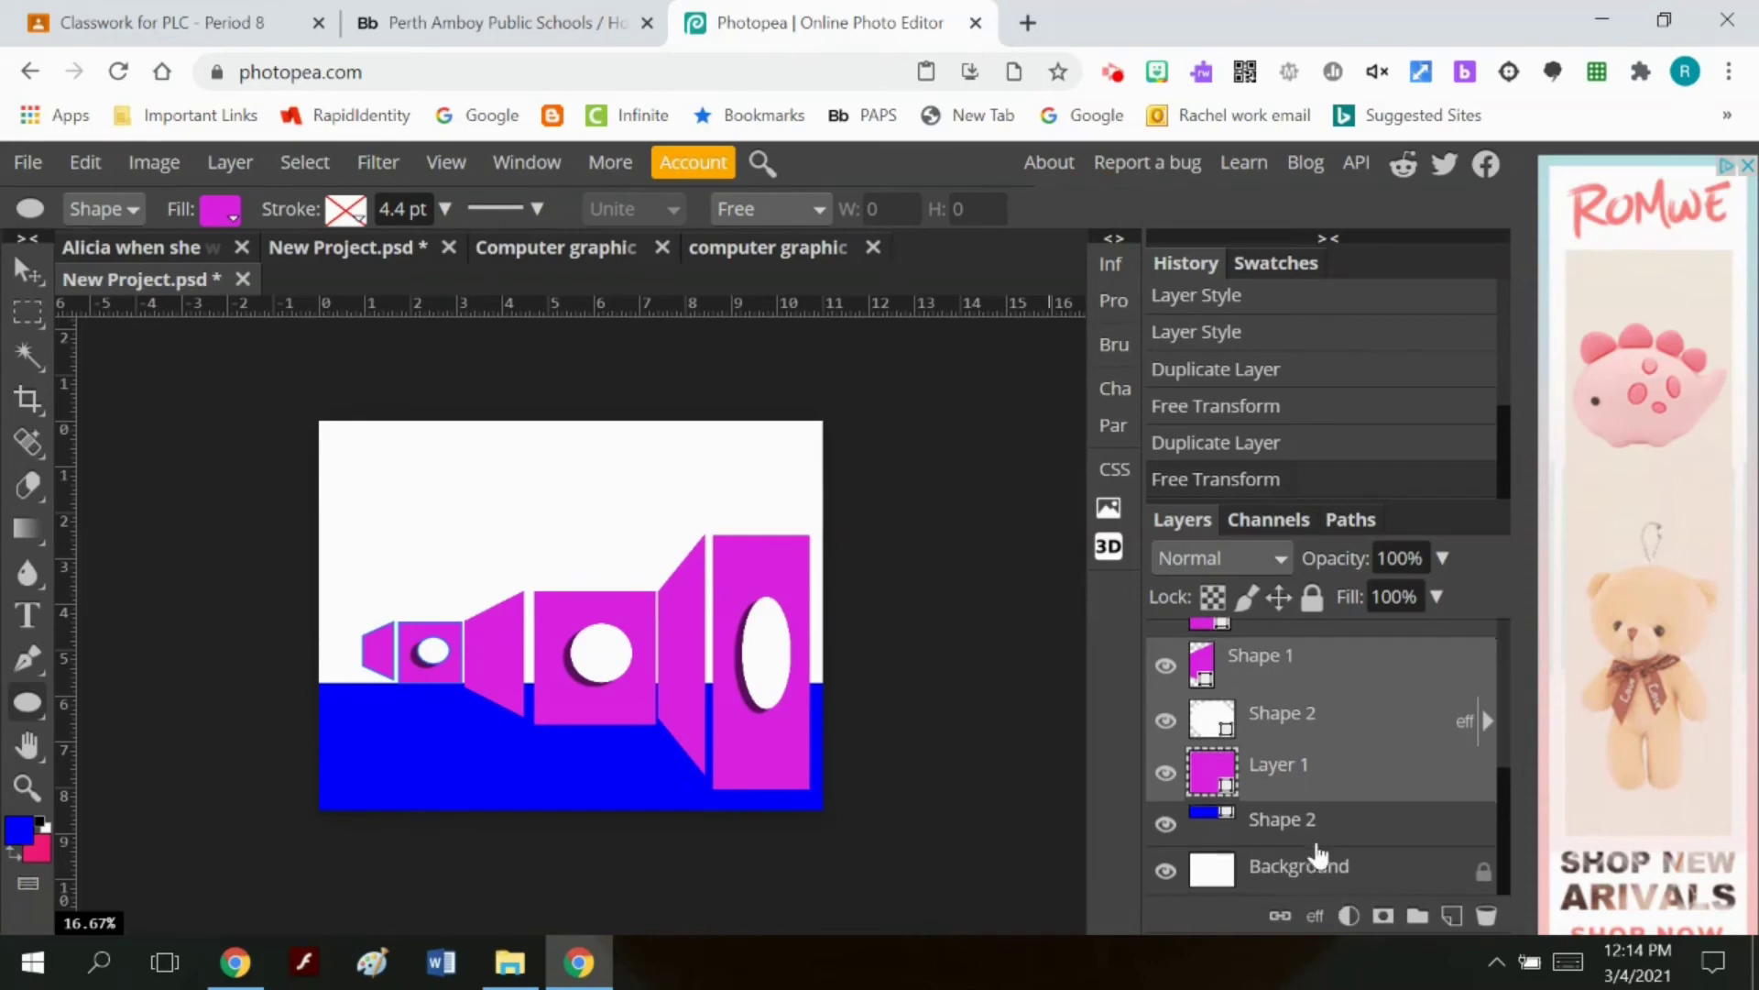
Step: Stretch the blue ground rectangle upward to about 124% height, about 3.43 in tall, keeping its full width
{"action": "left_click", "coordinate": [1306, 824]}
{"action": "left_click", "coordinate": [91, 163]}
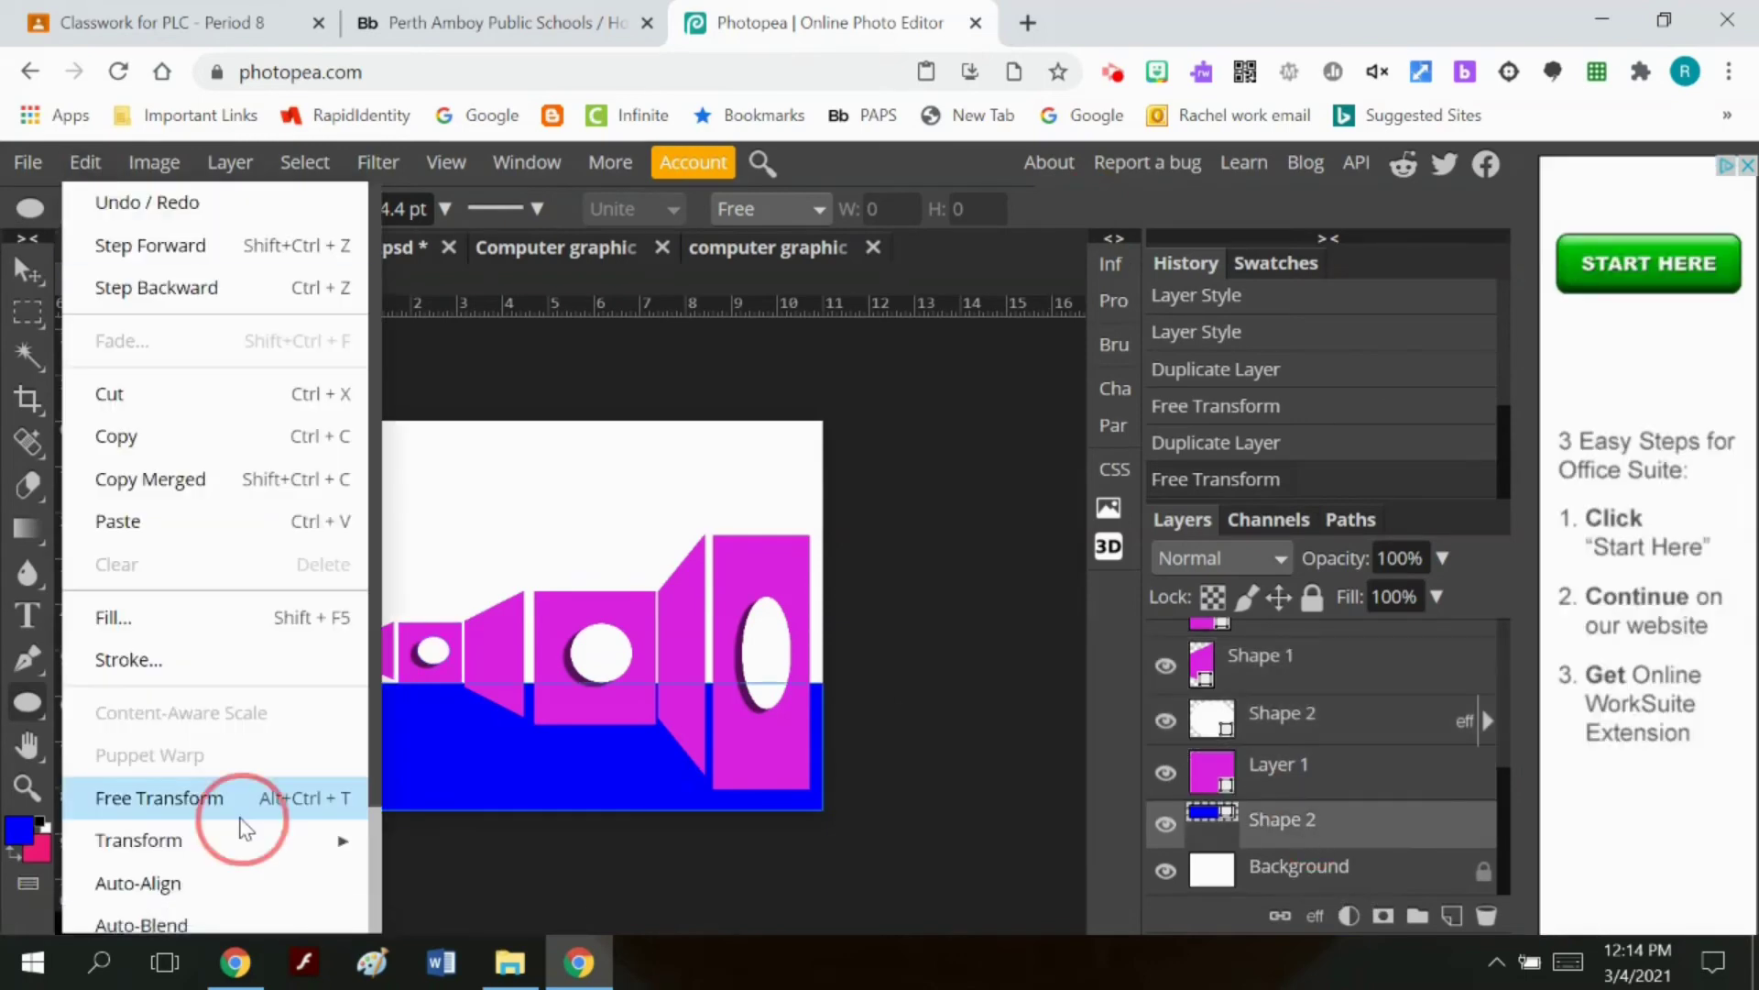
{"action": "left_click", "coordinate": [244, 812]}
{"action": "left_click_drag", "start_coordinate": [570, 683], "coordinate": [570, 653]}
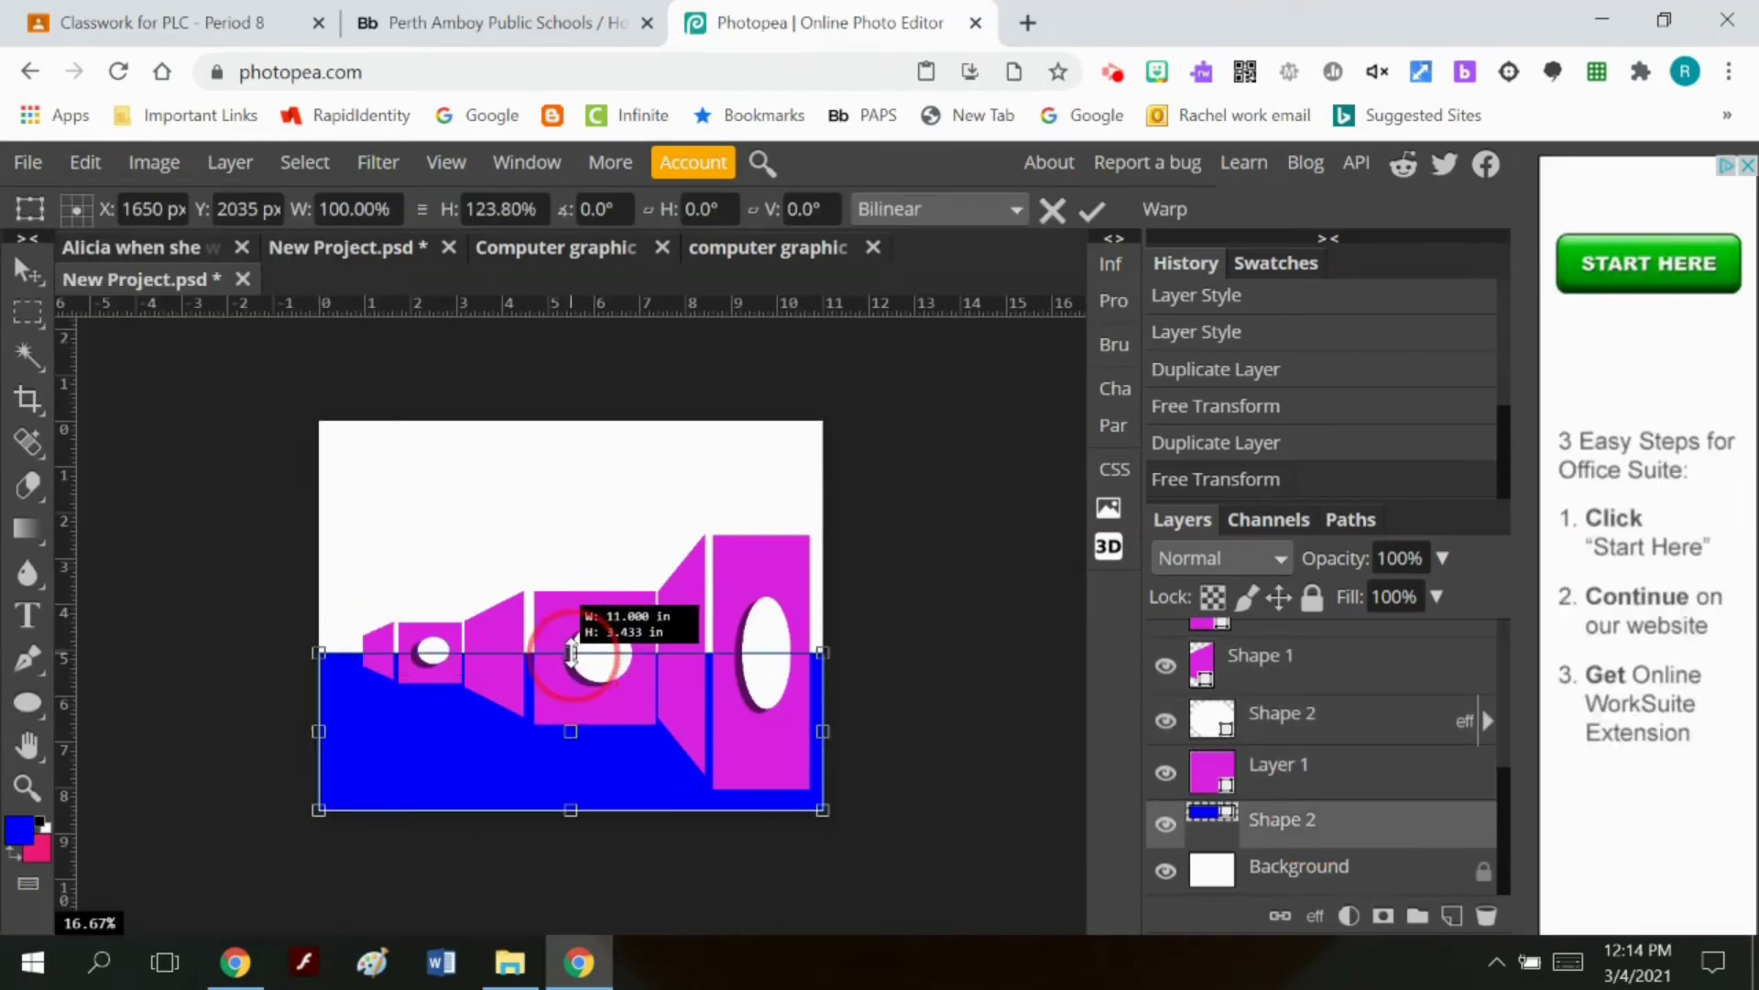
{"action": "left_click", "coordinate": [1092, 210]}
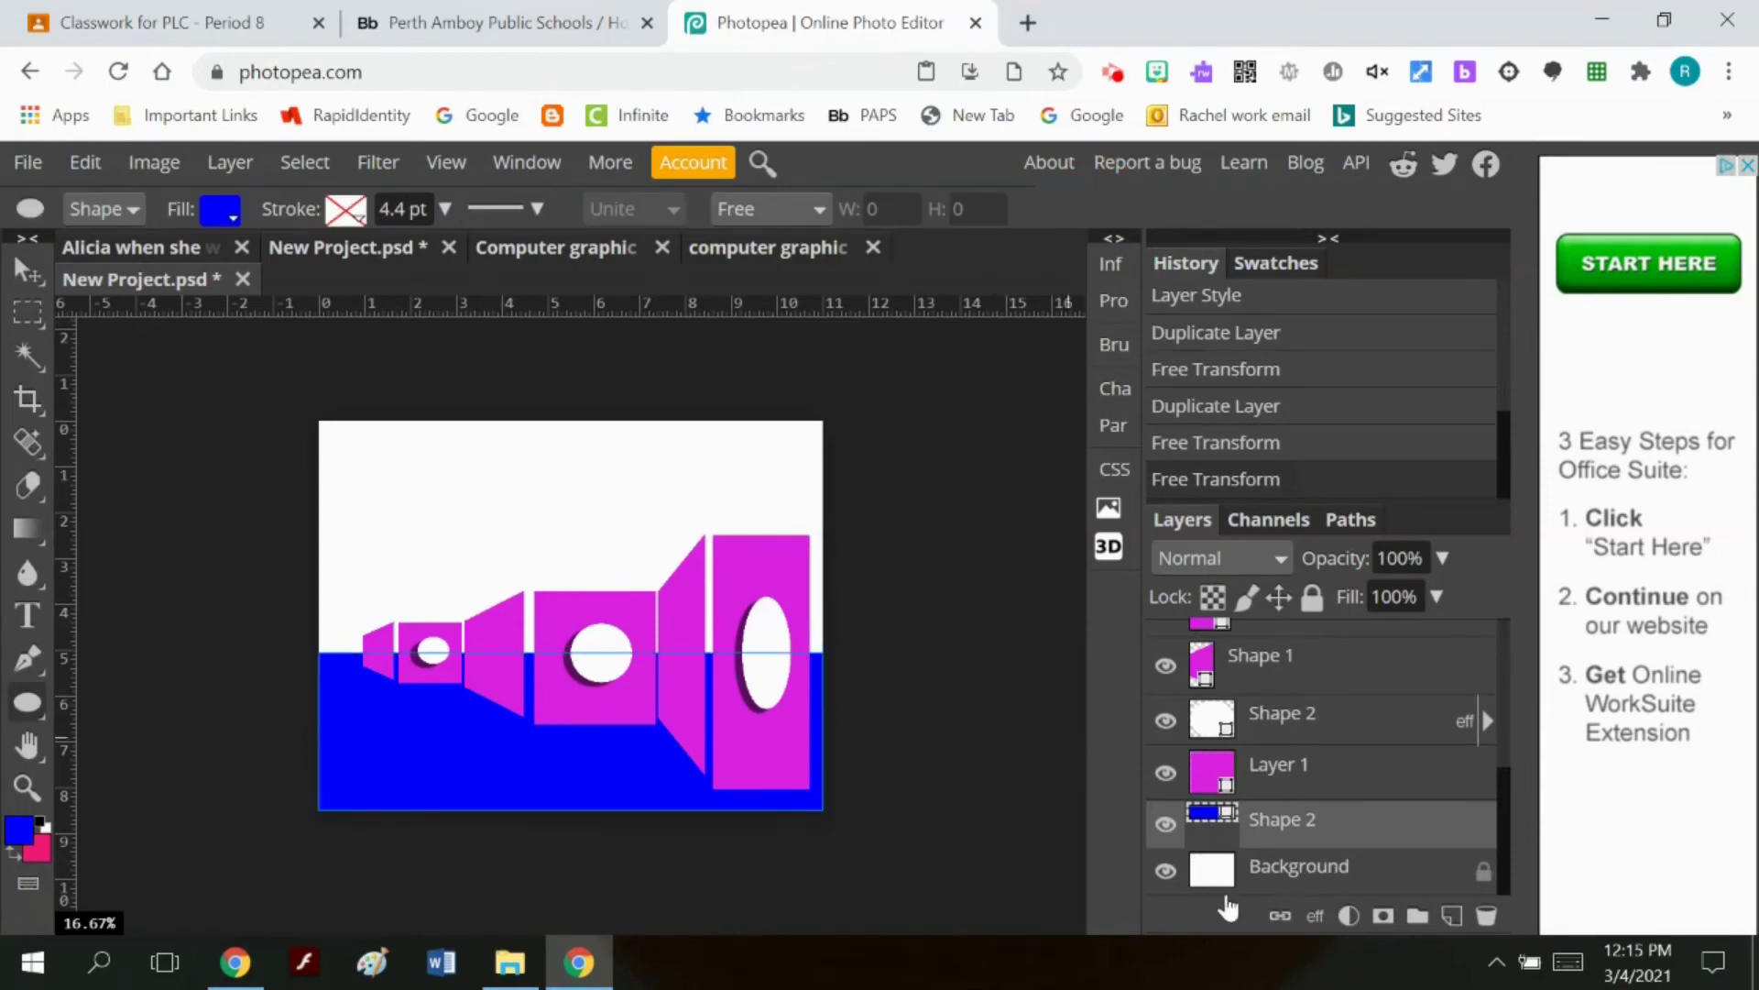
Step: Rasterize the Shape 2 layer holding the smallest object's white circle
{"action": "left_click", "coordinate": [1166, 721]}
{"action": "left_click", "coordinate": [1166, 721]}
{"action": "right_click", "coordinate": [1276, 725]}
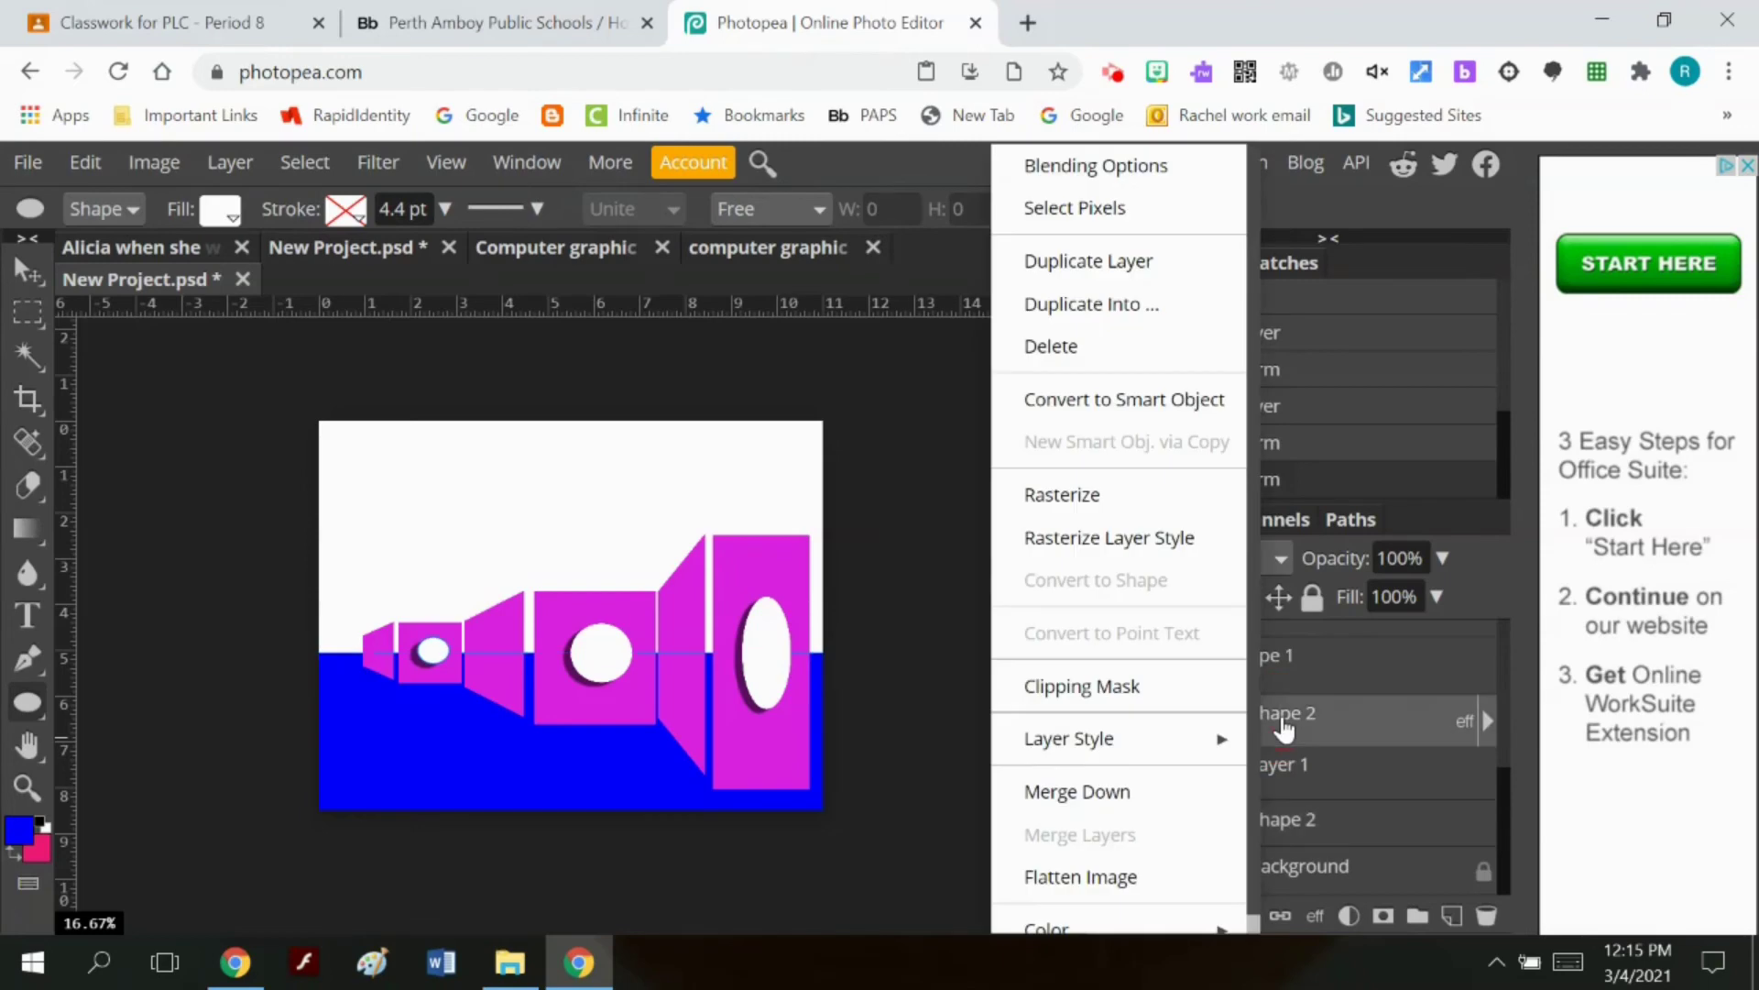
{"action": "left_click", "coordinate": [1129, 487]}
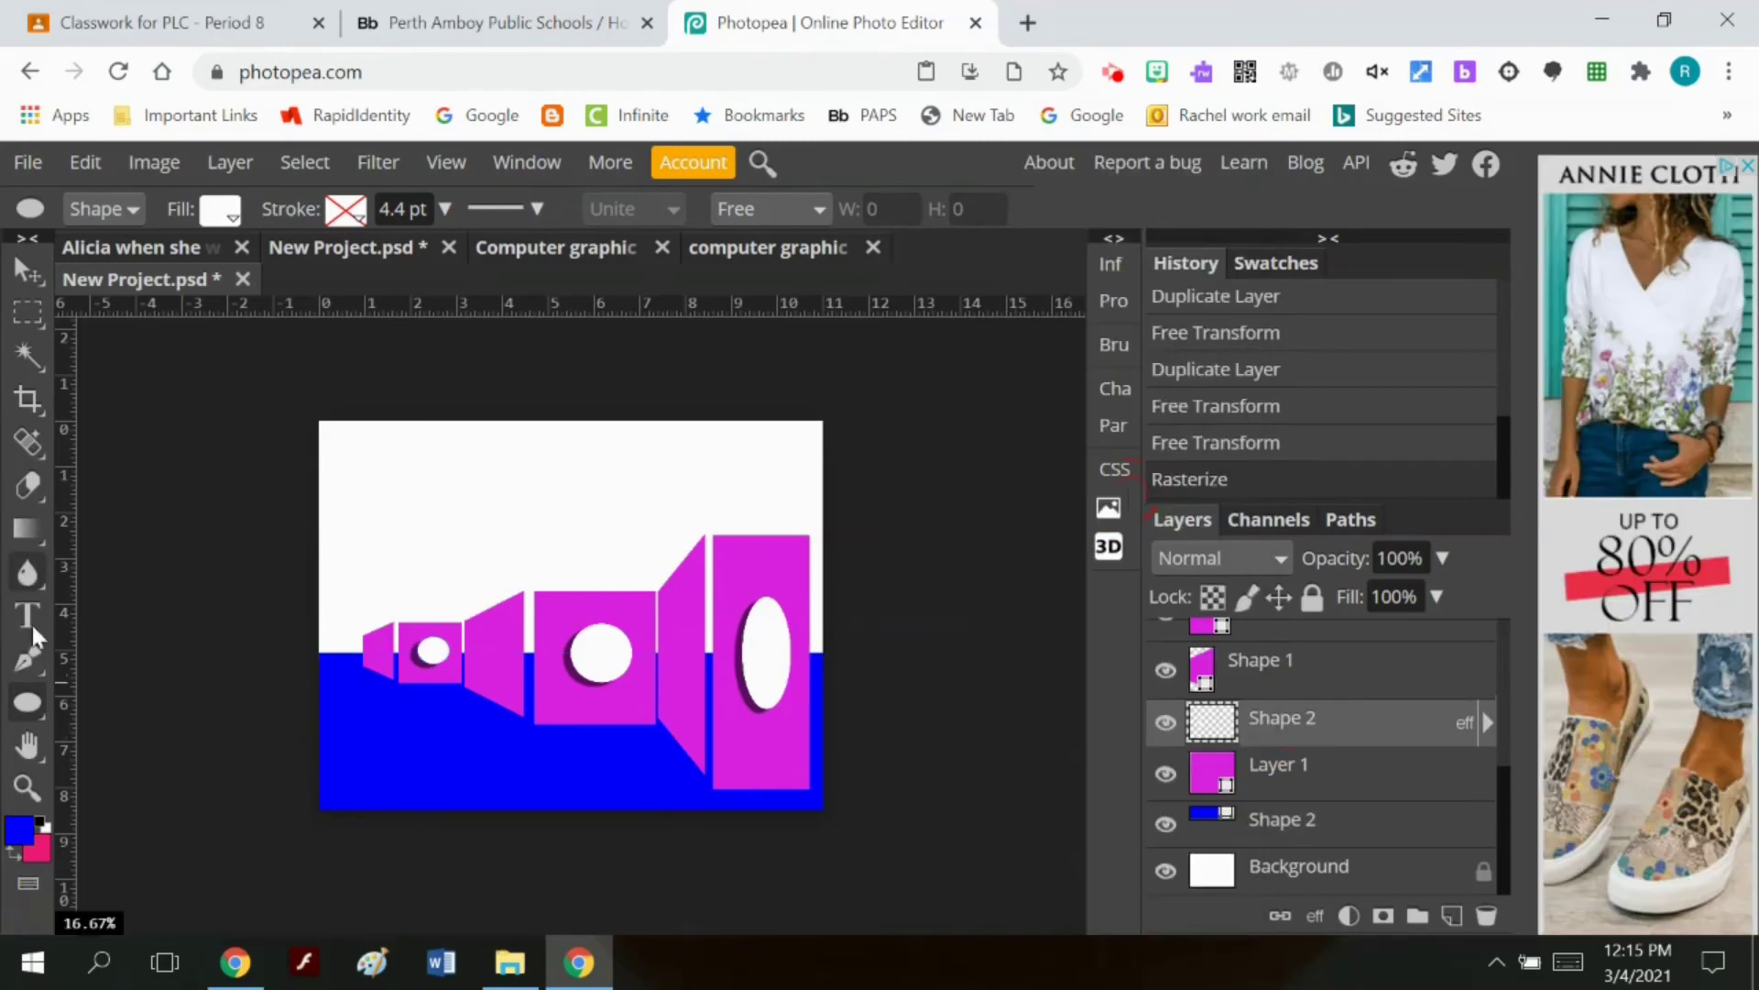
Step: Set the eraser size to 19 px and erase a thin horizontal strip across the smallest object's white circle
{"action": "left_click", "coordinate": [27, 787]}
{"action": "left_click", "coordinate": [421, 663]}
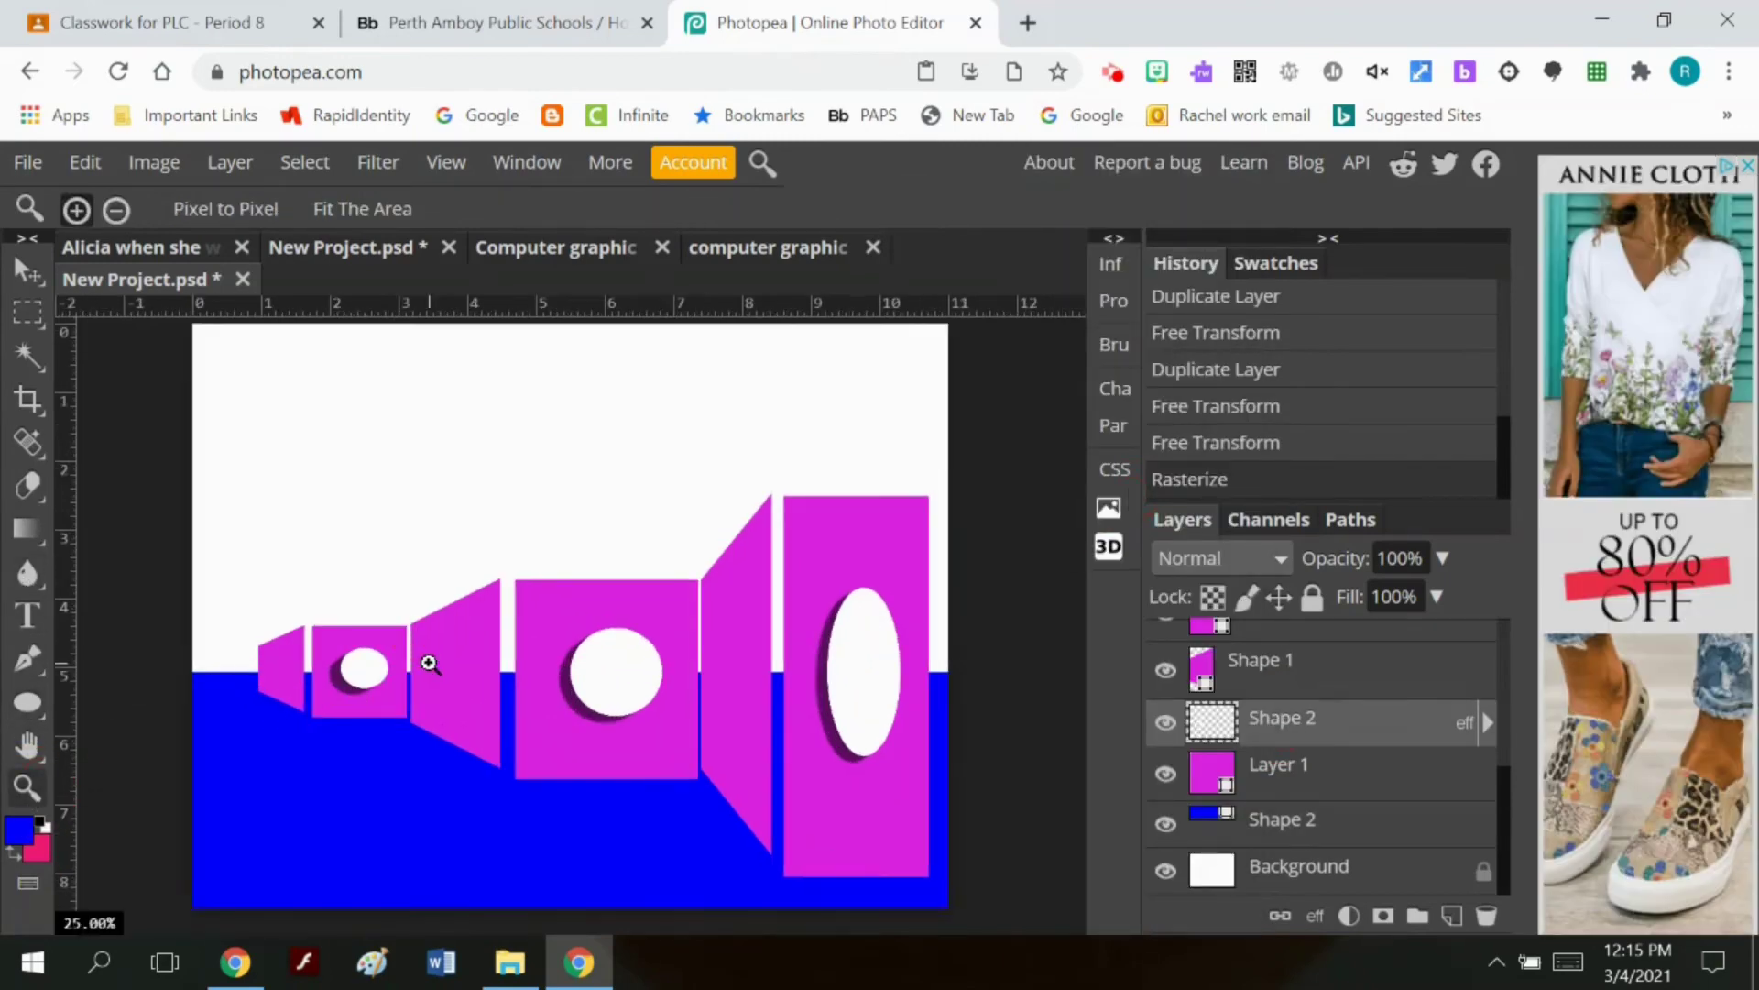
{"action": "key", "text": "e"}
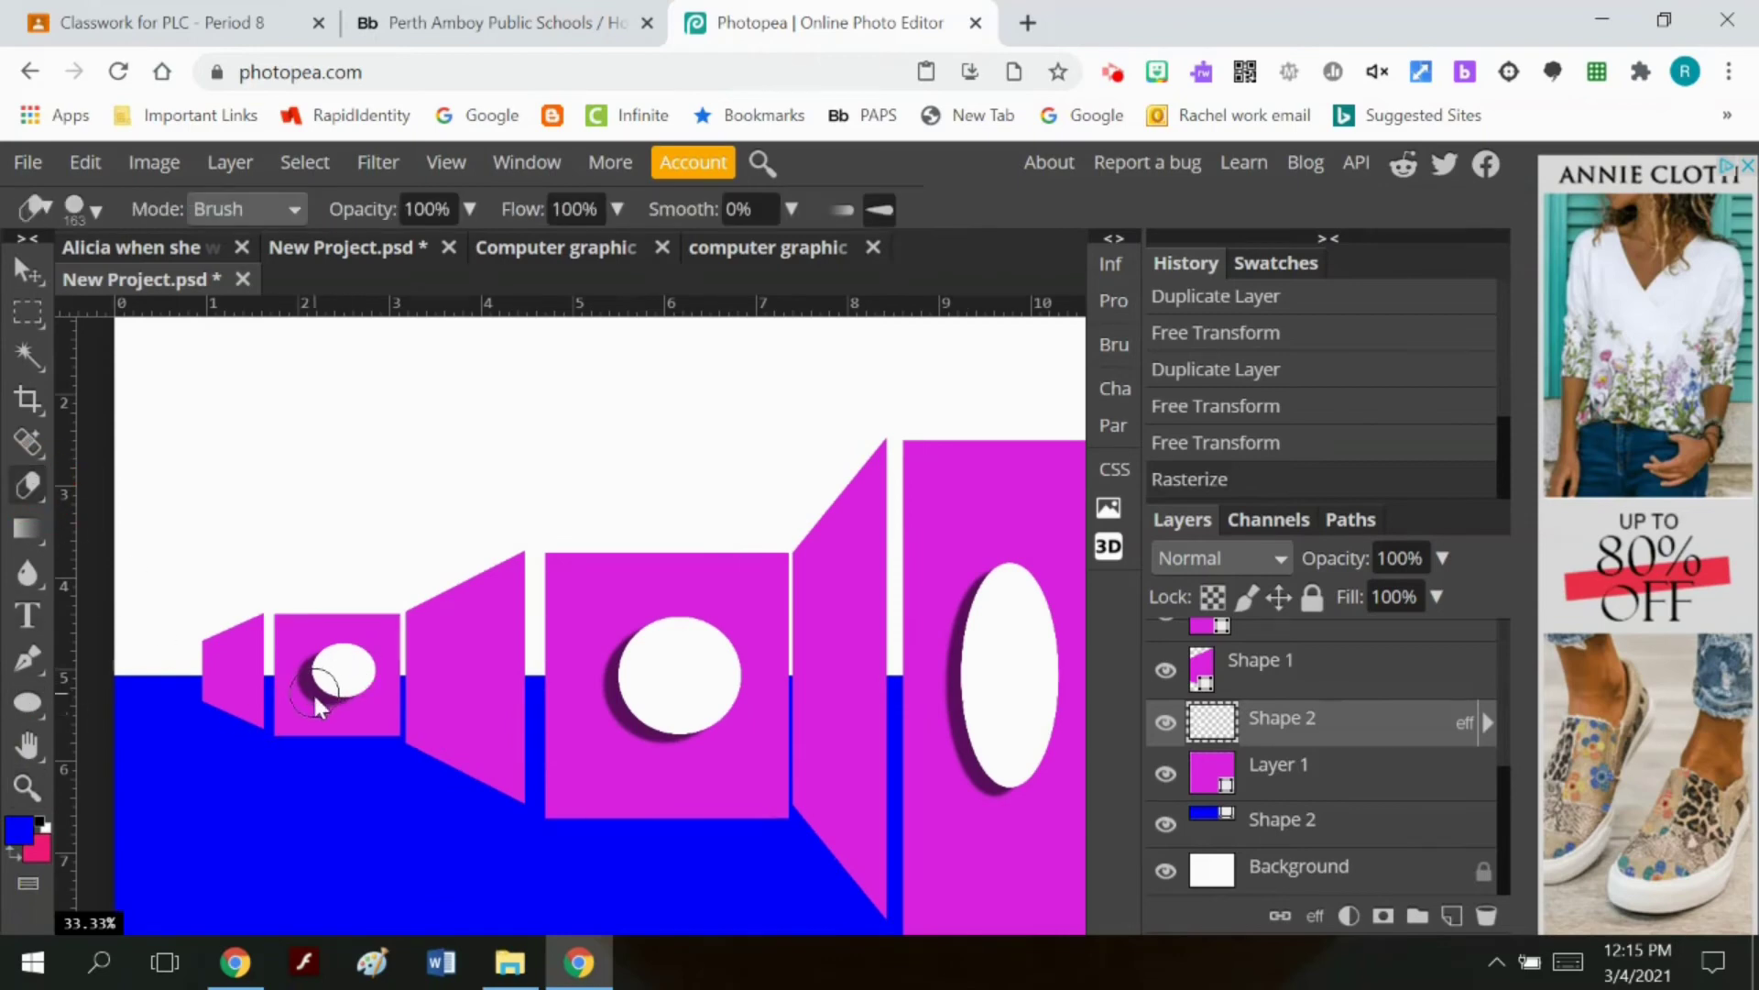
{"action": "left_click", "coordinate": [95, 212]}
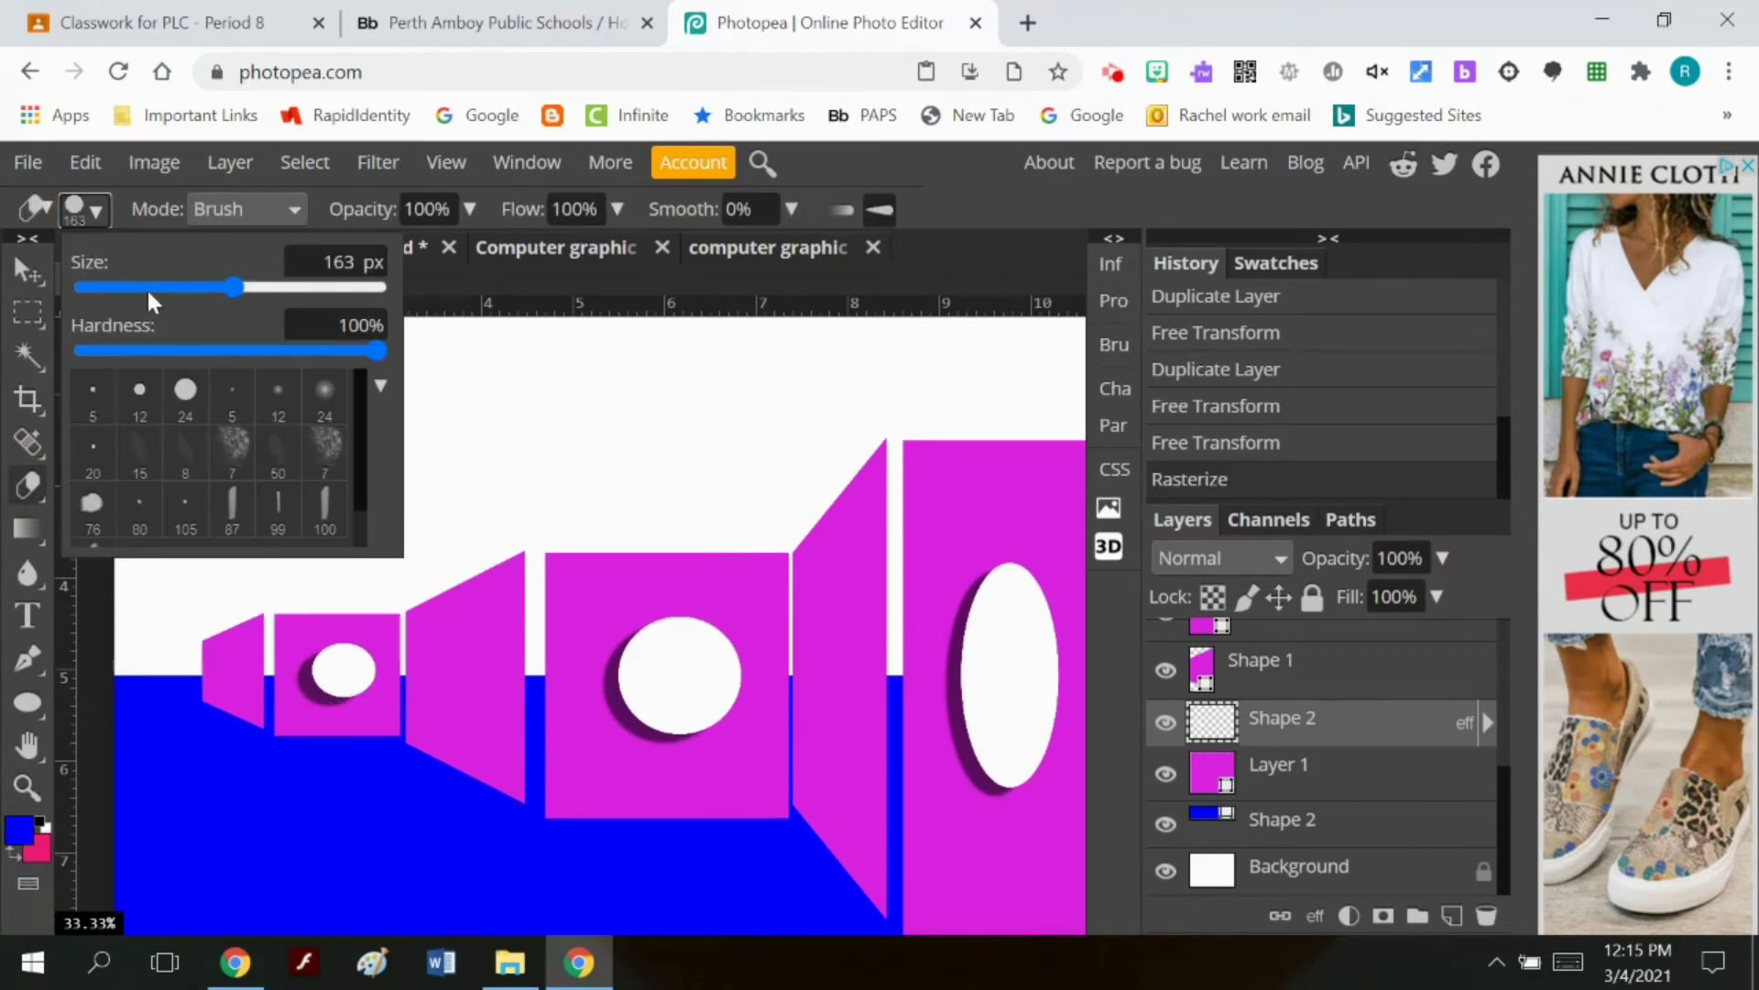
{"action": "mouse_move", "coordinate": [147, 288]}
{"action": "left_mouse_down"}
{"action": "mouse_move", "coordinate": [123, 288]}
{"action": "mouse_move", "coordinate": [150, 288]}
{"action": "left_mouse_up"}
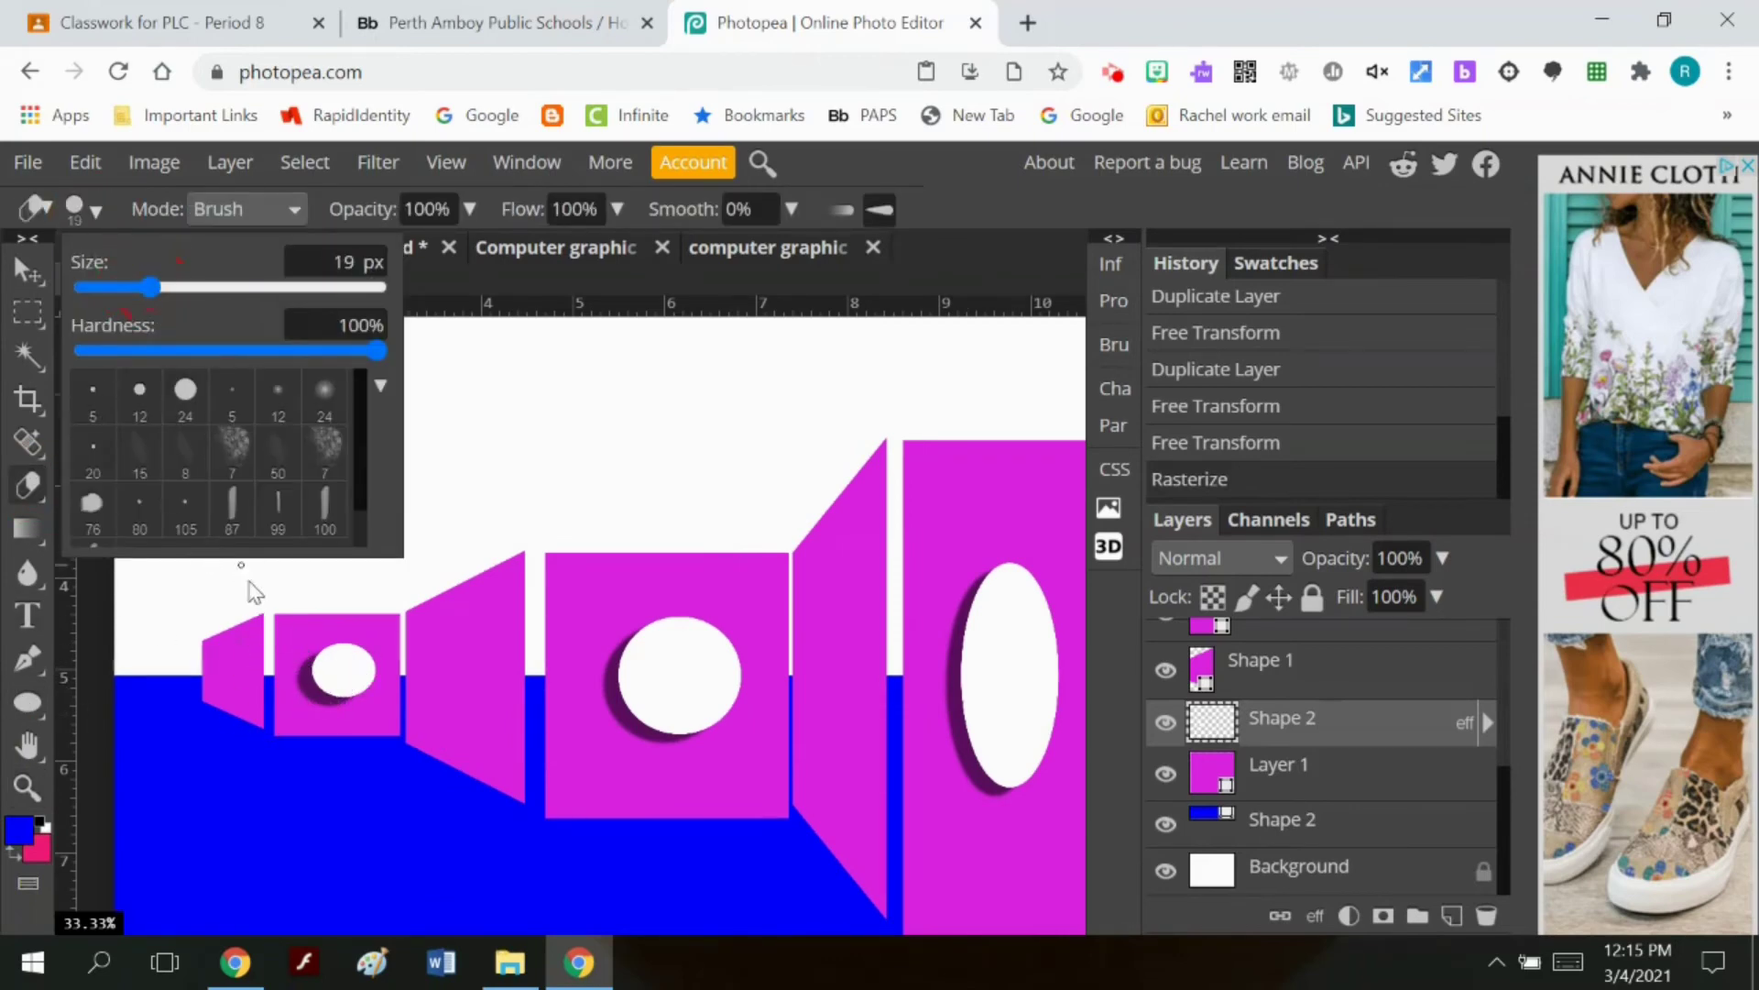
{"action": "left_click", "coordinate": [314, 686]}
{"action": "left_click", "coordinate": [314, 685]}
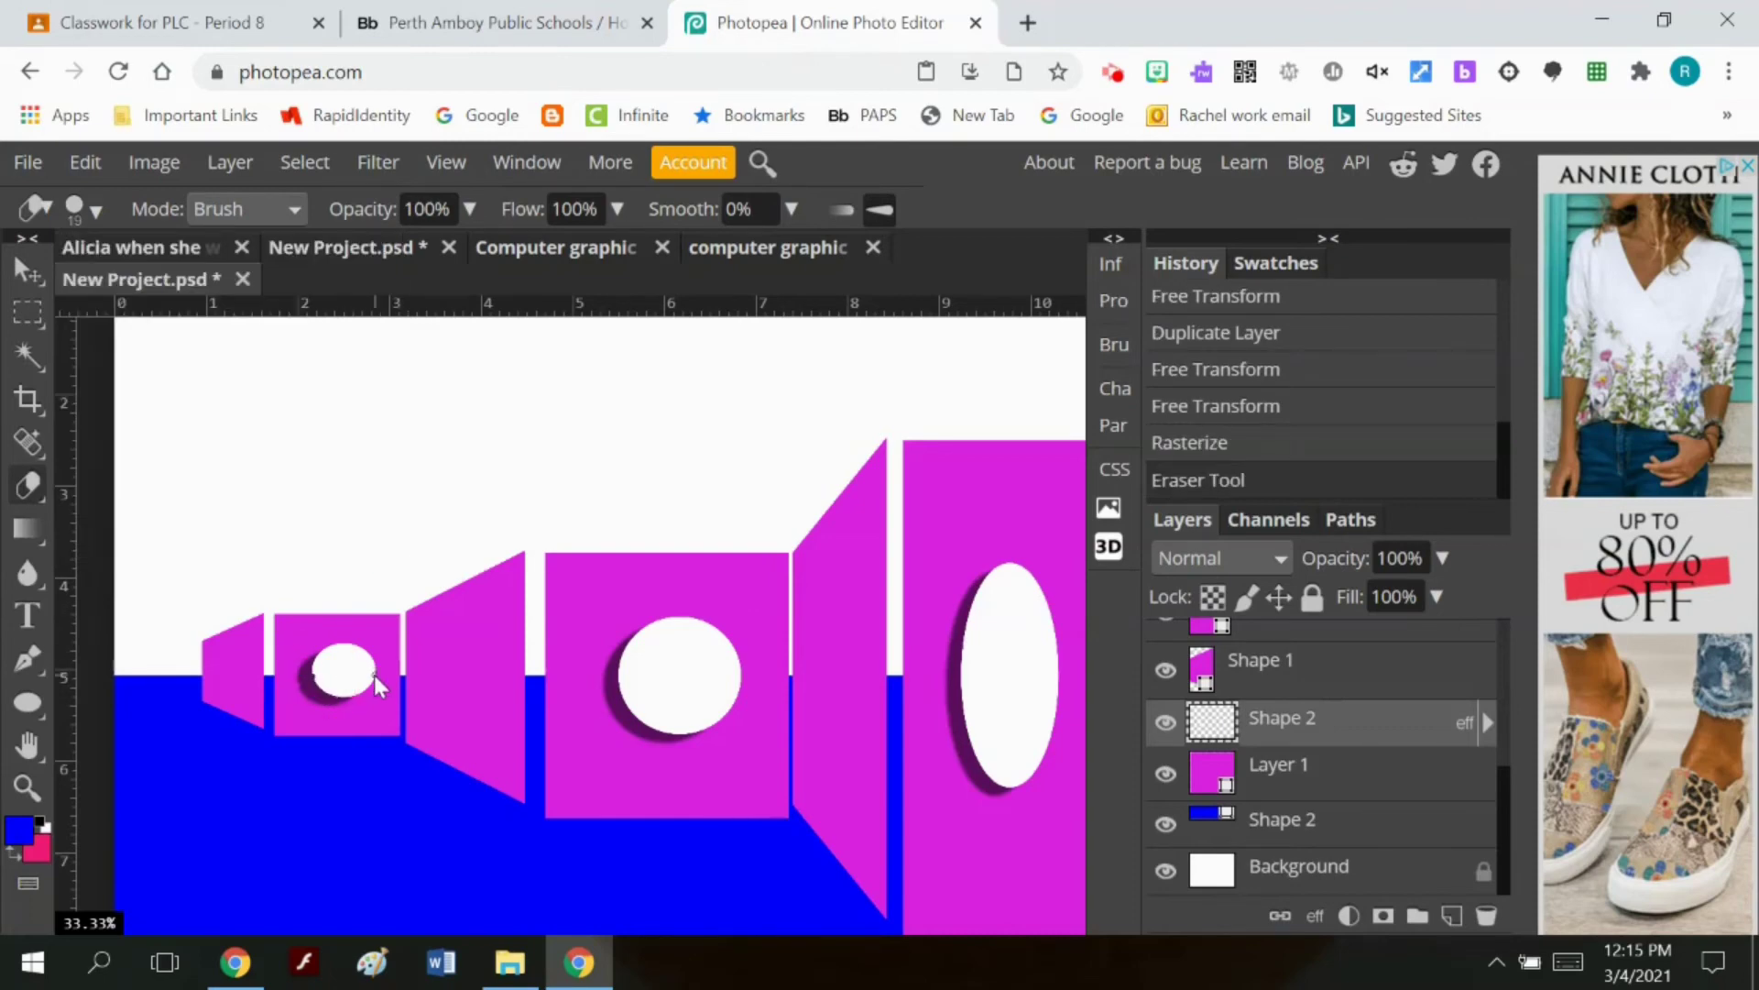
{"action": "left_click_drag", "start_coordinate": [372, 675], "coordinate": [313, 674]}
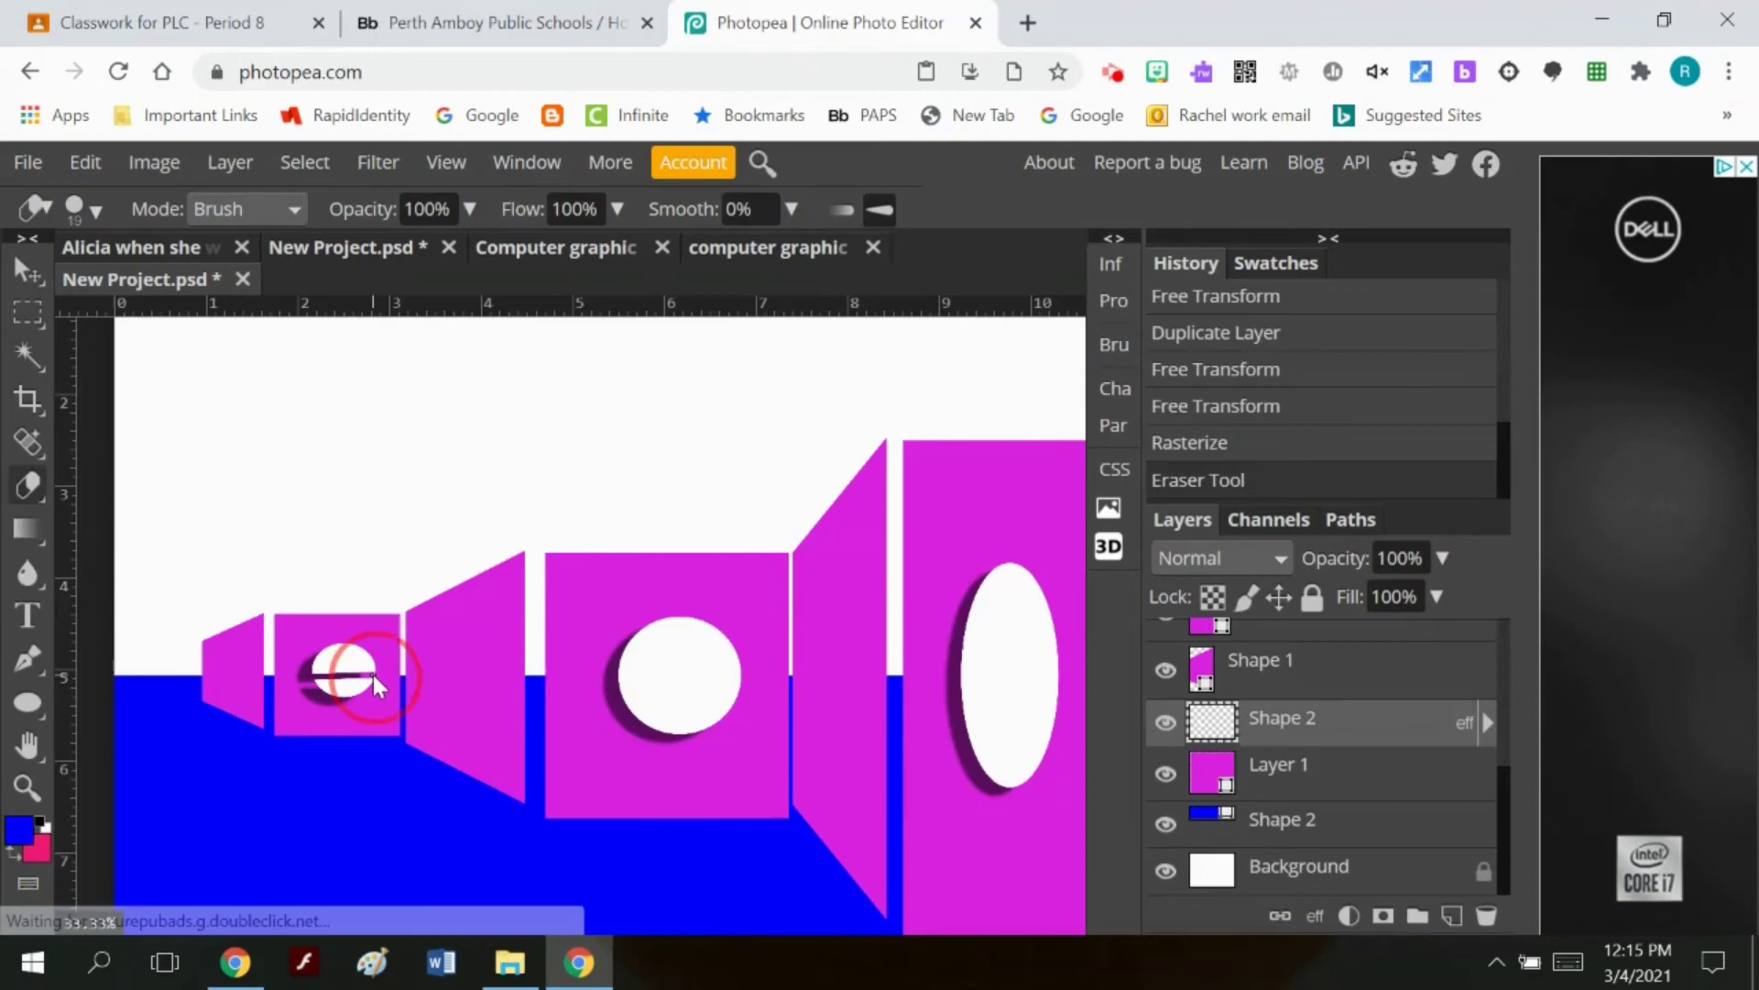
Step: Try selecting parts of the smallest white circle beside the erased strip with the Magic Wand, deselecting each time
{"action": "left_click", "coordinate": [27, 355]}
{"action": "left_click", "coordinate": [325, 680]}
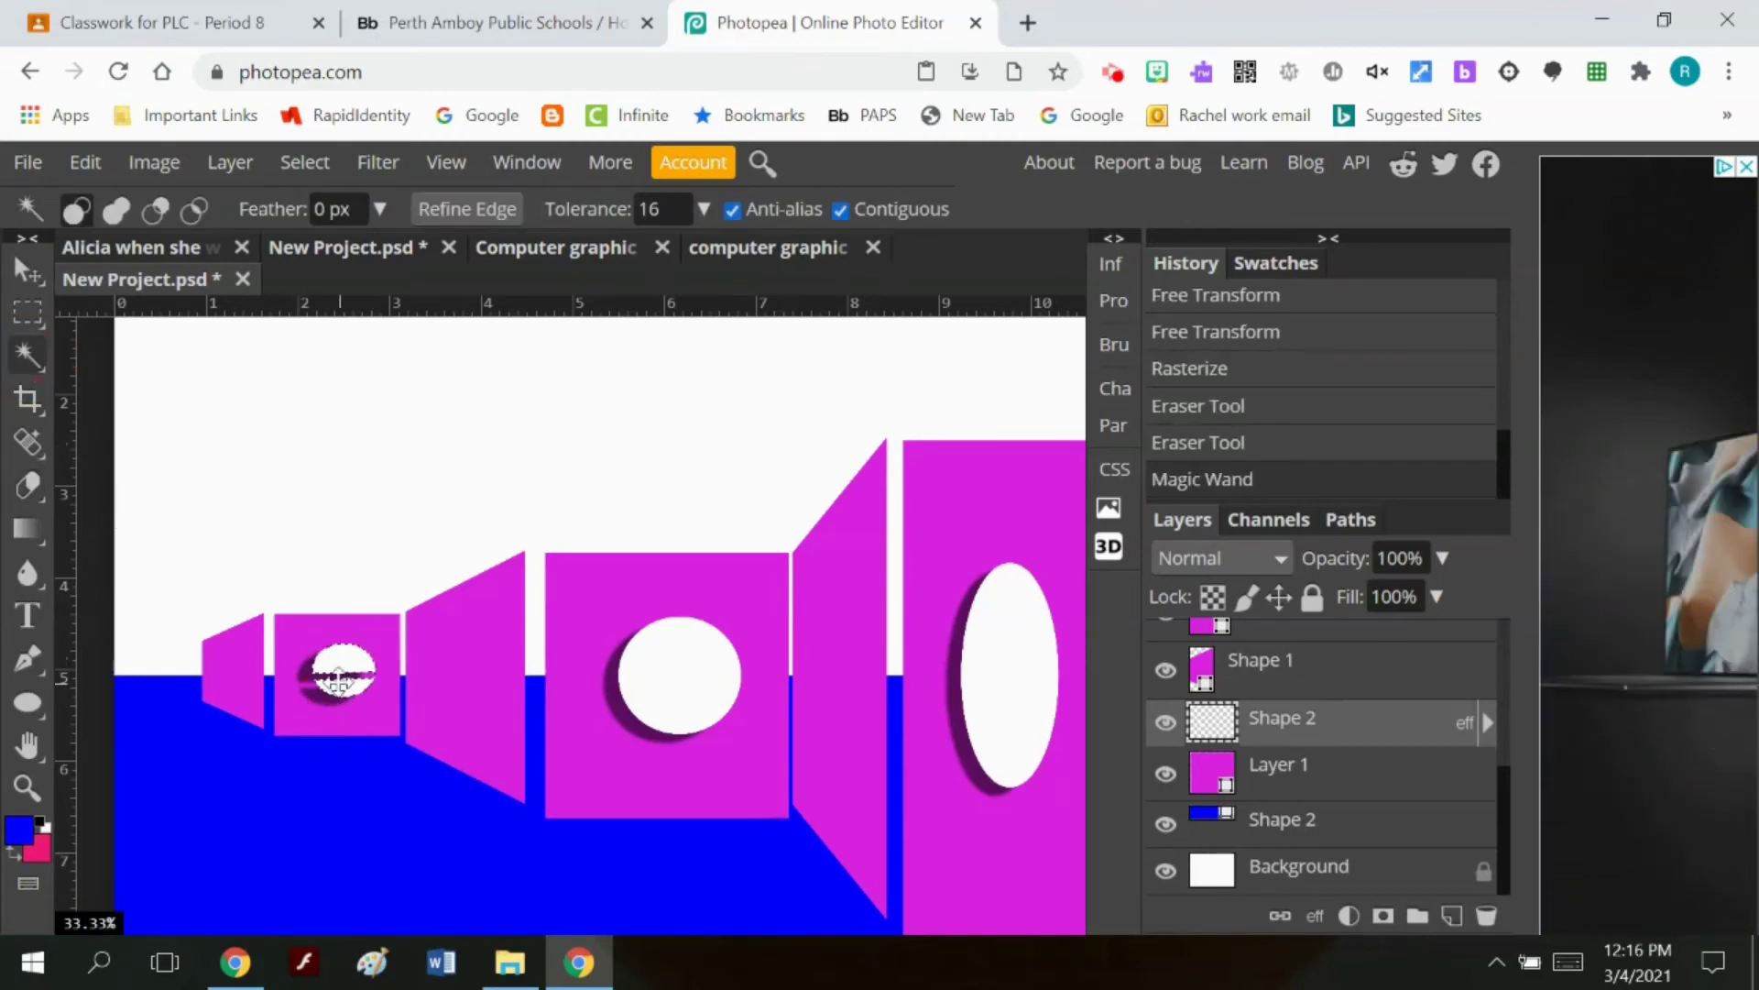
{"action": "key", "text": "ctrl+d"}
{"action": "left_click", "coordinate": [341, 701]}
{"action": "key", "text": "ctrl+d"}
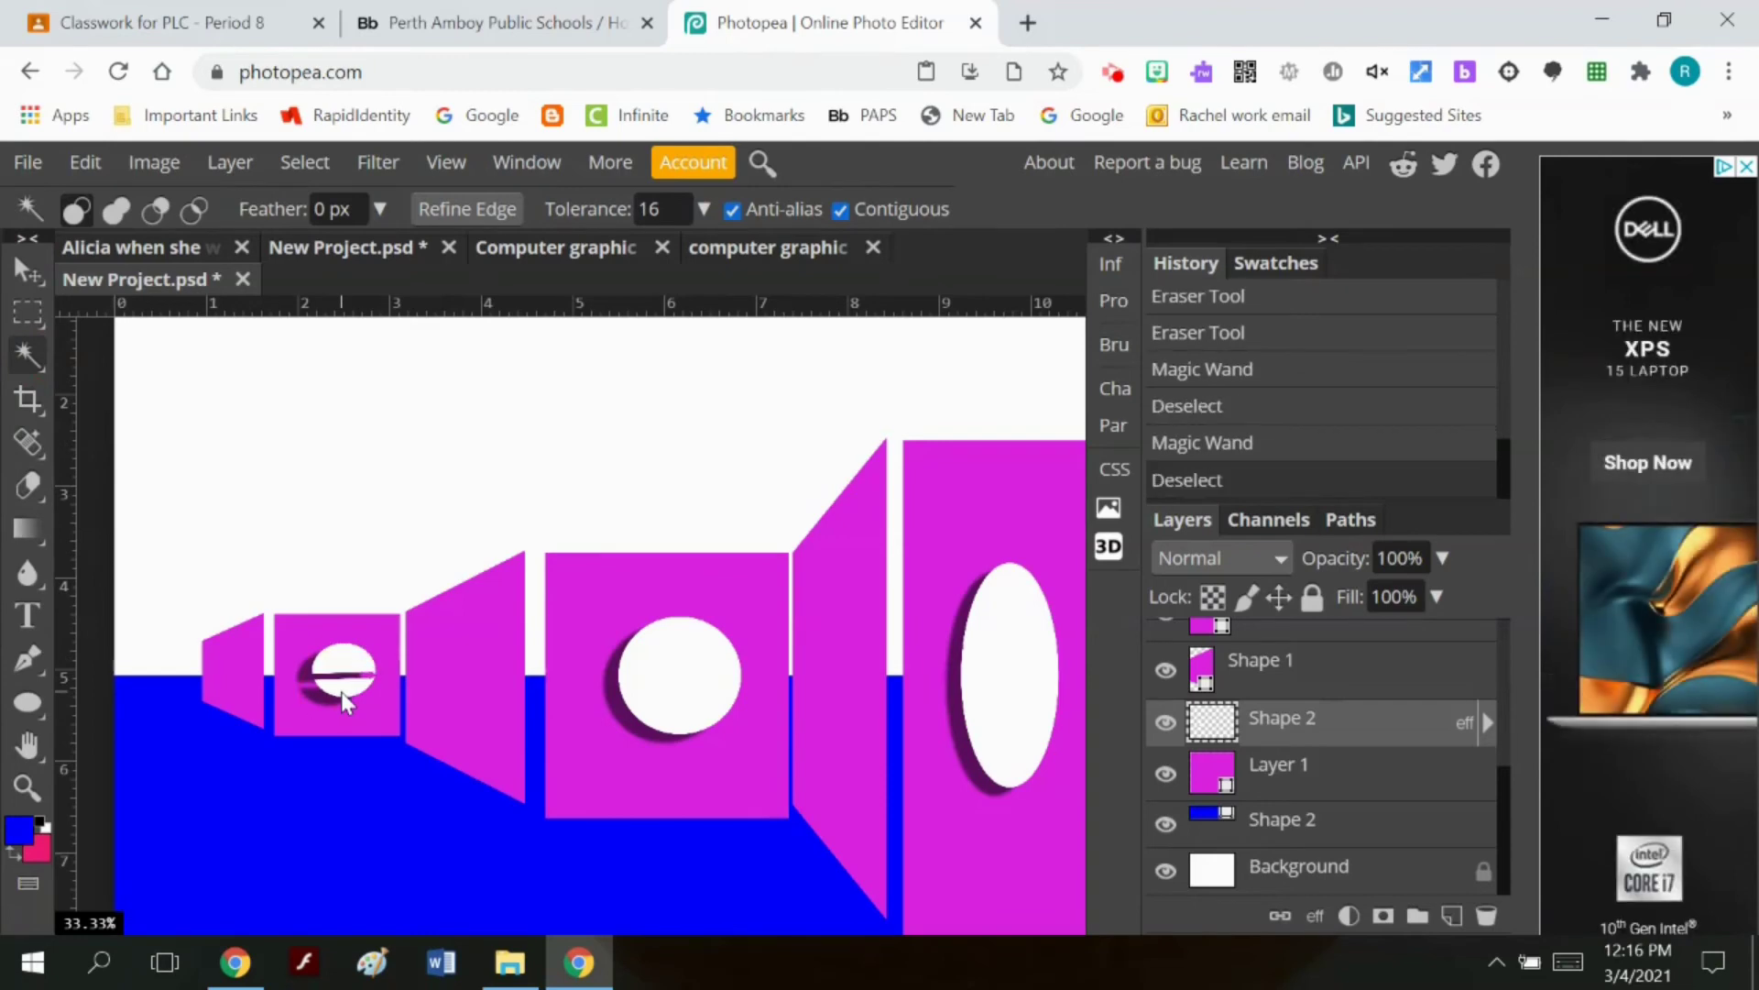
Step: Erase the leftover bridge in the smallest white circle's strip, then select its lower half with the Magic Wand and delete it
{"action": "left_click", "coordinate": [363, 694]}
{"action": "key", "text": "ctrl+d"}
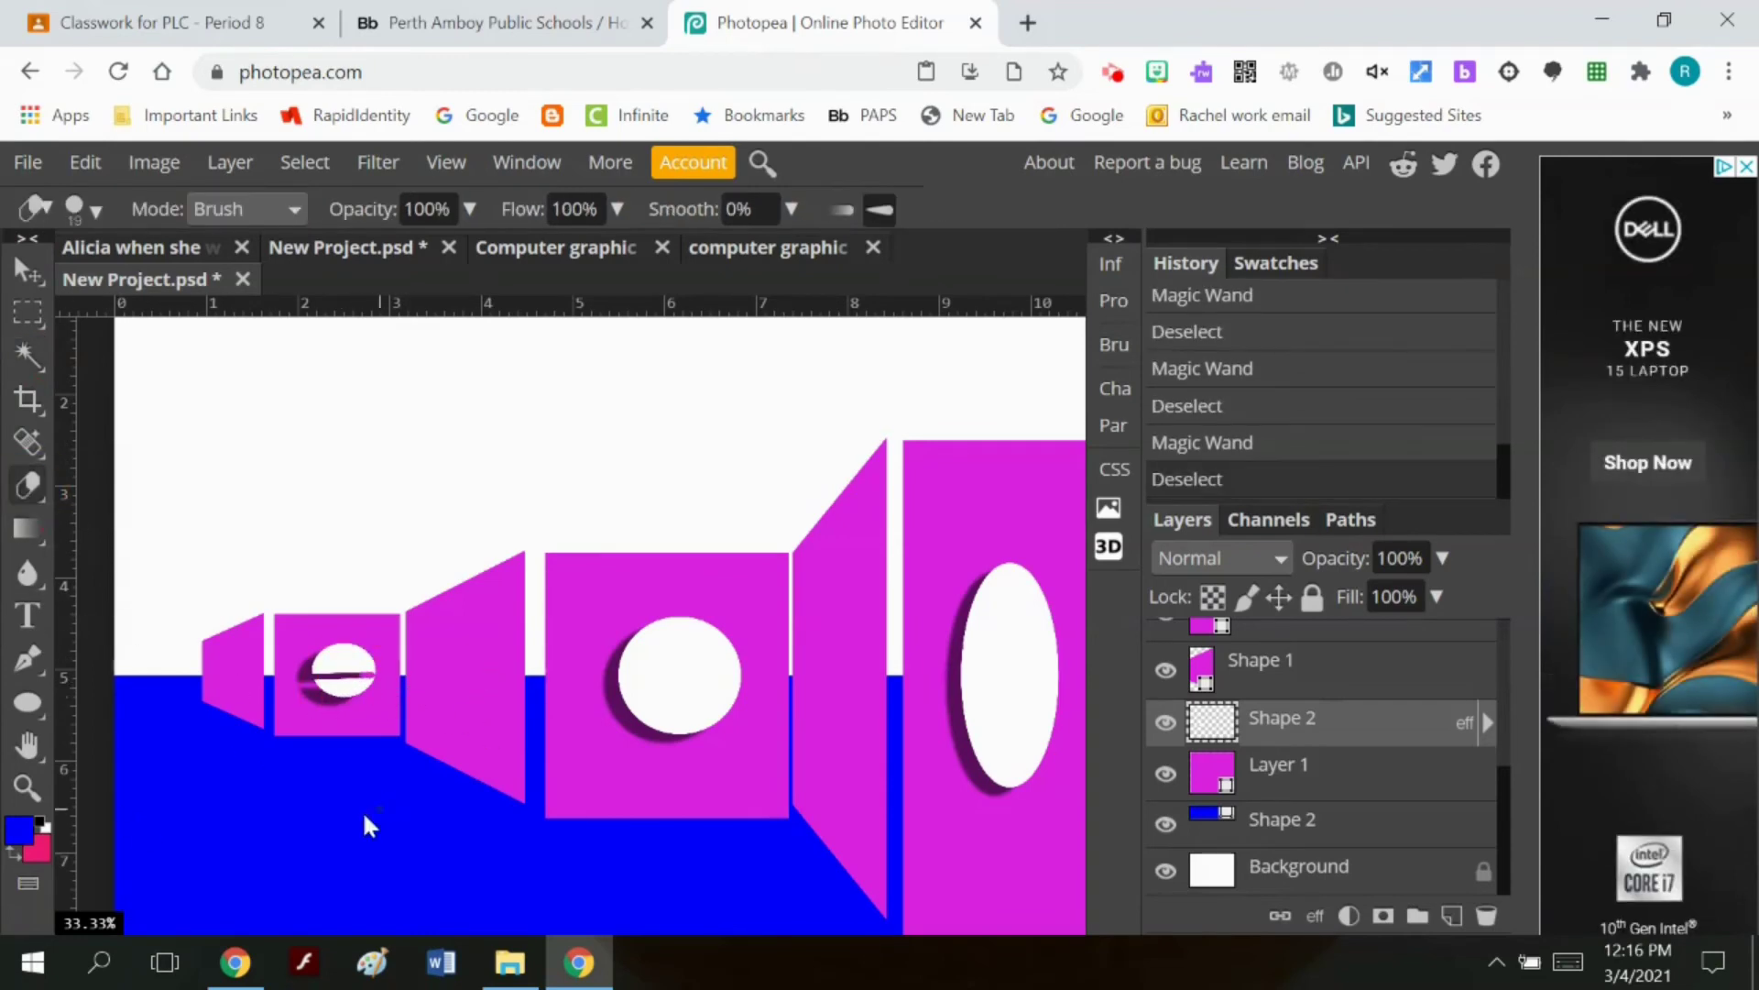
{"action": "left_click", "coordinate": [374, 675]}
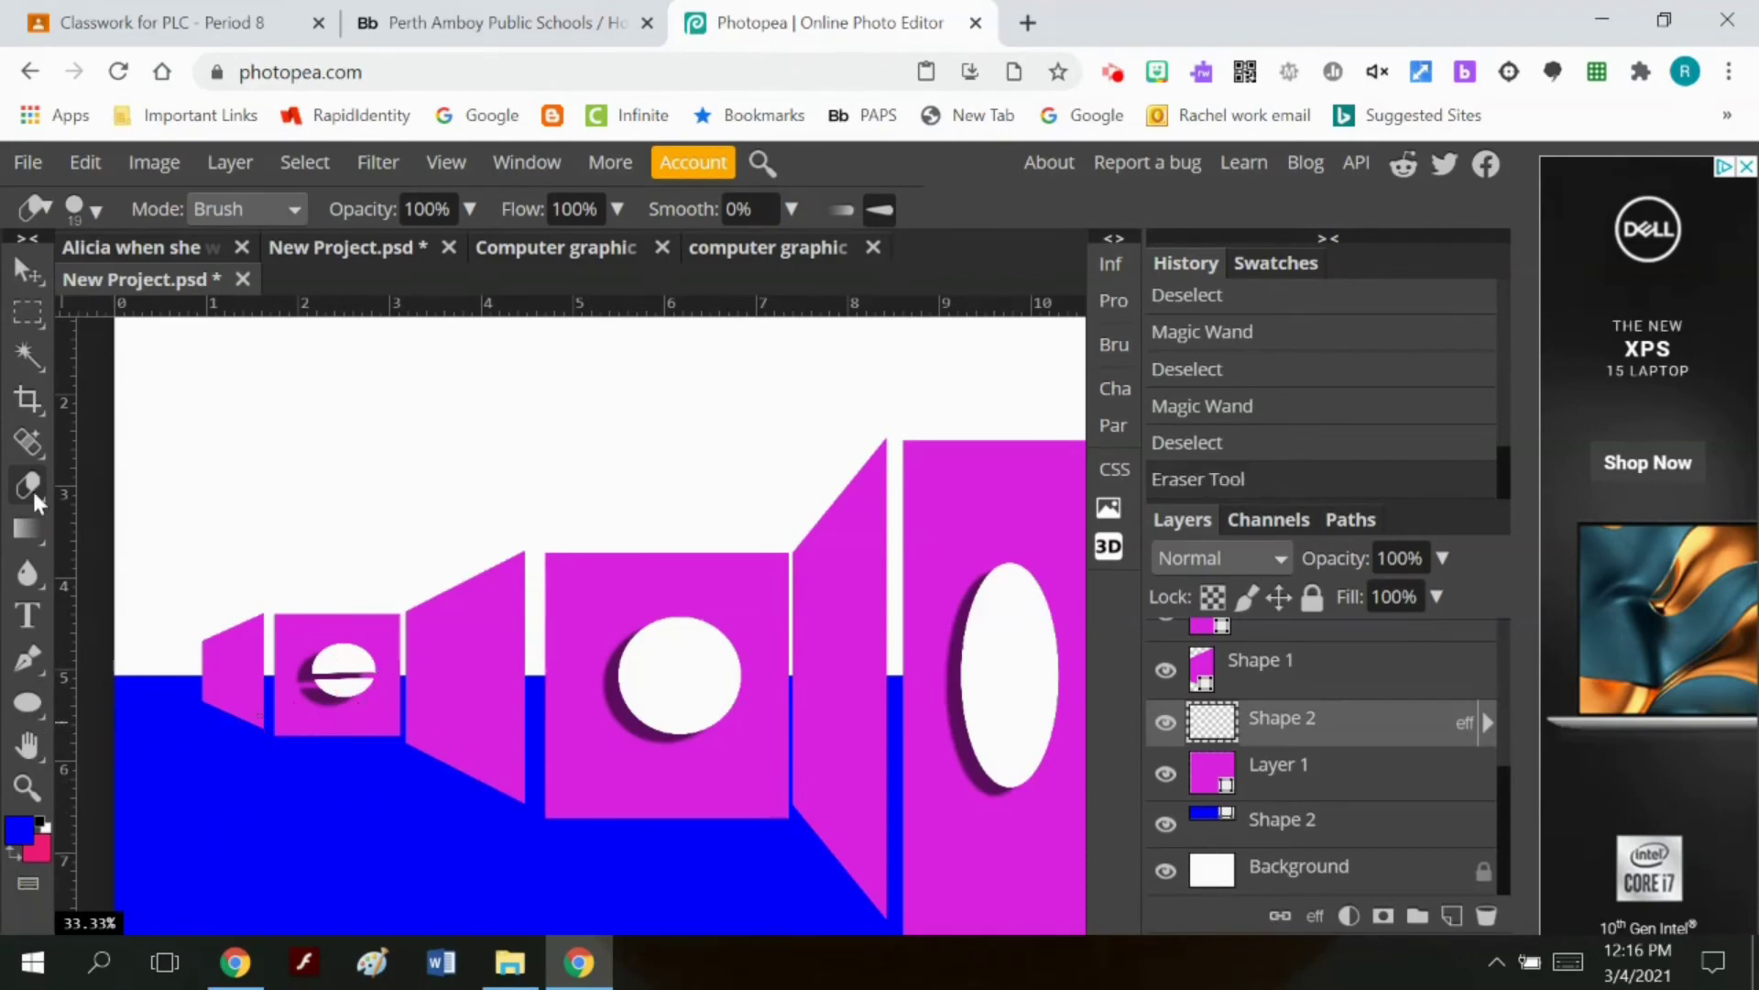
{"action": "left_click", "coordinate": [29, 354]}
{"action": "left_click", "coordinate": [344, 693]}
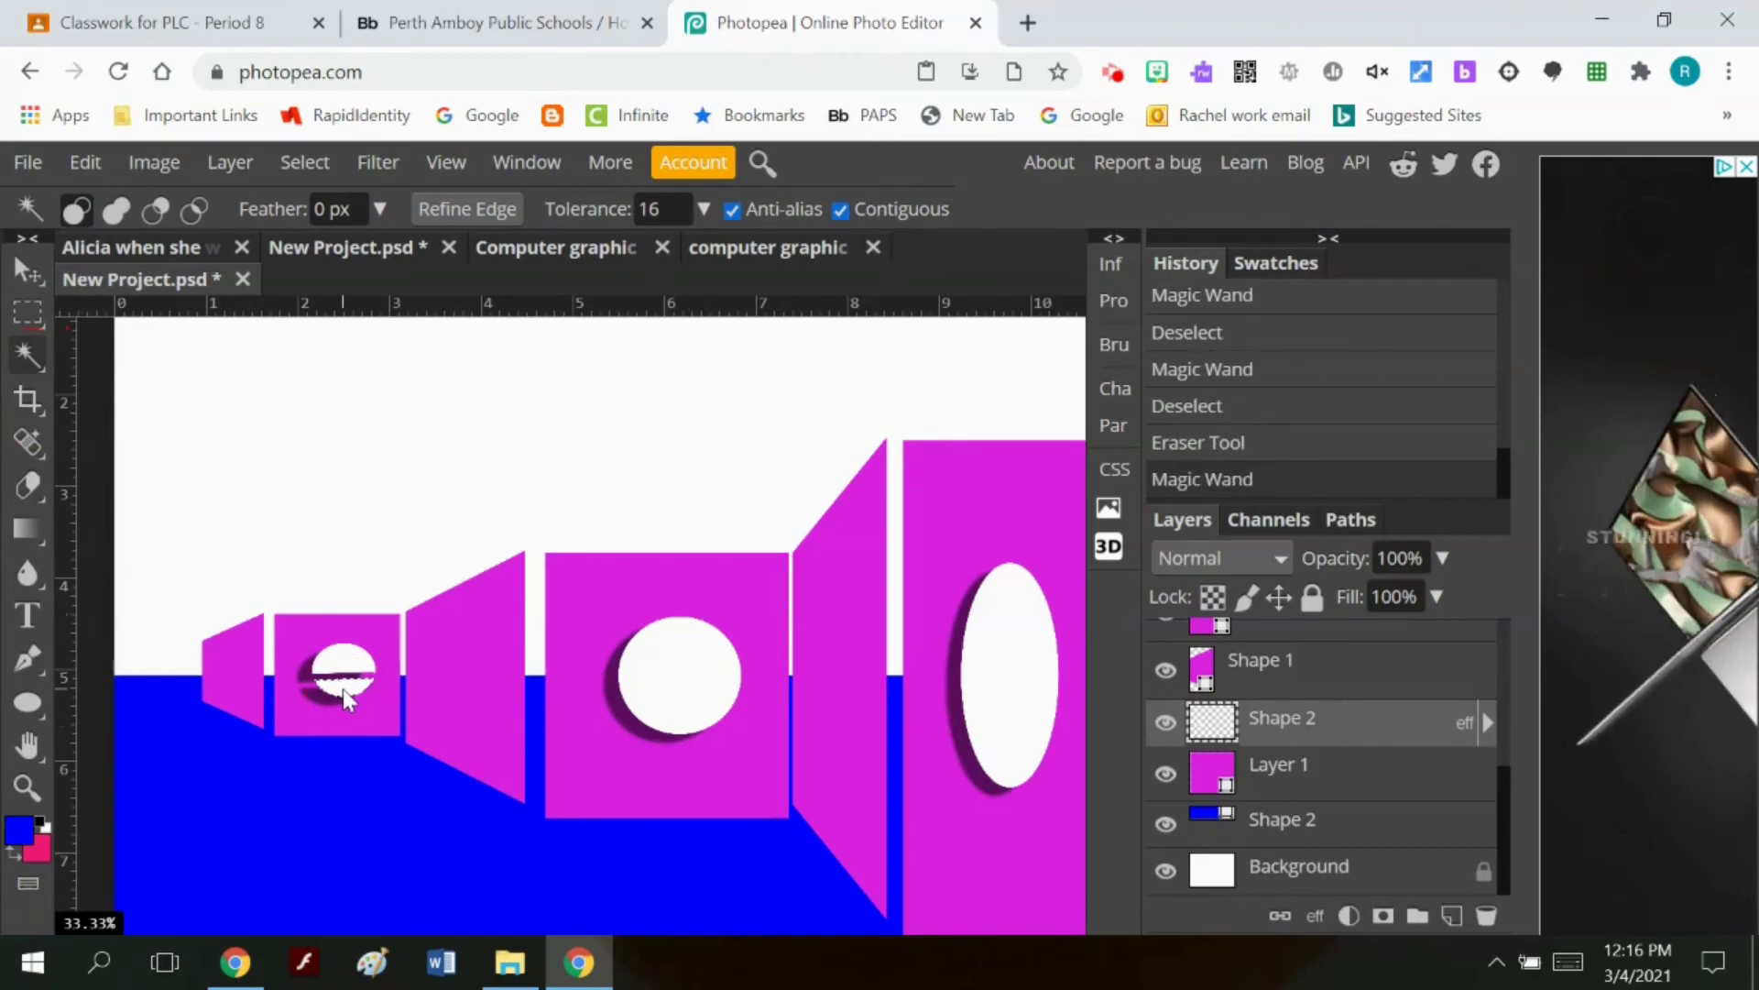
{"action": "key", "text": "Delete"}
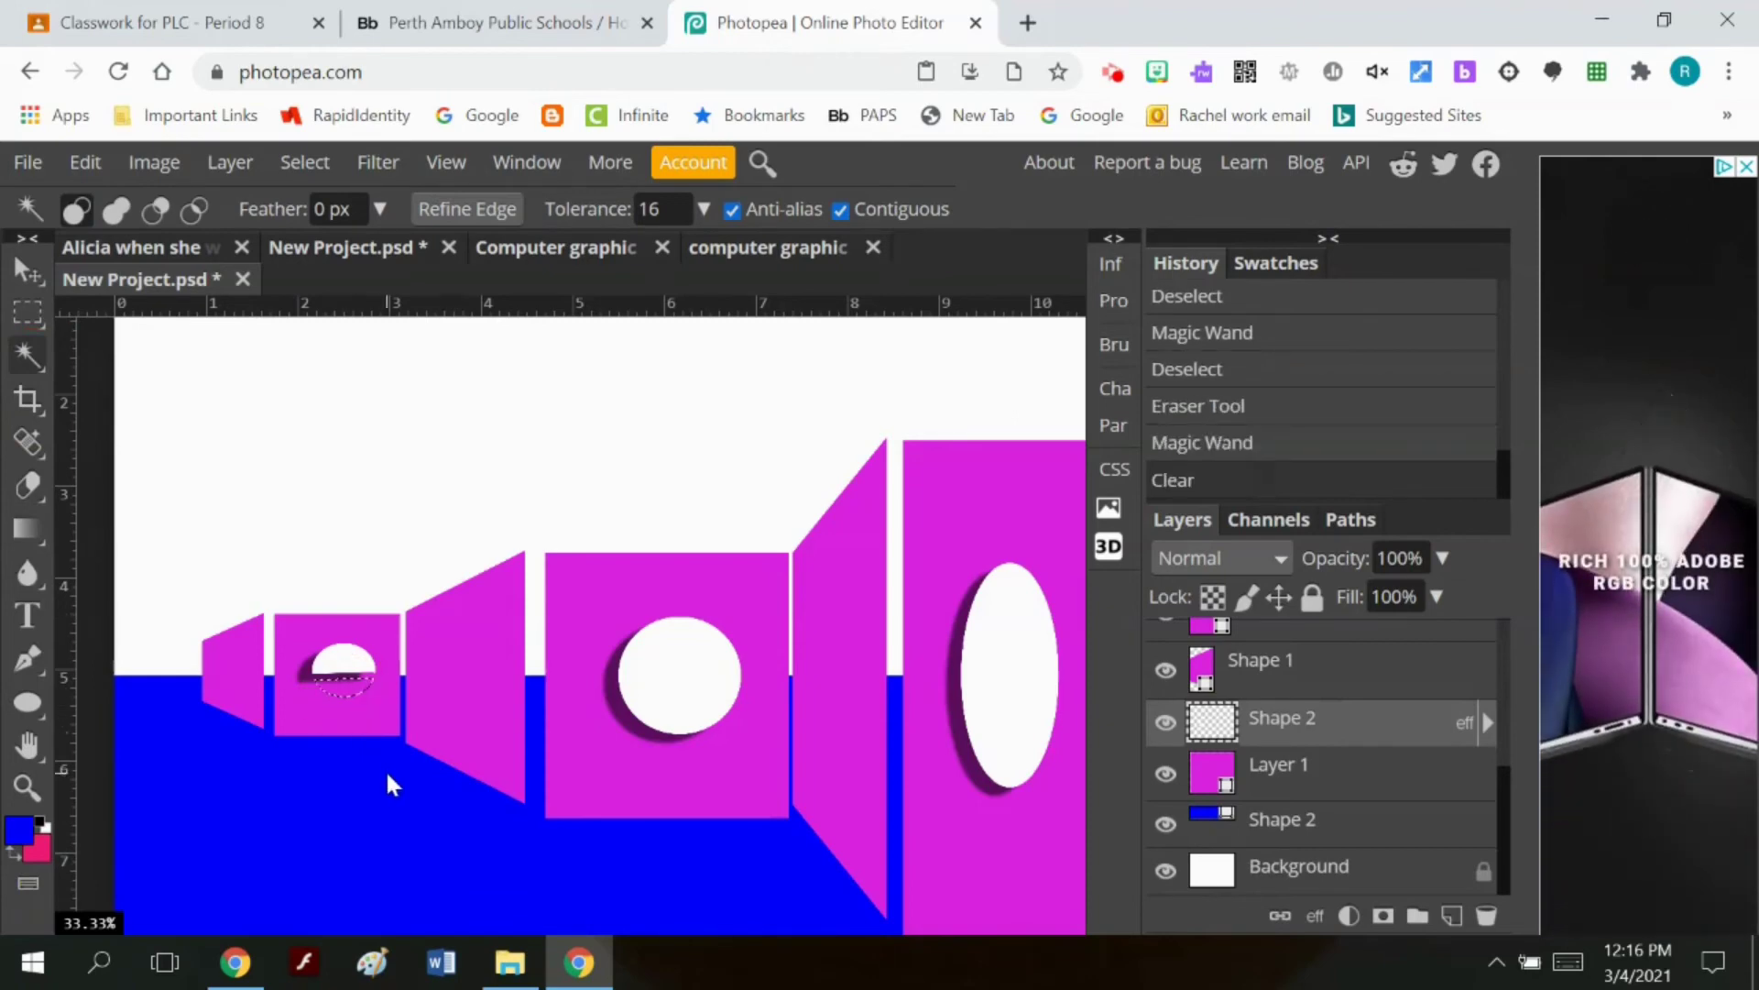
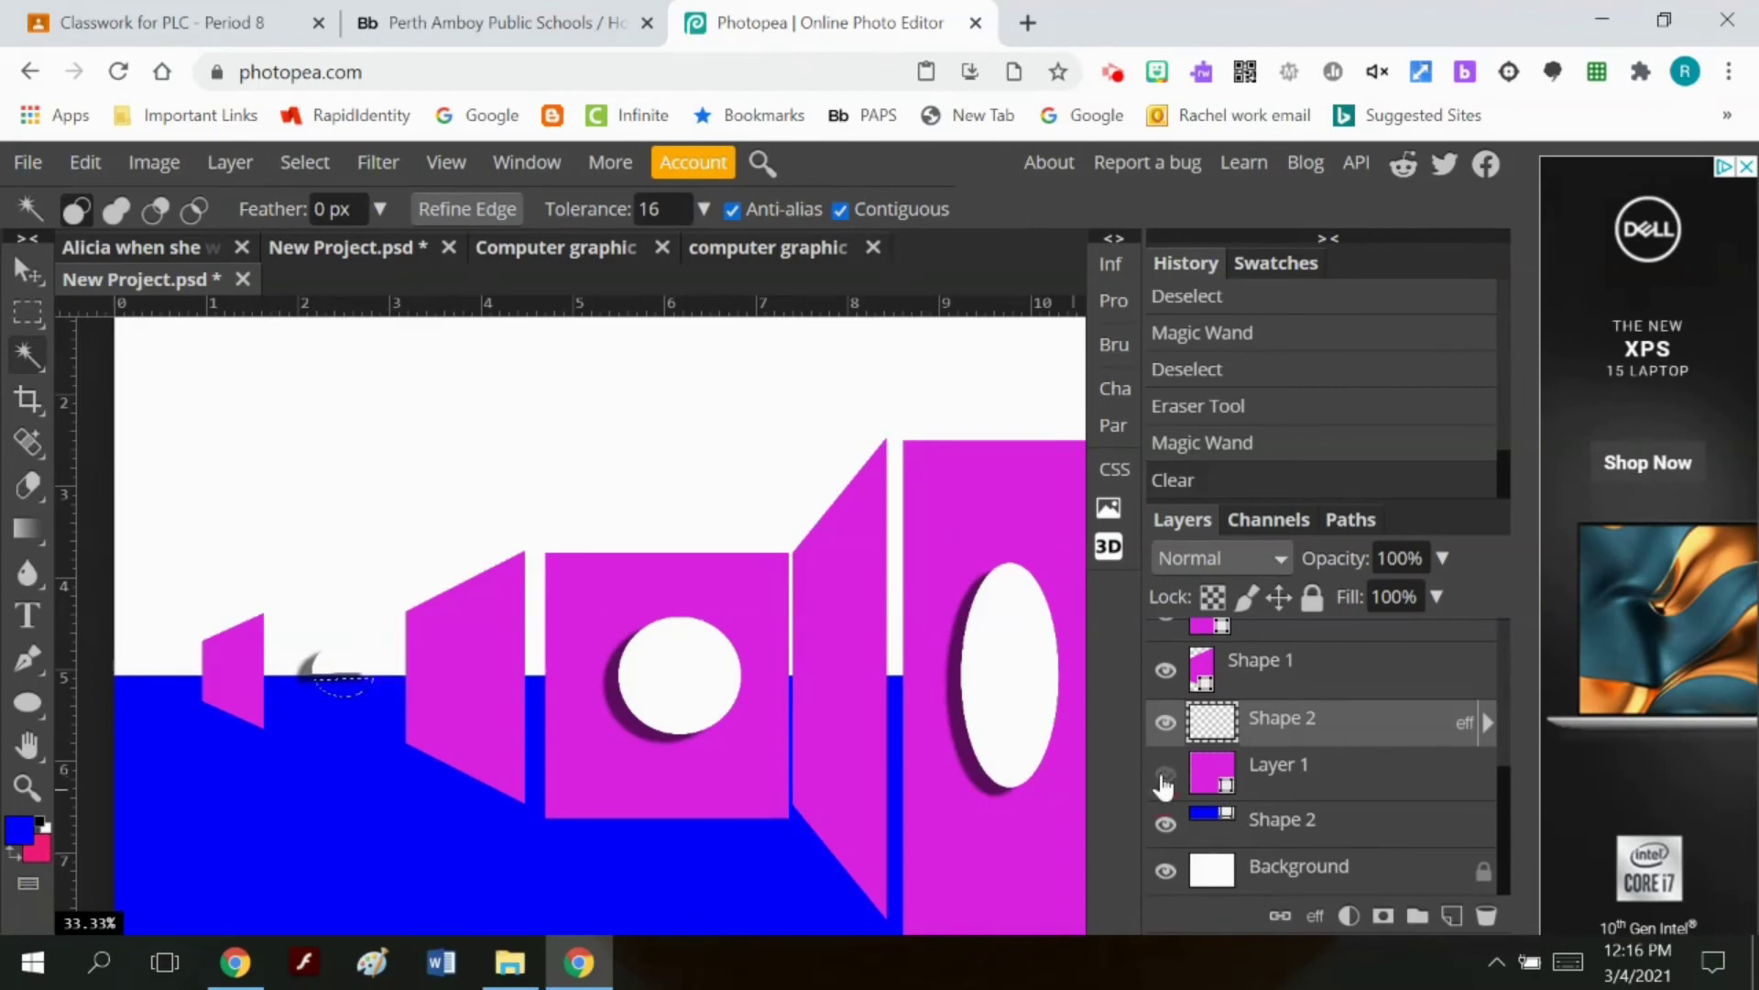
Step: Duplicate the Shape 2 layer holding the remaining upper half of the smallest white circle
{"action": "left_click", "coordinate": [1228, 781]}
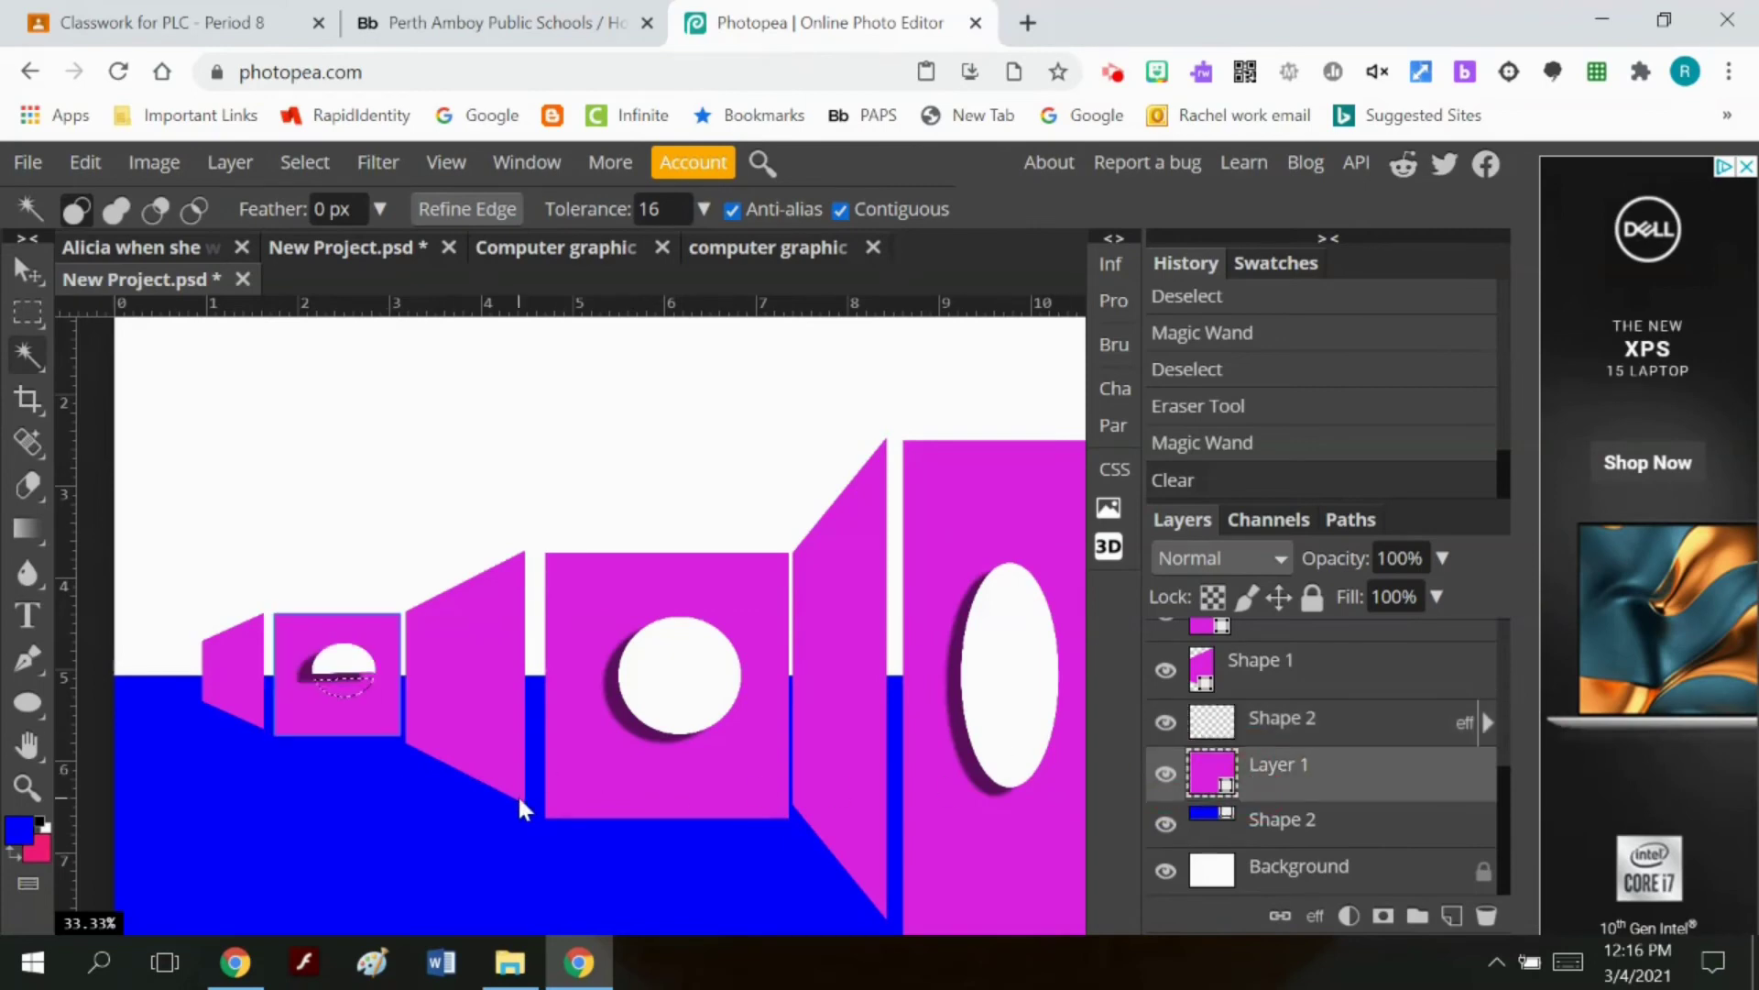
{"action": "left_click", "coordinate": [1239, 724]}
{"action": "left_click", "coordinate": [229, 162]}
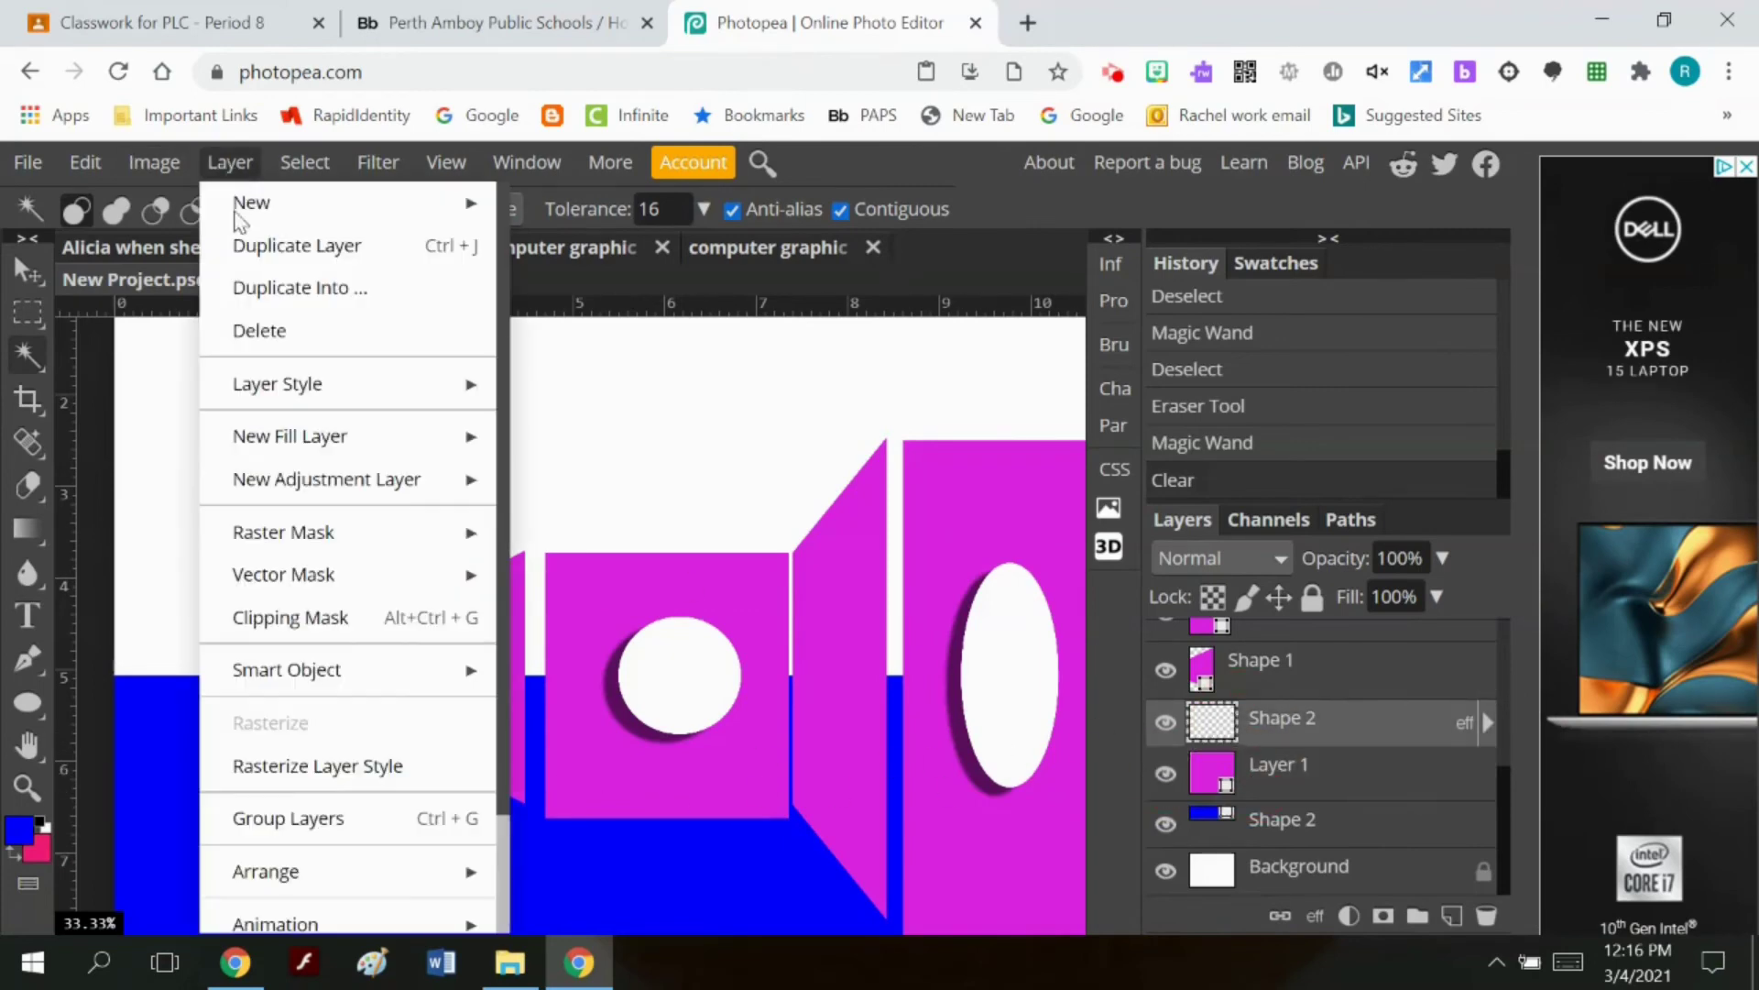
{"action": "left_click", "coordinate": [310, 247]}
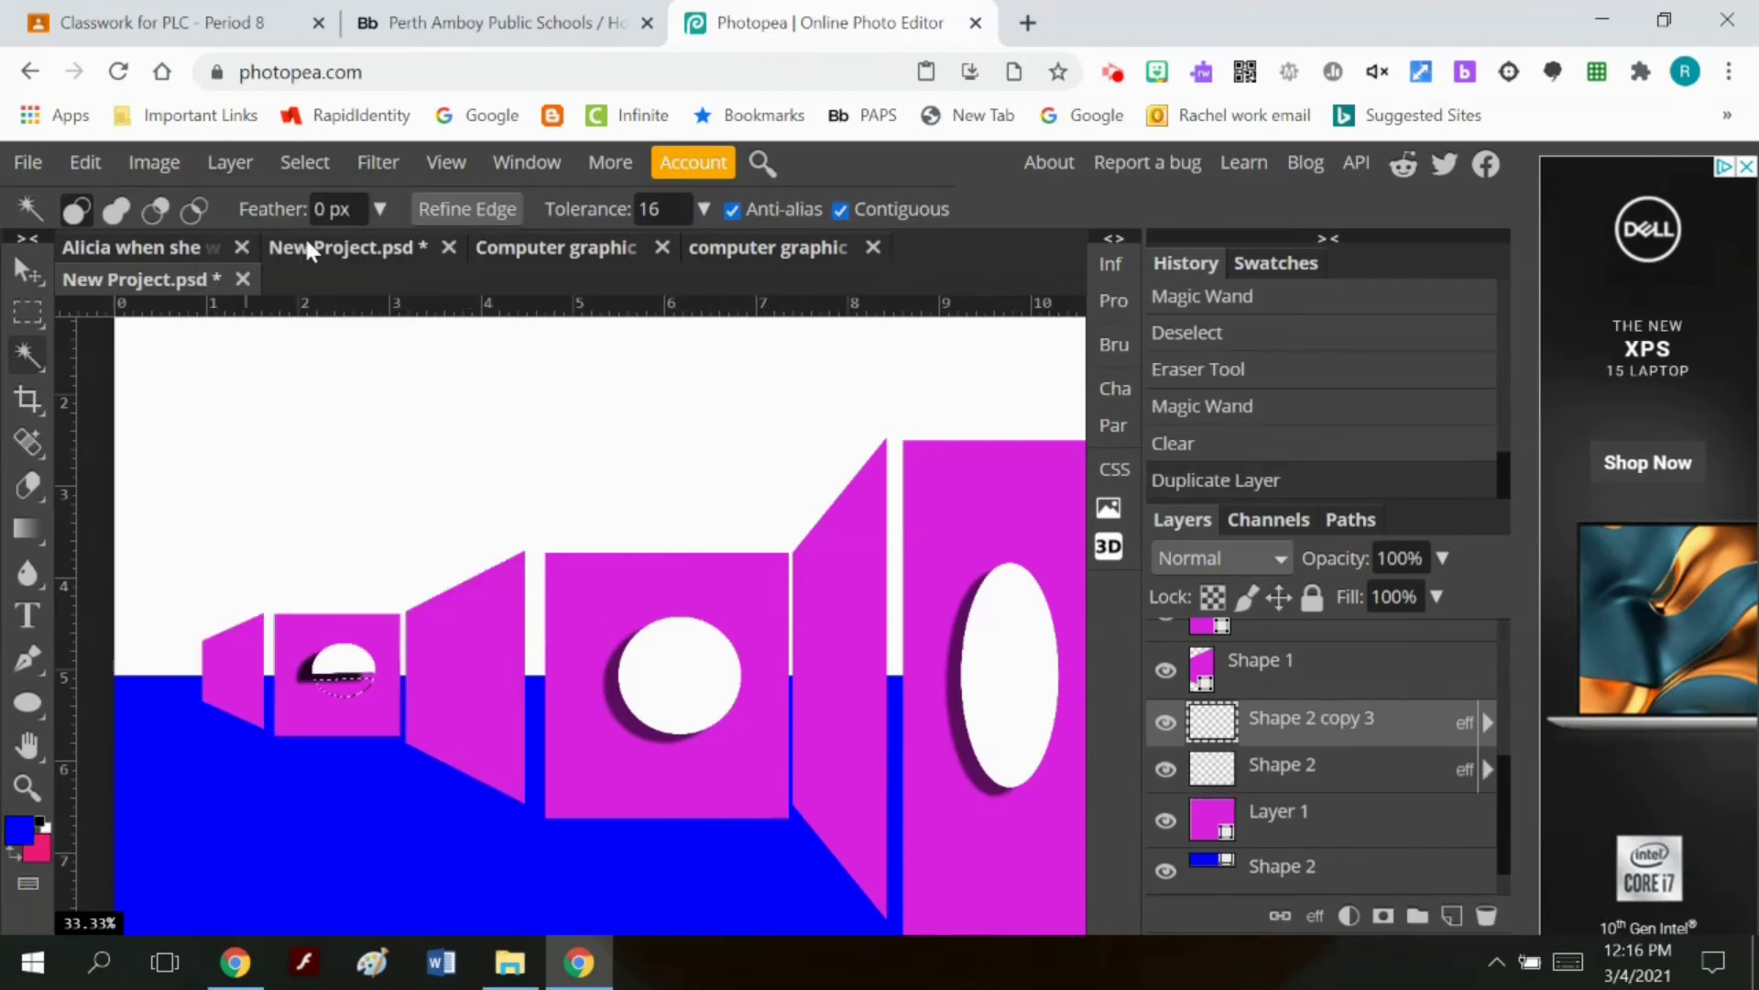
Step: Try to flip the duplicated half circle vertically
{"action": "left_click", "coordinate": [237, 171]}
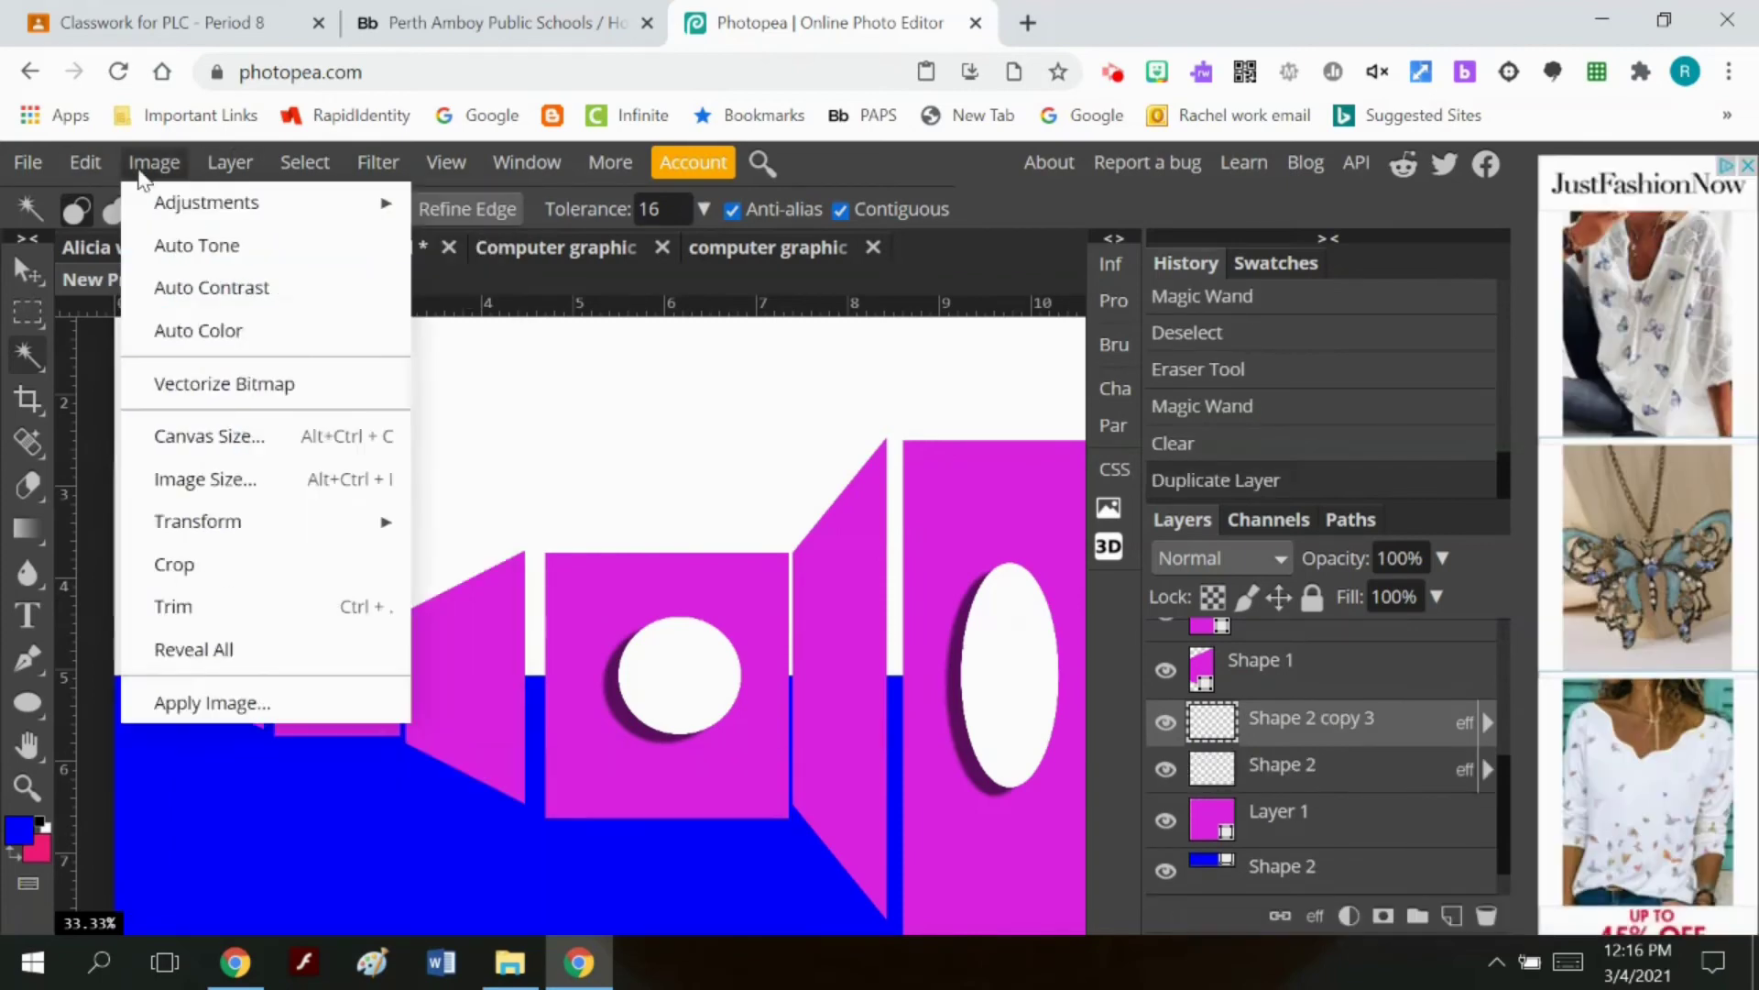
{"action": "mouse_move", "coordinate": [85, 162]}
{"action": "mouse_move", "coordinate": [216, 834]}
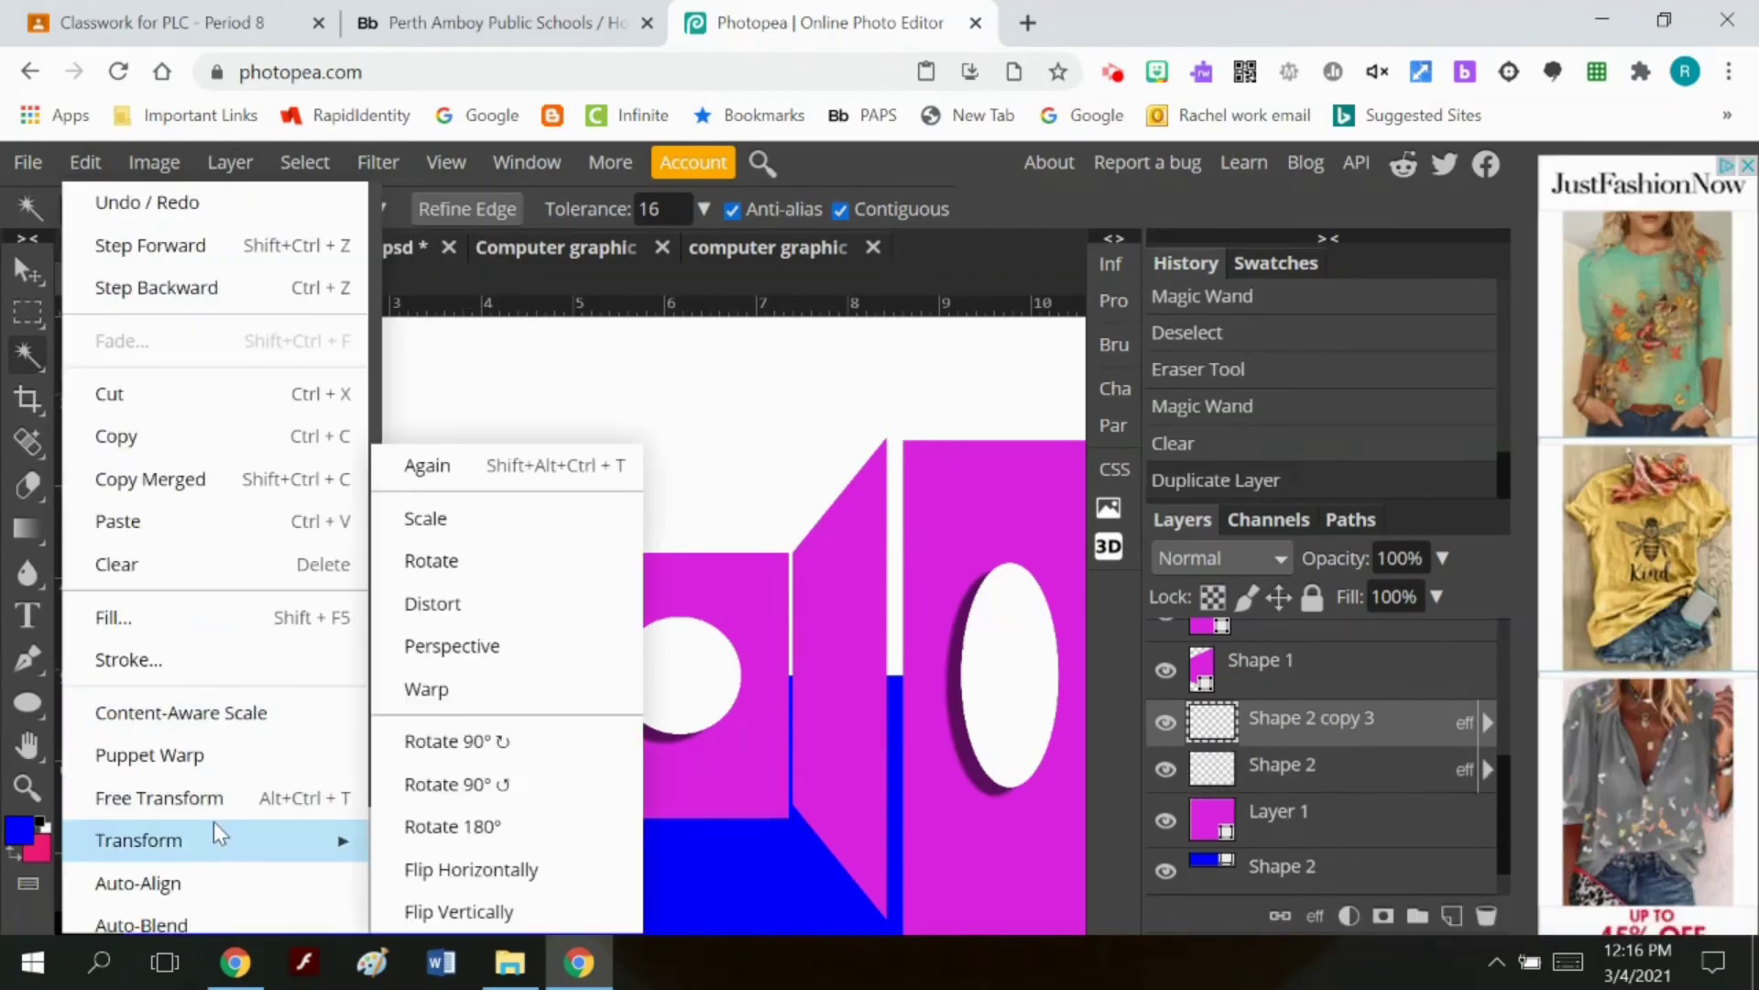
{"action": "left_click", "coordinate": [508, 907]}
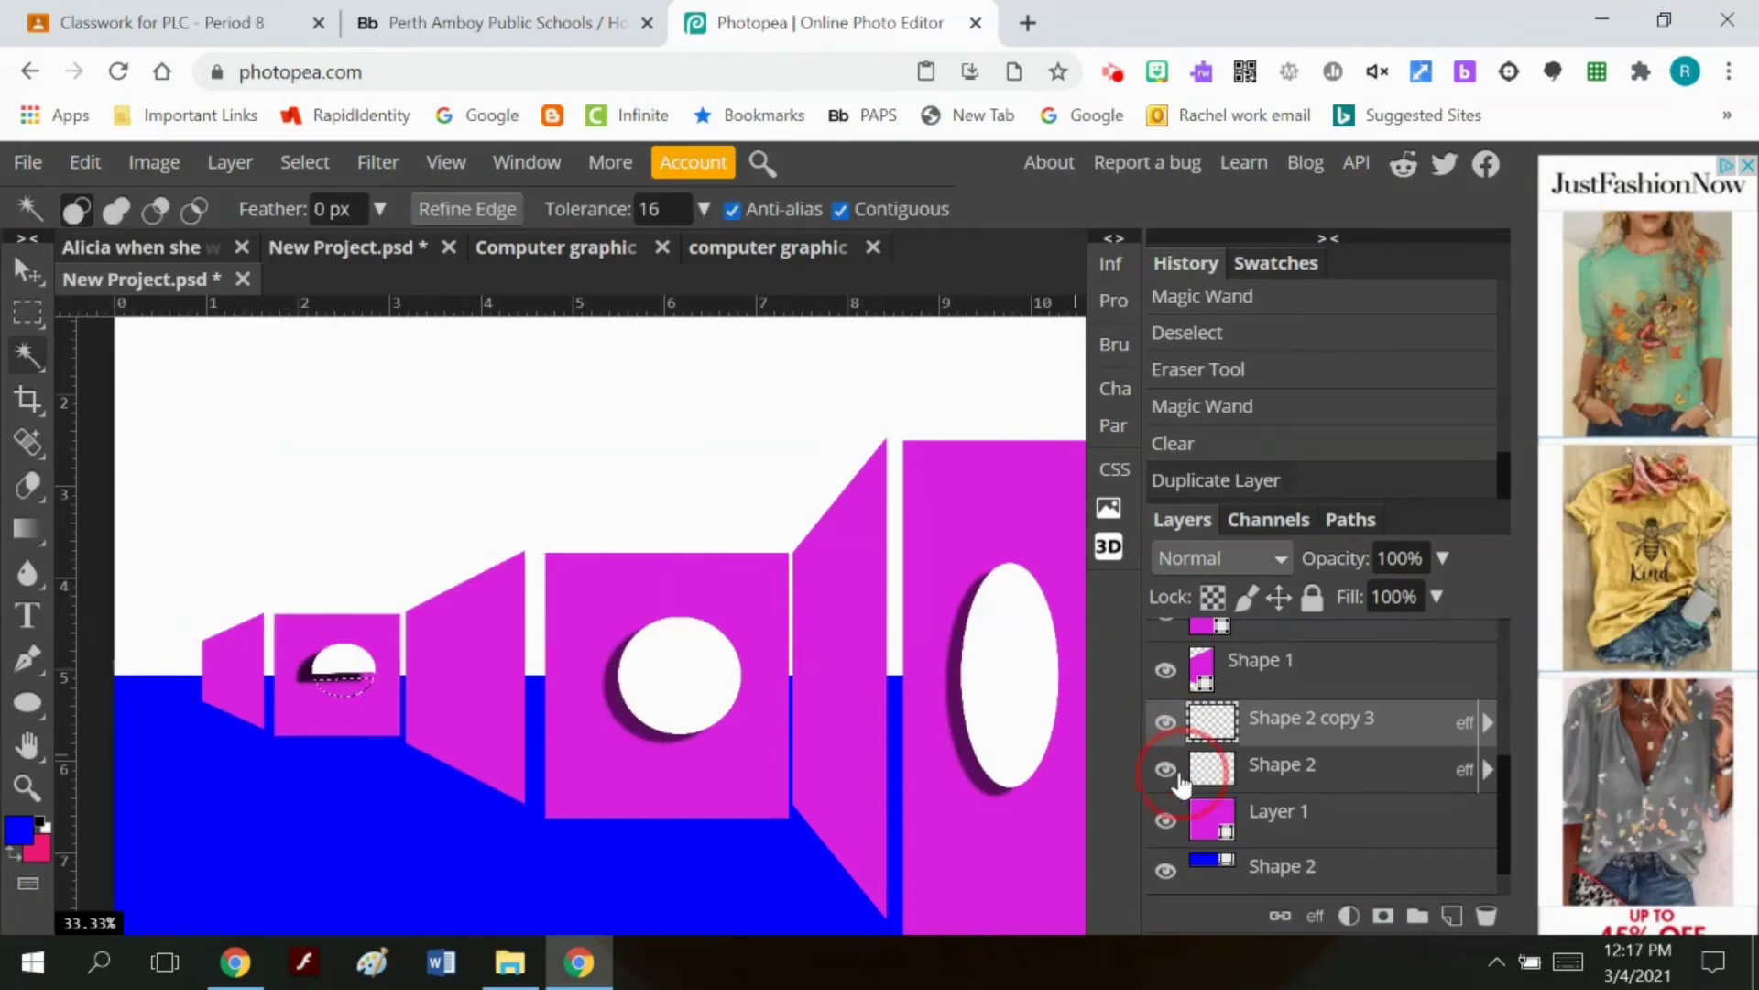
Step: Clear the active selection and hide the Shape 2 copy 3 layer
{"action": "left_click", "coordinate": [304, 162]}
{"action": "left_click", "coordinate": [349, 243]}
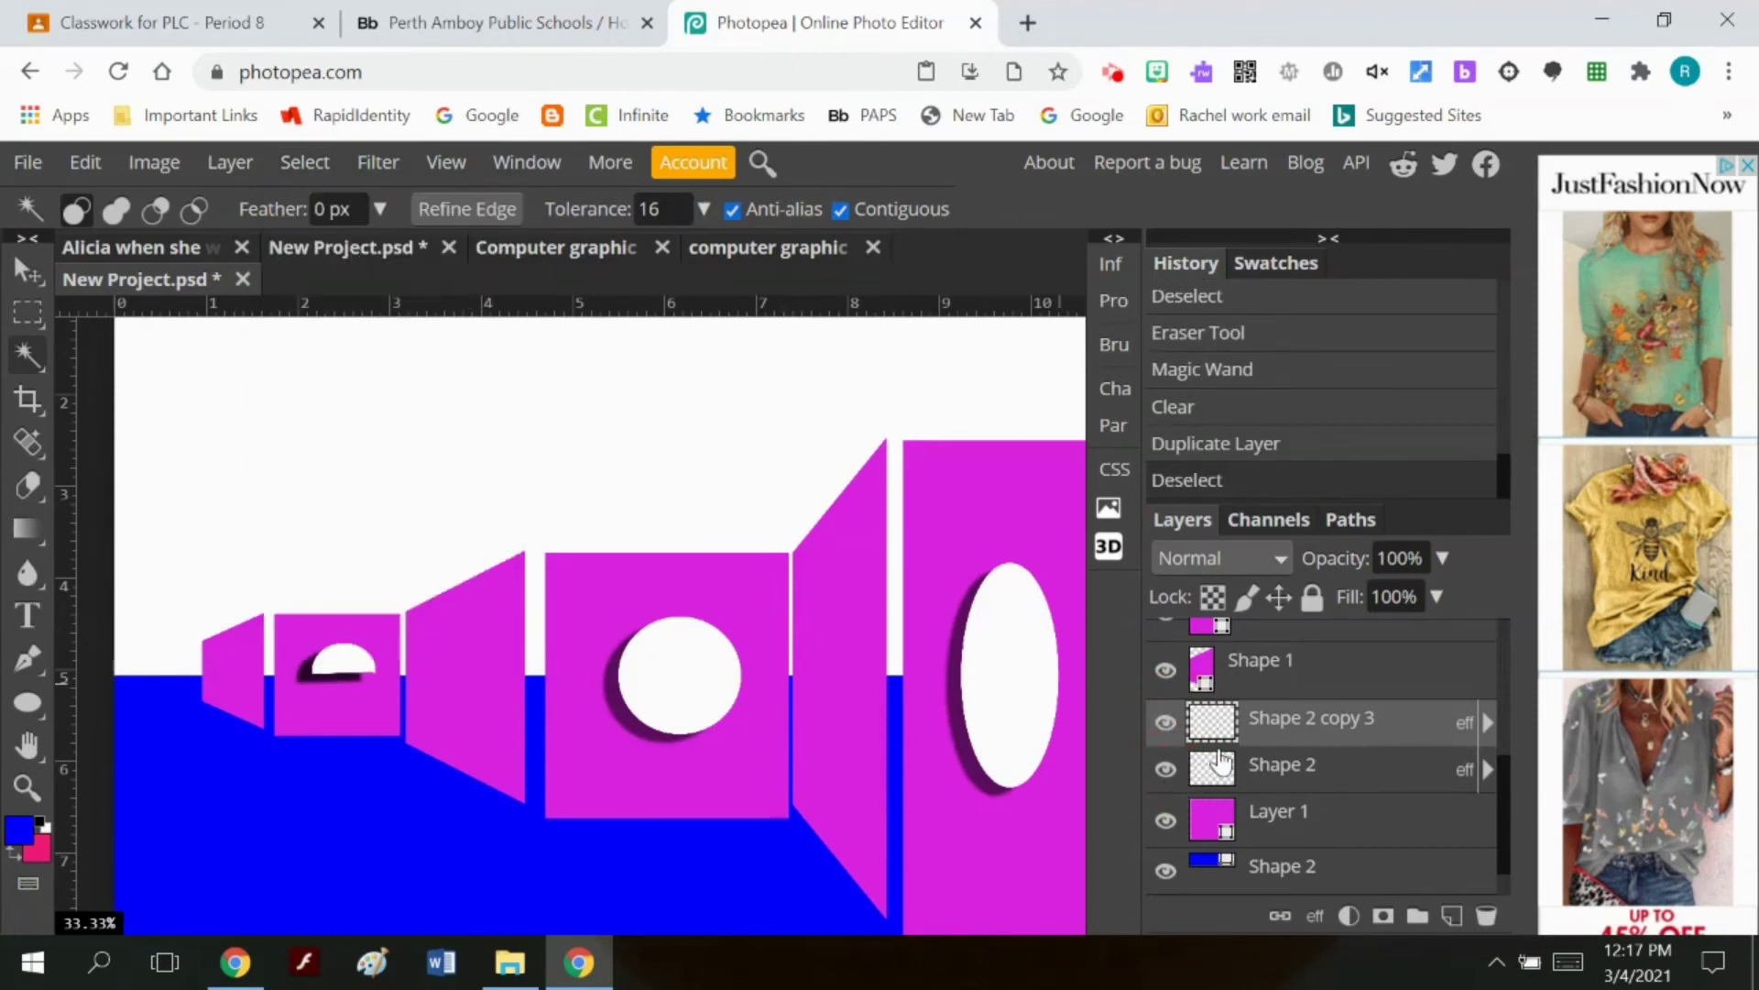
{"action": "scroll", "coordinate": [1220, 761], "scroll_direction": "up", "scroll_amount": 2}
{"action": "left_click", "coordinate": [1167, 825]}
{"action": "left_click", "coordinate": [1167, 825]}
{"action": "scroll", "coordinate": [1216, 824], "scroll_direction": "down", "scroll_amount": 3}
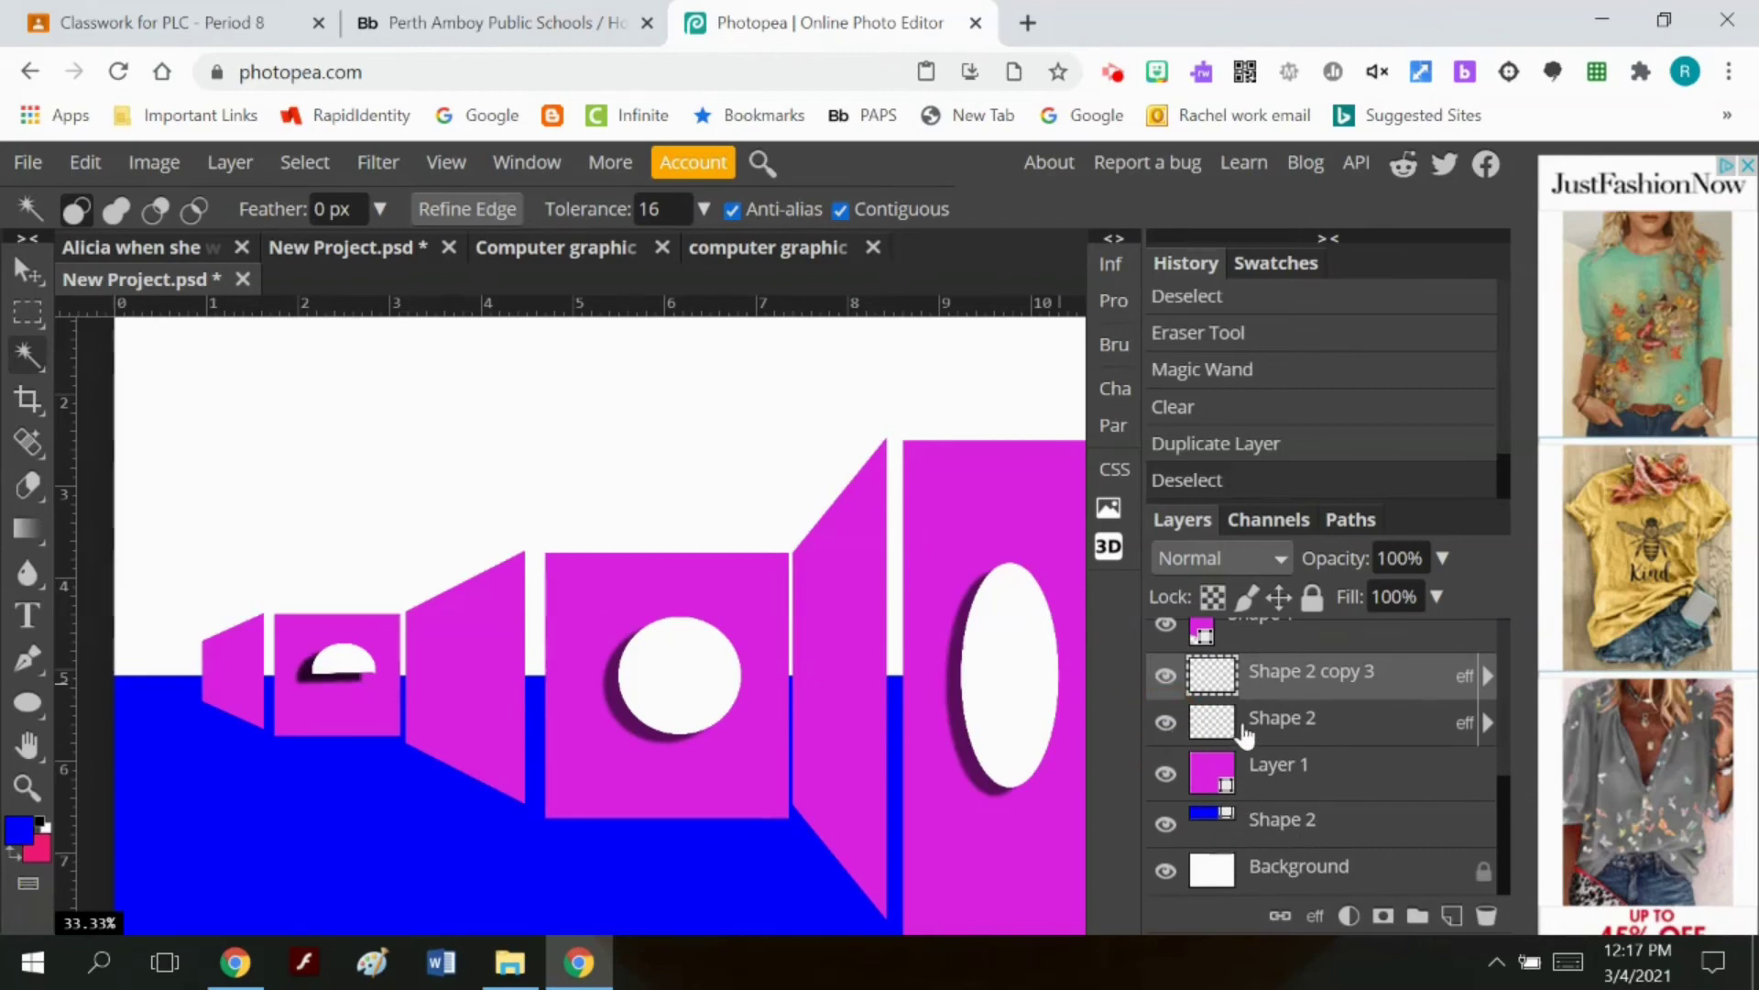
{"action": "left_click", "coordinate": [1248, 726]}
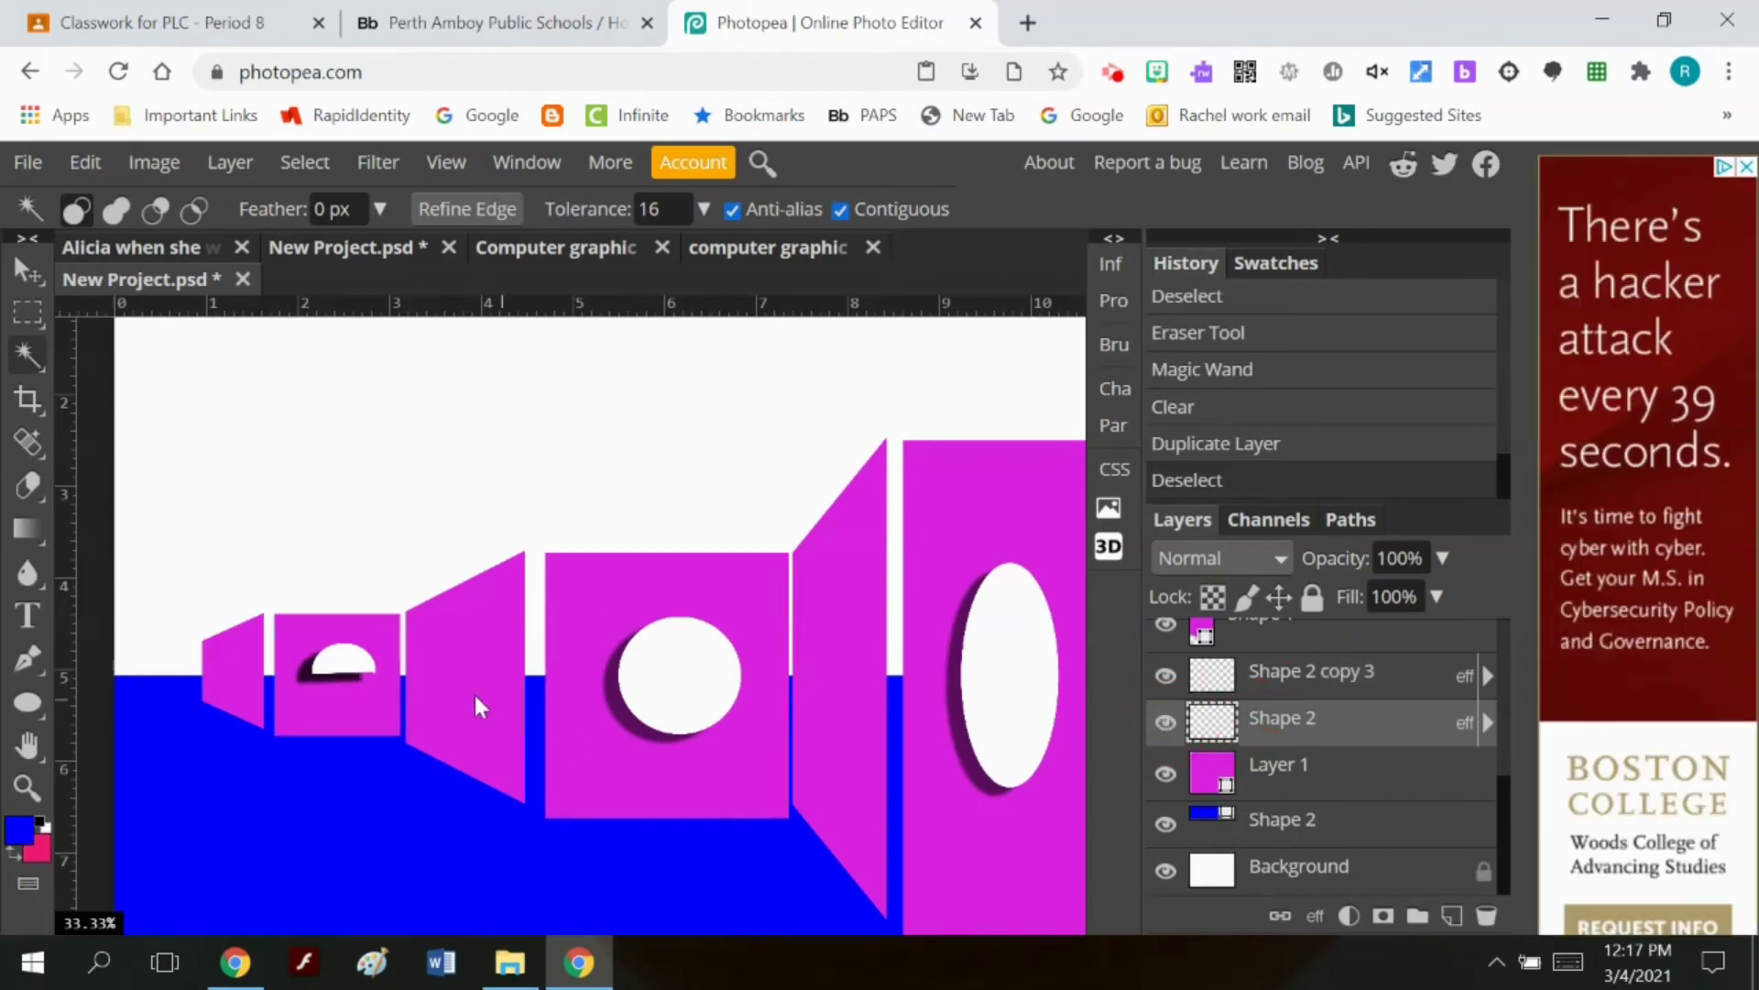
{"action": "left_click", "coordinate": [1167, 676]}
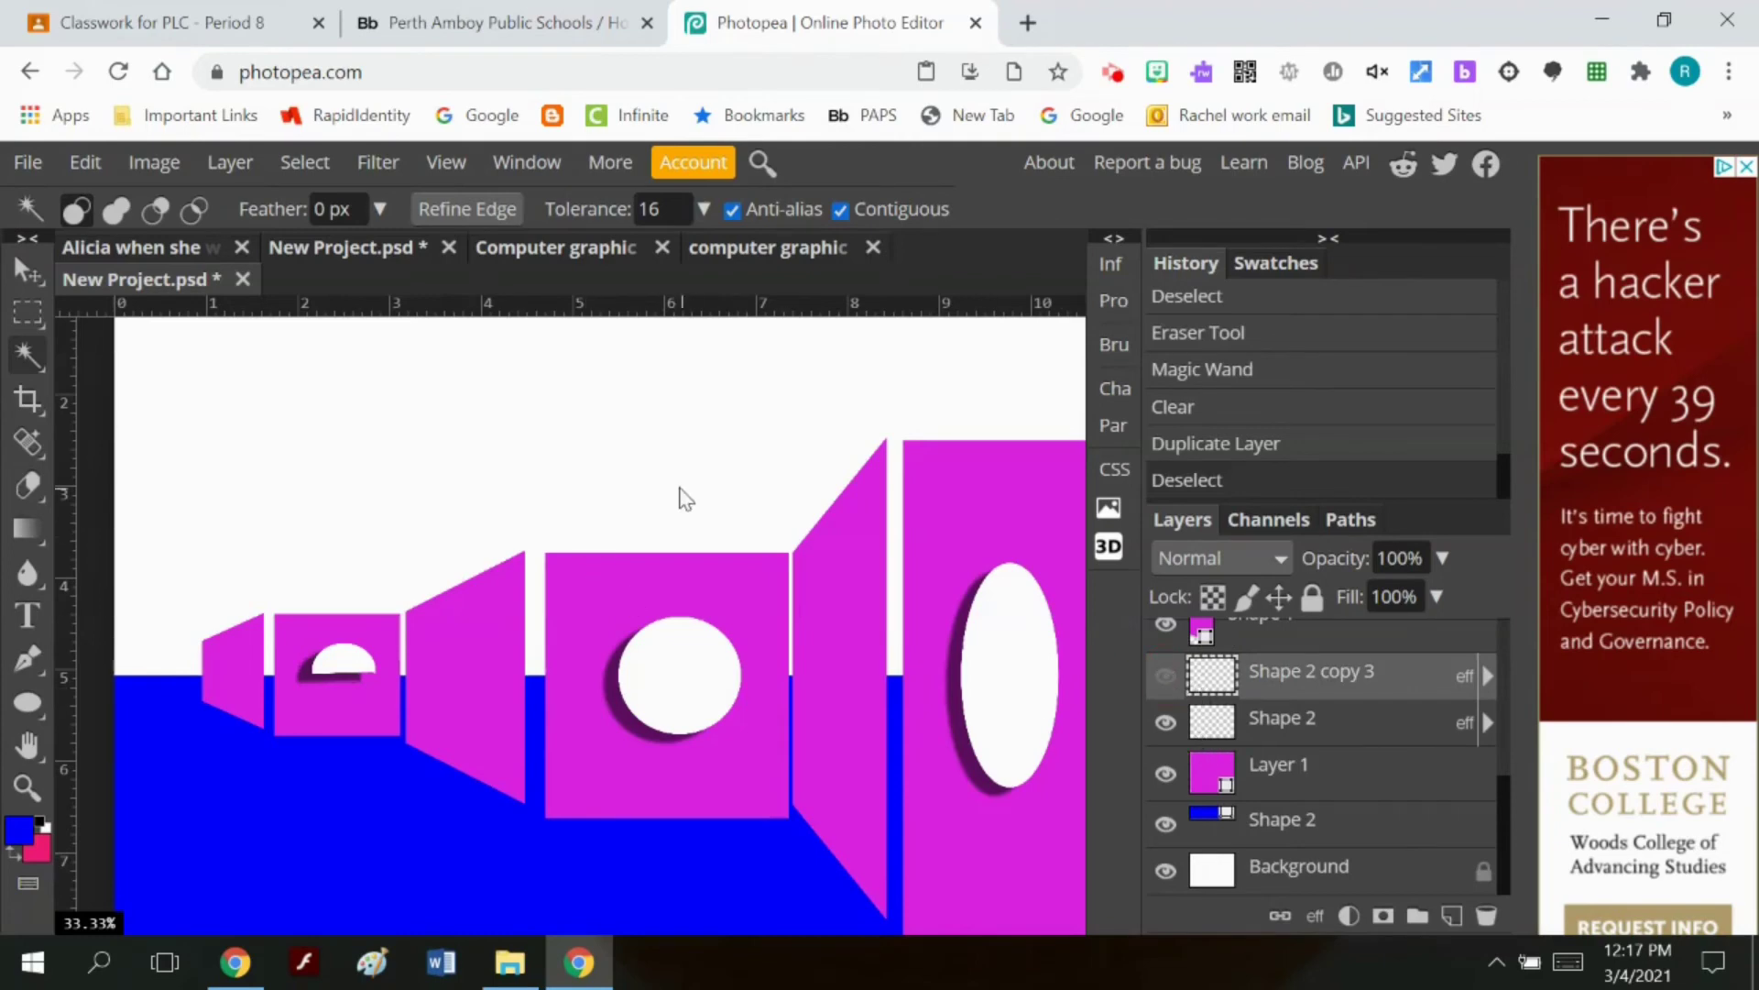
Step: Flip the Shape 2 copy 3 layer vertically and make it visible again
{"action": "left_click", "coordinate": [229, 162]}
{"action": "mouse_move", "coordinate": [233, 195]}
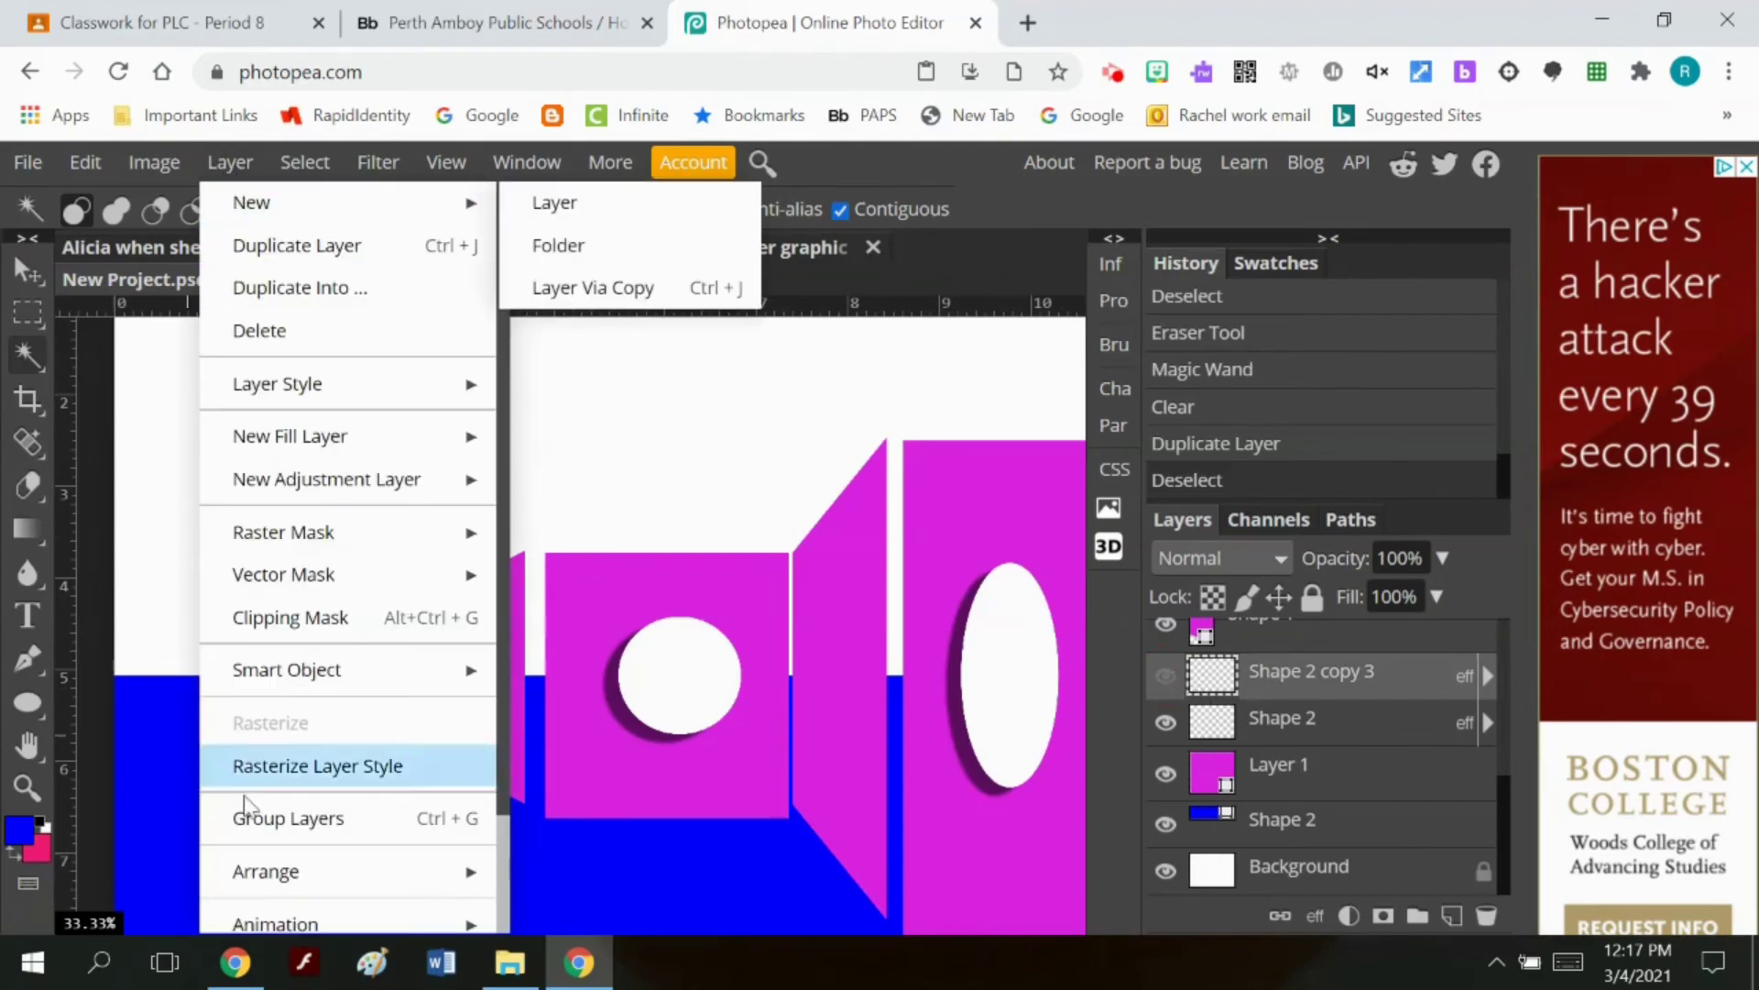
{"action": "mouse_move", "coordinate": [85, 162]}
{"action": "mouse_move", "coordinate": [138, 840]}
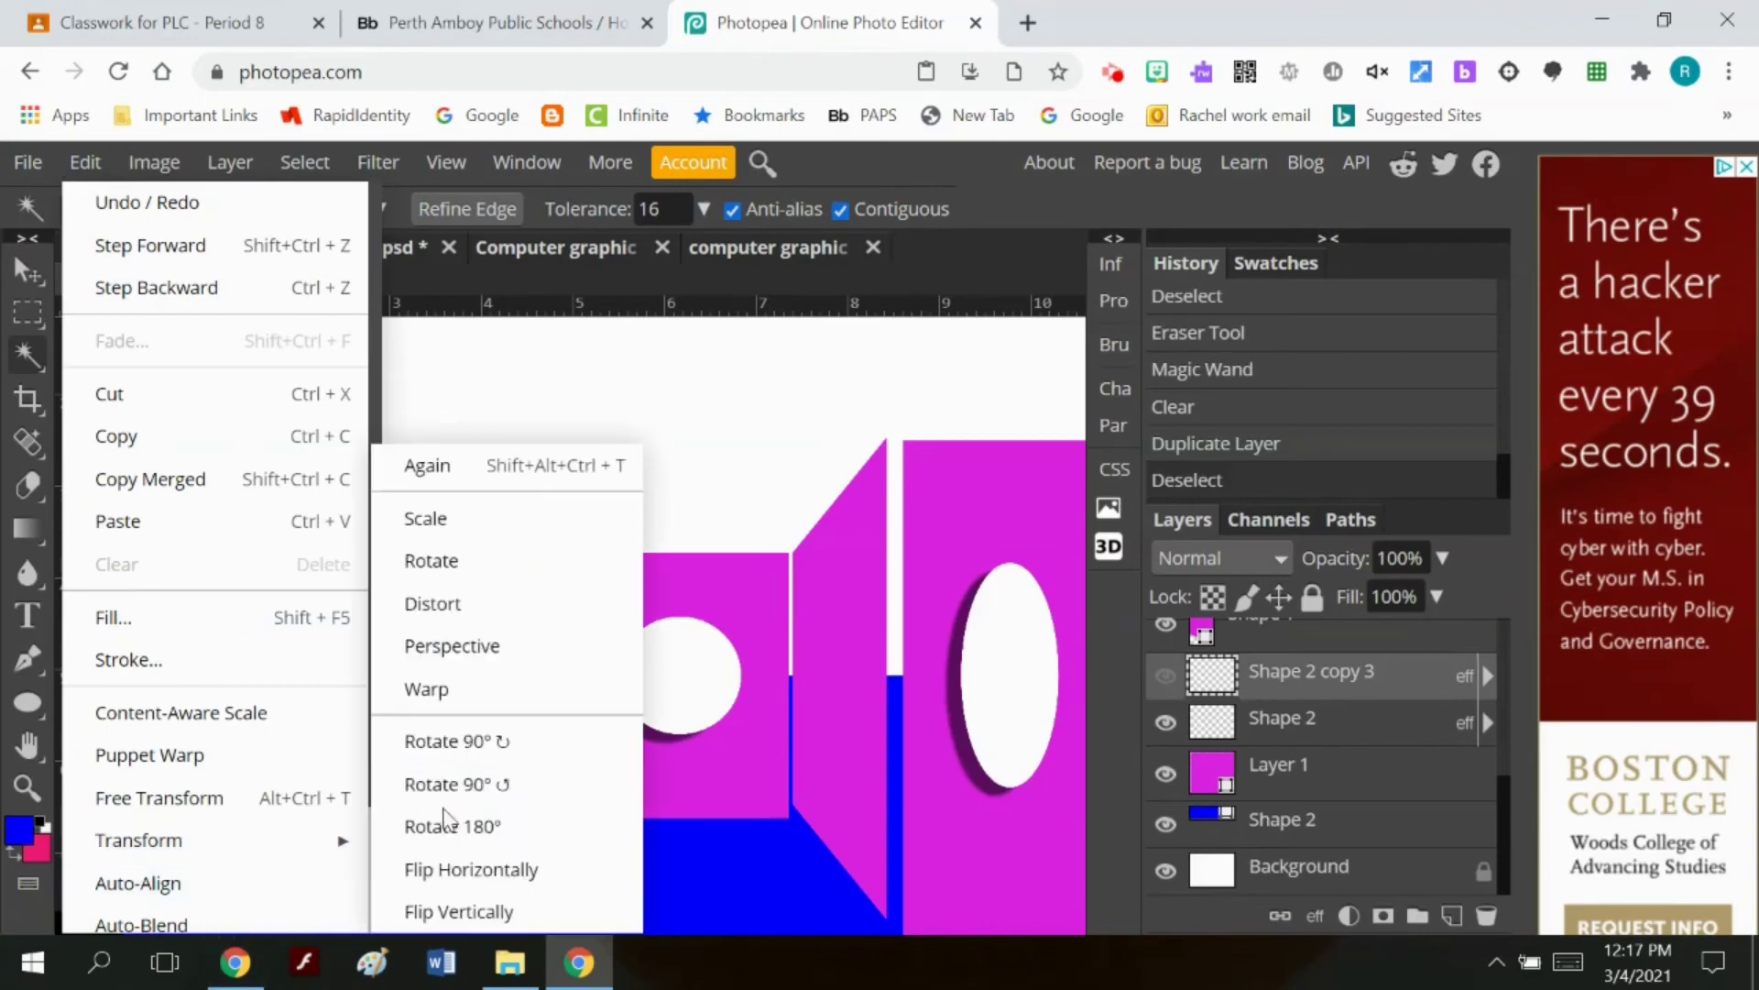
{"action": "left_click", "coordinate": [504, 911]}
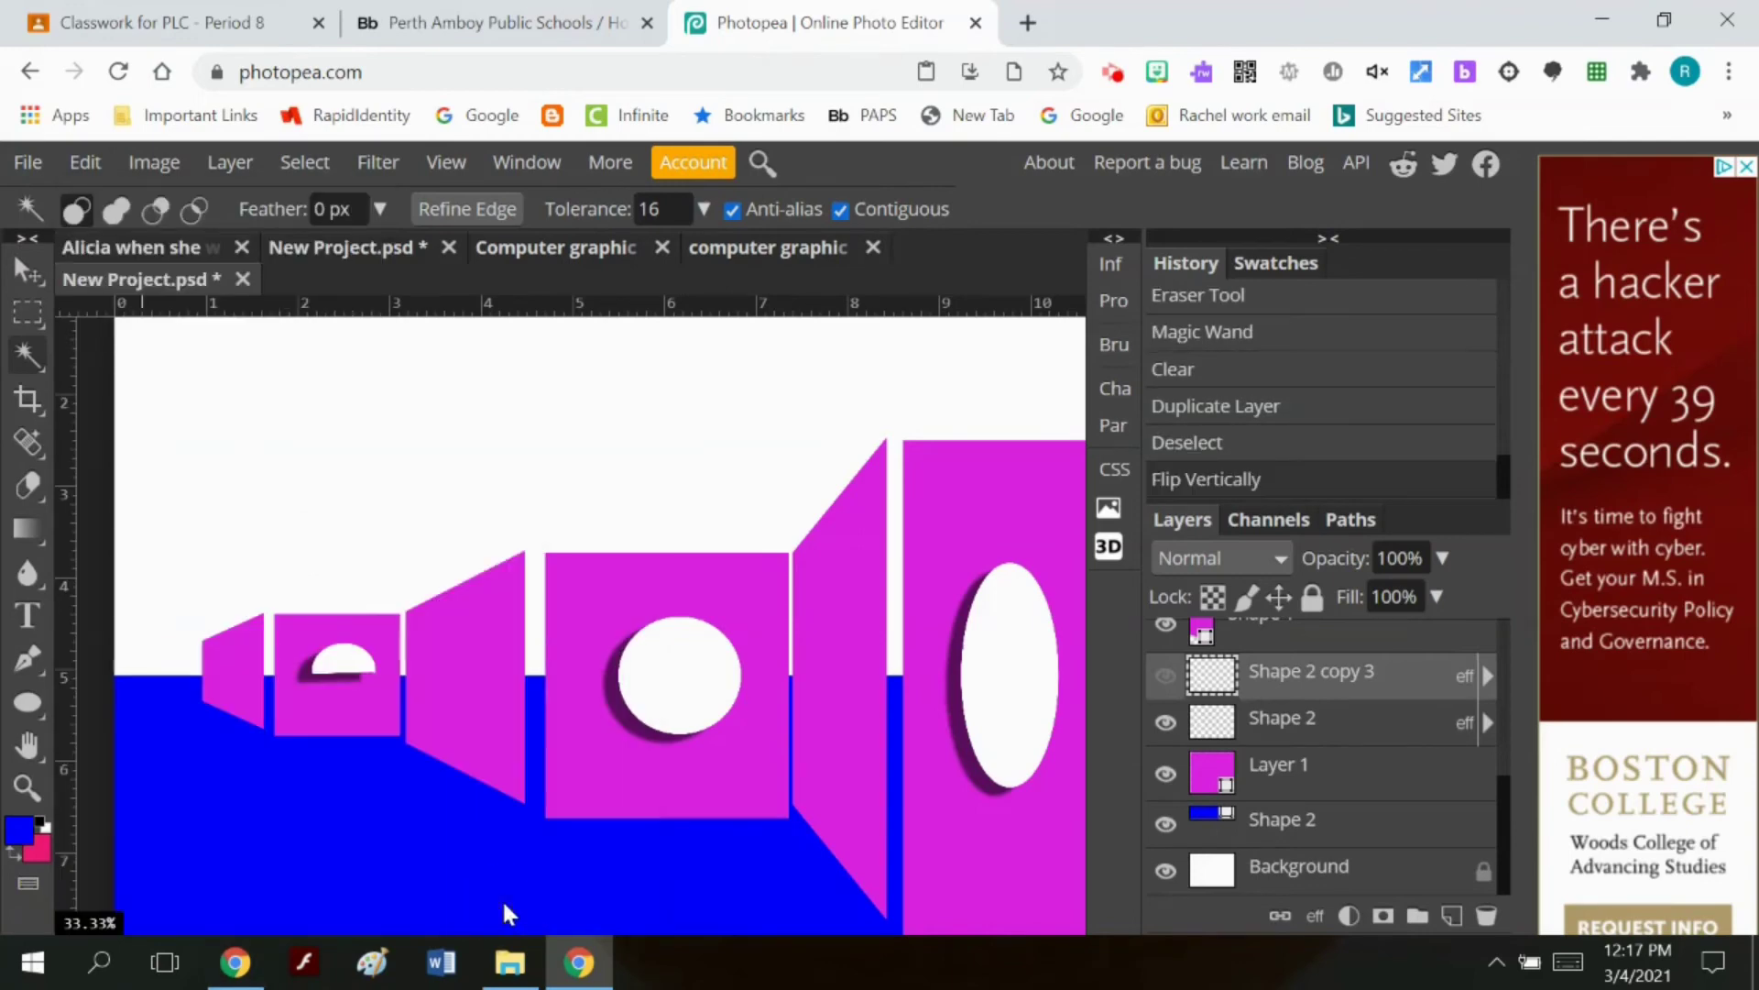
{"action": "left_click", "coordinate": [1165, 676]}
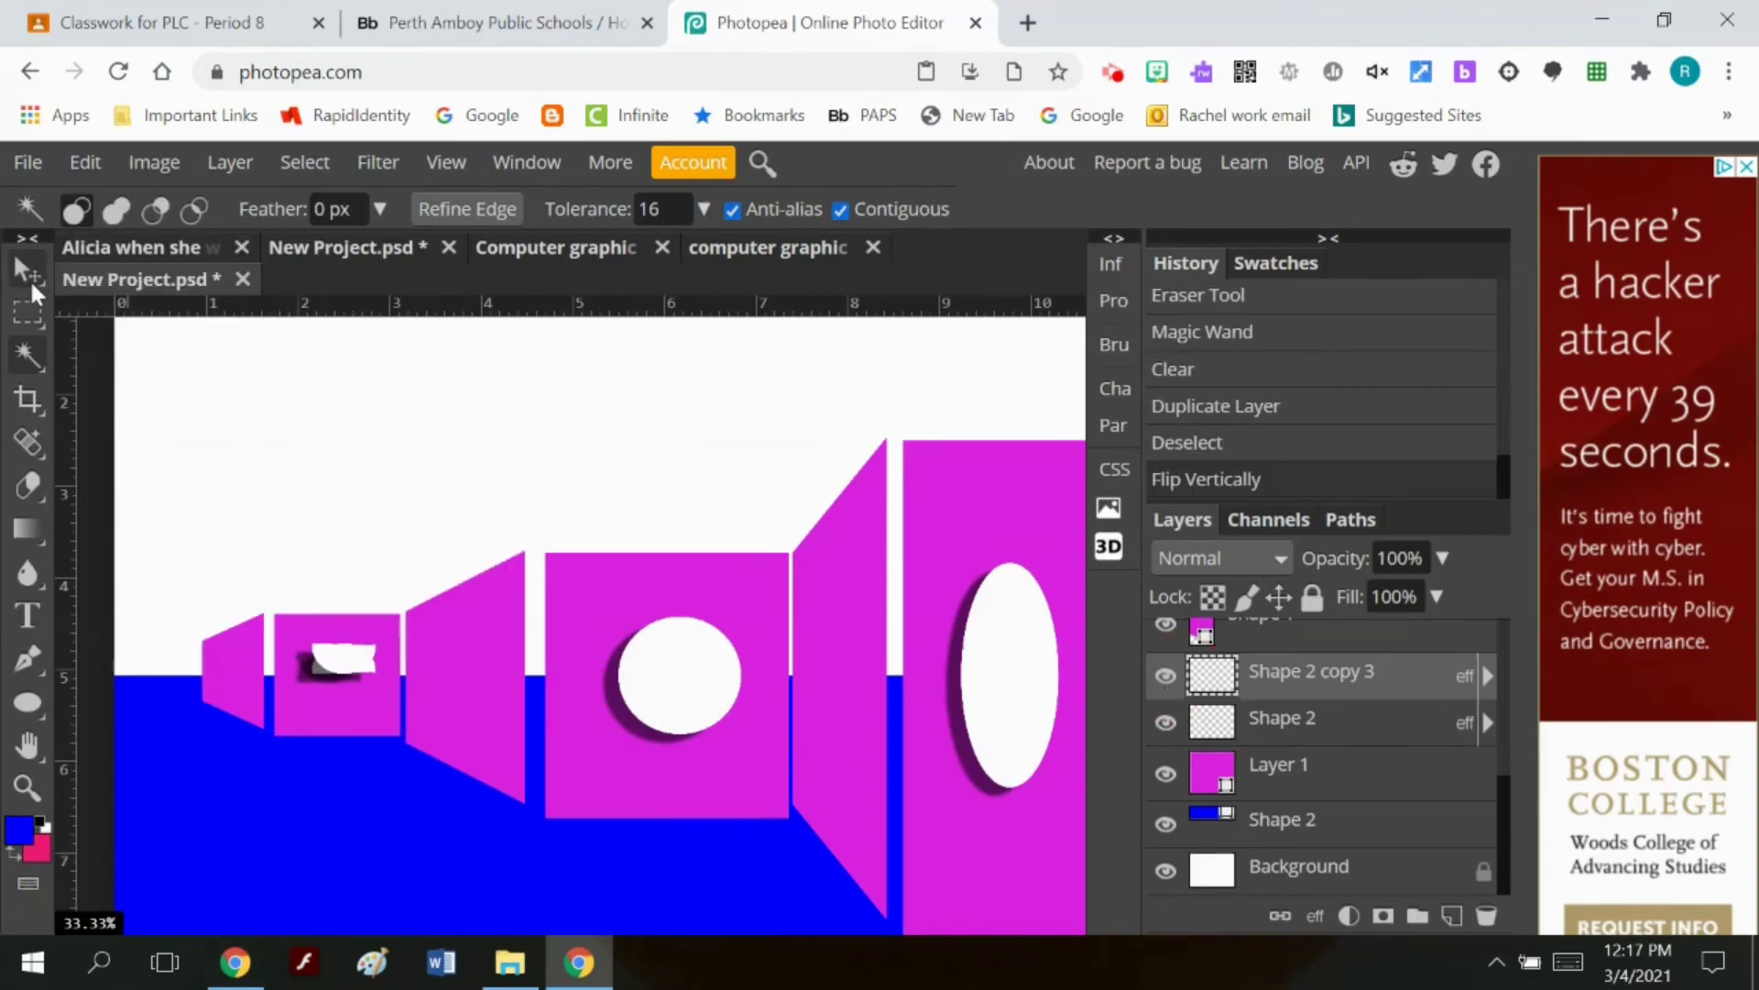
Step: Move the flipped half circle down below the upper half and rotate it slightly to line up their flat edges
{"action": "left_click", "coordinate": [28, 270]}
{"action": "left_click_drag", "start_coordinate": [344, 667], "coordinate": [343, 707]}
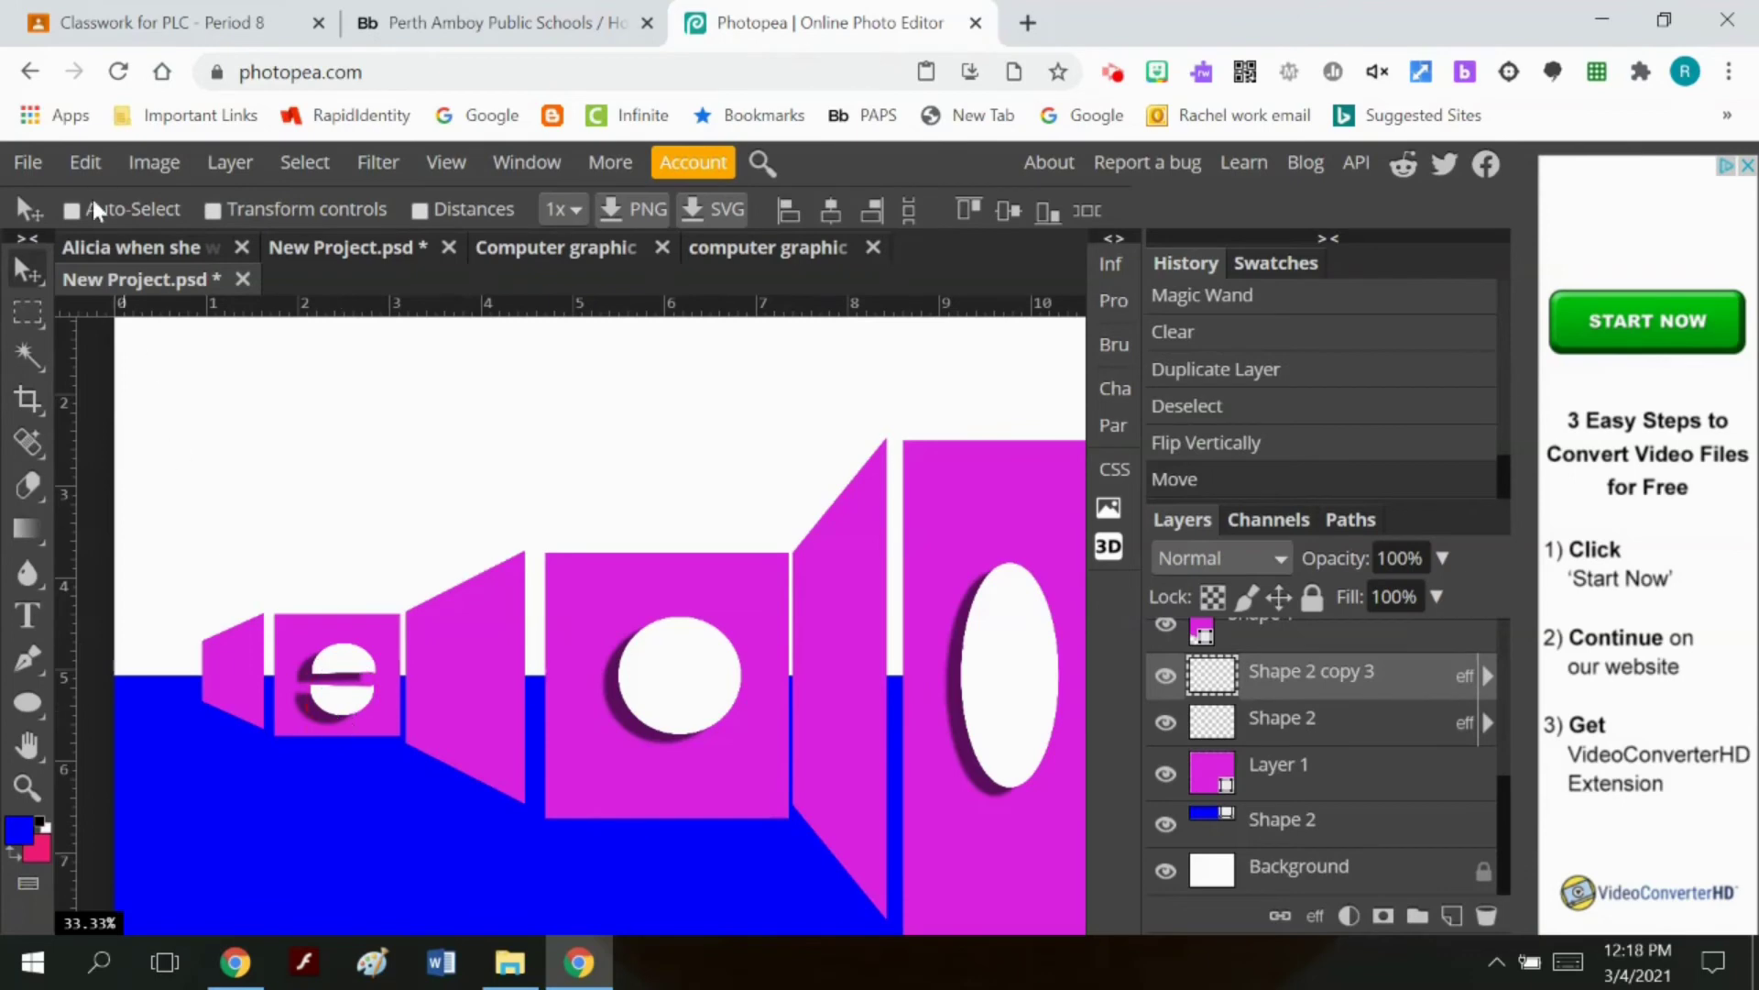
{"action": "left_click", "coordinate": [85, 162]}
{"action": "mouse_move", "coordinate": [329, 841]}
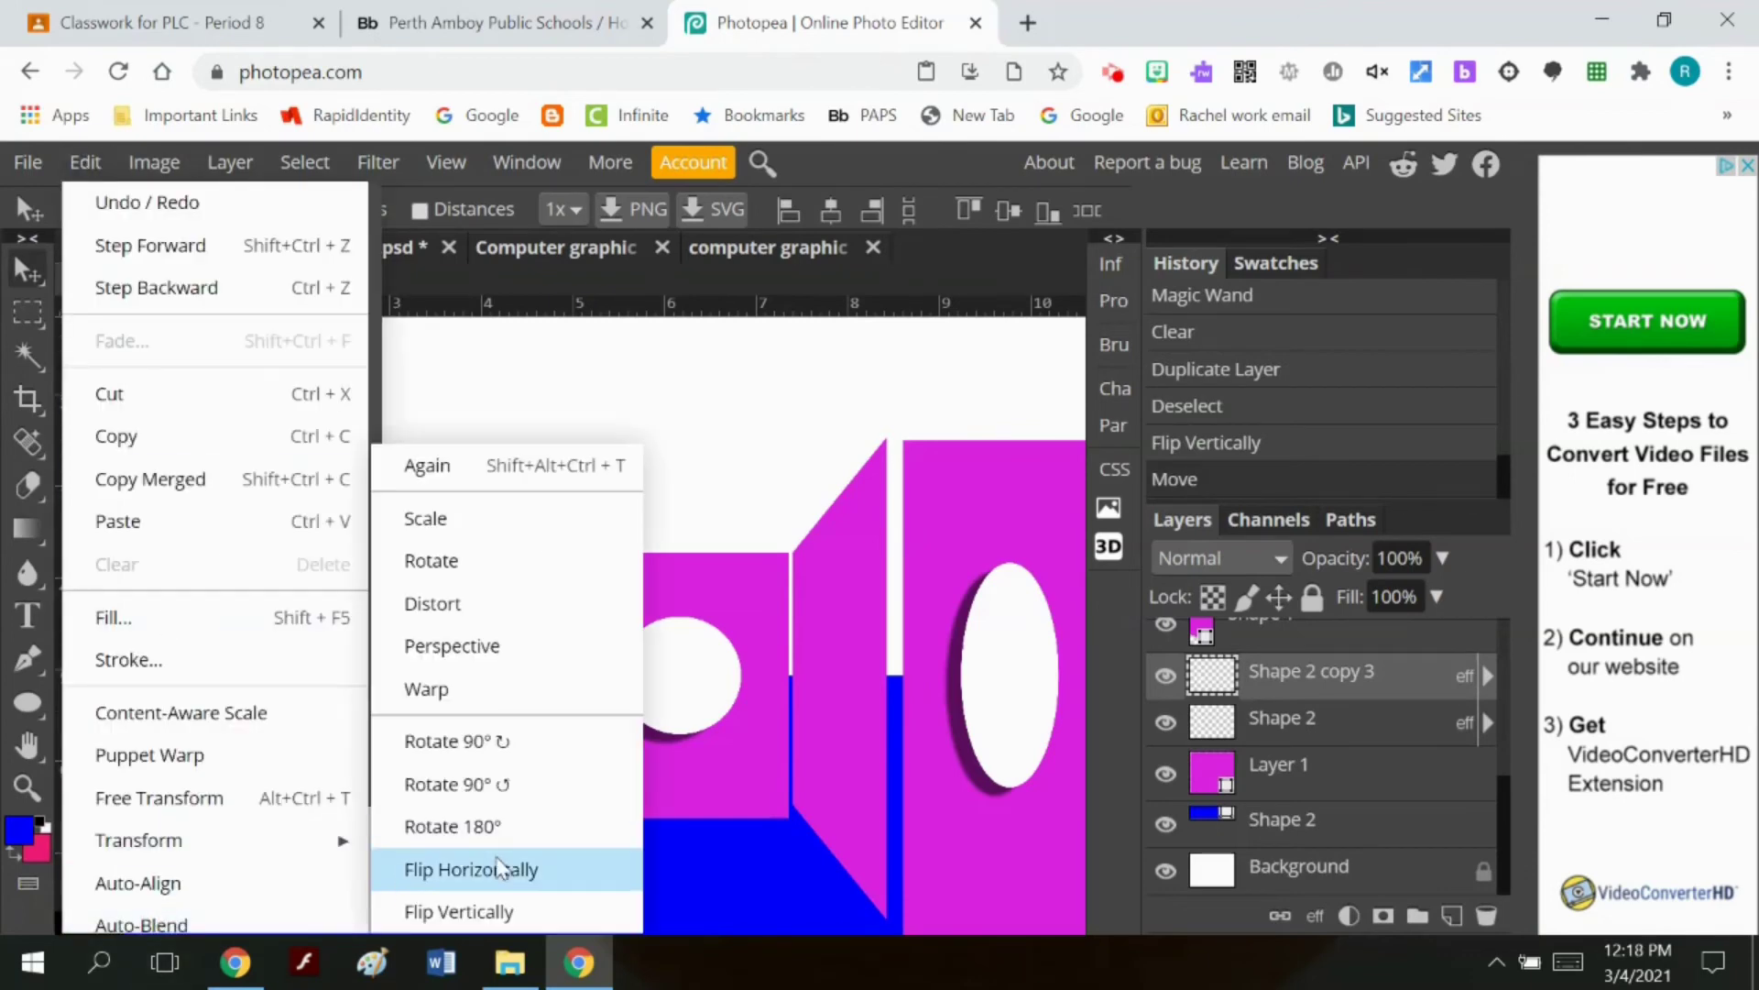
{"action": "left_click", "coordinate": [526, 573]}
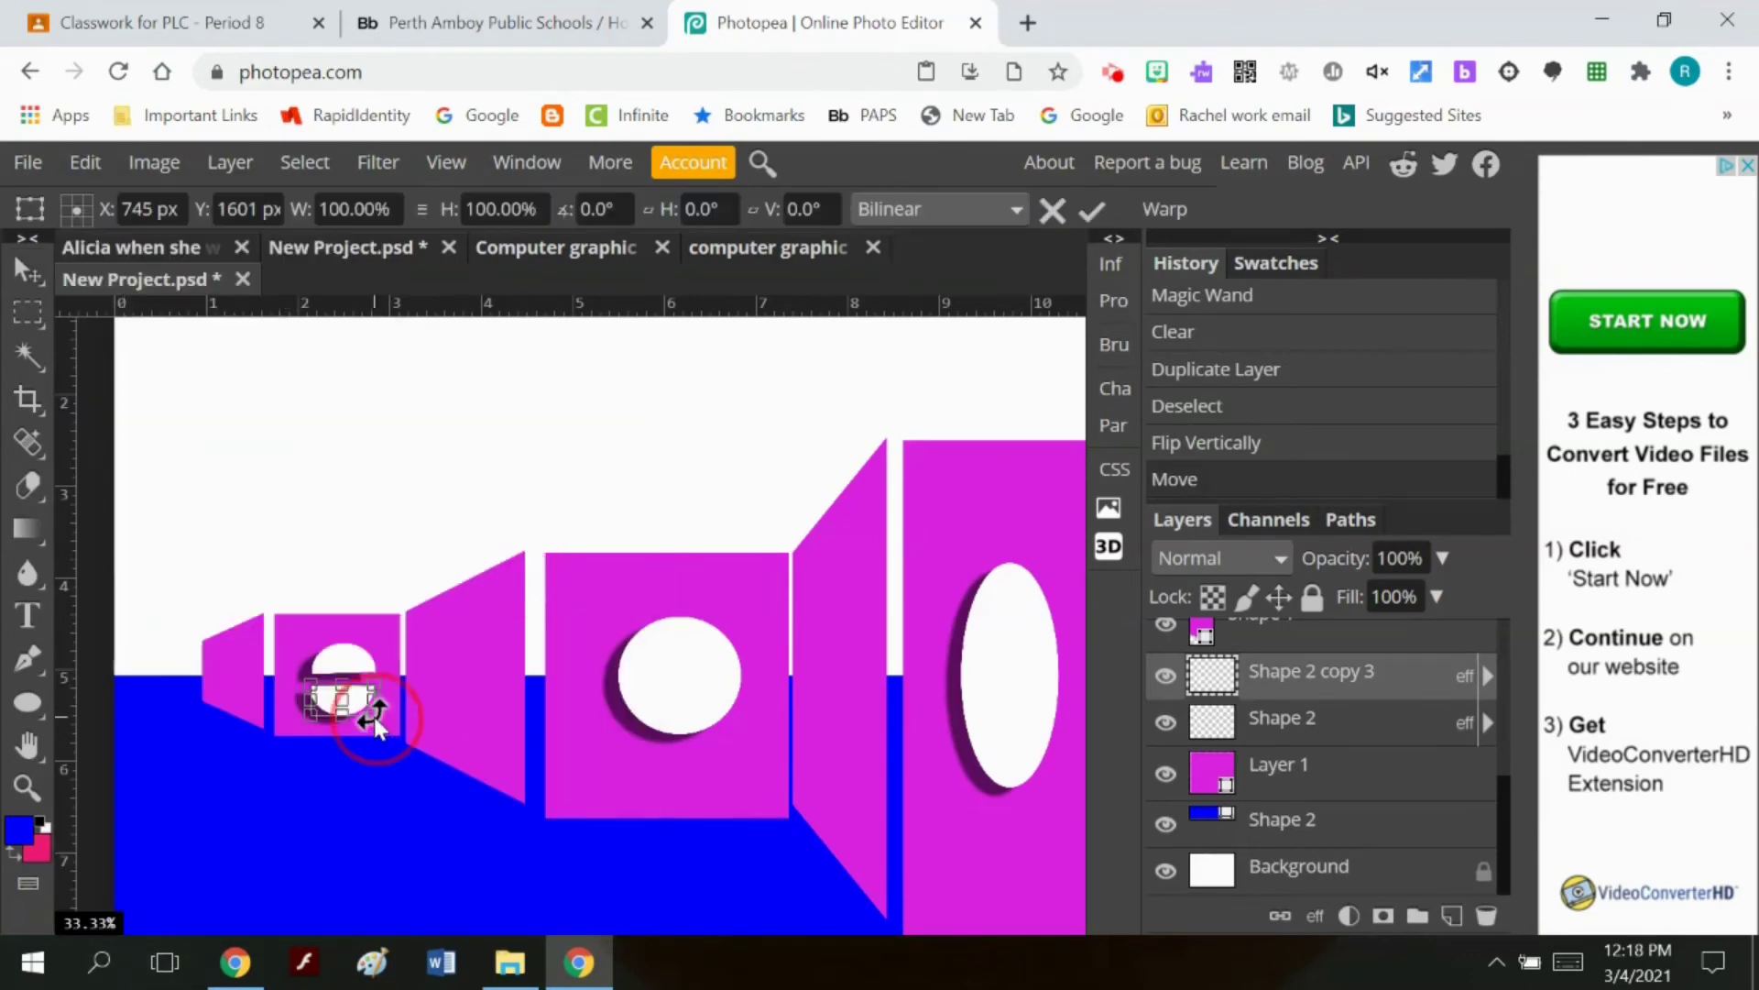
{"action": "left_click_drag", "start_coordinate": [376, 722], "coordinate": [373, 714]}
{"action": "left_click", "coordinate": [1090, 209]}
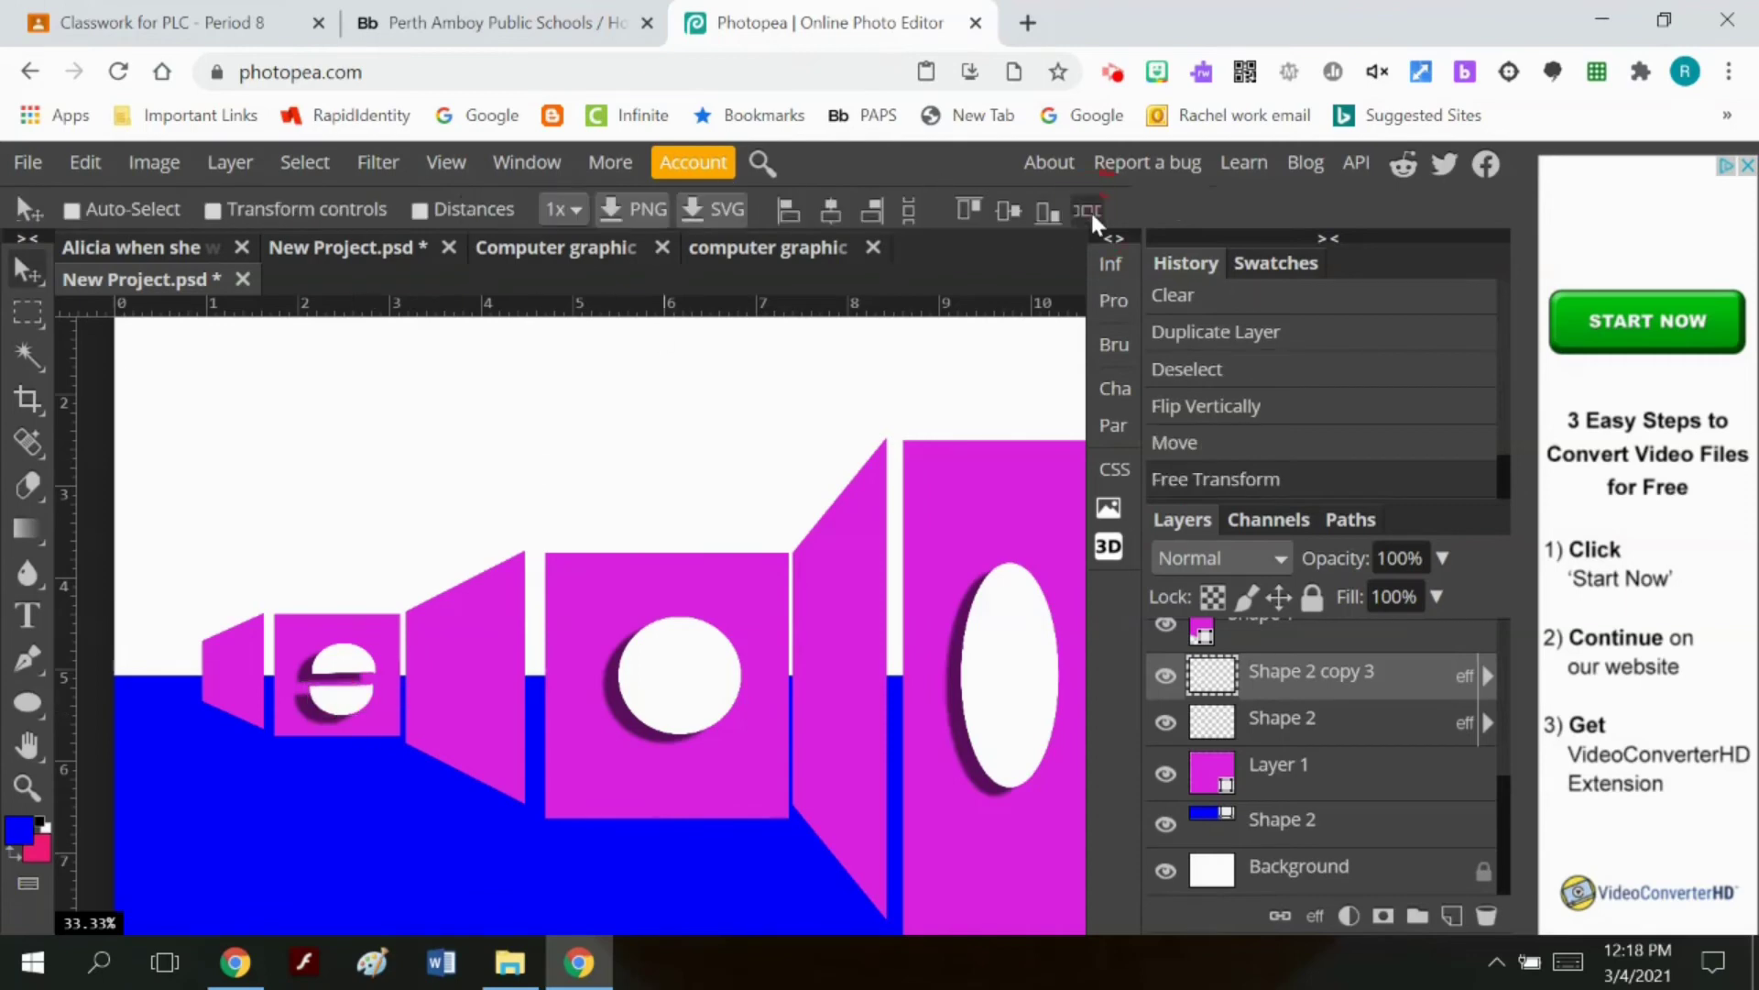
Step: Select the lower half circle with the Magic Wand and fill it with the blue foreground color at 100% opacity
{"action": "left_click", "coordinate": [29, 350]}
{"action": "left_click", "coordinate": [341, 698]}
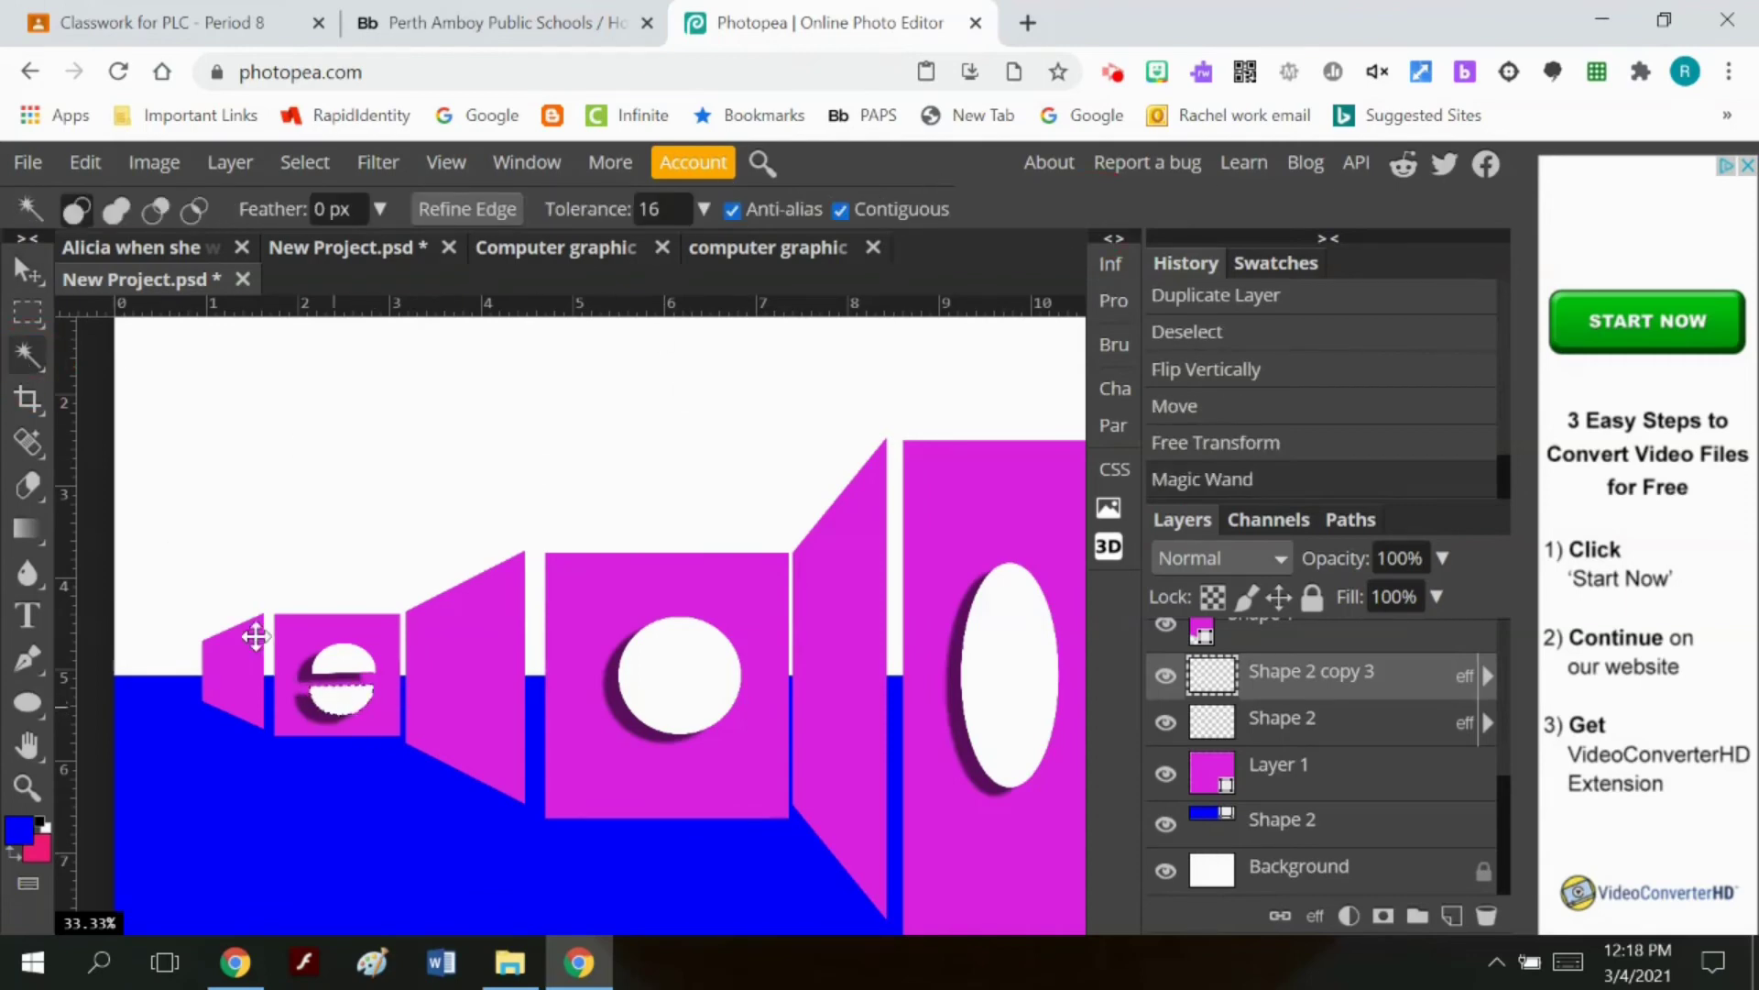
{"action": "left_click", "coordinate": [82, 165]}
{"action": "left_click", "coordinate": [117, 614]}
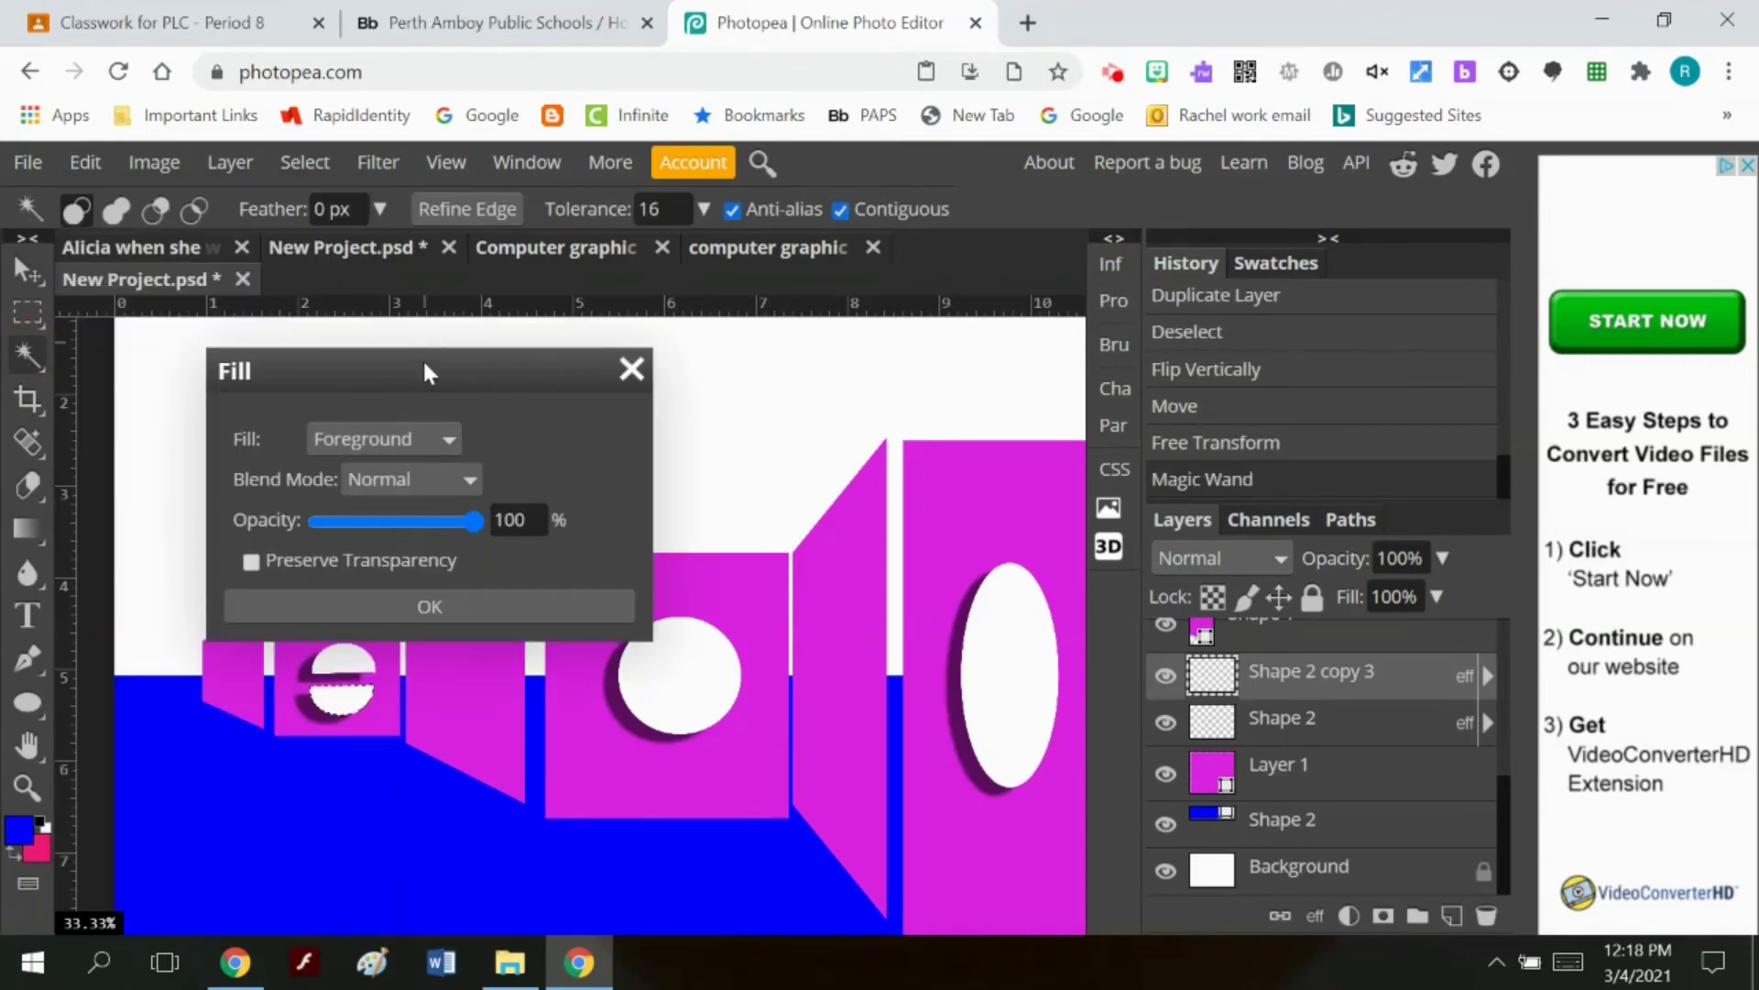
{"action": "left_click_drag", "start_coordinate": [424, 371], "coordinate": [869, 288]}
{"action": "left_click", "coordinate": [881, 353]}
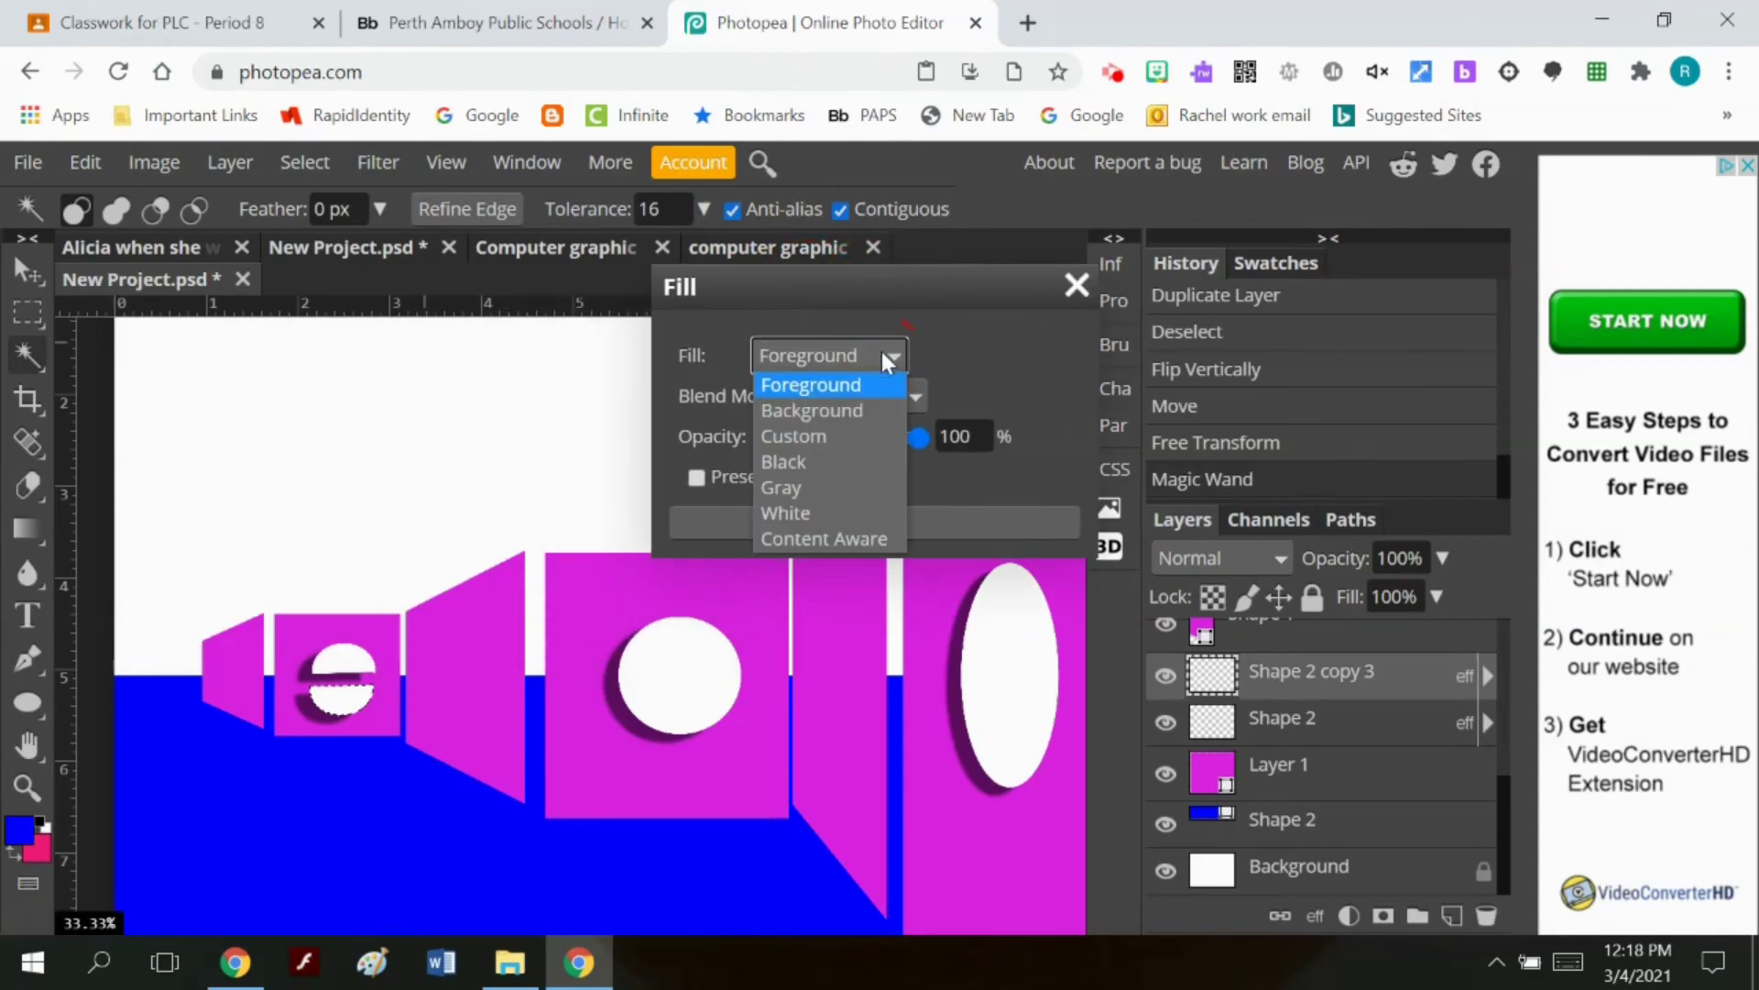
{"action": "left_click", "coordinate": [836, 440]}
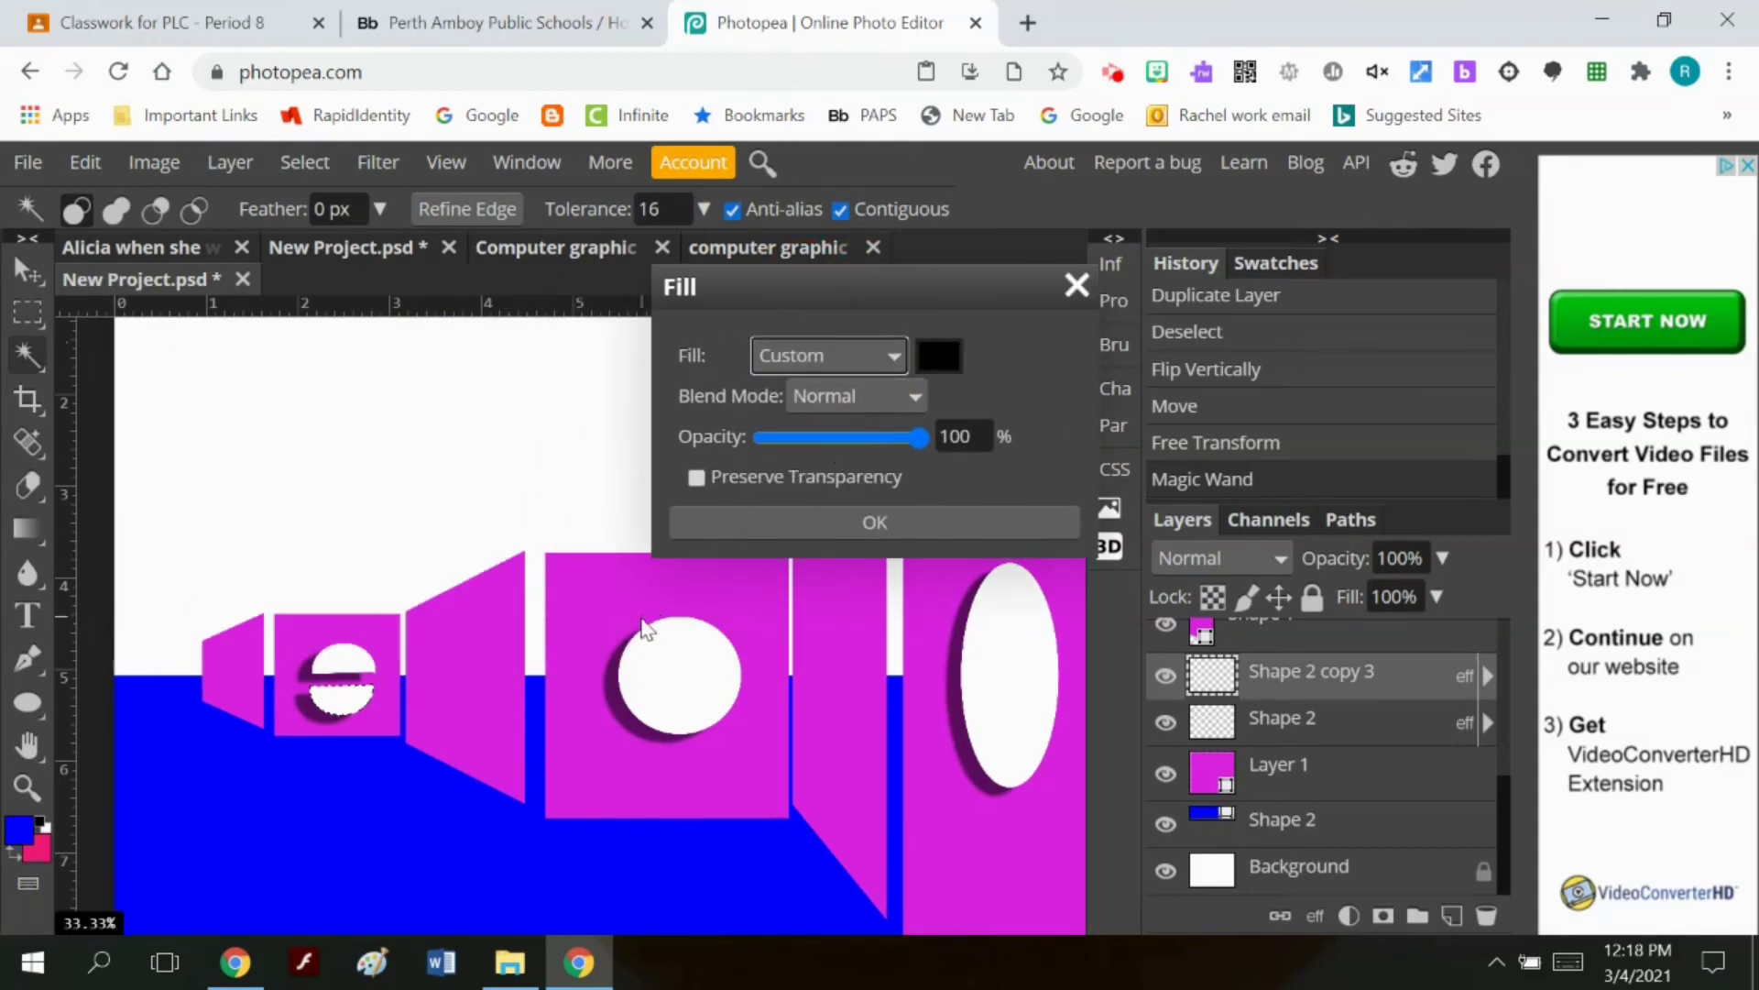
{"action": "left_click", "coordinate": [862, 366]}
{"action": "left_click", "coordinate": [849, 386]}
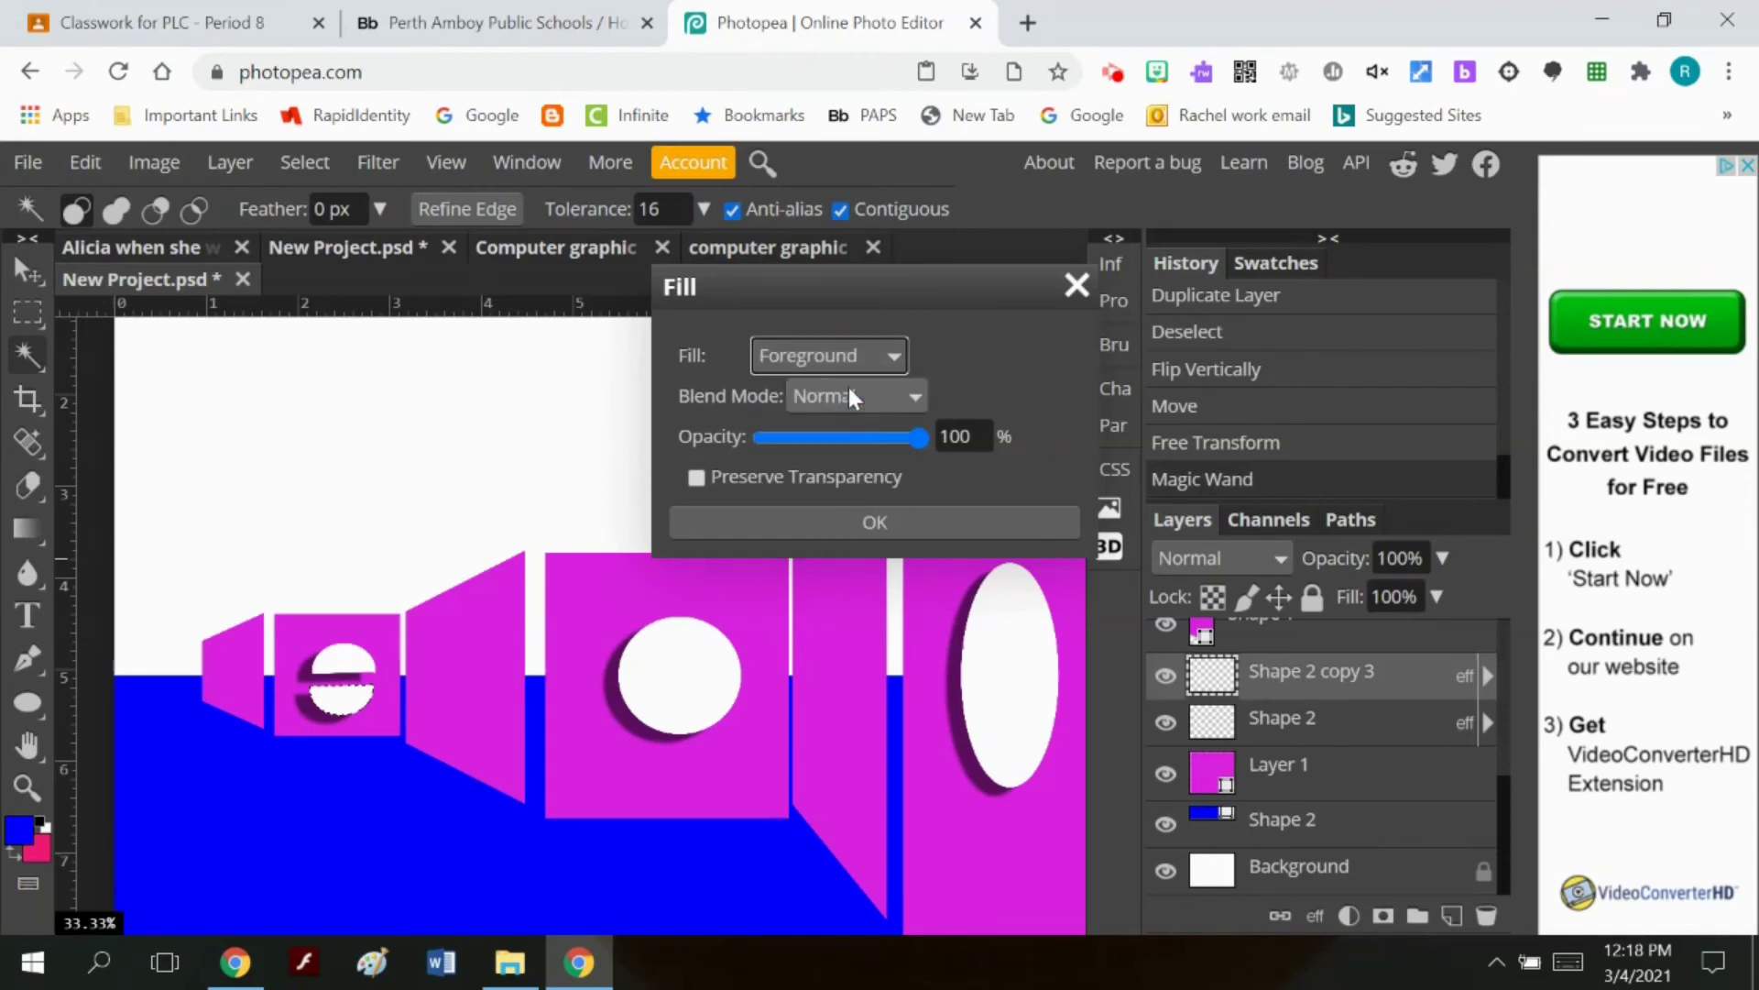
{"action": "left_click", "coordinate": [834, 516]}
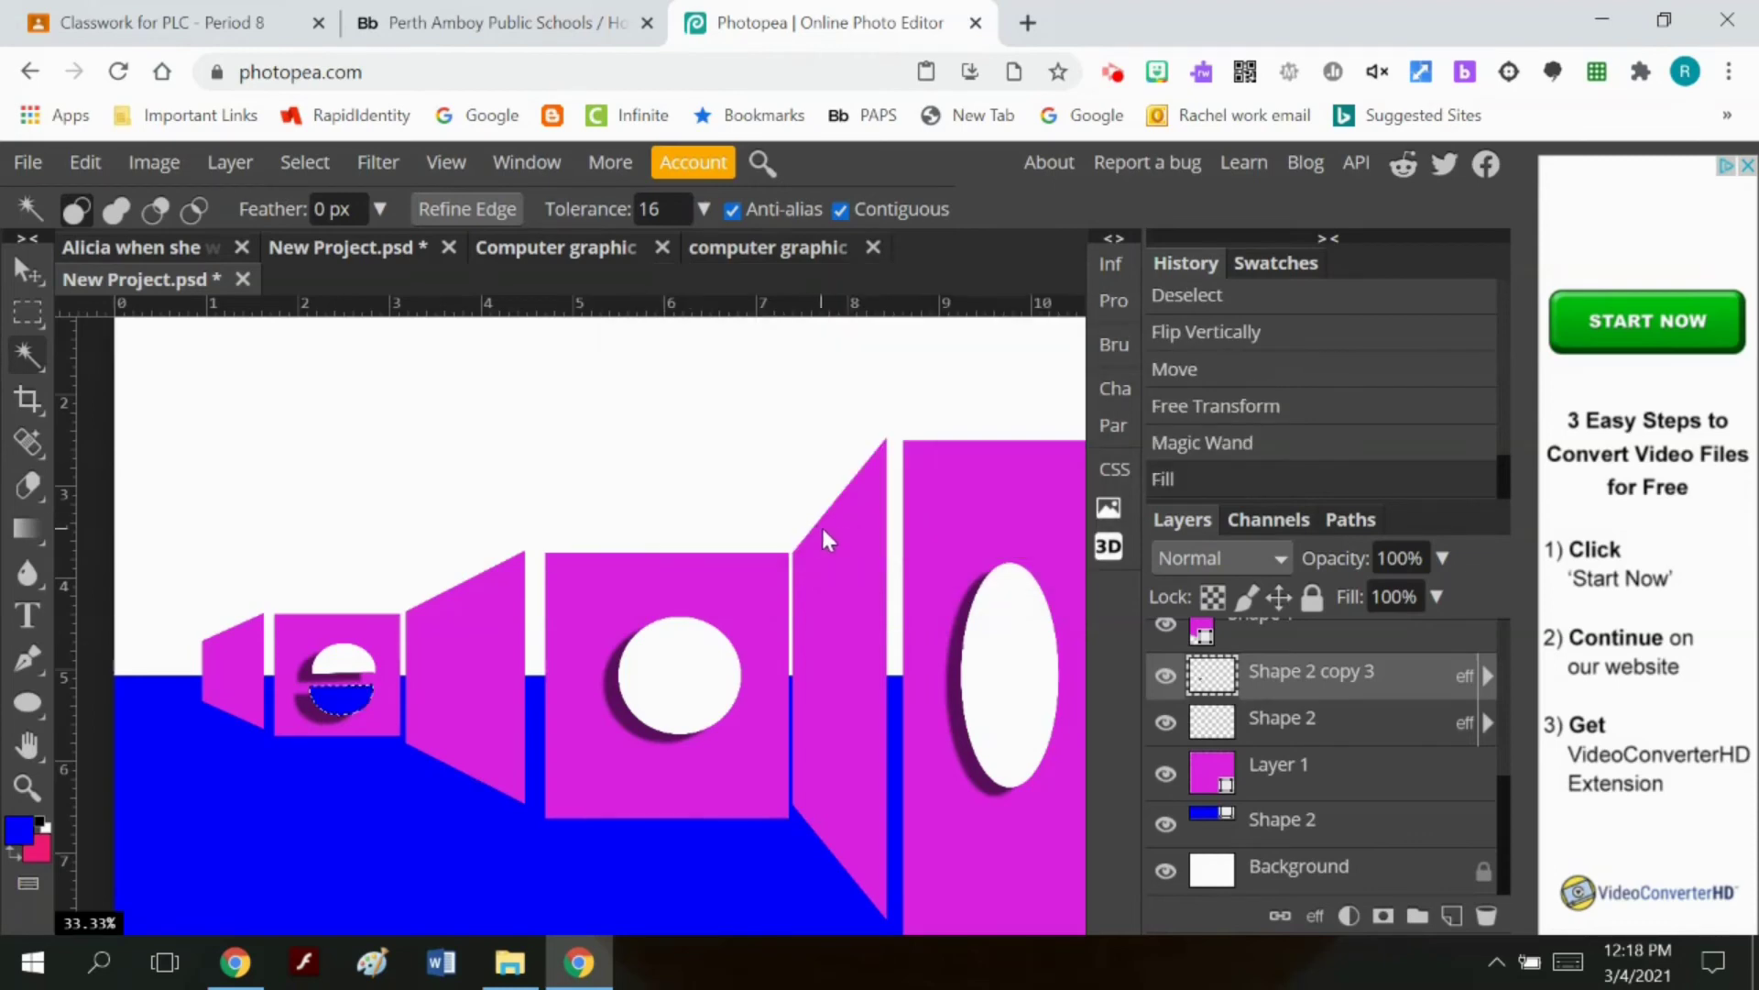
Step: Move the blue half circle up against the white half to complete the circle, and clear the selection
{"action": "left_click", "coordinate": [27, 270]}
{"action": "left_click_drag", "start_coordinate": [346, 717], "coordinate": [350, 707]}
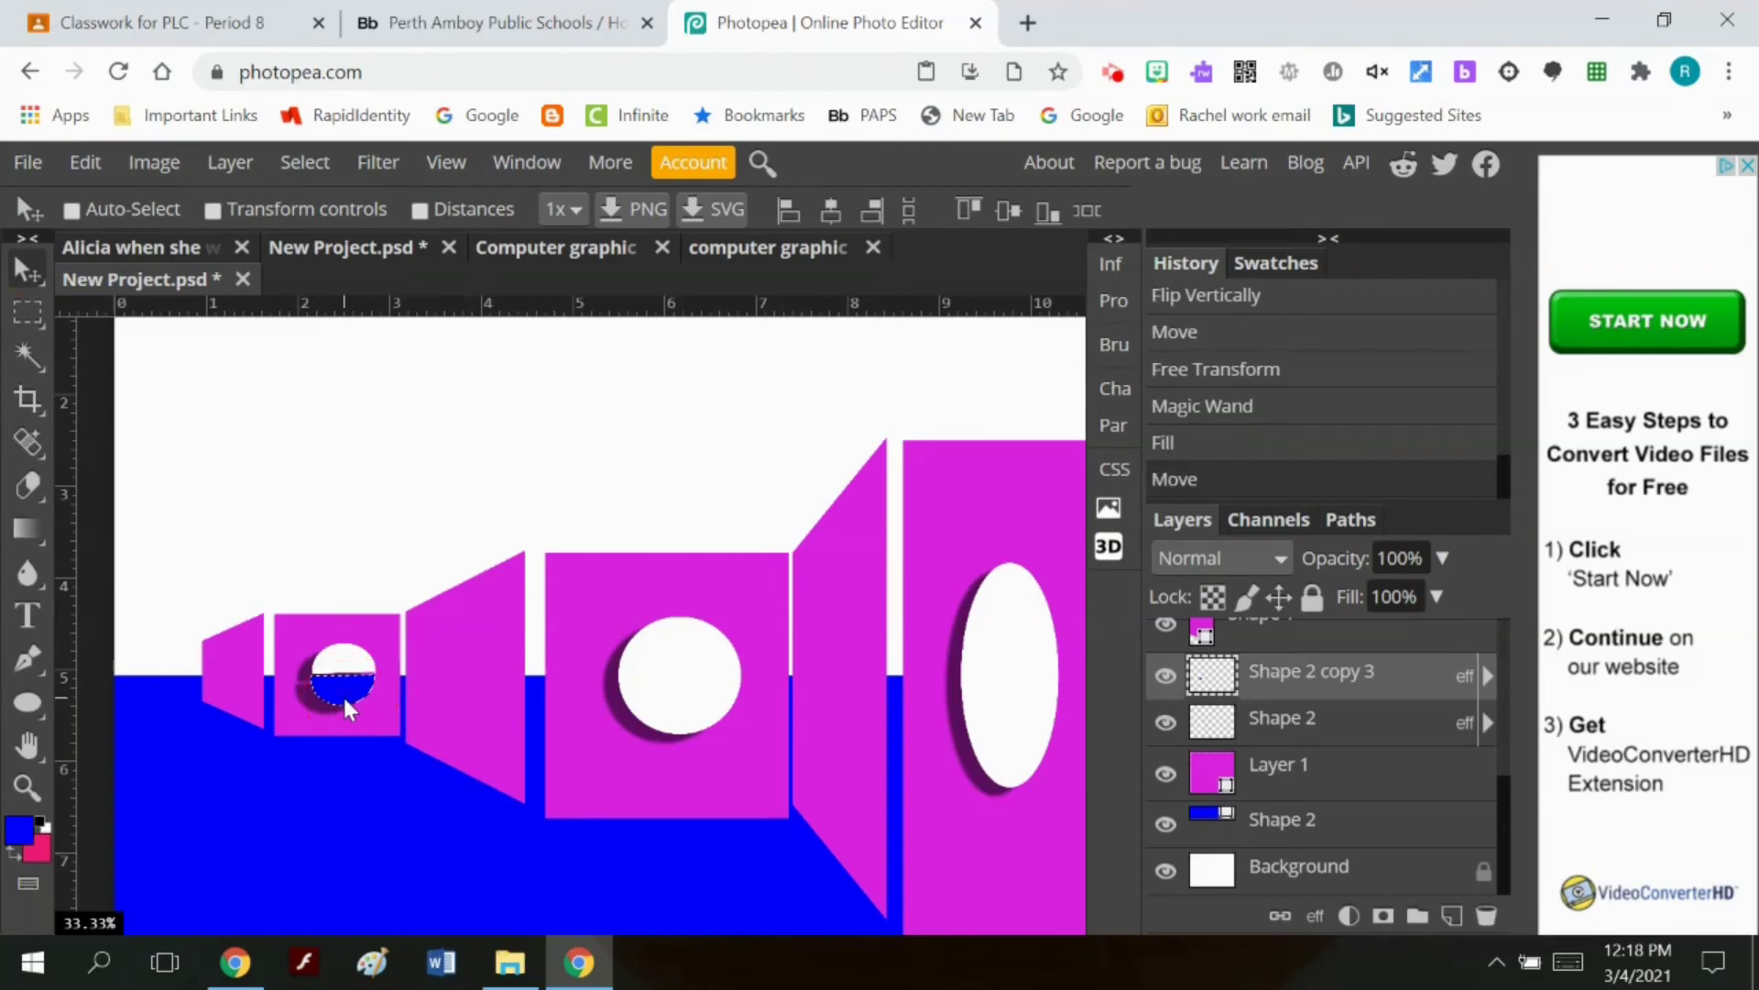
{"action": "left_click", "coordinate": [314, 163]}
{"action": "left_click", "coordinate": [347, 243]}
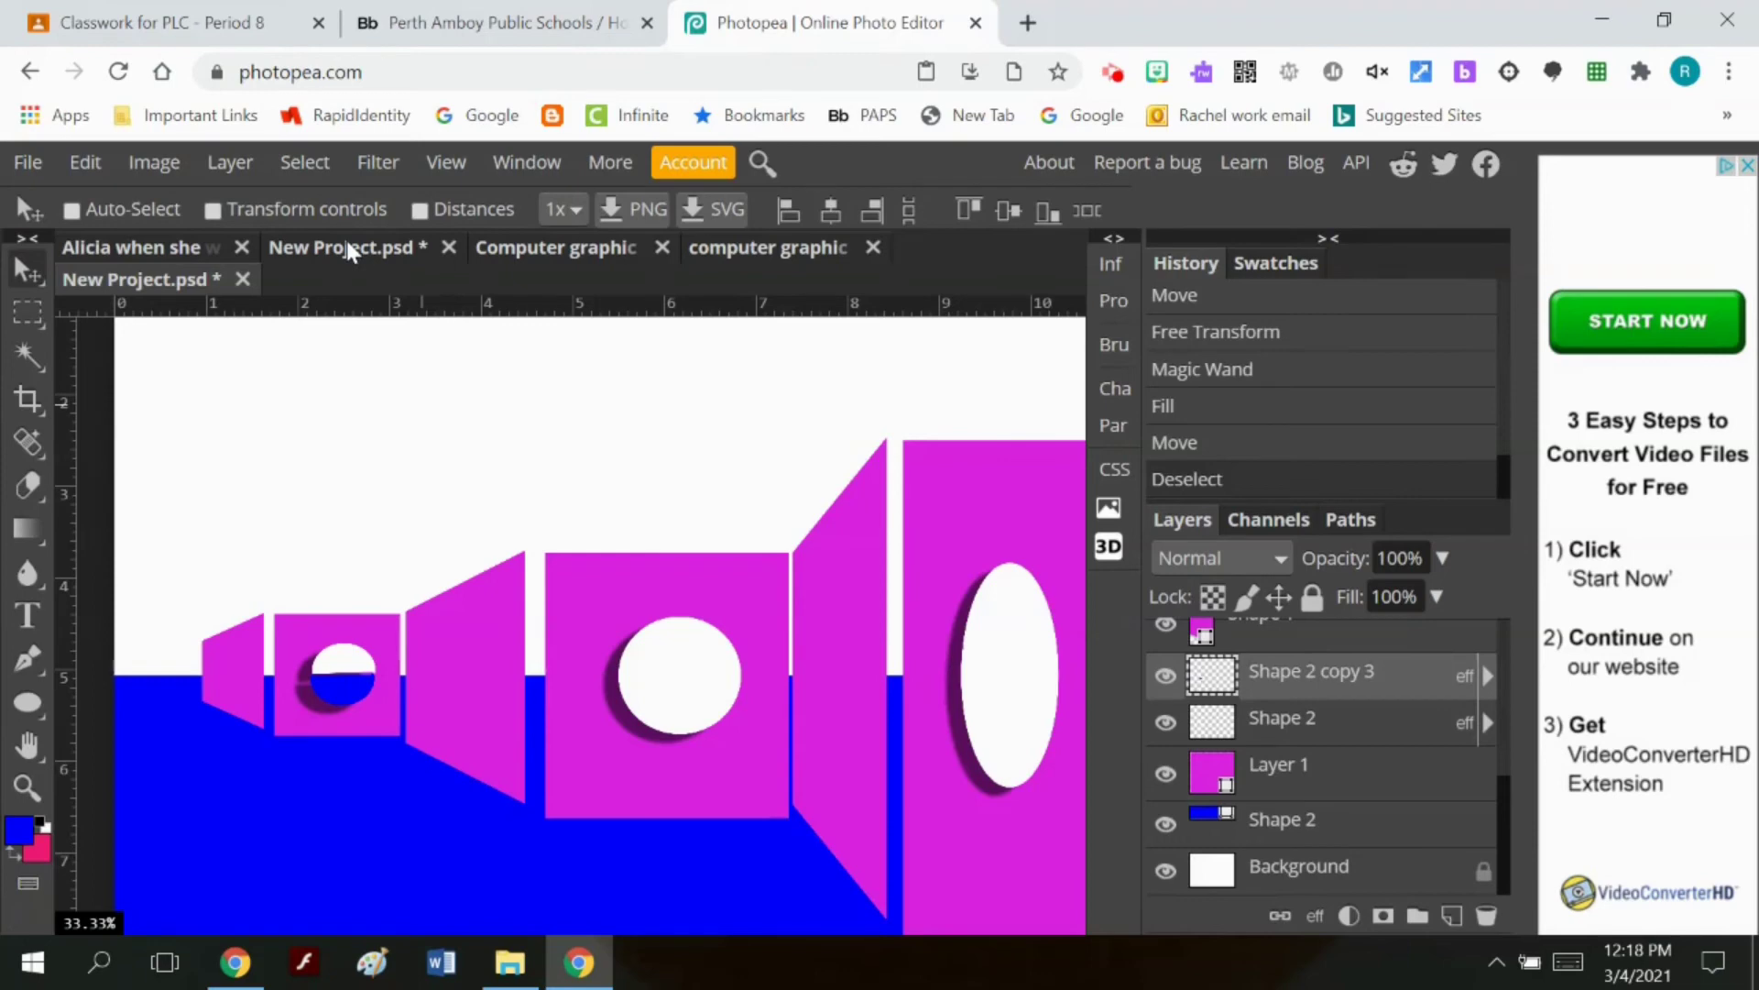
Step: Rasterize the Shape 2 copy layer holding the largest object's white ellipse
{"action": "scroll", "coordinate": [312, 357], "scroll_direction": "down", "scroll_amount": 3}
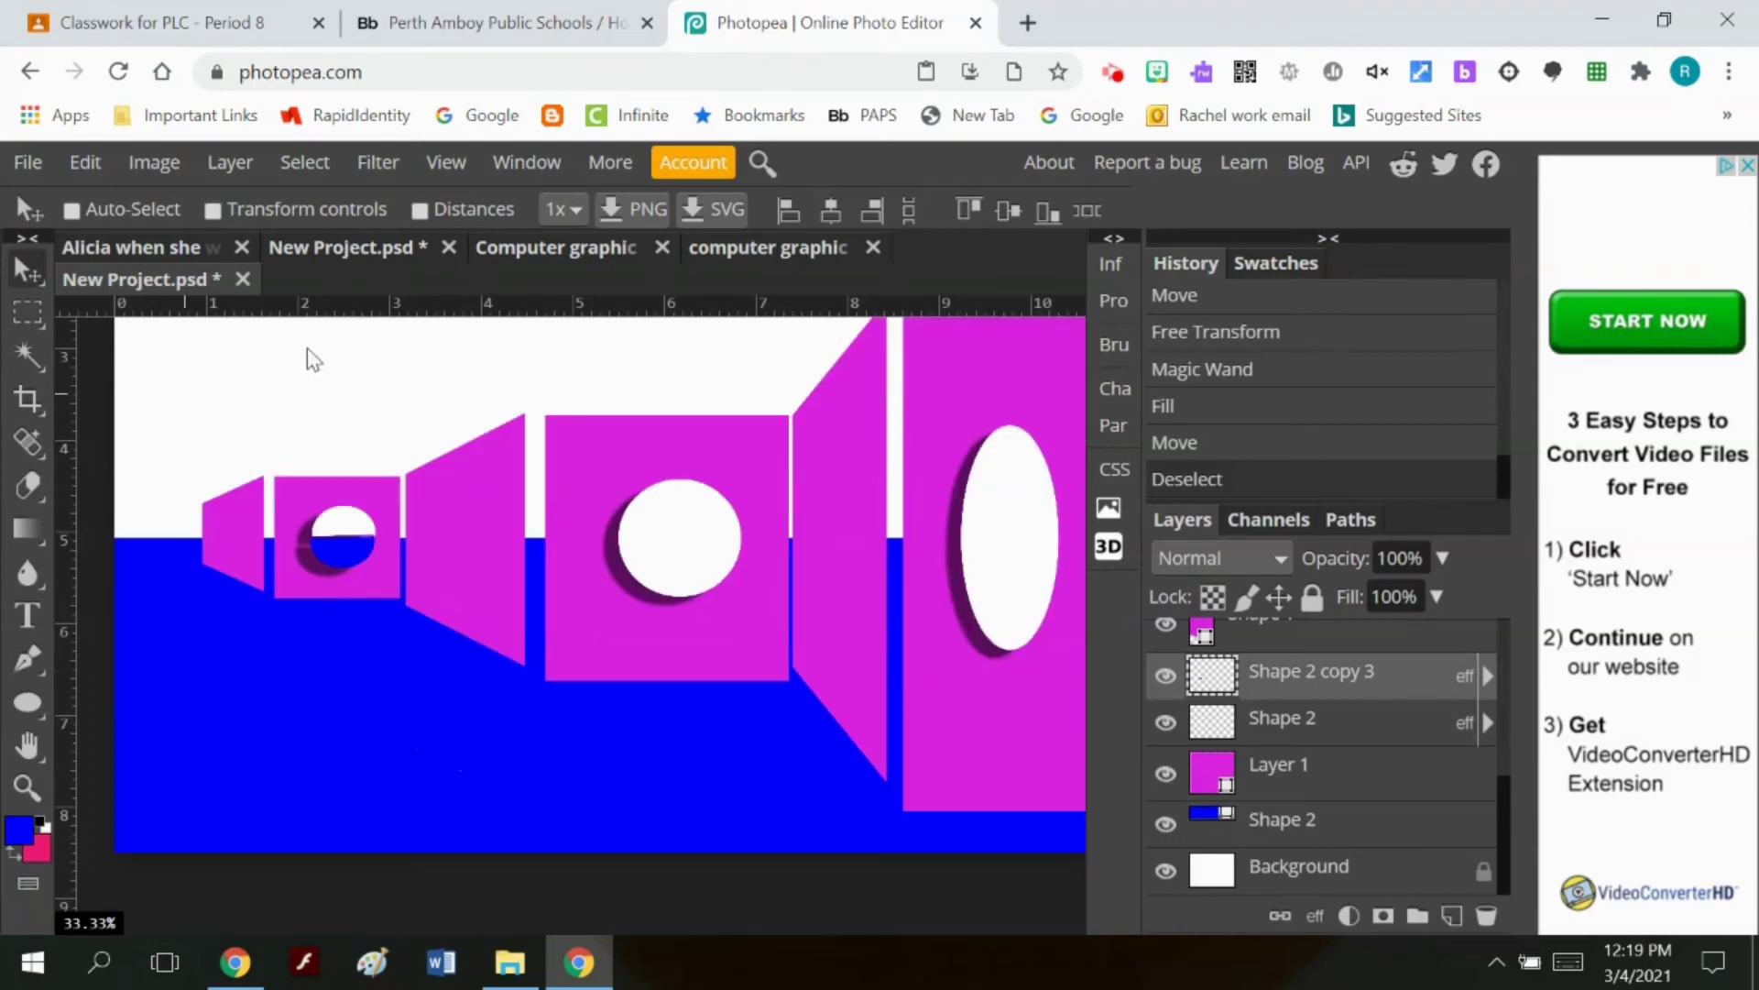
{"action": "scroll", "coordinate": [1260, 731], "scroll_direction": "up", "scroll_amount": 3}
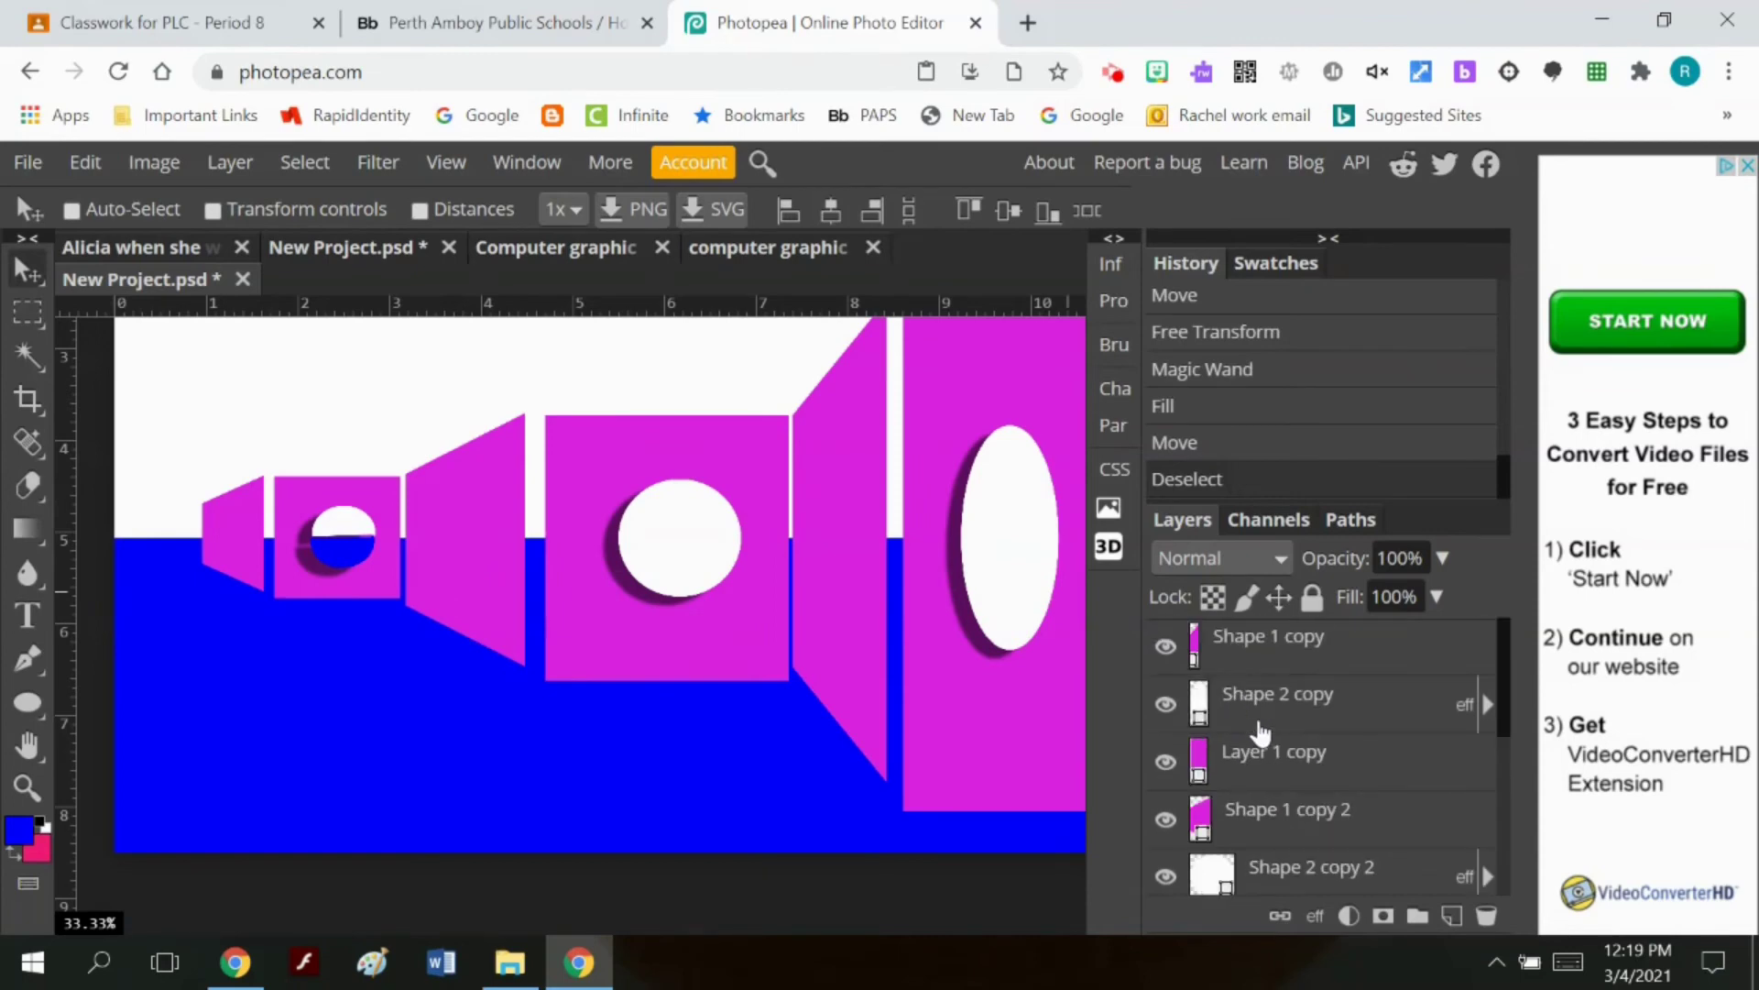
{"action": "left_click", "coordinate": [1280, 699]}
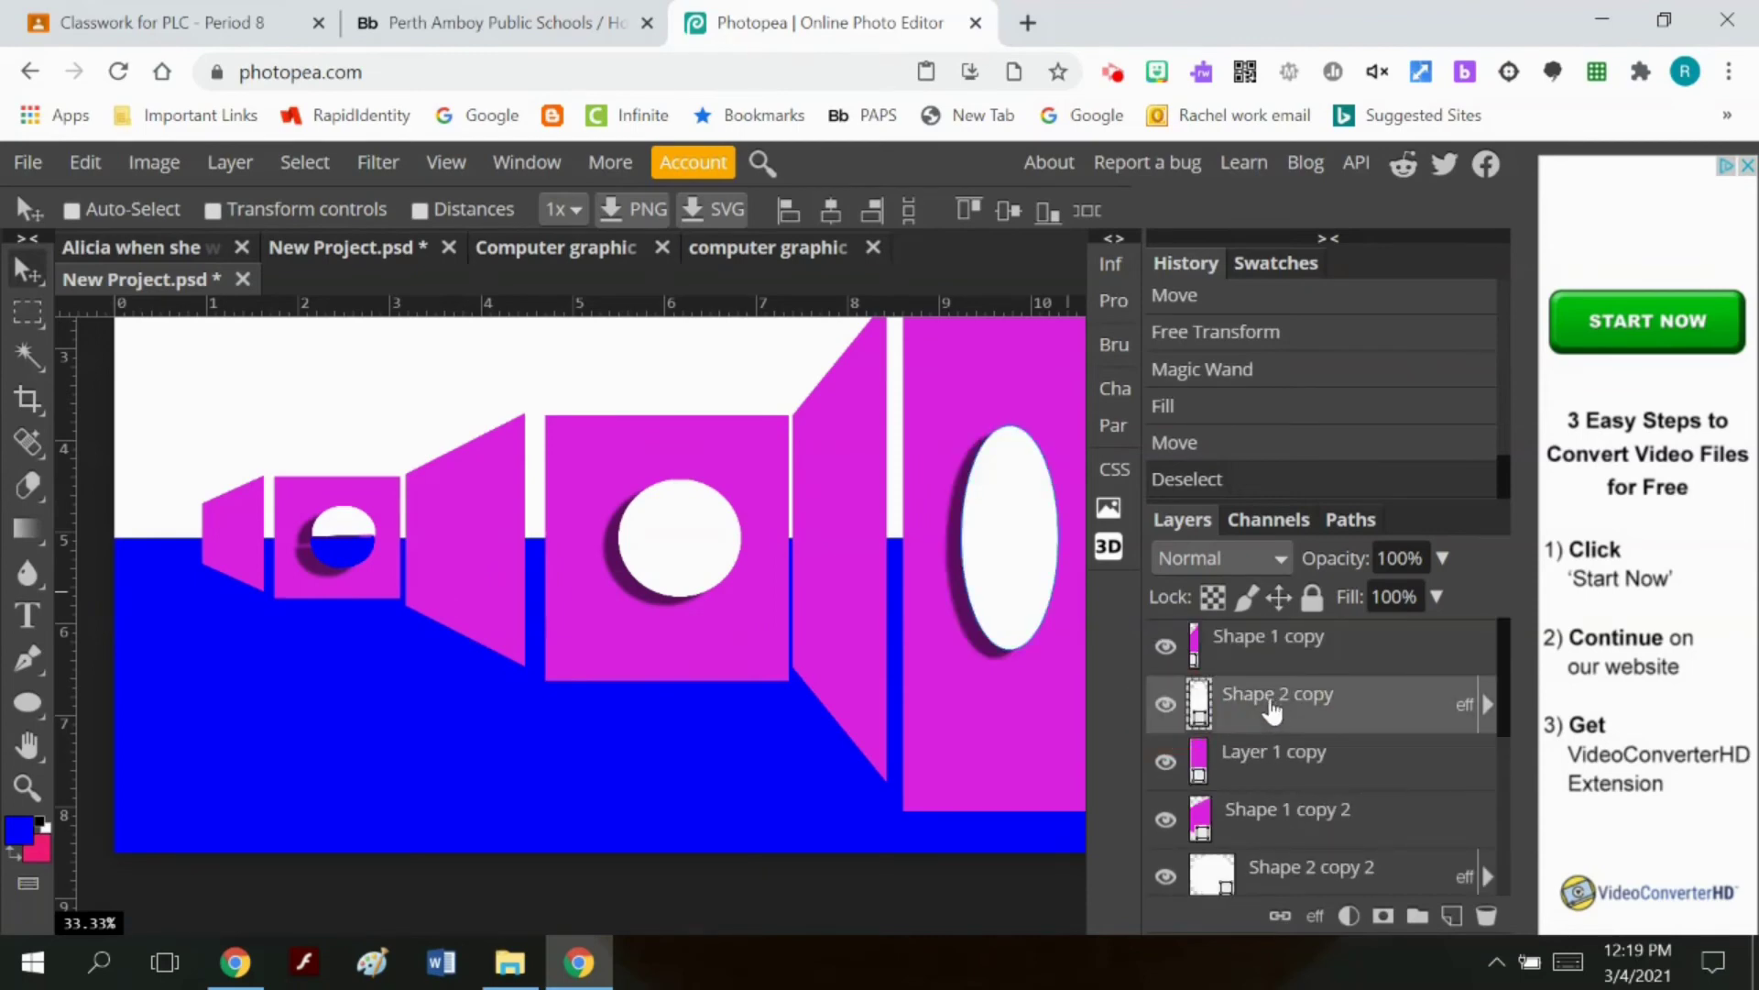
{"action": "right_click", "coordinate": [1277, 701]}
{"action": "left_click", "coordinate": [1176, 496]}
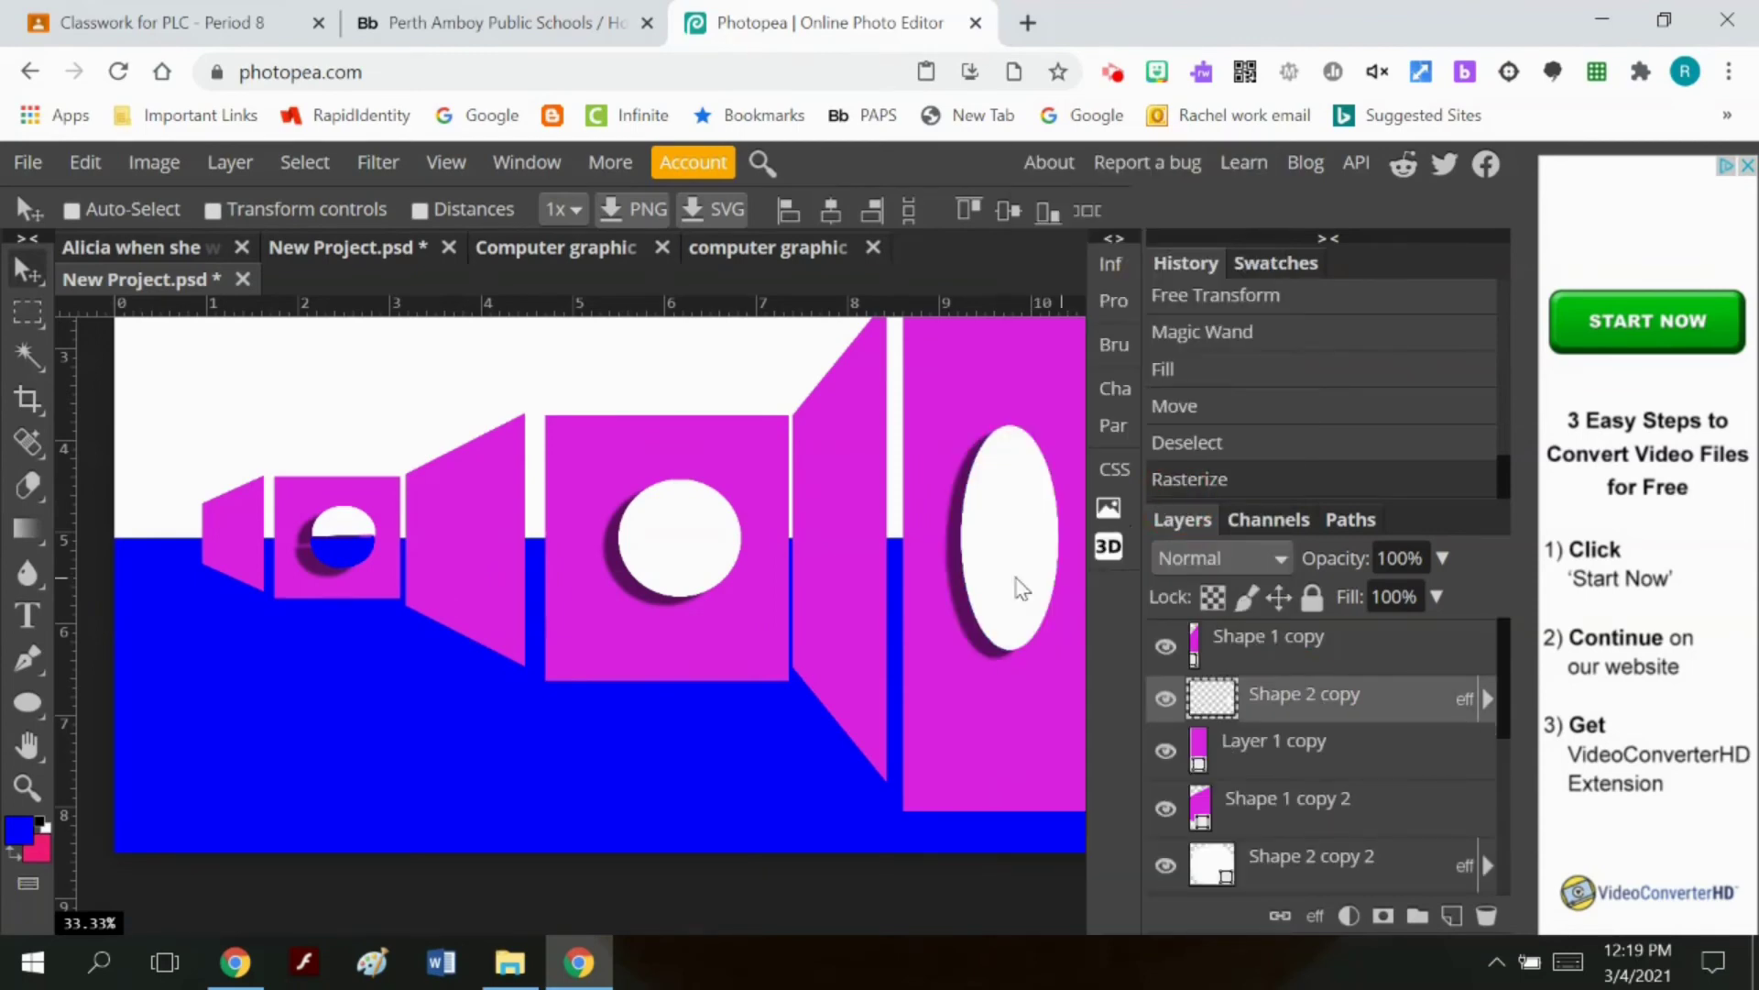
Step: Erase a thin straight line across the middle of the largest object's white ellipse to split it into two halves
{"action": "left_click", "coordinate": [35, 486]}
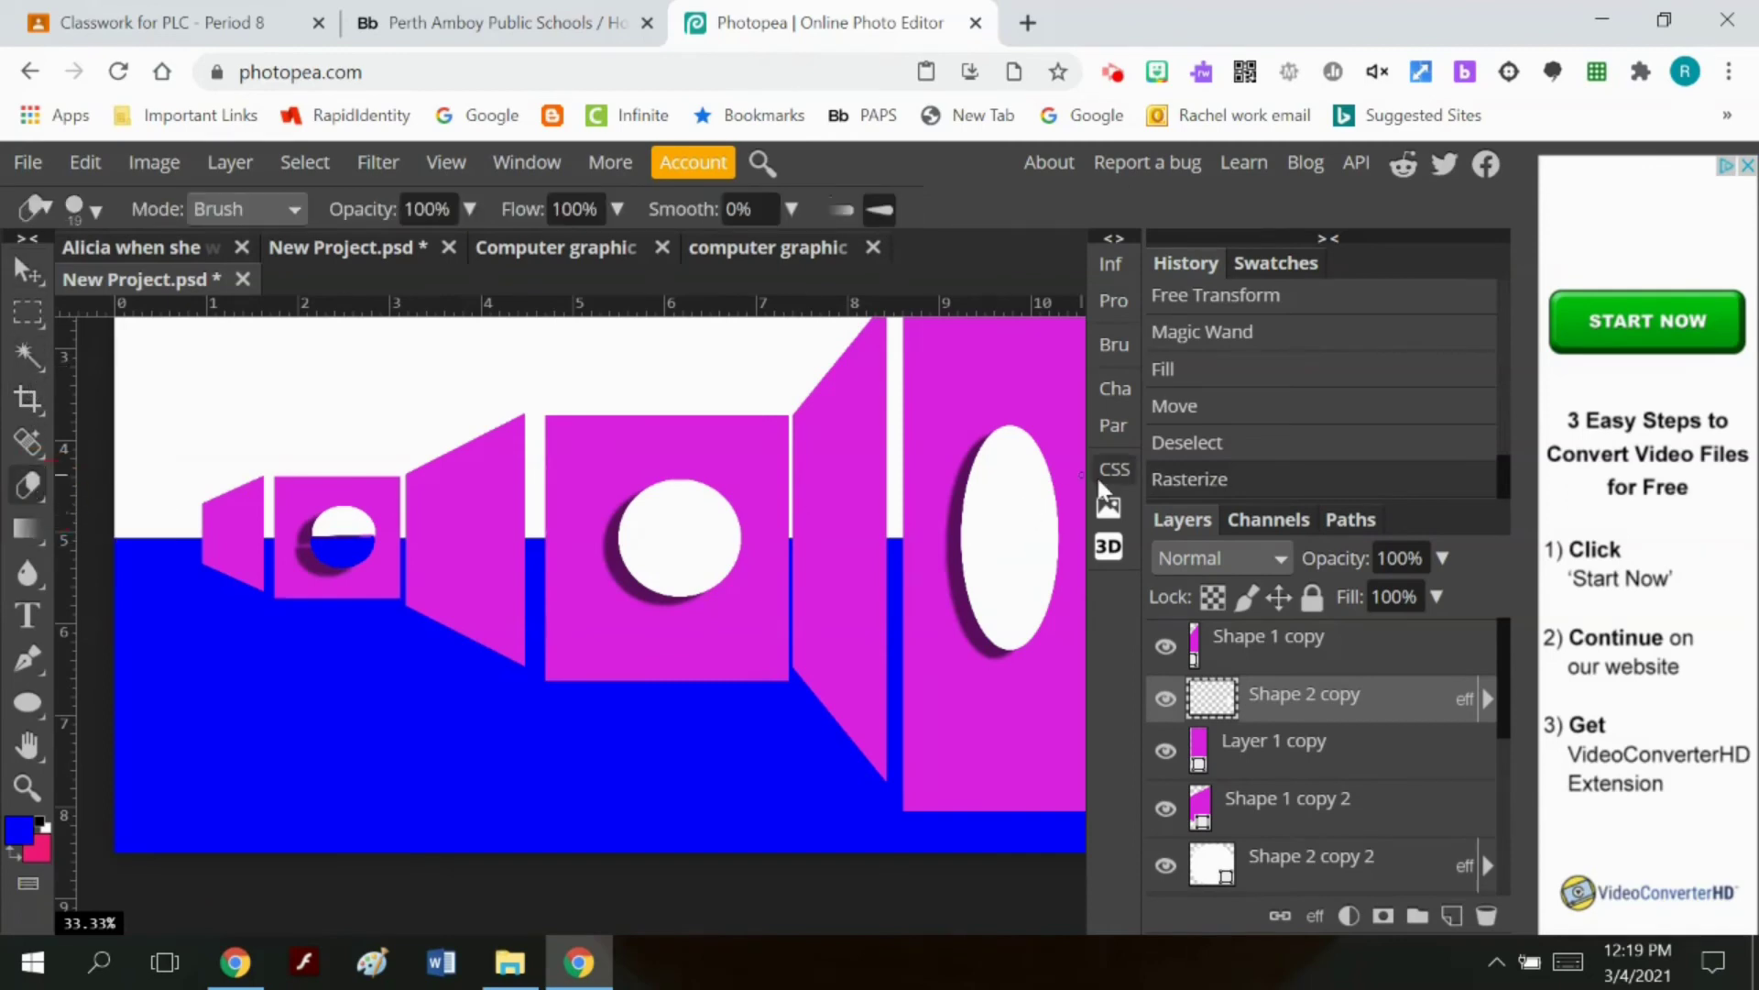
{"action": "left_click", "coordinate": [964, 554]}
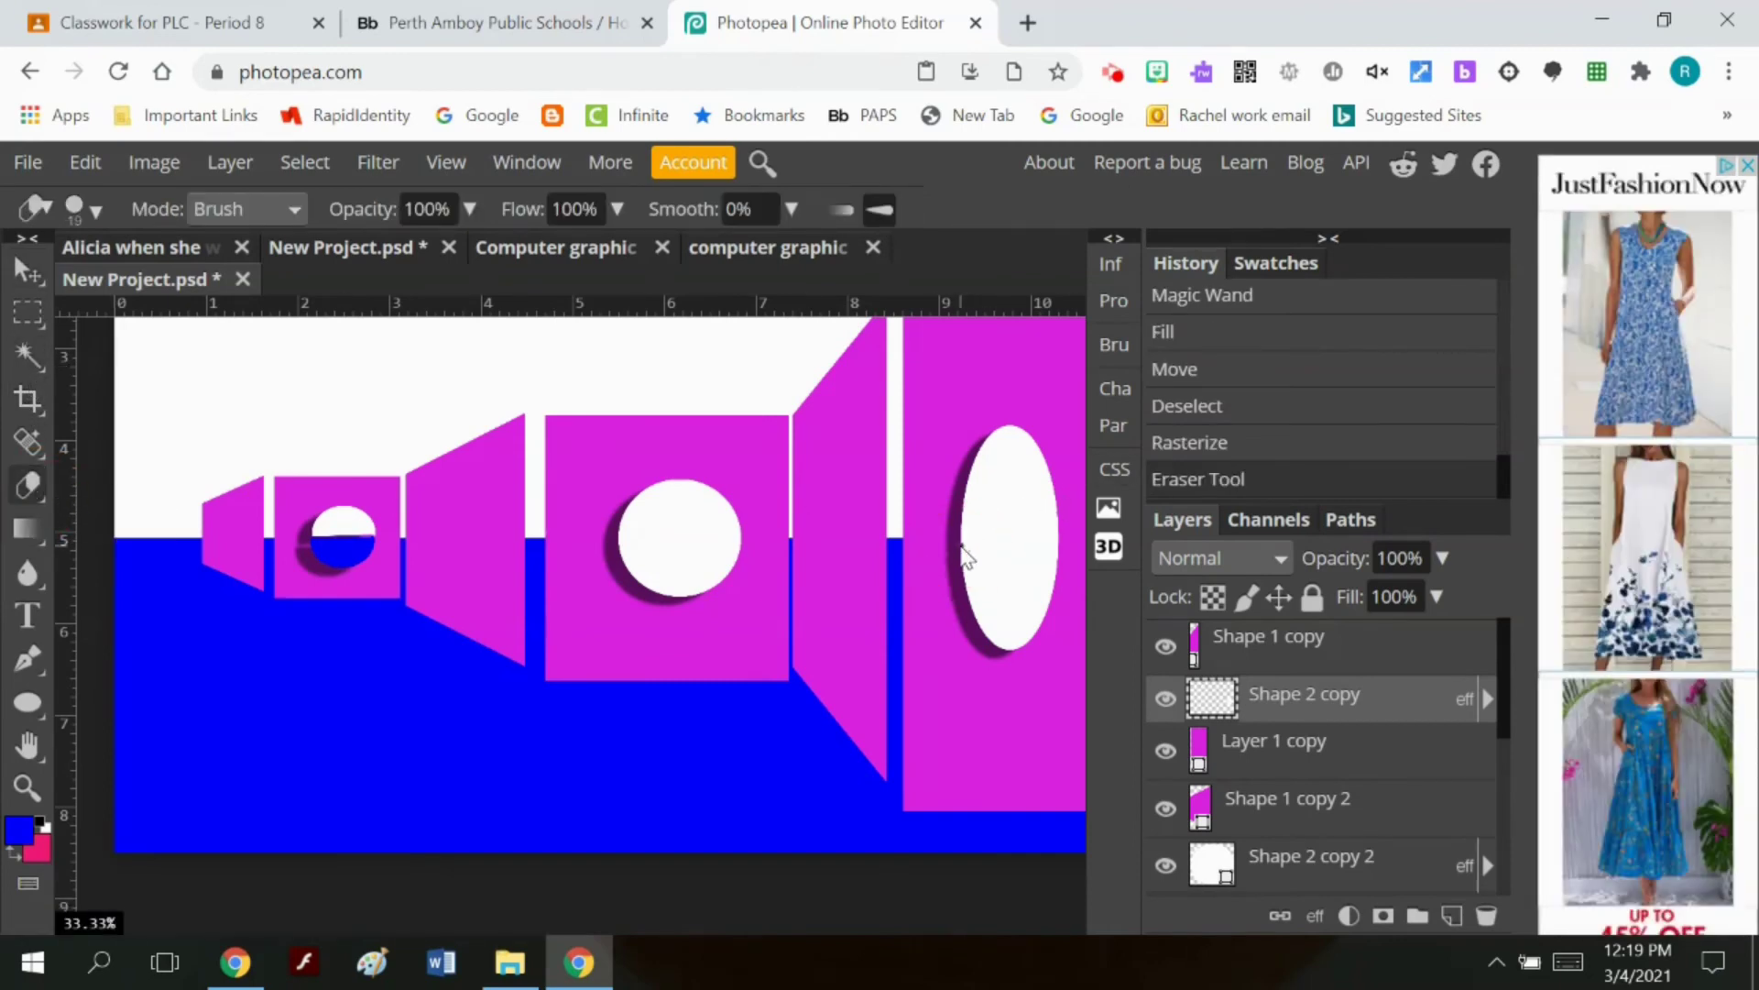
{"action": "left_click", "coordinate": [1058, 547], "text": "shift"}
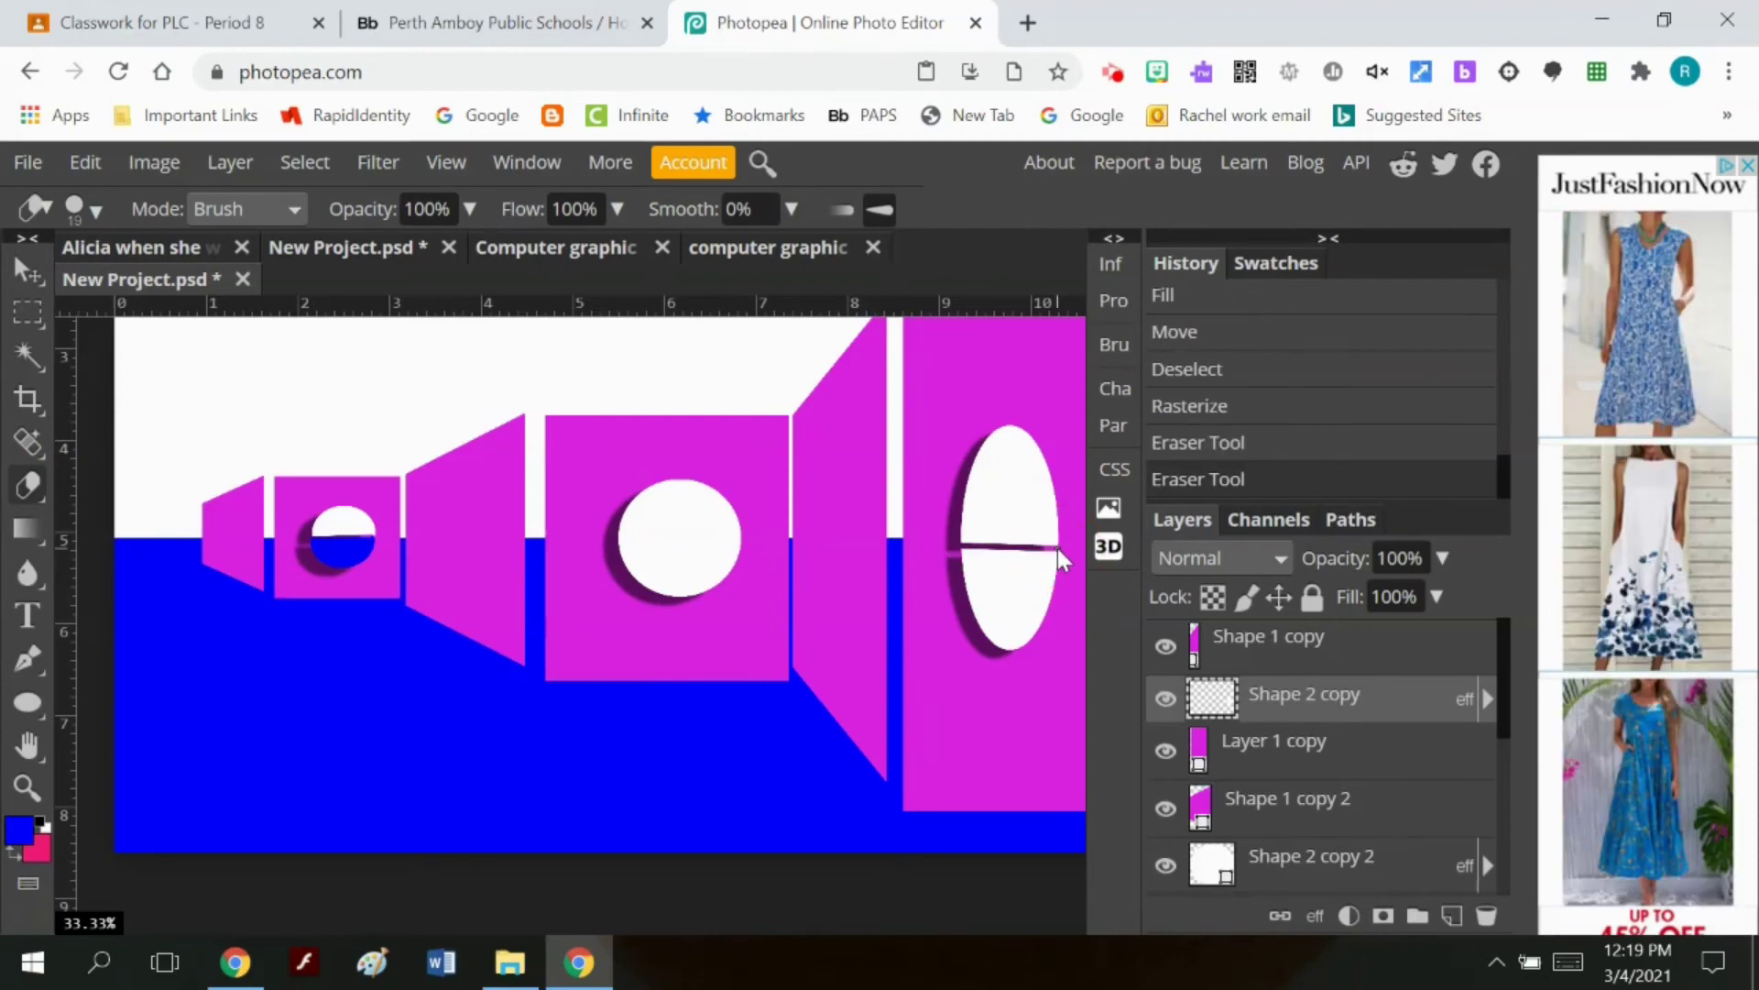
Step: Select the ellipse's lower half with the Magic Wand and fill it with the blue foreground color at 100% opacity
{"action": "left_click", "coordinate": [25, 354]}
{"action": "left_click", "coordinate": [1002, 581]}
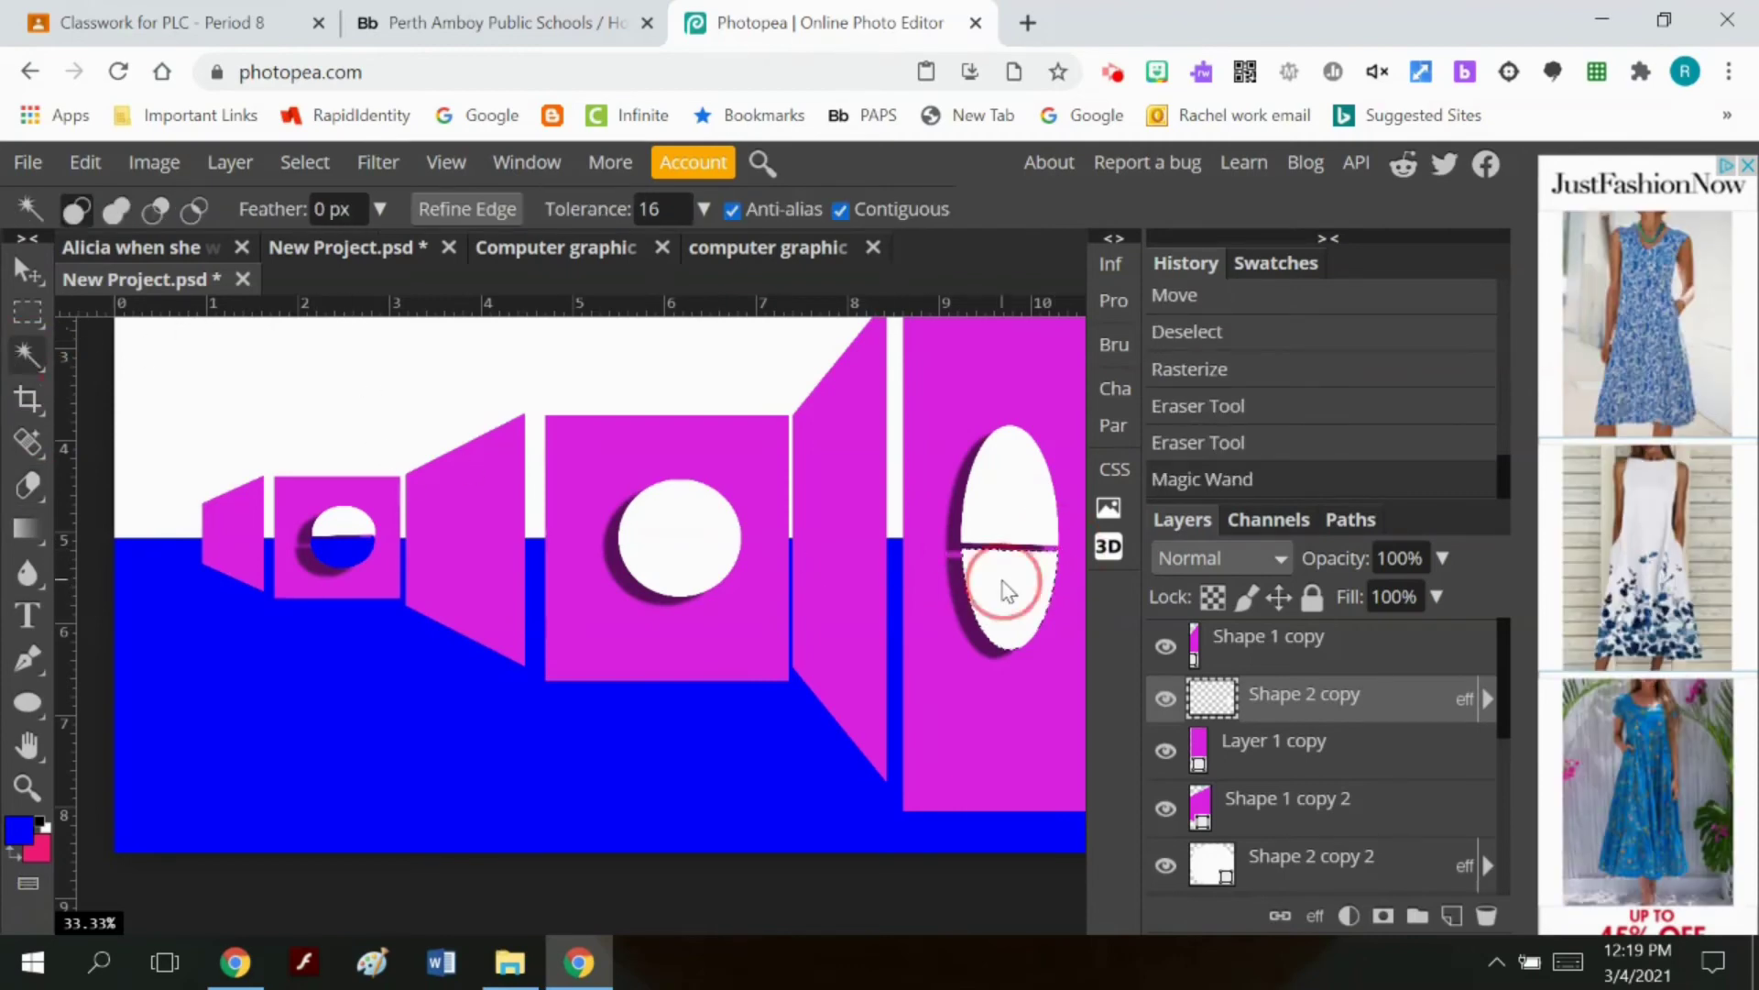
{"action": "left_click", "coordinate": [85, 162]}
{"action": "left_click", "coordinate": [120, 617]}
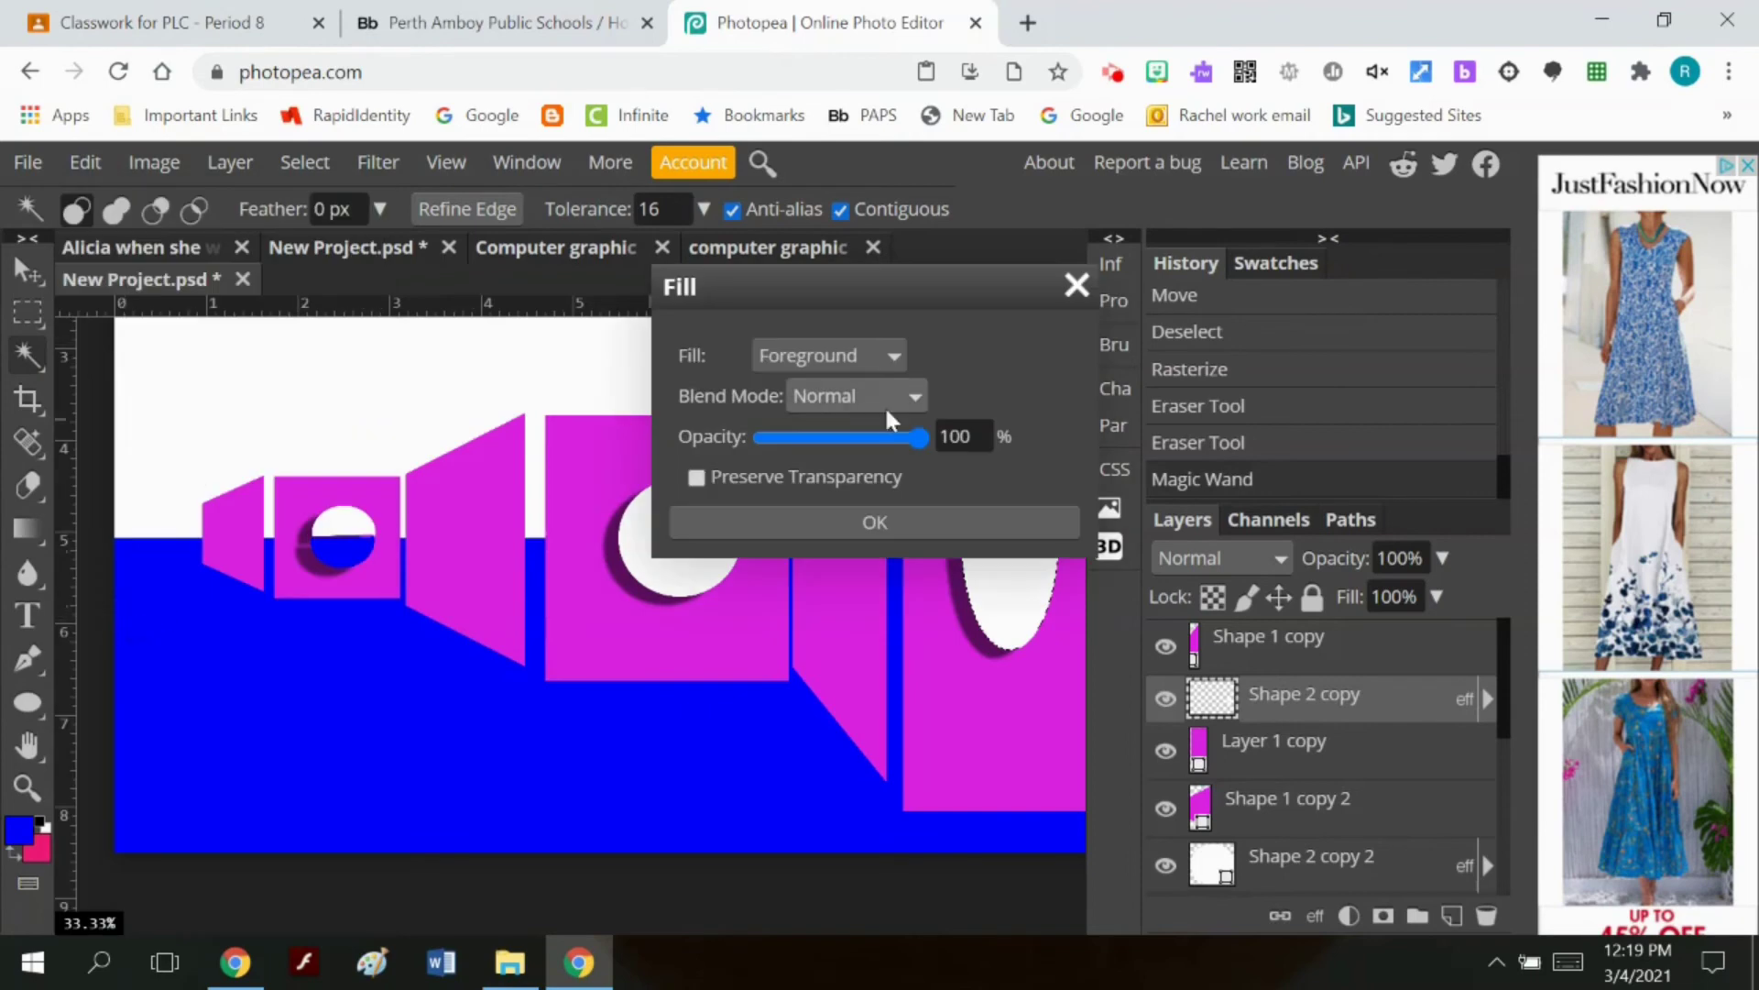
{"action": "left_click", "coordinate": [873, 519]}
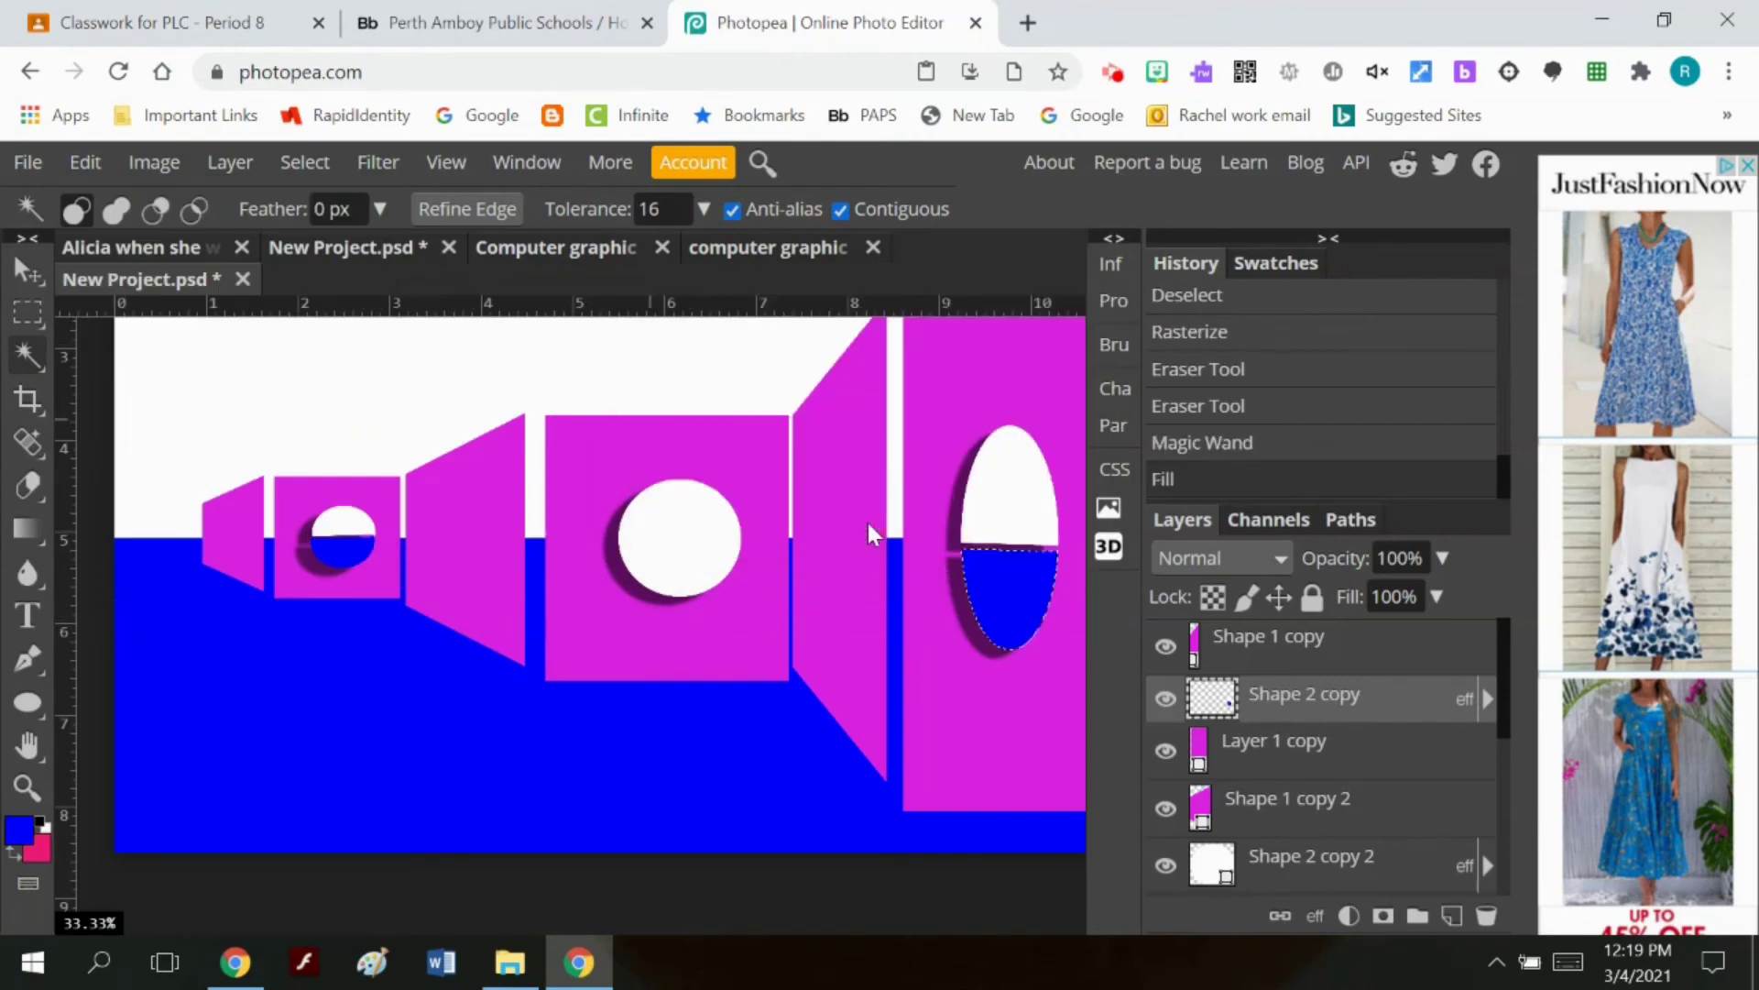
Step: Move the blue half ellipse up against the white half to close the gap, and clear the selection
{"action": "left_click", "coordinate": [26, 269]}
{"action": "left_click_drag", "start_coordinate": [1019, 660], "coordinate": [1019, 656]}
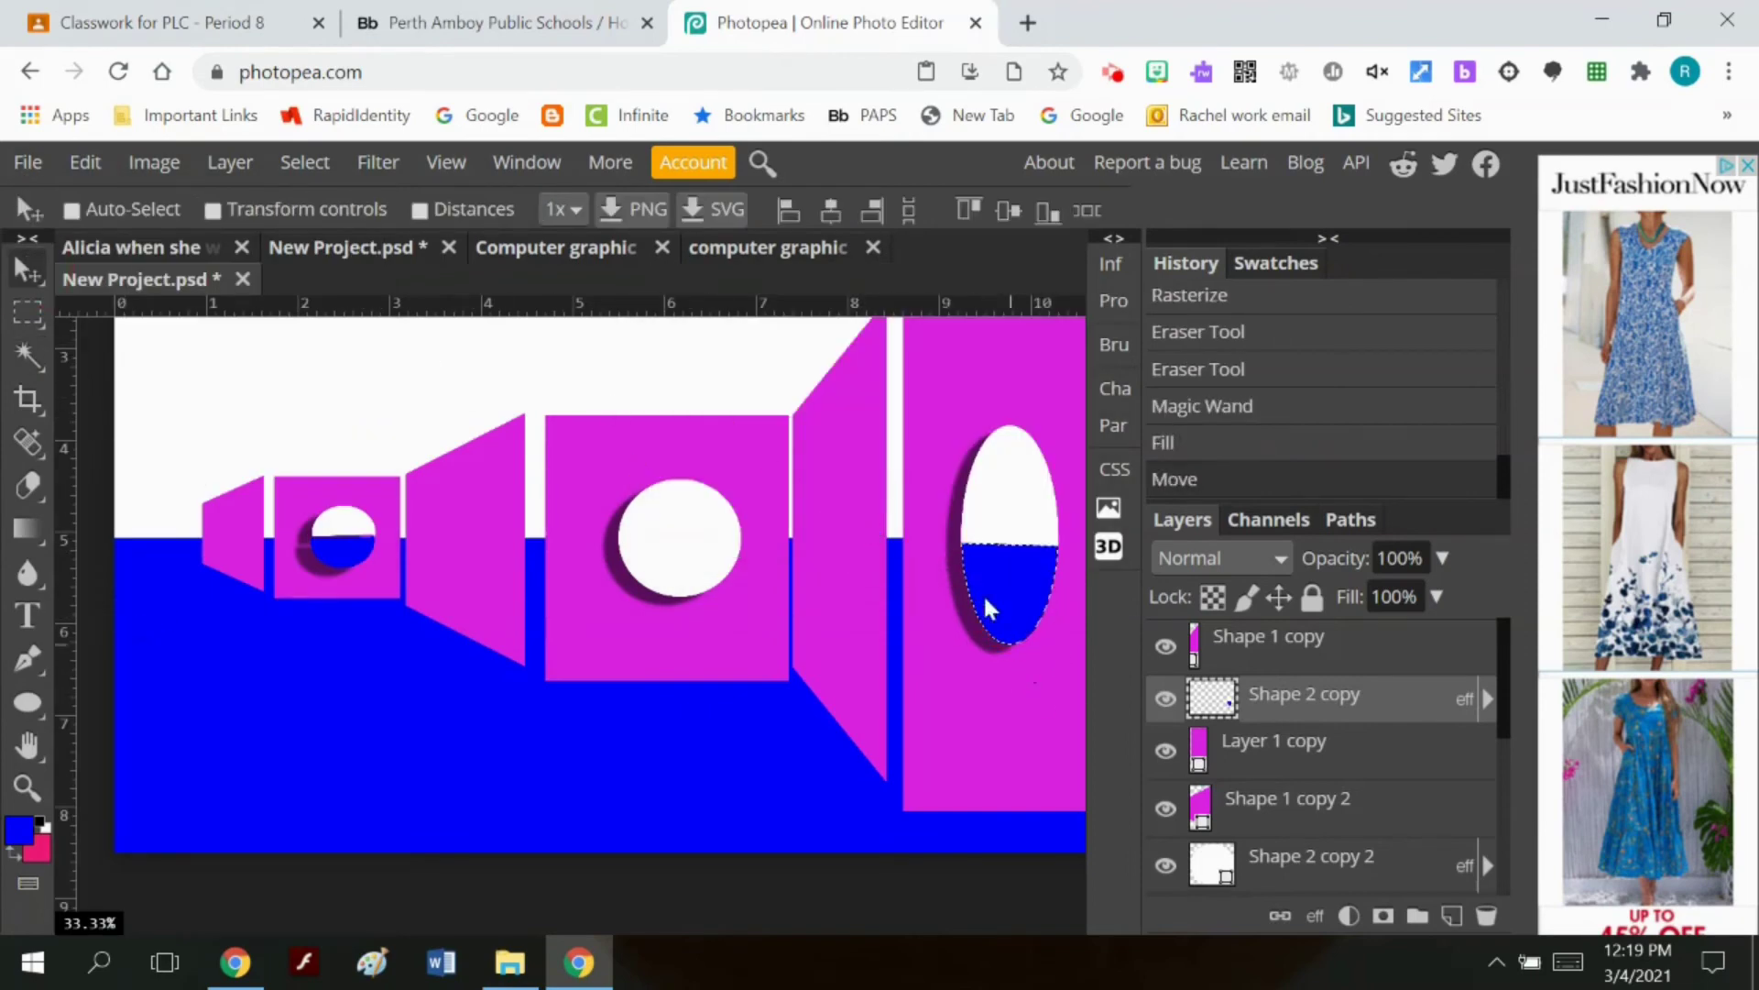
{"action": "left_click", "coordinate": [305, 162]}
{"action": "left_click", "coordinate": [317, 242]}
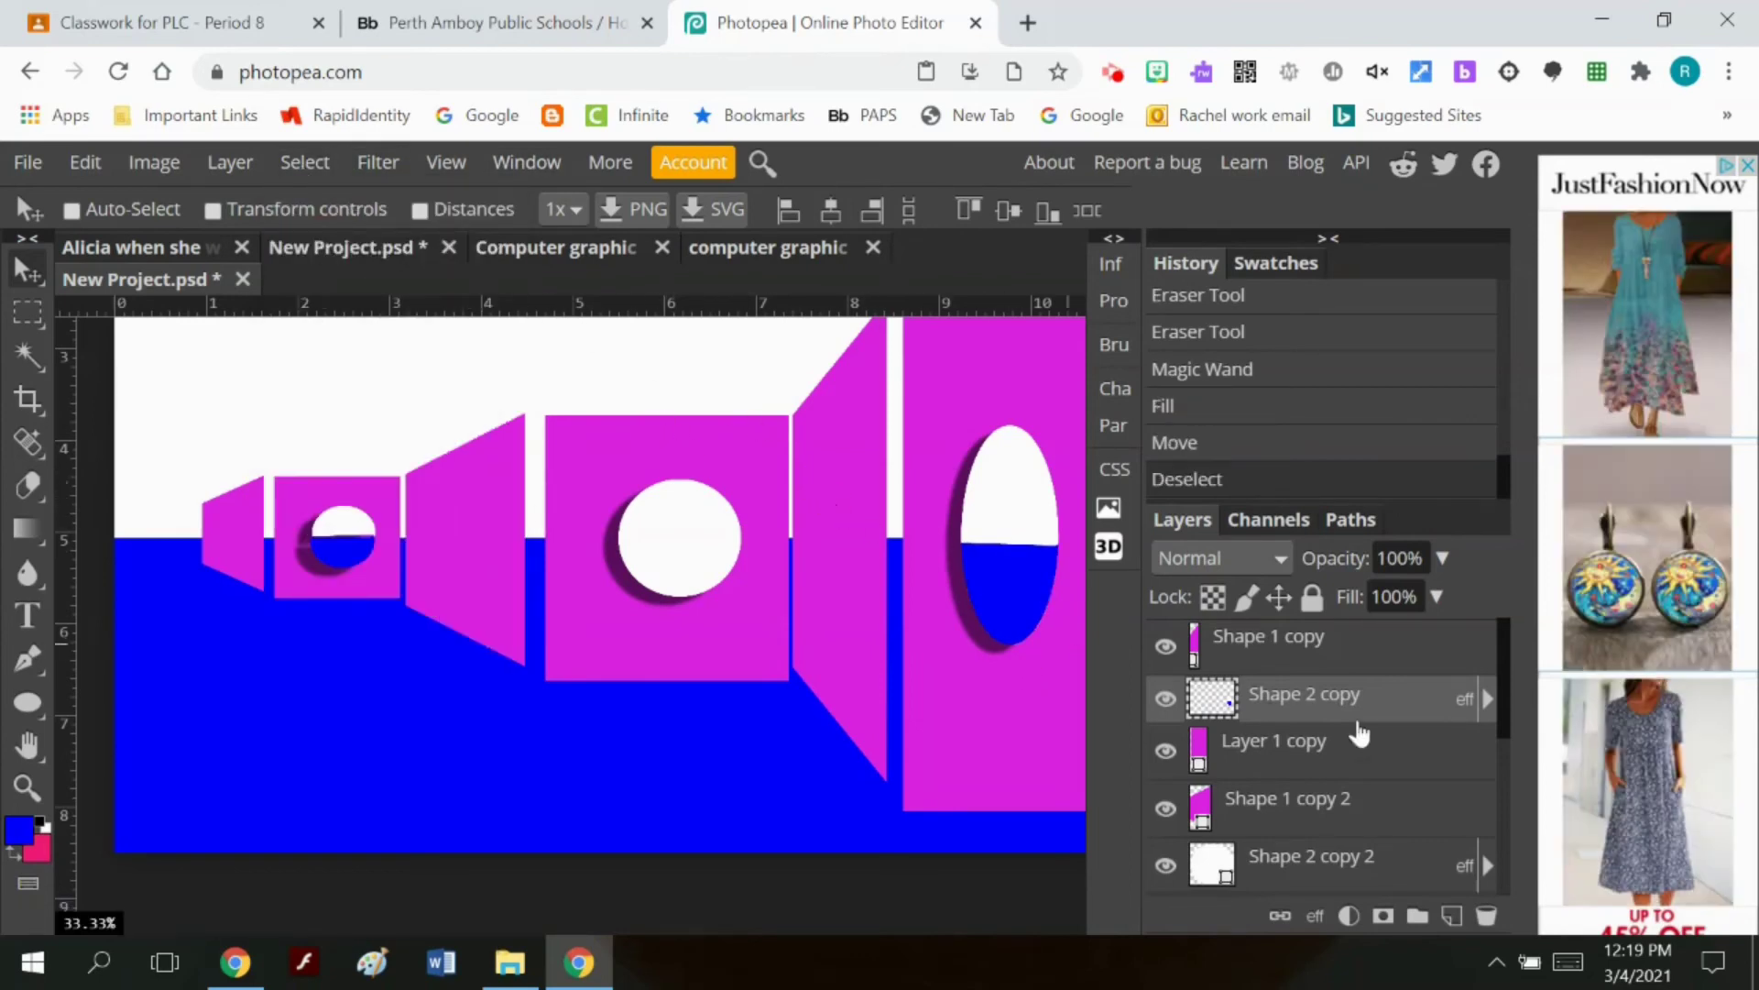
Step: Select the Shape 2 copy 2 layer and try to start an erased line across the middle object's white circle
{"action": "left_click", "coordinate": [1300, 869]}
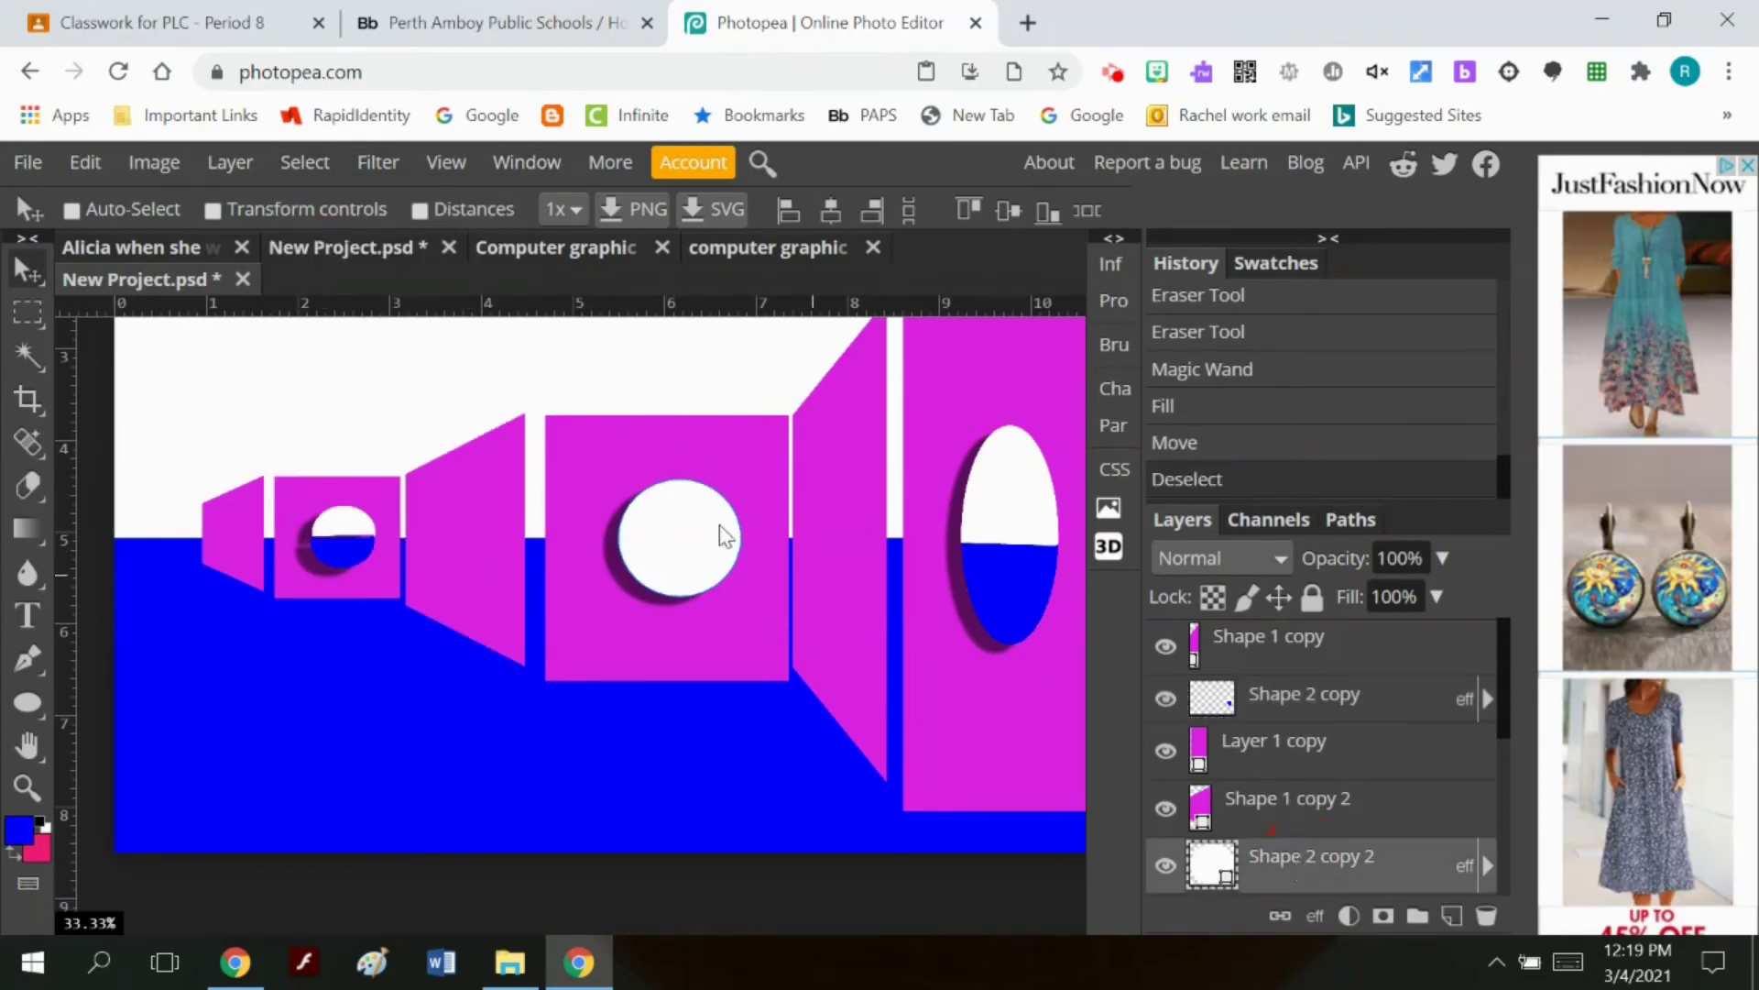
{"action": "left_click", "coordinate": [26, 490]}
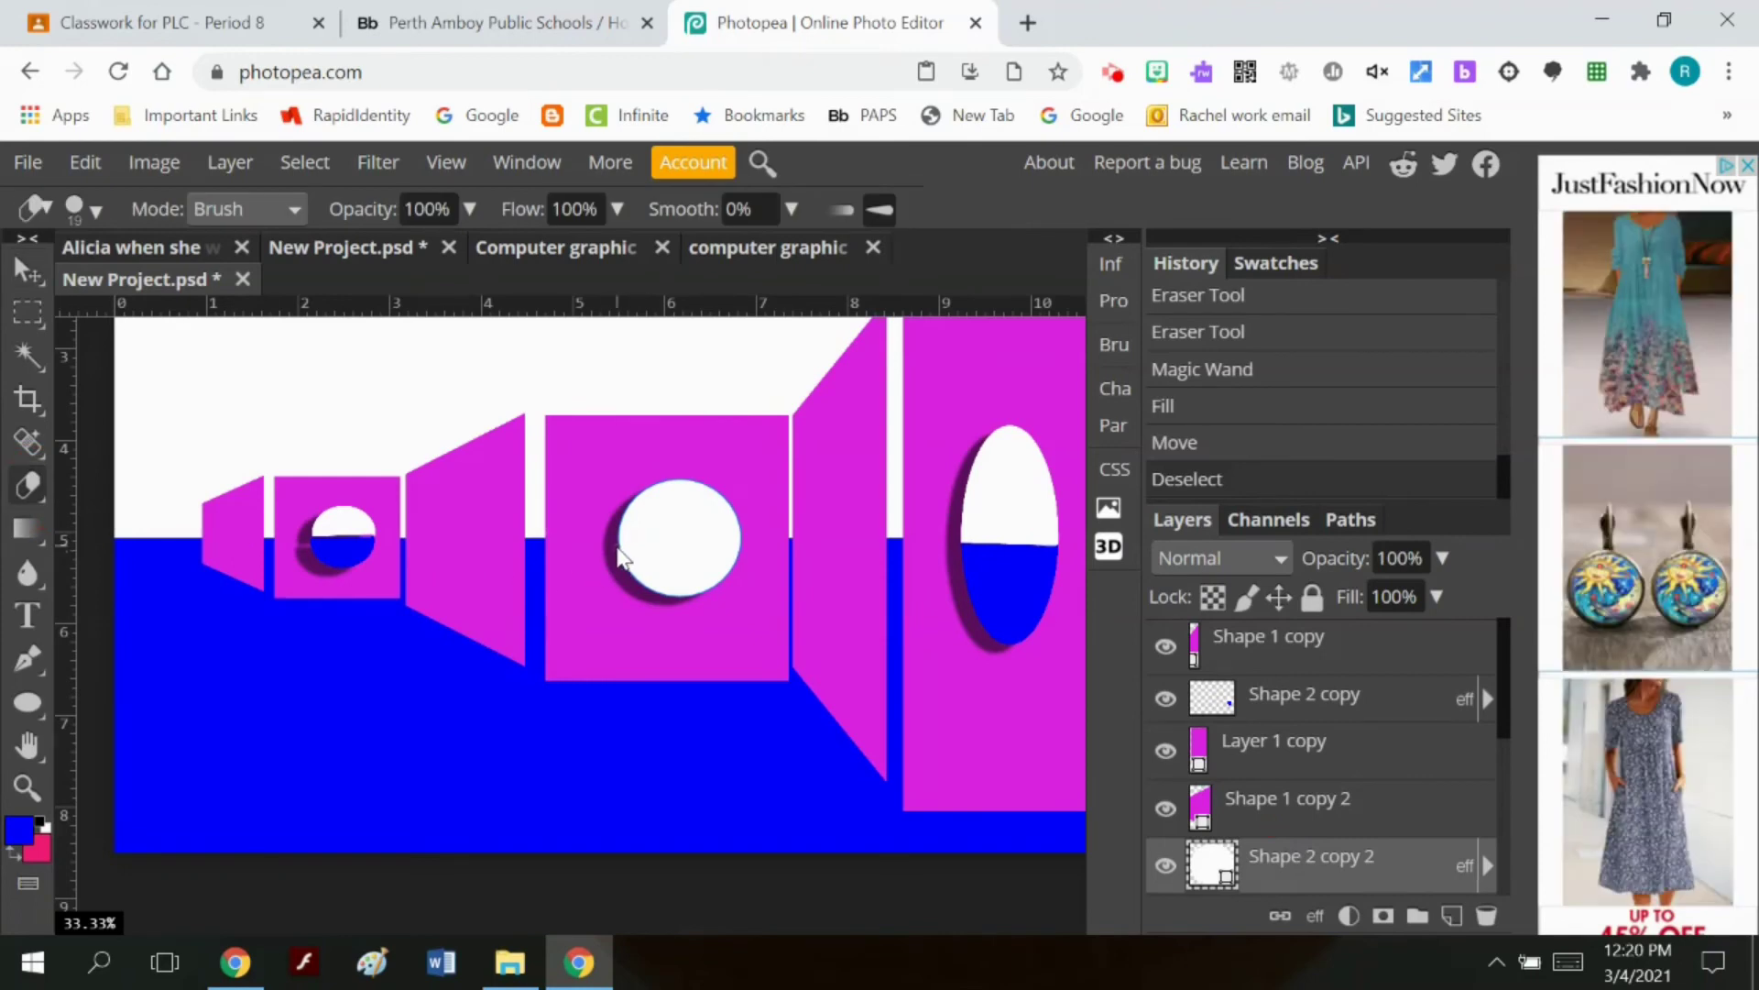
{"action": "left_click", "coordinate": [614, 549]}
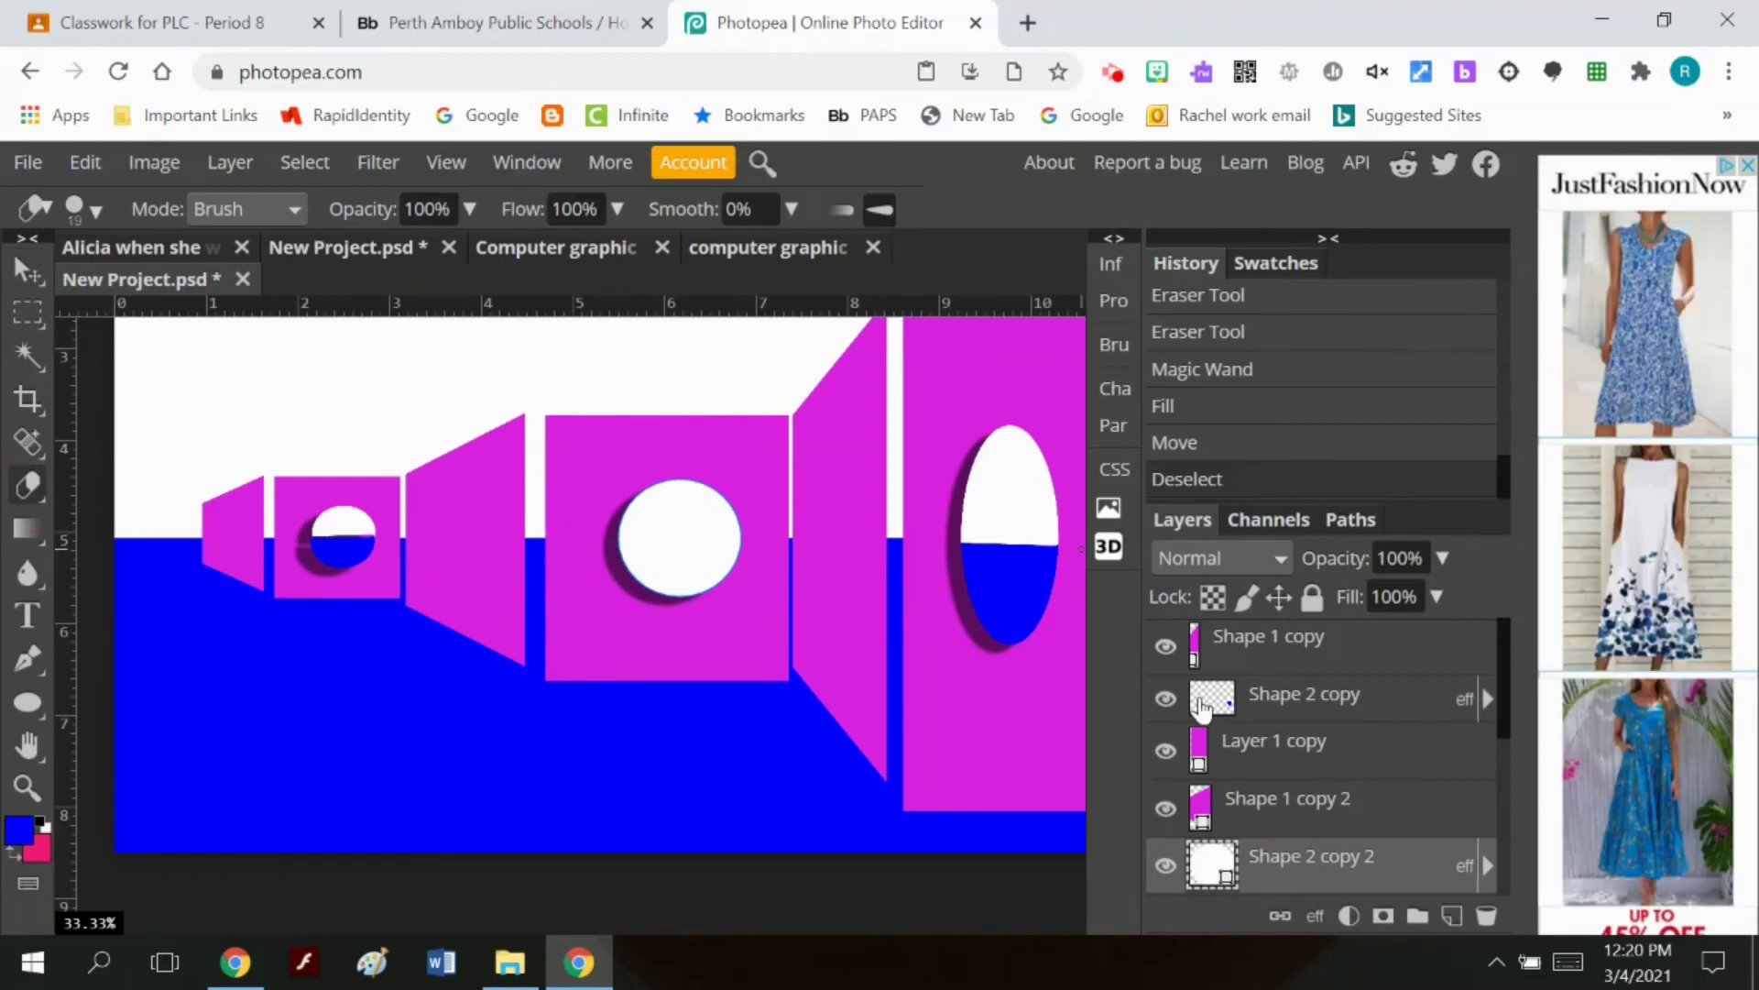
Step: Rasterize the layer style of the Shape 2 copy layer and try to erase across the middle object's circle
{"action": "right_click", "coordinate": [1292, 699]}
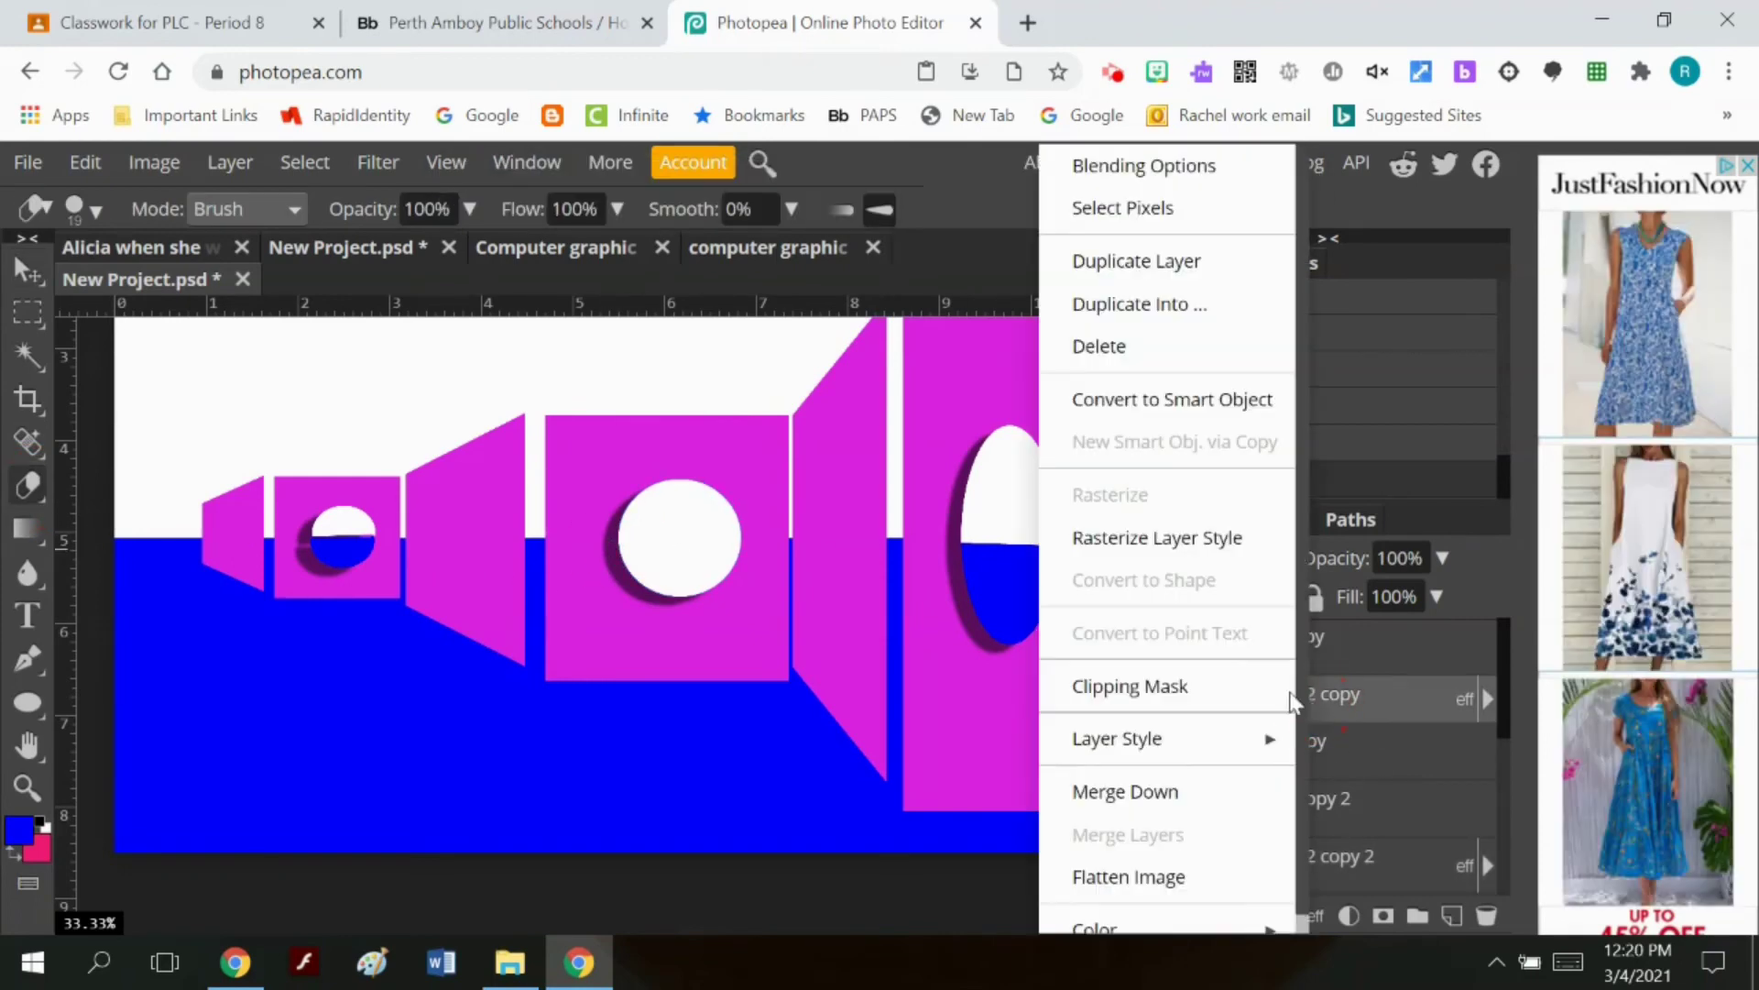
{"action": "left_click", "coordinate": [1182, 538]}
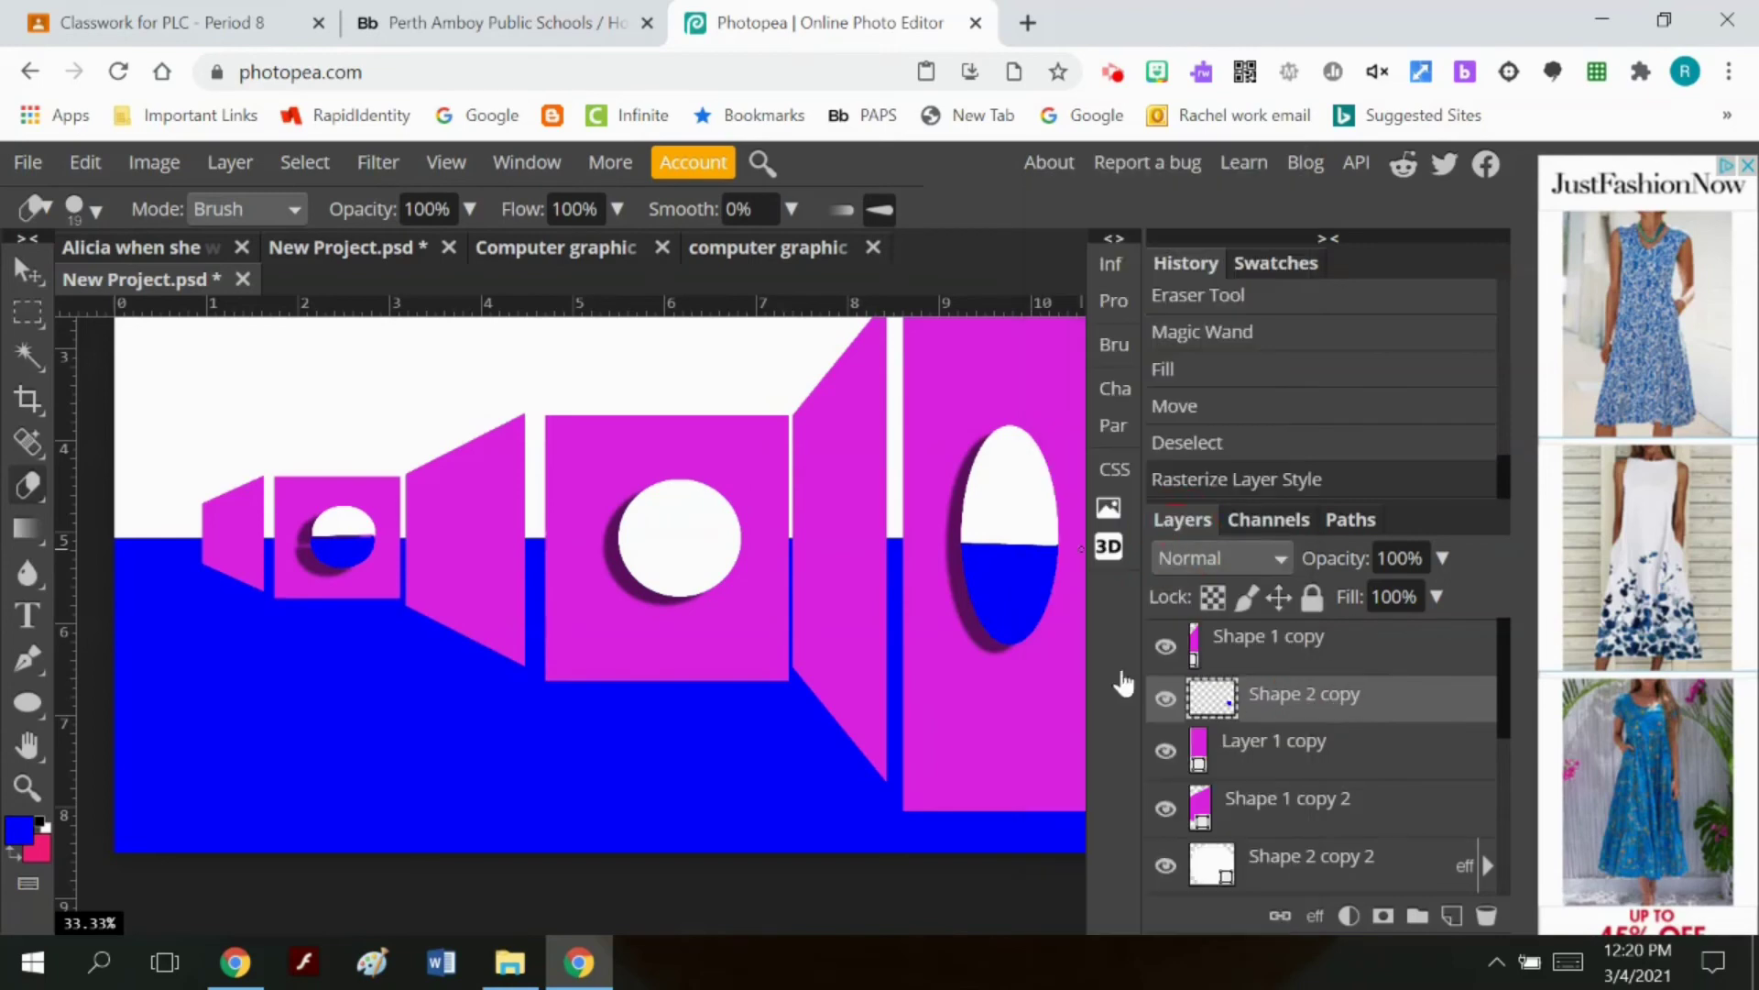
{"action": "left_click", "coordinate": [619, 555]}
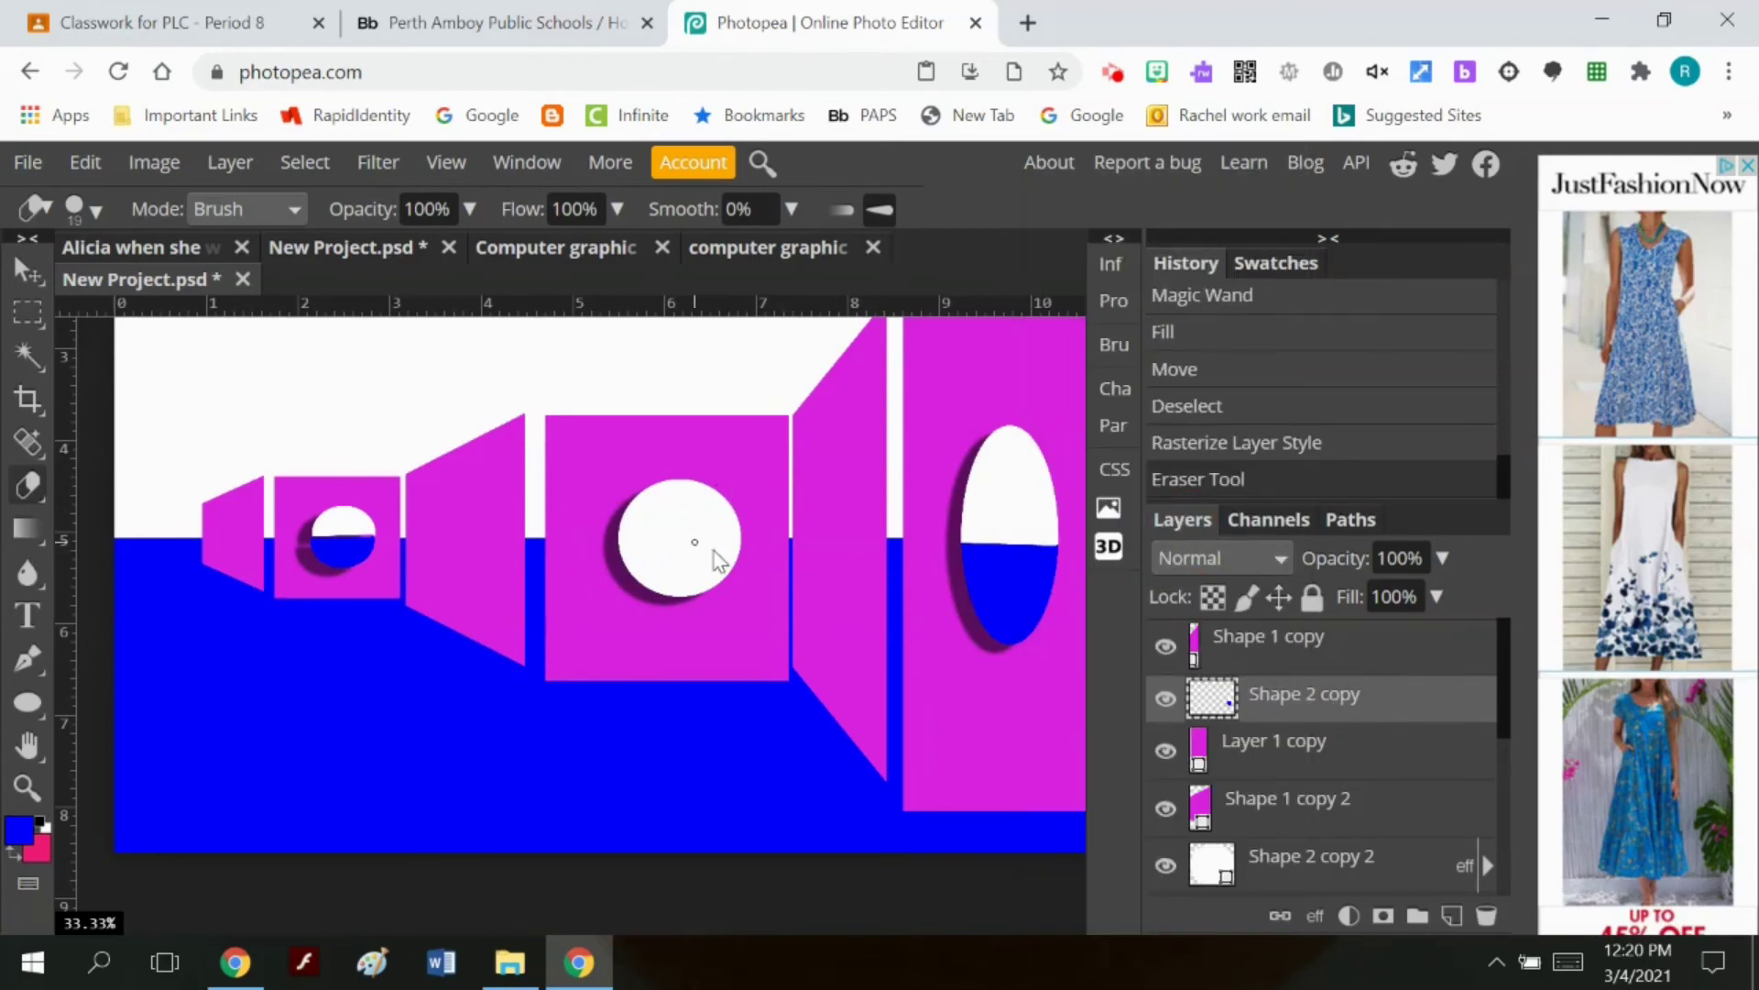
{"action": "left_click", "coordinate": [740, 539]}
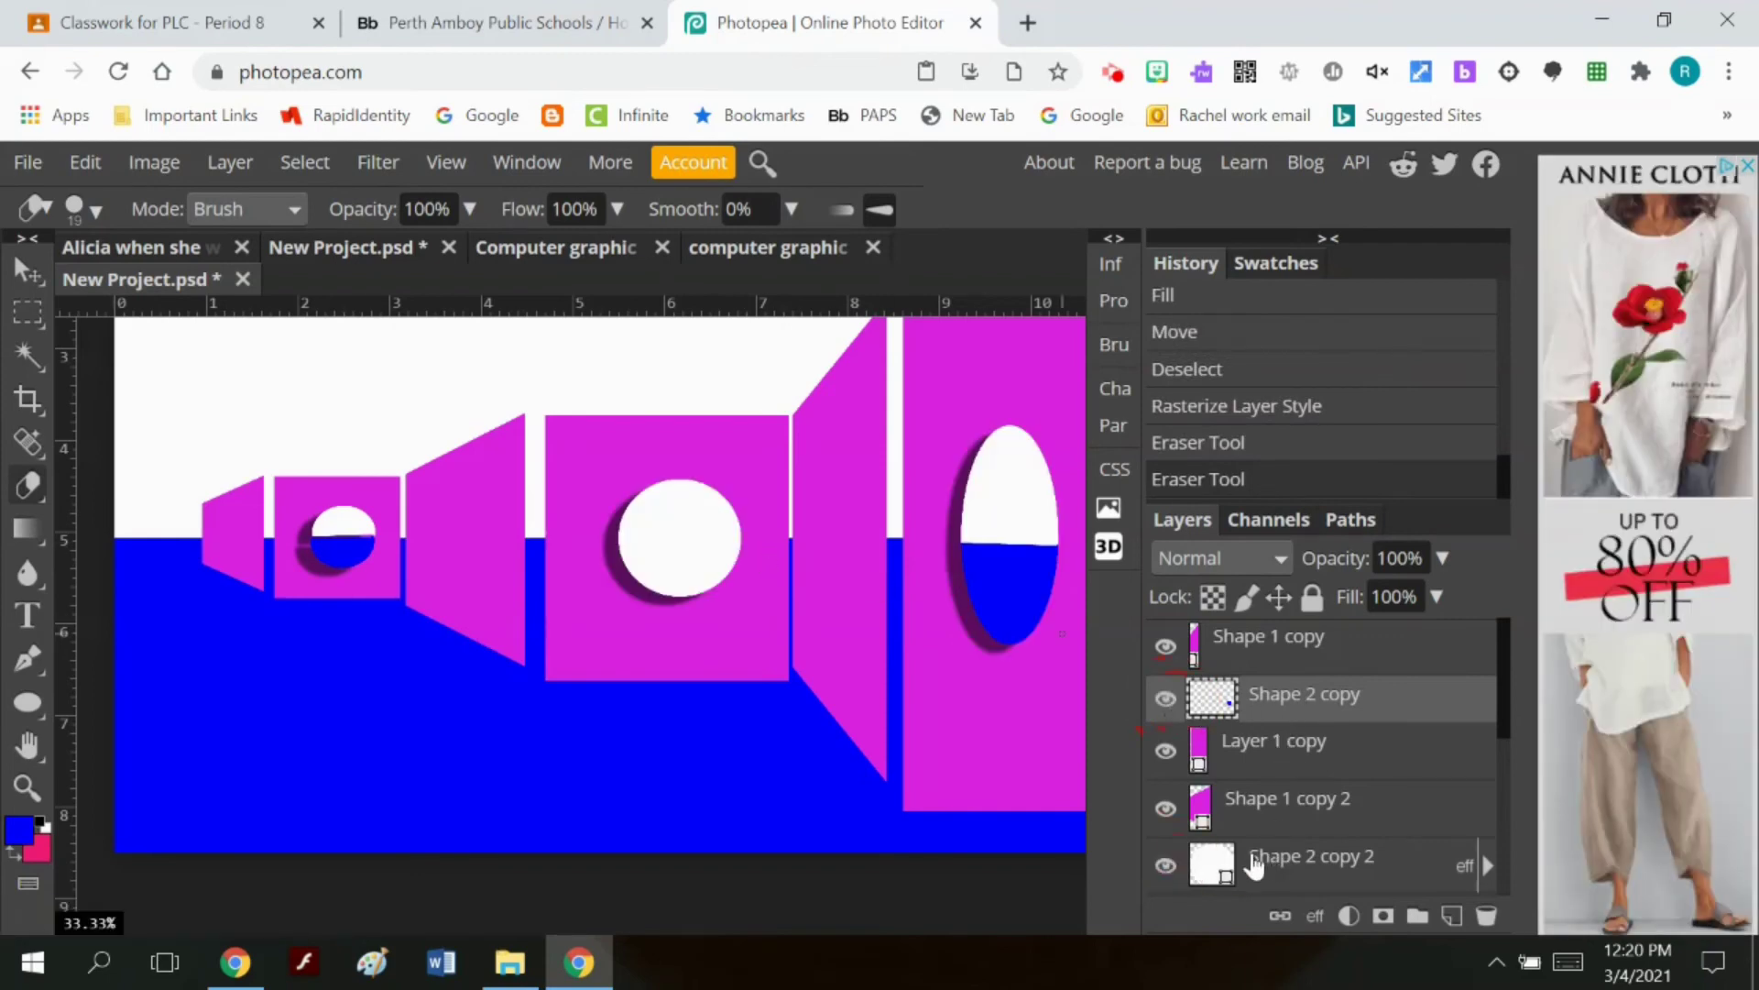
Step: Rasterize the Shape 2 copy 2 layer and erase a thin straight line across the middle object's white circle
{"action": "scroll", "coordinate": [1283, 825], "scroll_direction": "down", "scroll_amount": 3}
{"action": "scroll", "coordinate": [1320, 779], "scroll_direction": "up", "scroll_amount": 2}
{"action": "right_click", "coordinate": [1312, 733]}
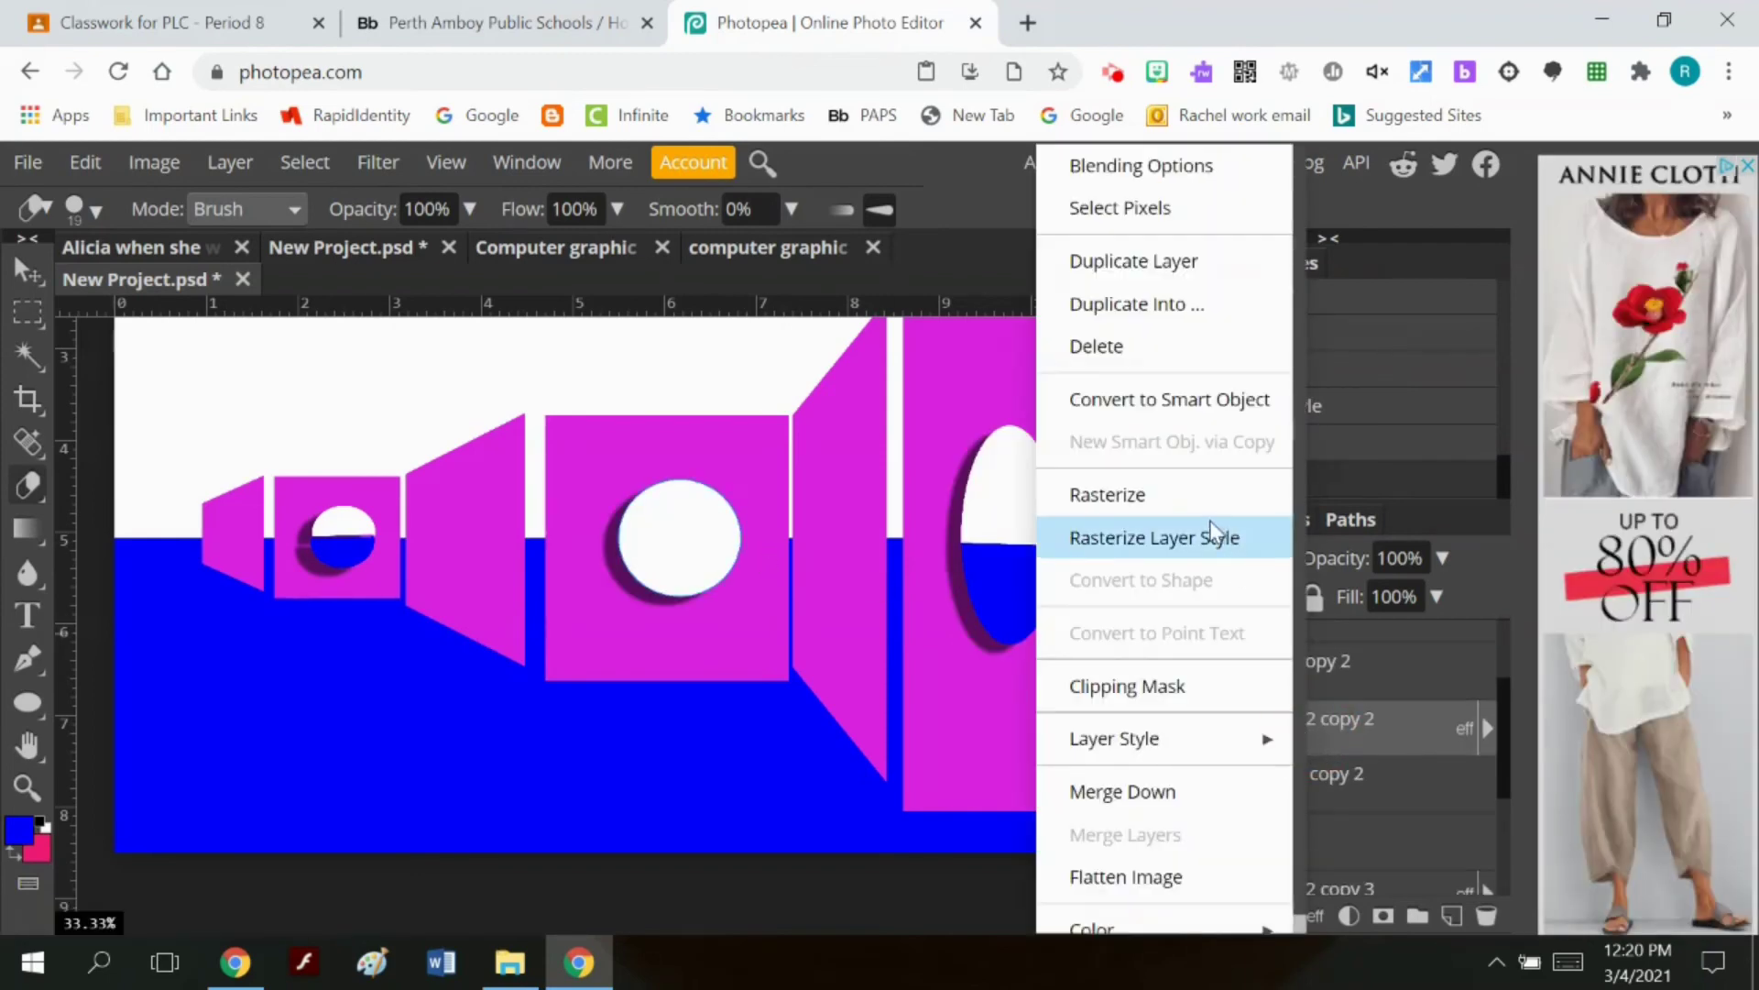
{"action": "left_click", "coordinate": [1171, 499]}
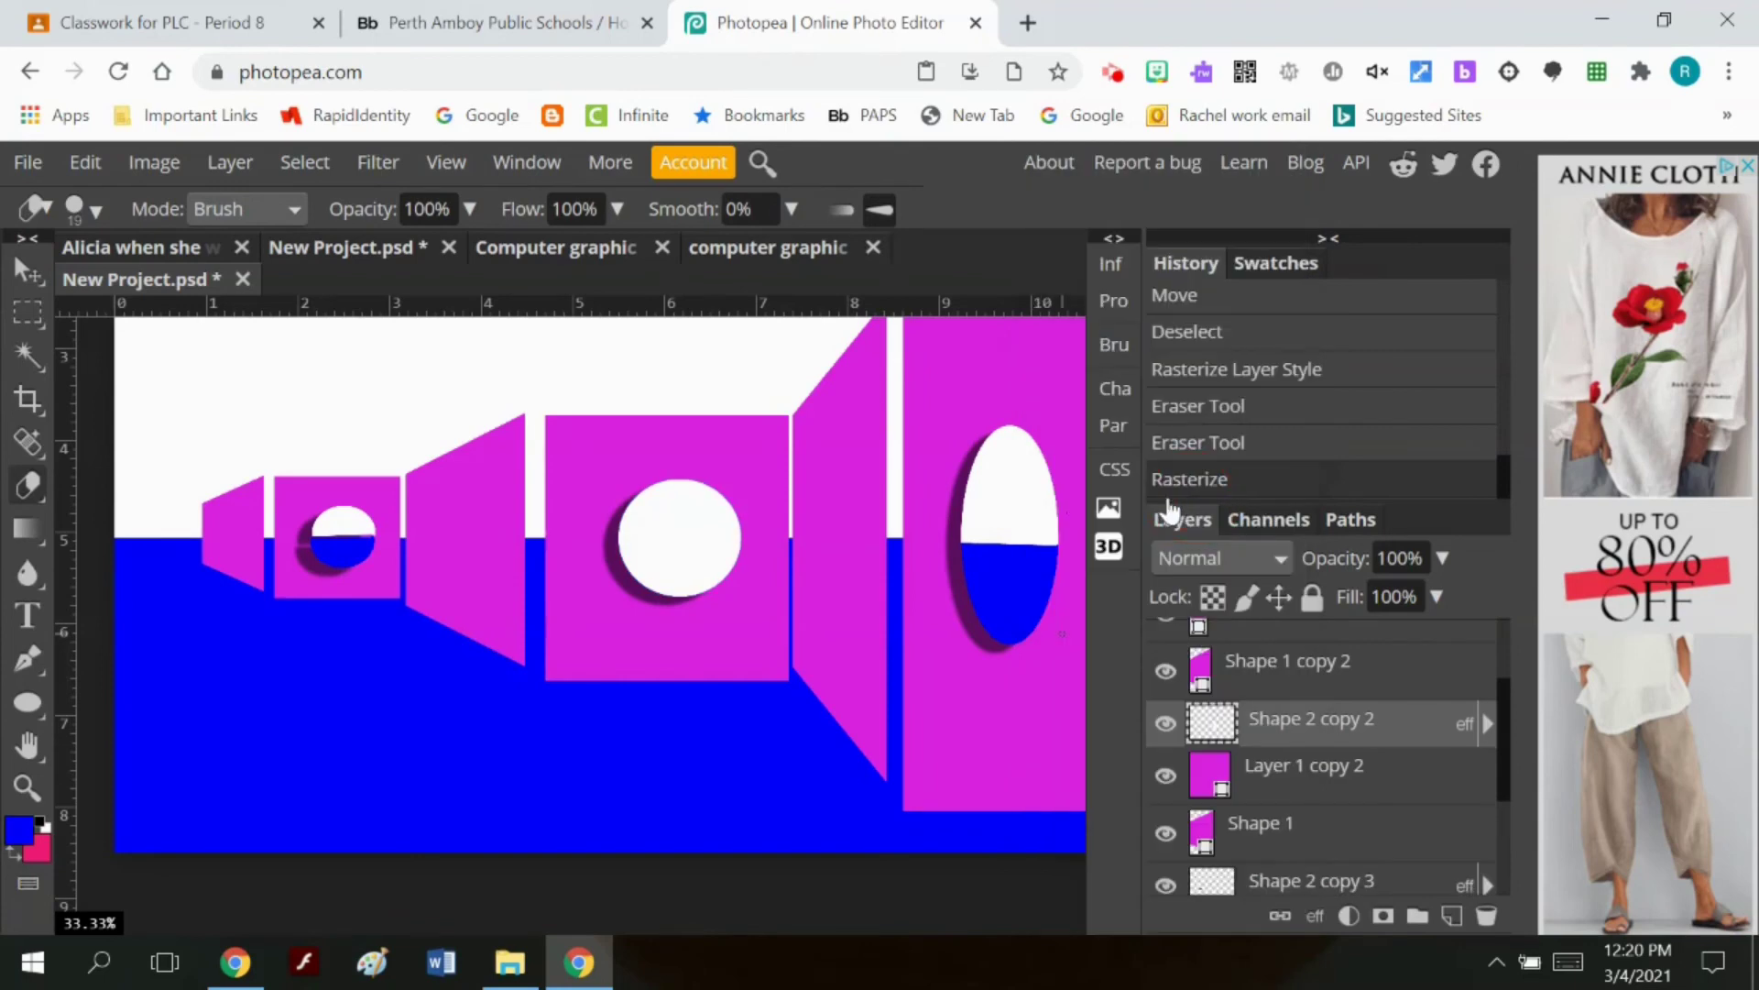
{"action": "left_click", "coordinate": [607, 548]}
{"action": "left_click", "coordinate": [740, 548], "text": "shift"}
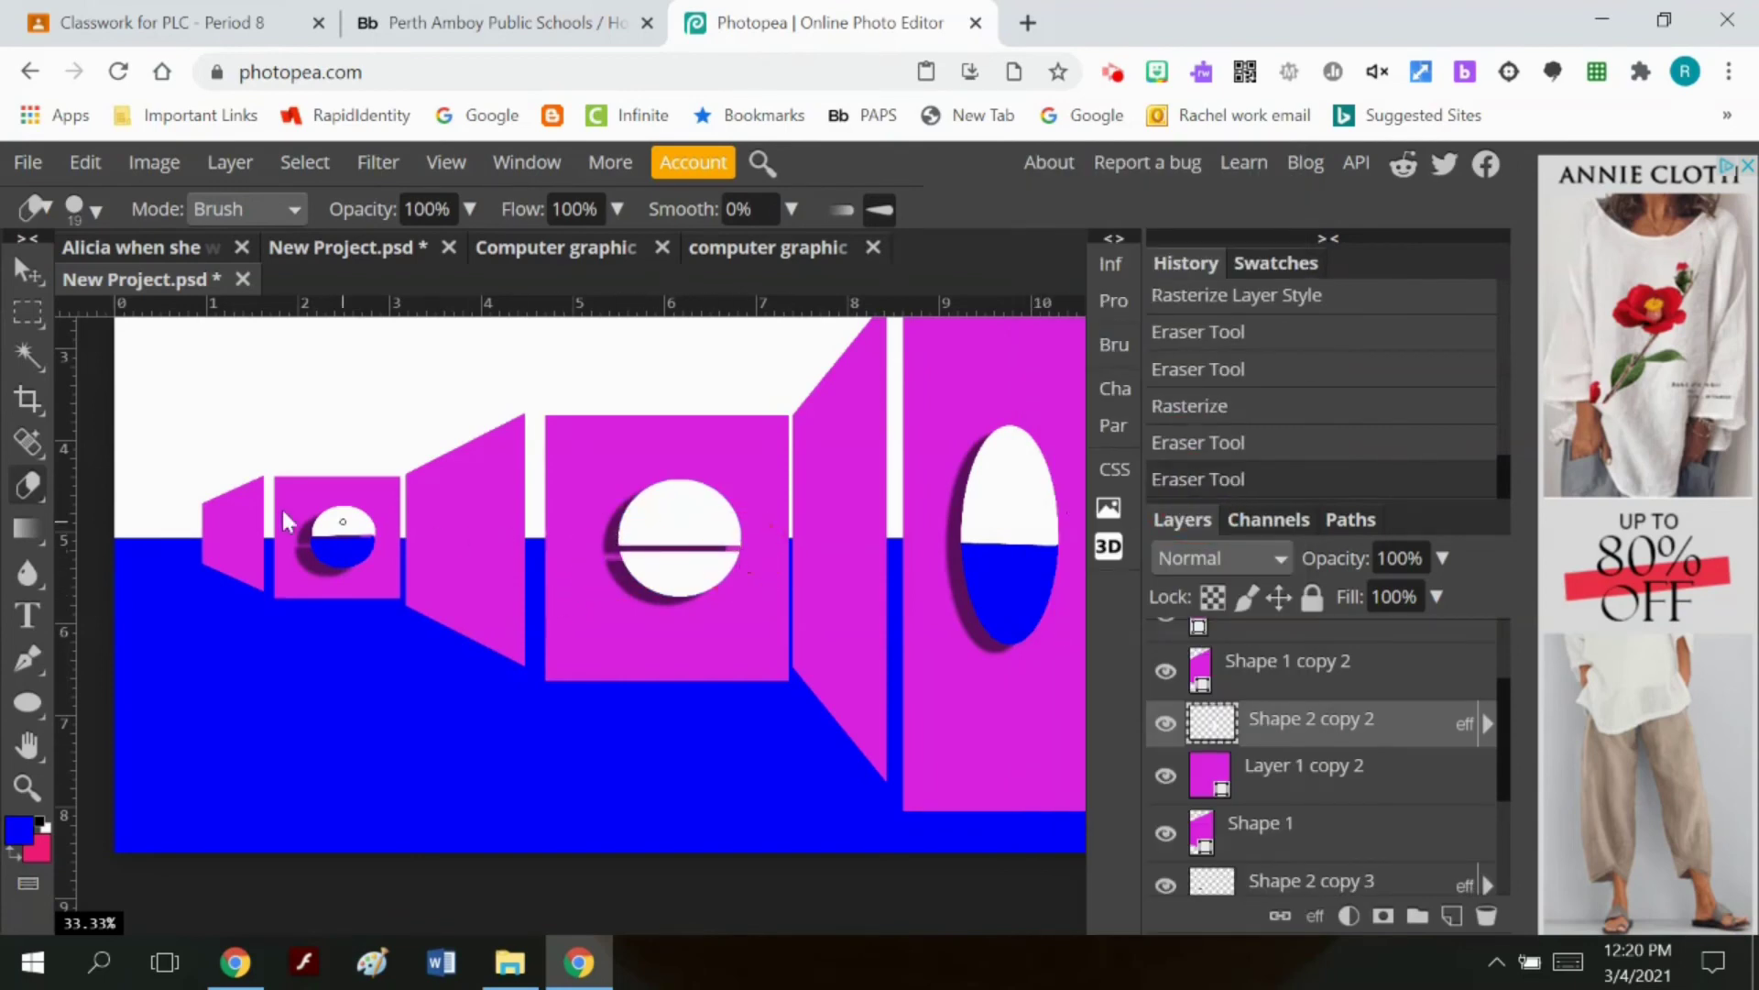
Step: Select the lower half of the middle circle with the Magic Wand and fill it with the blue foreground color
{"action": "left_click", "coordinate": [28, 355]}
{"action": "left_click", "coordinate": [656, 577]}
{"action": "left_click", "coordinate": [85, 162]}
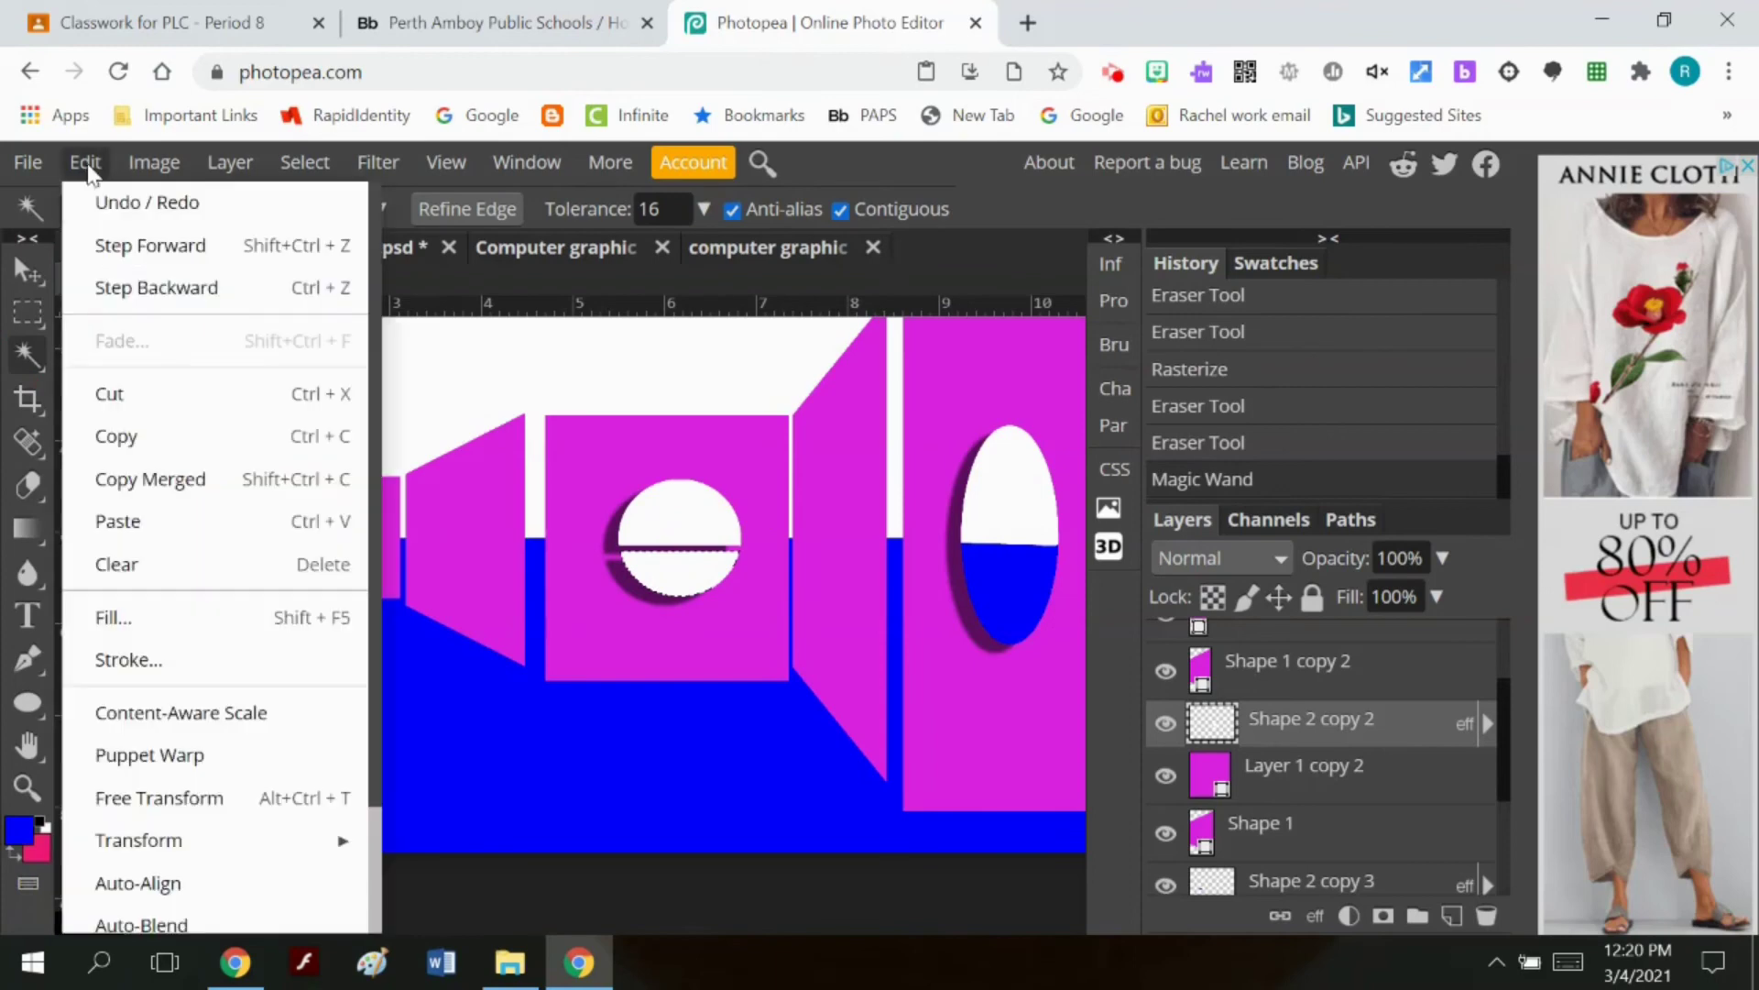
{"action": "left_click", "coordinate": [92, 609]}
{"action": "left_click", "coordinate": [785, 527]}
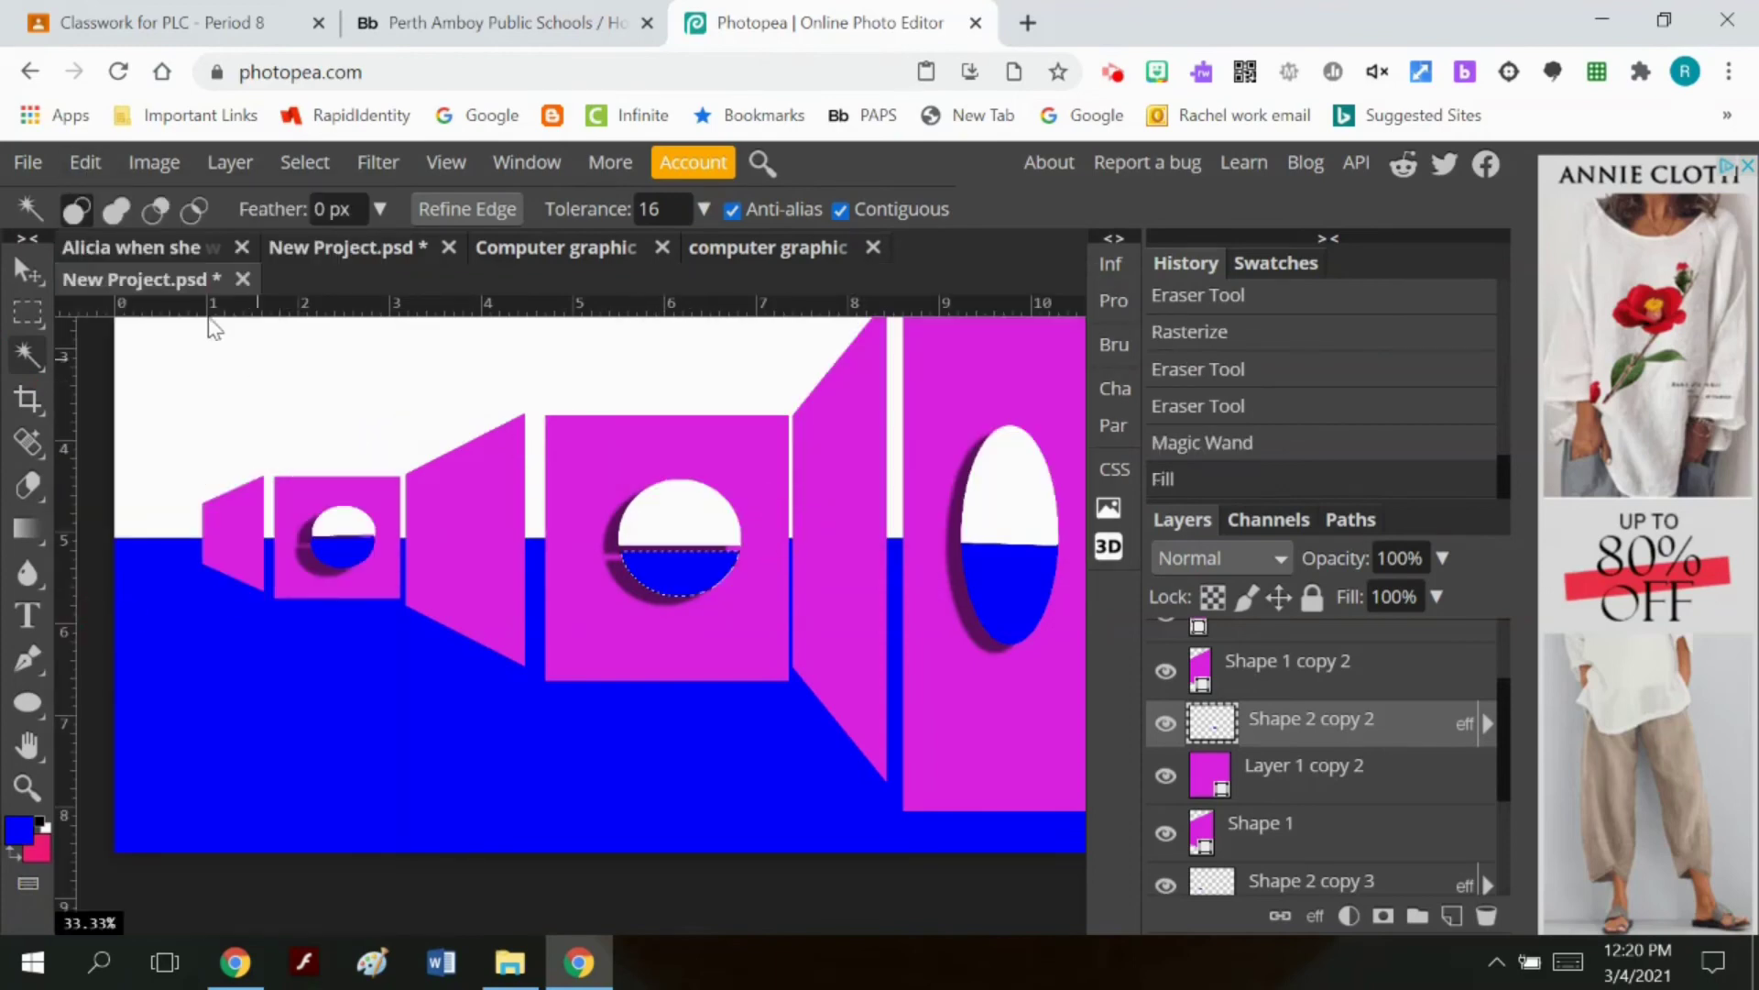
Step: Move the middle circle's blue half up to meet its white half, and clear the selection
{"action": "key", "text": "v"}
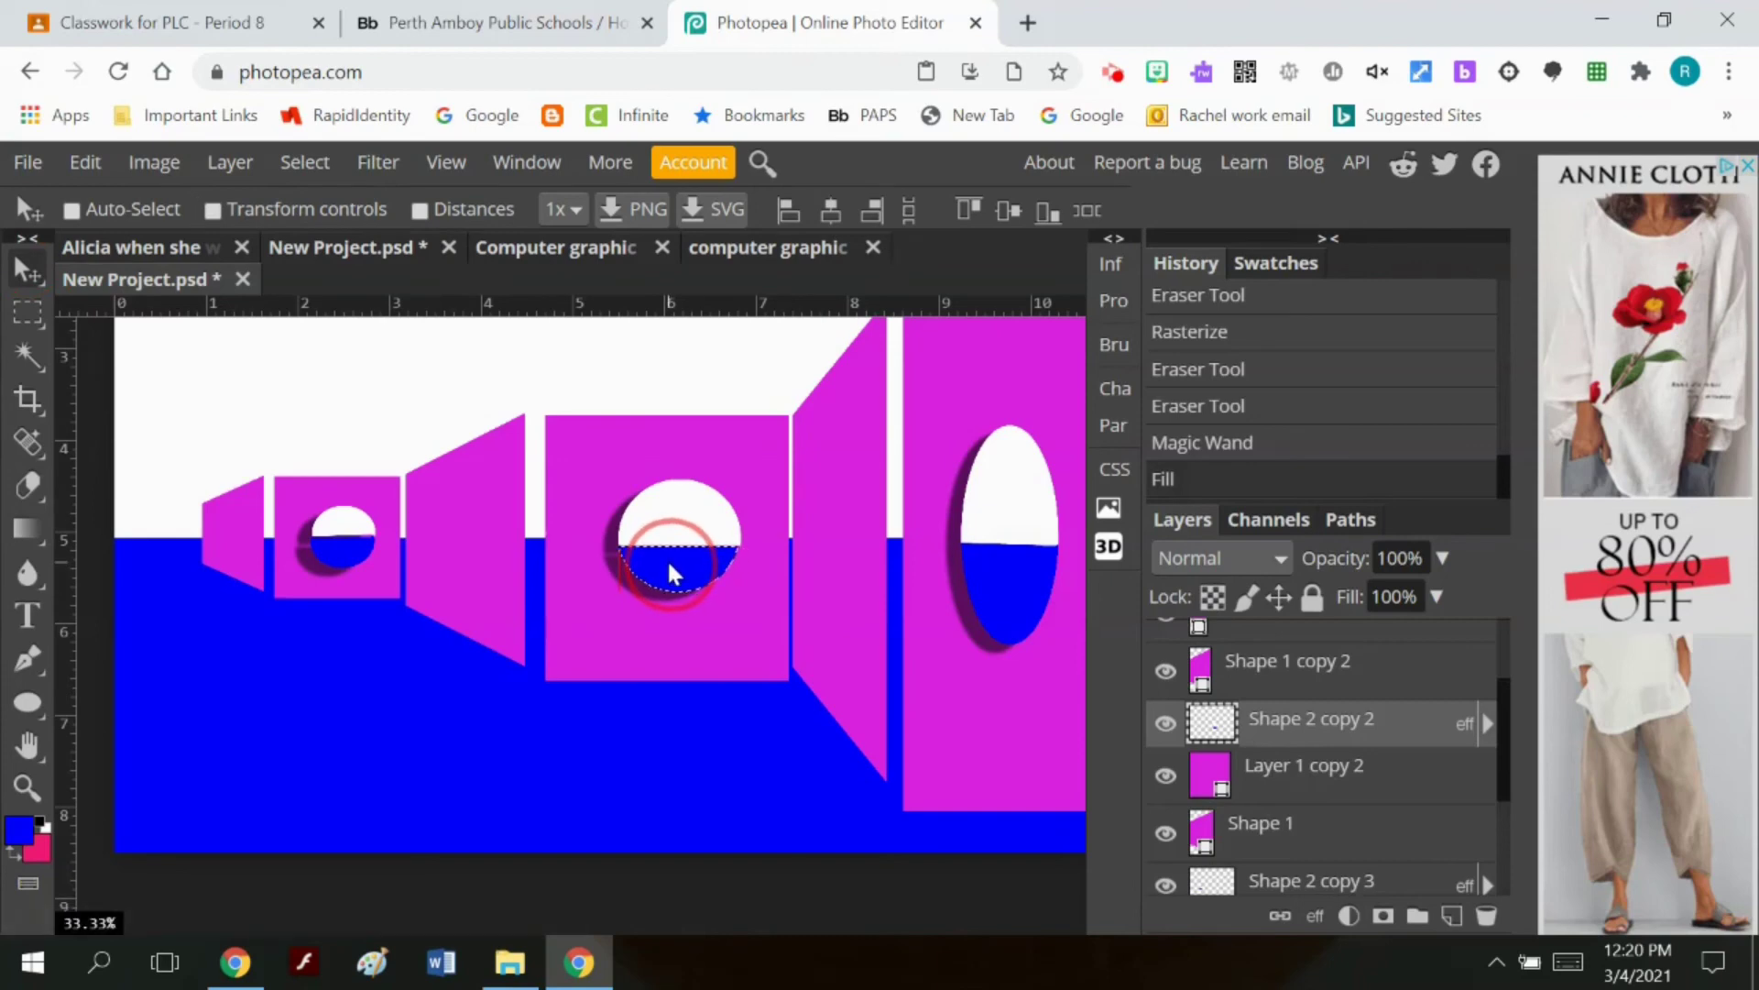
{"action": "left_click_drag", "start_coordinate": [667, 559], "coordinate": [667, 557]}
{"action": "left_click", "coordinate": [304, 162]}
{"action": "left_click", "coordinate": [334, 241]}
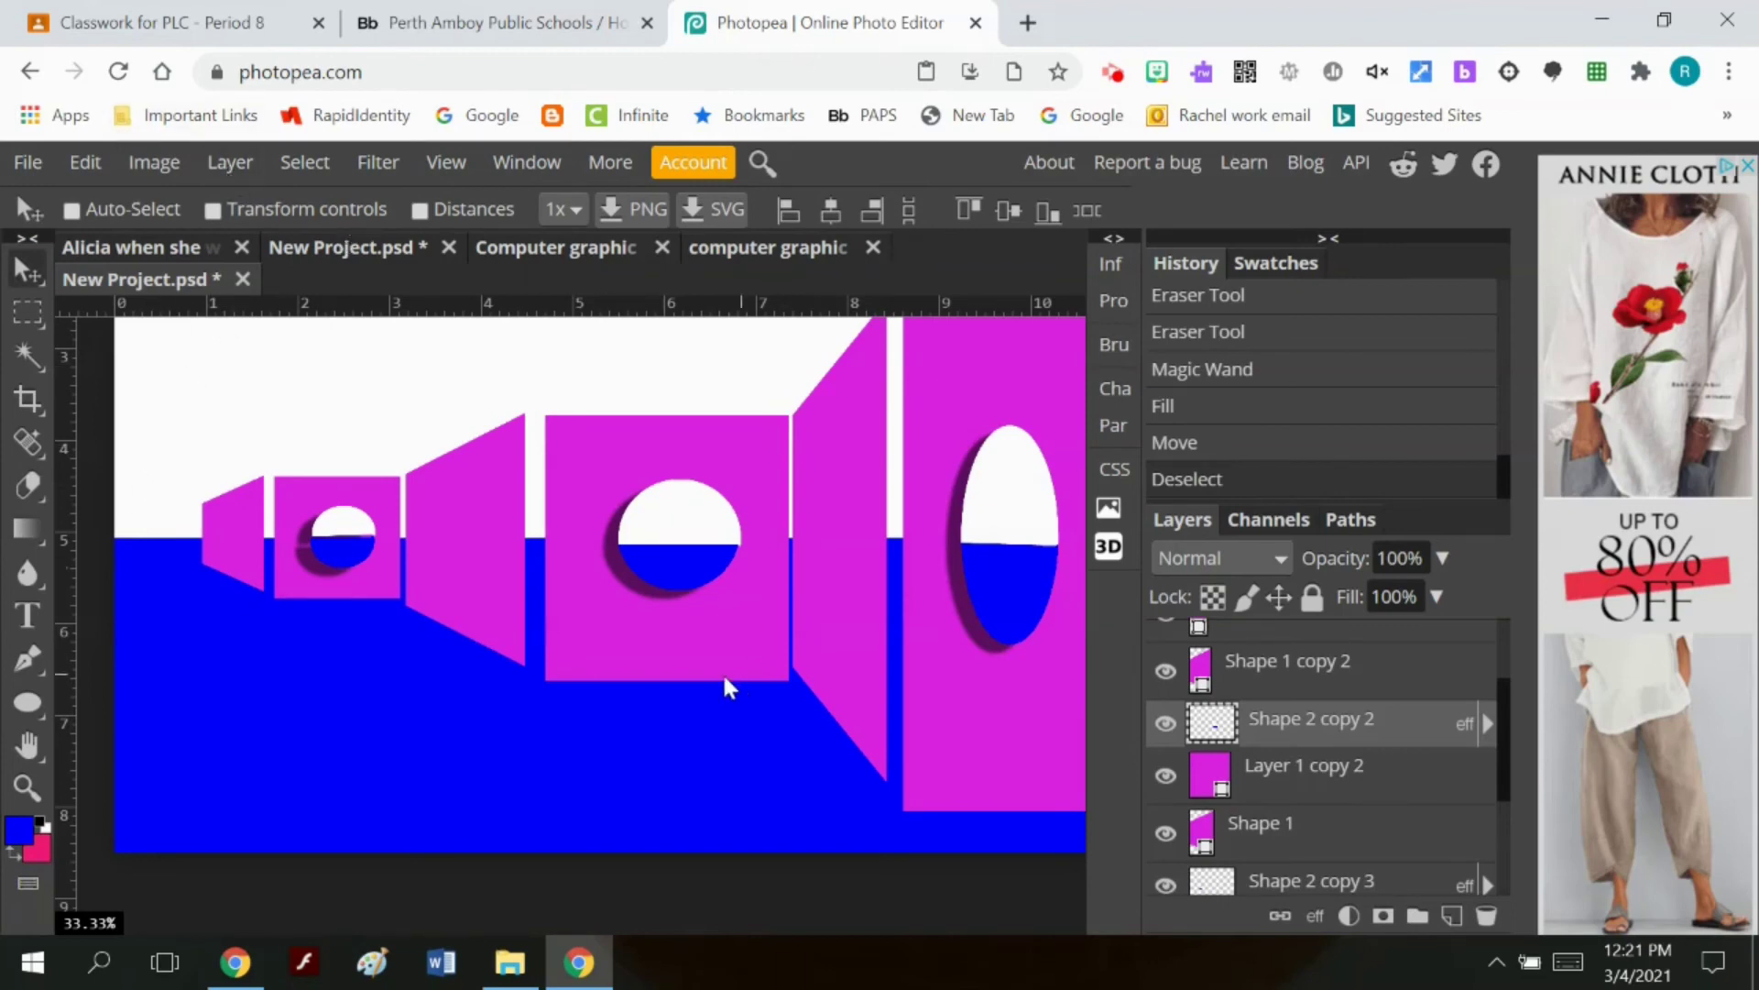
Step: Nudge the half circle on the Shape 2 copy 3 layer slightly so it lines up with the smallest object's other half
{"action": "left_click", "coordinate": [28, 788]}
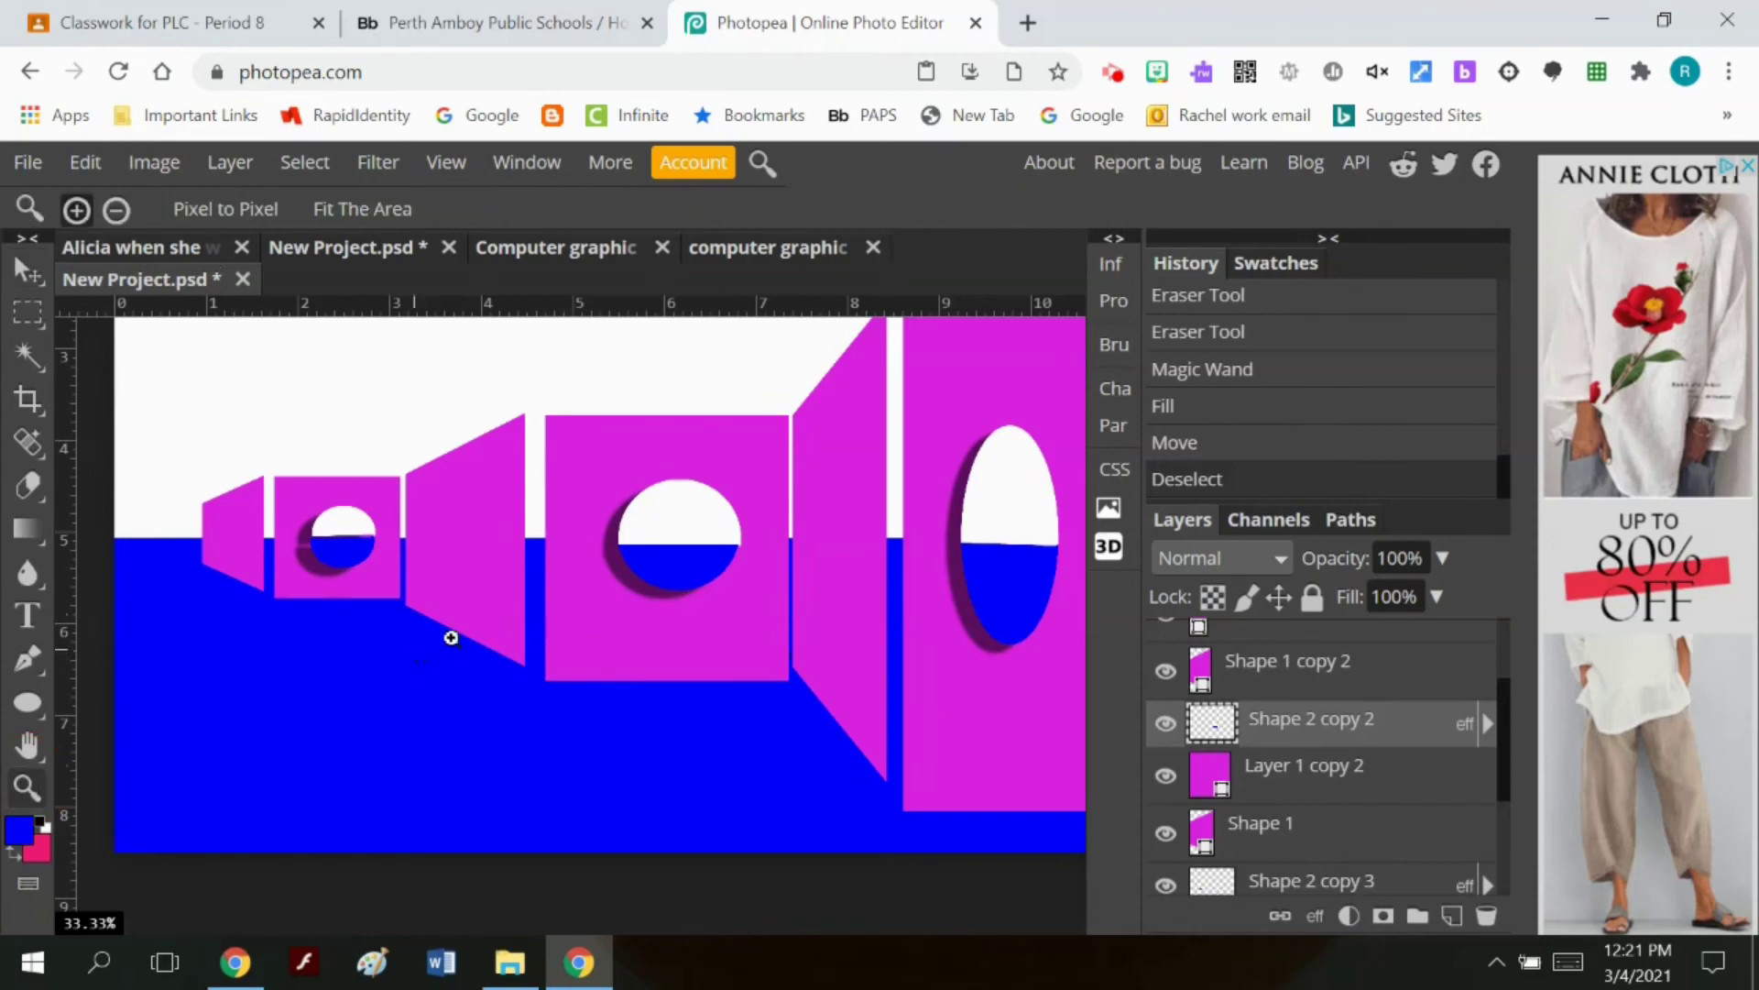
{"action": "left_click", "coordinate": [648, 583], "text": "alt"}
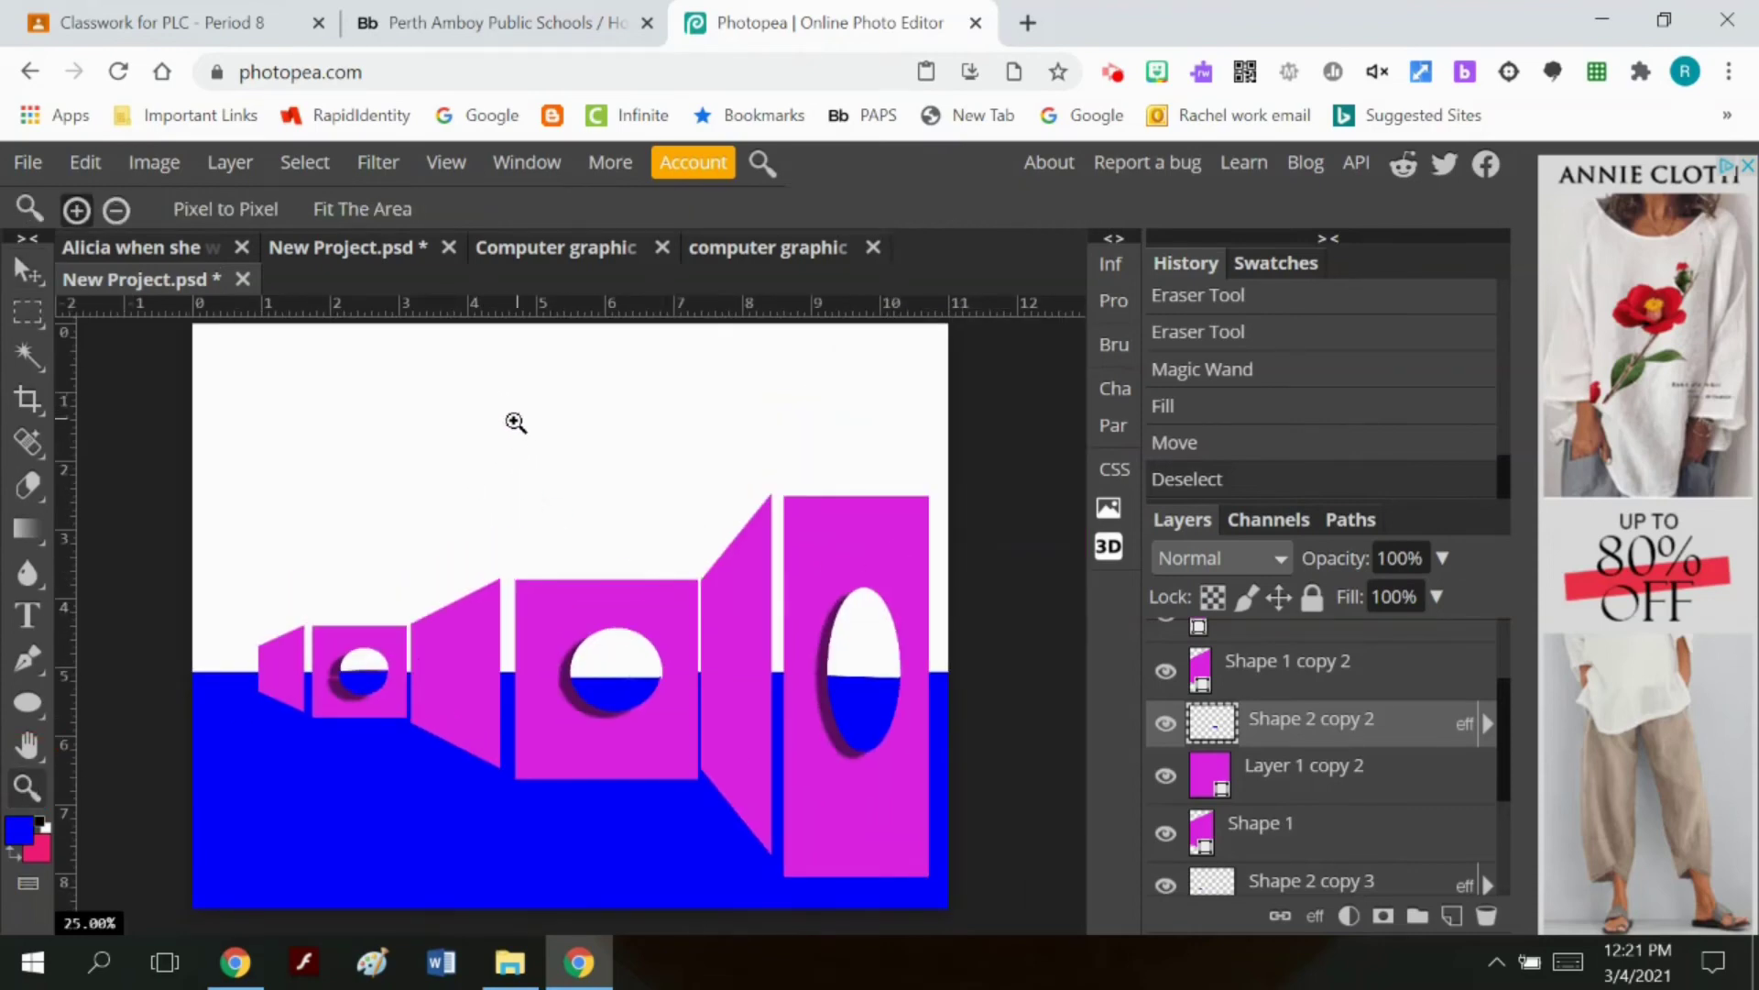
{"action": "scroll", "coordinate": [1341, 814], "scroll_direction": "down", "scroll_amount": 3}
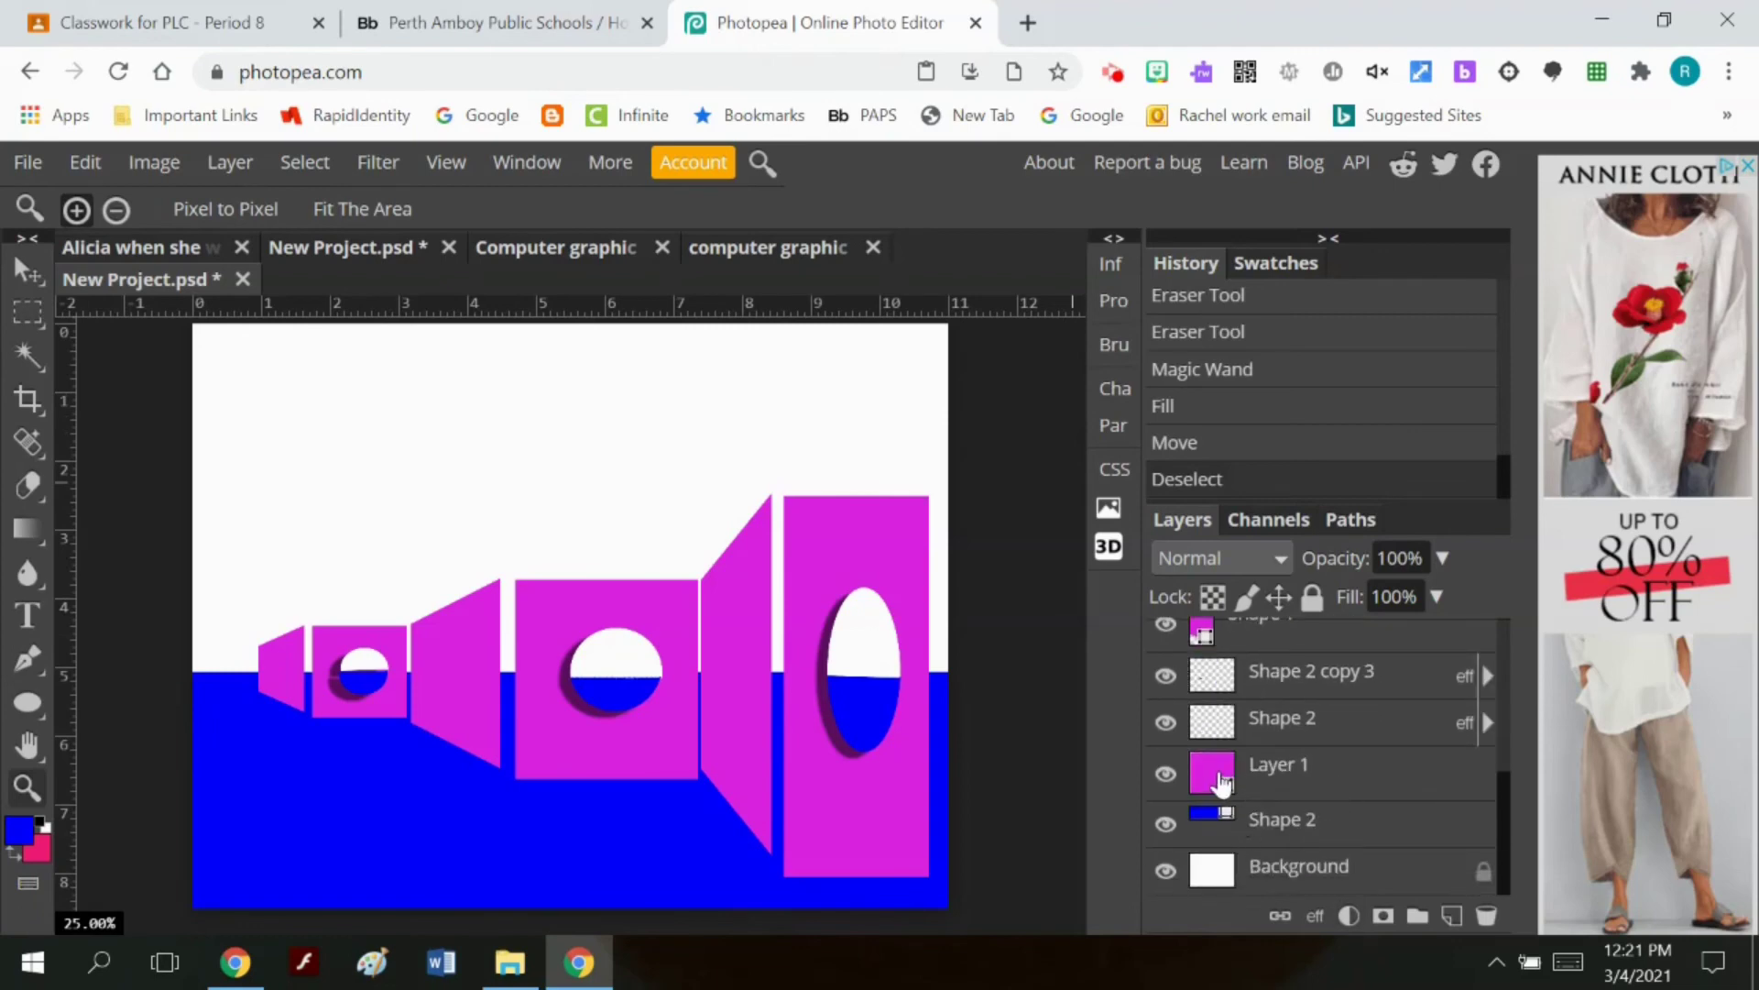
{"action": "left_click", "coordinate": [1165, 724]}
{"action": "left_click", "coordinate": [1165, 724]}
{"action": "left_click", "coordinate": [28, 312]}
{"action": "left_click", "coordinate": [27, 270]}
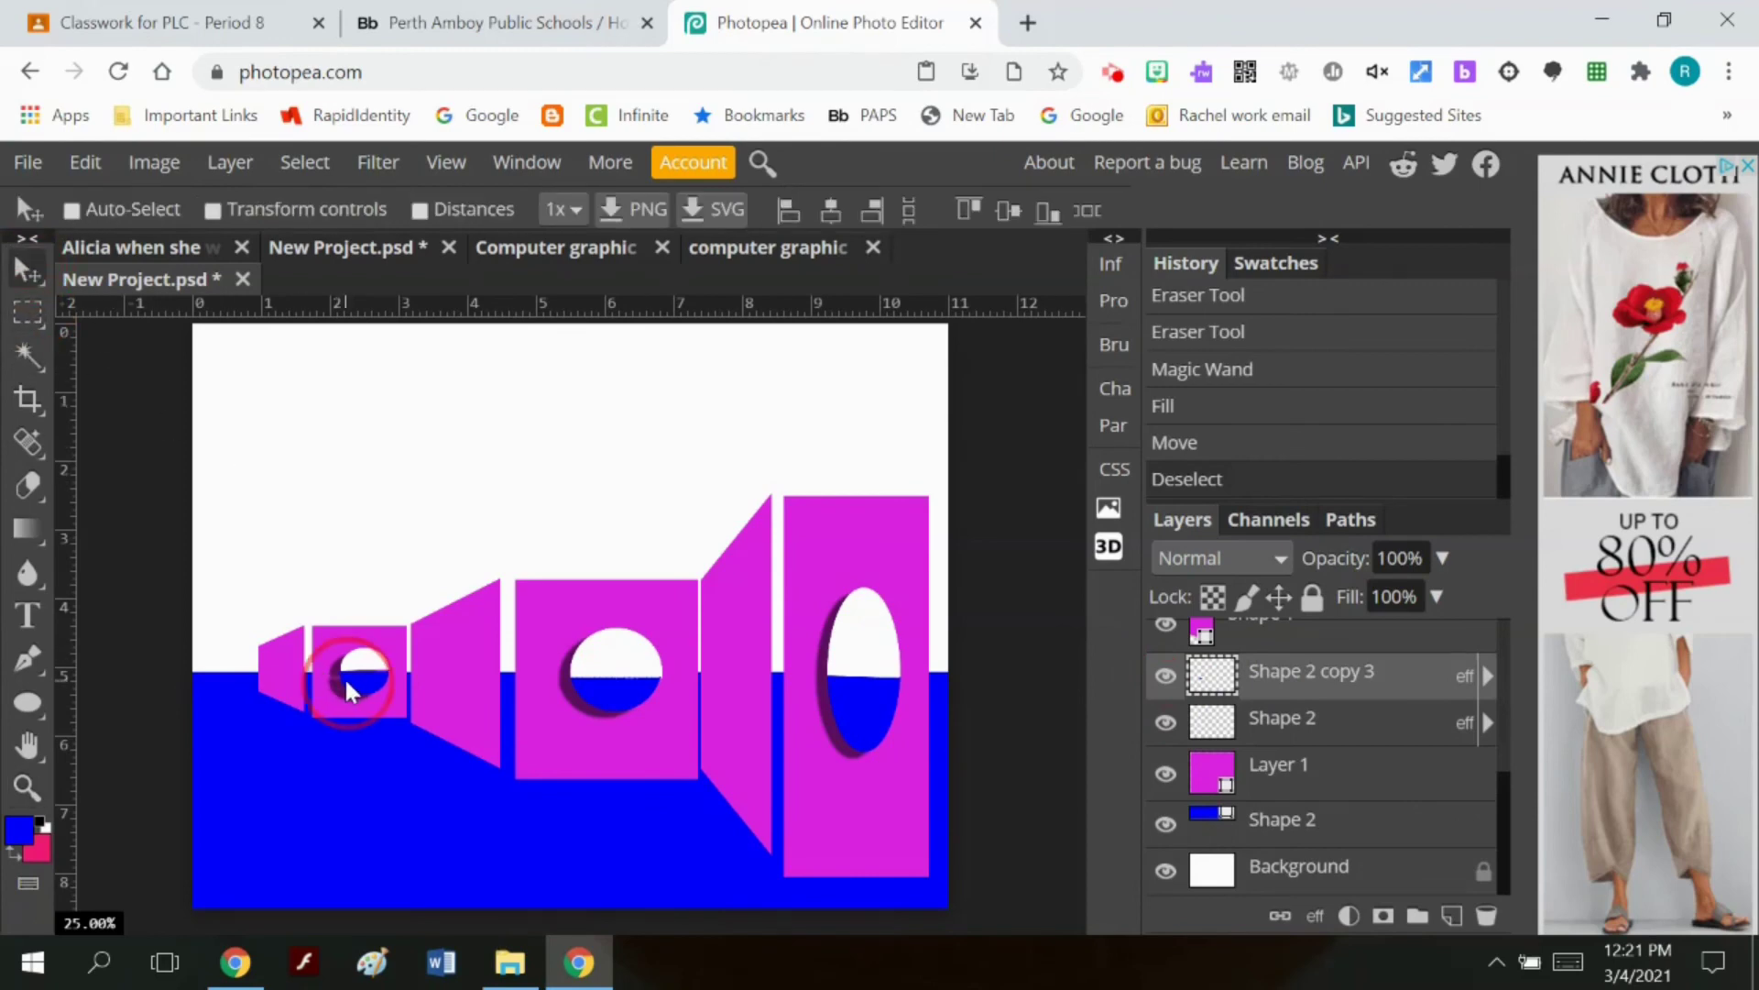
{"action": "left_click_drag", "start_coordinate": [348, 682], "coordinate": [351, 682]}
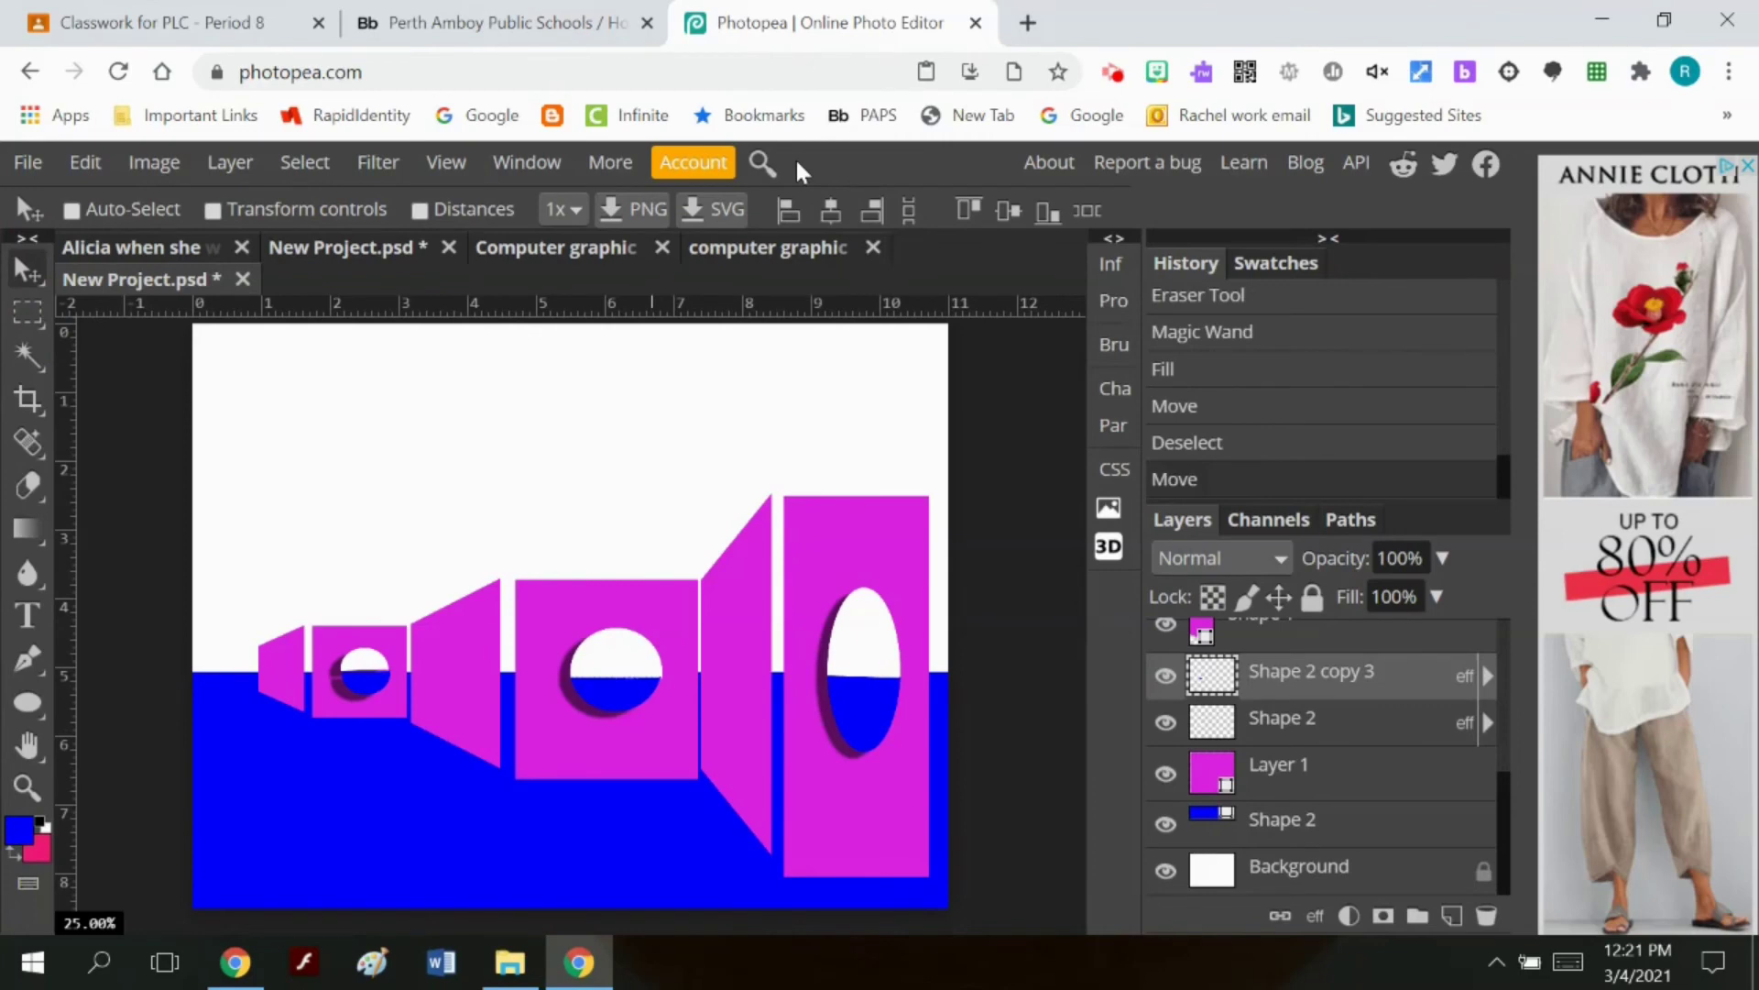
Step: Add a drop shadow with a distance of 20 px to the Shape 1 copy layer, the largest trapezoid
{"action": "scroll", "coordinate": [1316, 803], "scroll_direction": "up", "scroll_amount": 3}
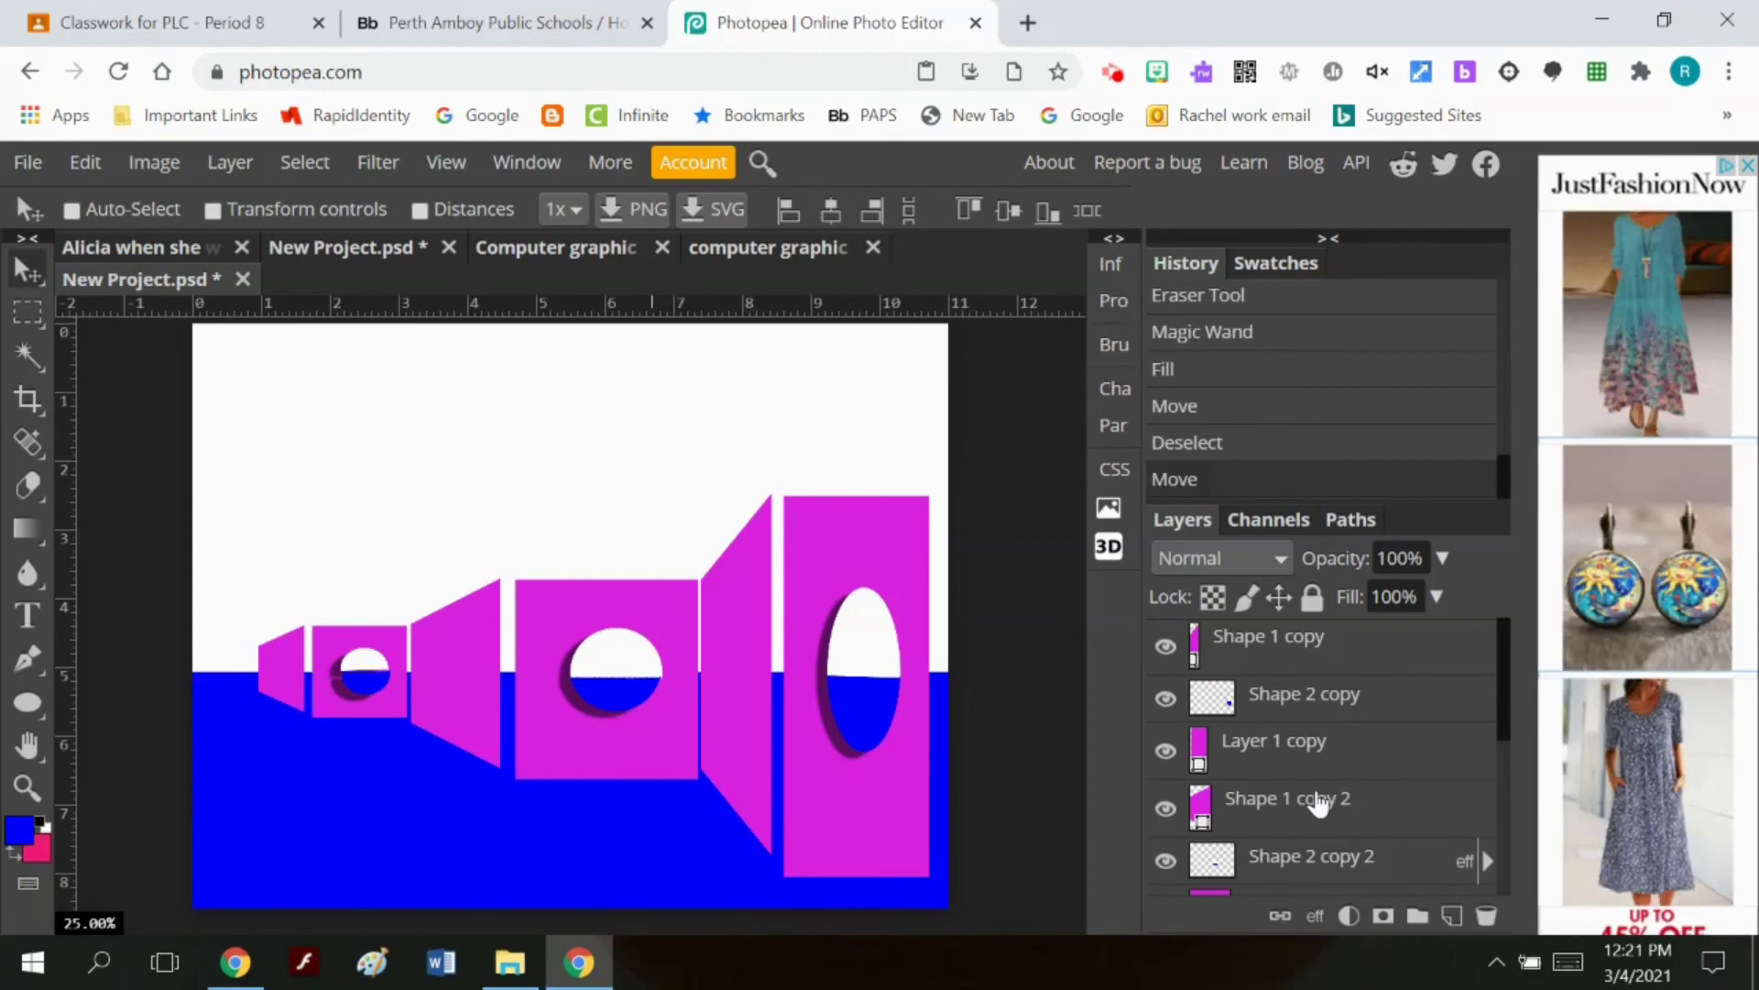
{"action": "left_click", "coordinate": [1333, 646]}
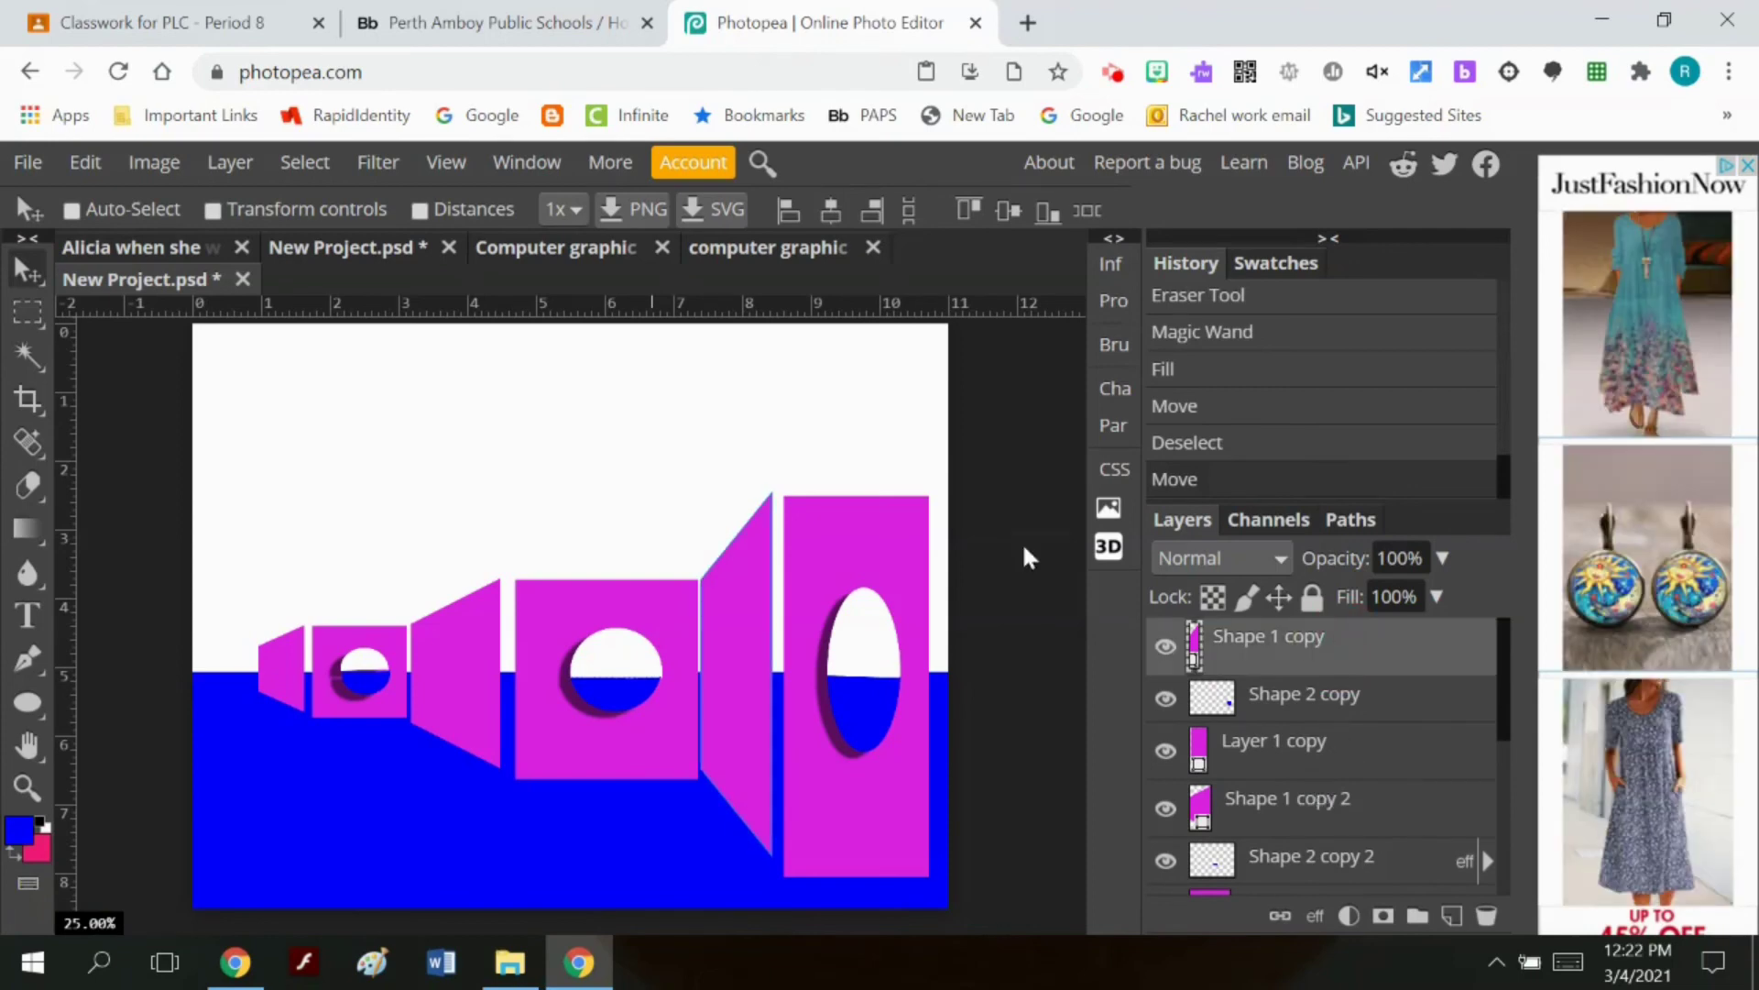
{"action": "left_click", "coordinate": [229, 162]}
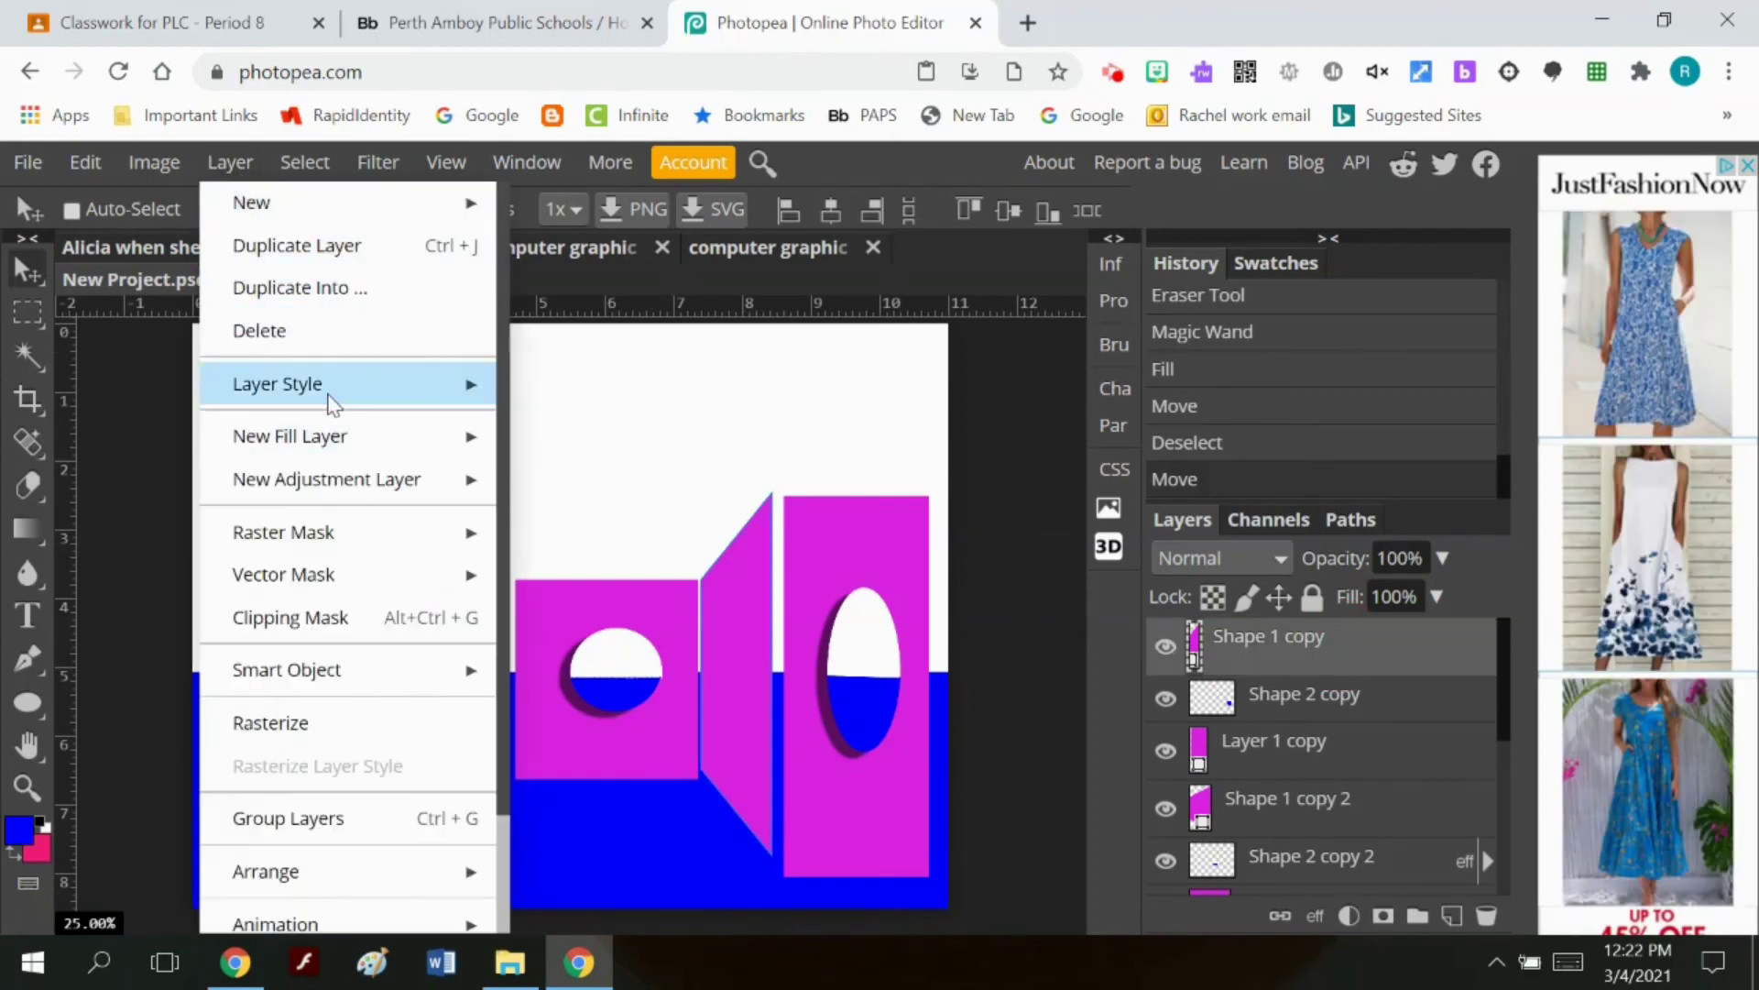
{"action": "mouse_move", "coordinate": [332, 403]}
{"action": "left_click", "coordinate": [628, 821]}
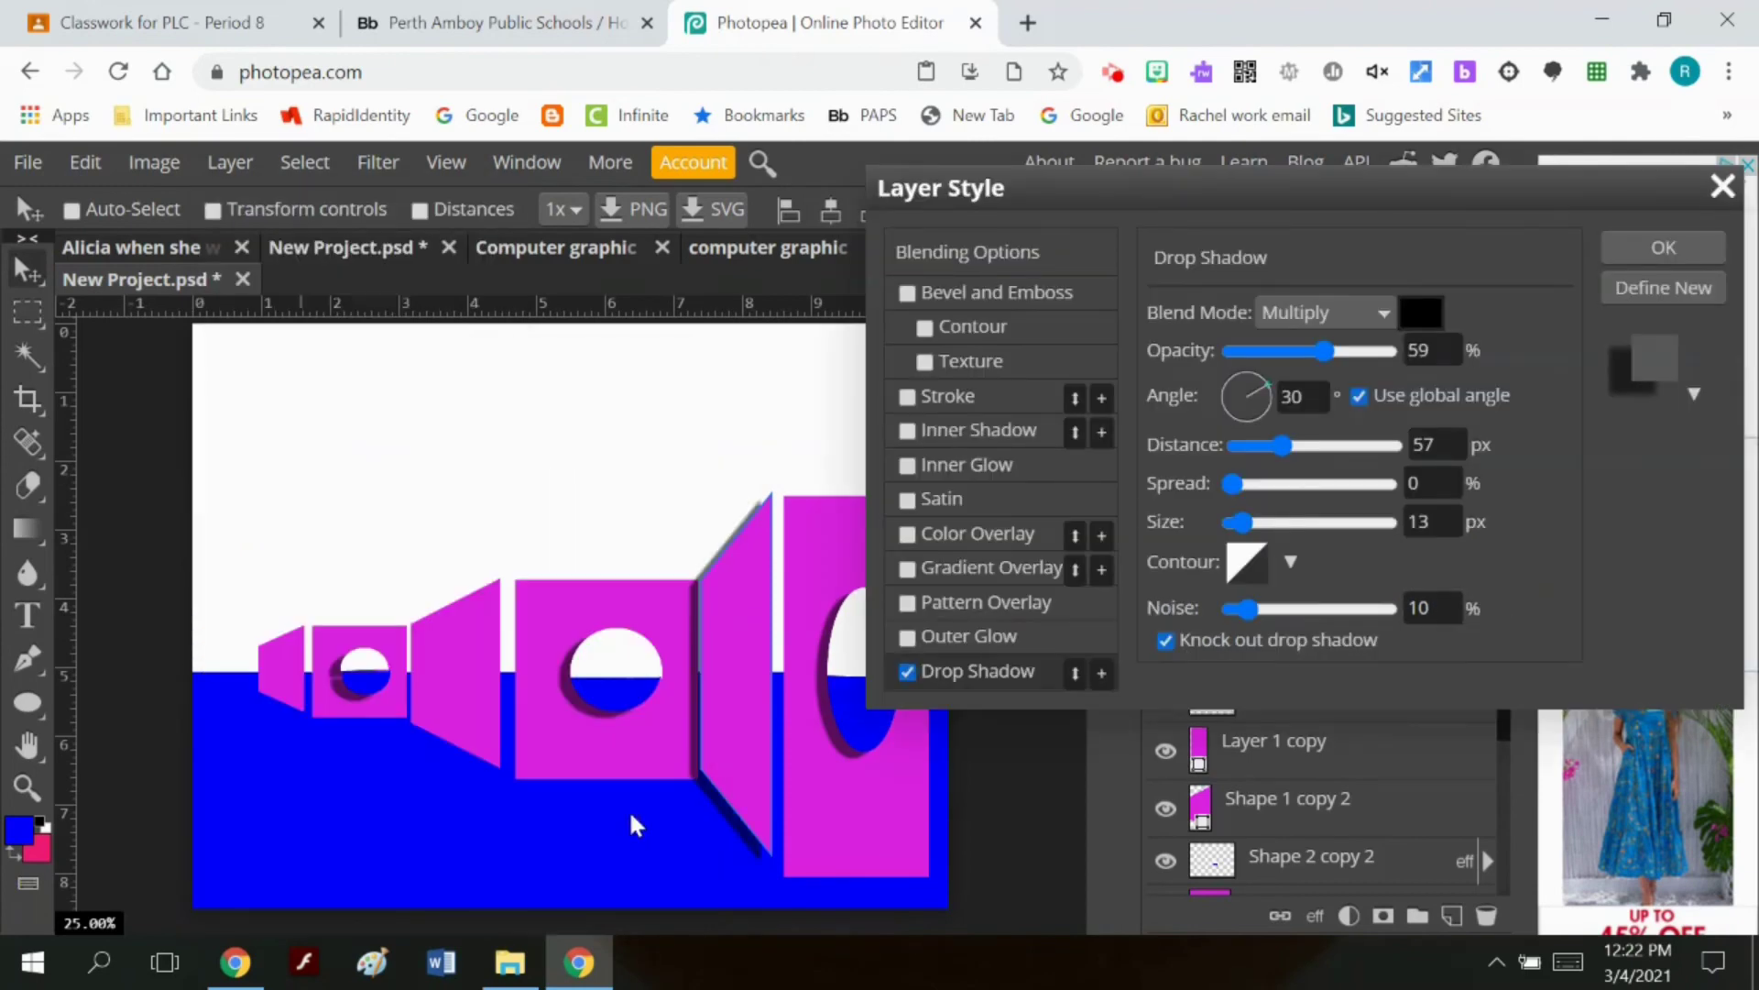
{"action": "left_click_drag", "start_coordinate": [1279, 448], "coordinate": [1244, 522]}
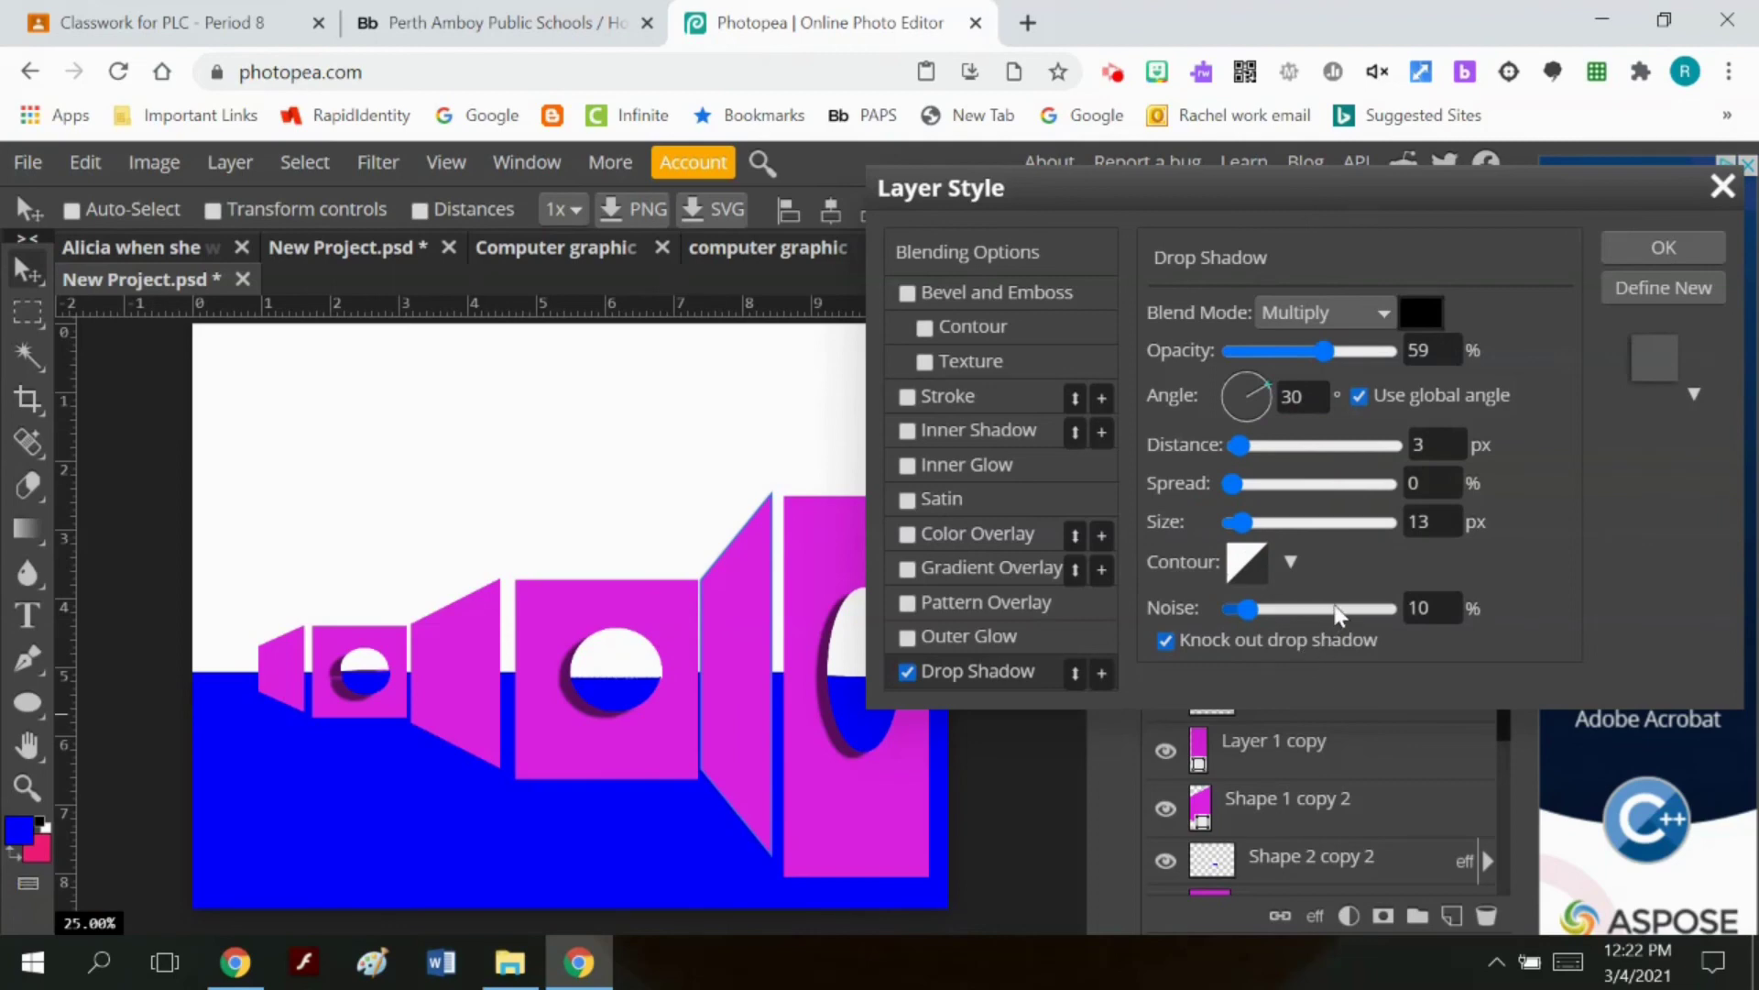
{"action": "mouse_move", "coordinate": [1243, 447]}
{"action": "left_mouse_down"}
{"action": "mouse_move", "coordinate": [1270, 447]}
{"action": "mouse_move", "coordinate": [1252, 447]}
{"action": "left_mouse_up"}
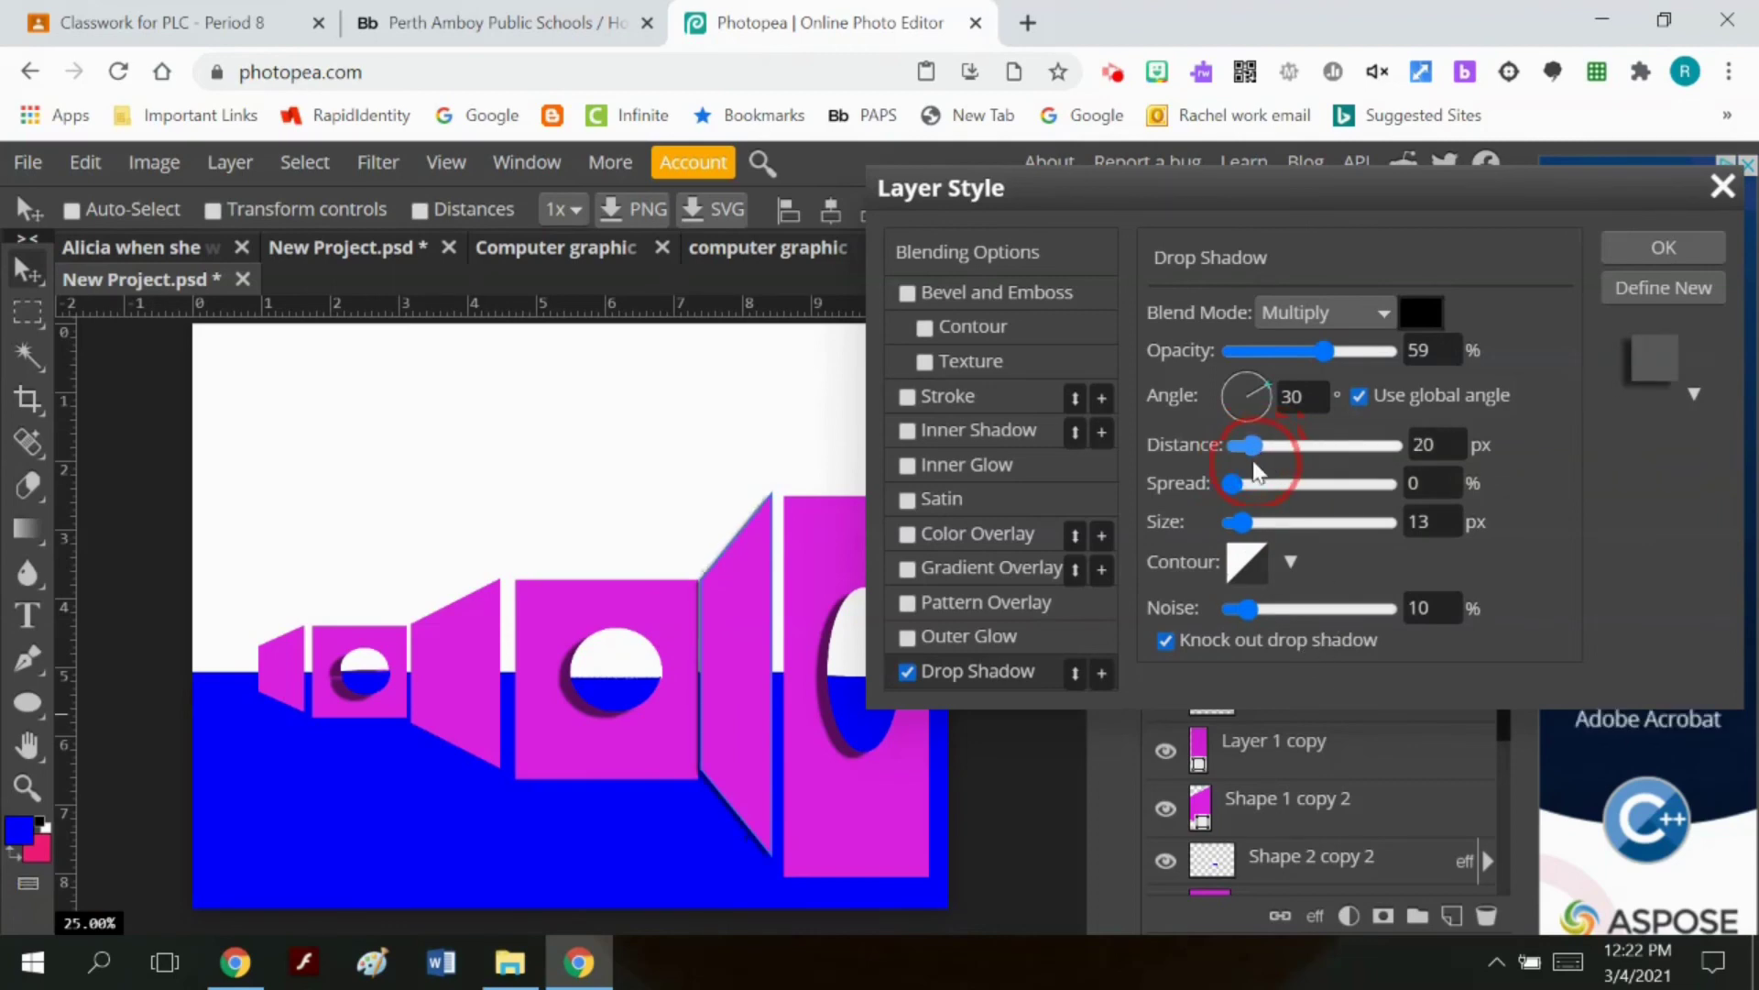
{"action": "left_click", "coordinate": [1638, 266]}
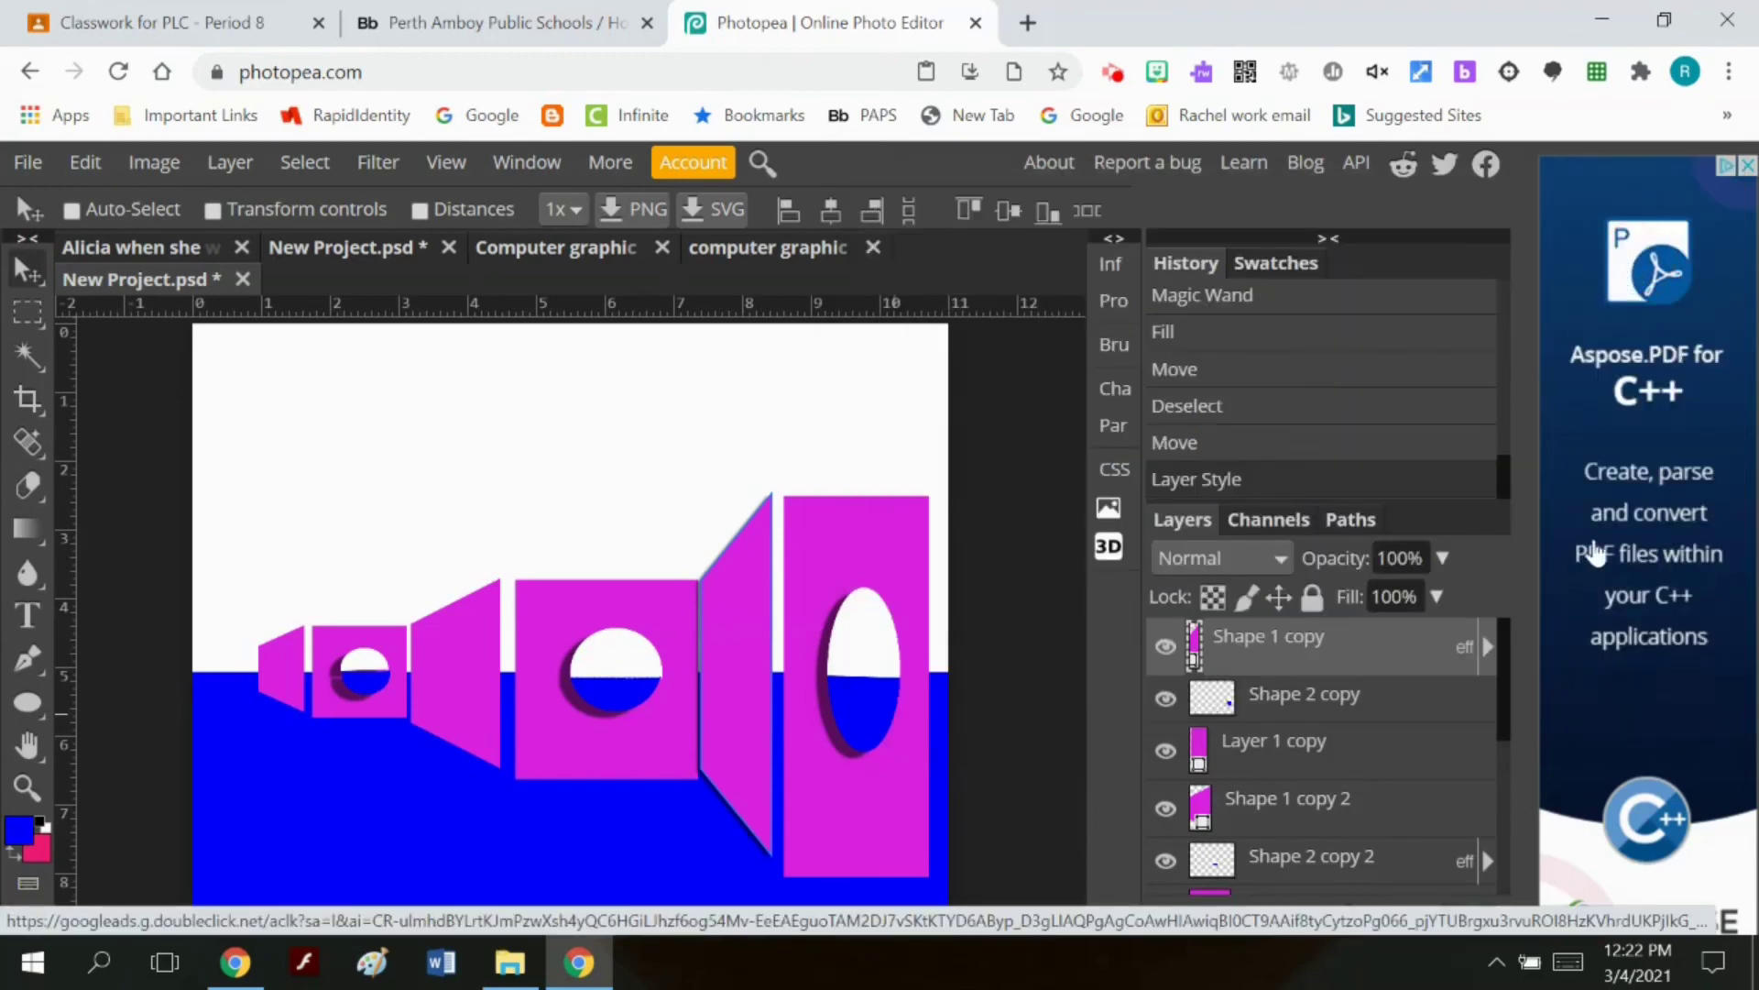
Step: Add a drop shadow with a distance of 52 px to the Layer 1 copy layer, the largest rectangle
{"action": "left_click", "coordinate": [1265, 761]}
{"action": "left_click", "coordinate": [226, 162]}
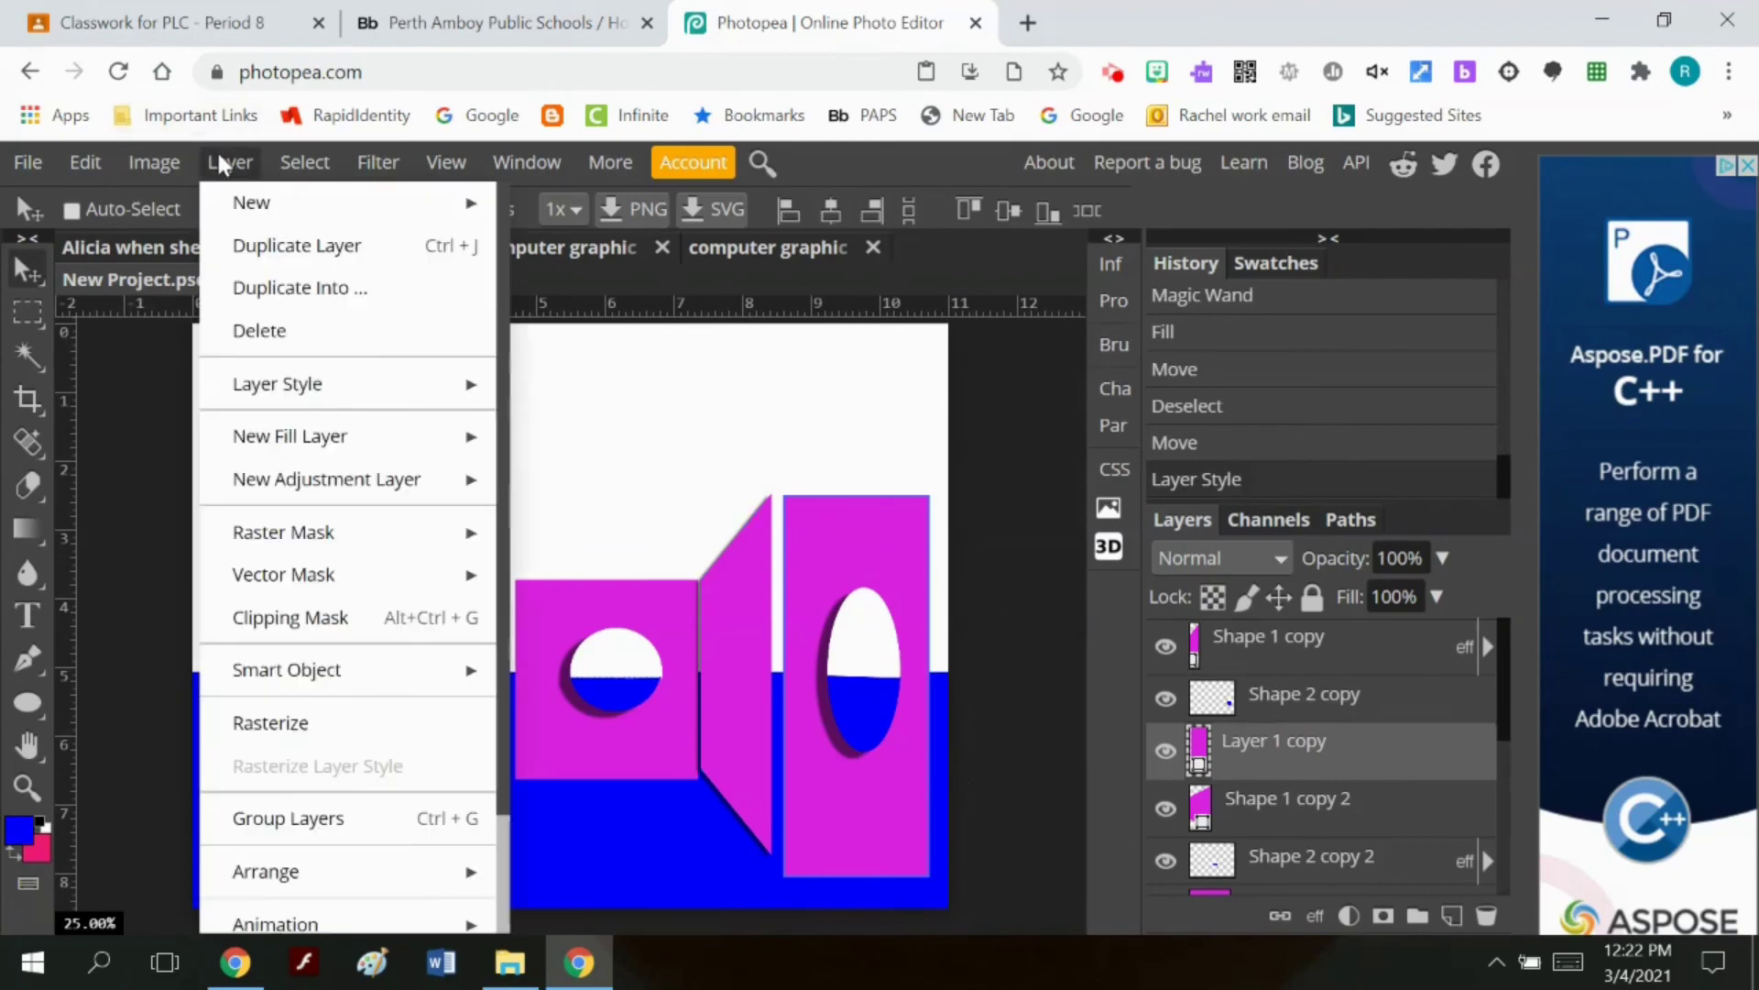
{"action": "mouse_move", "coordinate": [275, 384]}
{"action": "left_click", "coordinate": [639, 818]}
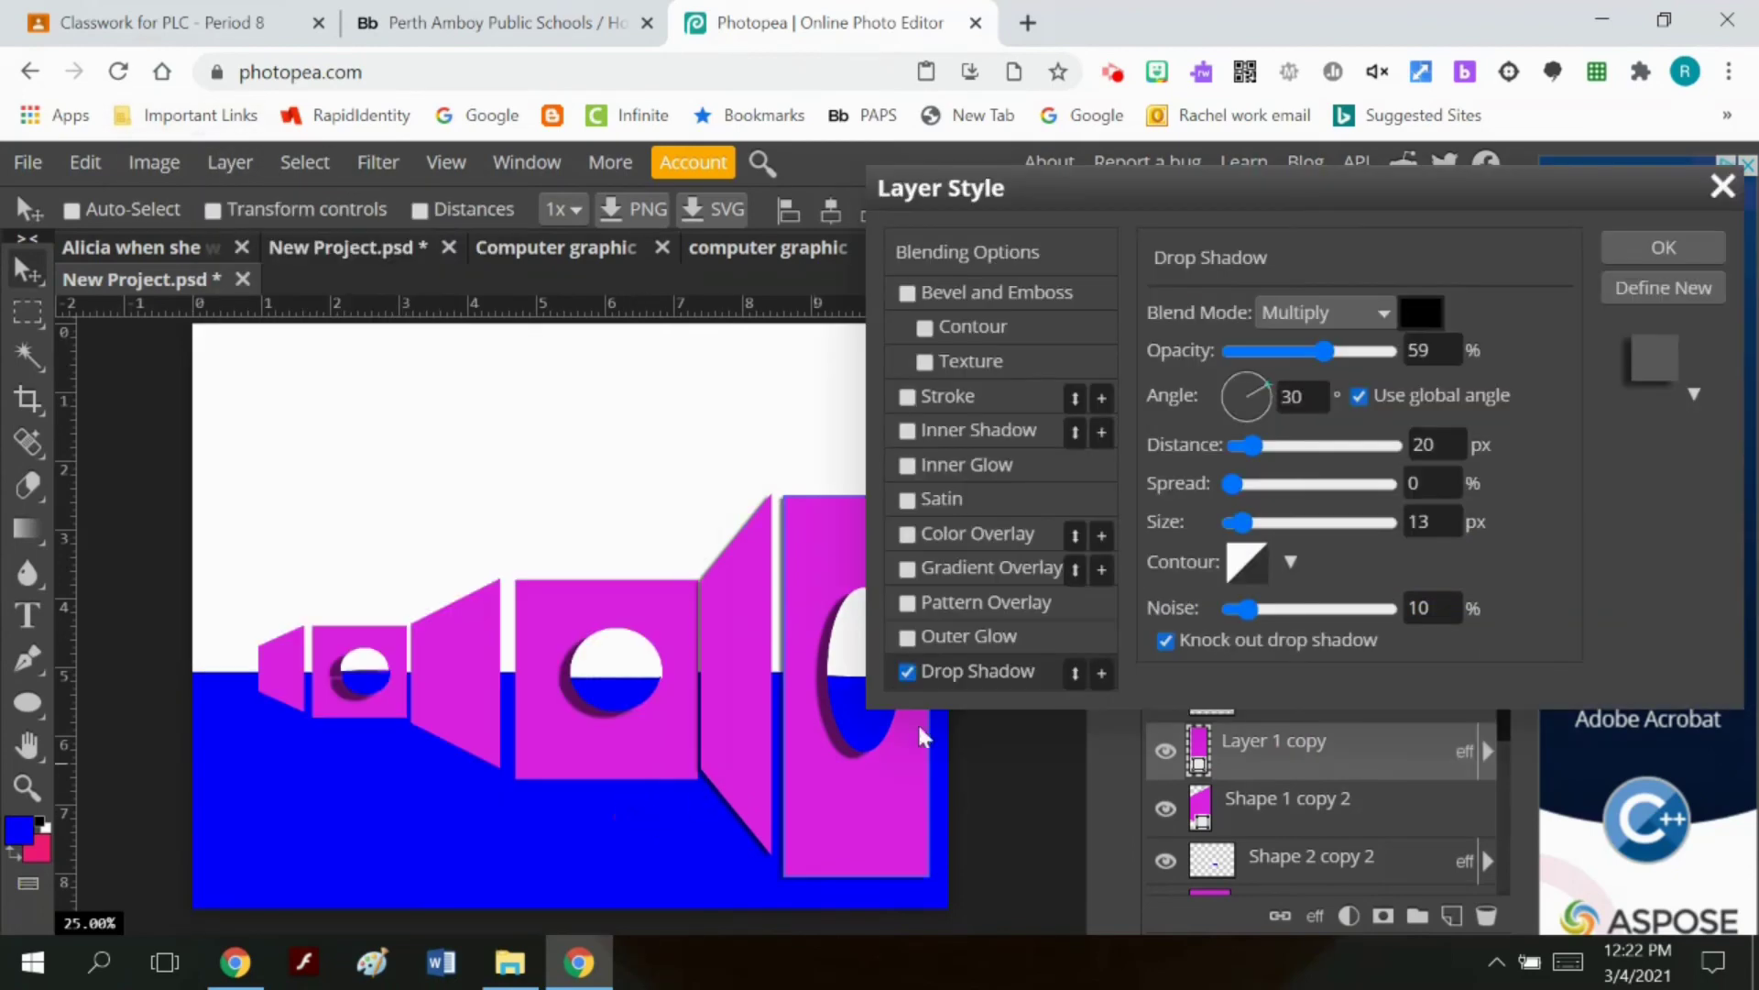
{"action": "left_click", "coordinate": [1263, 447]}
{"action": "left_click_drag", "start_coordinate": [1267, 461], "coordinate": [1282, 461]}
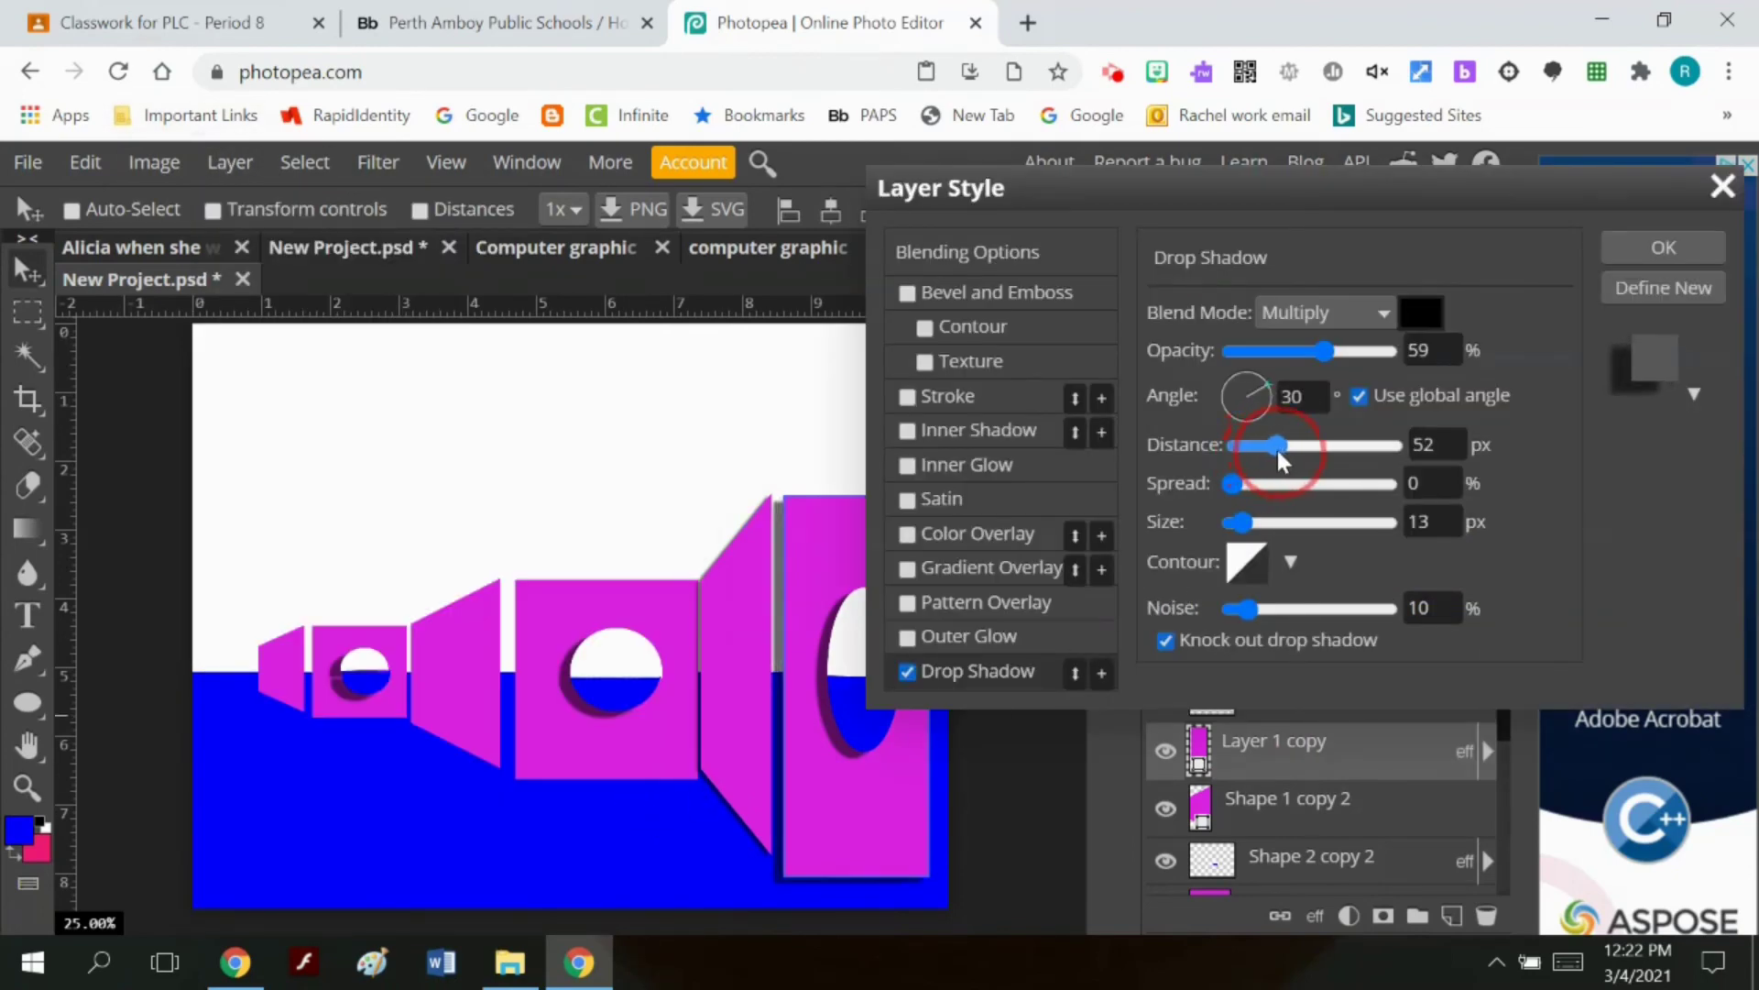
{"action": "left_click", "coordinate": [1650, 248]}
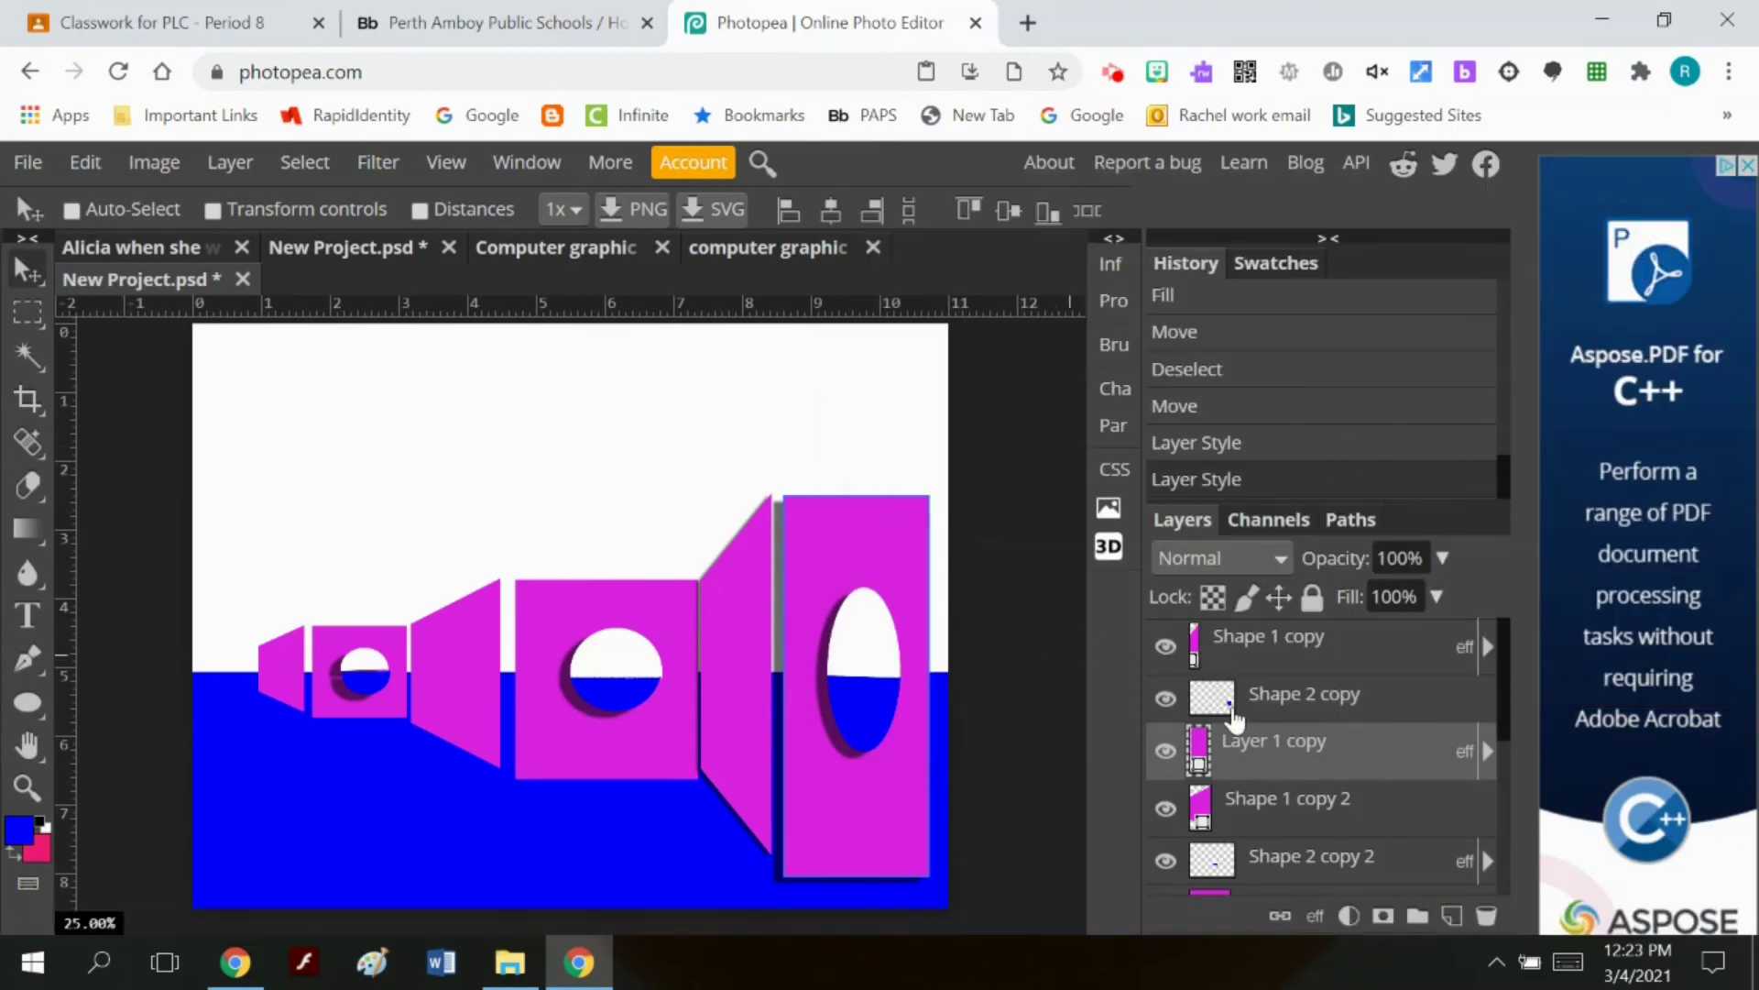
Step: Clear the layer style from the Layer 1 copy layer
{"action": "right_click", "coordinate": [1302, 751]}
{"action": "mouse_move", "coordinate": [1239, 746]}
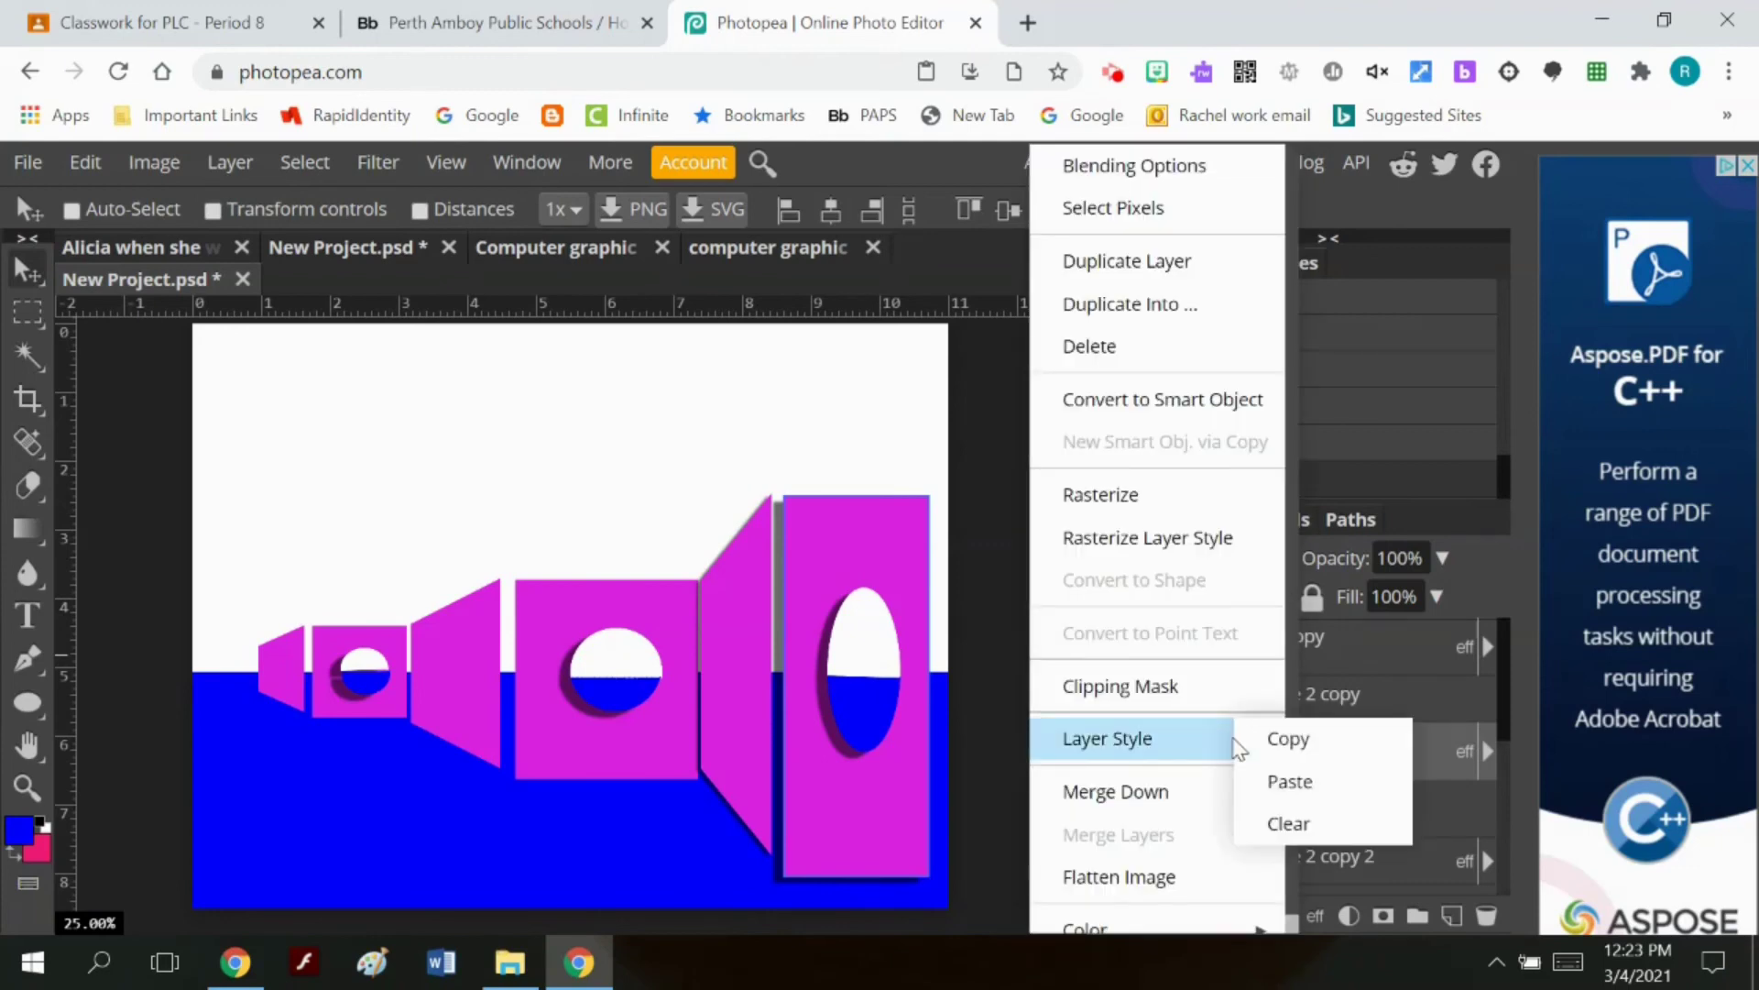
{"action": "left_click", "coordinate": [1332, 818]}
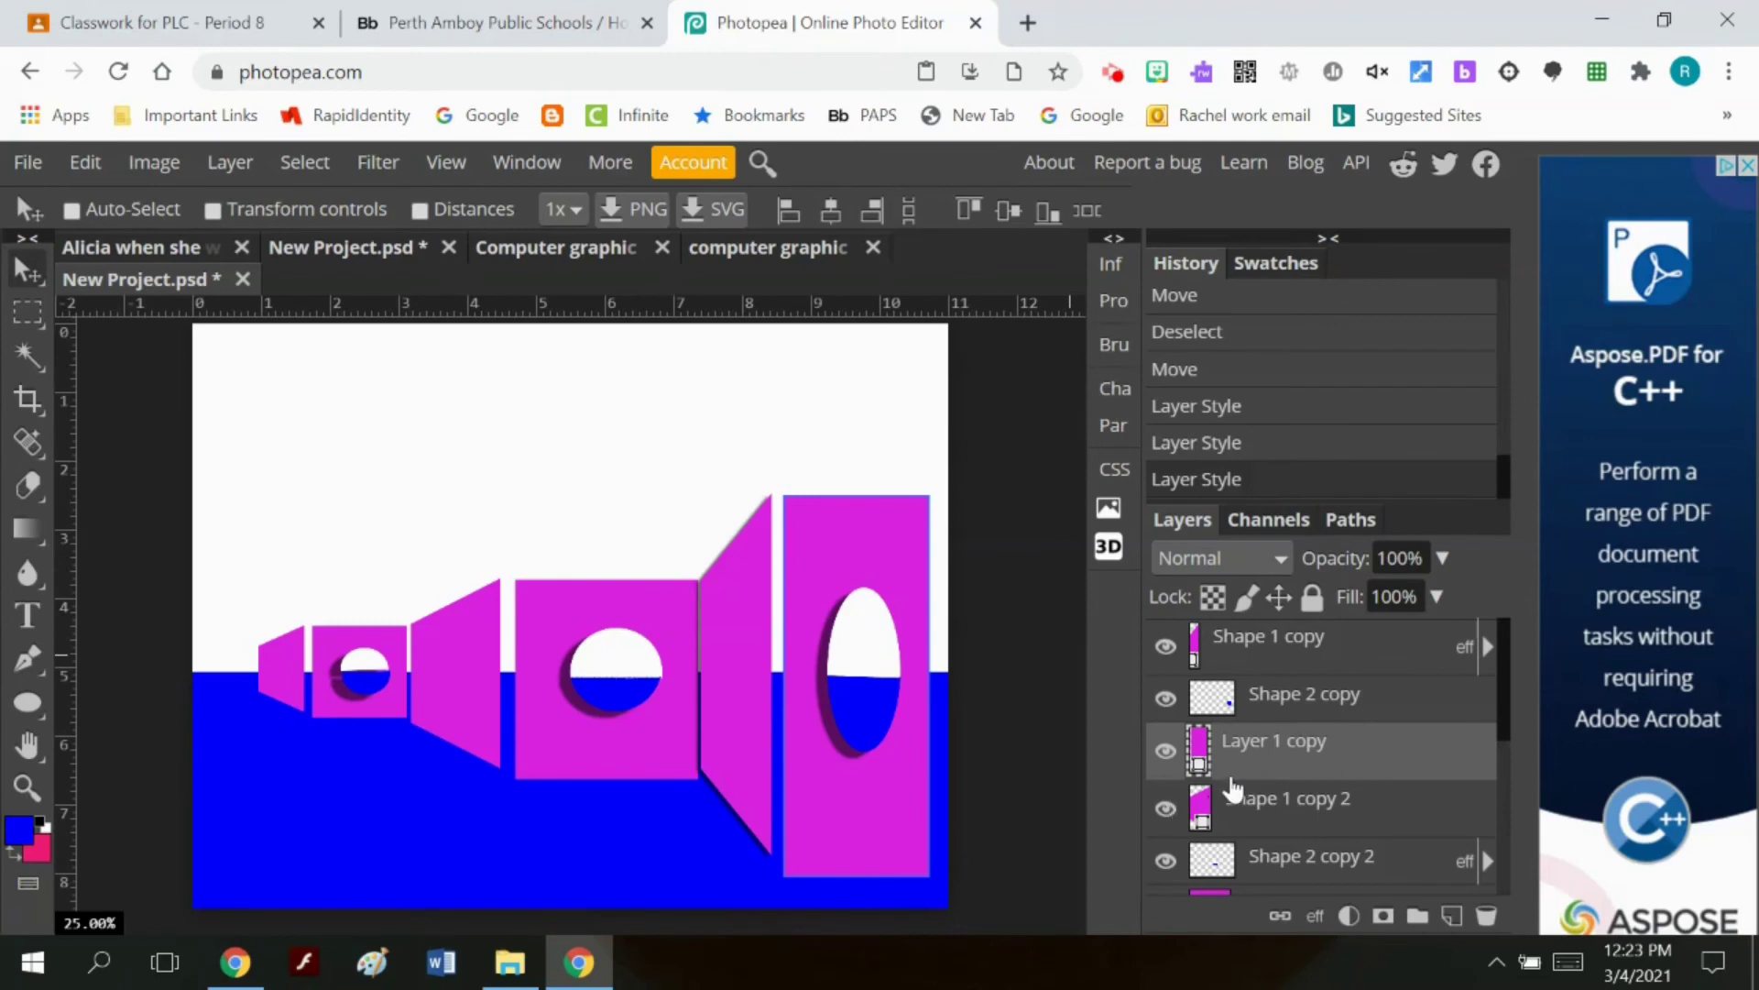
Step: Add a drop shadow with a distance of 29 px to the Shape 1 copy 2 layer, the middle trapezoid
{"action": "scroll", "coordinate": [1210, 752], "scroll_direction": "down", "scroll_amount": 2}
{"action": "left_click", "coordinate": [1168, 676]}
{"action": "left_click", "coordinate": [1167, 676]}
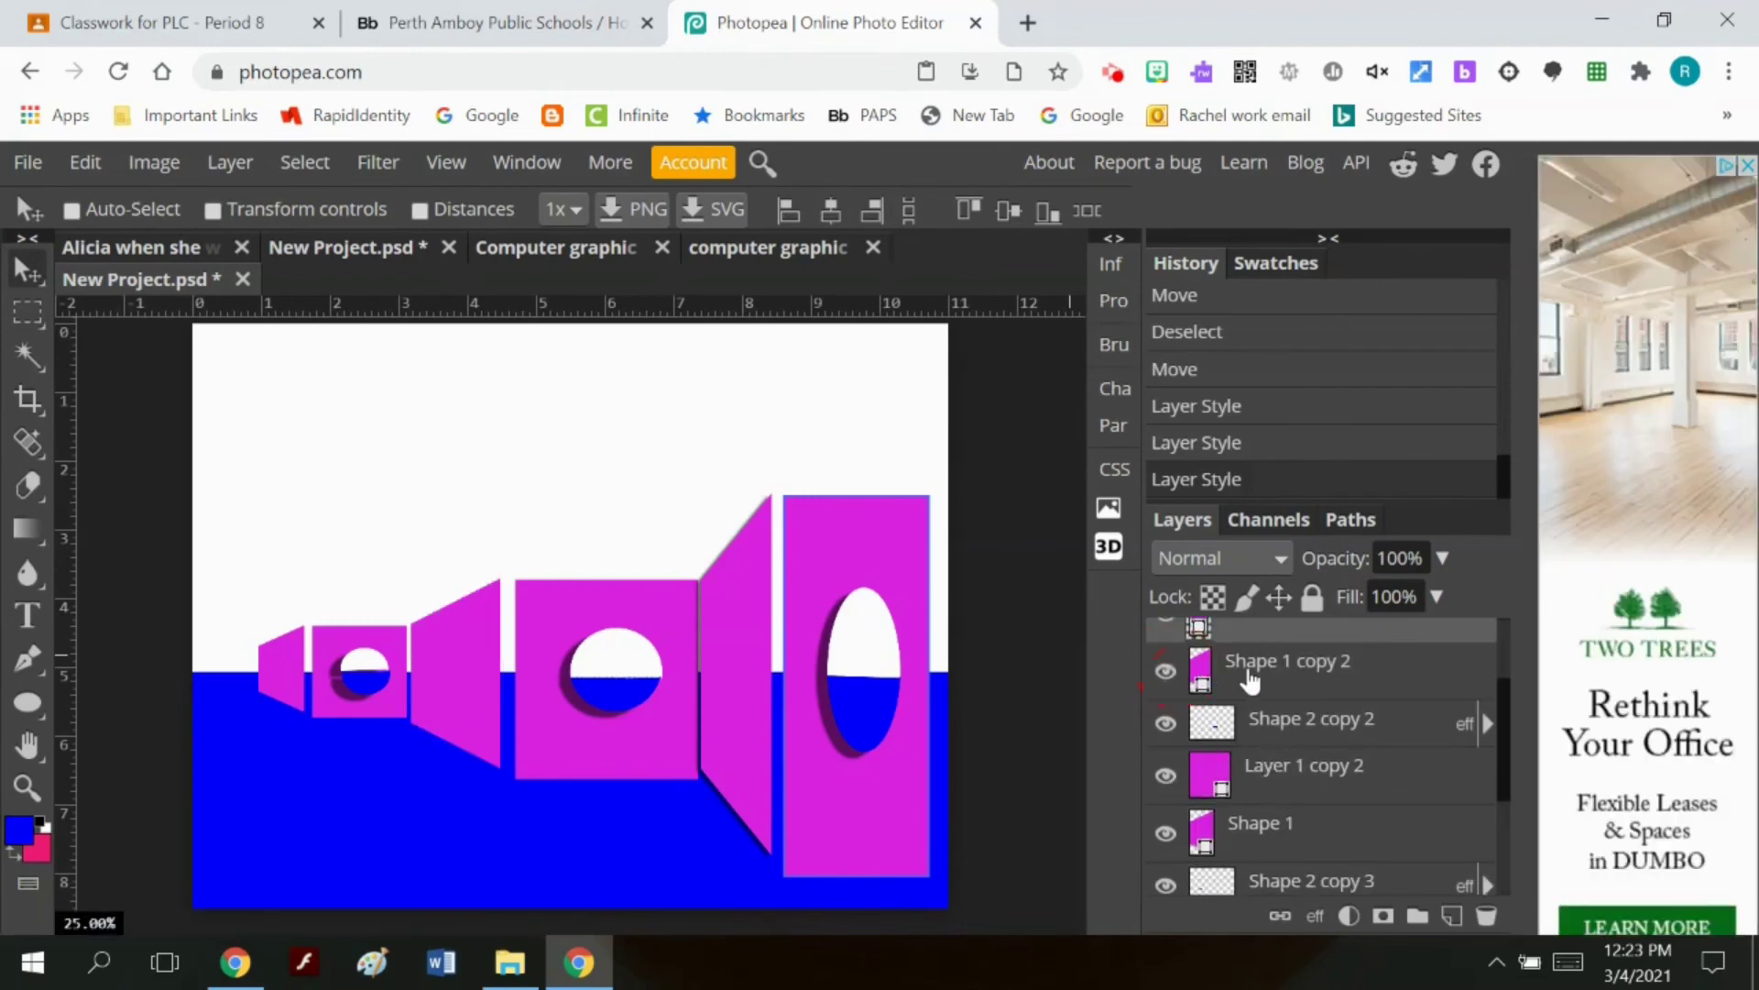
{"action": "left_click", "coordinate": [1249, 680]}
{"action": "left_click", "coordinate": [229, 162]}
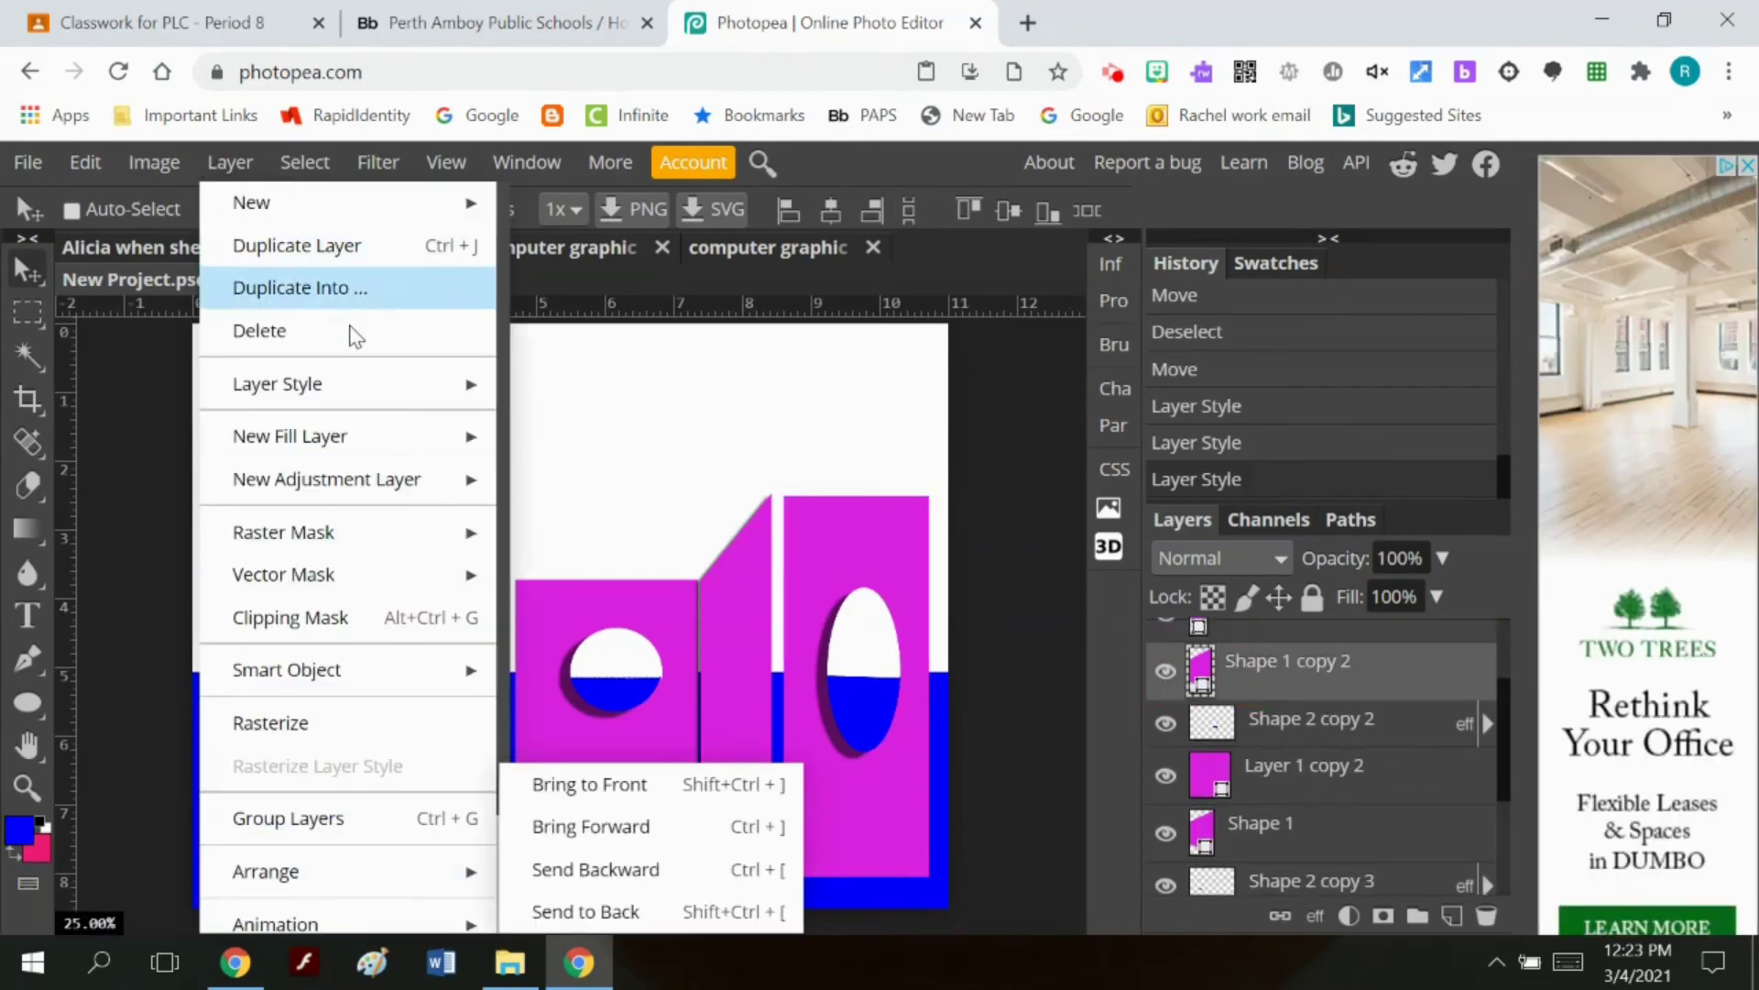
{"action": "mouse_move", "coordinate": [366, 383]}
{"action": "left_click", "coordinate": [623, 814]}
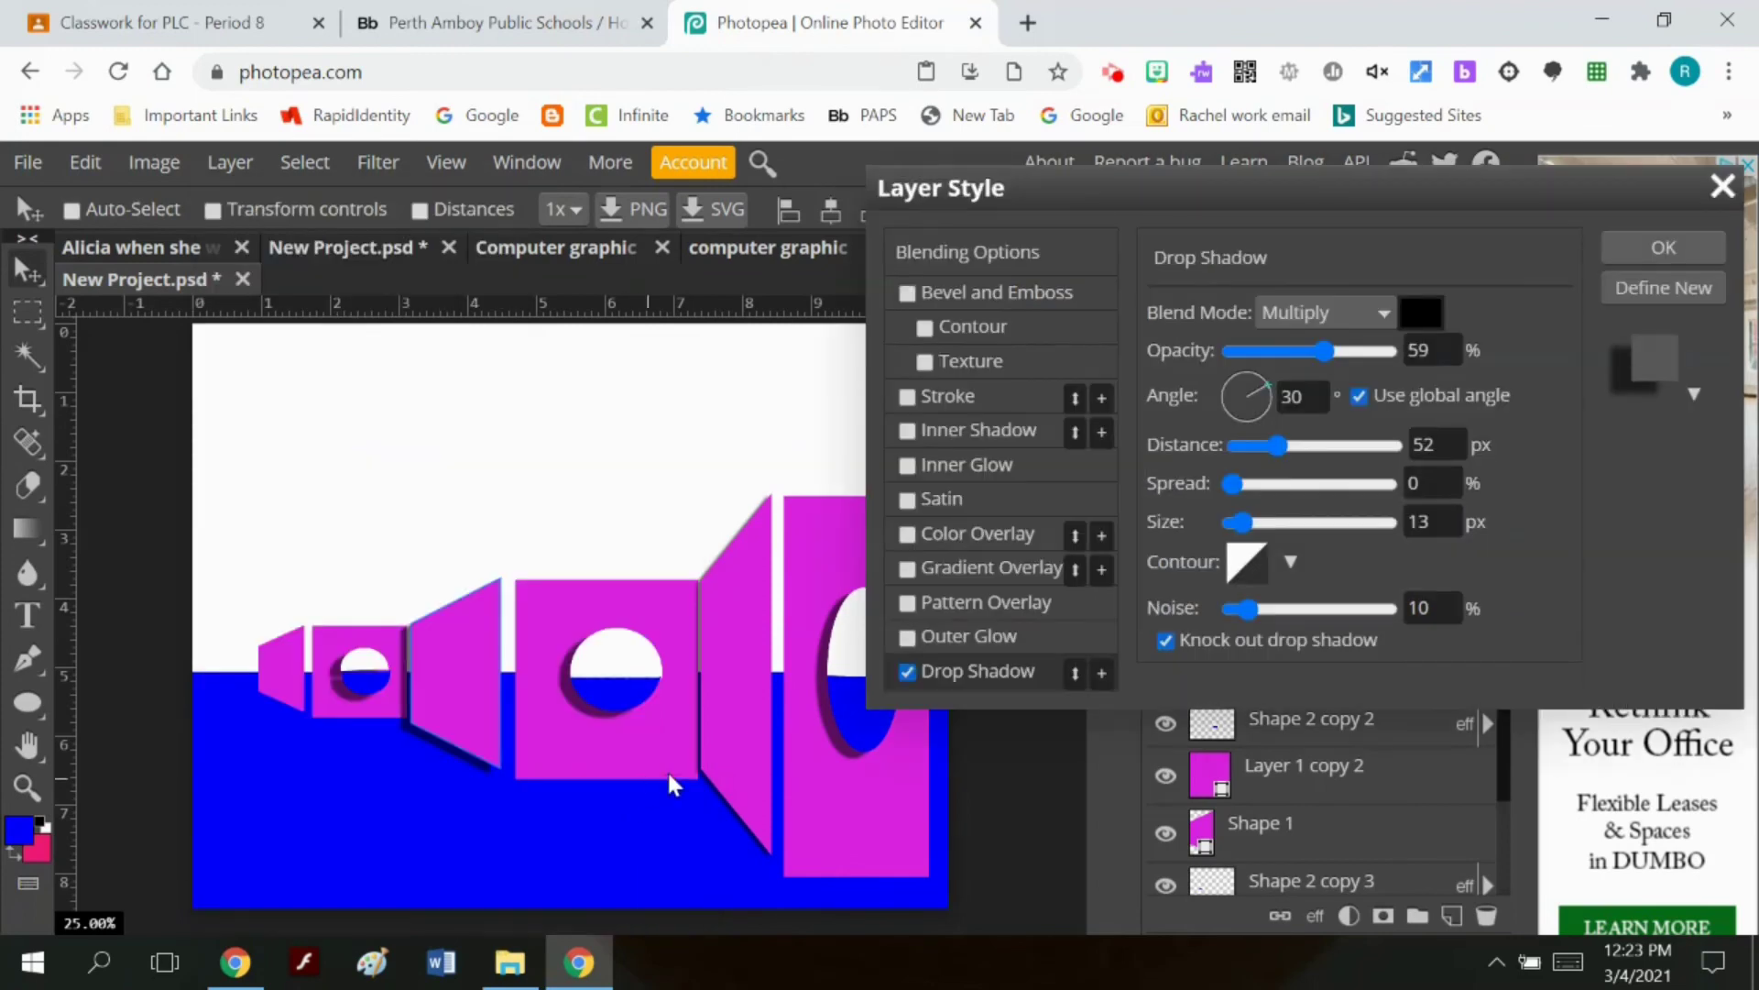
{"action": "left_click_drag", "start_coordinate": [1278, 443], "coordinate": [1257, 444]}
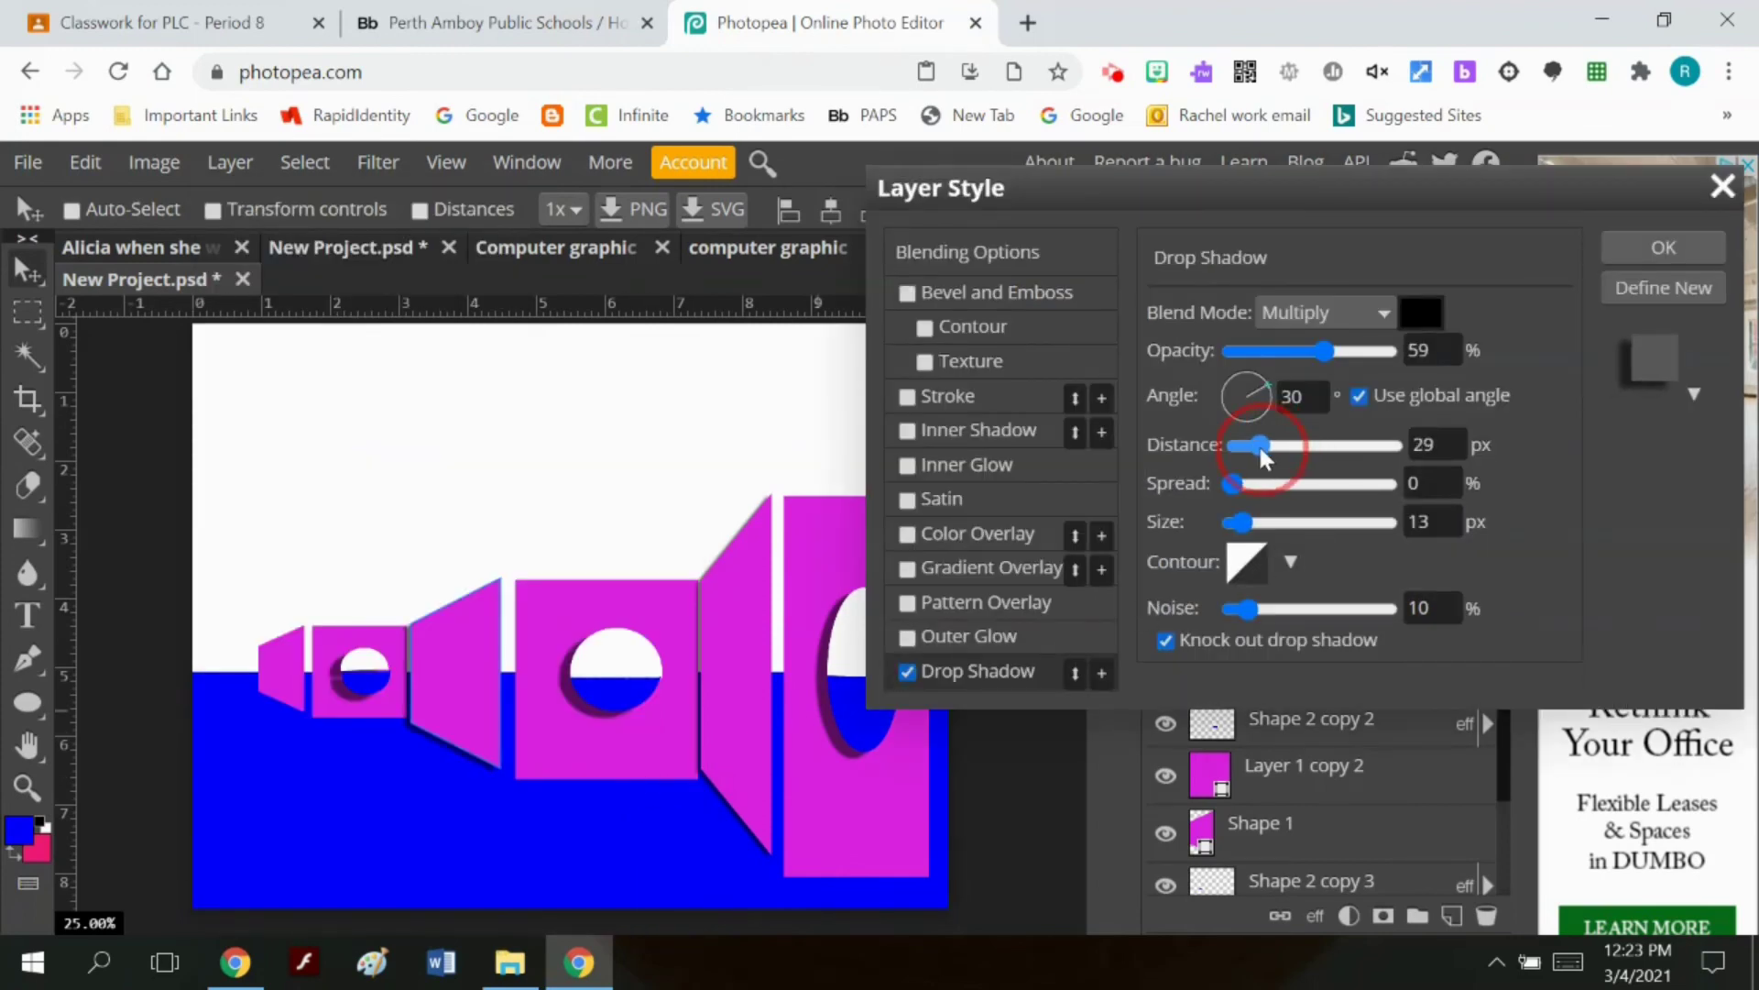
{"action": "left_click", "coordinate": [1663, 247]}
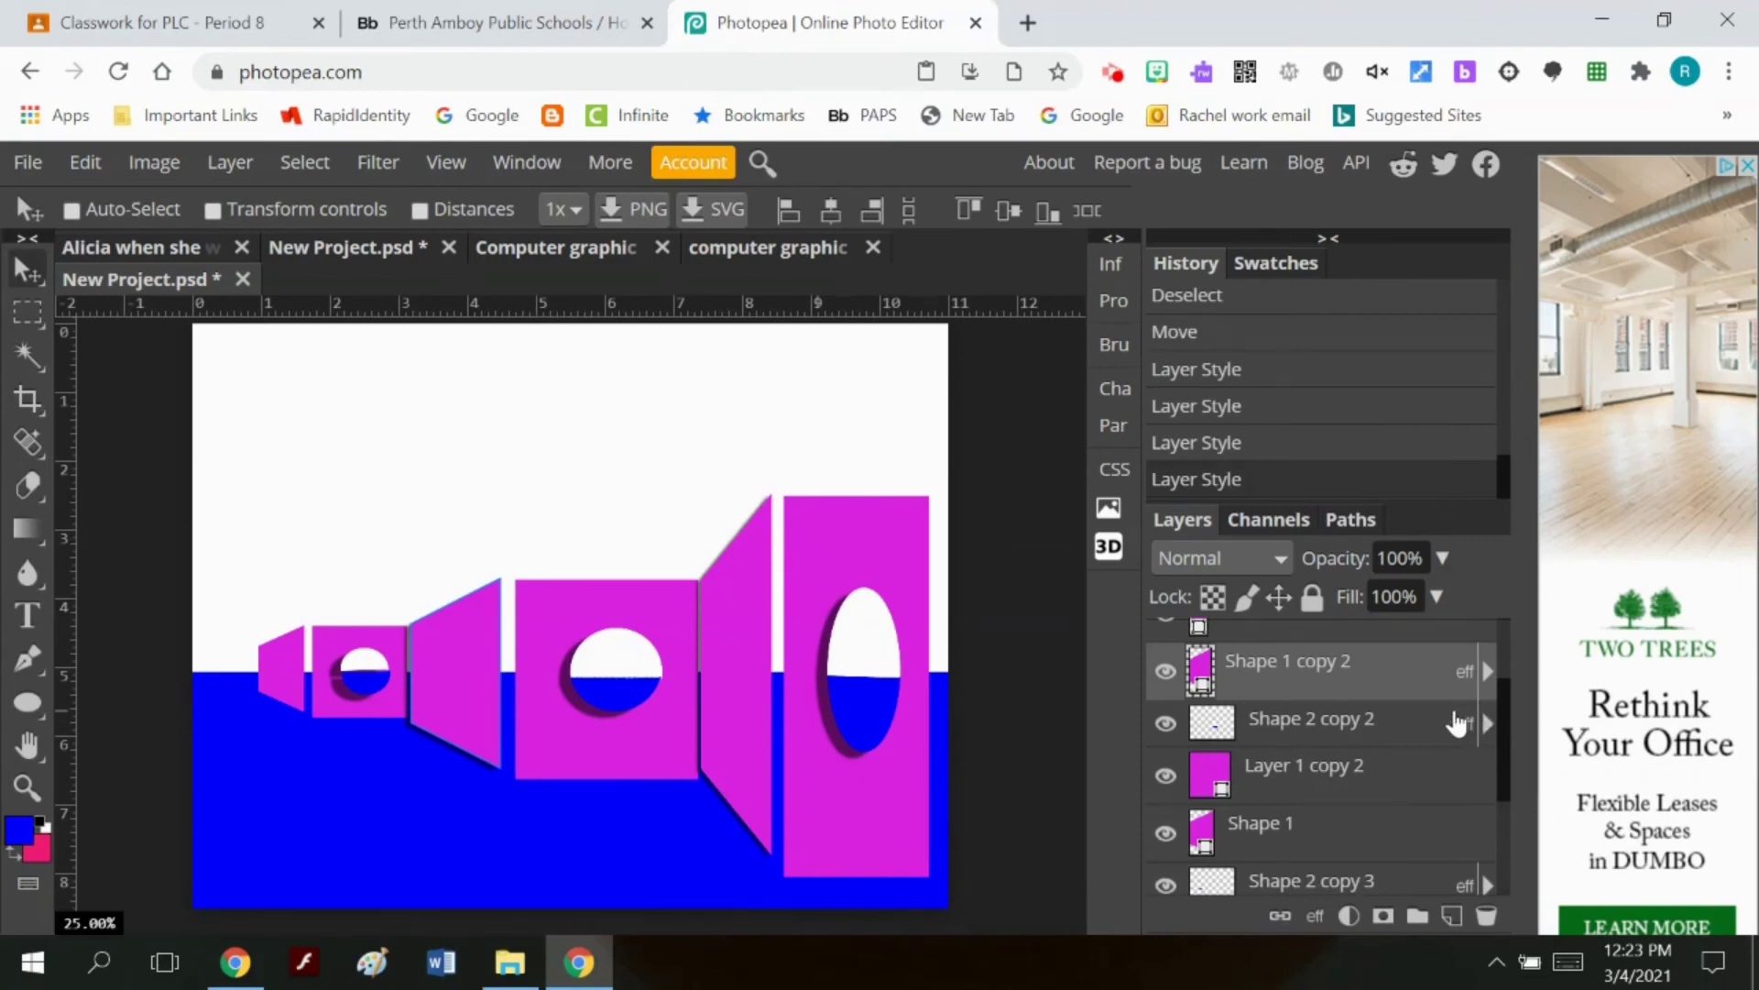
Step: Add a drop shadow with a distance of 24 px to the Shape 1 layer, the smallest trapezoid
{"action": "left_click", "coordinate": [1287, 841]}
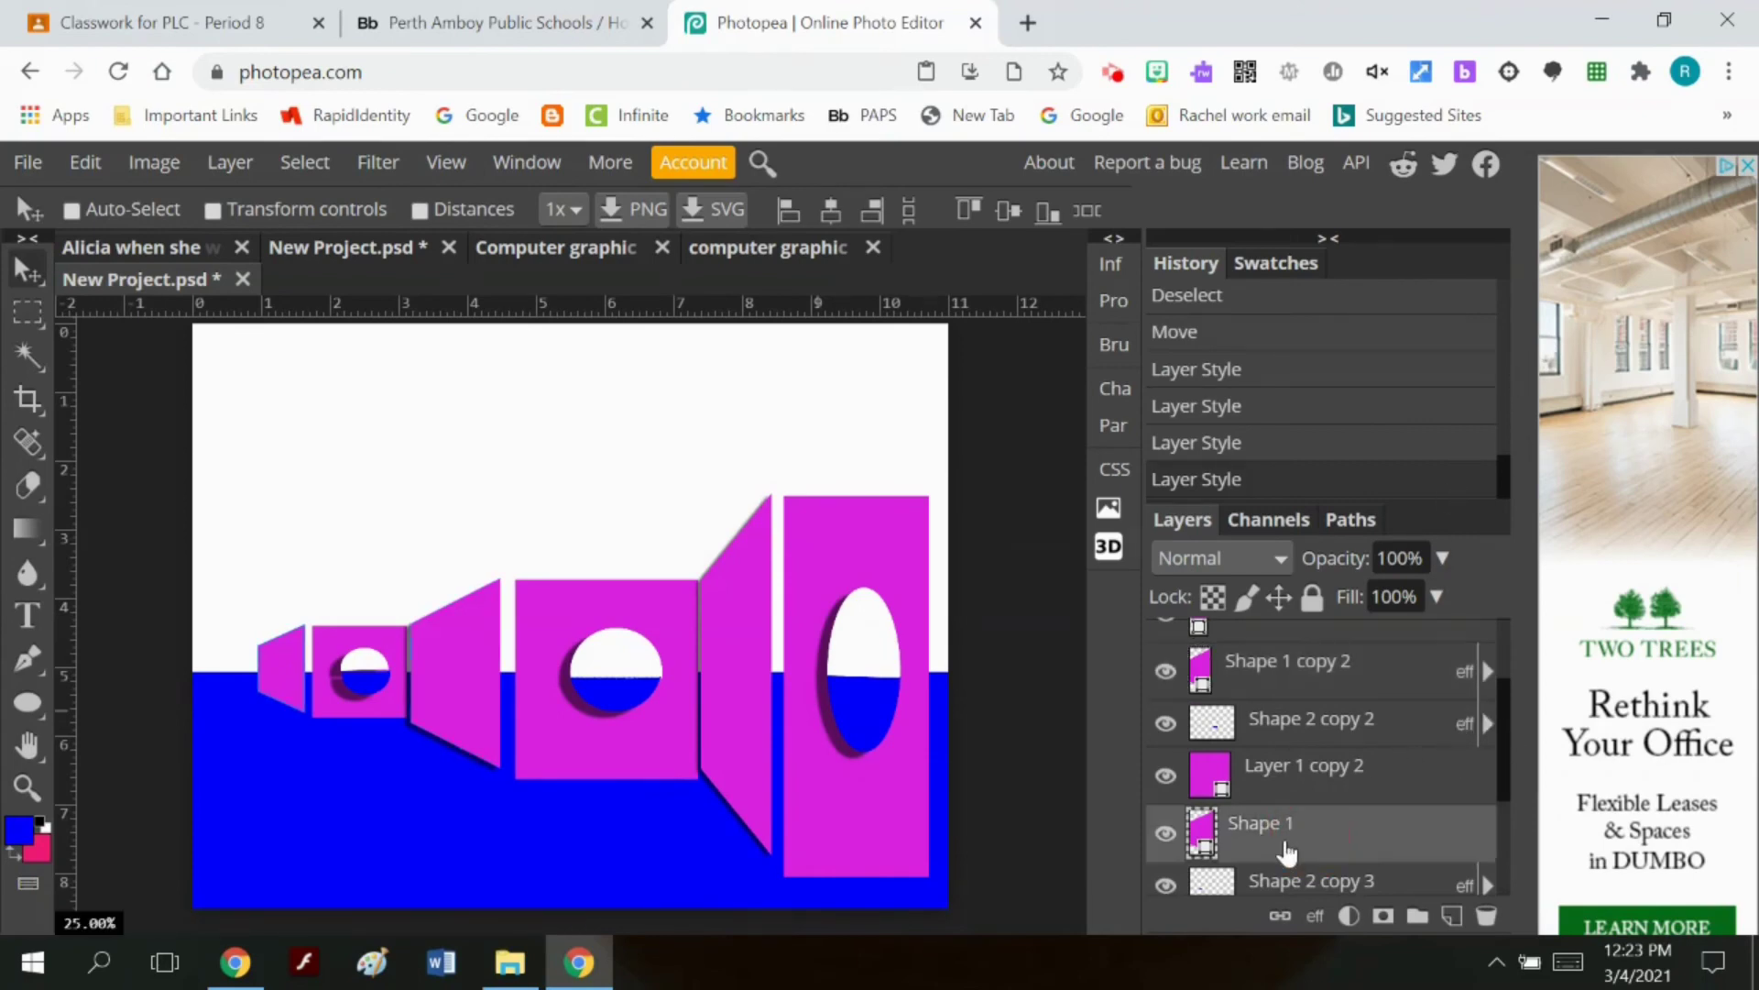
{"action": "left_click", "coordinate": [229, 162]}
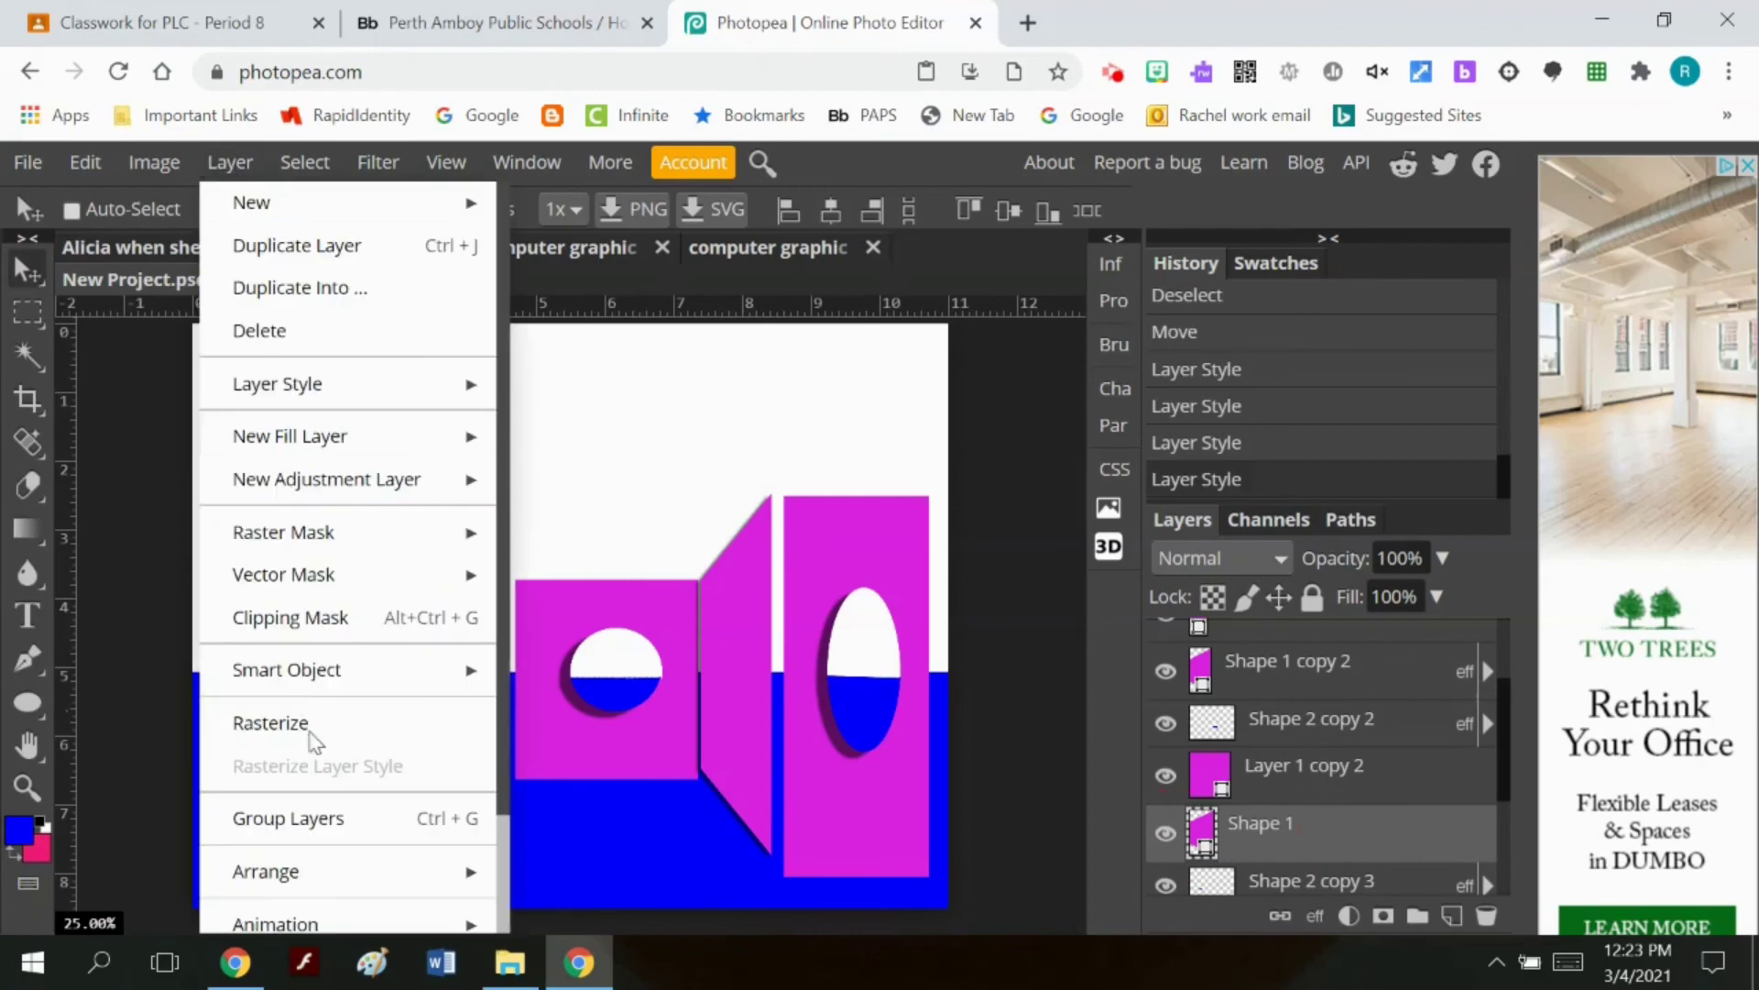
{"action": "mouse_move", "coordinate": [348, 387]}
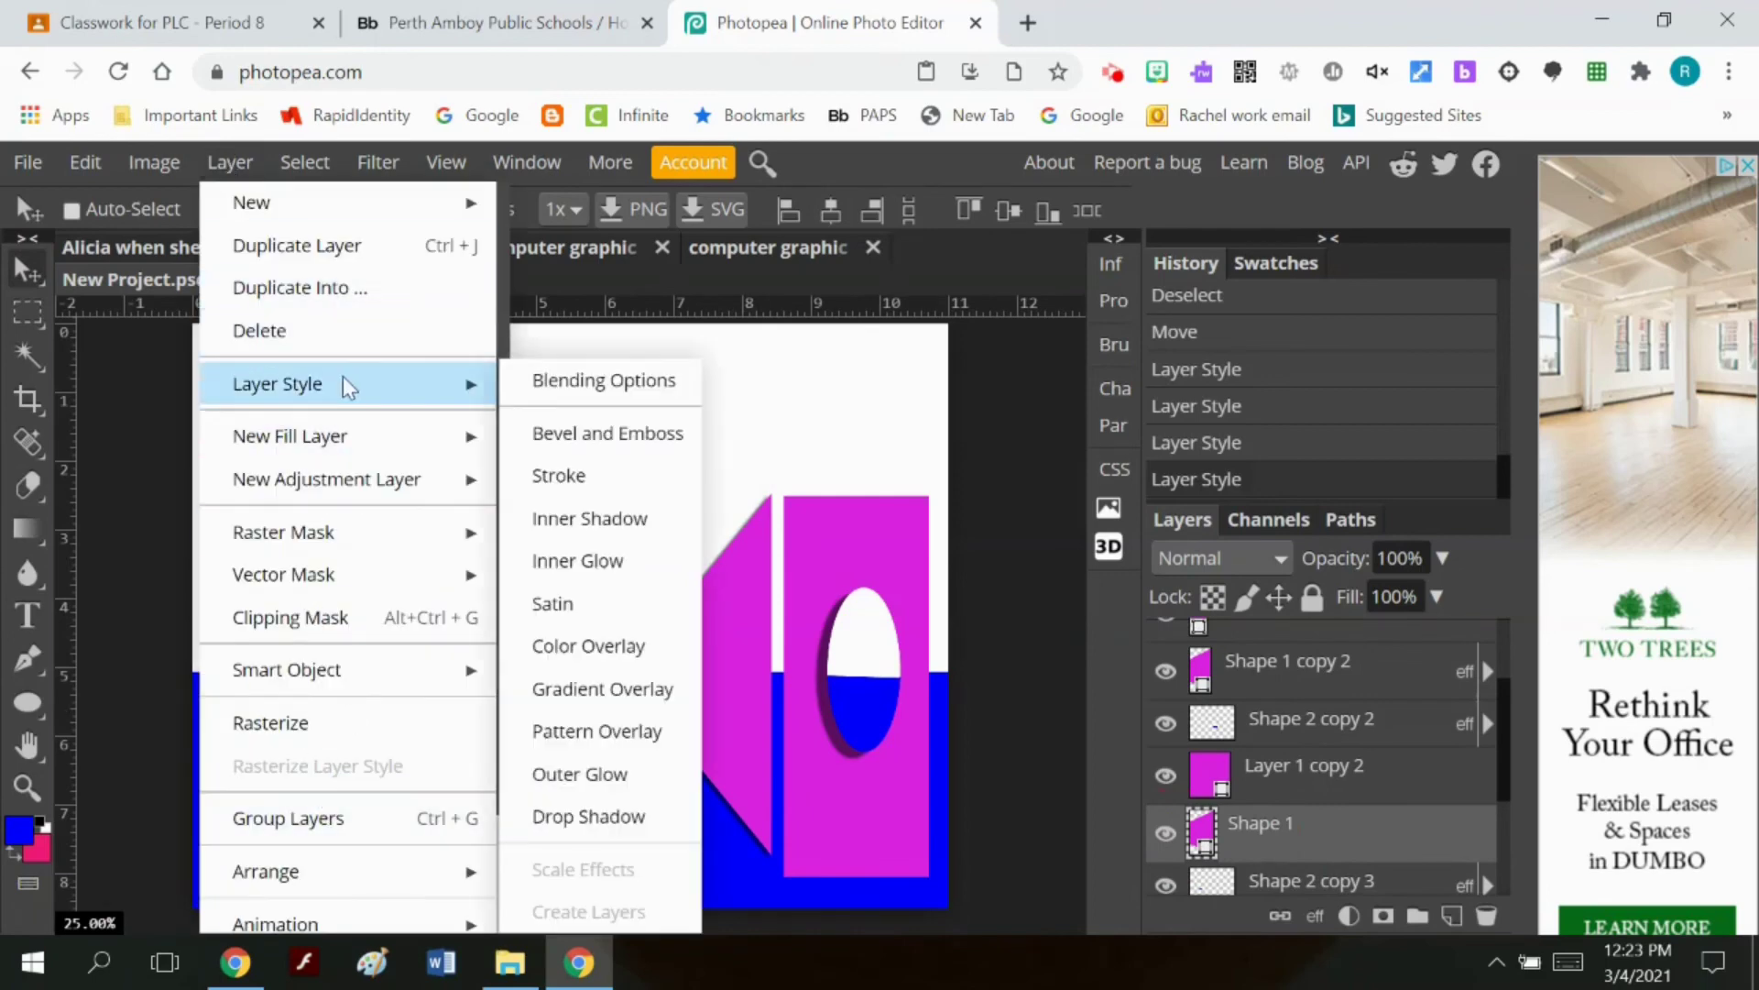
{"action": "left_click", "coordinate": [578, 816]}
{"action": "left_click", "coordinate": [1250, 442]}
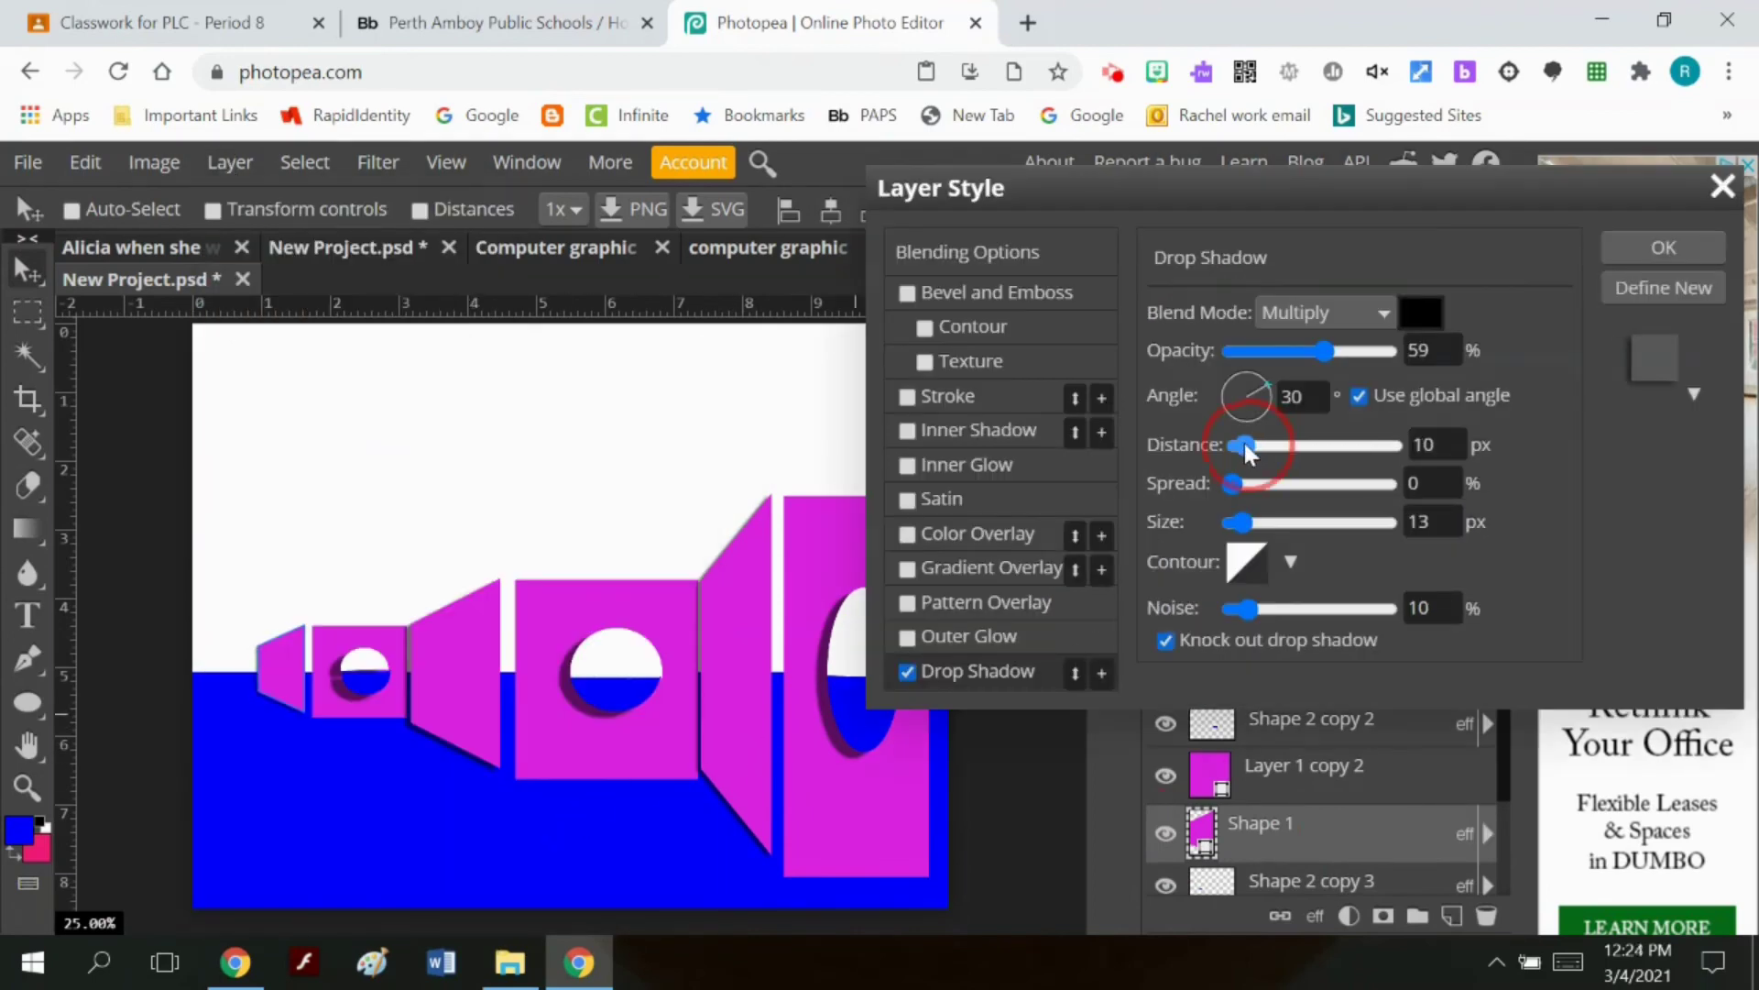
{"action": "left_click_drag", "start_coordinate": [1256, 453], "coordinate": [1283, 447]}
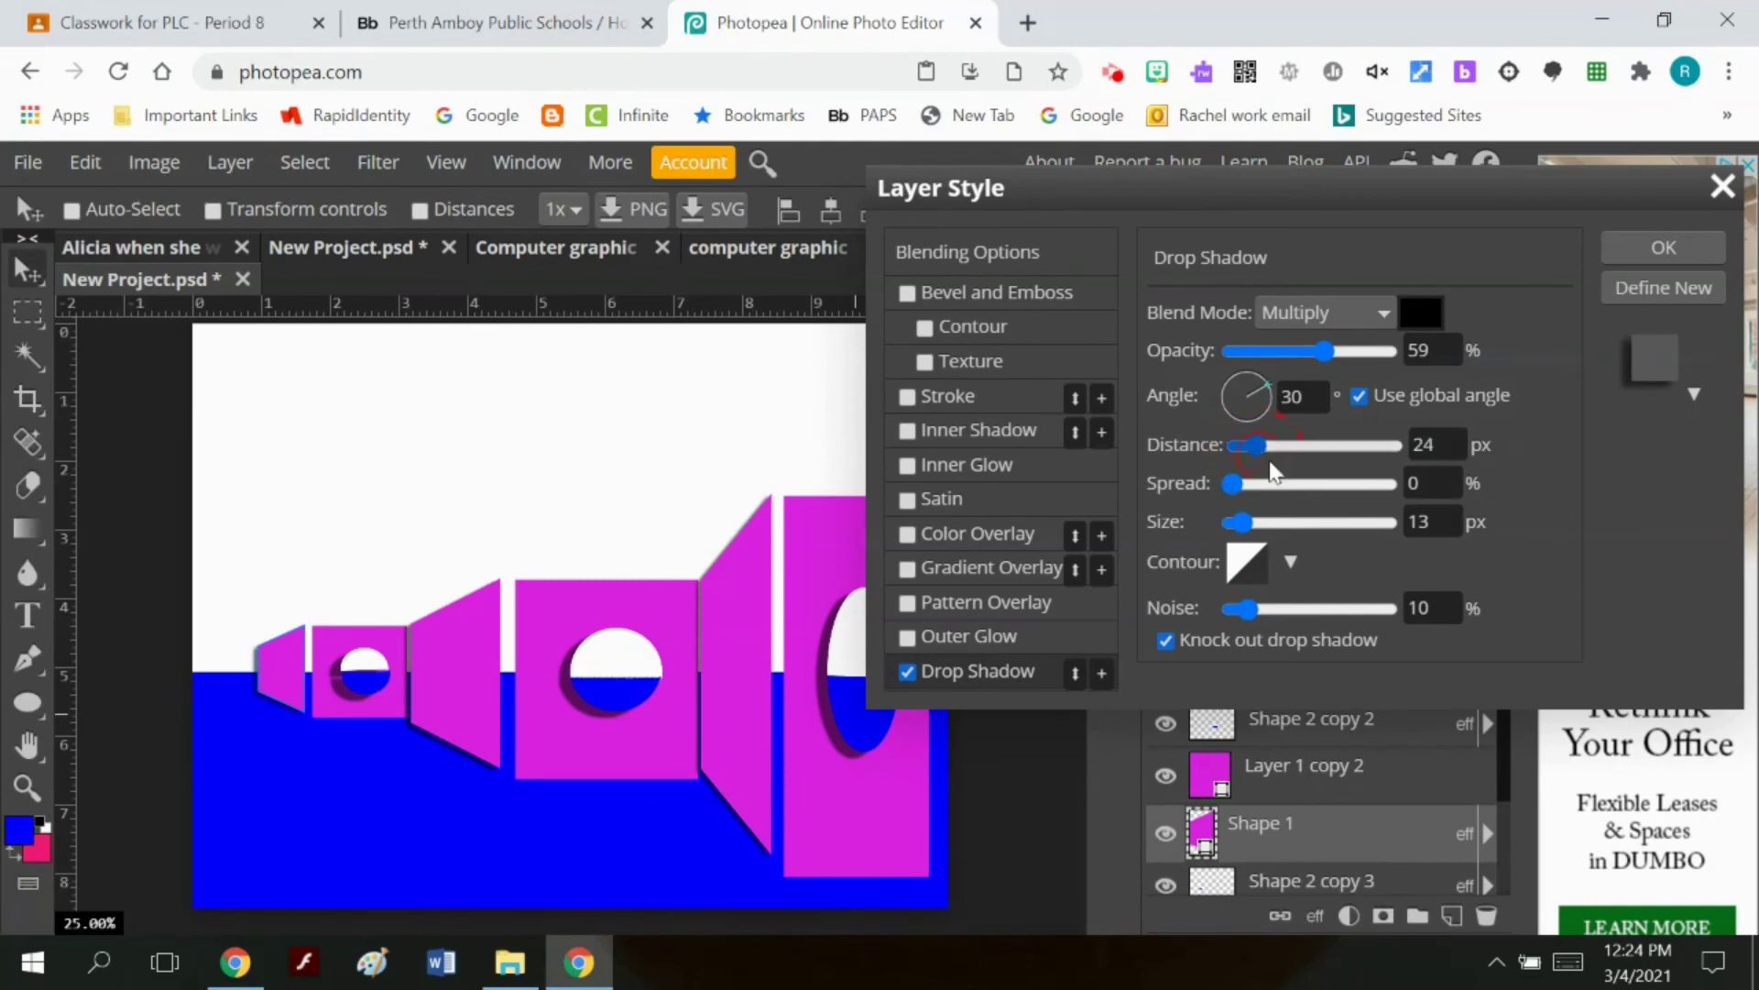
{"action": "left_click", "coordinate": [1640, 246]}
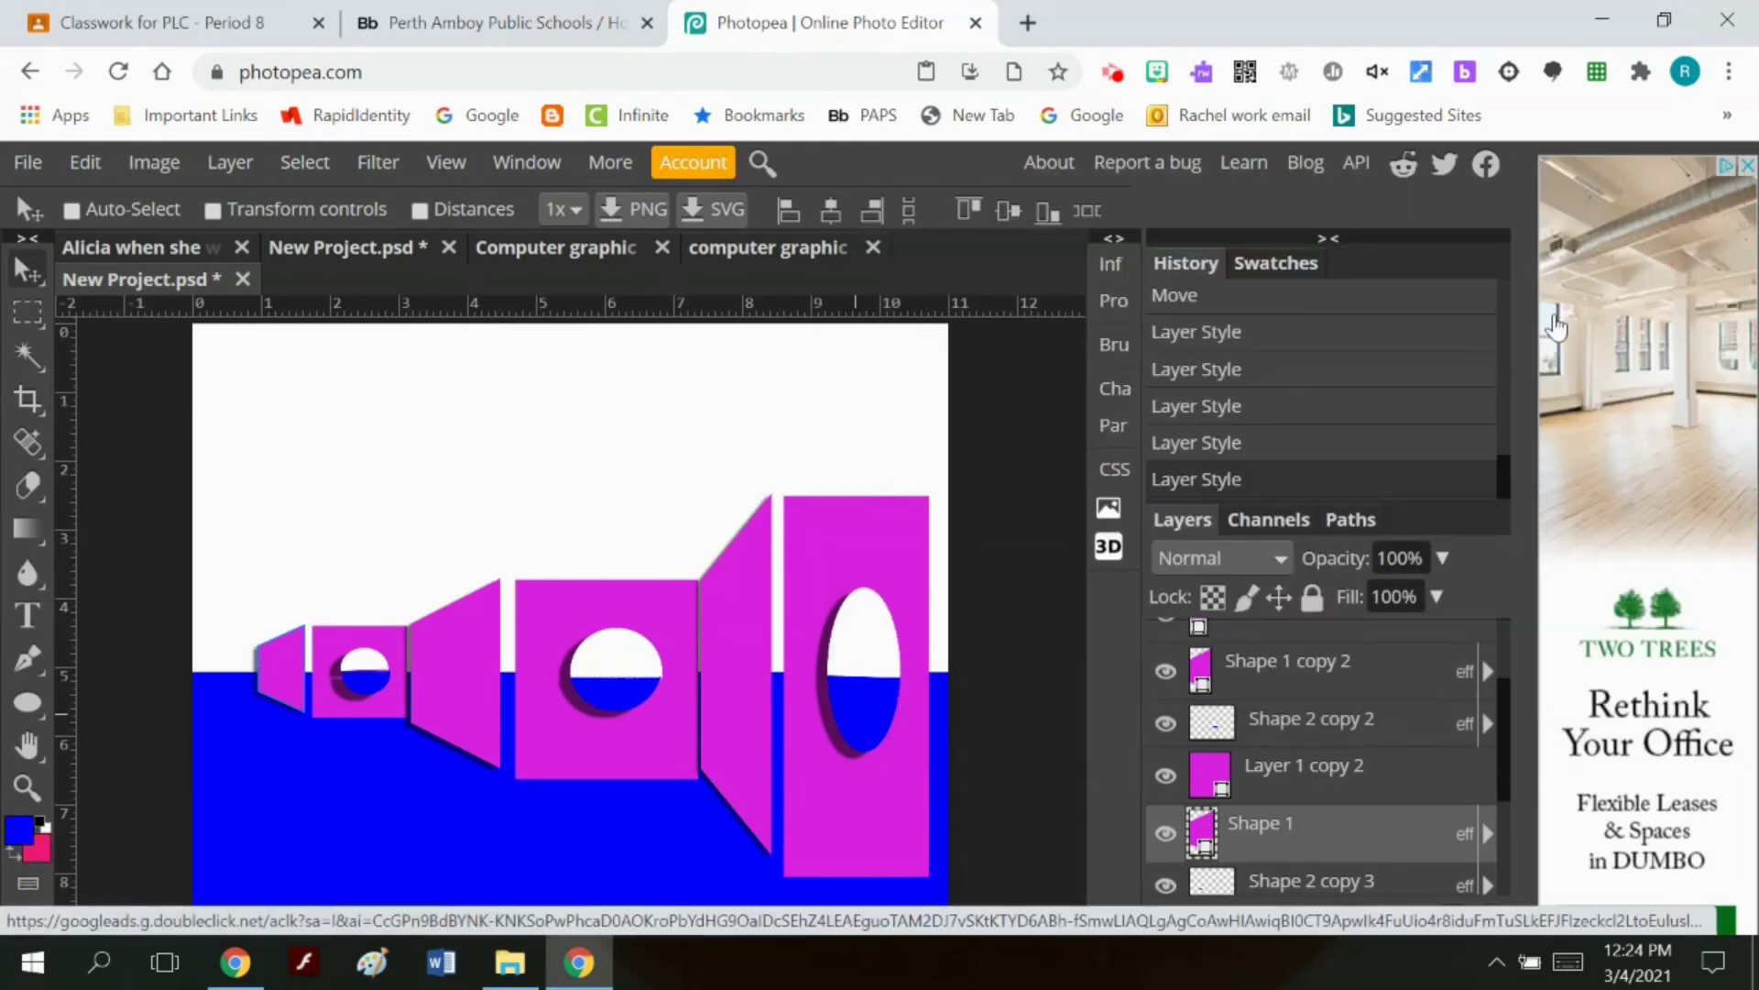
Step: Apply a linear blue-to-pink gradient overlay to the blue ground's Shape 2 layer, adjusting the gradient so the pink extends farther down
{"action": "scroll", "coordinate": [1442, 777], "scroll_direction": "down", "scroll_amount": 4}
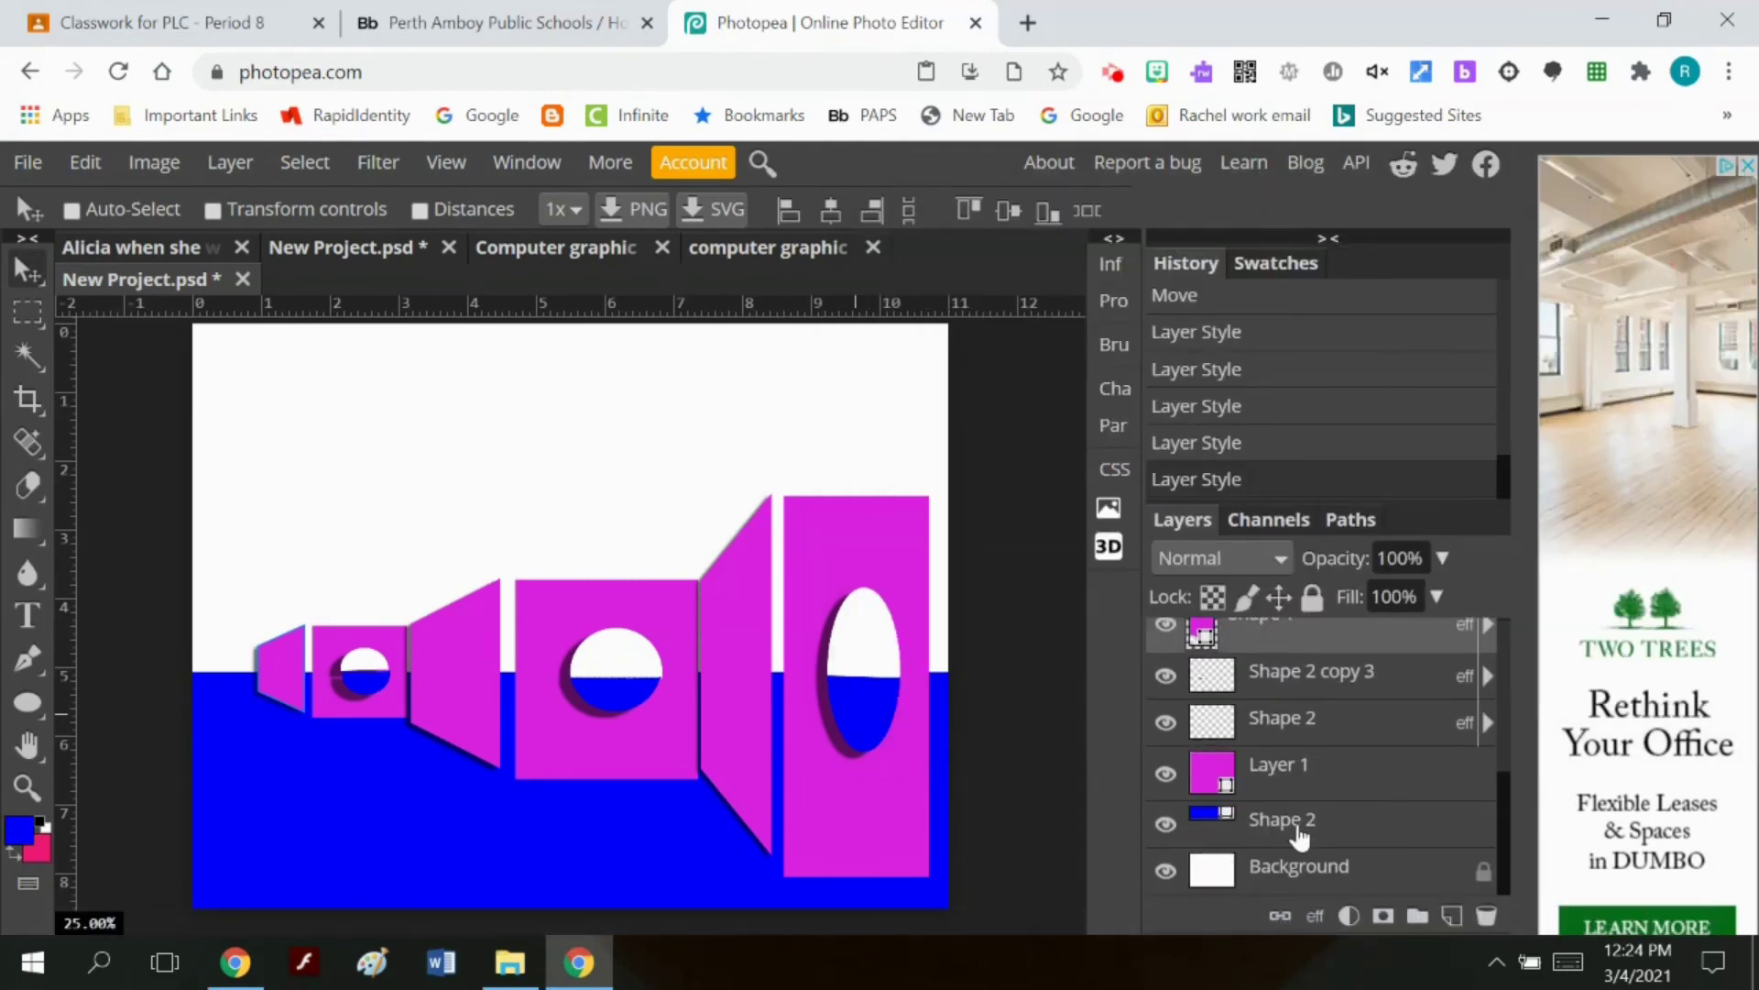
{"action": "left_click", "coordinate": [1297, 828]}
{"action": "left_click", "coordinate": [230, 165]}
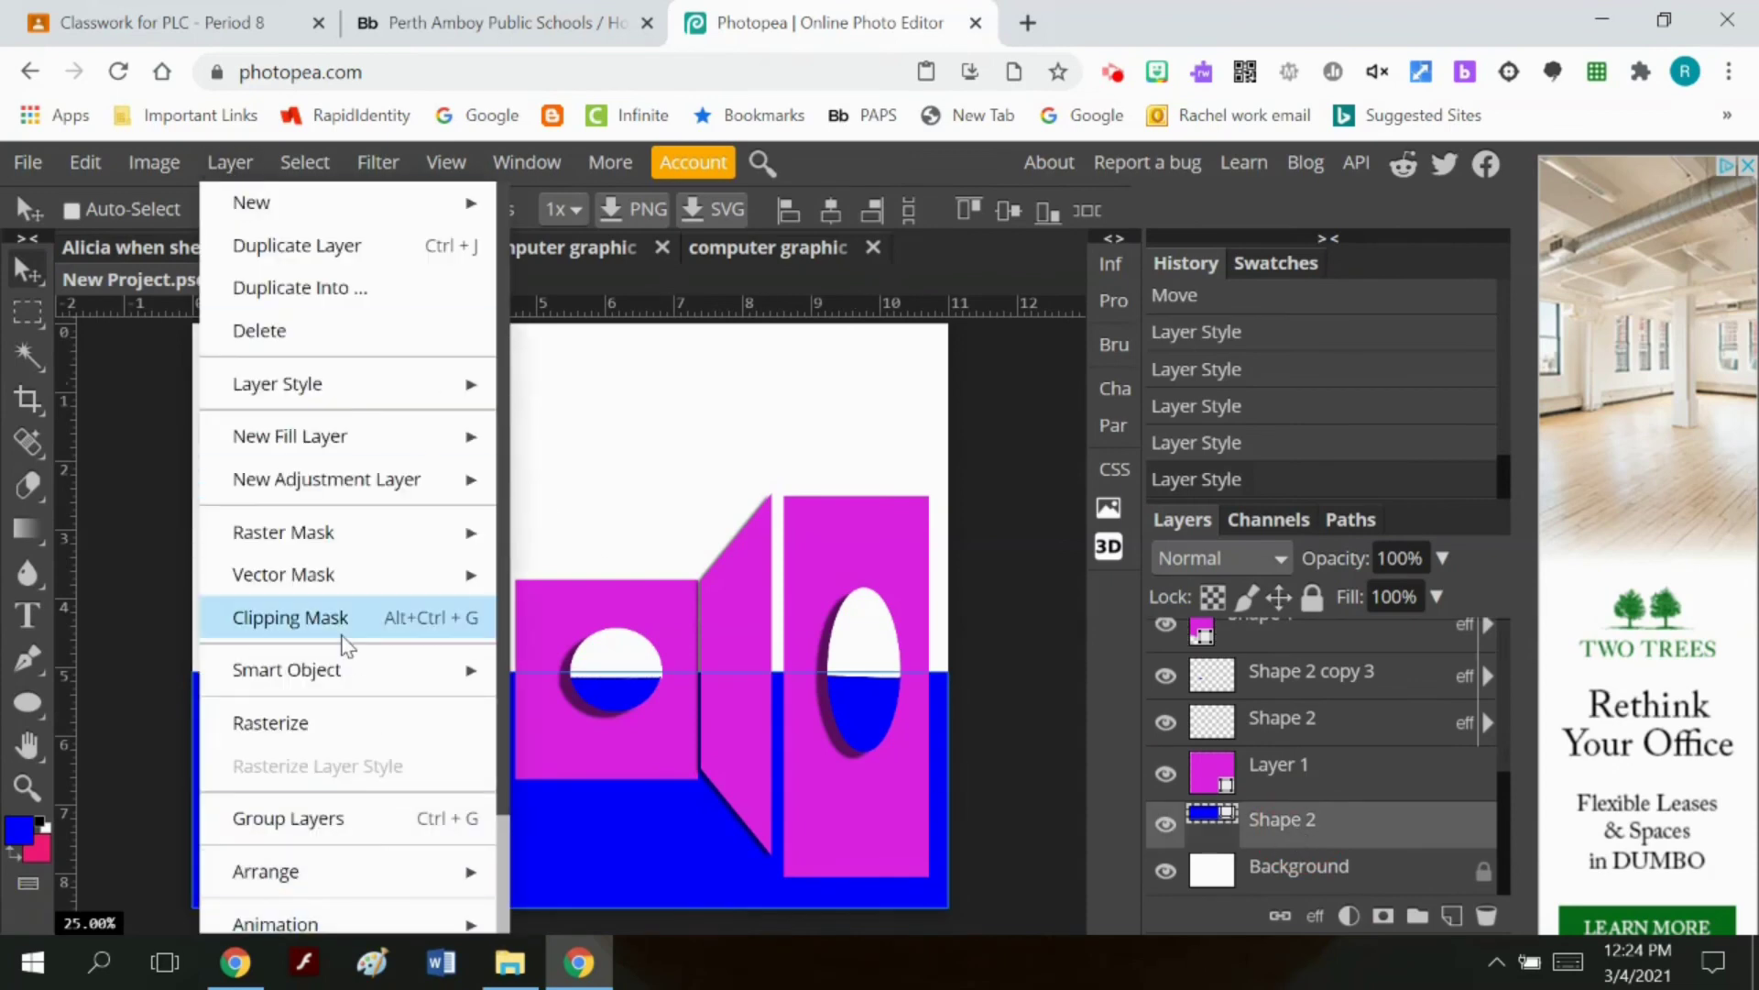
{"action": "mouse_move", "coordinate": [354, 387]}
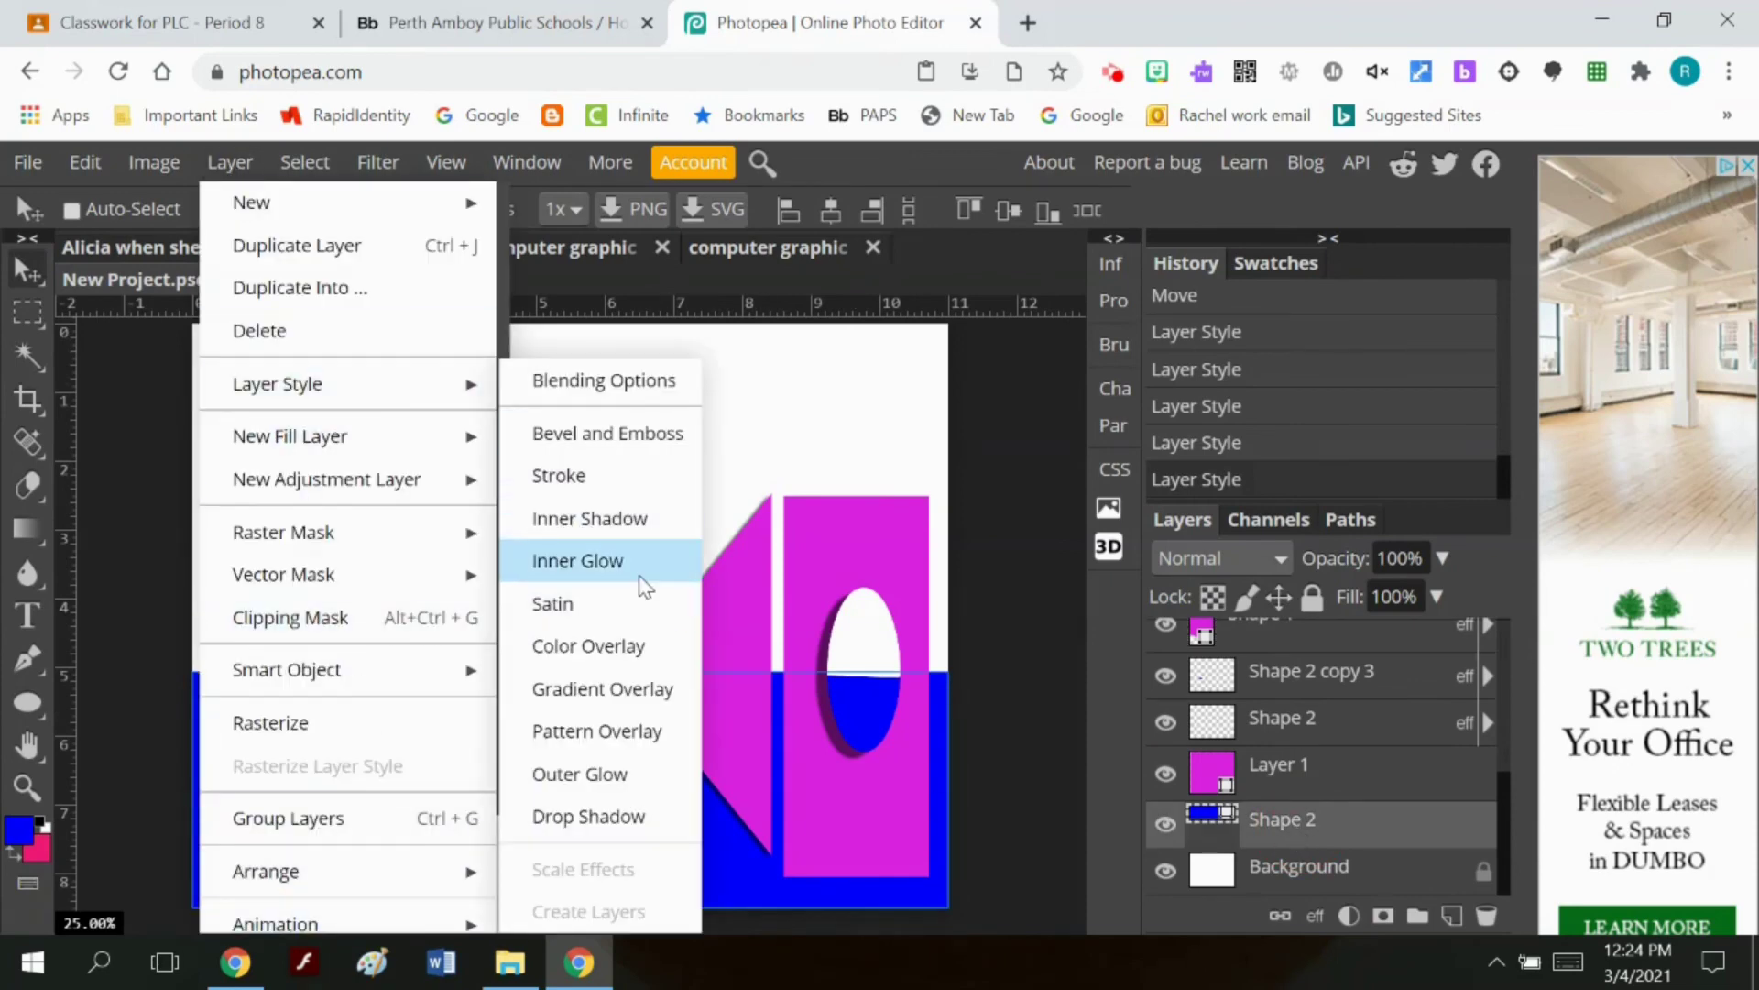
{"action": "left_click", "coordinate": [639, 695]}
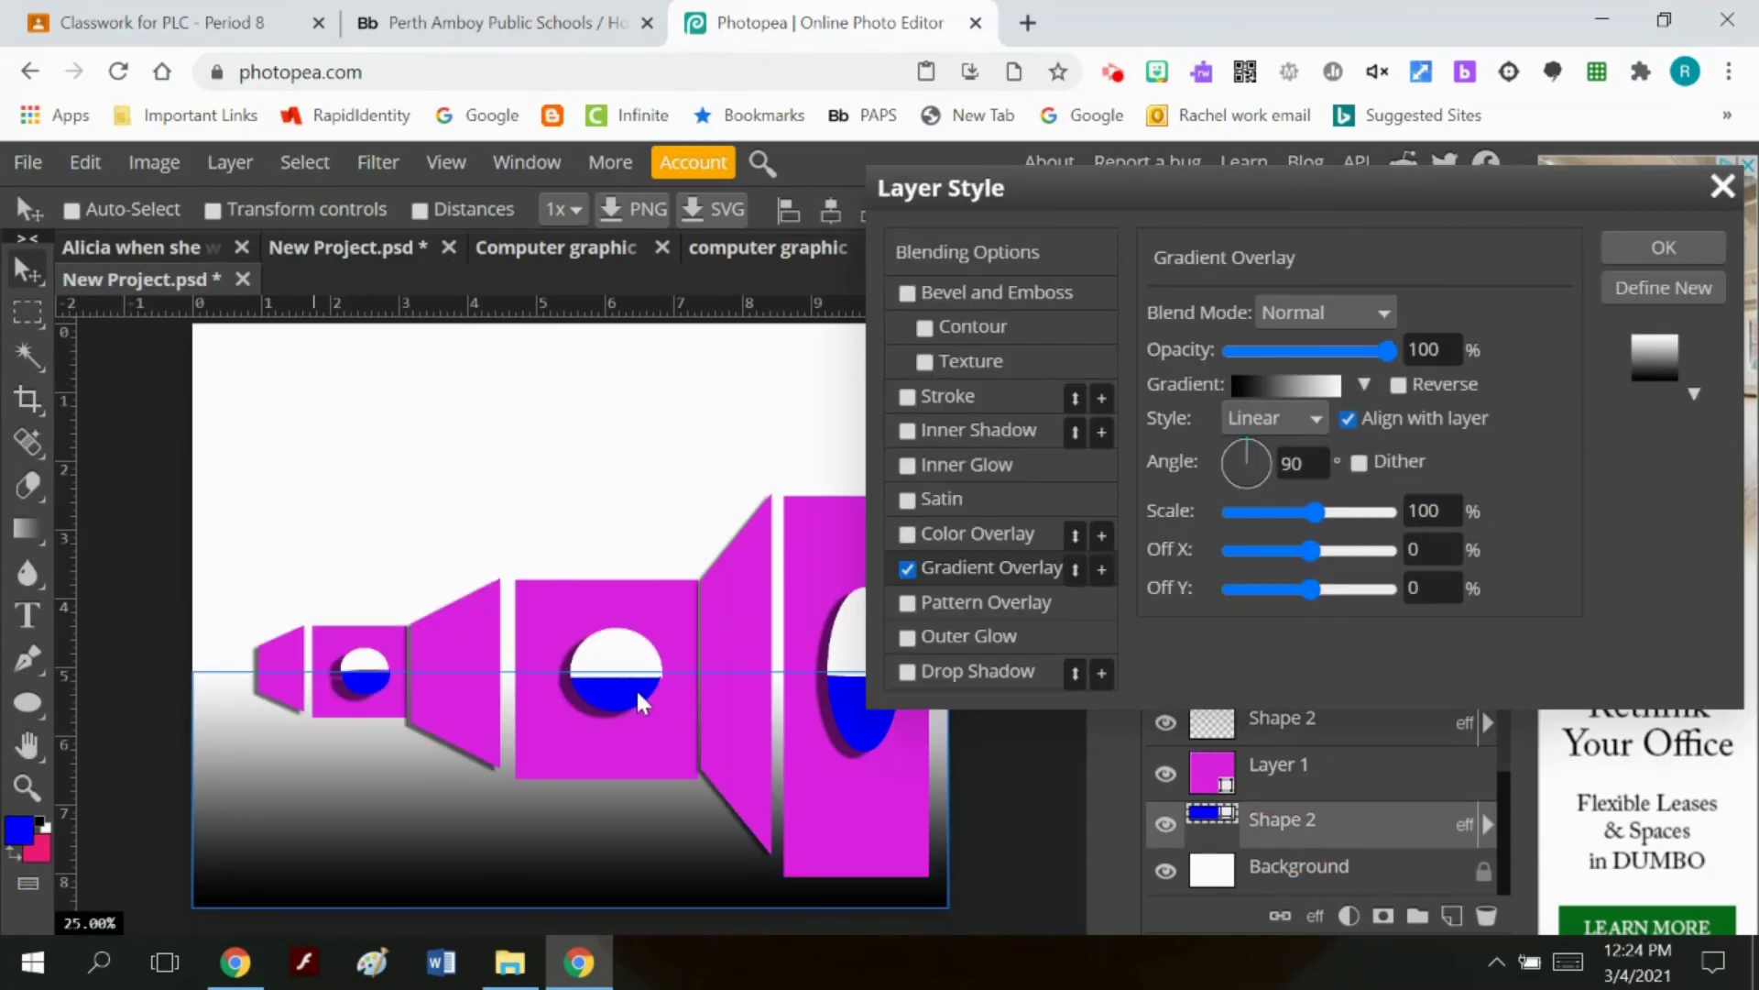
{"action": "left_click", "coordinate": [1364, 384]}
{"action": "left_click", "coordinate": [1180, 449]}
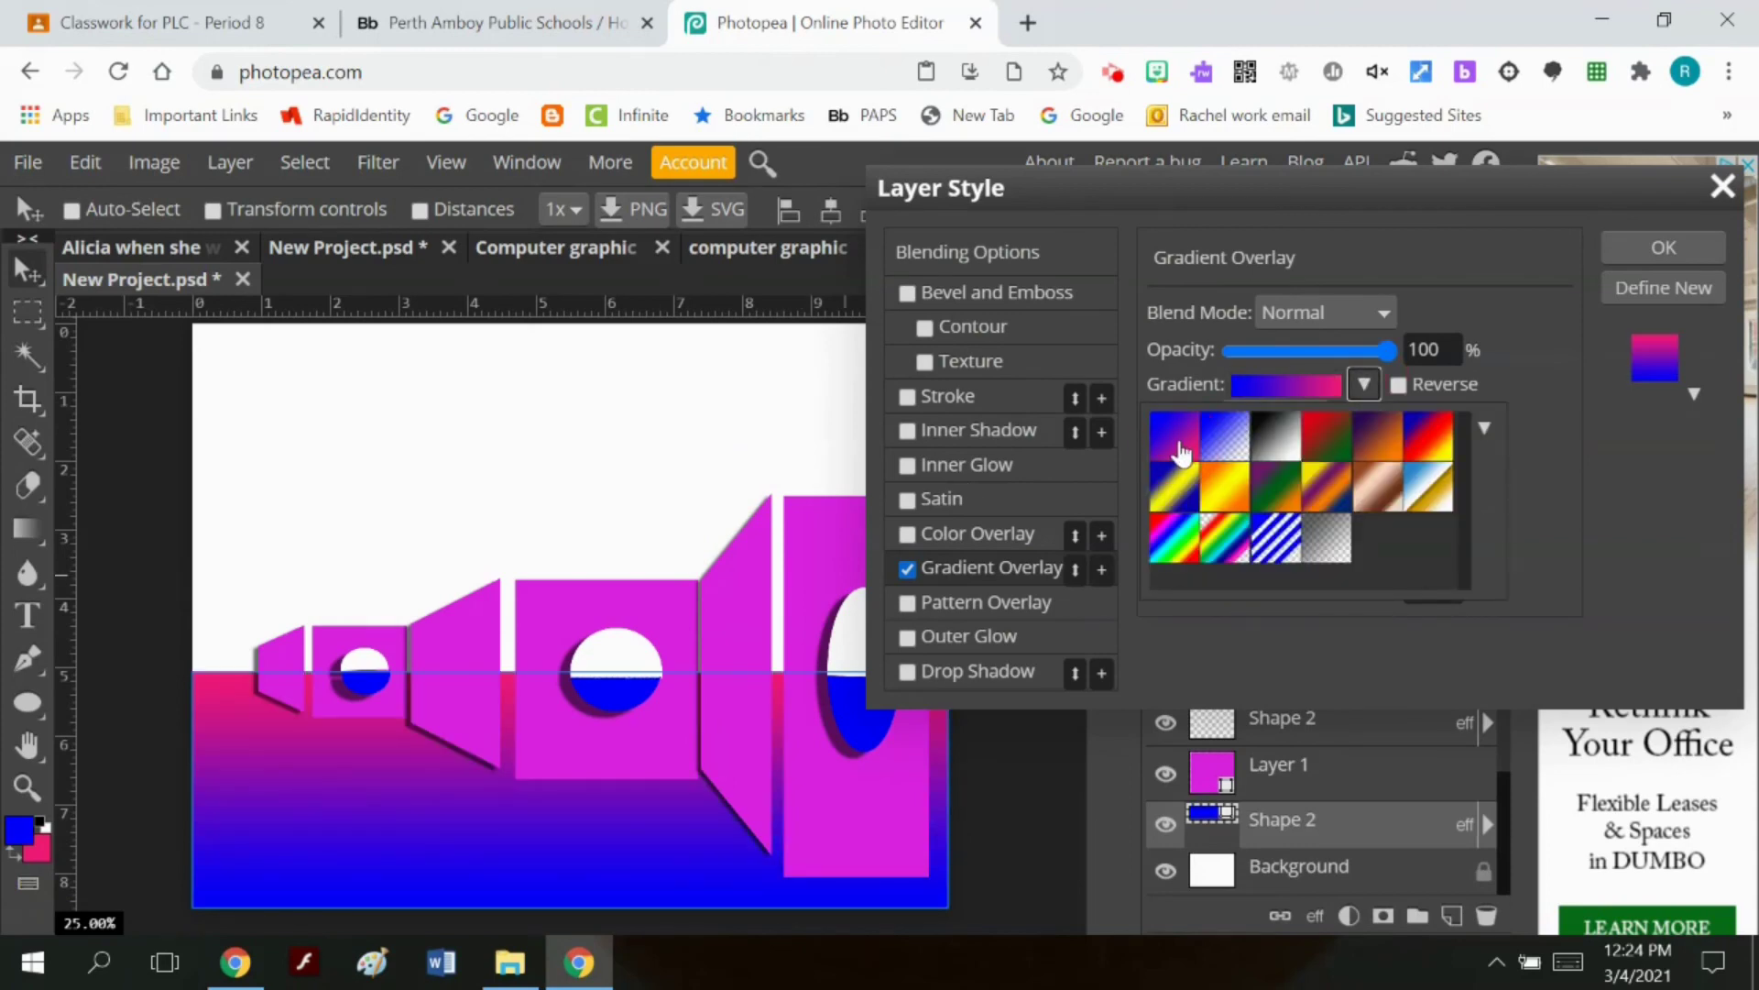
{"action": "left_click", "coordinate": [1548, 444]}
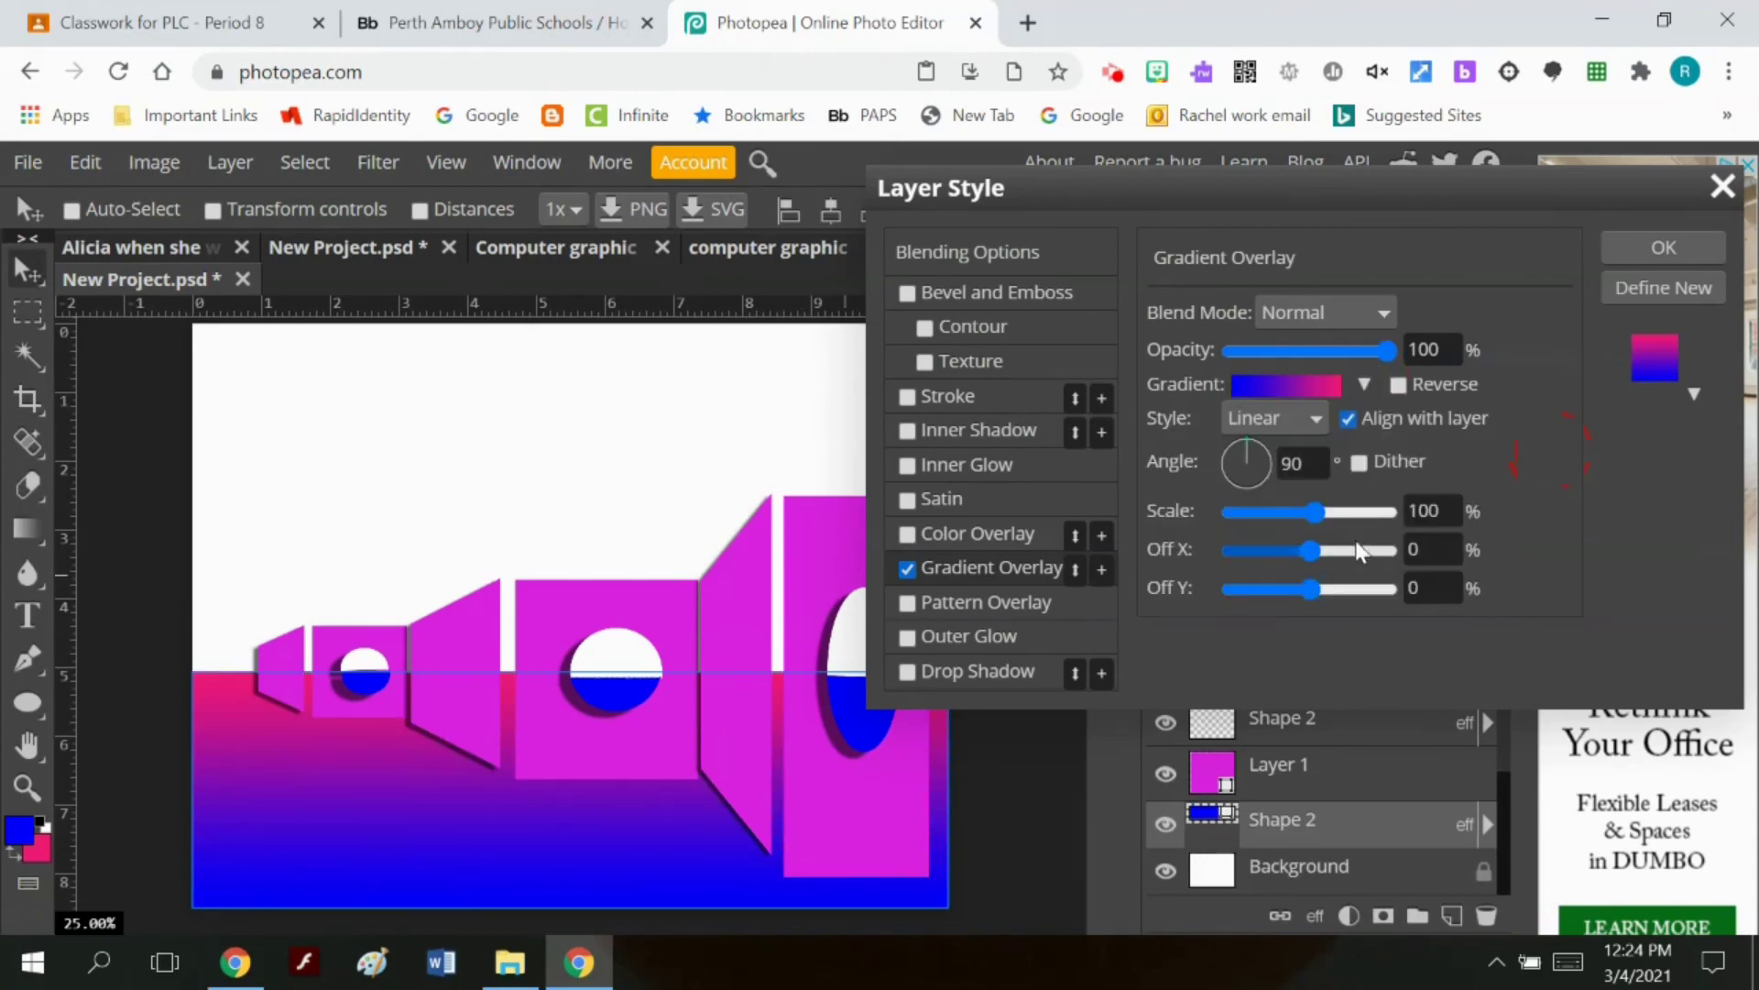
{"action": "left_click_drag", "start_coordinate": [1314, 509], "coordinate": [1328, 585]}
{"action": "left_click", "coordinate": [1663, 247]}
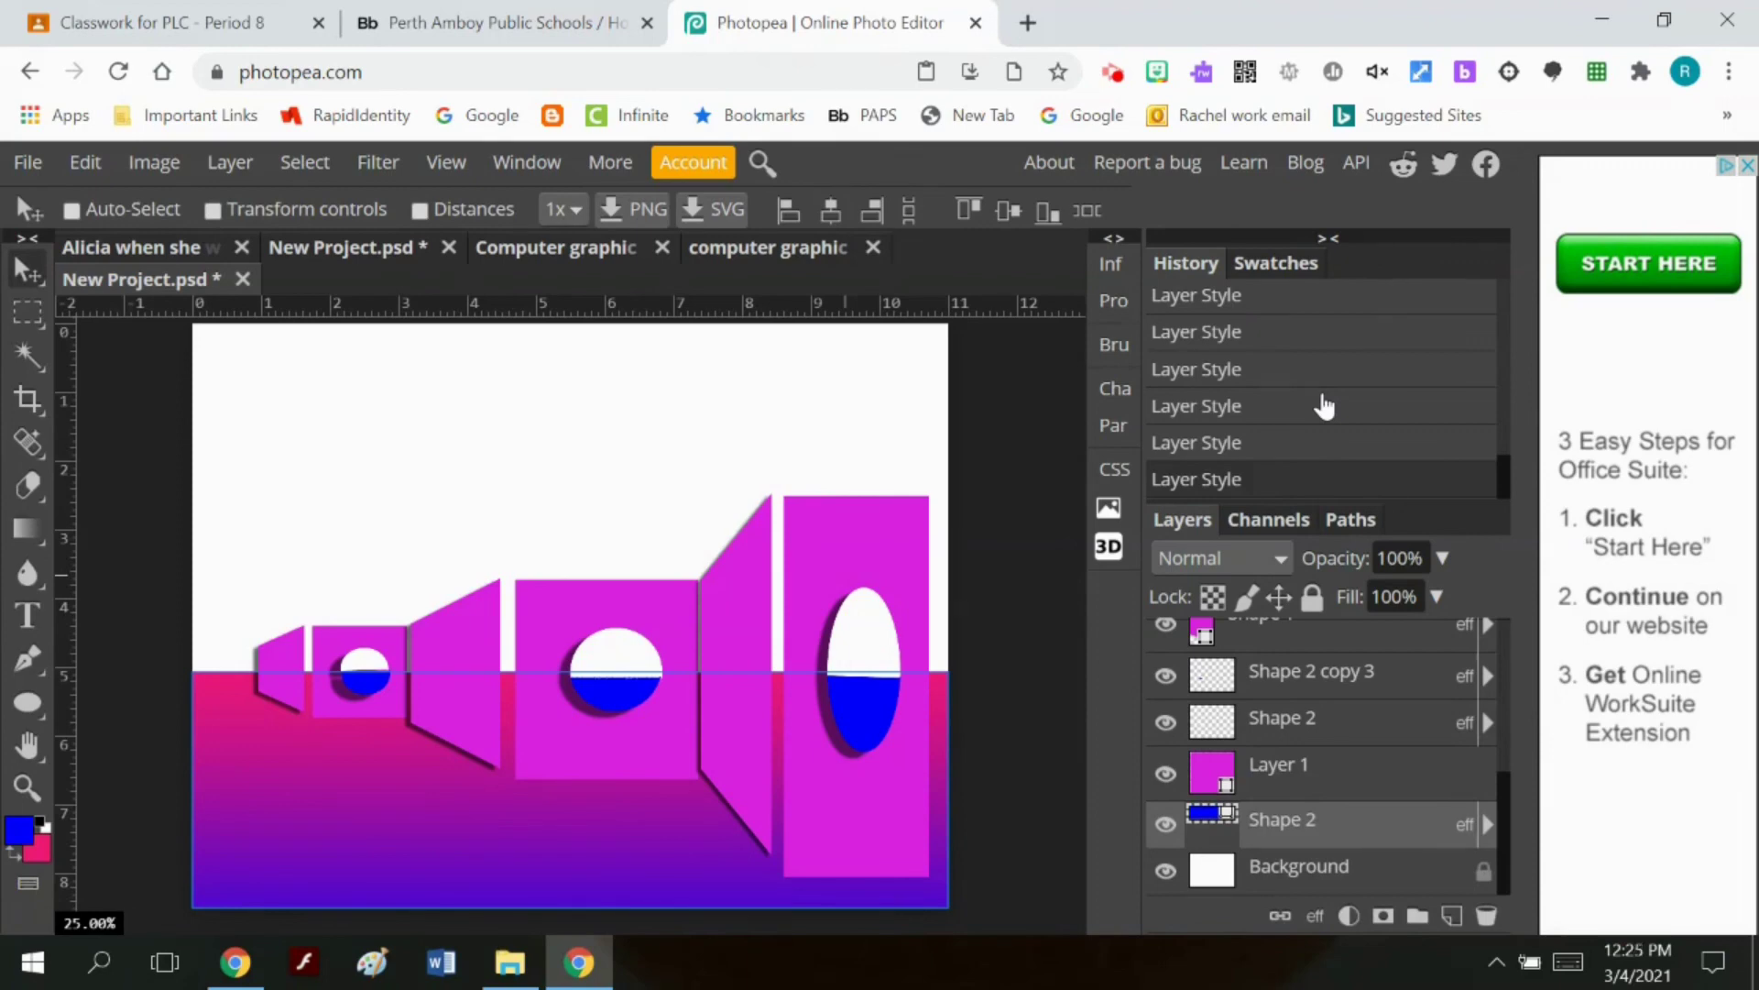
Step: Select the Background layer and set the foreground color to light periwinkle, hex a7a7fa
{"action": "left_click", "coordinate": [1266, 875]}
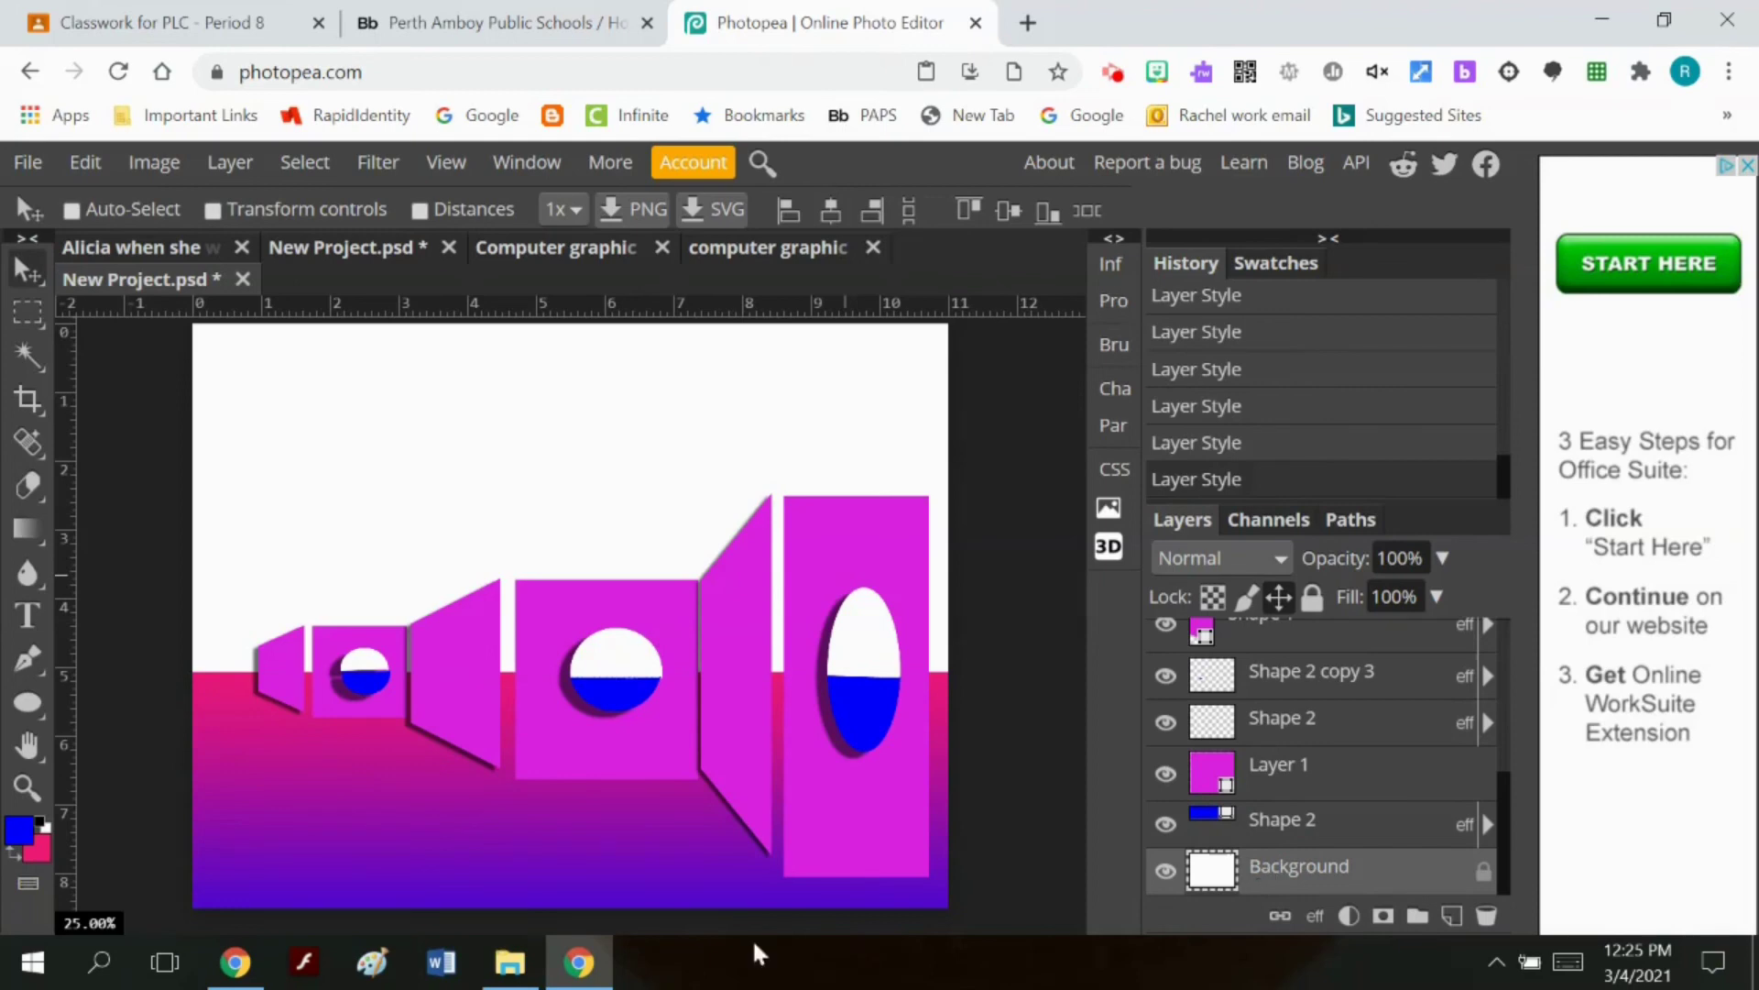
{"action": "left_click", "coordinate": [21, 832]}
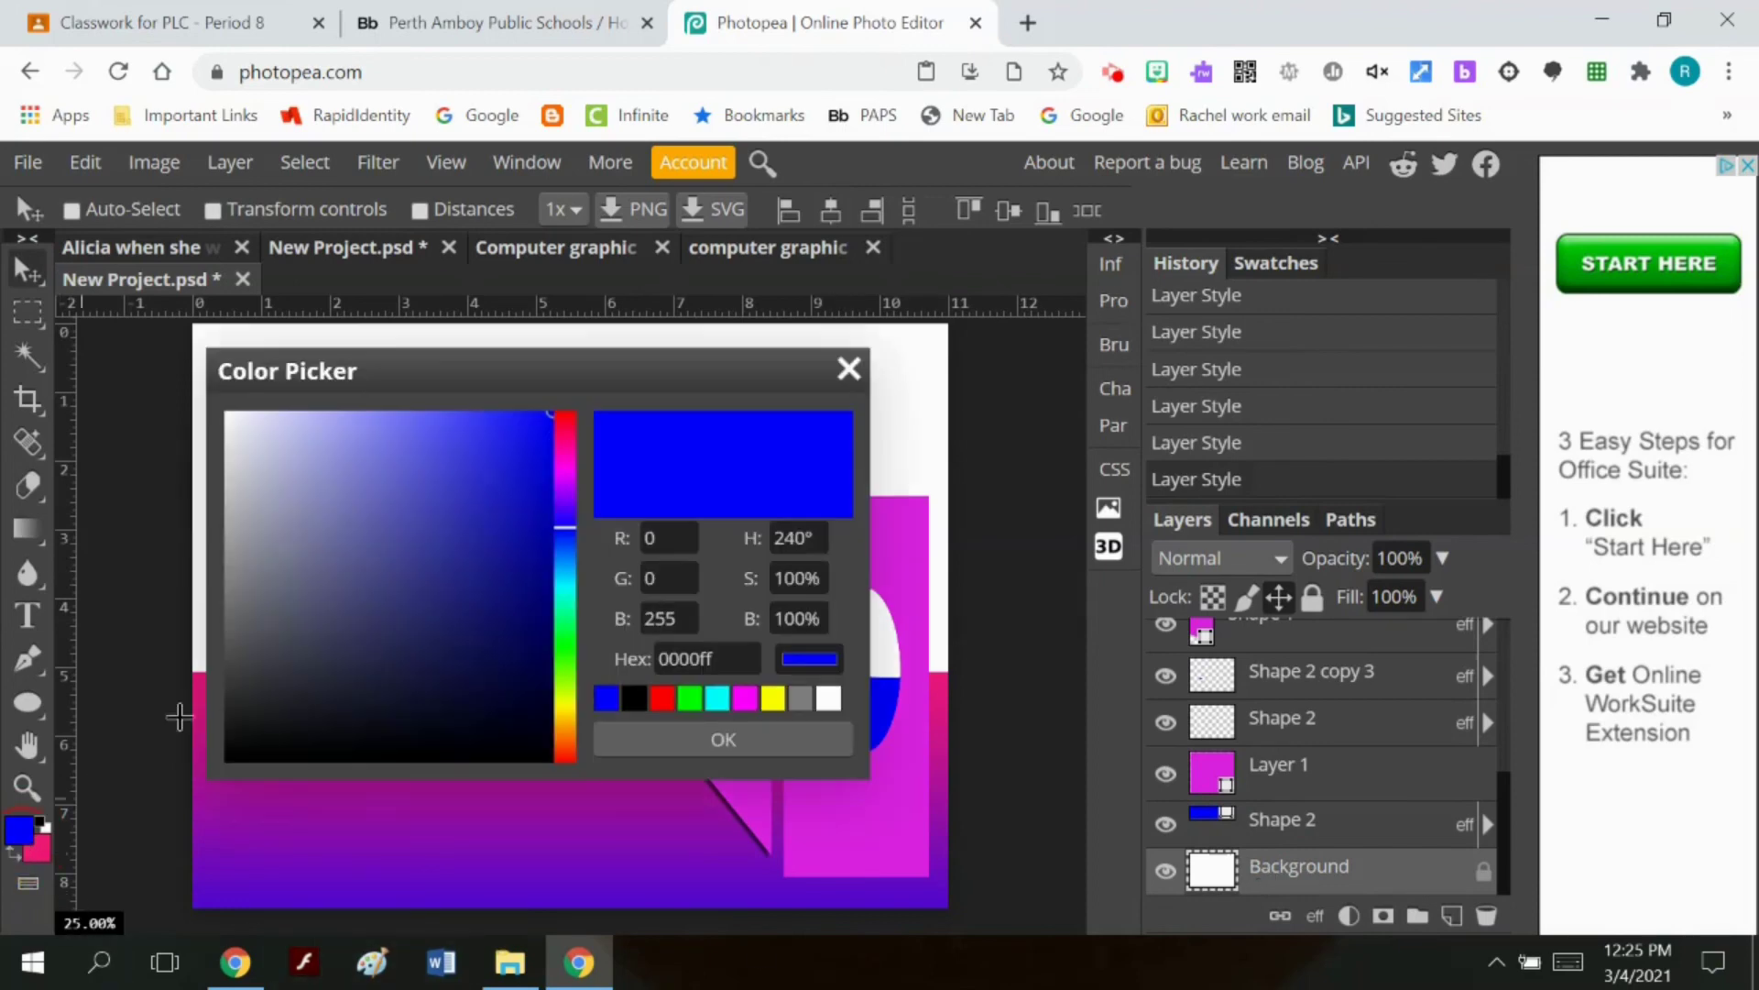
{"action": "left_click", "coordinate": [322, 458]}
{"action": "left_click_drag", "start_coordinate": [278, 449], "coordinate": [334, 413]}
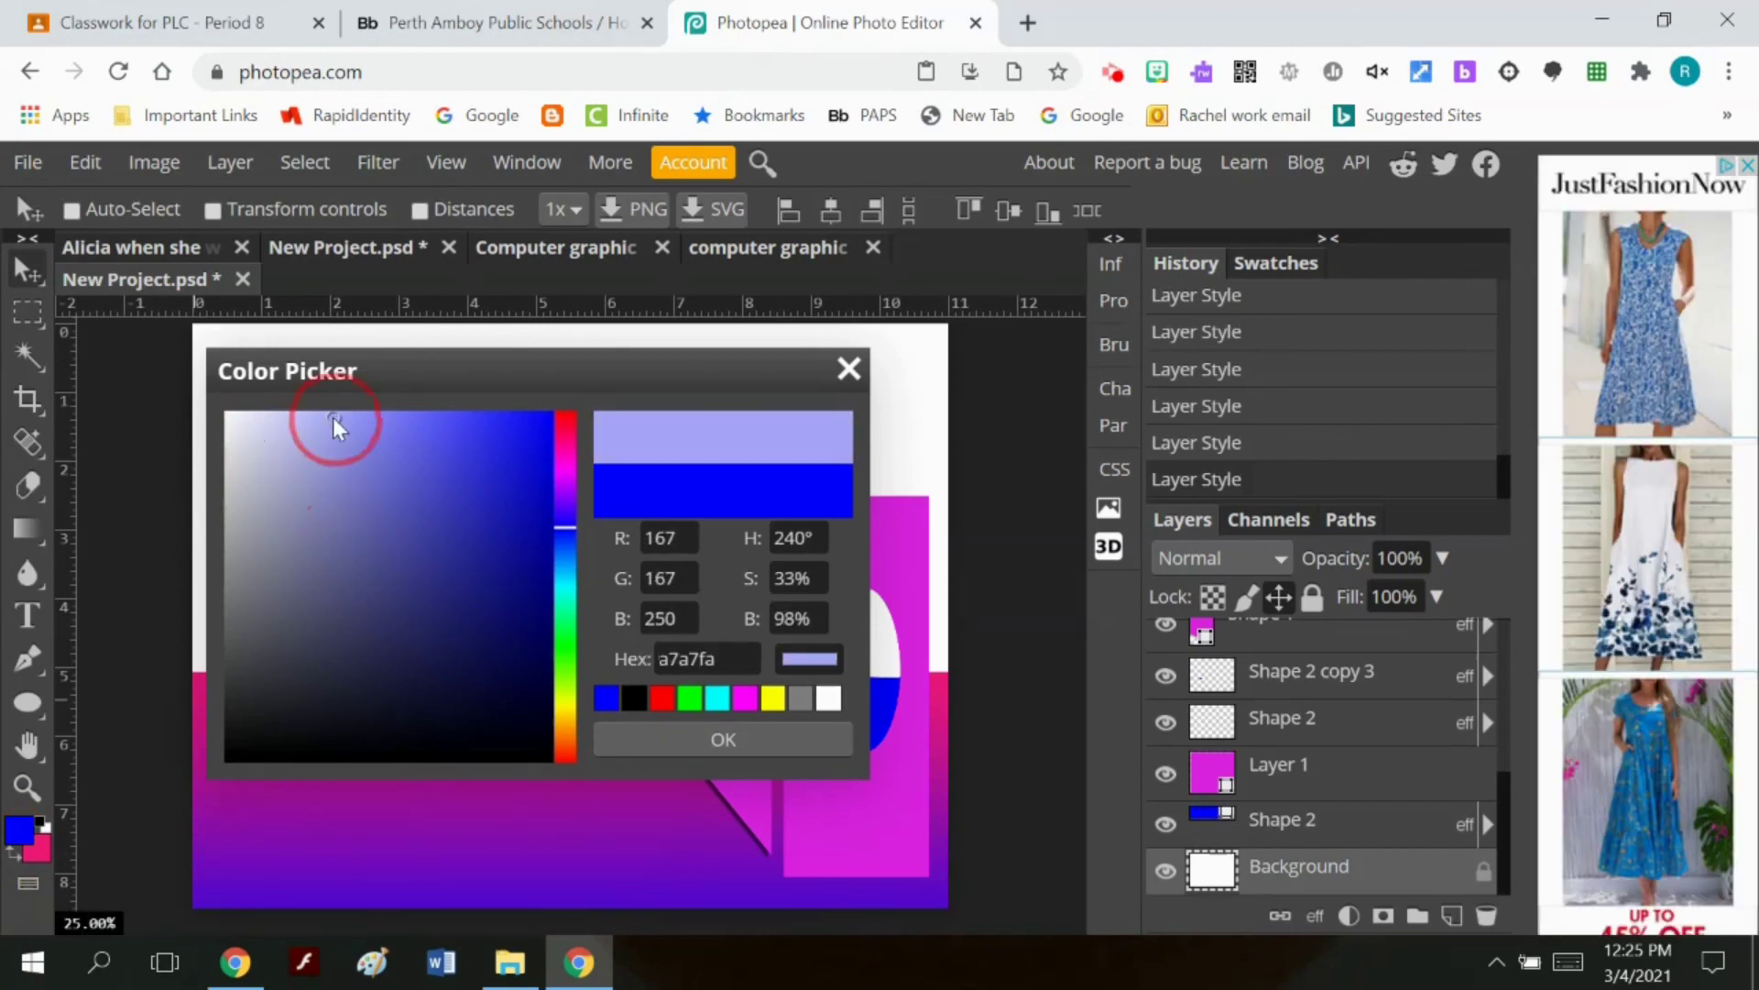
{"action": "left_click", "coordinate": [713, 738]}
Step: Set the background color to a pale lavender and fill the Background layer with a radial gradient running from the canvas's top edge downward
{"action": "left_click", "coordinate": [40, 850]}
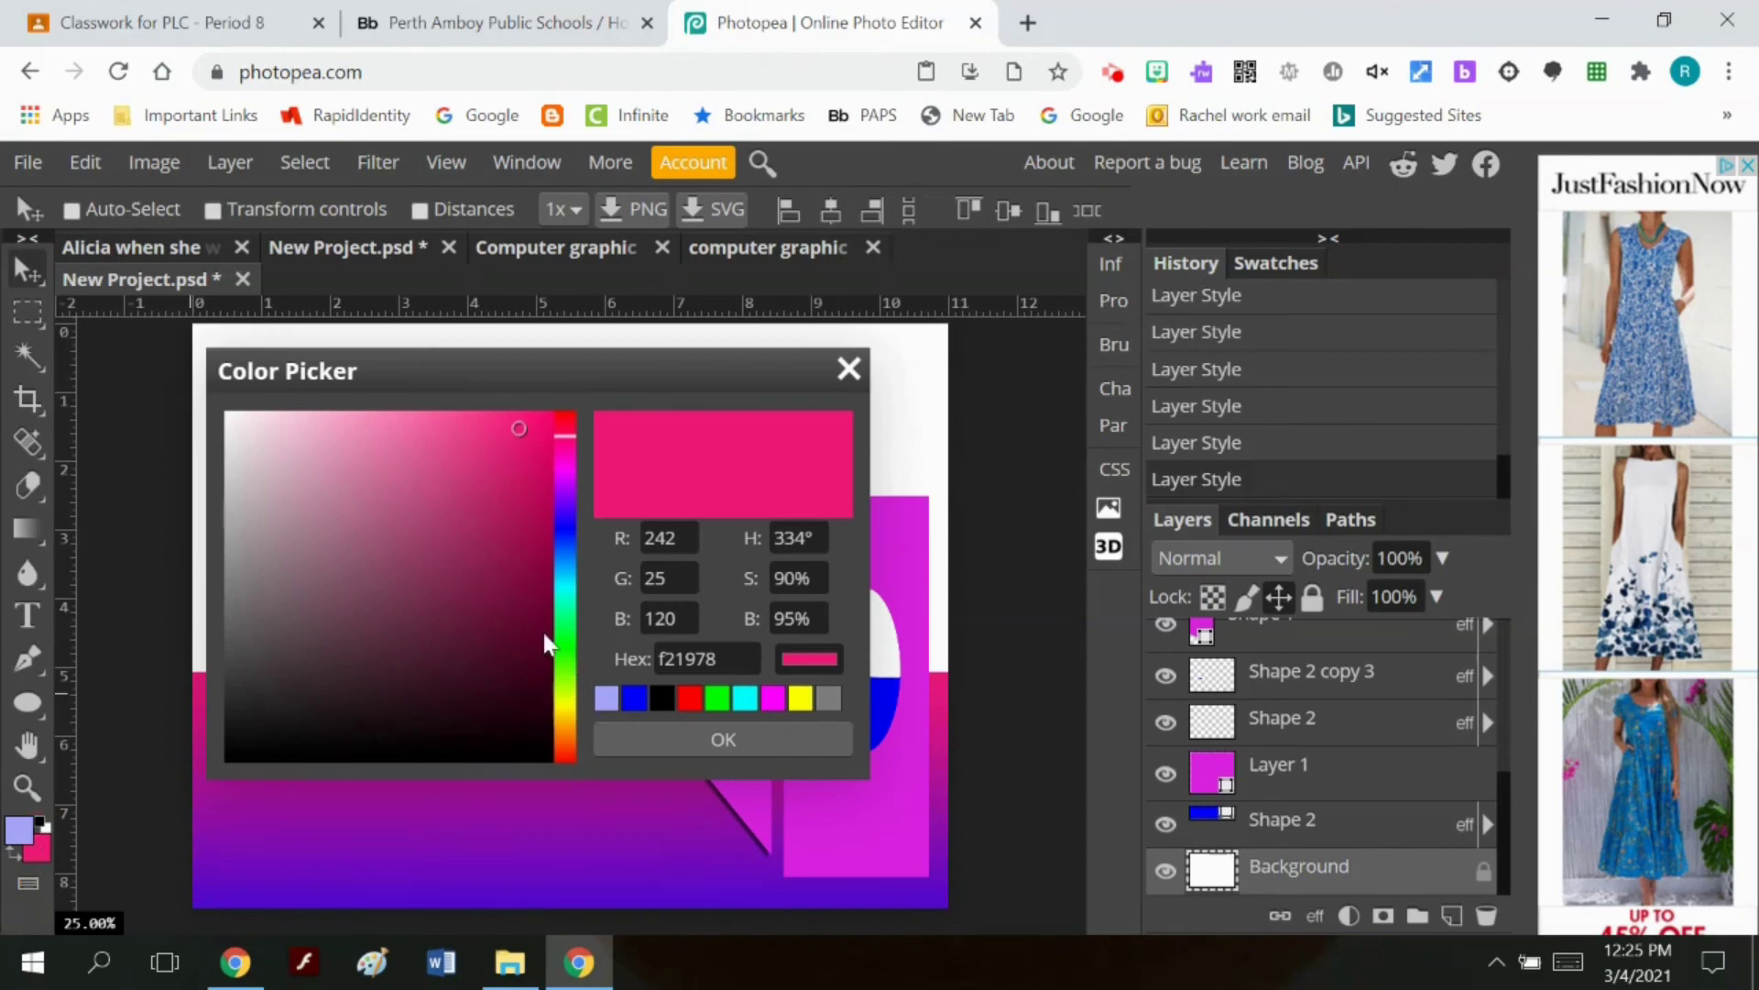
{"action": "left_click", "coordinate": [606, 698]}
{"action": "left_click_drag", "start_coordinate": [330, 421], "coordinate": [242, 429]}
{"action": "left_click", "coordinate": [750, 737]}
{"action": "left_click", "coordinate": [35, 525]}
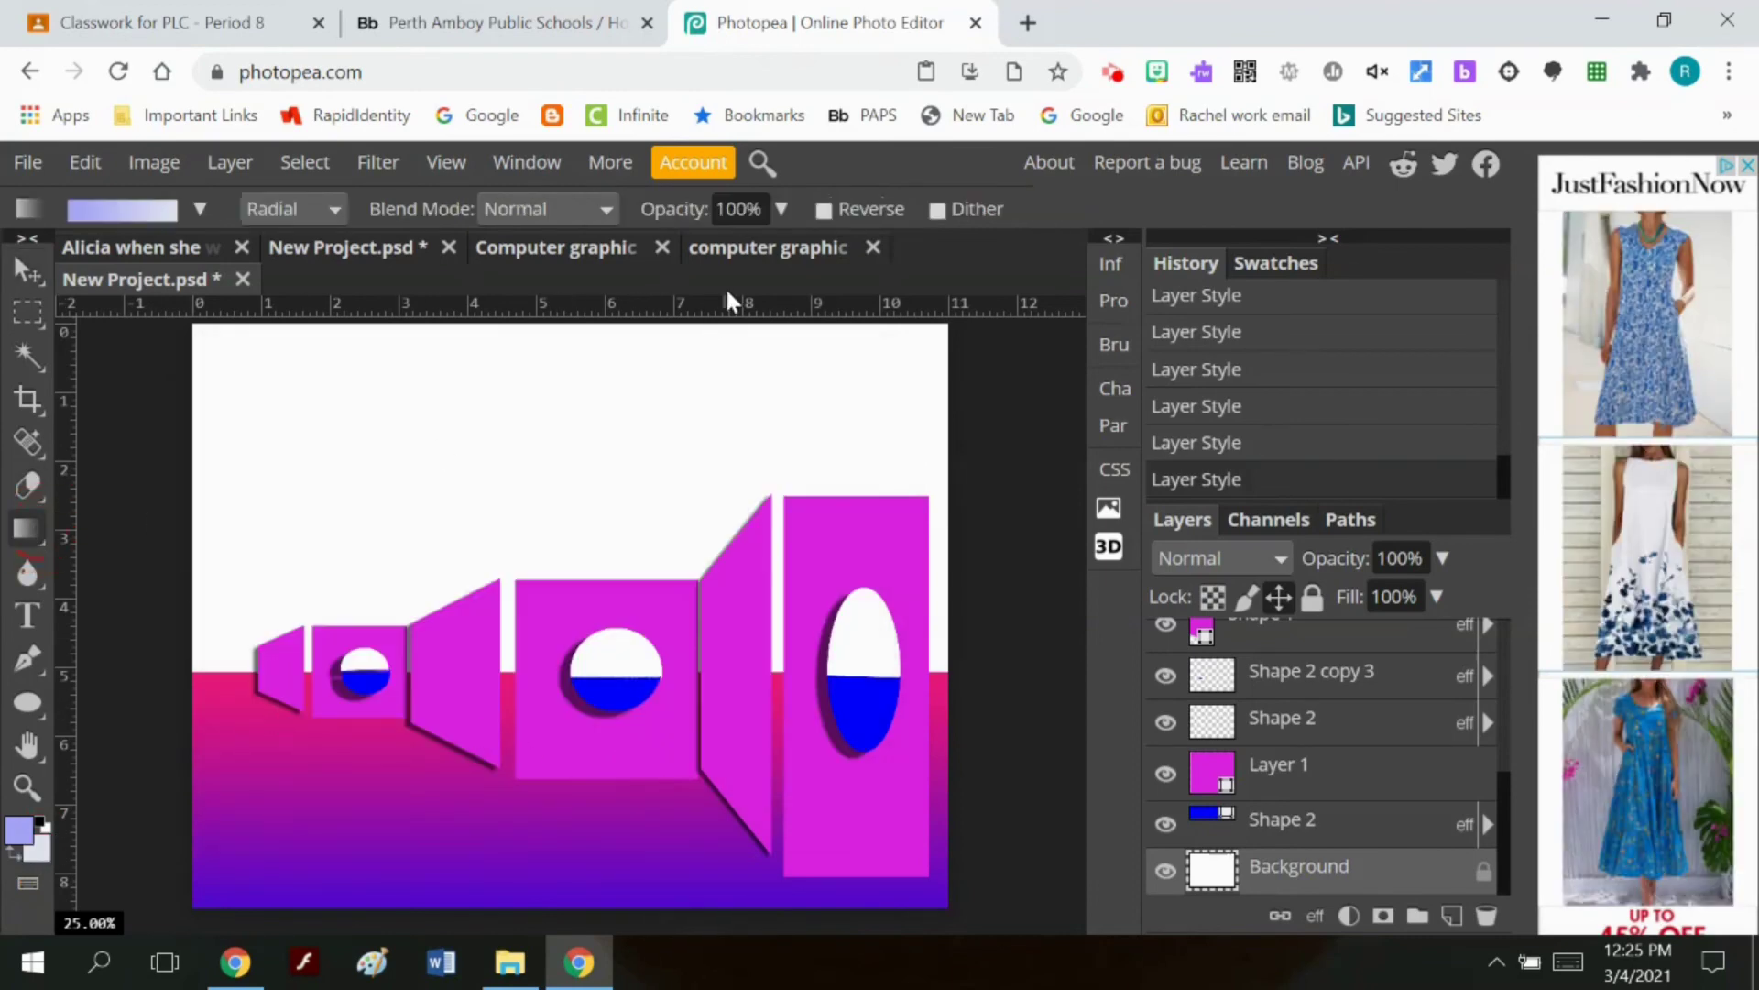
{"action": "left_click_drag", "start_coordinate": [669, 324], "coordinate": [672, 870]}
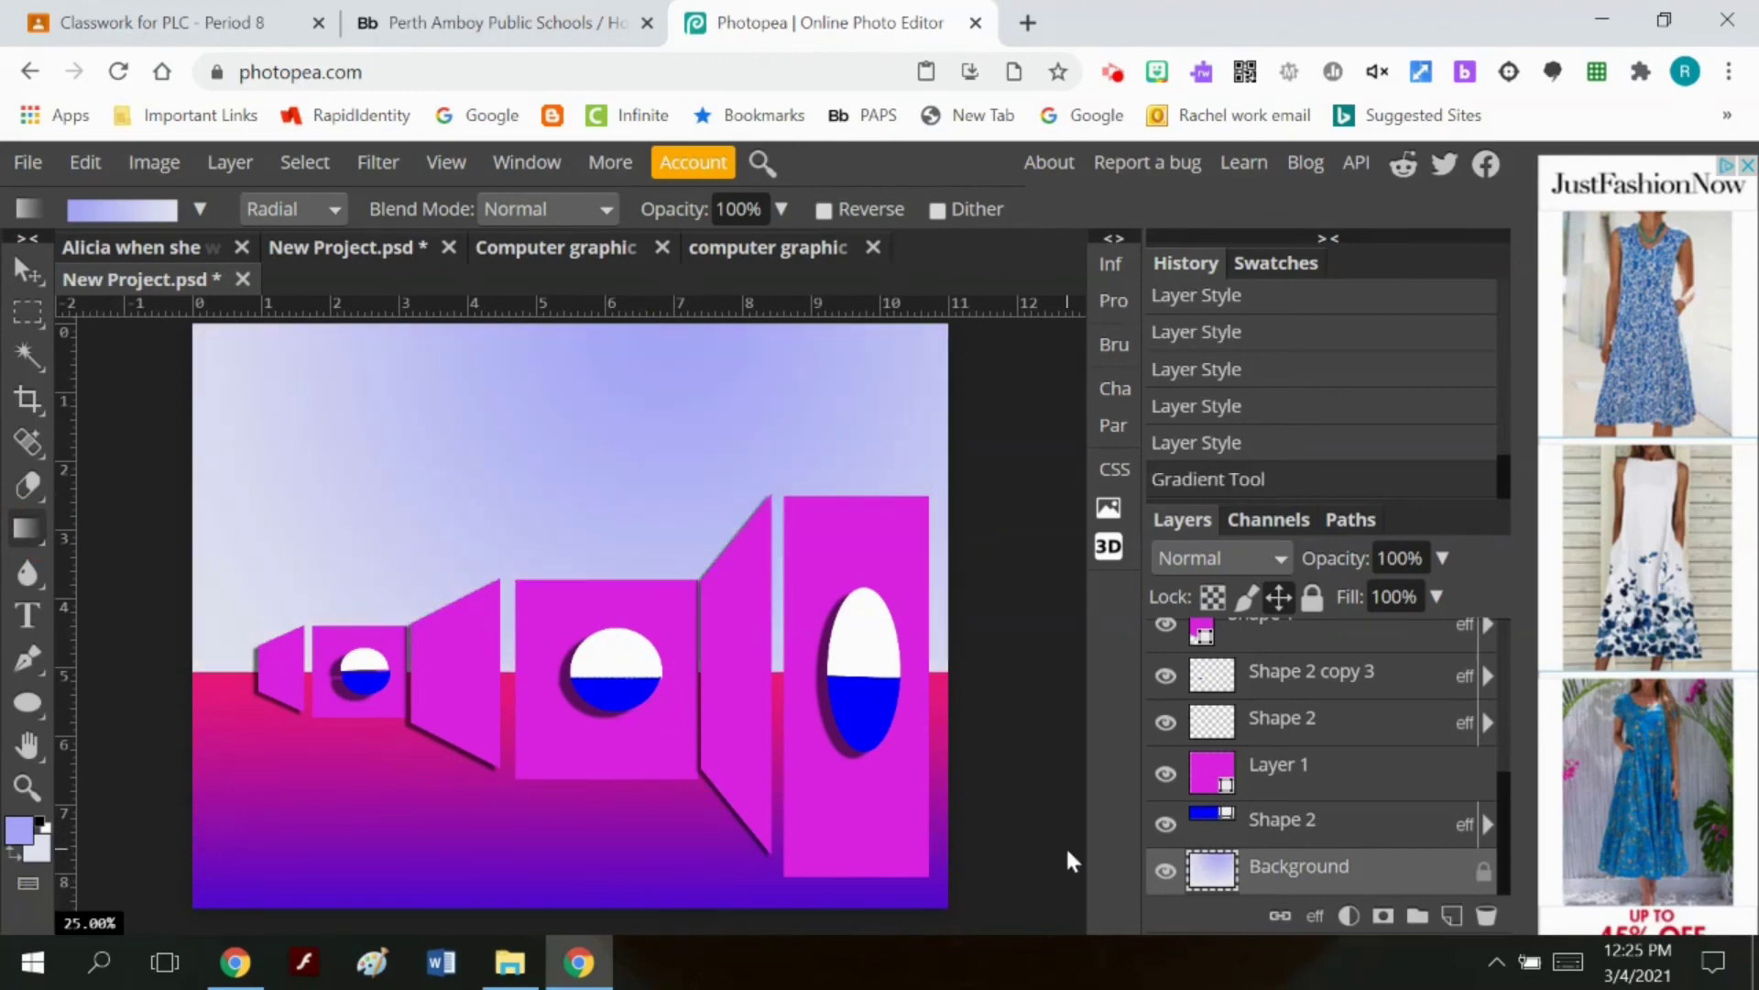
{"action": "scroll", "coordinate": [1351, 806], "scroll_direction": "up", "scroll_amount": 5}
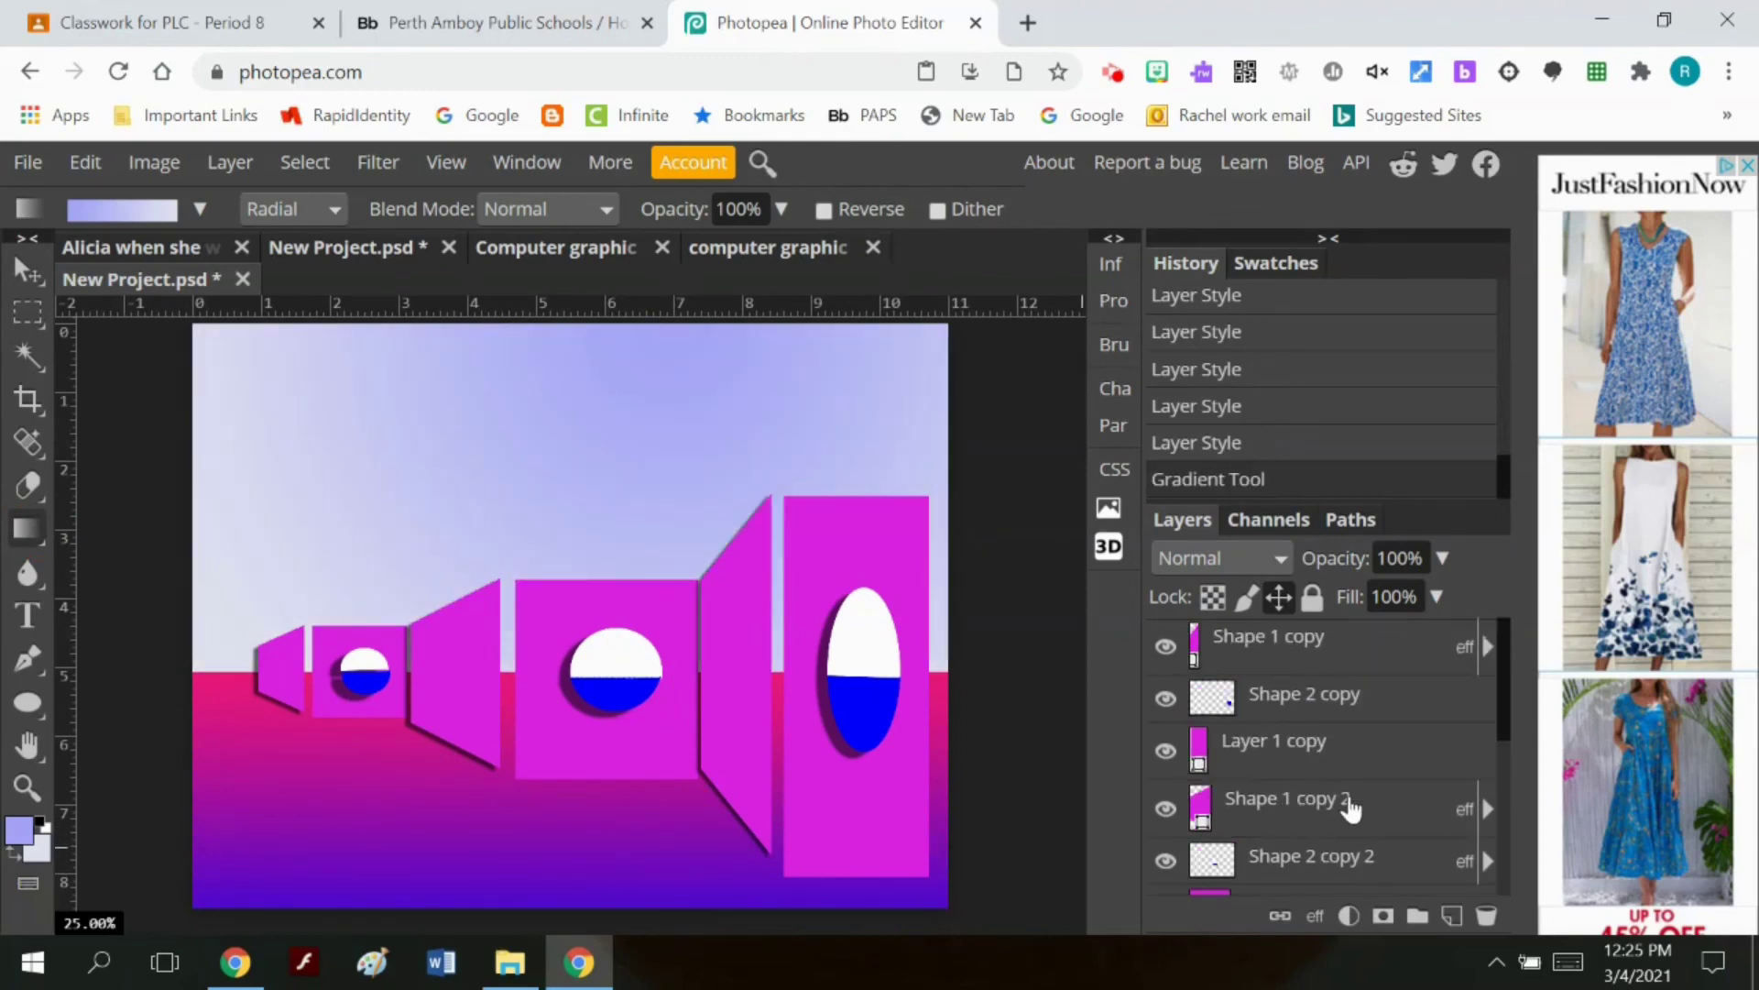
{"action": "scroll", "coordinate": [1350, 806], "scroll_direction": "down", "scroll_amount": 5}
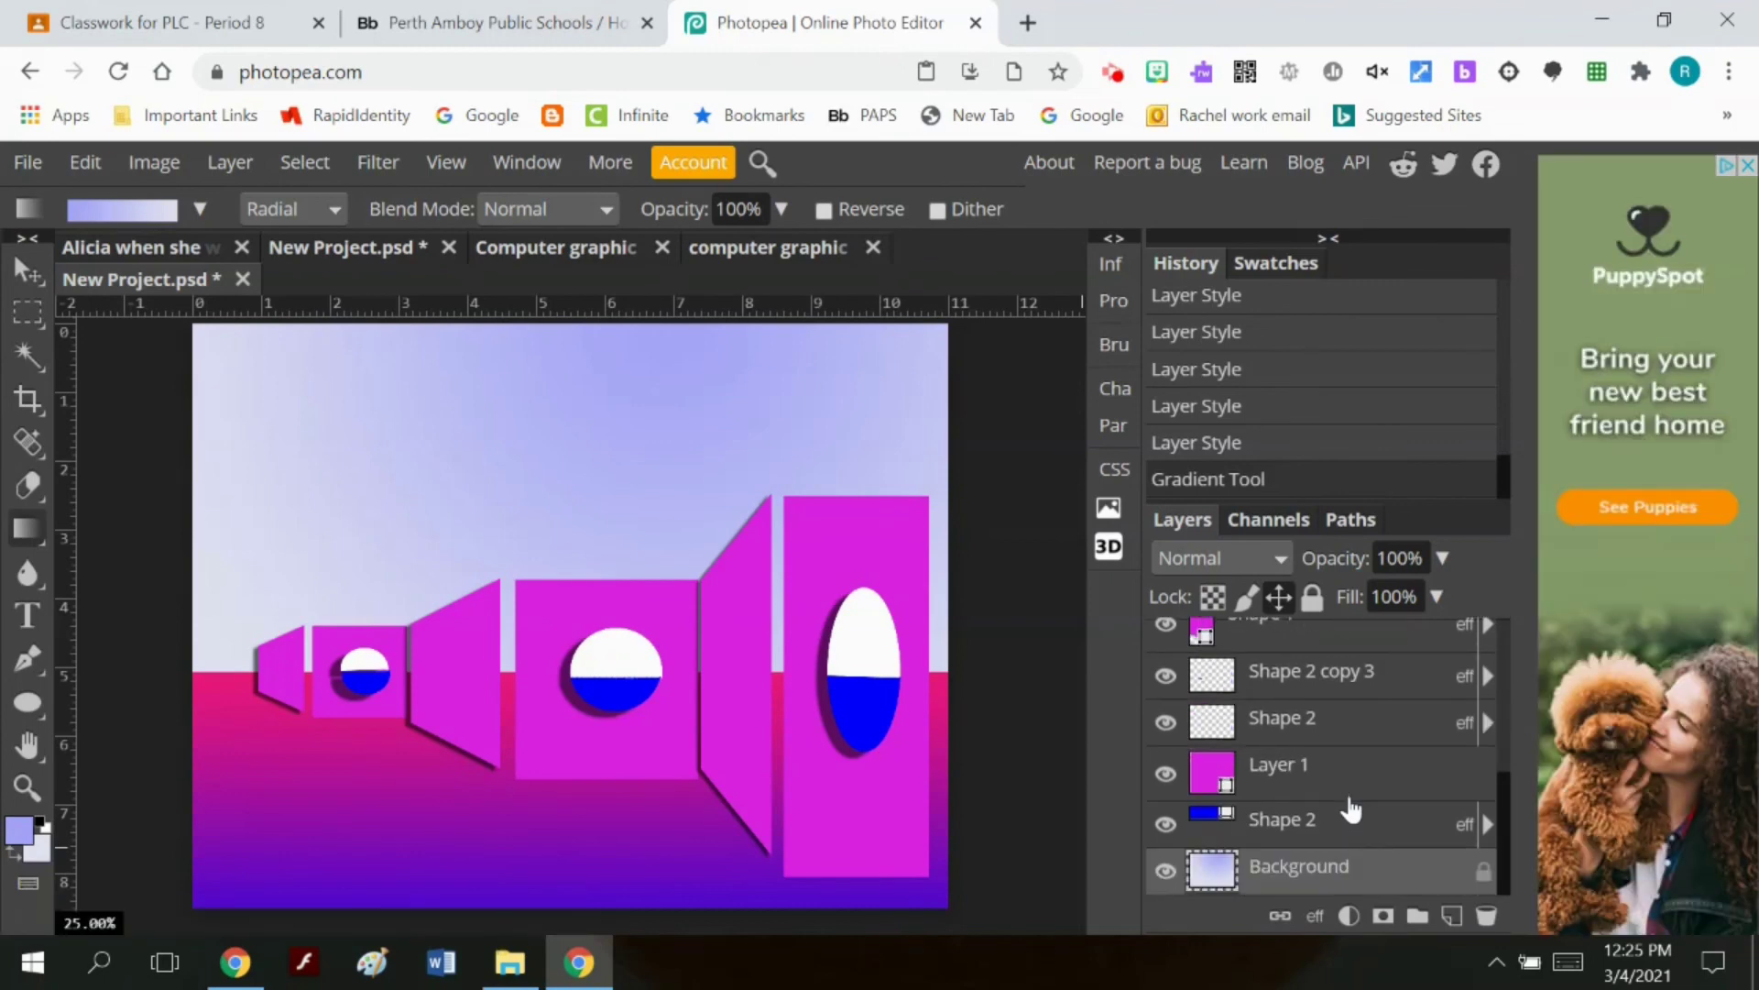
{"action": "scroll", "coordinate": [1288, 805], "scroll_direction": "up", "scroll_amount": 5}
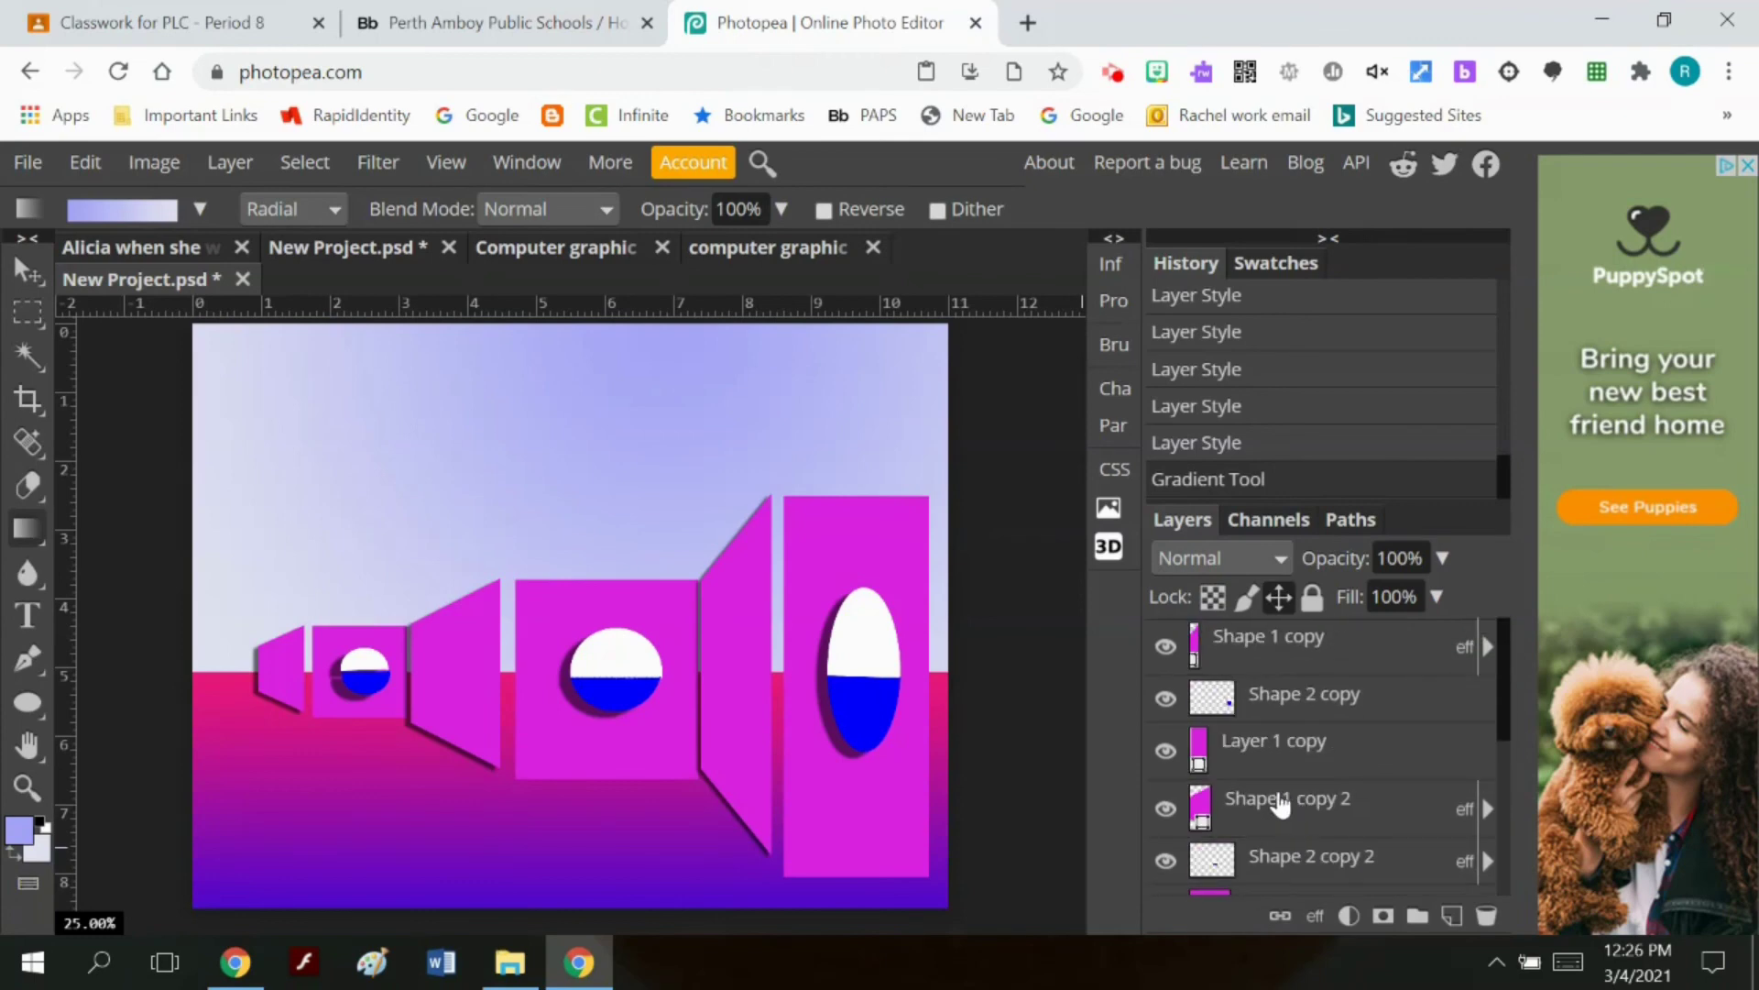
{"action": "scroll", "coordinate": [1277, 778], "scroll_direction": "down", "scroll_amount": 2}
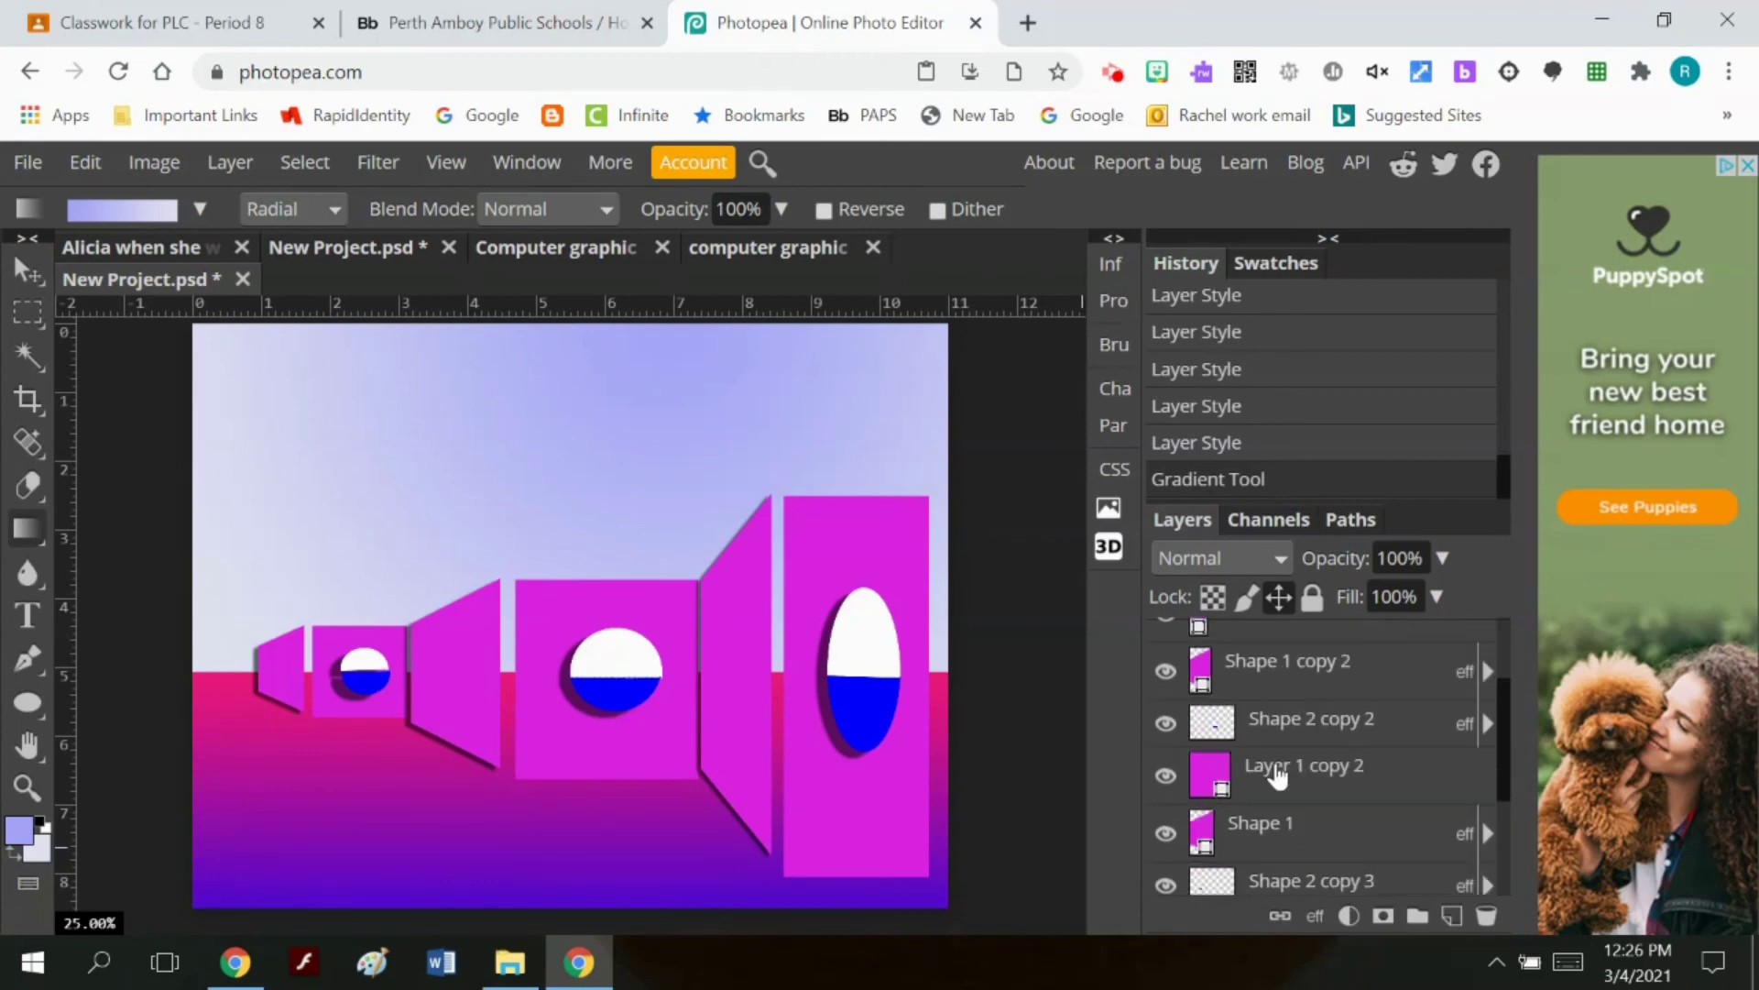
{"action": "left_click", "coordinate": [1167, 724]}
{"action": "scroll", "coordinate": [1354, 824], "scroll_direction": "down", "scroll_amount": 3}
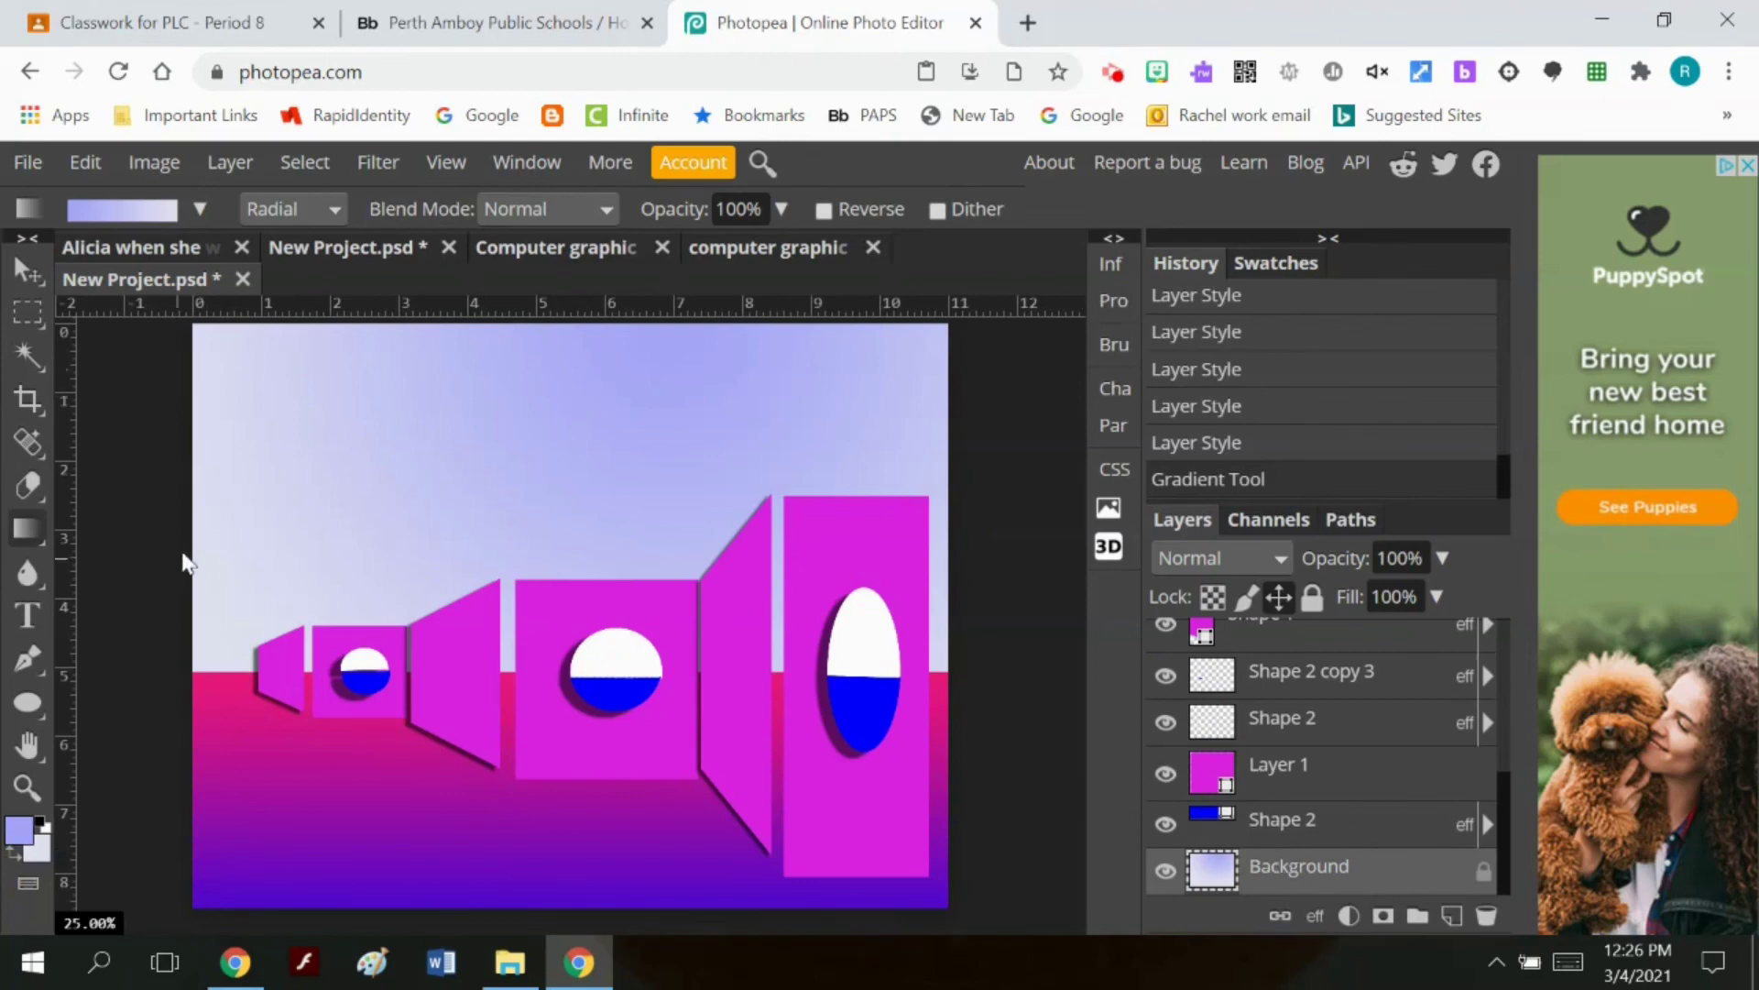
Step: Try radial gradients of different sizes on the Background layer, each running downward from the upper part of the sky
{"action": "left_click_drag", "start_coordinate": [470, 331], "coordinate": [649, 624]}
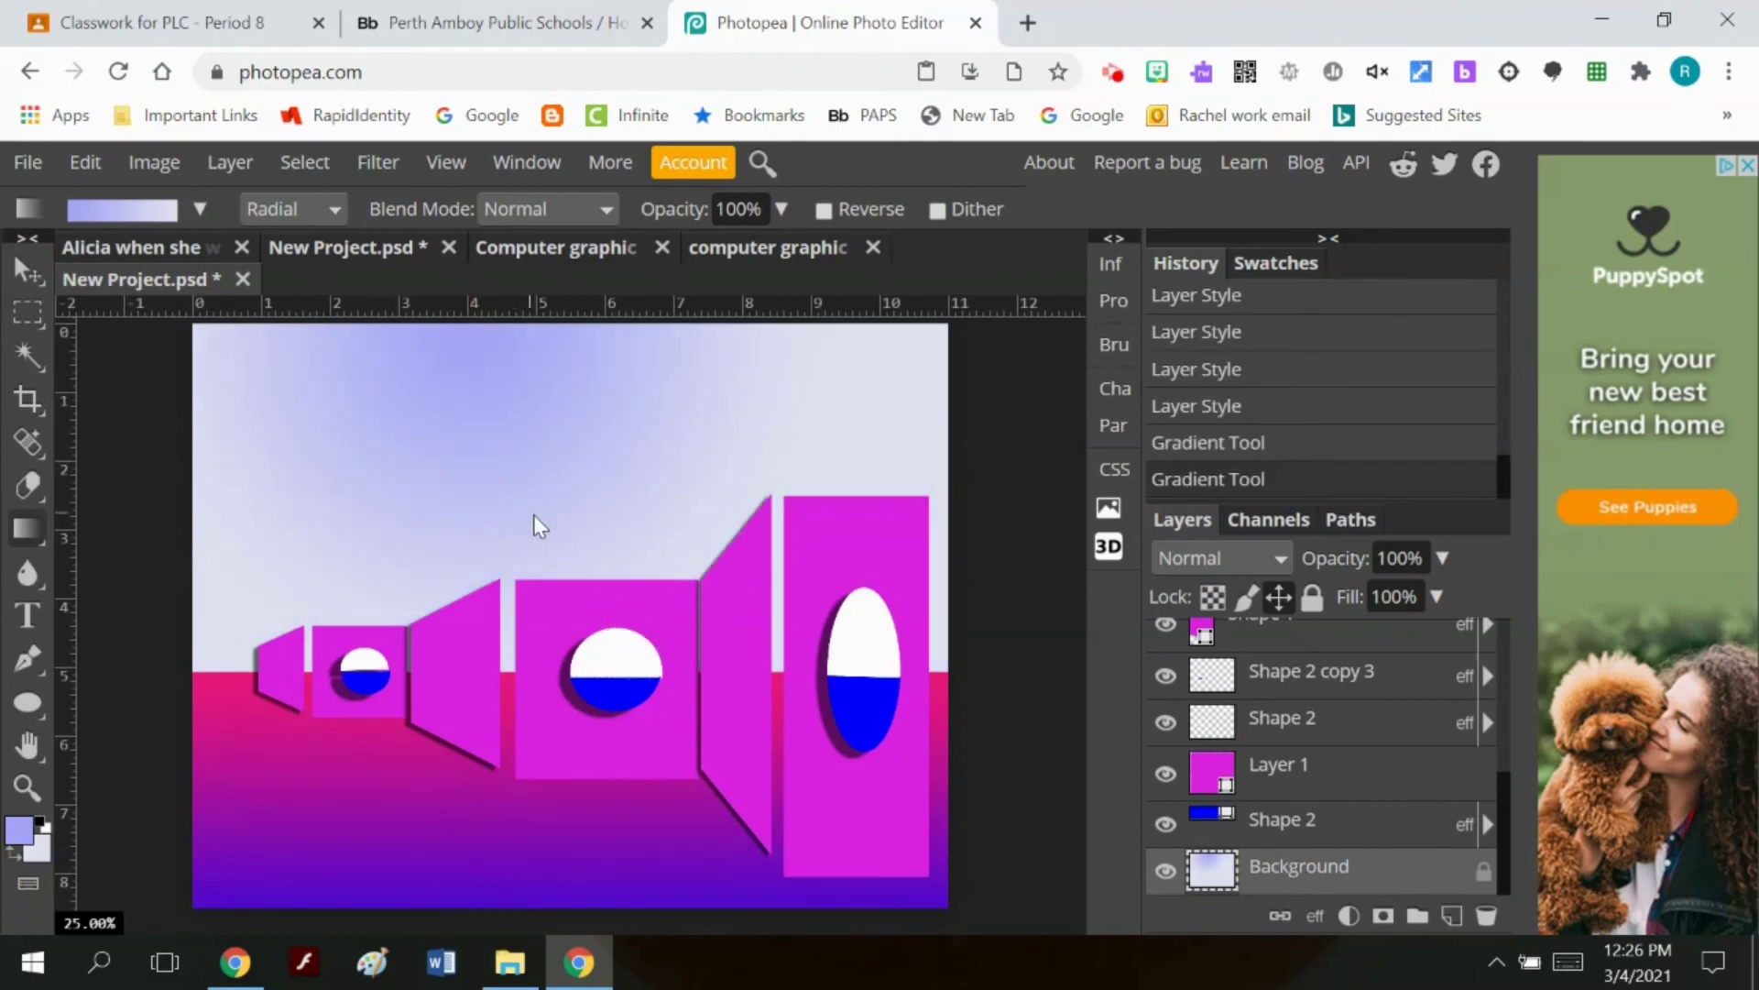
{"action": "left_click_drag", "start_coordinate": [432, 342], "coordinate": [509, 486]}
{"action": "left_click_drag", "start_coordinate": [522, 361], "coordinate": [589, 421]}
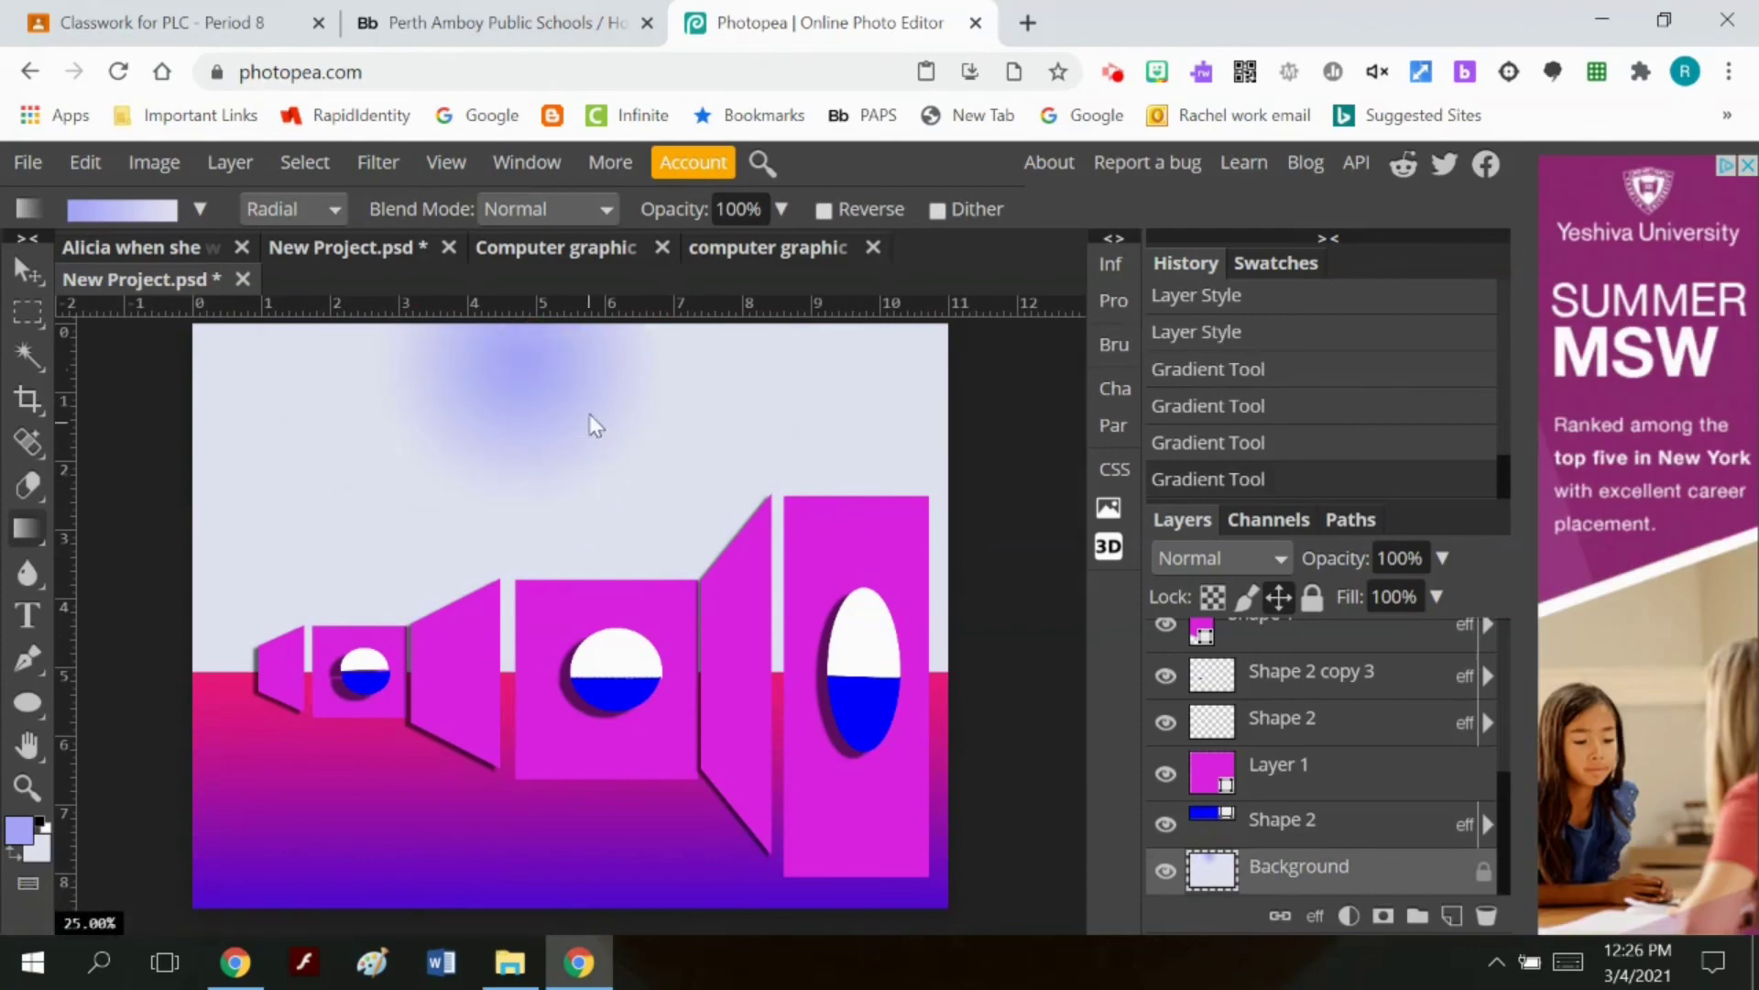
Step: Set the gradient type to Linear and fill the Background layer with a slightly slanted periwinkle-to-lavender gradient running down the sky
{"action": "left_click", "coordinate": [284, 207]}
{"action": "left_click", "coordinate": [302, 232]}
{"action": "left_click_drag", "start_coordinate": [471, 351], "coordinate": [528, 531]}
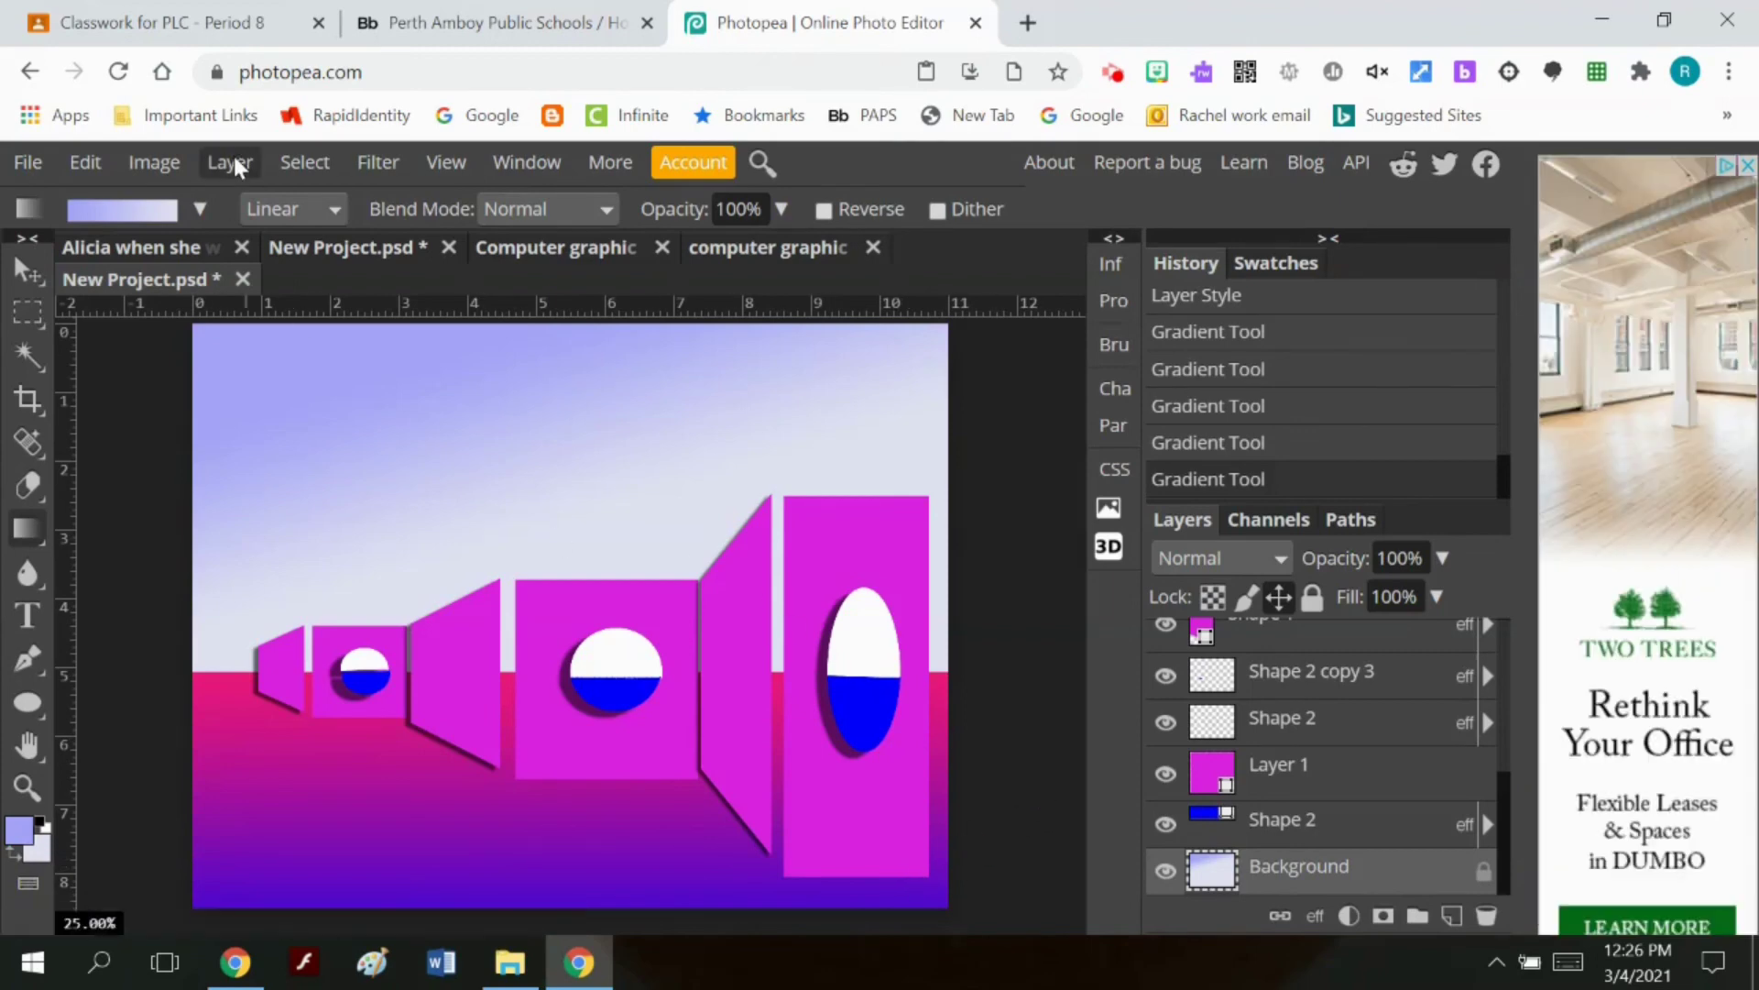
Step: Add a gradient overlay to the Background layer using the periwinkle-to-transparent preset
{"action": "left_click", "coordinate": [234, 163]}
{"action": "mouse_move", "coordinate": [339, 389]}
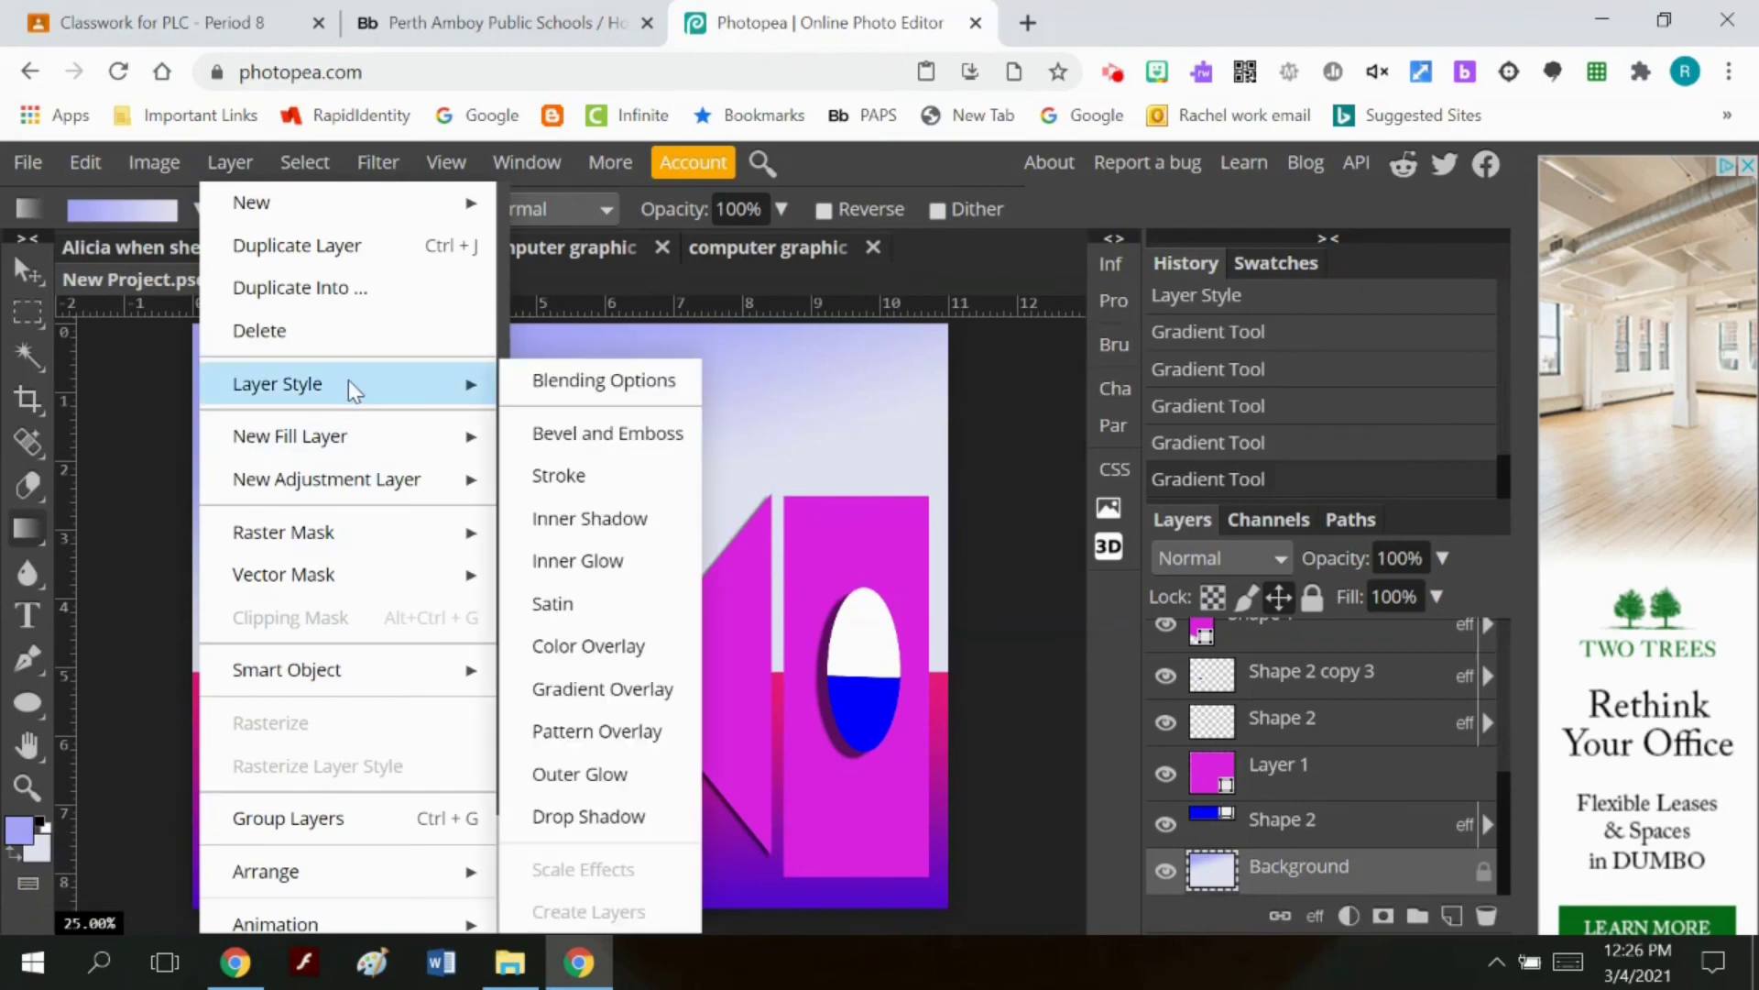
{"action": "left_click", "coordinate": [641, 689]}
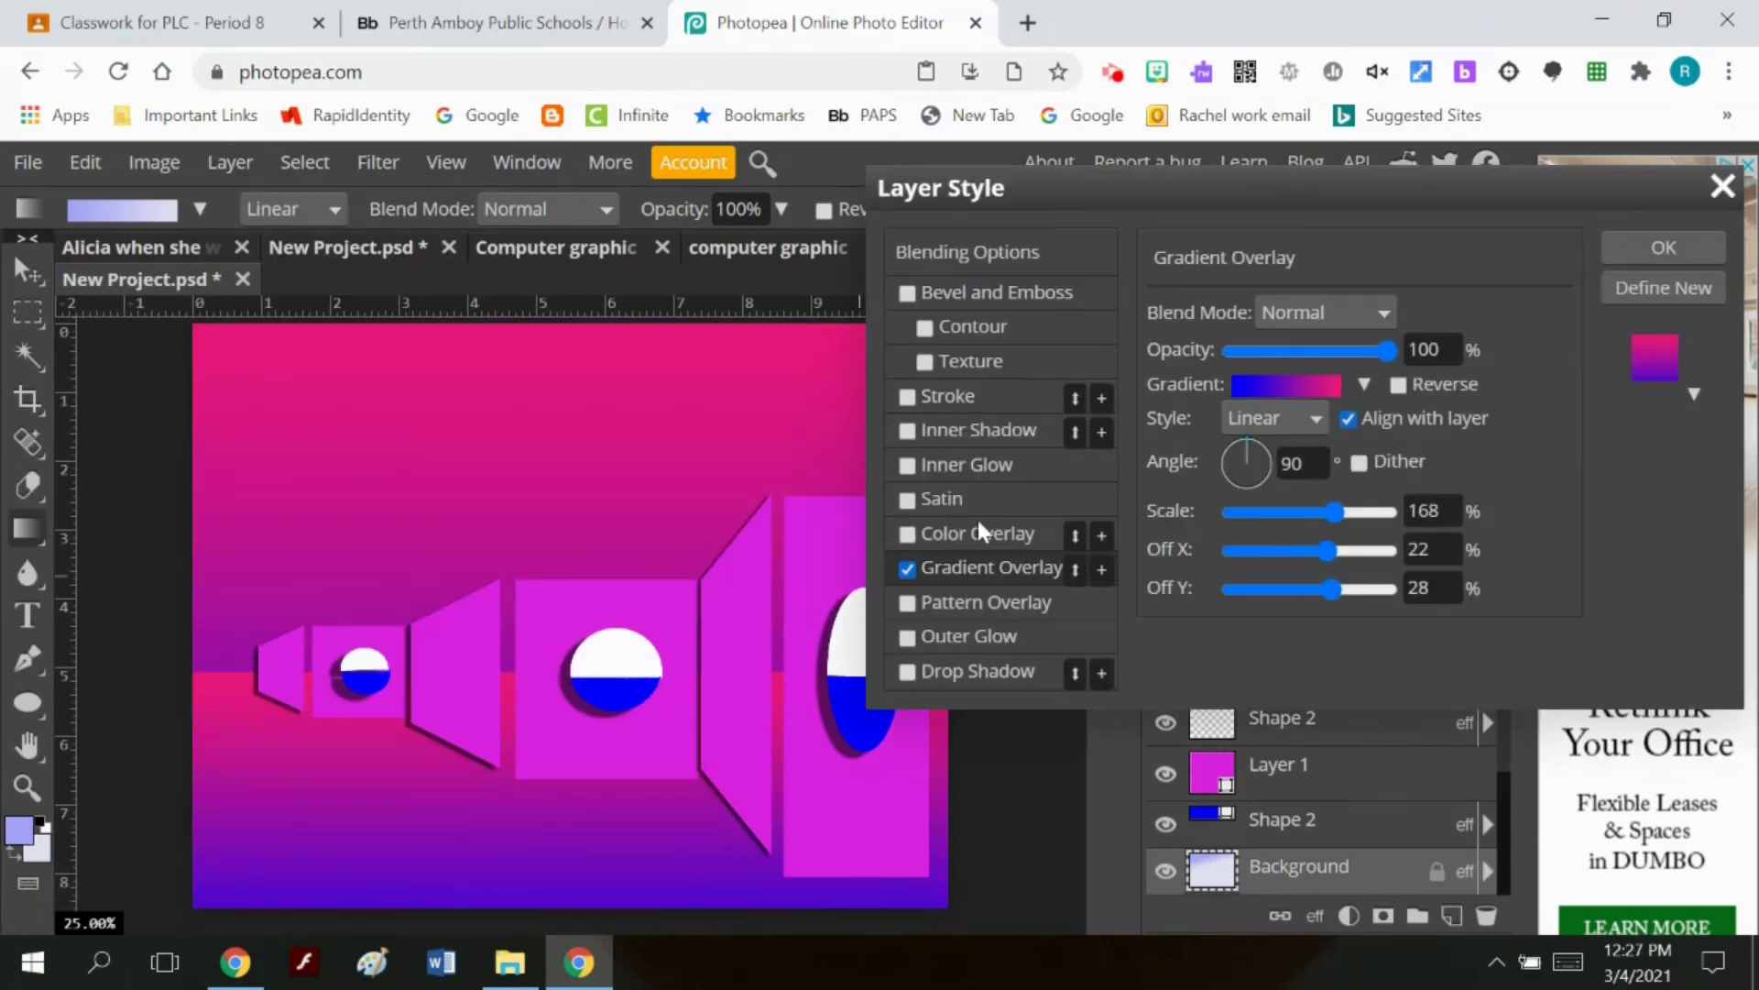
{"action": "left_click", "coordinate": [1363, 384]}
{"action": "left_click", "coordinate": [1219, 448]}
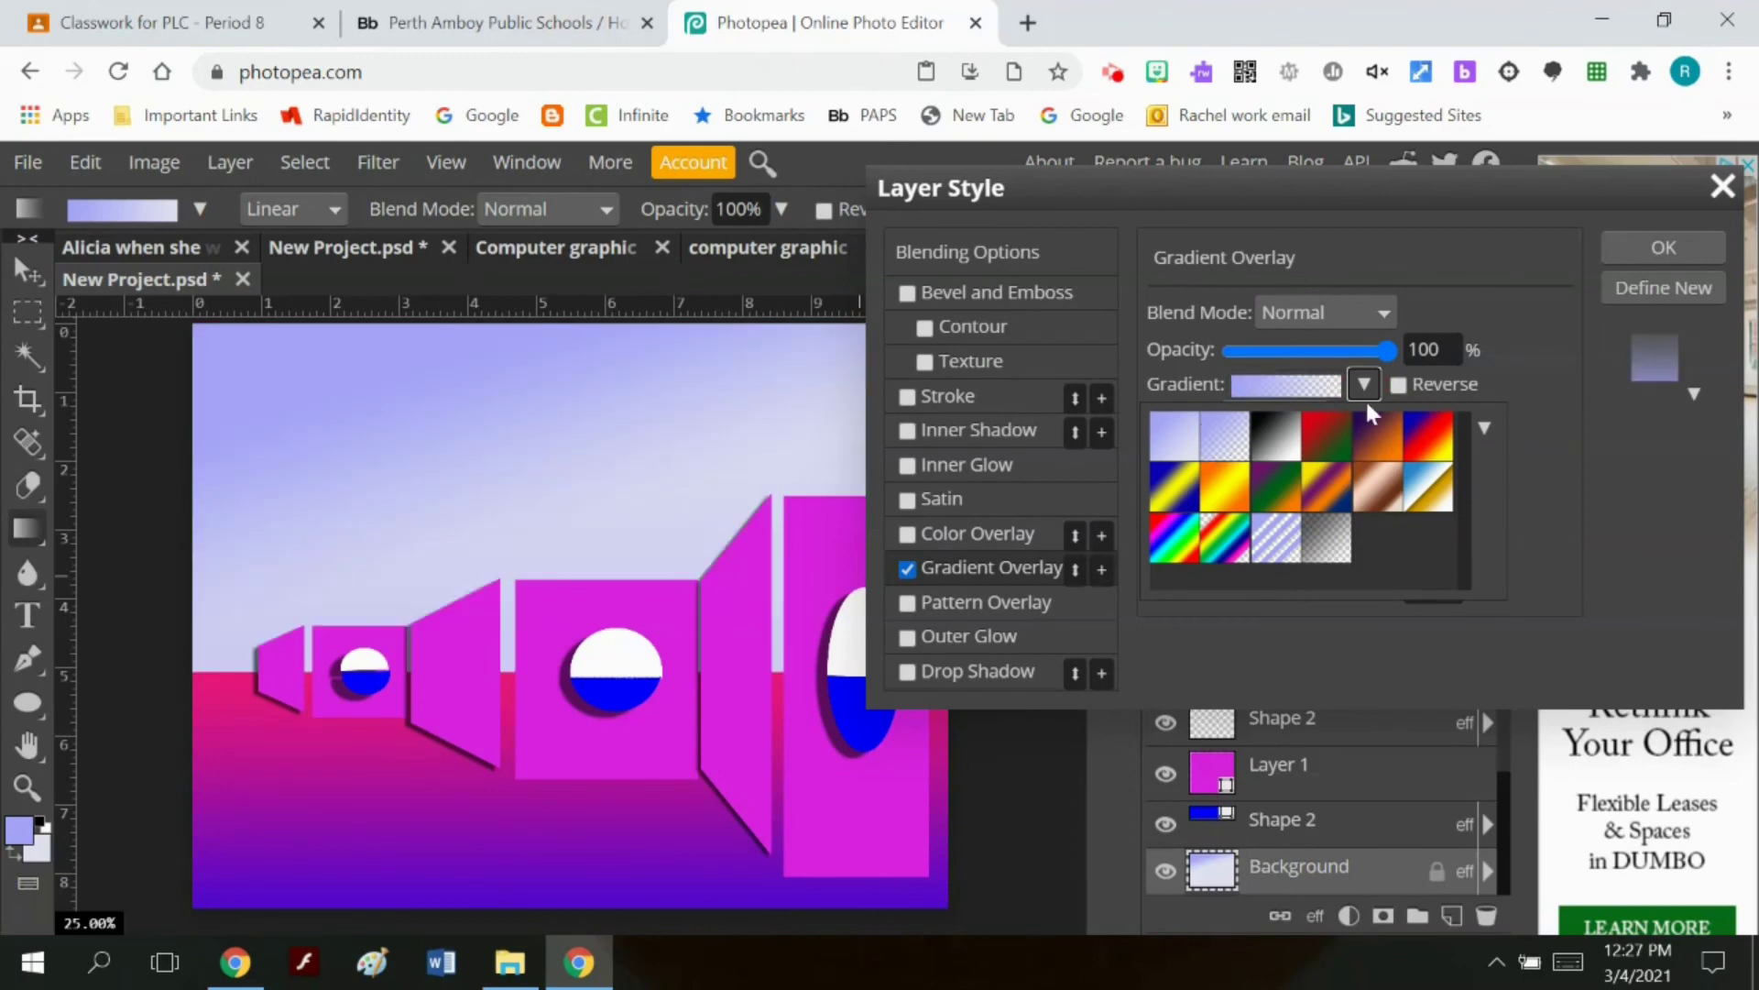
Step: Try the Multiply, Dissolve, Darken and Color Burn blend modes on the Background layer's gradient overlay
{"action": "left_click", "coordinate": [1367, 314]}
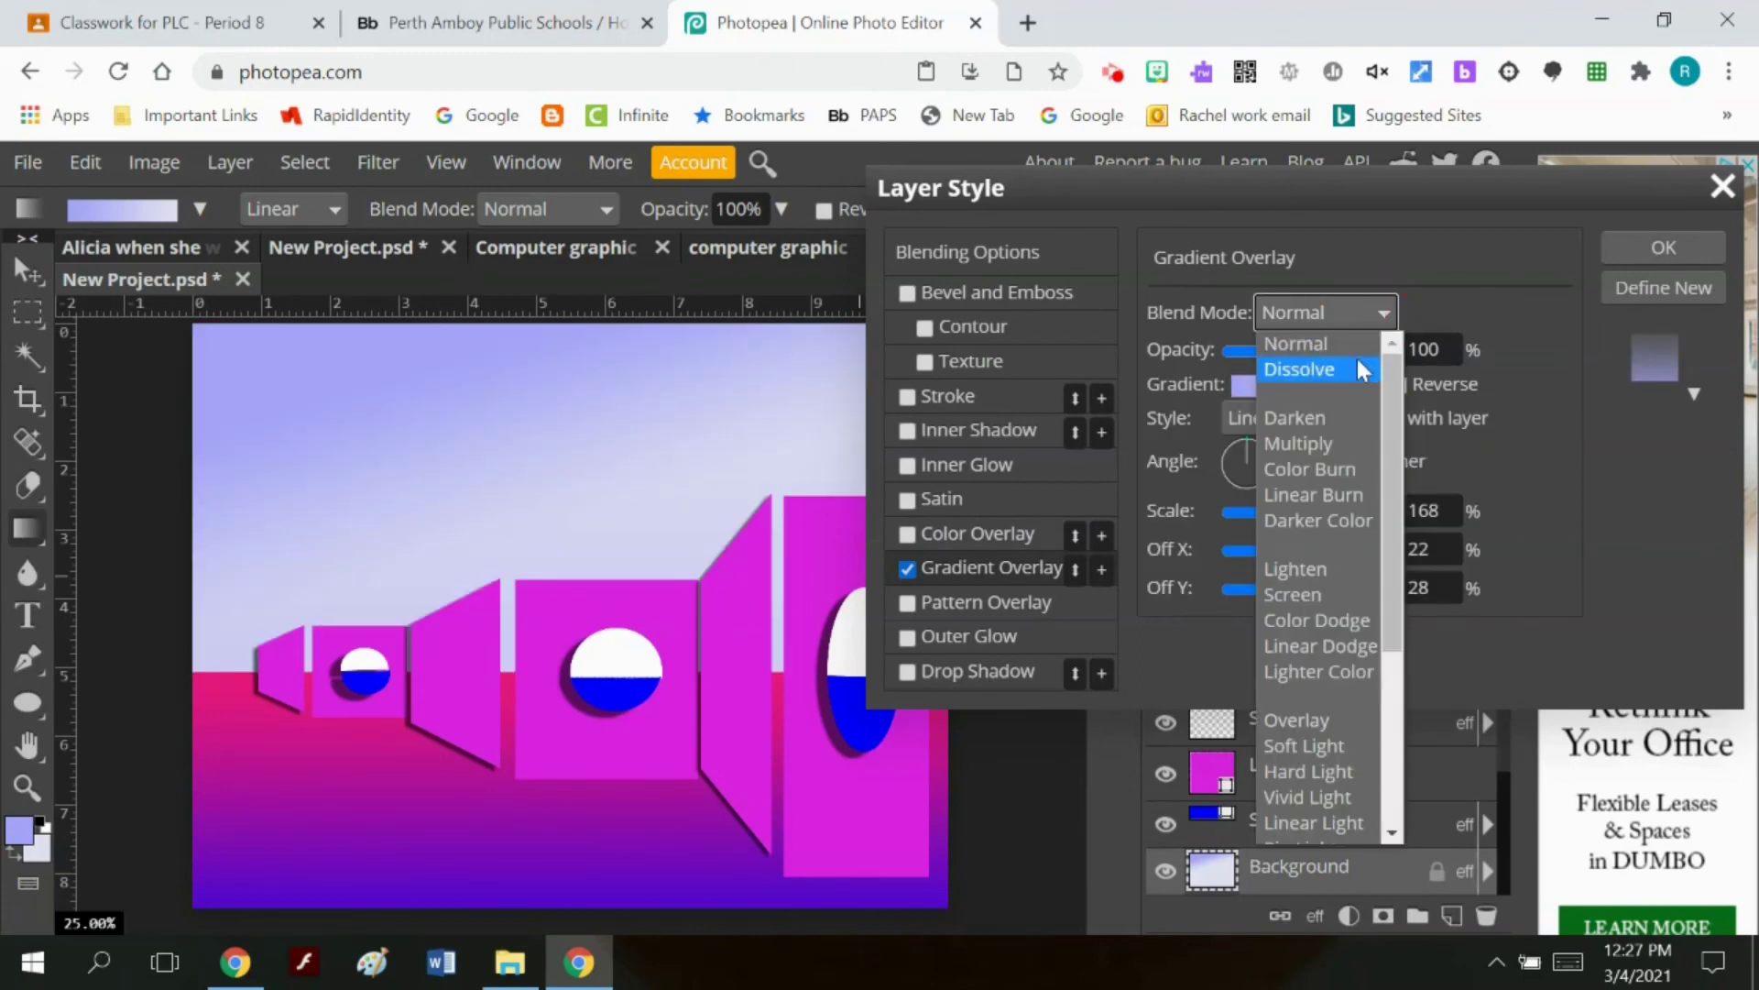
{"action": "left_click", "coordinate": [1325, 446]}
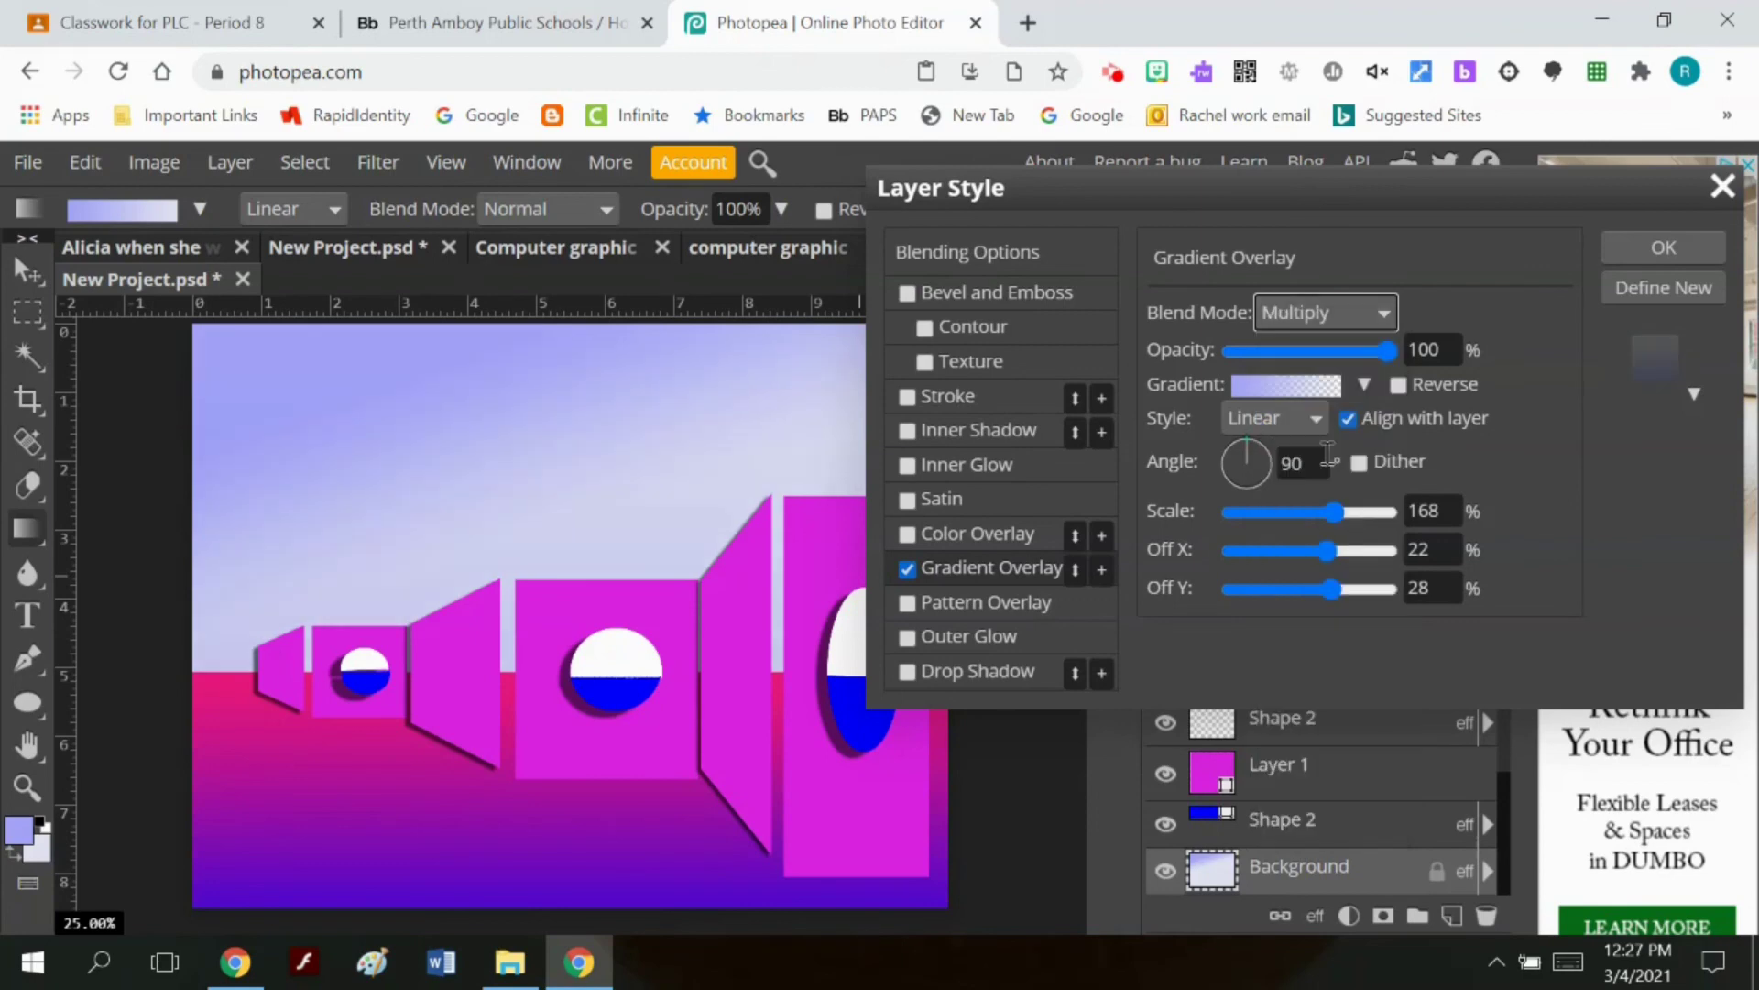
{"action": "left_click", "coordinate": [1357, 311]}
{"action": "left_click", "coordinate": [1334, 362]}
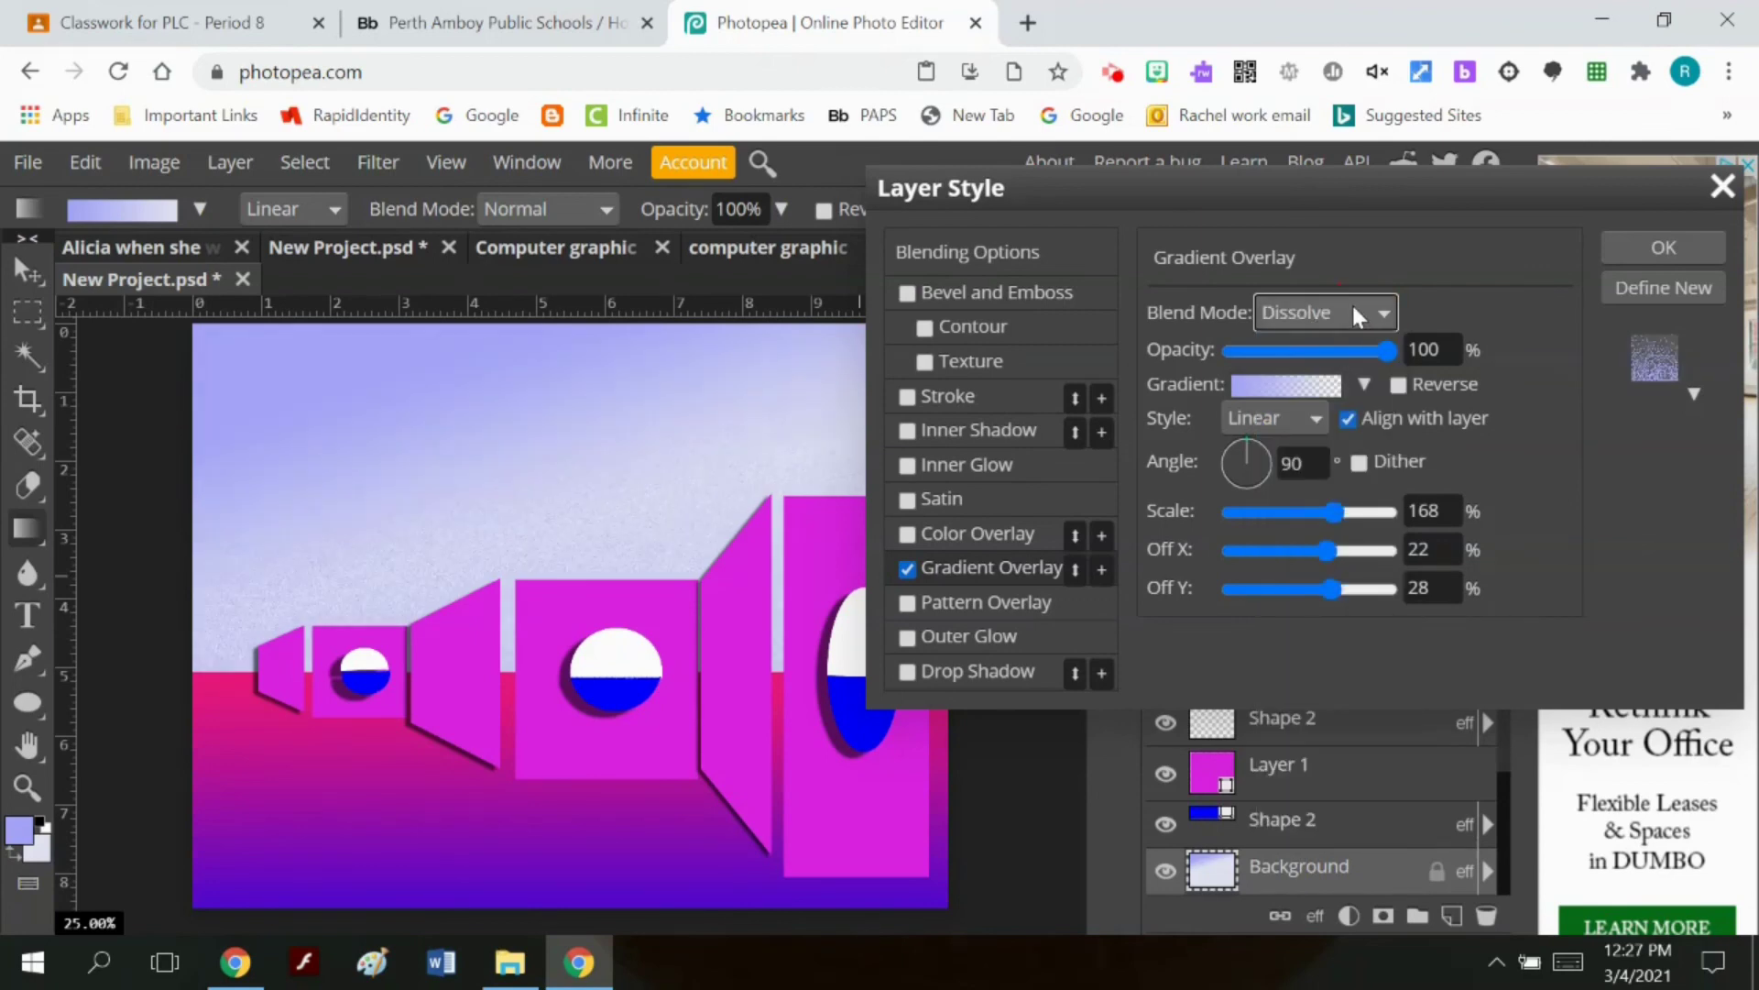
{"action": "left_click", "coordinate": [1350, 314]}
{"action": "left_click", "coordinate": [1316, 415]}
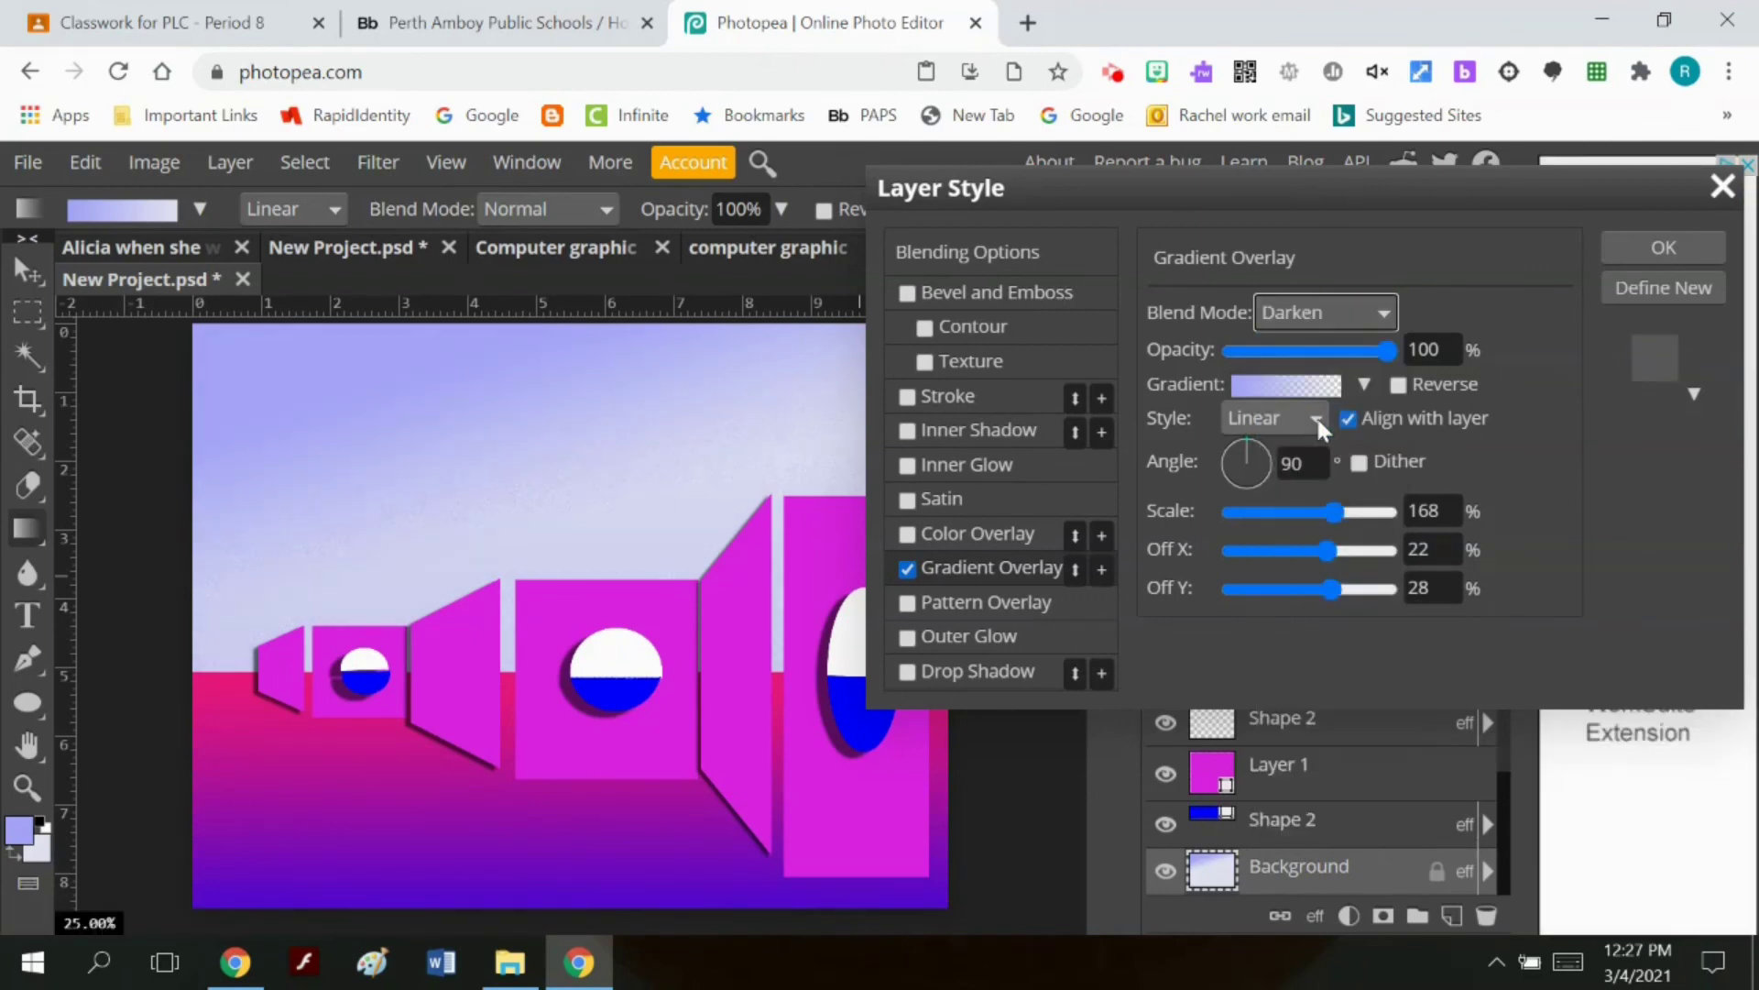
{"action": "left_click", "coordinate": [1321, 312]}
{"action": "left_click", "coordinate": [1307, 469]}
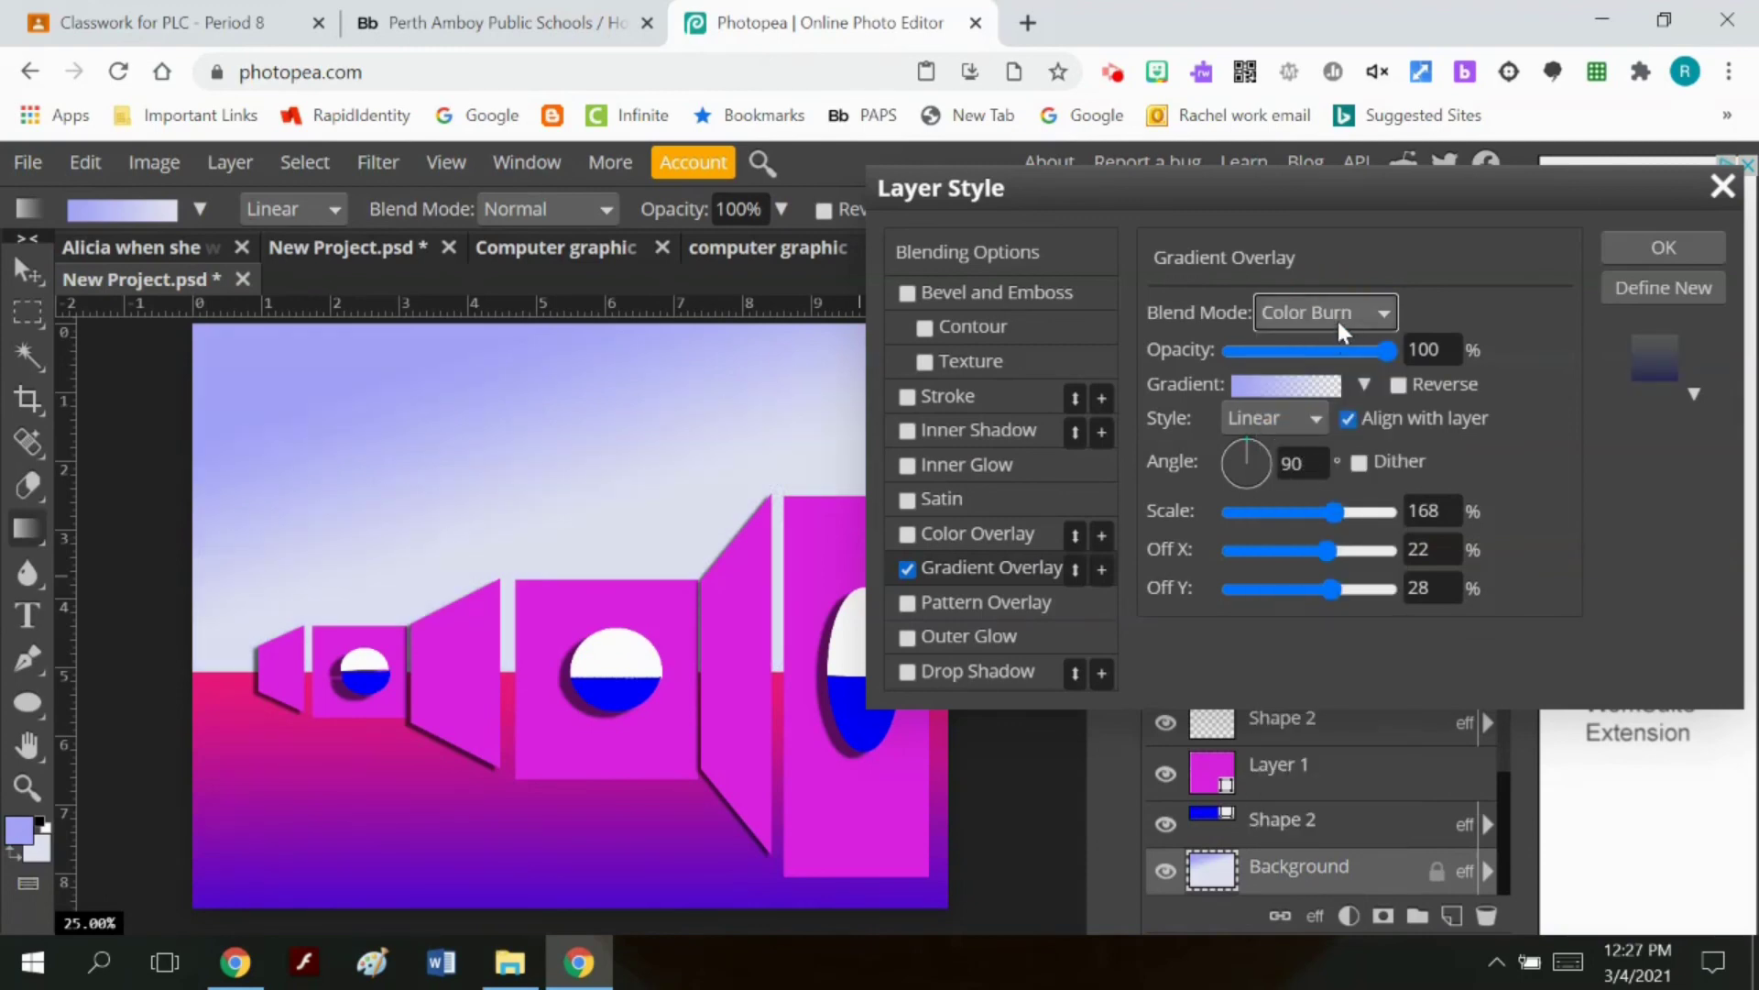
Step: Set the Background gradient overlay's blend mode to Color Dodge and apply the layer style
{"action": "left_click", "coordinate": [1338, 314]}
{"action": "left_click", "coordinate": [1318, 618]}
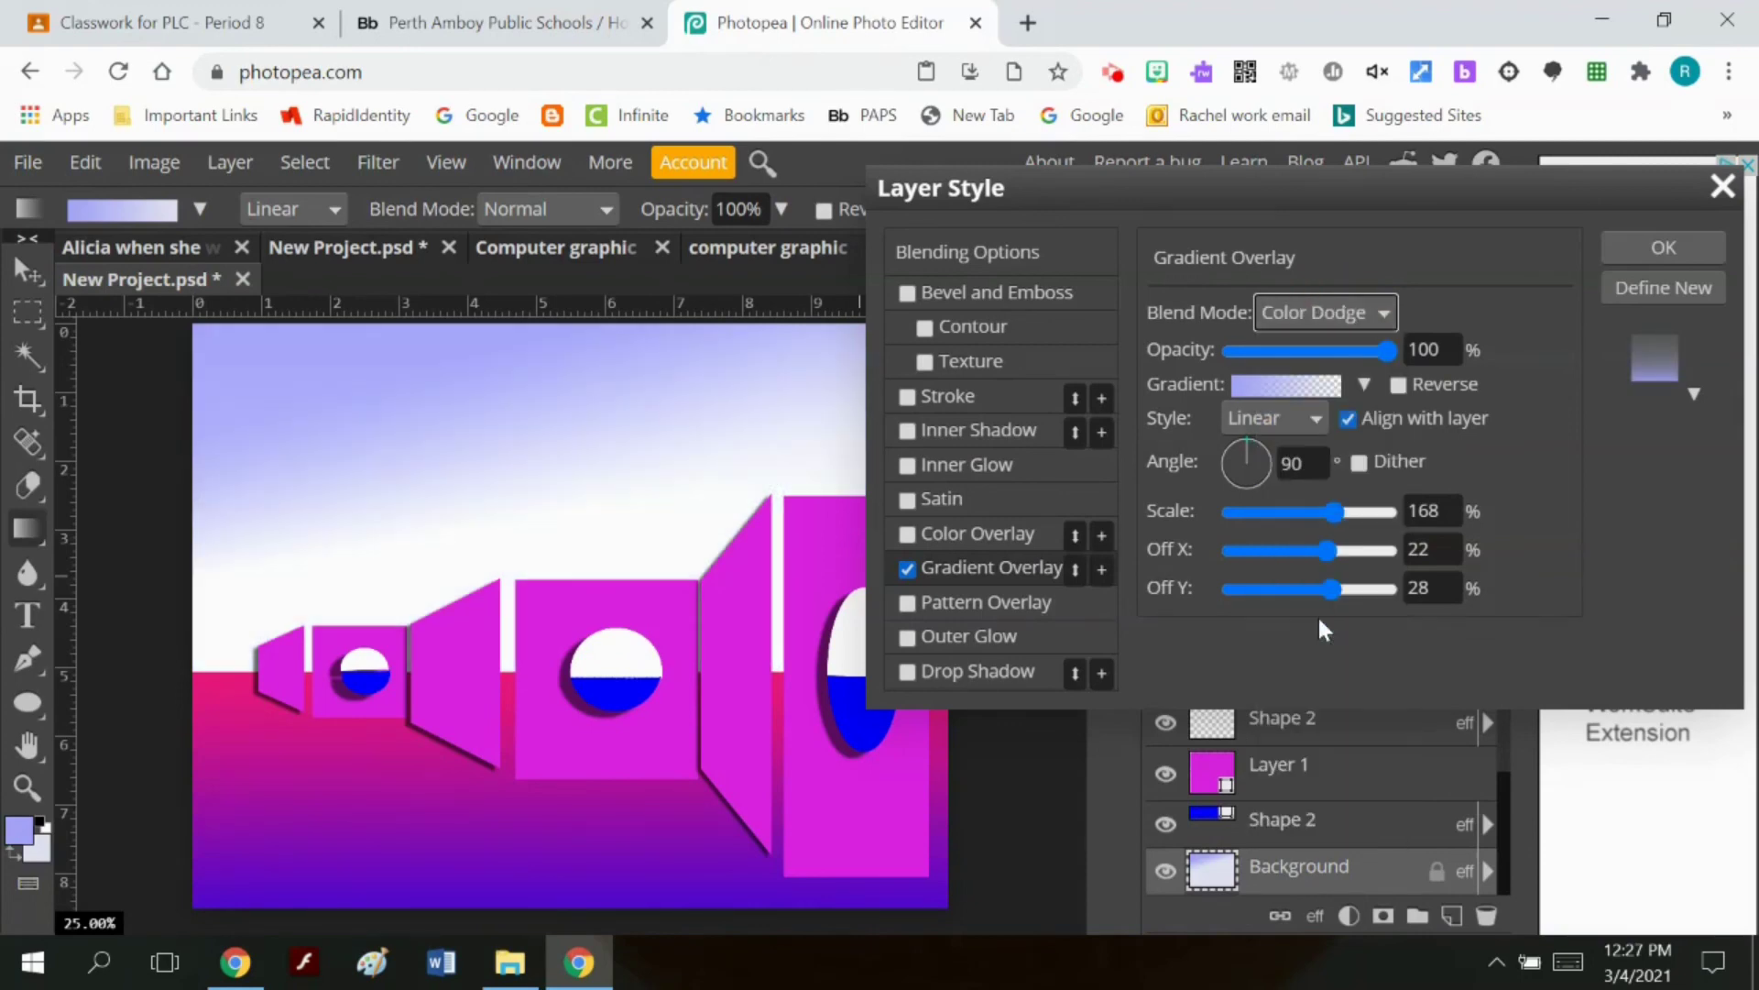
{"action": "left_click", "coordinate": [1615, 245]}
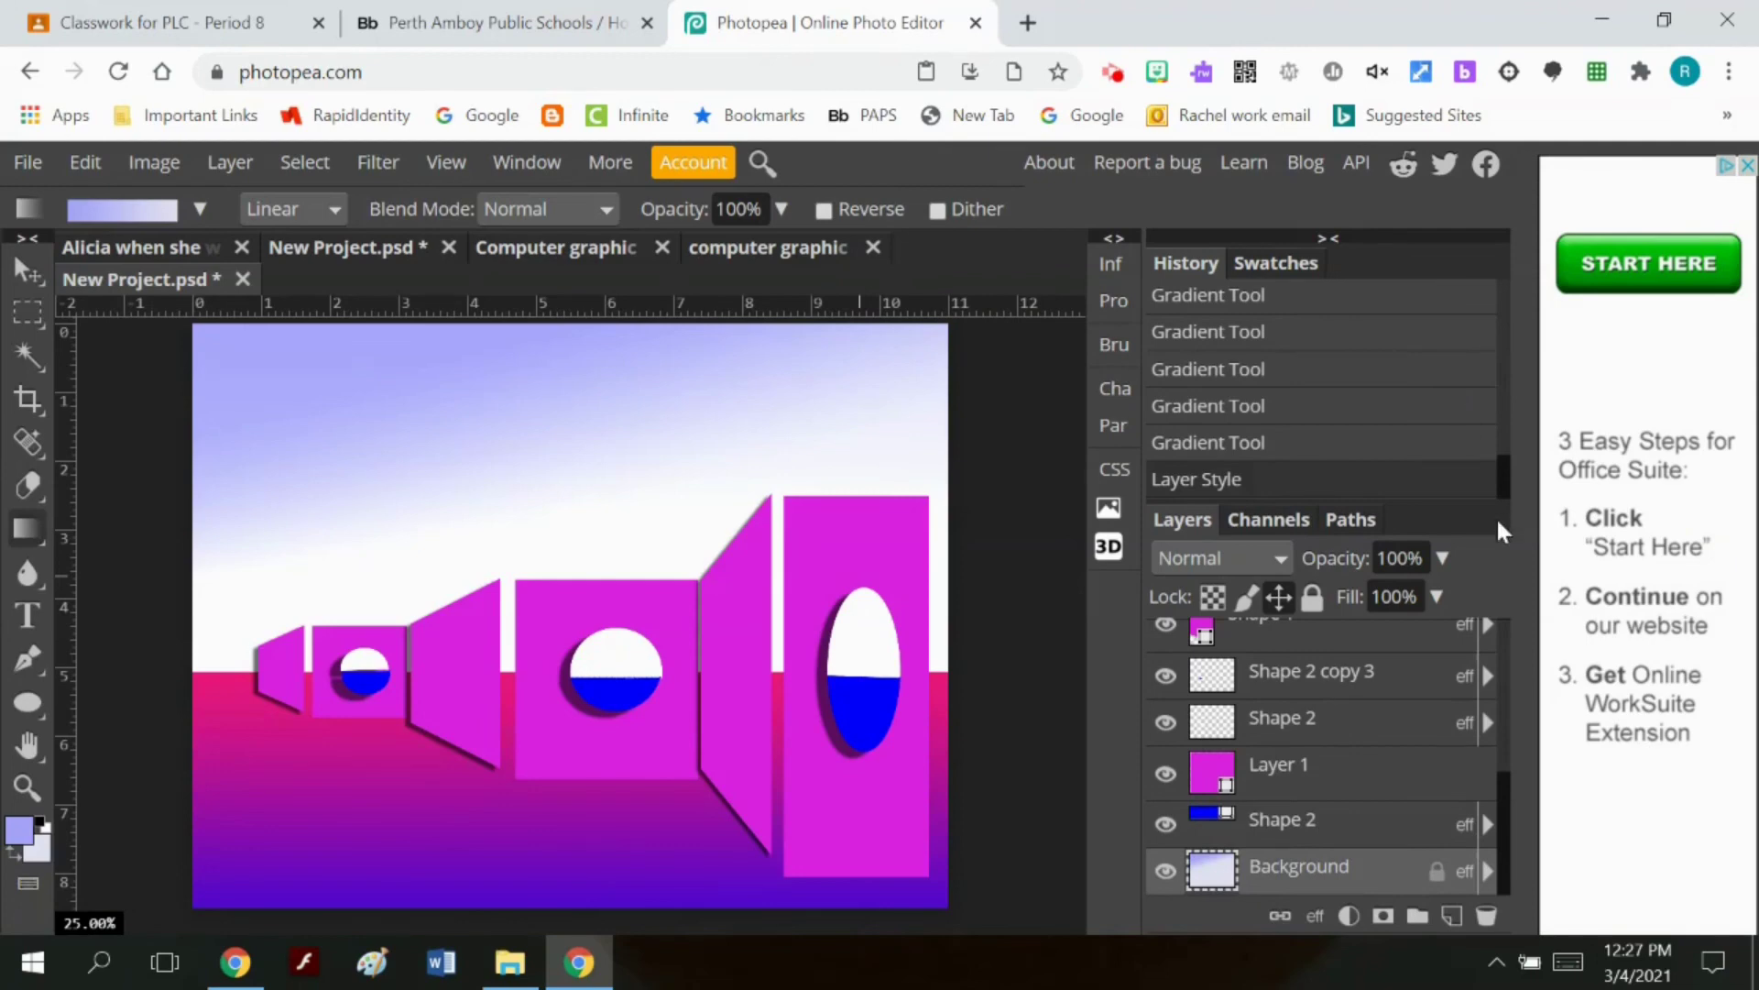
Step: Clear the layer style from the ground's Shape 2 layer
{"action": "left_click", "coordinate": [1302, 822]}
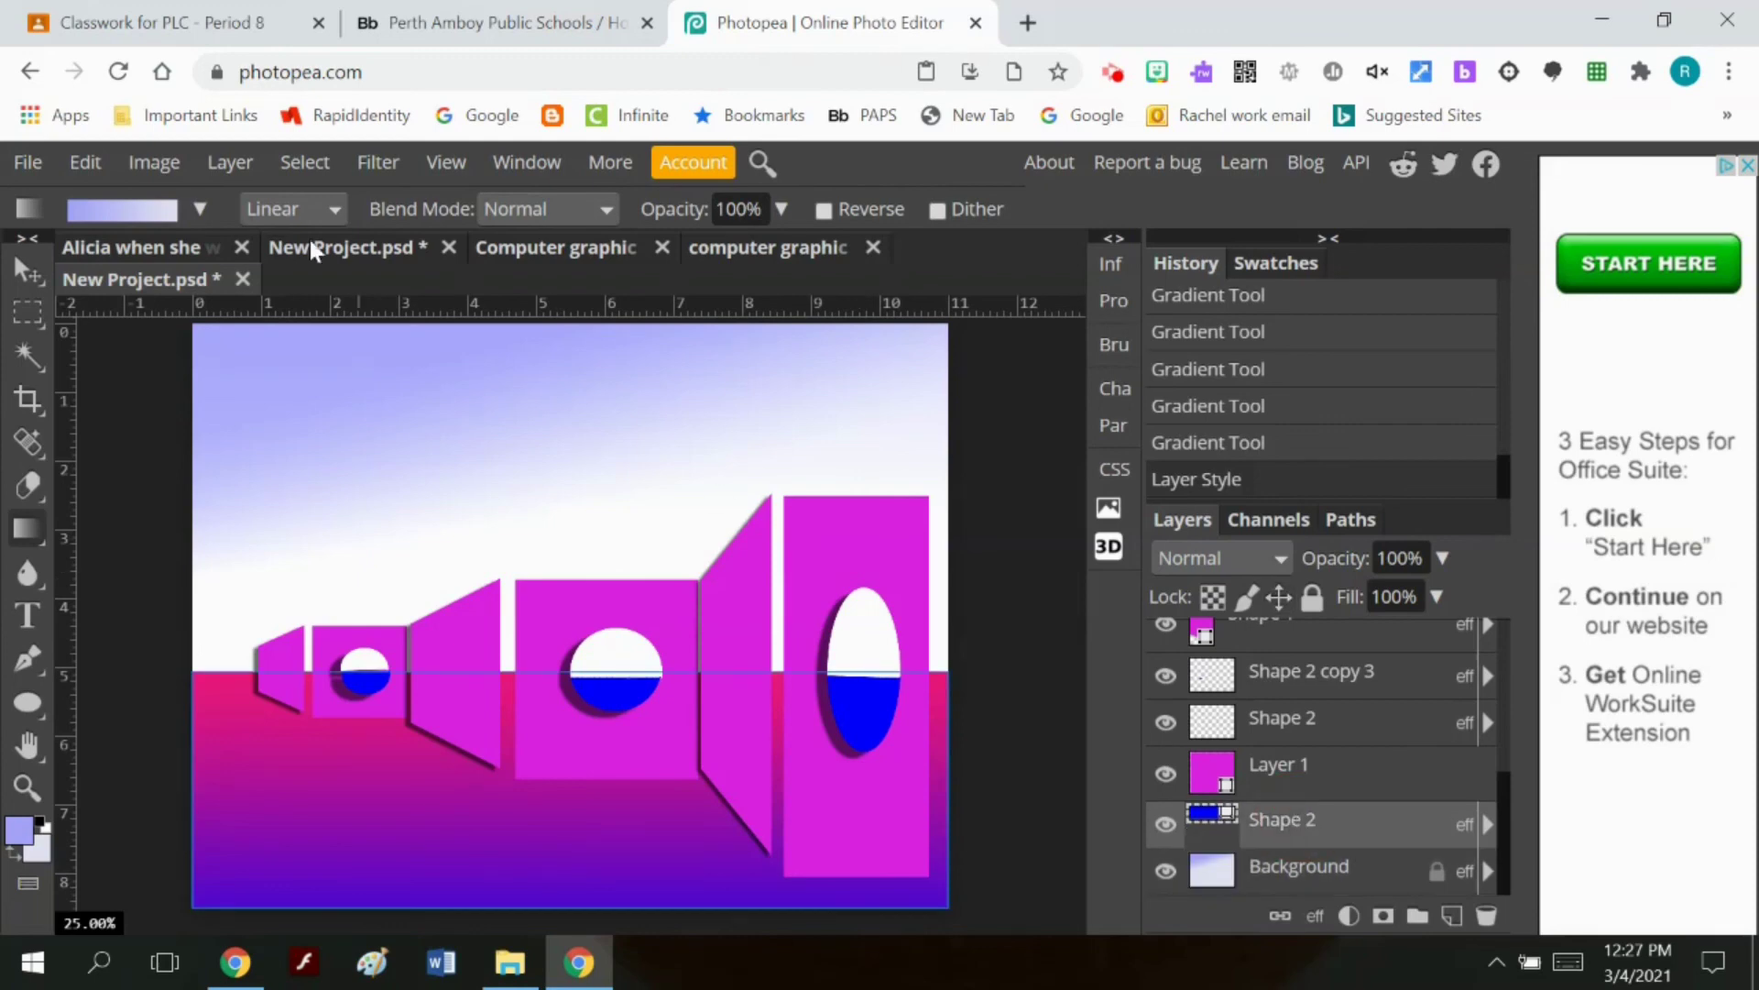
{"action": "left_click", "coordinate": [211, 165]}
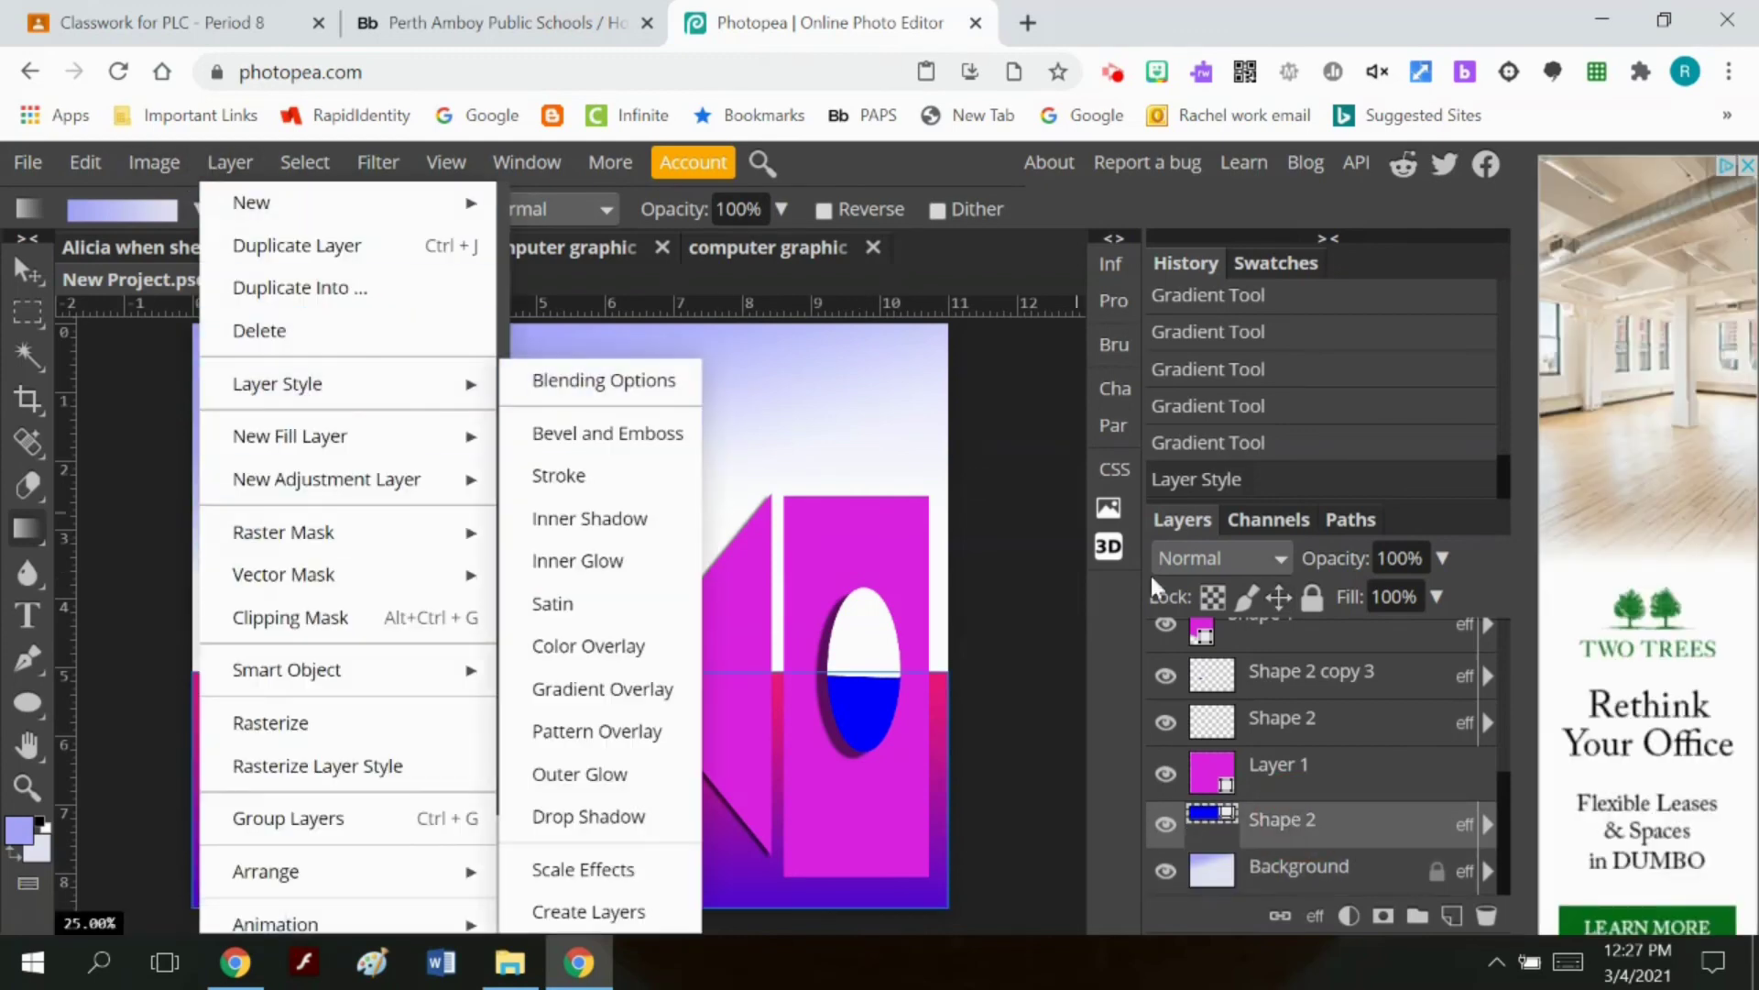
{"action": "left_click", "coordinate": [1303, 828]}
{"action": "right_click", "coordinate": [1306, 828]}
{"action": "left_click", "coordinate": [1337, 825]}
{"action": "right_click", "coordinate": [1347, 824]}
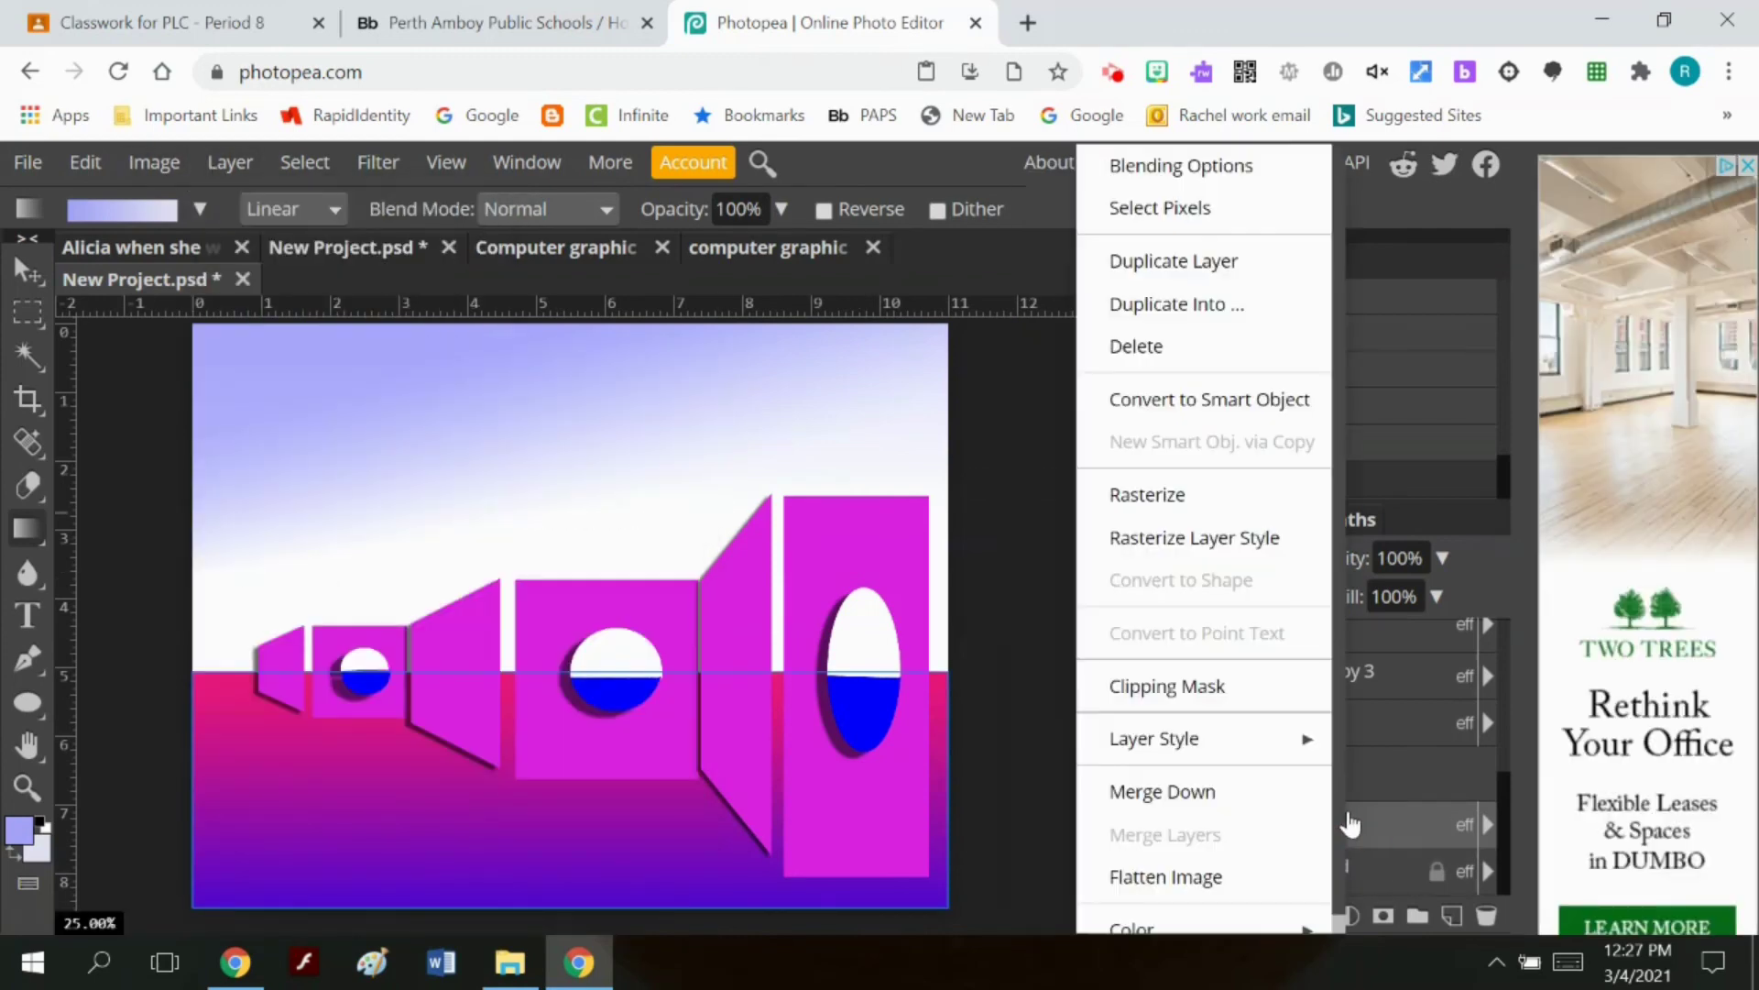
{"action": "mouse_move", "coordinate": [1292, 740]}
{"action": "left_click", "coordinate": [1382, 821]}
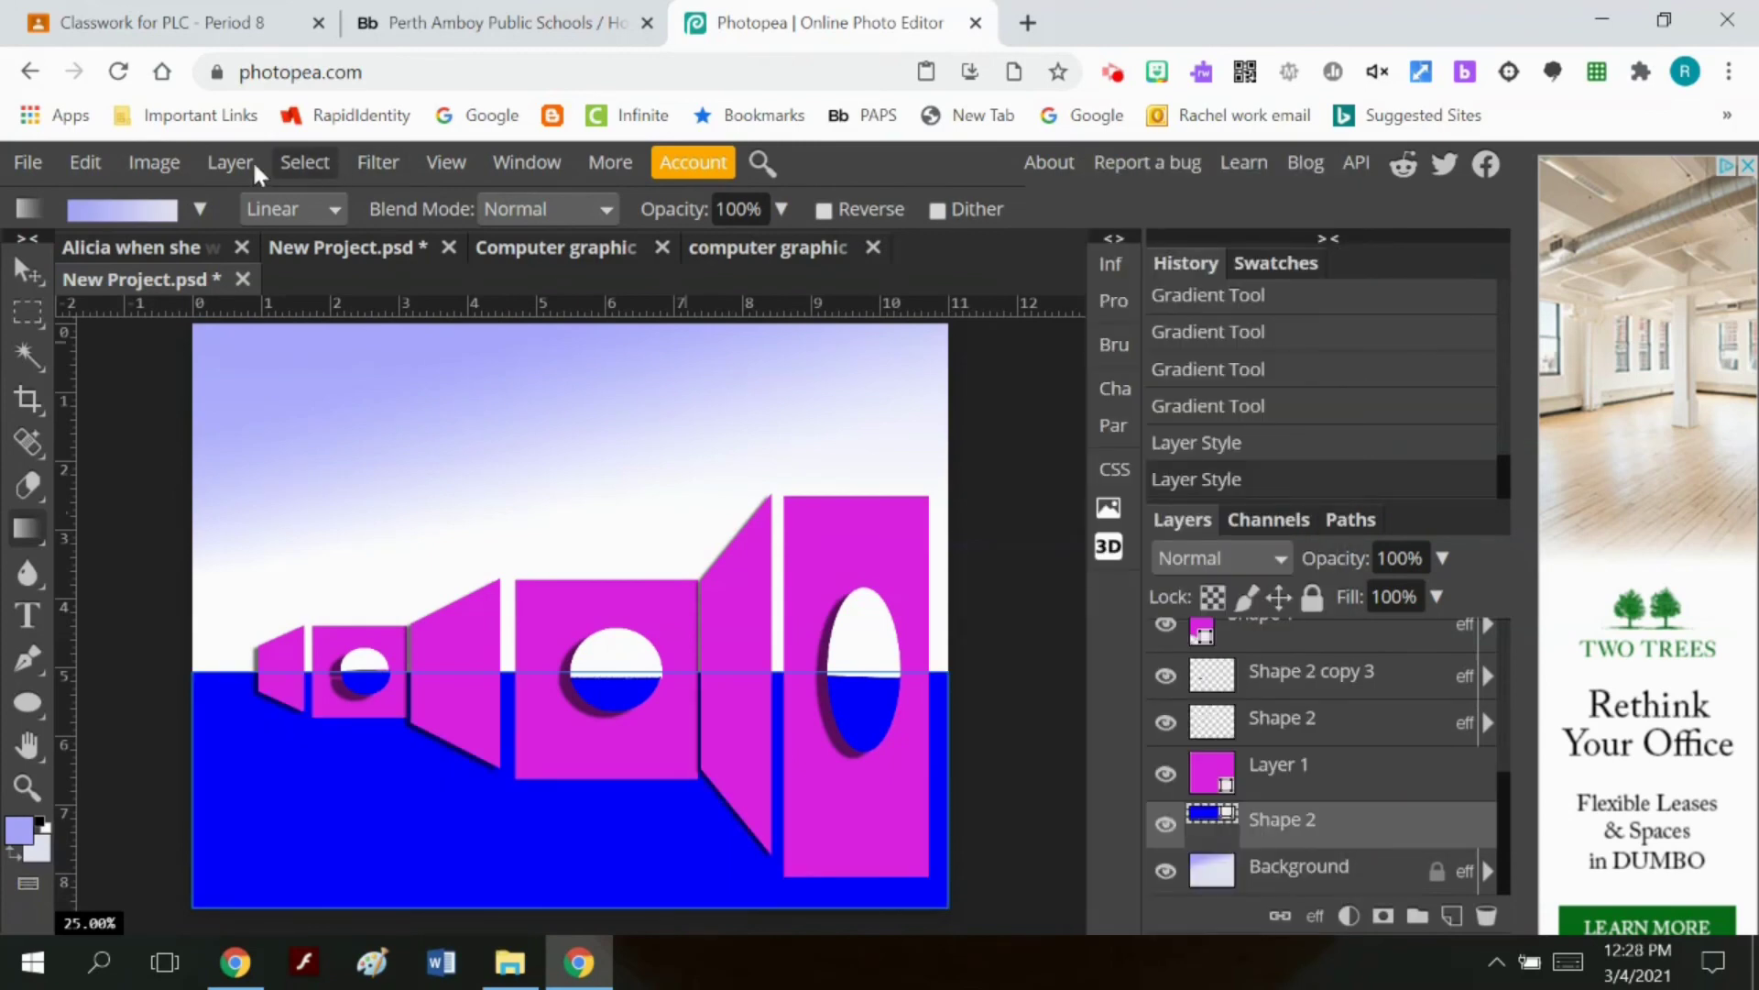
{"action": "left_click", "coordinate": [229, 162]}
{"action": "mouse_move", "coordinate": [341, 382]}
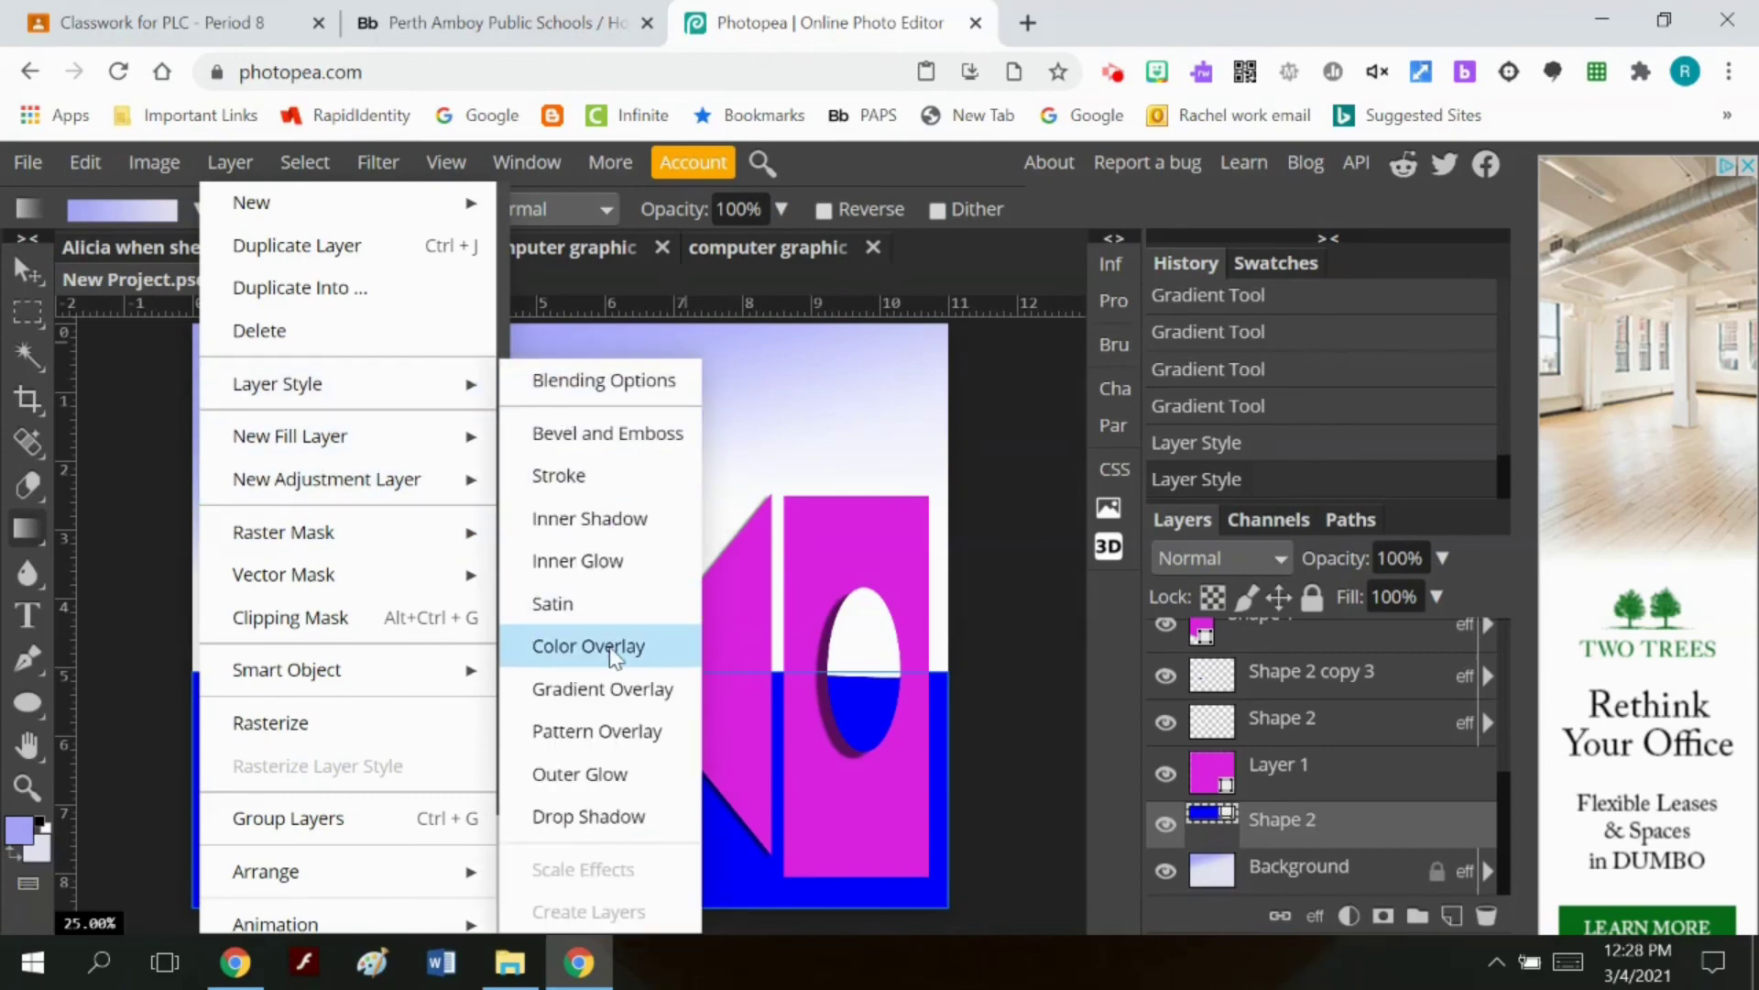
{"action": "left_click", "coordinate": [616, 689]}
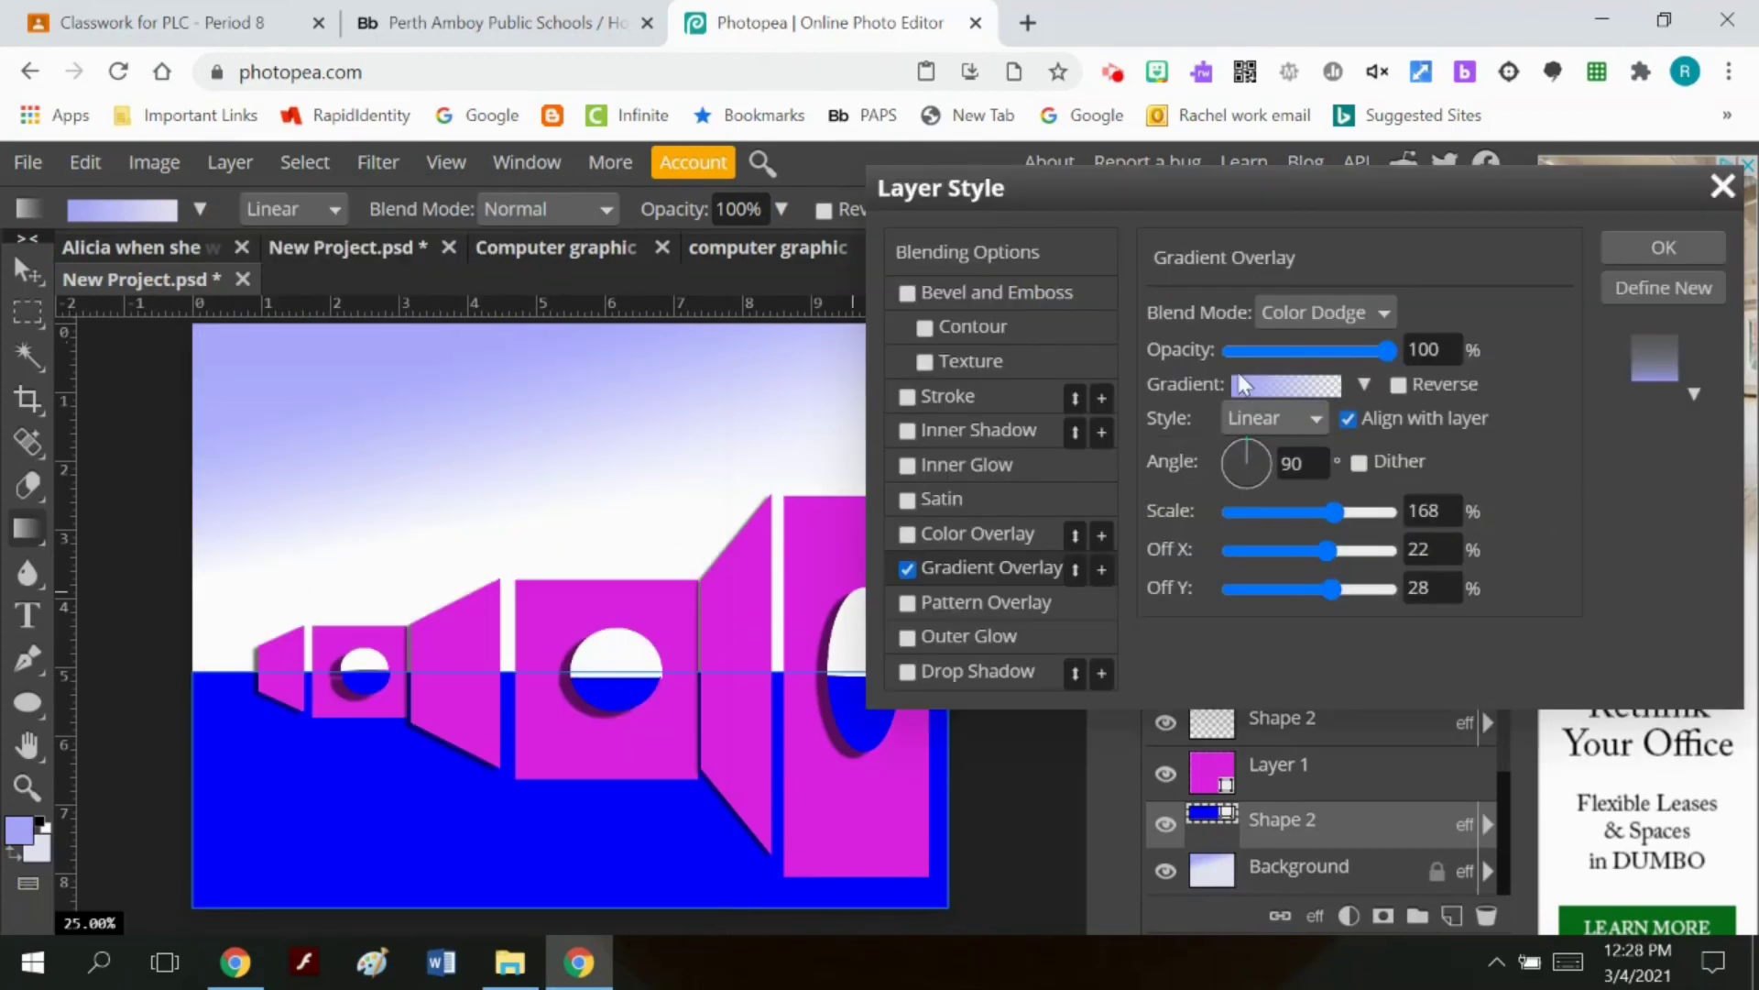
{"action": "left_click", "coordinate": [1362, 384]}
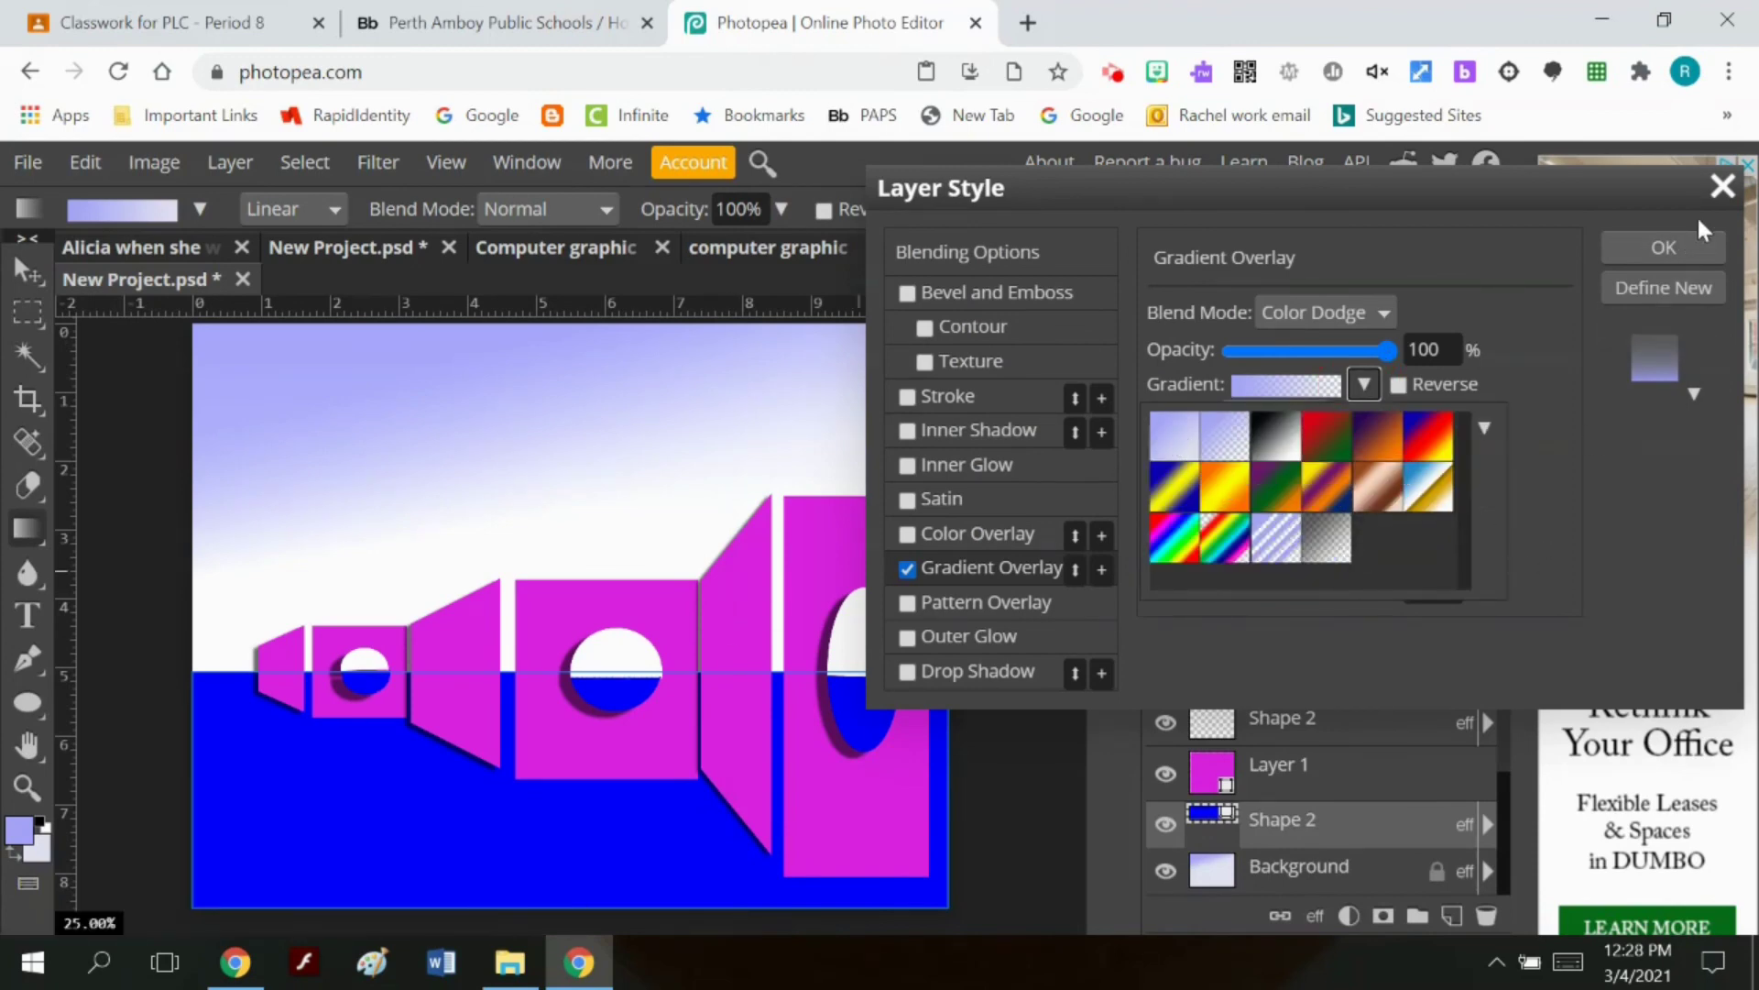
{"action": "left_click", "coordinate": [1677, 246]}
Step: Set the foreground color to blue and the background color to magenta
{"action": "left_click", "coordinate": [20, 830]}
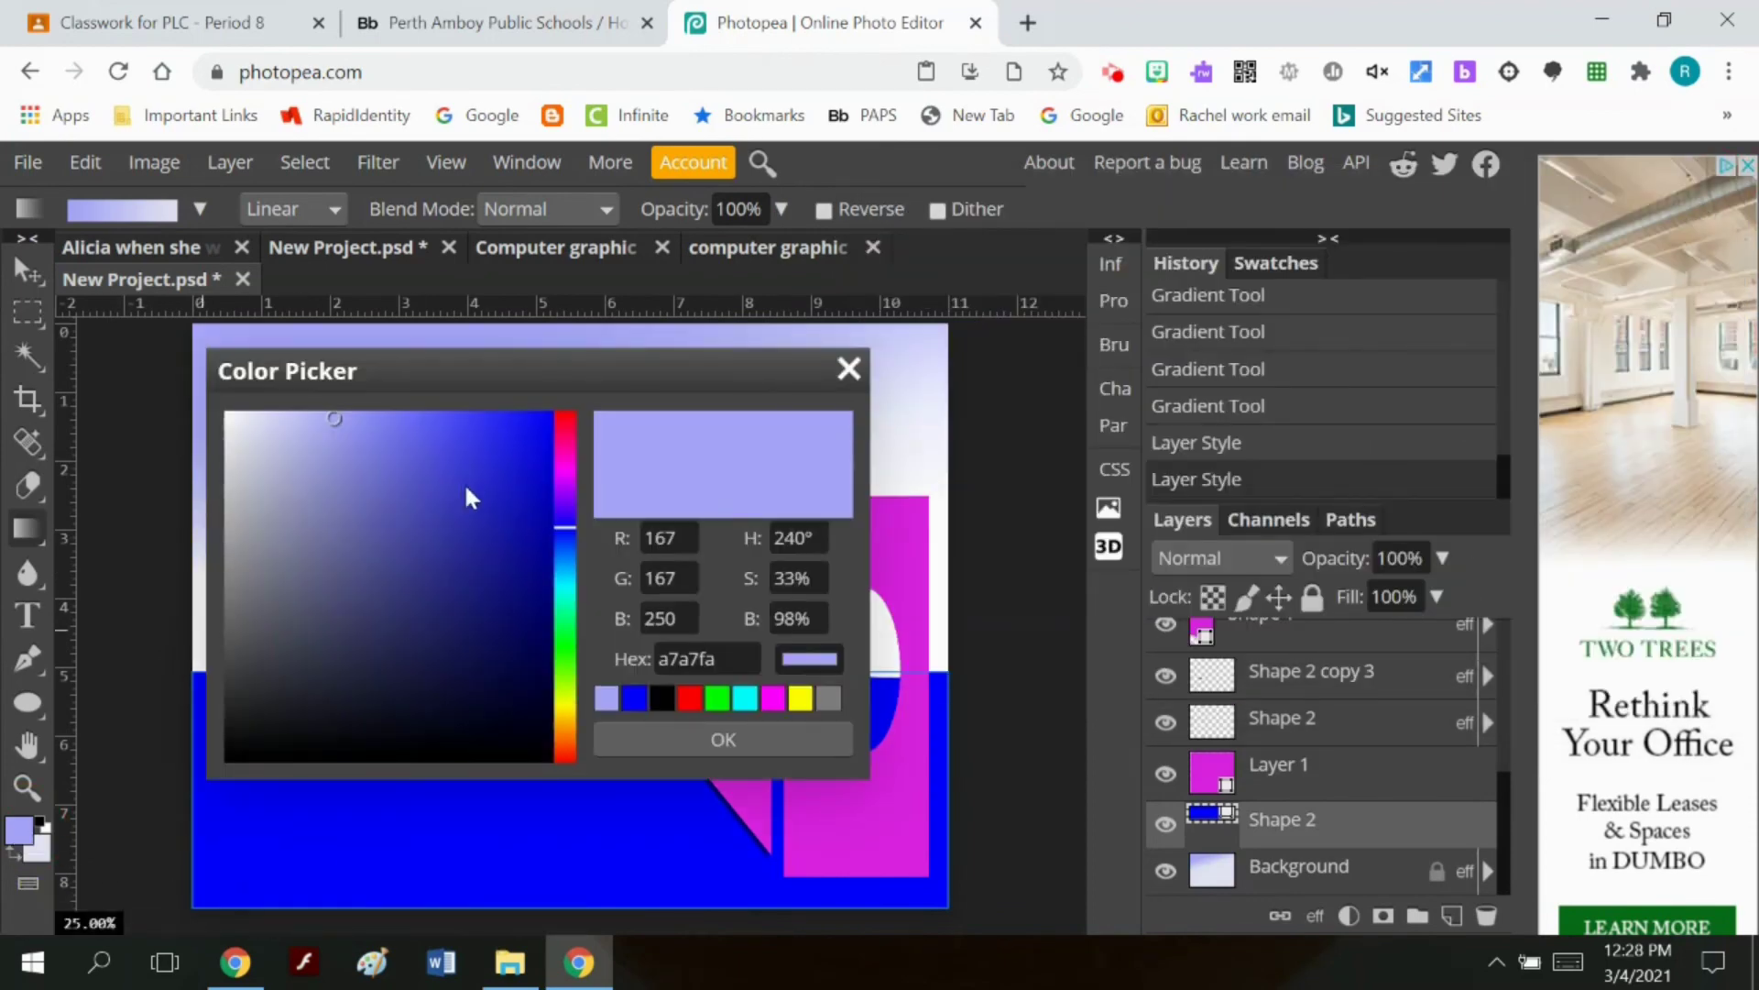
{"action": "left_click", "coordinate": [634, 698]}
{"action": "left_click", "coordinate": [724, 739]}
{"action": "left_click", "coordinate": [37, 849]}
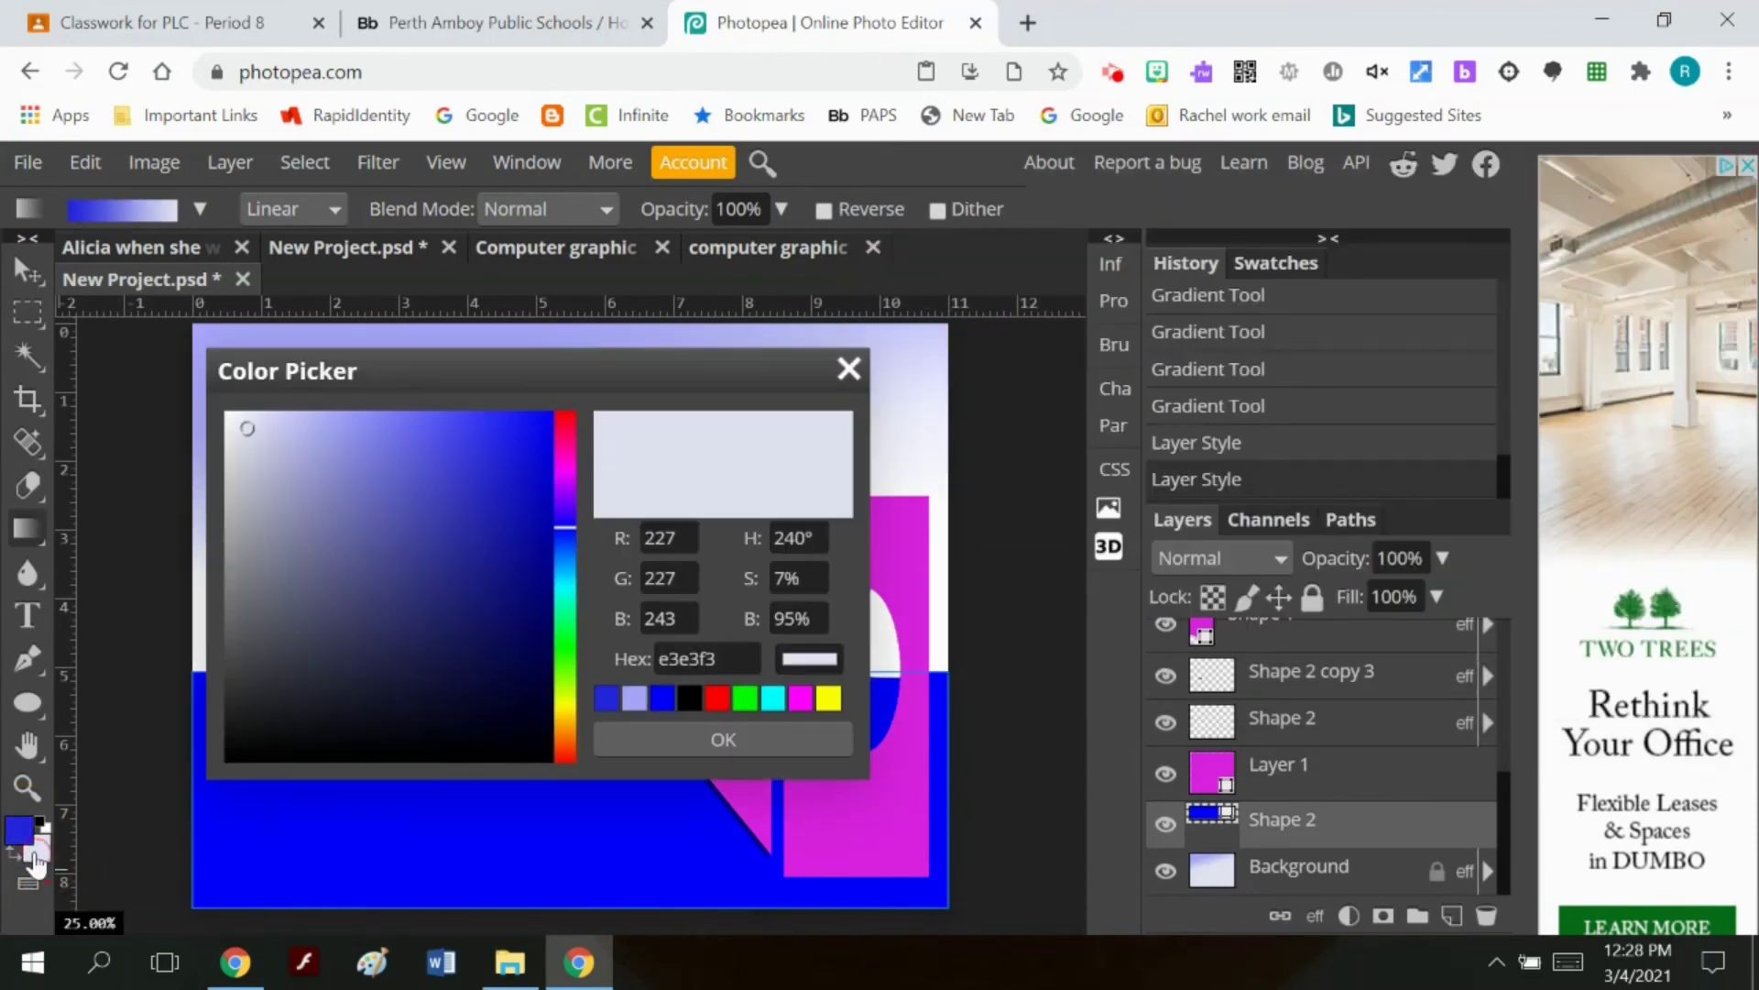
{"action": "left_click", "coordinate": [716, 698]}
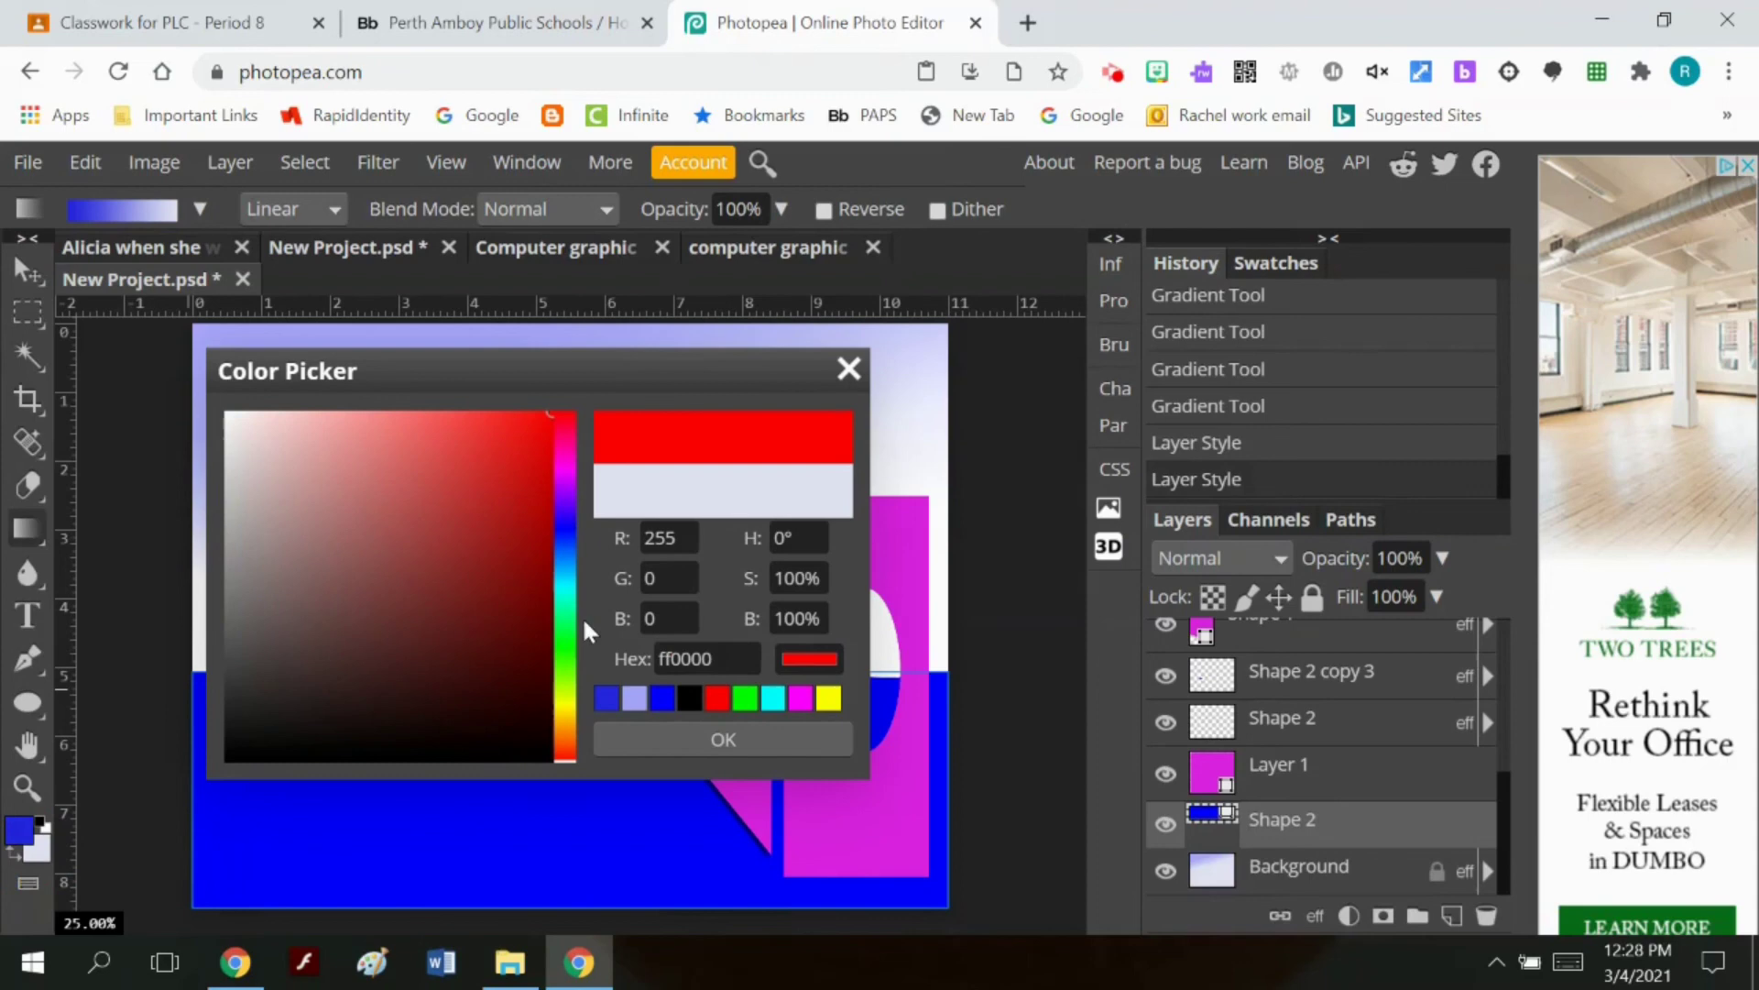
{"action": "left_click", "coordinate": [564, 460]}
{"action": "left_click", "coordinate": [526, 460]}
{"action": "left_click", "coordinate": [668, 729]}
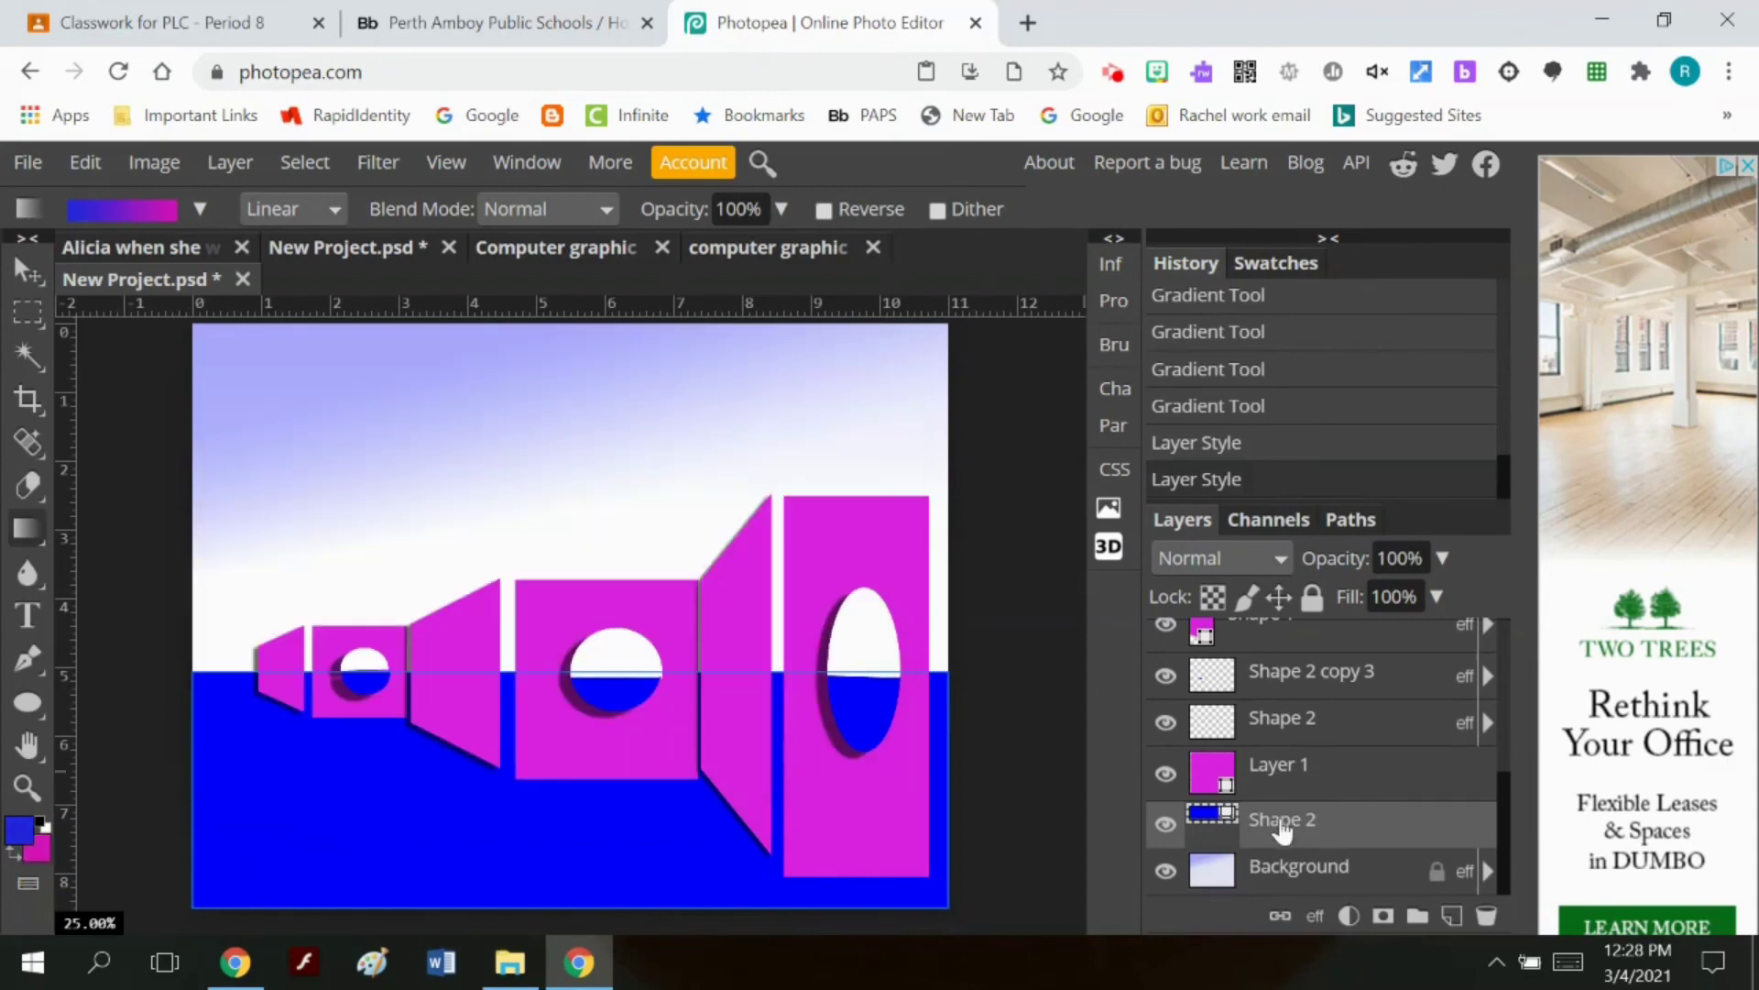
Step: Apply a linear blue-to-magenta gradient overlay with the Color Dodge blend mode to the ground's Shape 2 layer
{"action": "right_click", "coordinate": [1335, 832]}
{"action": "mouse_move", "coordinate": [1277, 738]}
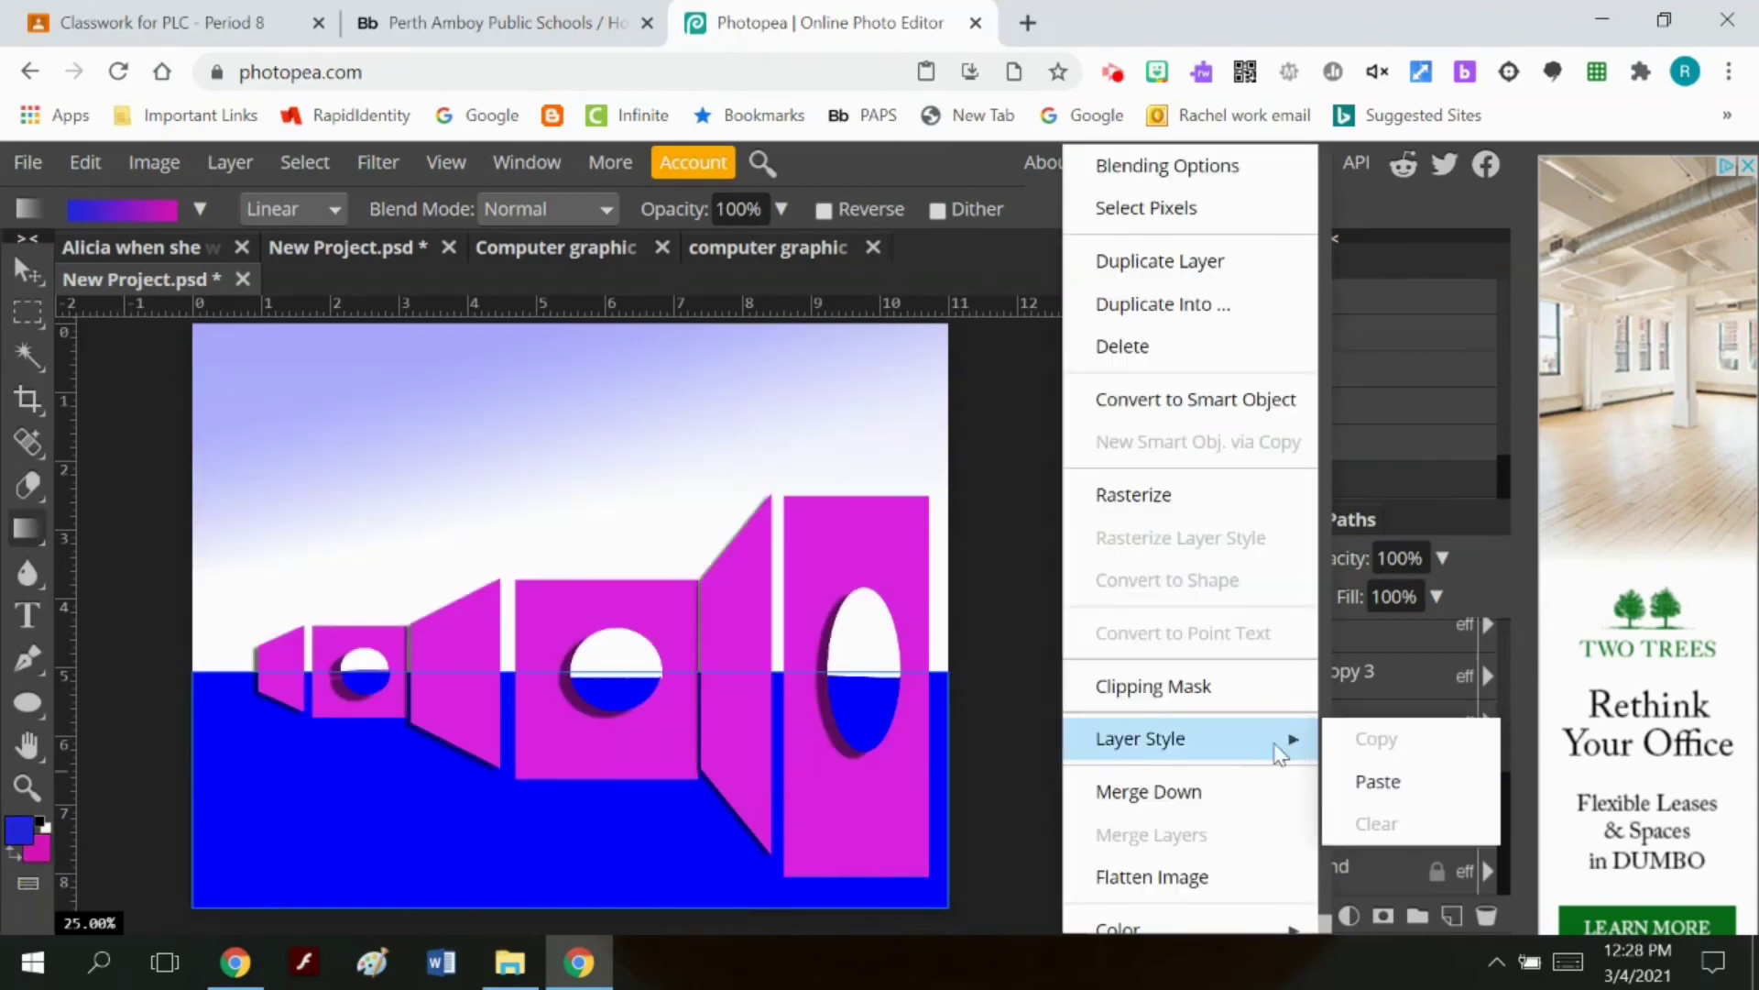
{"action": "left_click", "coordinate": [229, 165]}
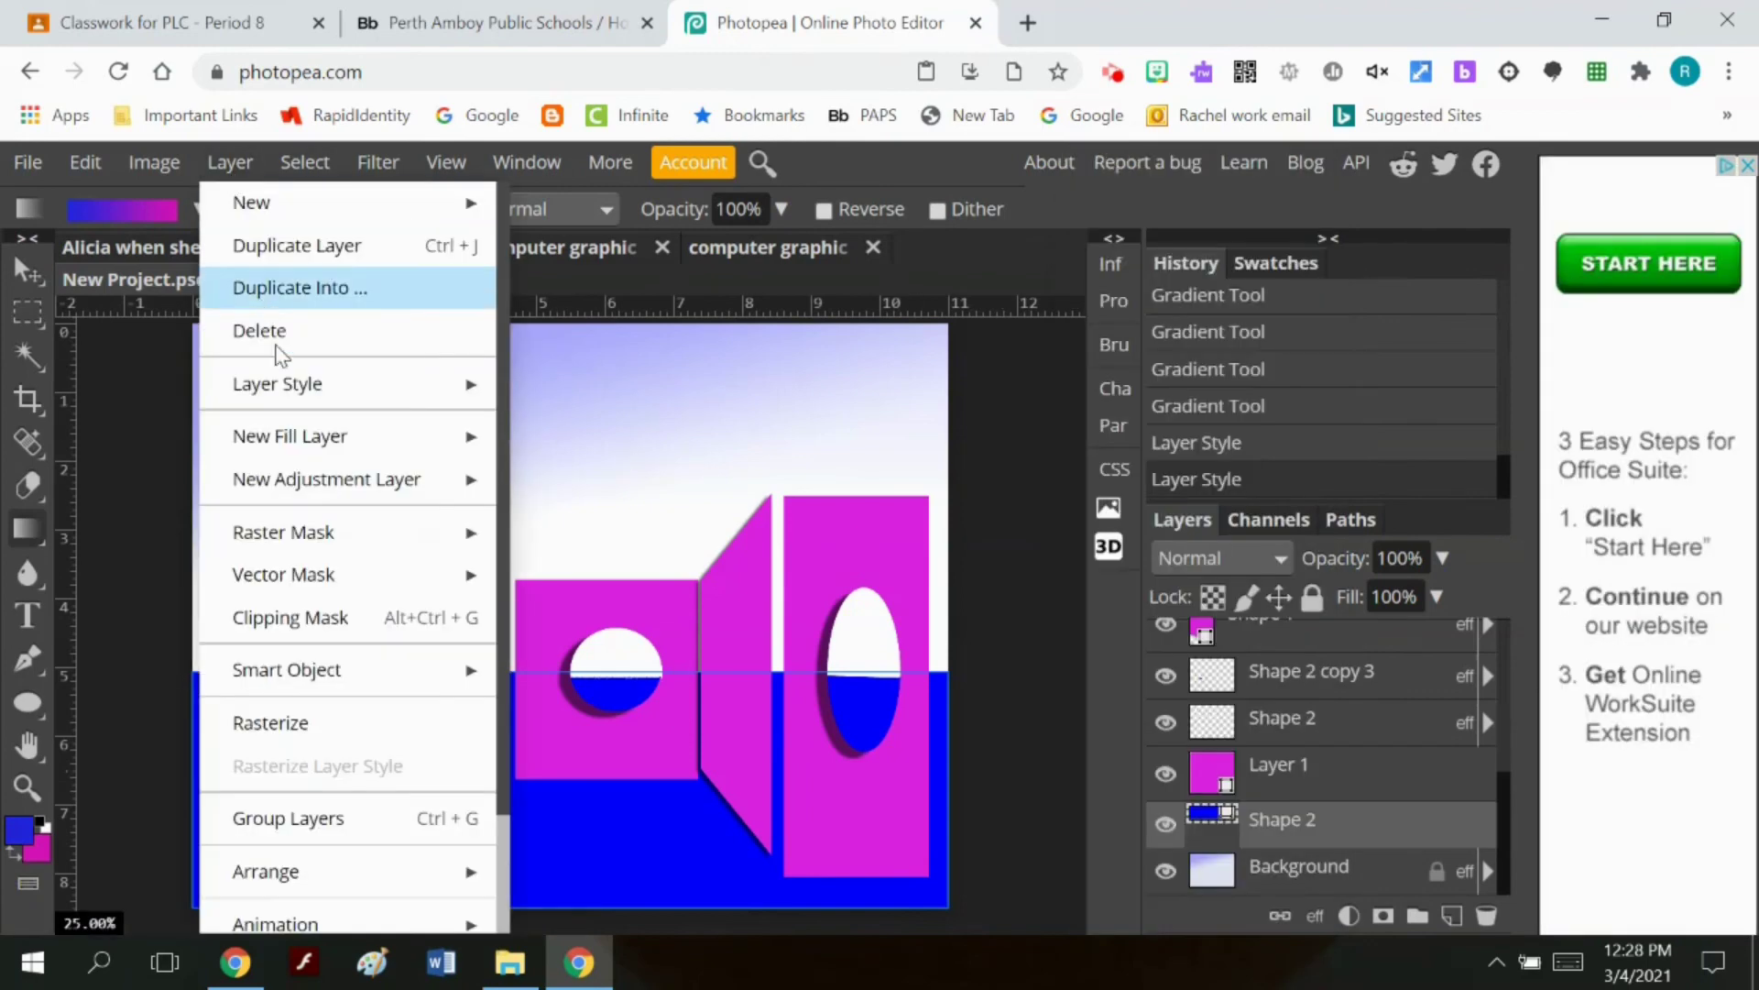
{"action": "mouse_move", "coordinate": [412, 384]}
{"action": "left_click", "coordinate": [624, 683]}
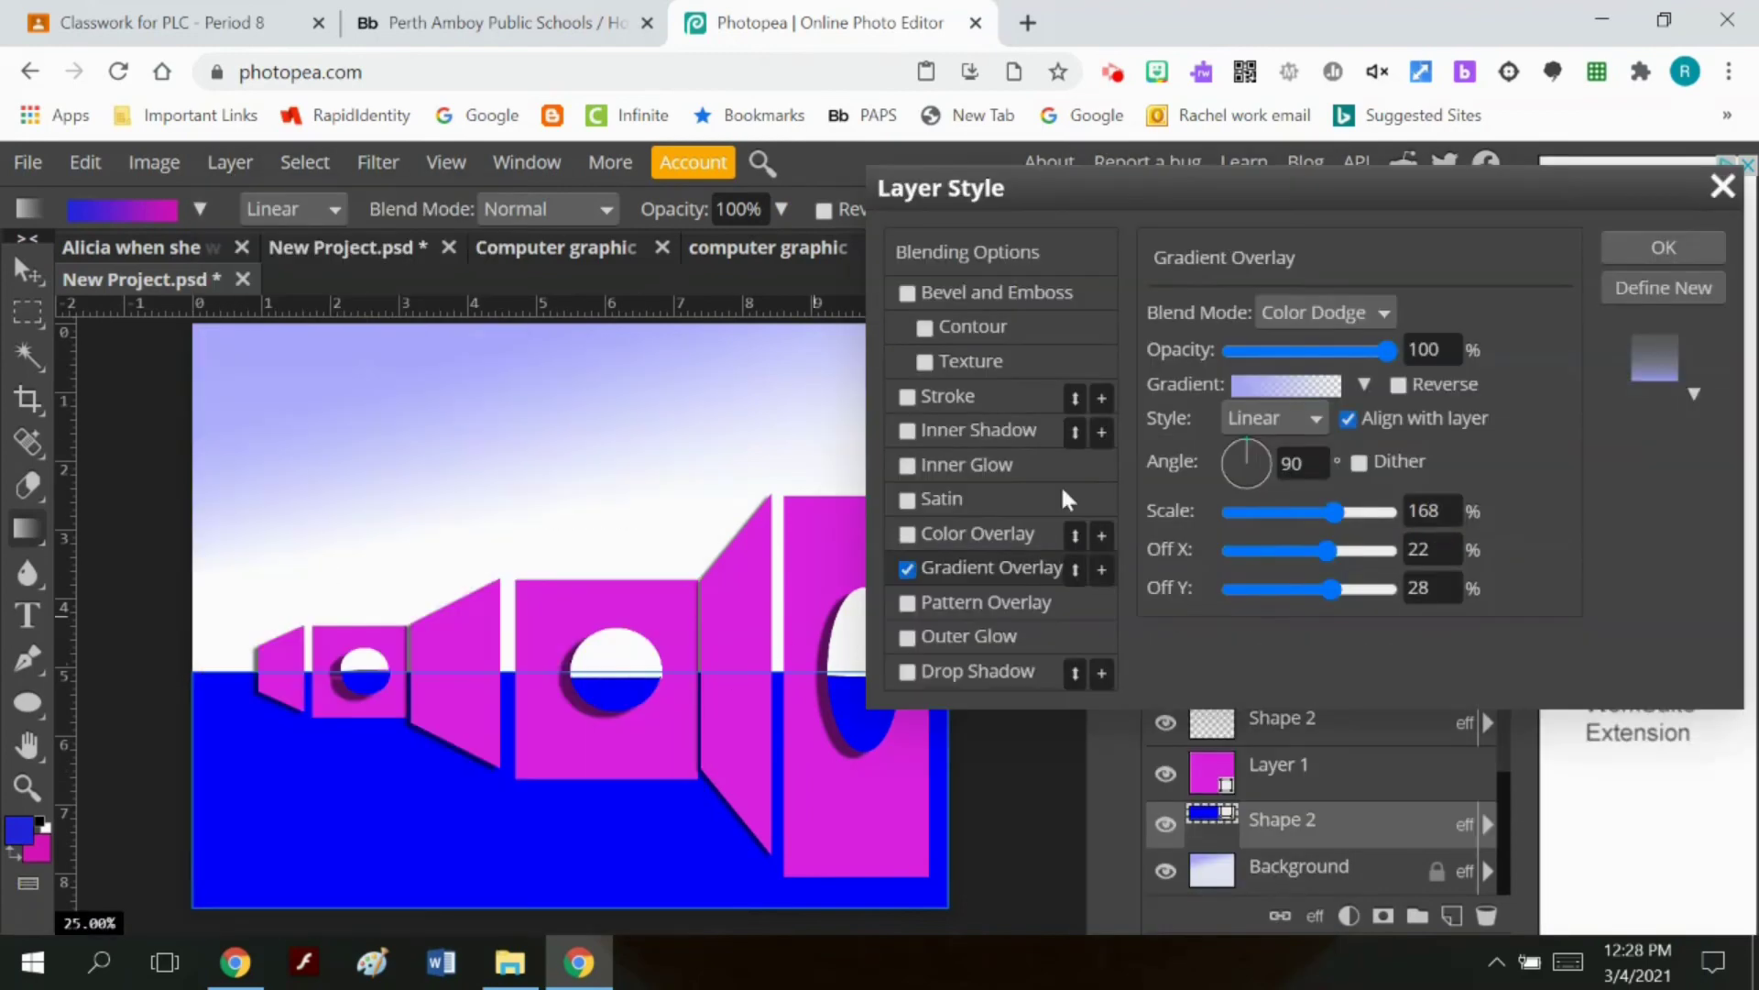
{"action": "left_click", "coordinate": [1364, 384]}
{"action": "left_click", "coordinate": [1191, 456]}
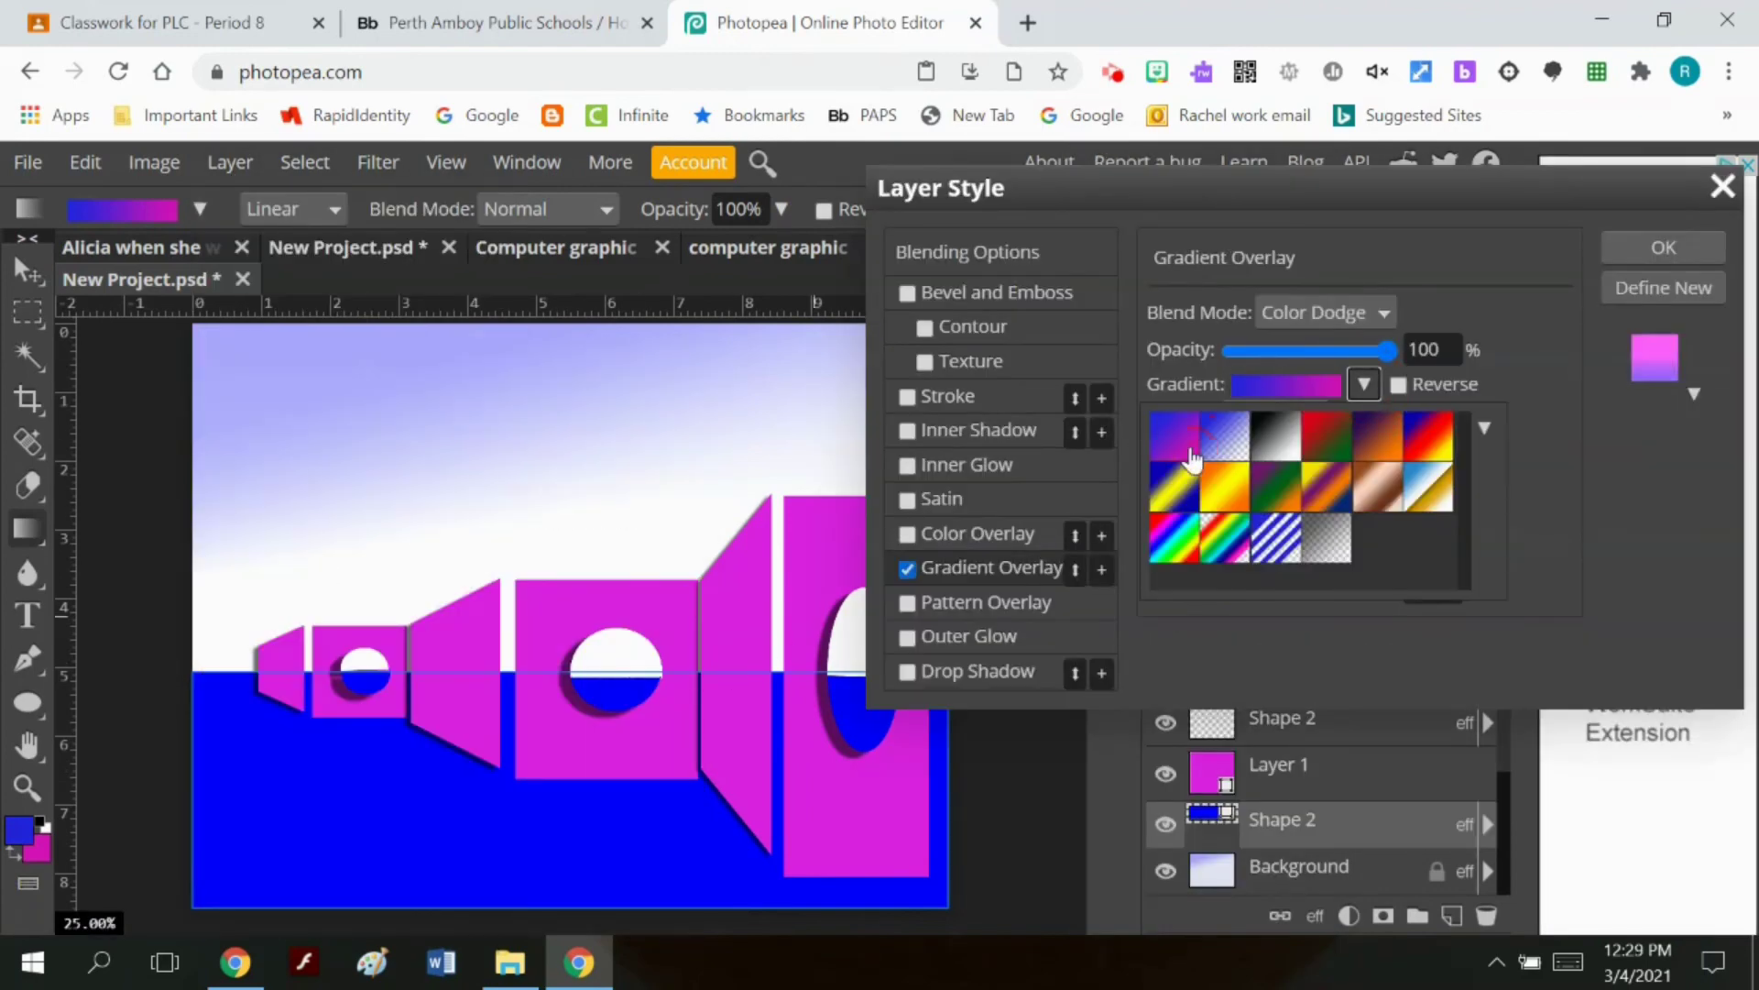
{"action": "left_click", "coordinate": [1636, 249]}
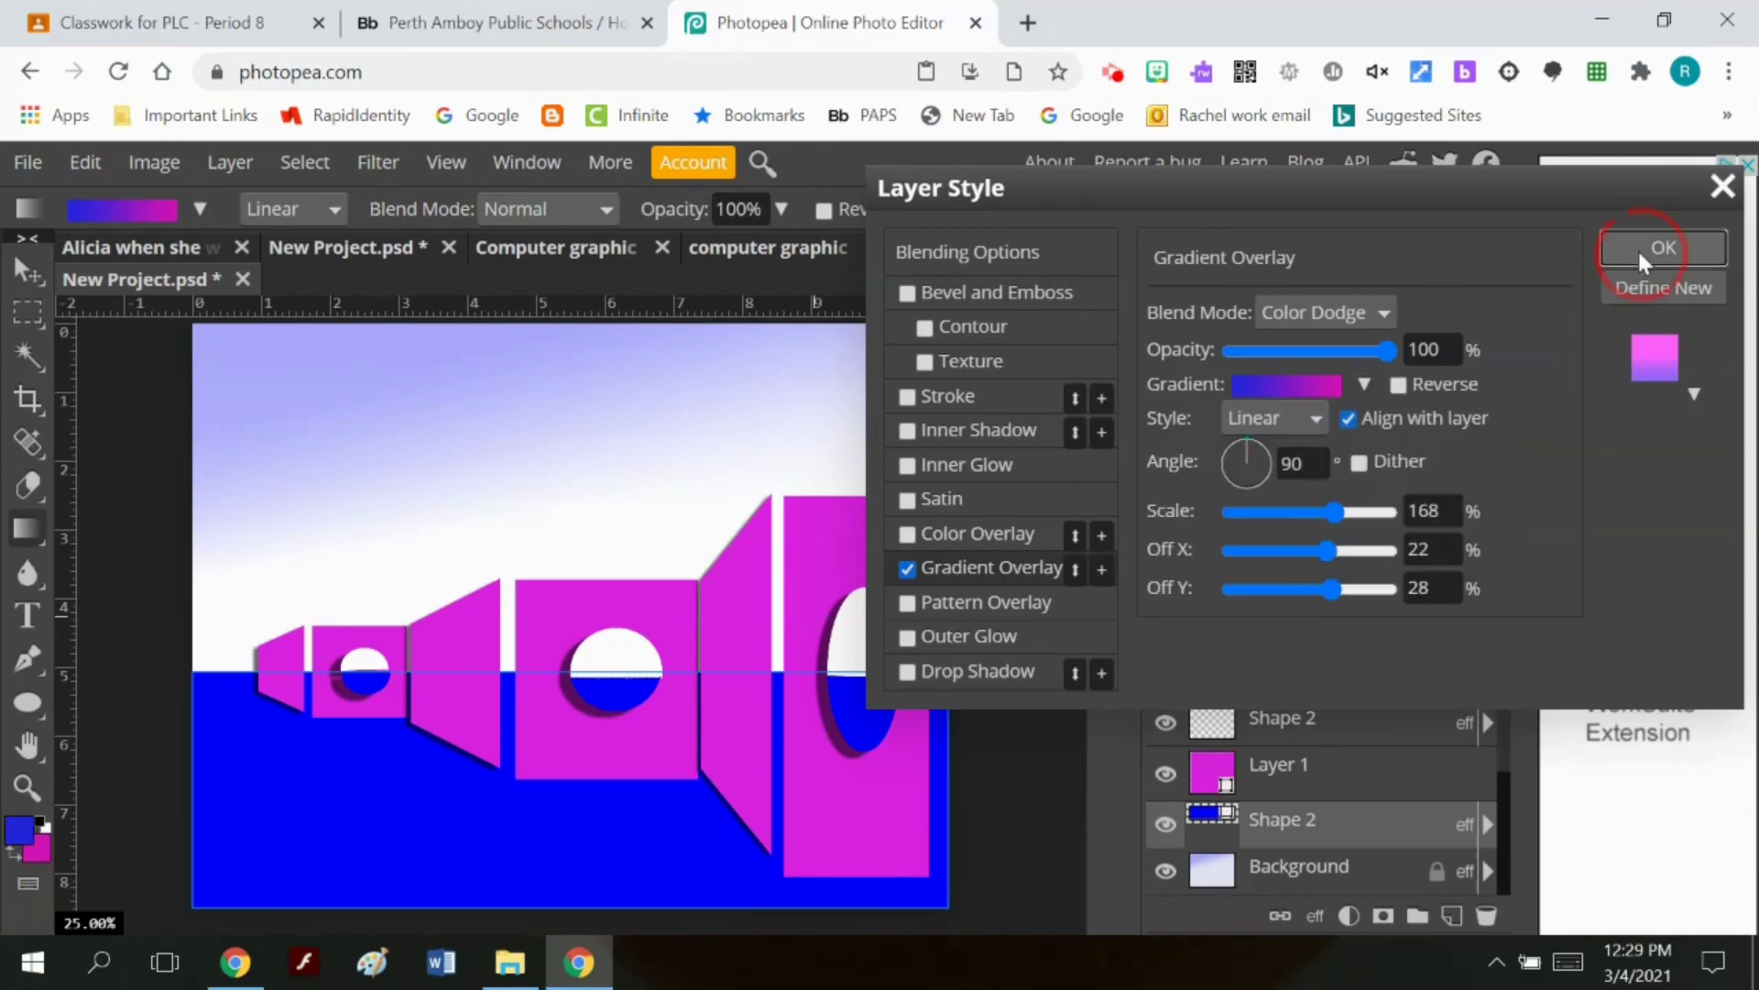
{"action": "left_click", "coordinate": [1636, 250]}
Step: Try the ground's gradient overlay with scale 17%, horizontal offset -81%, vertical offset -29% and opacity 18%, closing without applying
{"action": "left_click", "coordinate": [227, 161]}
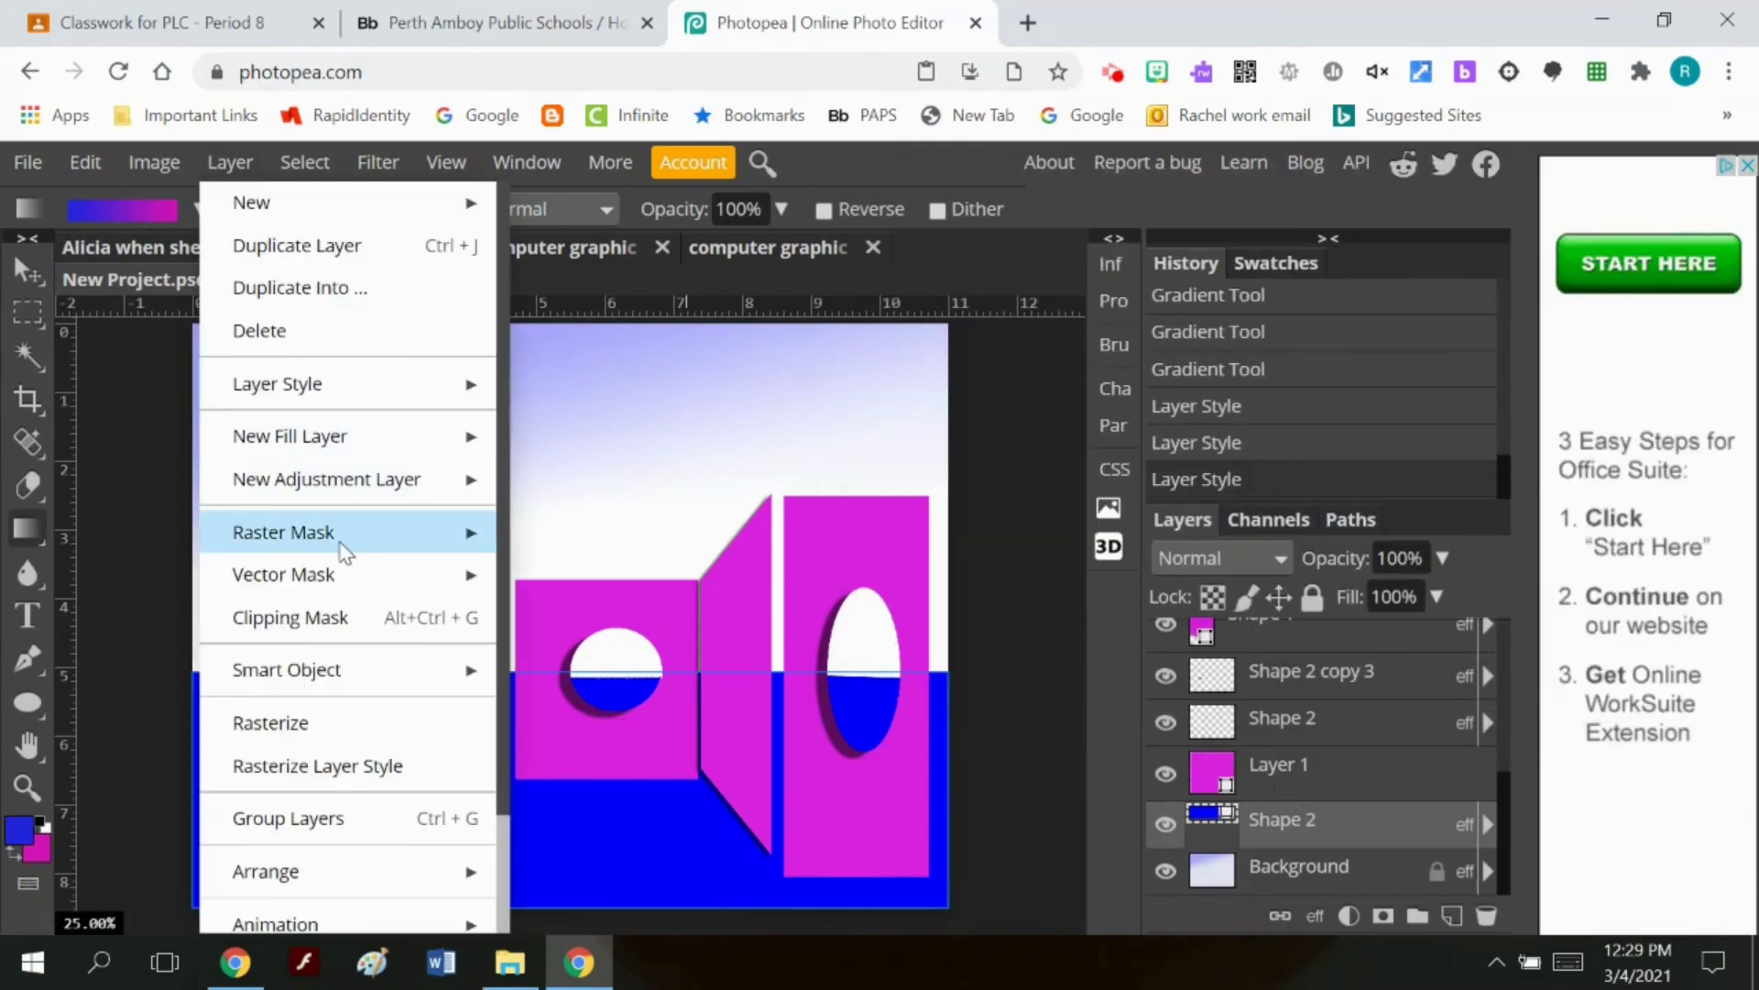
{"action": "mouse_move", "coordinate": [348, 536]}
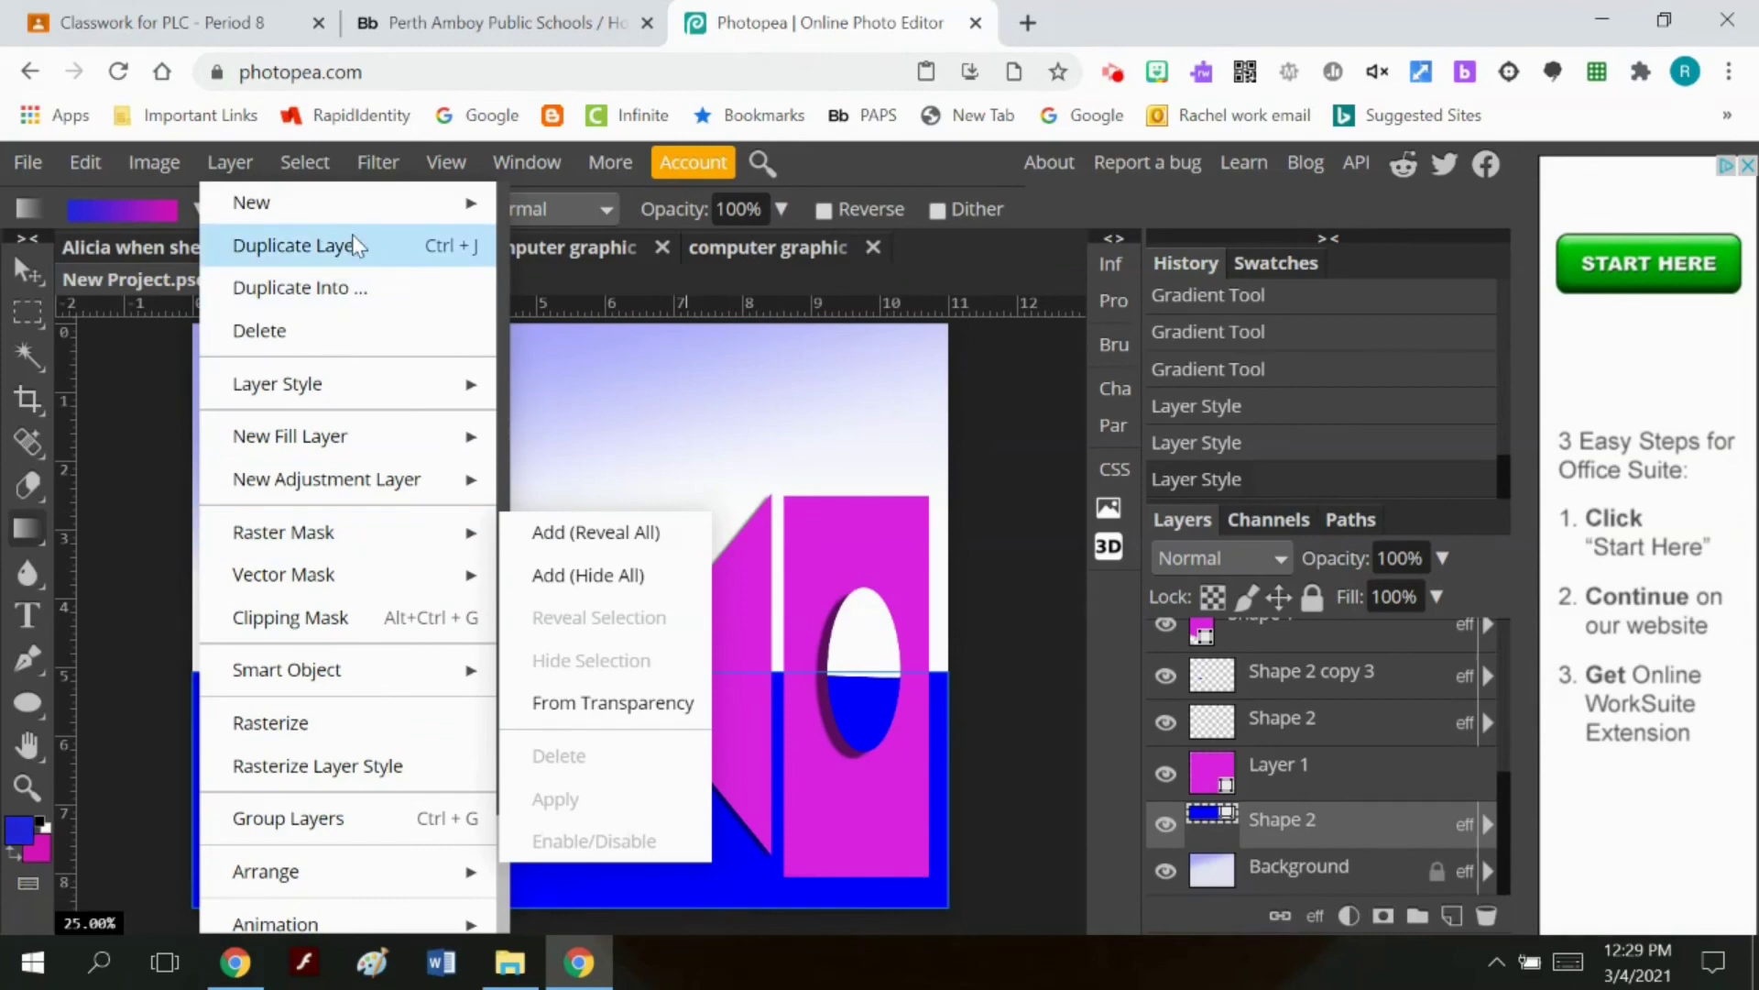
{"action": "mouse_move", "coordinate": [271, 218]}
{"action": "mouse_move", "coordinate": [334, 385]}
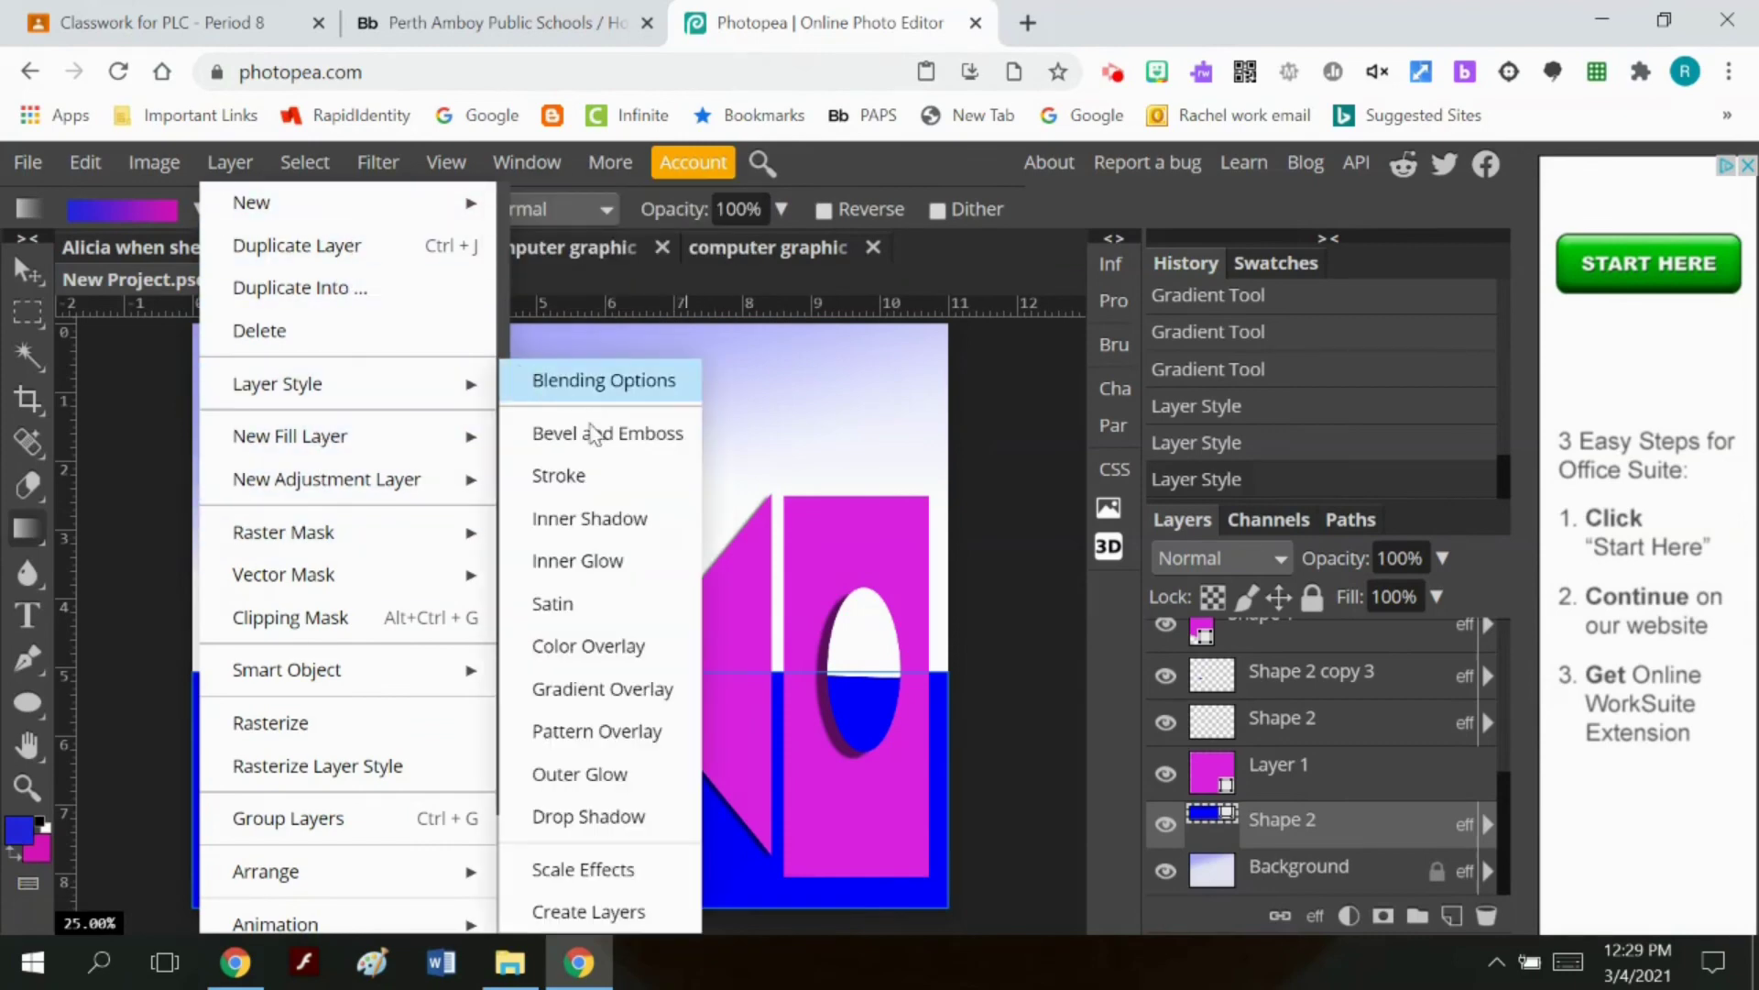
{"action": "left_click", "coordinate": [627, 689]}
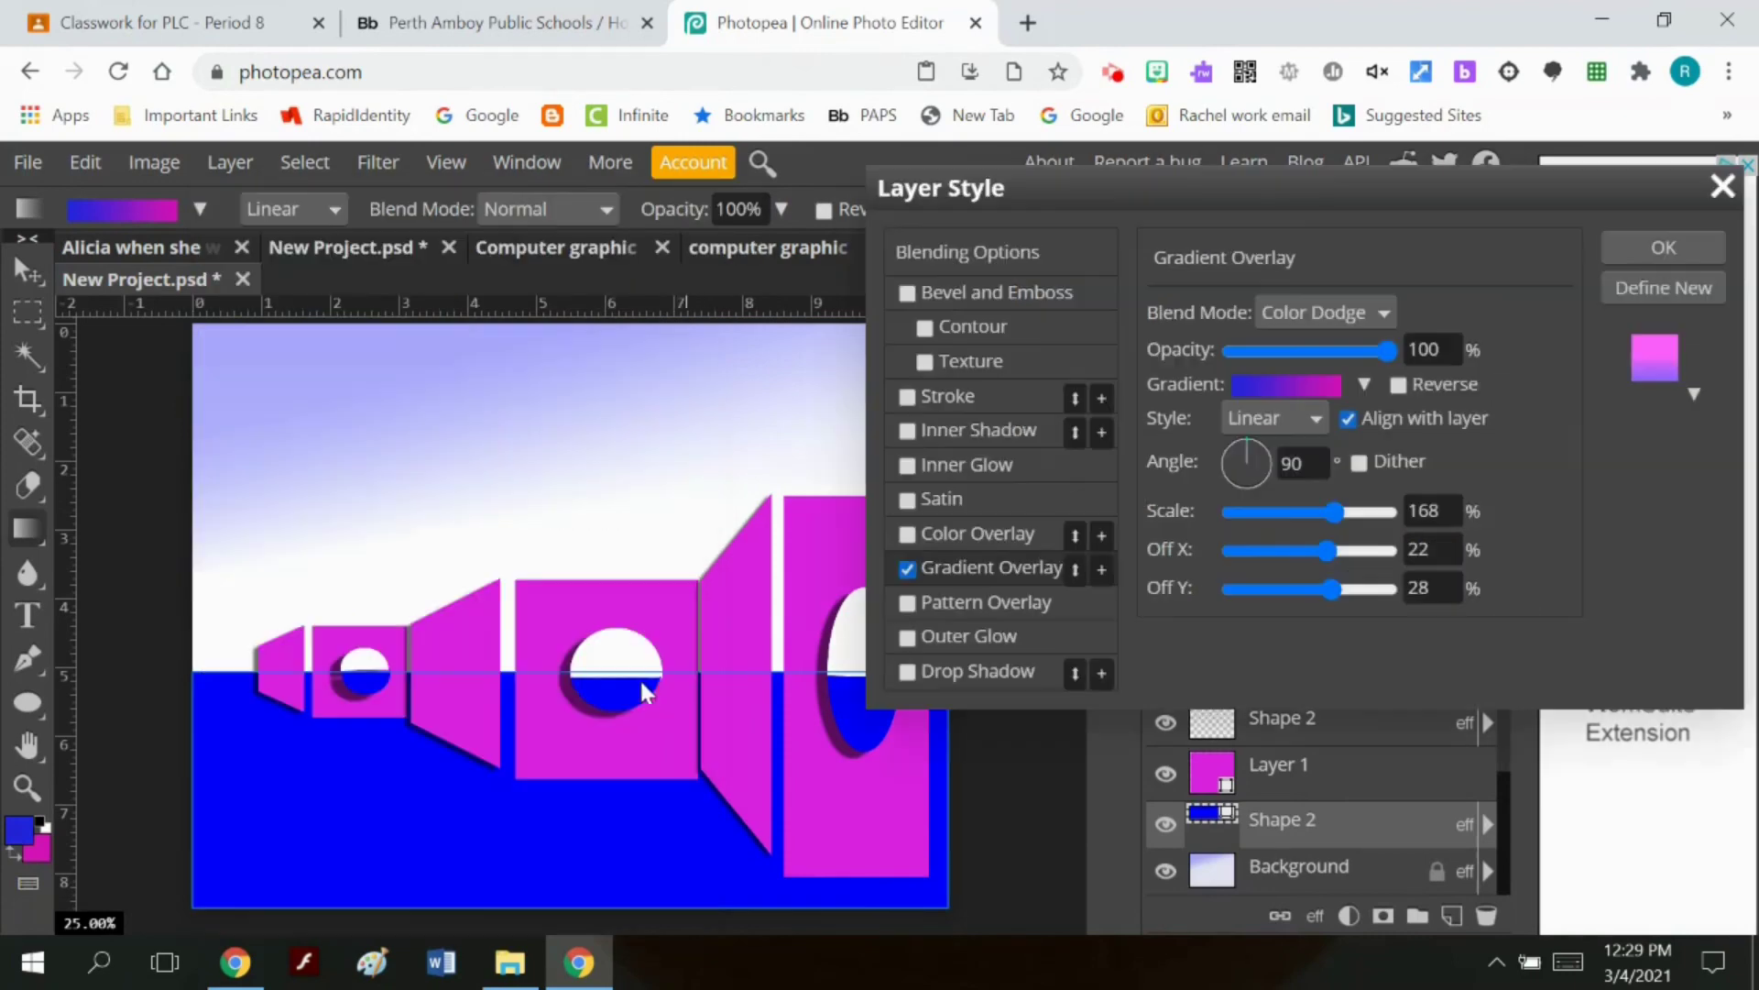
{"action": "left_click_drag", "start_coordinate": [1334, 512], "coordinate": [1287, 591]}
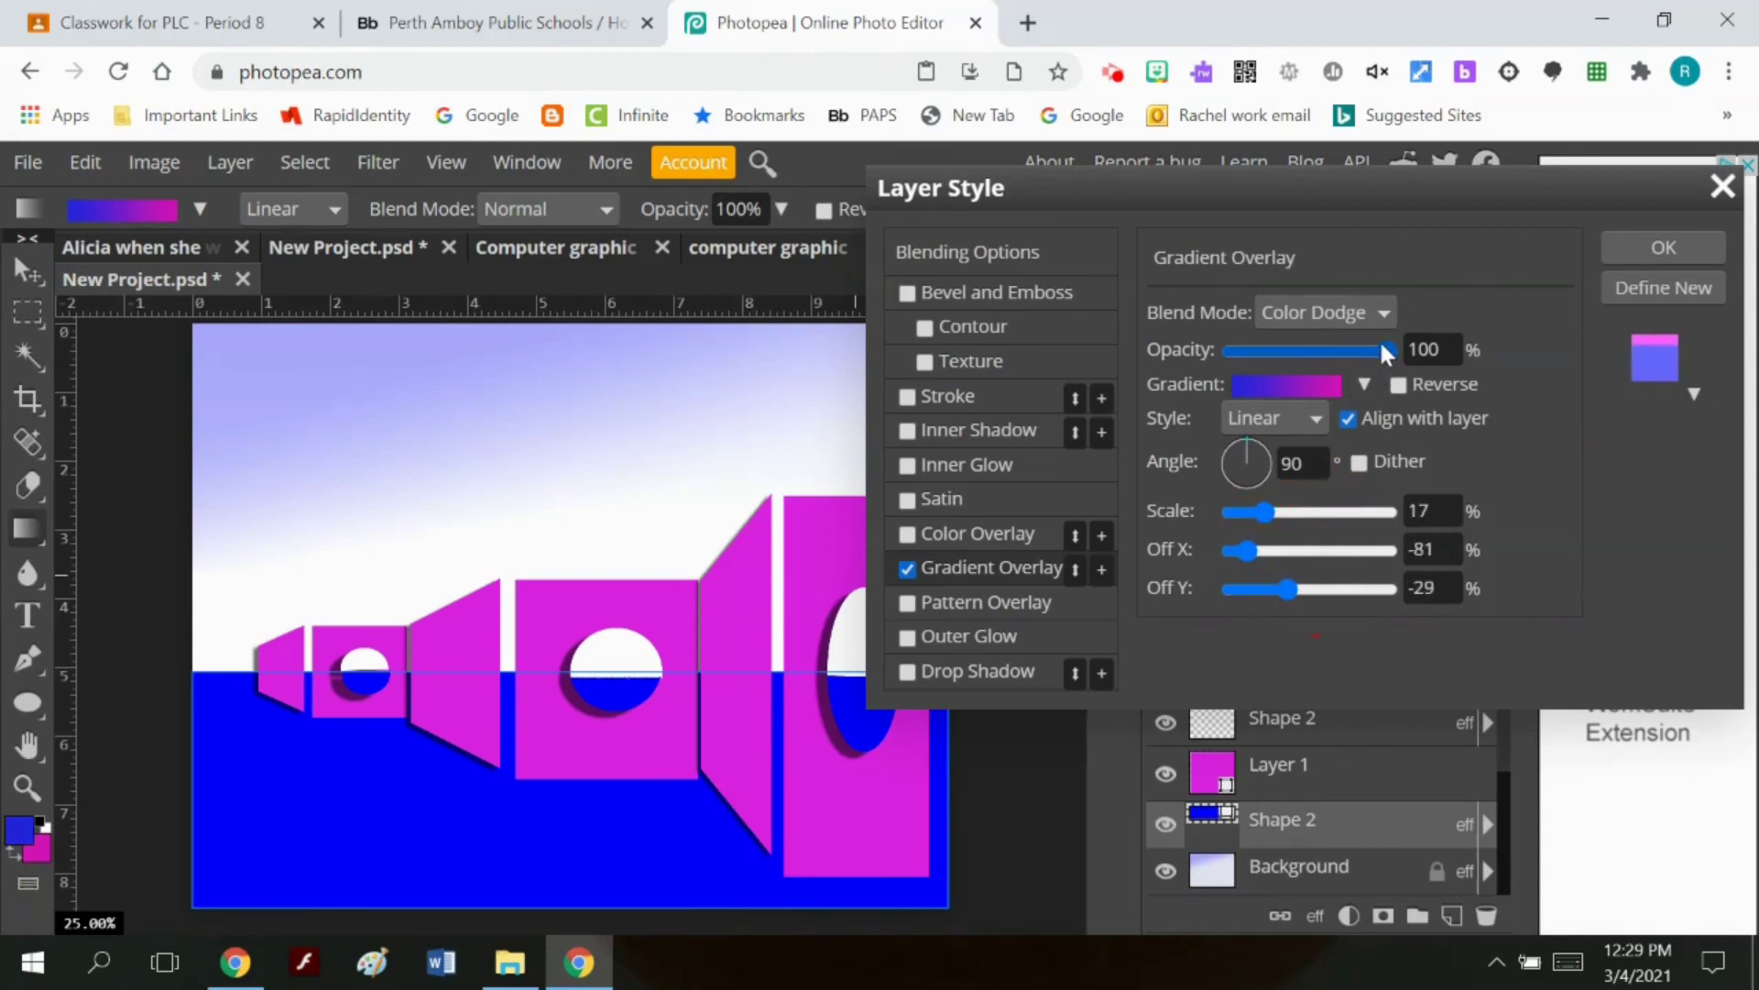
{"action": "left_click_drag", "start_coordinate": [1386, 349], "coordinate": [1249, 356]}
{"action": "left_click", "coordinate": [1723, 187]}
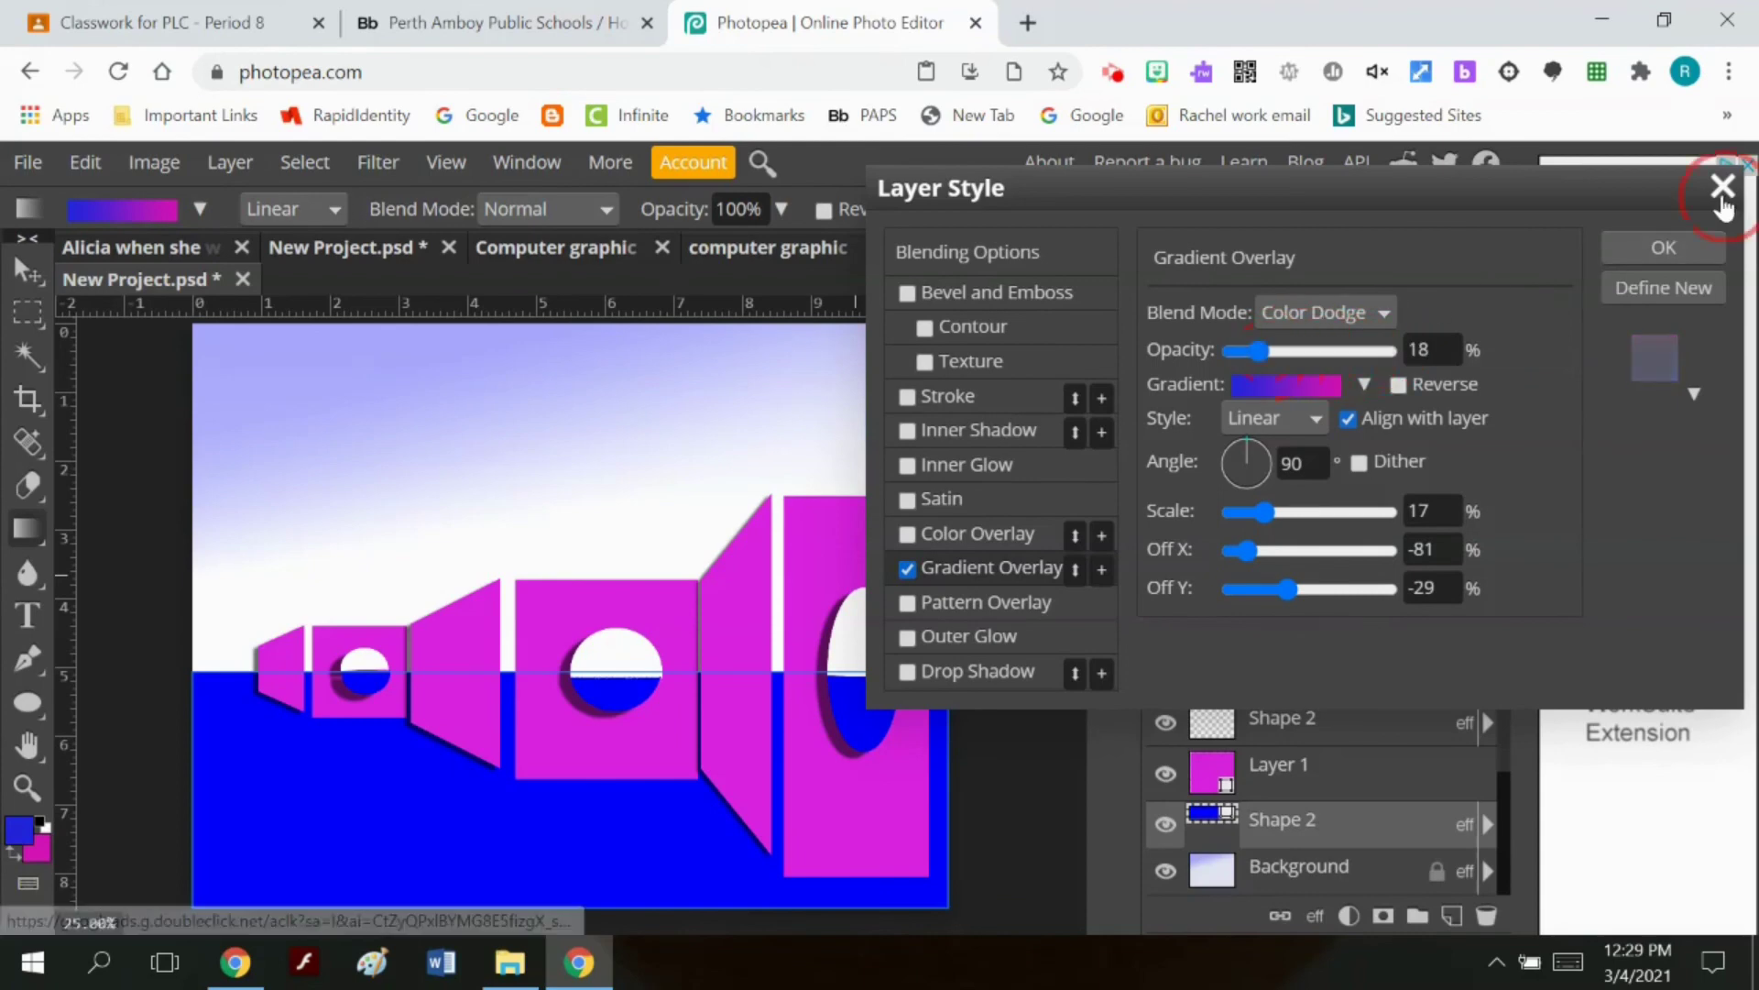
Step: Undo the last two layer style changes made to the ground's Shape 2 layer
{"action": "key", "text": "ctrl+z"}
{"action": "key", "text": "ctrl+z"}
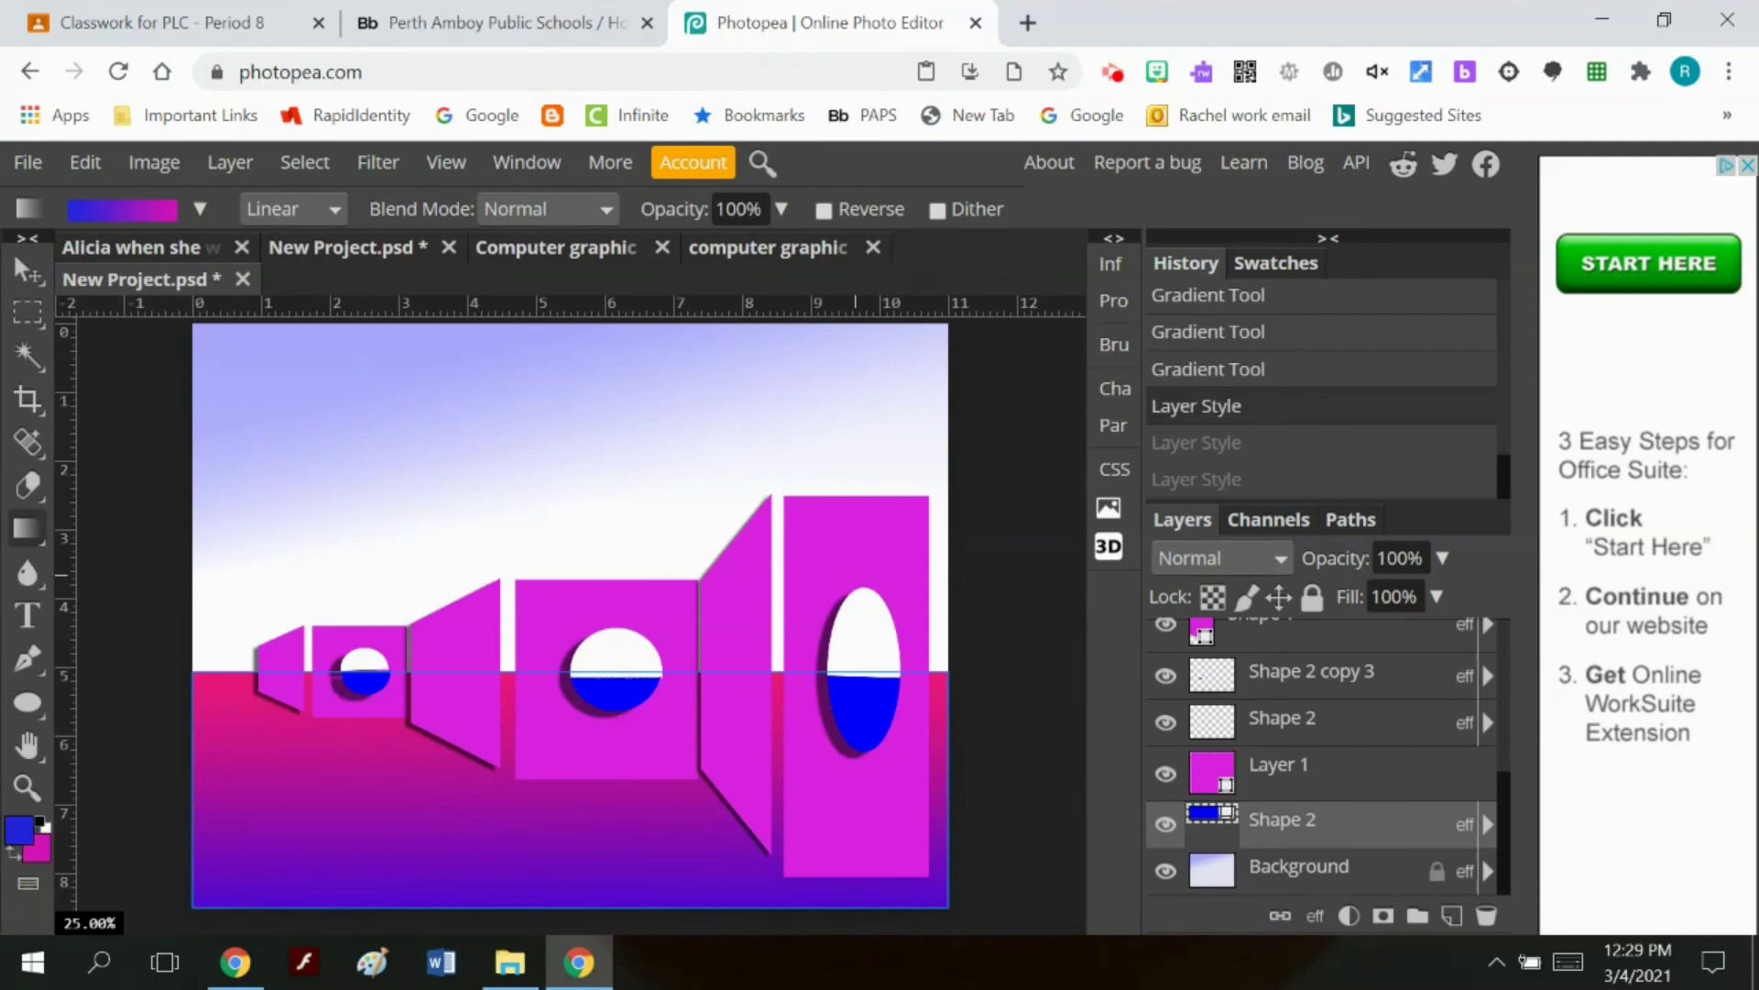
Step: Select the Background layer and save the project as a PSD file
{"action": "left_click", "coordinate": [1273, 876]}
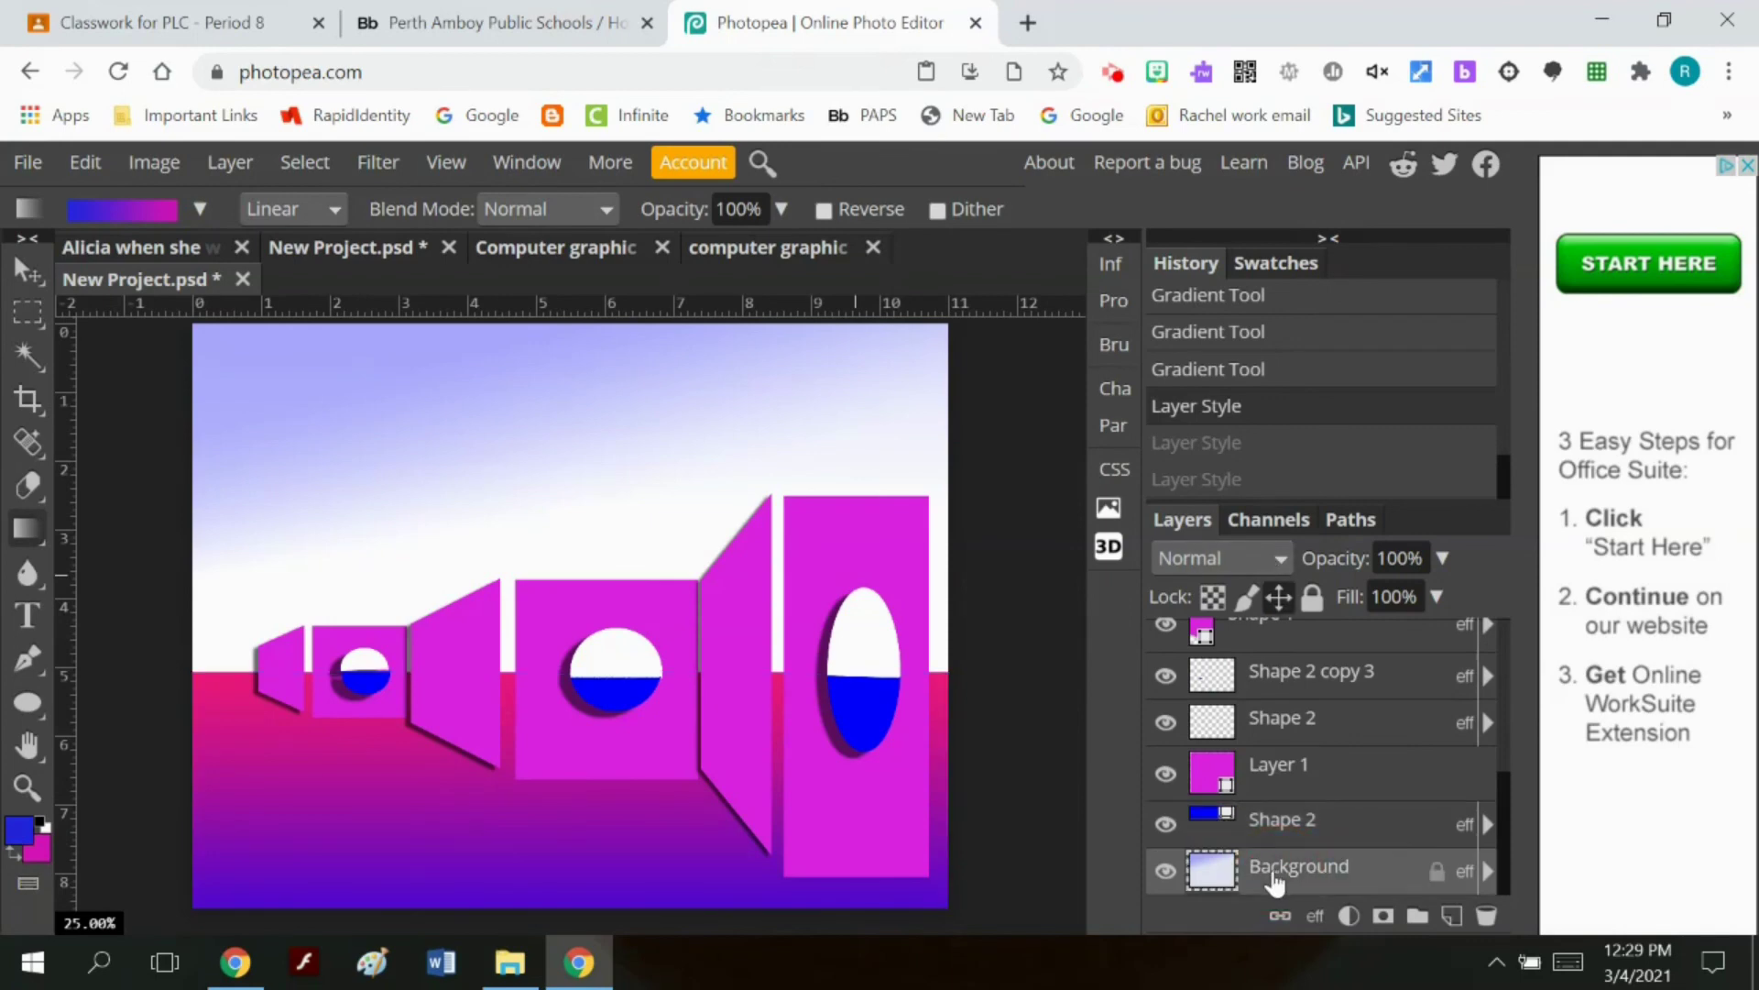
{"action": "left_click", "coordinate": [34, 162]}
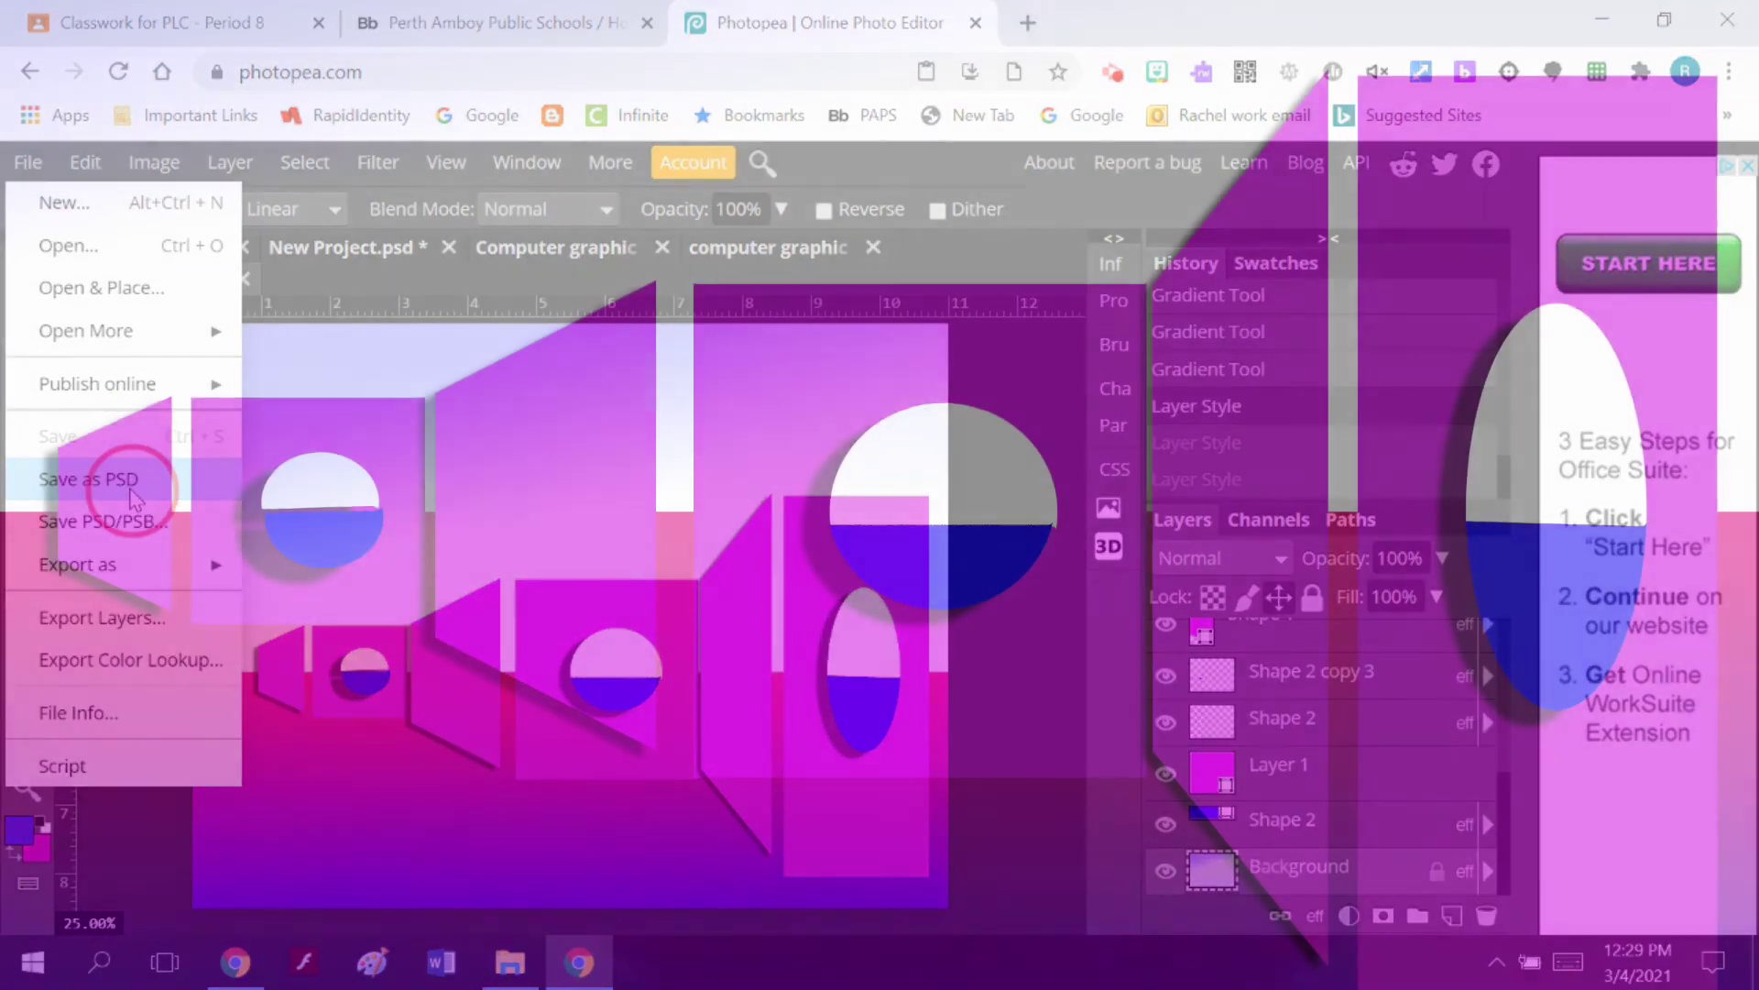